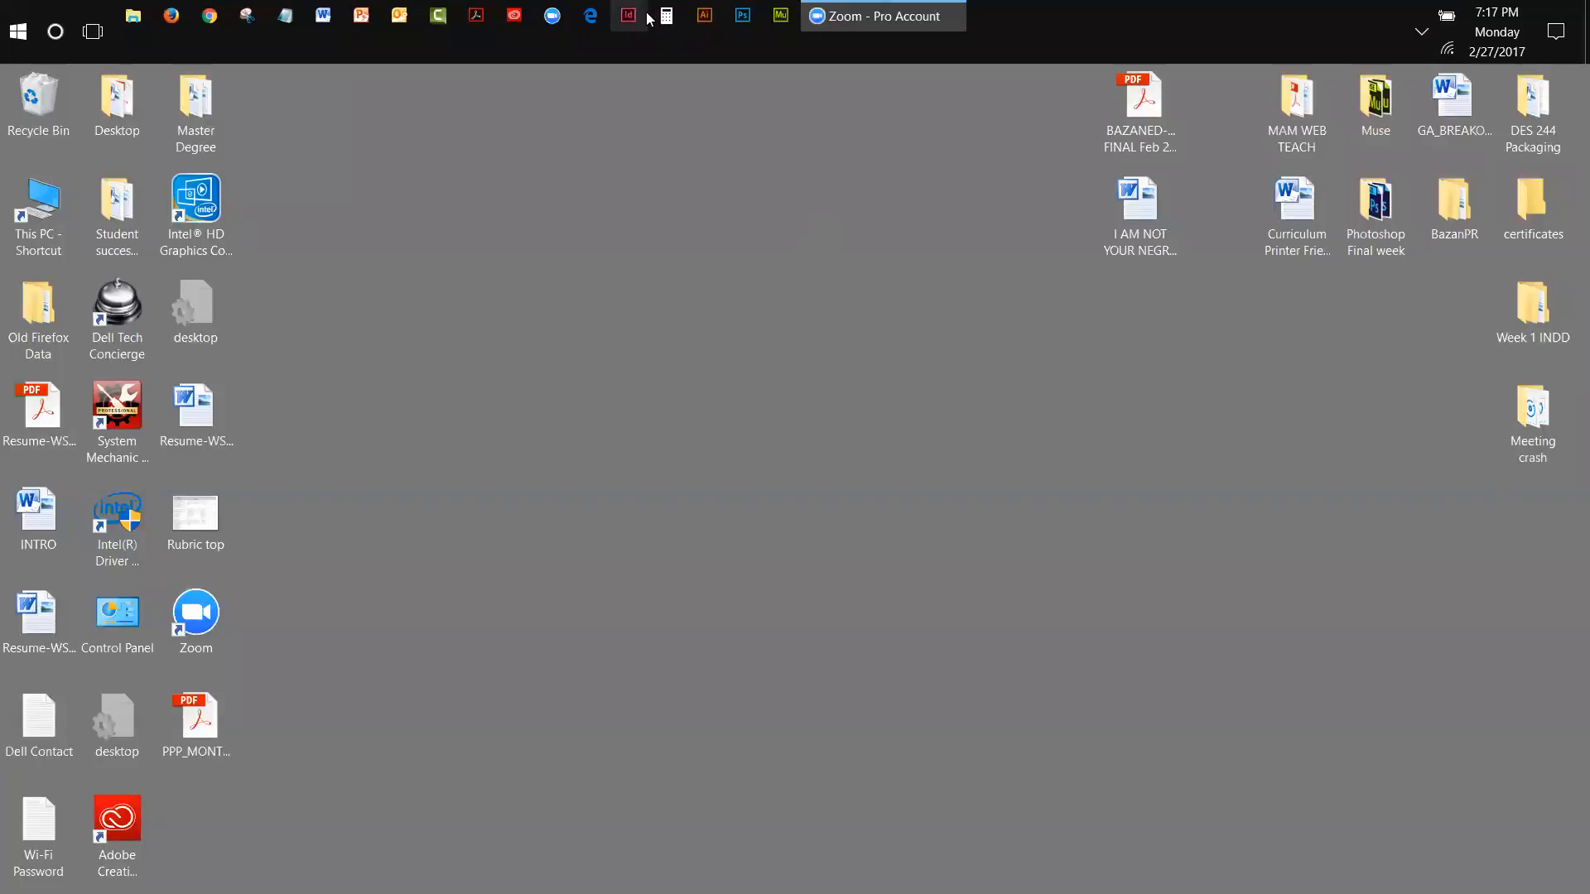
Switch to Adobe Illustrator, widen its window slightly and open the recent file dieline.ai.
{"action": "left_click", "coordinate": [704, 16]}
{"action": "left_click", "coordinate": [704, 16]}
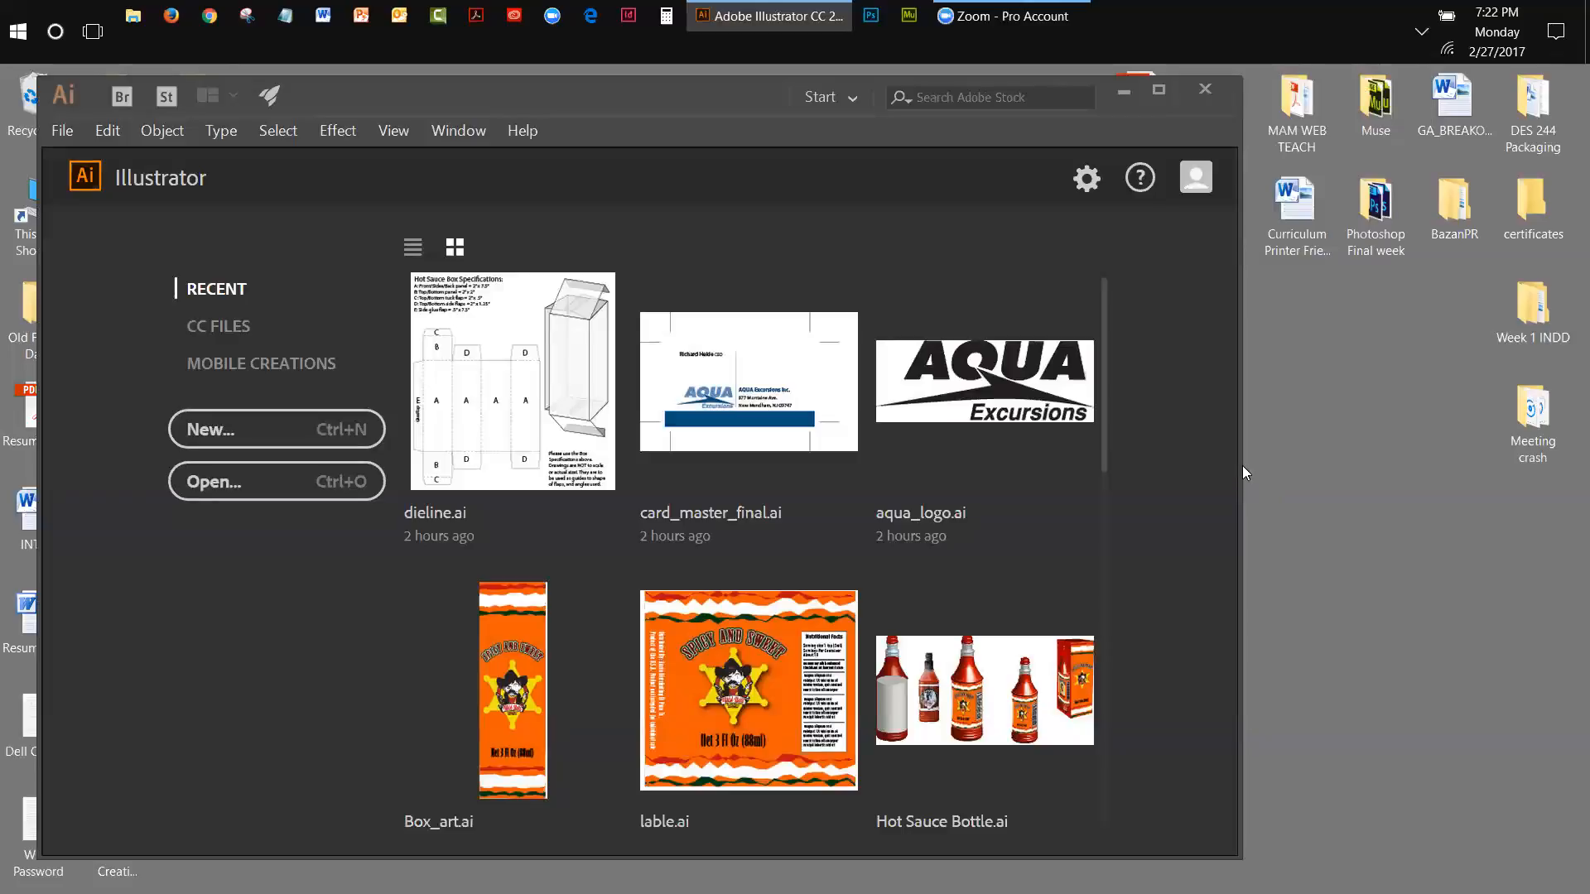
{"action": "left_click_drag", "start_coordinate": [1240, 466], "coordinate": [1360, 477]}
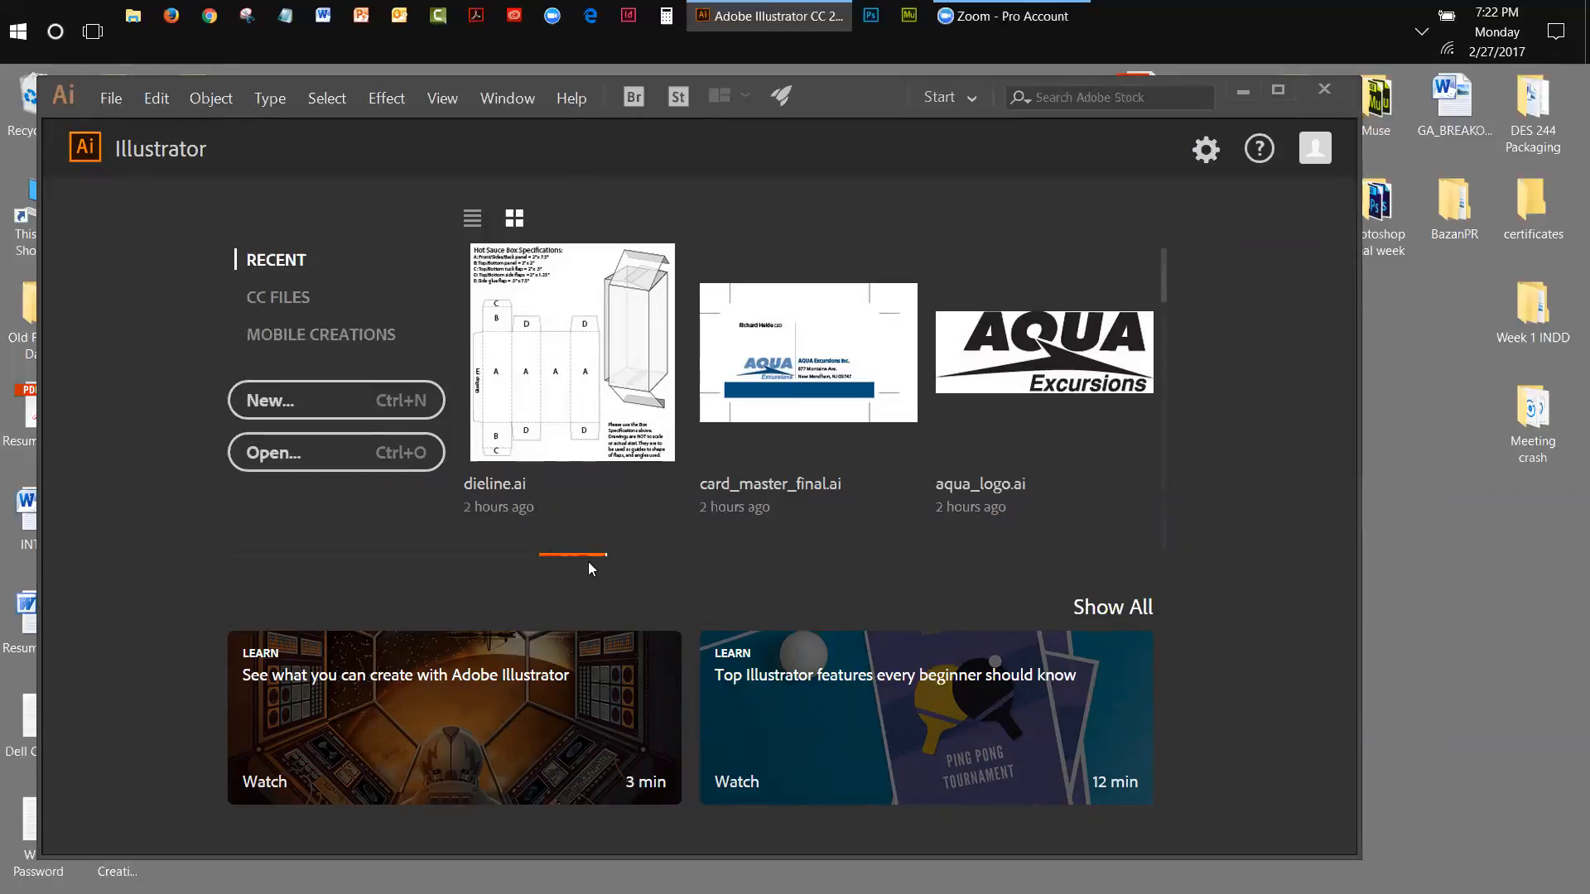
{"action": "left_click", "coordinate": [511, 492]}
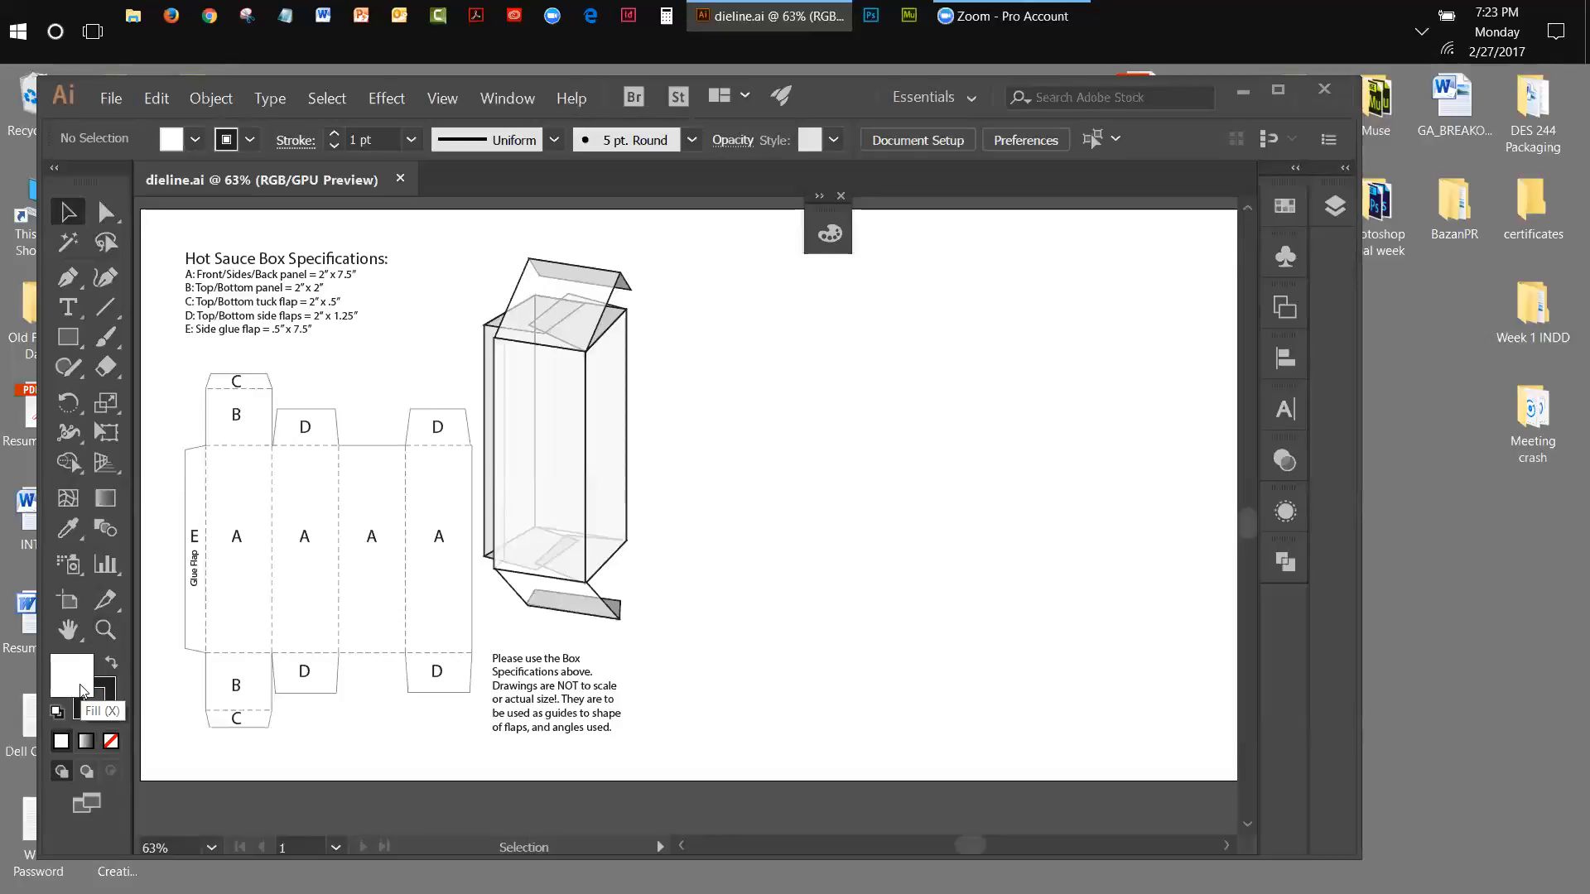
Set the fill to none and the stroke to black (000000), then close the color settings.
{"action": "left_click", "coordinate": [111, 741]}
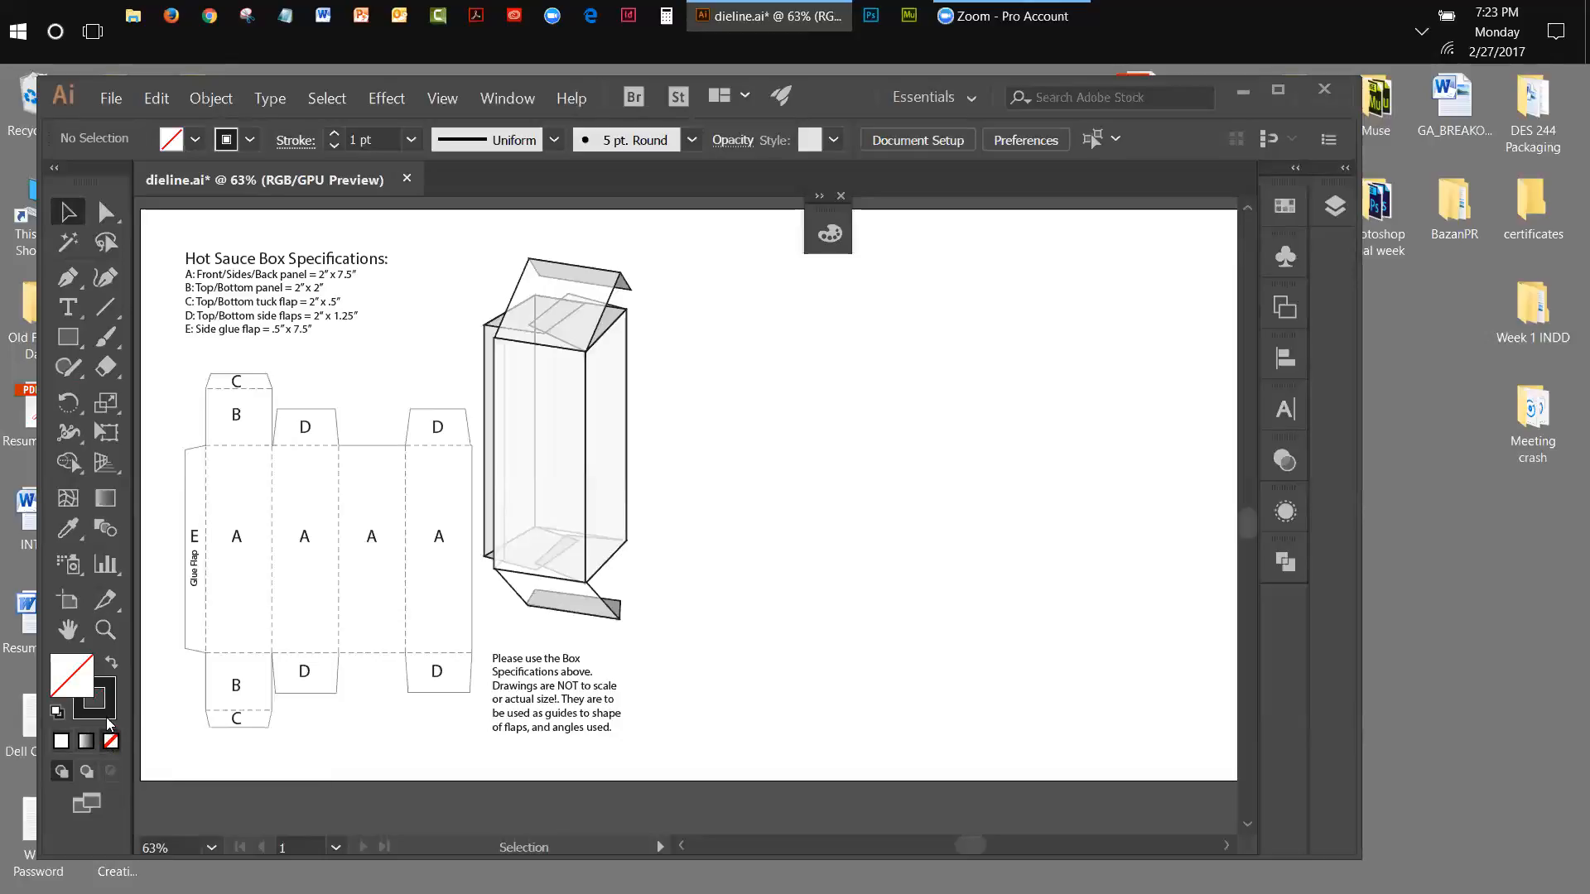
{"action": "left_click", "coordinate": [108, 719]}
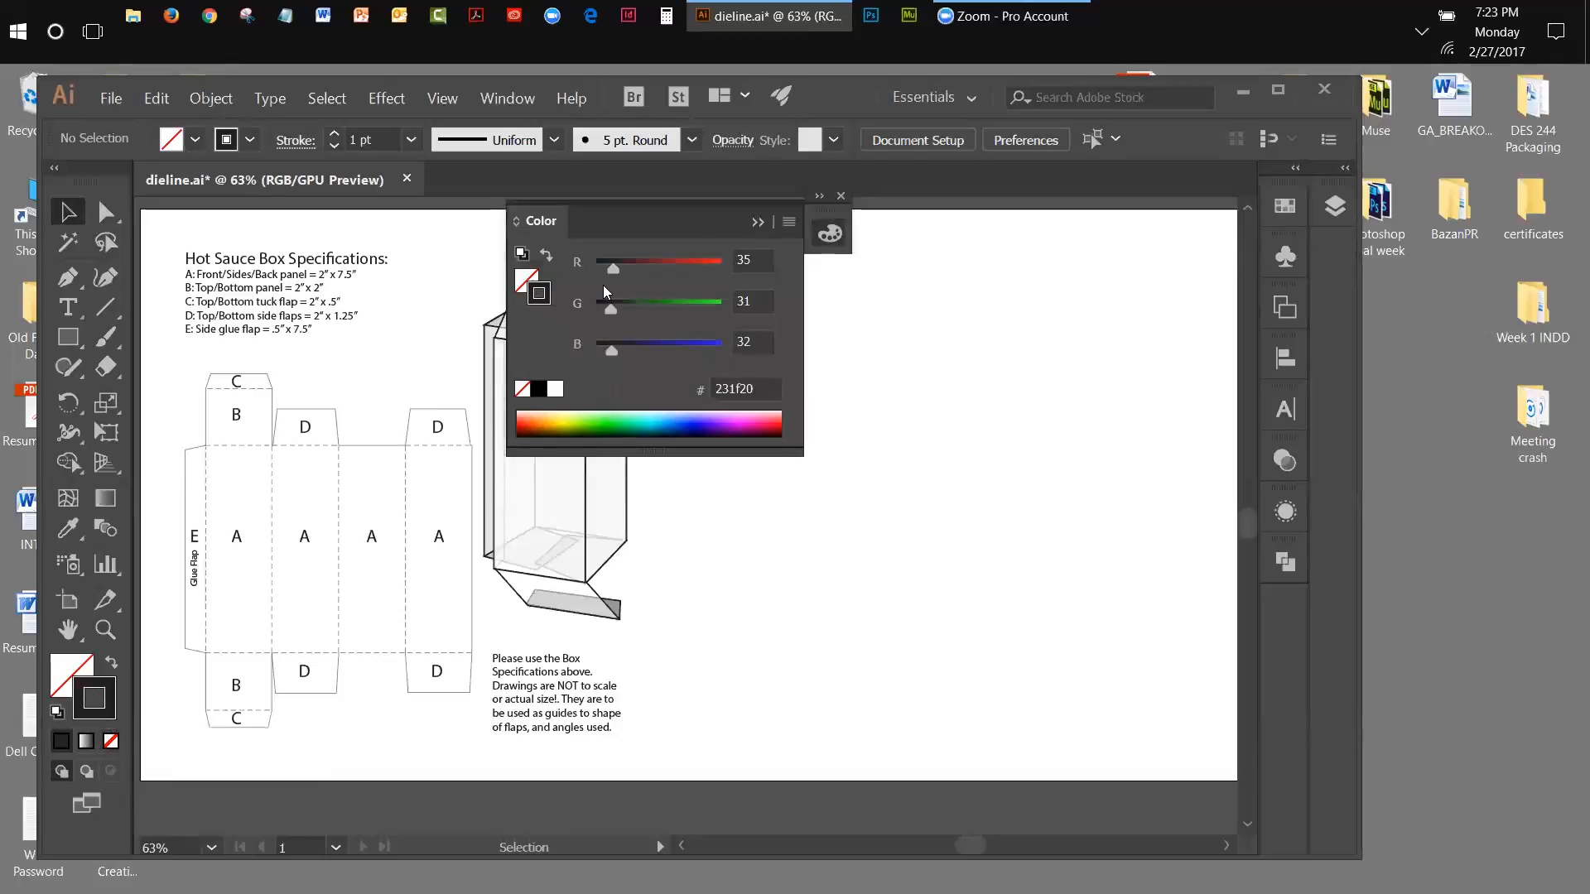
{"action": "left_click_drag", "start_coordinate": [613, 280], "coordinate": [593, 274]}
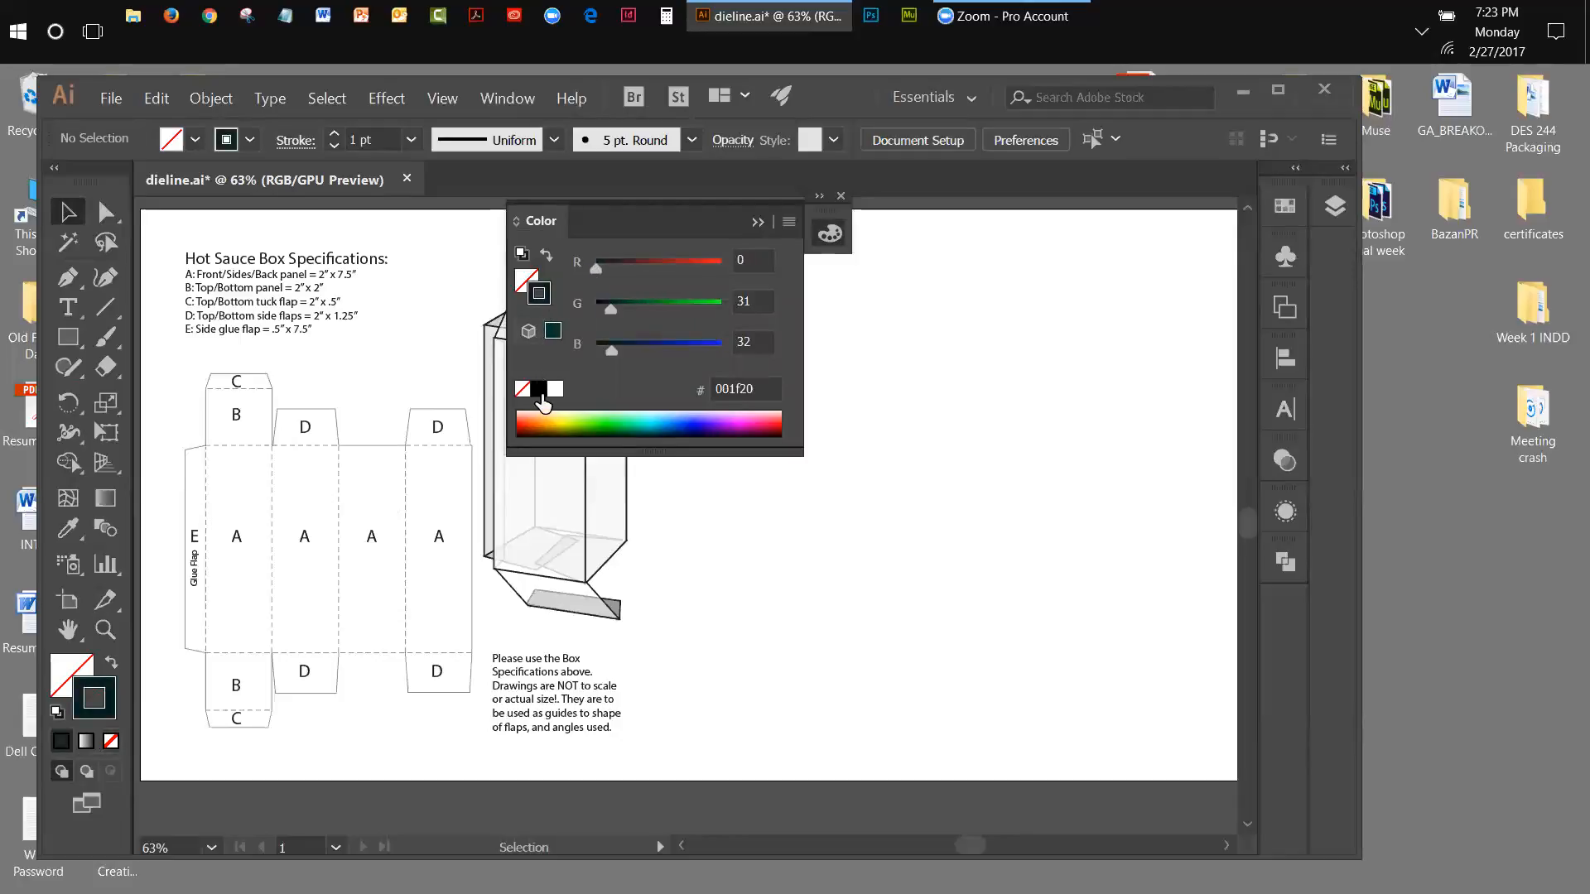
{"action": "left_click", "coordinate": [539, 389]}
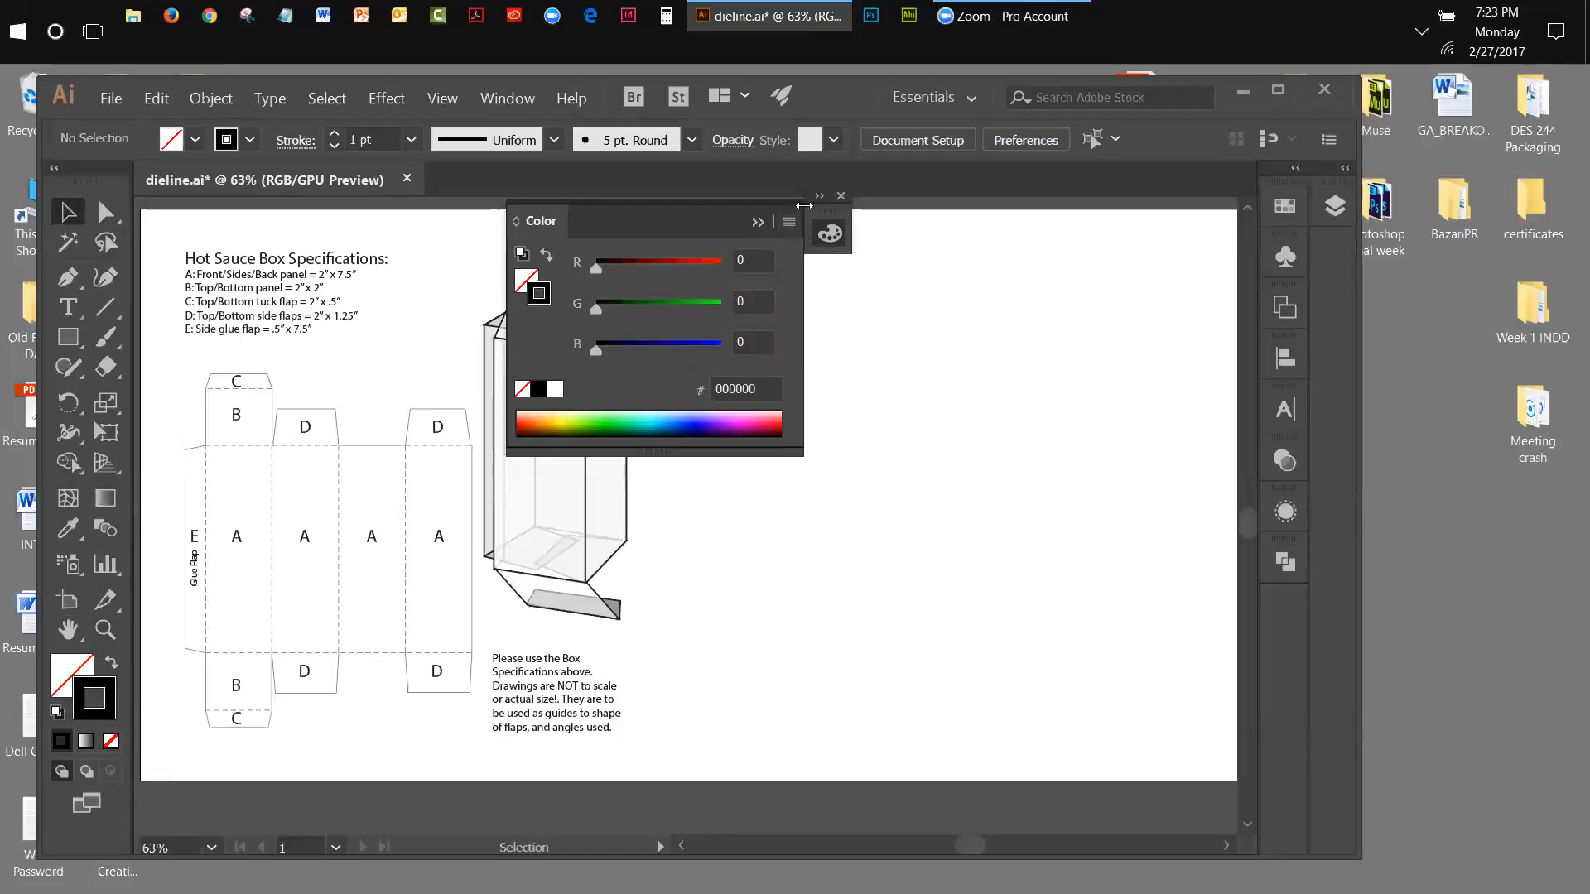
{"action": "left_click", "coordinate": [843, 198]}
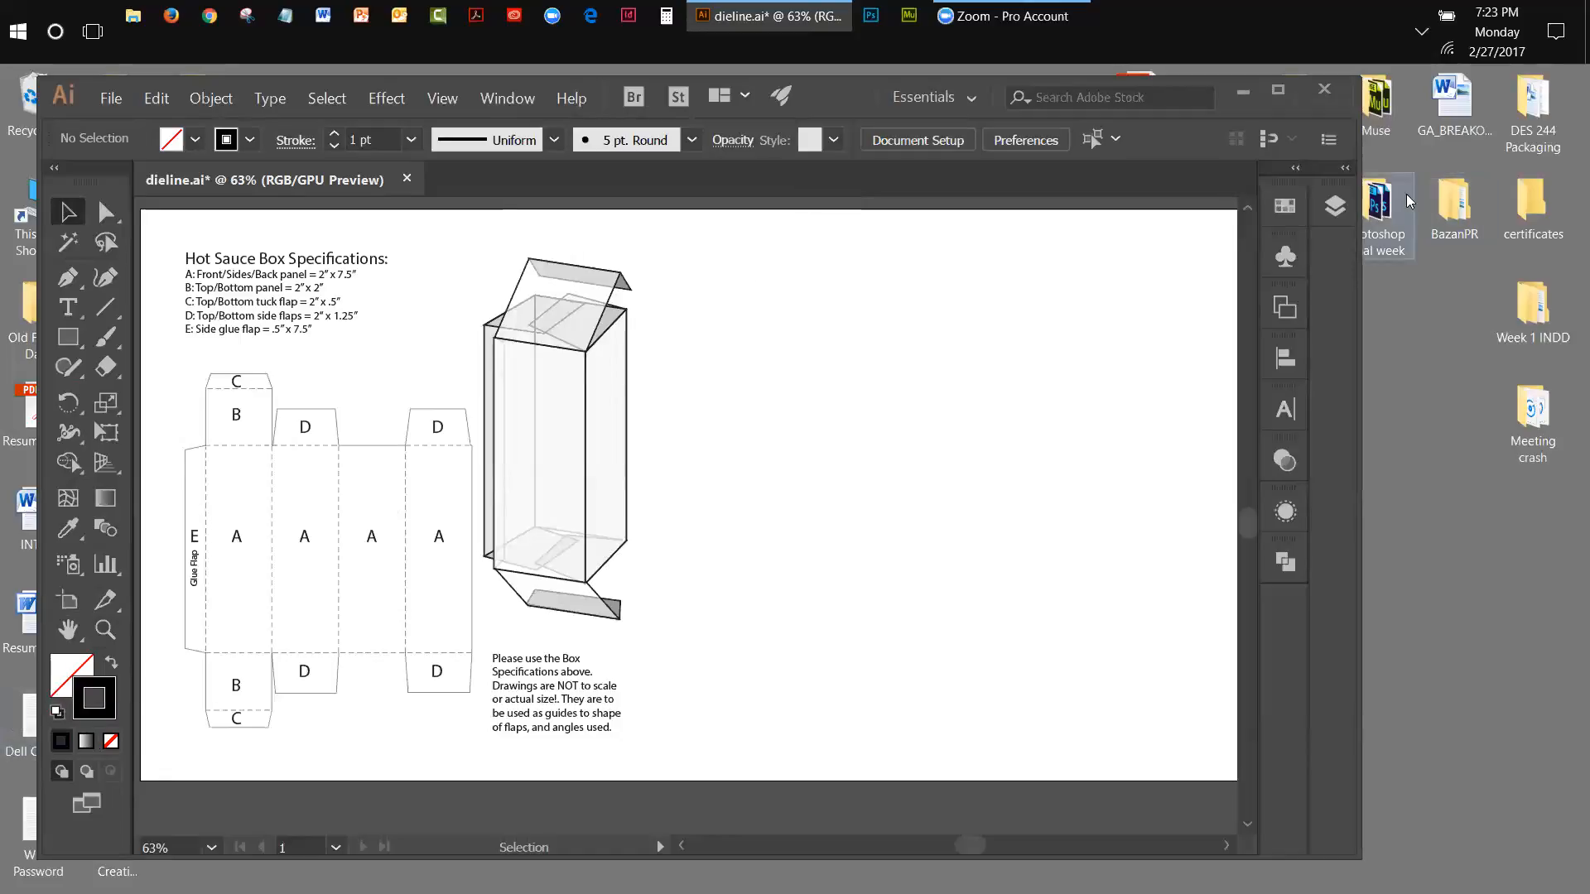
Show the layers list as a floating panel over the blank part of the artboard and make it taller.
{"action": "left_click", "coordinate": [1336, 222]}
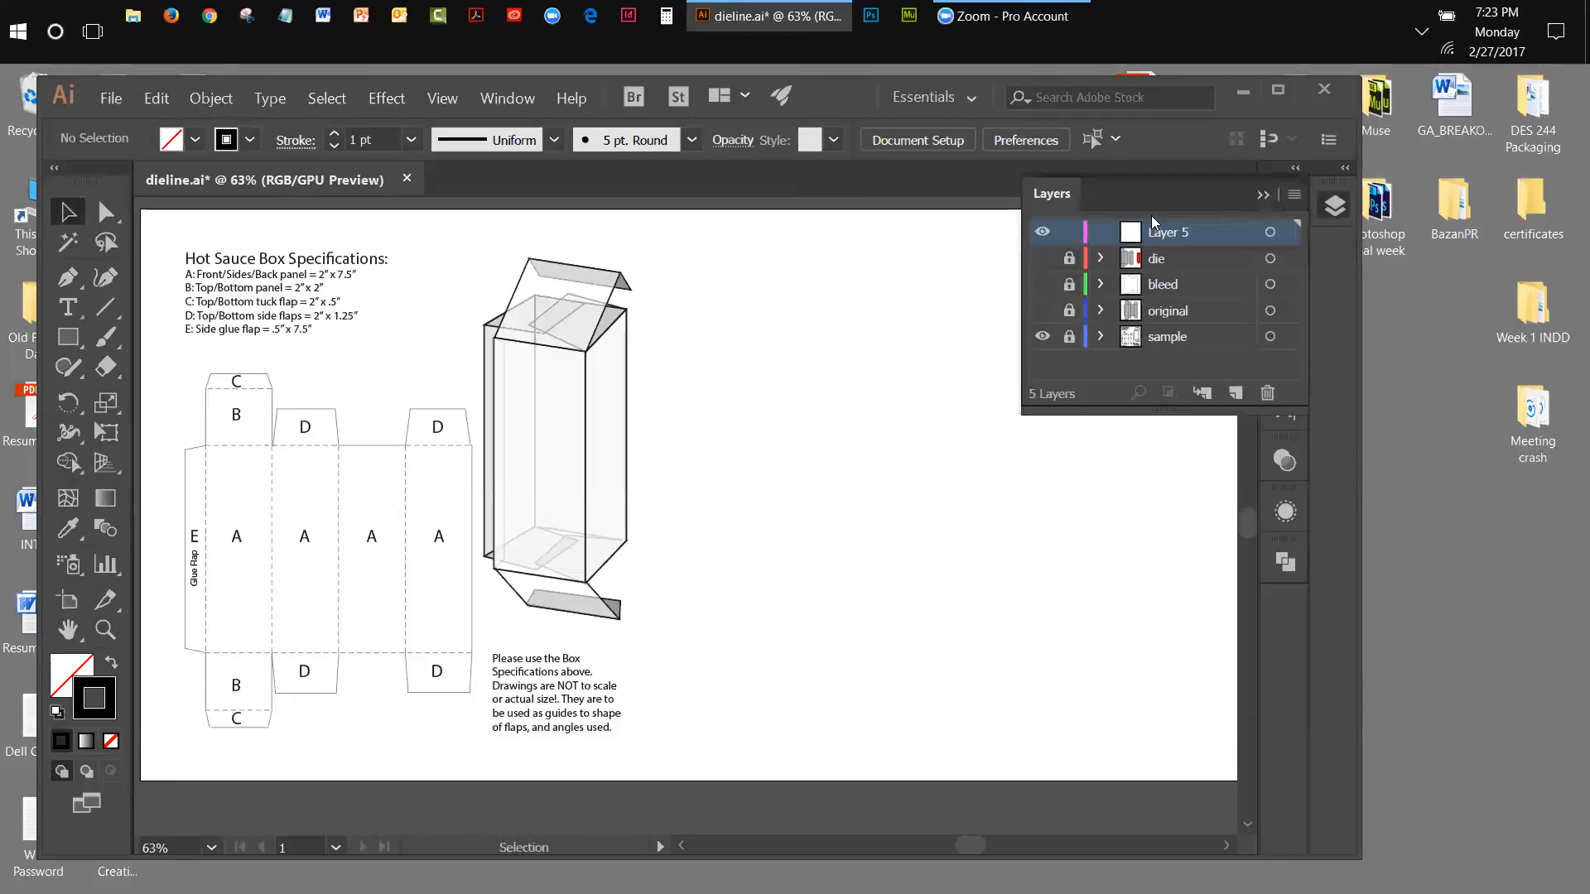
{"action": "left_click_drag", "start_coordinate": [1062, 199], "coordinate": [840, 309]}
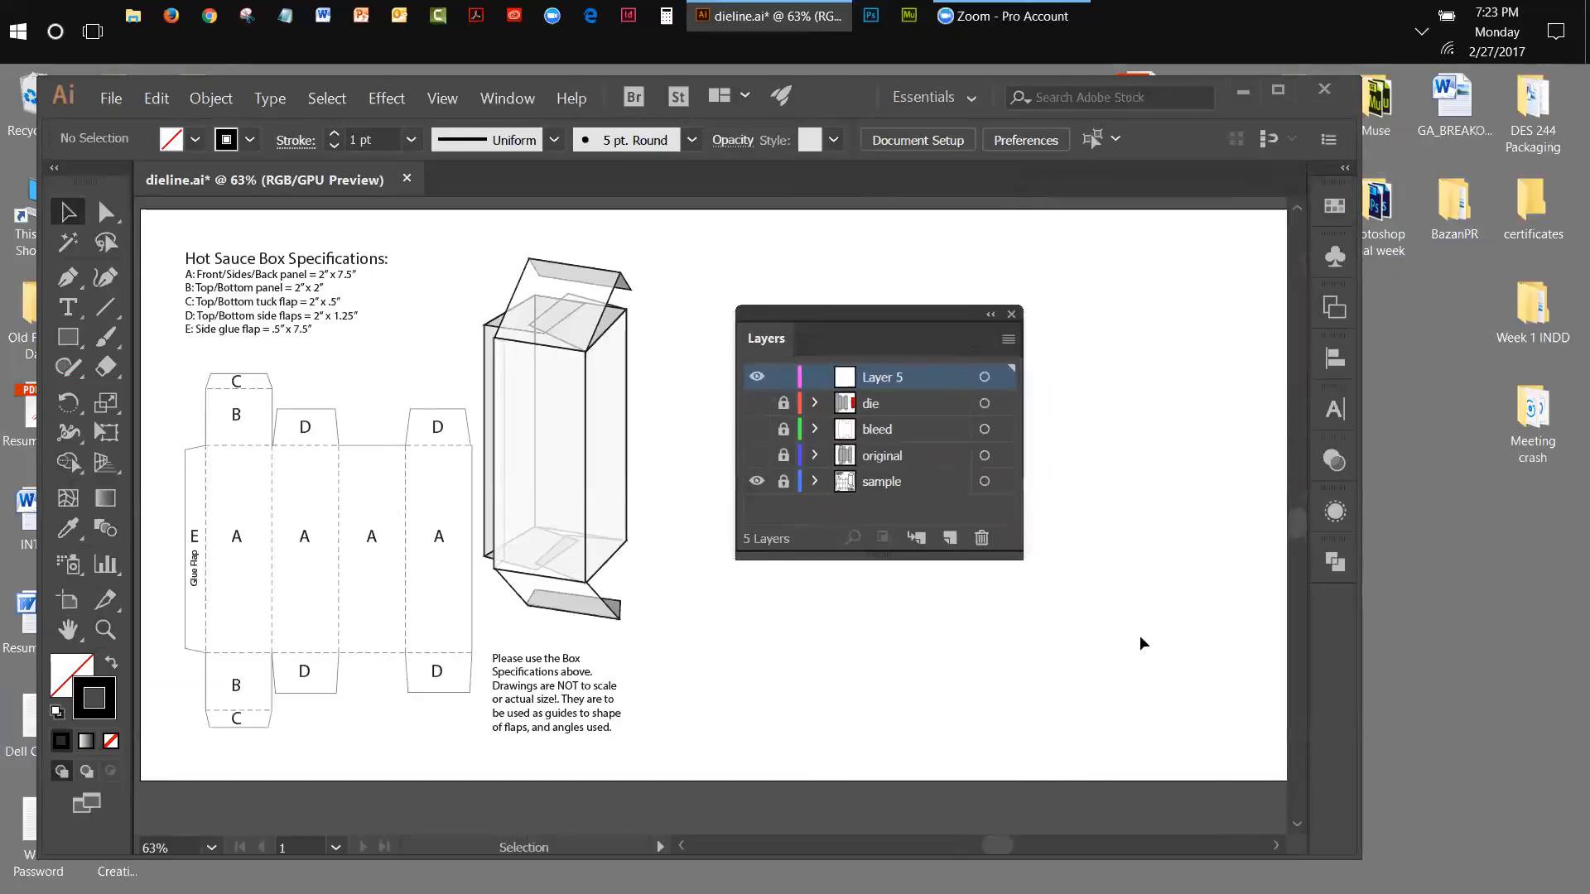
{"action": "left_click_drag", "start_coordinate": [962, 557], "coordinate": [963, 664]}
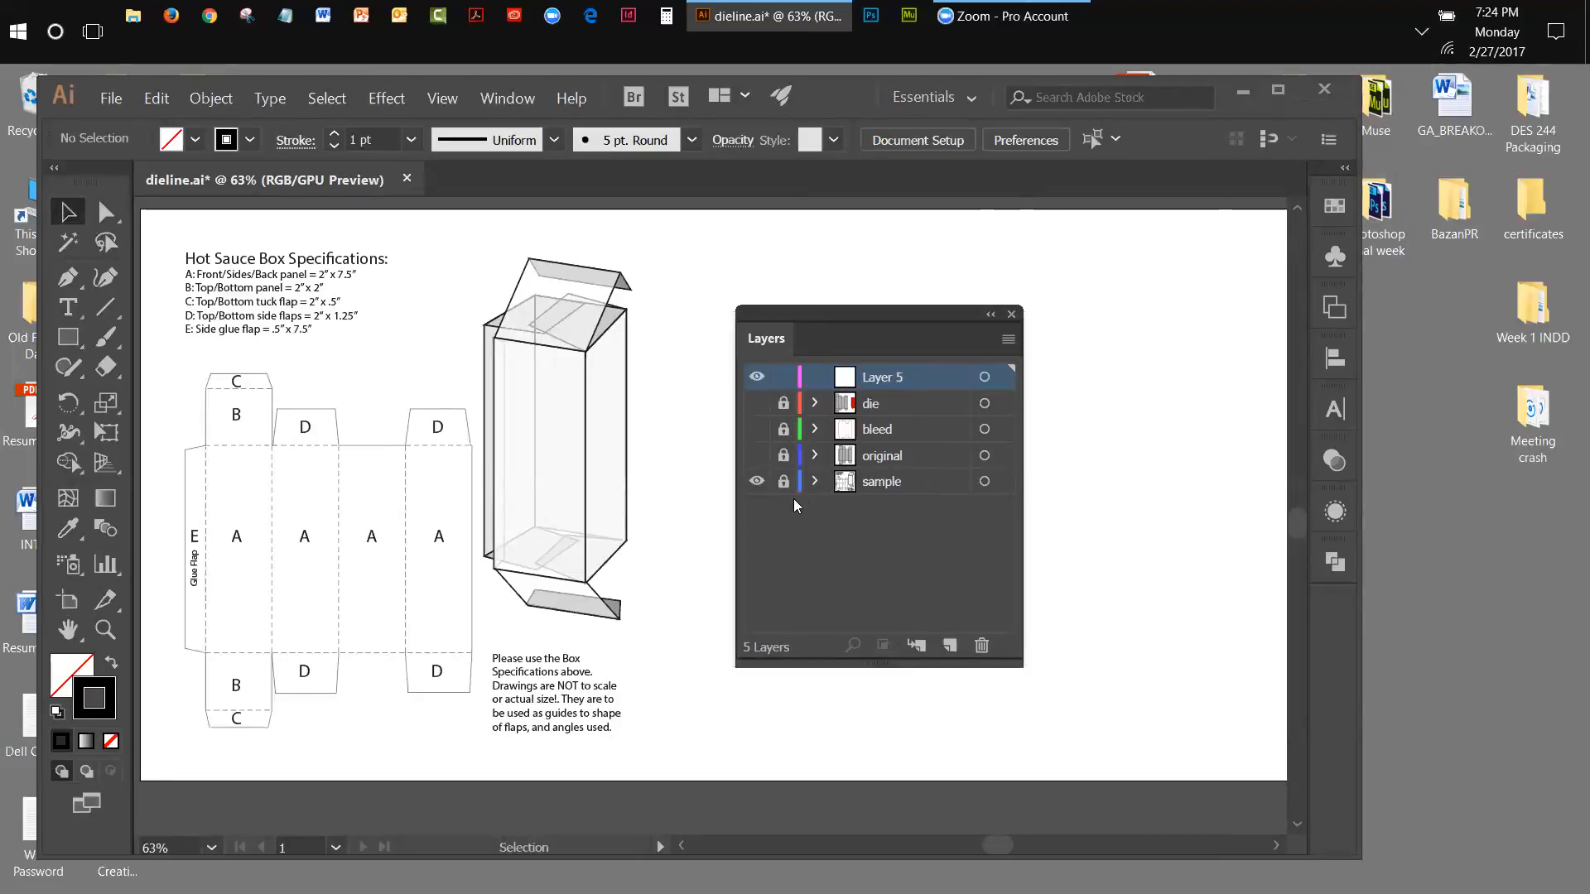
Turn the sample layer's visibility off and on several times to examine what it contains.
{"action": "left_click", "coordinate": [756, 482]}
{"action": "left_click", "coordinate": [755, 483]}
{"action": "left_click", "coordinate": [755, 483]}
{"action": "left_click", "coordinate": [755, 483]}
{"action": "left_click", "coordinate": [755, 483]}
{"action": "left_click", "coordinate": [755, 483]}
Check the size settings in the options of Artboard 1 and leave them without changes.
{"action": "left_click", "coordinate": [1342, 306]}
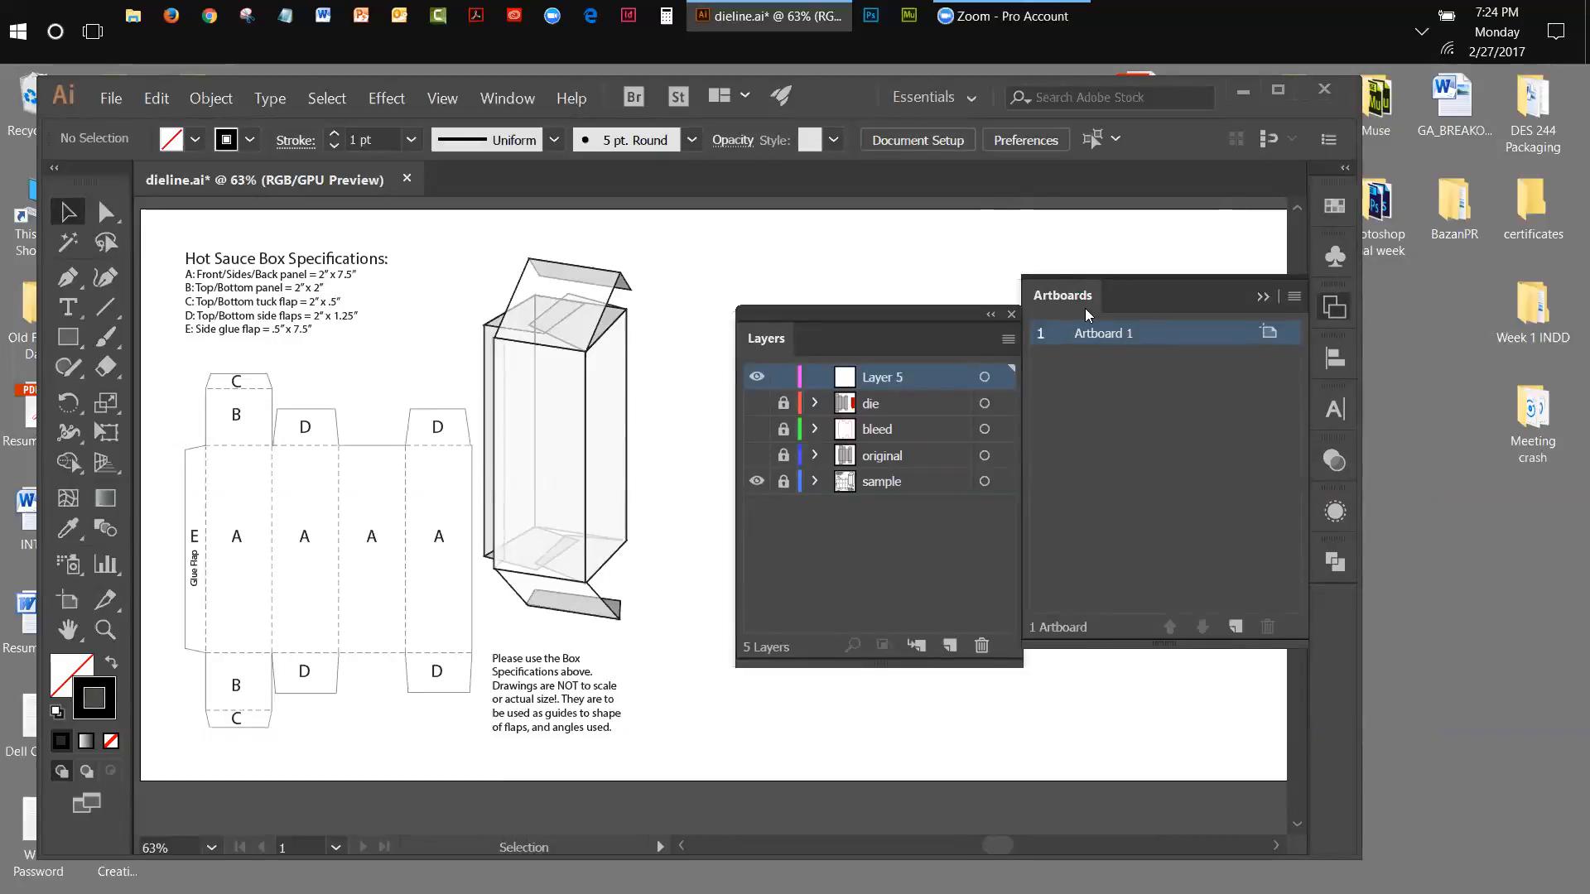
{"action": "left_click", "coordinate": [1294, 298]}
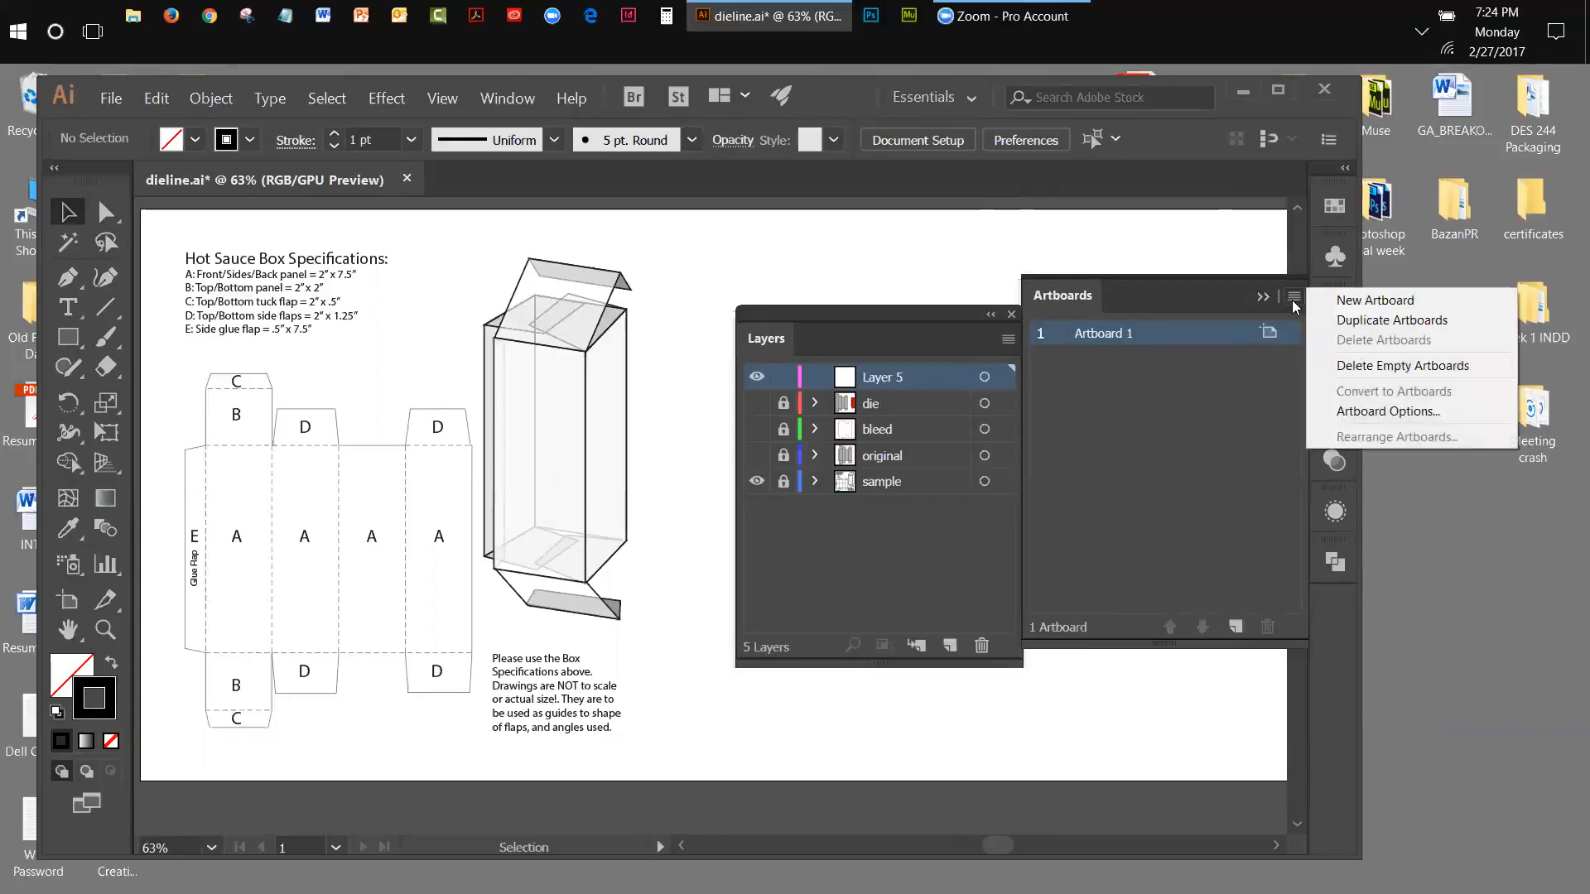
{"action": "left_click", "coordinate": [1404, 412]}
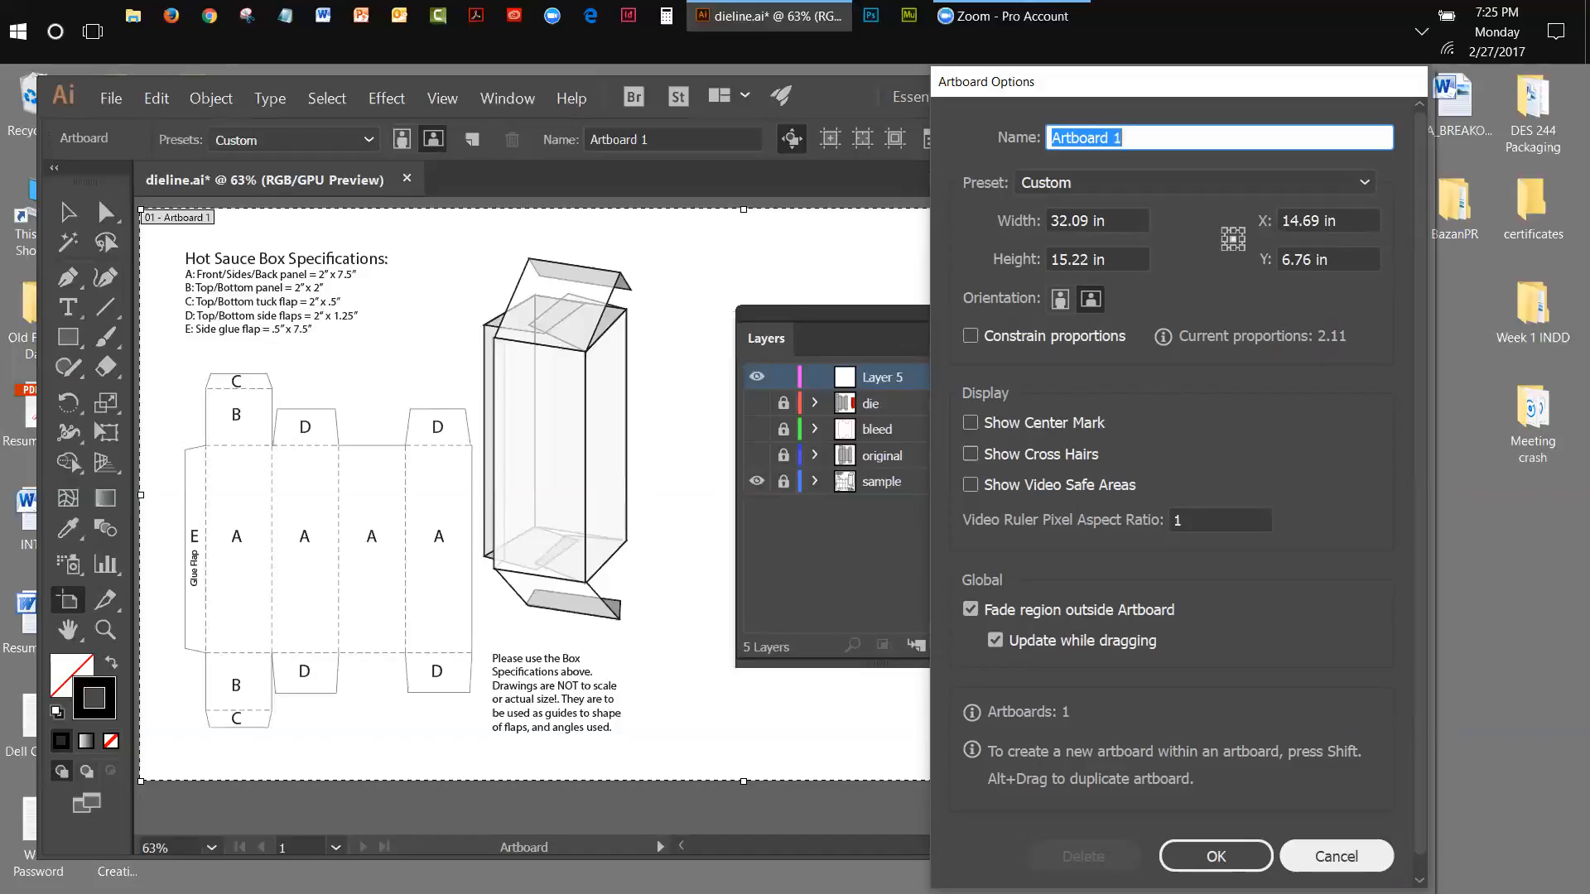
{"action": "left_click", "coordinate": [1335, 856]}
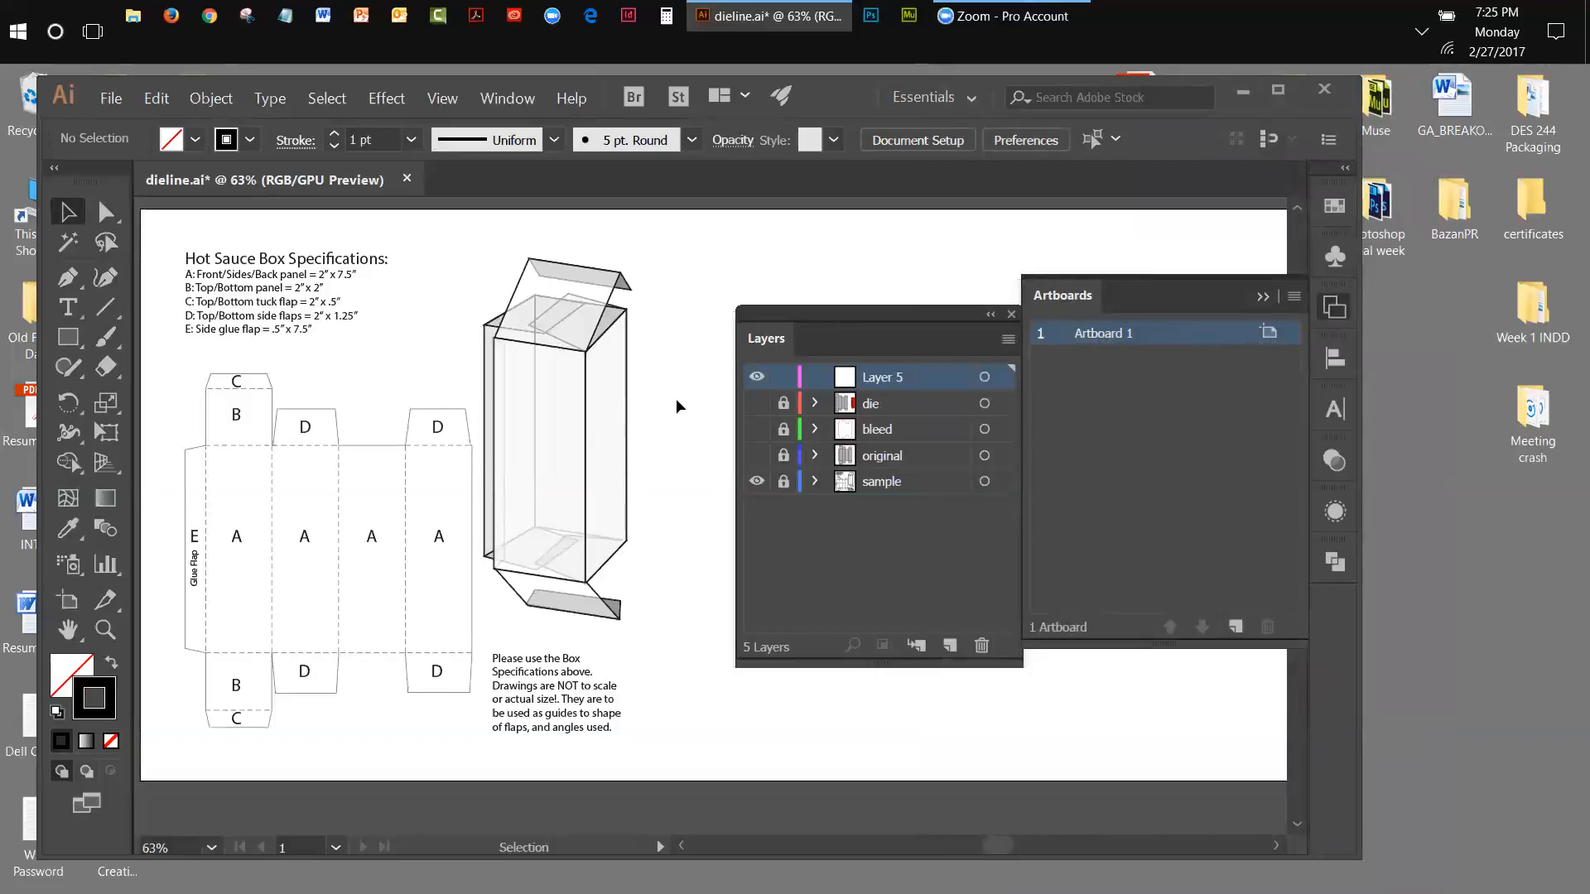
Move the artboard's lower edge up slightly with the Artboard tool, then return to the Selection tool and collapse the artboards list.
{"action": "left_click", "coordinate": [68, 602]}
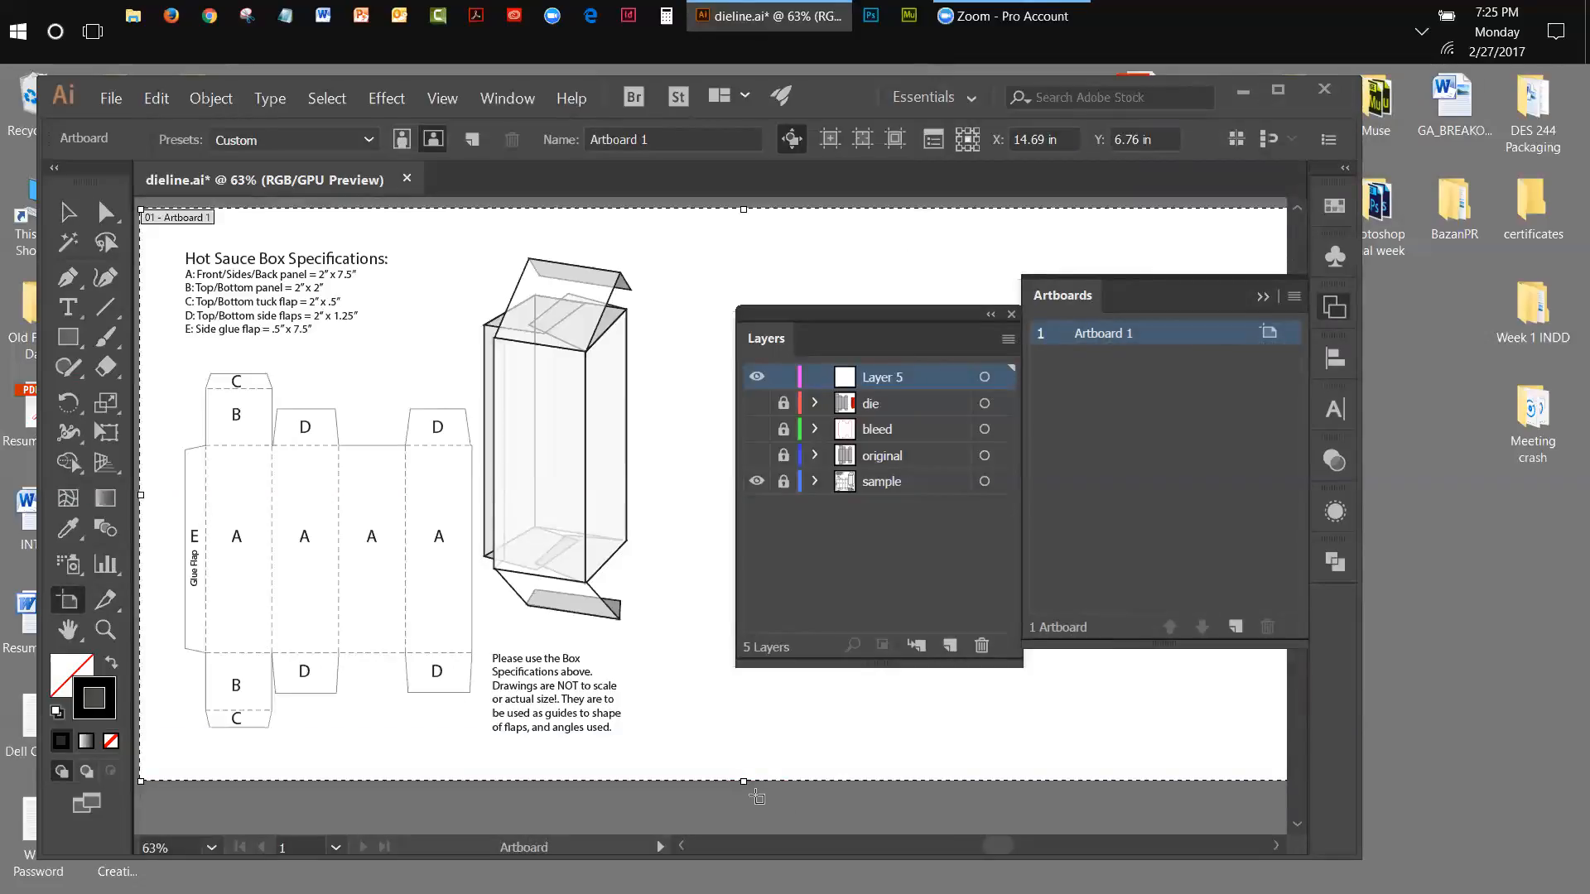
{"action": "mouse_move", "coordinate": [743, 782]}
{"action": "left_mouse_down"}
{"action": "mouse_move", "coordinate": [745, 810]}
{"action": "mouse_move", "coordinate": [745, 776]}
{"action": "left_mouse_up"}
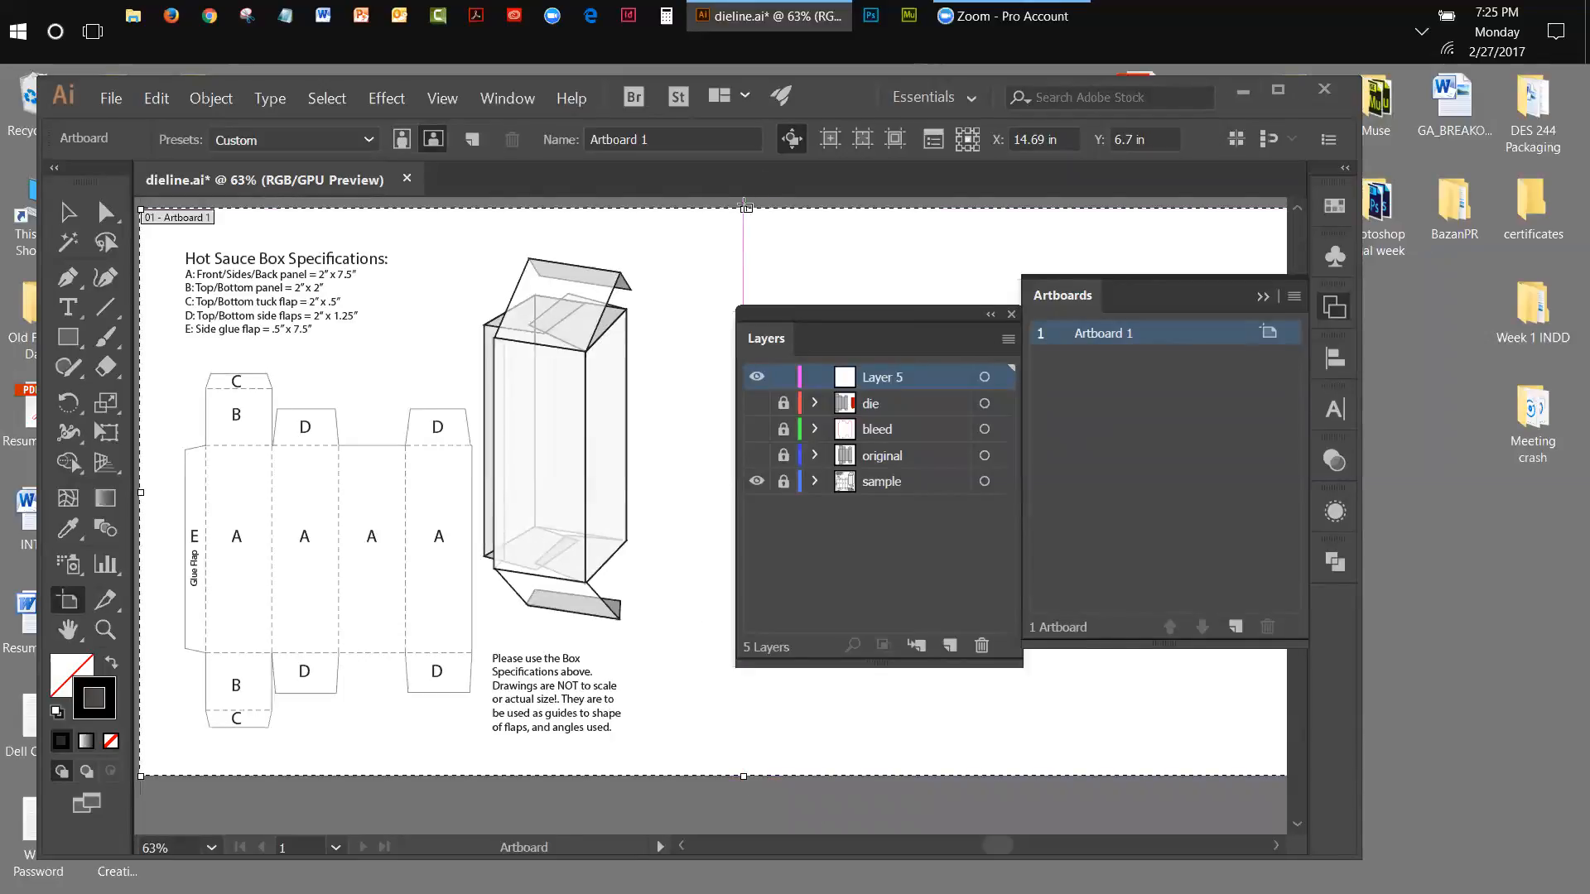
{"action": "left_click_drag", "start_coordinate": [747, 216], "coordinate": [747, 215]}
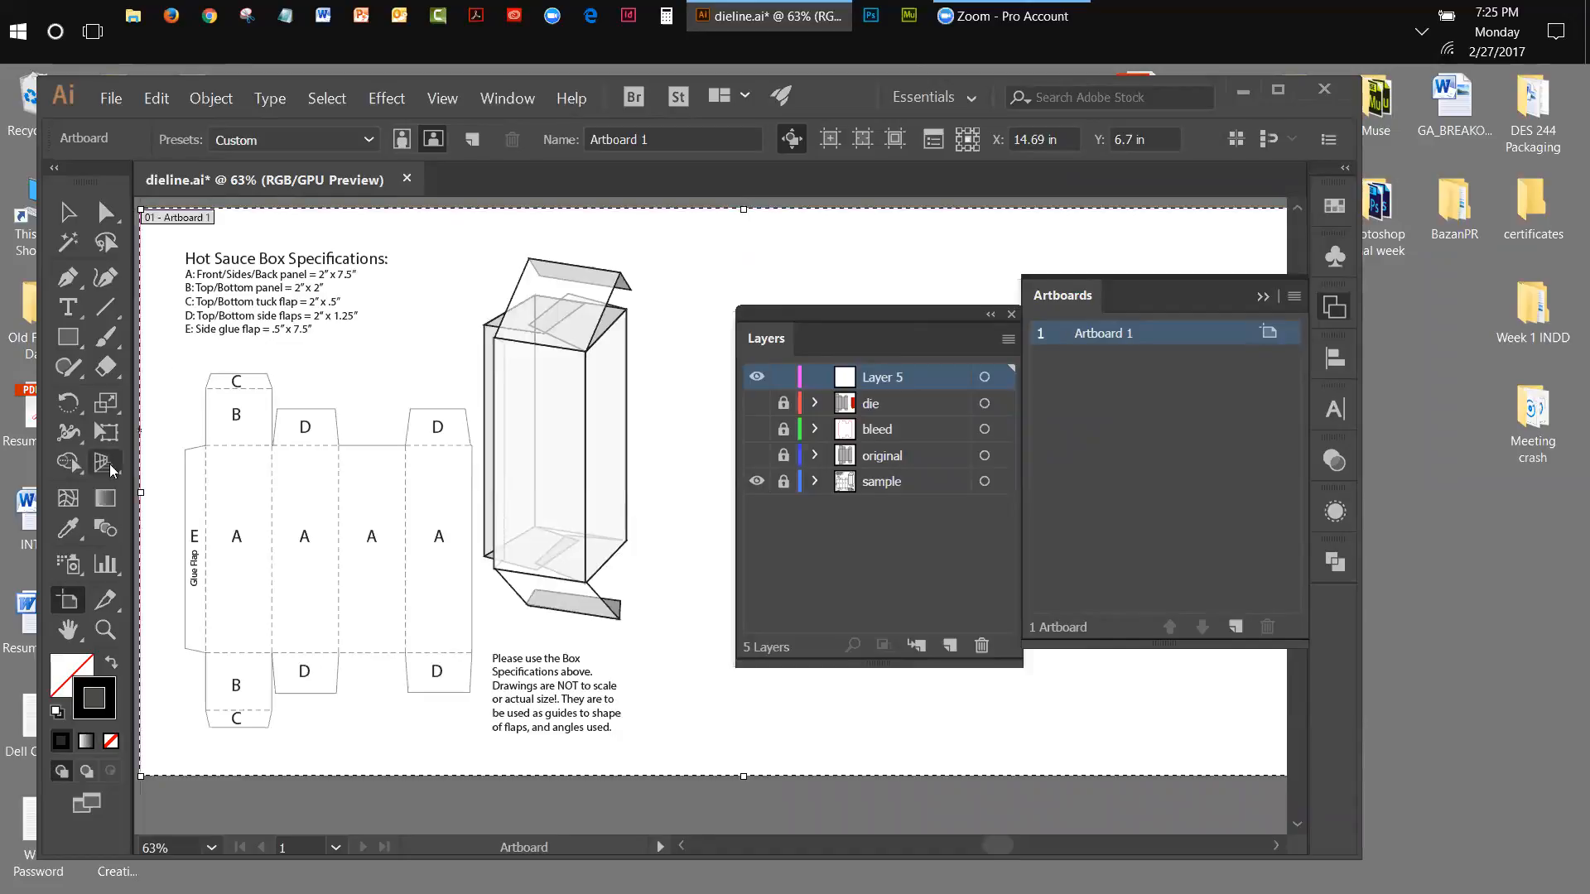
{"action": "left_click", "coordinate": [63, 213]}
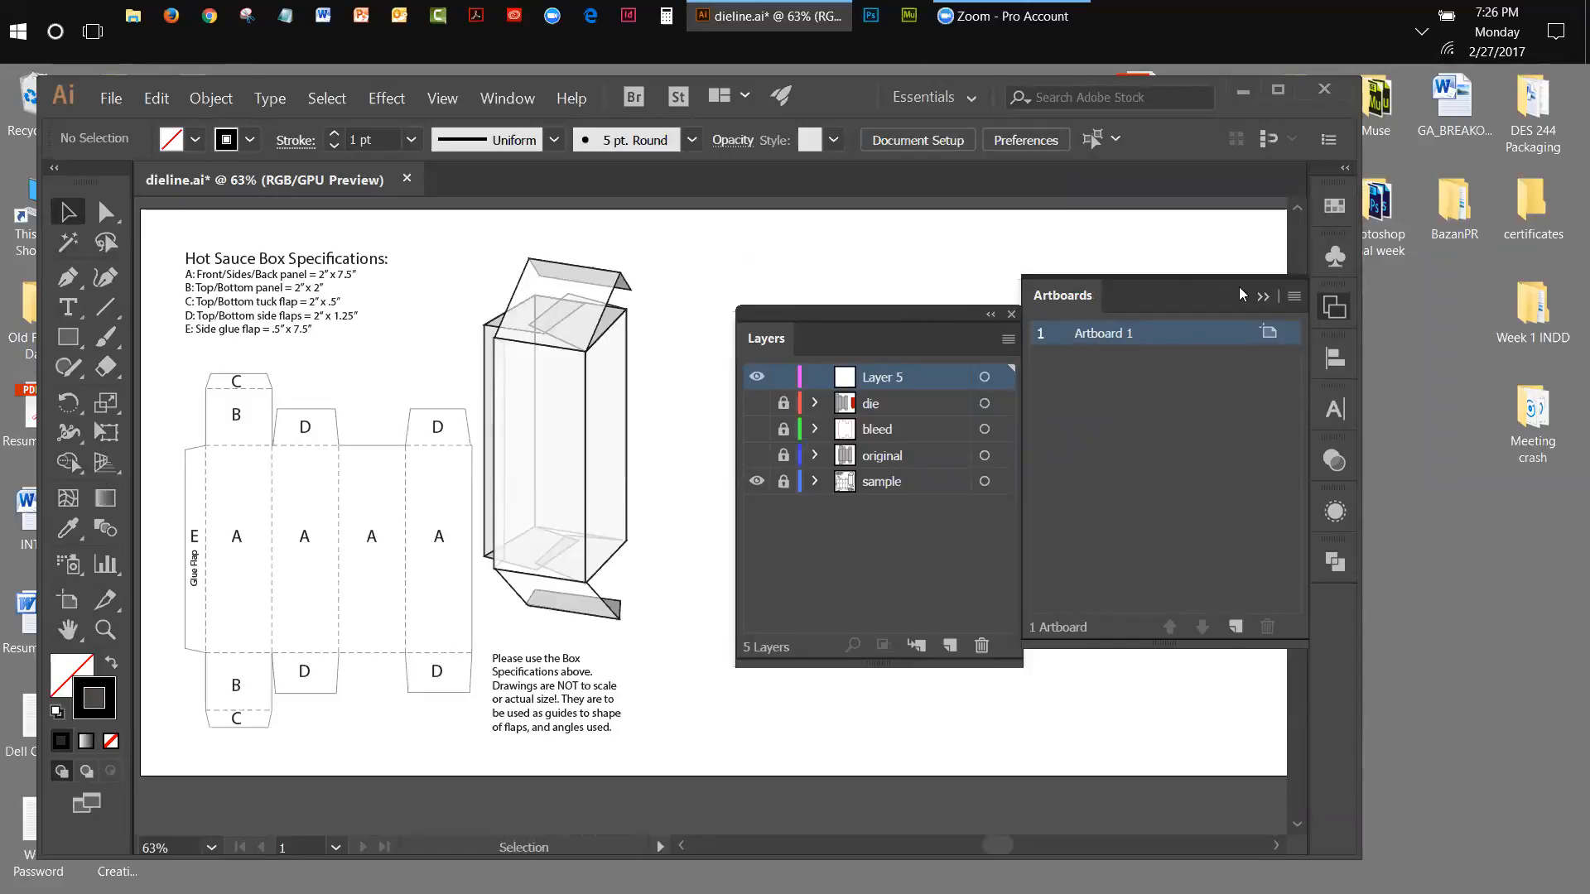
{"action": "left_click", "coordinate": [1263, 296]}
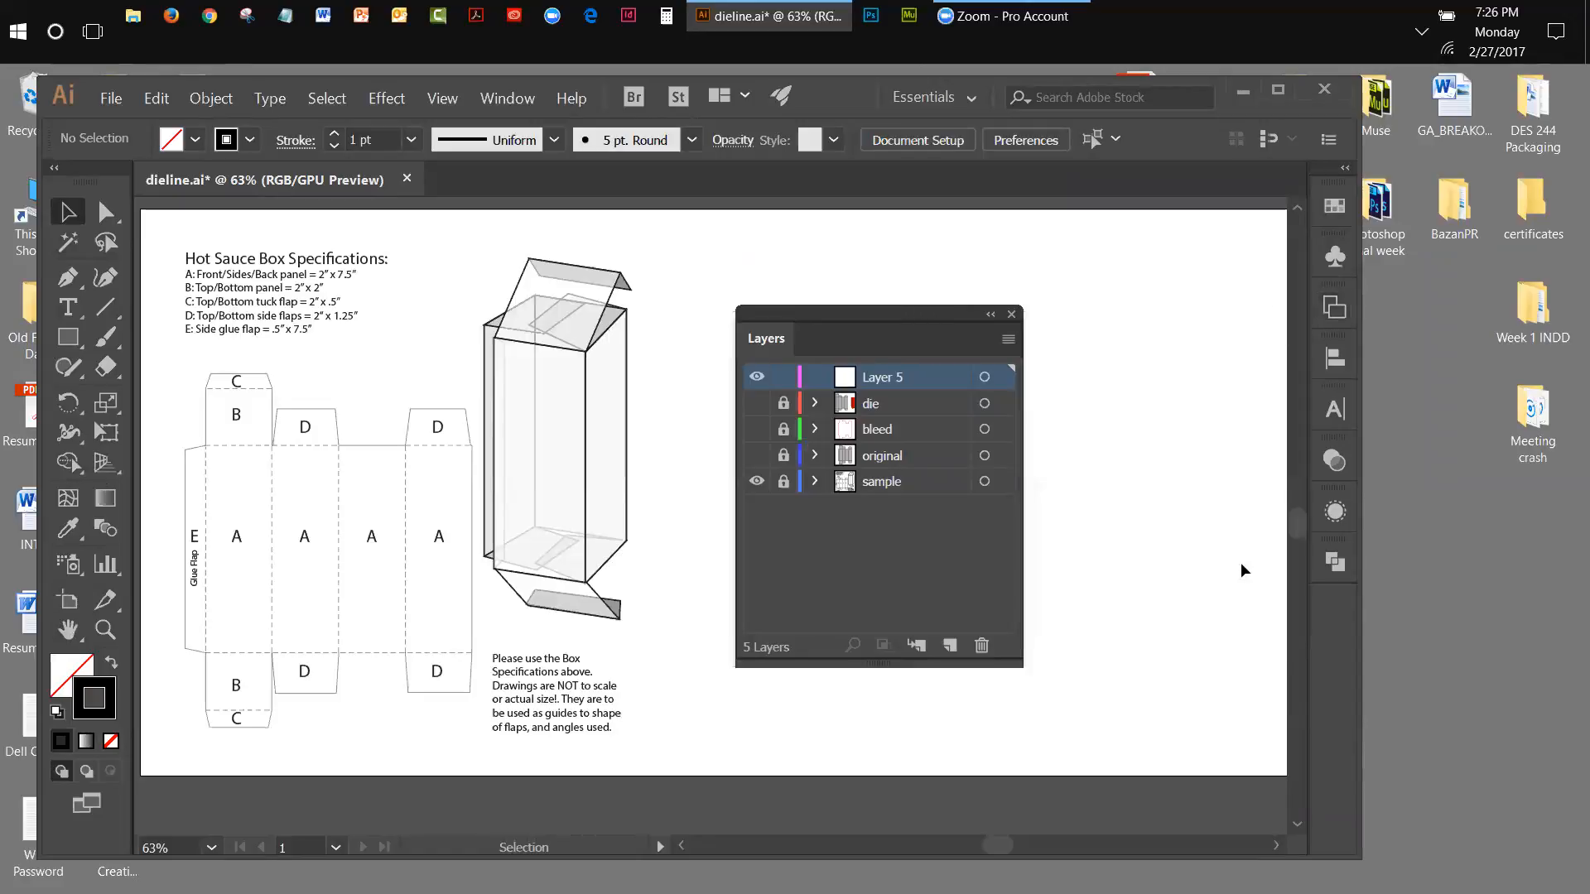
Move the layers list clear of the blank area, then show and hide the original, die and bleed layers to compare their box templates.
{"action": "left_click_drag", "start_coordinate": [853, 318], "coordinate": [1252, 263]}
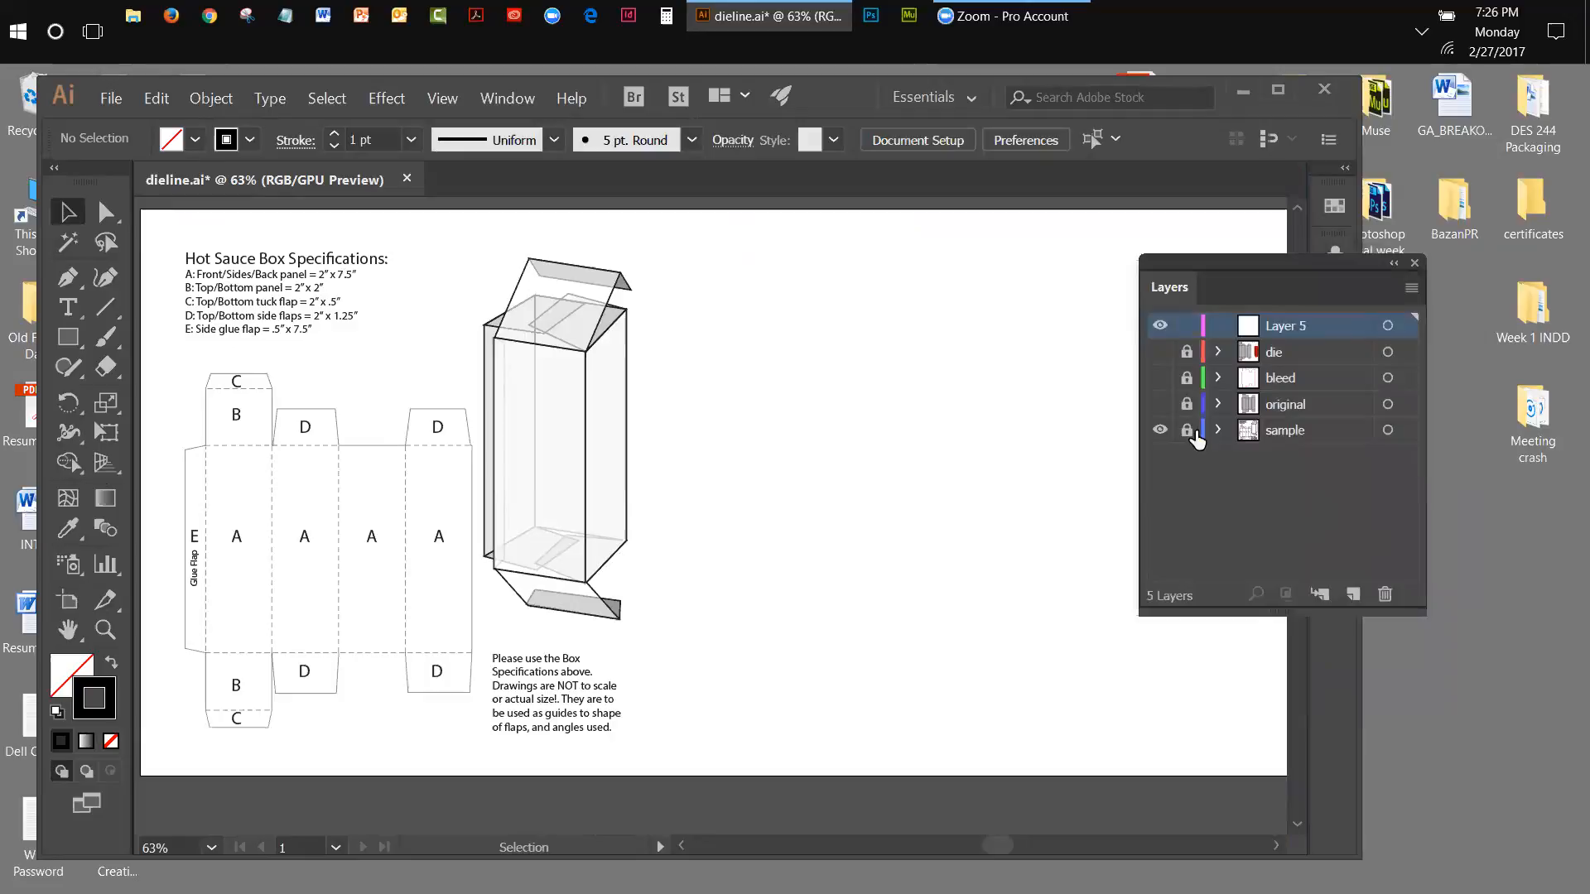
{"action": "left_click", "coordinate": [1159, 405]}
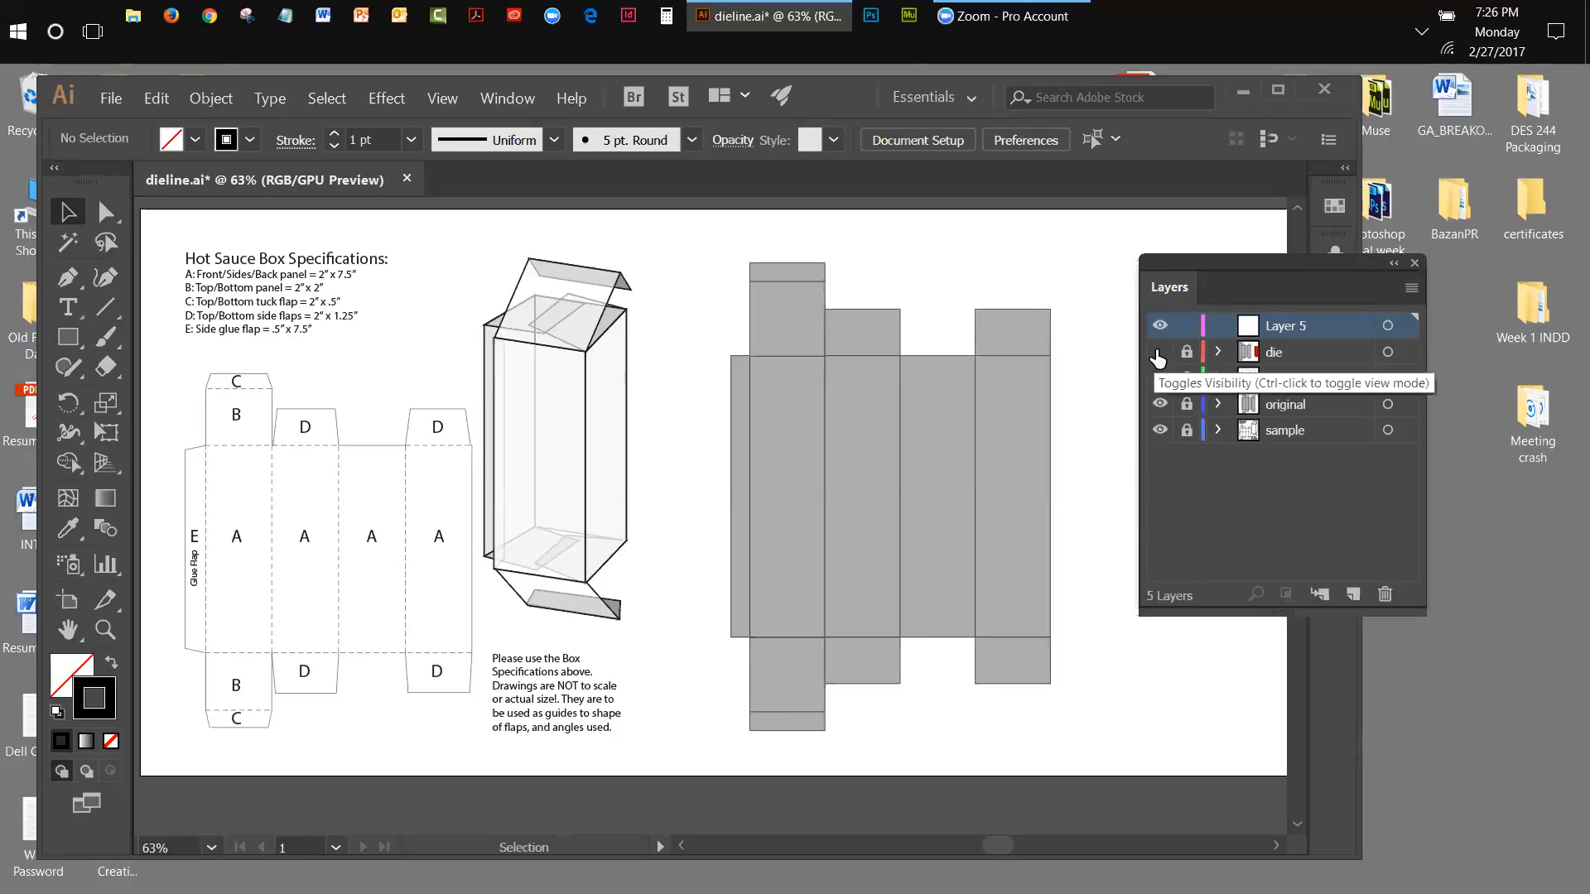
{"action": "left_click", "coordinate": [1160, 355]}
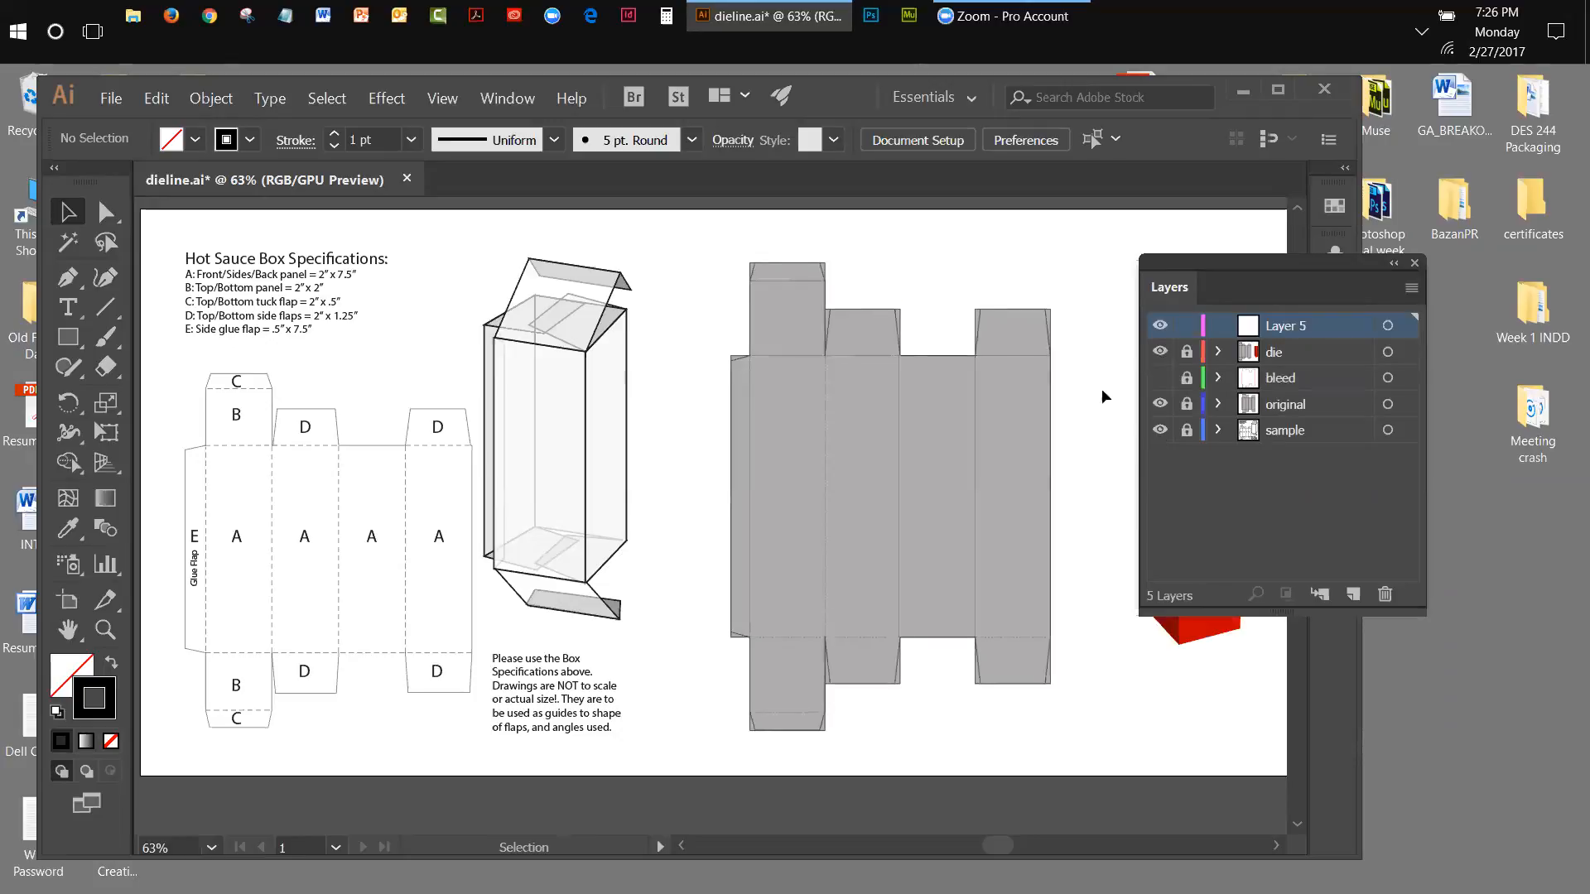
{"action": "left_click", "coordinate": [1159, 404]}
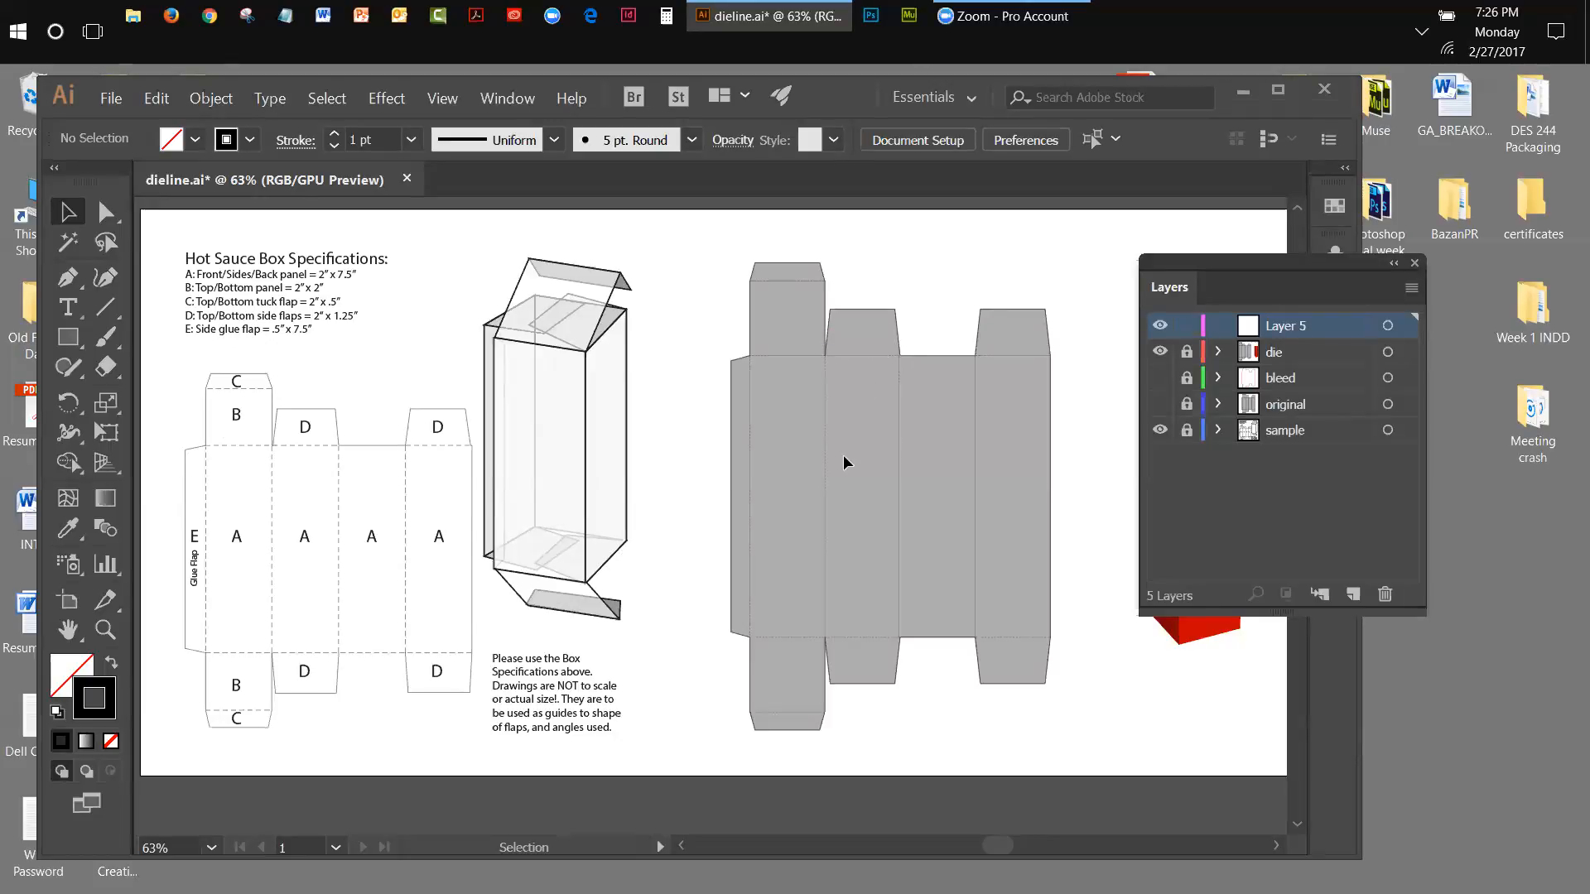
{"action": "left_click", "coordinate": [1160, 379]}
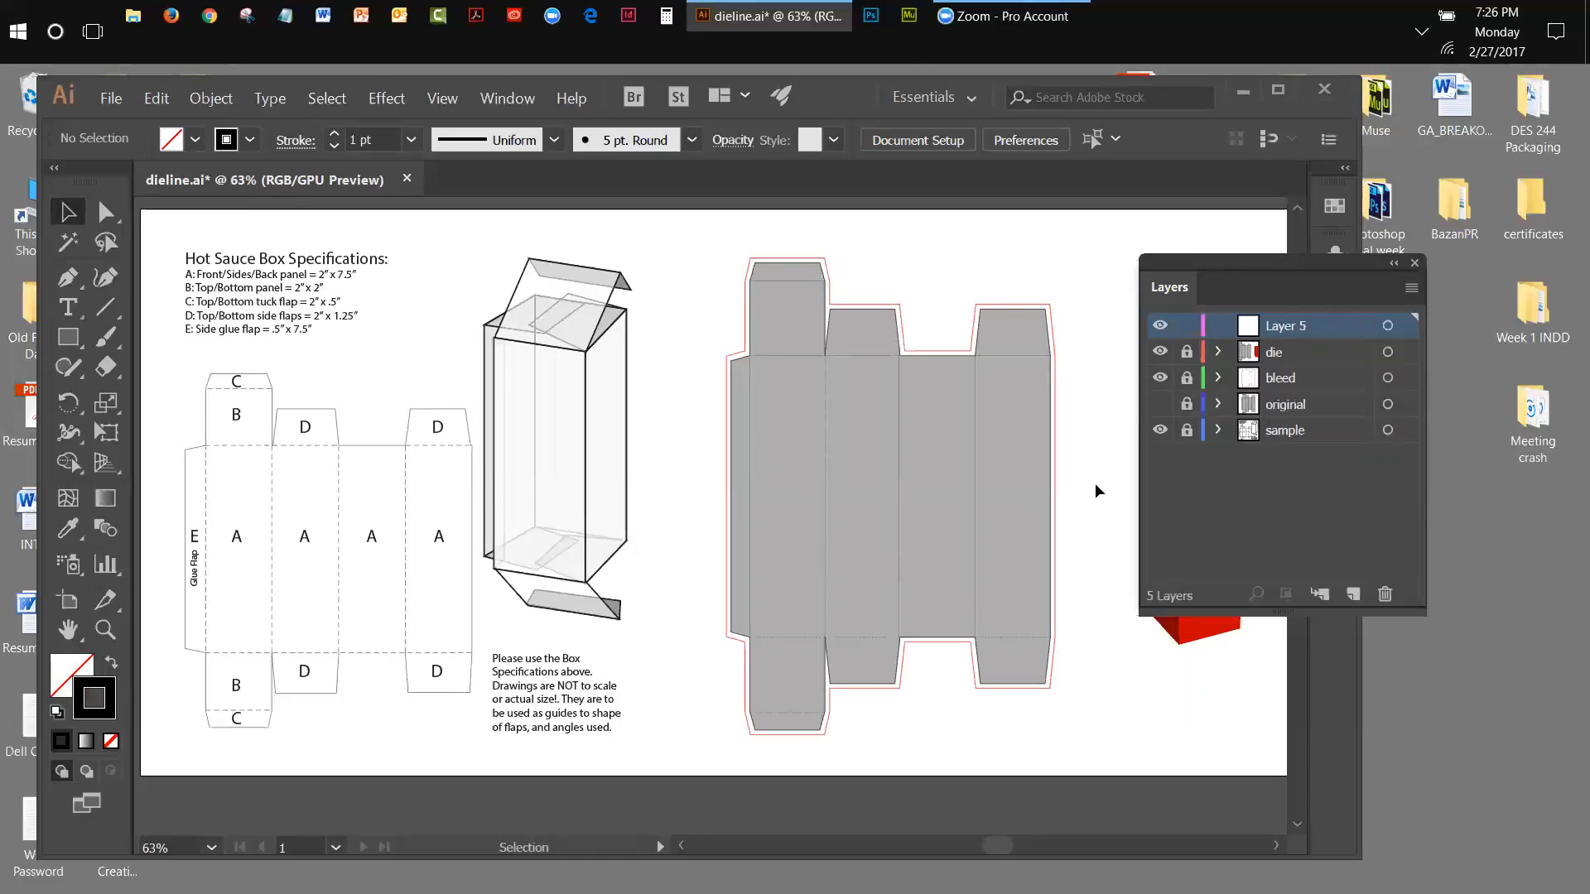
{"action": "left_click", "coordinate": [1159, 380]}
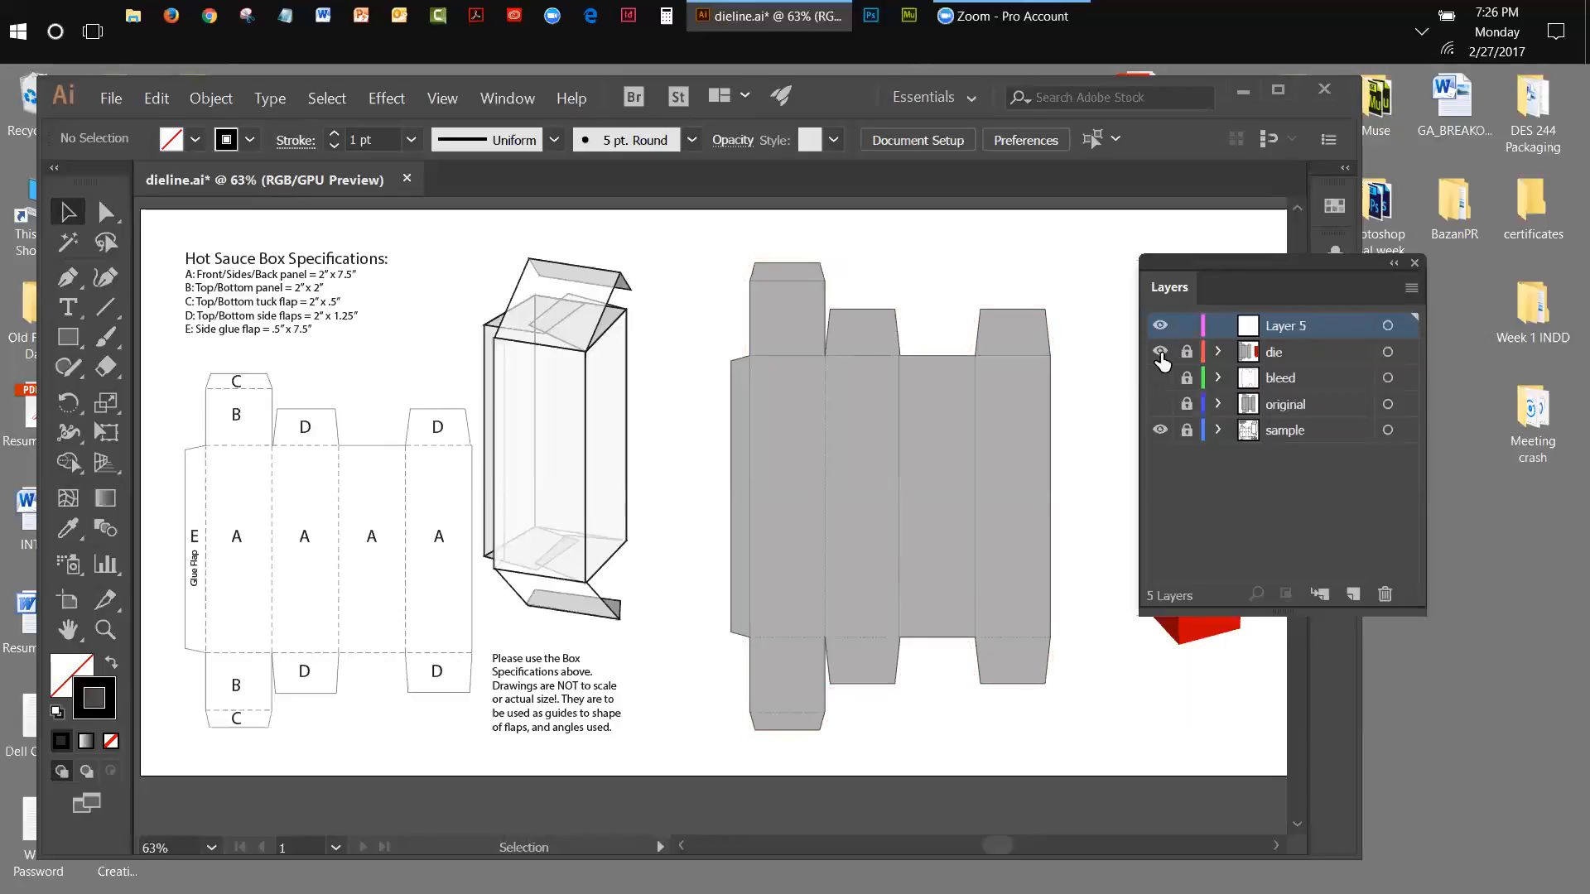
{"action": "left_click", "coordinate": [1160, 352]}
{"action": "left_click", "coordinate": [1159, 405]}
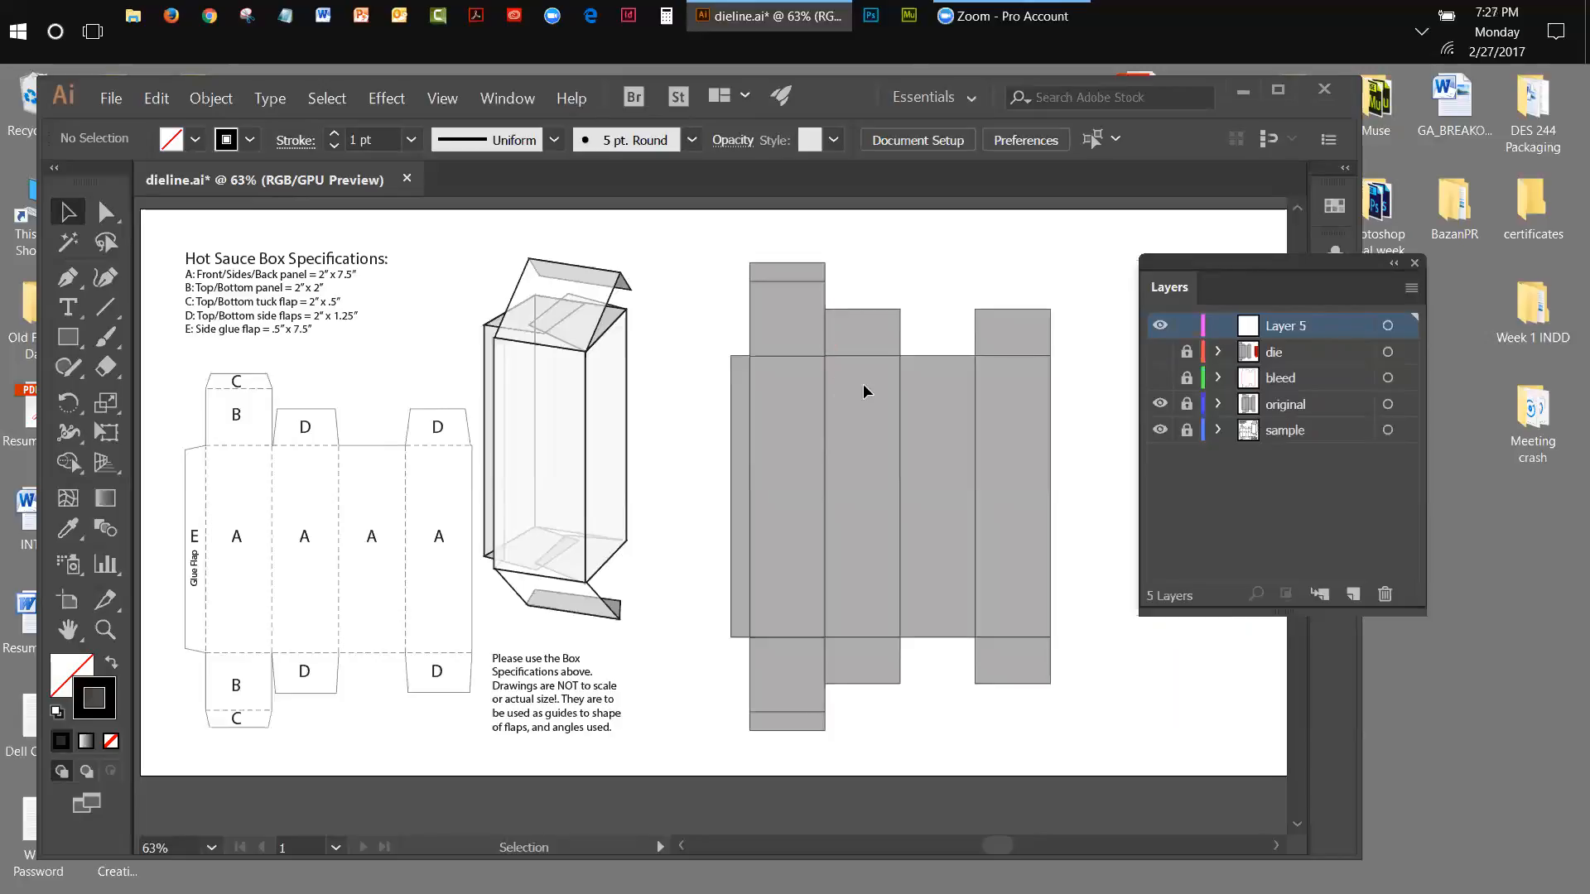
{"action": "left_click", "coordinate": [1160, 404]}
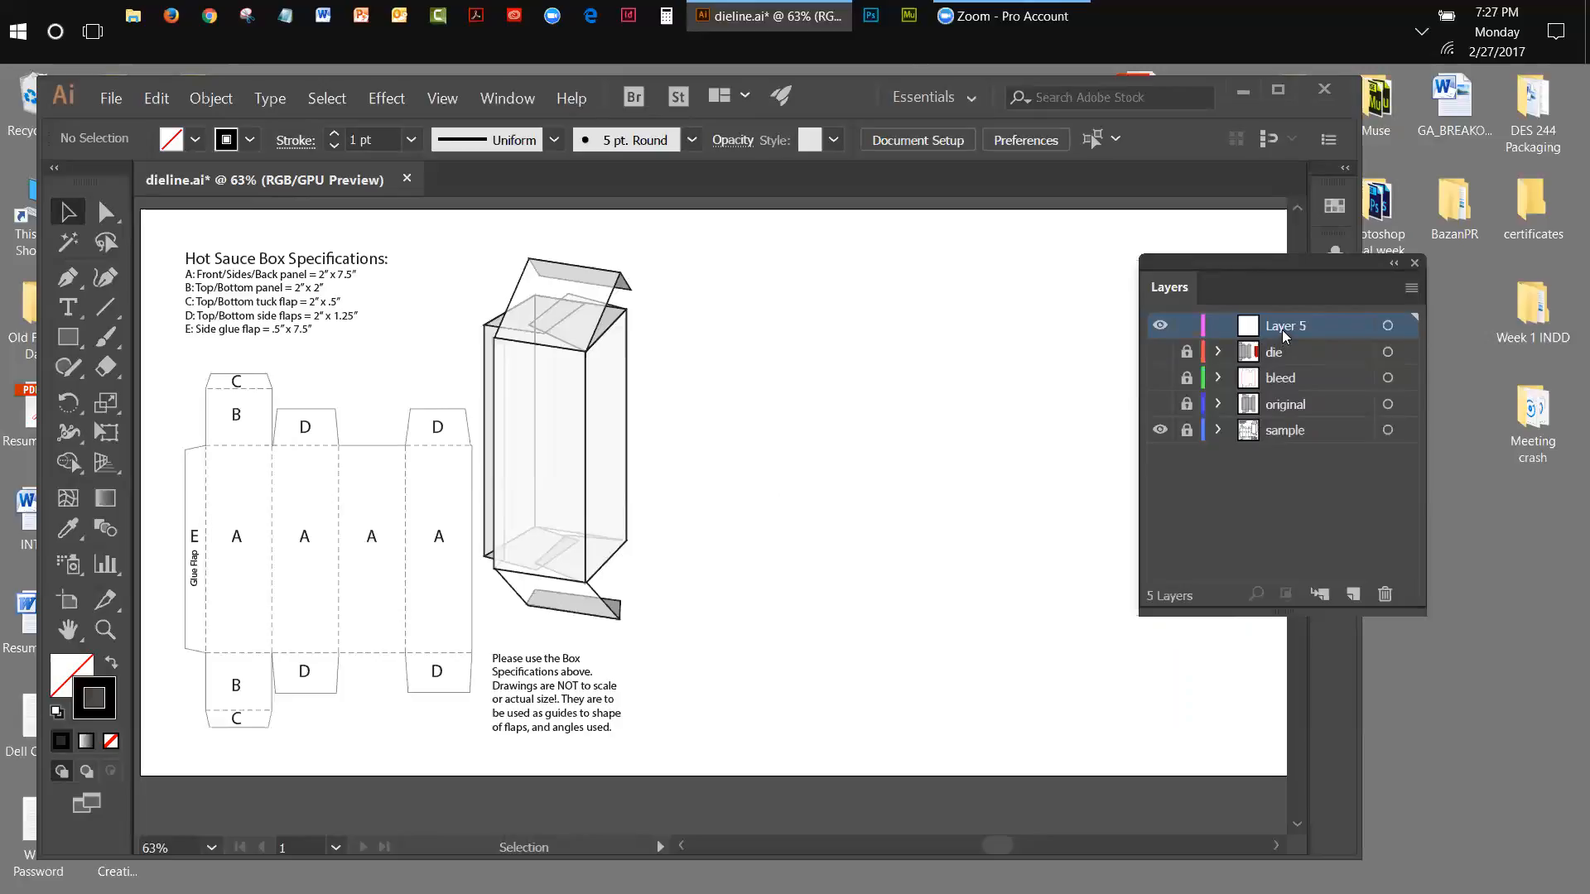
Rename the empty layer Layer 5 as original2 and deselect it.
{"action": "double_click", "coordinate": [1283, 330]}
{"action": "type", "text": "orig"}
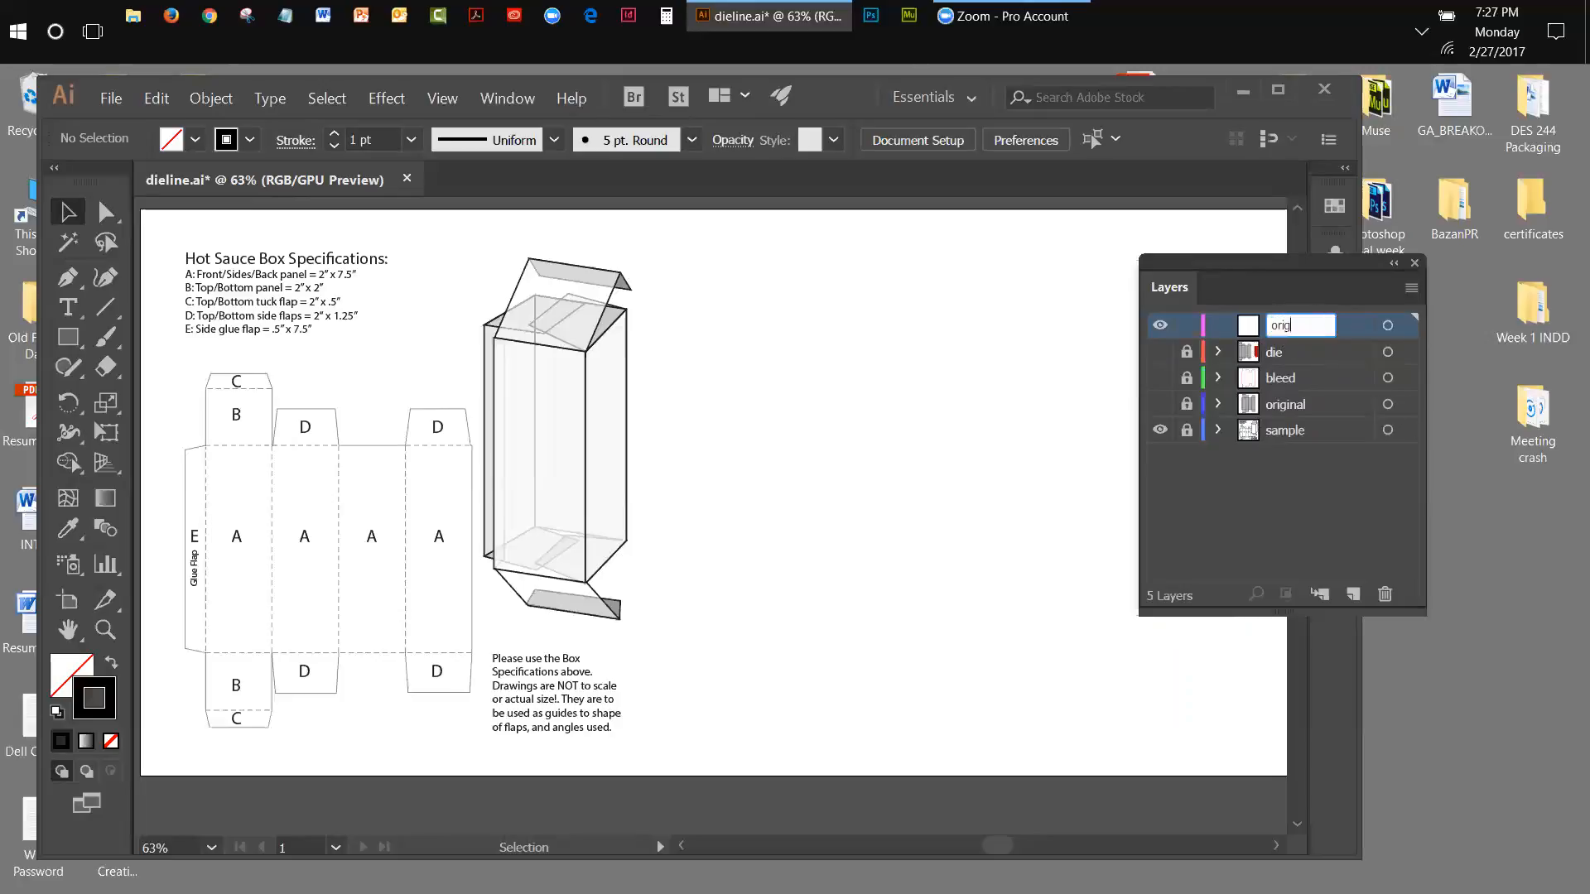
{"action": "type", "text": "inal2"}
{"action": "left_click", "coordinate": [1174, 550]}
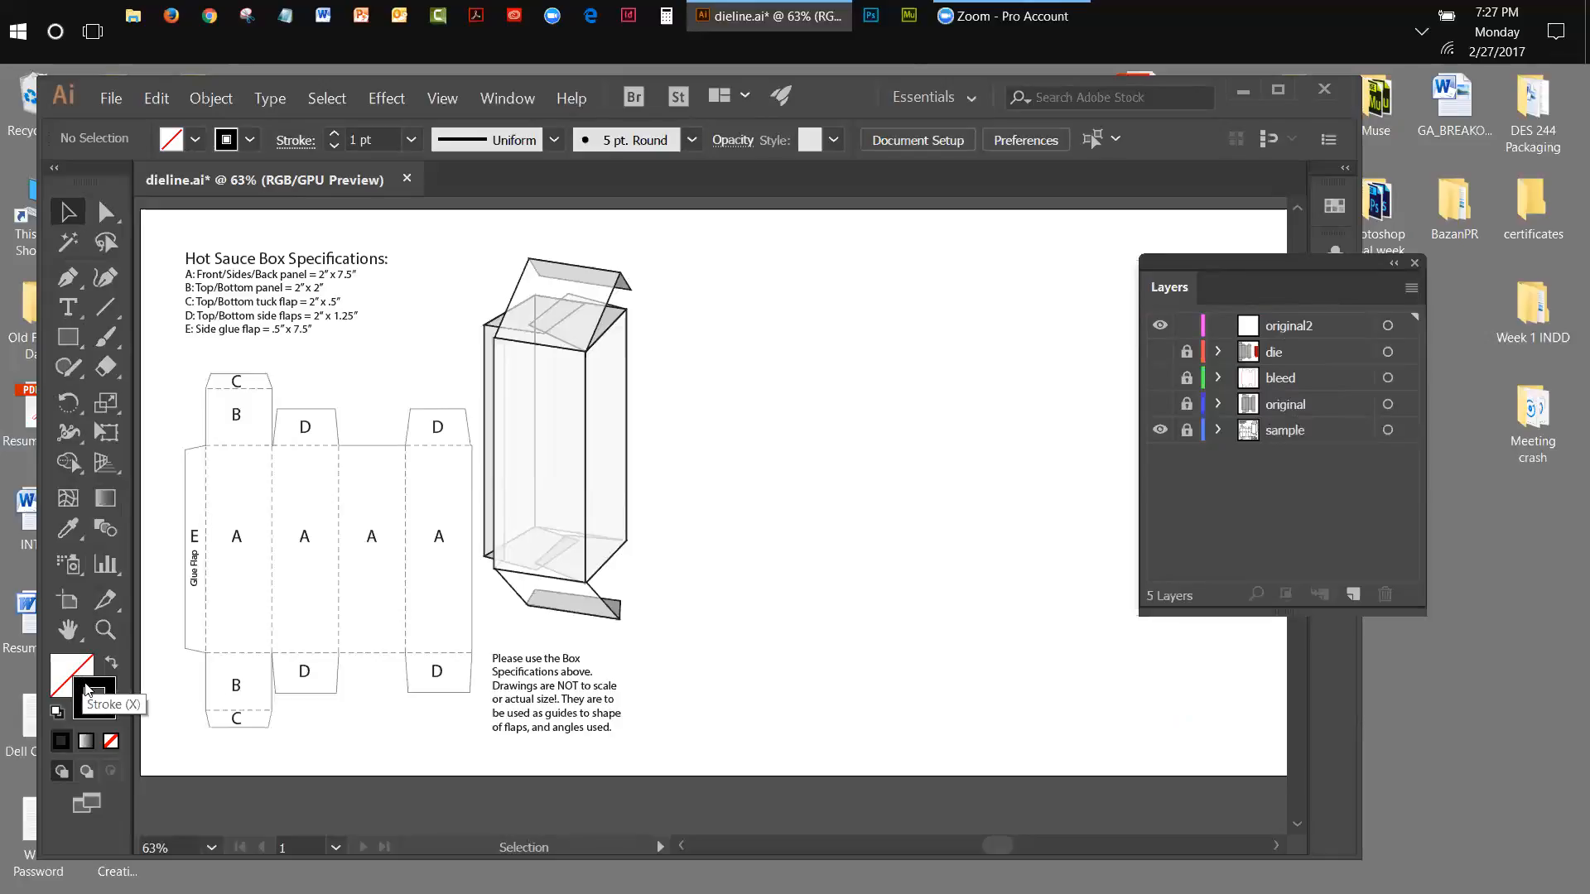
Tear off the shape tools as a floating palette above the box drawing, with the Rectangle tool active.
{"action": "left_click", "coordinate": [60, 343]}
{"action": "left_click_drag", "start_coordinate": [60, 343], "coordinate": [330, 369]}
{"action": "left_click_drag", "start_coordinate": [200, 353], "coordinate": [625, 226]}
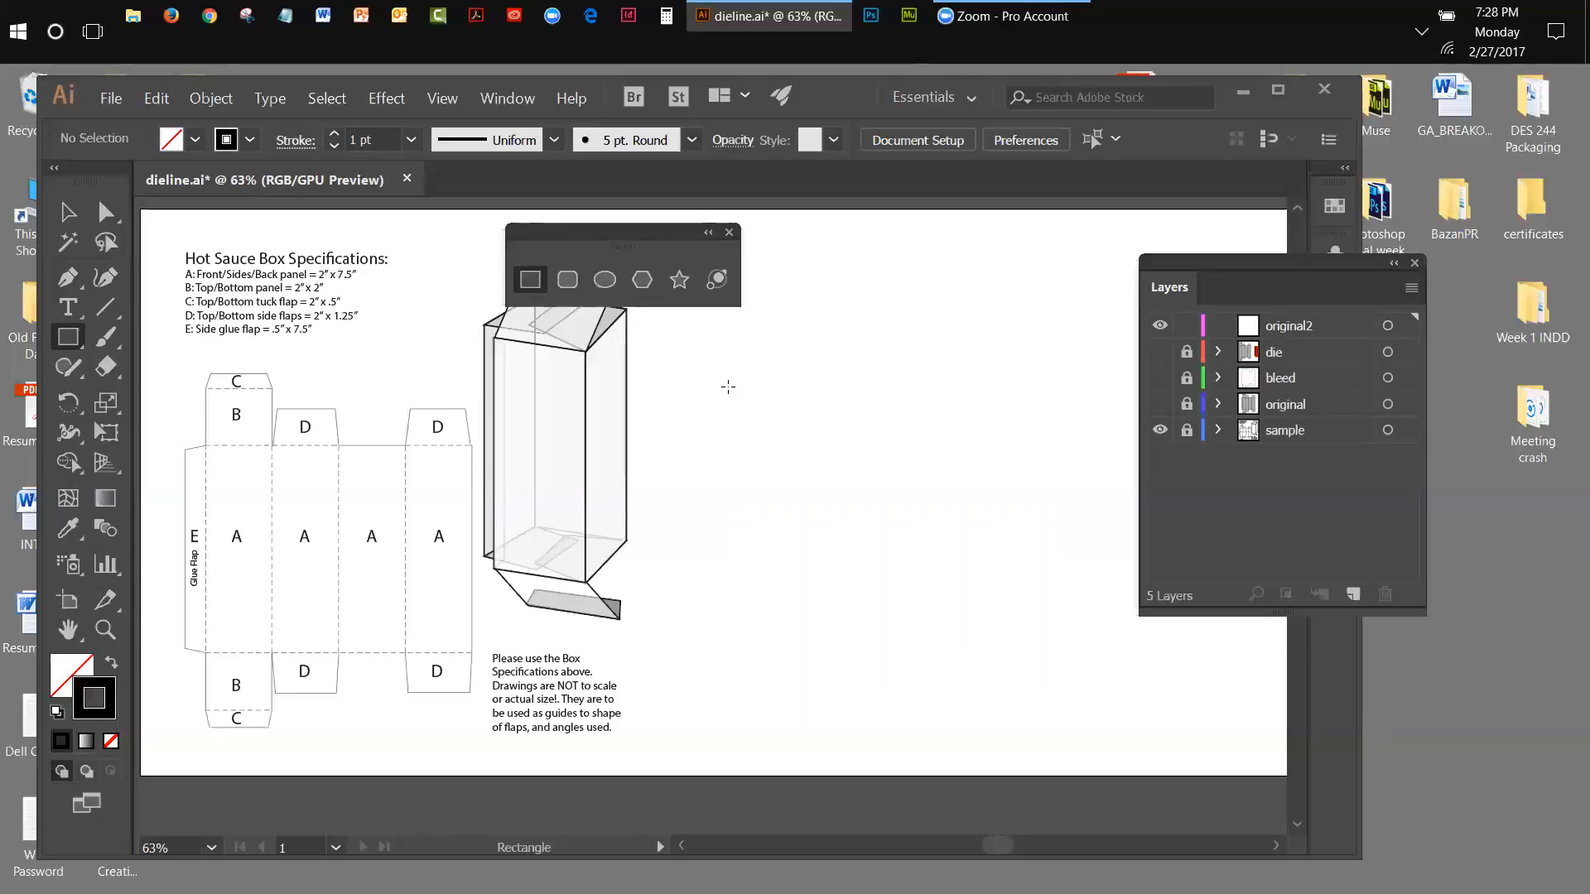
Create a rectangle 2 in wide and 7.5 in high in the blank area beside the box drawing for panel A.
{"action": "left_click", "coordinate": [839, 375]}
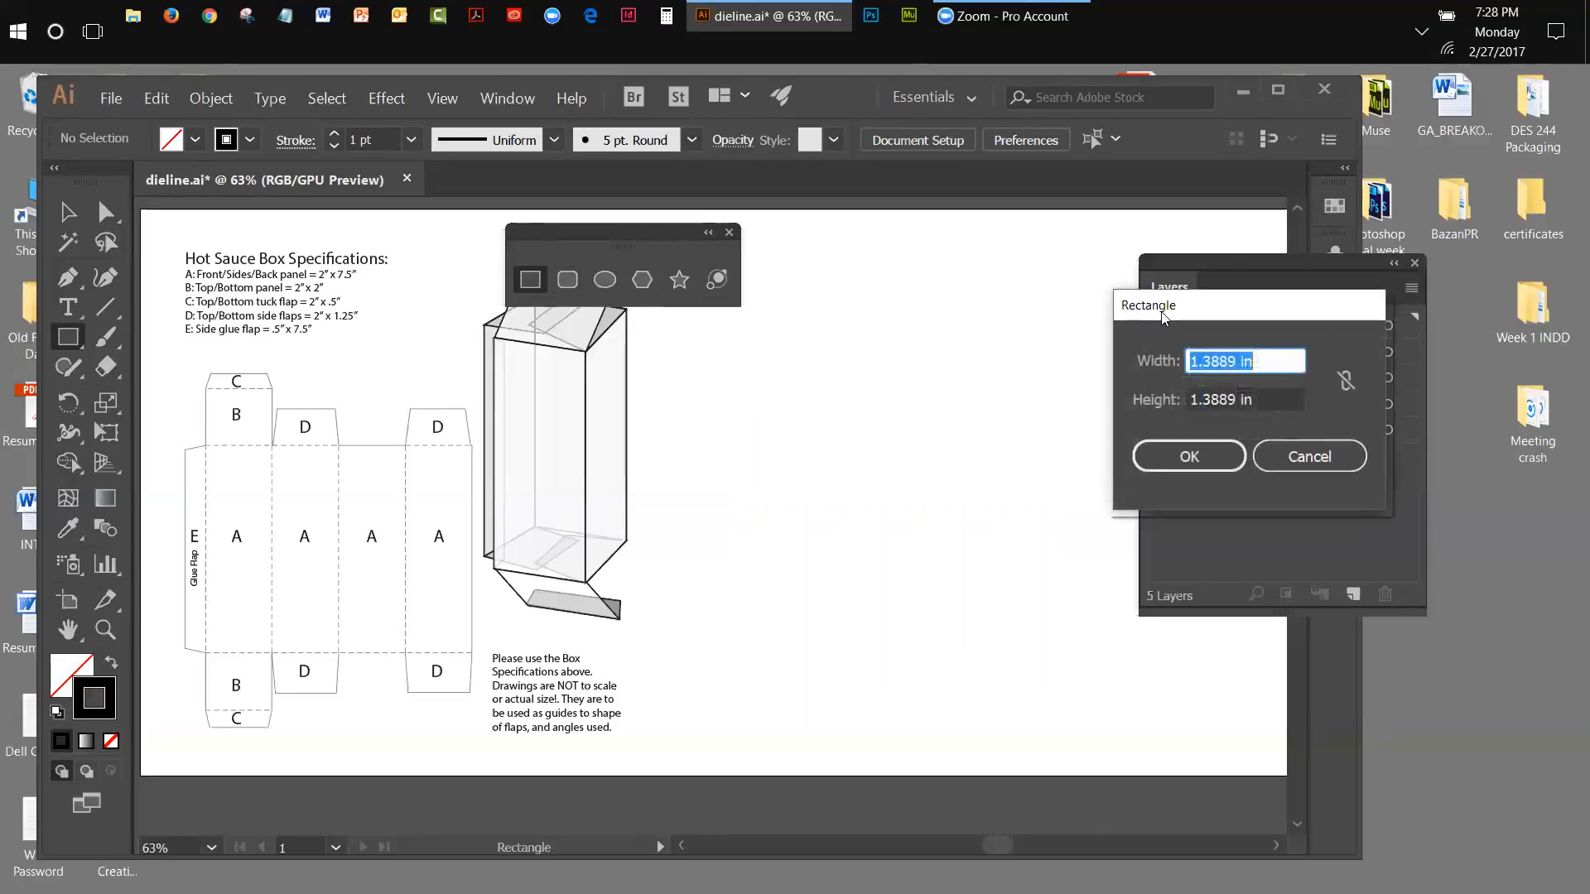
{"action": "left_click_drag", "start_coordinate": [1163, 318], "coordinate": [812, 494]}
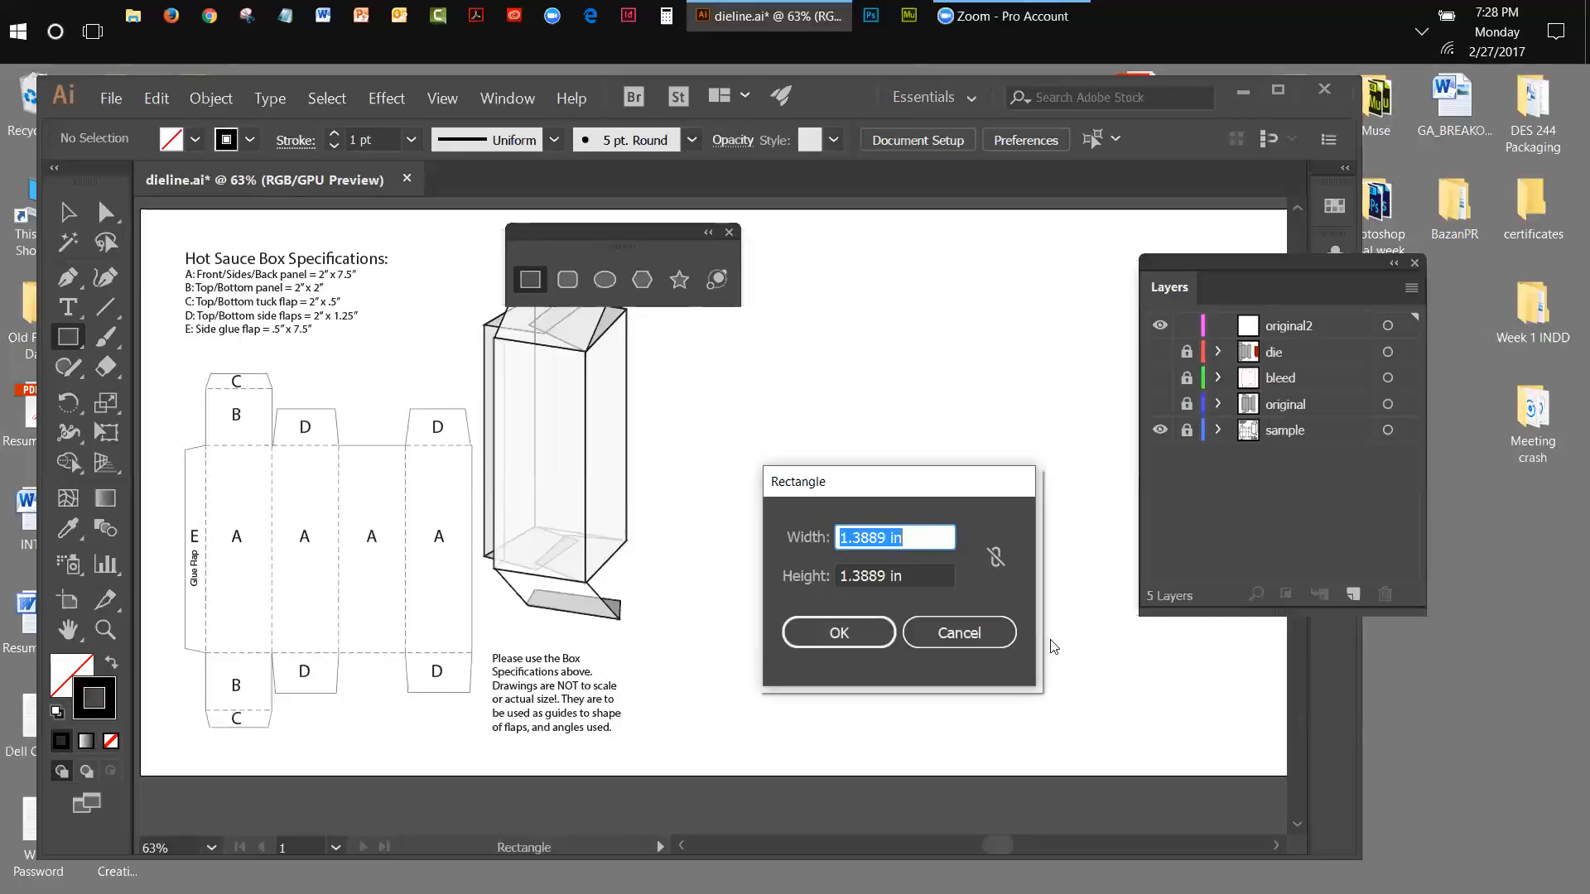
{"action": "type", "text": "2in"}
{"action": "key", "text": "Tab"}
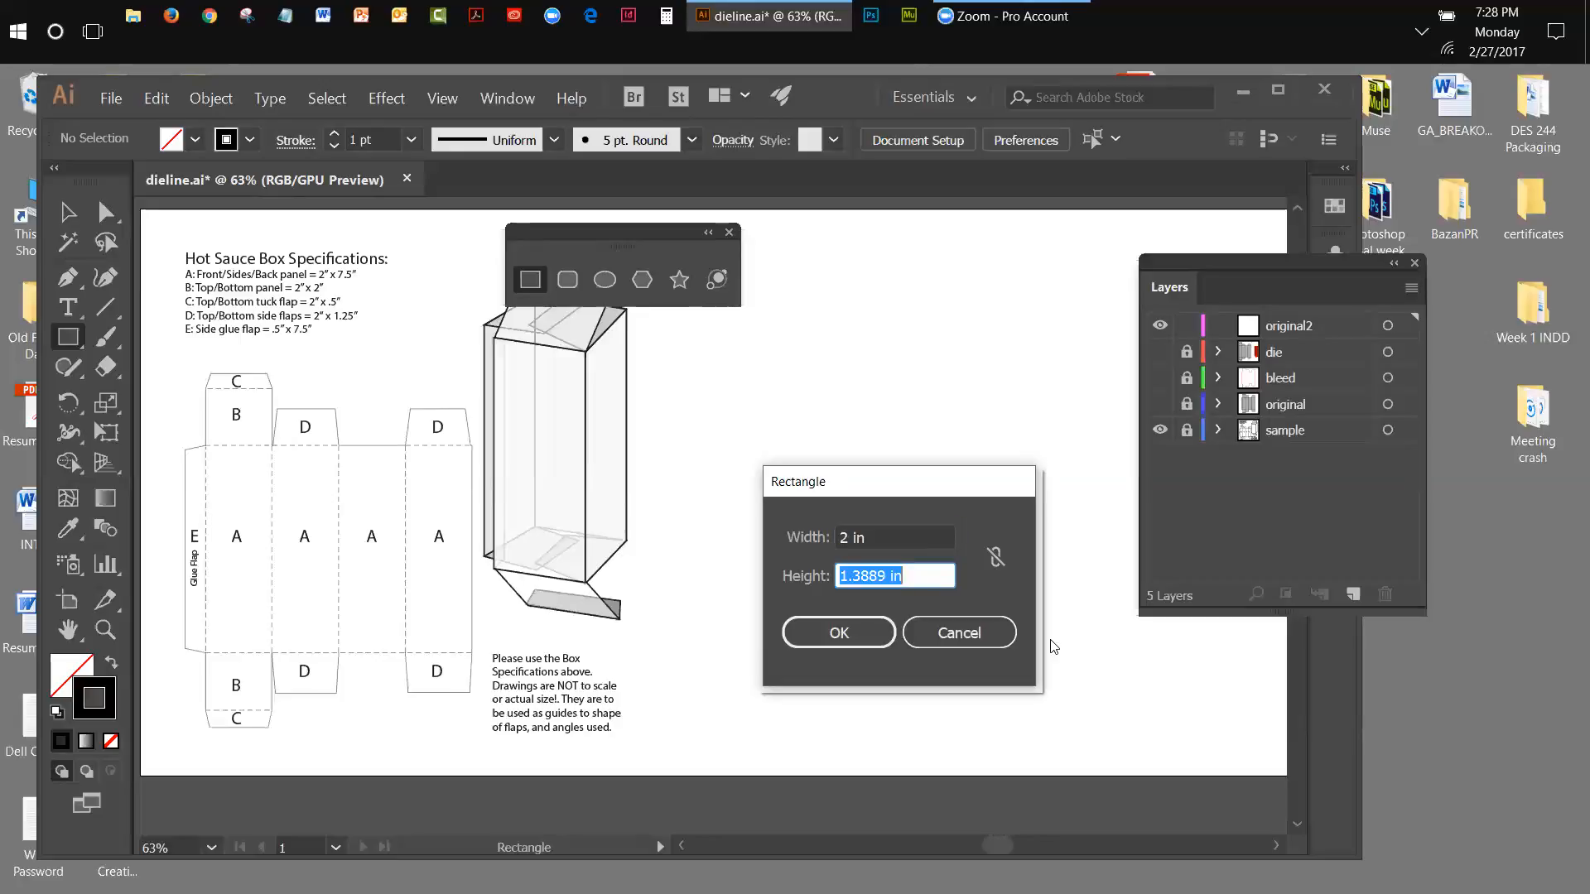
{"action": "type", "text": "7.5in"}
{"action": "left_click", "coordinate": [839, 633]}
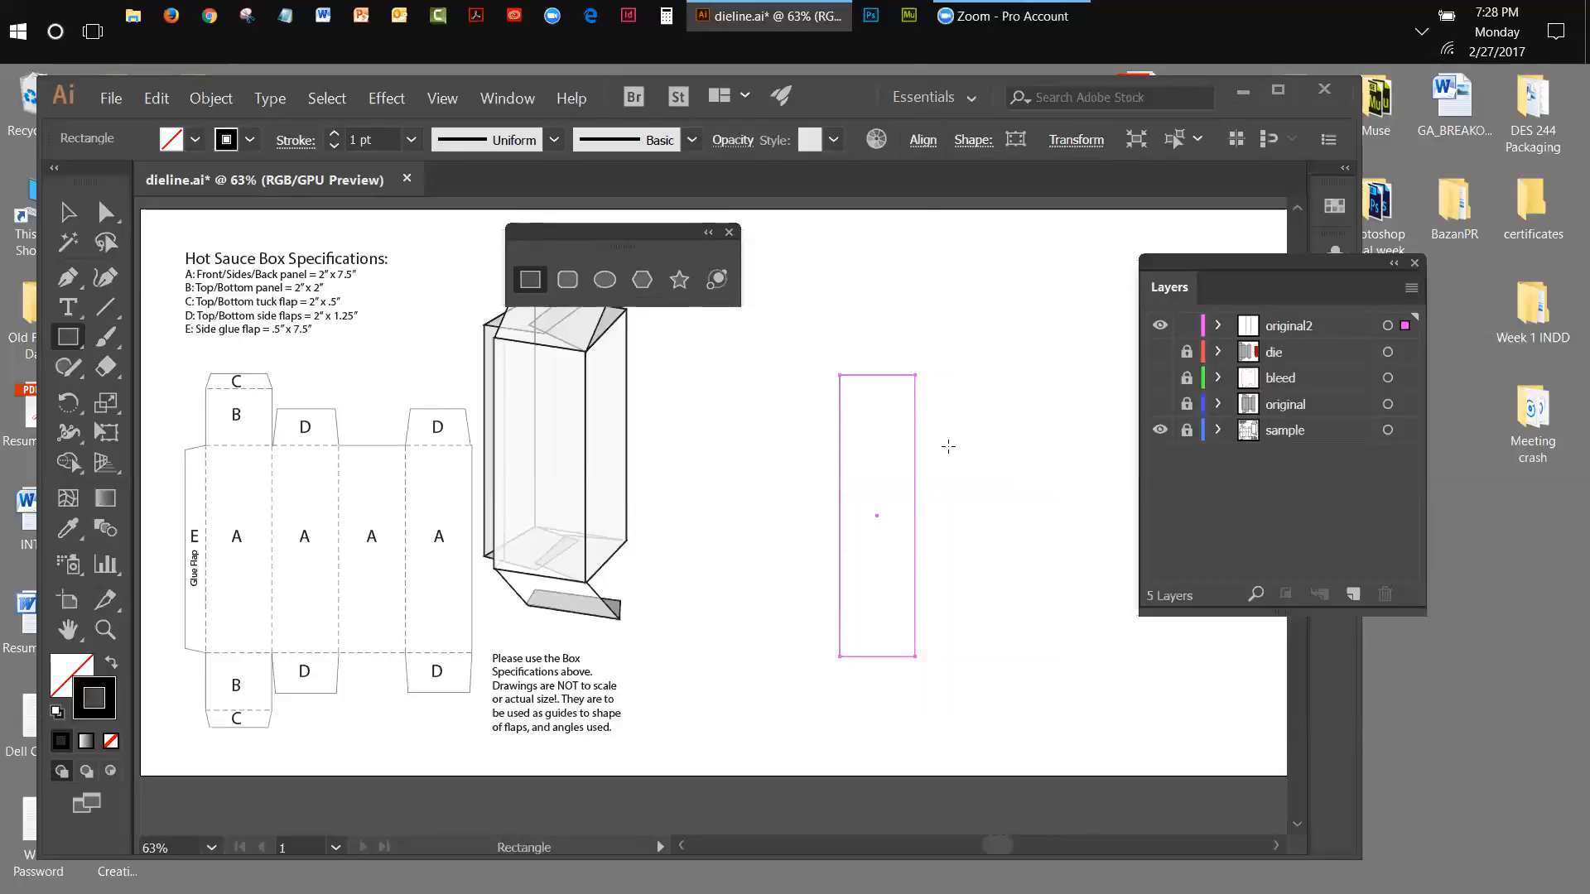
Reposition the panel A rectangle in the blank area, then duplicate it 2 in to the right so the edges meet.
{"action": "left_click", "coordinate": [68, 212]}
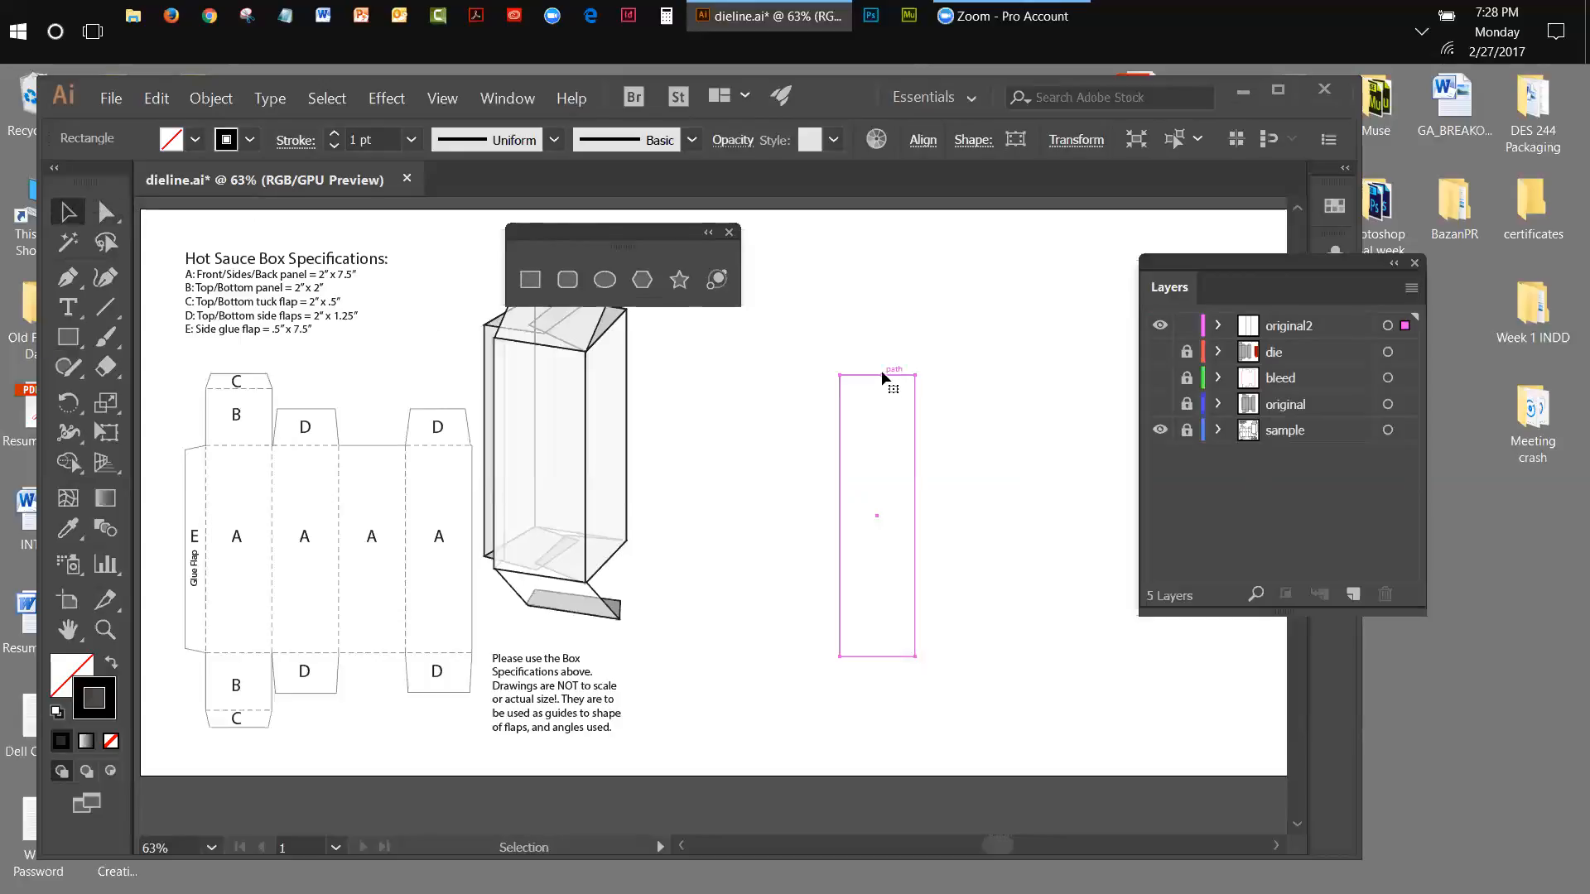
{"action": "left_click_drag", "start_coordinate": [881, 371], "coordinate": [850, 361]}
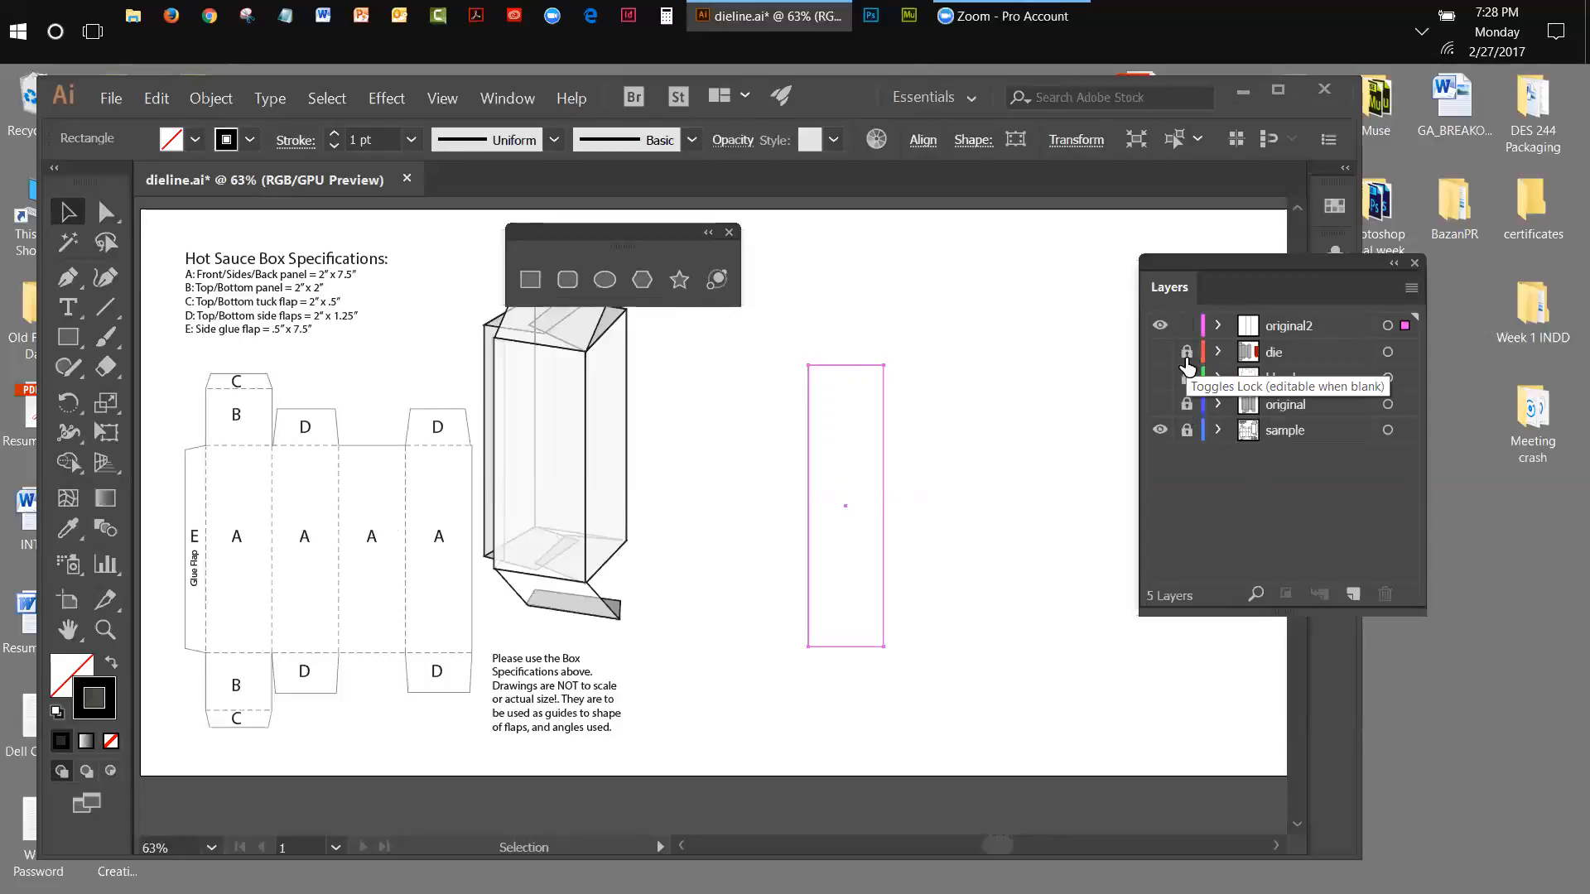
{"action": "left_click", "coordinate": [898, 390]}
{"action": "left_click", "coordinate": [883, 389]}
{"action": "left_click", "coordinate": [884, 390]}
{"action": "left_click_drag", "start_coordinate": [885, 395], "coordinate": [963, 405]}
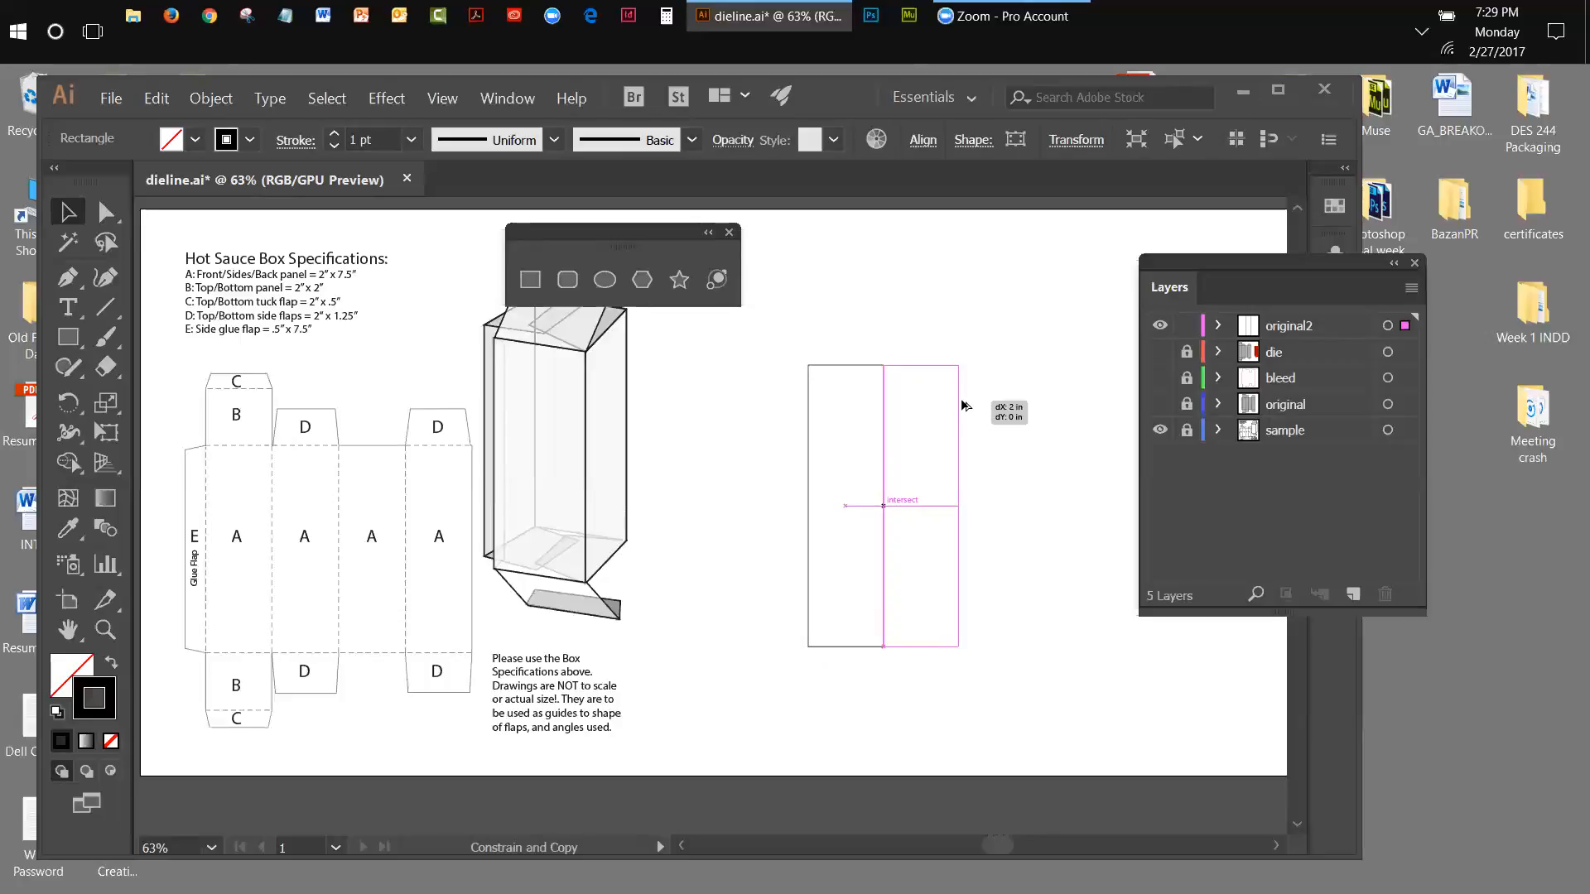
{"action": "left_click_drag", "start_coordinate": [963, 405], "coordinate": [963, 405]}
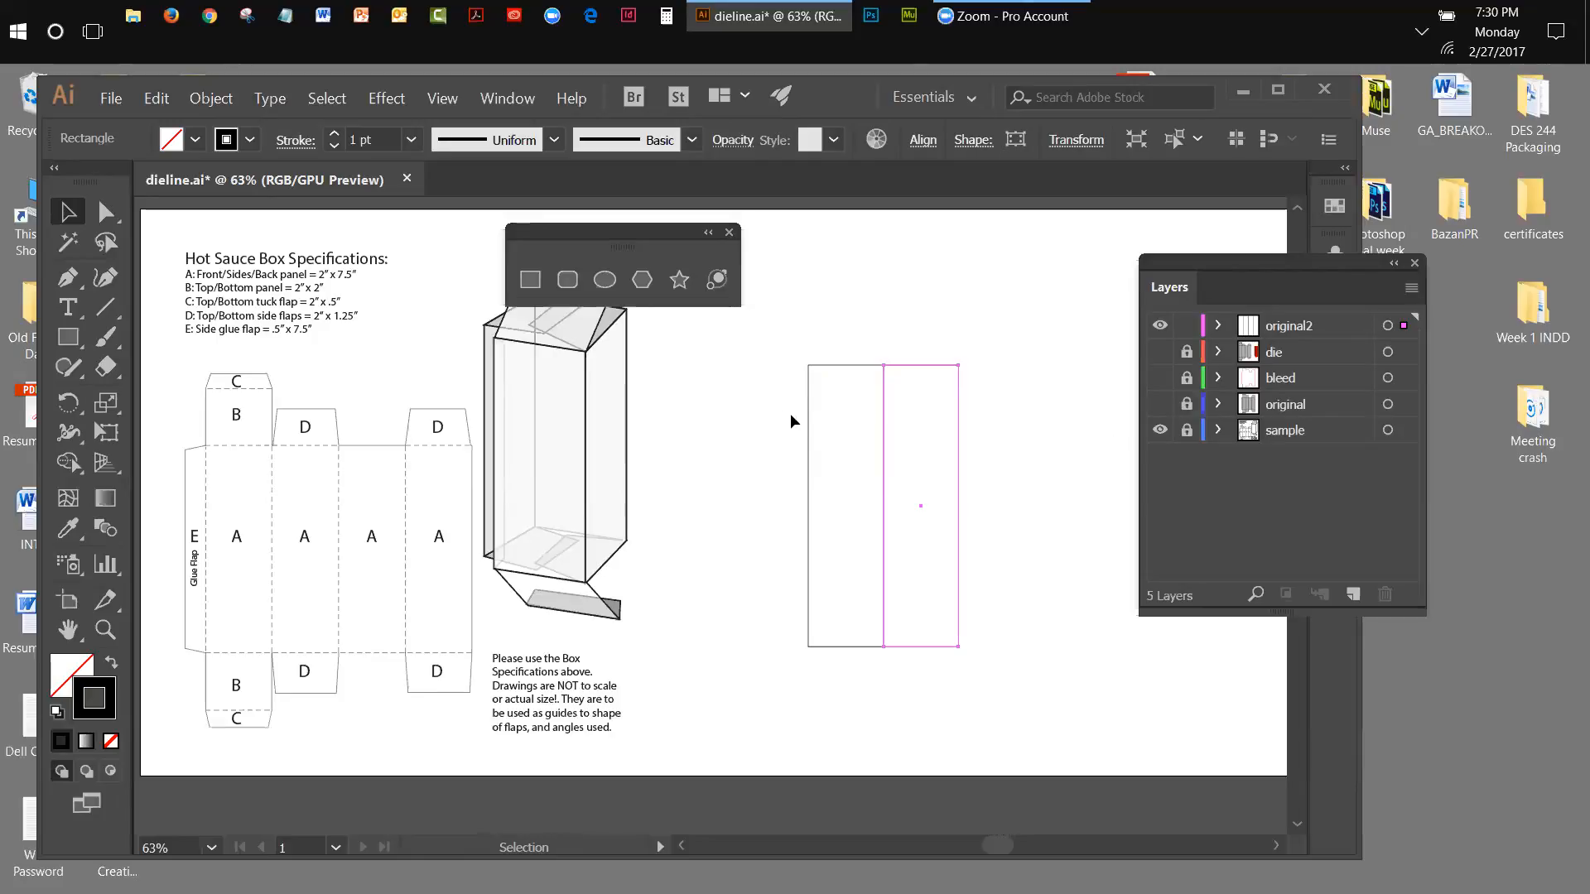
Select both panel A rectangles and duplicate them together to the right, forming a row of four adjoining panels.
{"action": "left_click_drag", "start_coordinate": [883, 429], "coordinate": [892, 431]}
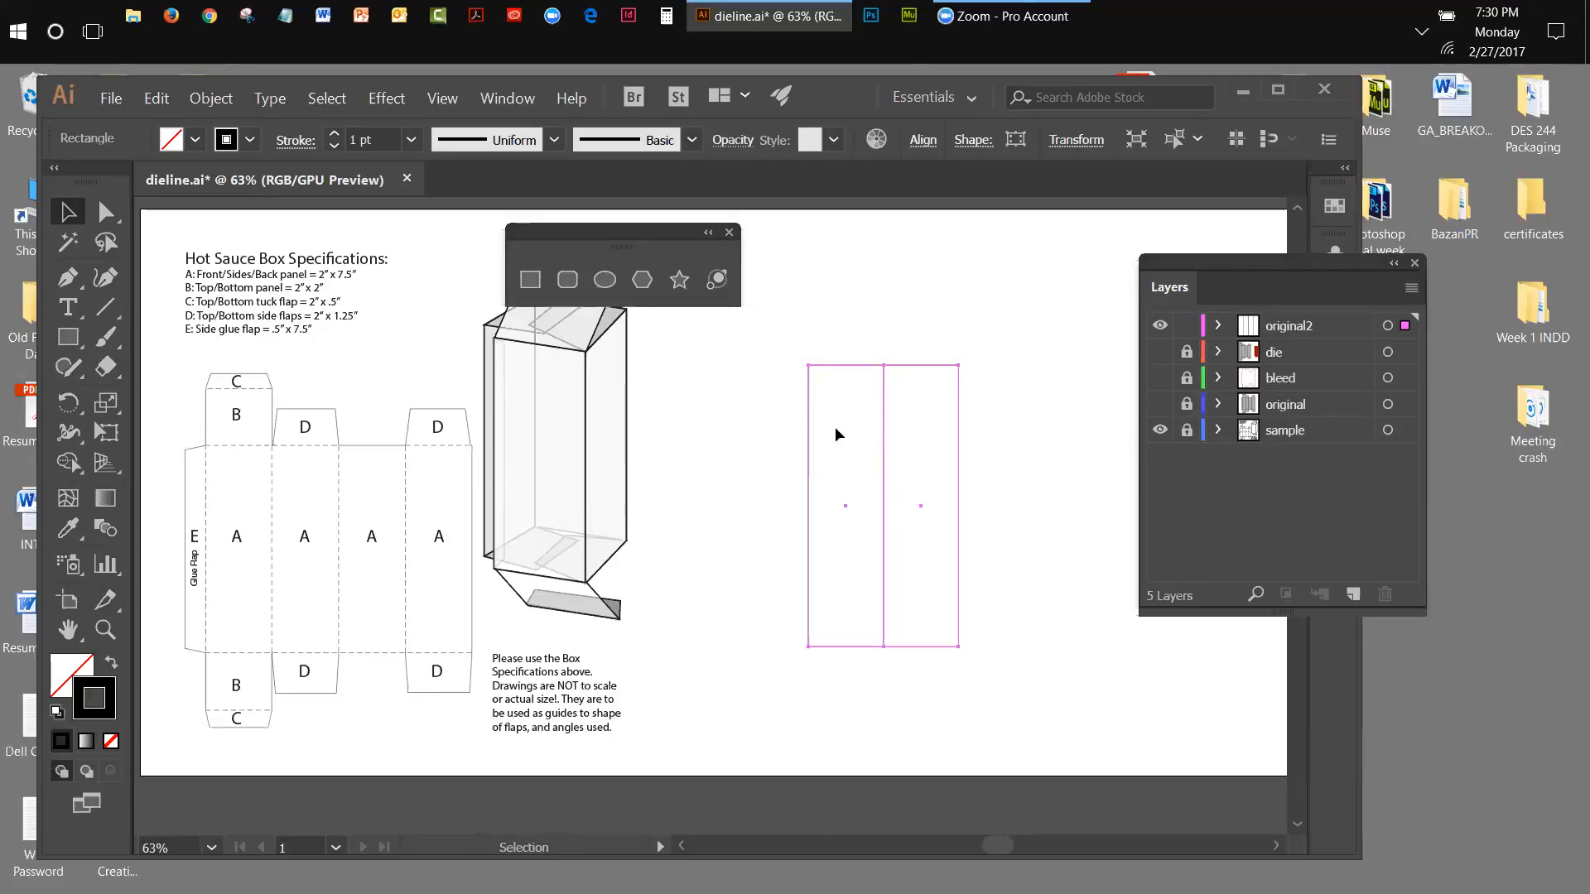
{"action": "left_click", "coordinate": [769, 405]}
{"action": "left_click_drag", "start_coordinate": [770, 408], "coordinate": [891, 429]}
{"action": "key", "text": "alt"}
{"action": "key", "text": "shift"}
{"action": "left_click", "coordinate": [958, 469], "text": "shift"}
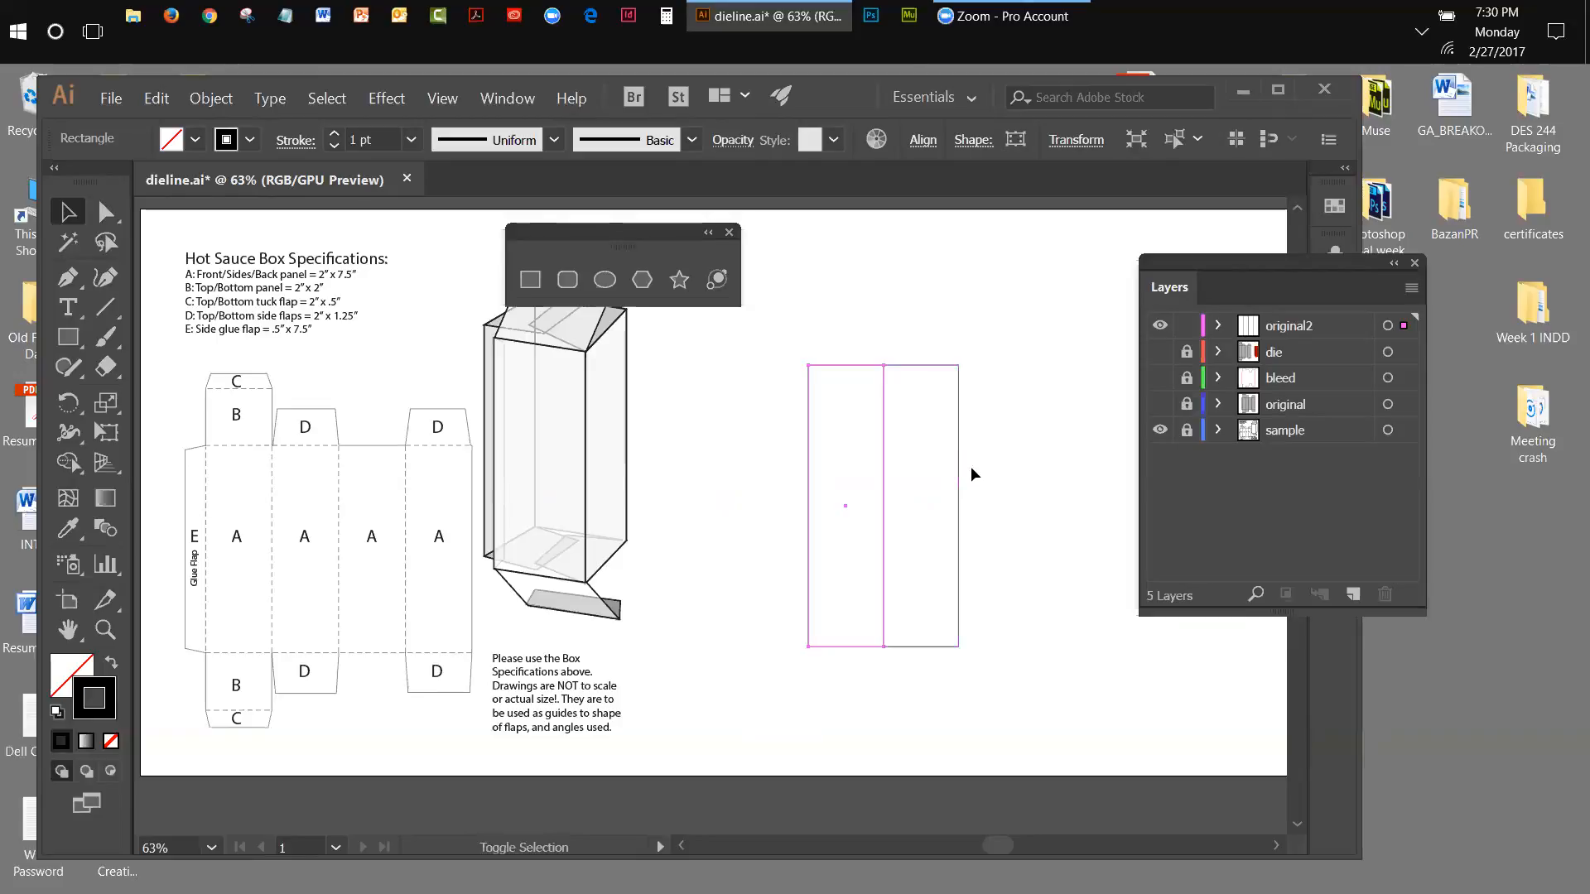
{"action": "left_click_drag", "start_coordinate": [746, 410], "coordinate": [963, 447]}
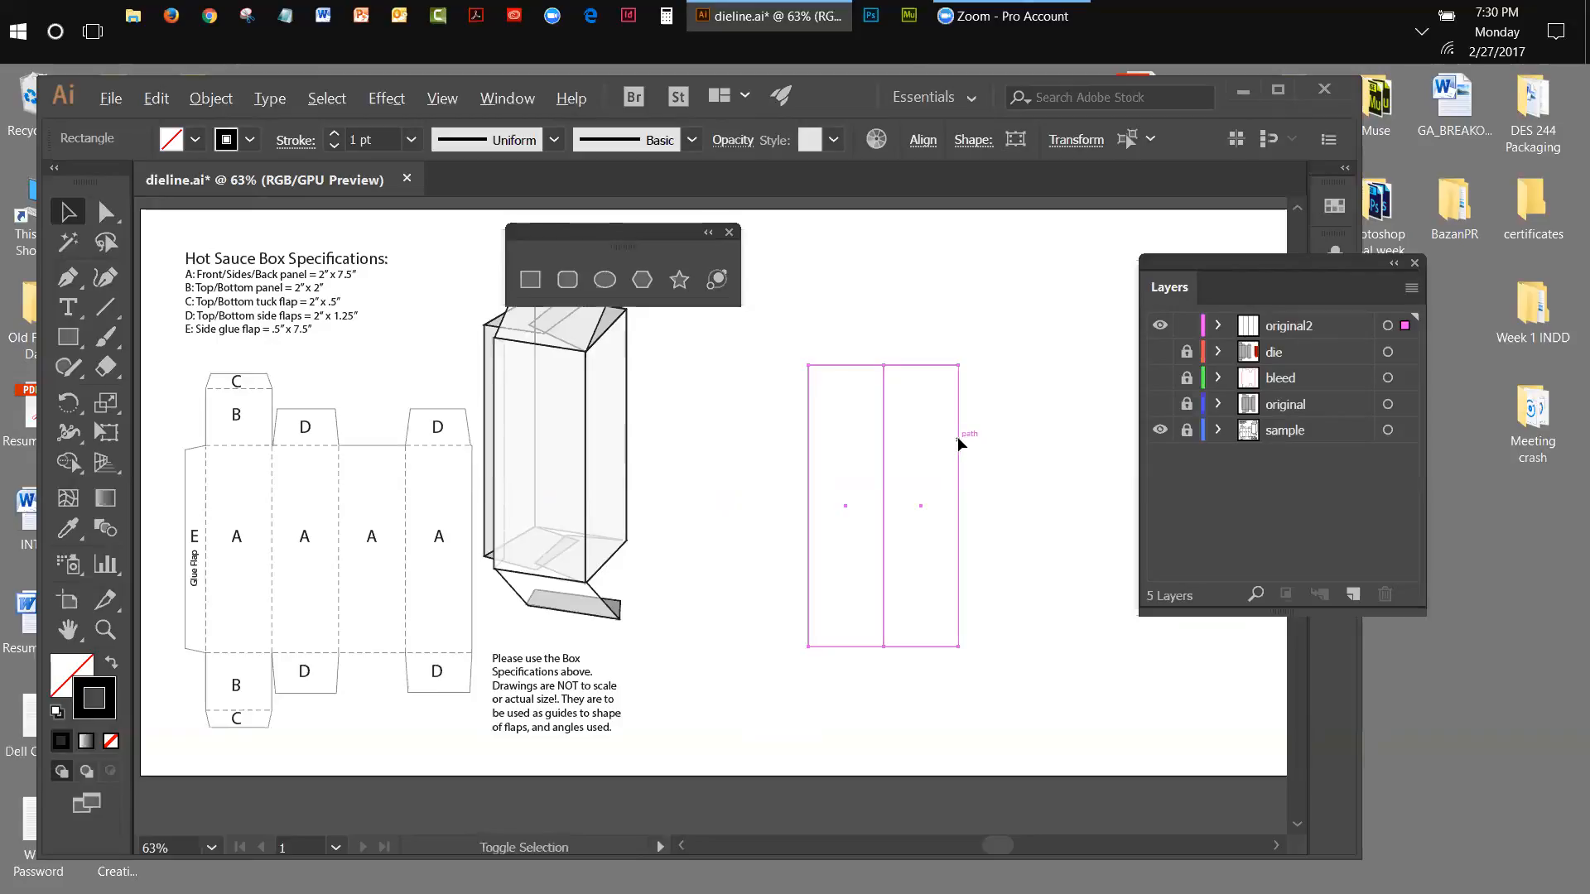
{"action": "left_click", "coordinate": [959, 470], "text": "shift"}
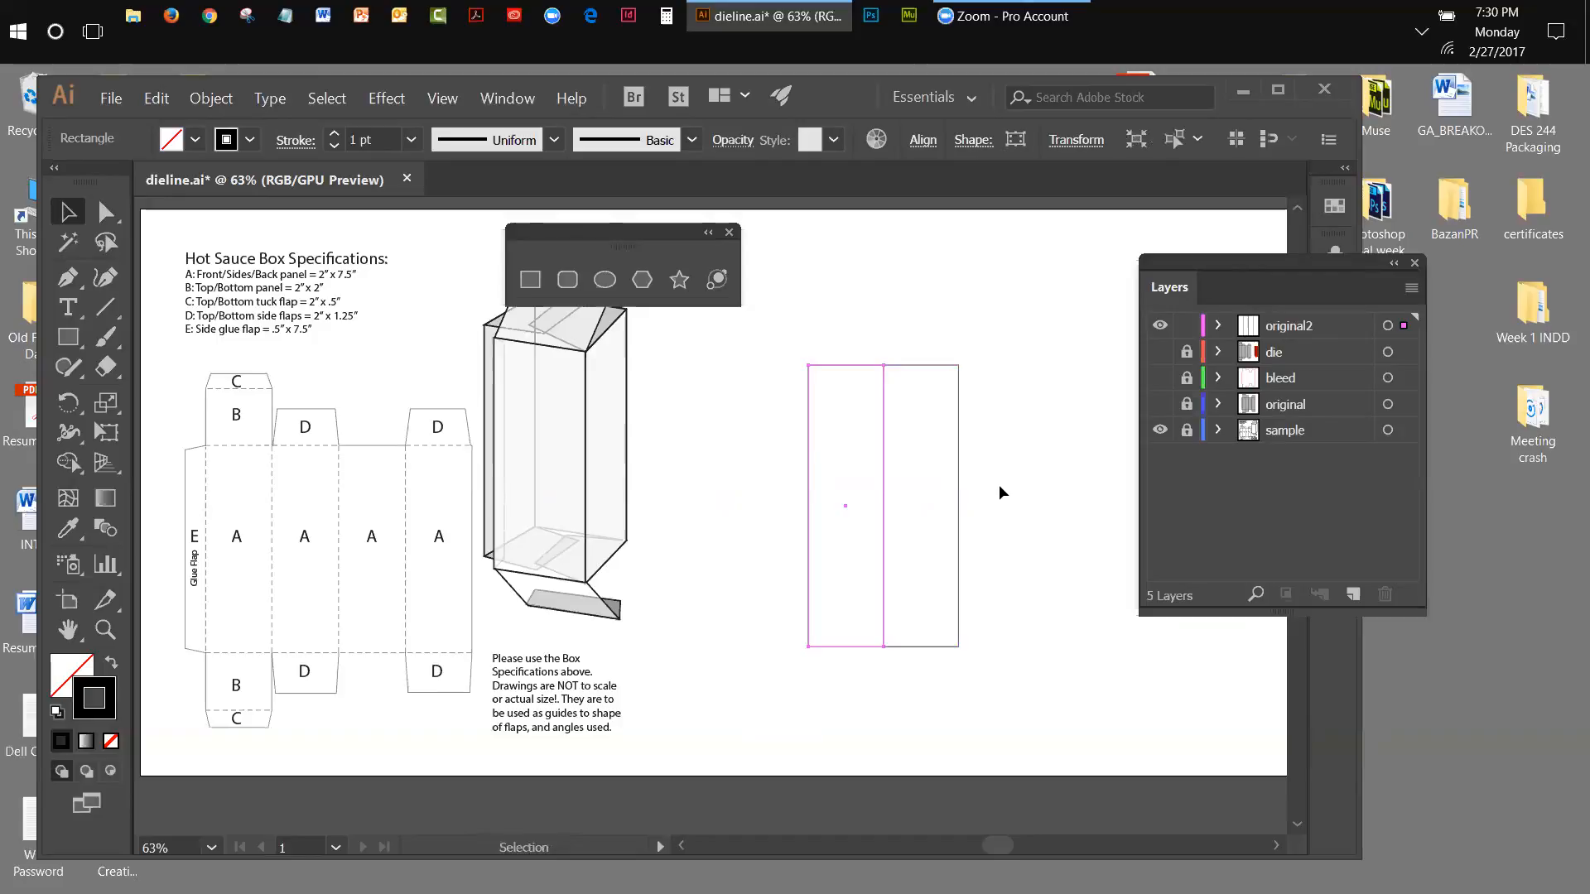
{"action": "left_click_drag", "start_coordinate": [801, 449], "coordinate": [1110, 507]}
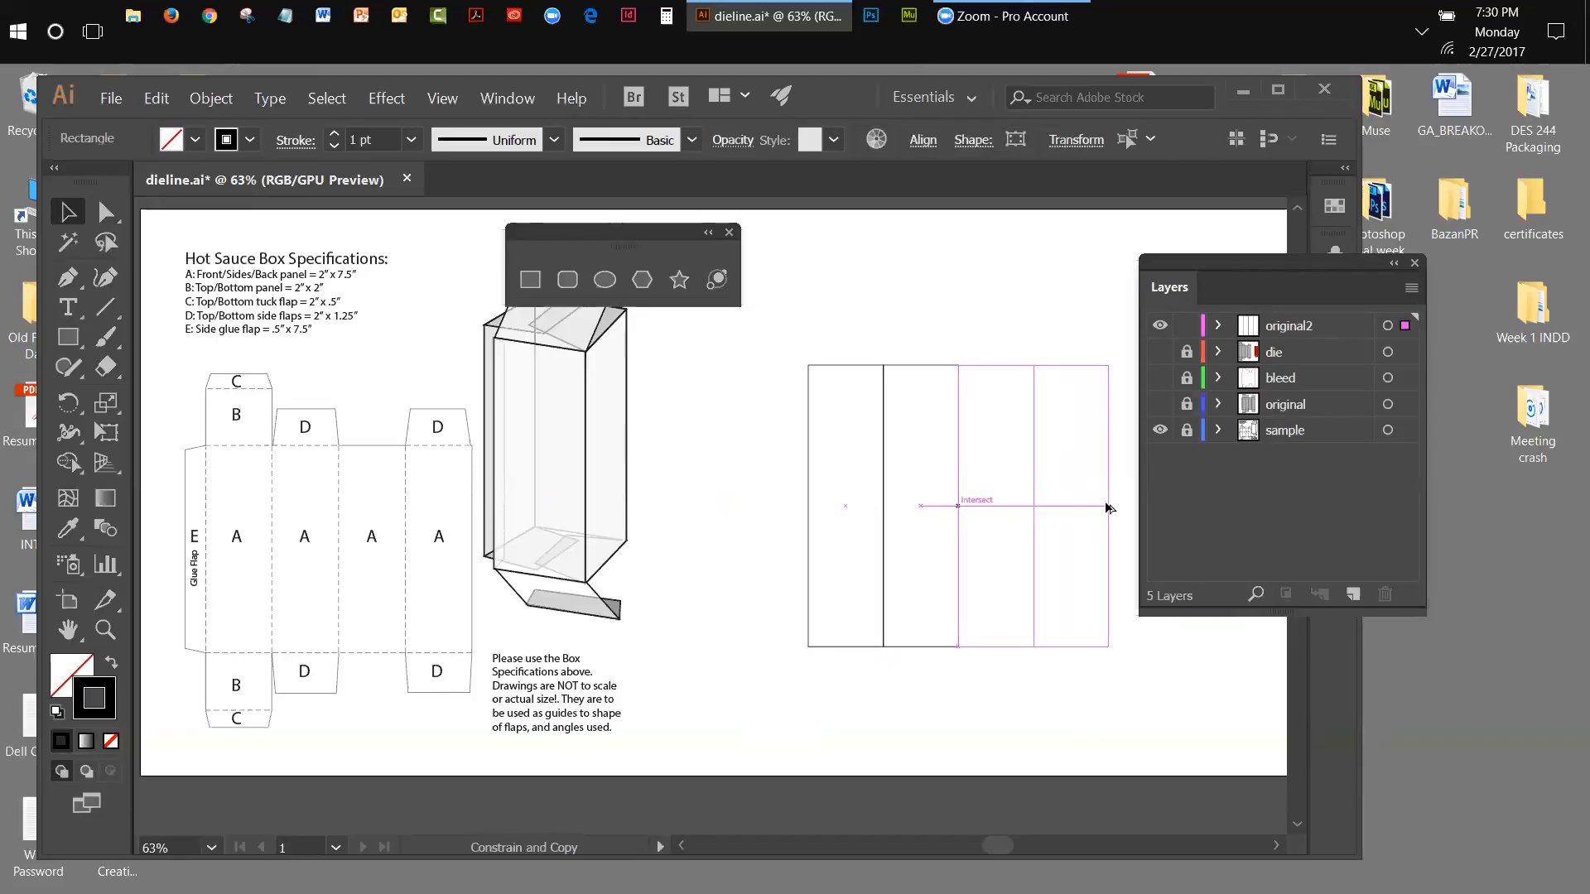
{"action": "left_click_drag", "start_coordinate": [1109, 508], "coordinate": [1107, 506]}
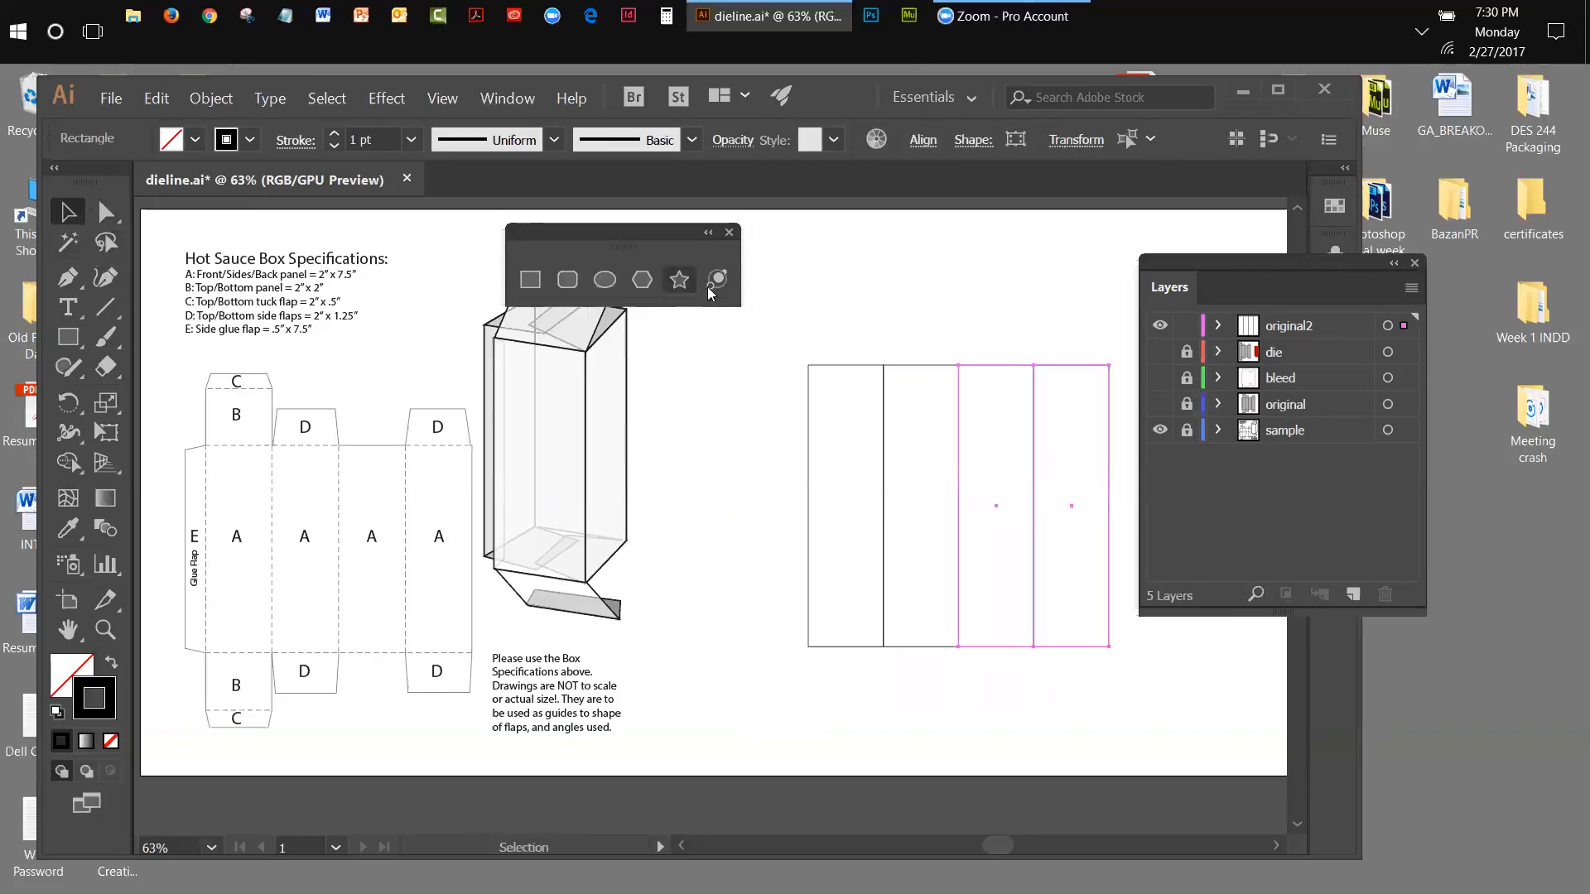
Deselect the panels, then dock the floating layers list at the window's edge and collapse it to uncover the drawing.
{"action": "left_click", "coordinate": [773, 394]}
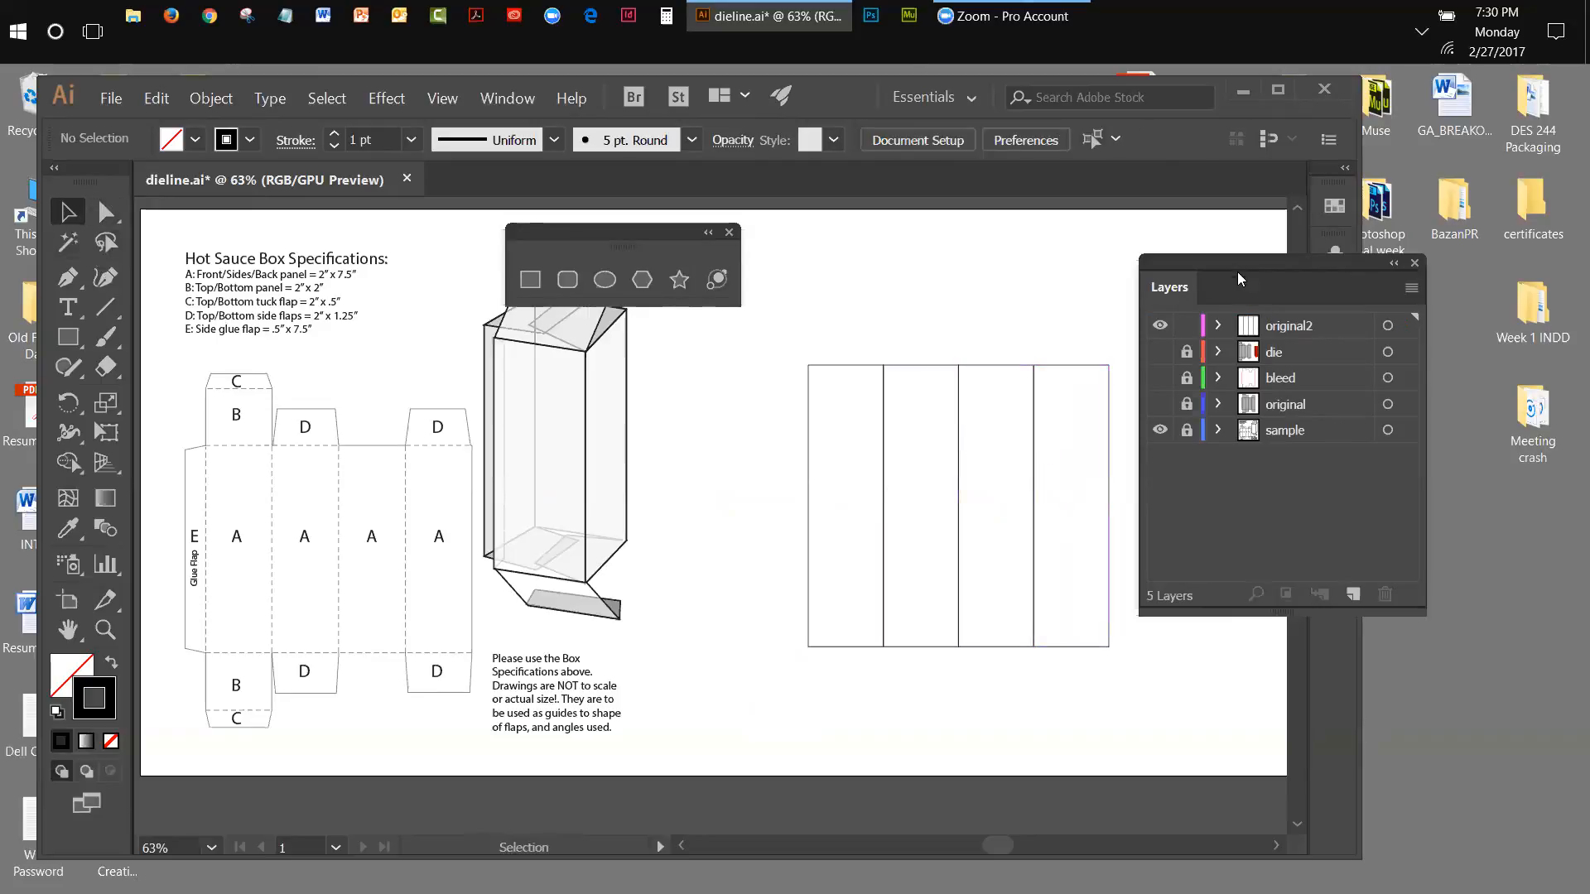
{"action": "left_click_drag", "start_coordinate": [1232, 264], "coordinate": [1369, 263]}
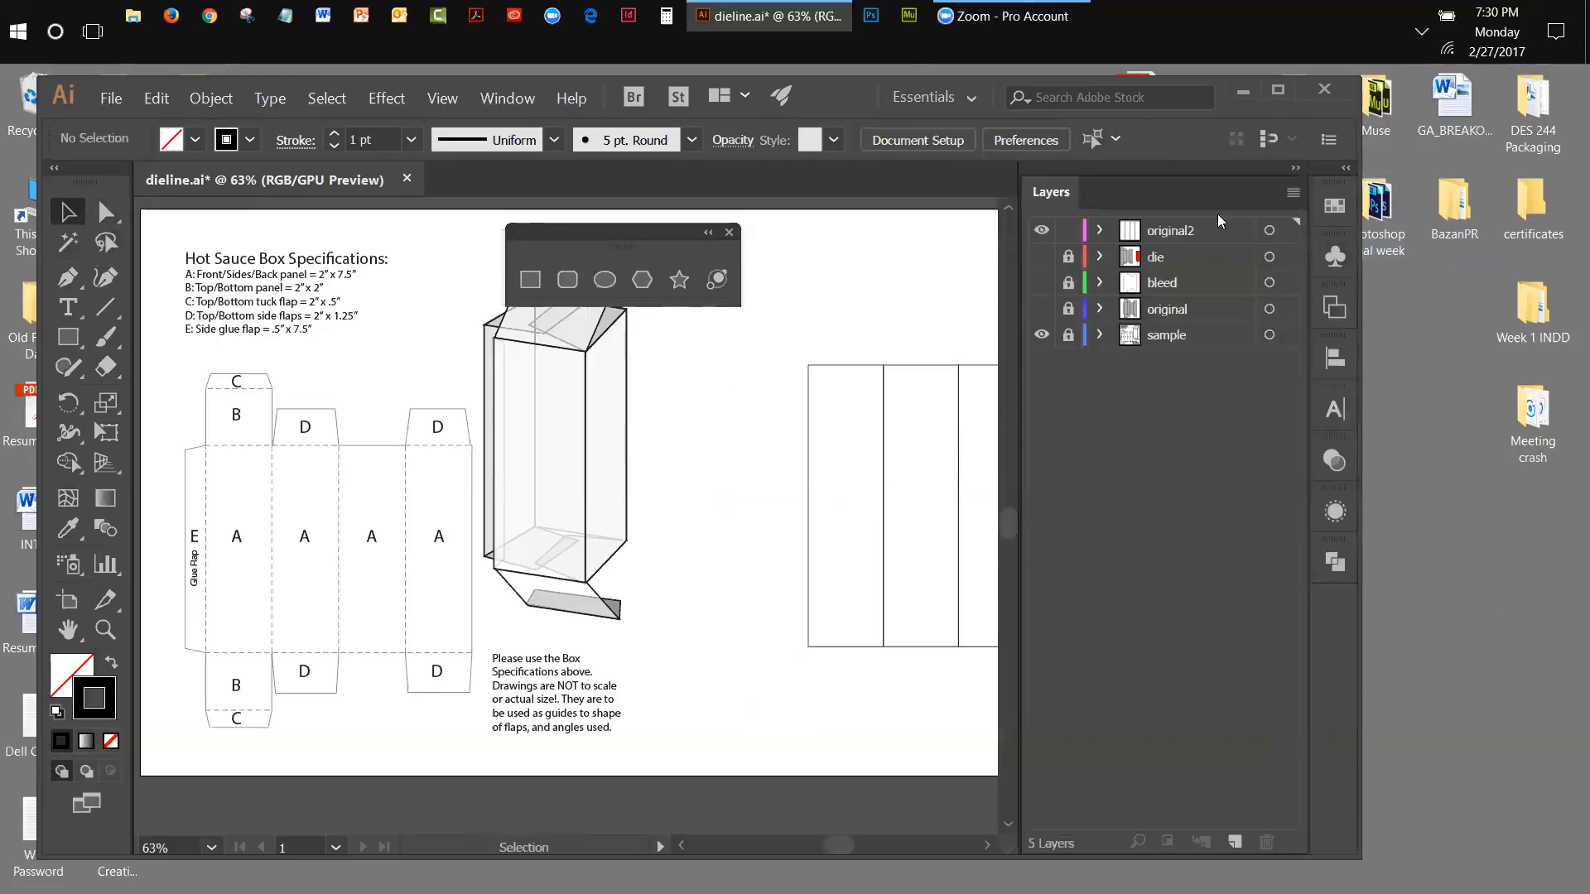
{"action": "left_click", "coordinate": [1294, 171]}
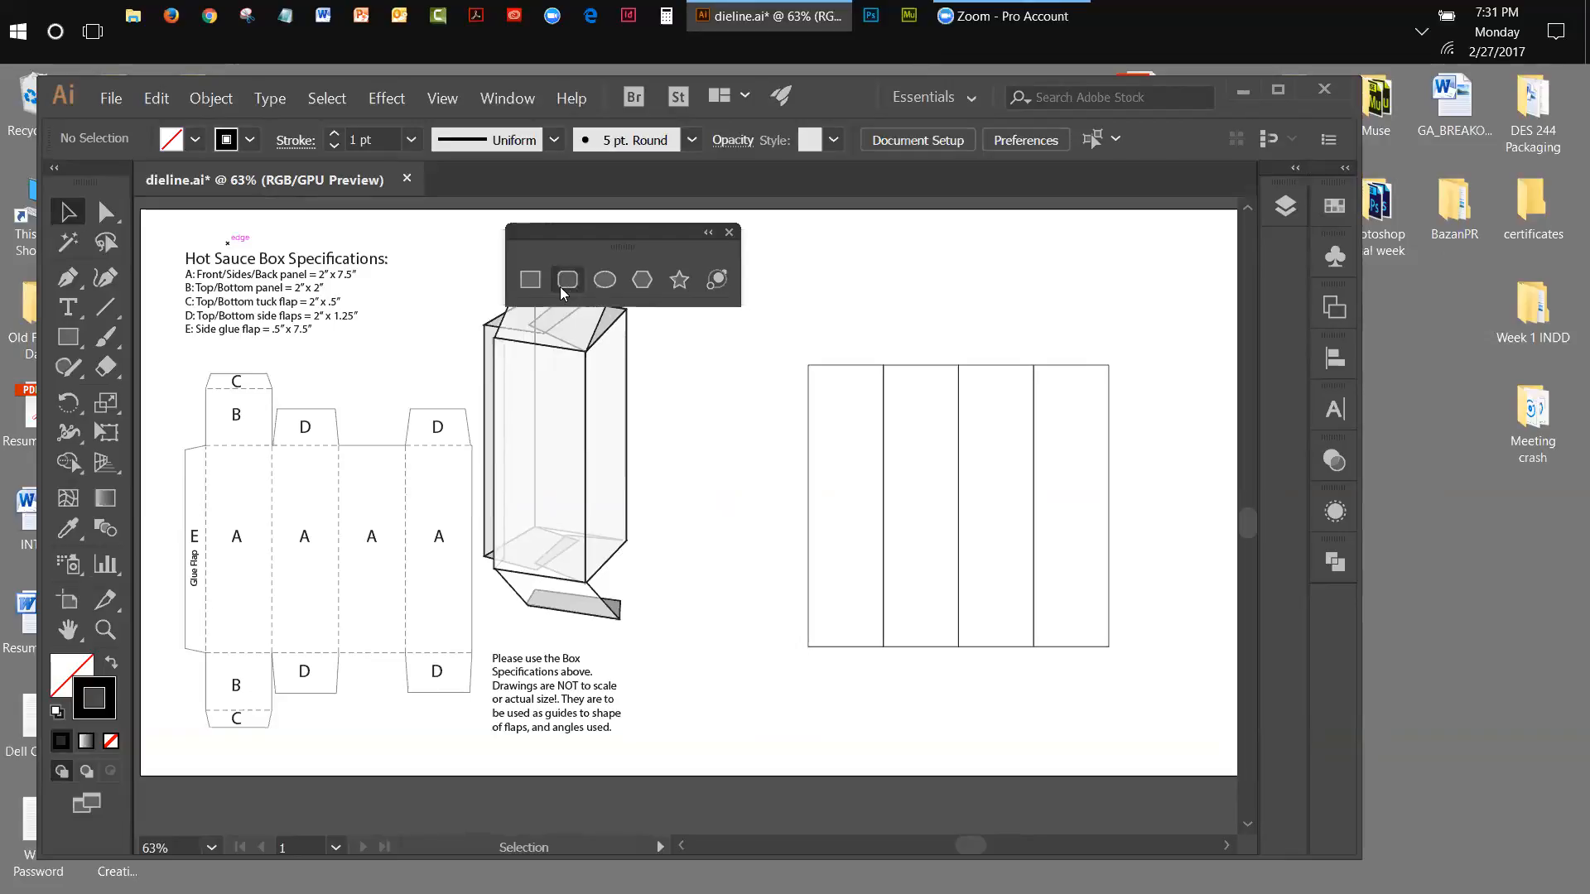
Create a 2 in by 2 in square for panel B and align it directly above the first tall panel.
{"action": "left_click", "coordinate": [534, 280]}
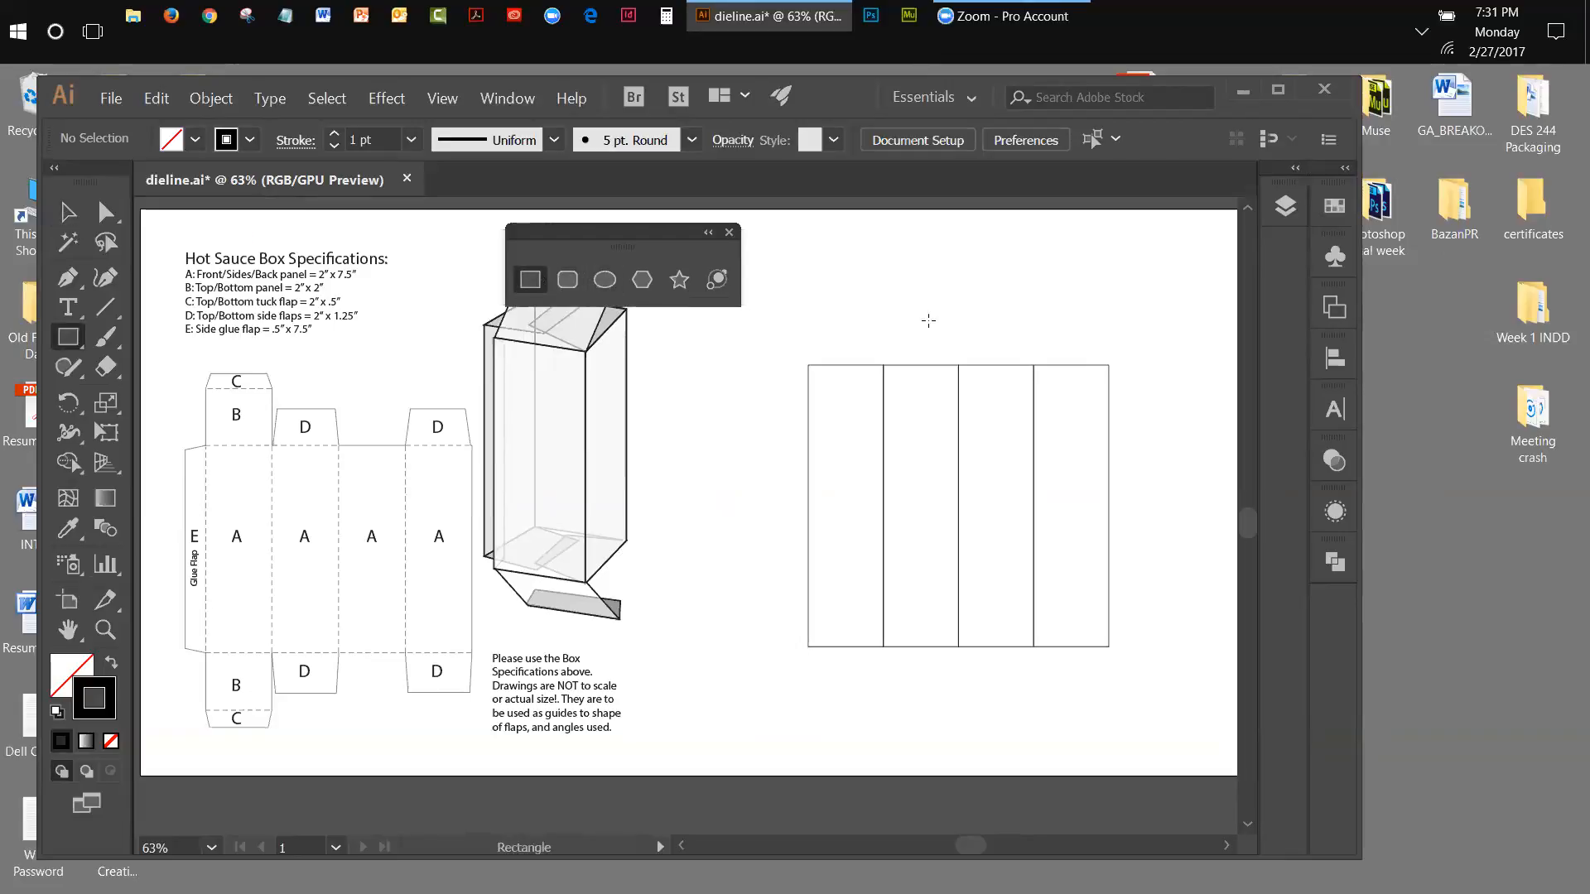
{"action": "left_click", "coordinate": [852, 289]}
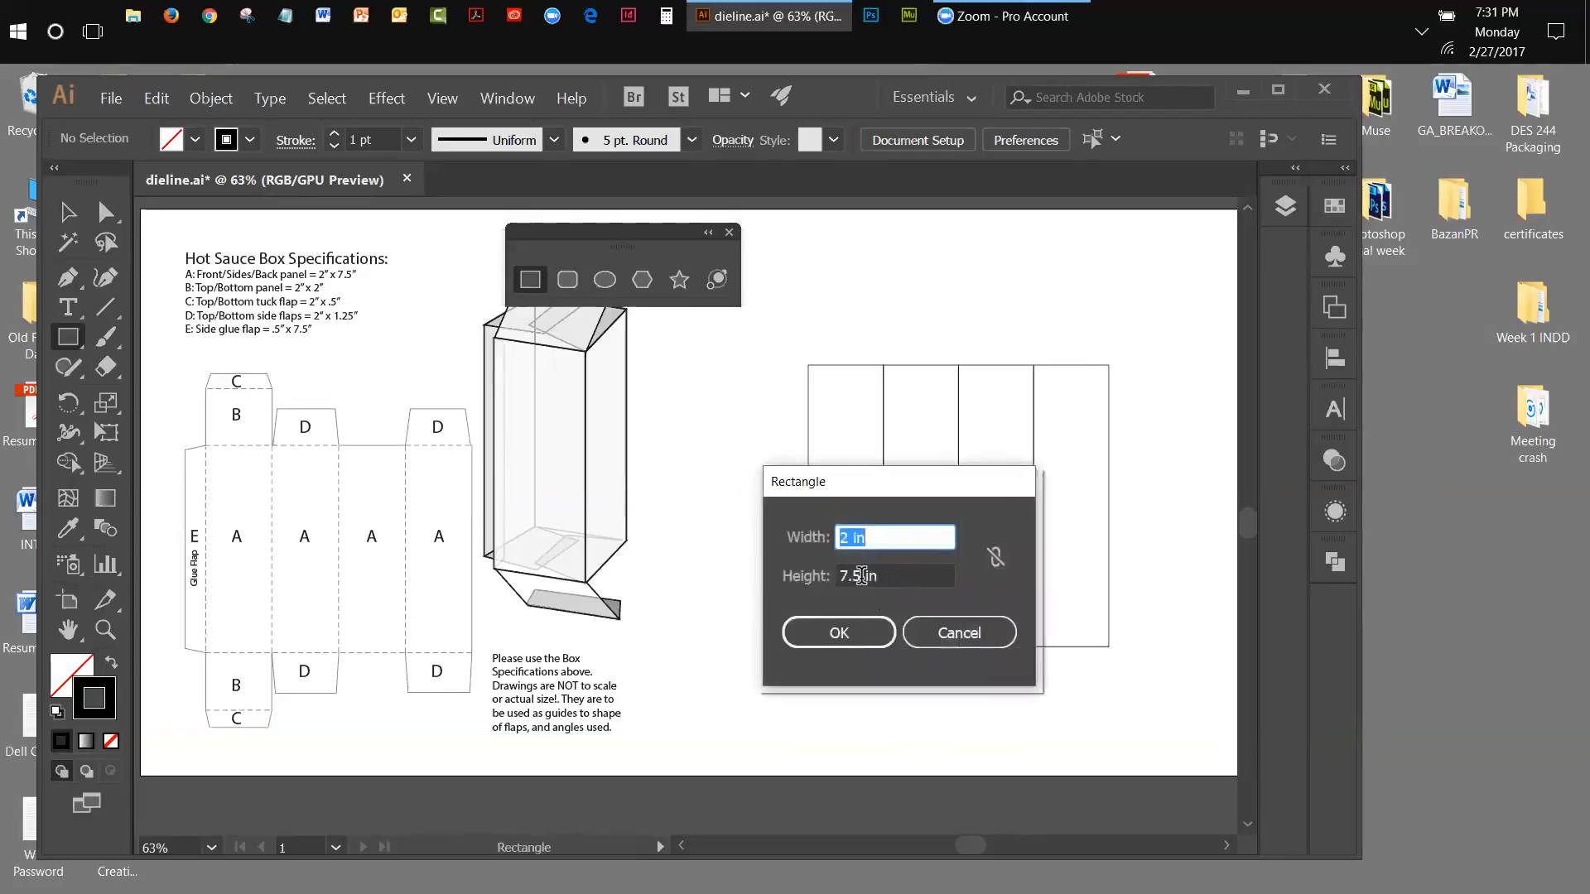
{"action": "left_click_drag", "start_coordinate": [863, 577], "coordinate": [838, 577]}
{"action": "type", "text": "2"}
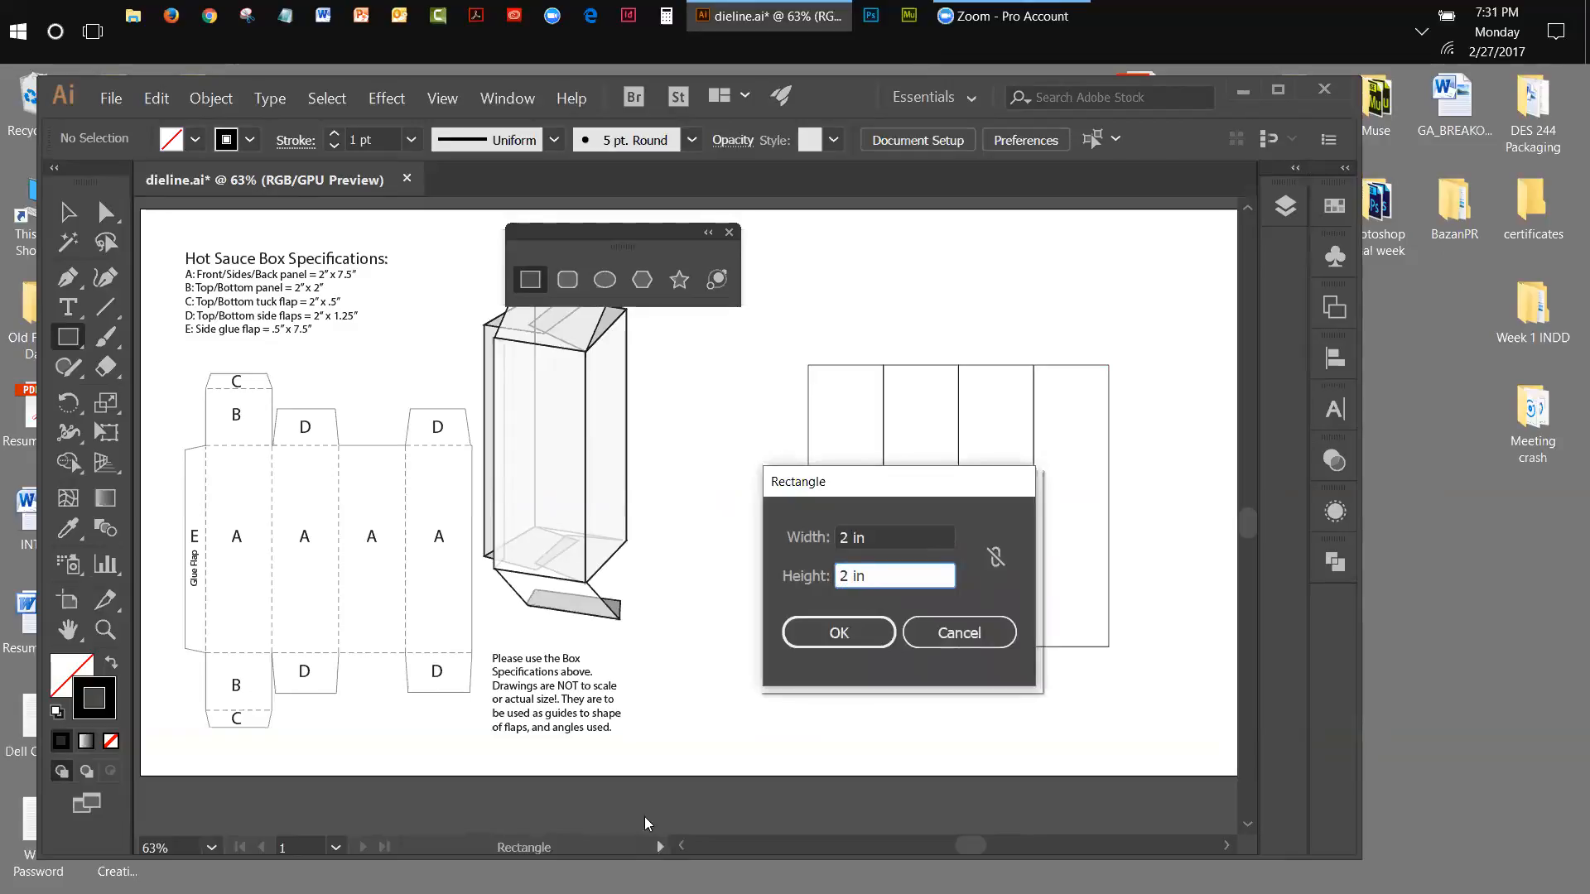
{"action": "left_click", "coordinate": [802, 630]}
{"action": "key", "text": "v"}
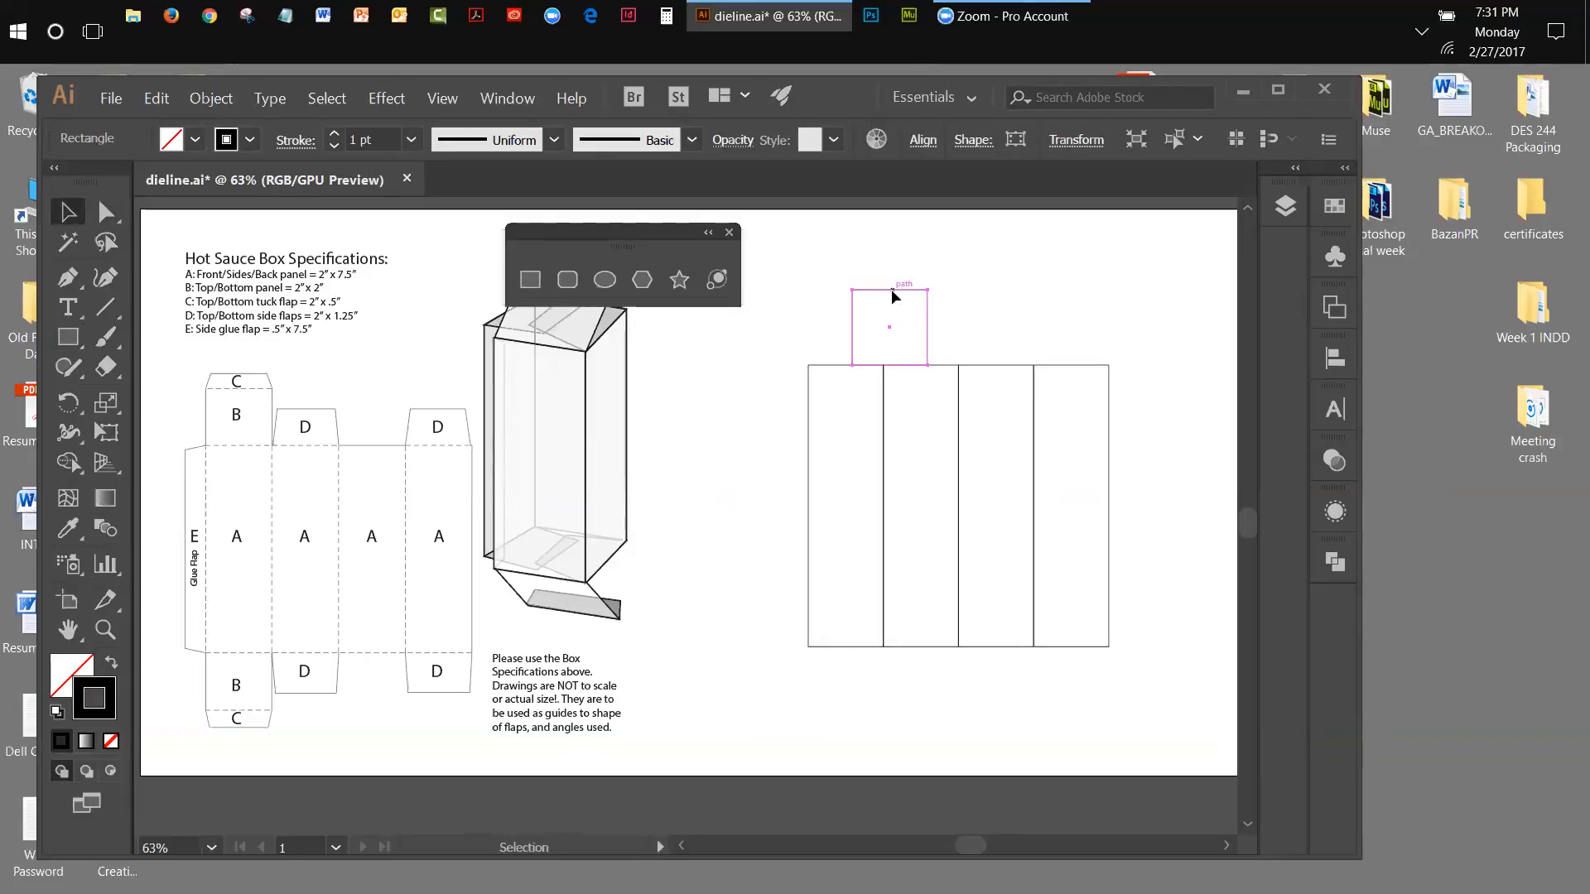
{"action": "left_click_drag", "start_coordinate": [891, 290], "coordinate": [849, 294]}
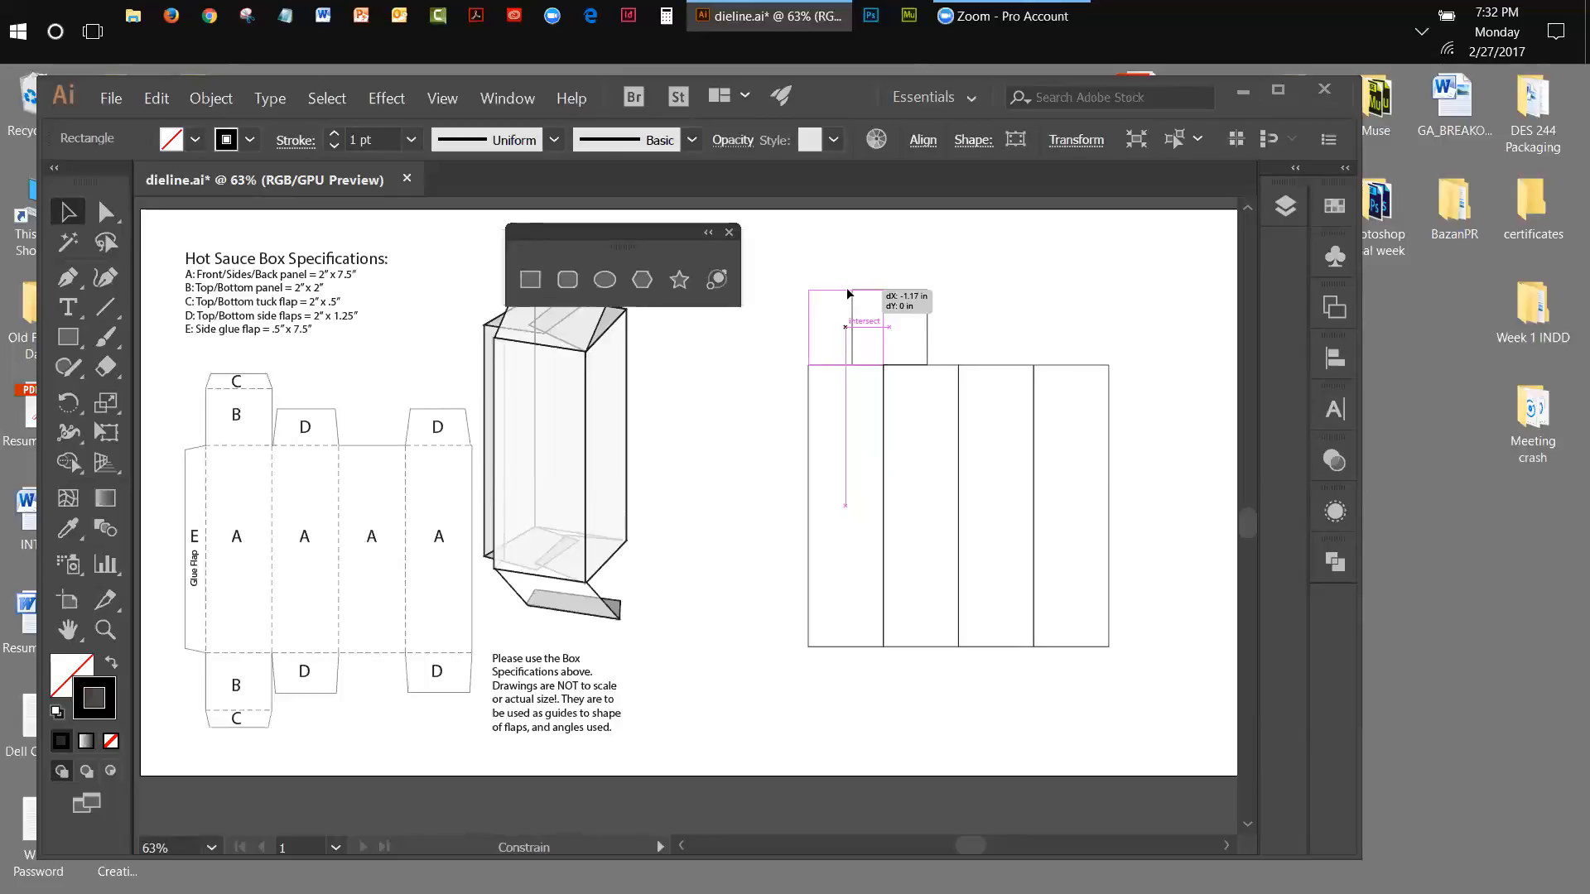
{"action": "left_click_drag", "start_coordinate": [849, 294], "coordinate": [848, 295]}
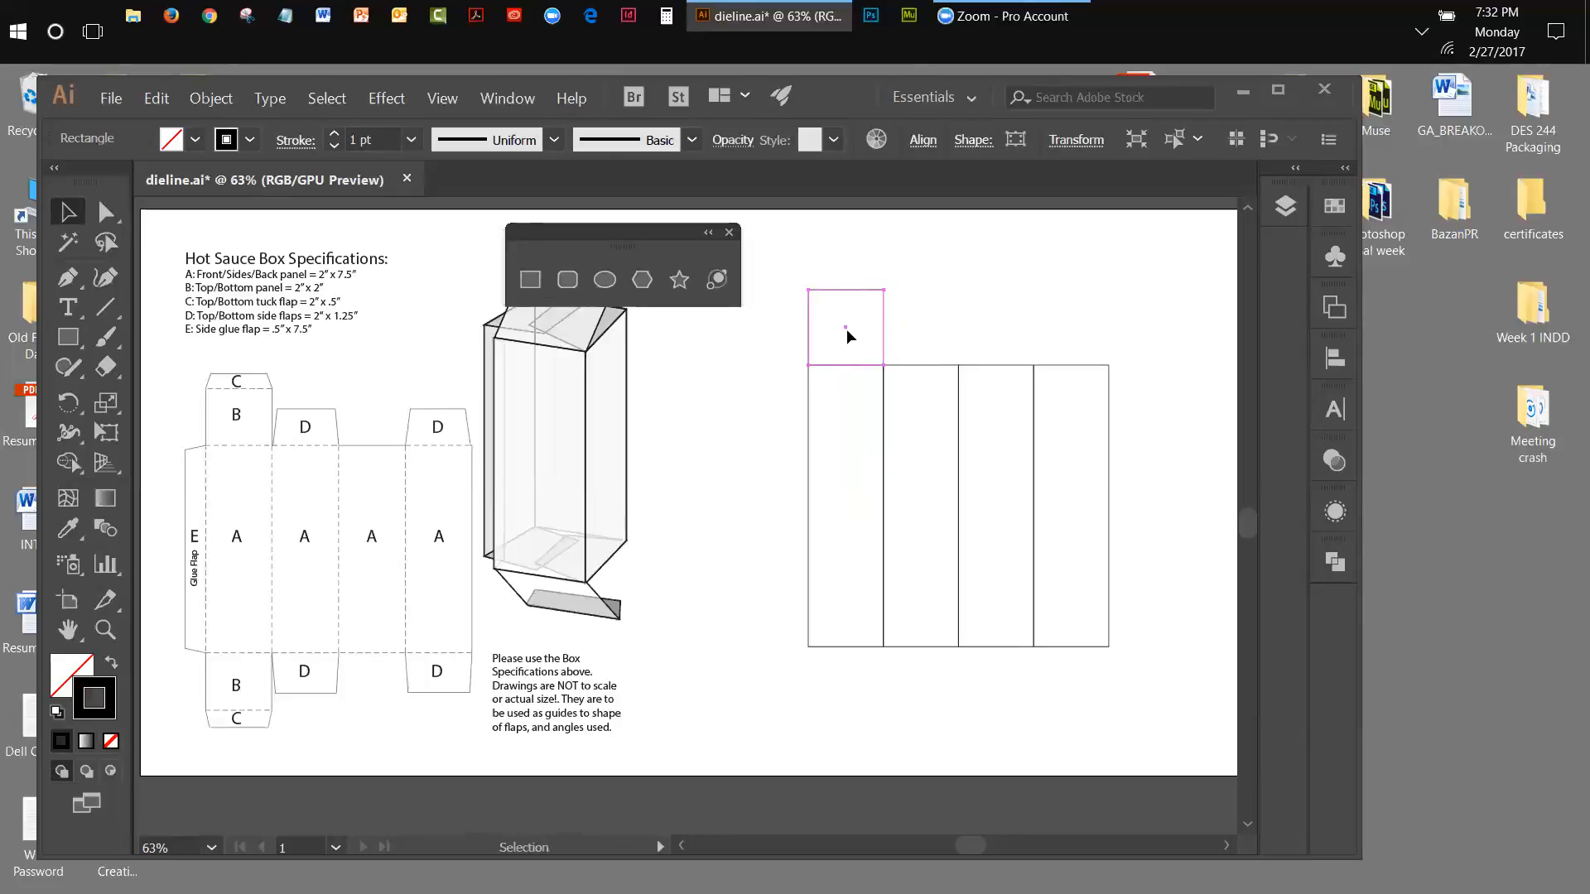
{"action": "left_click", "coordinate": [840, 523]}
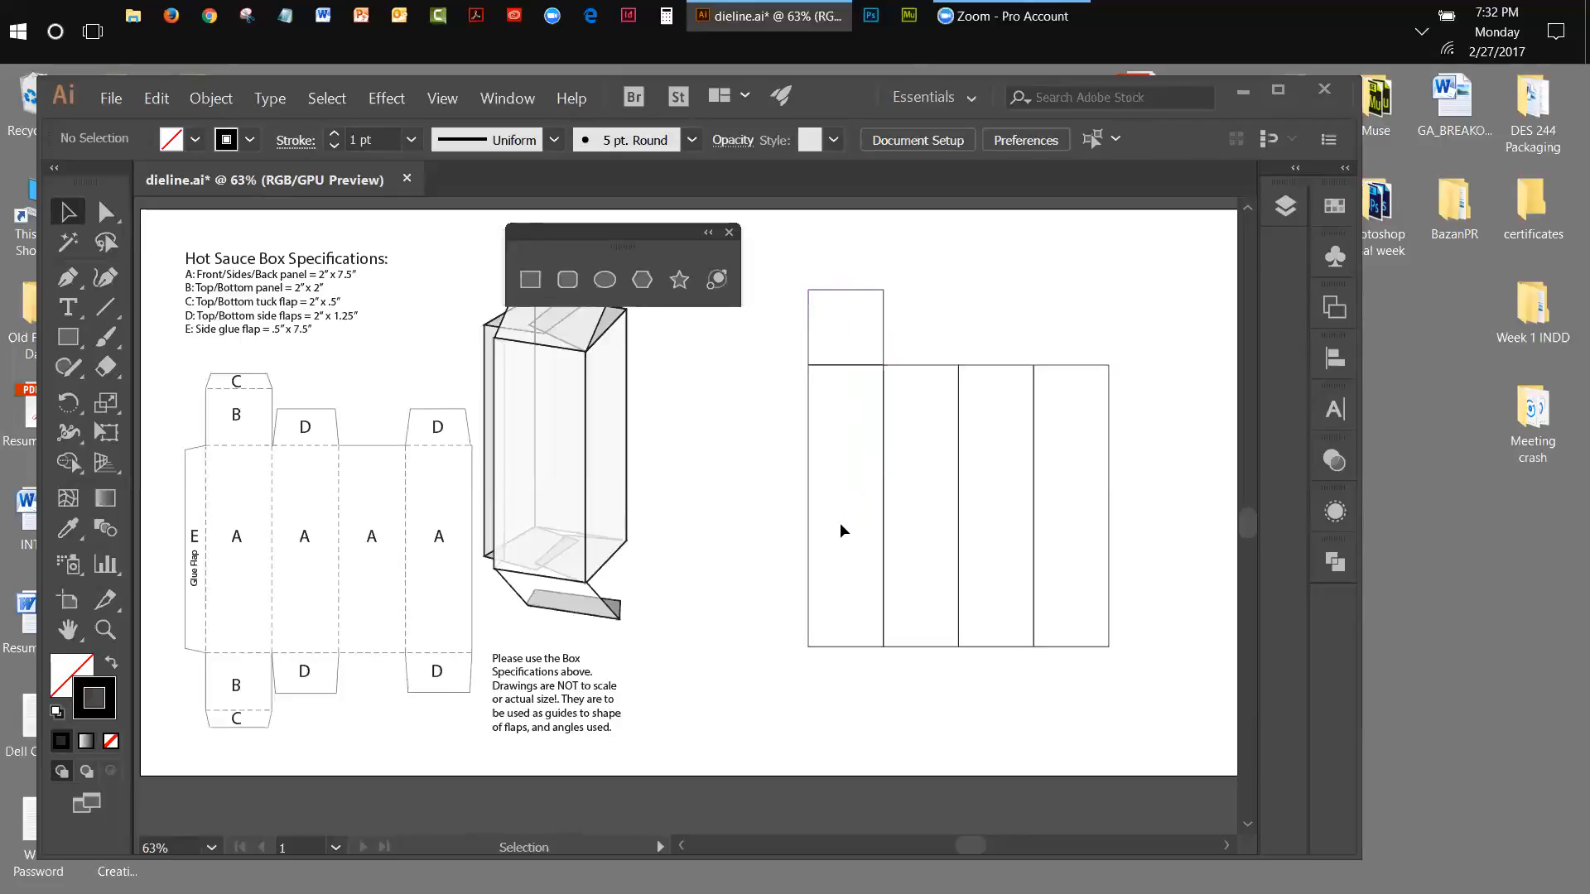
{"action": "left_click", "coordinate": [809, 496]}
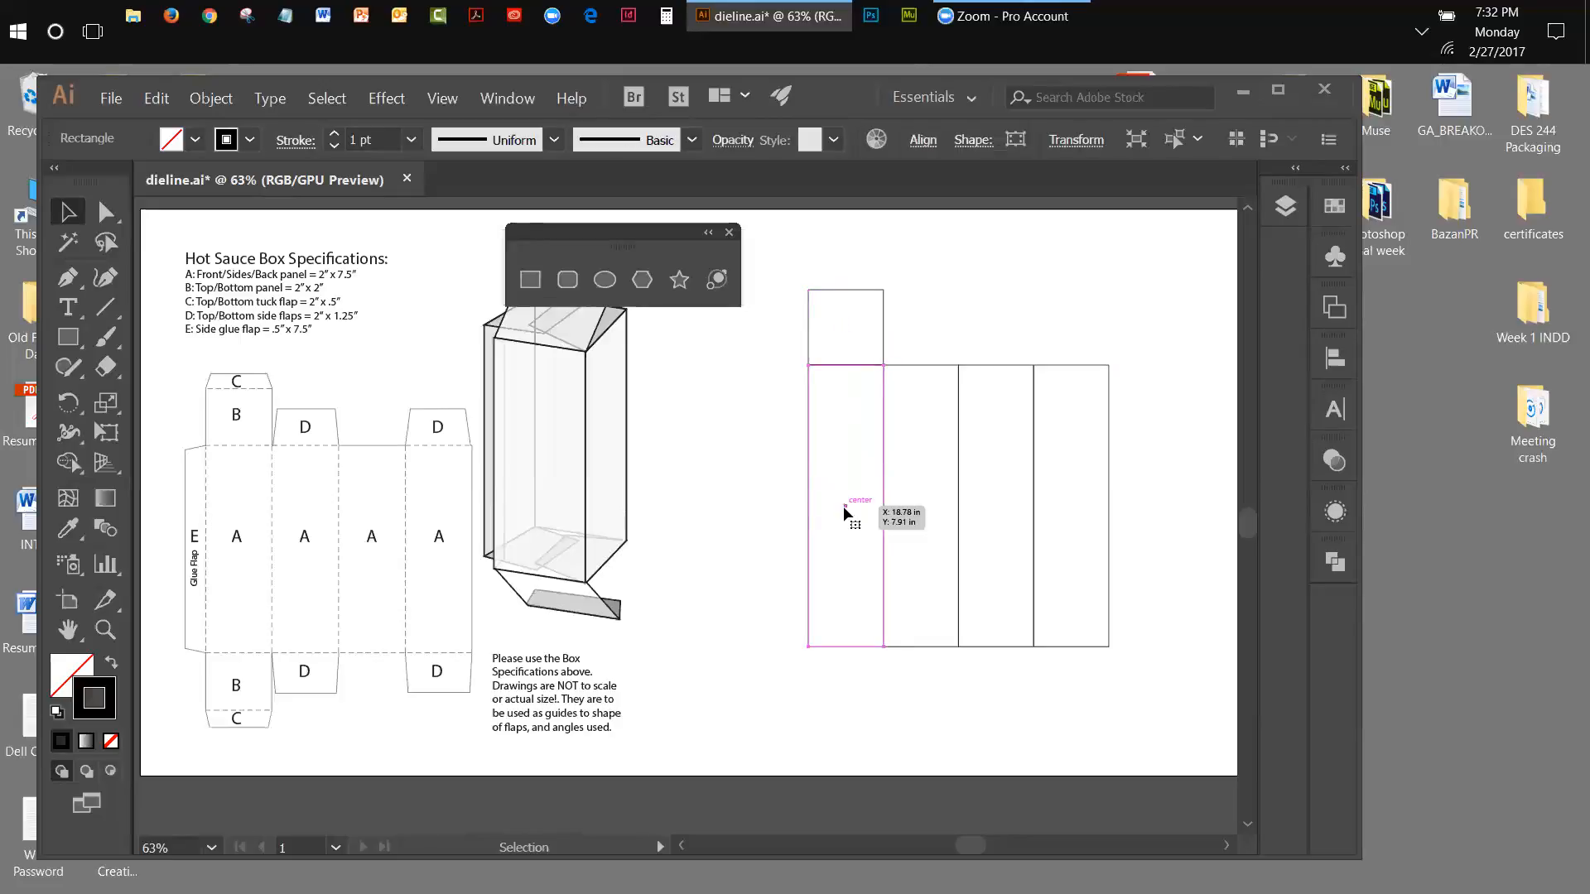
{"action": "left_click", "coordinate": [940, 260]}
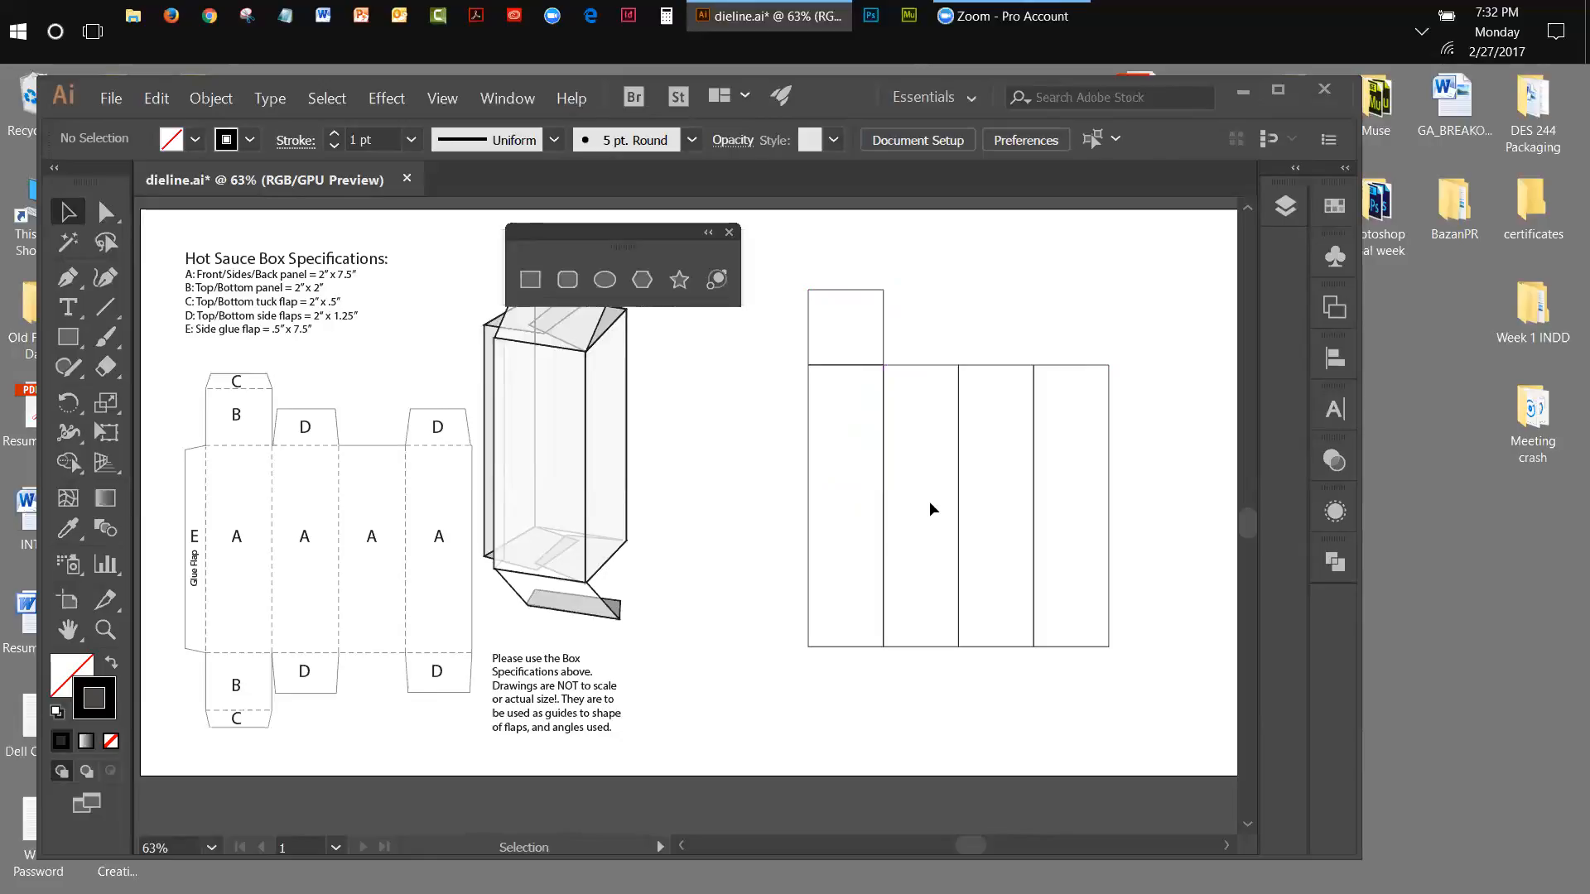
Duplicate the panel B square straight down so the copy sits against the first tall panel's lower edge.
{"action": "left_click", "coordinate": [862, 291]}
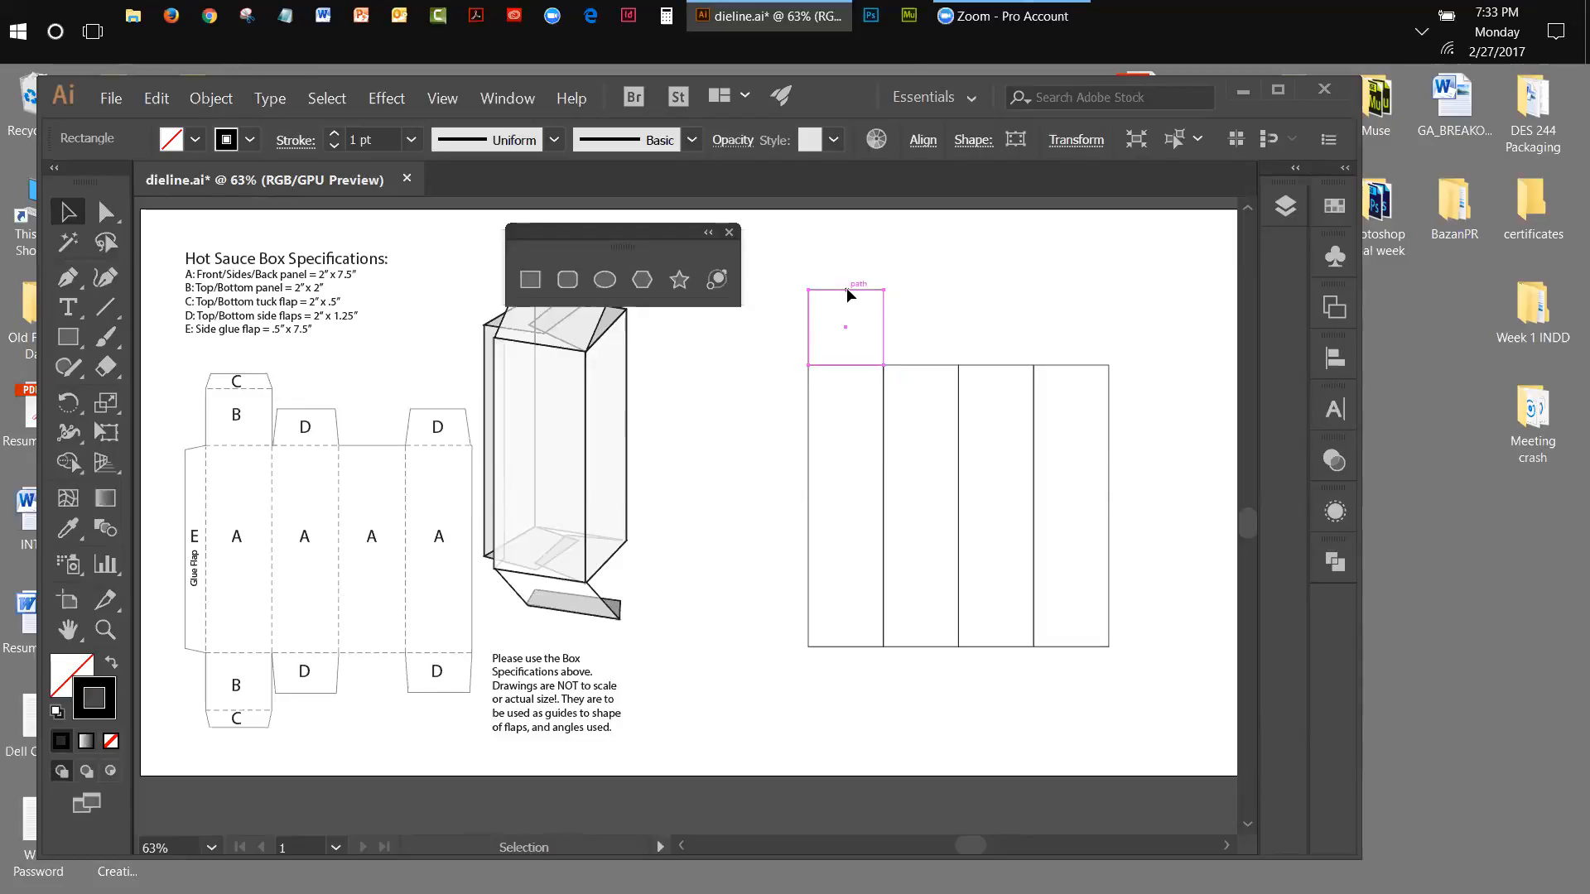
{"action": "left_click_drag", "start_coordinate": [846, 290], "coordinate": [872, 652]}
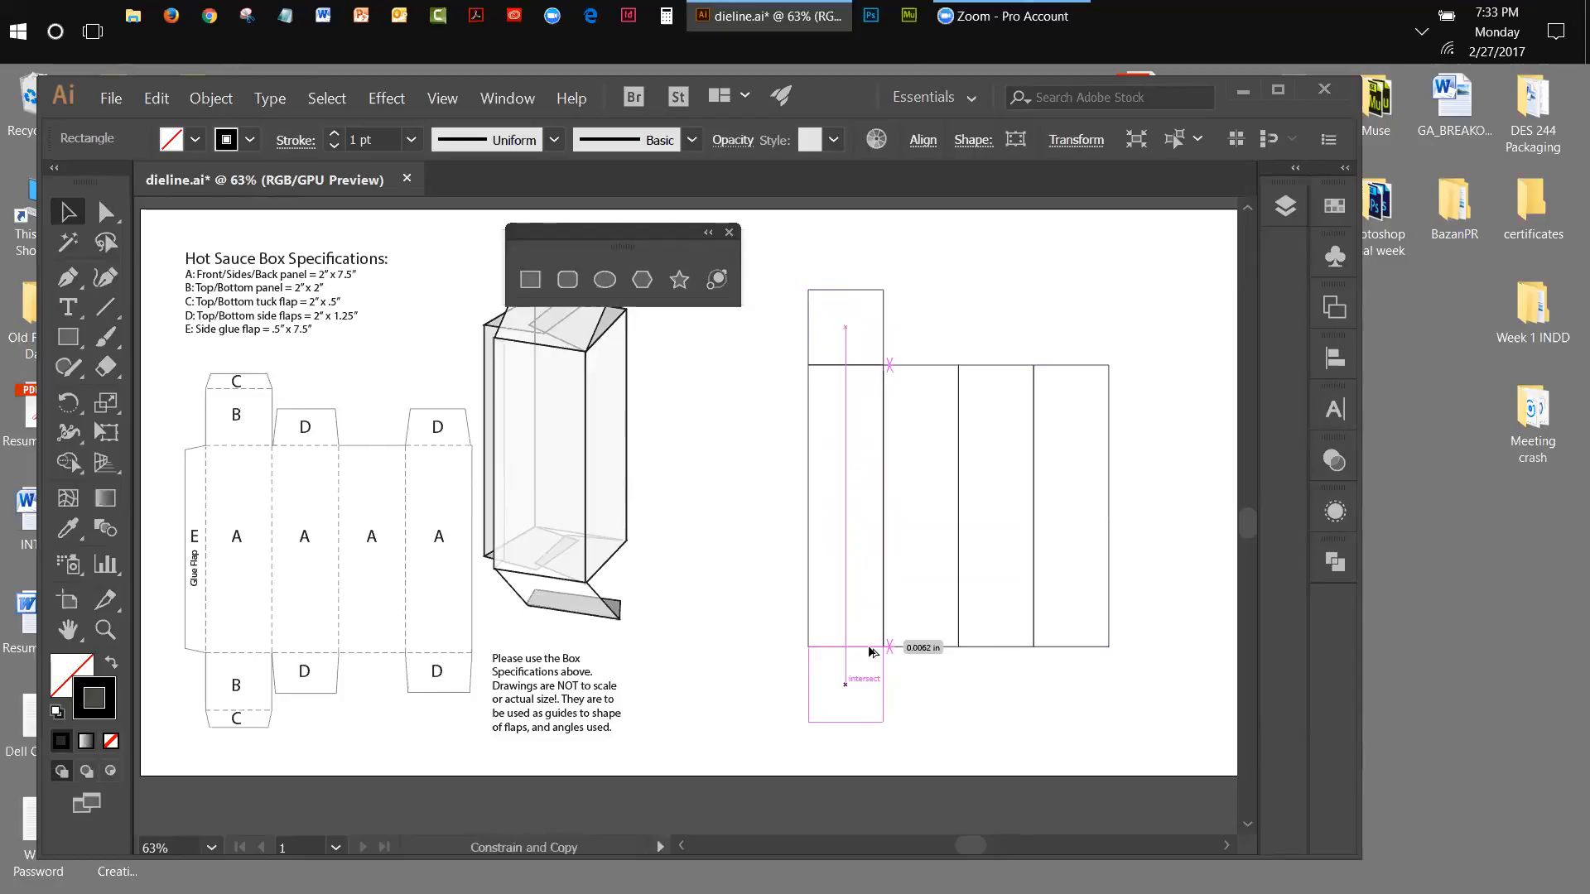
{"action": "left_click_drag", "start_coordinate": [870, 651], "coordinate": [870, 651]}
{"action": "left_click", "coordinate": [1046, 717]}
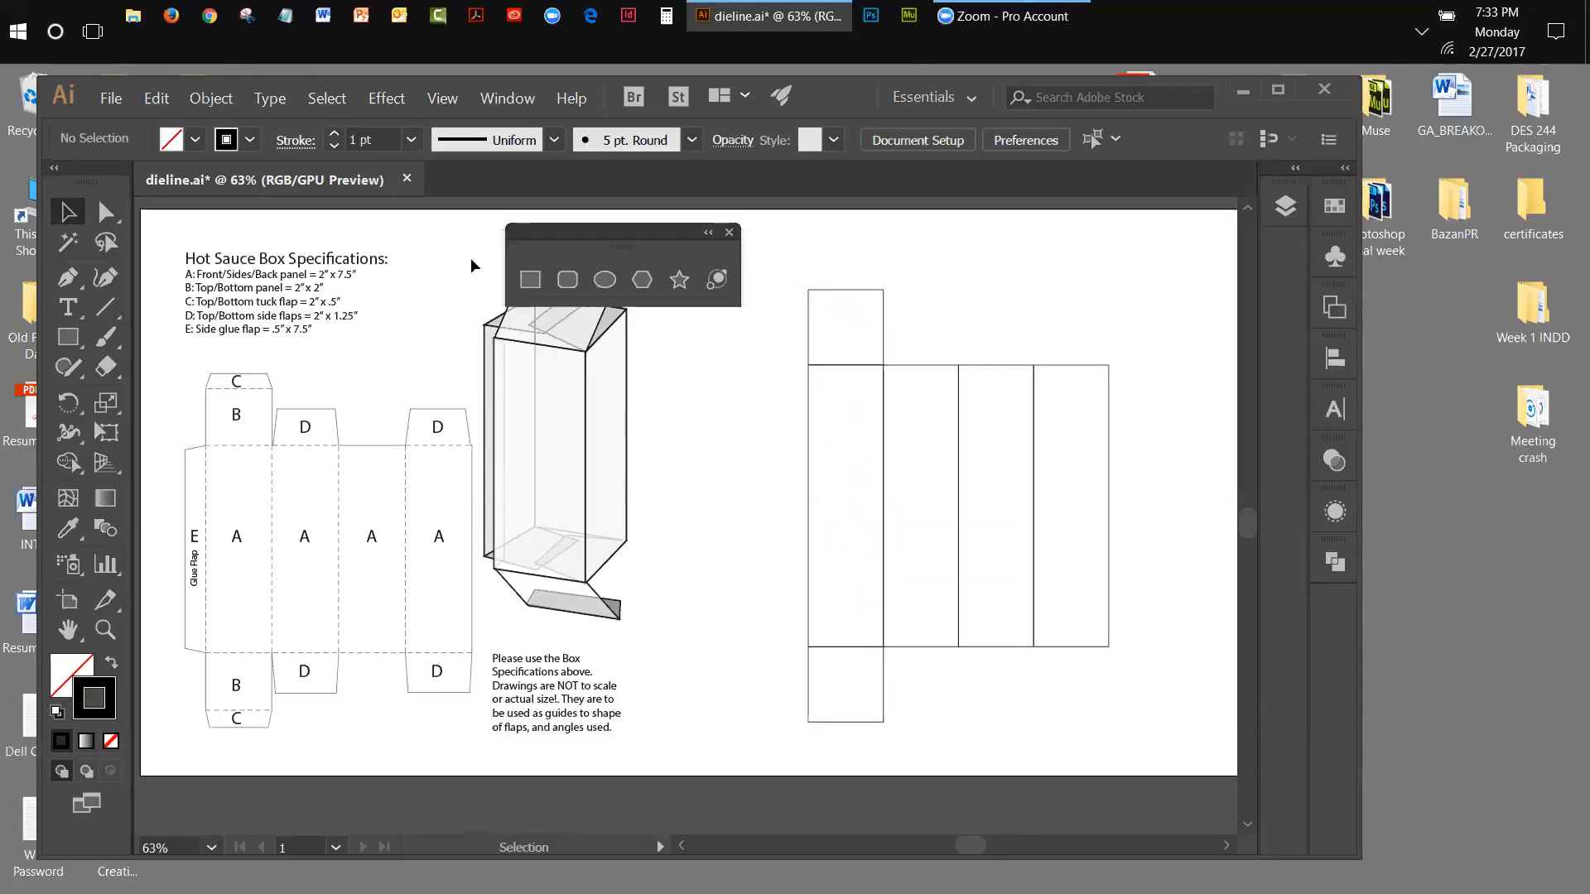
Save the document under the new name dieline_bill in the Week_2 folder, as an Adobe Illustrator file with the Illustrator CC version.
{"action": "left_click", "coordinate": [111, 97]}
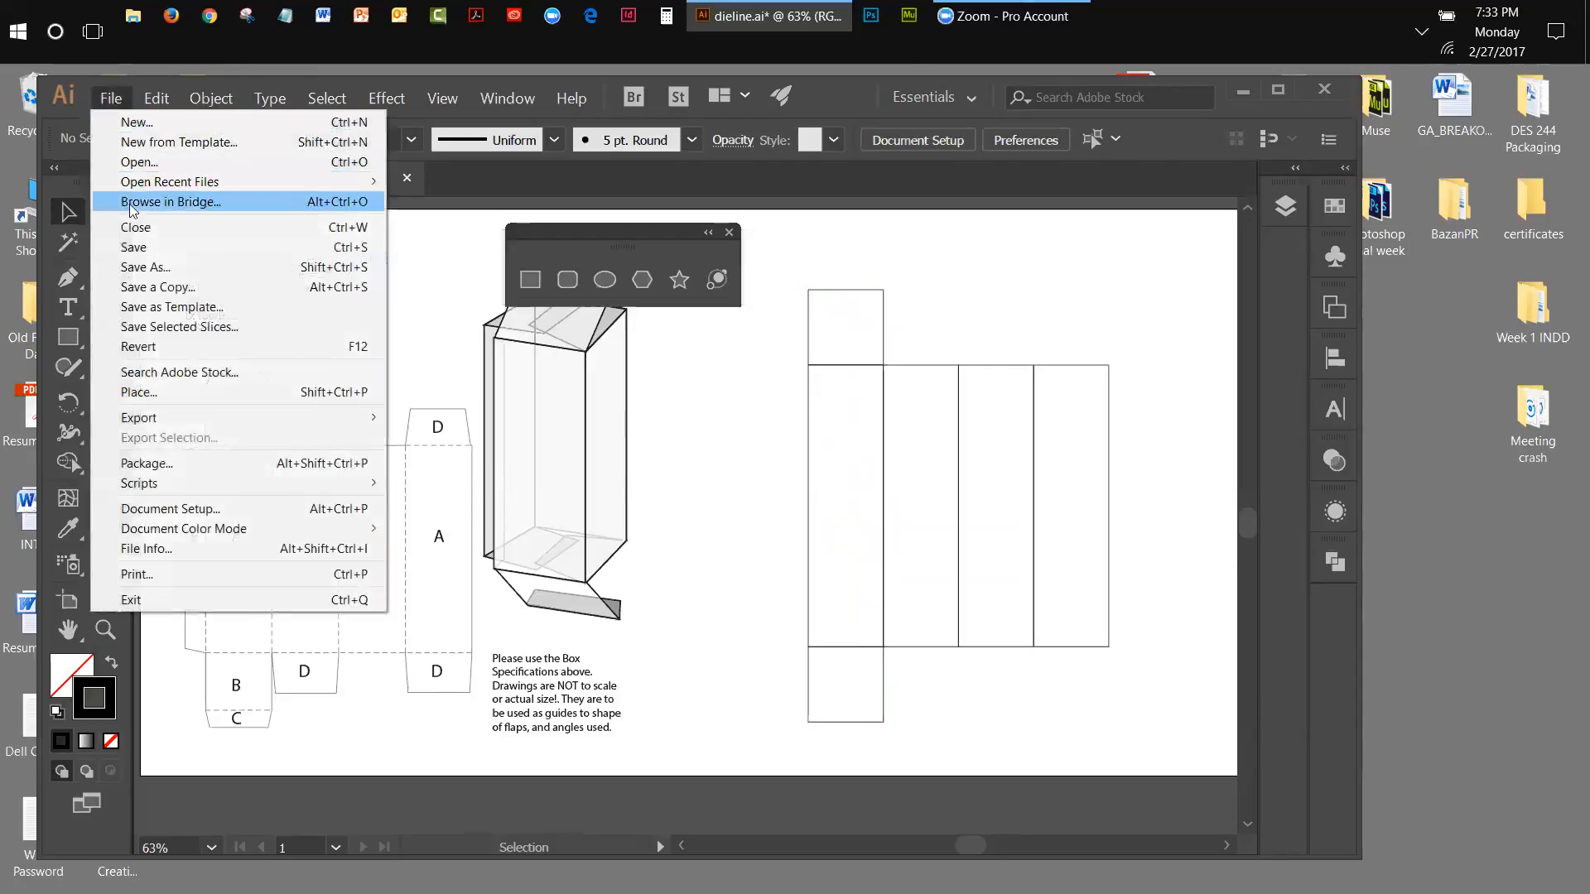
{"action": "left_click", "coordinate": [139, 266]}
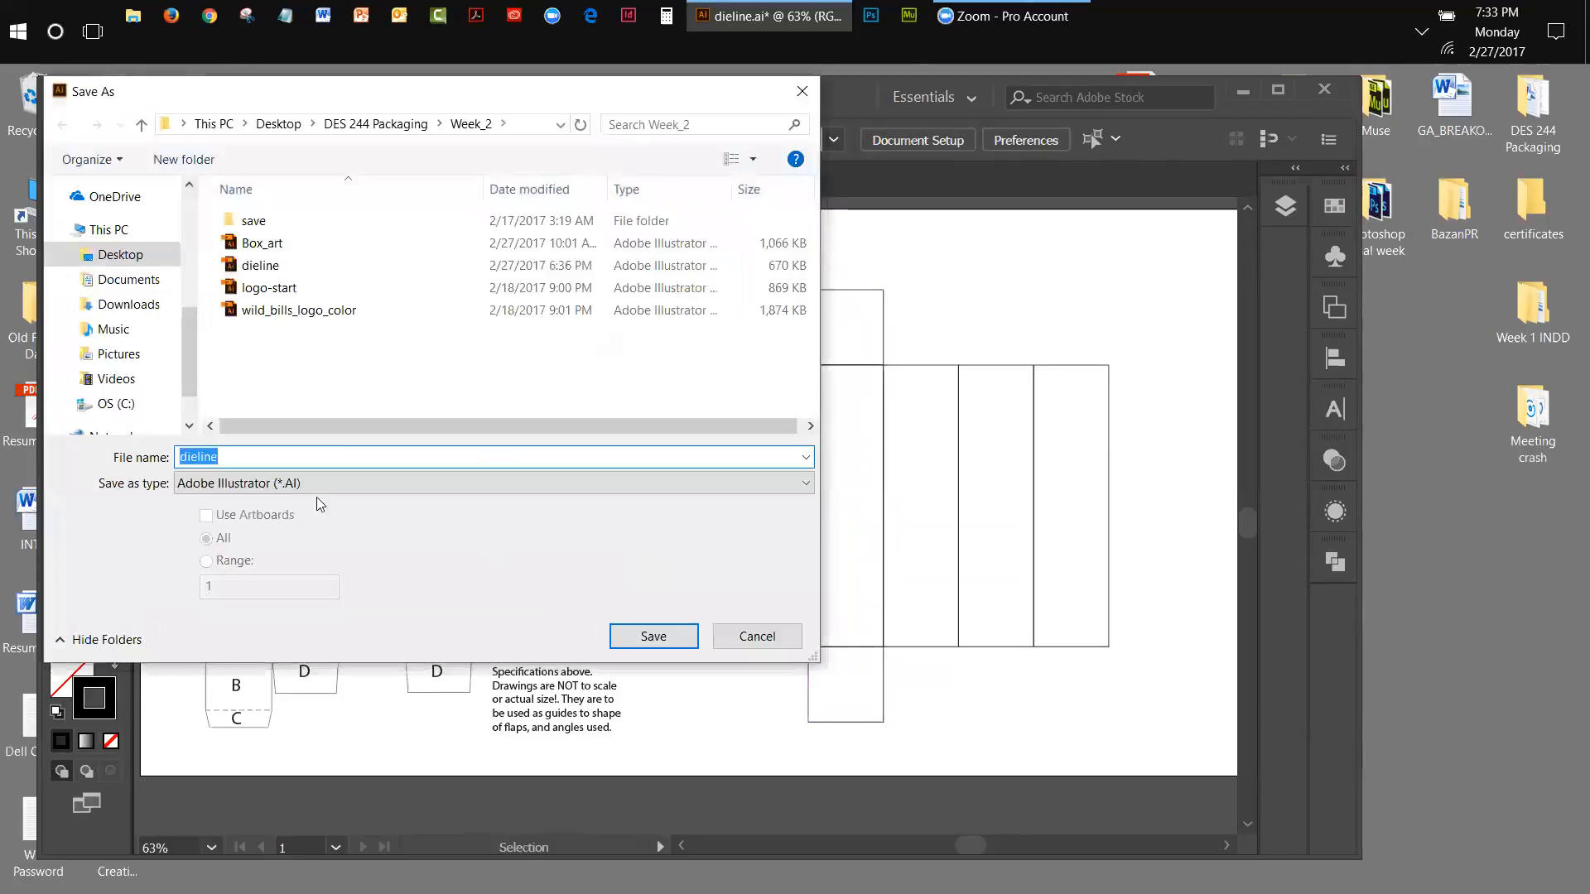
{"action": "left_click", "coordinate": [224, 457]}
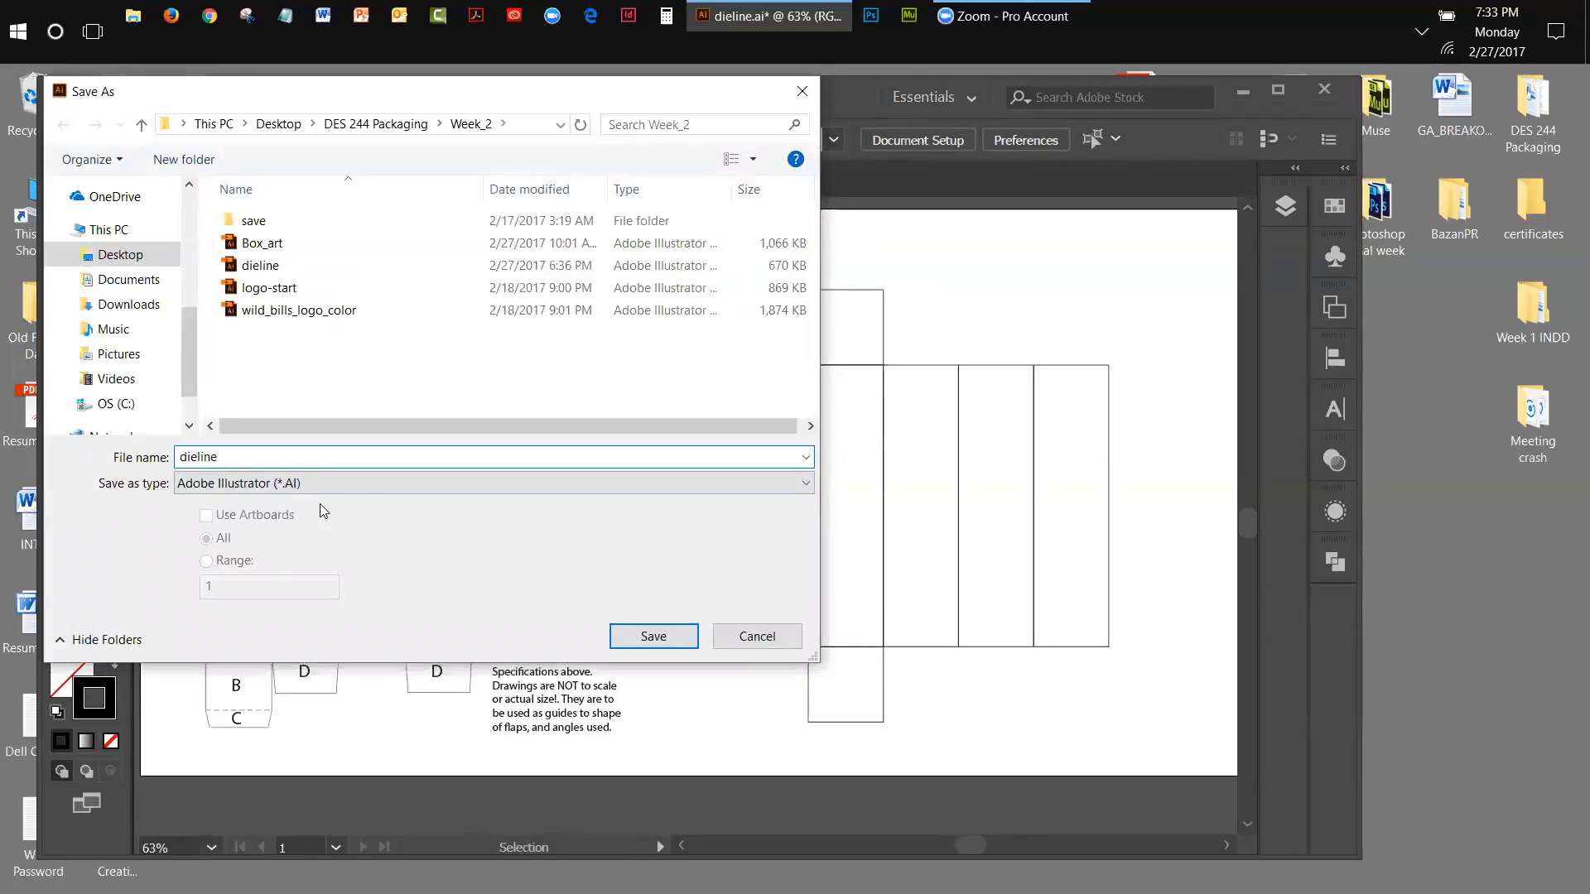
{"action": "type", "text": "_bill"}
{"action": "left_click", "coordinate": [627, 646]}
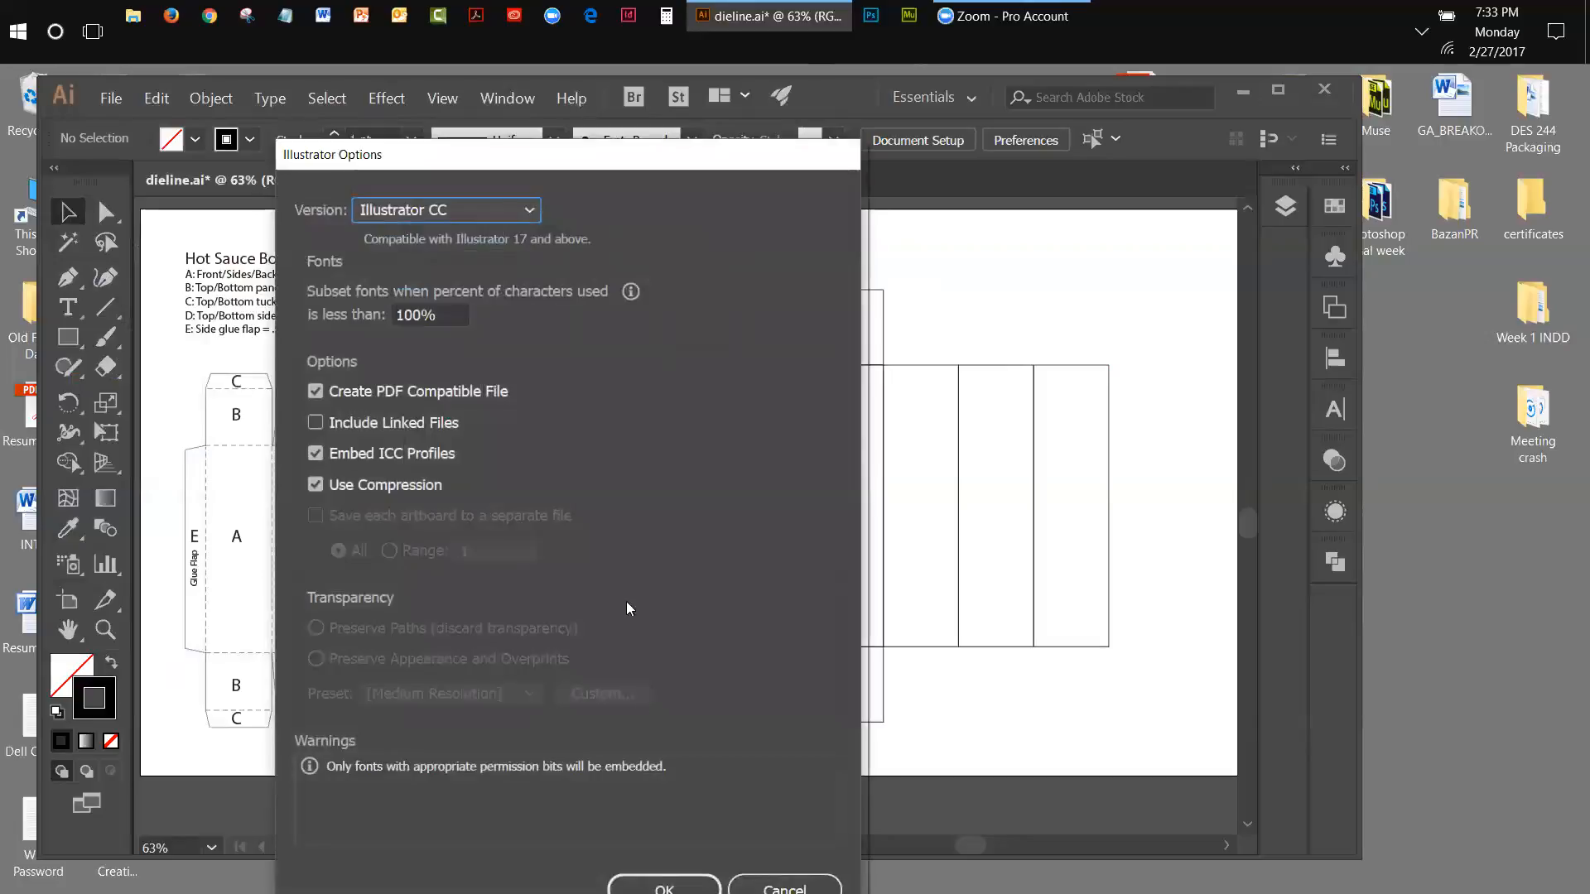
{"action": "left_click", "coordinate": [664, 887]}
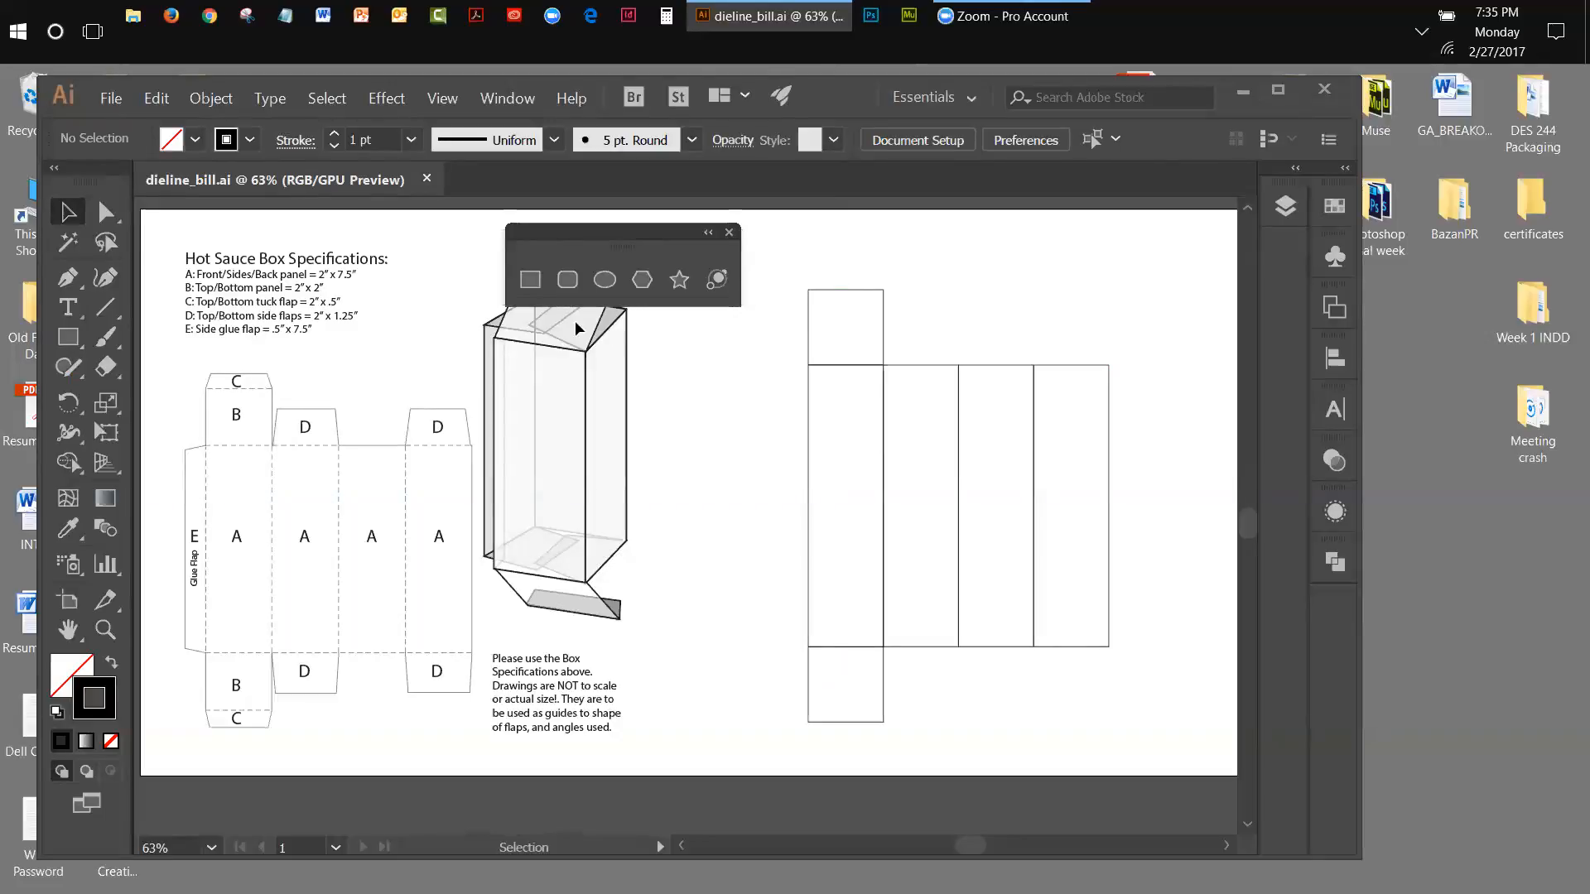
Create a 2 in by 0.5 in rectangle for tuck flap C and align it directly above the upper panel B square.
{"action": "left_click", "coordinate": [527, 280]}
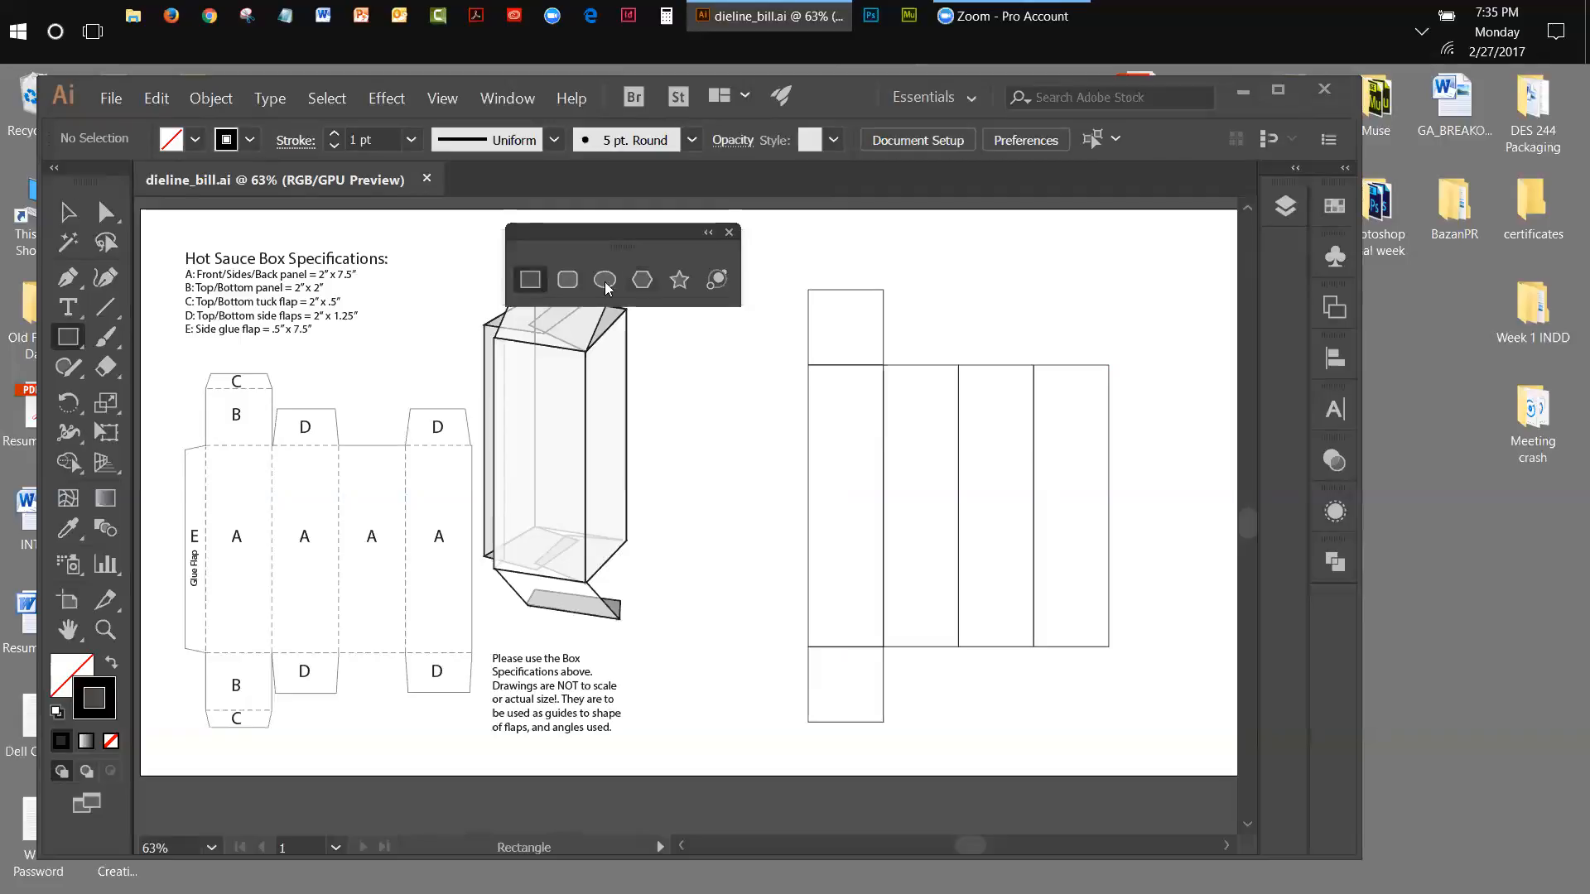
{"action": "left_click", "coordinate": [966, 268]}
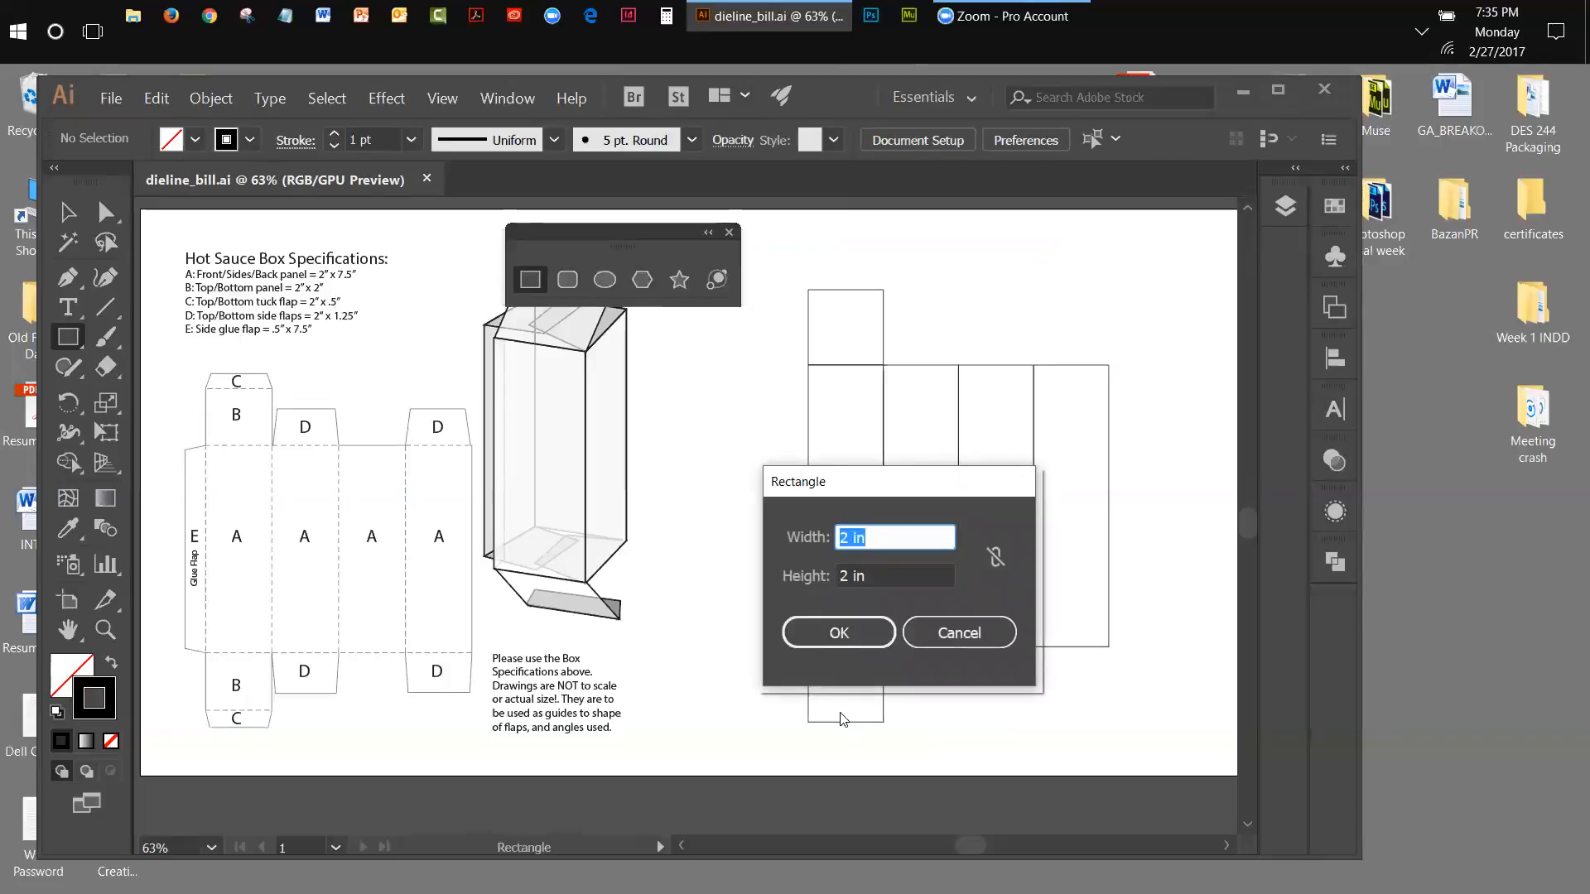
{"action": "left_click", "coordinate": [844, 575]}
{"action": "left_click_drag", "start_coordinate": [844, 575], "coordinate": [832, 578]}
{"action": "type", "text": ".5"}
{"action": "left_click", "coordinate": [854, 627]}
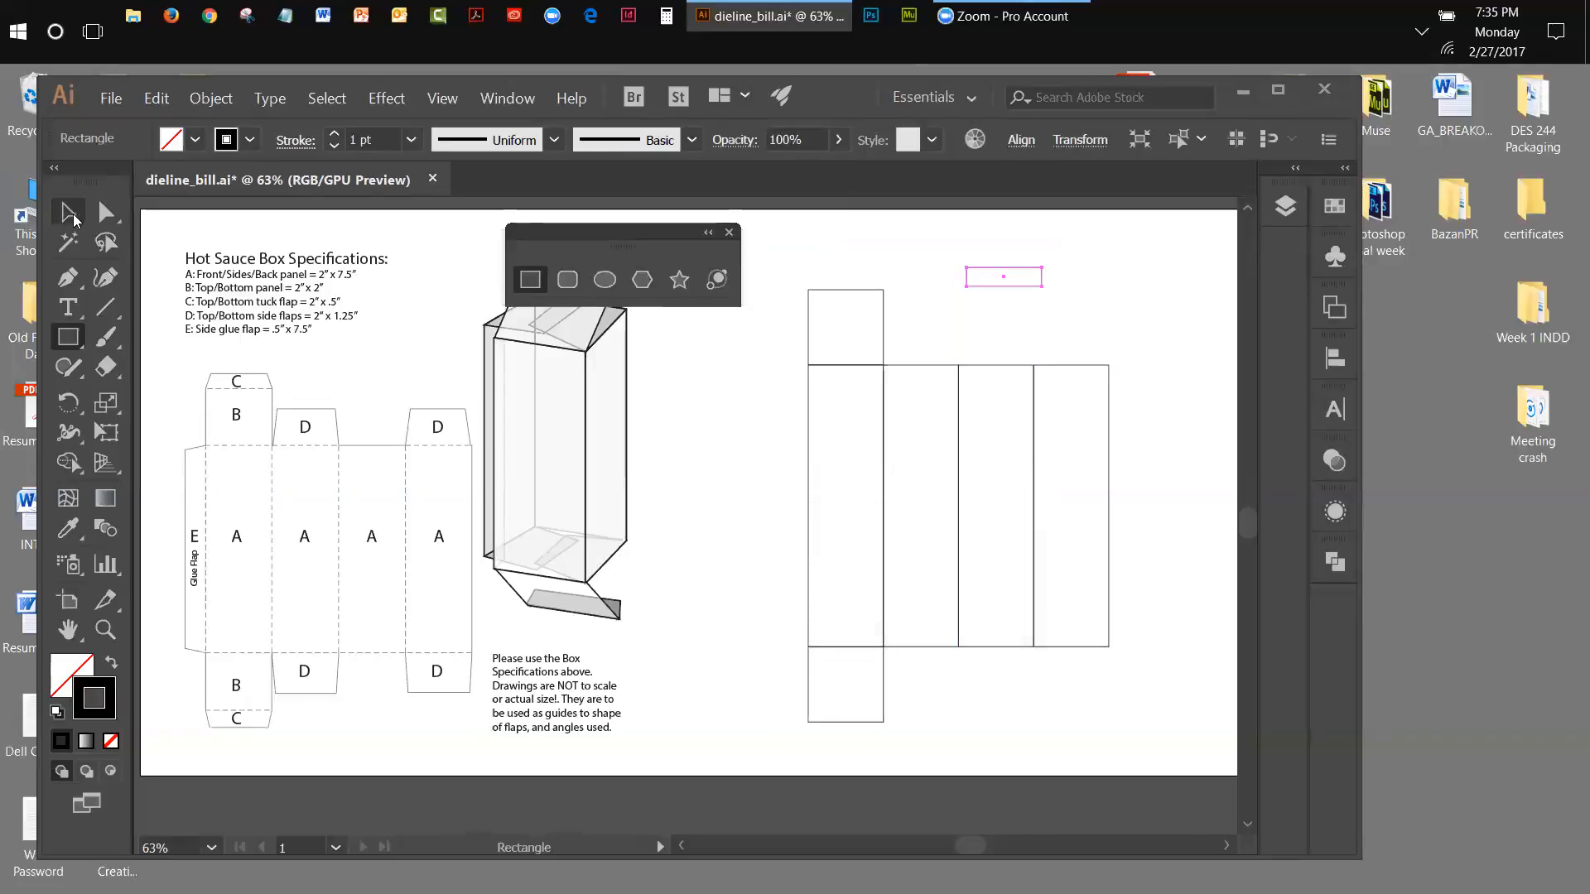
{"action": "left_click", "coordinate": [70, 214]}
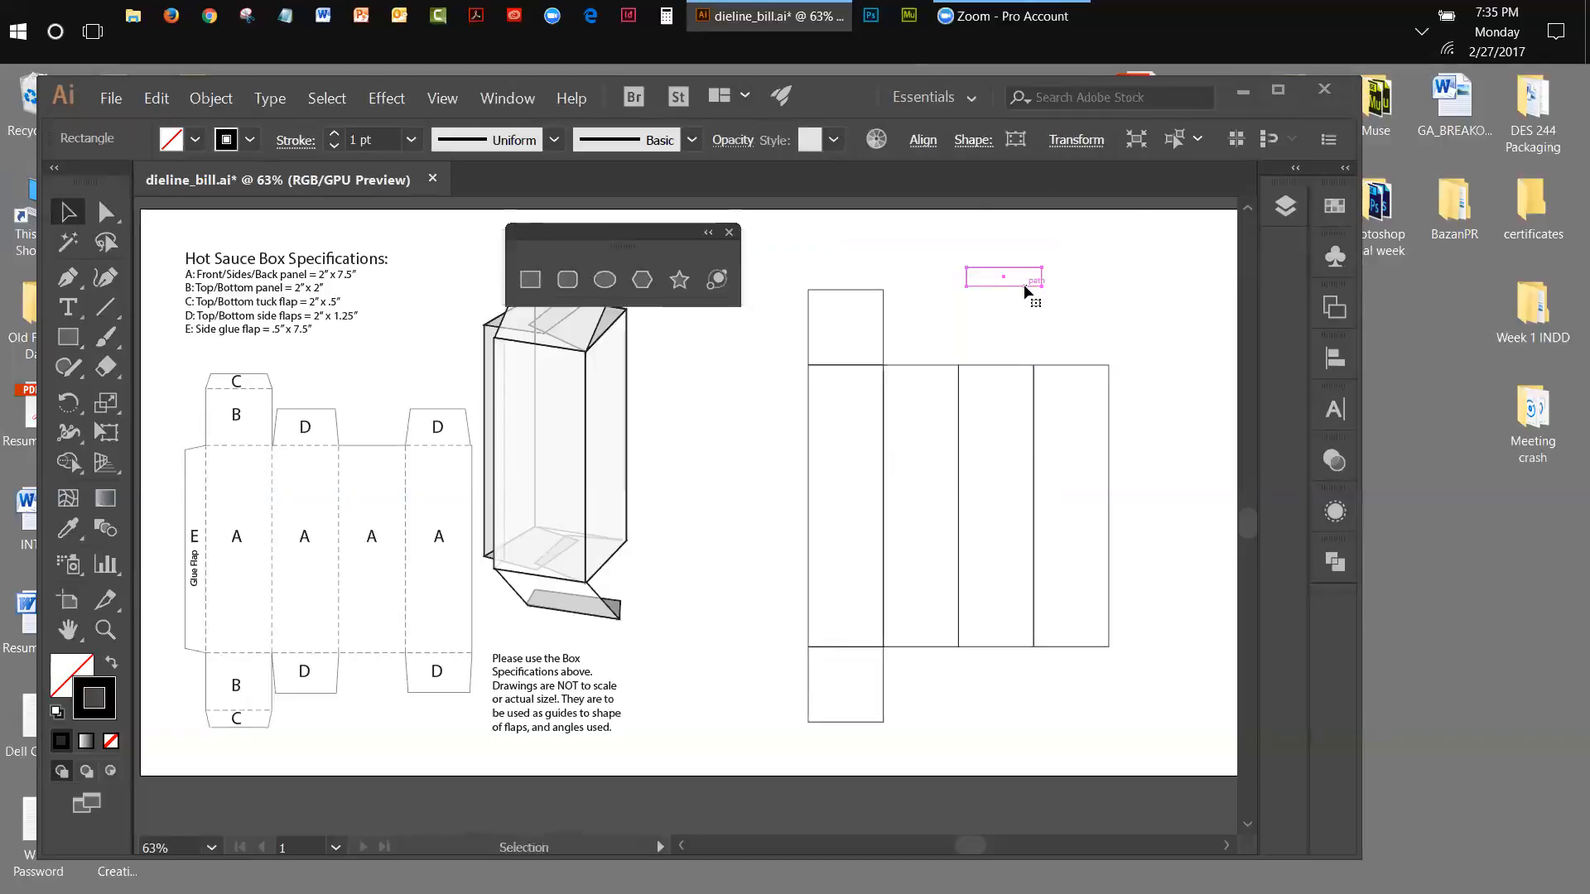
{"action": "left_click_drag", "start_coordinate": [1023, 285], "coordinate": [864, 290]}
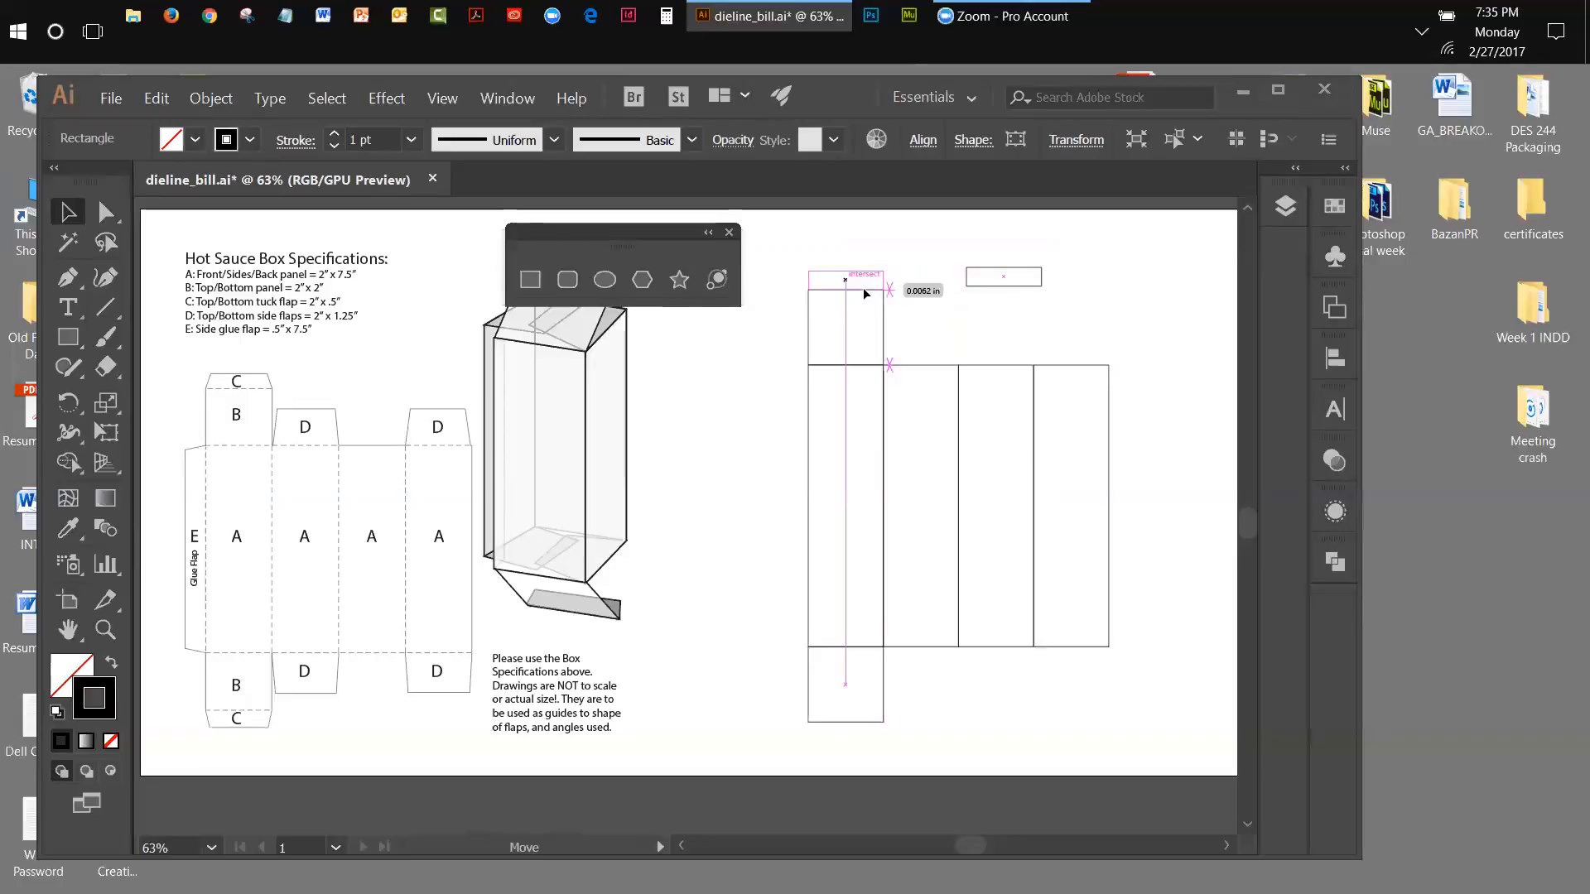
{"action": "left_click_drag", "start_coordinate": [864, 289], "coordinate": [864, 289]}
{"action": "left_click", "coordinate": [966, 332]}
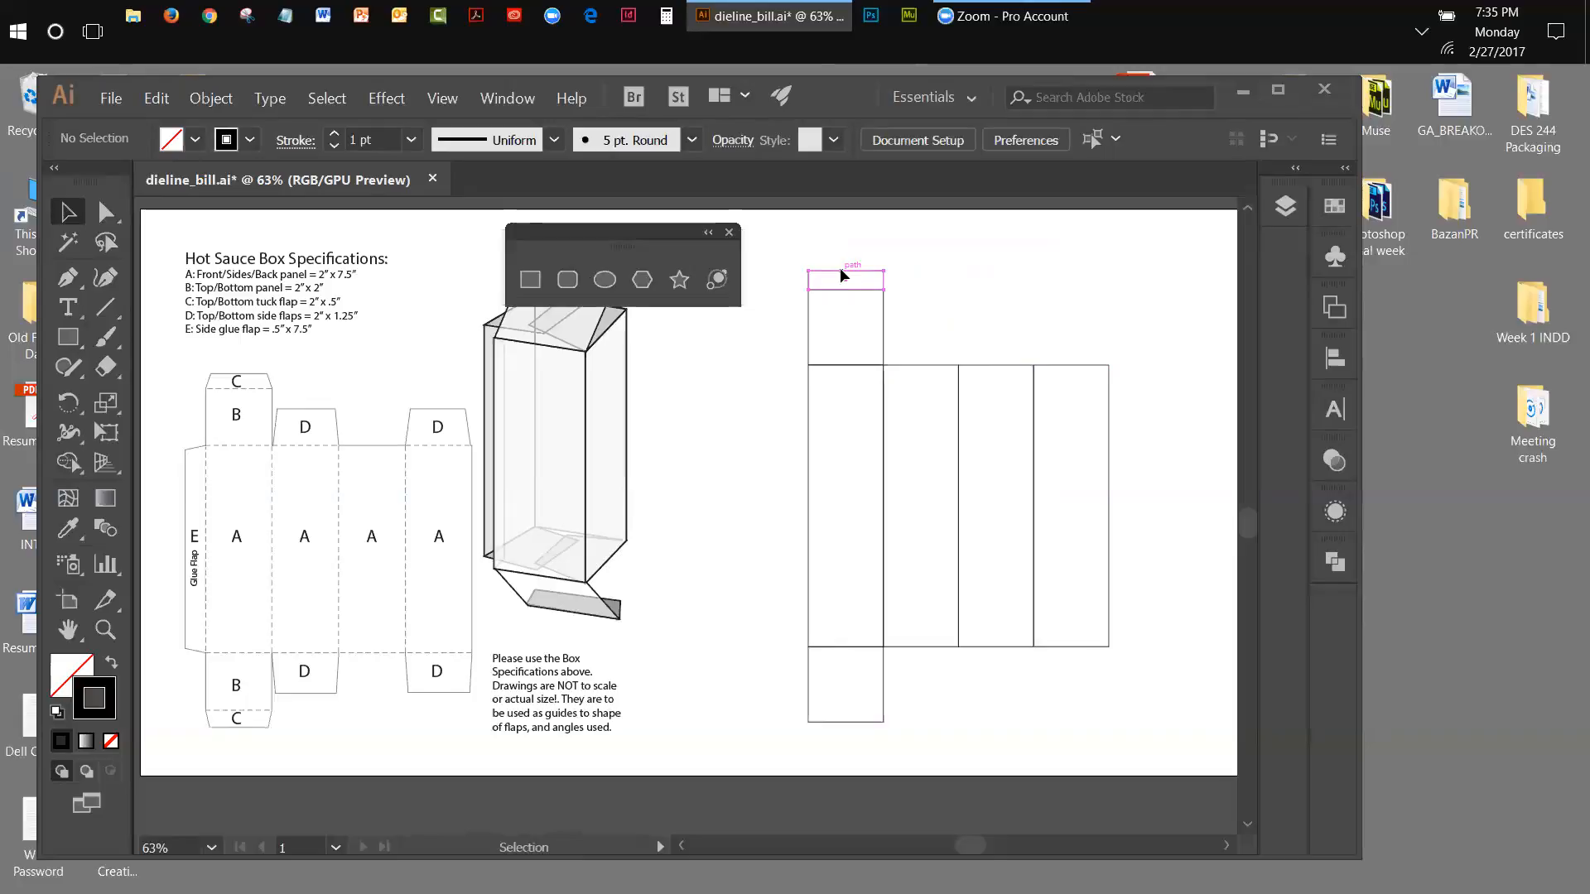
{"action": "left_click_drag", "start_coordinate": [841, 273], "coordinate": [864, 728]}
{"action": "left_click", "coordinate": [1005, 732]}
{"action": "key", "text": "ctrl+z"}
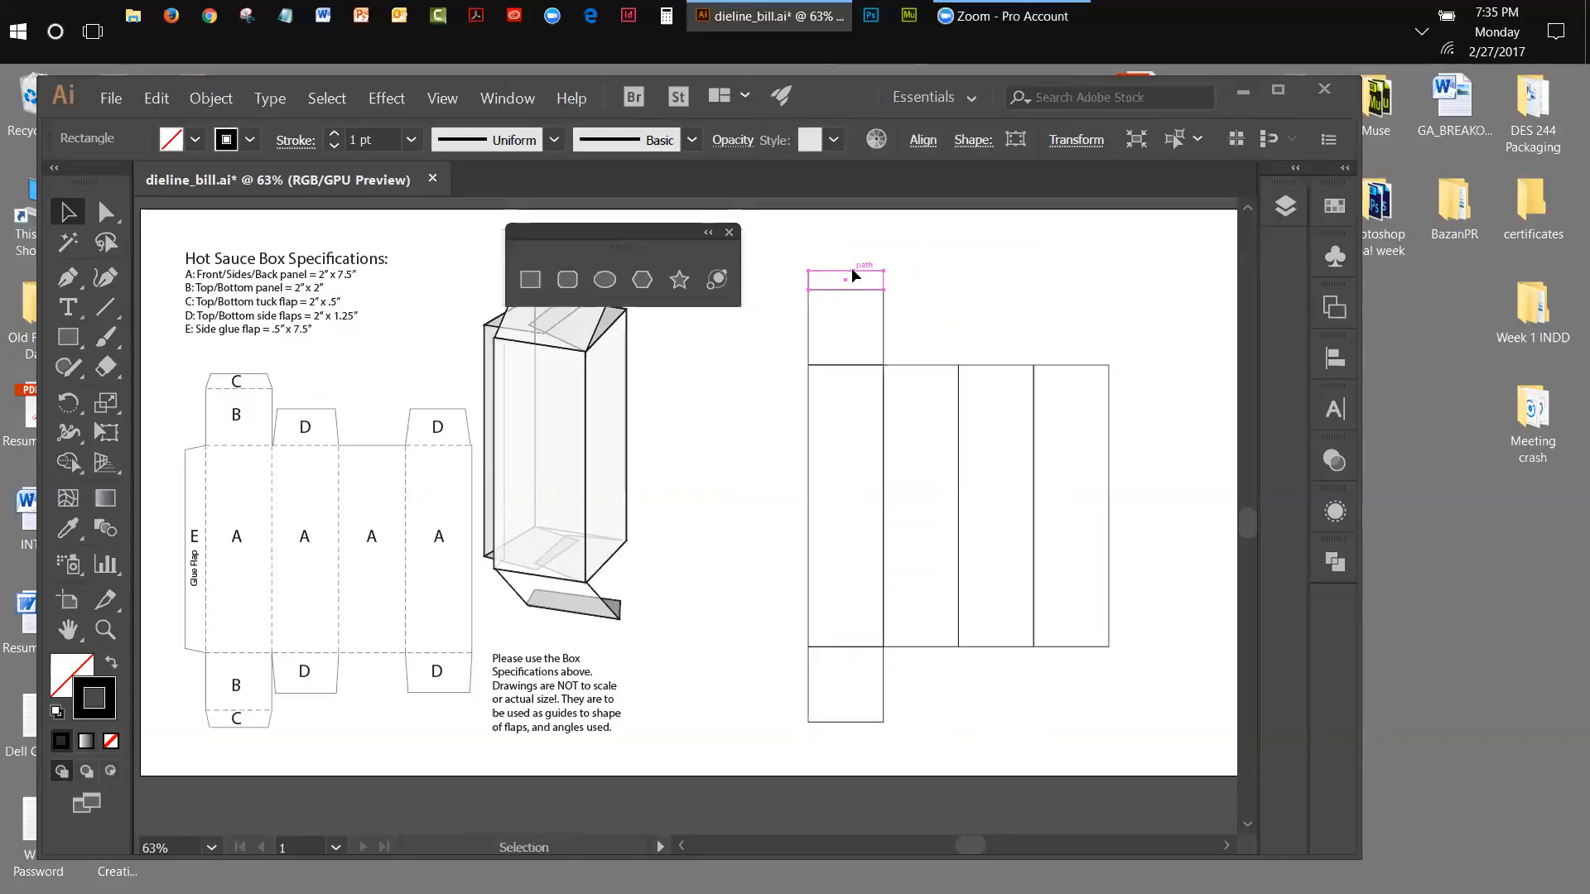
Duplicate the tuck flap C rectangle straight down so the copy sits against the lower edge of the lower panel B.
{"action": "left_click_drag", "start_coordinate": [856, 276], "coordinate": [853, 726]}
{"action": "left_click", "coordinate": [1070, 704]}
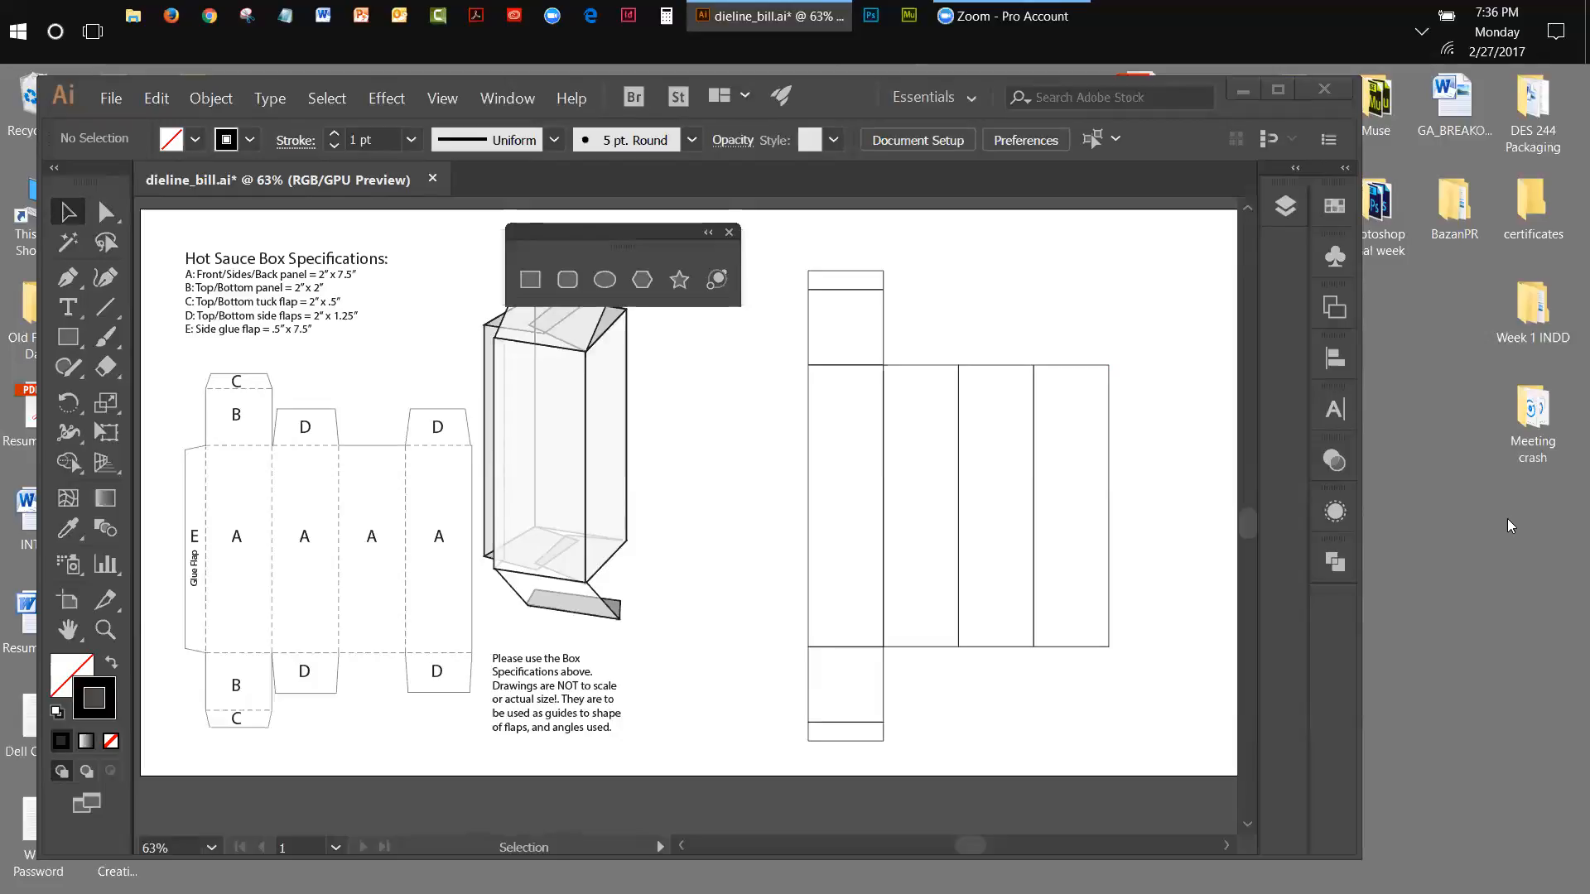
Create a 2 in by 1.25 in rectangle for side flap D and align it directly above the second tall panel.
{"action": "left_click", "coordinate": [531, 281]}
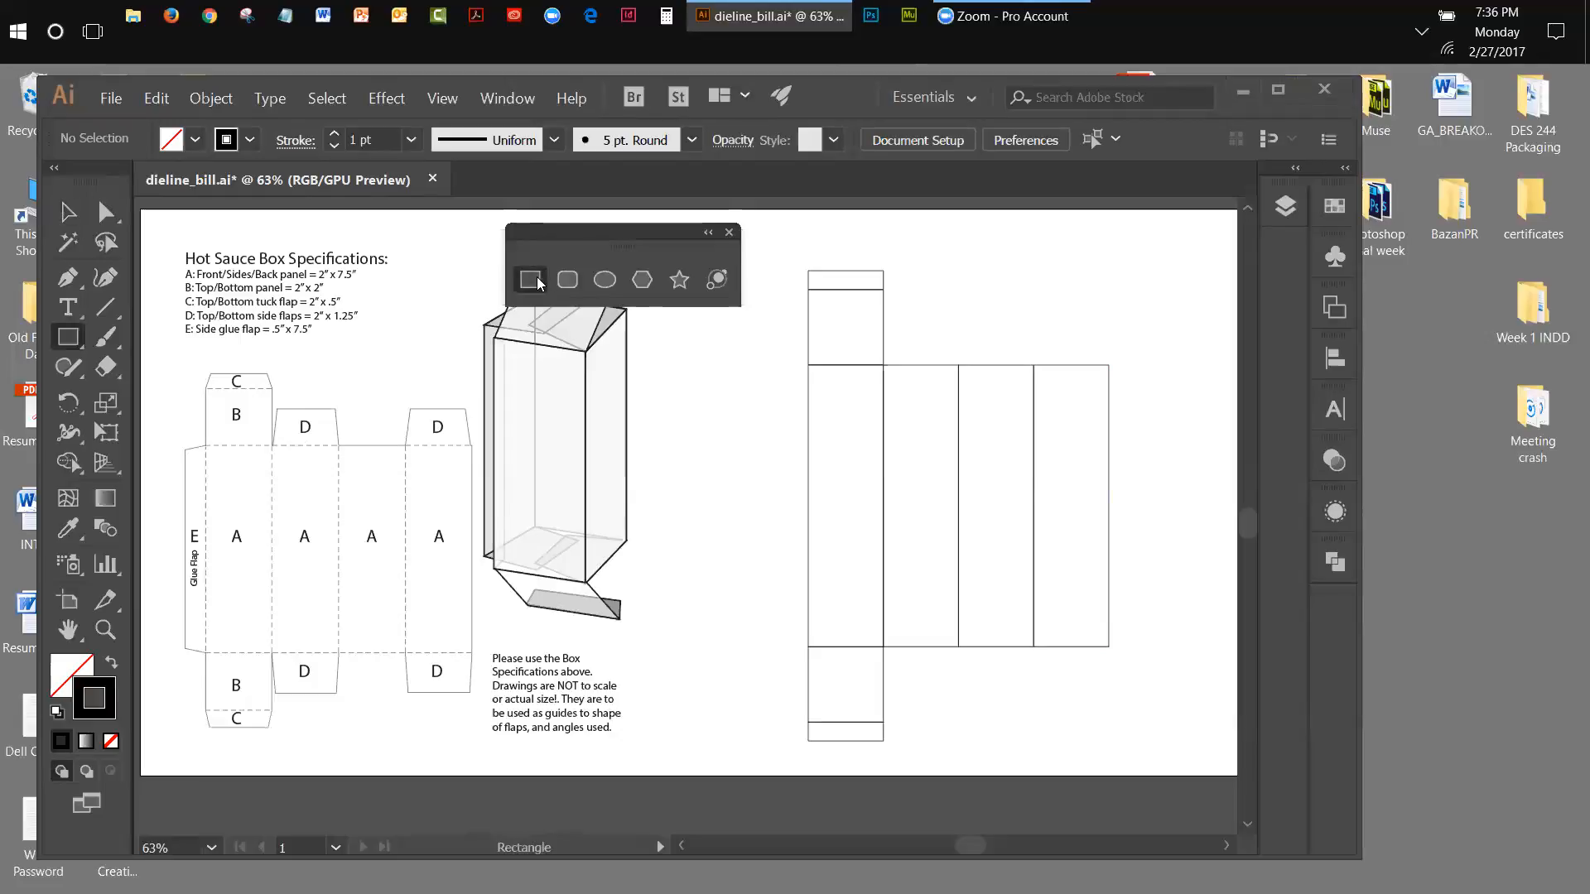
{"action": "left_click", "coordinate": [1041, 274]}
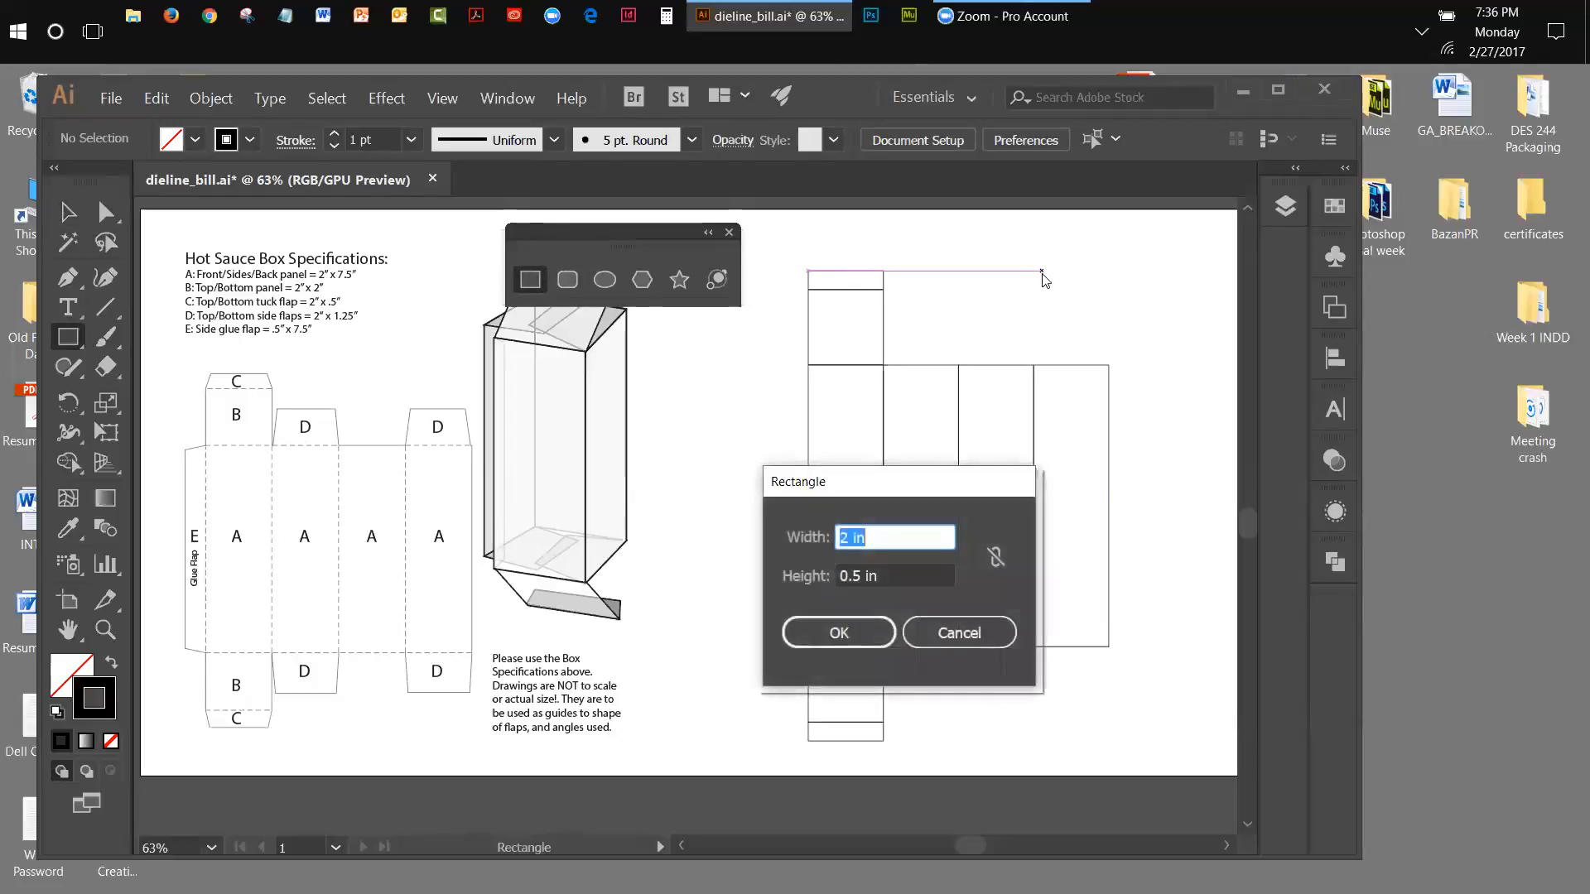
{"action": "double_click", "coordinate": [848, 577]}
{"action": "type", "text": "1"}
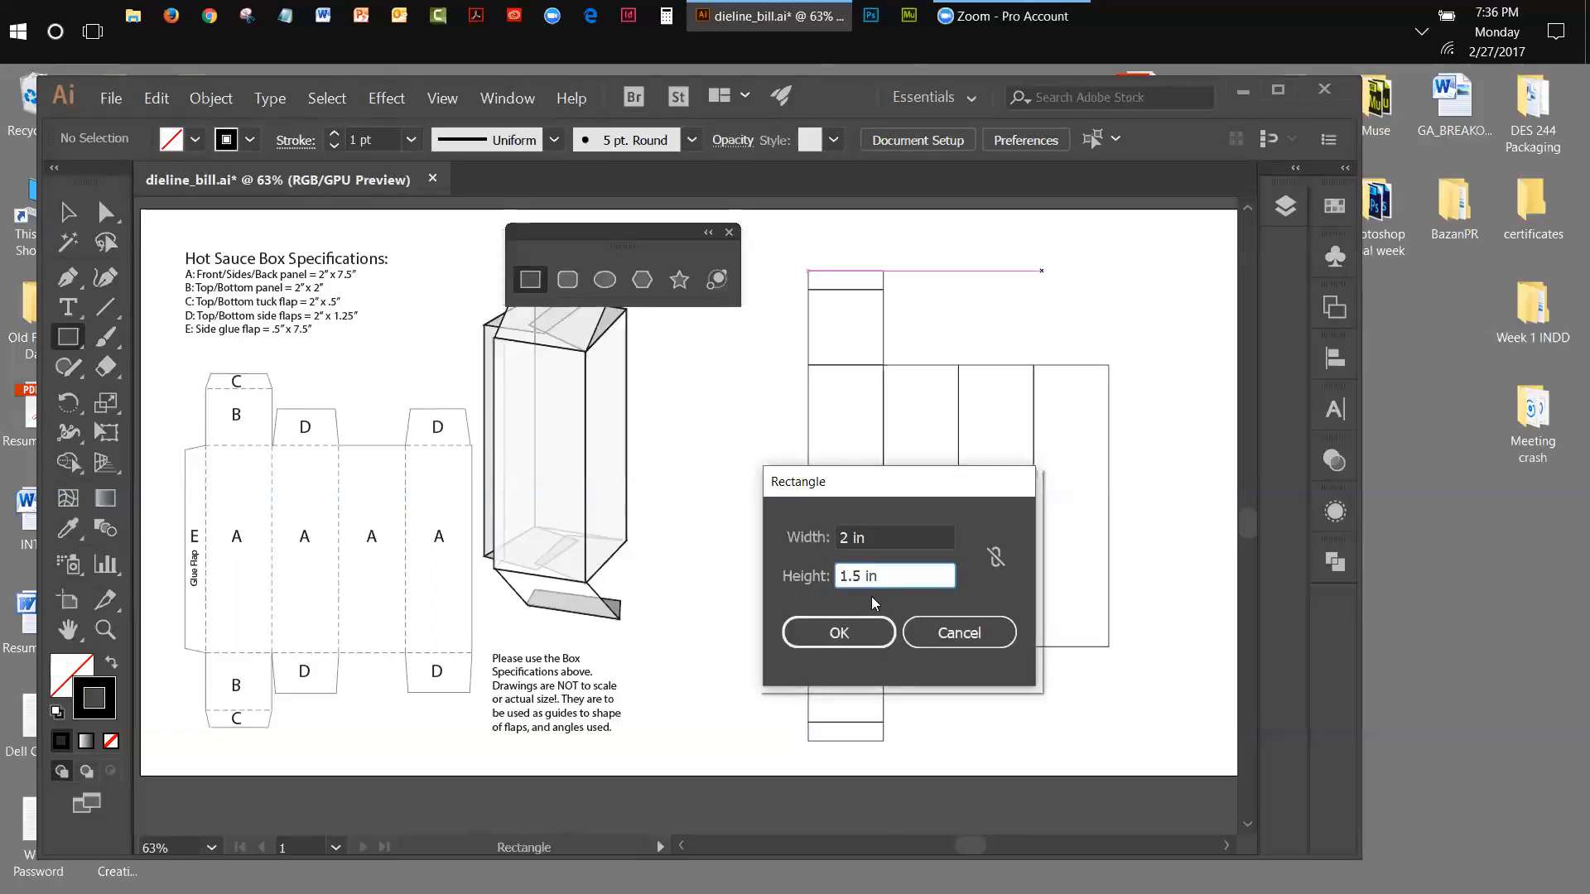
{"action": "type", "text": "2"}
{"action": "left_click", "coordinate": [866, 634]}
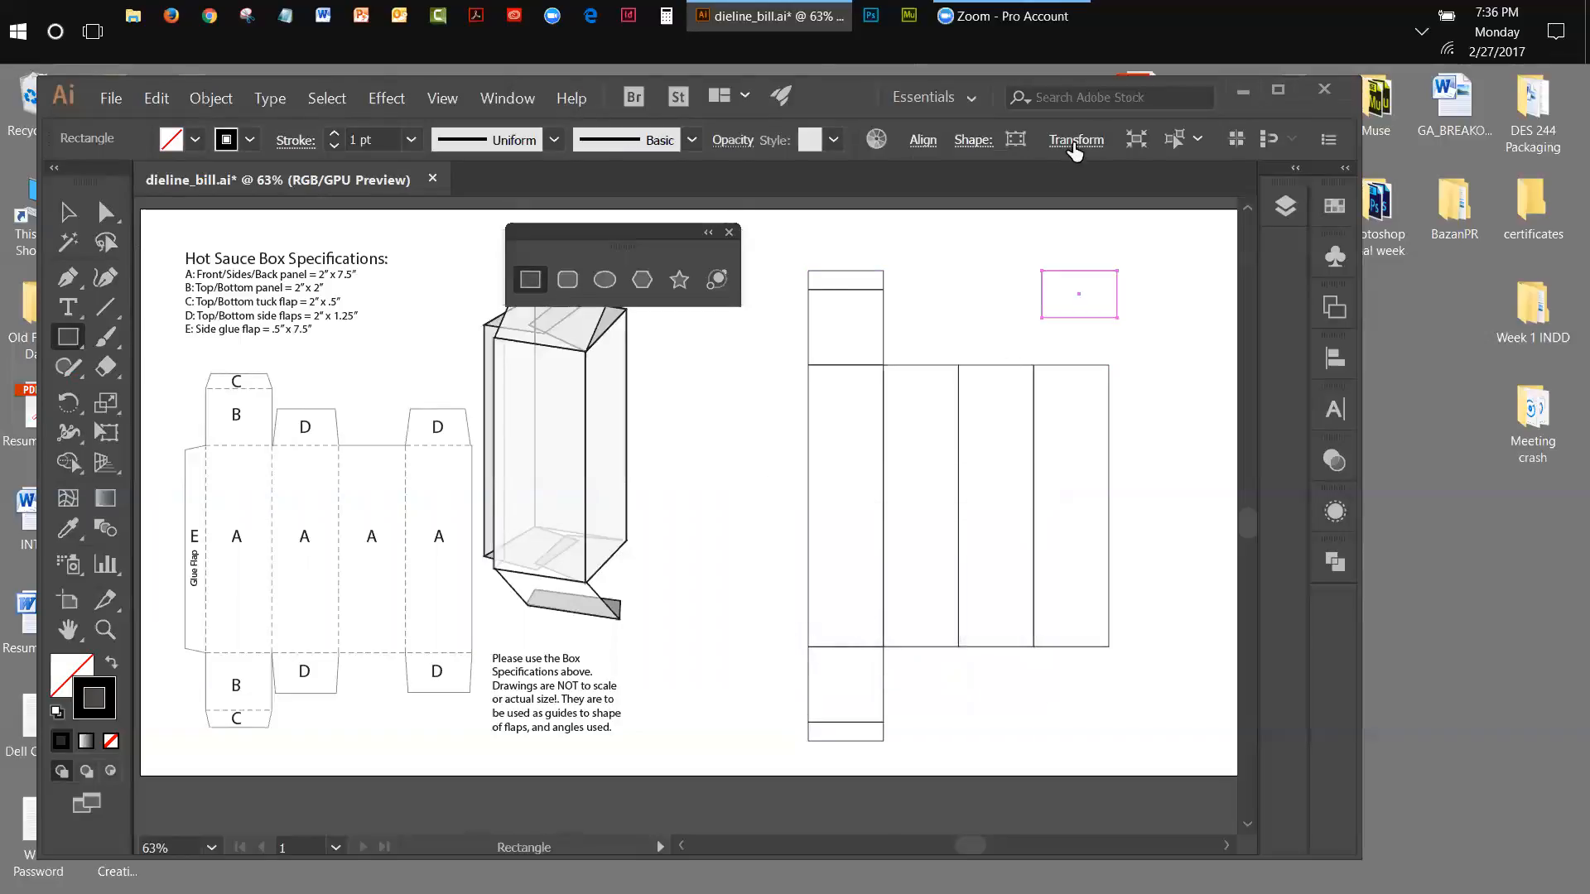
{"action": "left_click", "coordinate": [68, 212]}
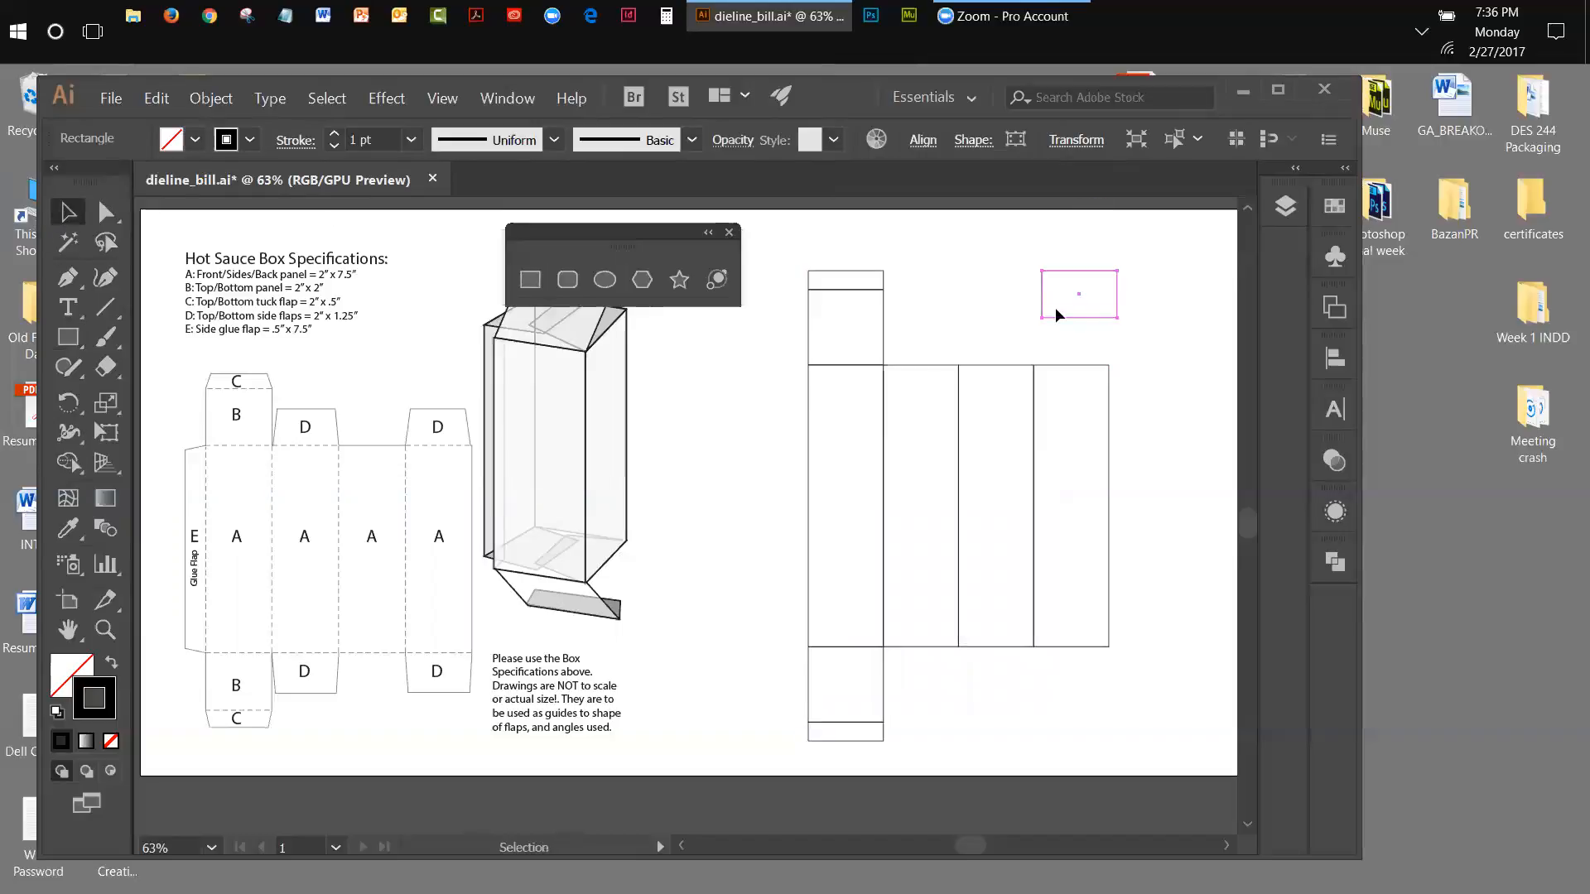
{"action": "left_click_drag", "start_coordinate": [1060, 317], "coordinate": [899, 364]}
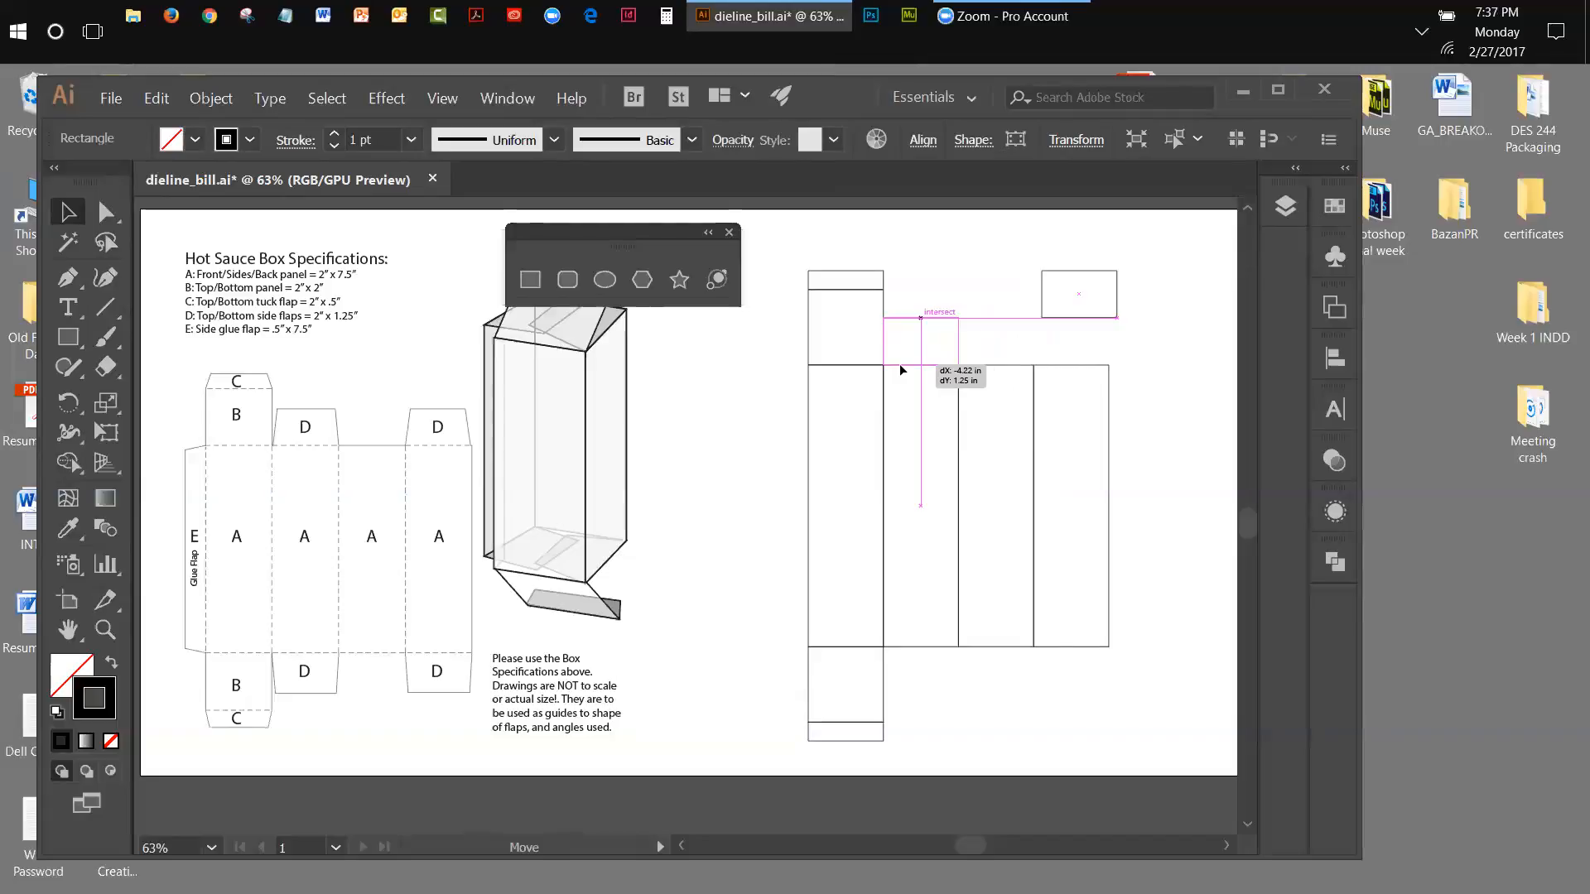
{"action": "left_click_drag", "start_coordinate": [902, 366], "coordinate": [901, 366]}
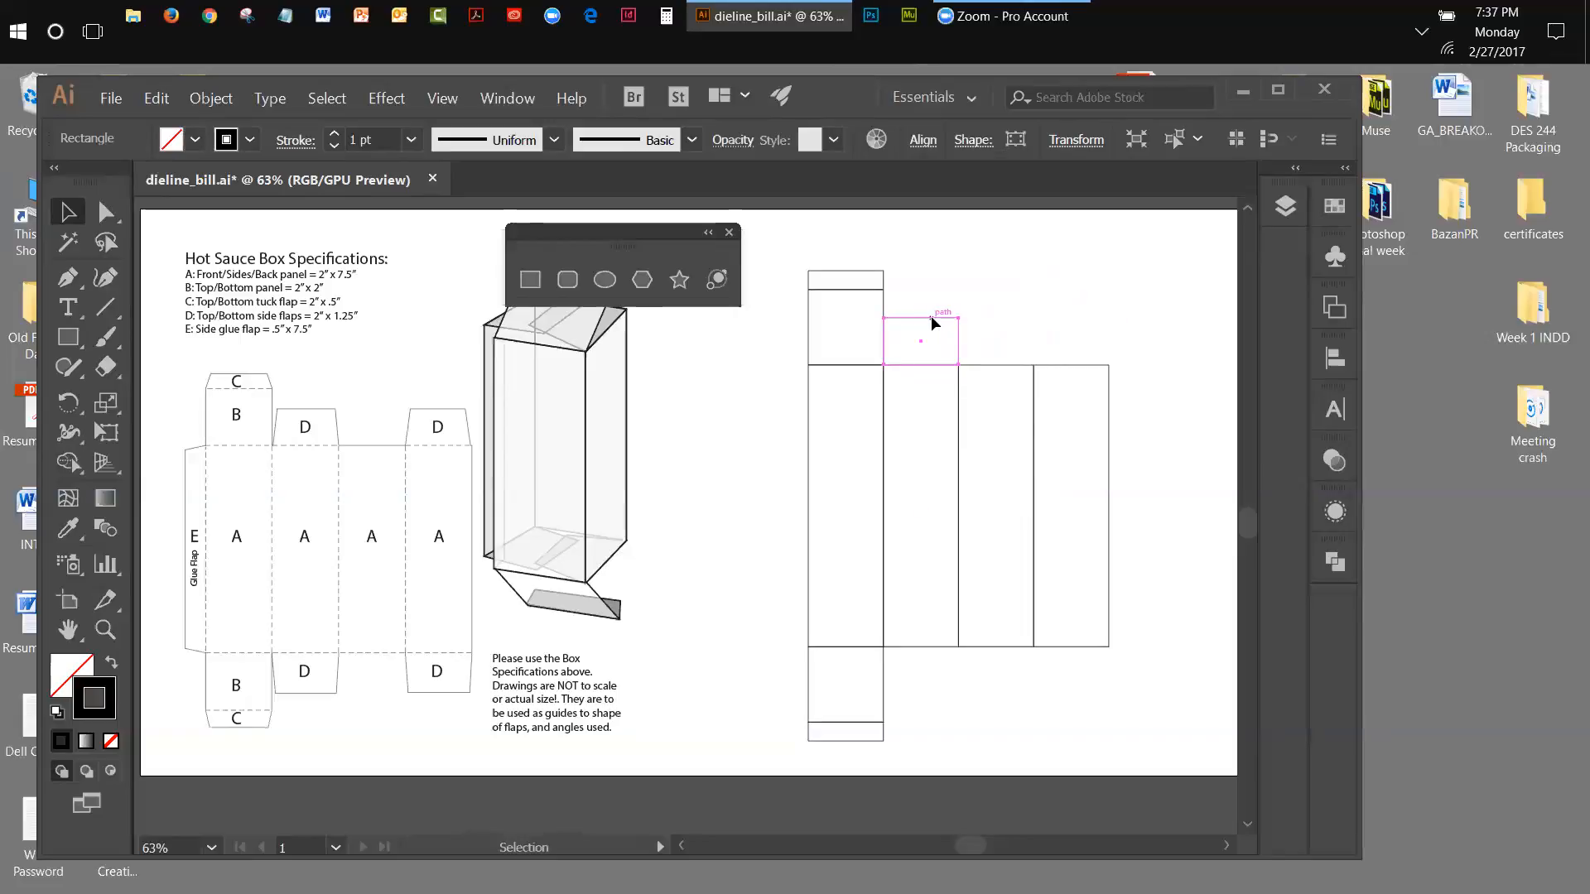
Duplicate side flap D against the second tall panel's lower edge, and copy both D flaps across to the fourth tall panel's ends.
{"action": "left_click_drag", "start_coordinate": [931, 316], "coordinate": [933, 649]}
{"action": "left_click", "coordinate": [1229, 611]}
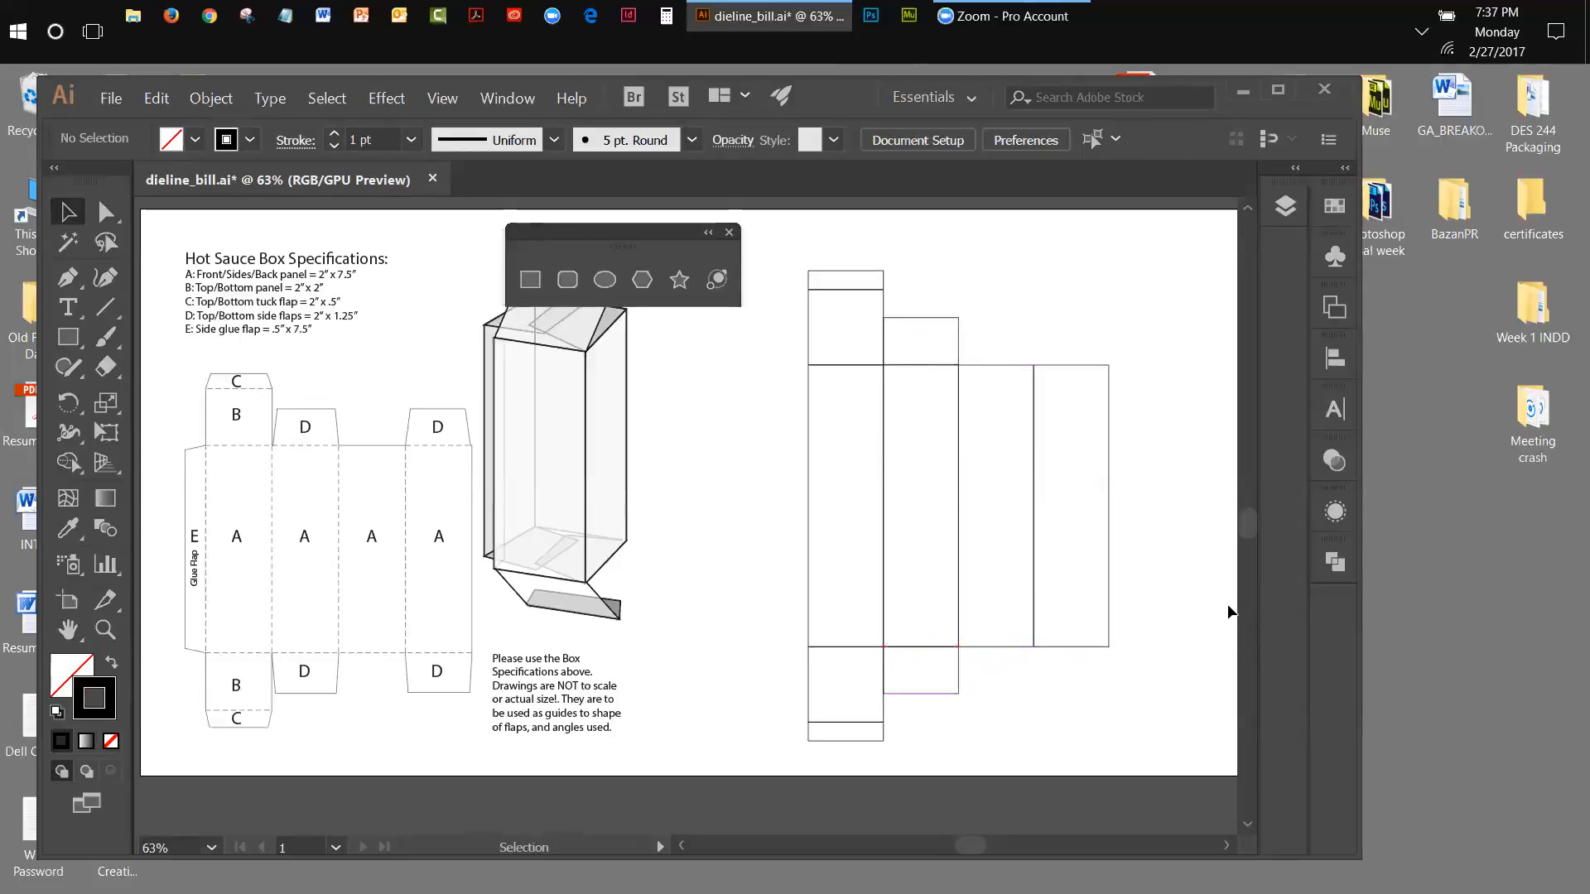
{"action": "left_click", "coordinate": [895, 323]}
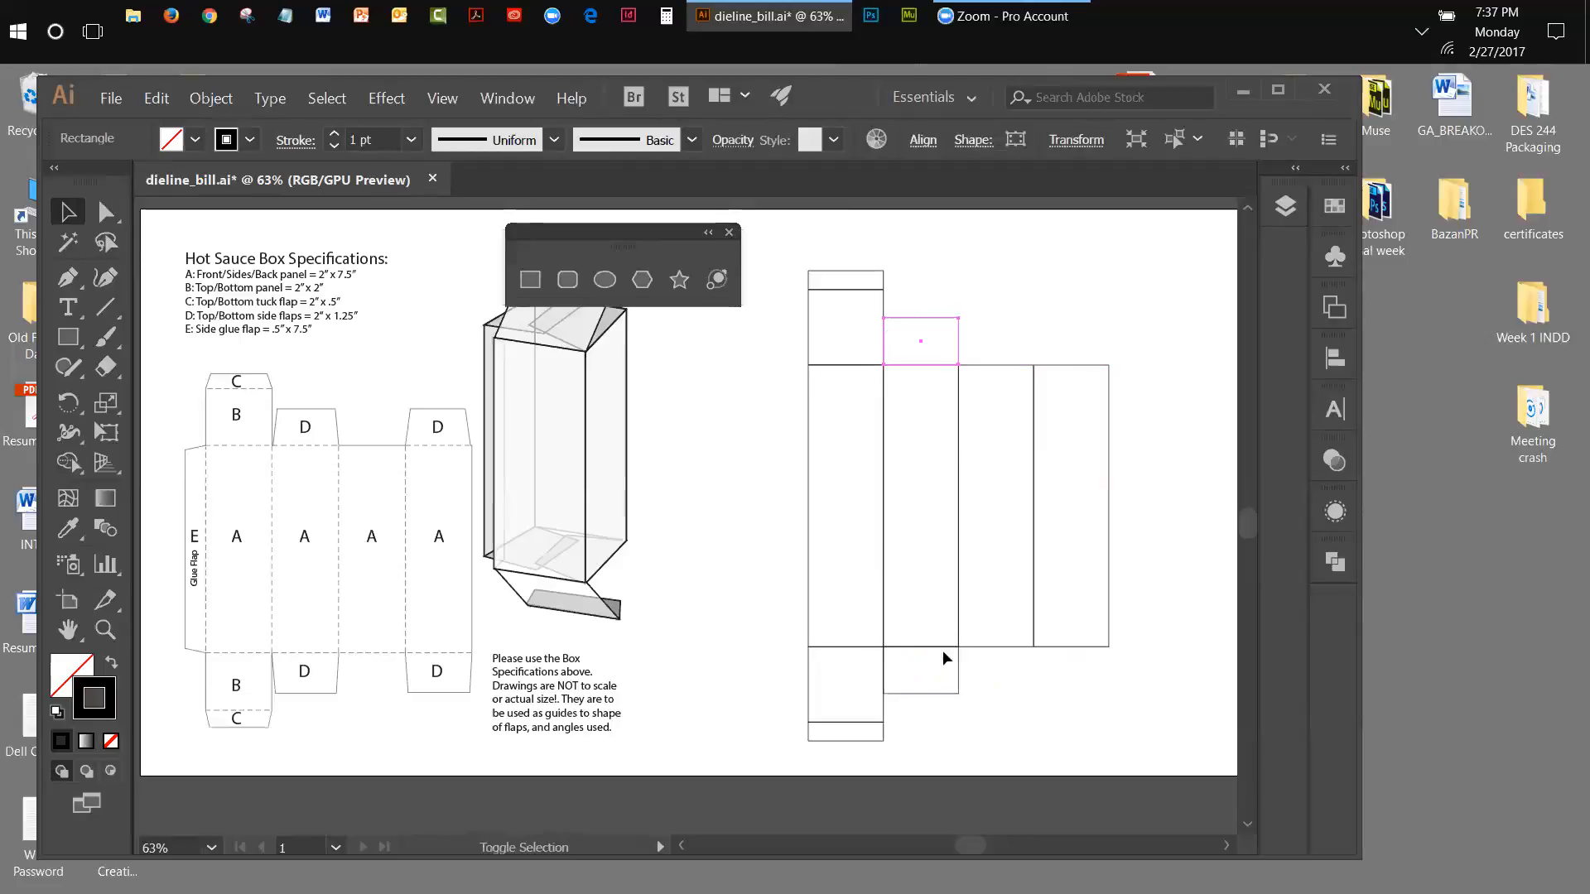
{"action": "left_click", "coordinate": [958, 679], "text": "shift"}
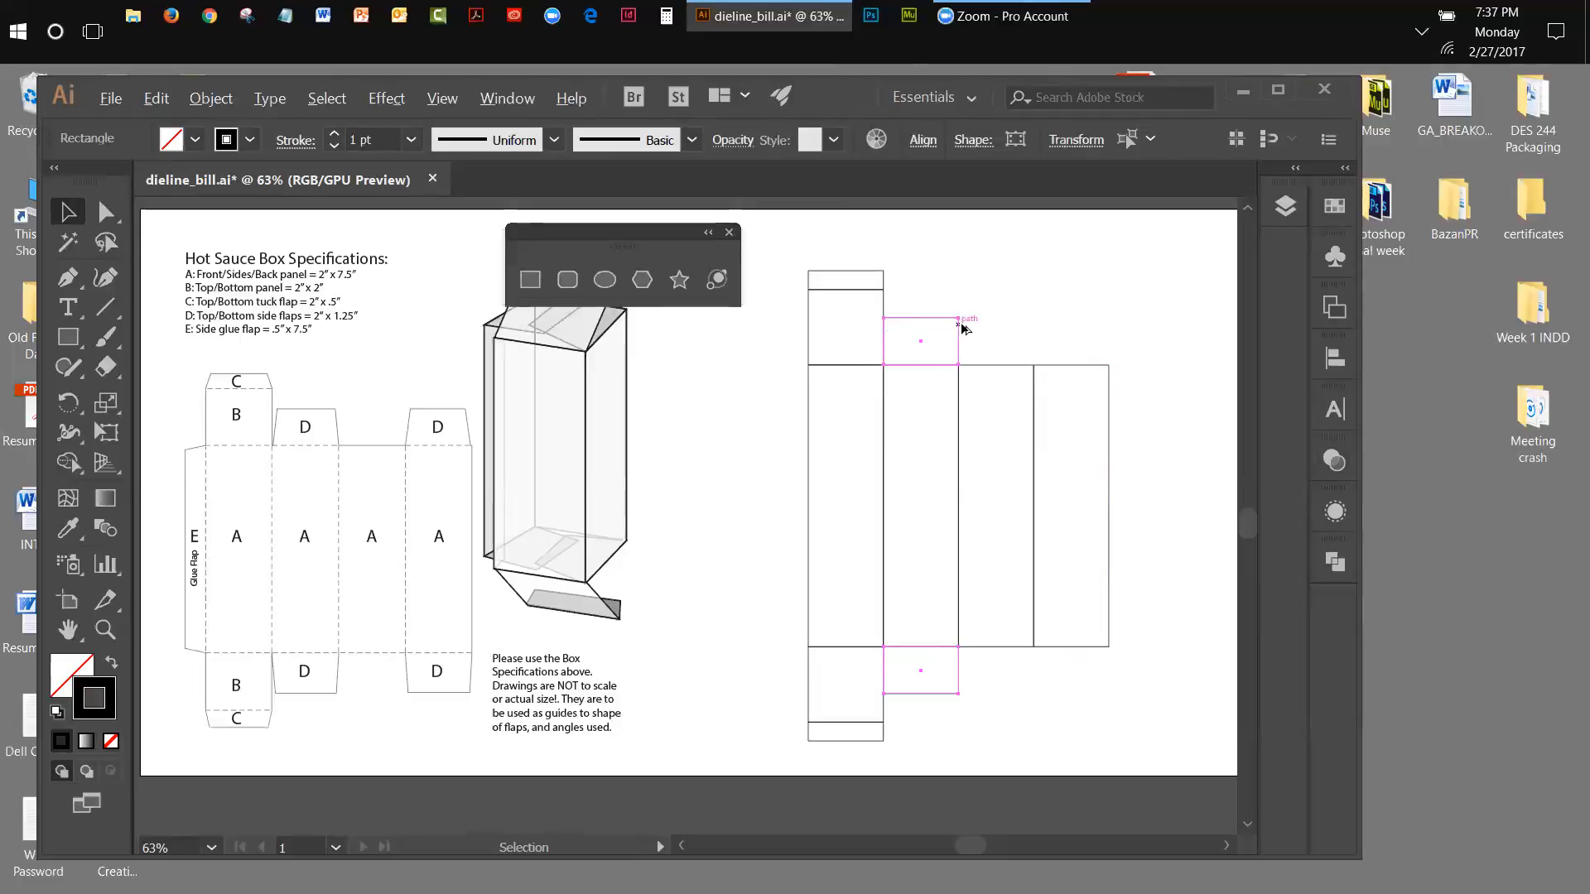
{"action": "left_click_drag", "start_coordinate": [961, 325], "coordinate": [1111, 330]}
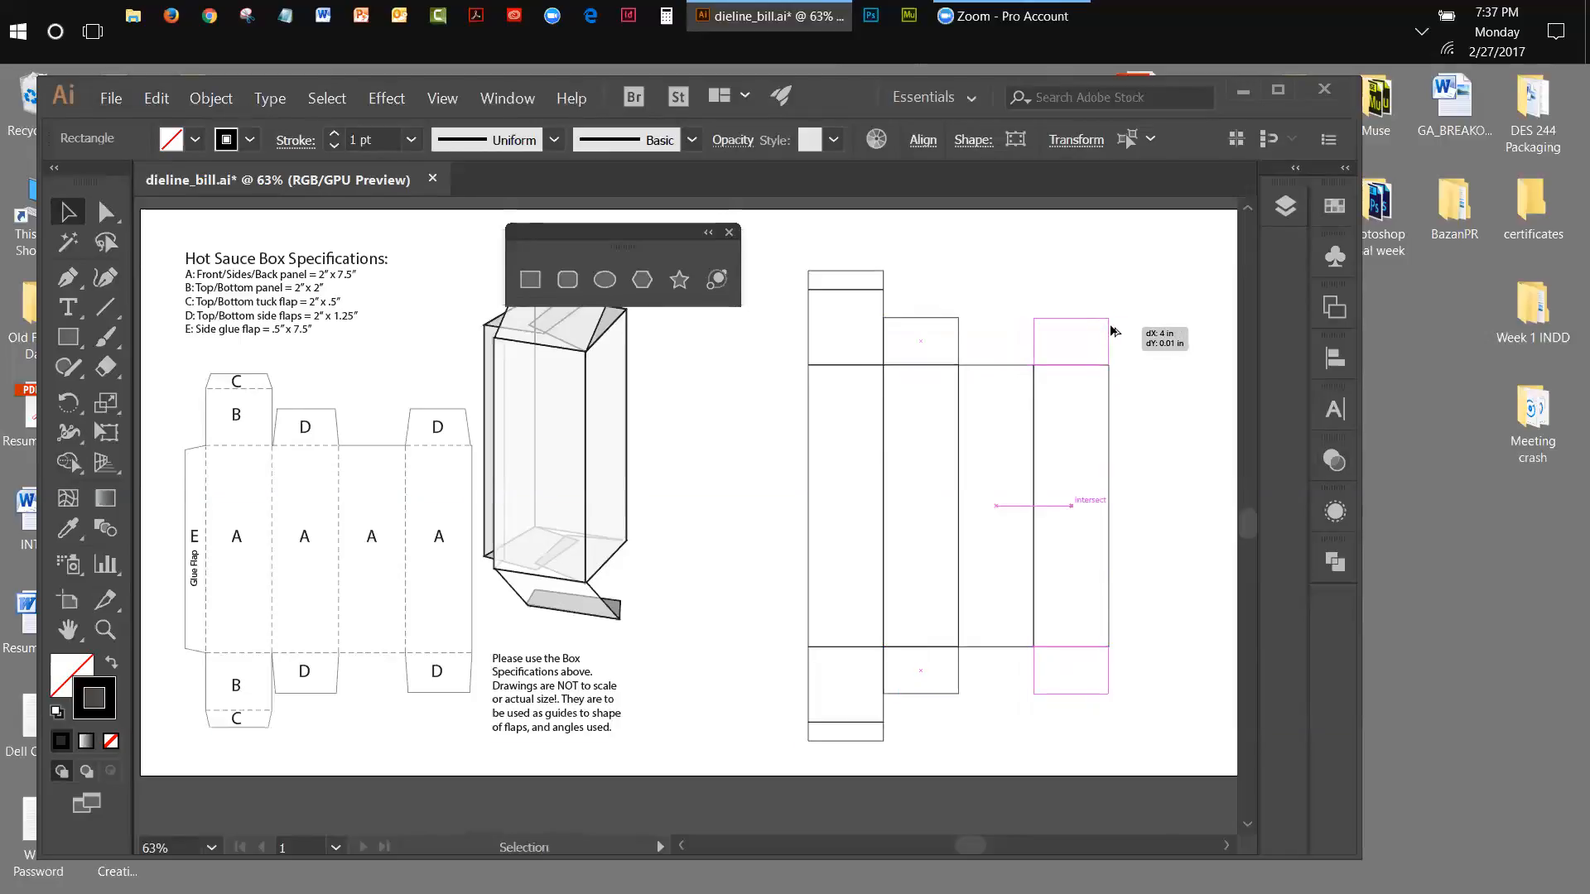
{"action": "left_click", "coordinate": [759, 304]}
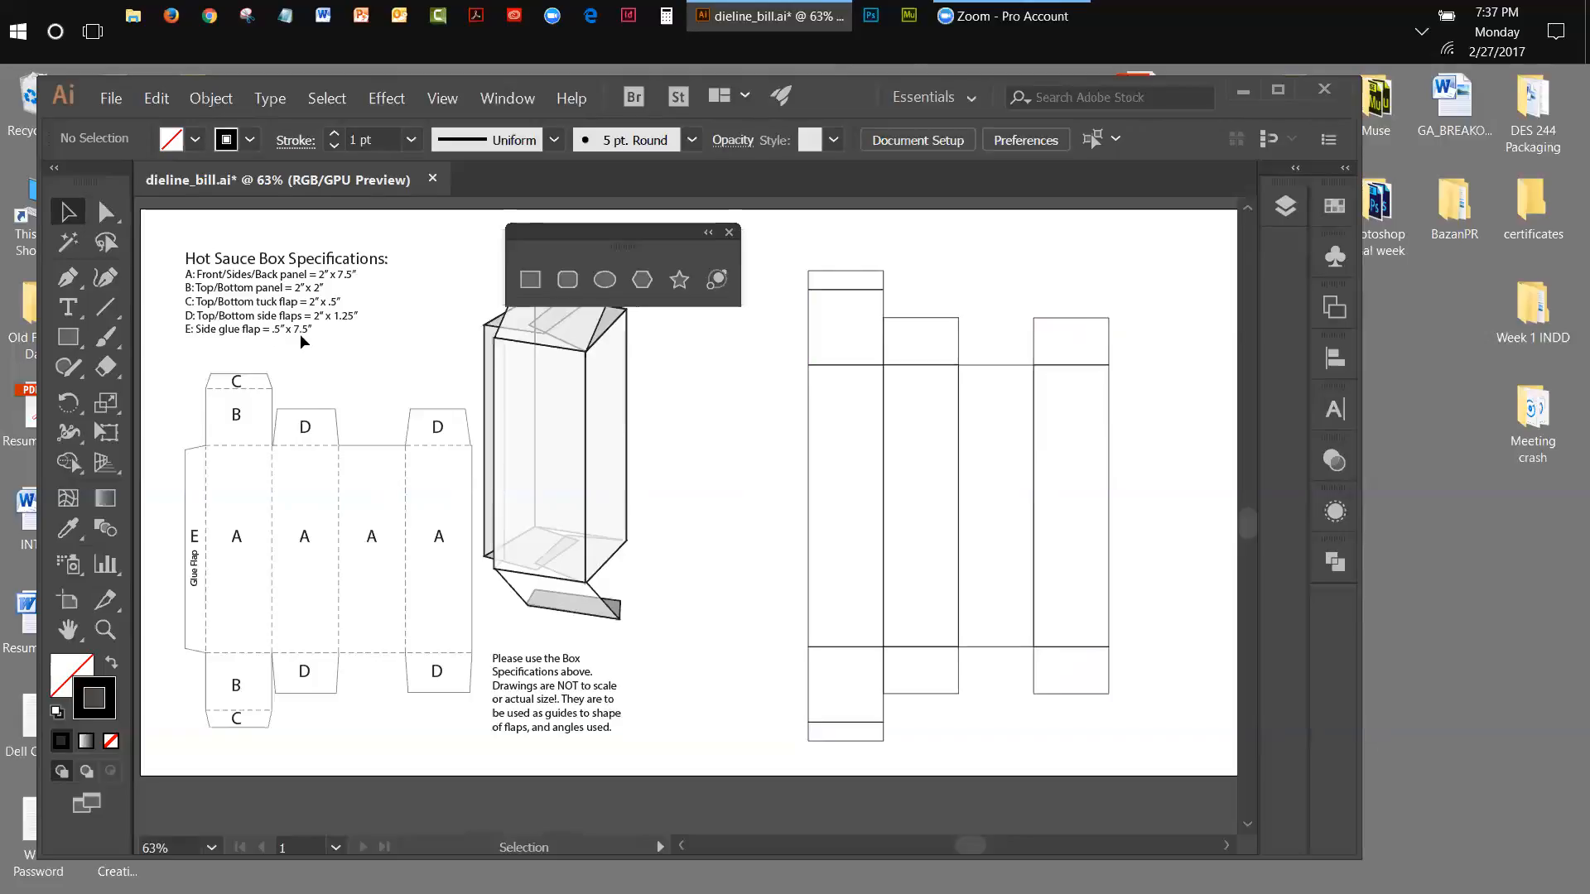
Create a 0.5 in by 7.5 in rectangle for glue flap E and align it against the first tall panel's outer long edge.
{"action": "left_click", "coordinate": [530, 286]}
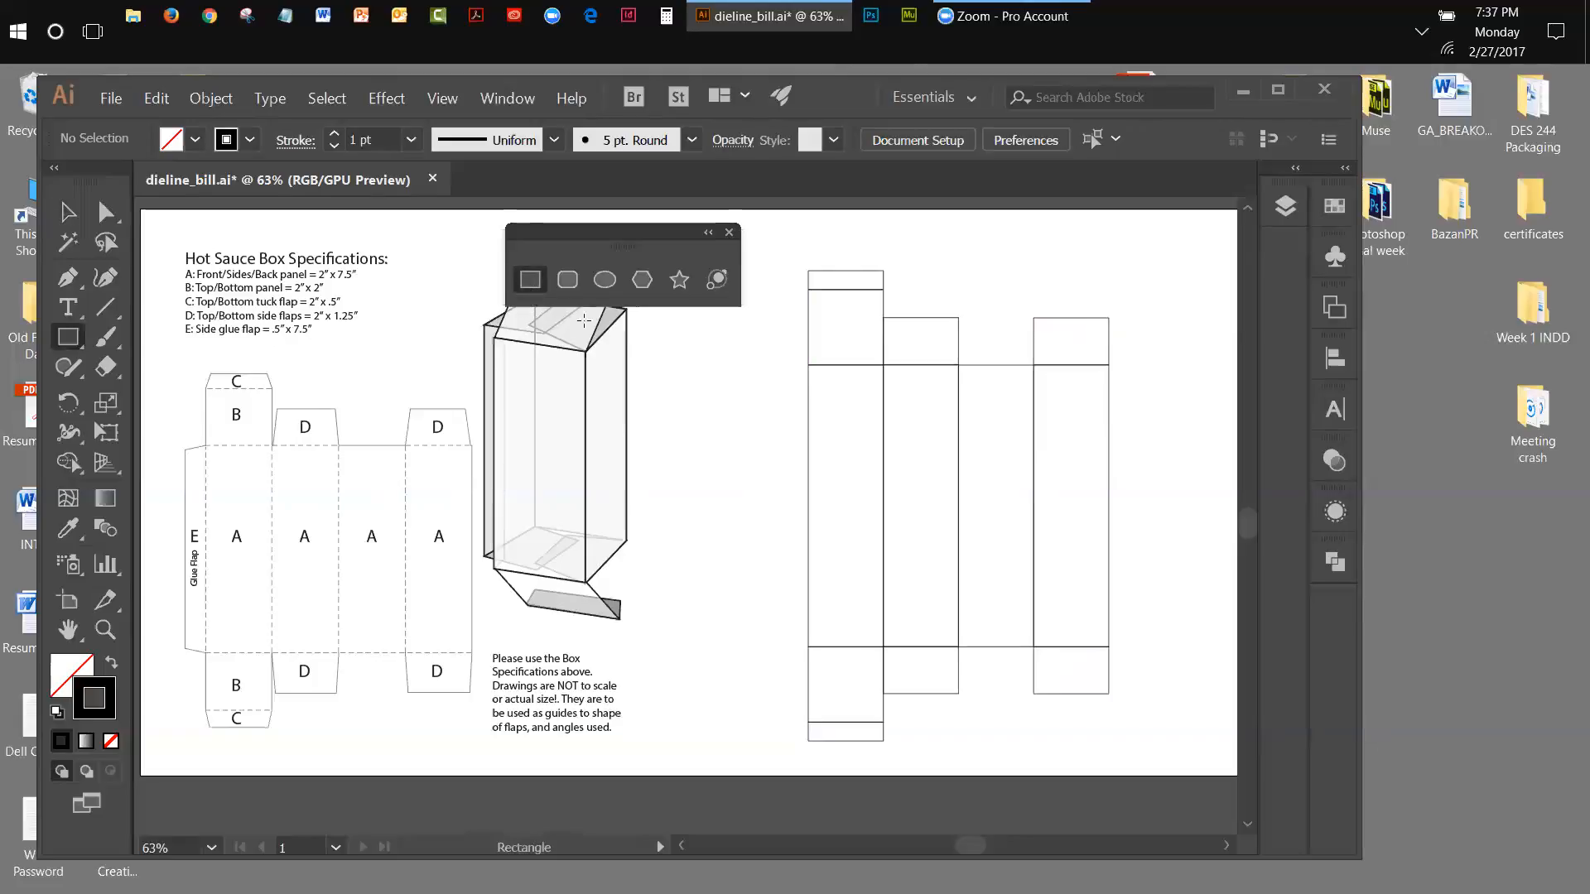
{"action": "left_click", "coordinate": [696, 418]}
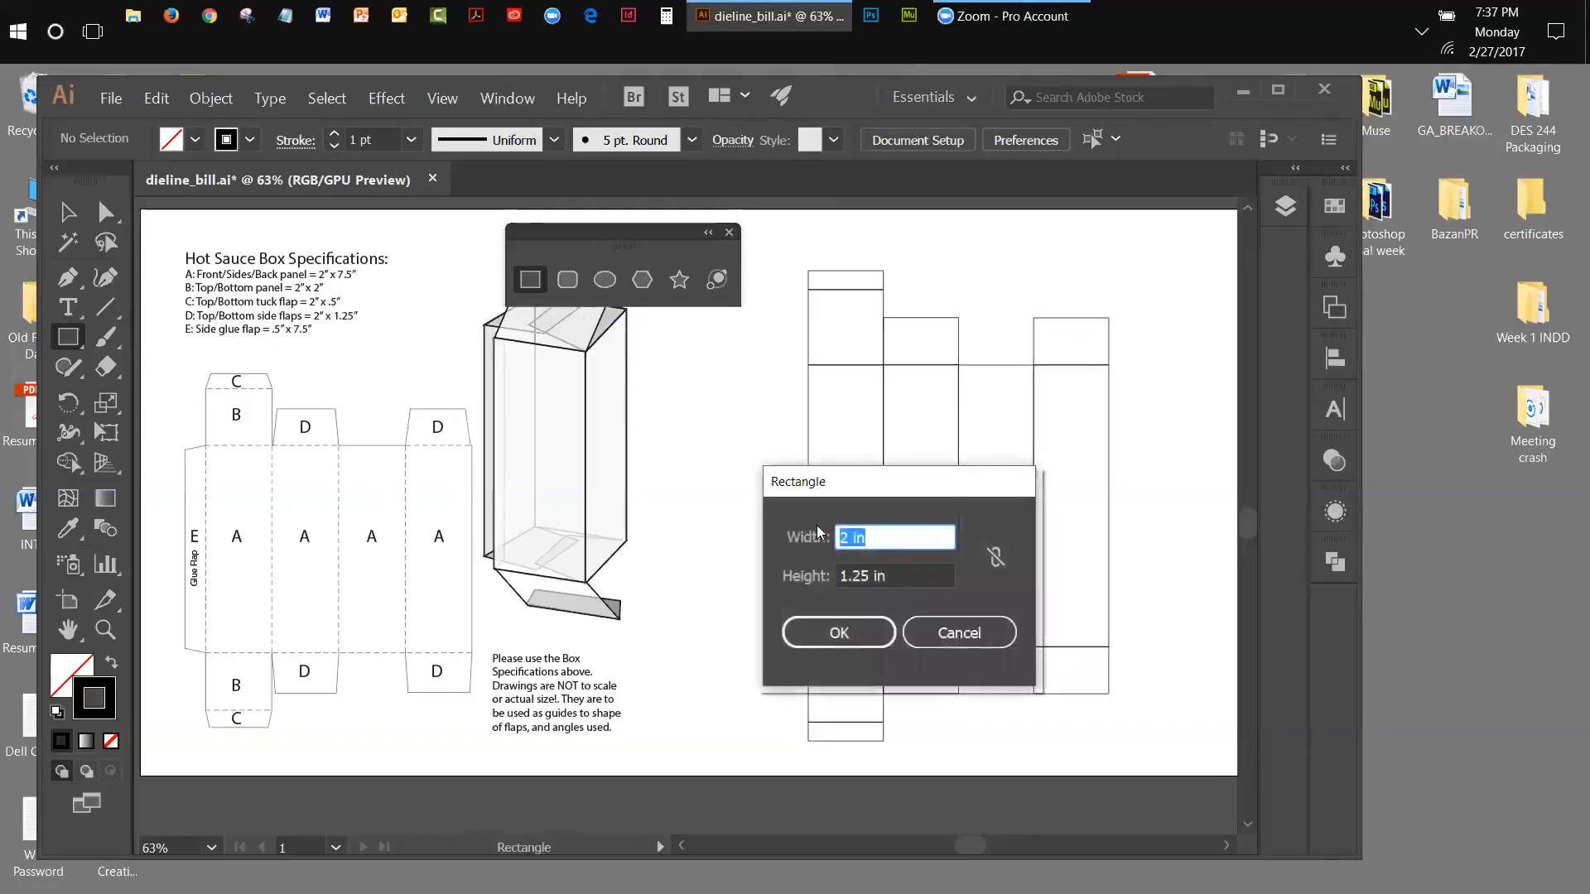
{"action": "left_click_drag", "start_coordinate": [850, 538], "coordinate": [840, 538]}
{"action": "type", "text": ".5"}
{"action": "left_click", "coordinate": [863, 574]}
{"action": "key", "text": "BackSpace"}
{"action": "key", "text": "BackSpace"}
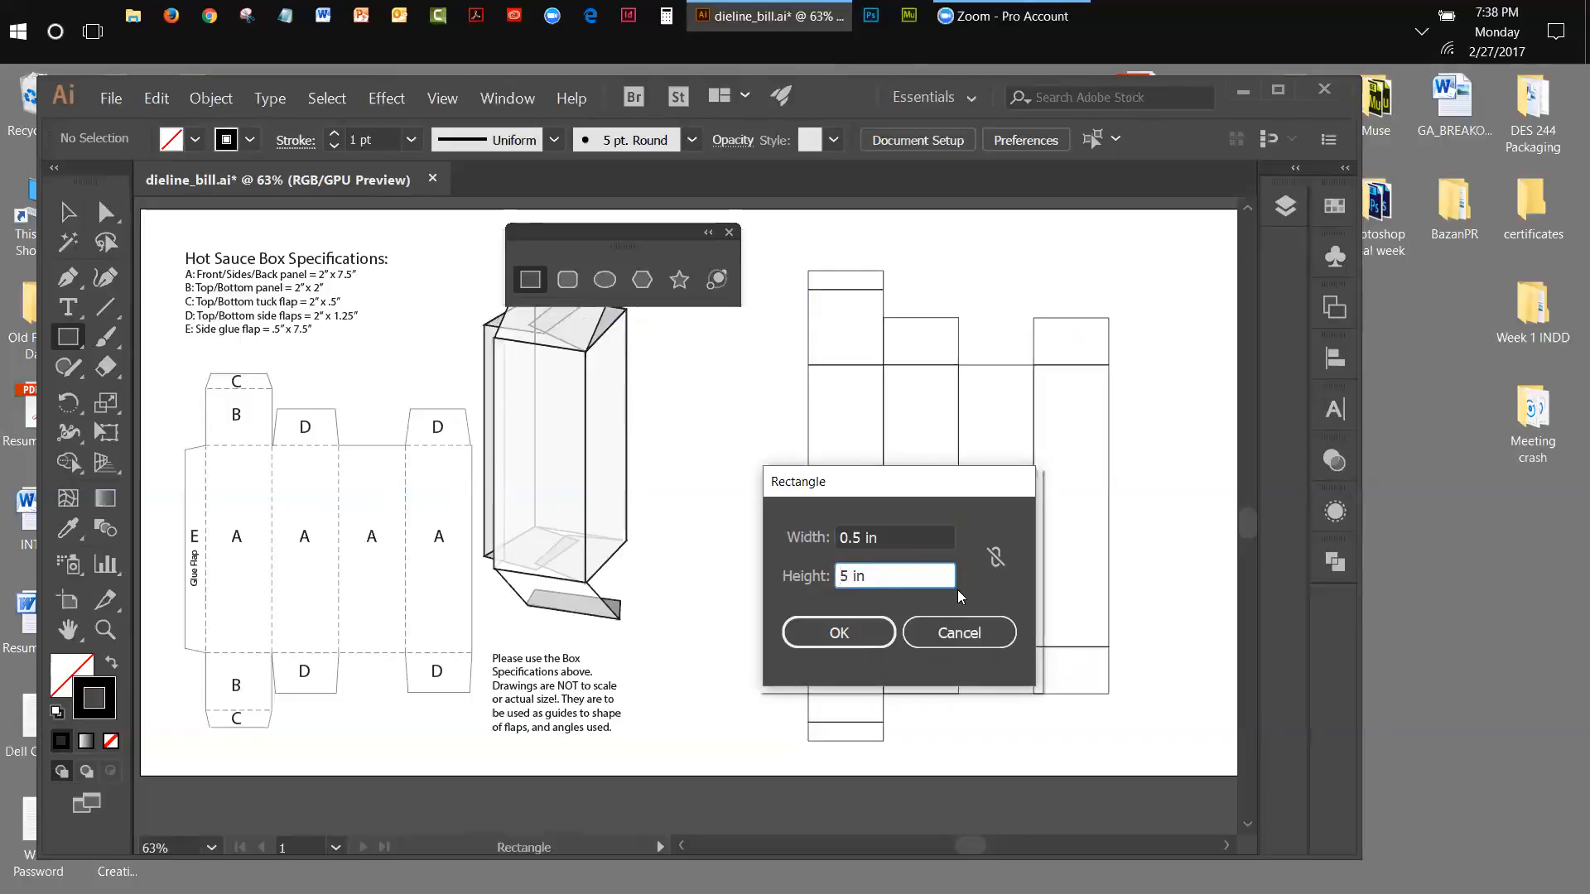
{"action": "type", "text": "7."}
{"action": "left_click", "coordinate": [885, 633]}
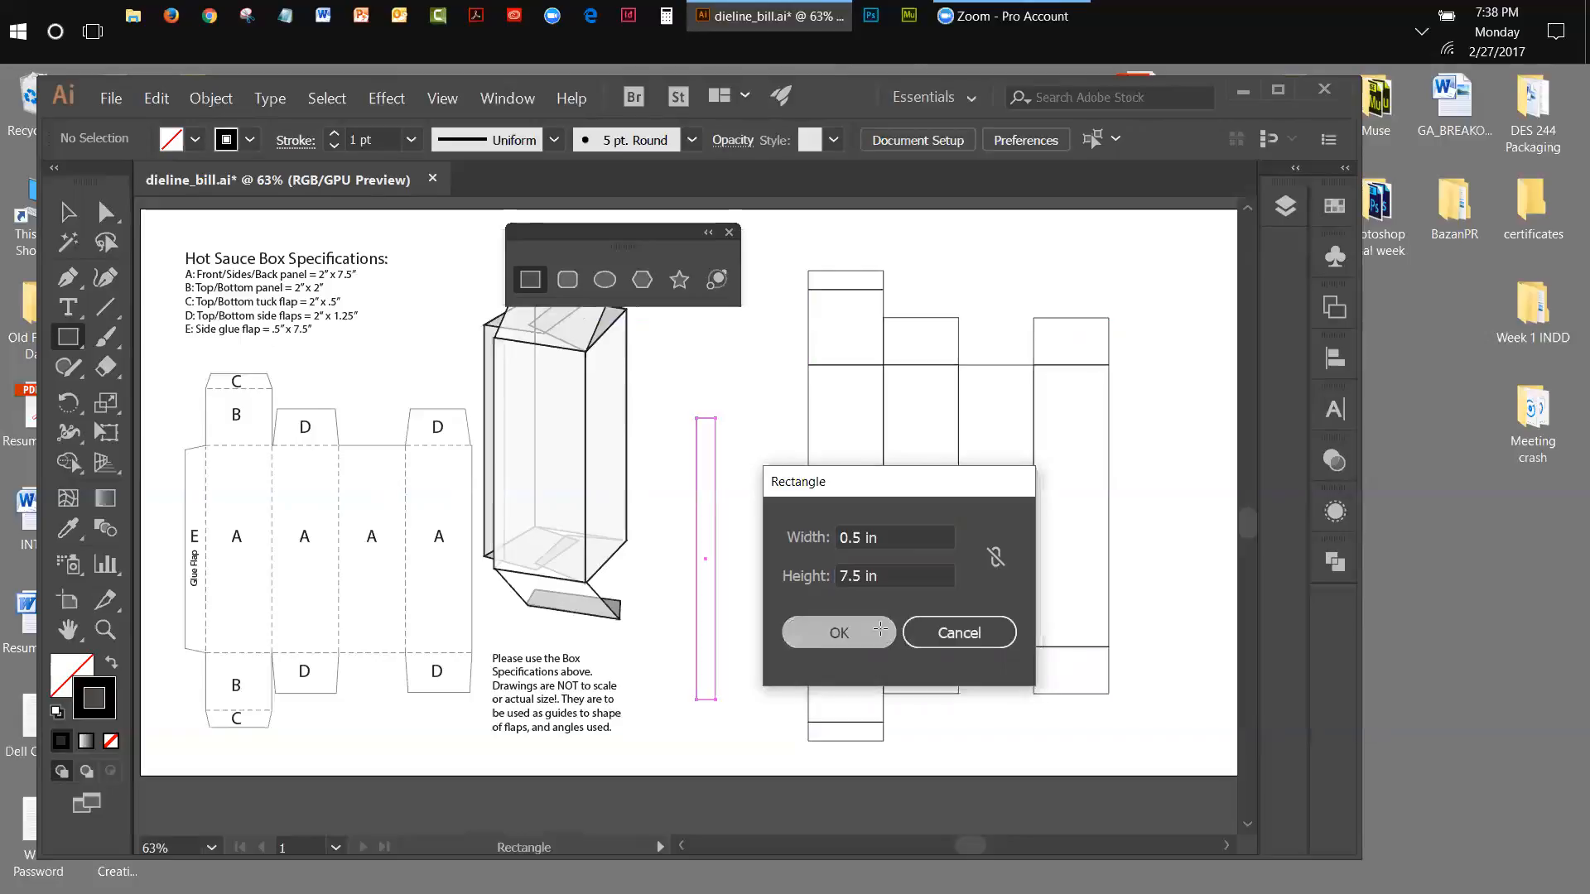
{"action": "left_click", "coordinate": [68, 213]}
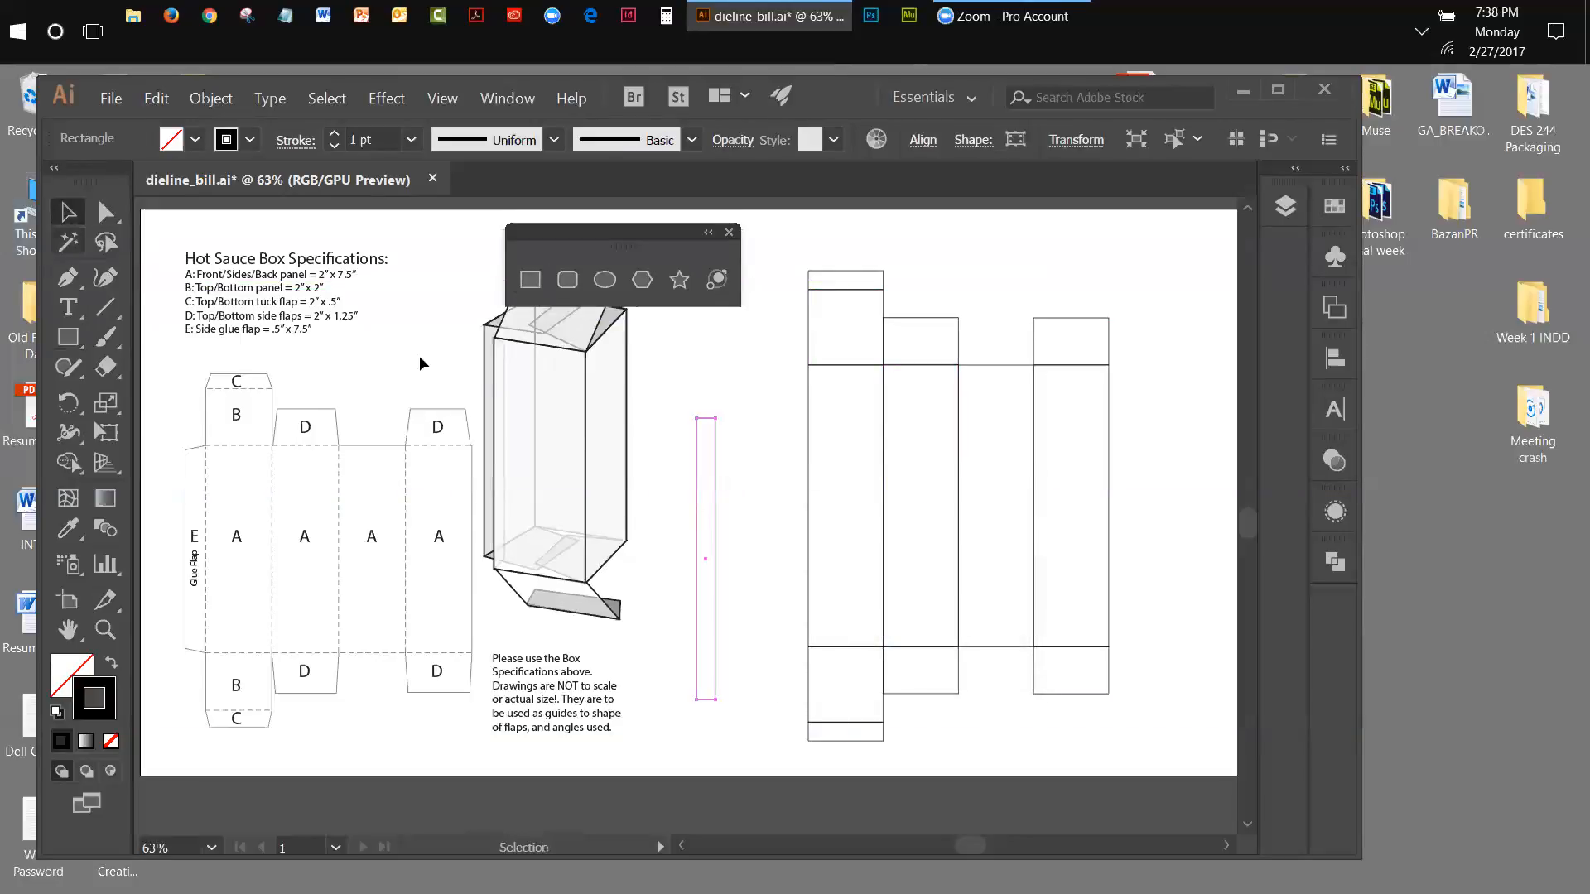
{"action": "left_click_drag", "start_coordinate": [696, 492], "coordinate": [790, 441]}
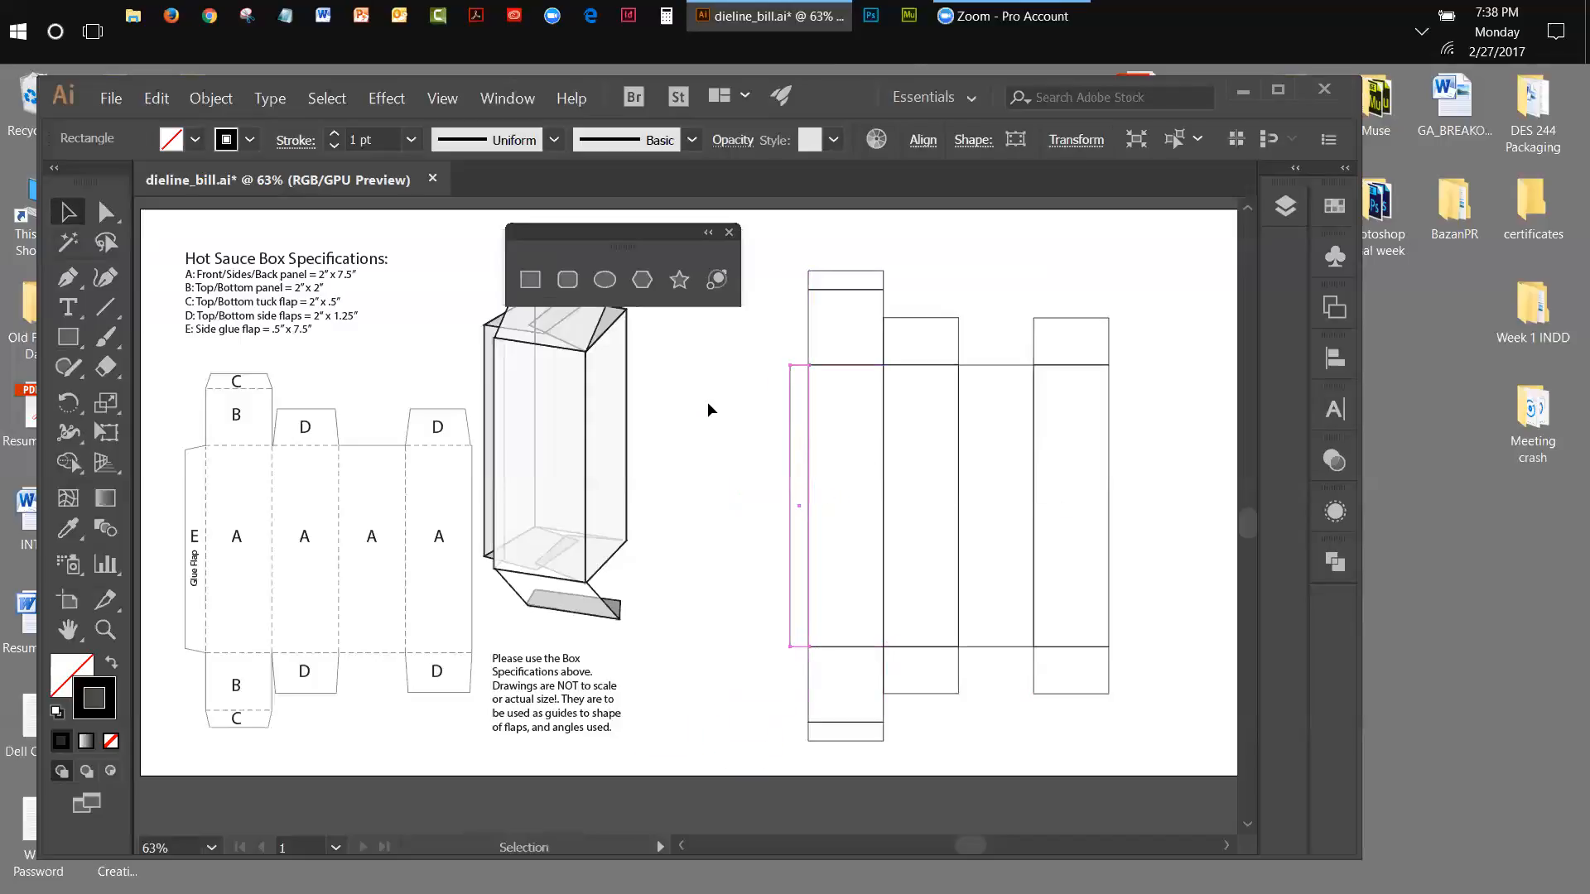
{"action": "left_click", "coordinate": [706, 399]}
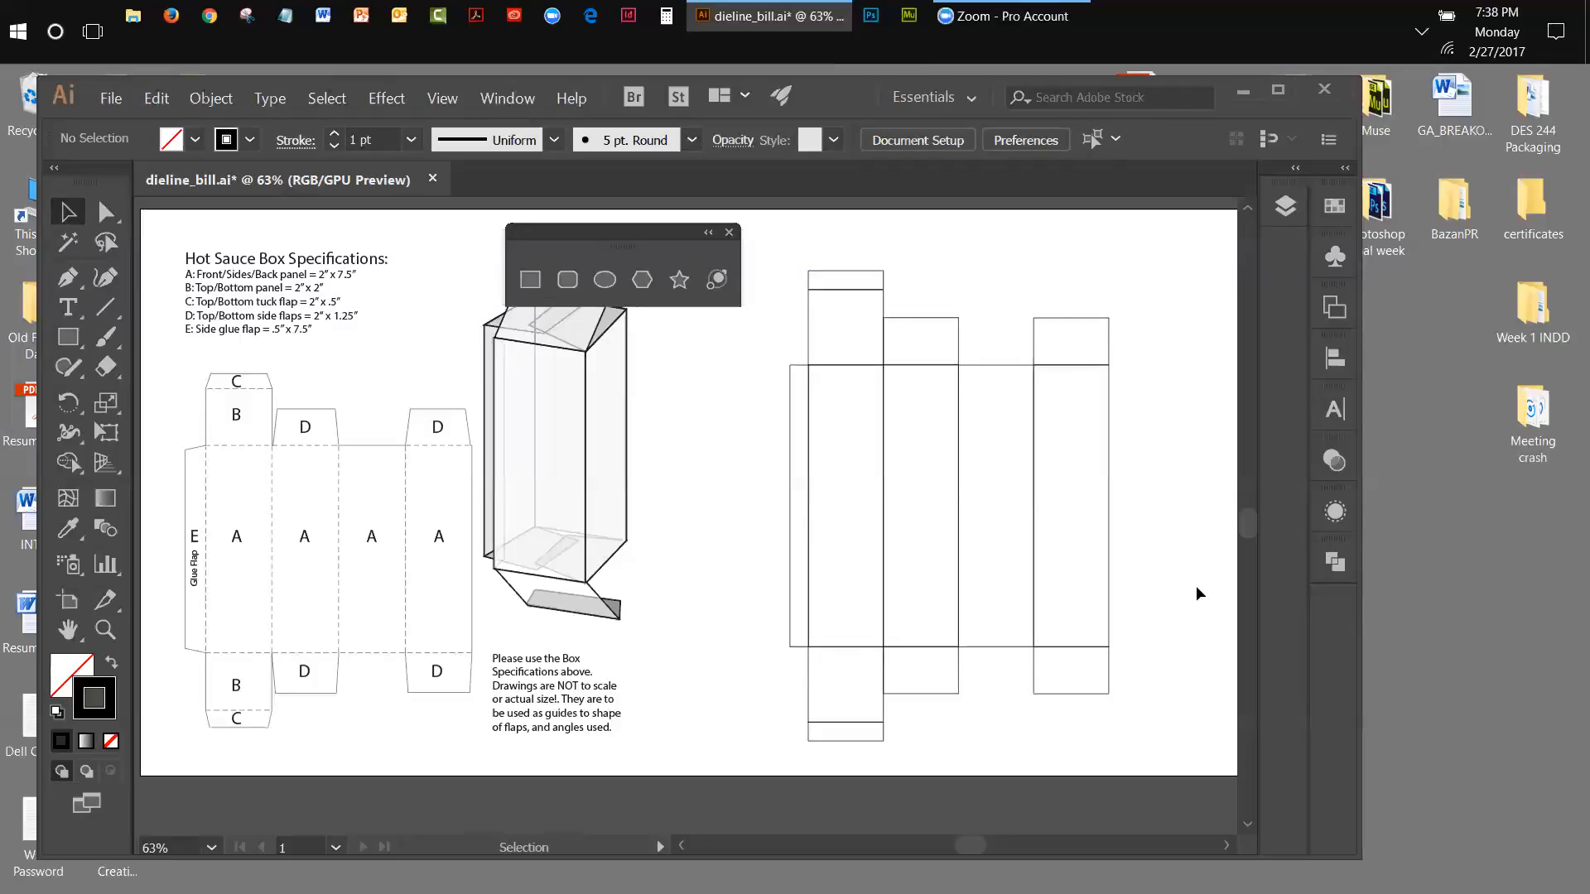
Add a new layer above original2 and copy all the selected dieline panels and flaps.
{"action": "left_click_drag", "start_coordinate": [763, 266], "coordinate": [1201, 734]}
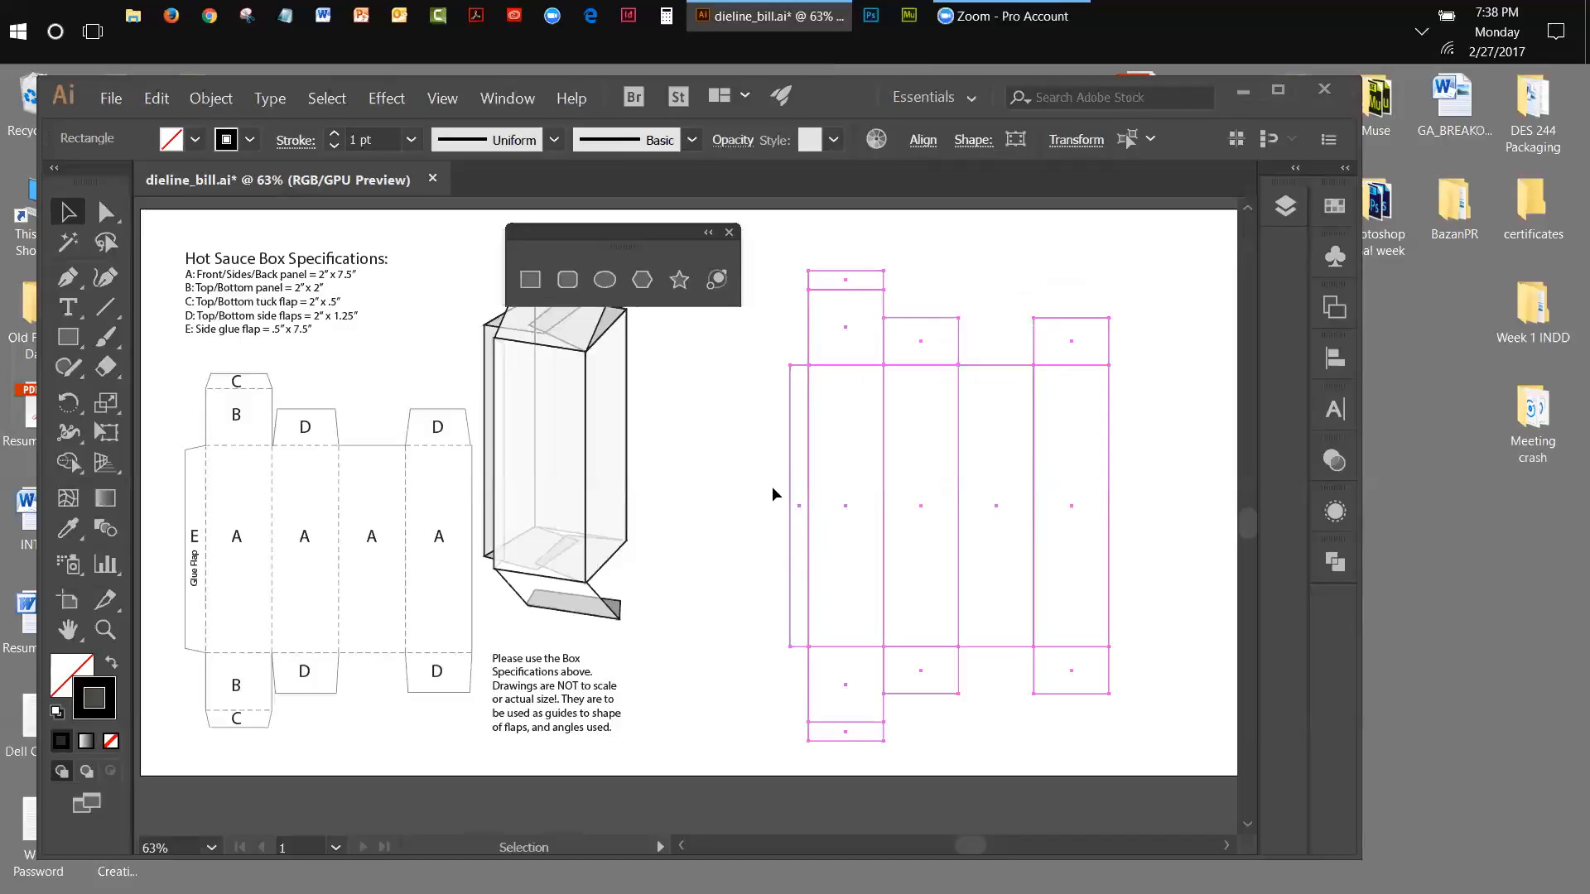
{"action": "left_click", "coordinate": [1285, 207]}
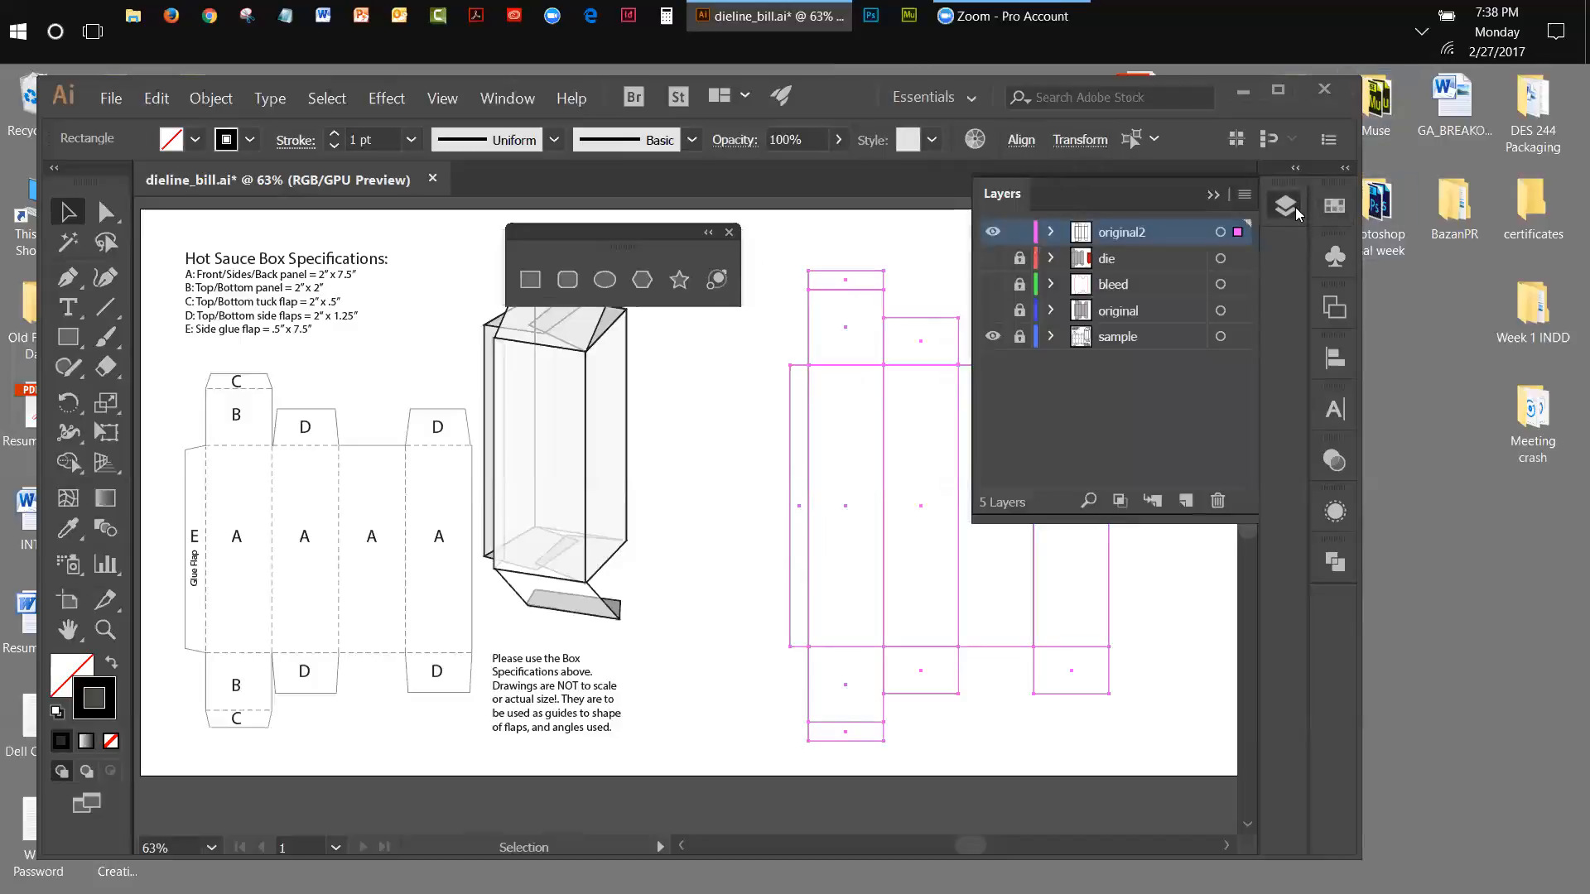
{"action": "left_click", "coordinate": [1186, 500]}
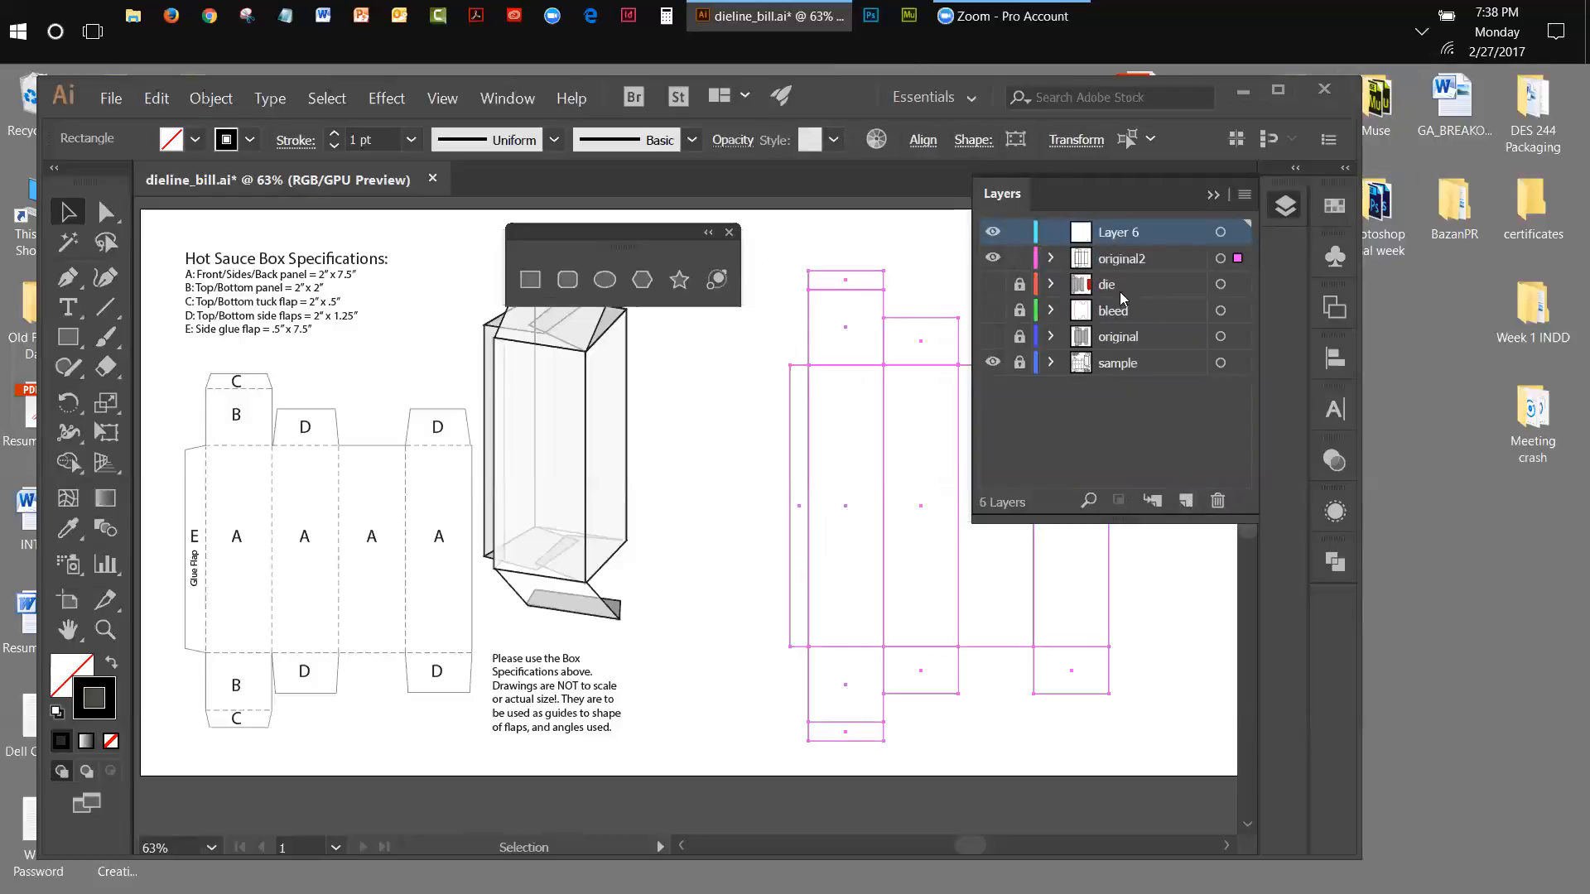
{"action": "left_click", "coordinate": [145, 99]}
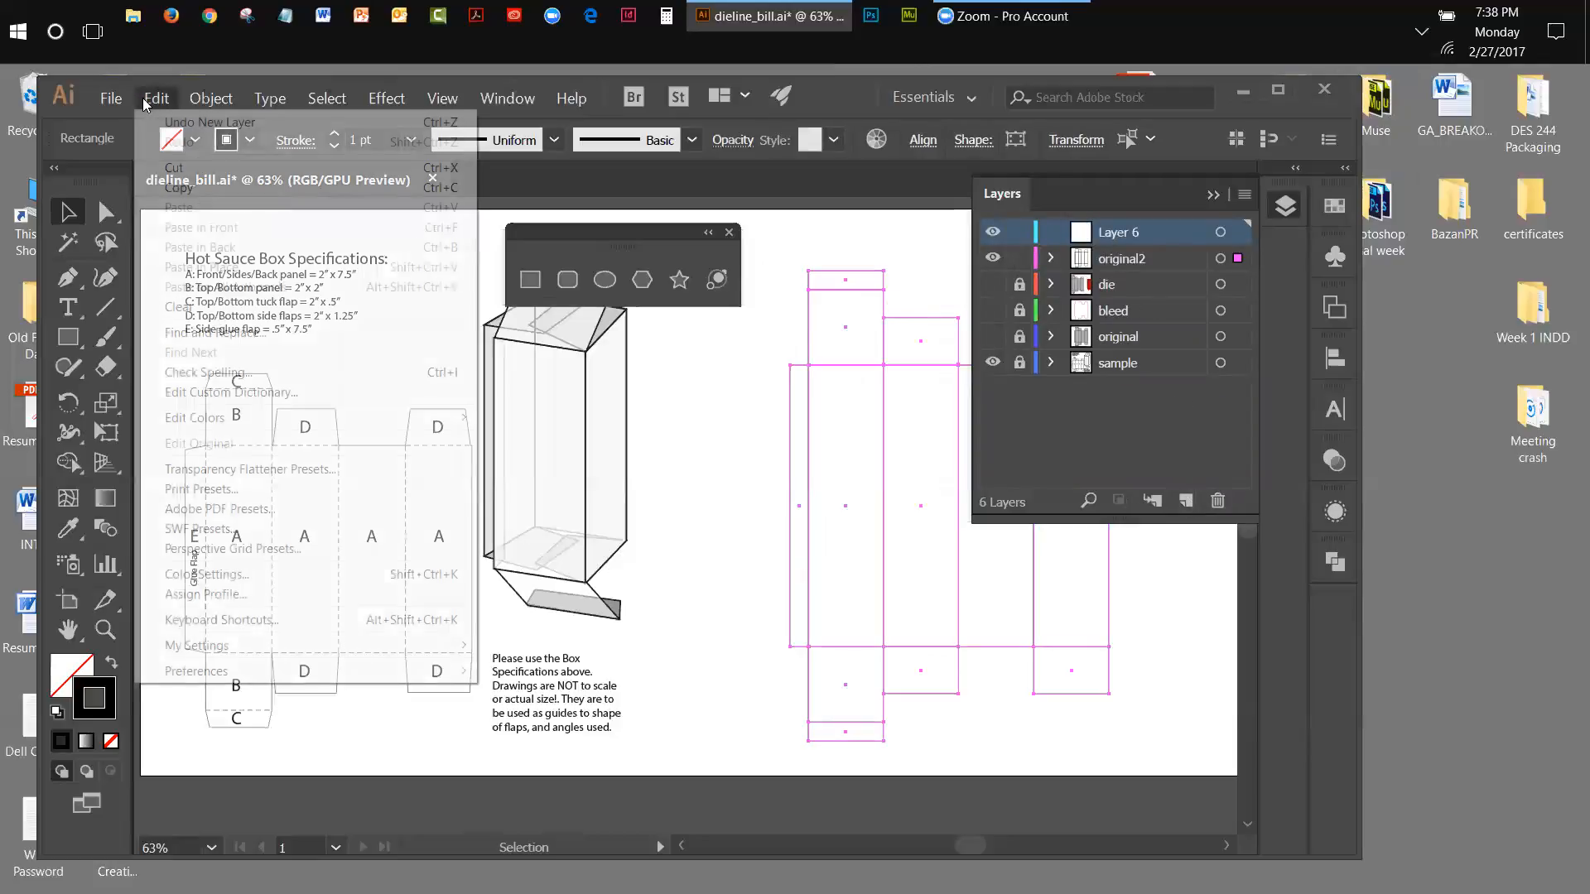
{"action": "left_click", "coordinate": [179, 187]}
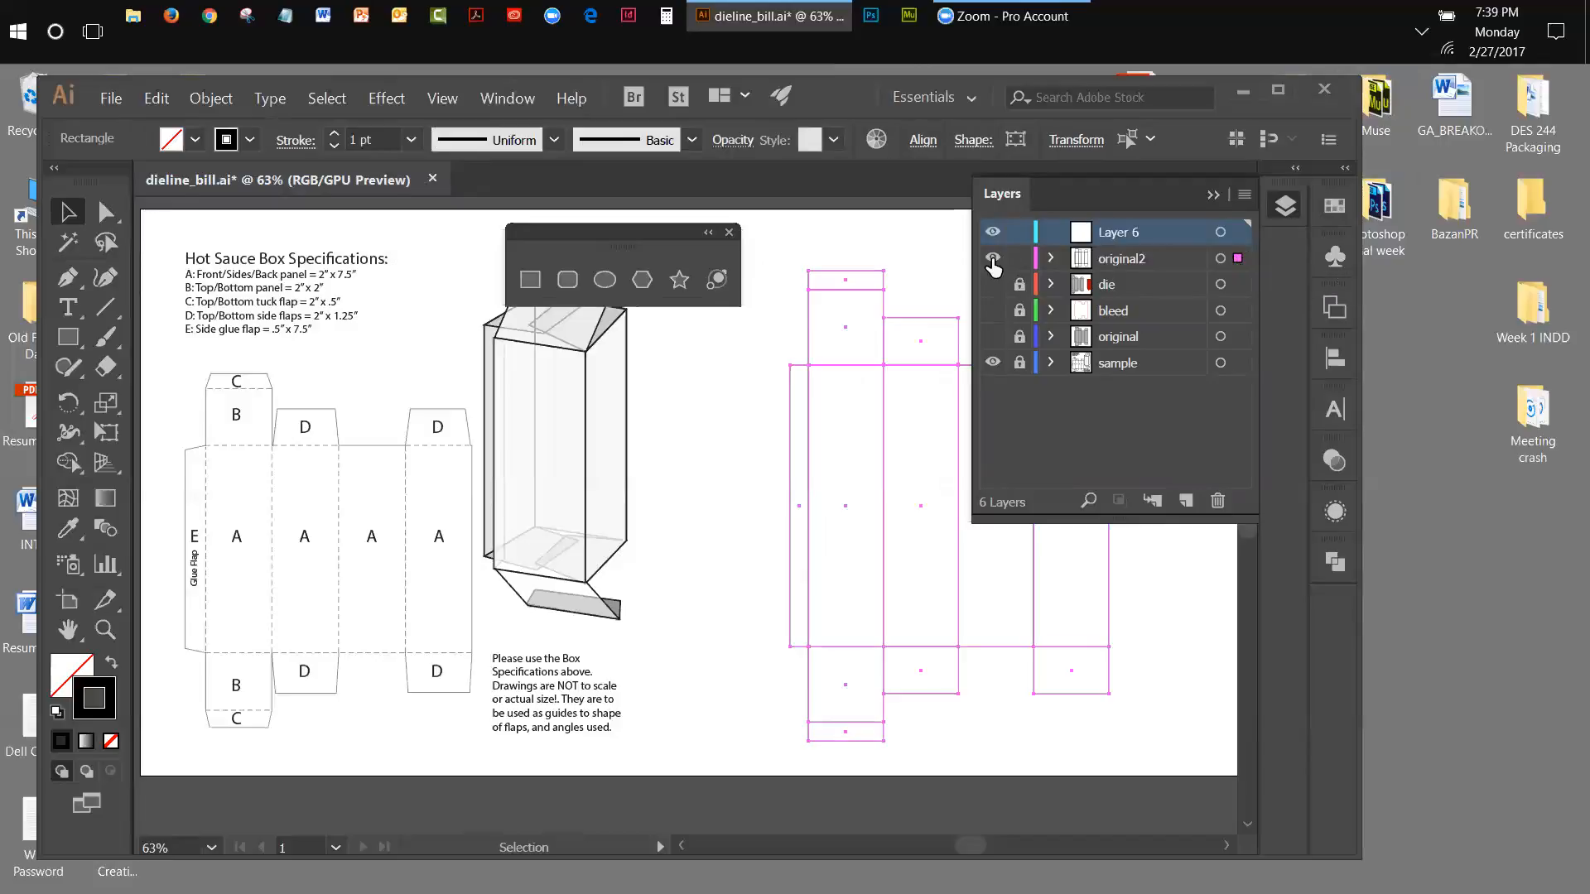
Lock the original2 layer and paste the copied dieline shapes in place on the new layer.
{"action": "left_click", "coordinate": [1023, 260]}
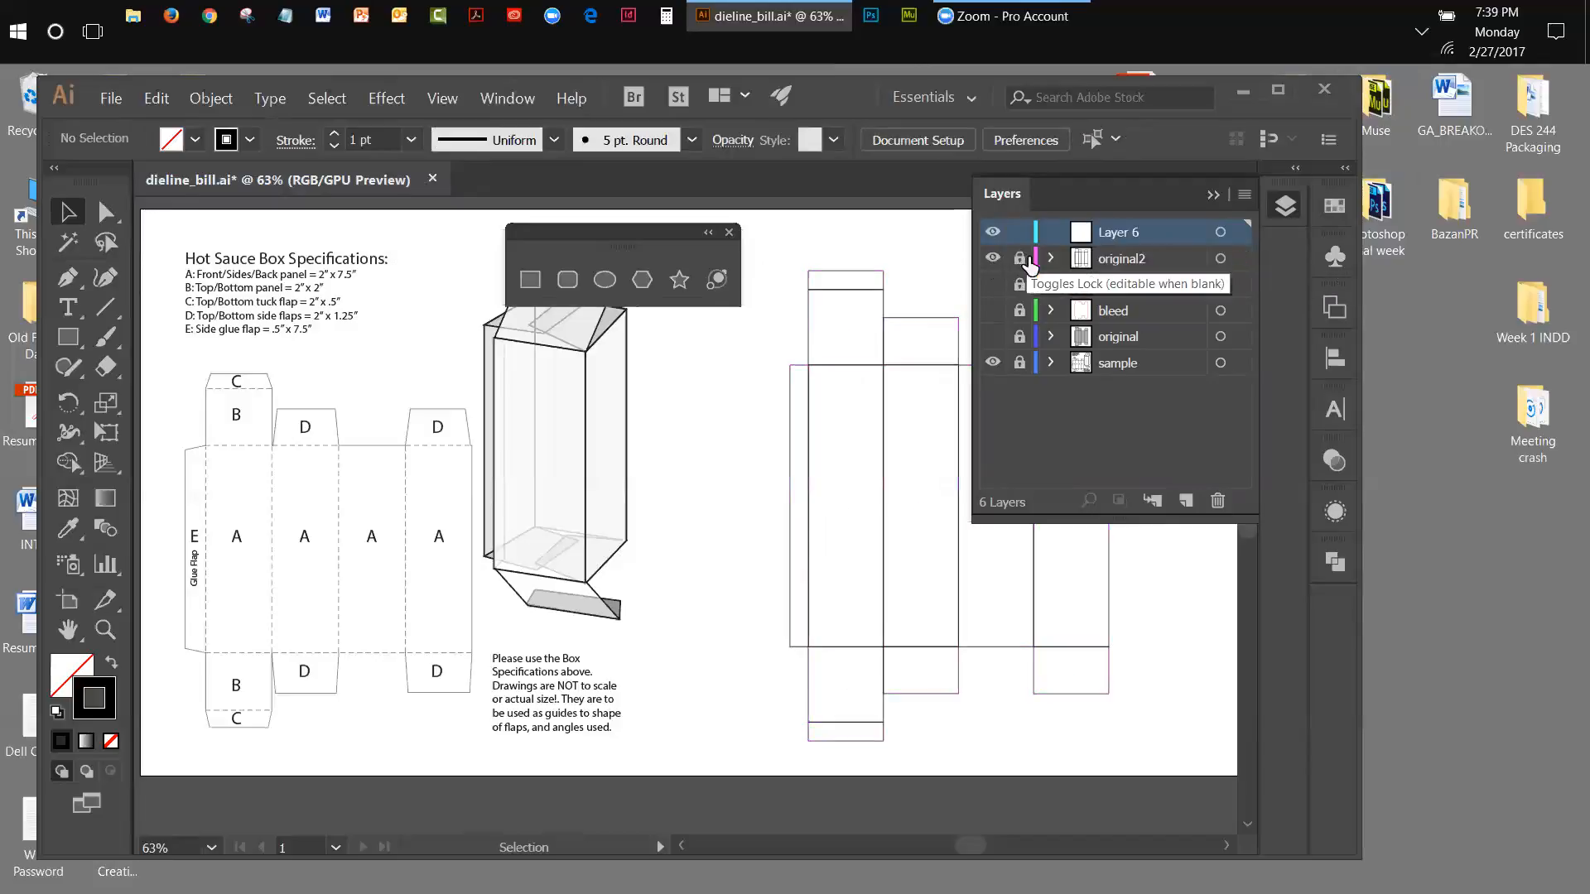
{"action": "left_click", "coordinate": [152, 100]}
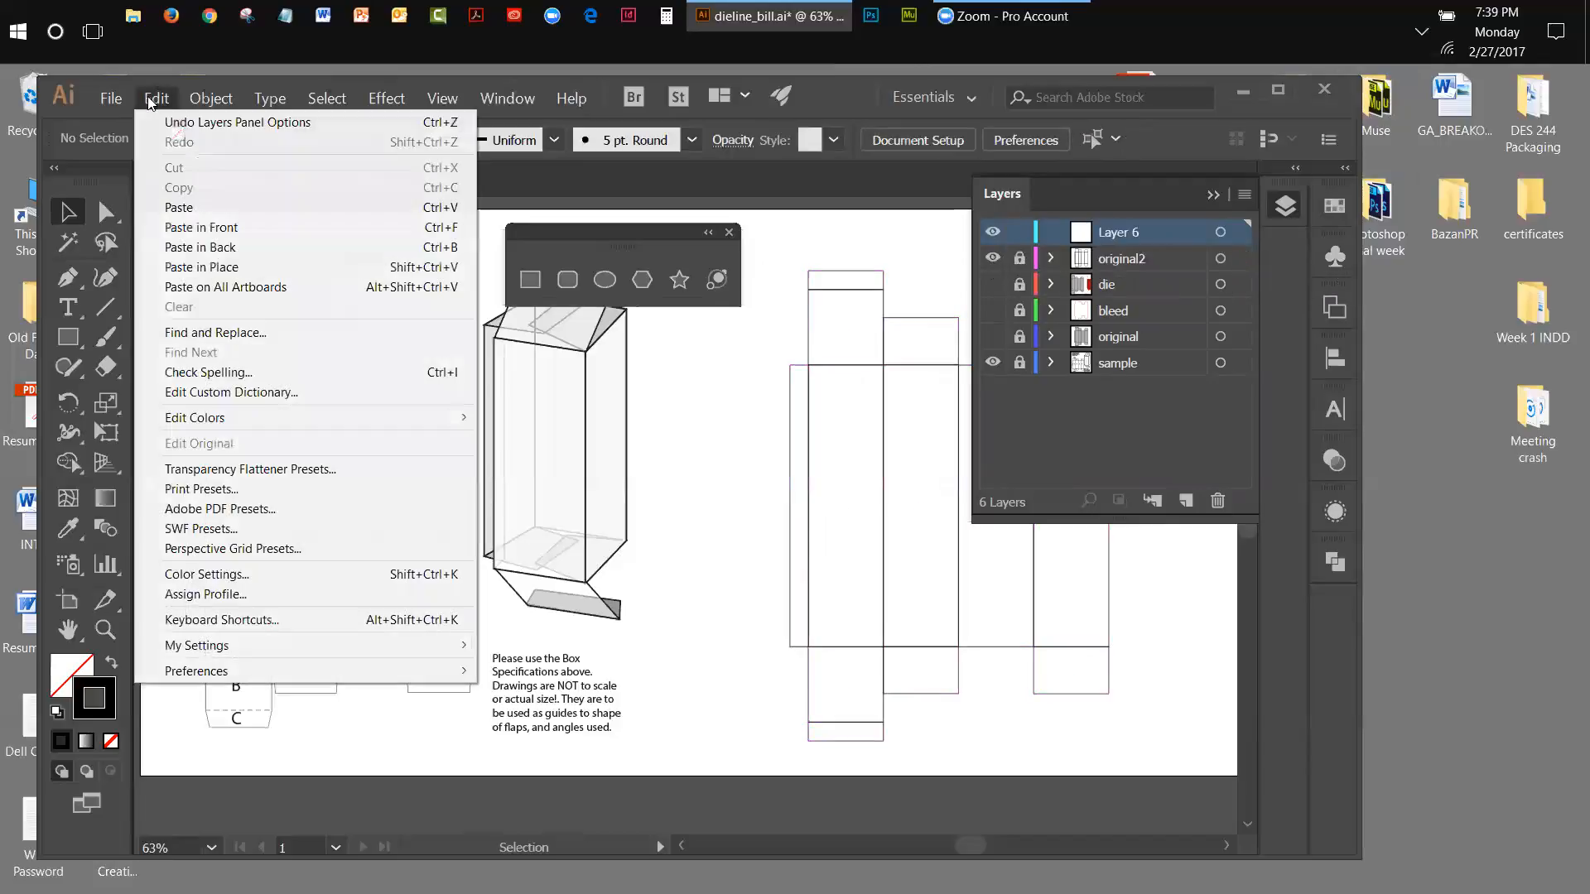
{"action": "left_click", "coordinate": [215, 267]}
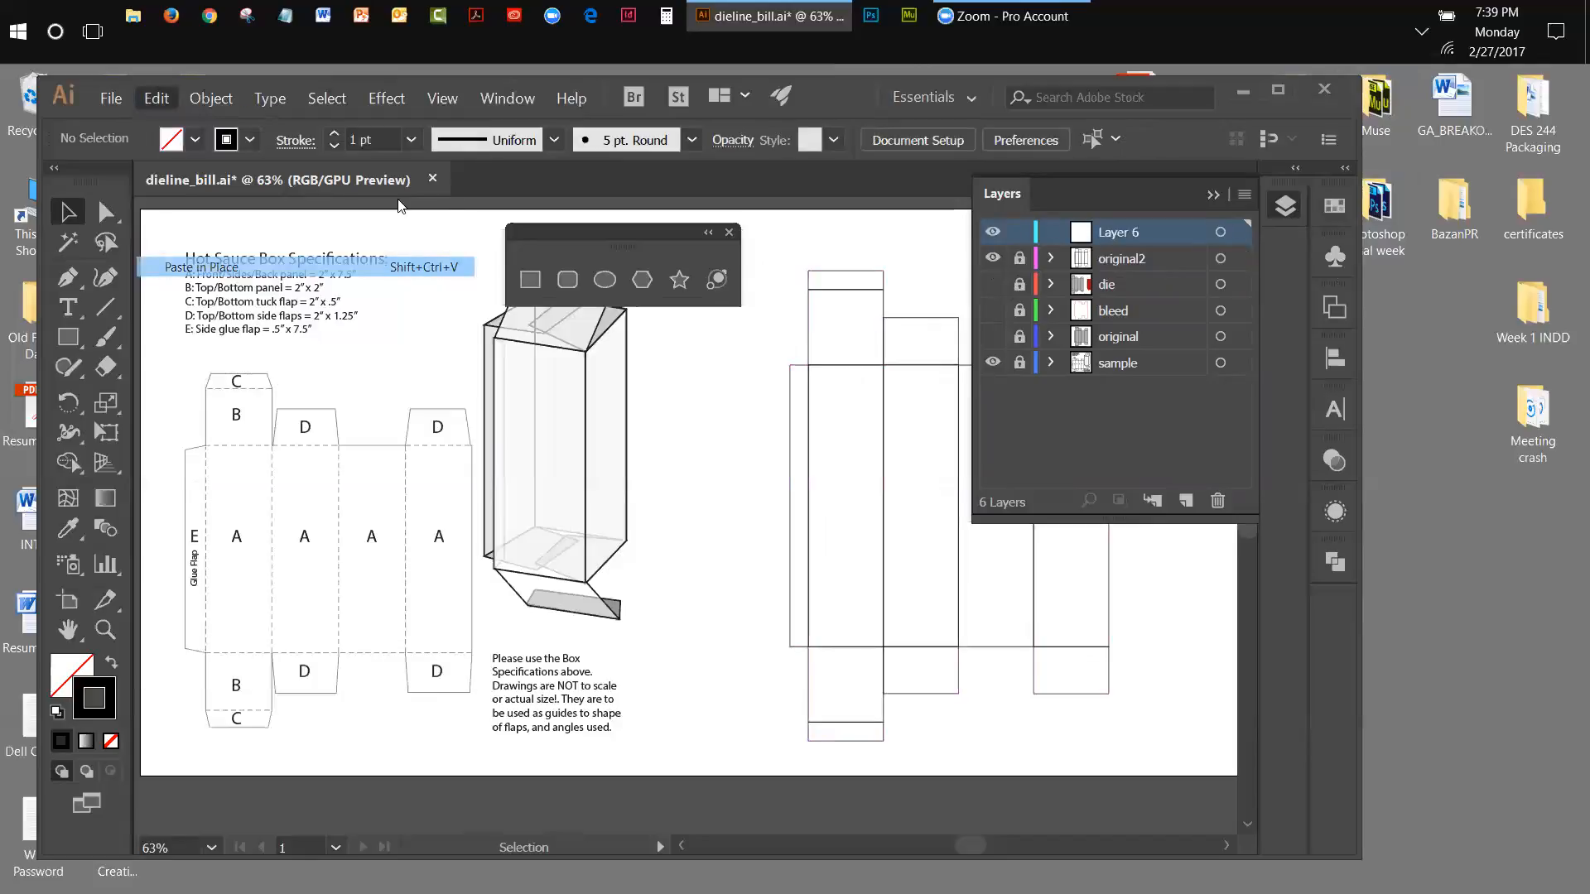
Hide the original2 layer and rename the layer above it, holding the pasted dieline, as trim.
{"action": "left_click", "coordinate": [992, 258]}
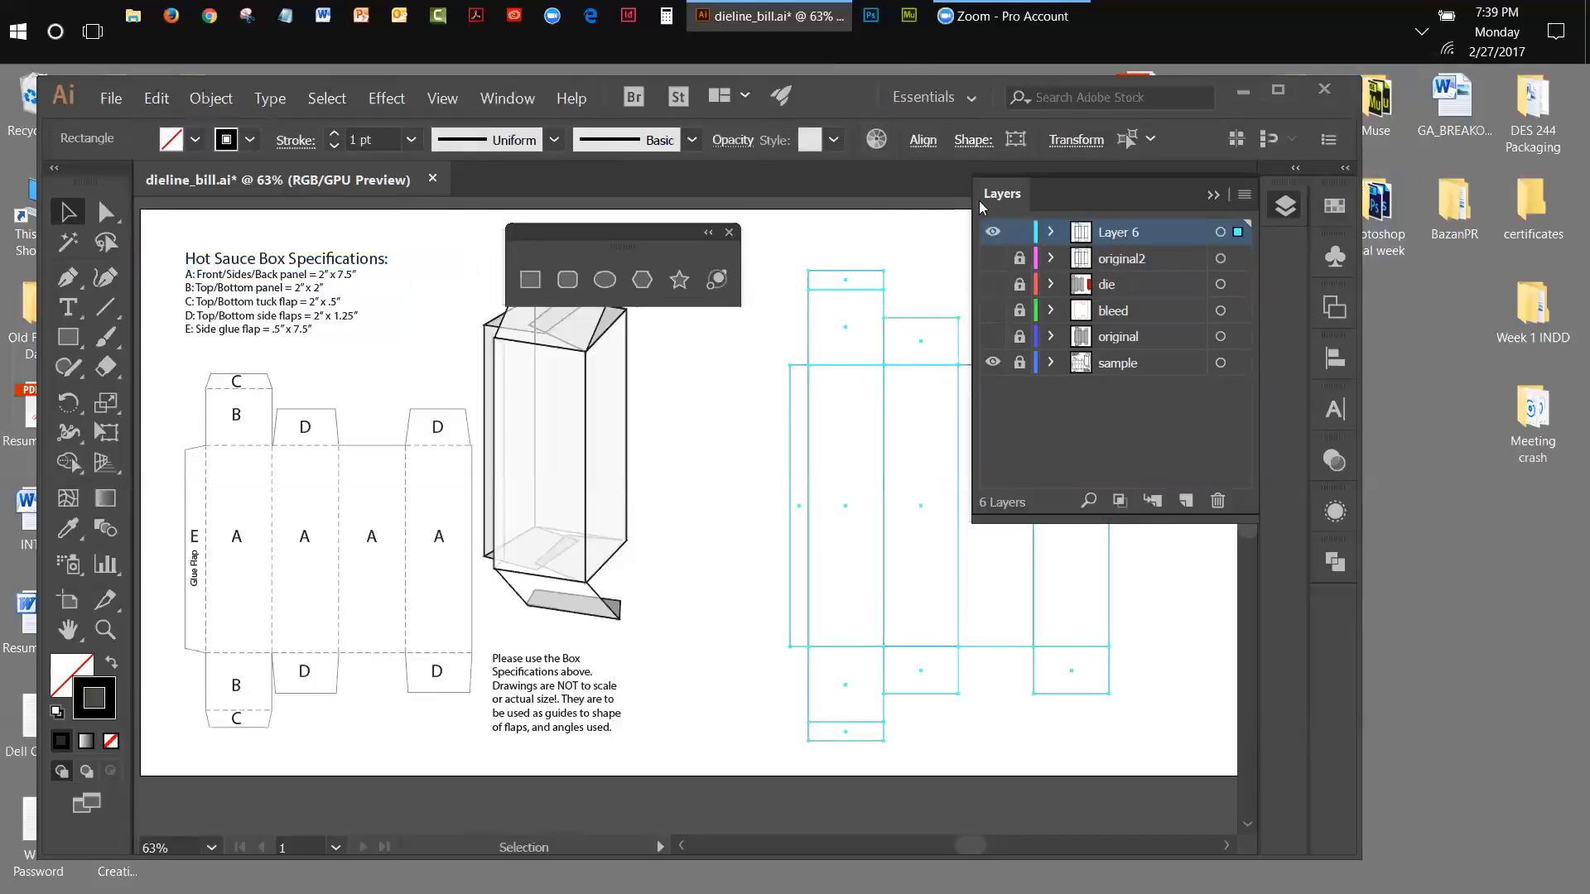
{"action": "left_click", "coordinate": [935, 229]}
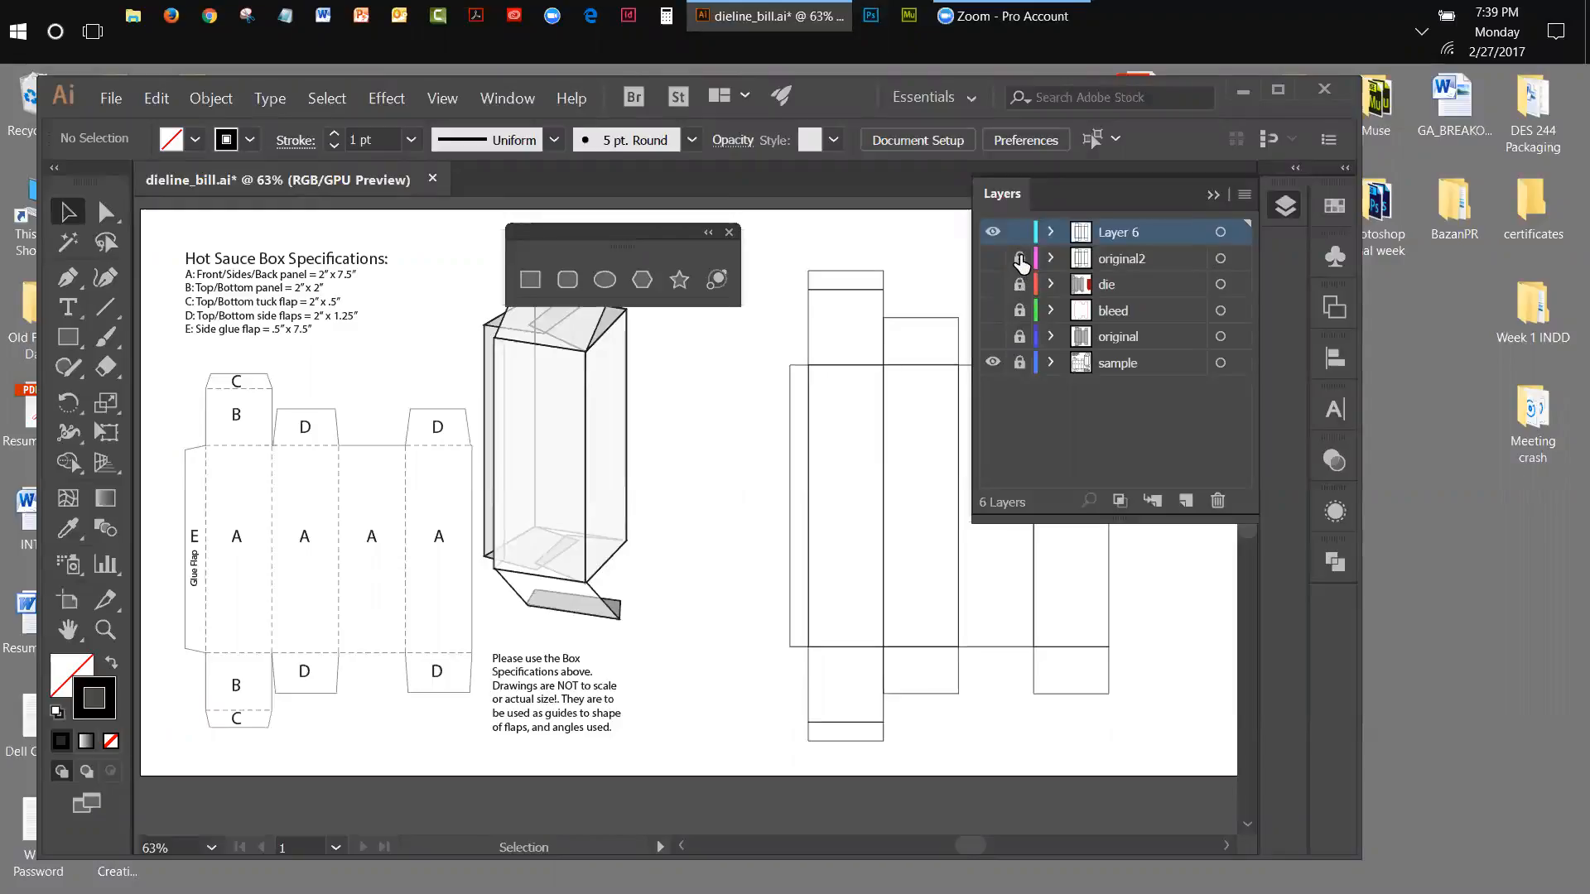
{"action": "double_click", "coordinate": [1112, 233]}
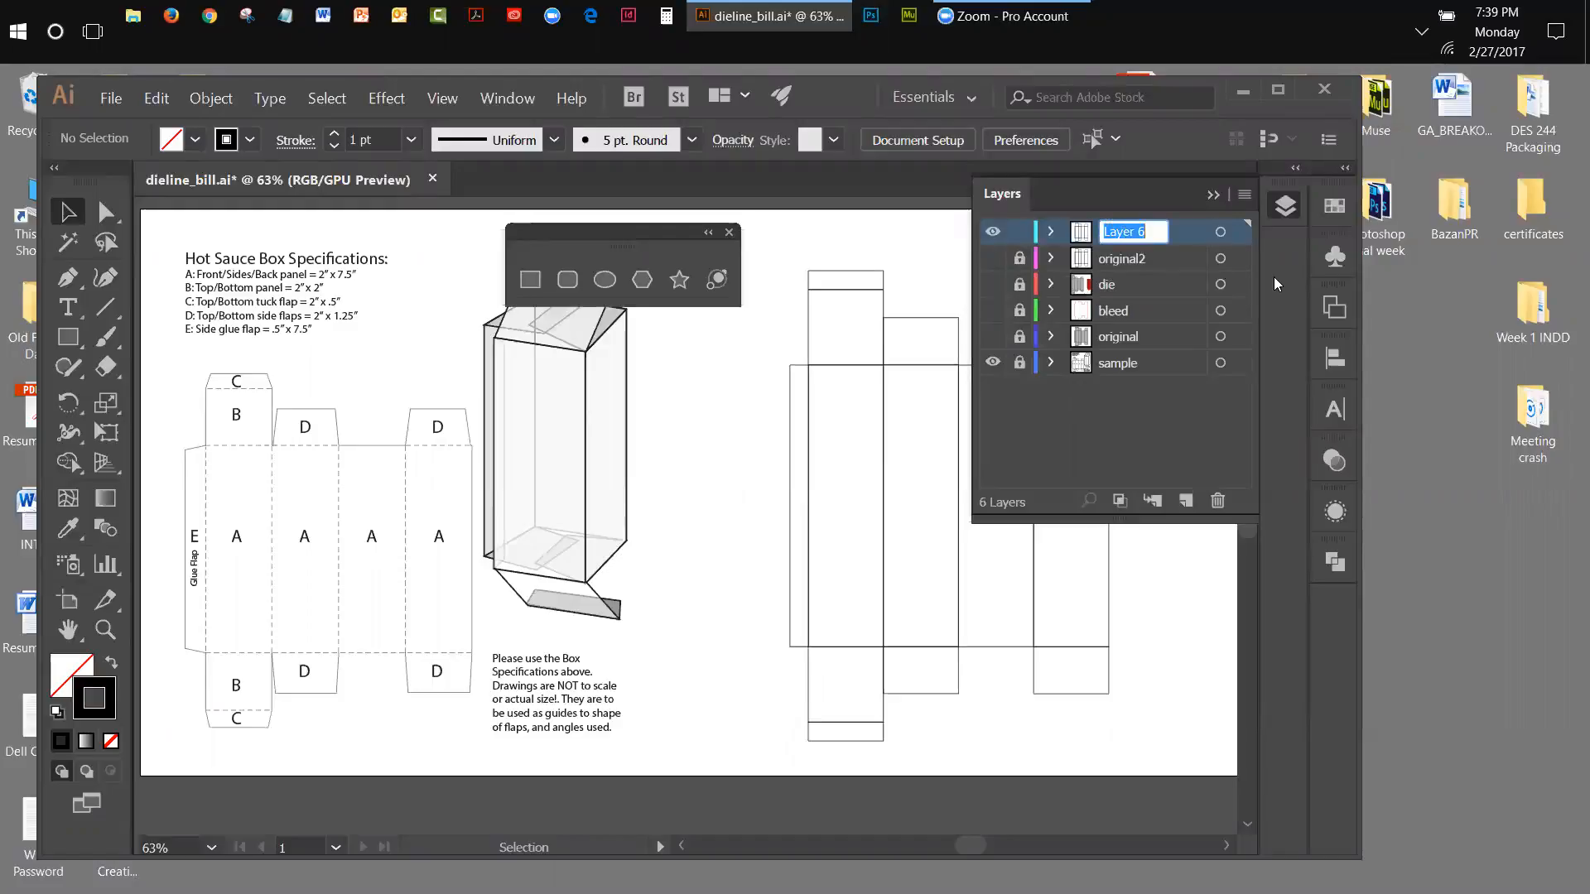
{"action": "type", "text": "trim"}
Add another layer above trim, with trim locked, and paste the copied dieline shapes in place on it.
{"action": "left_click", "coordinate": [1185, 501]}
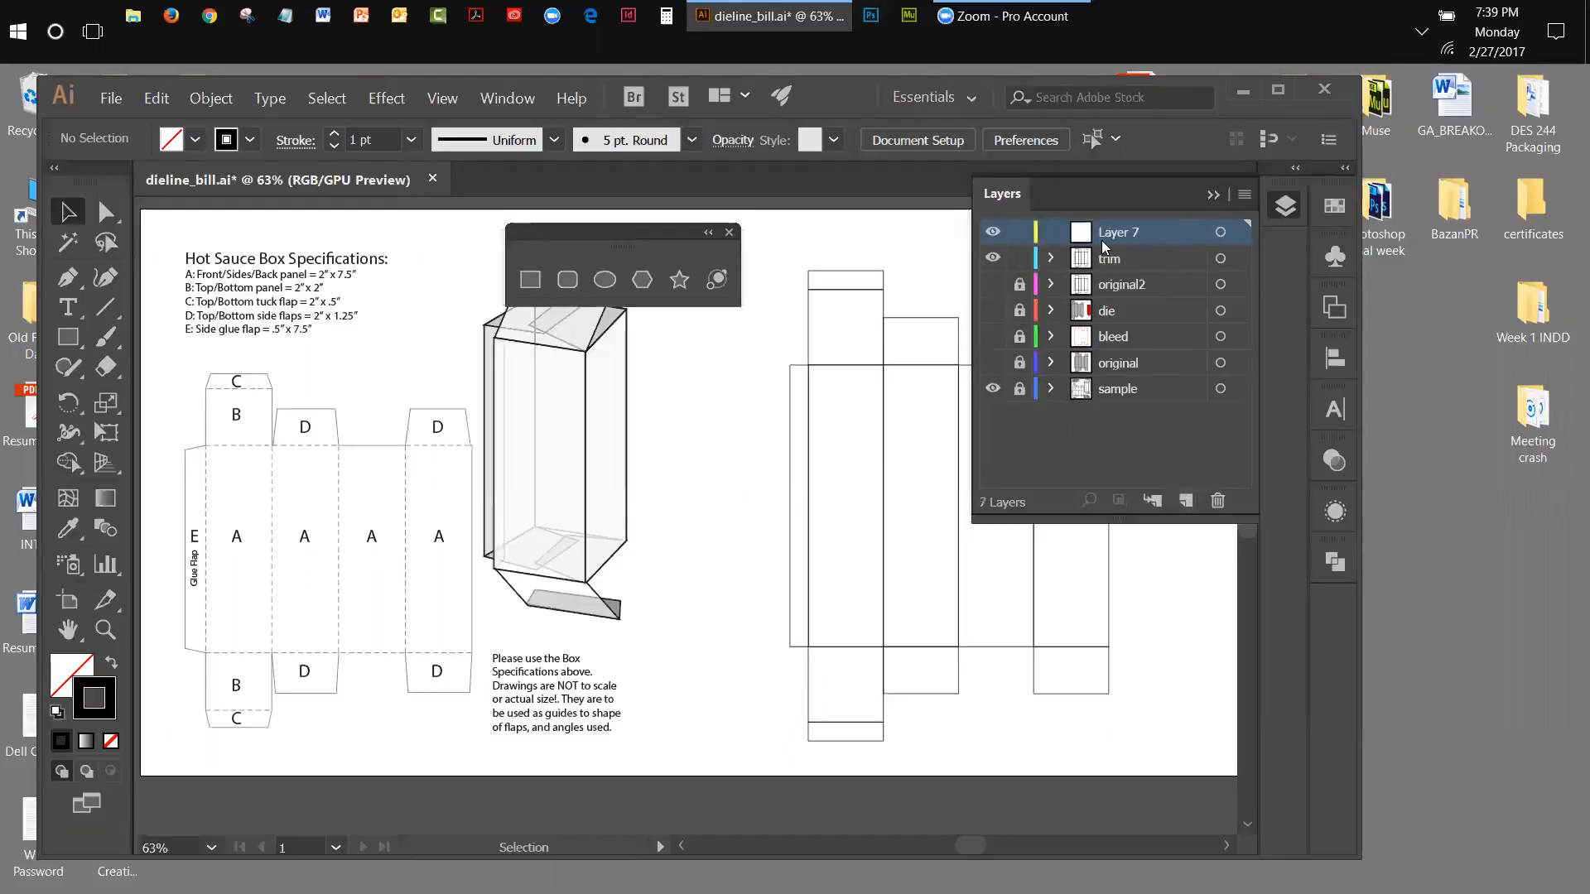
{"action": "left_click", "coordinate": [1024, 260]}
{"action": "left_click", "coordinate": [162, 99]}
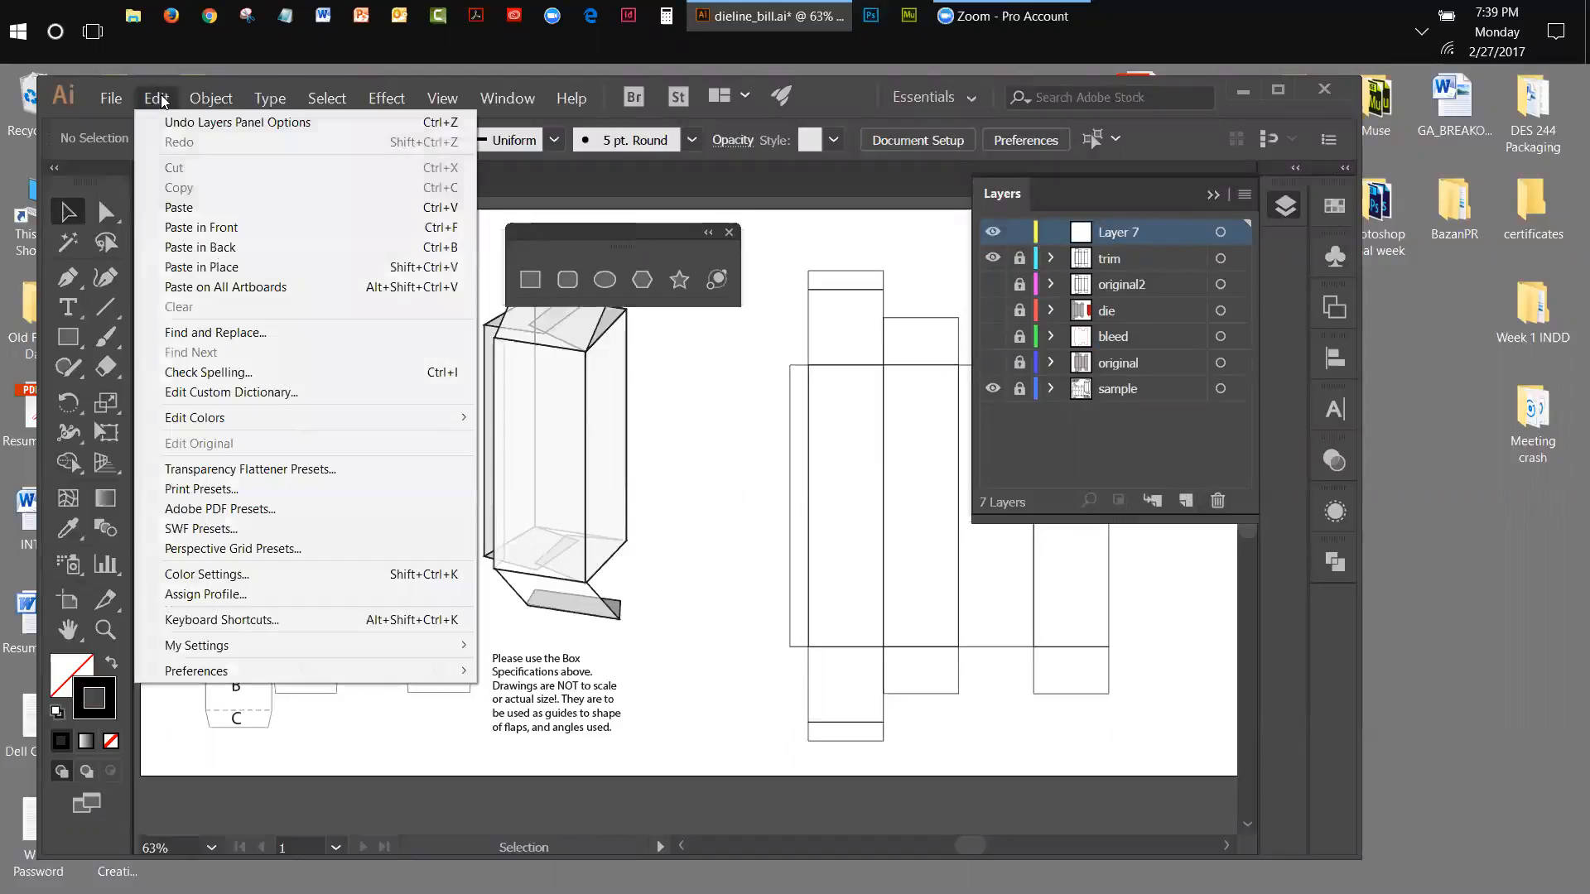
{"action": "left_click", "coordinate": [217, 267]}
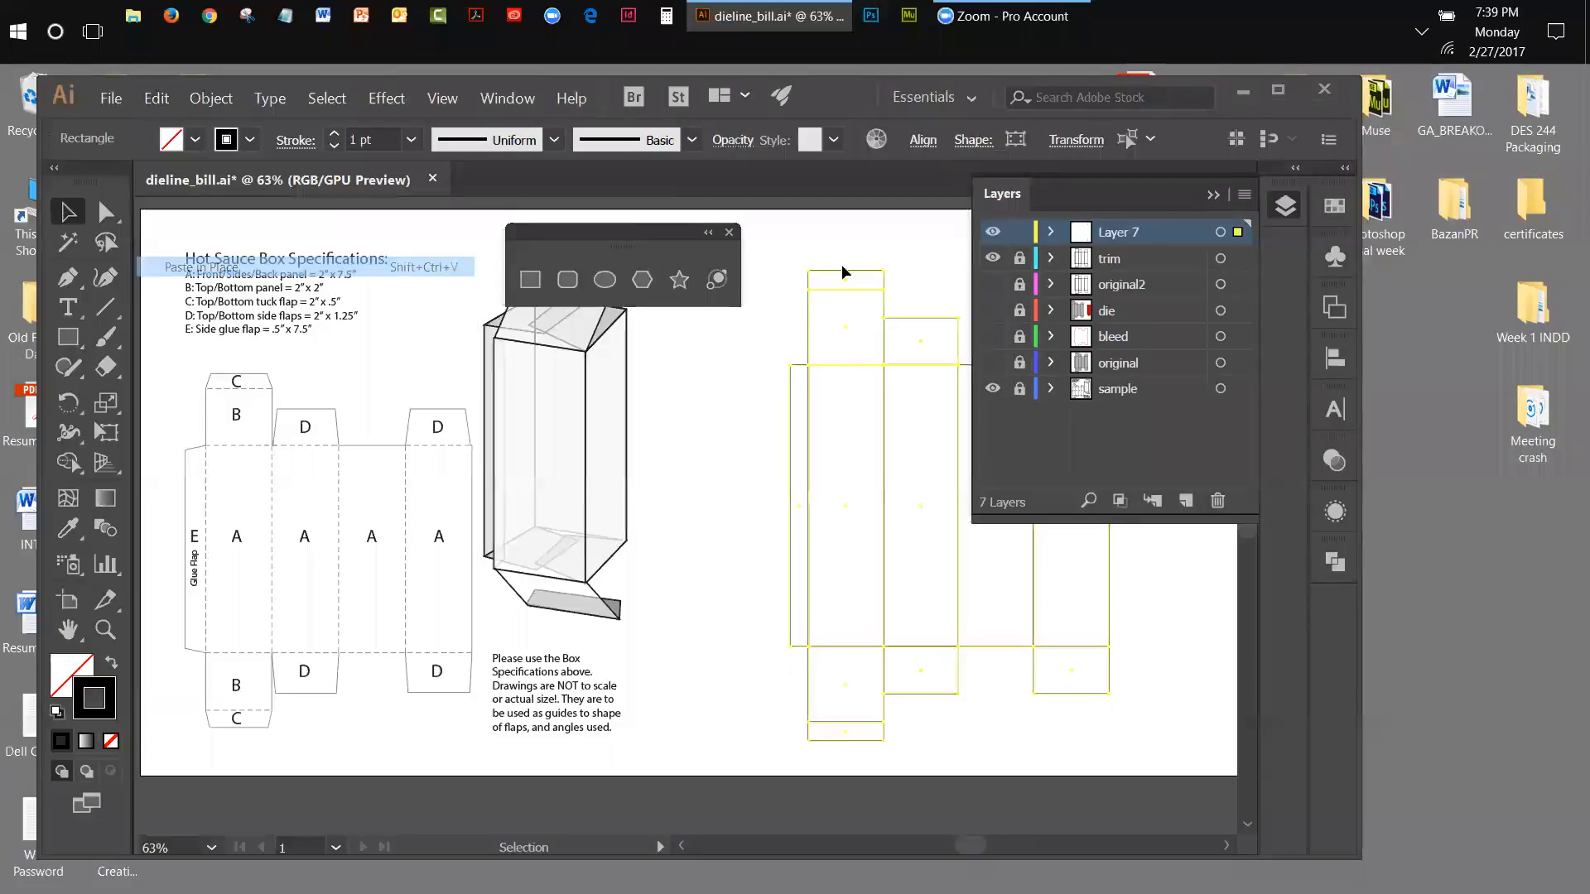
Rename the new topmost layer as bleed and hide the trim layer.
{"action": "double_click", "coordinate": [1127, 233]}
{"action": "type", "text": "b"}
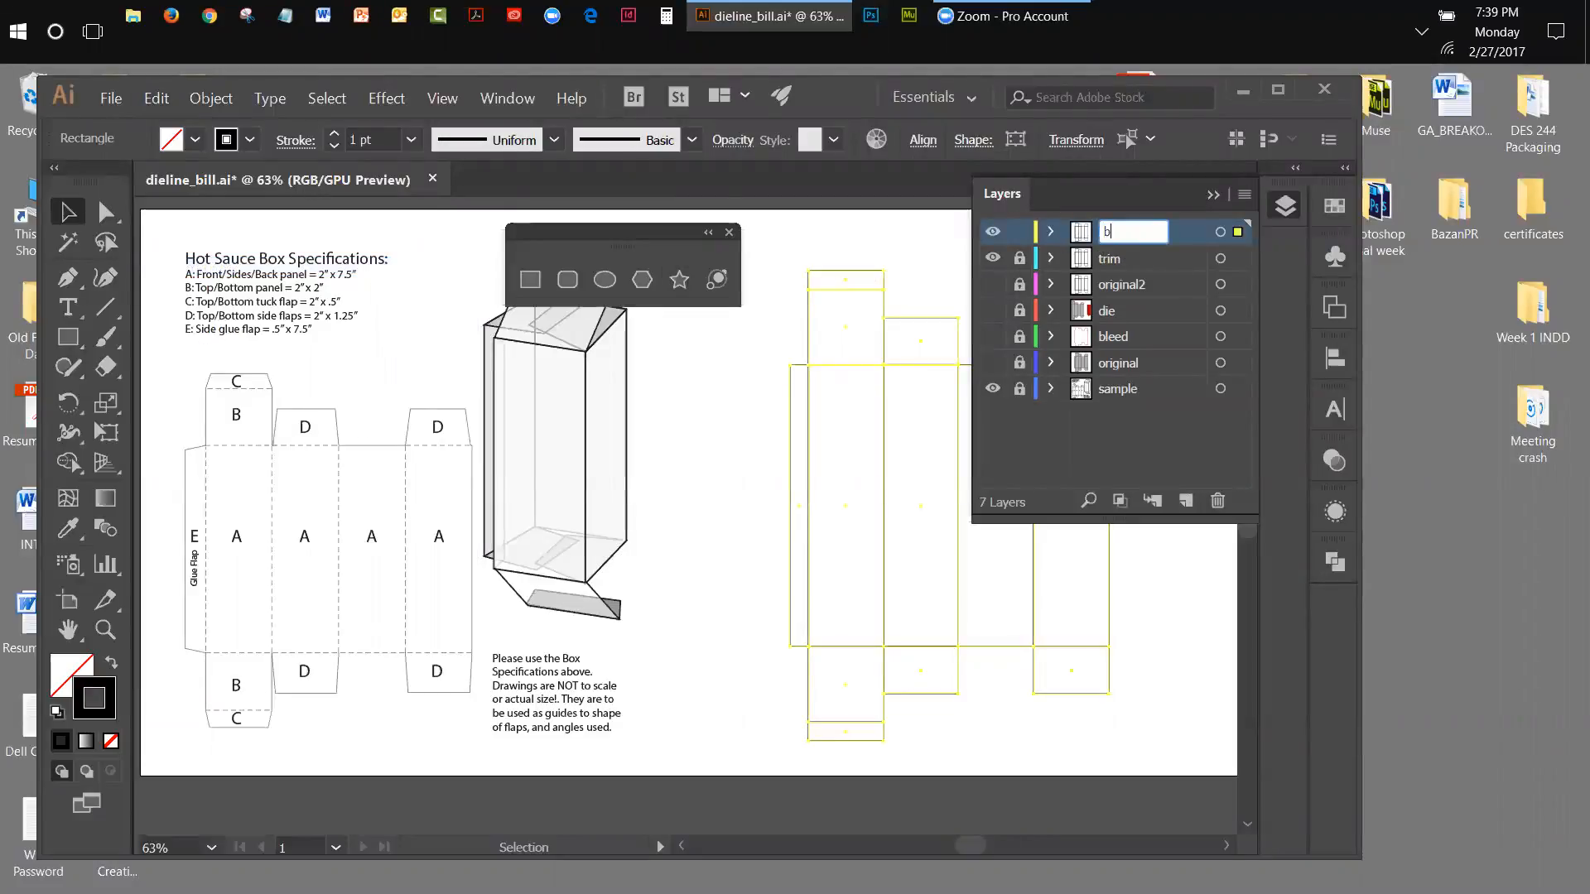
{"action": "type", "text": "leed"}
{"action": "left_click", "coordinate": [1051, 432]}
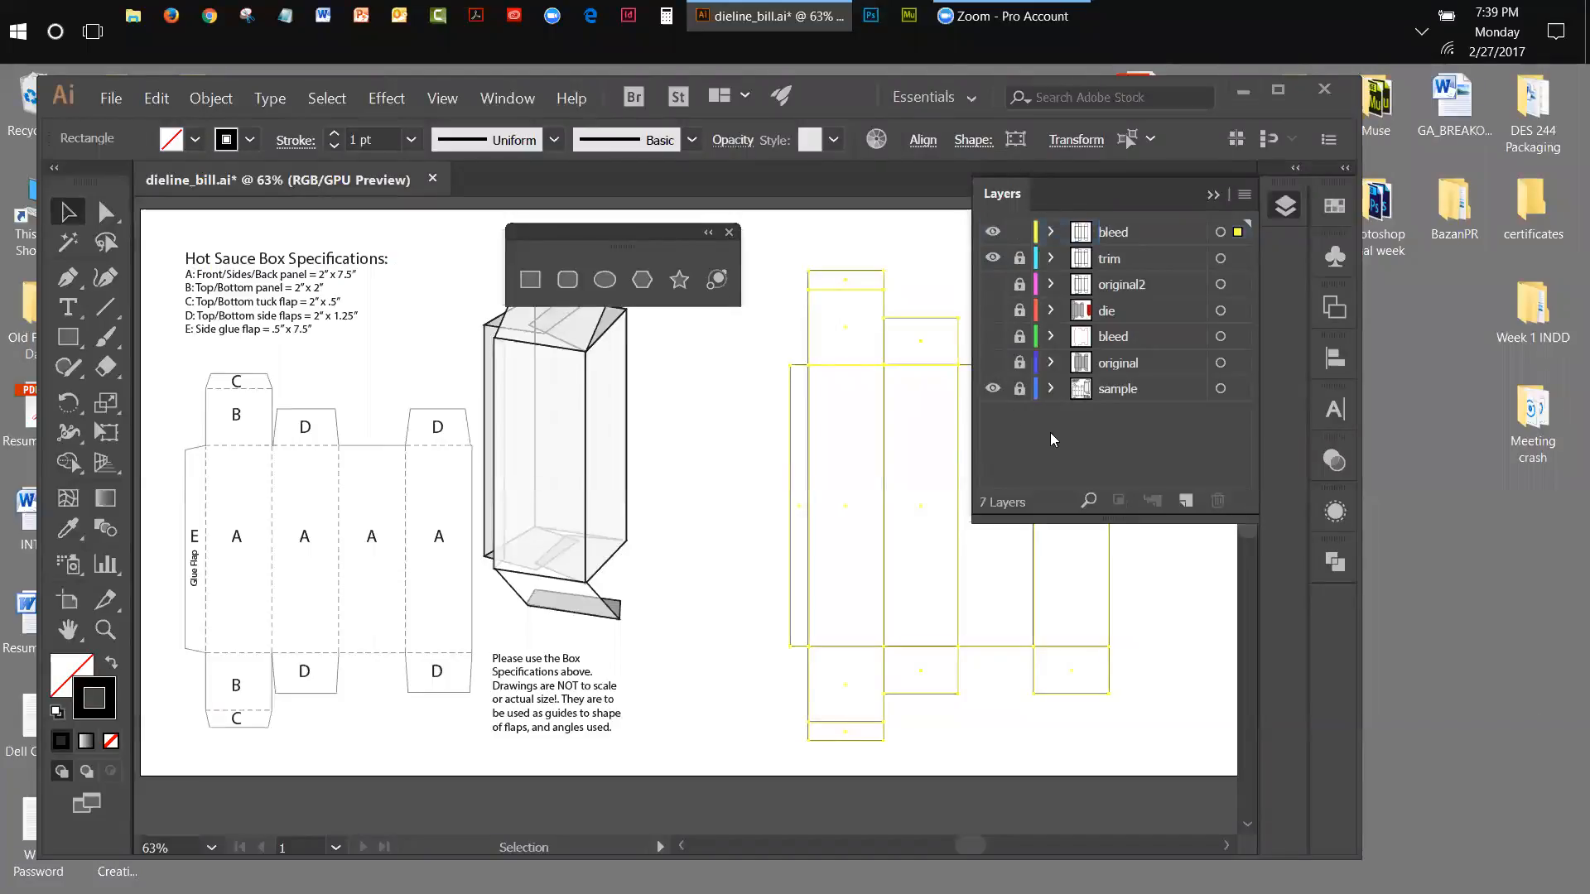
{"action": "left_click", "coordinate": [993, 258]}
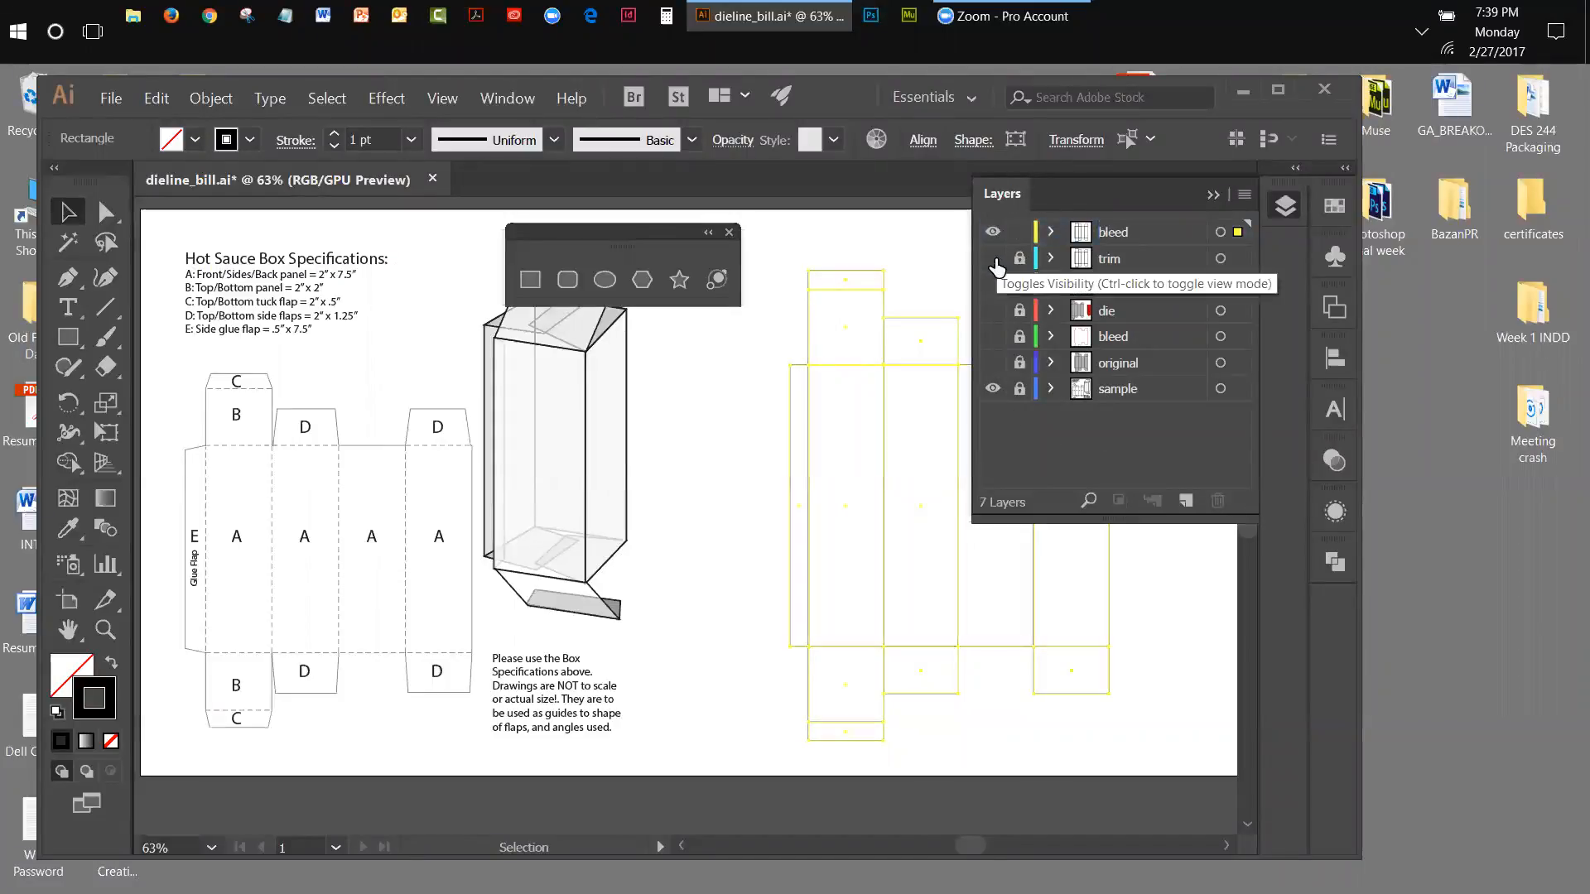
{"action": "left_click", "coordinate": [928, 252]}
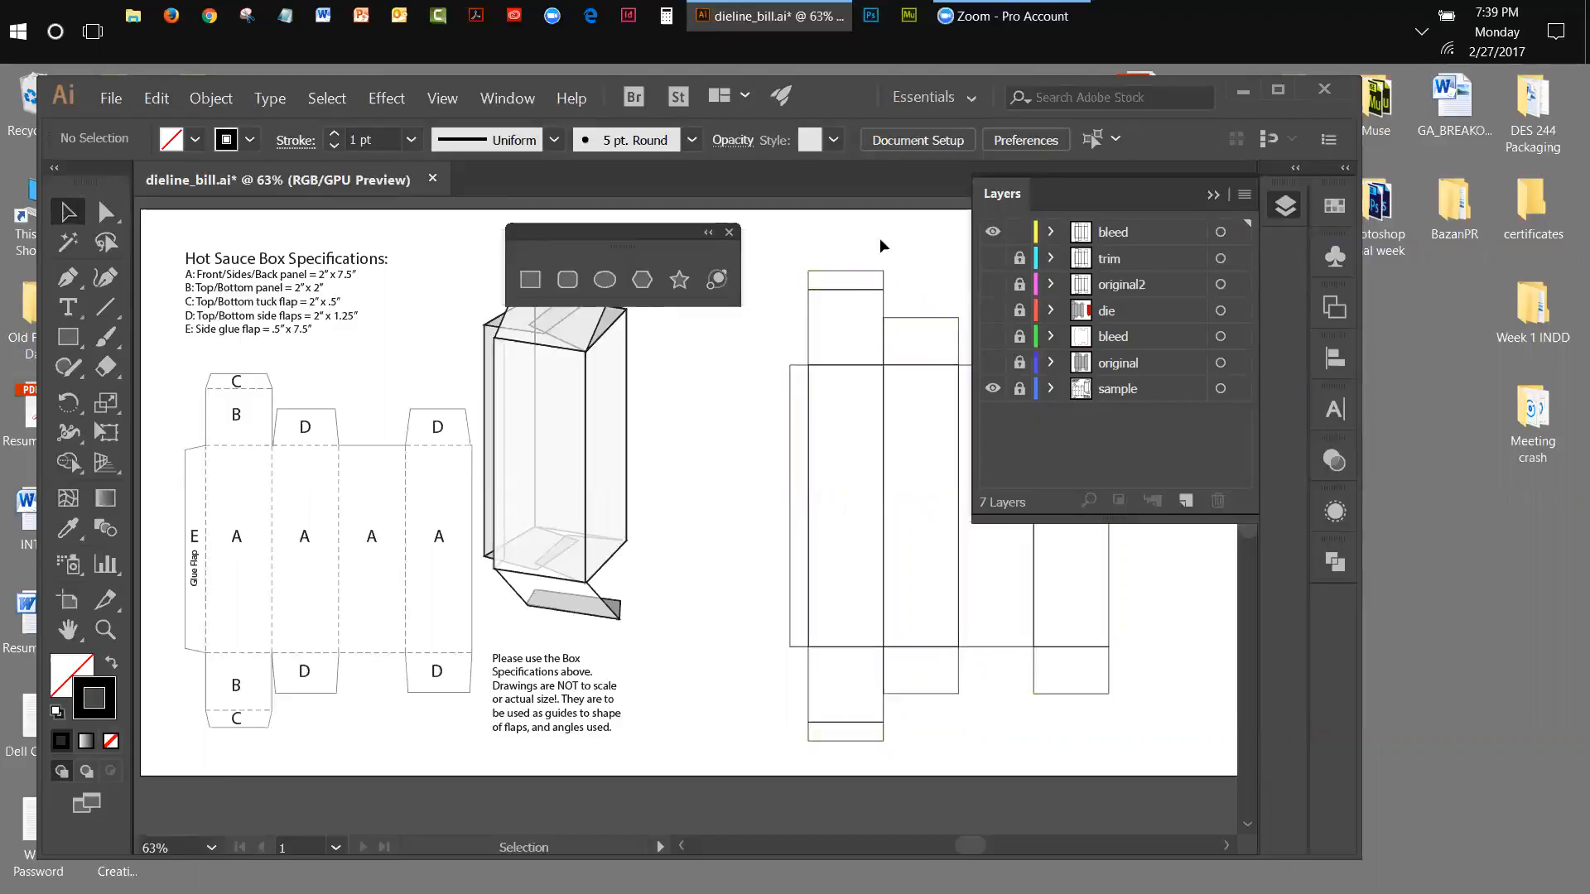
Try to merge all the bleed layer's panels and flaps into one outline with Pathfinder Unite.
{"action": "left_click_drag", "start_coordinate": [764, 285], "coordinate": [1183, 727]}
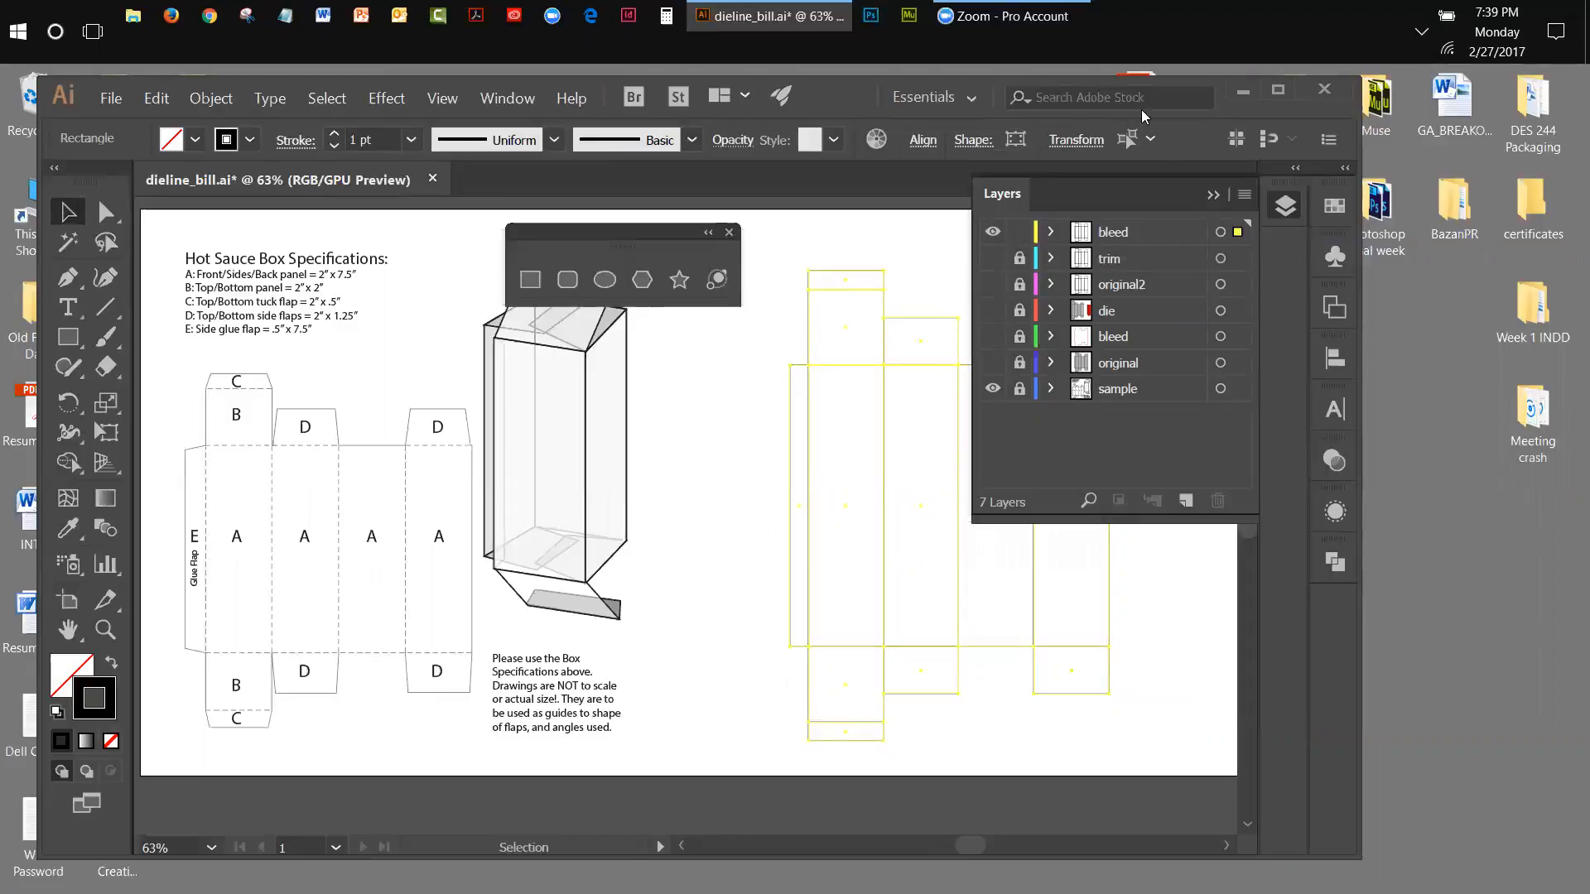
{"action": "left_click", "coordinate": [1208, 195]}
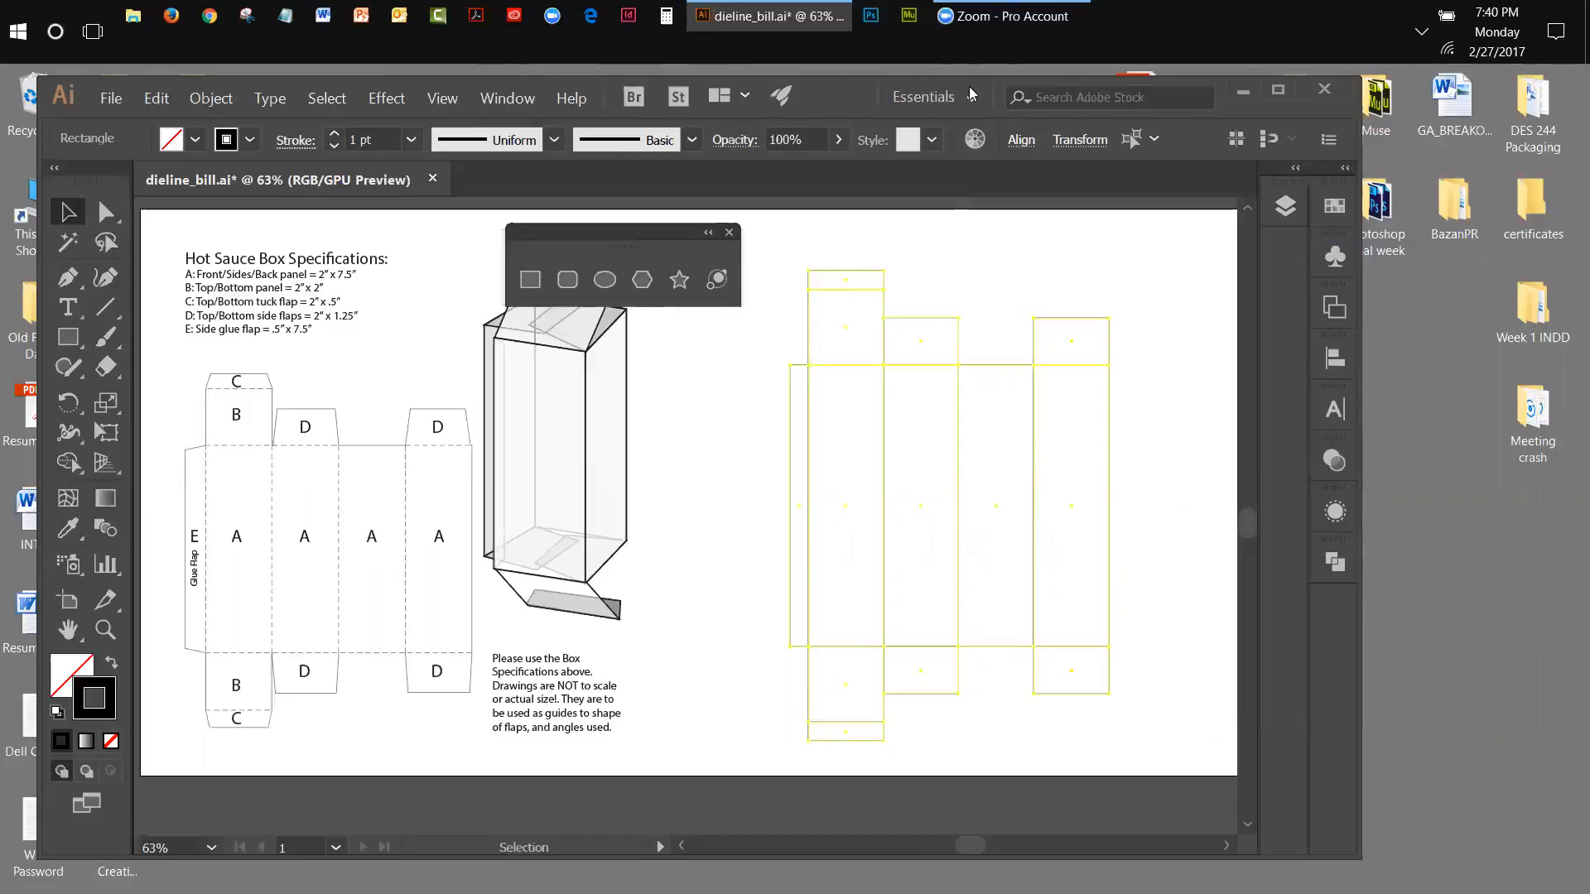
{"action": "left_click_drag", "start_coordinate": [972, 93], "coordinate": [979, 127]}
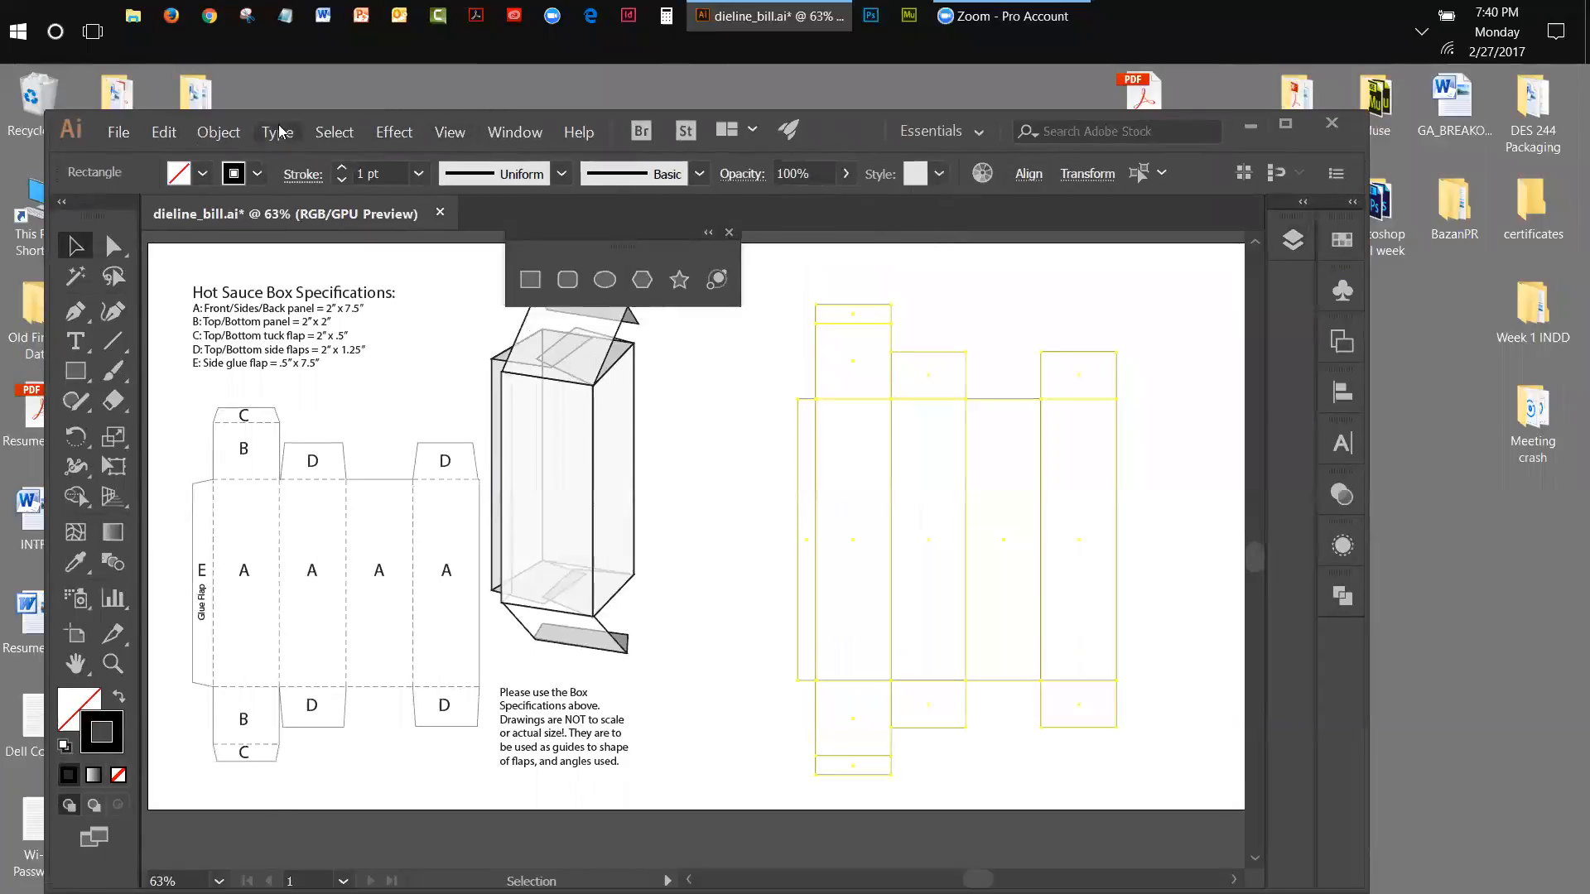
{"action": "left_click_drag", "start_coordinate": [254, 137], "coordinate": [254, 157]}
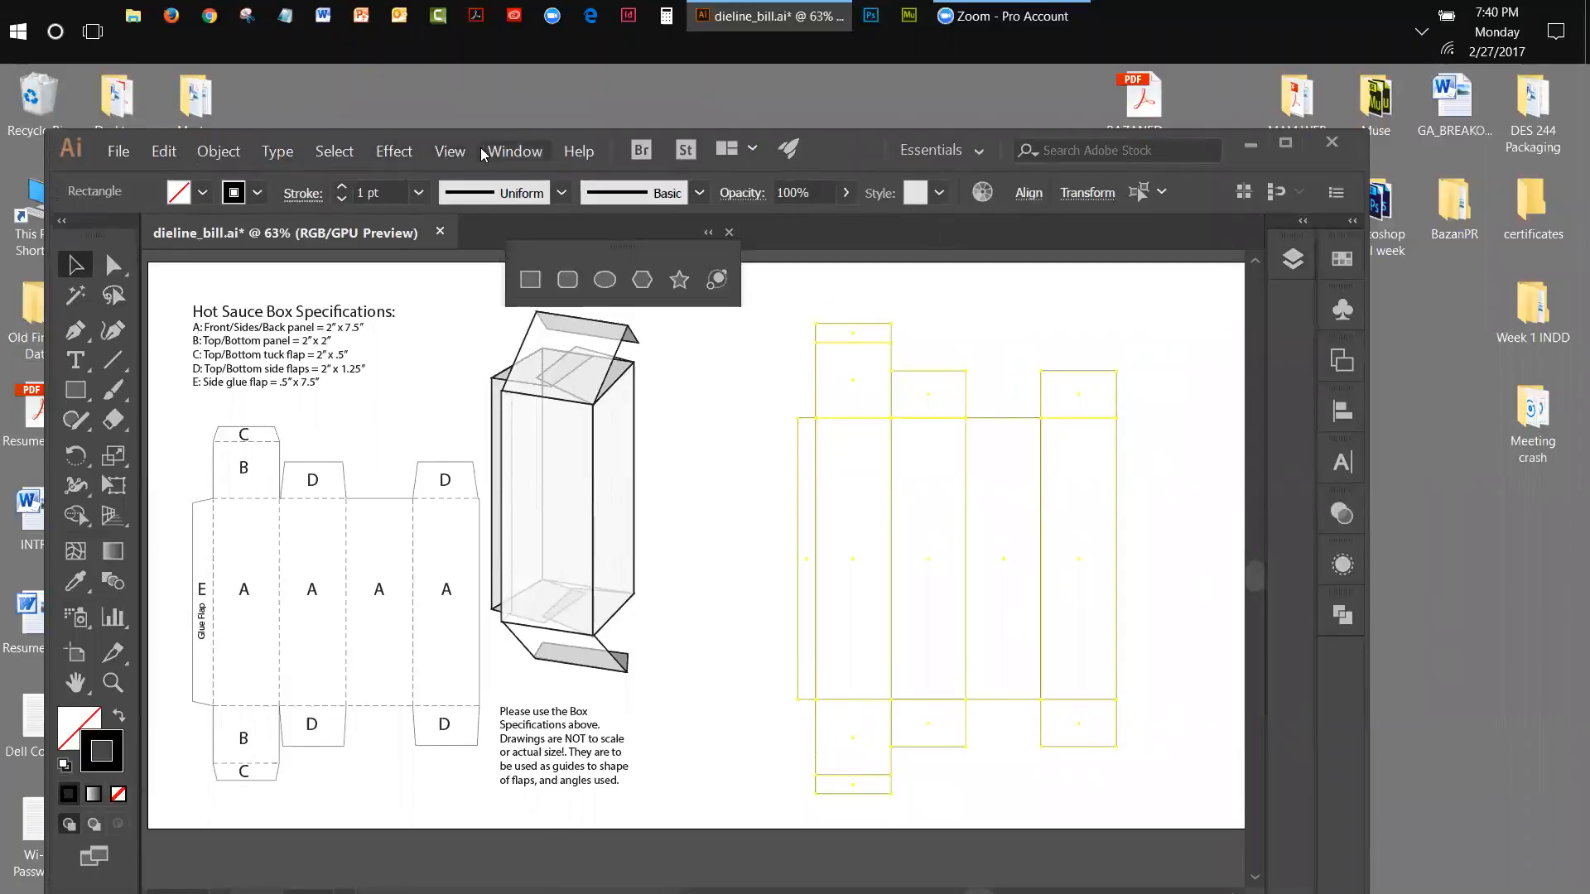
{"action": "left_click", "coordinate": [504, 157]}
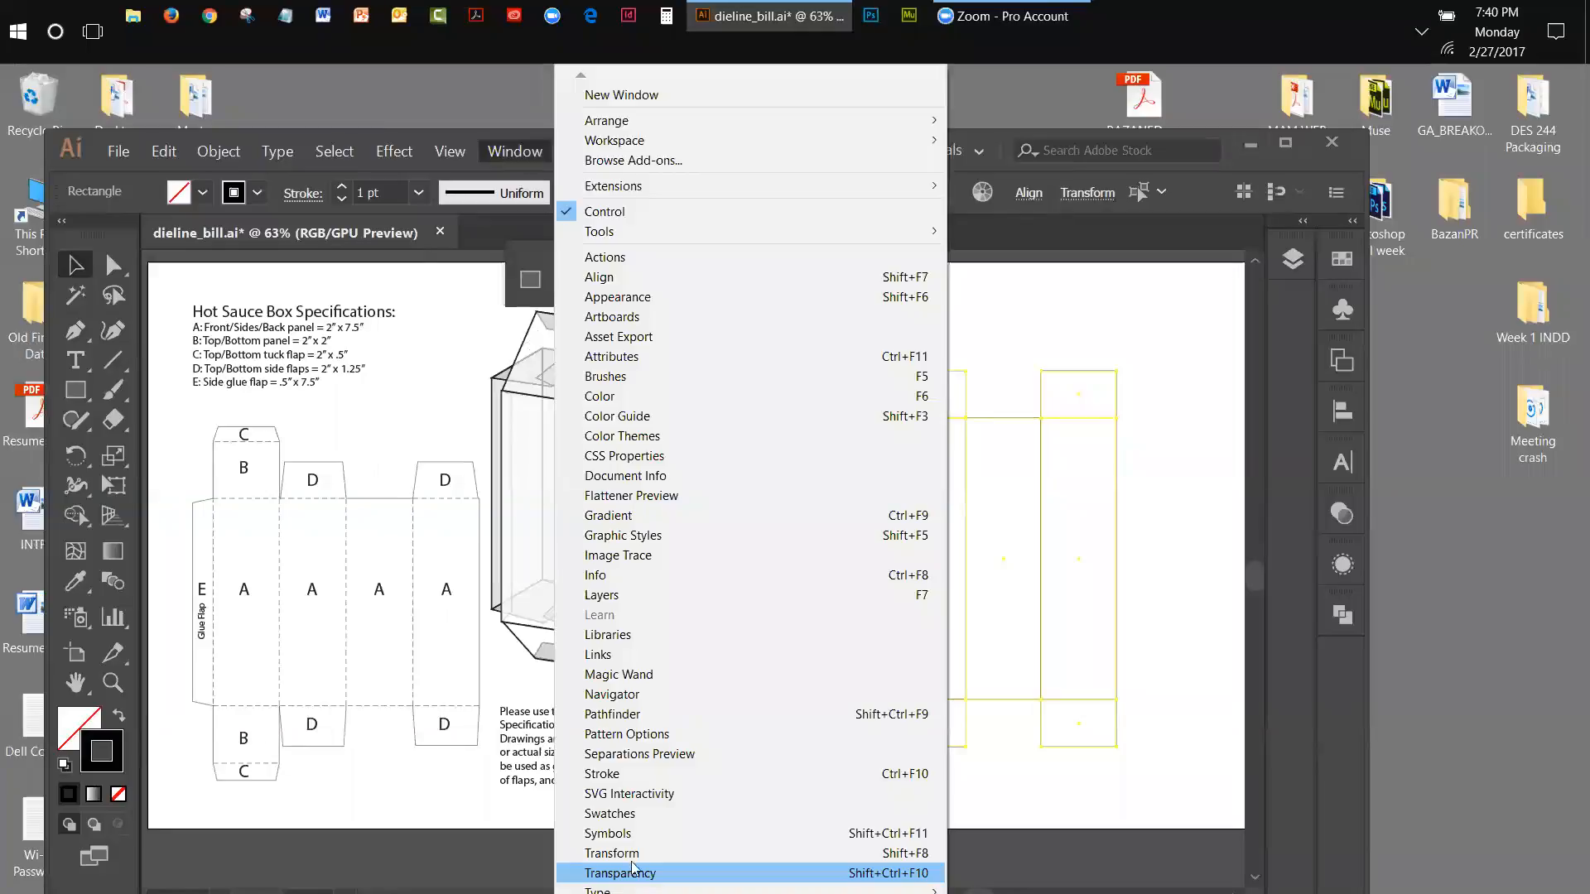
{"action": "left_click", "coordinate": [612, 714]}
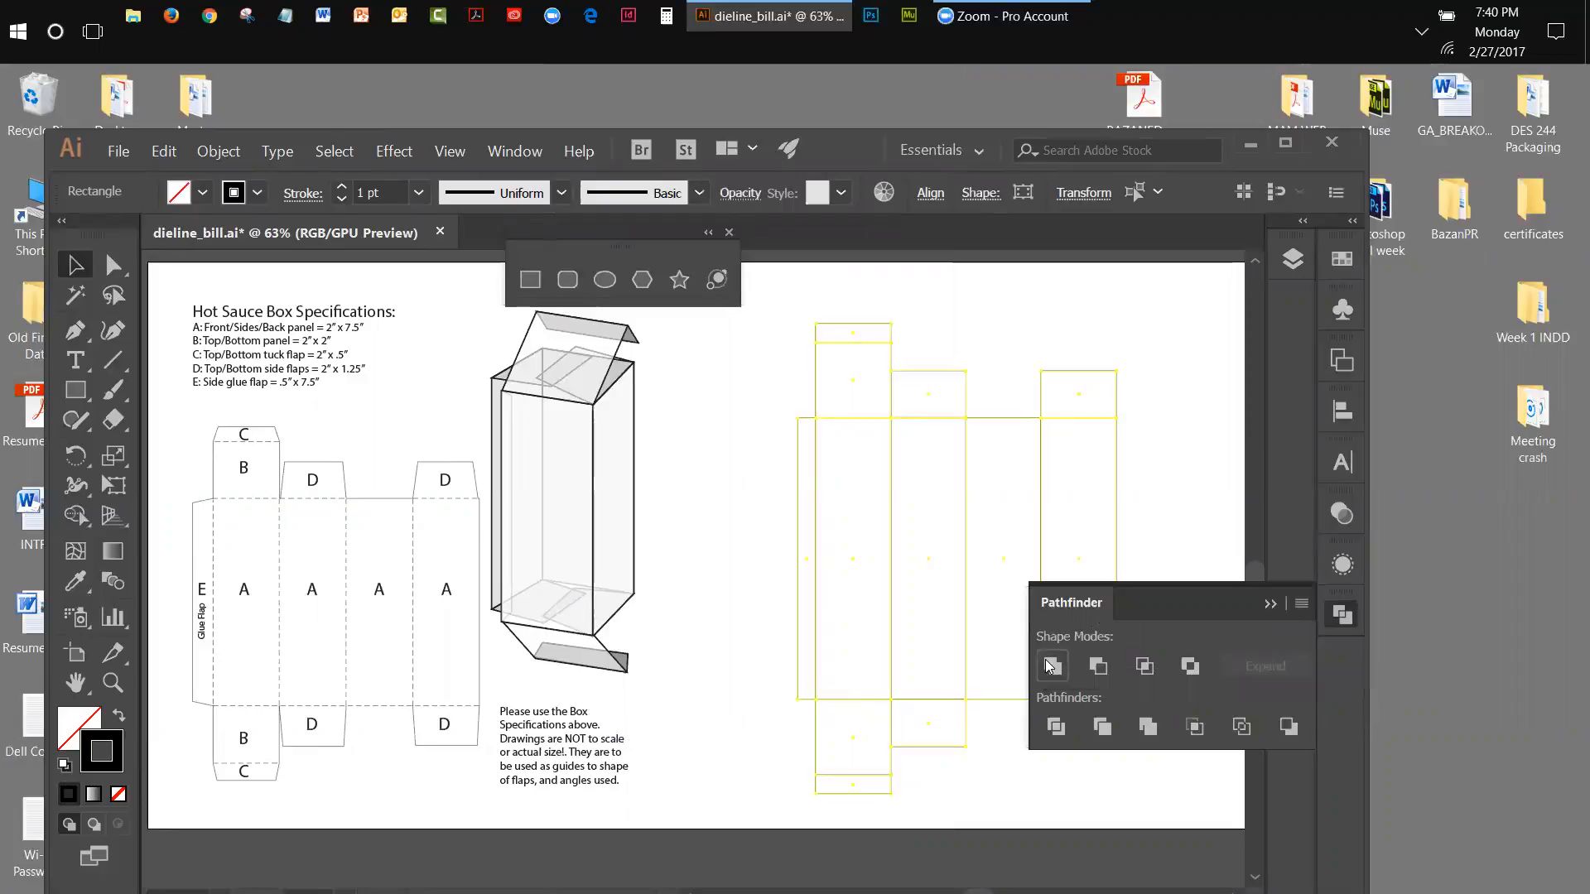
{"action": "left_click", "coordinate": [1050, 665]}
{"action": "left_click", "coordinate": [1176, 376]}
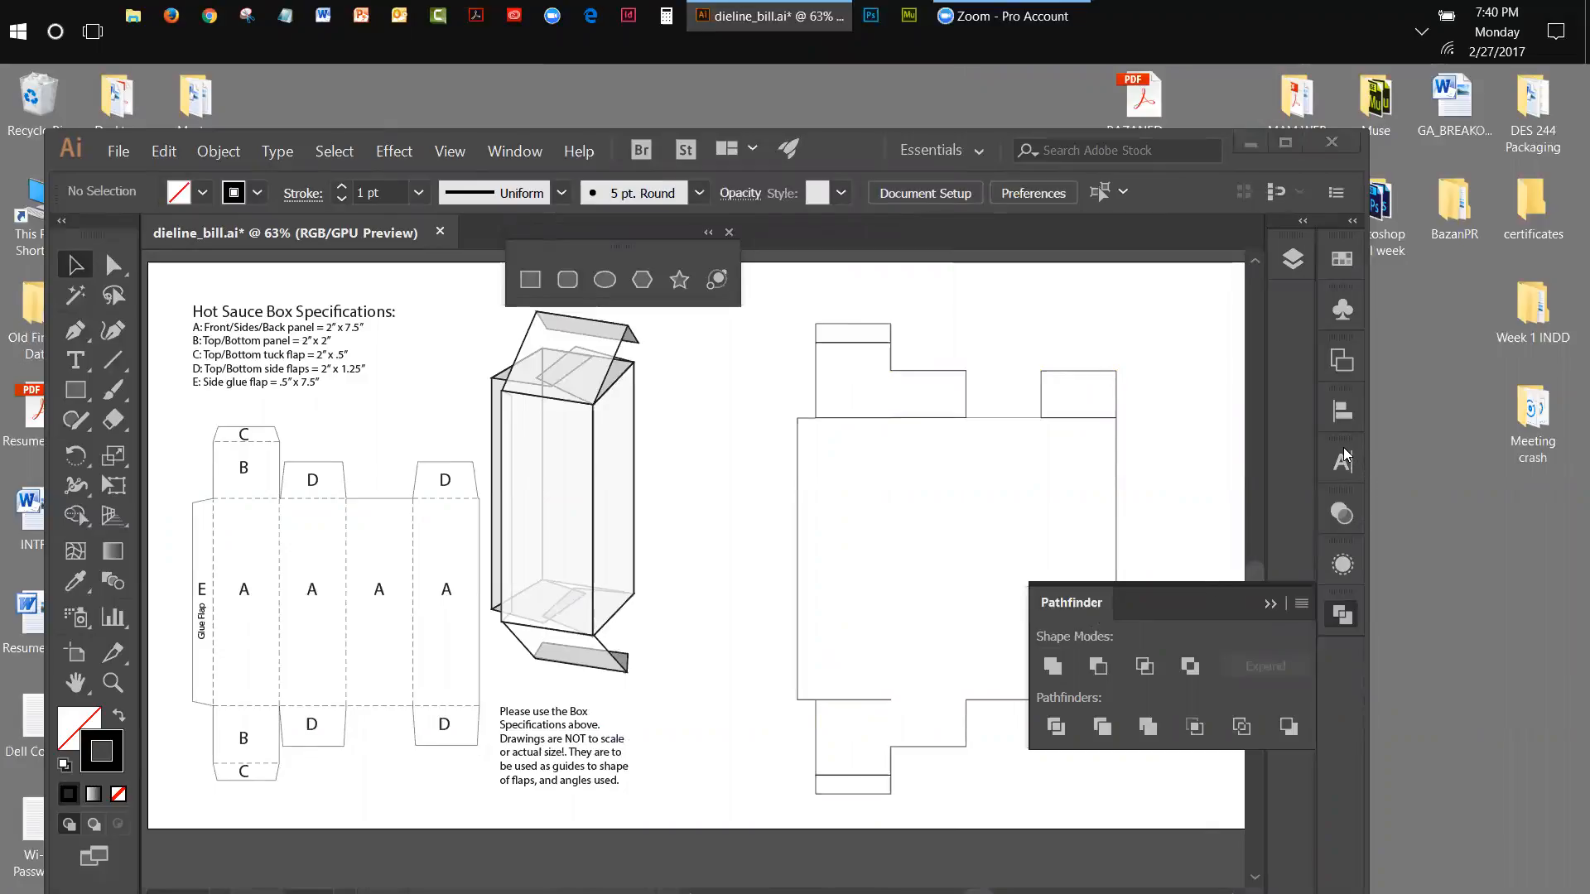
{"action": "left_click", "coordinate": [1269, 605]}
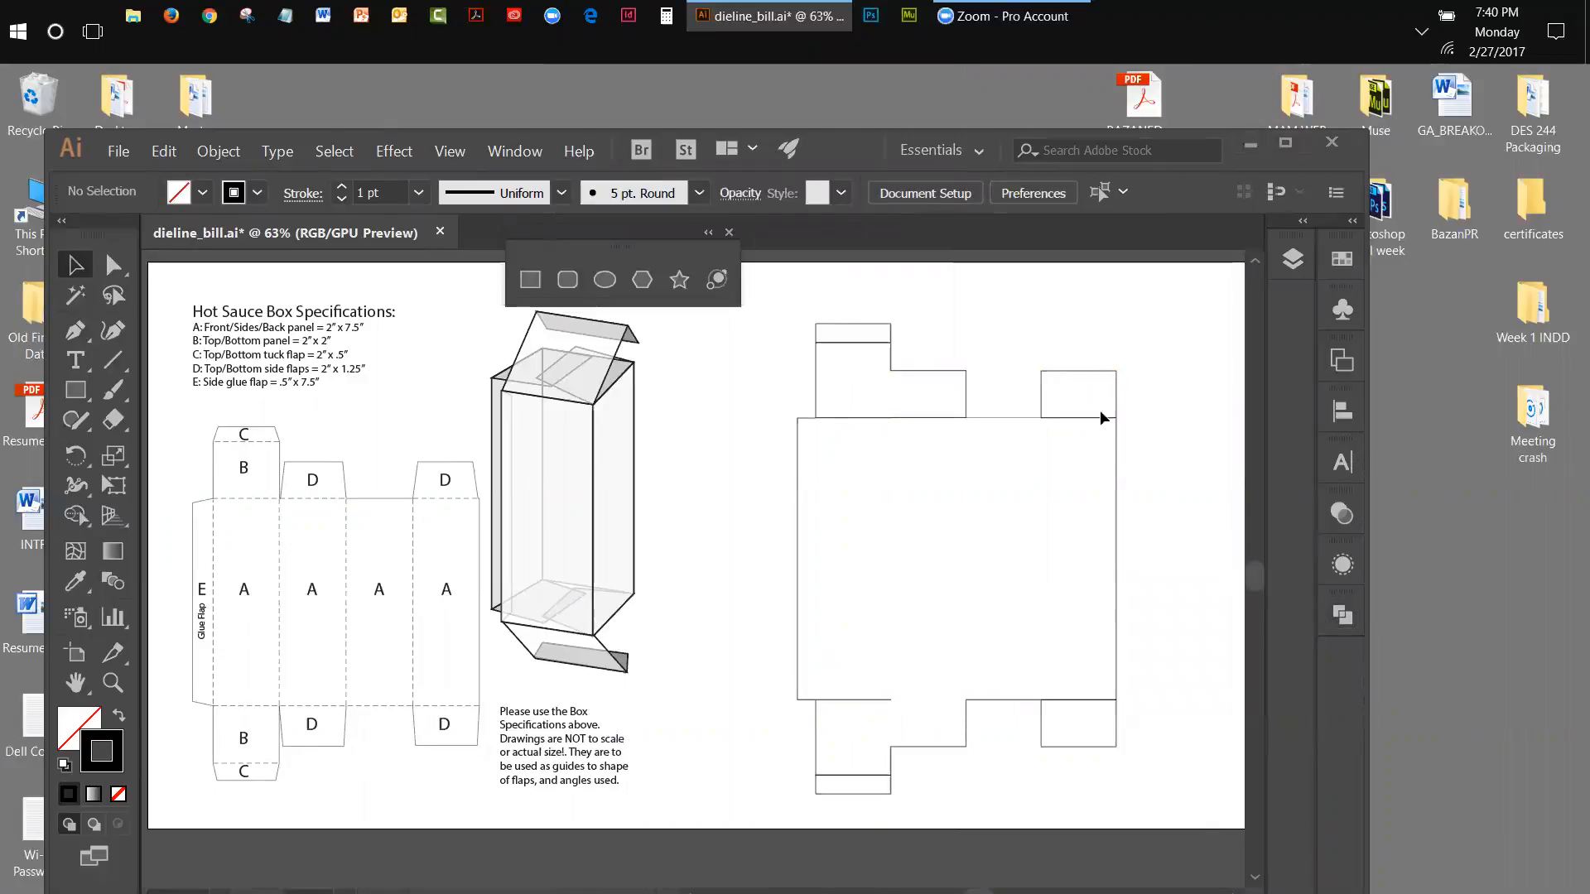
Undo the Unite on the bleed layer to restore the separate panels and flaps.
{"action": "left_click_drag", "start_coordinate": [787, 303], "coordinate": [1289, 412]}
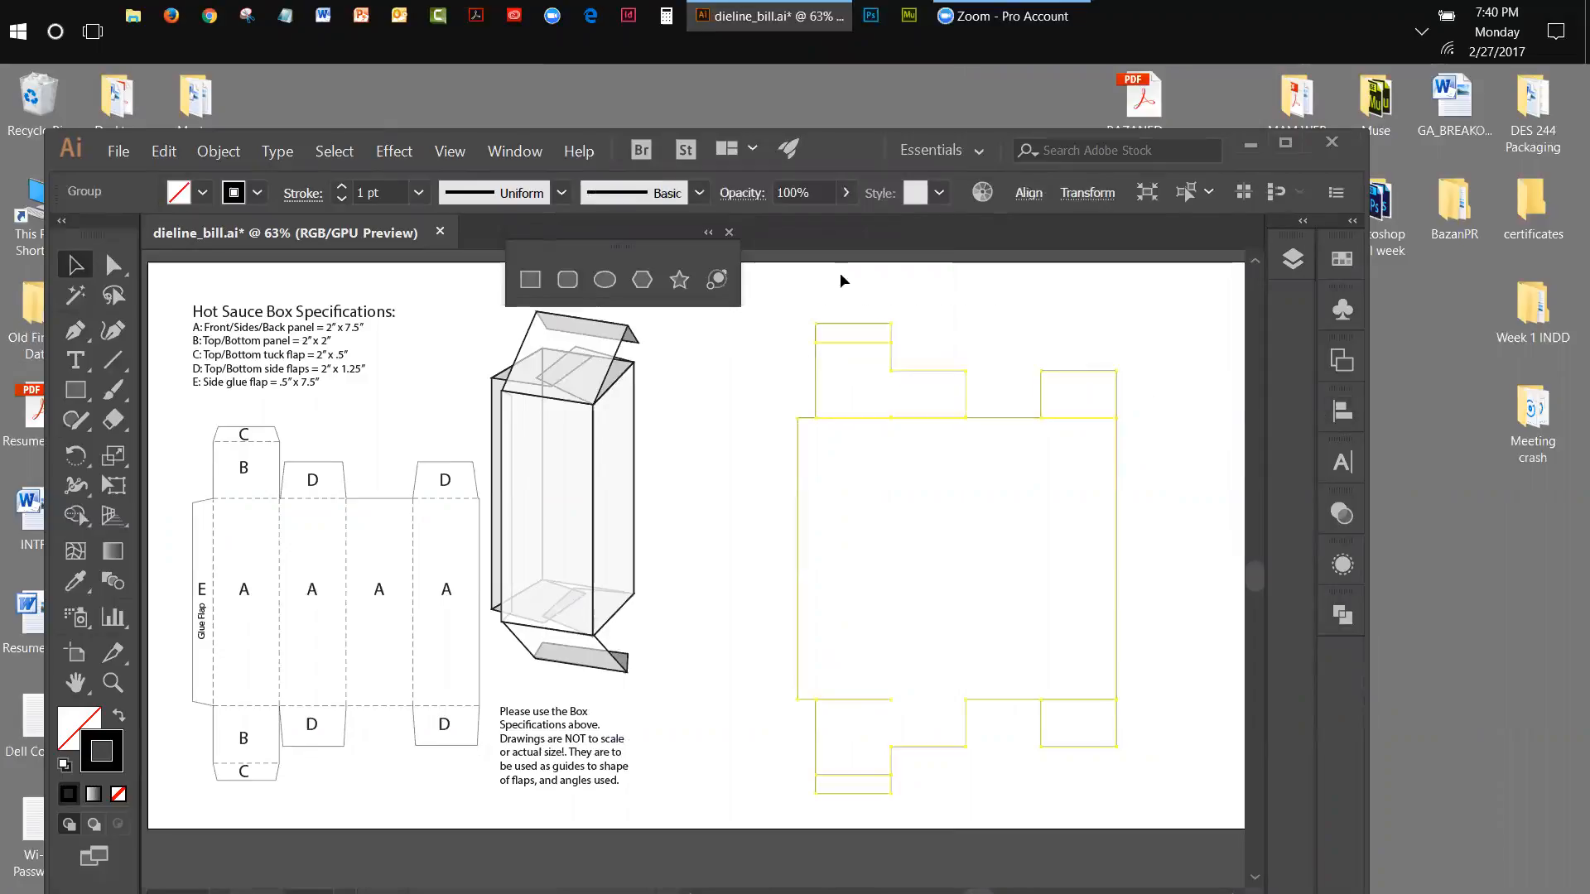
{"action": "left_click", "coordinate": [119, 150]}
{"action": "left_click", "coordinate": [199, 171]}
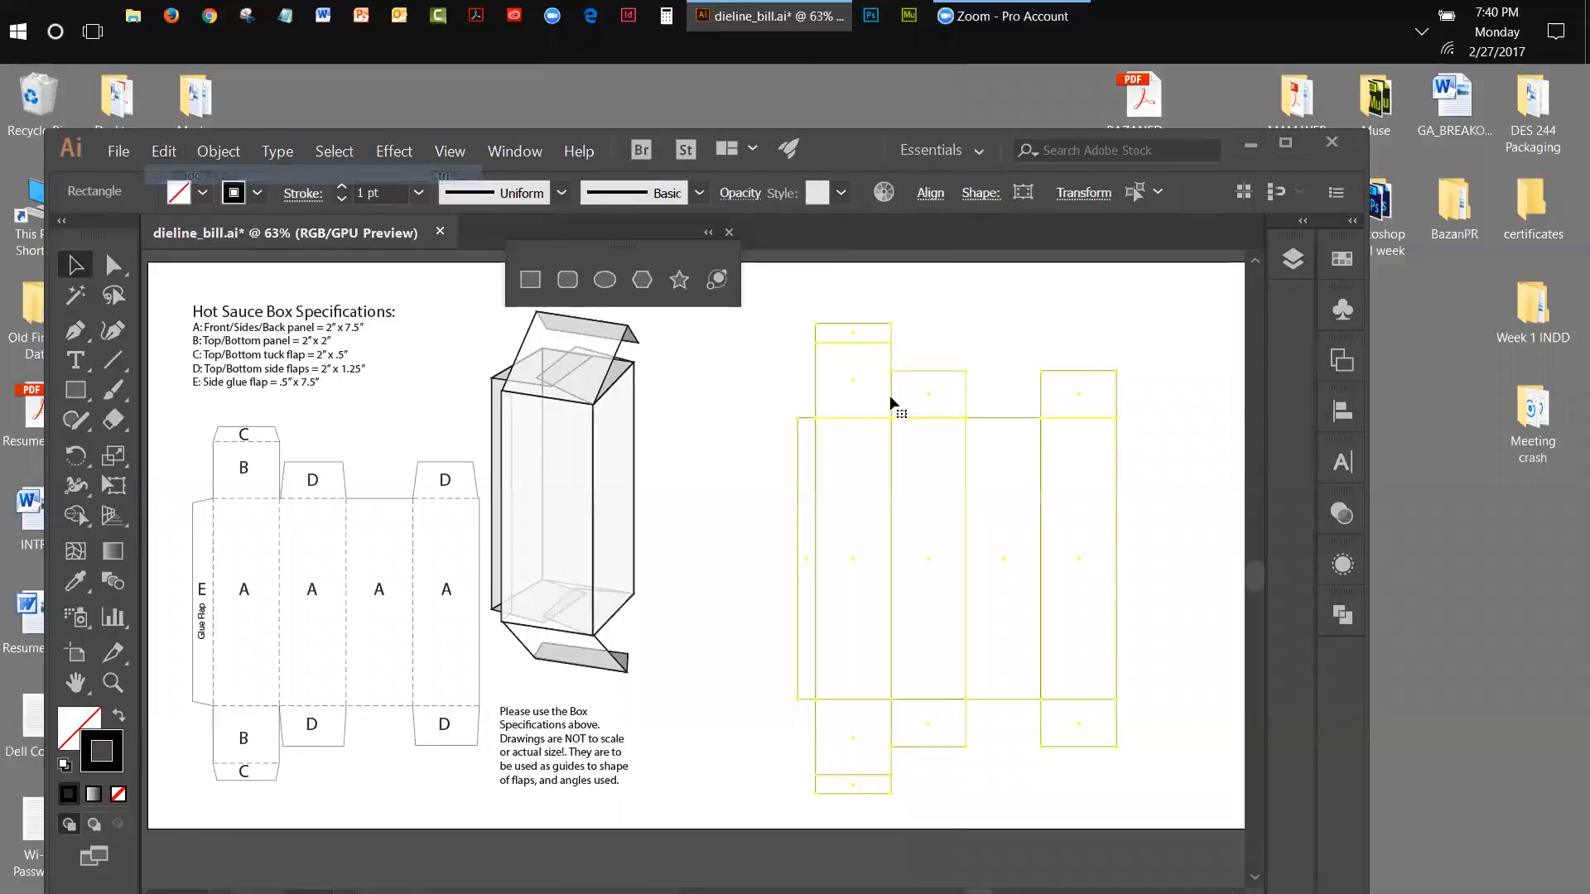
Nudge the upper B, C and D flaps slightly down onto the tall panels, and the upper C flap onto B.
{"action": "left_click_drag", "start_coordinate": [797, 319], "coordinate": [1126, 400]}
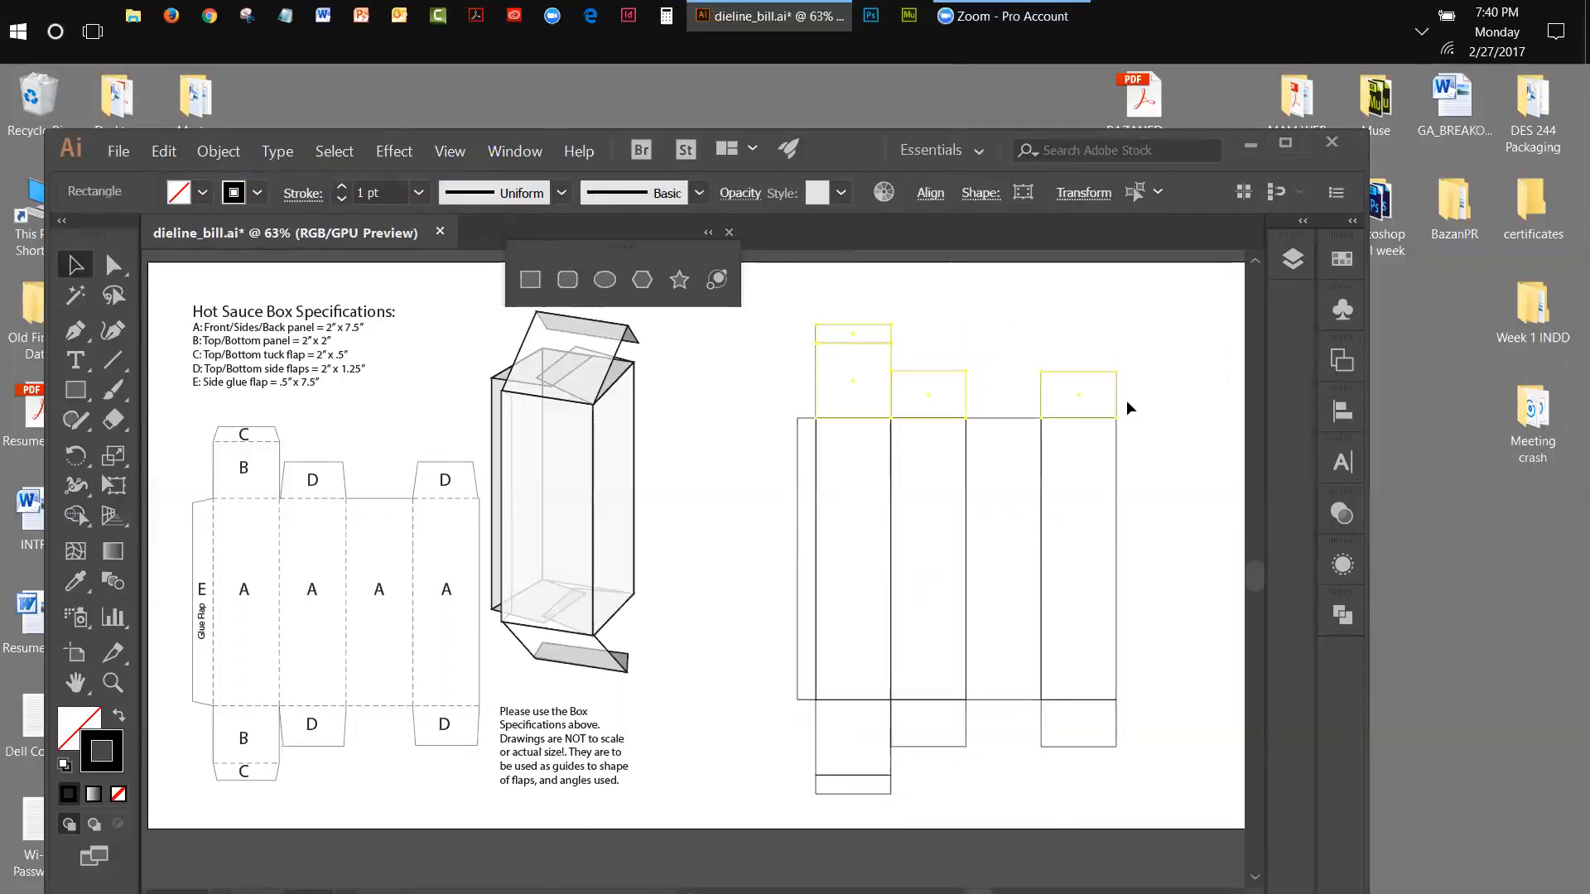
{"action": "left_click", "coordinate": [970, 308]}
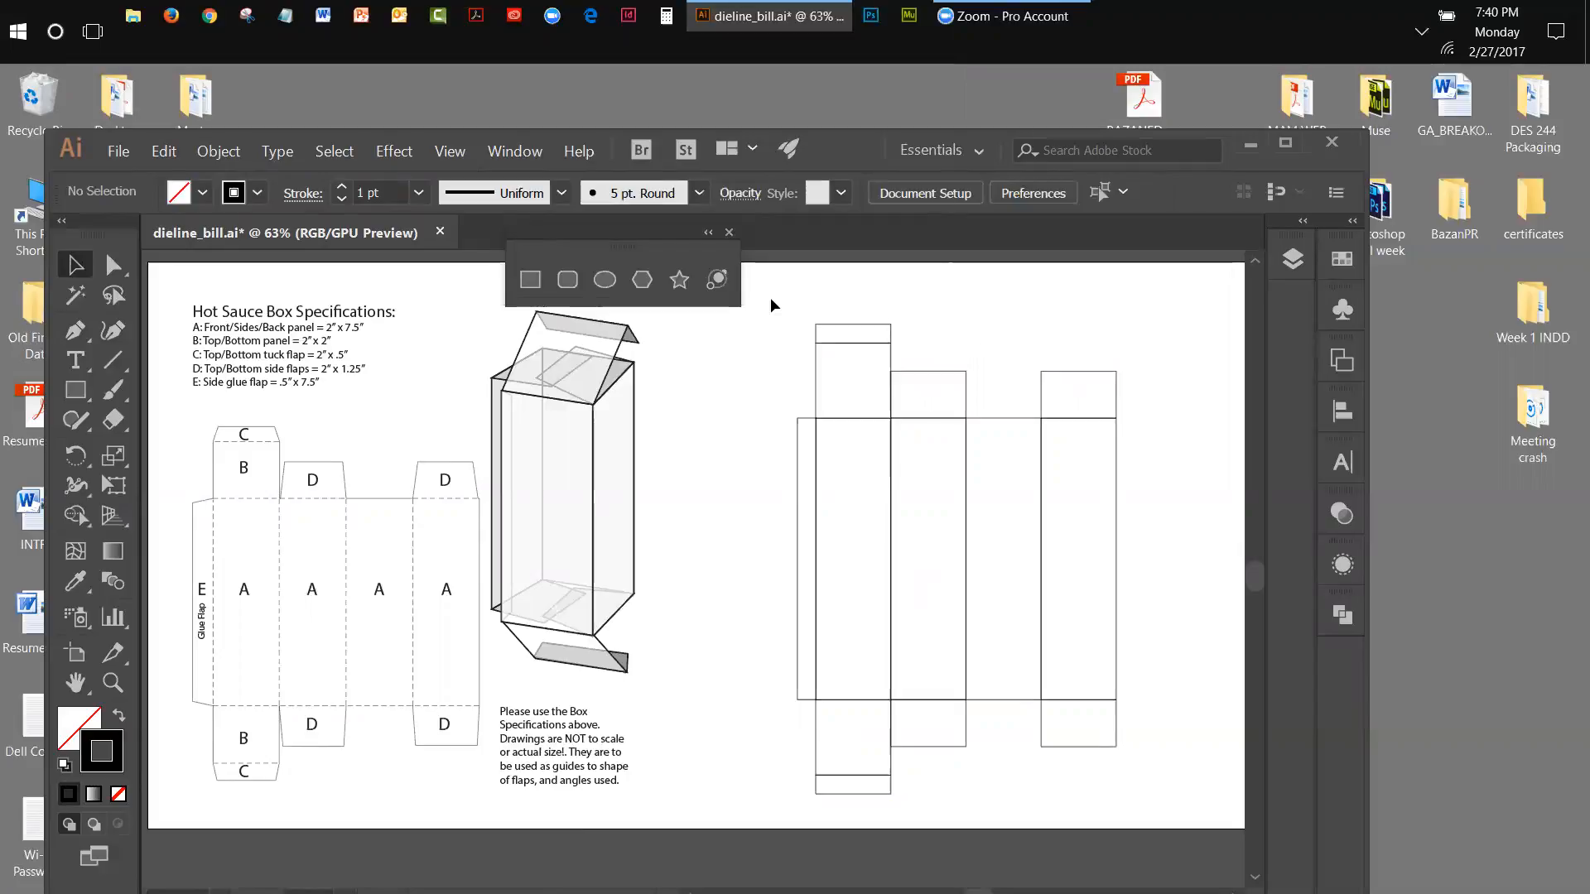
{"action": "left_click", "coordinate": [900, 322]}
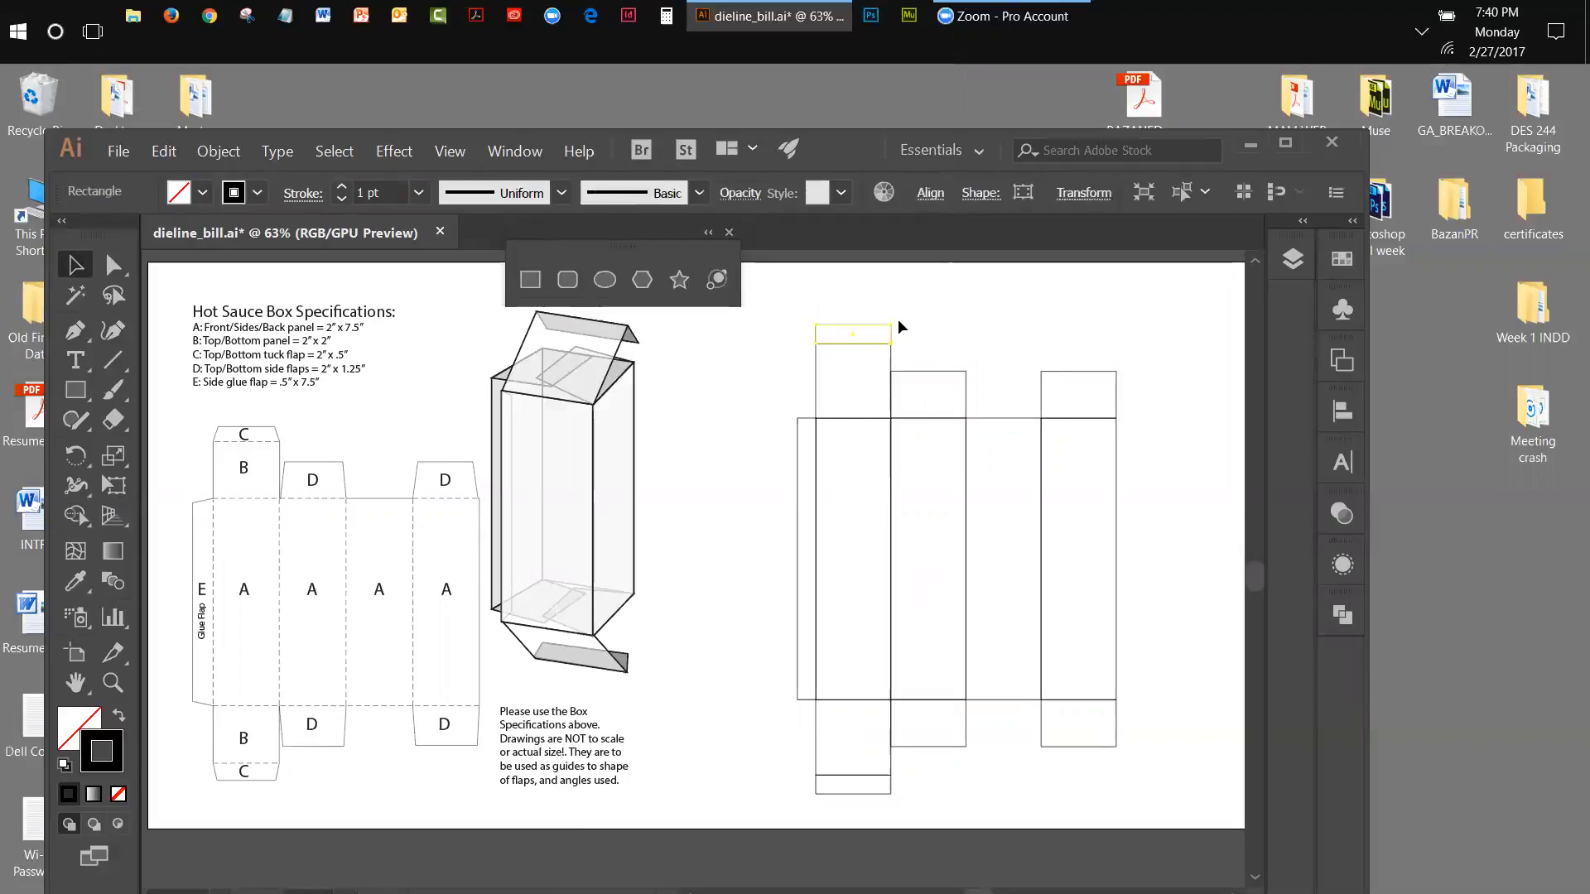
{"action": "left_click", "coordinate": [981, 331]}
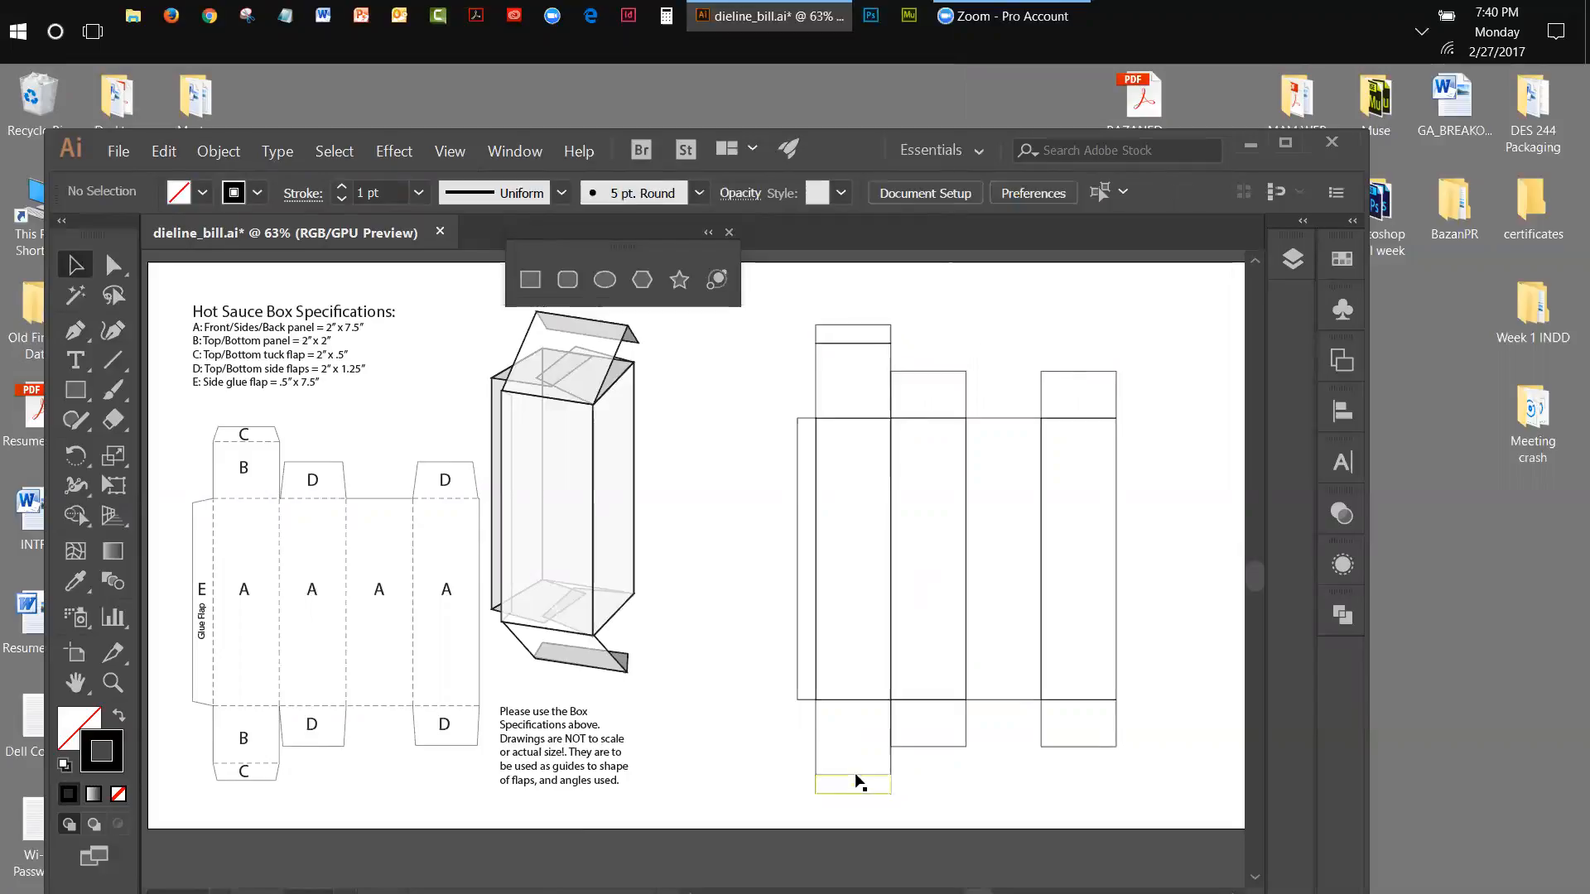
Nudge the lower B, C and D flaps slightly up onto the tall panels, and the lower C flap onto B.
{"action": "left_click_drag", "start_coordinate": [780, 758], "coordinate": [901, 784]}
{"action": "left_click_drag", "start_coordinate": [749, 737], "coordinate": [1141, 803]}
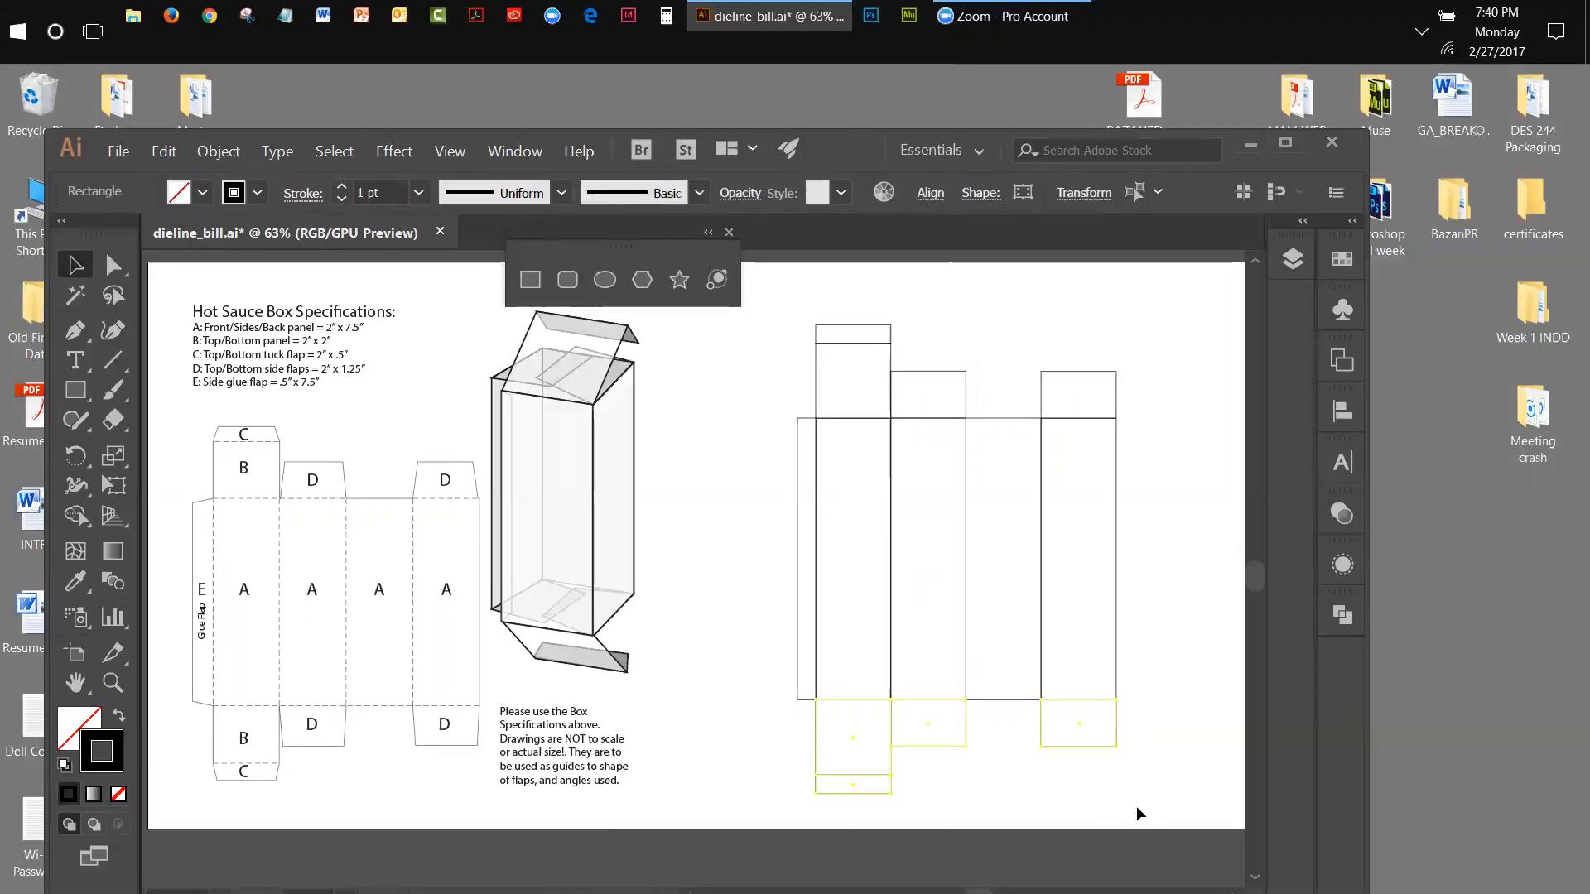
{"action": "left_click", "coordinate": [1079, 767]}
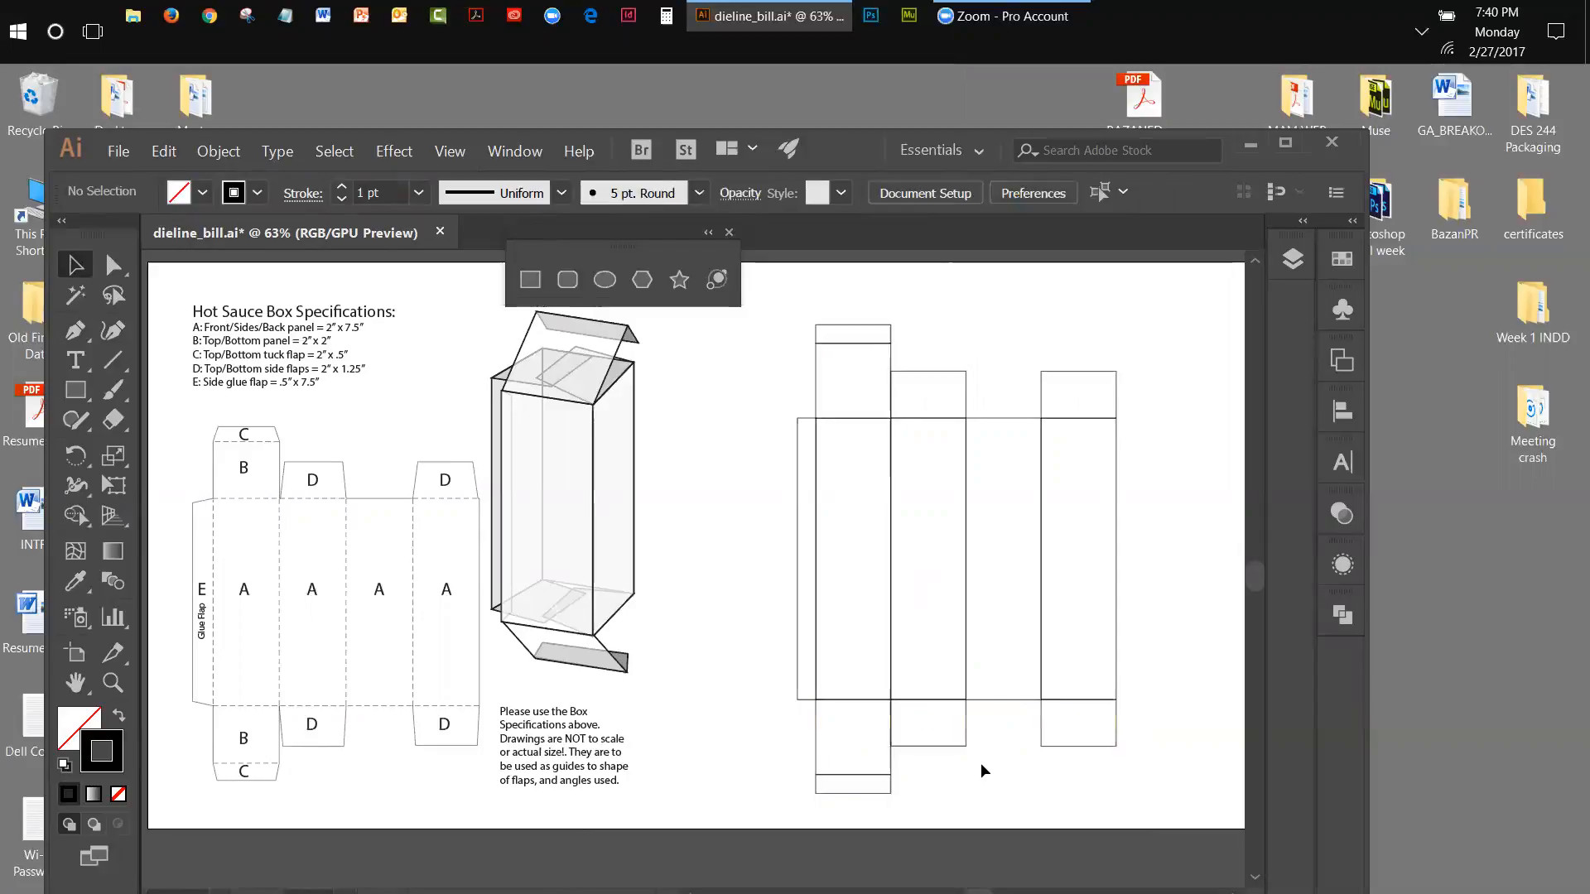
{"action": "left_click_drag", "start_coordinate": [805, 789], "coordinate": [841, 796]}
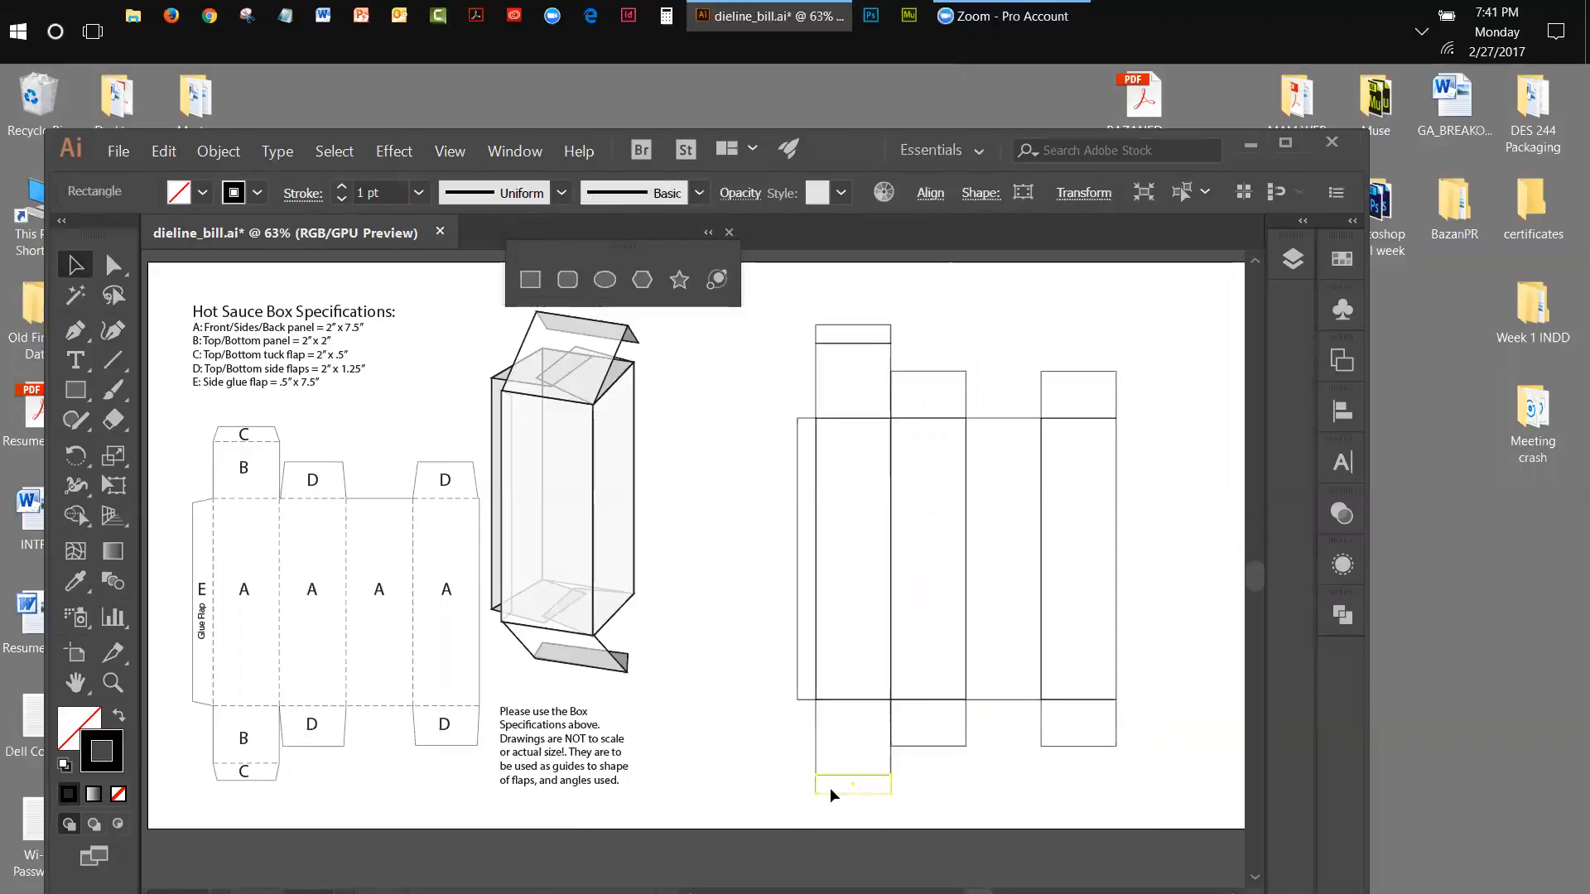
{"action": "key", "text": "Return"}
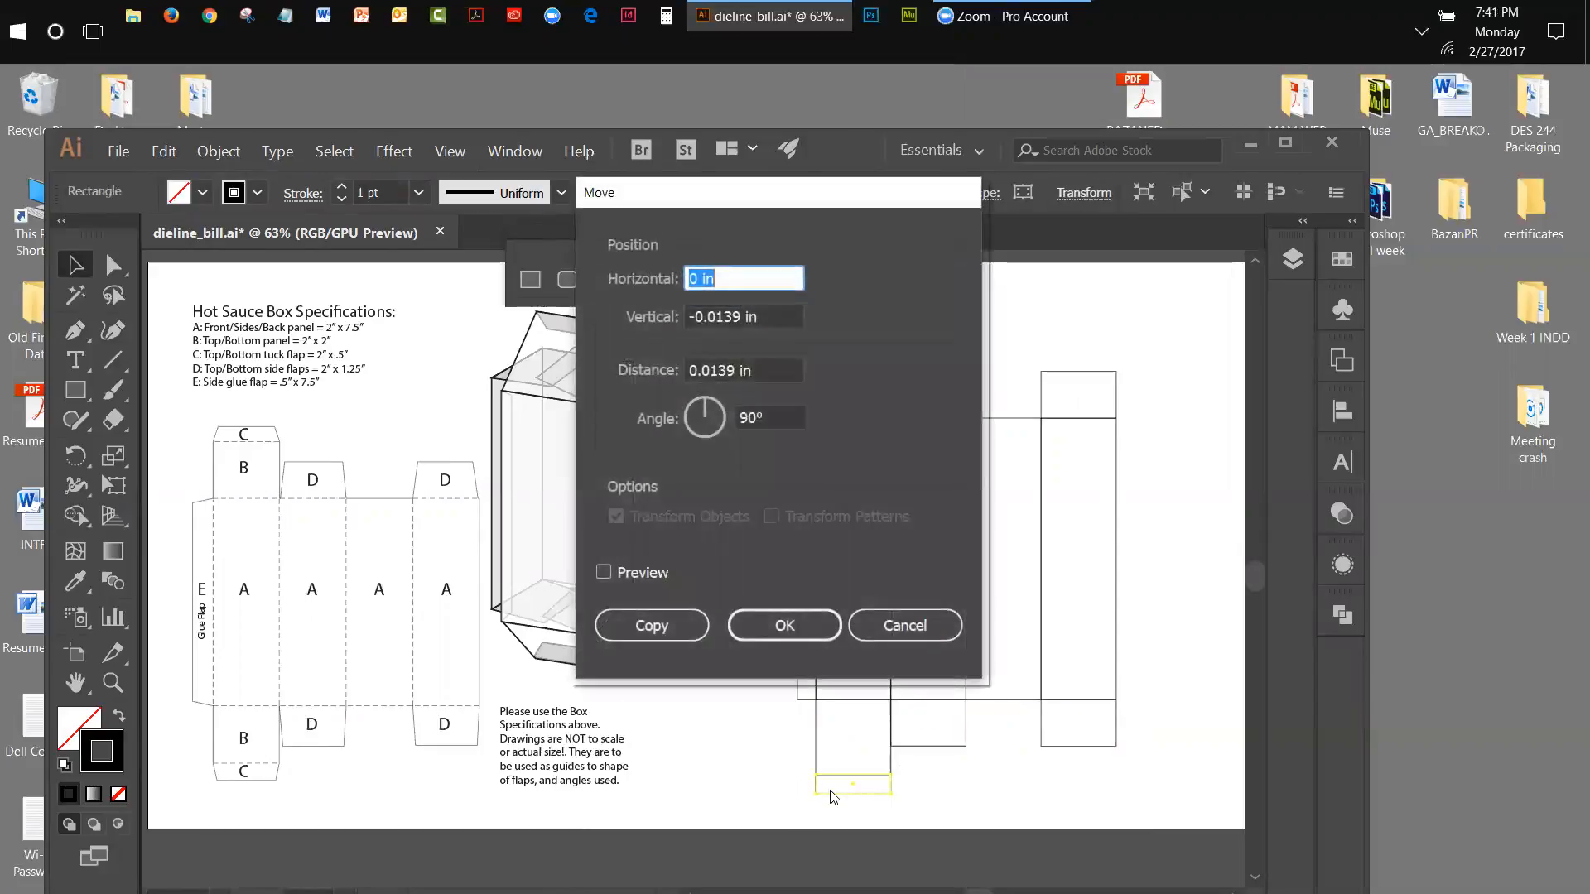
{"action": "left_click", "coordinate": [868, 631]}
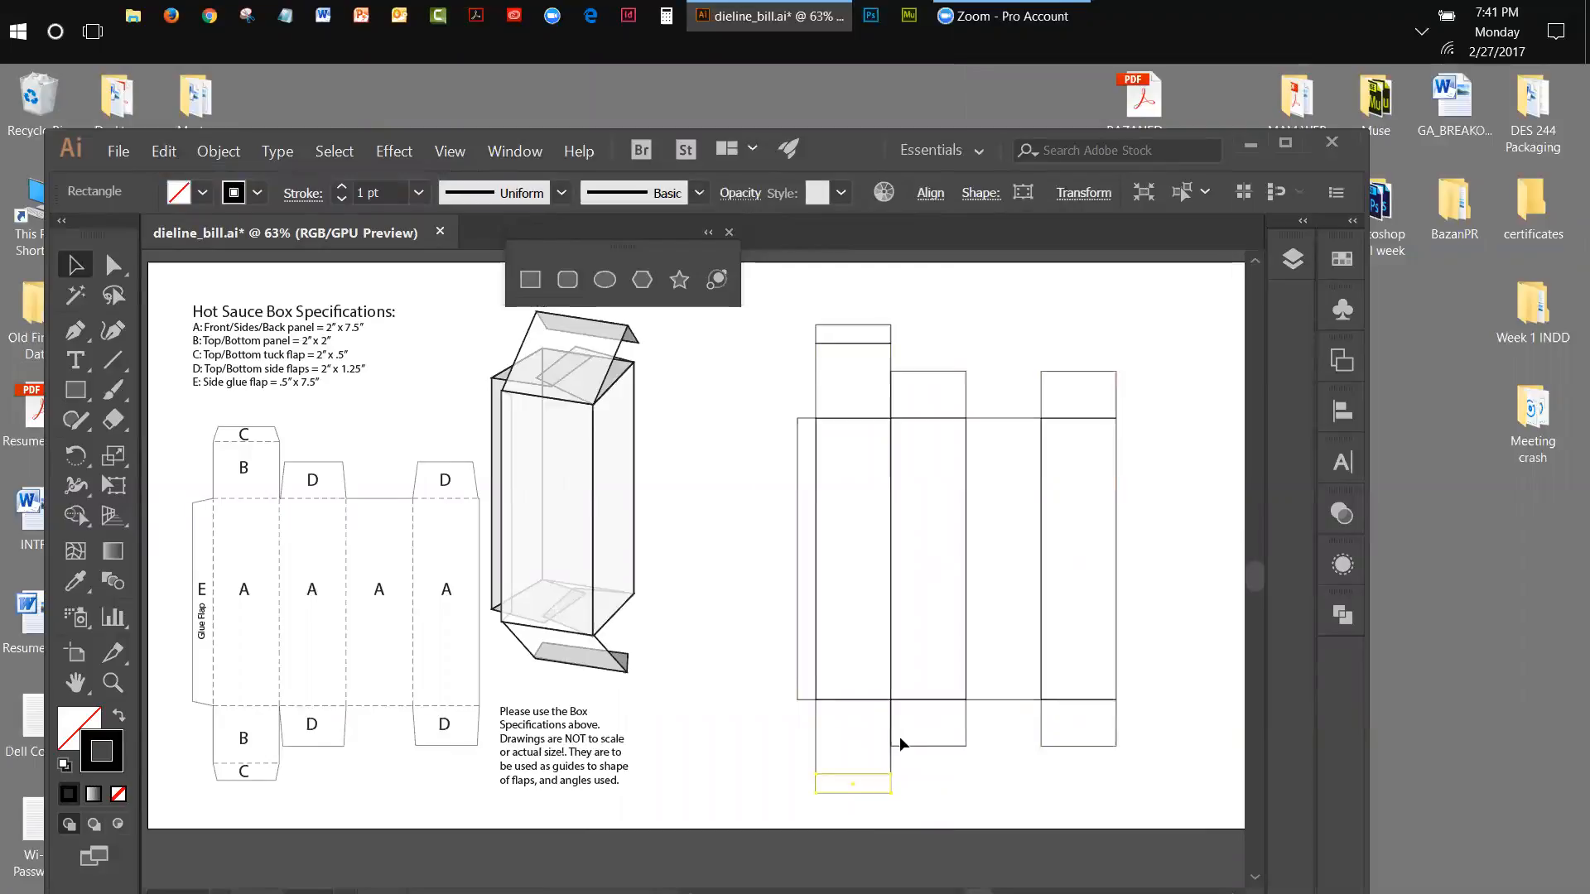
{"action": "left_click", "coordinate": [952, 797]}
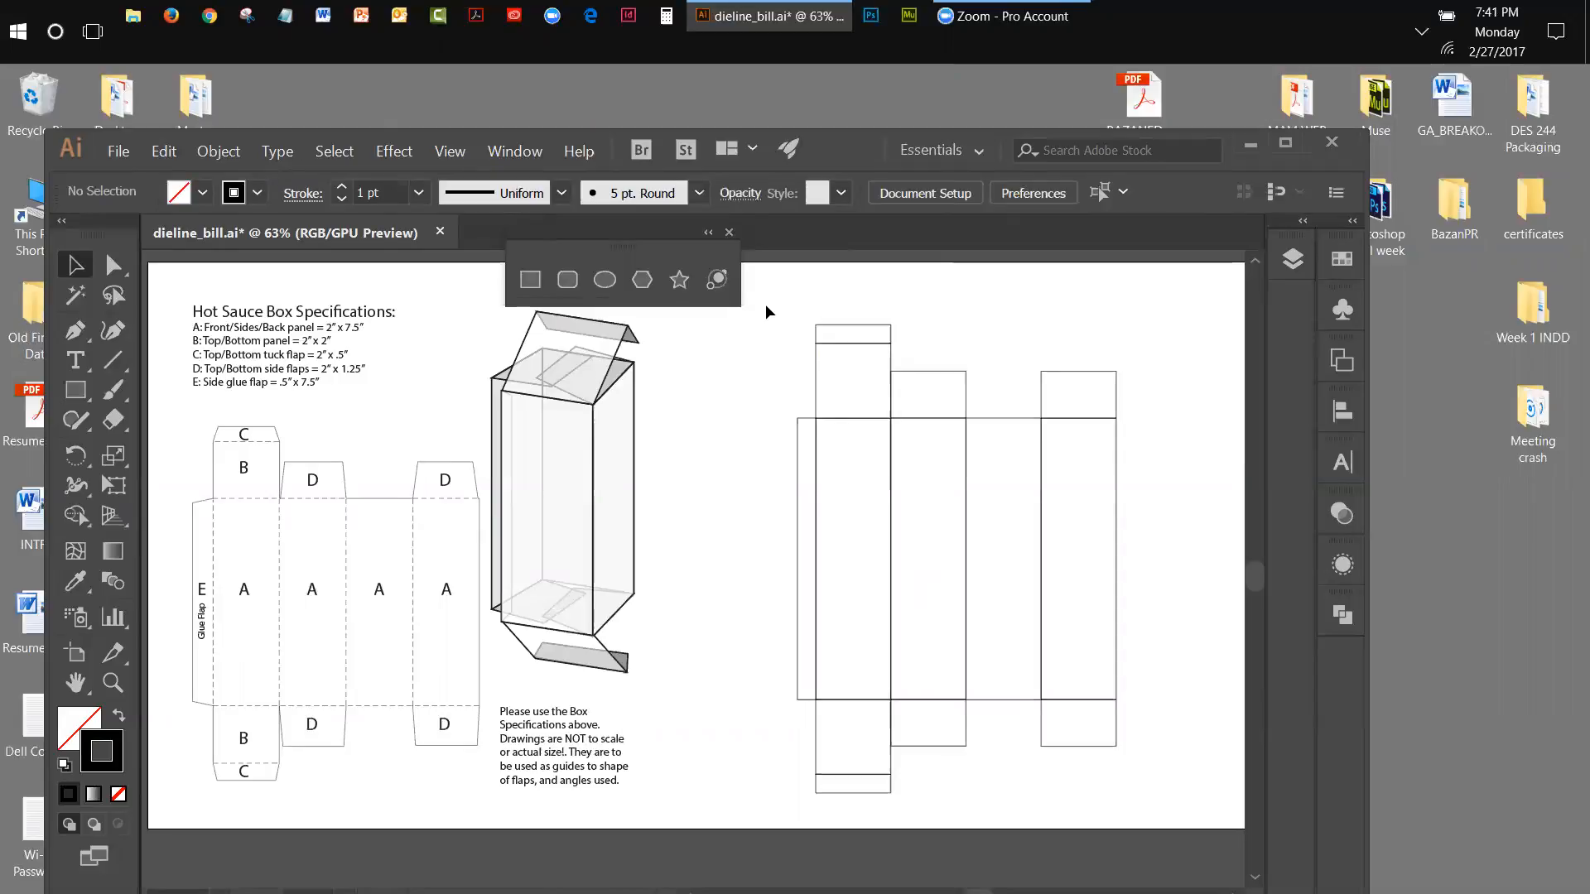
Merge all the overlapping panels and flaps on the bleed layer into one outline with Pathfinder Unite.
{"action": "left_click_drag", "start_coordinate": [771, 316], "coordinate": [1163, 797]}
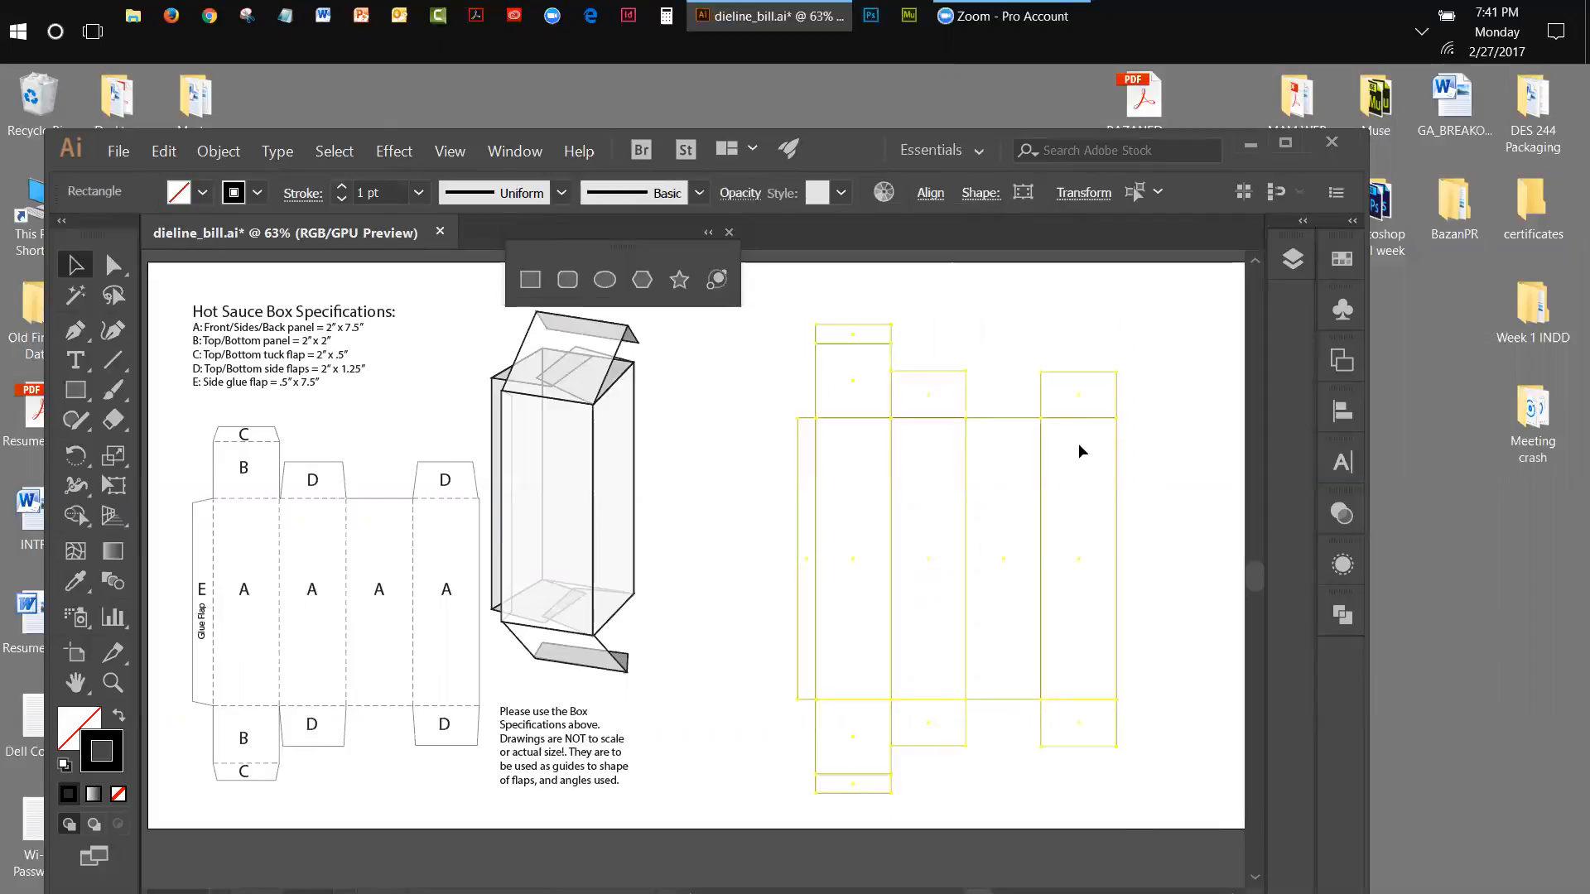
{"action": "left_click", "coordinate": [528, 154]}
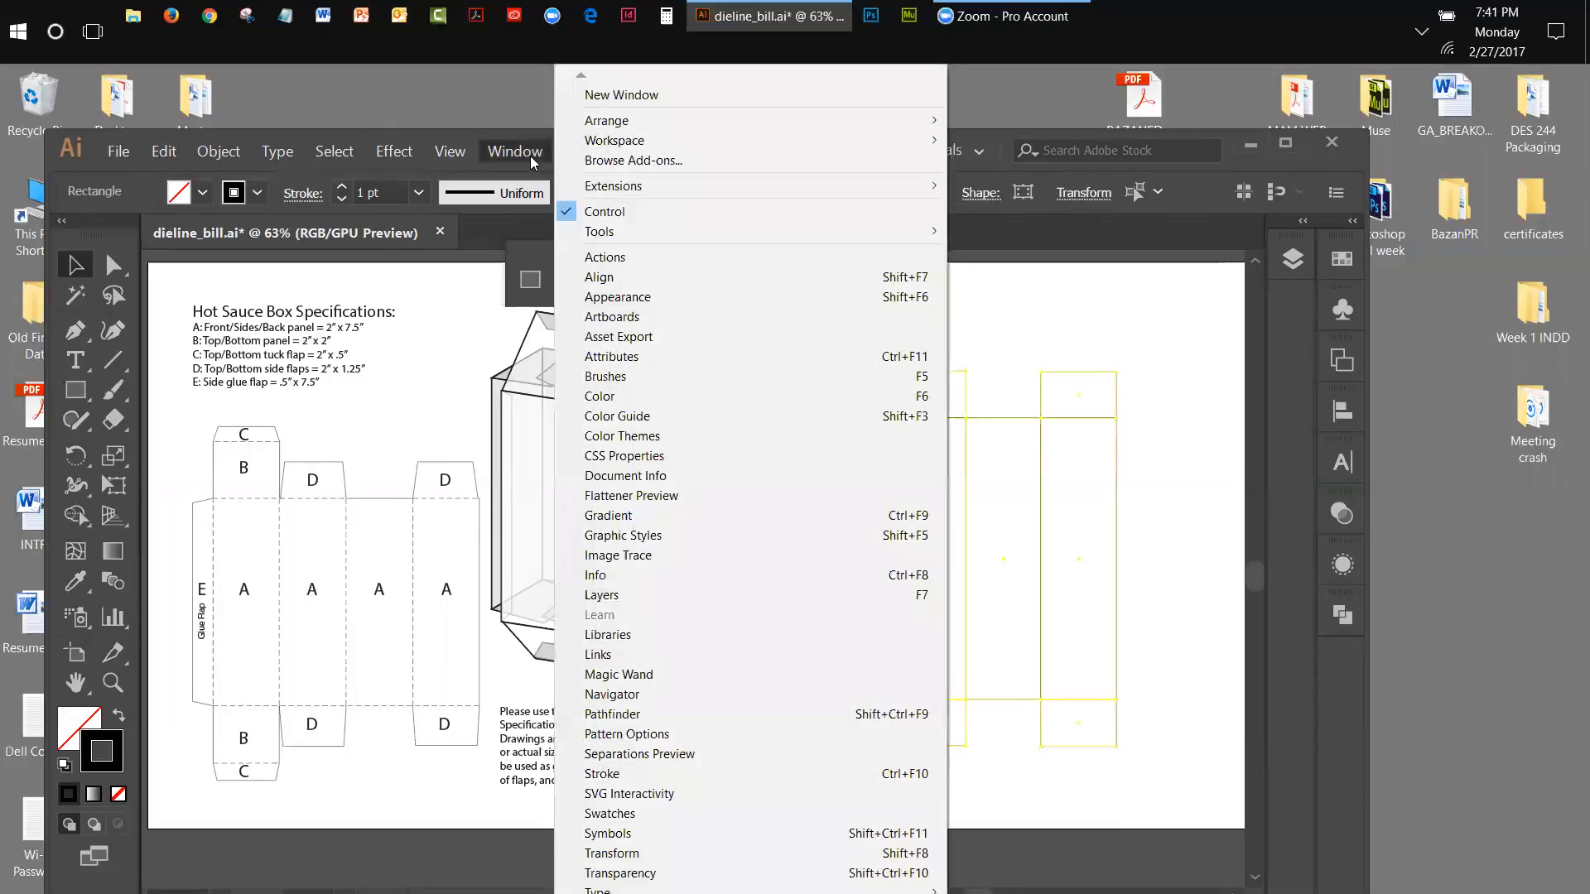
{"action": "left_click", "coordinate": [675, 714]}
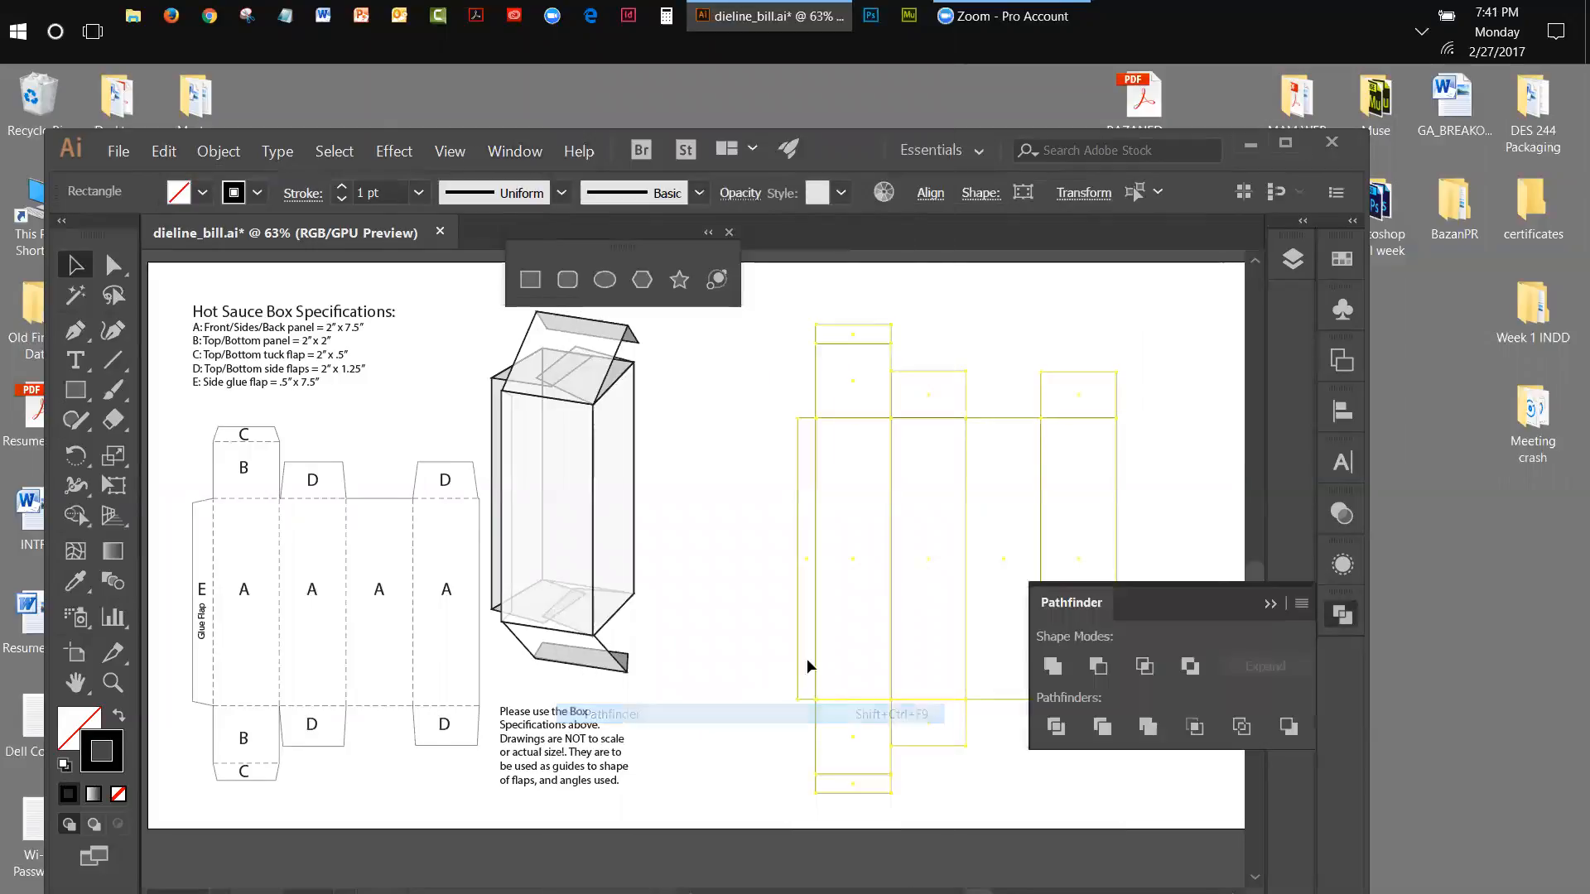
{"action": "left_click", "coordinate": [1053, 667]}
{"action": "left_click", "coordinate": [1149, 459]}
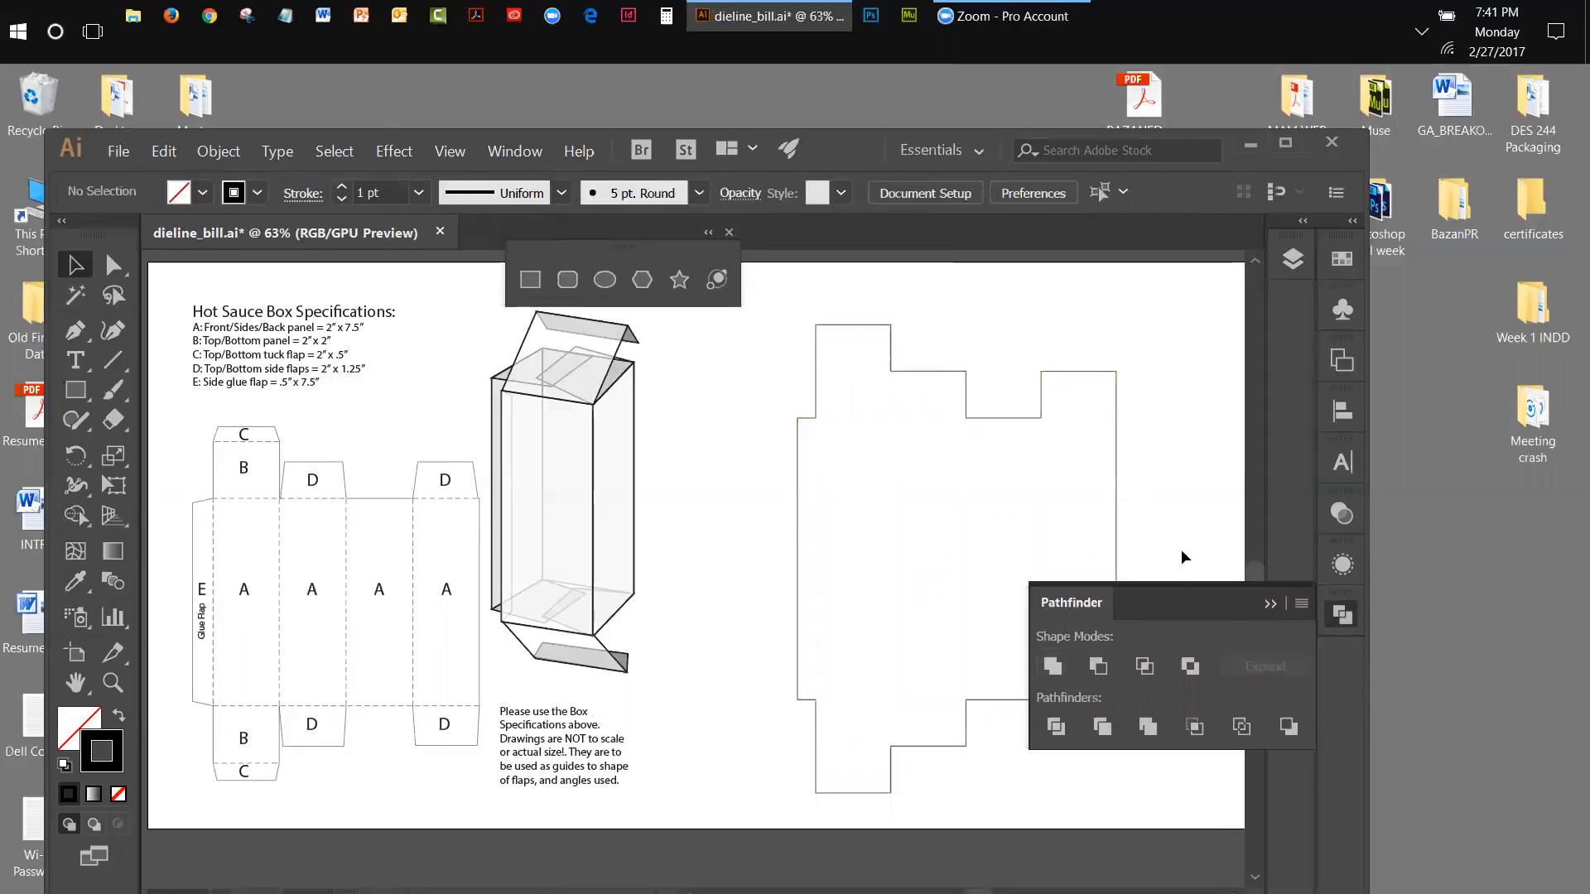
{"action": "left_click", "coordinate": [1268, 603]}
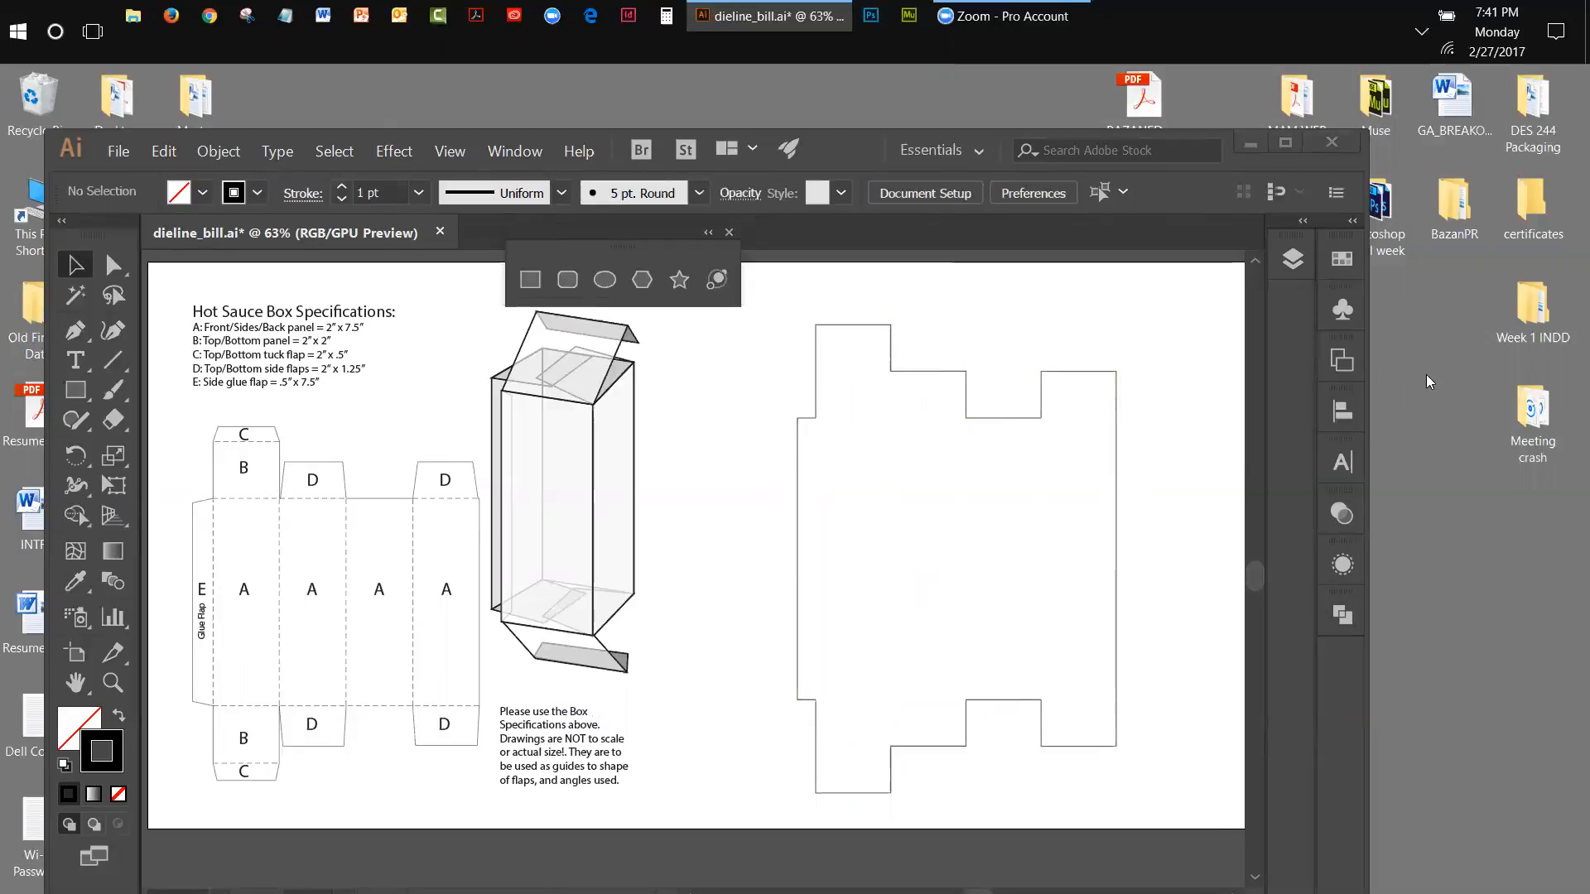
Show the trim layer, select the merged outline on the upper bleed layer, and briefly display the older bleed layer for comparison.
{"action": "left_click", "coordinate": [1302, 263]}
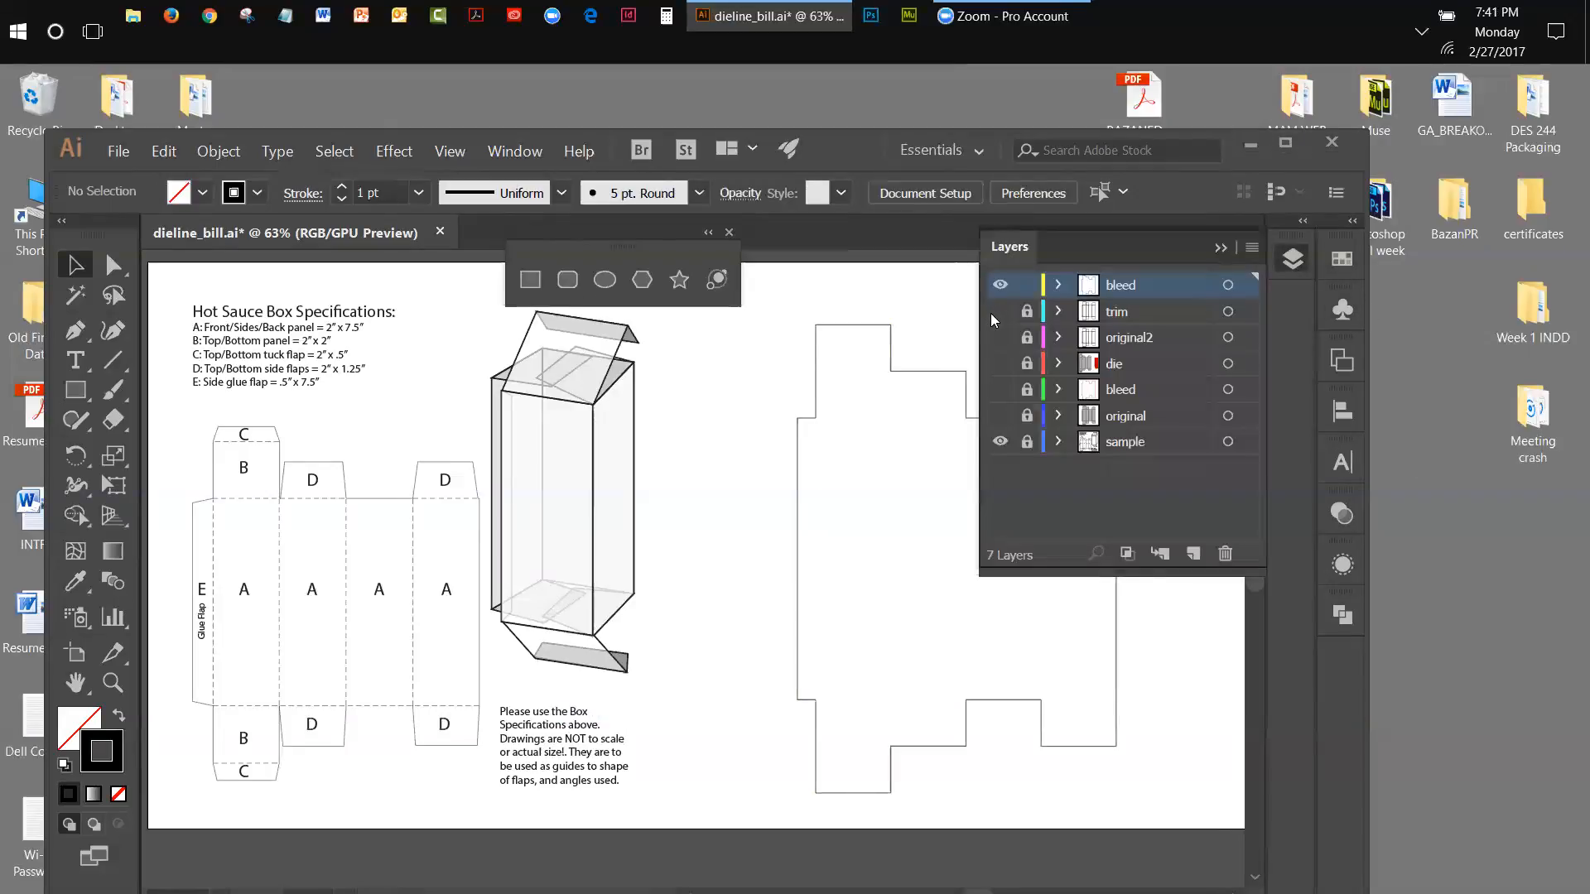
{"action": "left_click", "coordinate": [1000, 312]}
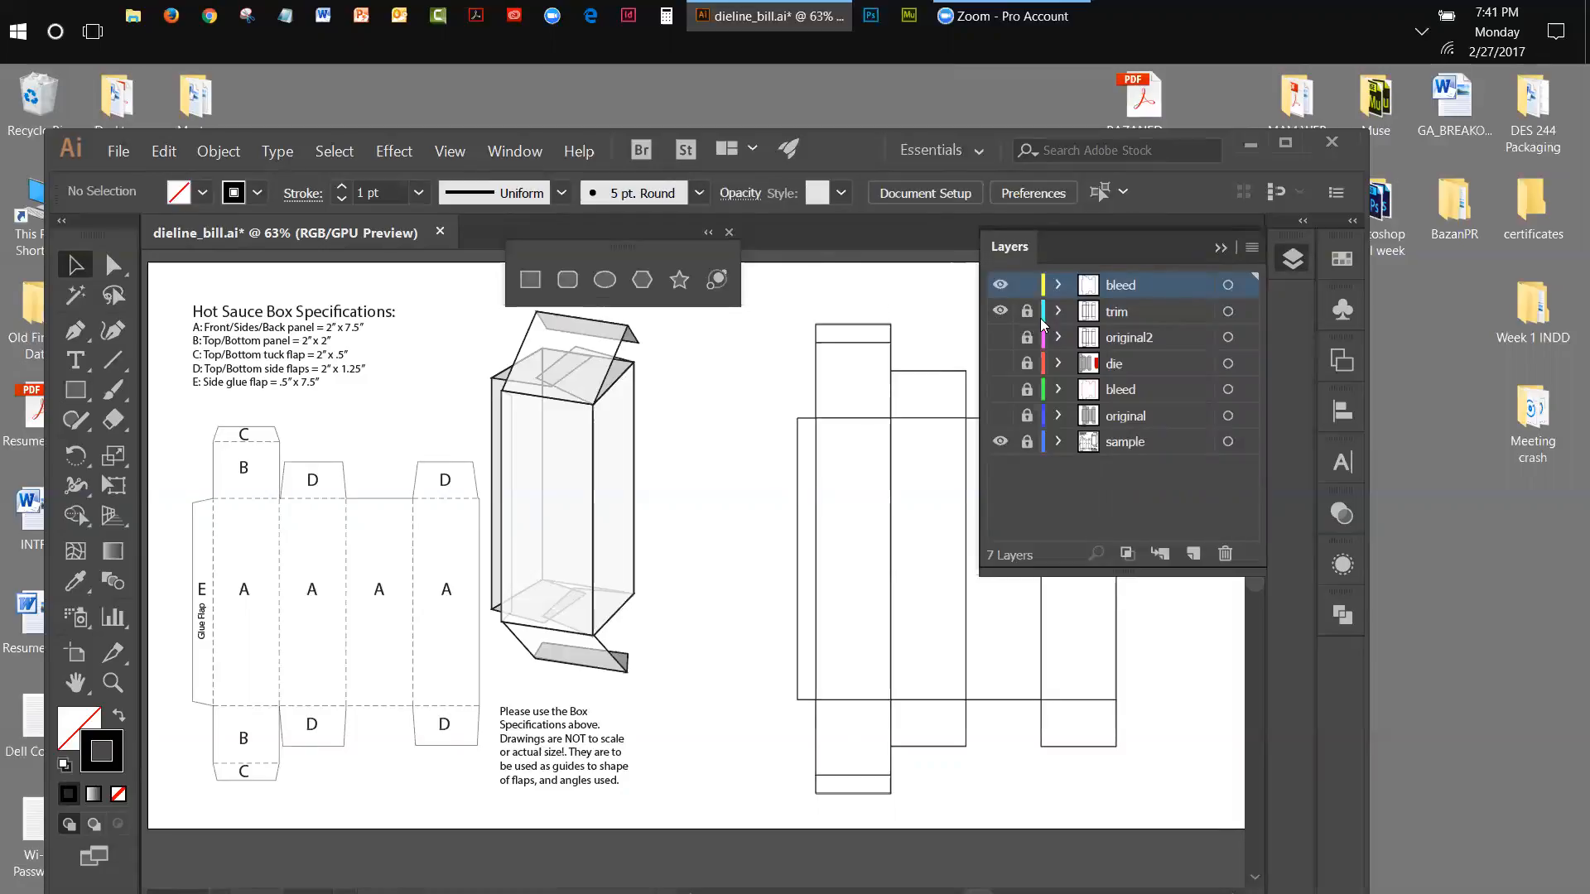
{"action": "left_click", "coordinate": [930, 371]}
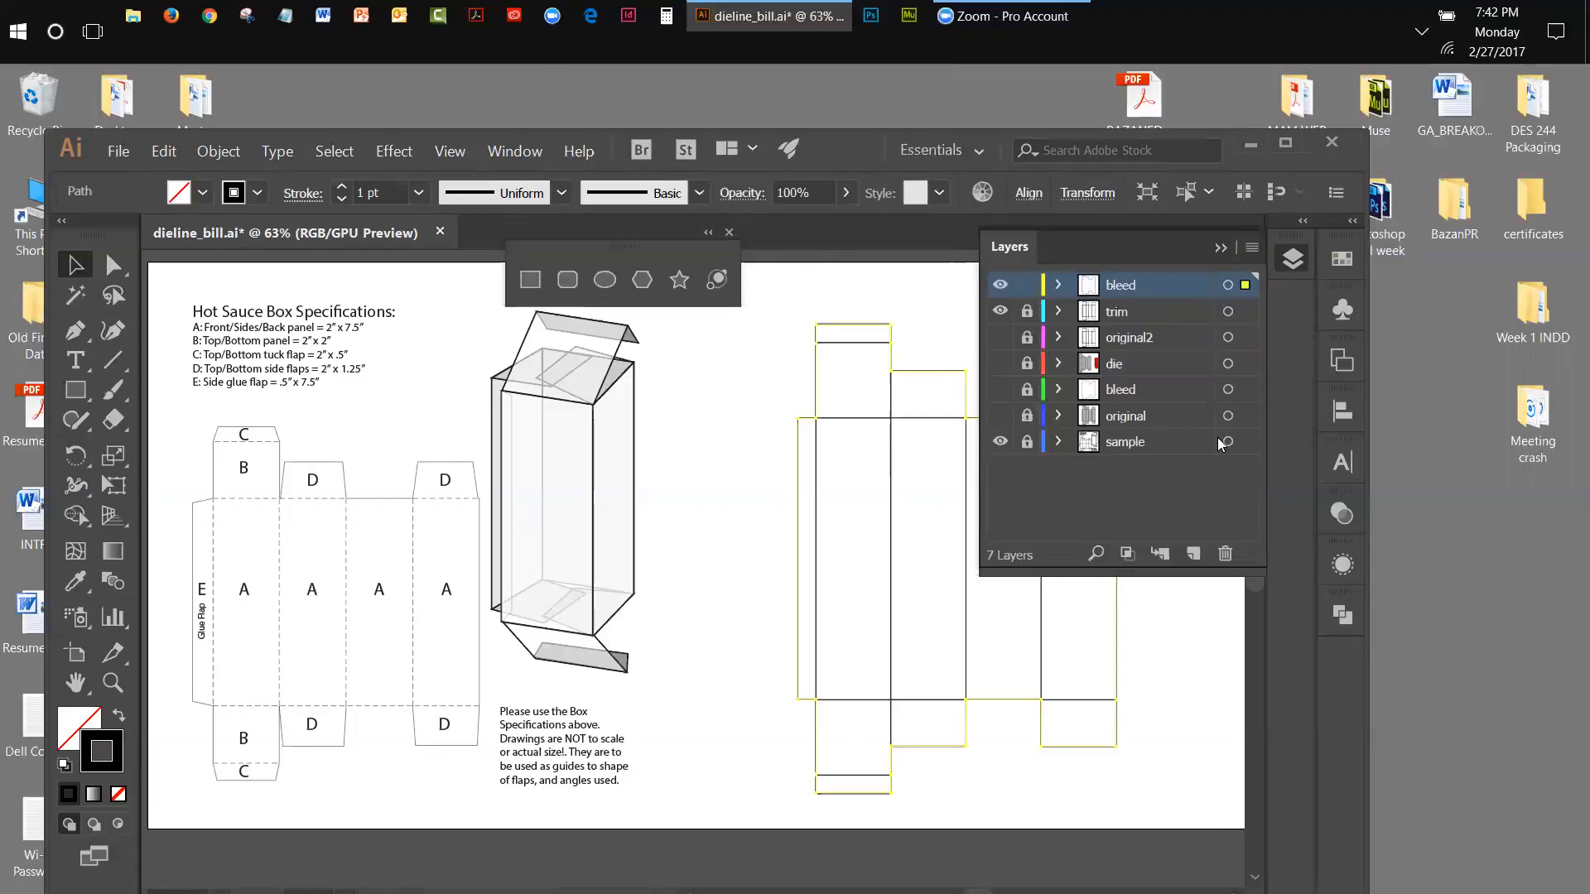
{"action": "left_click", "coordinate": [1090, 401]}
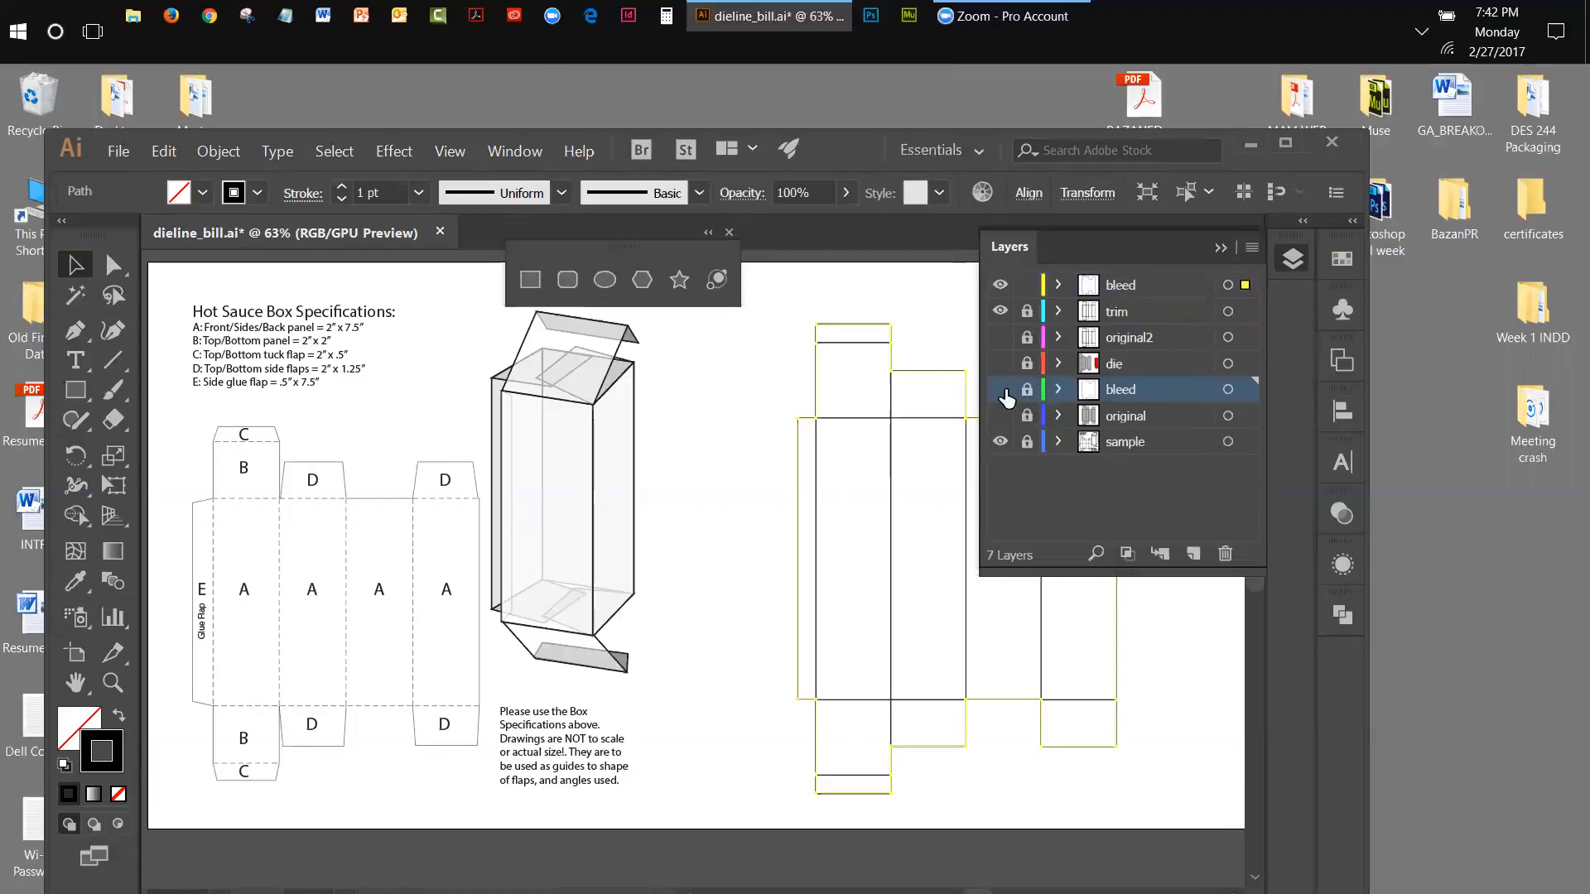
{"action": "left_click", "coordinate": [1001, 390]}
{"action": "left_click", "coordinate": [1000, 390]}
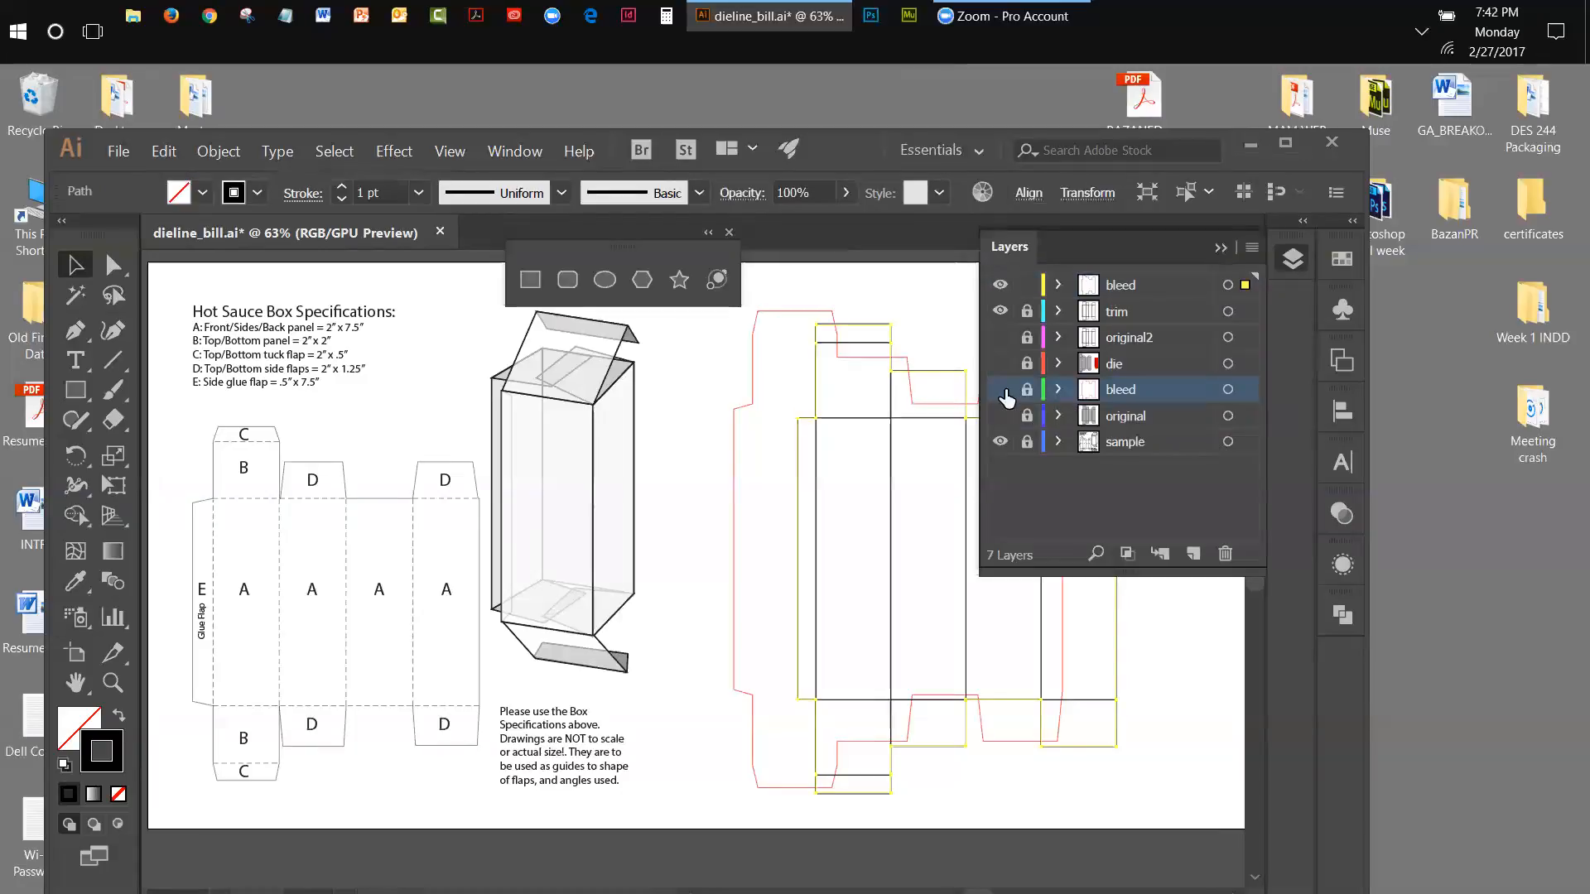
Create an outward Offset Path of 0.125 in from the merged bleed outline.
{"action": "left_click", "coordinate": [212, 151]}
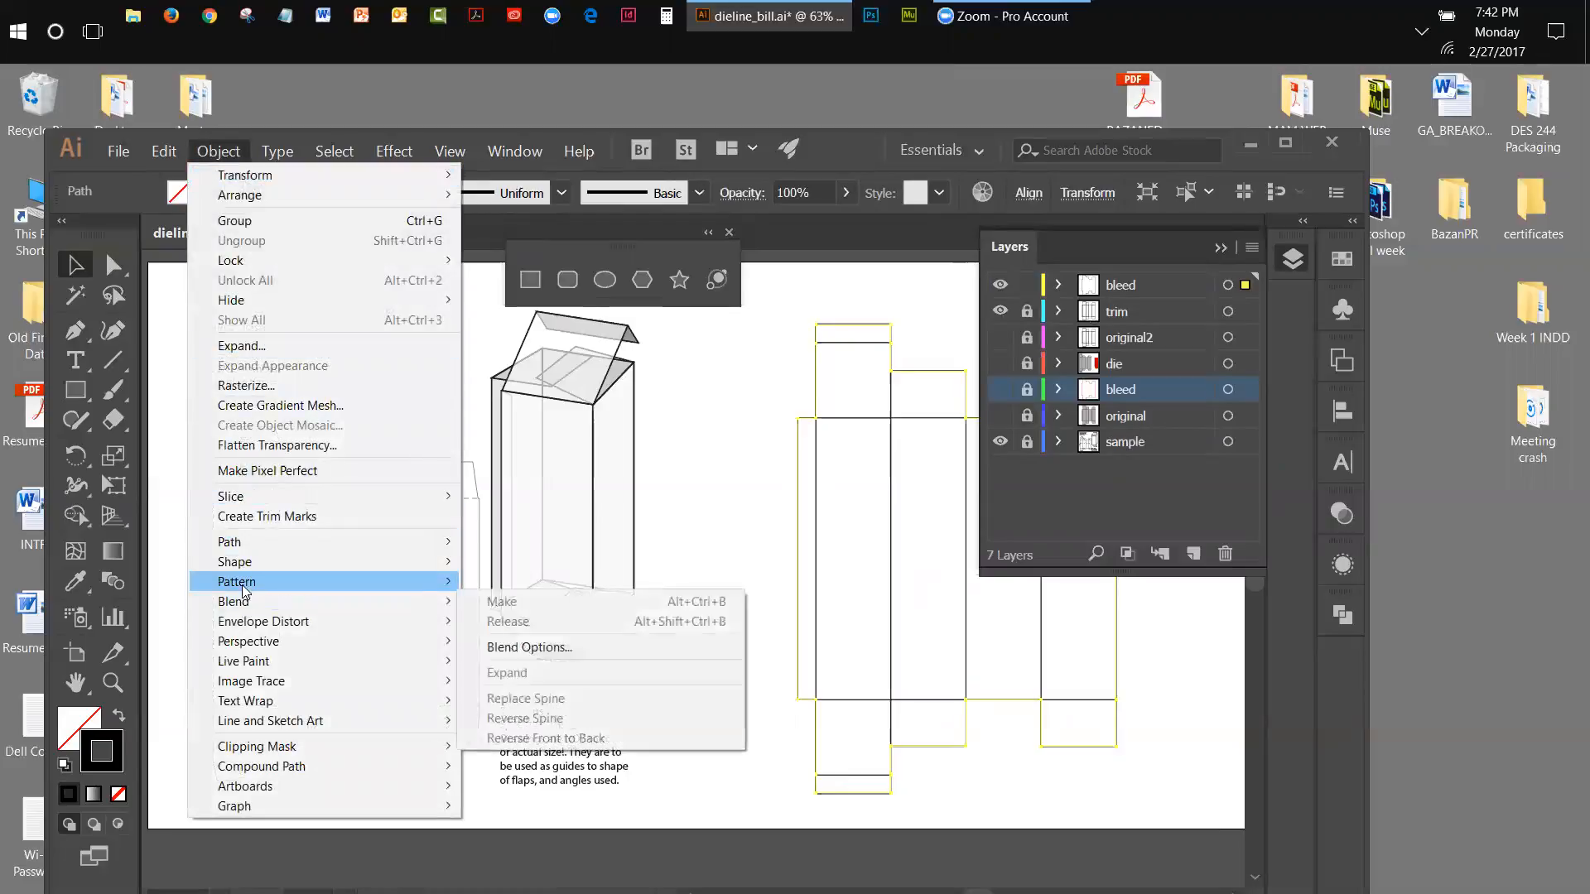
{"action": "mouse_move", "coordinate": [242, 547]}
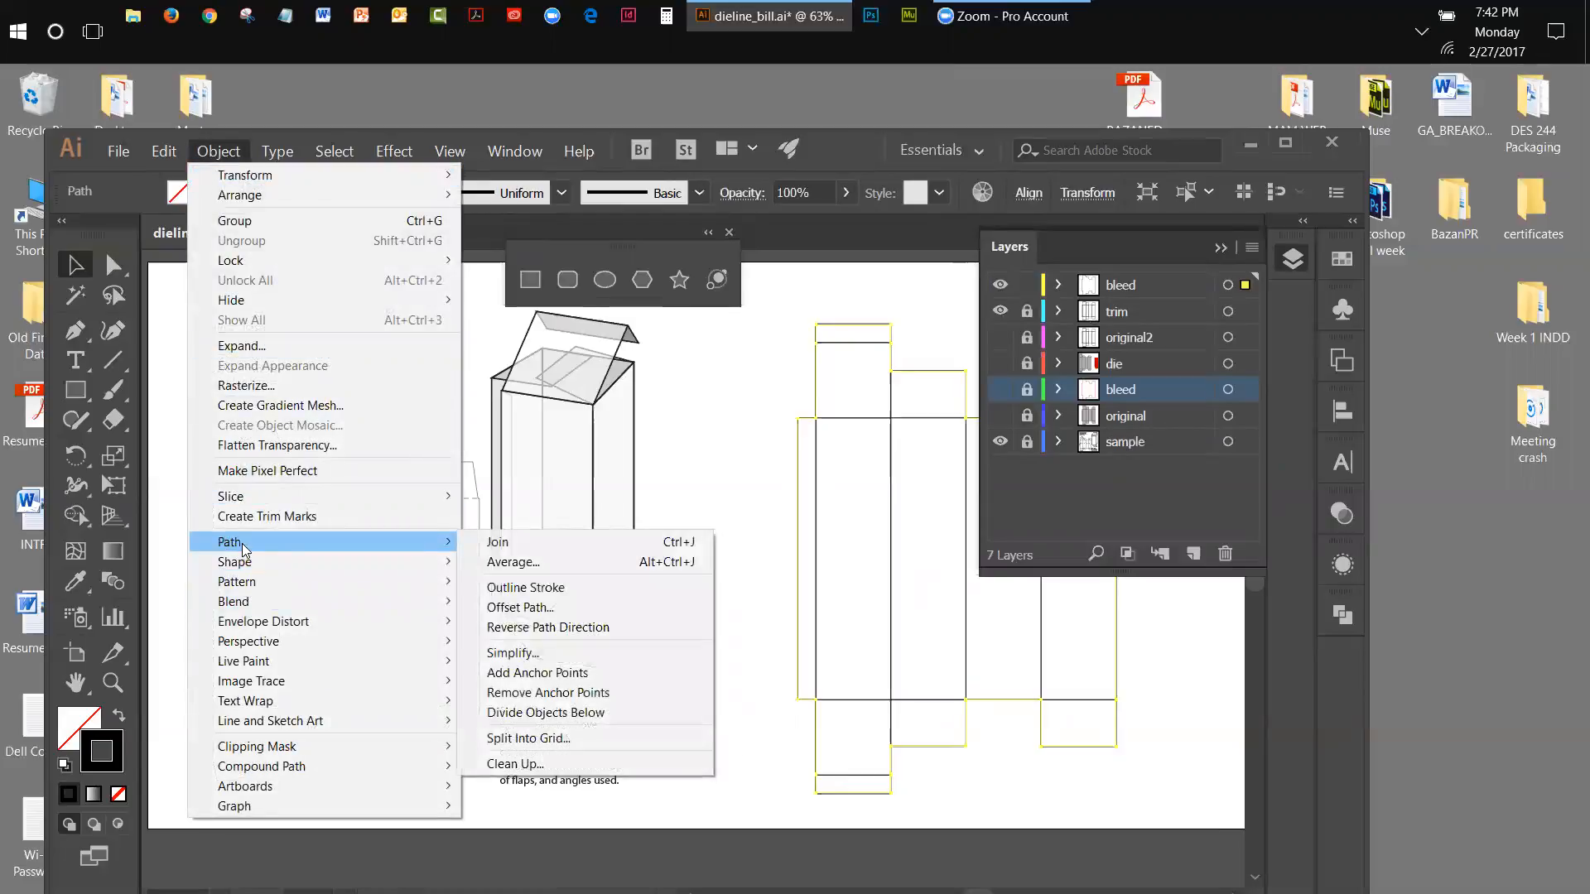
{"action": "left_click", "coordinate": [559, 613]}
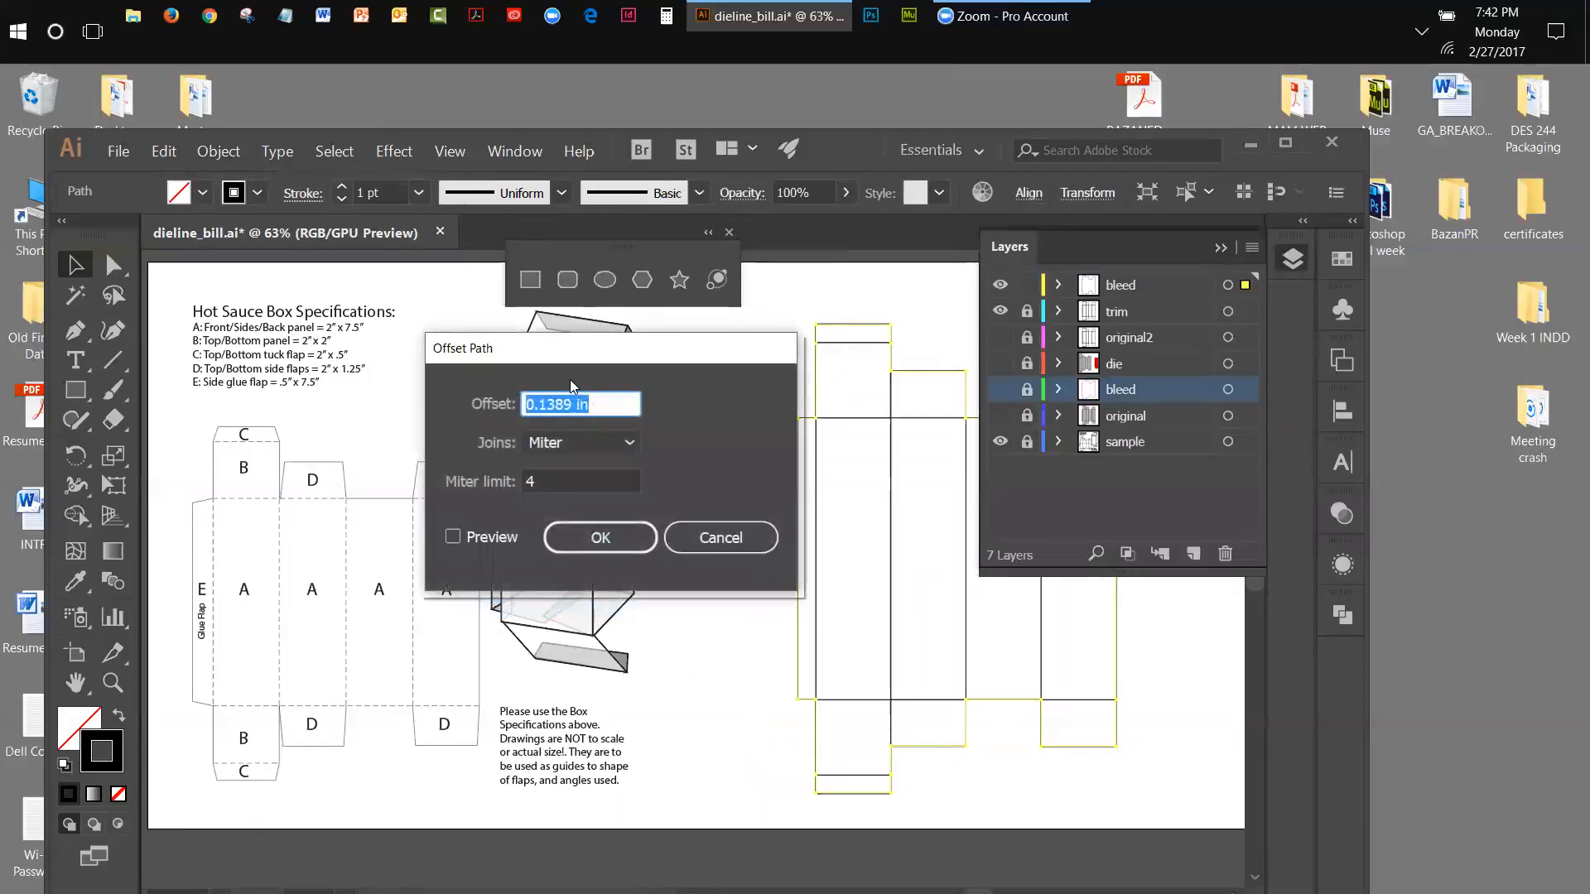
{"action": "left_click_drag", "start_coordinate": [558, 369], "coordinate": [492, 440]}
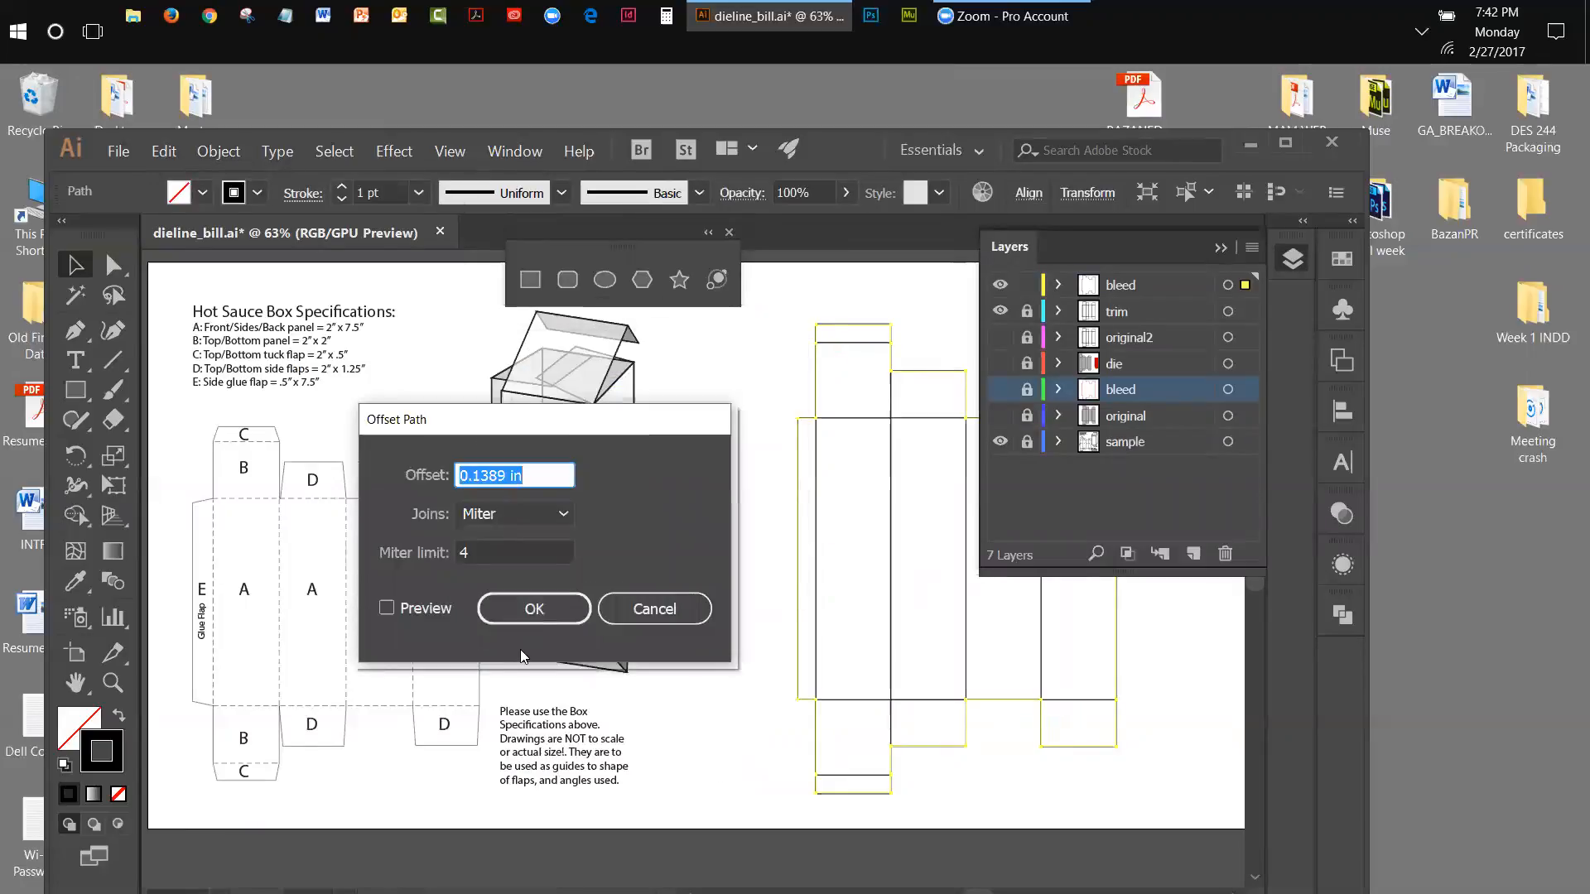
{"action": "left_click", "coordinate": [504, 476]}
{"action": "left_click_drag", "start_coordinate": [504, 476], "coordinate": [480, 476]}
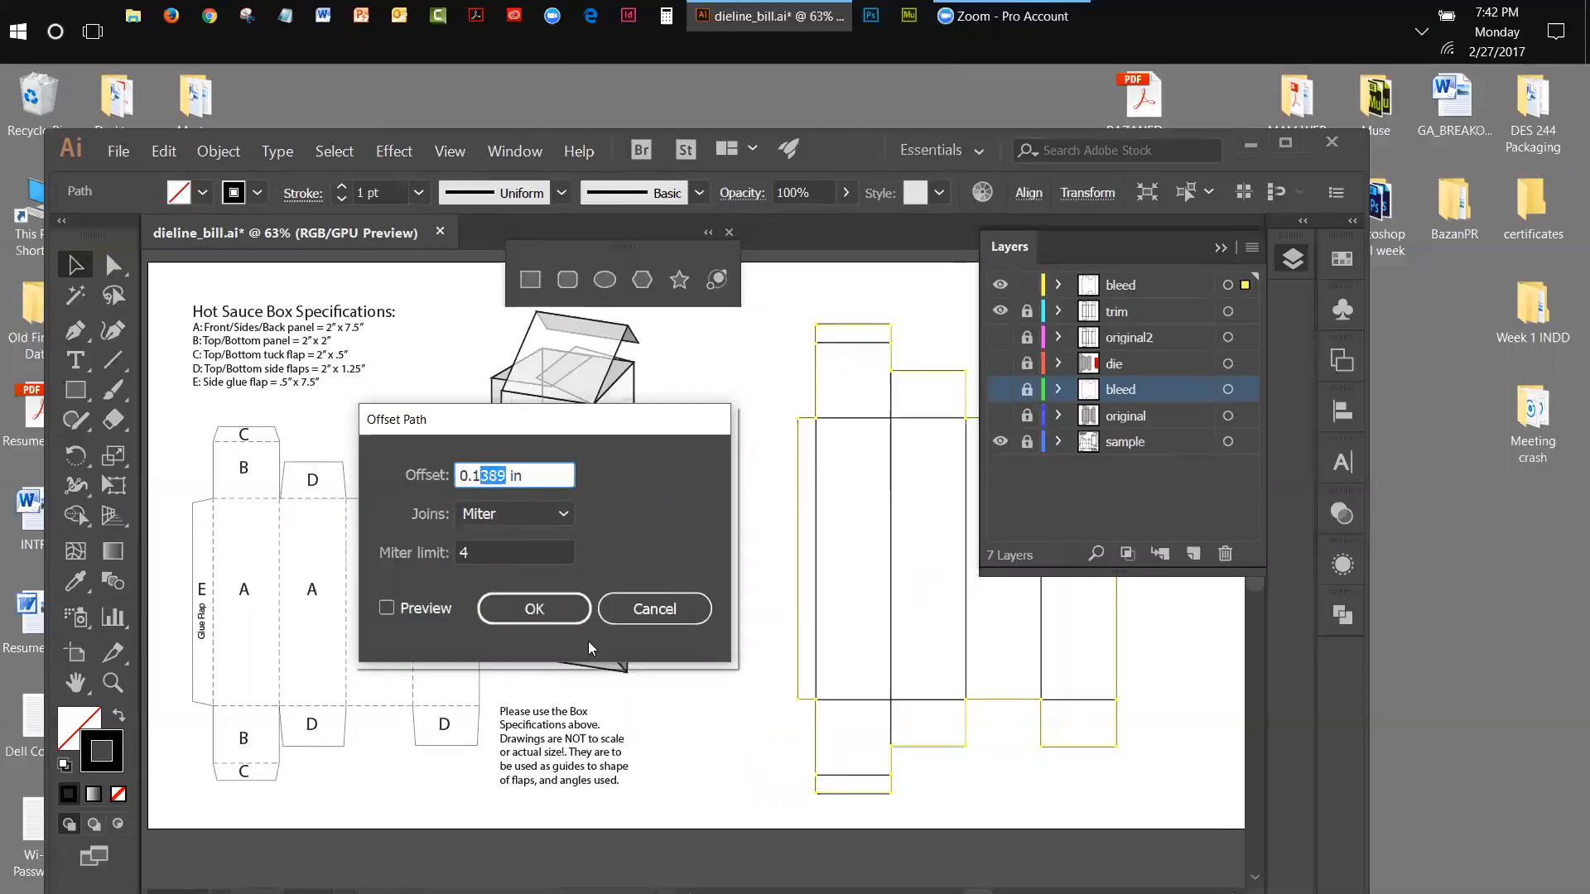
{"action": "type", "text": "25"}
{"action": "left_click", "coordinate": [508, 605]}
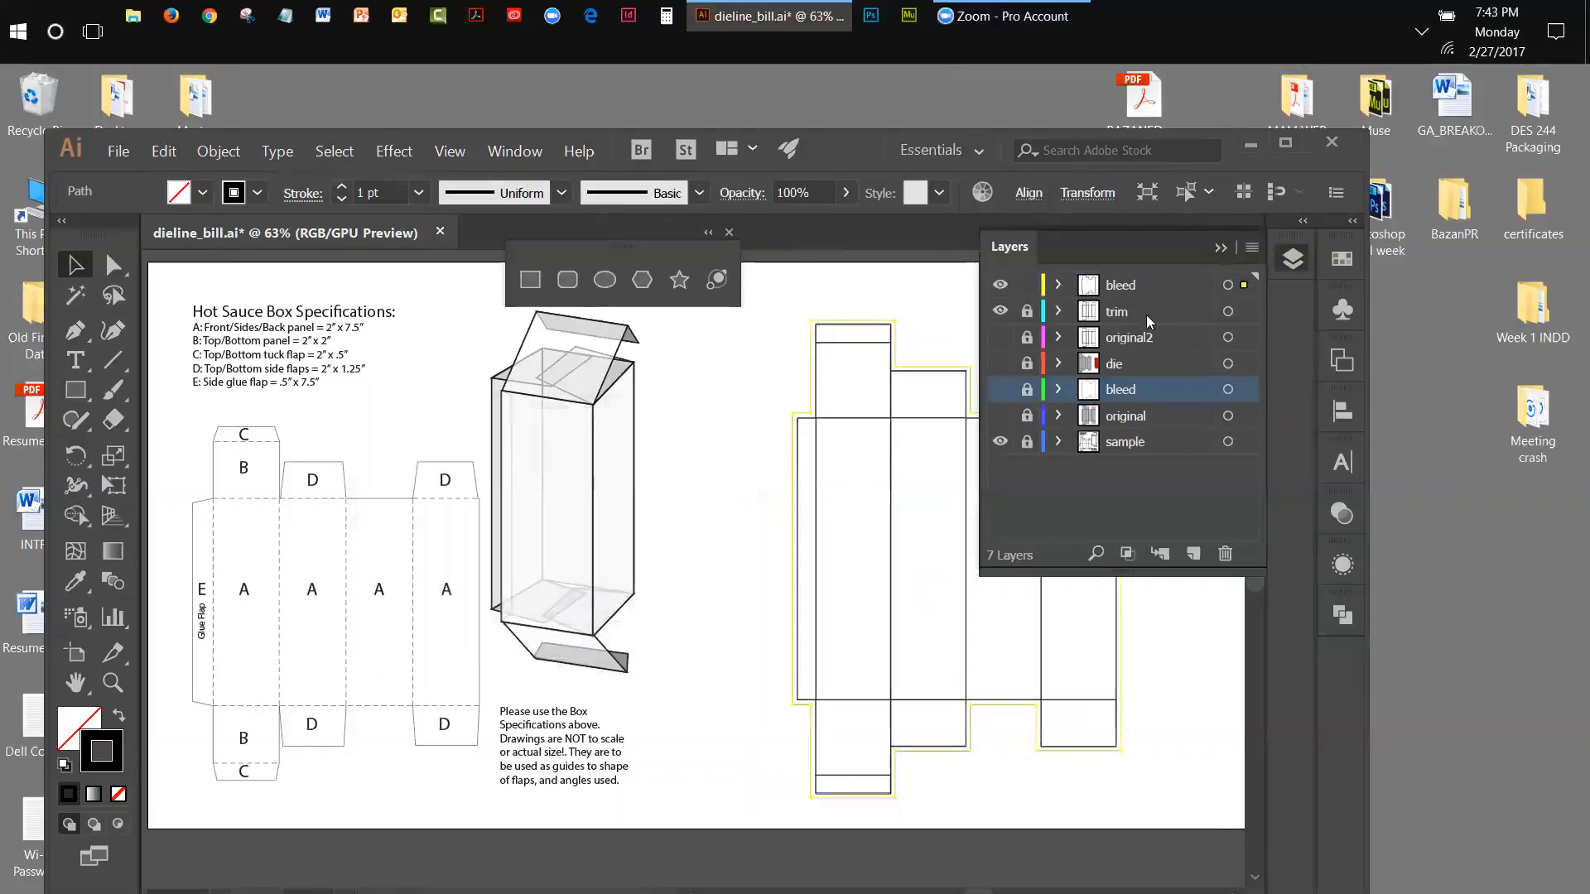
Set the offset outline's stroke to pure red (RGB 255, 0, 0) and deselect it.
{"action": "left_click", "coordinate": [1221, 248]}
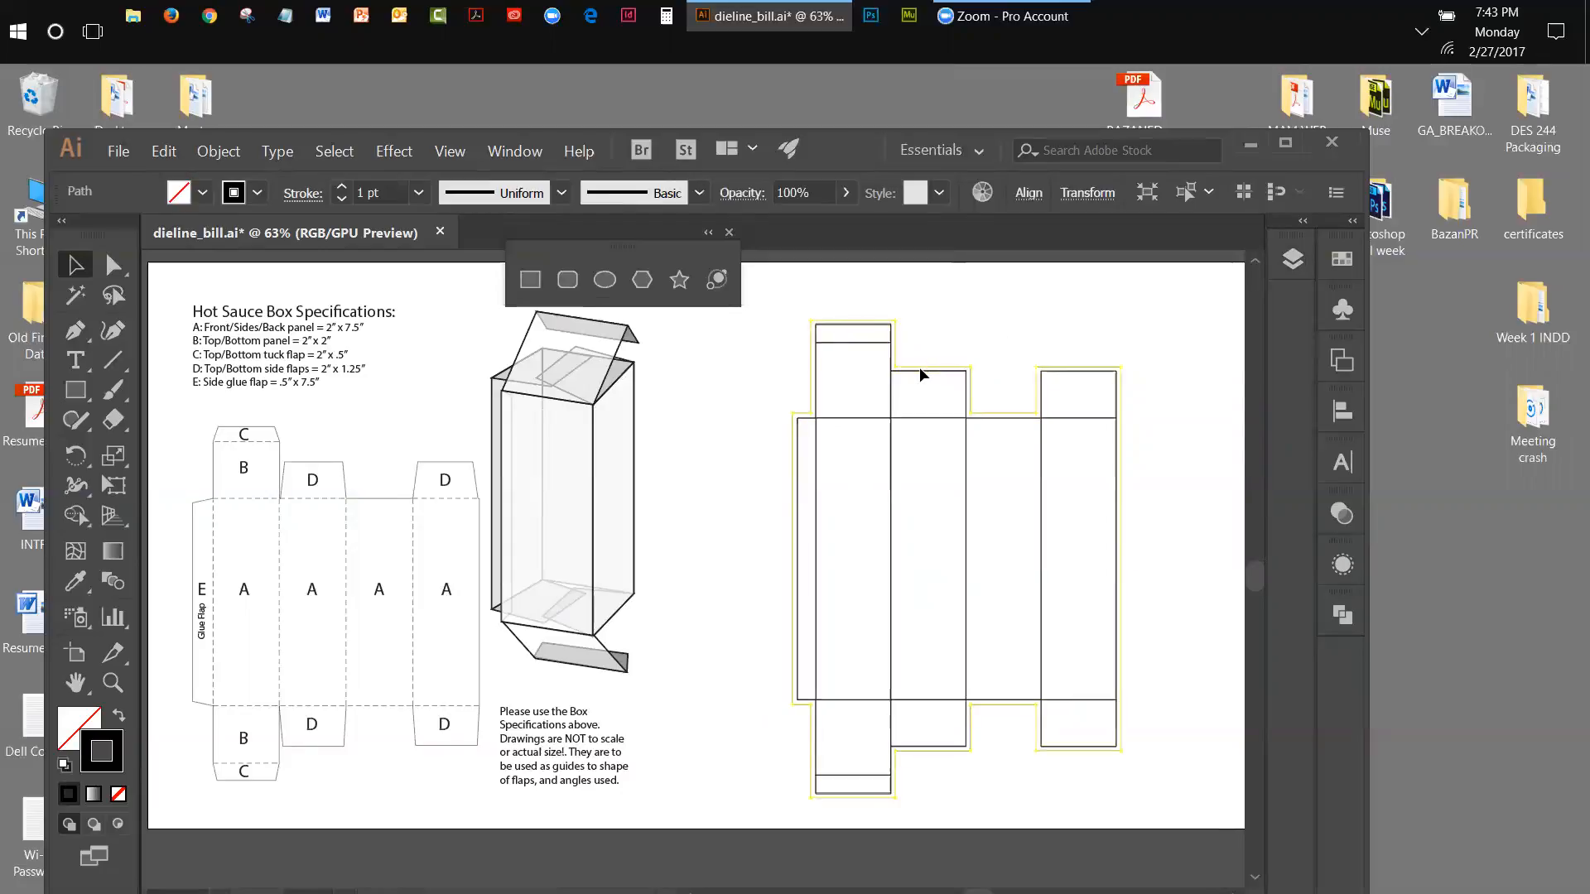
{"action": "double_click", "coordinate": [114, 735]}
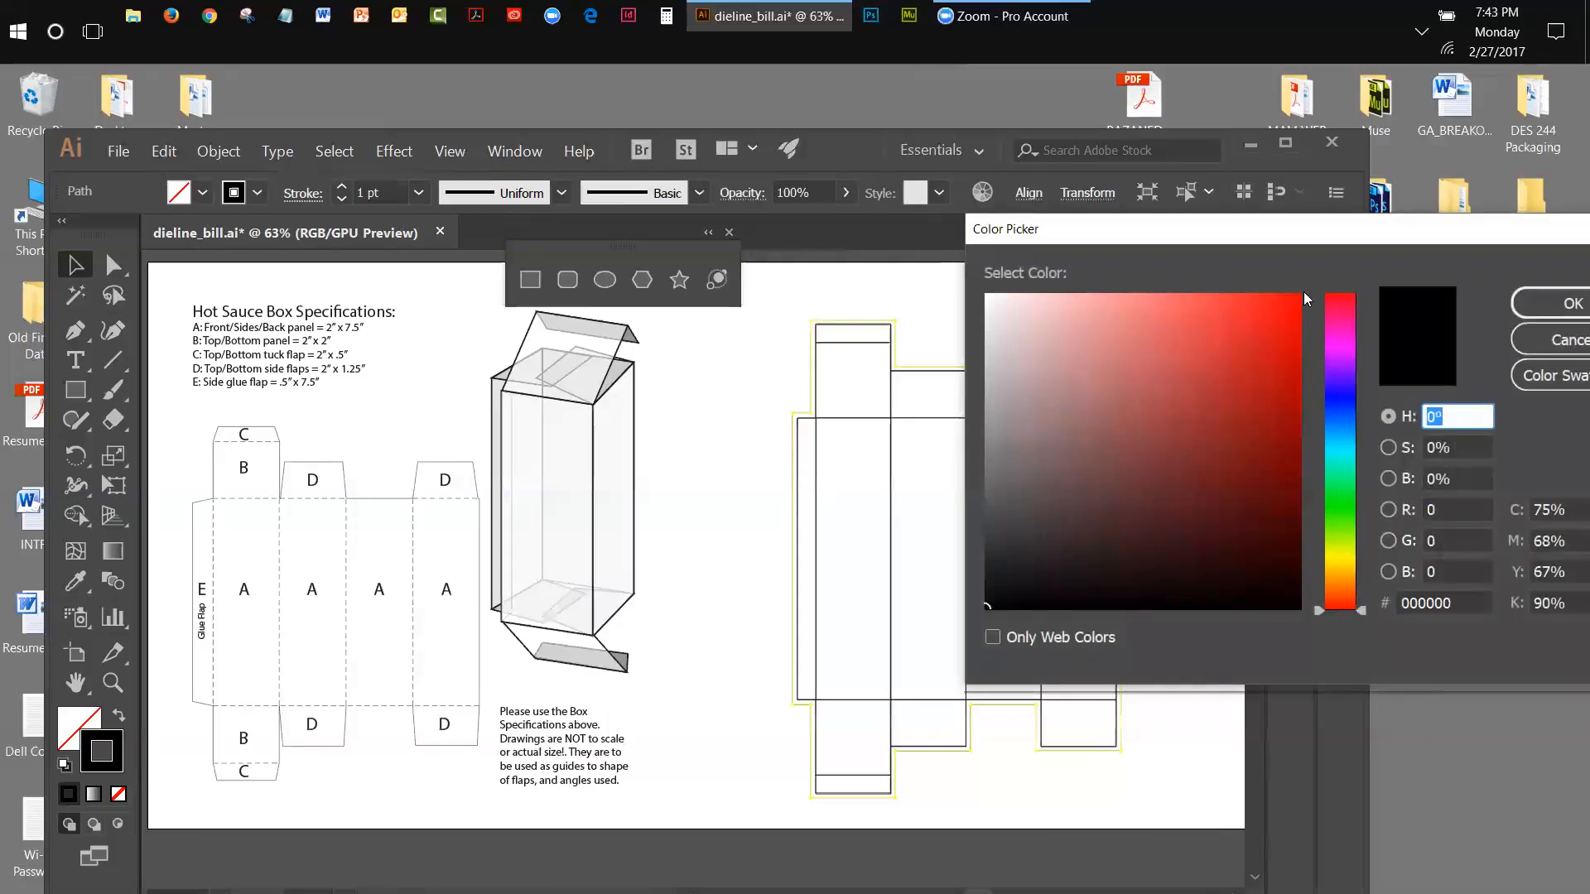
{"action": "left_click_drag", "start_coordinate": [1303, 293], "coordinate": [1314, 291]}
{"action": "left_click", "coordinate": [1570, 303]}
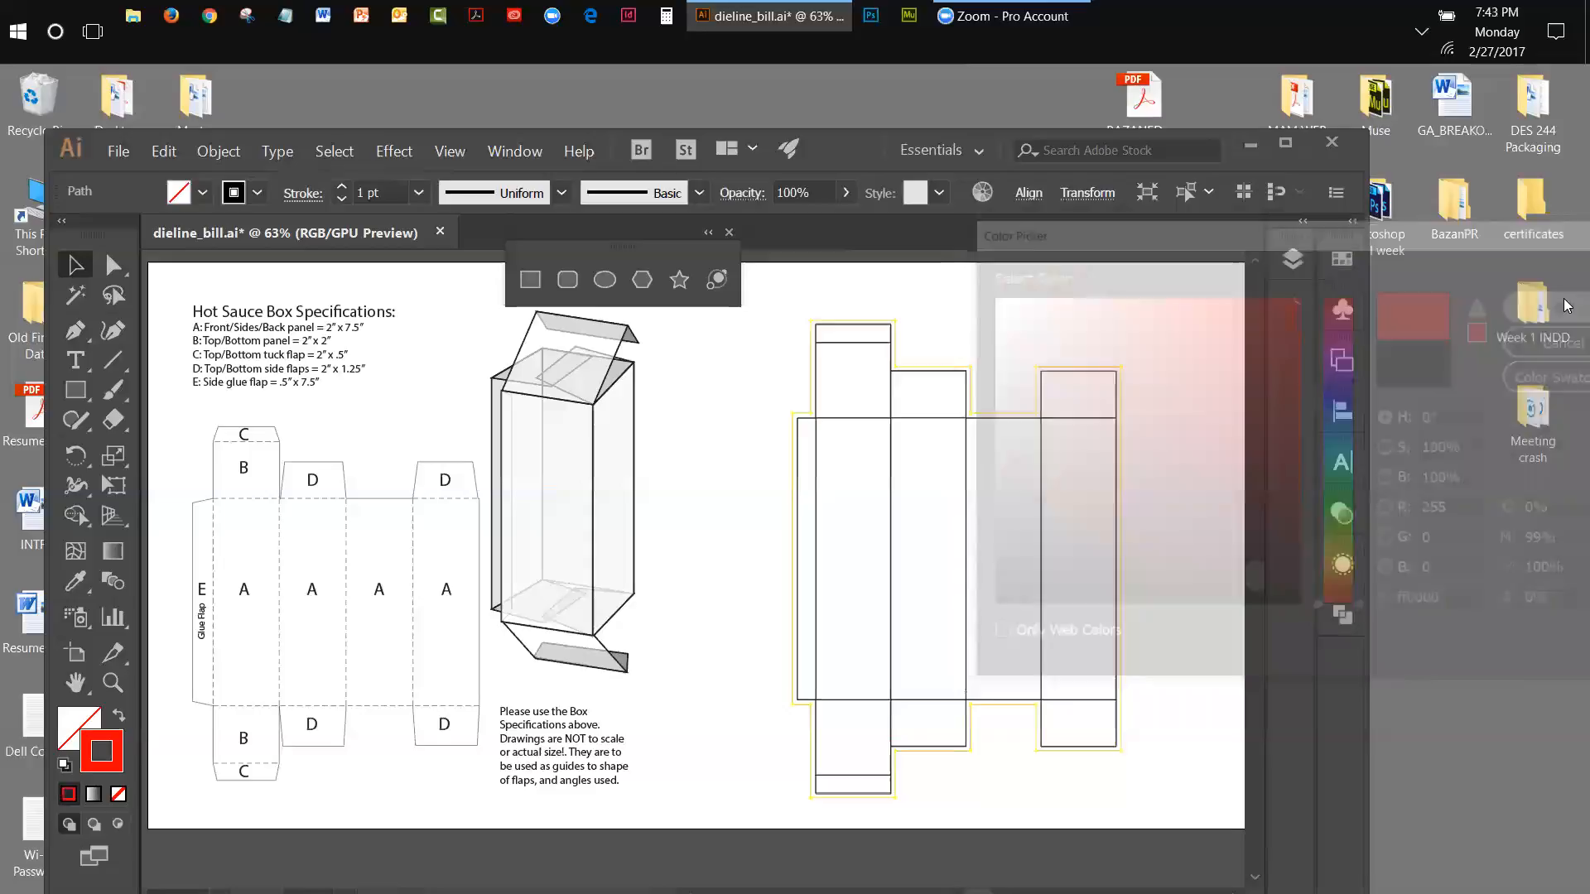
{"action": "left_click", "coordinate": [715, 379]}
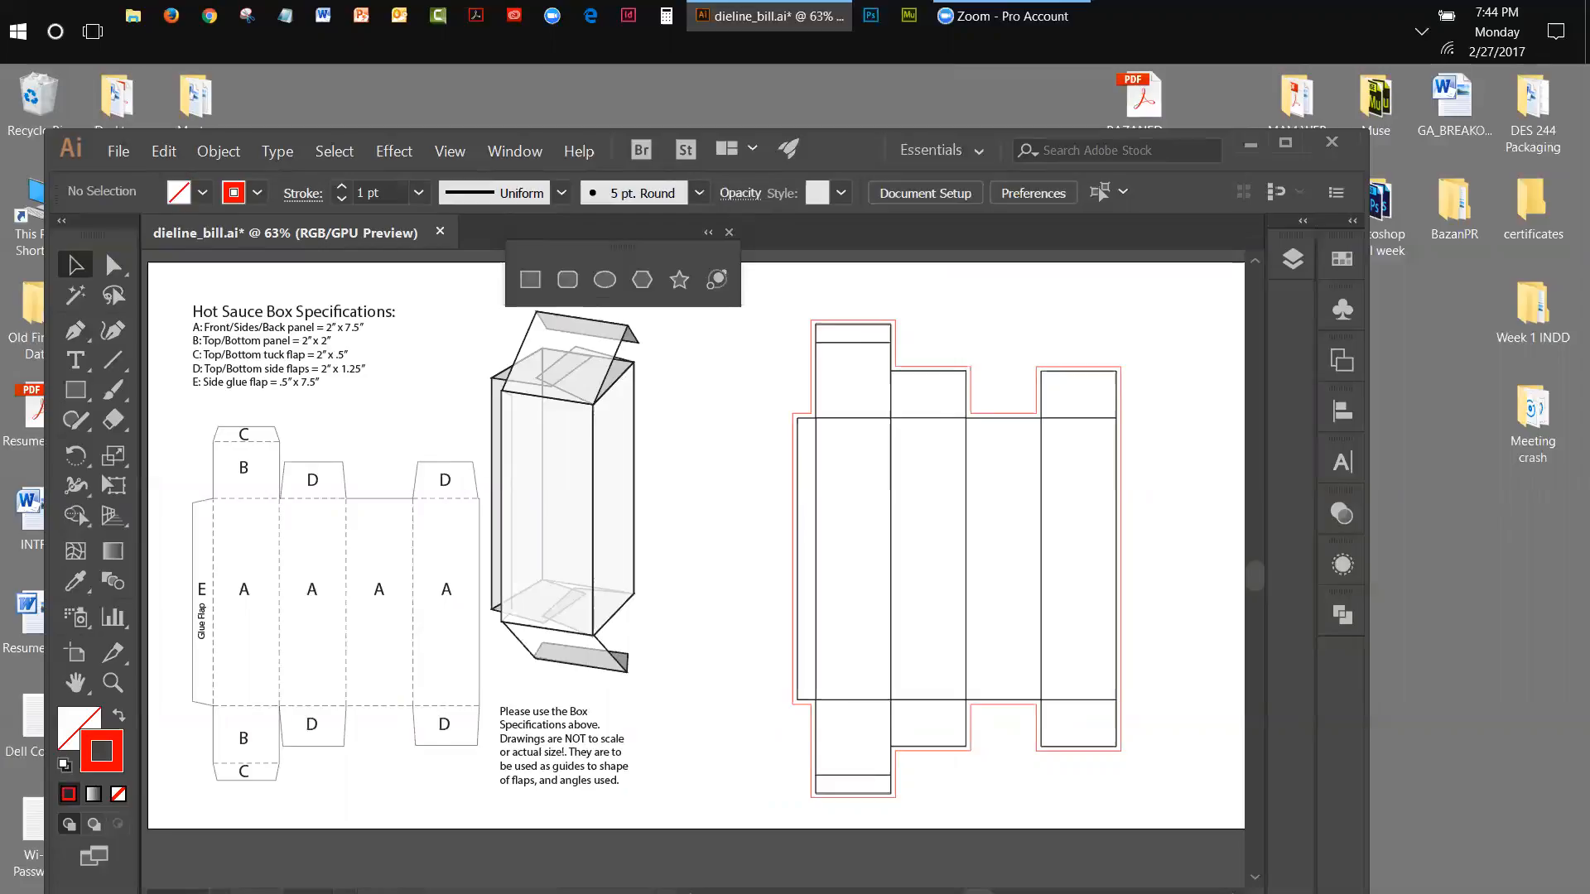
Hide the trim layer, delete the inner black outline from the upper bleed layer, and show the trim layer again.
{"action": "left_click", "coordinate": [1294, 263]}
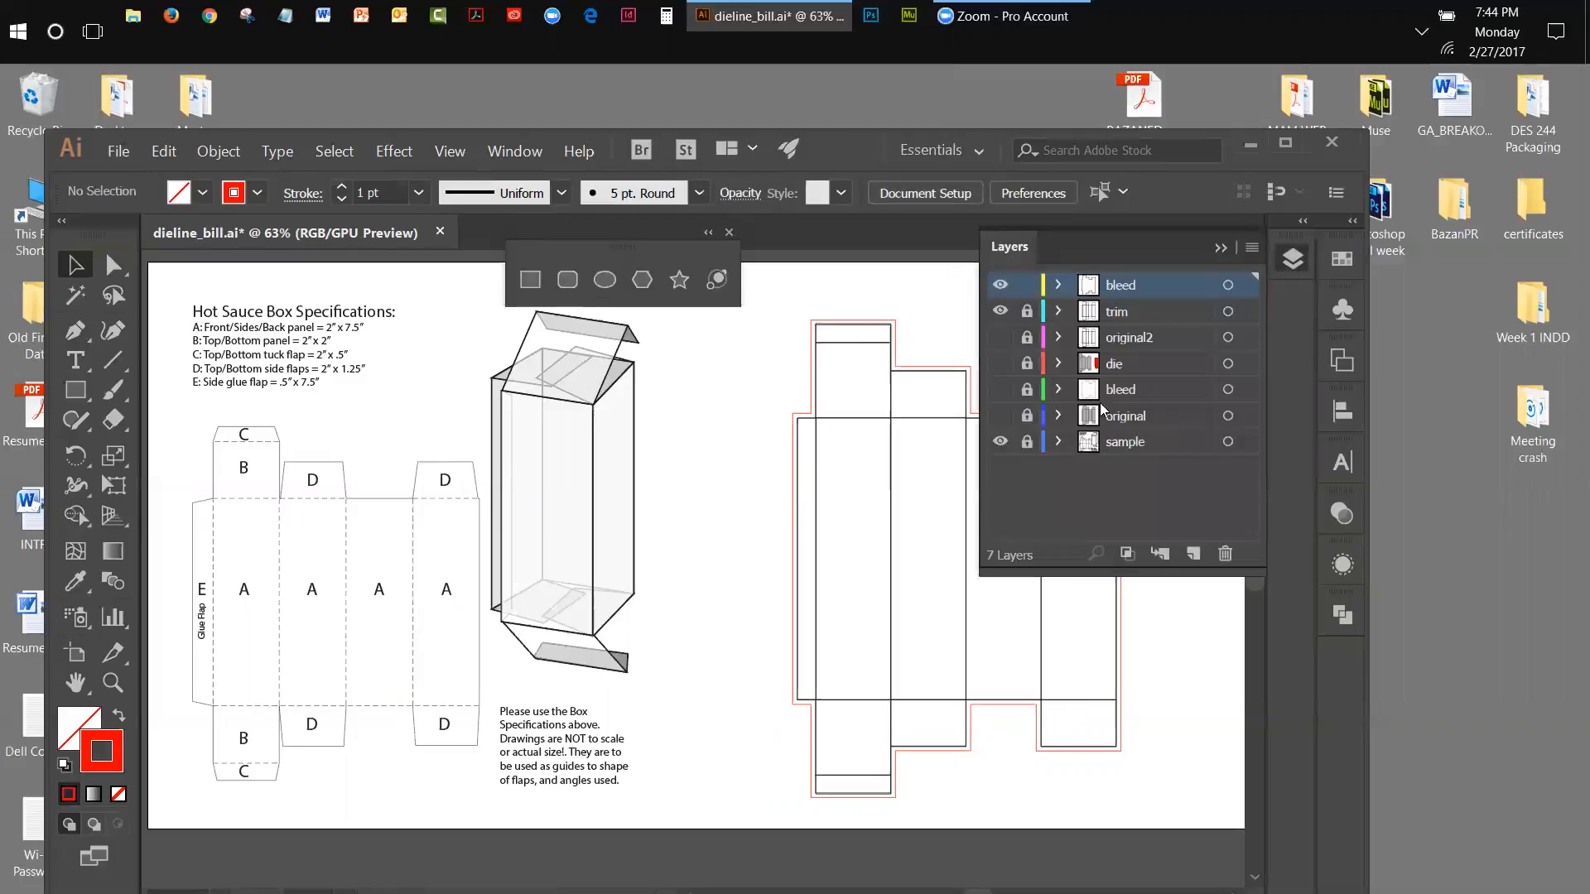
{"action": "left_click", "coordinate": [1001, 441]}
{"action": "left_click", "coordinate": [1000, 441]}
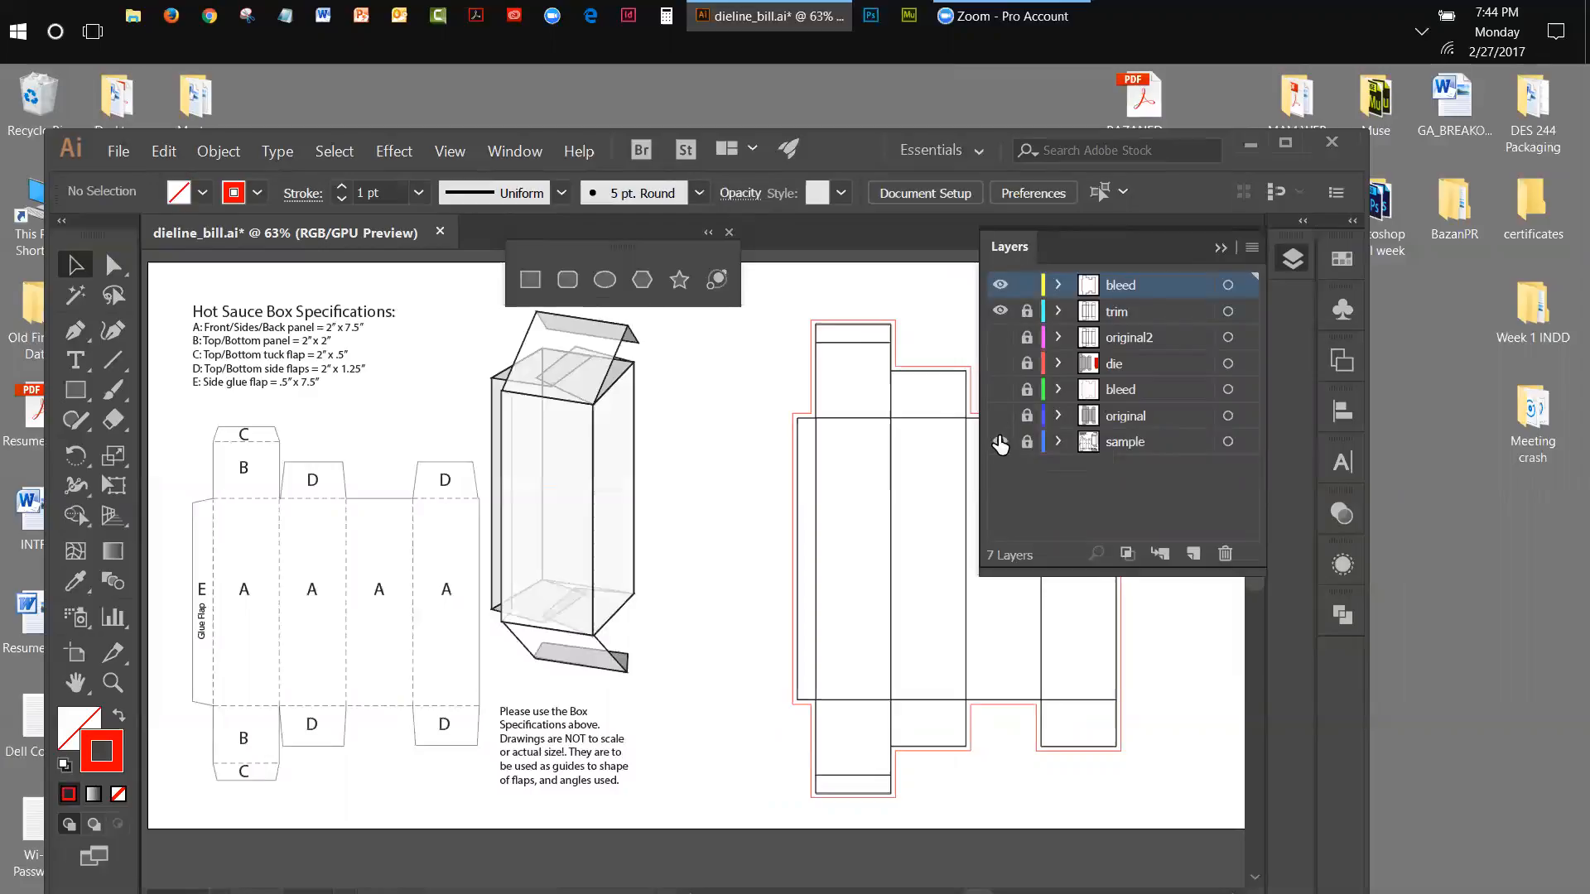
{"action": "left_click", "coordinate": [1000, 312]}
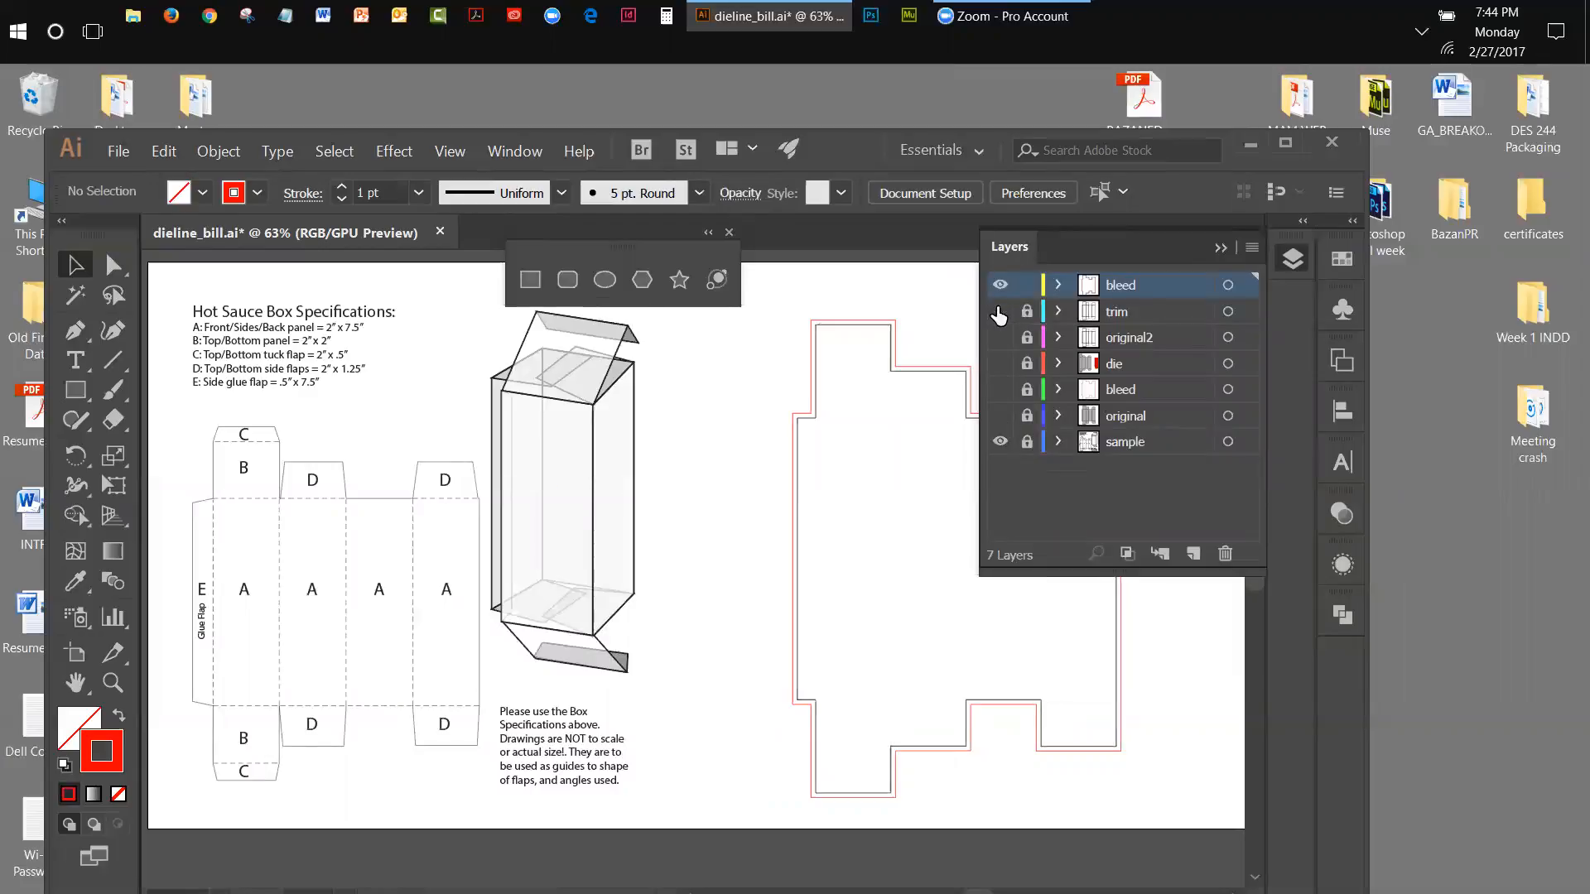
{"action": "left_click", "coordinate": [997, 286]}
{"action": "left_click", "coordinate": [1000, 285]}
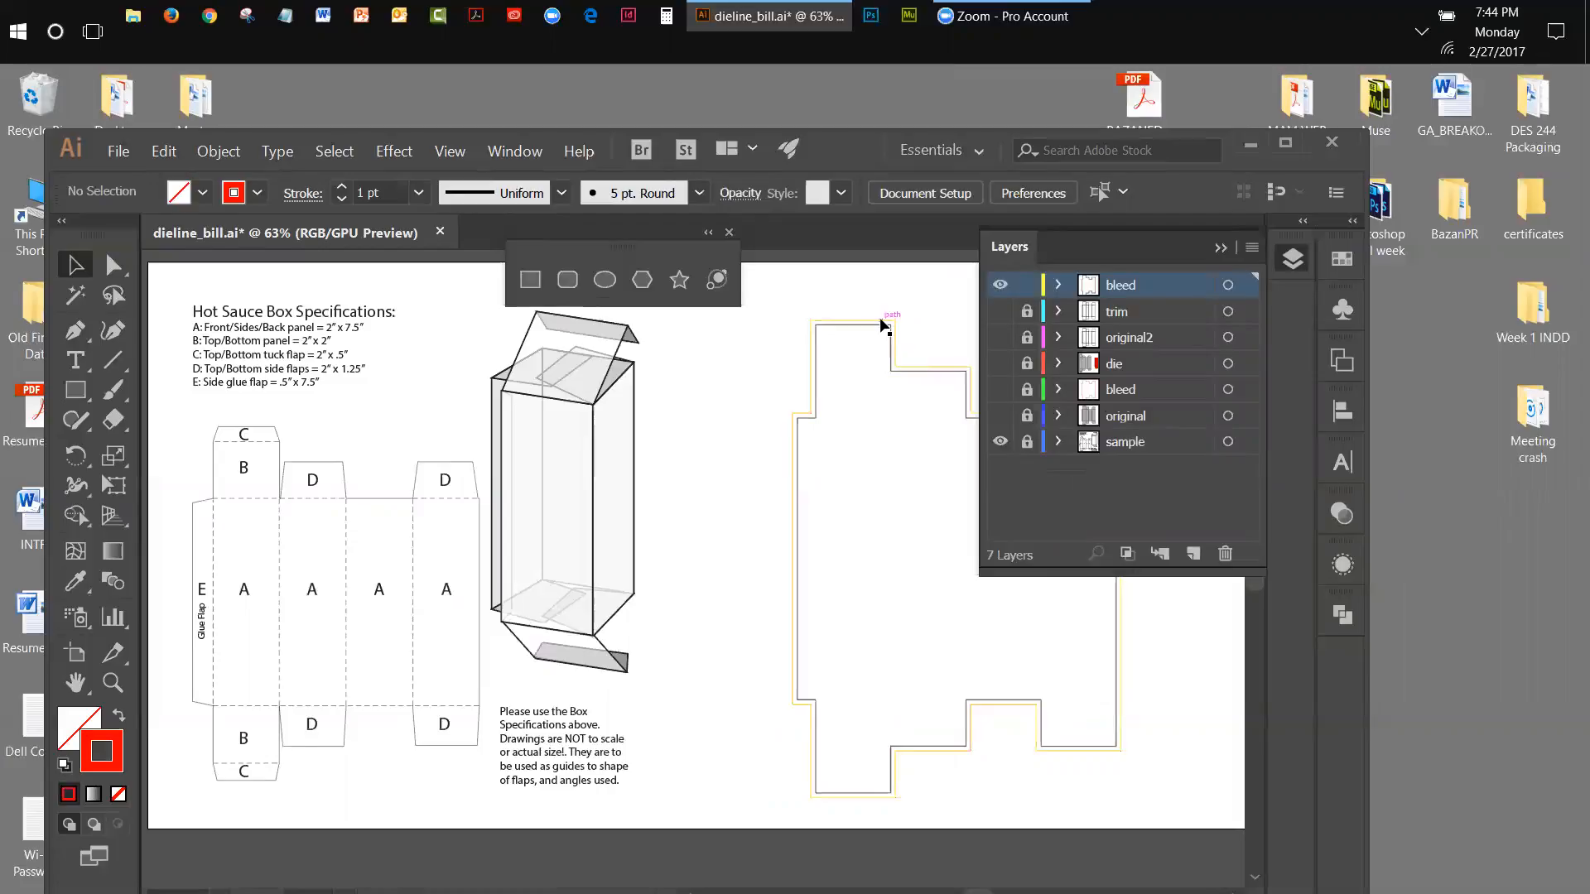
{"action": "left_click", "coordinate": [880, 322]}
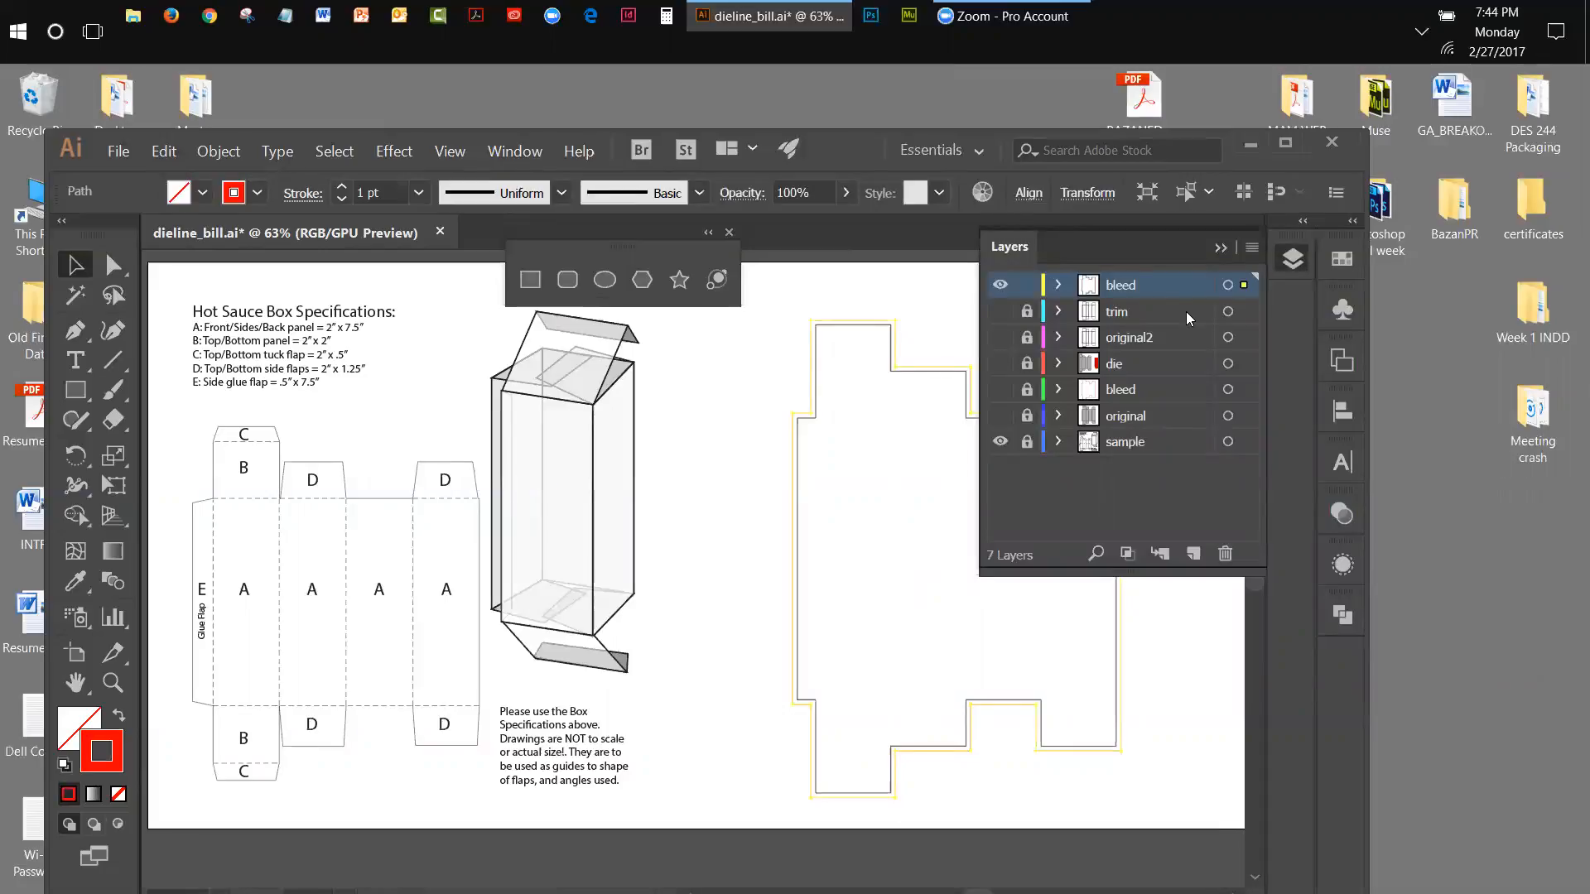
{"action": "left_click", "coordinate": [940, 370]}
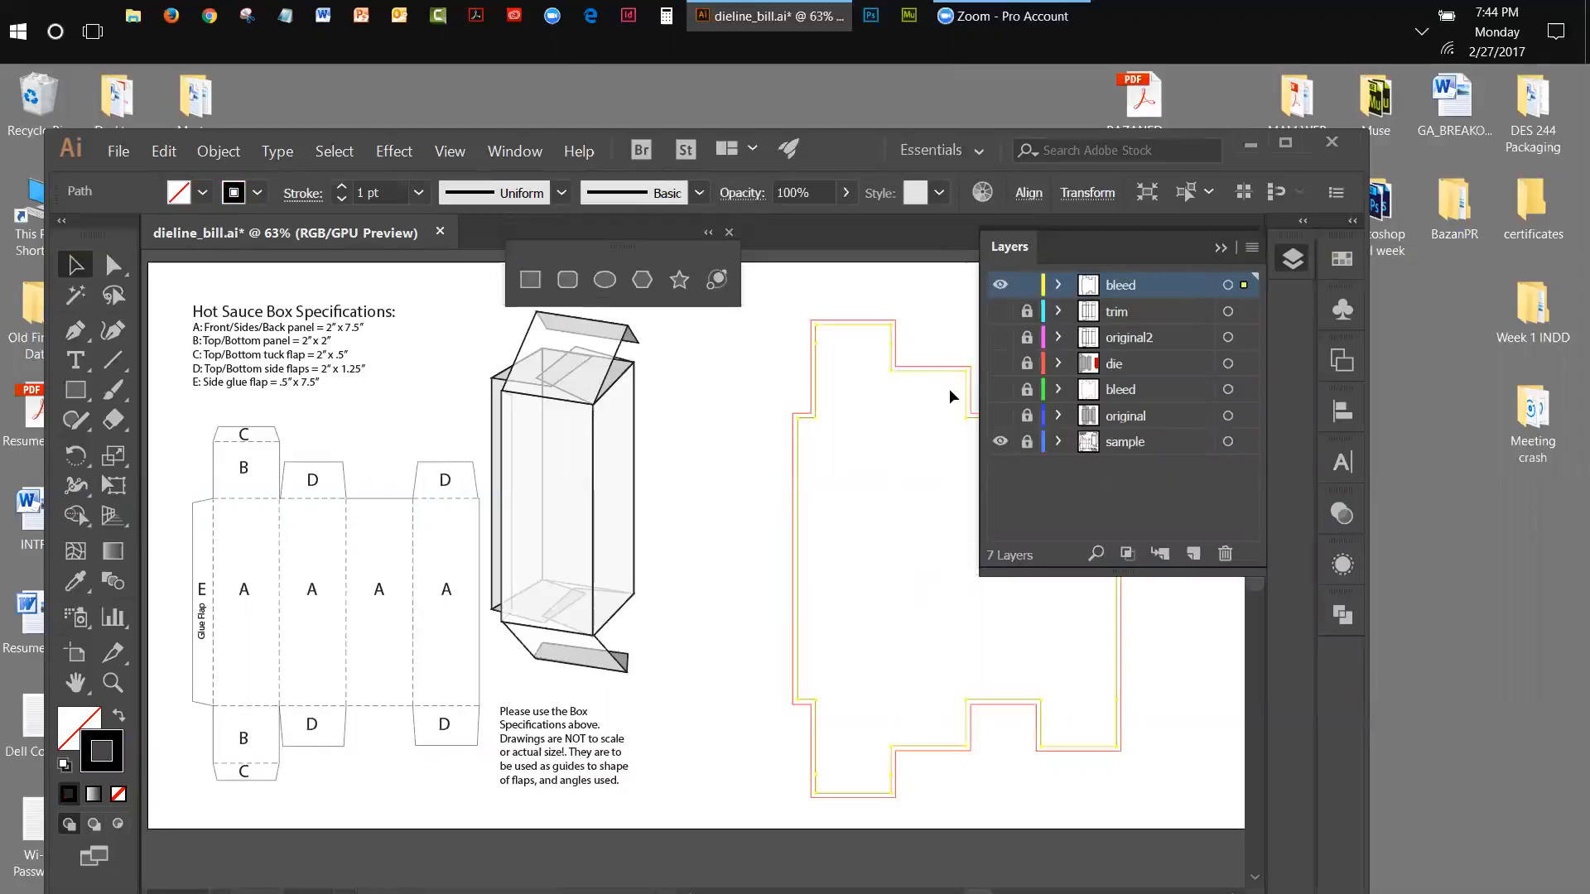
{"action": "left_click", "coordinate": [949, 389]}
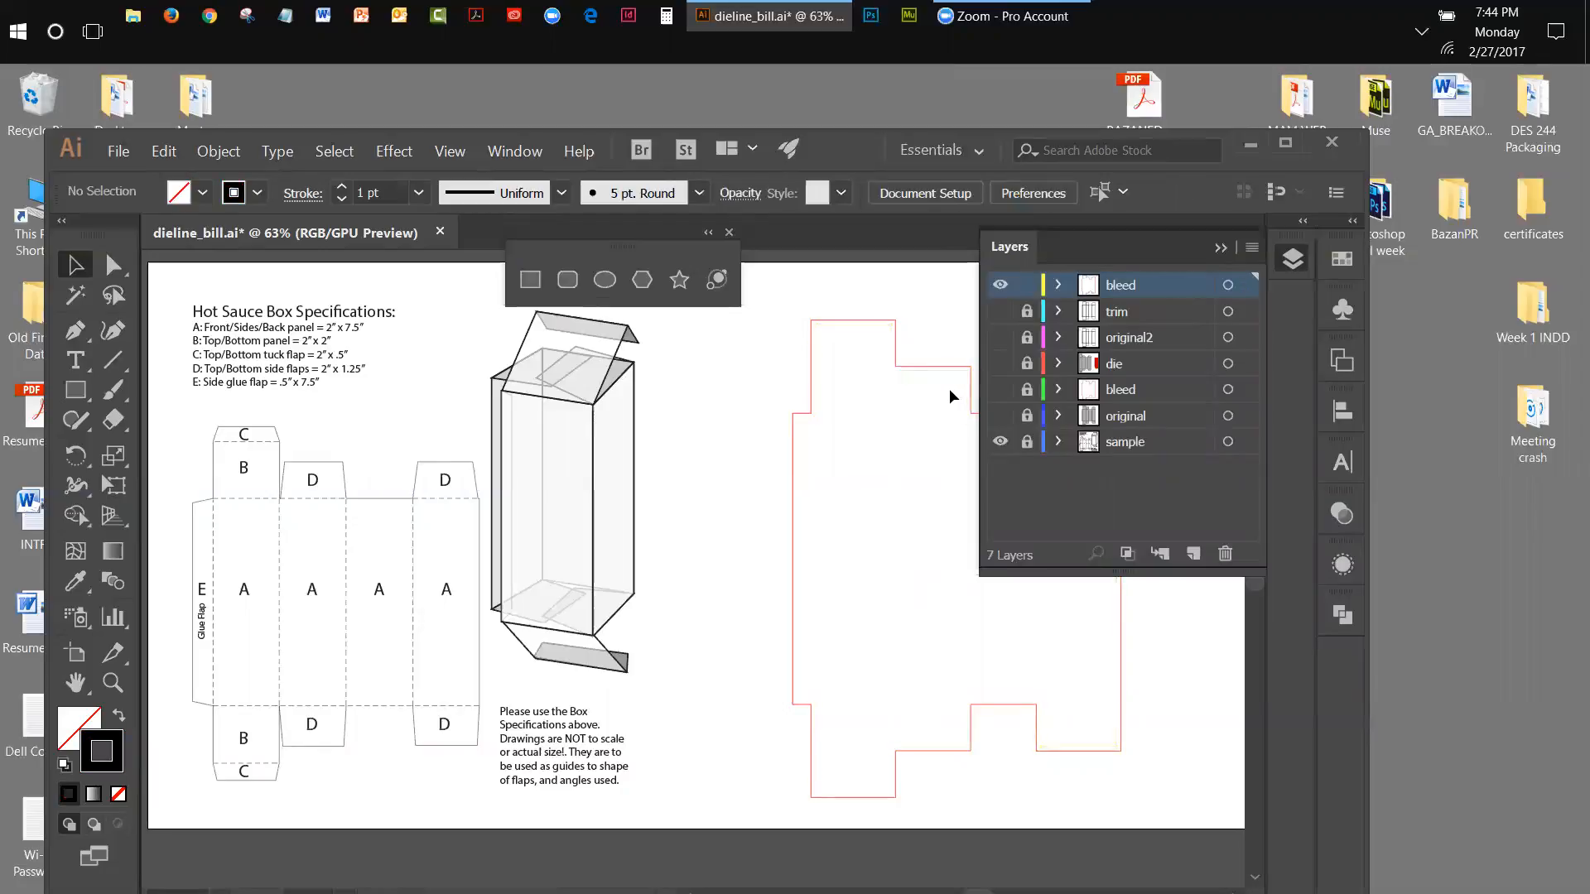
{"action": "left_click", "coordinate": [1000, 311]}
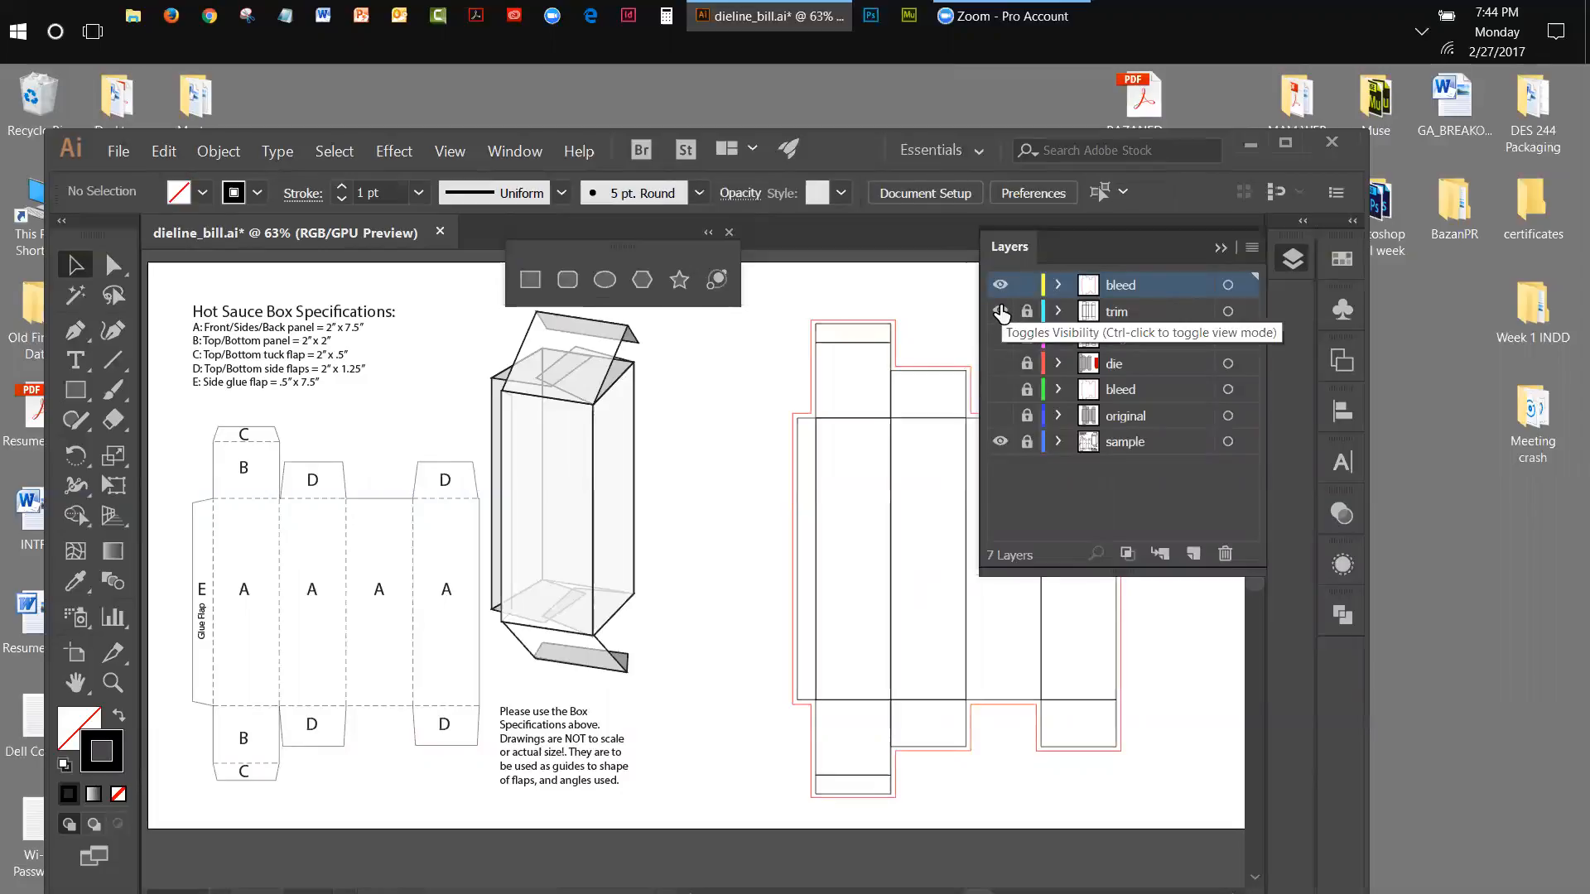
Duplicate the trim layer, hide the original trim layer, and unlock the copy.
{"action": "left_click", "coordinate": [814, 341]}
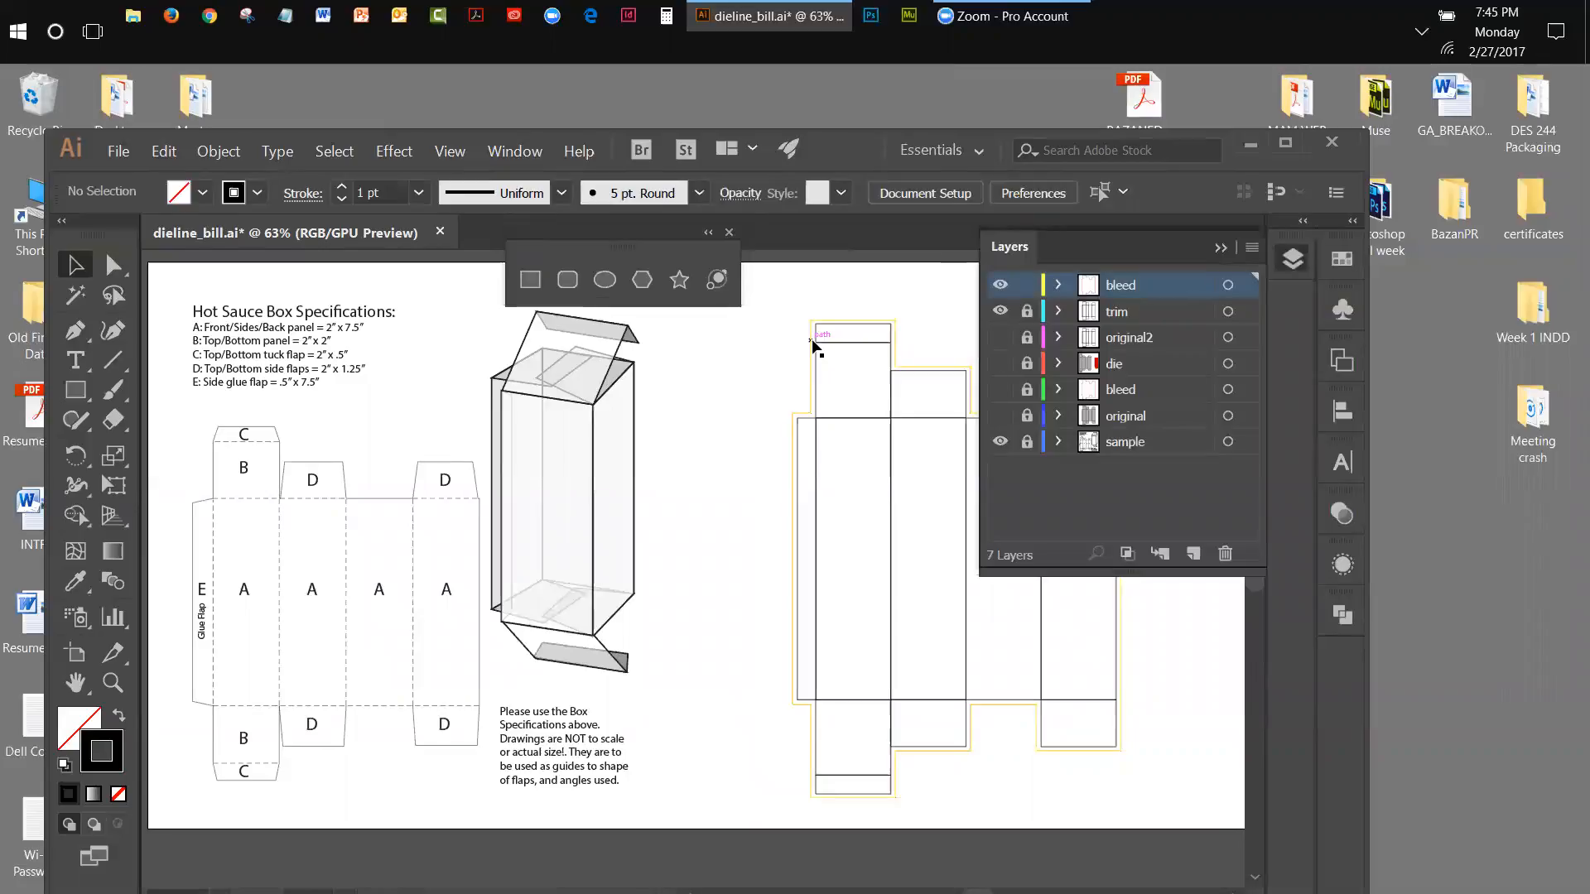
{"action": "left_click", "coordinate": [1176, 310]}
{"action": "left_click_drag", "start_coordinate": [1176, 309], "coordinate": [1195, 555]}
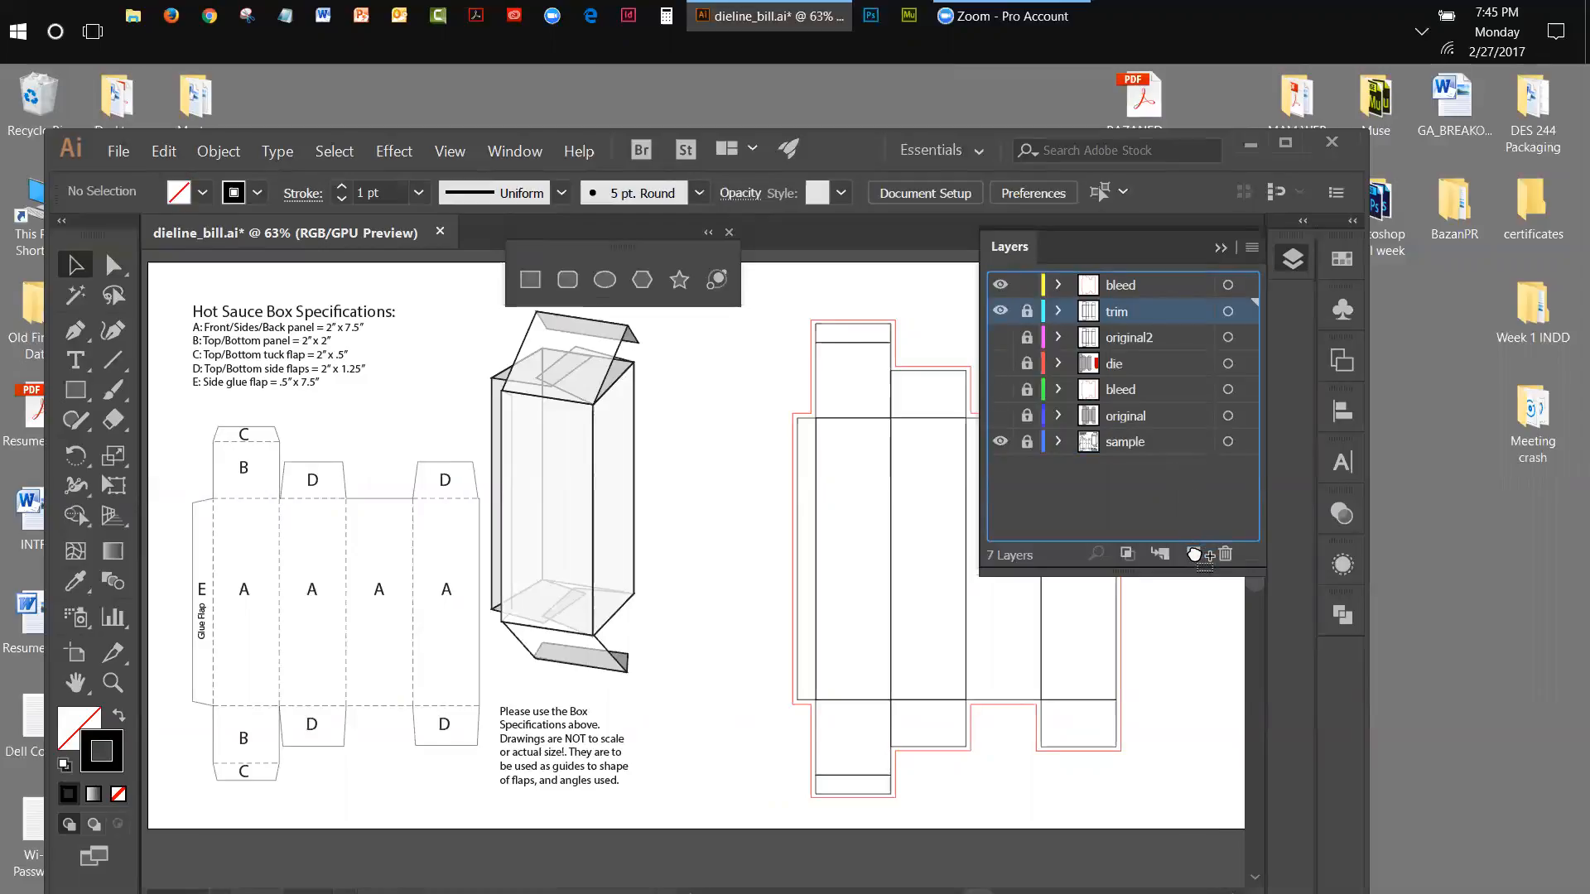
{"action": "left_click_drag", "start_coordinate": [1195, 554], "coordinate": [1196, 550]}
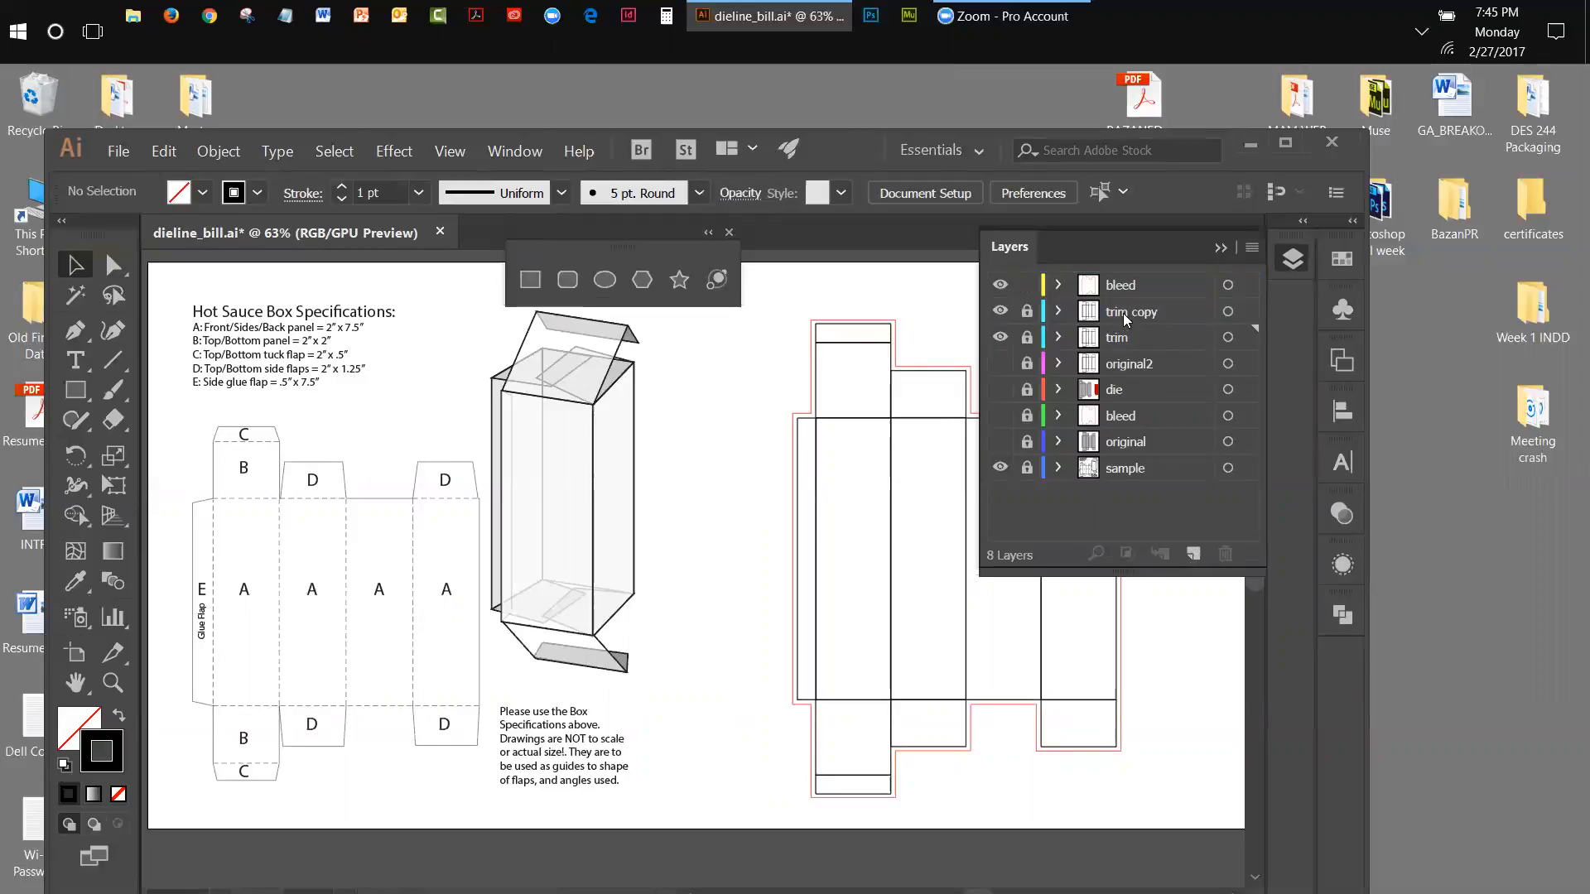
{"action": "left_click", "coordinate": [1001, 337]}
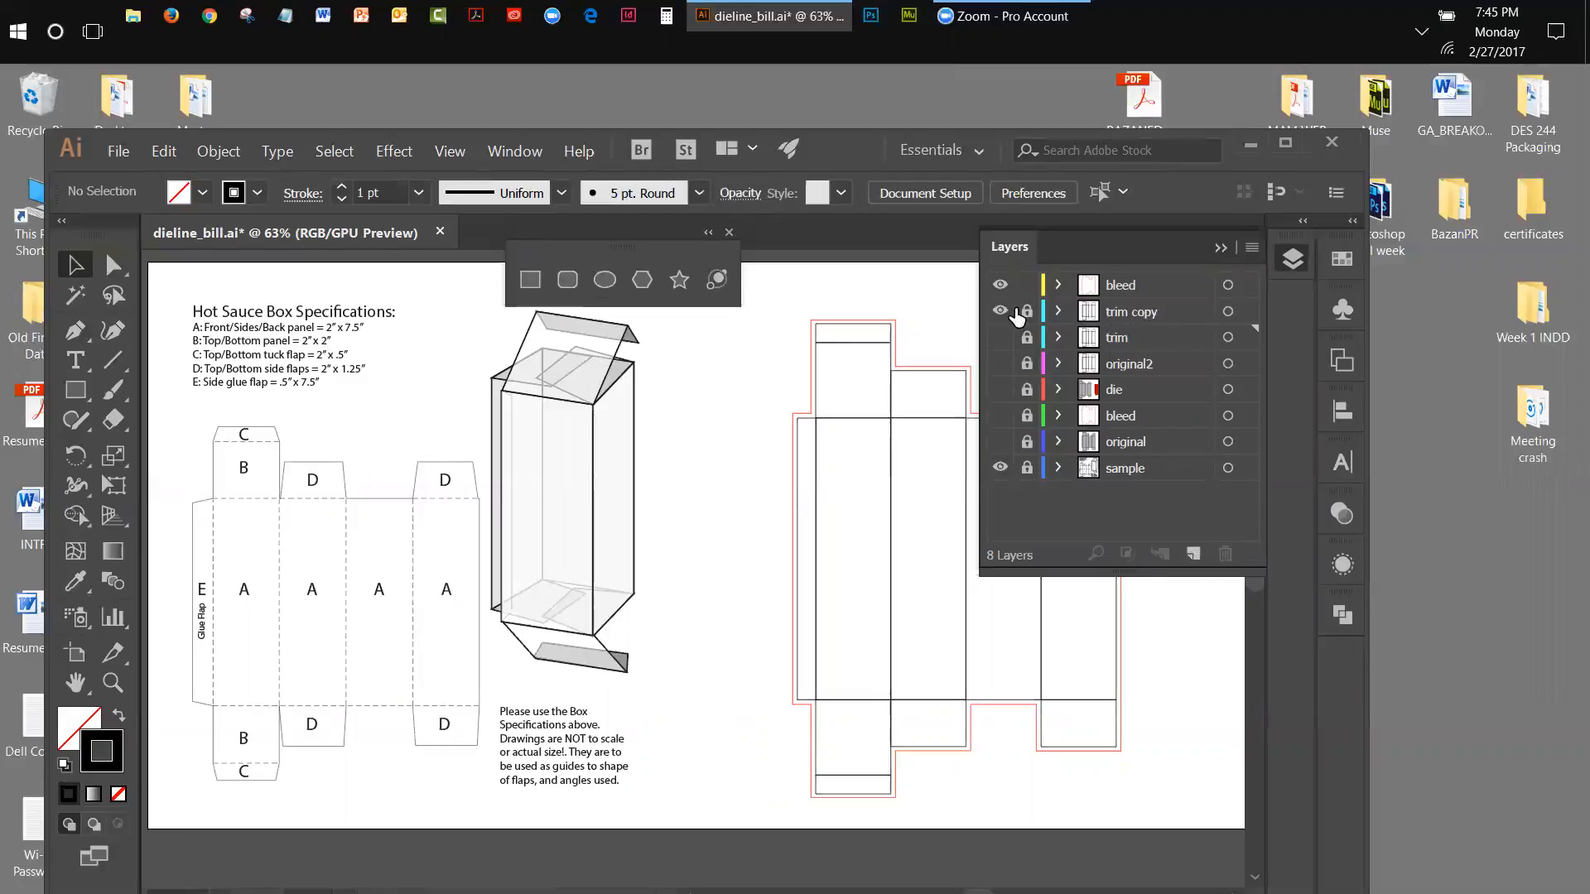
{"action": "left_click", "coordinate": [1027, 312]}
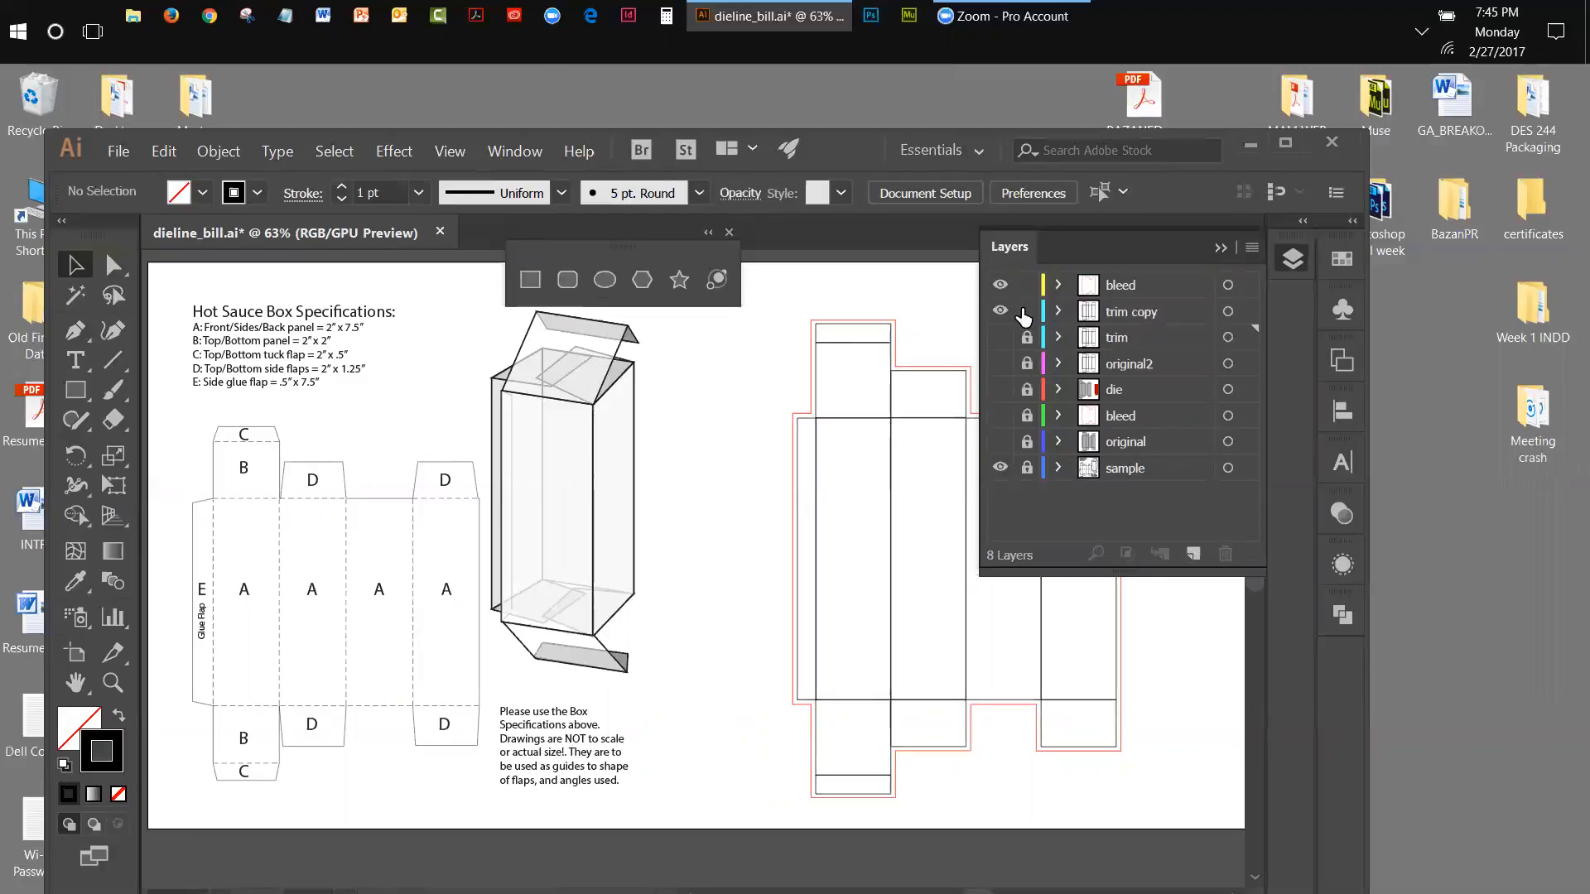
Rename the duplicated trim layer as real trim.
{"action": "double_click", "coordinate": [1119, 315]}
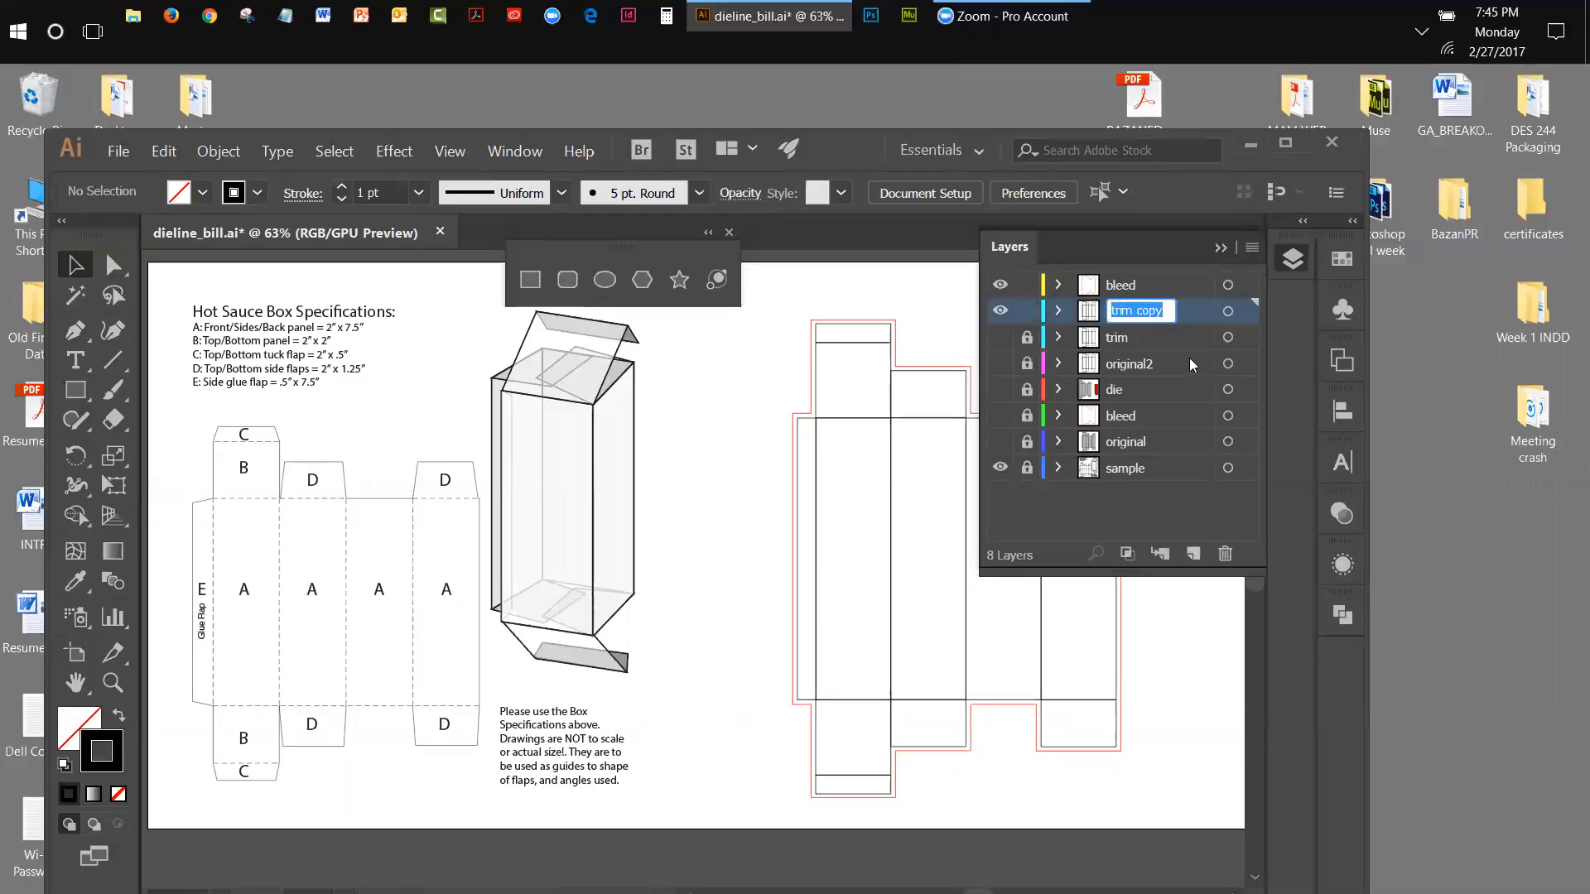
{"action": "type", "text": "b"}
{"action": "key", "text": "BackSpace"}
{"action": "type", "text": "real trim"}
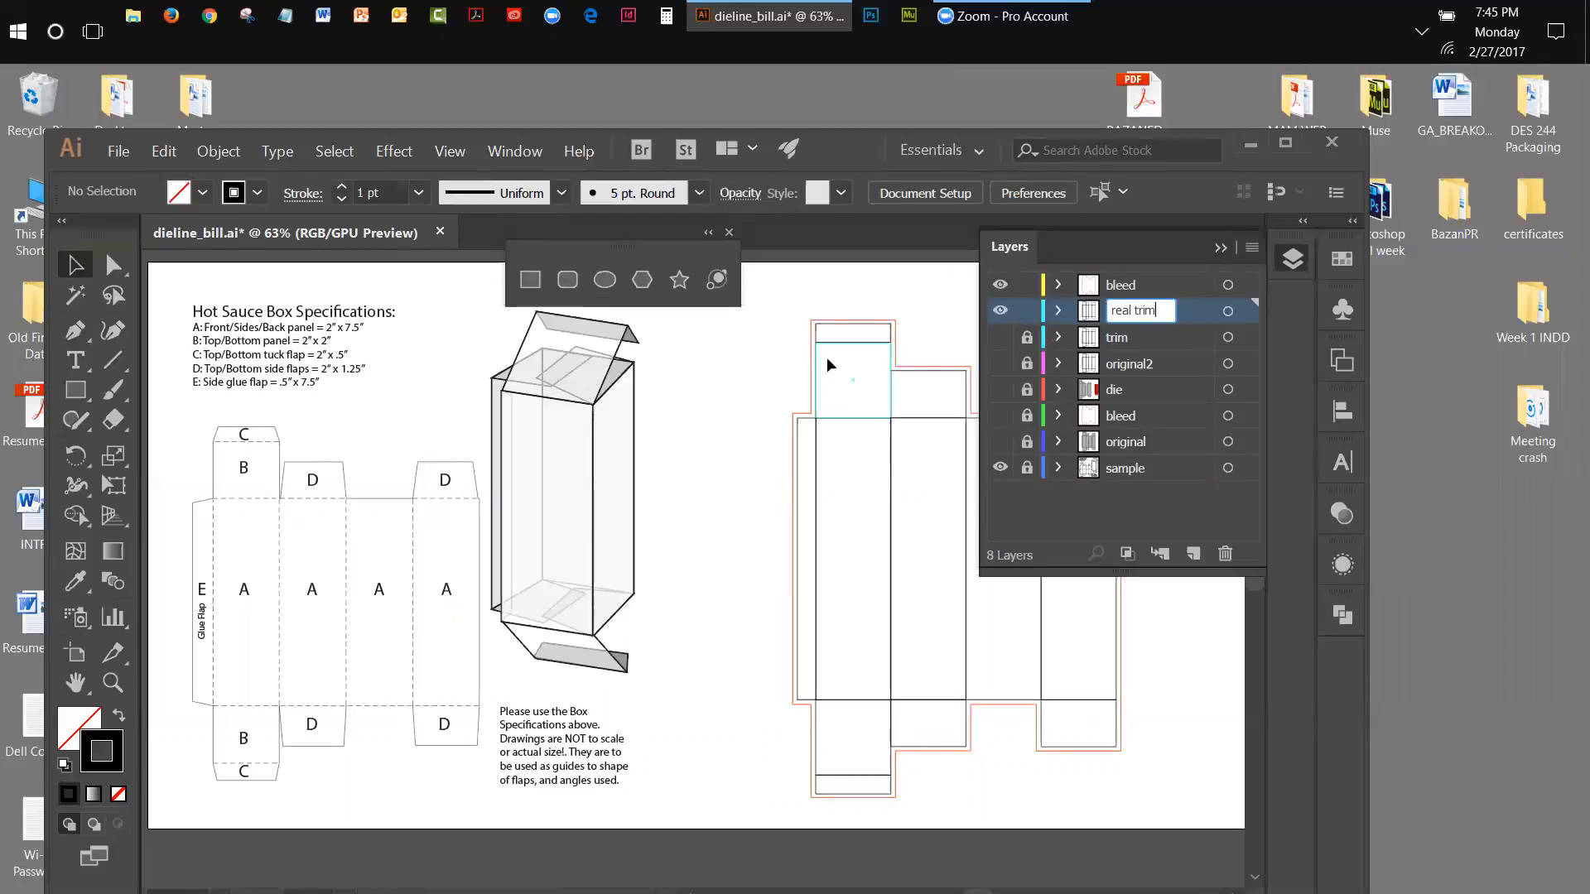
Lock the upper bleed layer with nothing selected and activate the Zoom tool.
{"action": "left_click", "coordinate": [837, 328]}
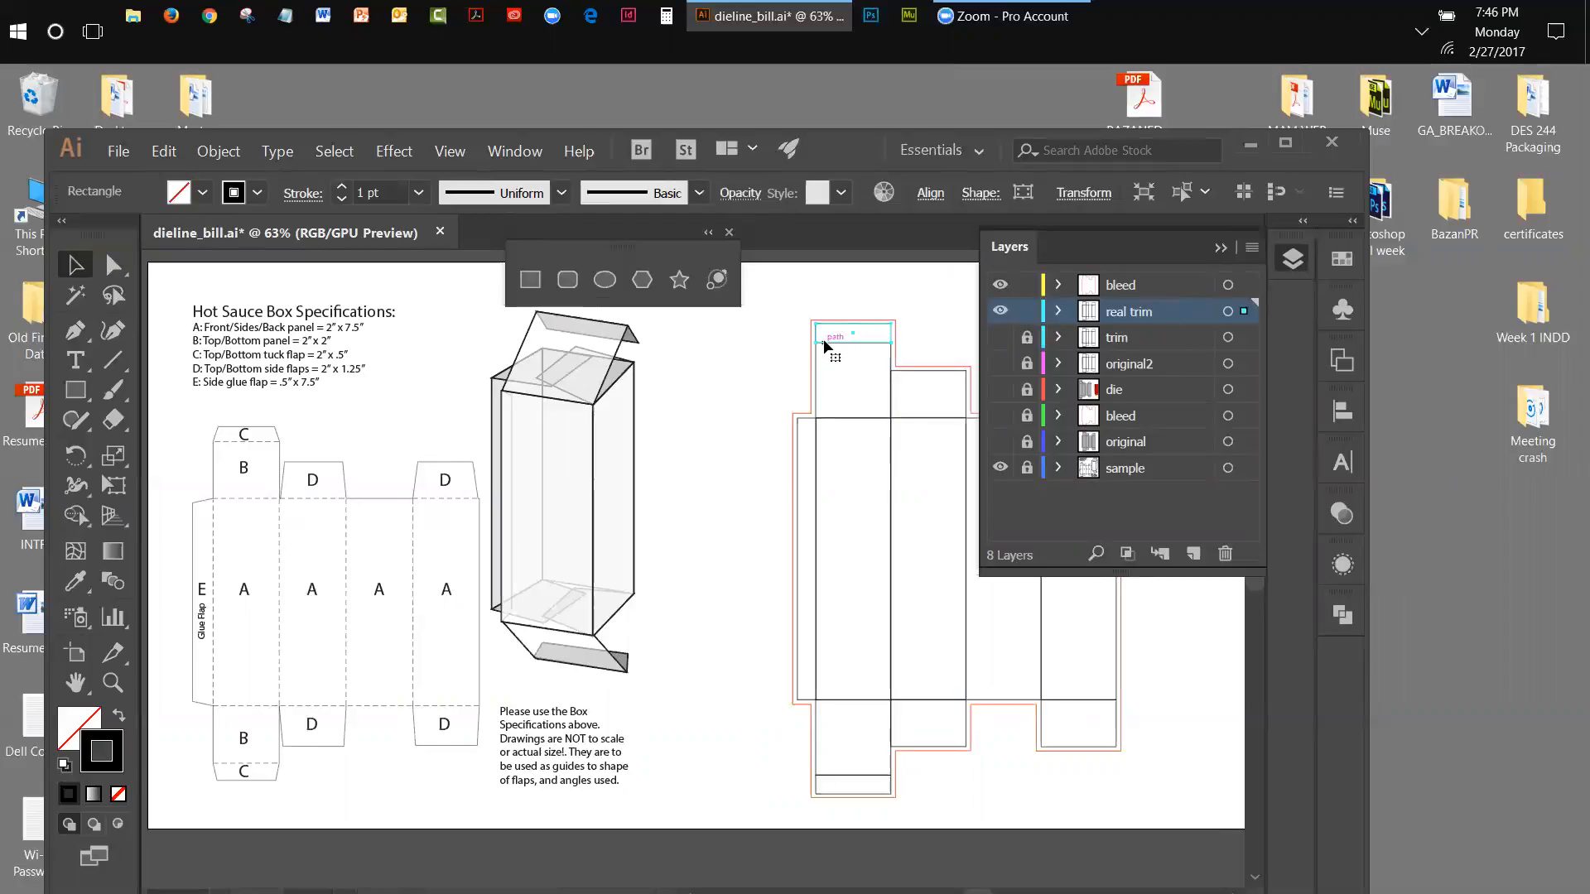
{"action": "left_click", "coordinate": [822, 360]}
{"action": "left_click", "coordinate": [923, 330]}
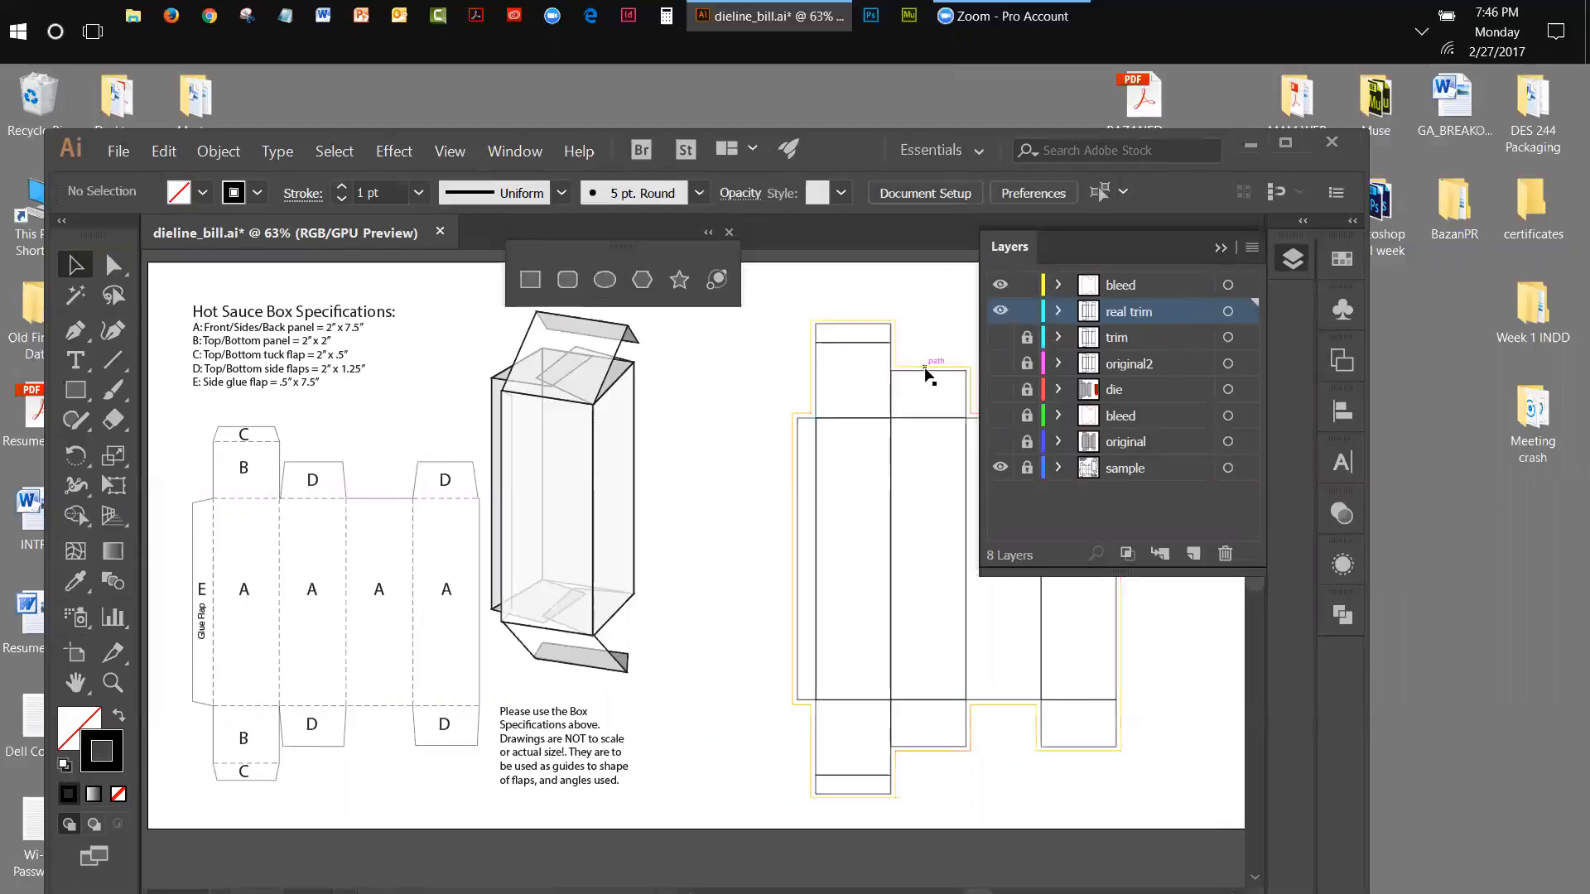
{"action": "left_click", "coordinate": [927, 370]}
{"action": "left_click", "coordinate": [936, 311]}
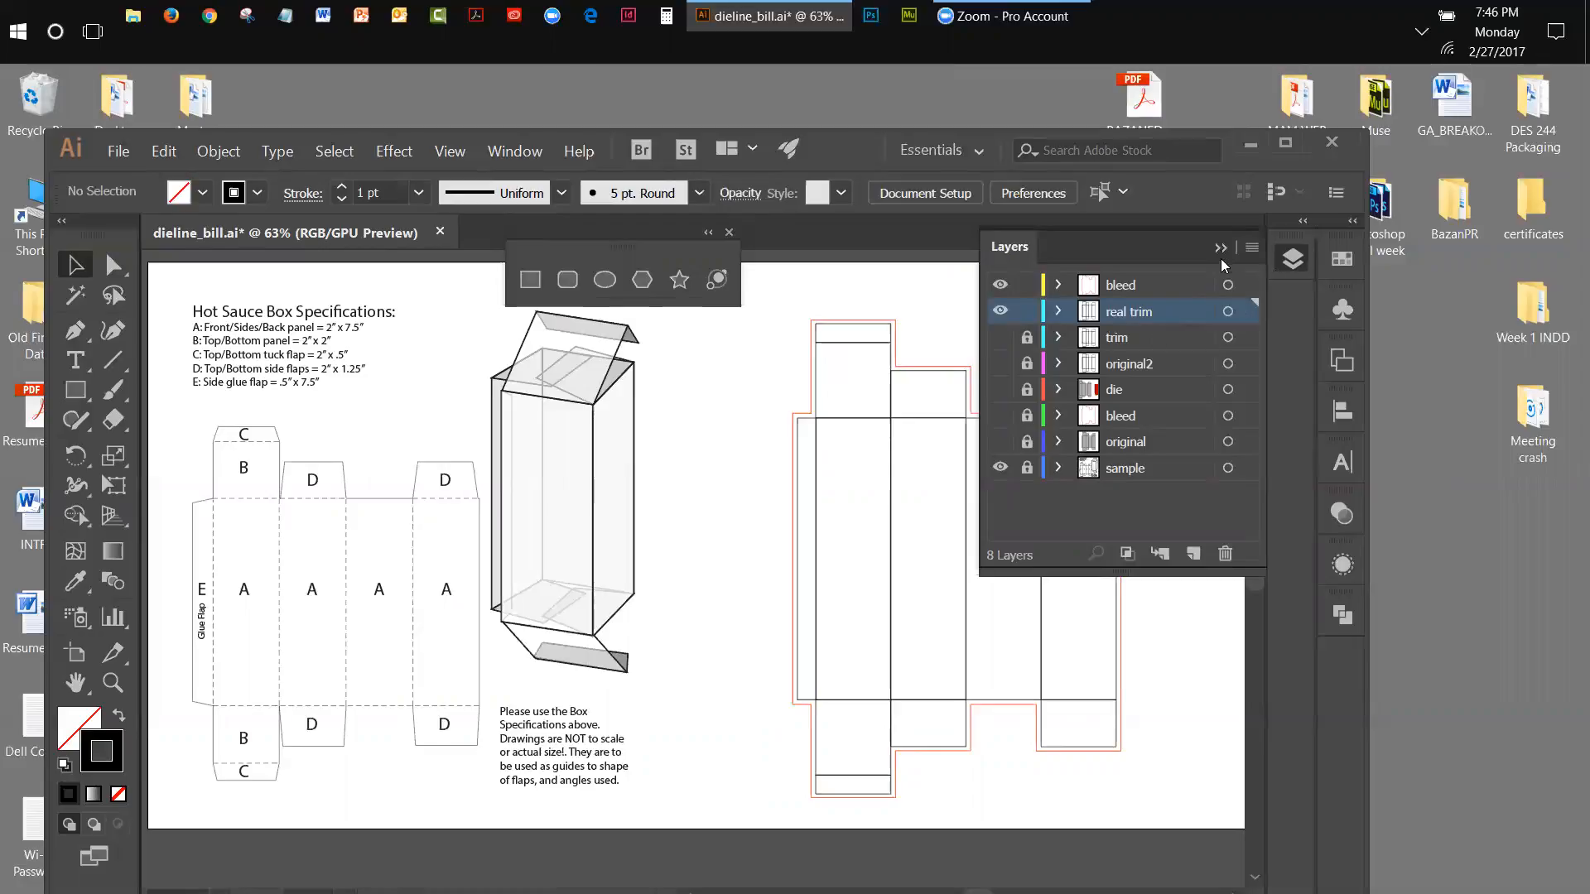
{"action": "left_click", "coordinate": [1027, 285]}
{"action": "left_click", "coordinate": [1221, 247]}
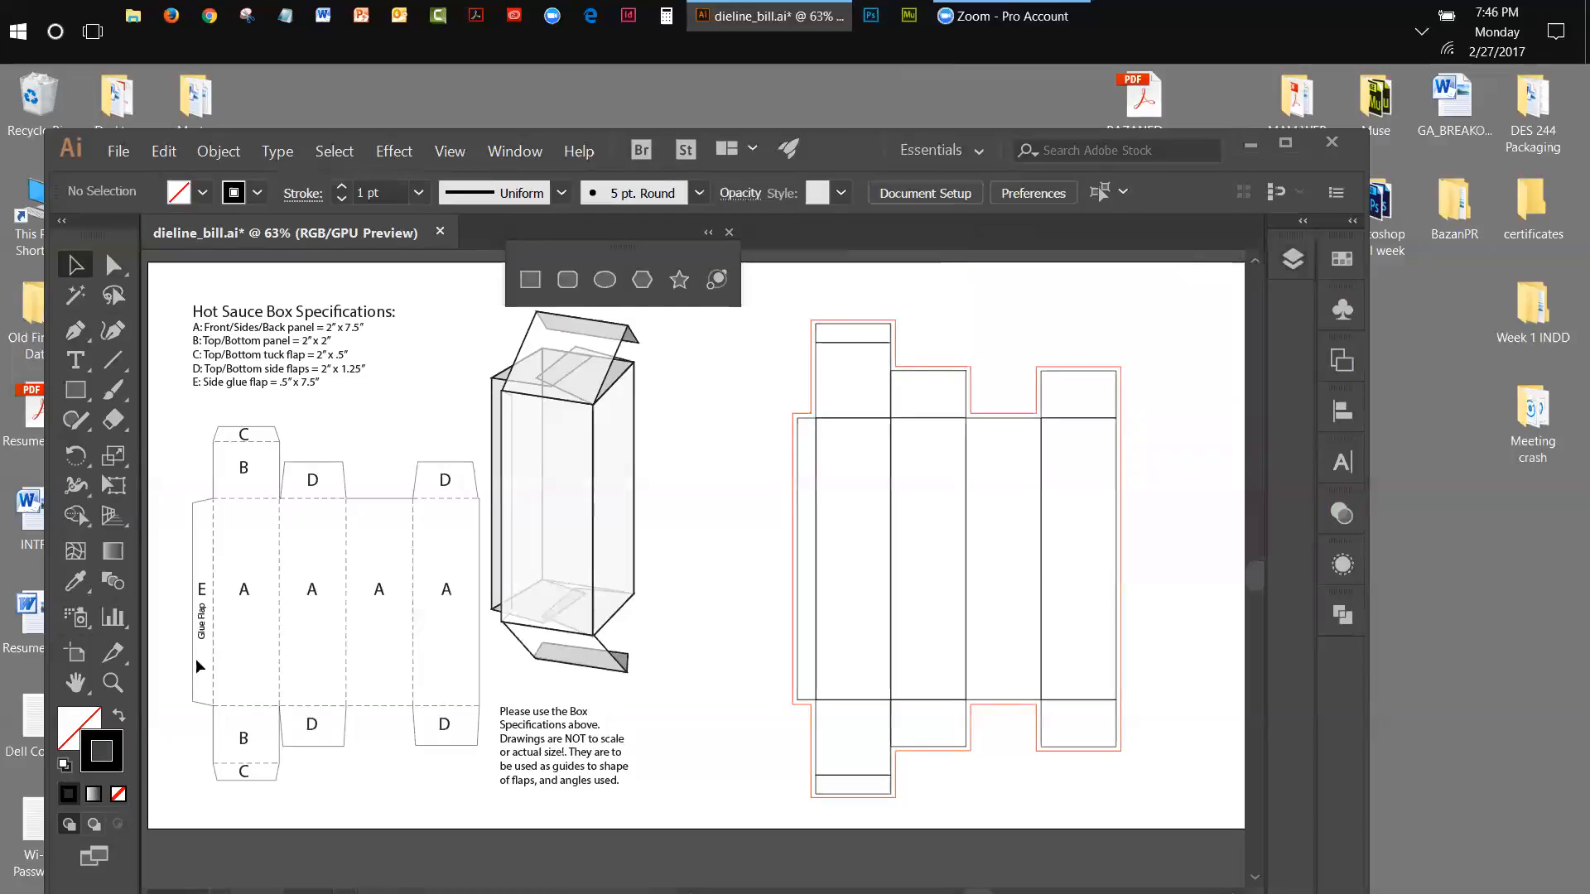
{"action": "left_click", "coordinate": [113, 682]}
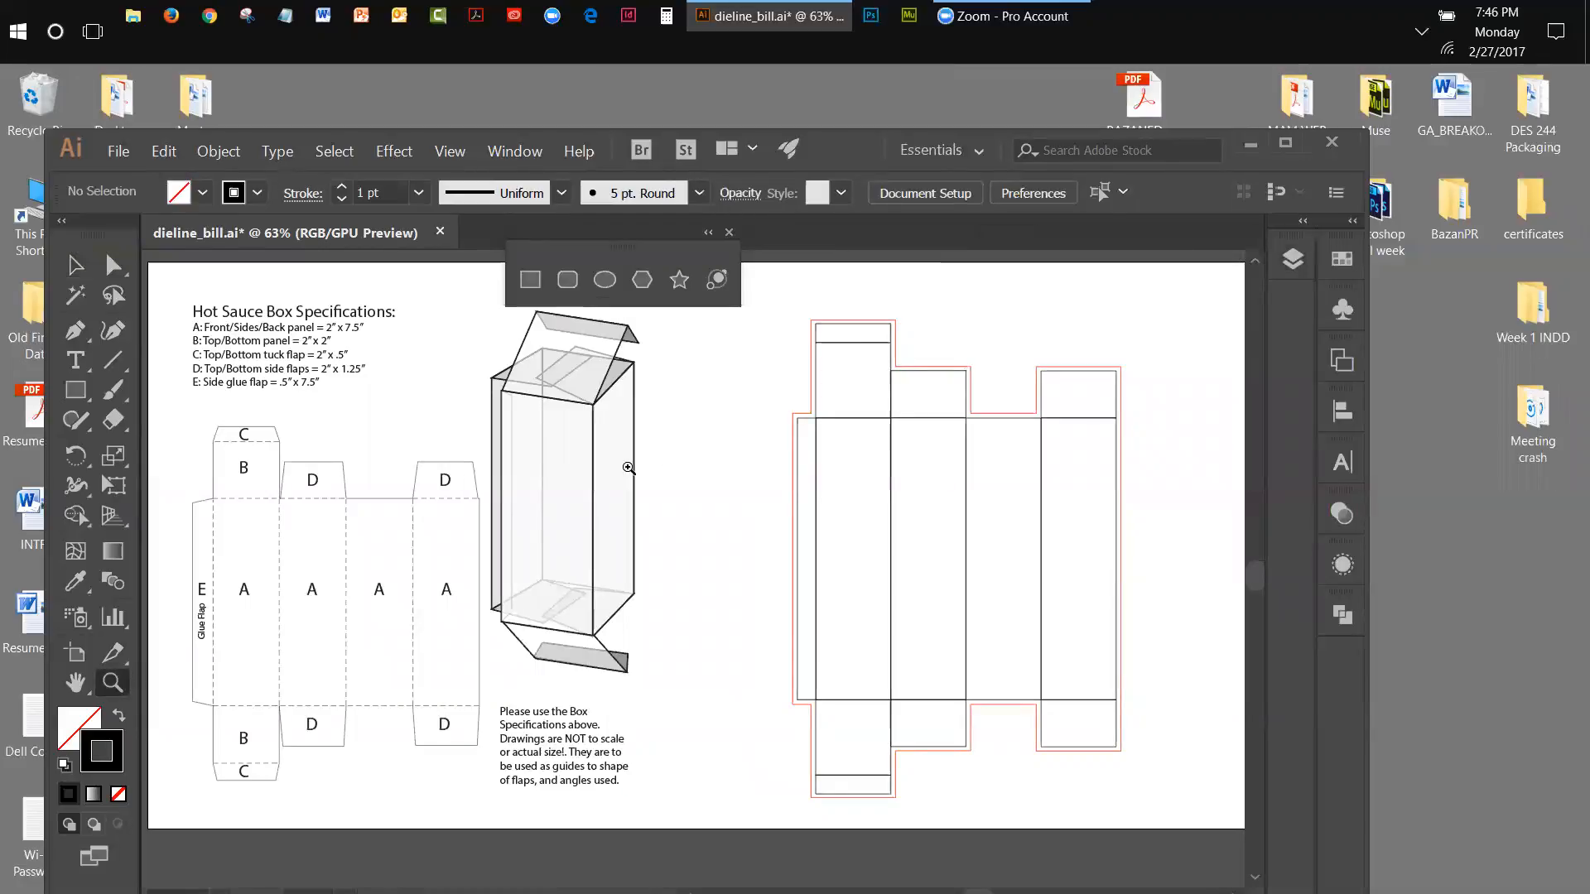
Close the floating shape tools and detach the Direct Selection tool group so it floats above the dieline.
{"action": "left_click", "coordinate": [843, 395]}
{"action": "left_click", "coordinate": [785, 615]}
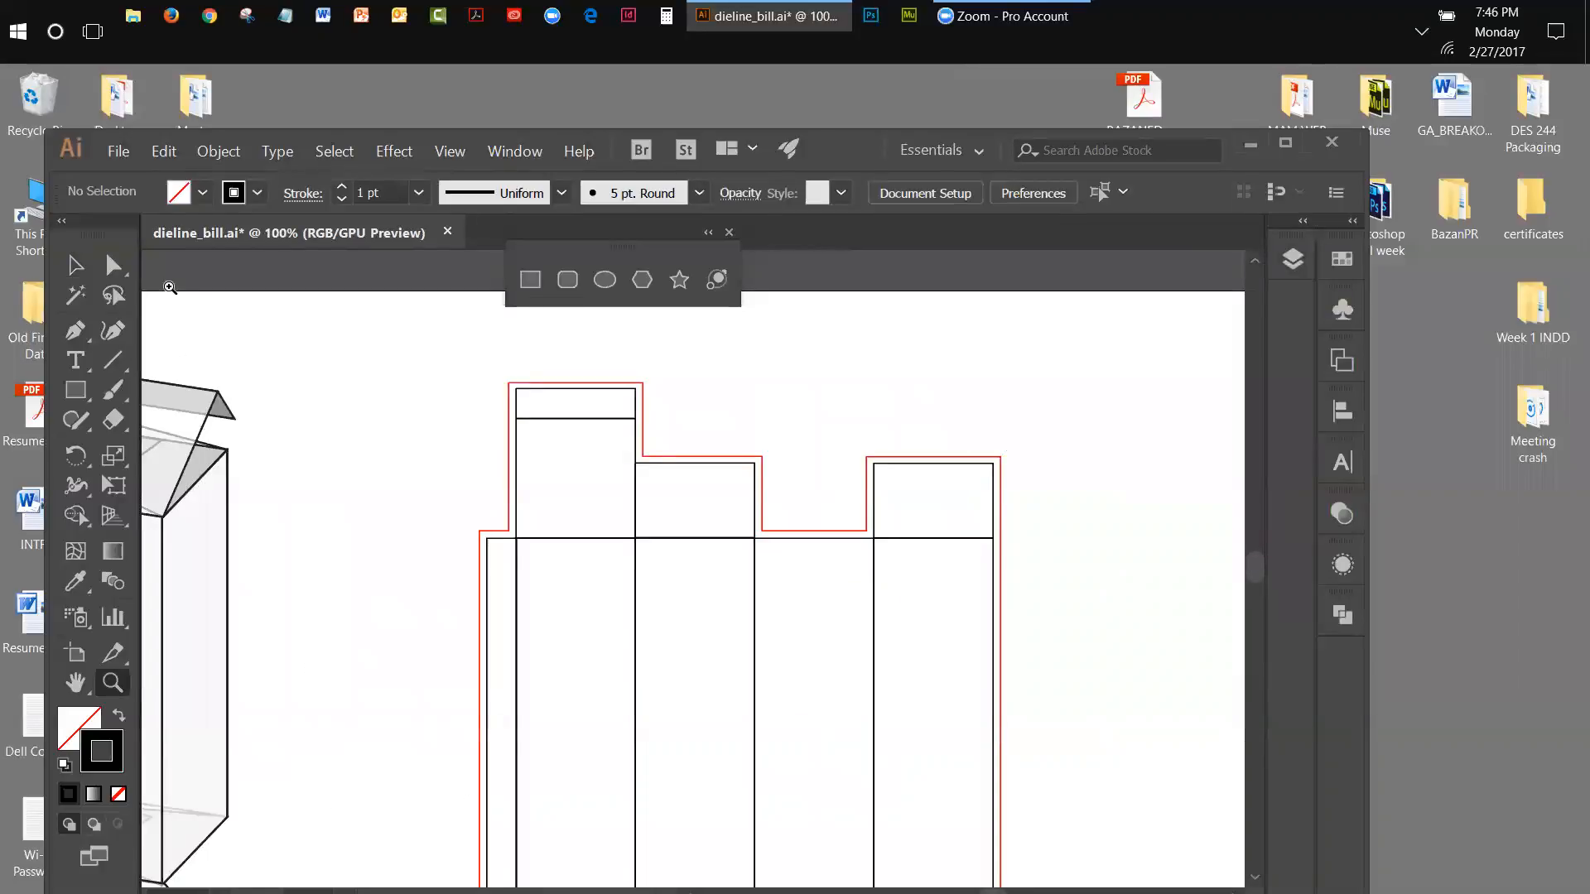
{"action": "left_click", "coordinate": [728, 232]}
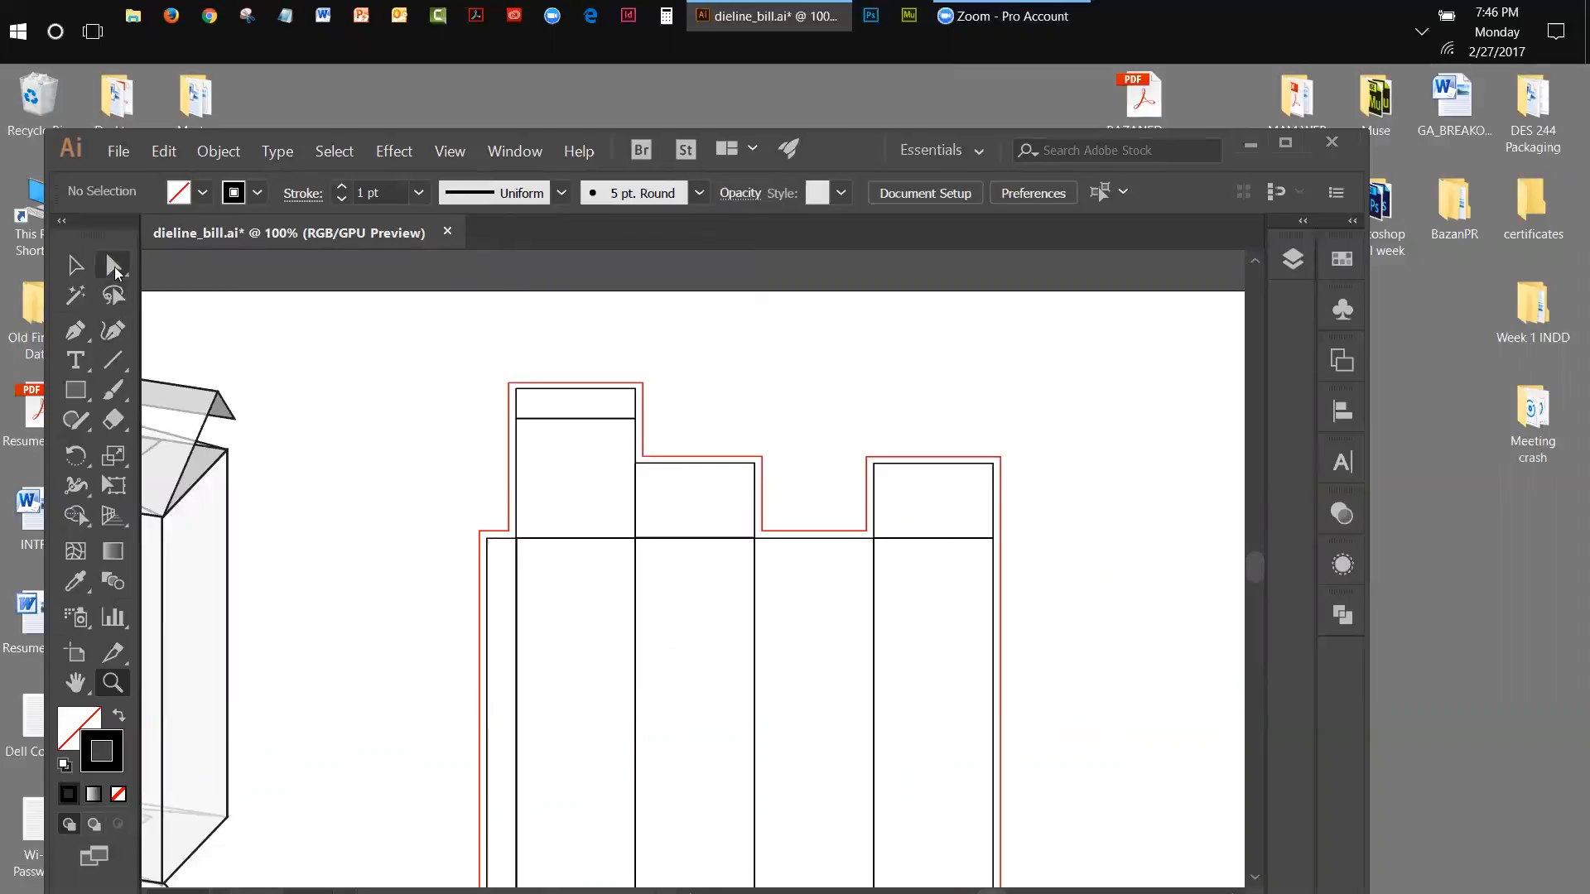
{"action": "left_click_drag", "start_coordinate": [122, 280], "coordinate": [370, 284]}
{"action": "left_click_drag", "start_coordinate": [186, 290], "coordinate": [977, 284]}
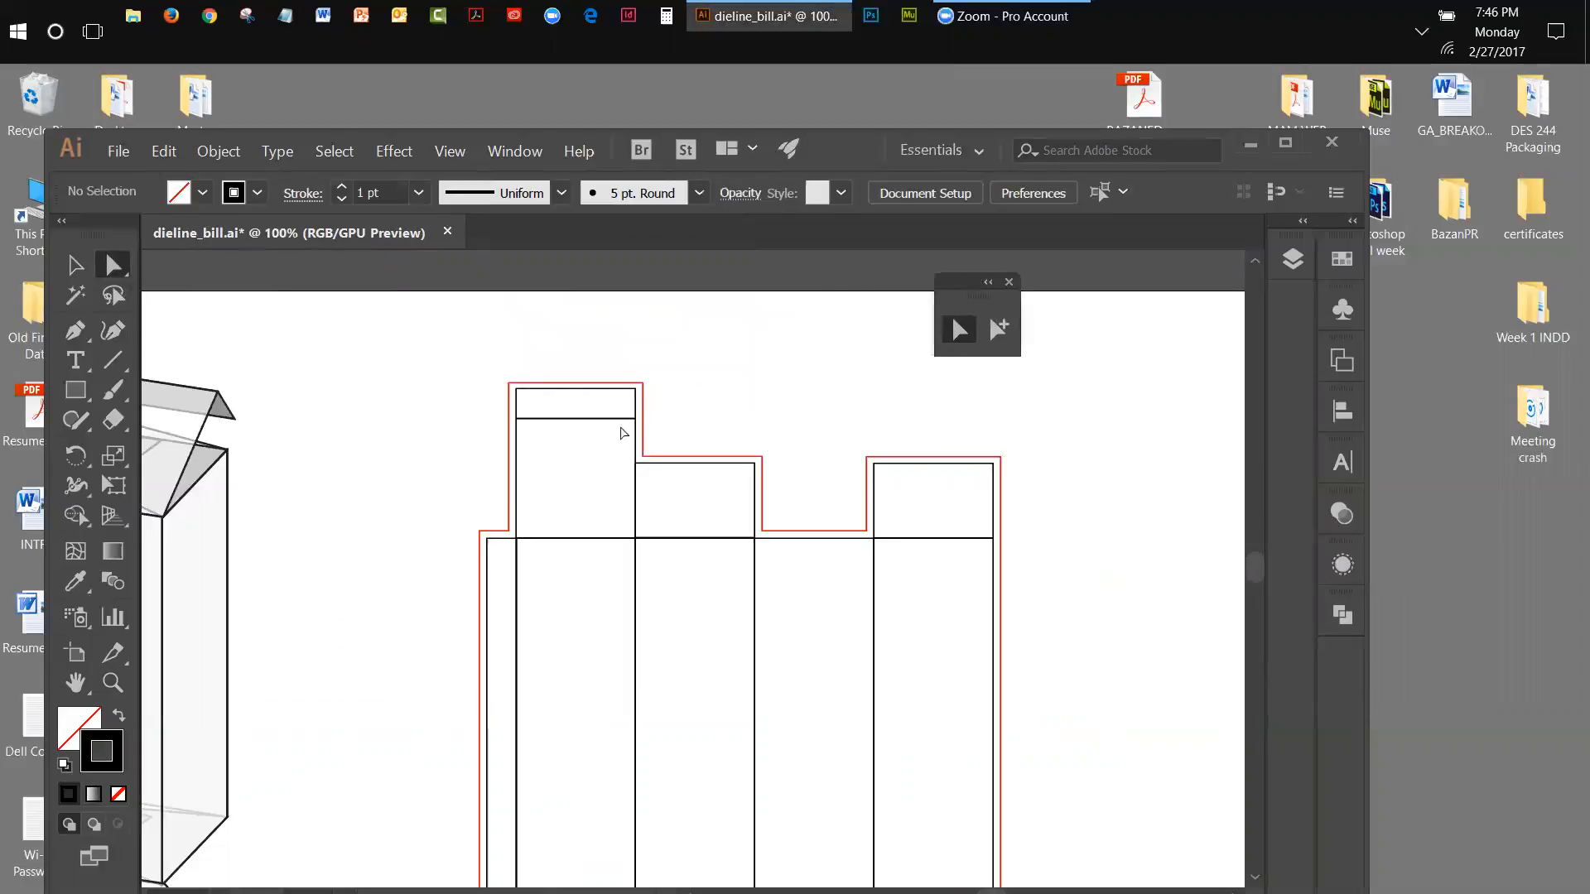
{"action": "left_click", "coordinate": [116, 267]}
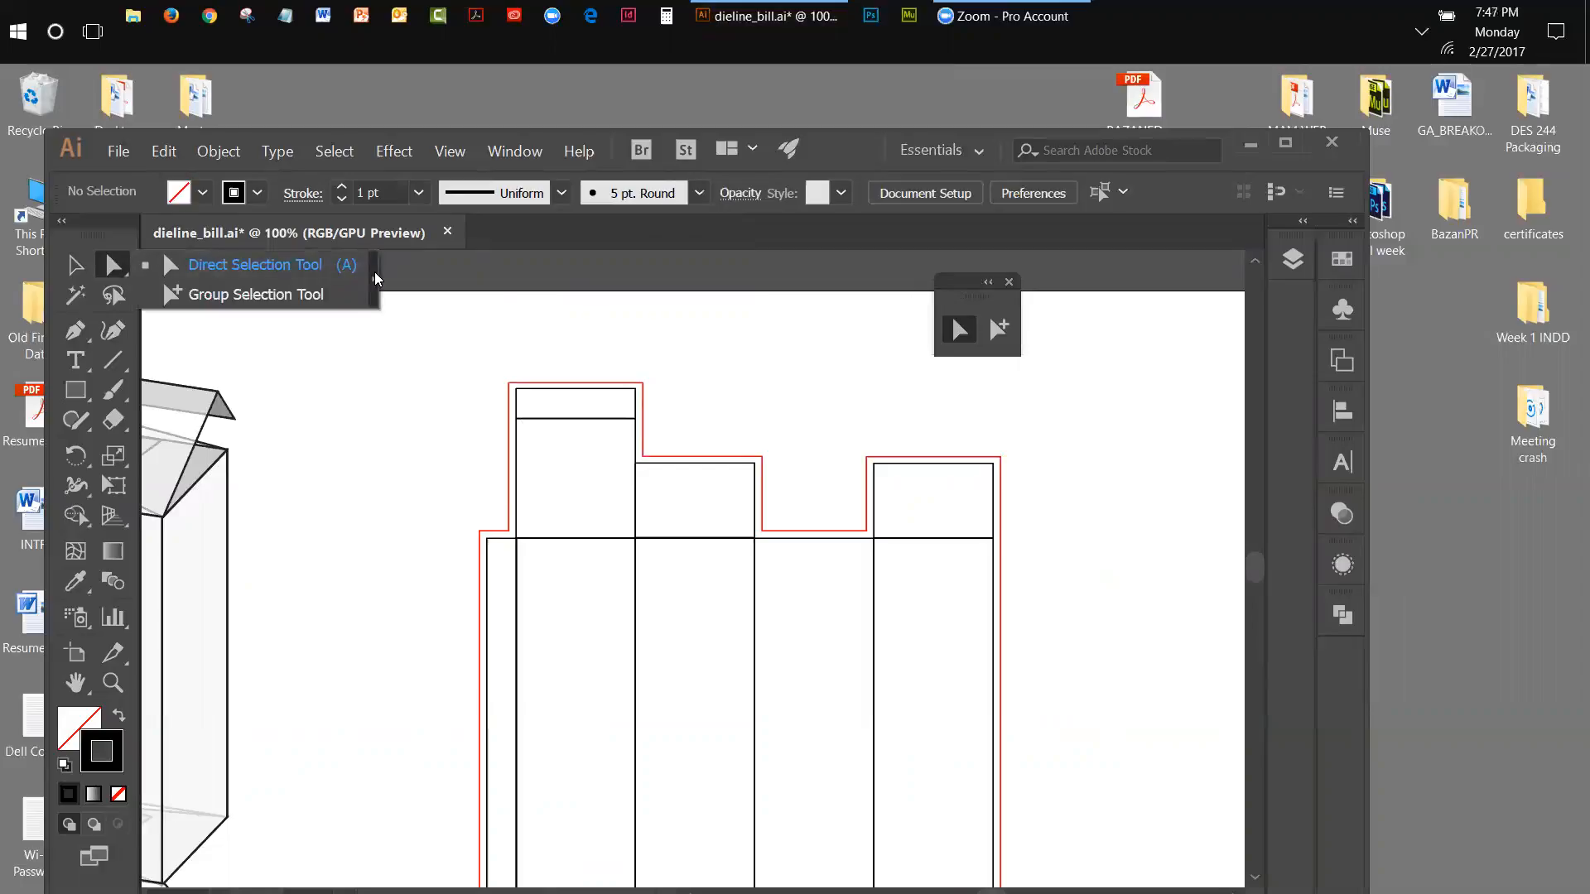
{"action": "left_click_drag", "start_coordinate": [374, 278], "coordinate": [916, 315]}
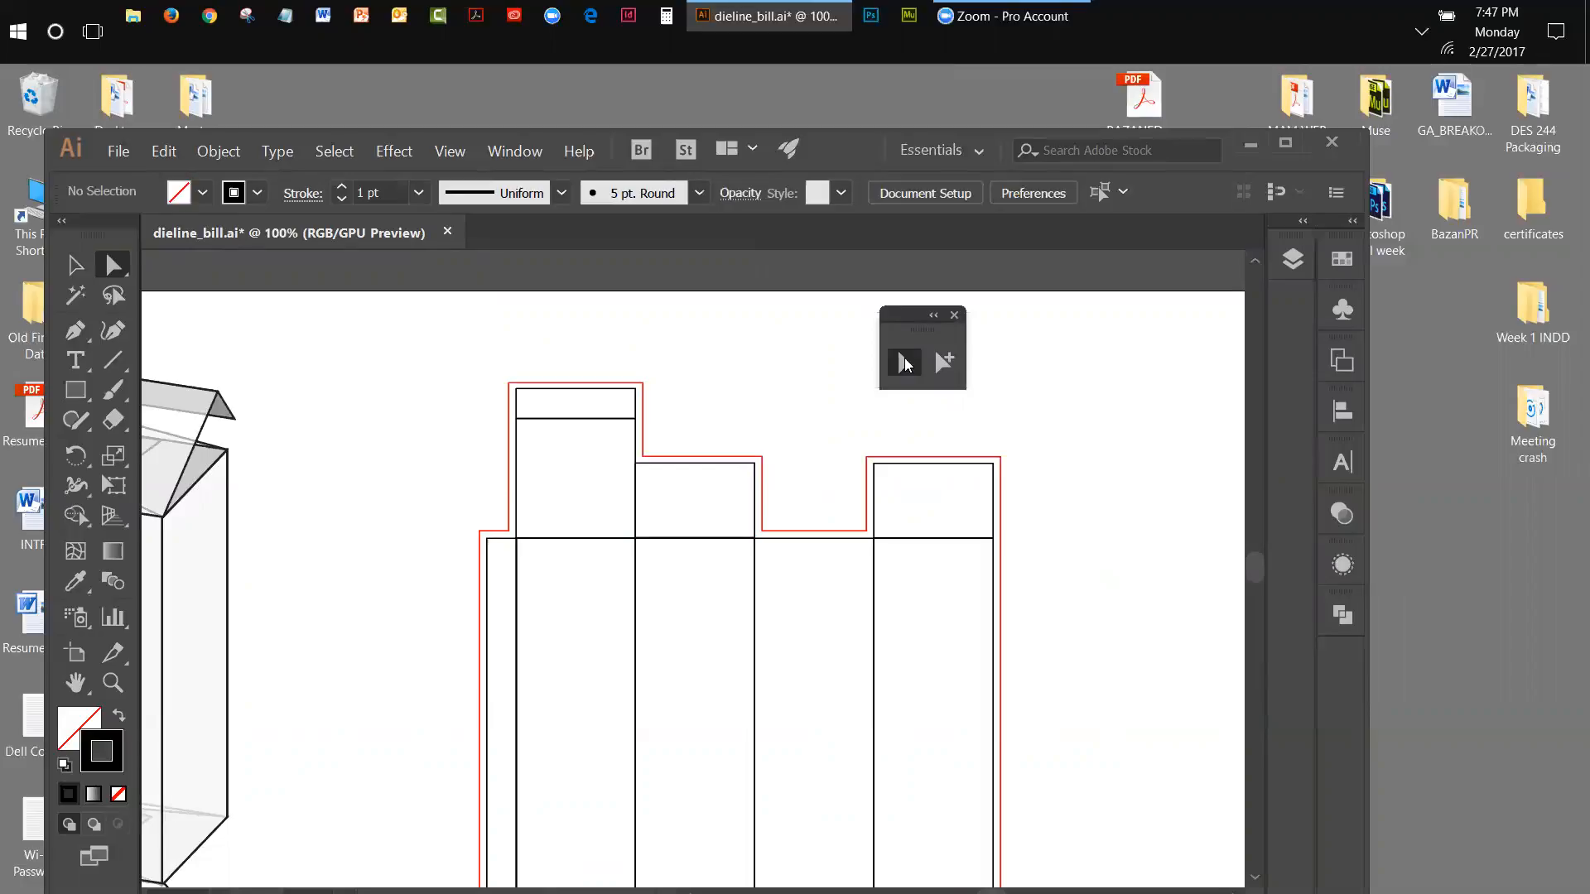
Taper the top tuck flap by nudging its two upper corner anchor points slightly inward, leaving nothing selected.
{"action": "left_click", "coordinate": [73, 265]}
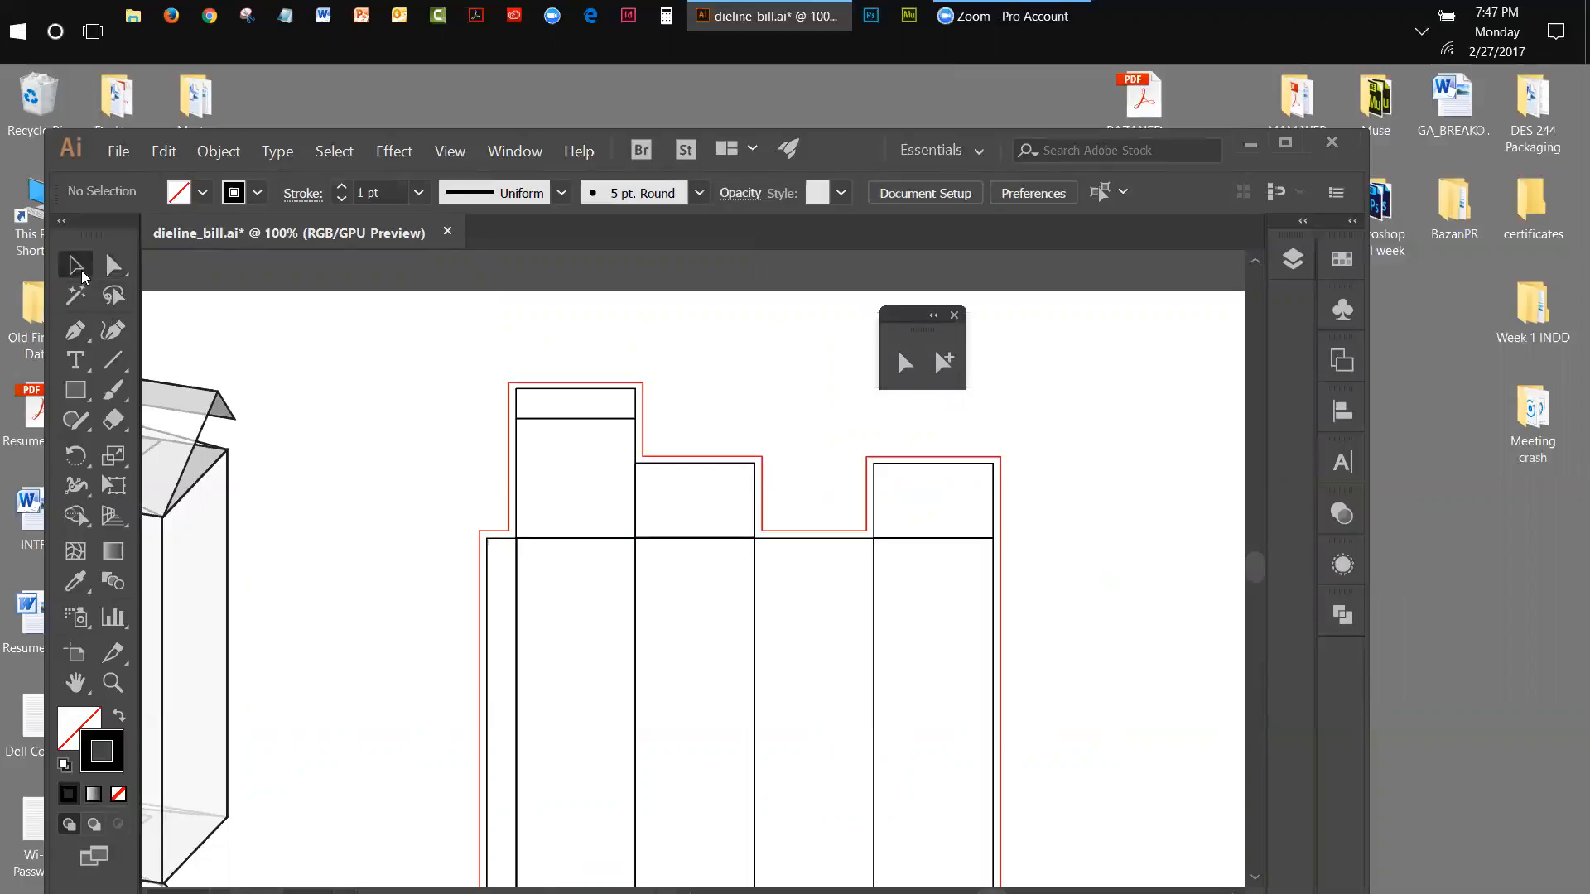
{"action": "left_click", "coordinate": [573, 402]}
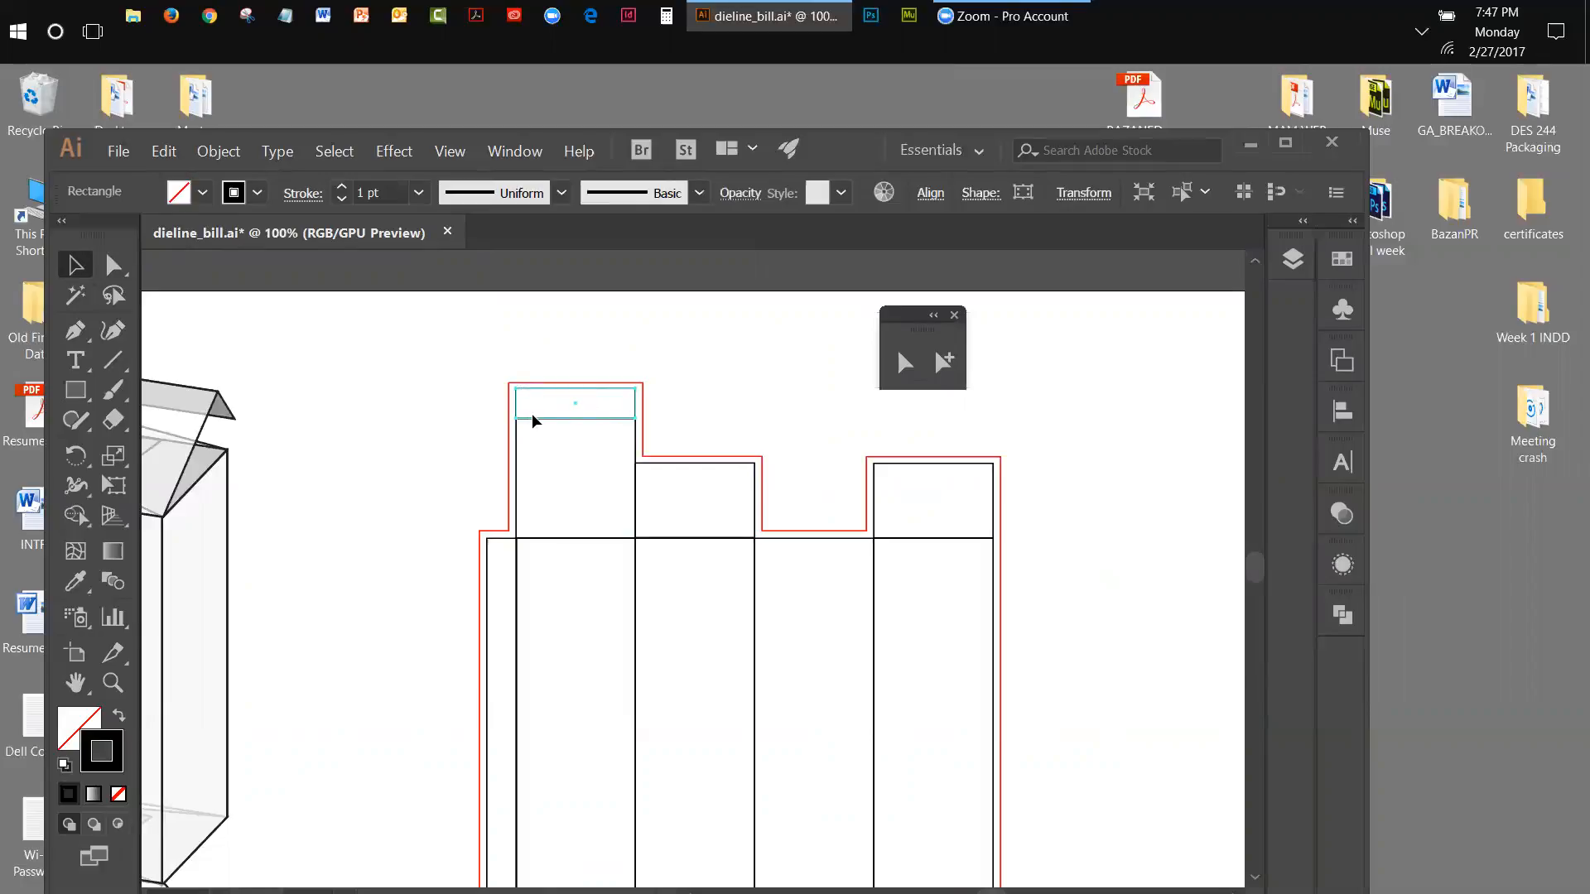
{"action": "left_click", "coordinate": [901, 366]}
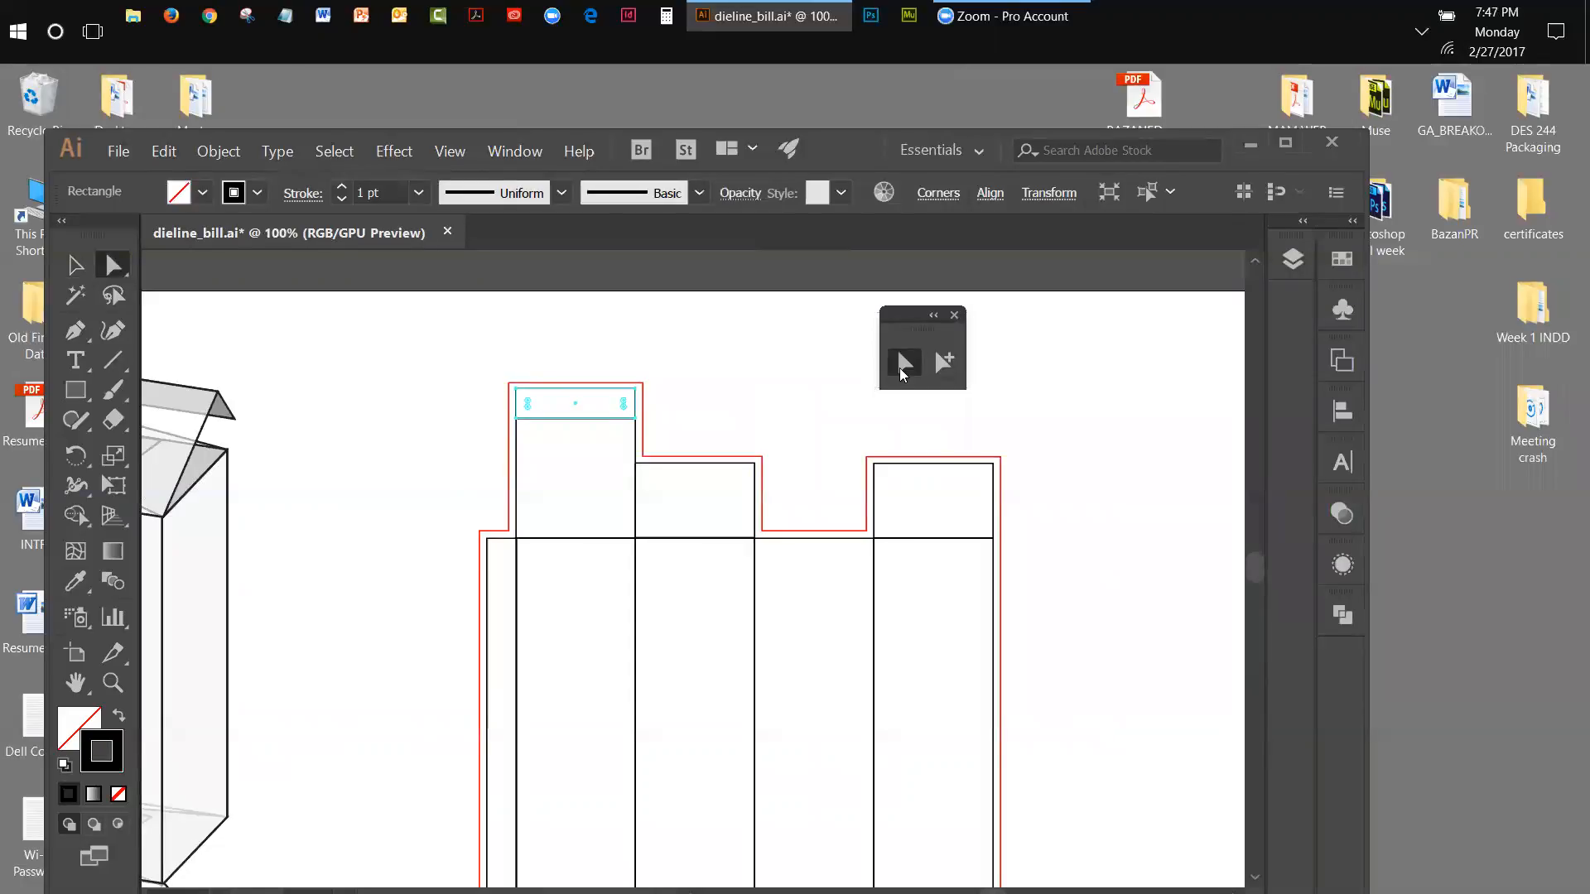
{"action": "left_click", "coordinate": [515, 391]}
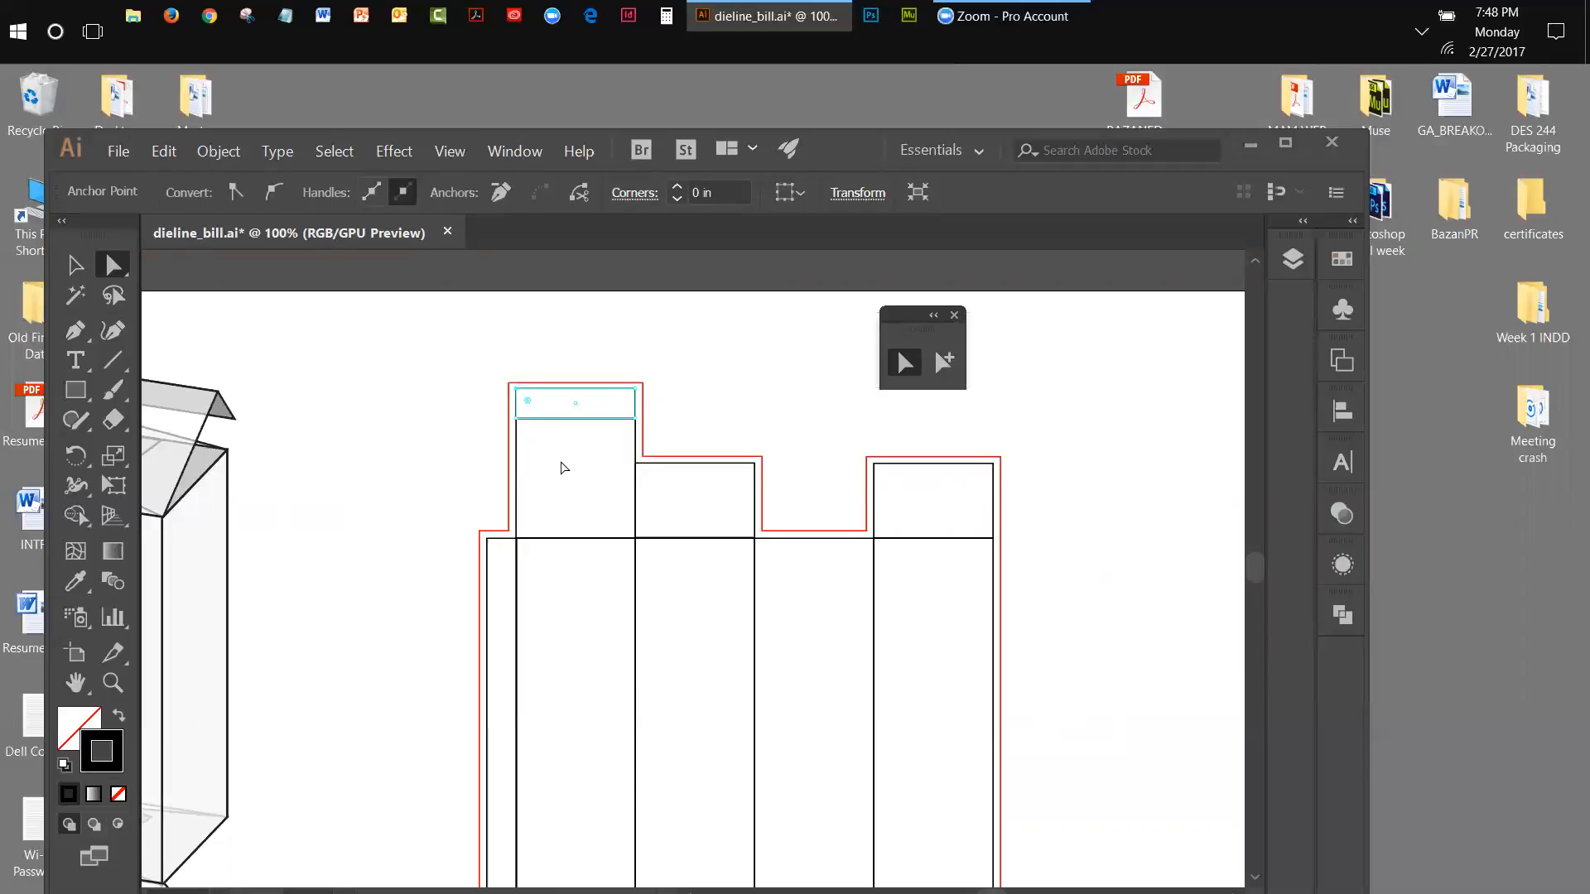
{"action": "key", "text": "Right"}
{"action": "left_click", "coordinate": [76, 263]}
{"action": "left_click", "coordinate": [392, 430]}
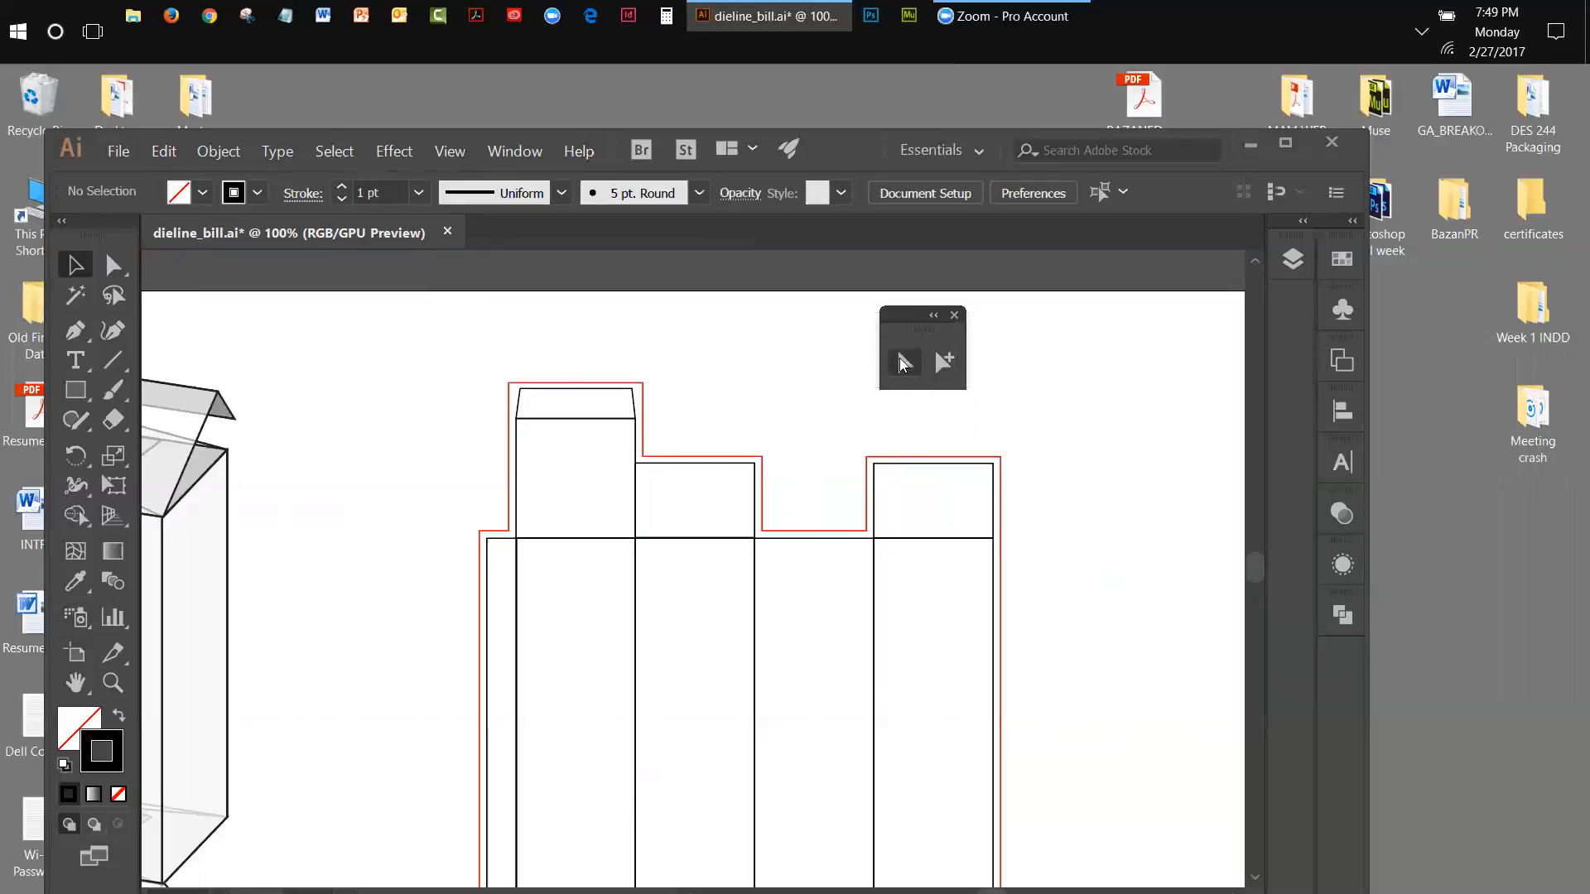
Taper the top side flap above the second main panel by nudging both its upper corner anchors inward.
{"action": "left_click", "coordinate": [903, 365]}
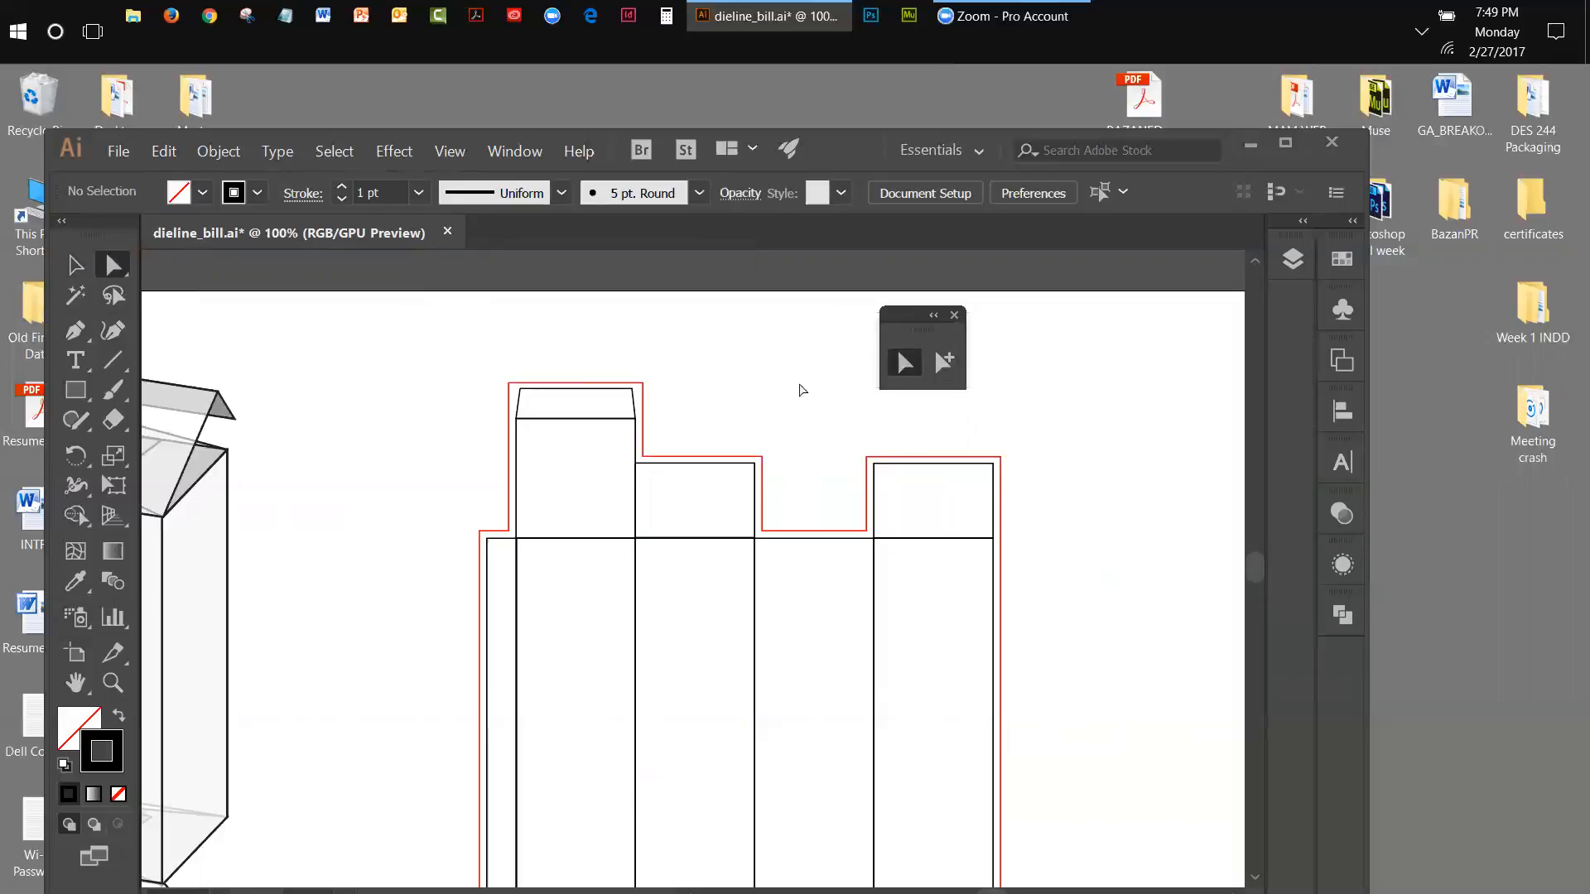
{"action": "left_click", "coordinate": [637, 469]}
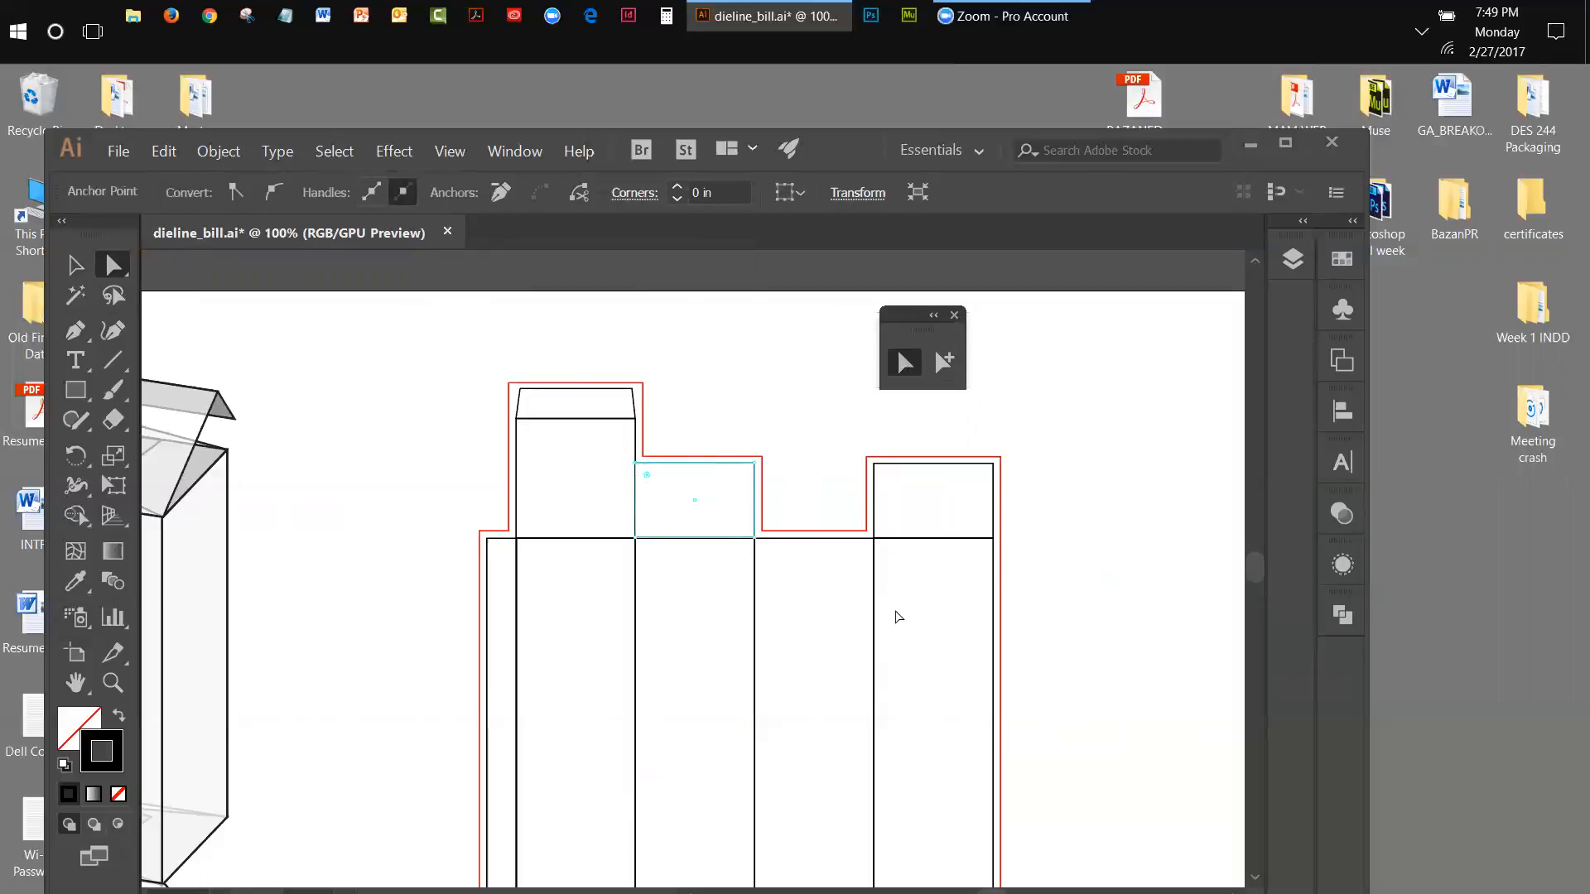
{"action": "key", "text": "Right"}
{"action": "key", "text": "Right"}
{"action": "key", "text": "Left"}
{"action": "key", "text": "Left"}
{"action": "key", "text": "Left"}
{"action": "key", "text": "Left"}
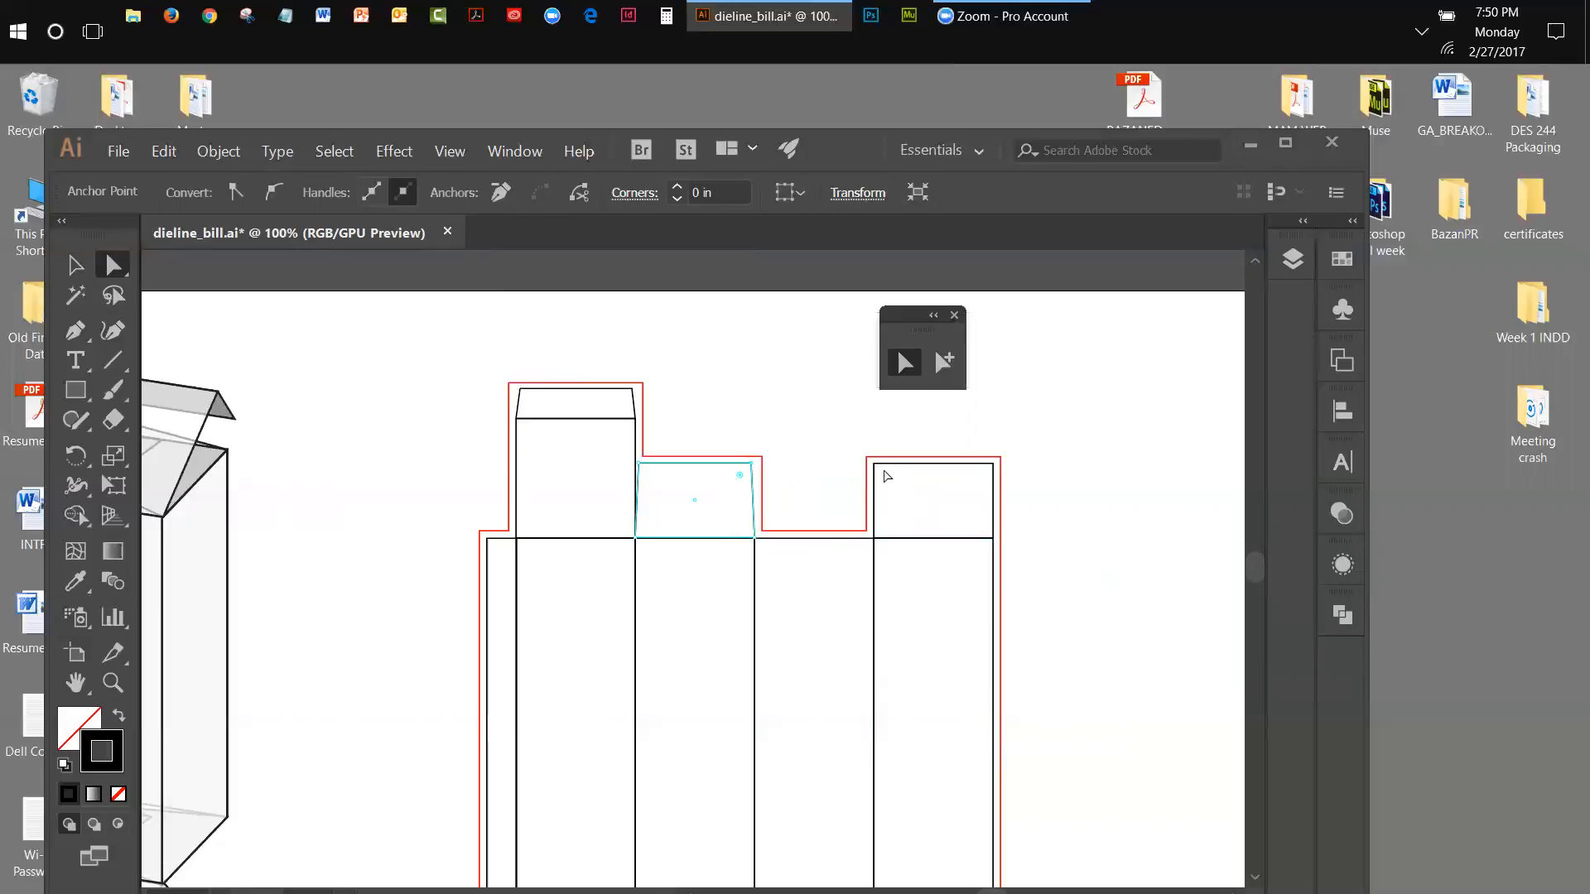
Taper the top side flap above the fourth main panel by nudging both its upper corner anchors inward, matching the reference drawing.
{"action": "left_click", "coordinate": [875, 466], "text": "shift"}
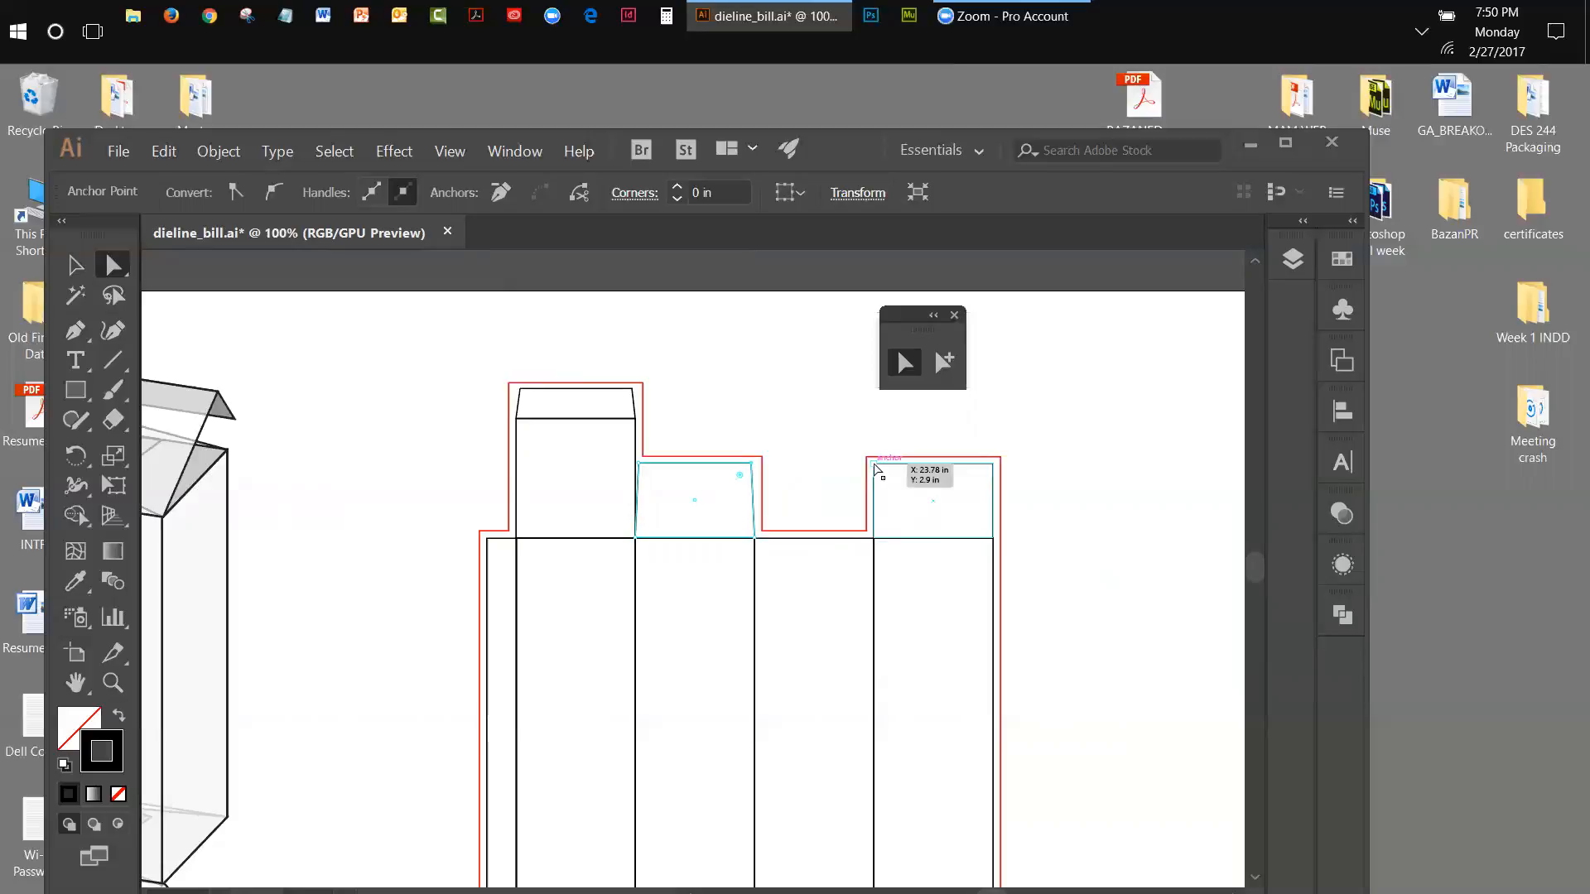
{"action": "left_click", "coordinate": [878, 469]}
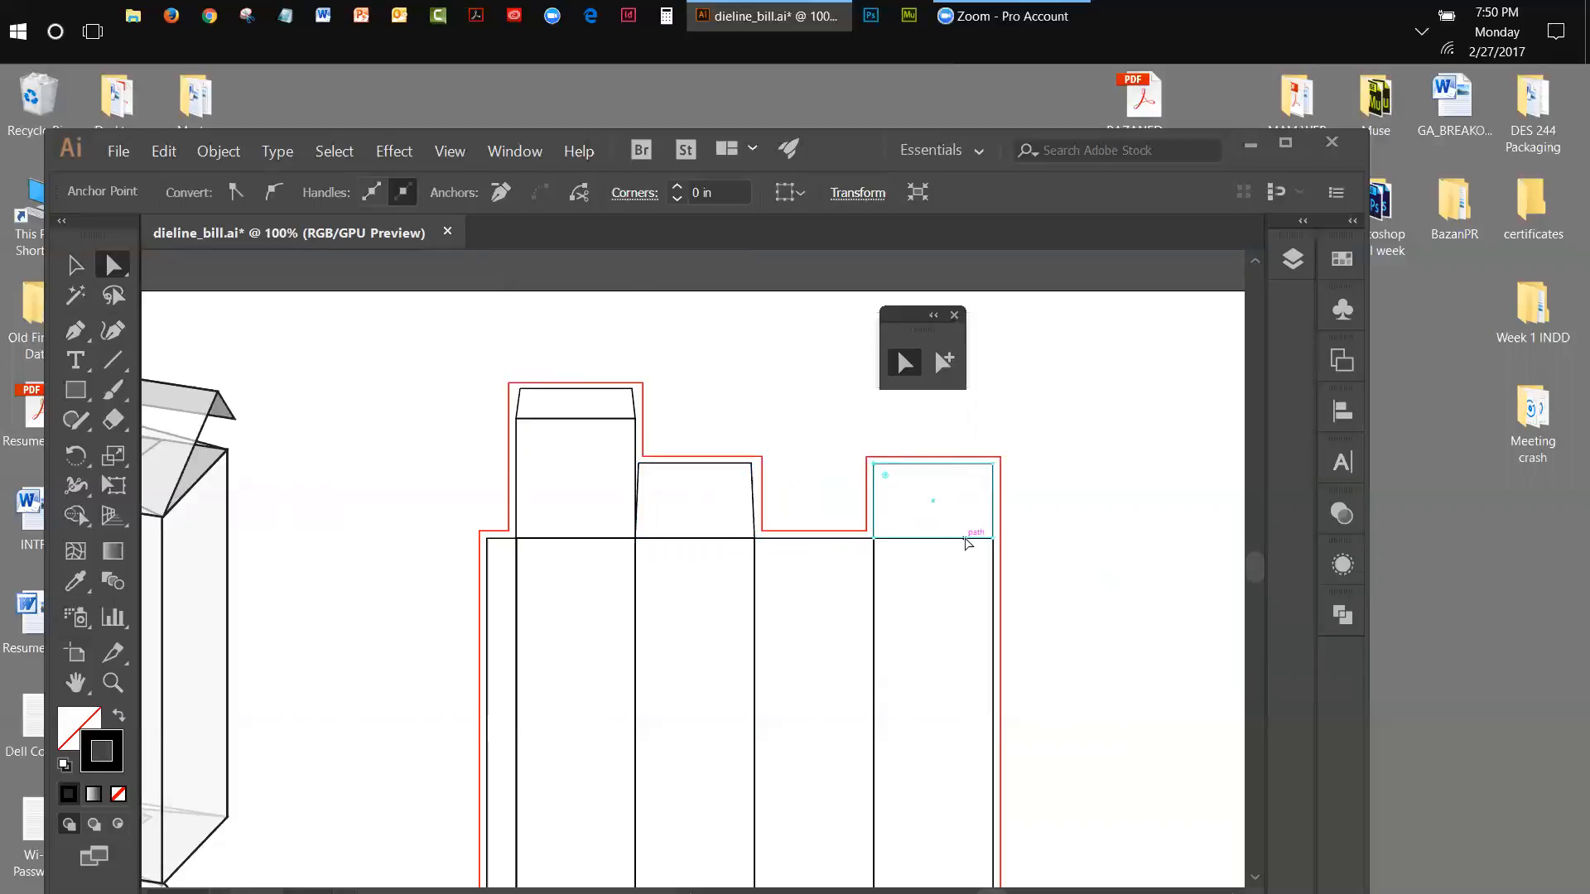
{"action": "key", "text": "Right"}
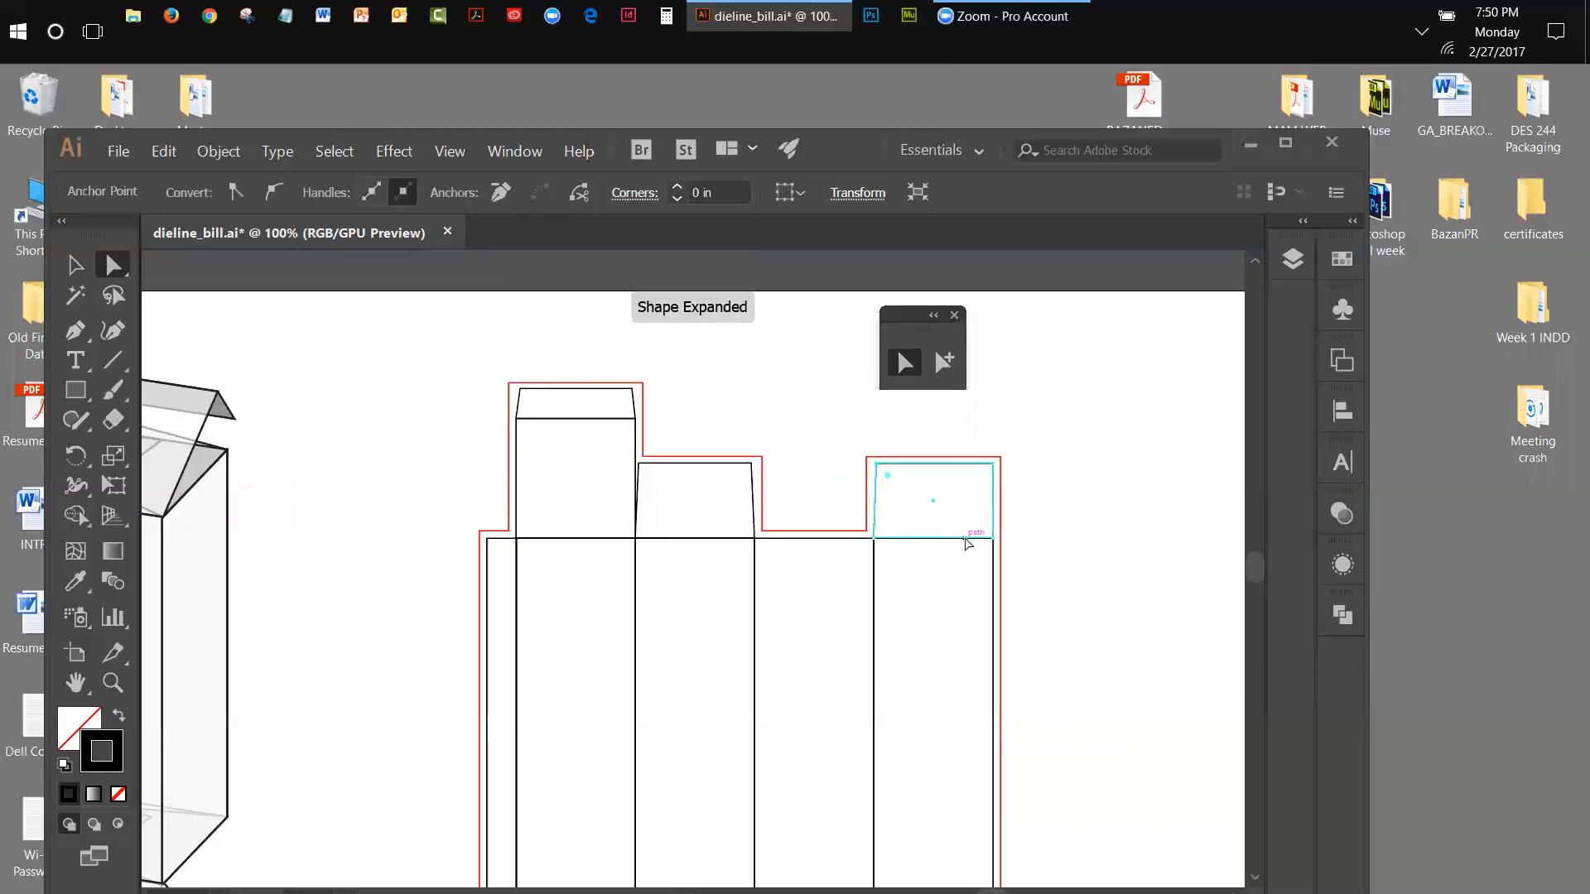
{"action": "key", "text": "Right"}
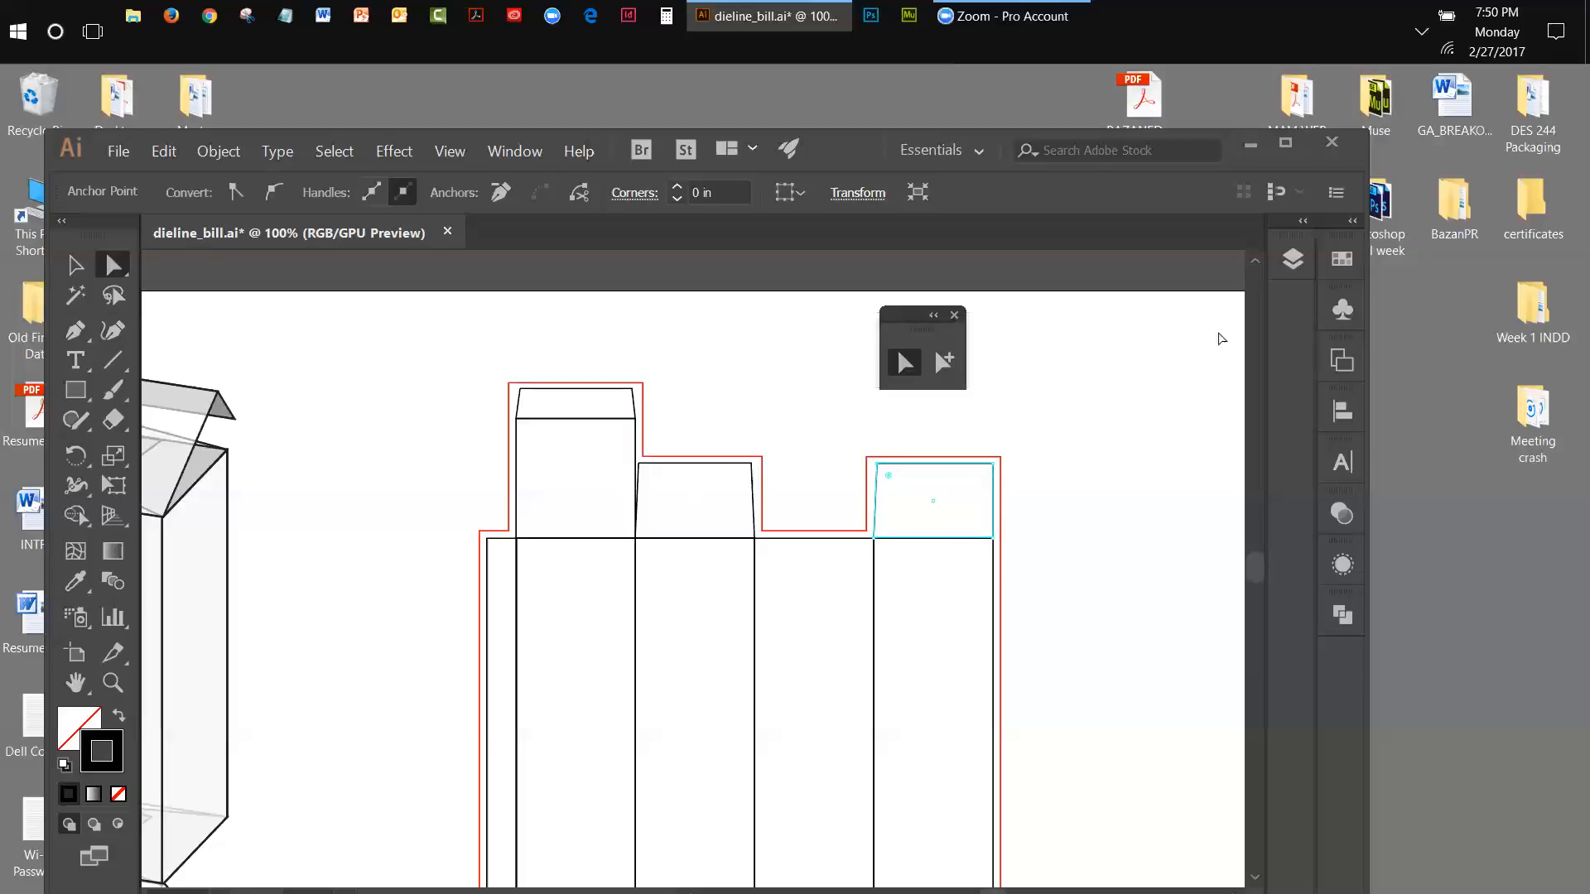
{"action": "left_click_drag", "start_coordinate": [863, 149], "coordinate": [882, 121]}
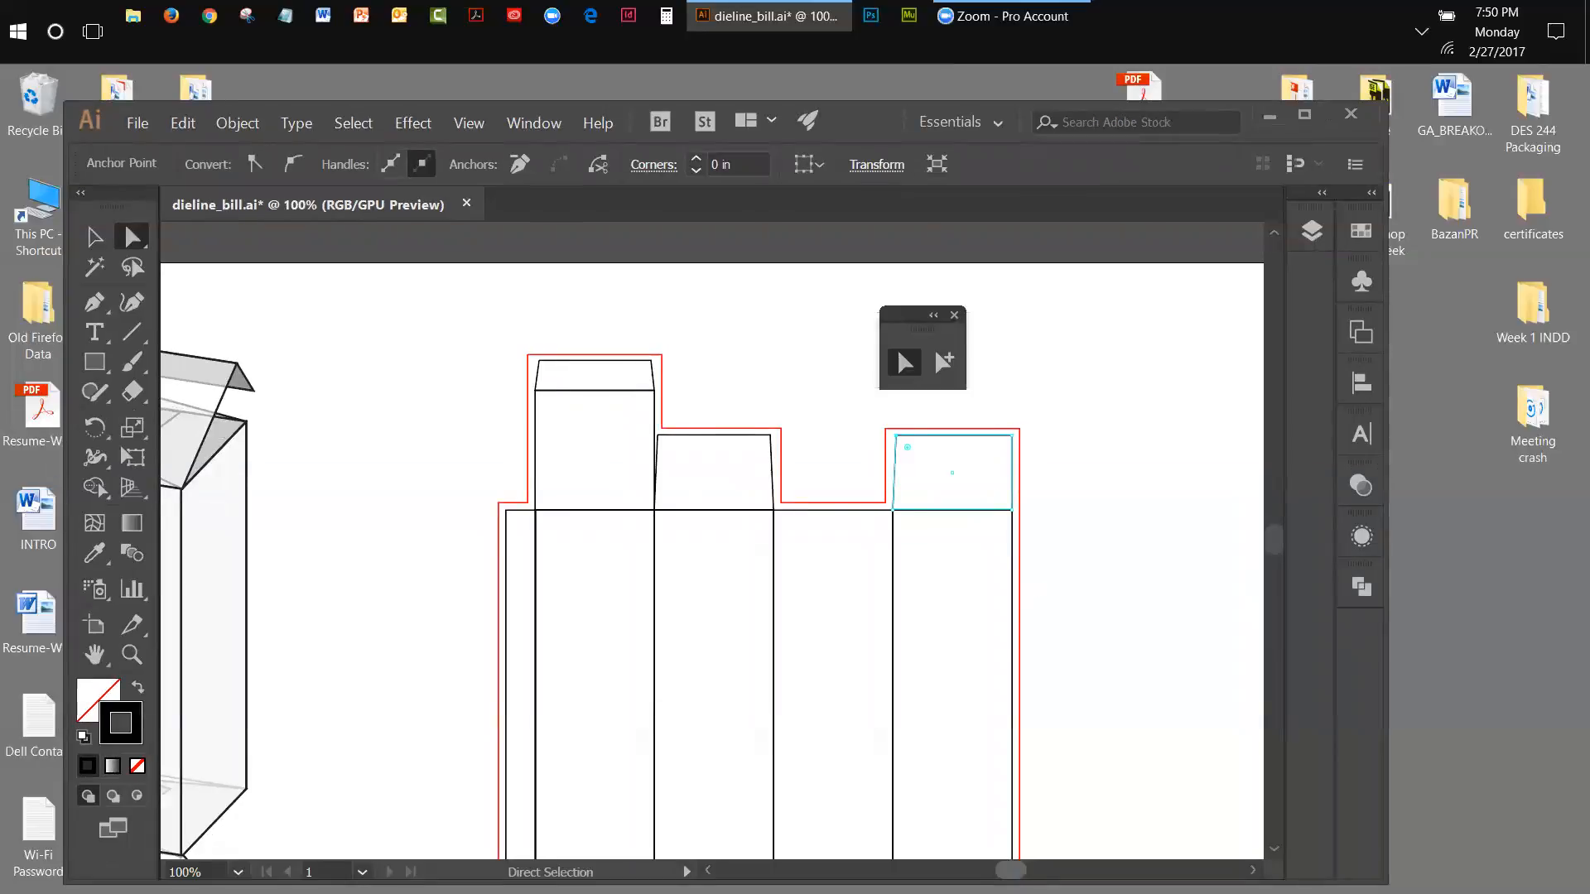
{"action": "scroll", "coordinate": [712, 563], "scroll_direction": "left", "scroll_amount": 10}
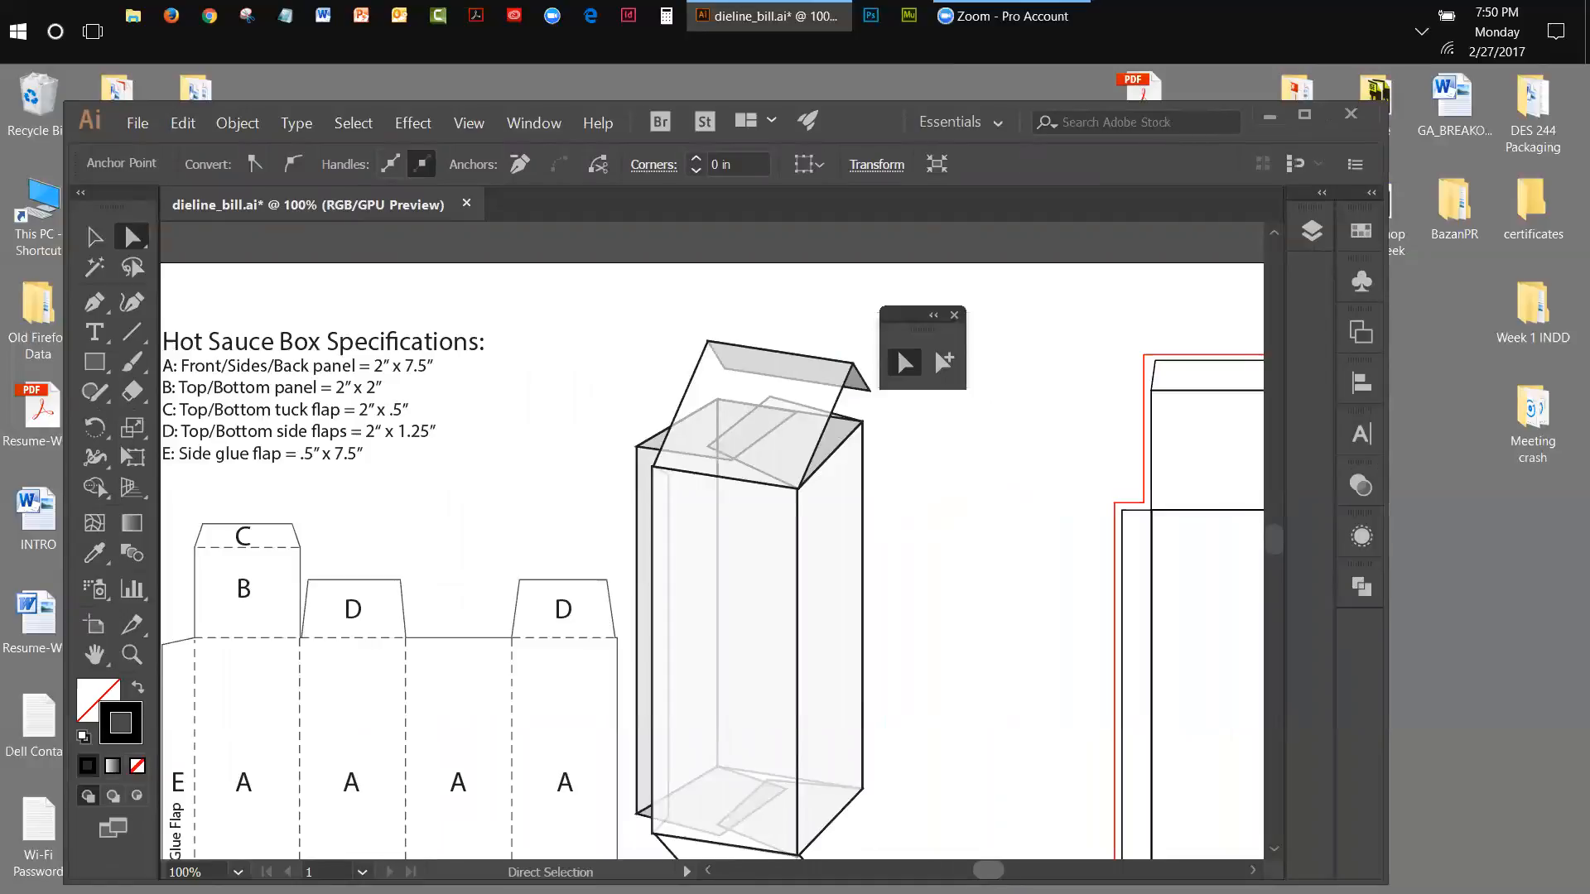
{"action": "scroll", "coordinate": [1007, 854], "scroll_direction": "right", "scroll_amount": 8}
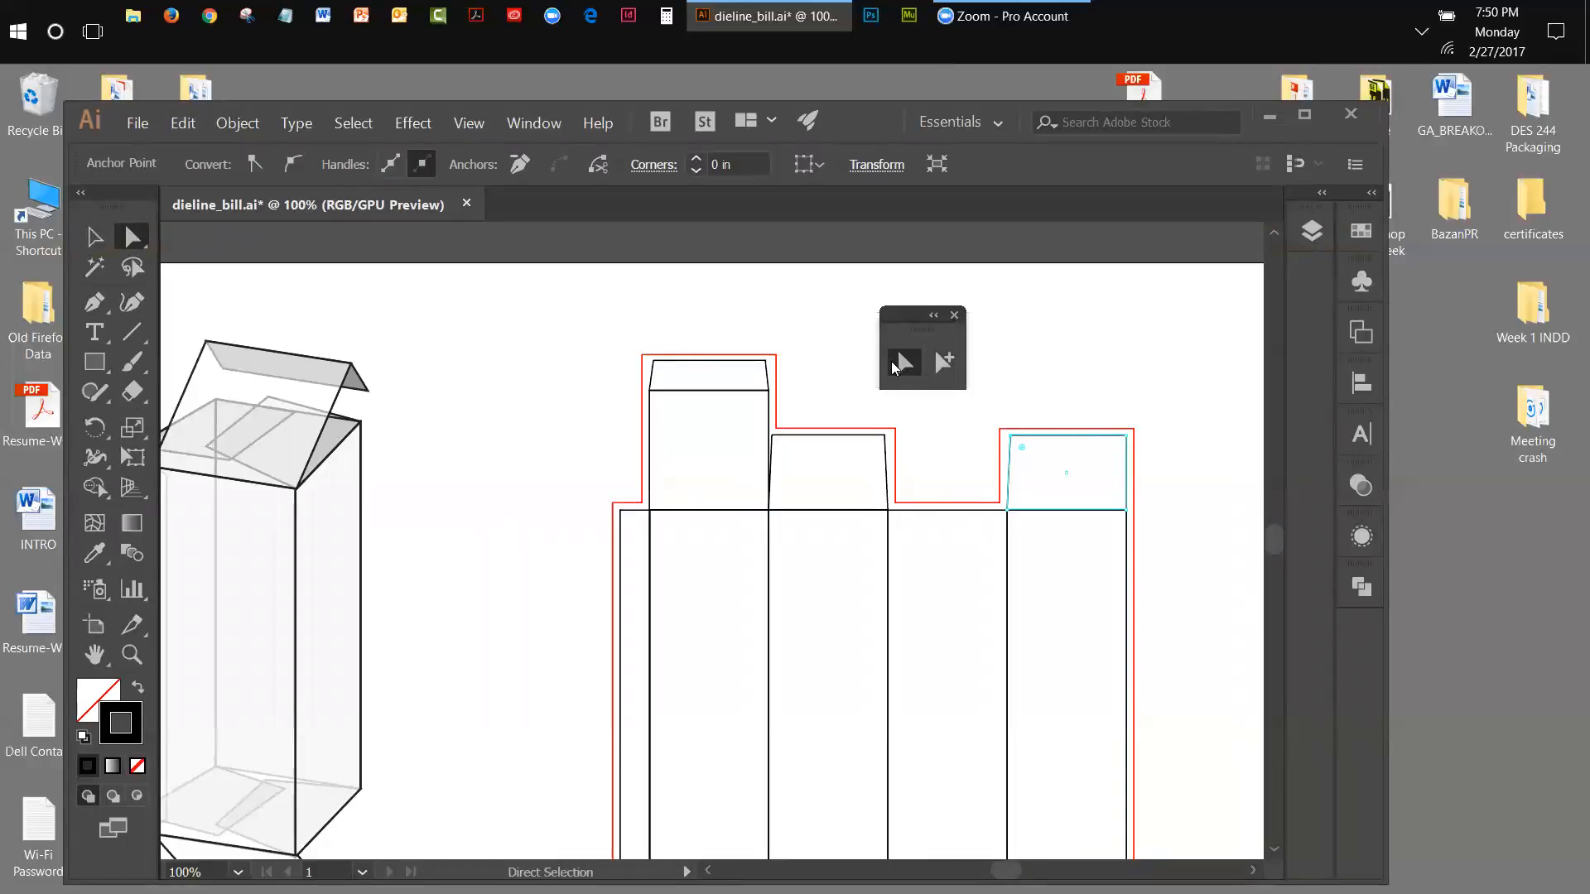
{"action": "left_click", "coordinate": [1127, 438]}
{"action": "key", "text": "Left"}
{"action": "key", "text": "Left"}
{"action": "key", "text": "Left"}
{"action": "key", "text": "Left"}
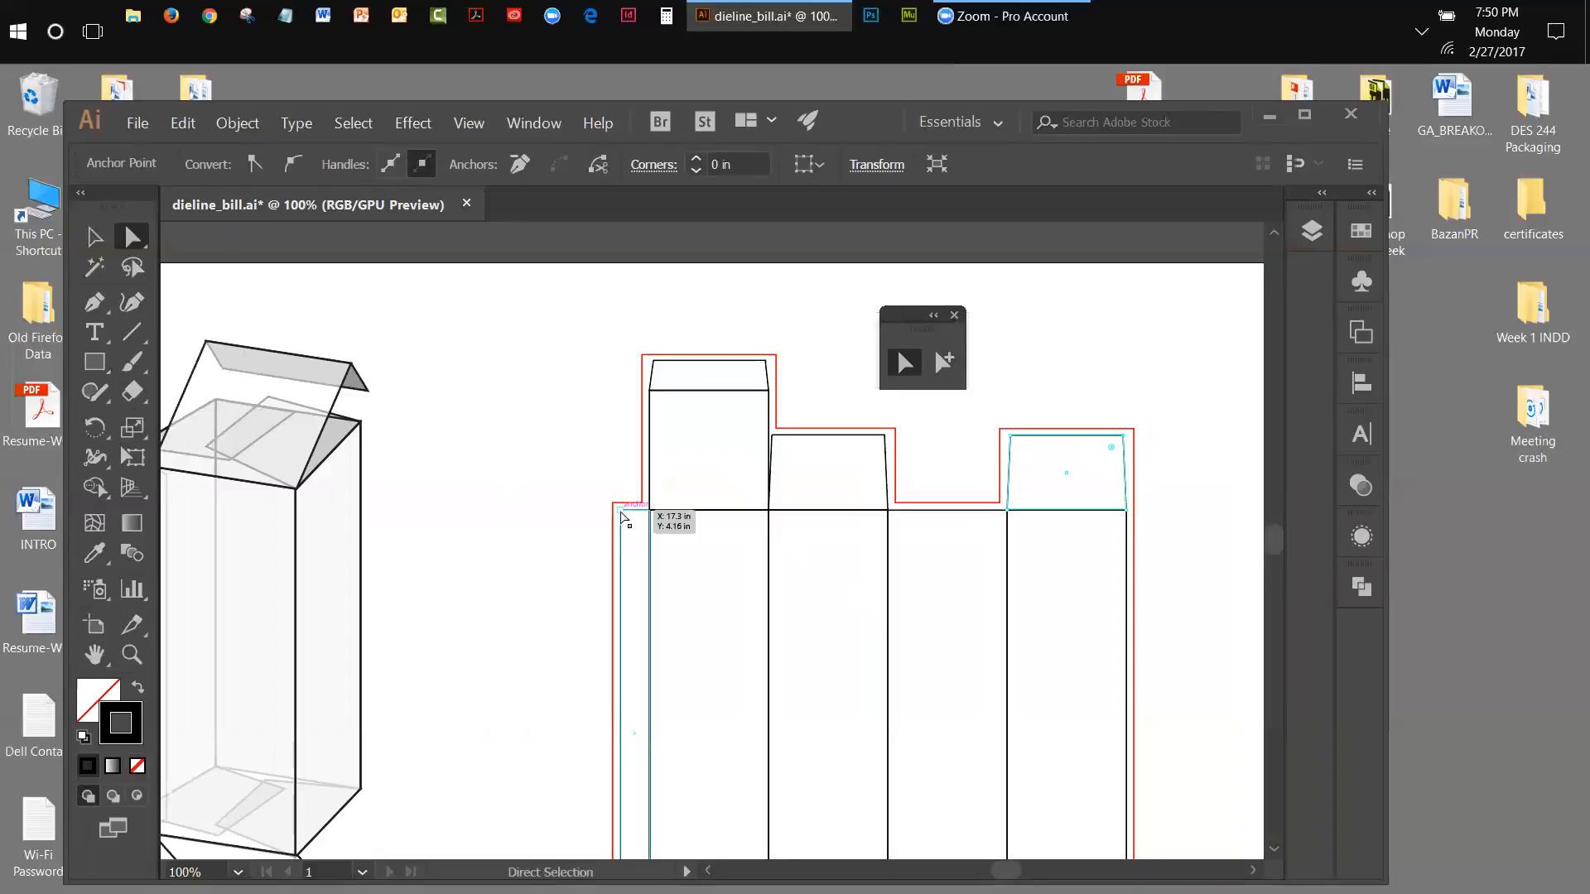
Angle the side glue flap's ends by nudging its outer top anchor down and its outer bottom anchor up.
{"action": "left_click", "coordinate": [622, 511]}
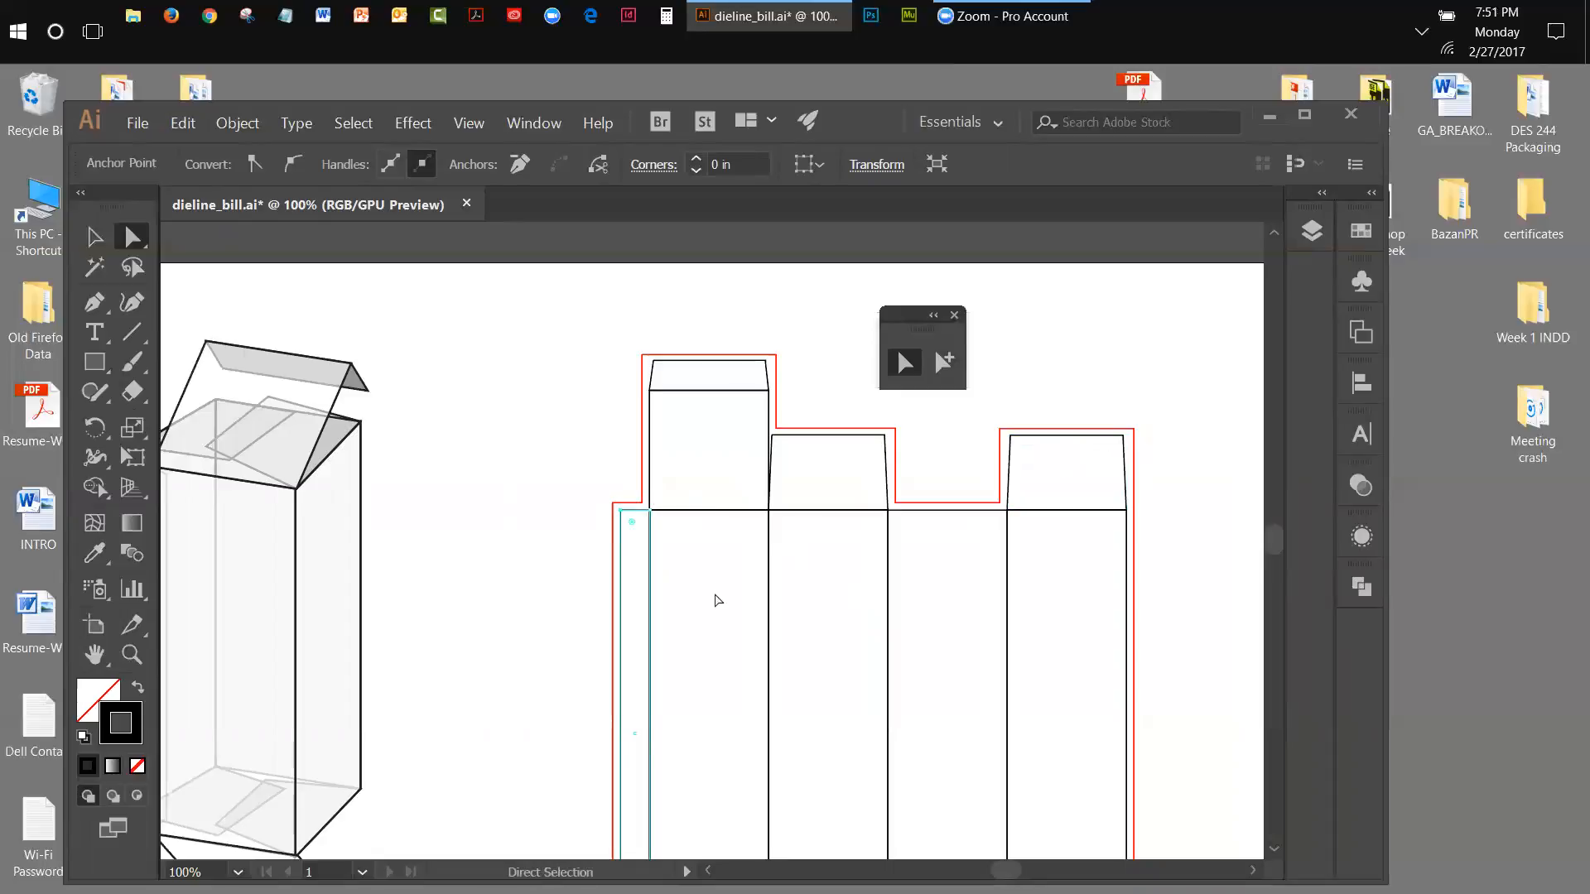
{"action": "key", "text": "Down"}
{"action": "scroll", "coordinate": [1275, 852], "scroll_direction": "down", "scroll_amount": 8}
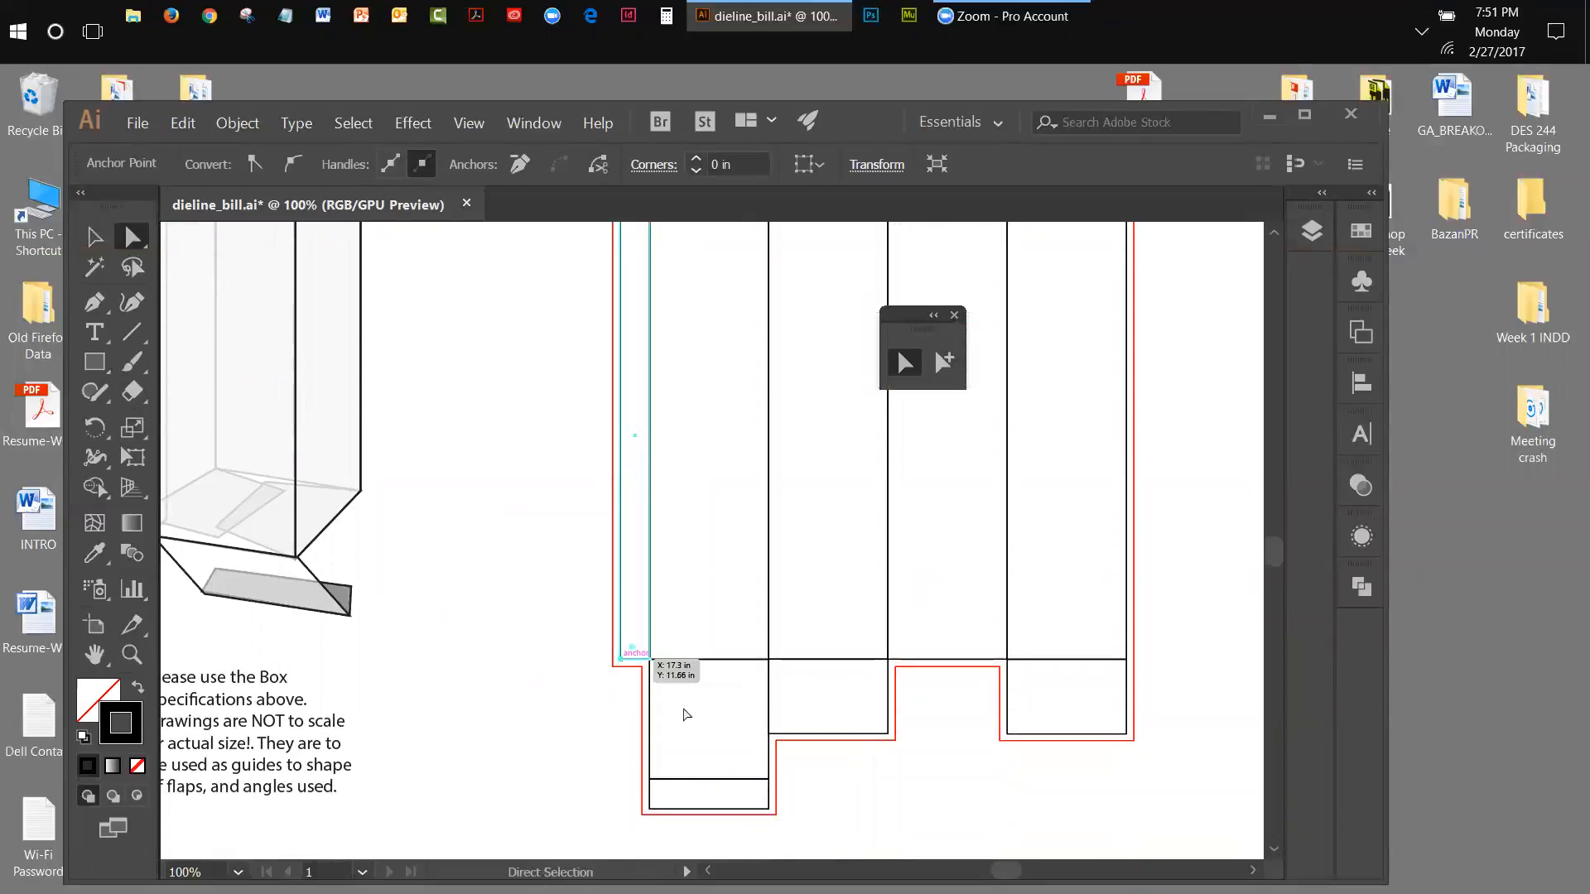
{"action": "left_click", "coordinate": [623, 662]}
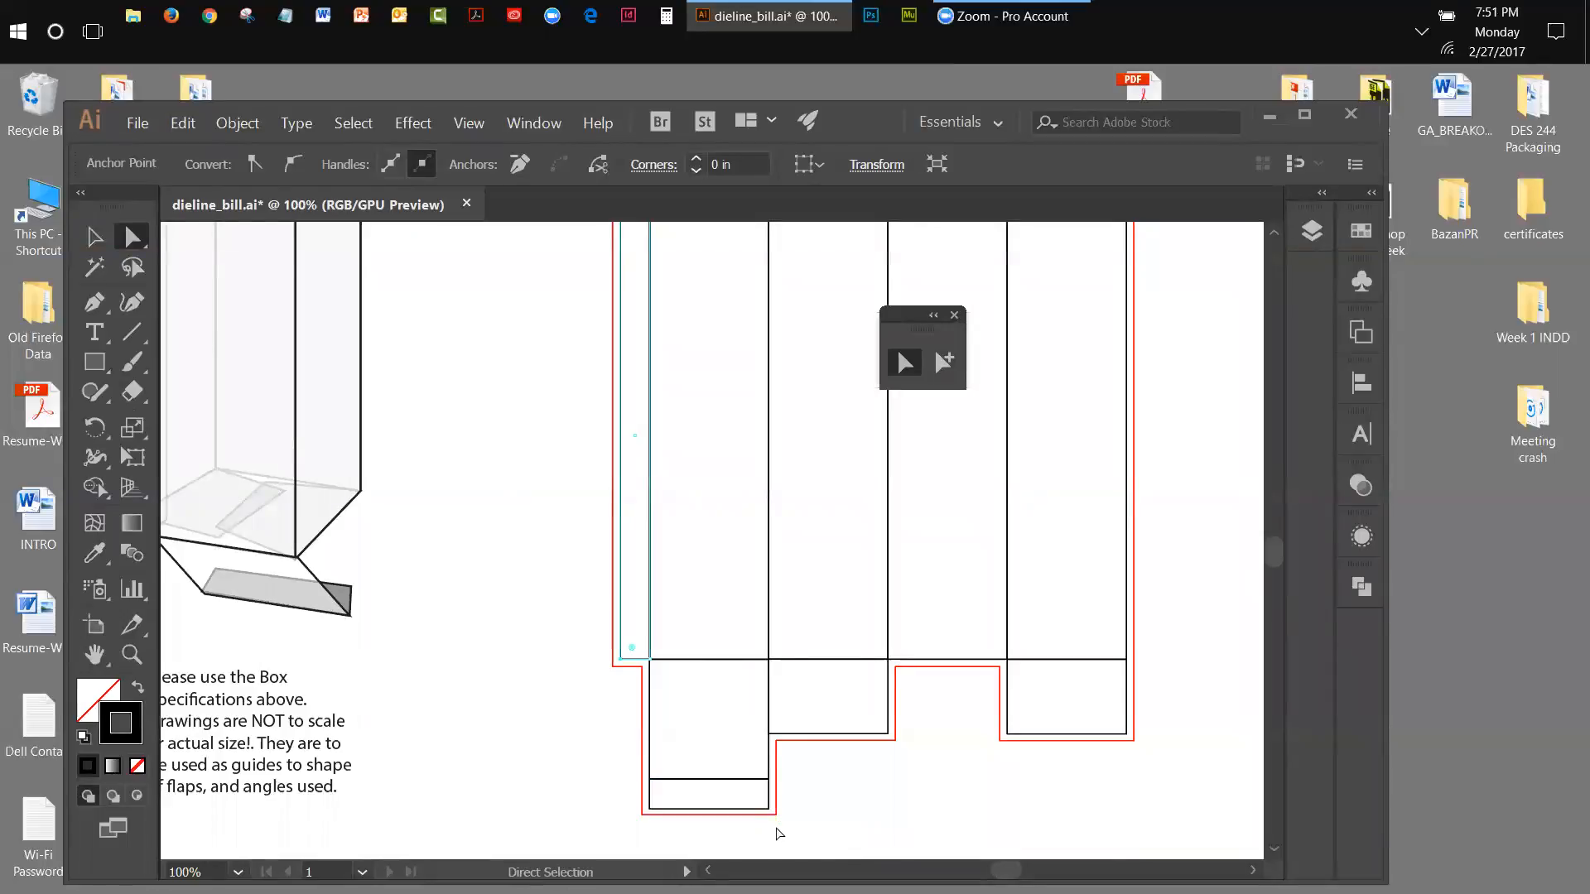
{"action": "key", "text": "Up"}
{"action": "key", "text": "Up"}
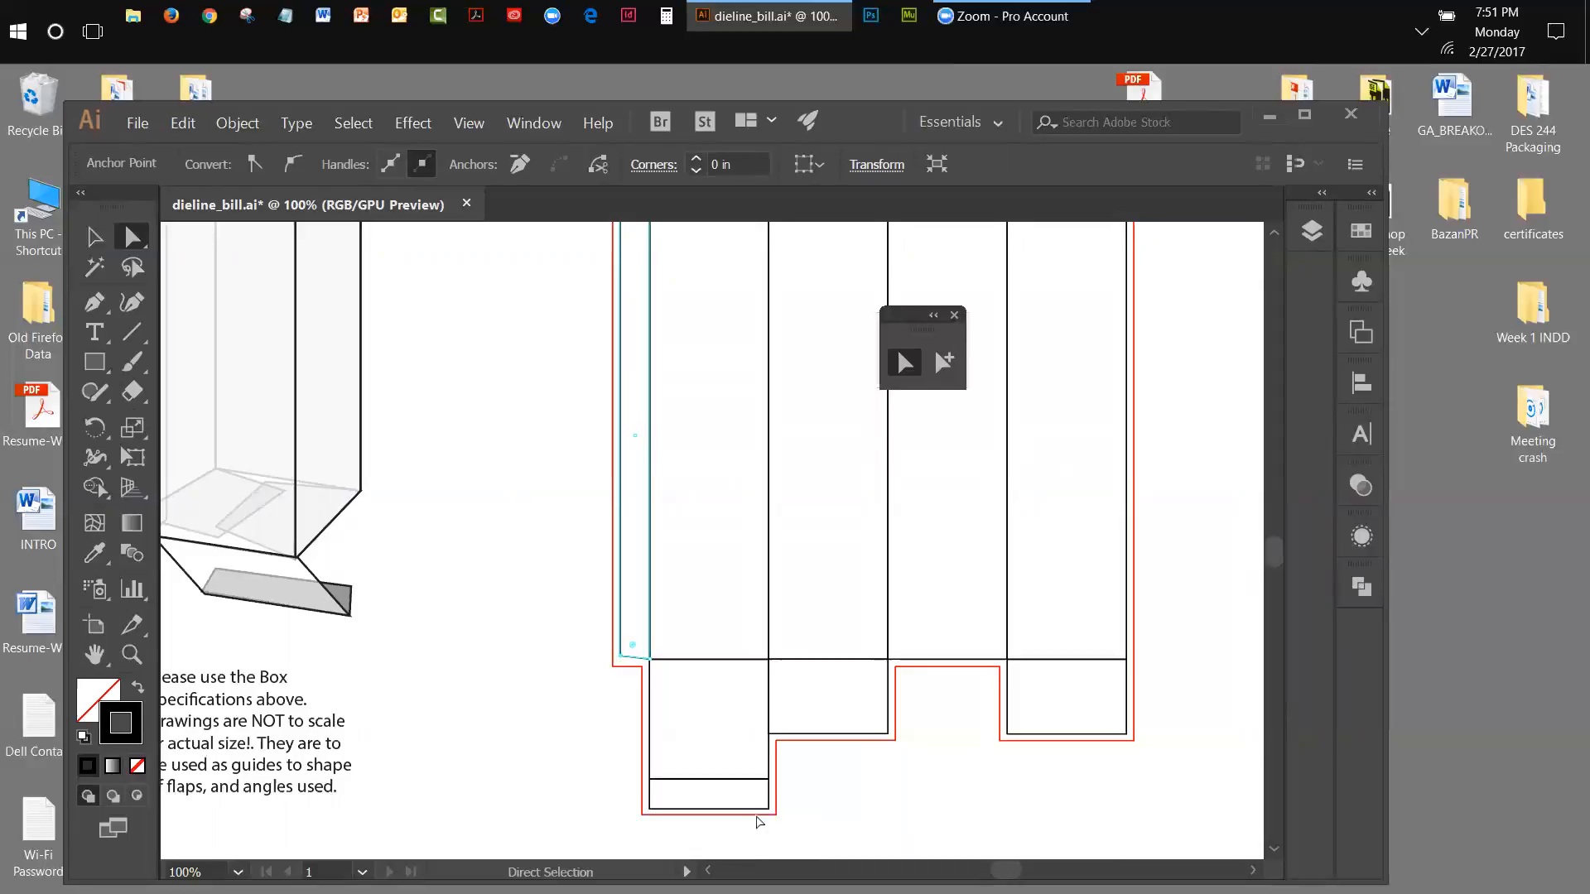
Taper the bottom tuck flap by nudging its two lower corner anchors inward.
{"action": "left_click", "coordinate": [650, 812]}
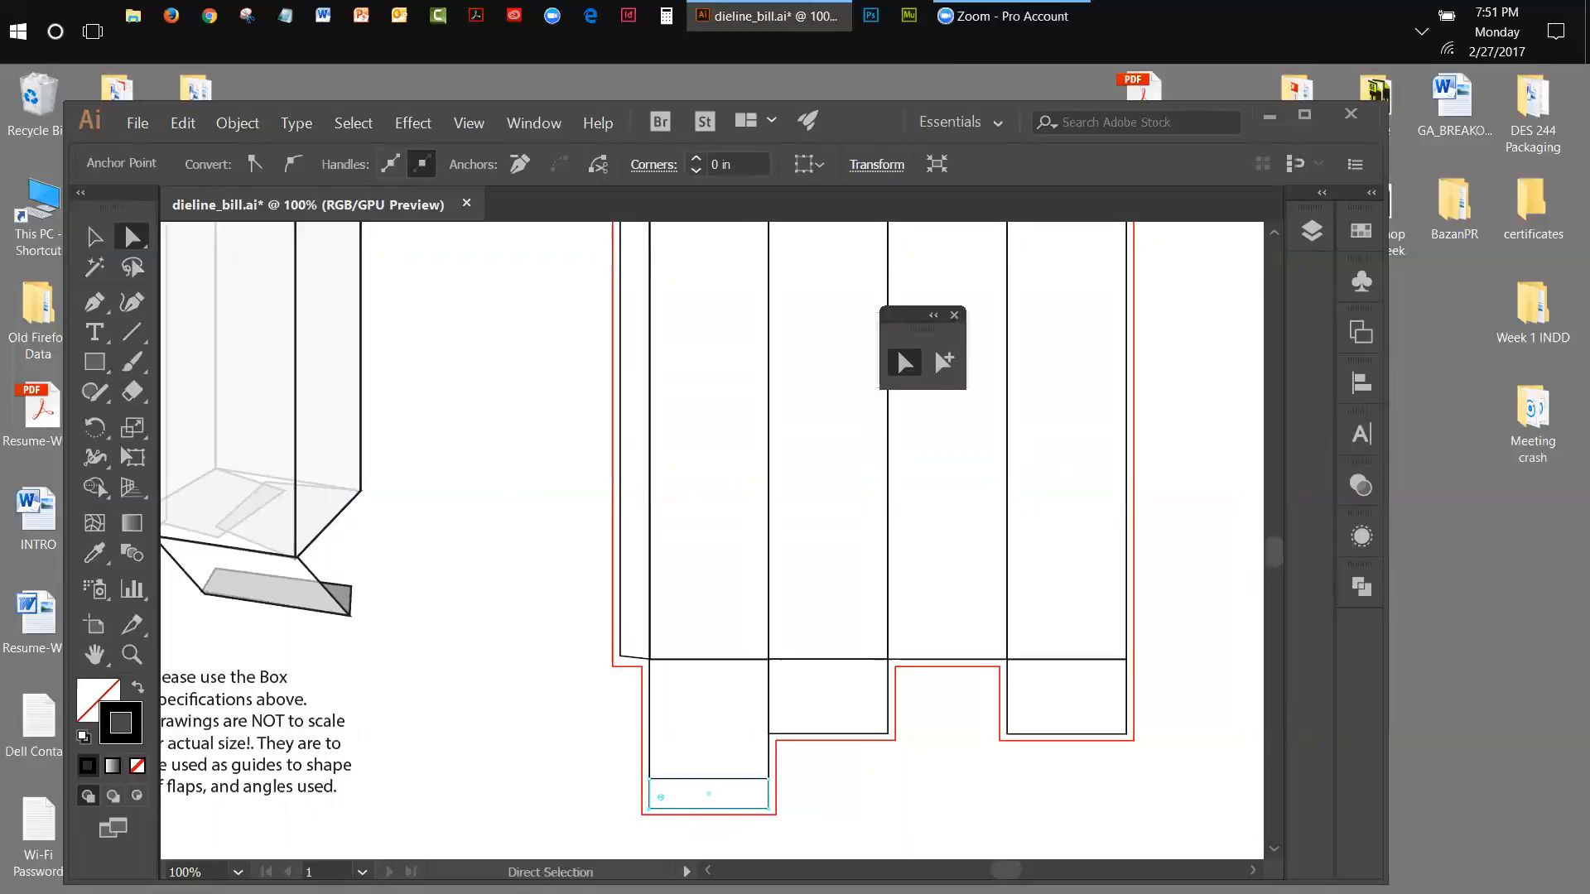
{"action": "key", "text": "Right"}
{"action": "left_click", "coordinate": [769, 812]}
{"action": "key", "text": "Left"}
Taper the bottom side flap below the second main panel by nudging both its lower corner anchors inward.
{"action": "left_click", "coordinate": [769, 735]}
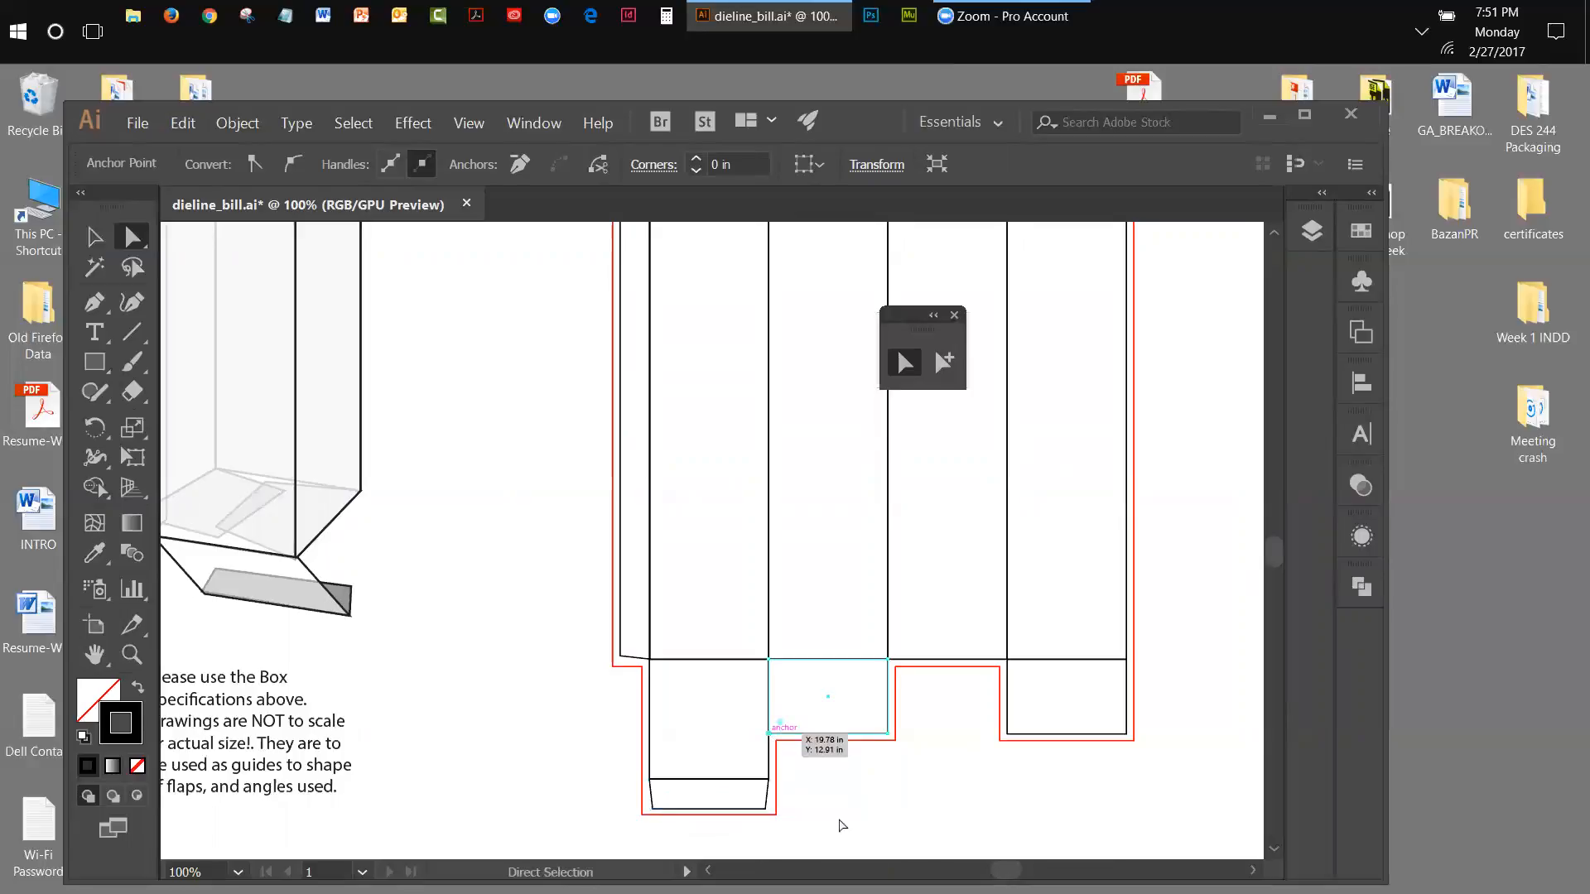
{"action": "key", "text": "Right"}
{"action": "key", "text": "Right"}
{"action": "key", "text": "Right"}
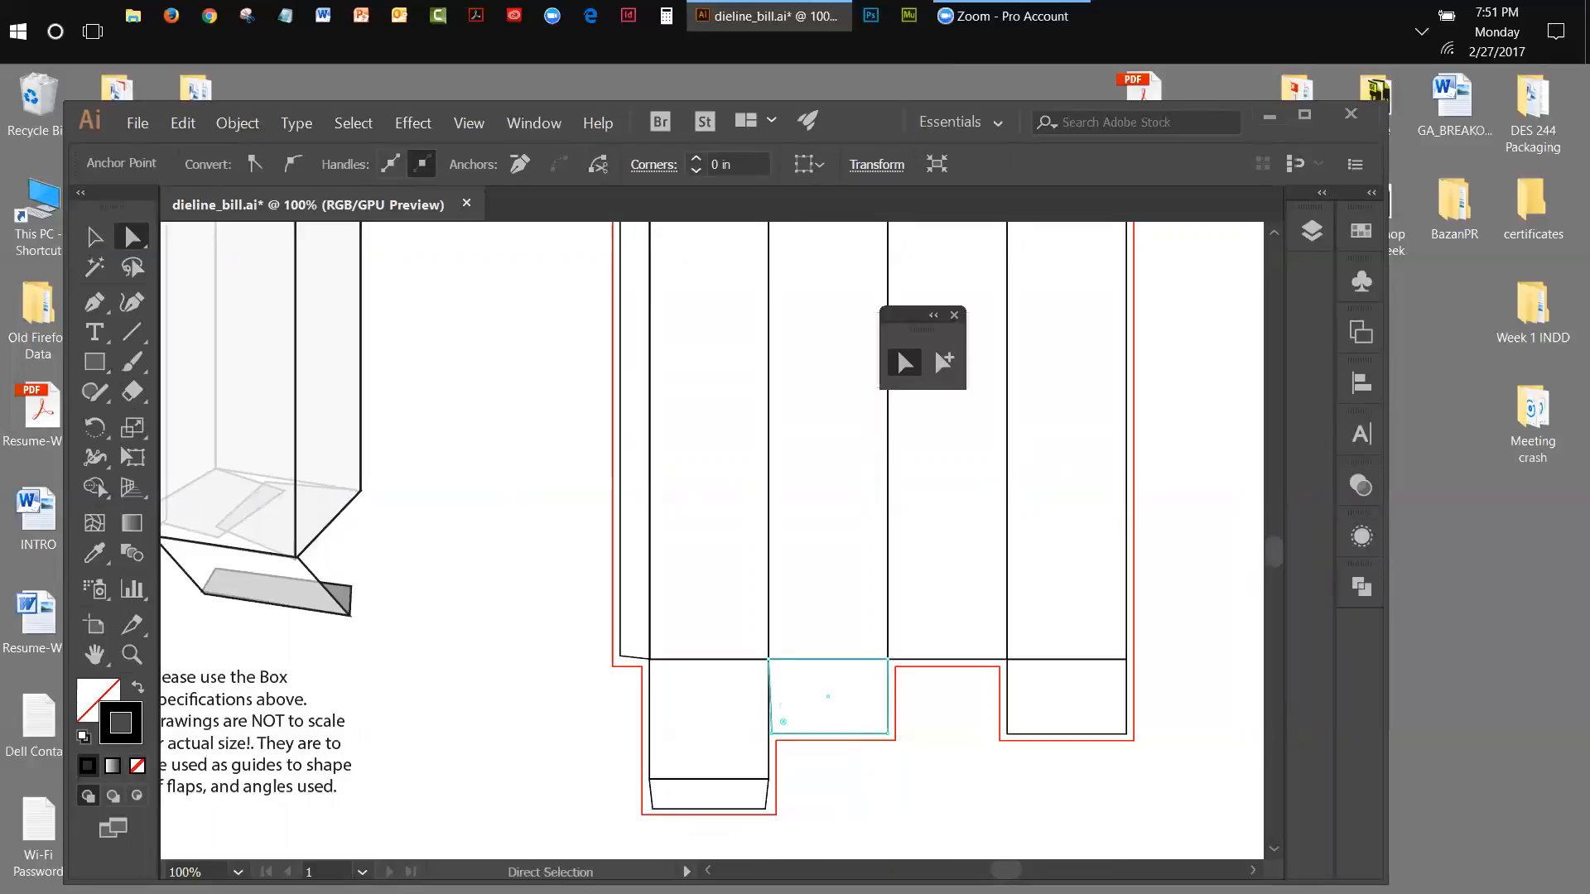
{"action": "left_click", "coordinate": [889, 734]}
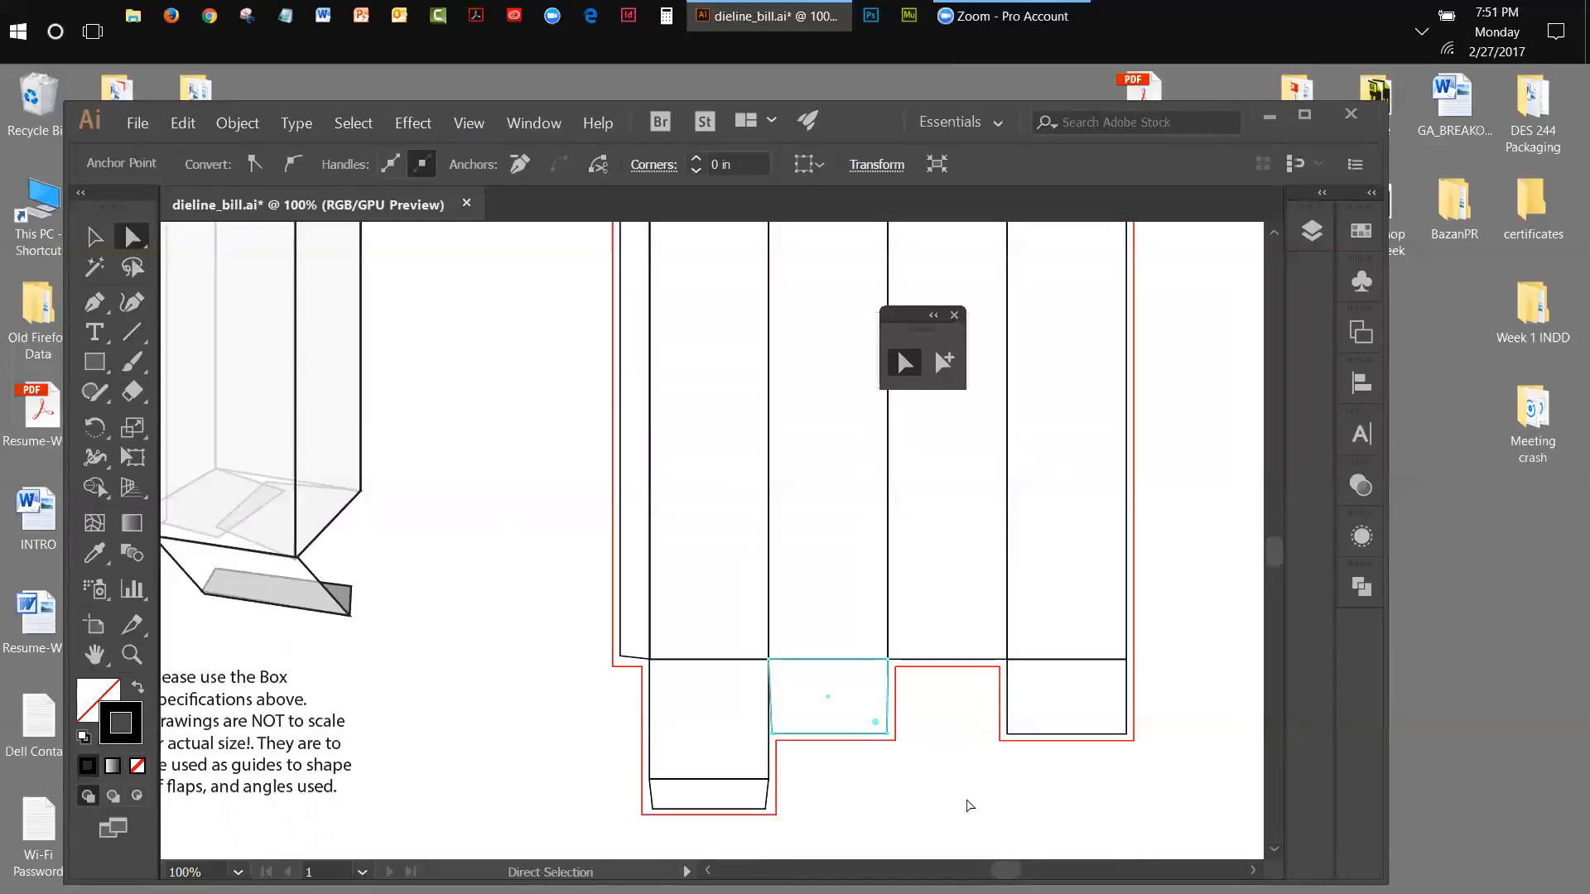
{"action": "key", "text": "Left"}
{"action": "key", "text": "Left"}
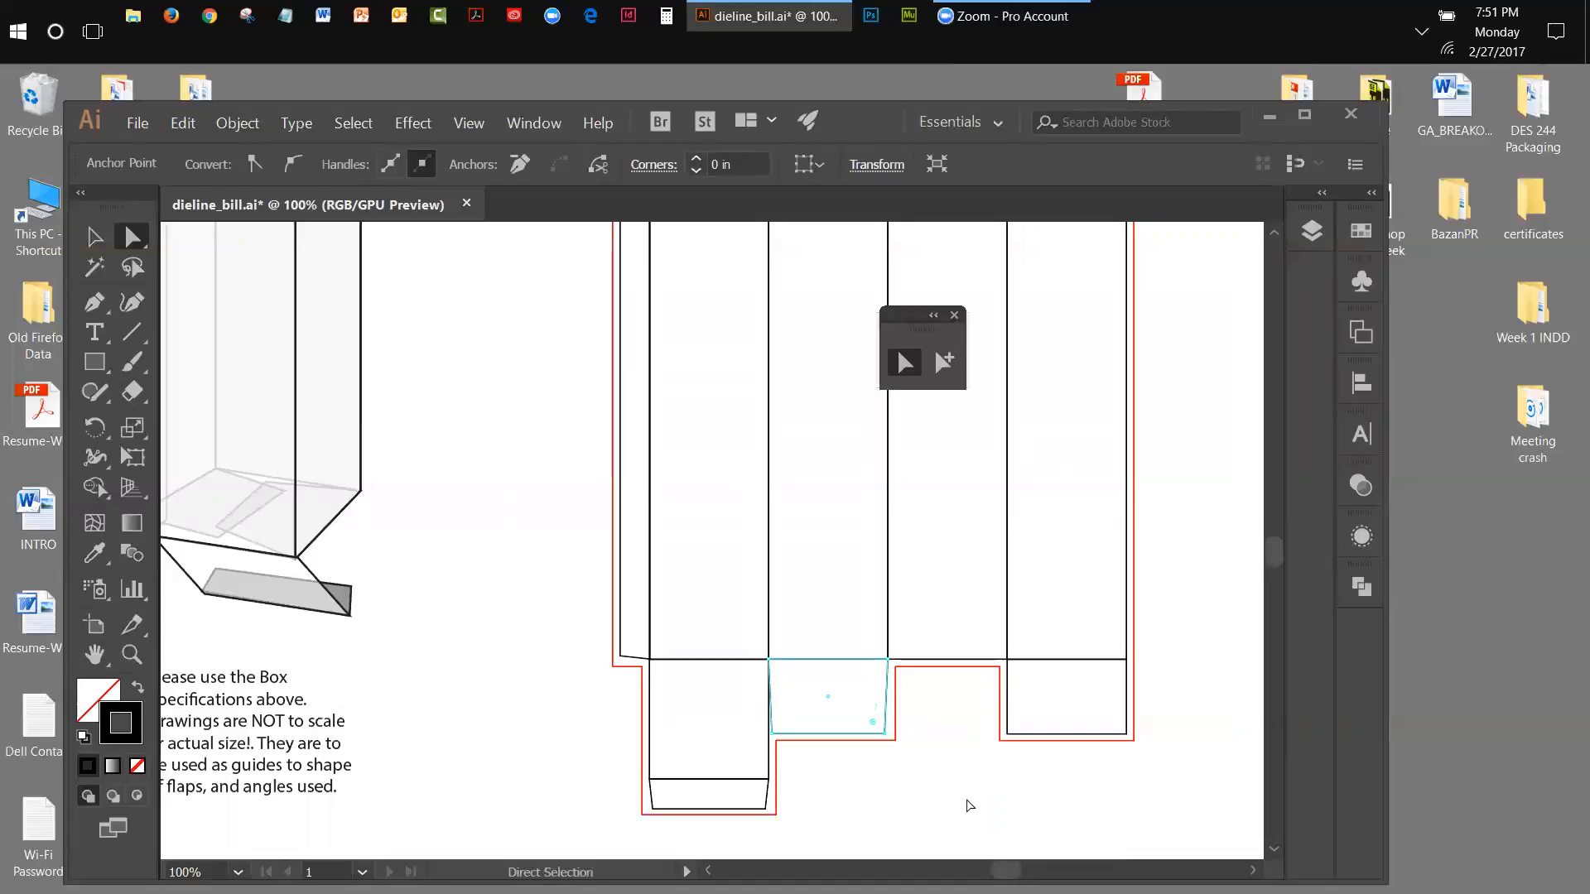
Taper the bottom side flap below the fourth main panel by nudging both its lower corner anchors inward, and fit the artboard in the window.
{"action": "left_click", "coordinate": [1007, 735]}
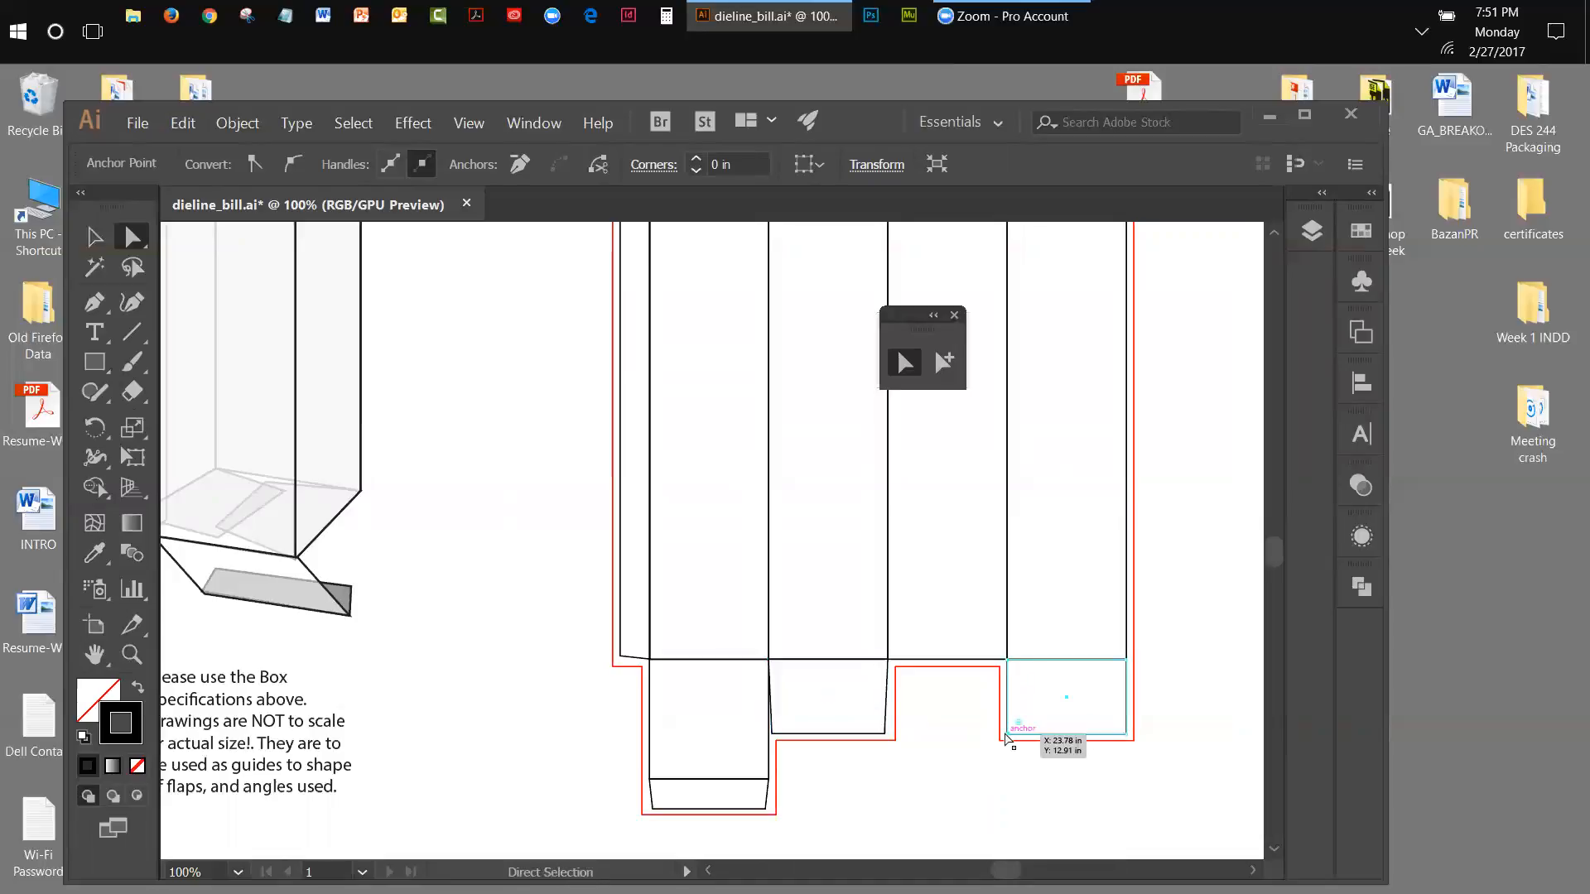
{"action": "key", "text": "Right"}
{"action": "key", "text": "Right"}
{"action": "key", "text": "Right"}
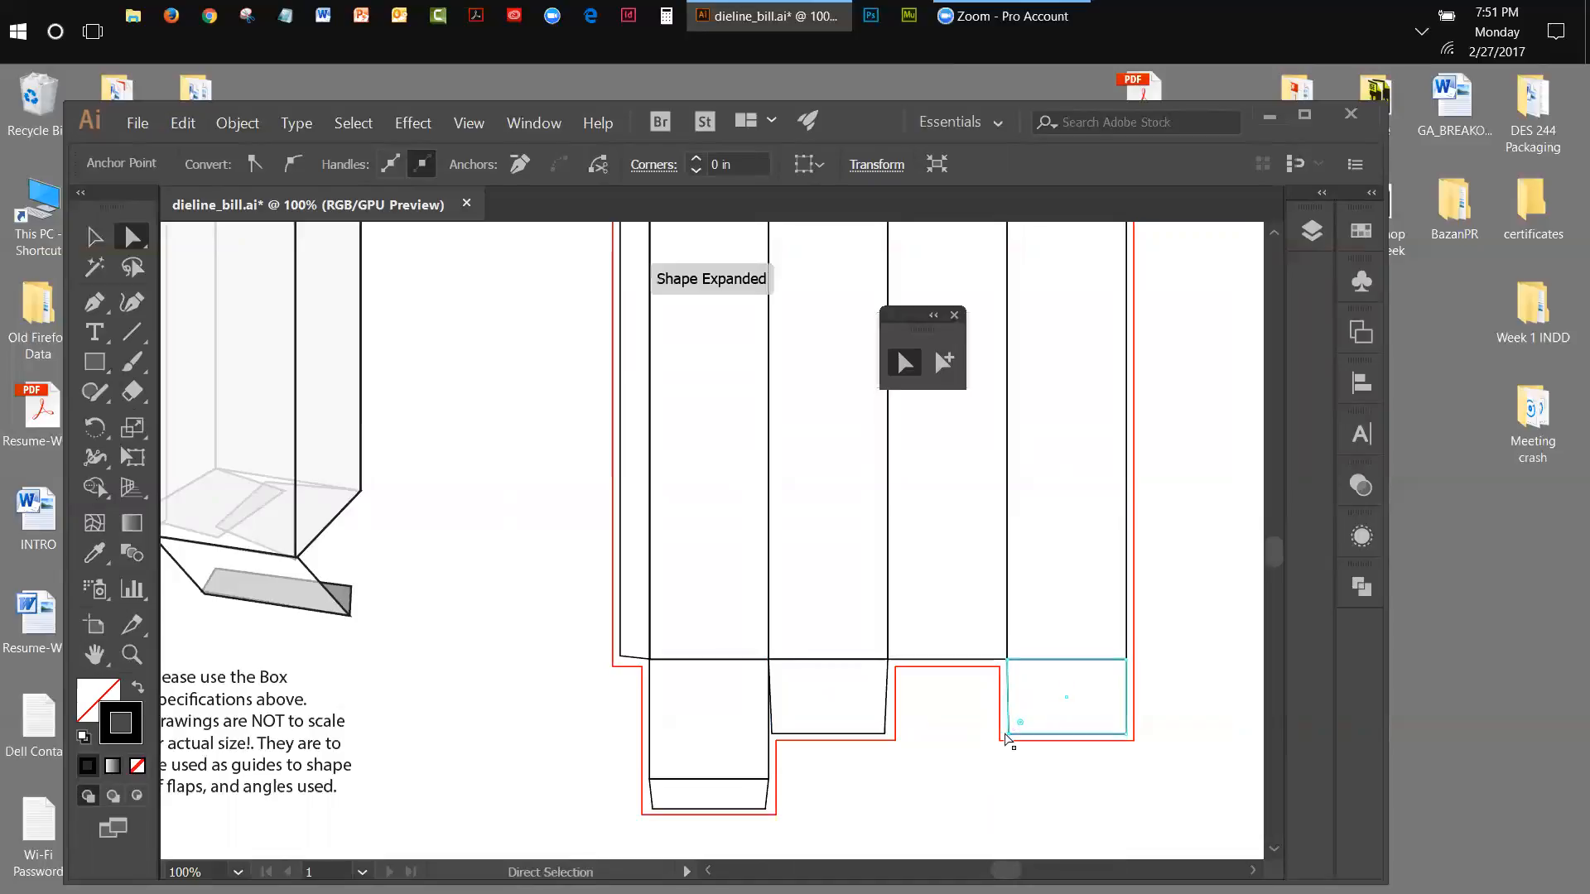
{"action": "left_click", "coordinate": [1126, 739]}
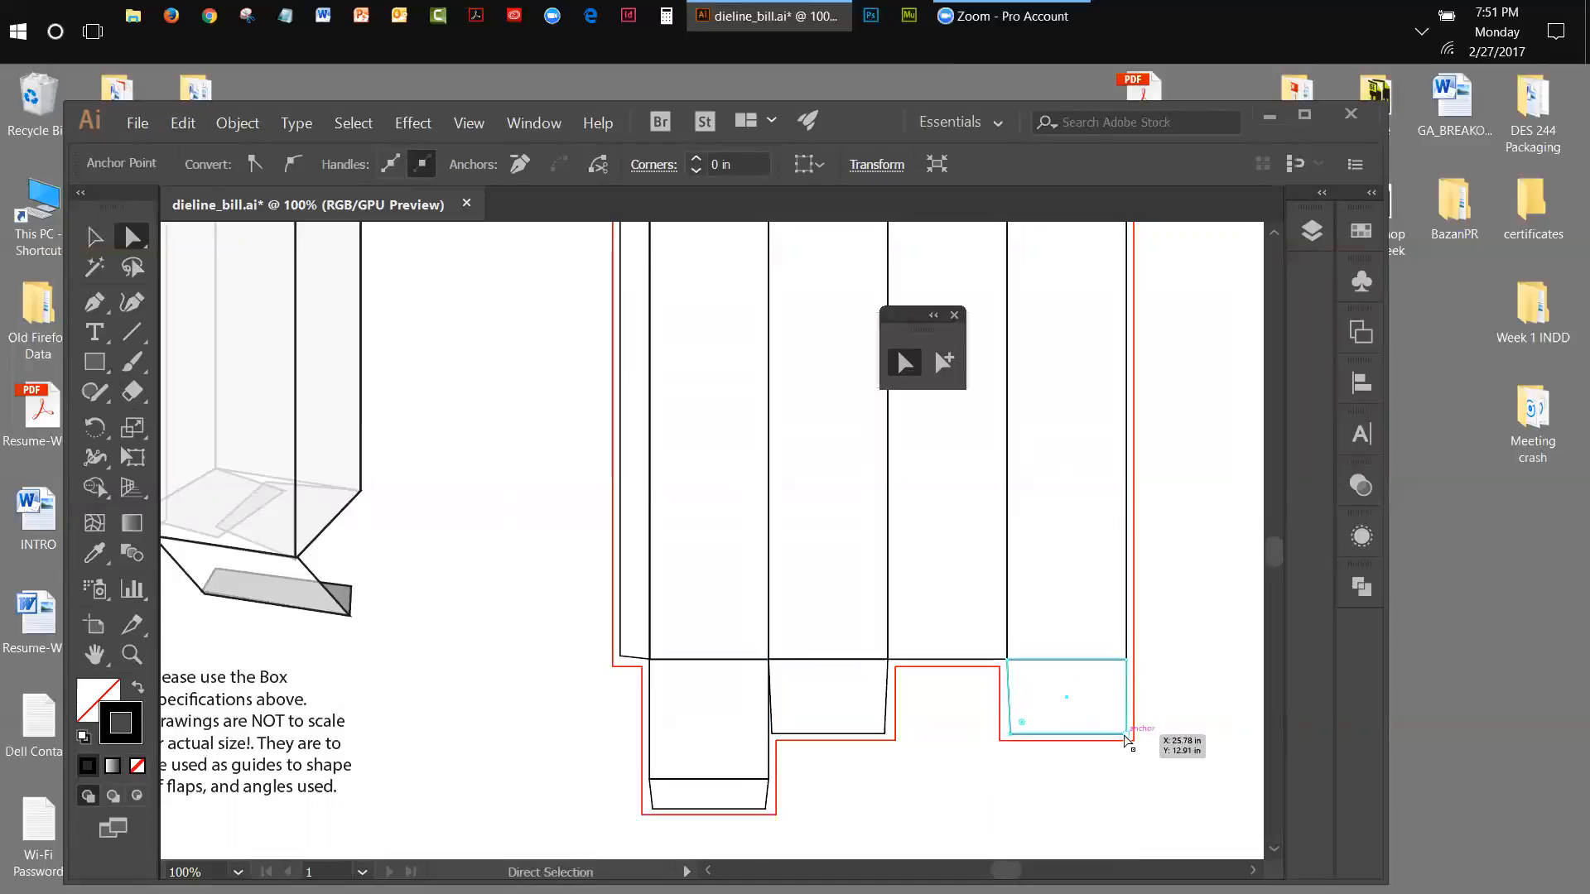
{"action": "key", "text": "Left"}
{"action": "key", "text": "Left"}
{"action": "key", "text": "Left"}
{"action": "key", "text": "Left"}
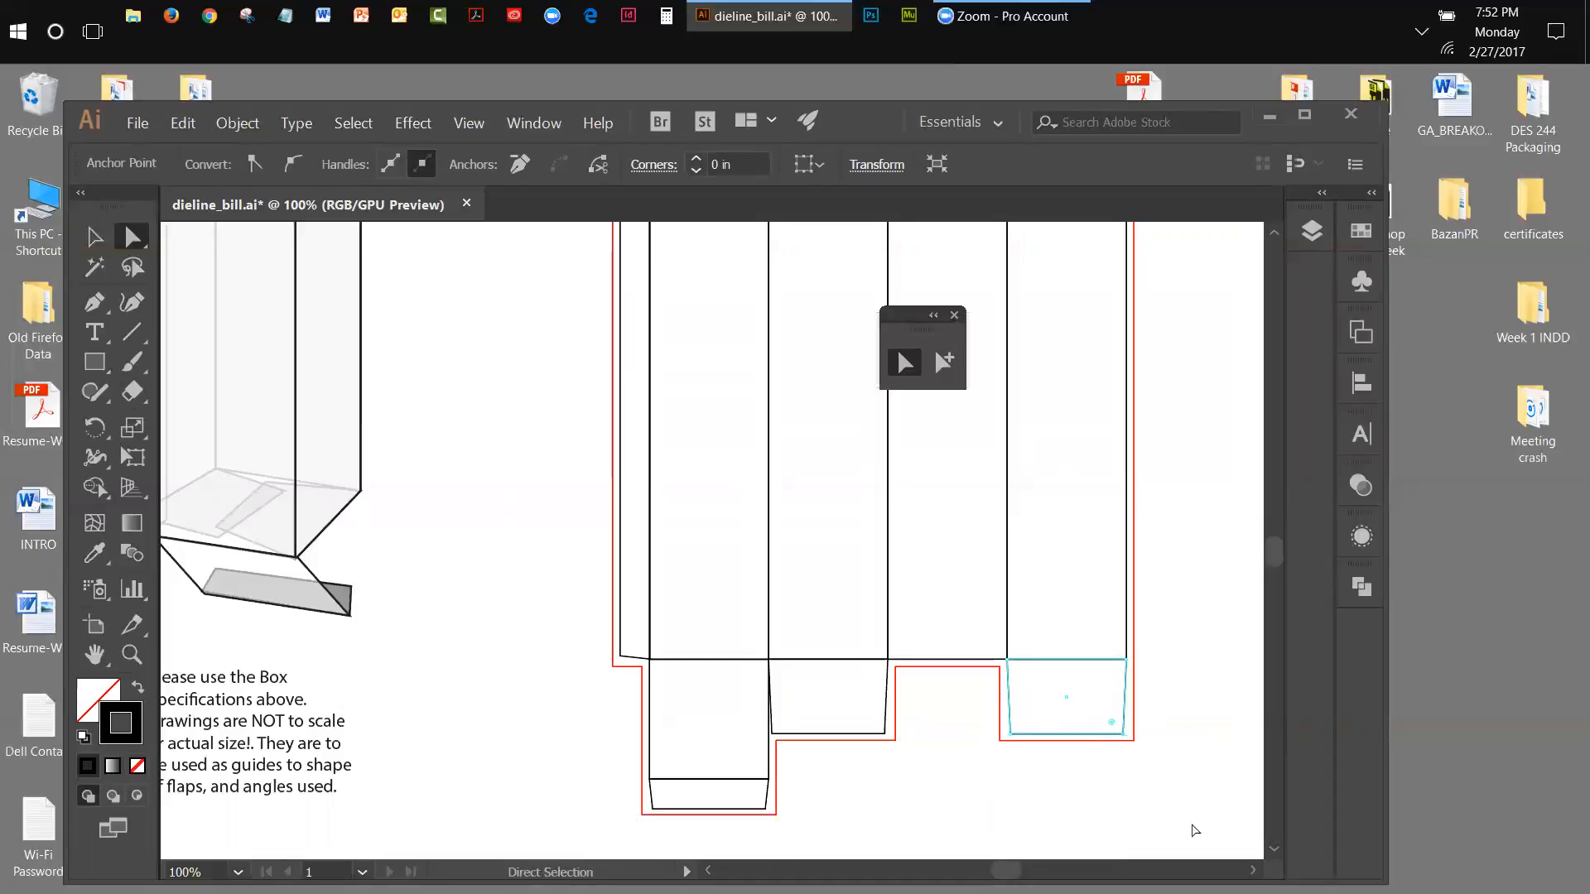
{"action": "left_click", "coordinate": [461, 126]}
{"action": "left_click", "coordinate": [497, 323]}
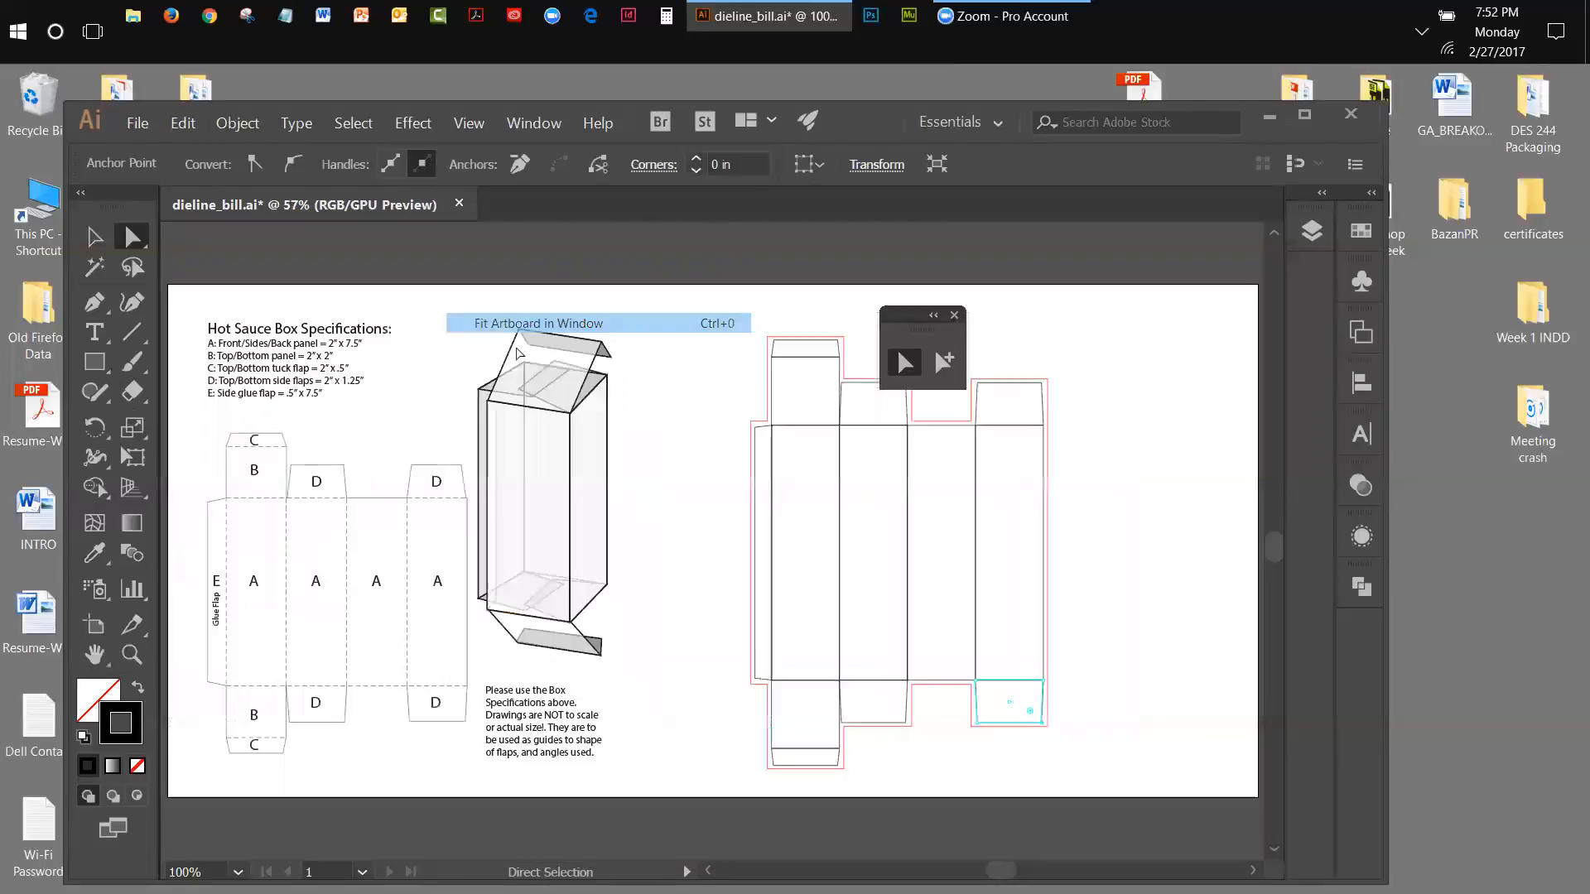
Move the floating Direct Selection tool group clear of the dieline and deselect the bottom side flap.
{"action": "left_click_drag", "start_coordinate": [908, 313], "coordinate": [1185, 244]}
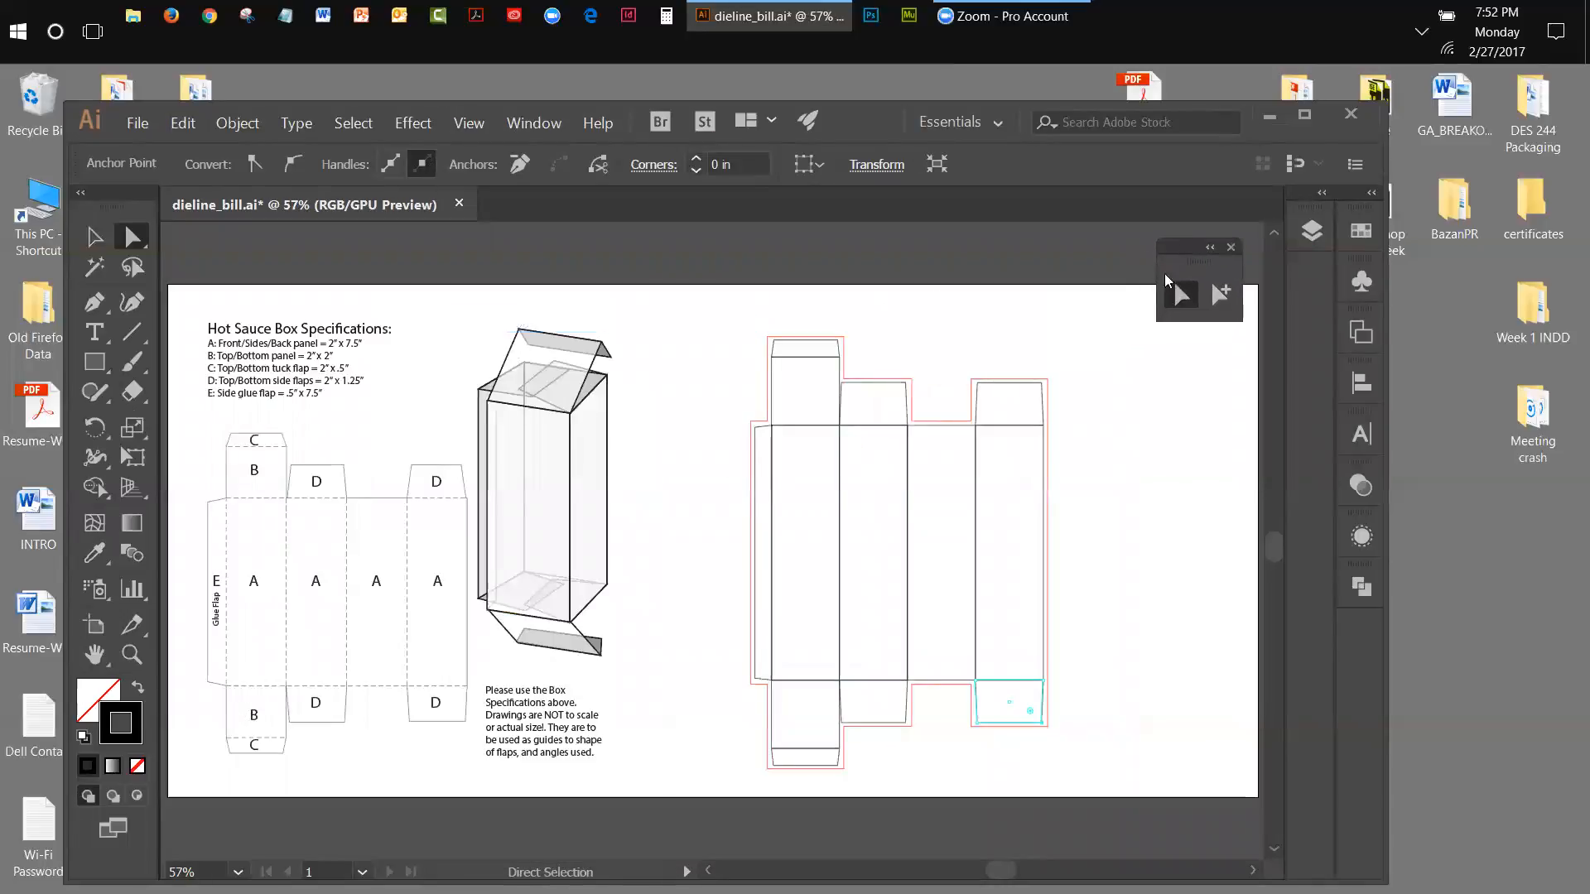
{"action": "left_click", "coordinate": [94, 237]}
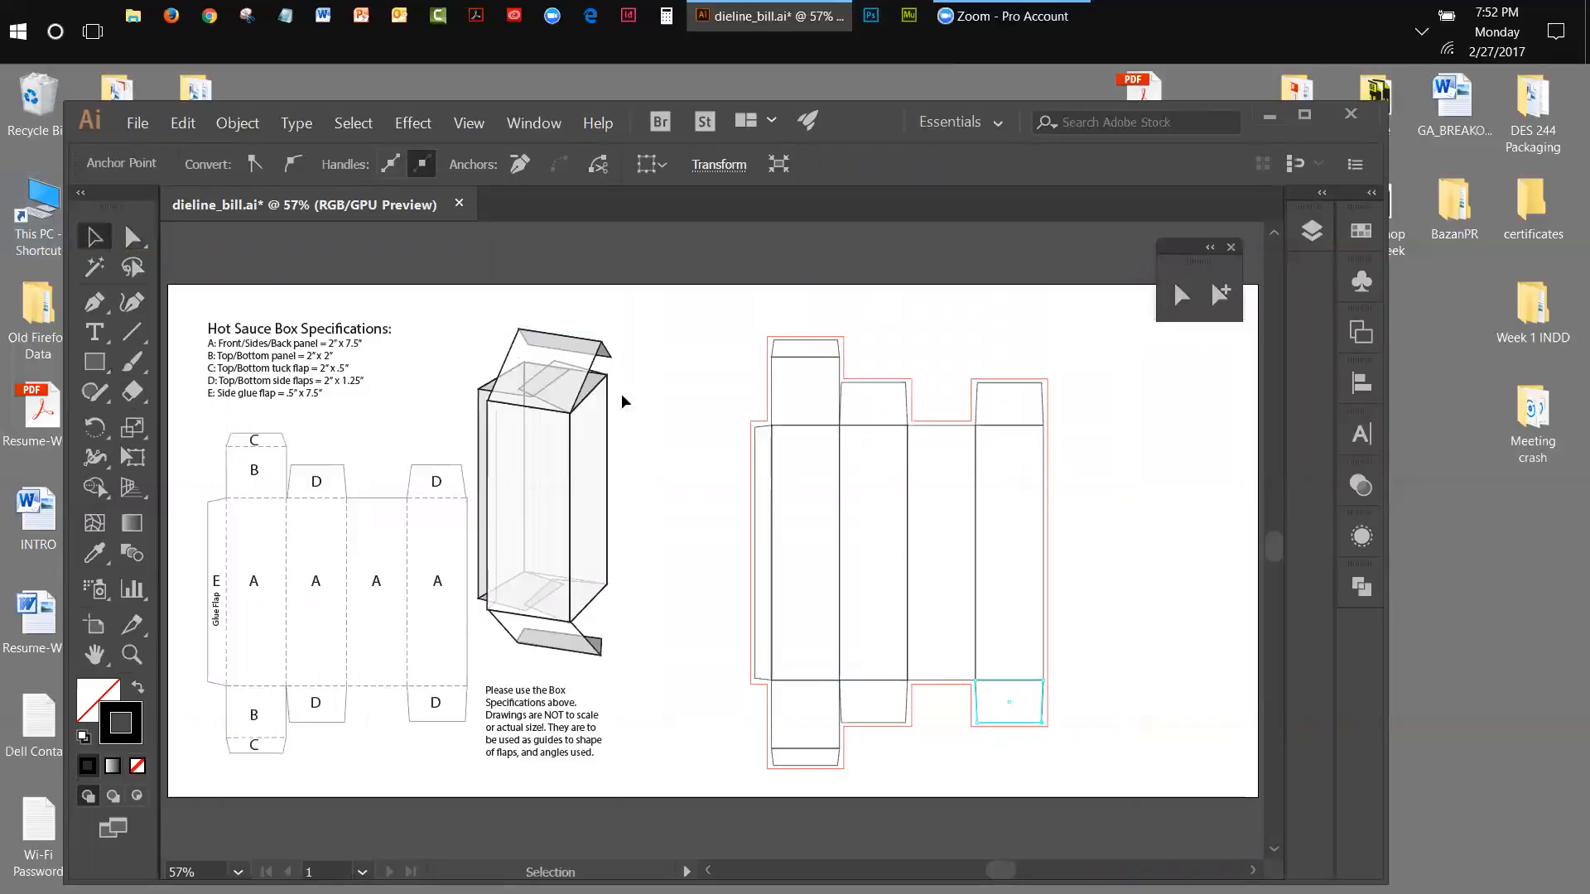
{"action": "left_click", "coordinate": [1155, 622]}
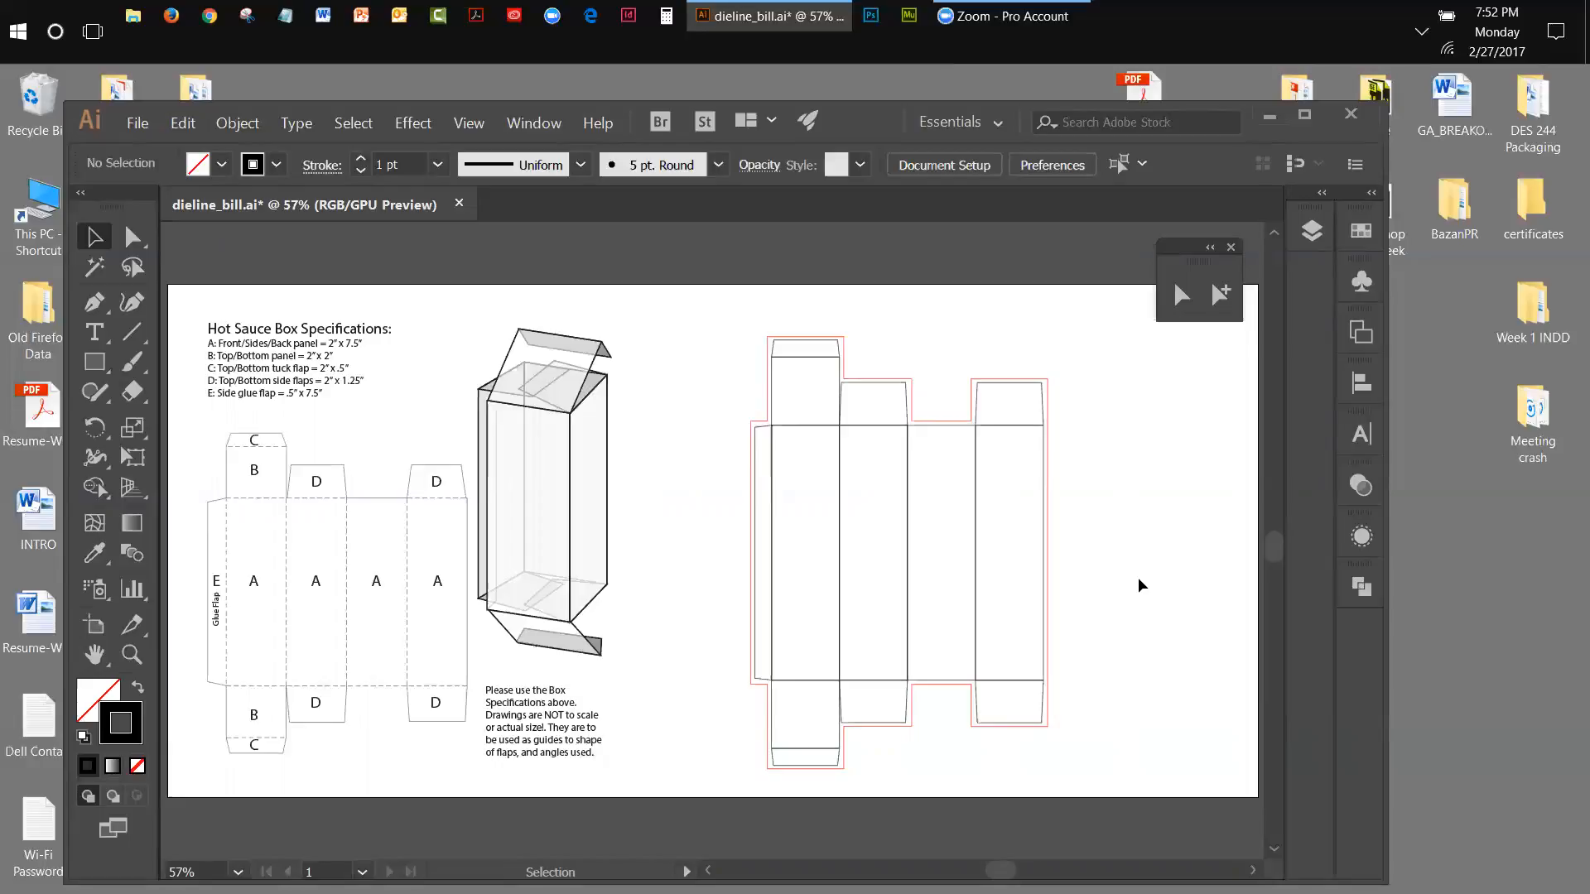
Tear off the Pen tool group as a floating panel and park it below the Direct Selection group.
{"action": "left_click", "coordinate": [99, 306]}
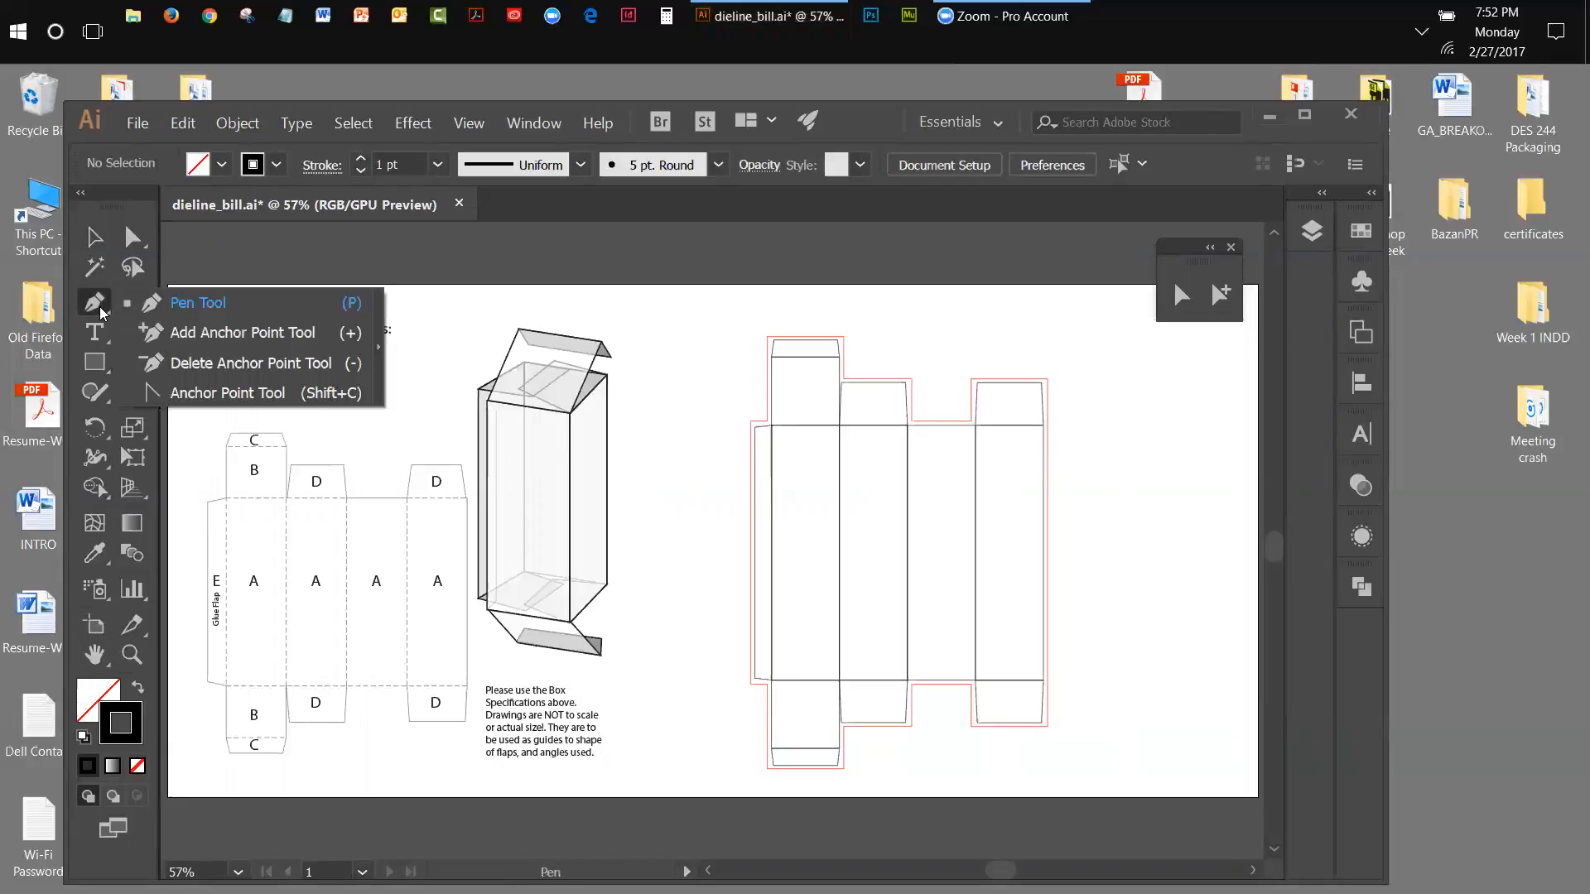
{"action": "left_click", "coordinate": [379, 346]}
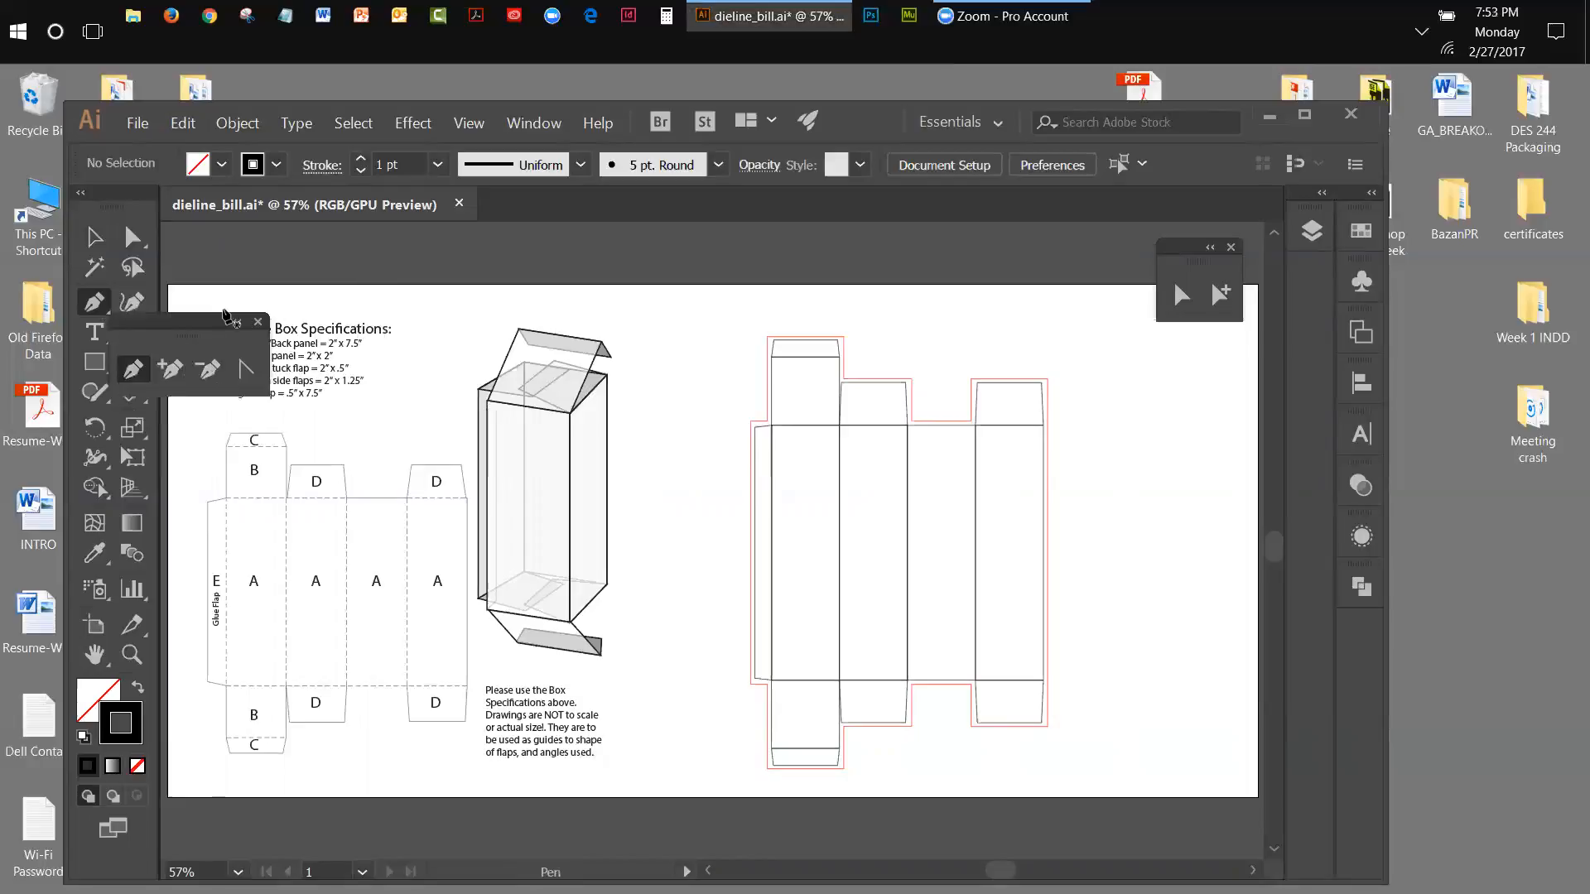
{"action": "left_click_drag", "start_coordinate": [176, 323], "coordinate": [1172, 363]}
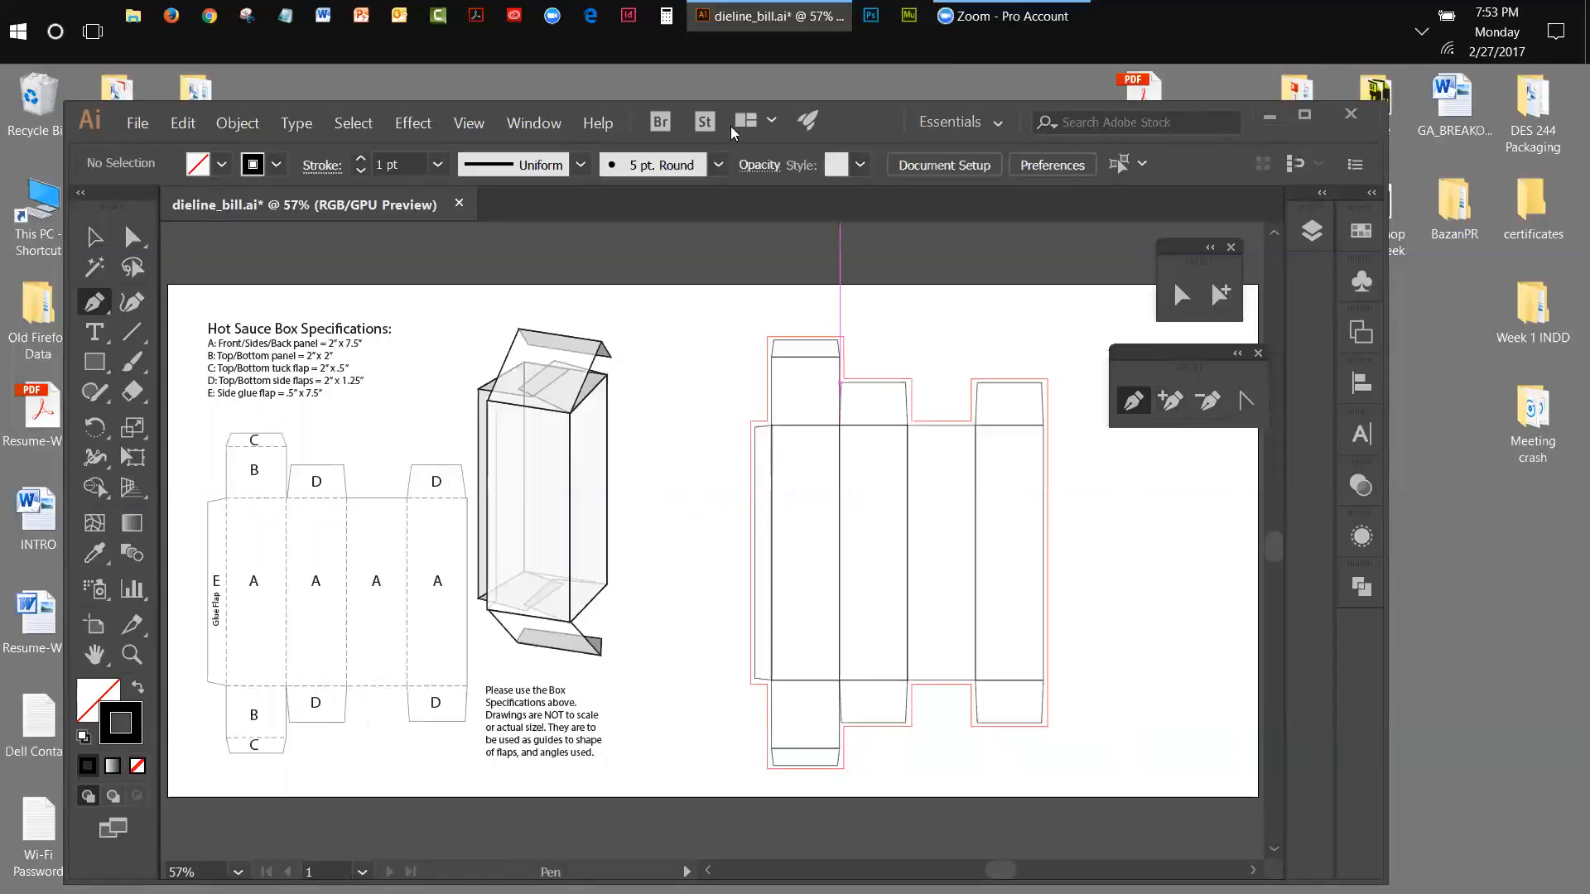
Show the rulers and place a horizontal guide on the fold line between the top tuck flap and top panel.
{"action": "left_click", "coordinate": [469, 124]}
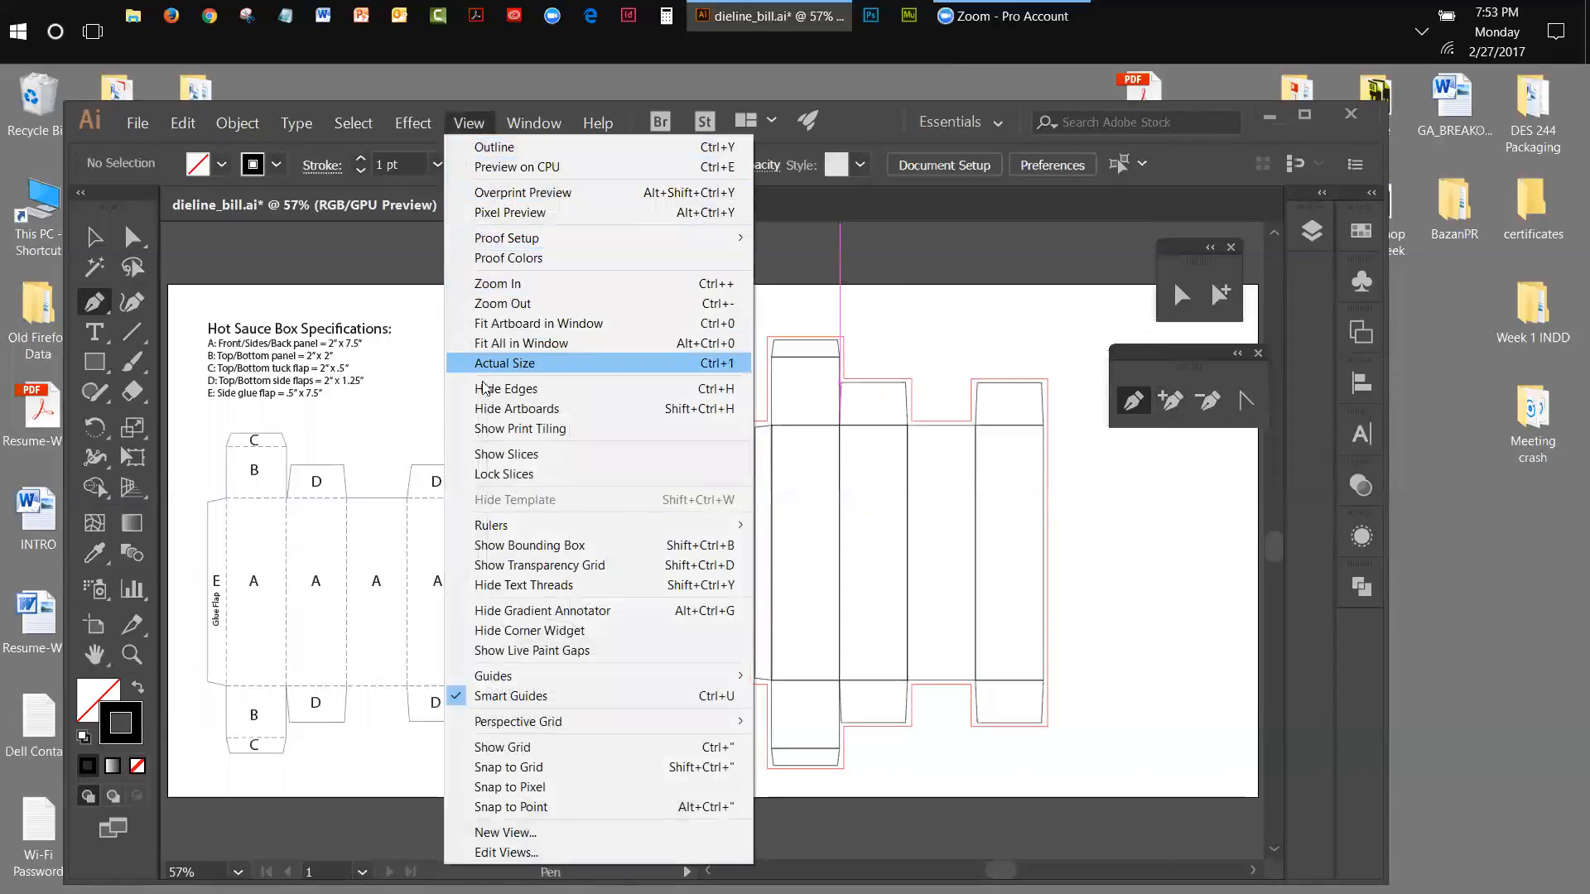
{"action": "mouse_move", "coordinate": [491, 527]}
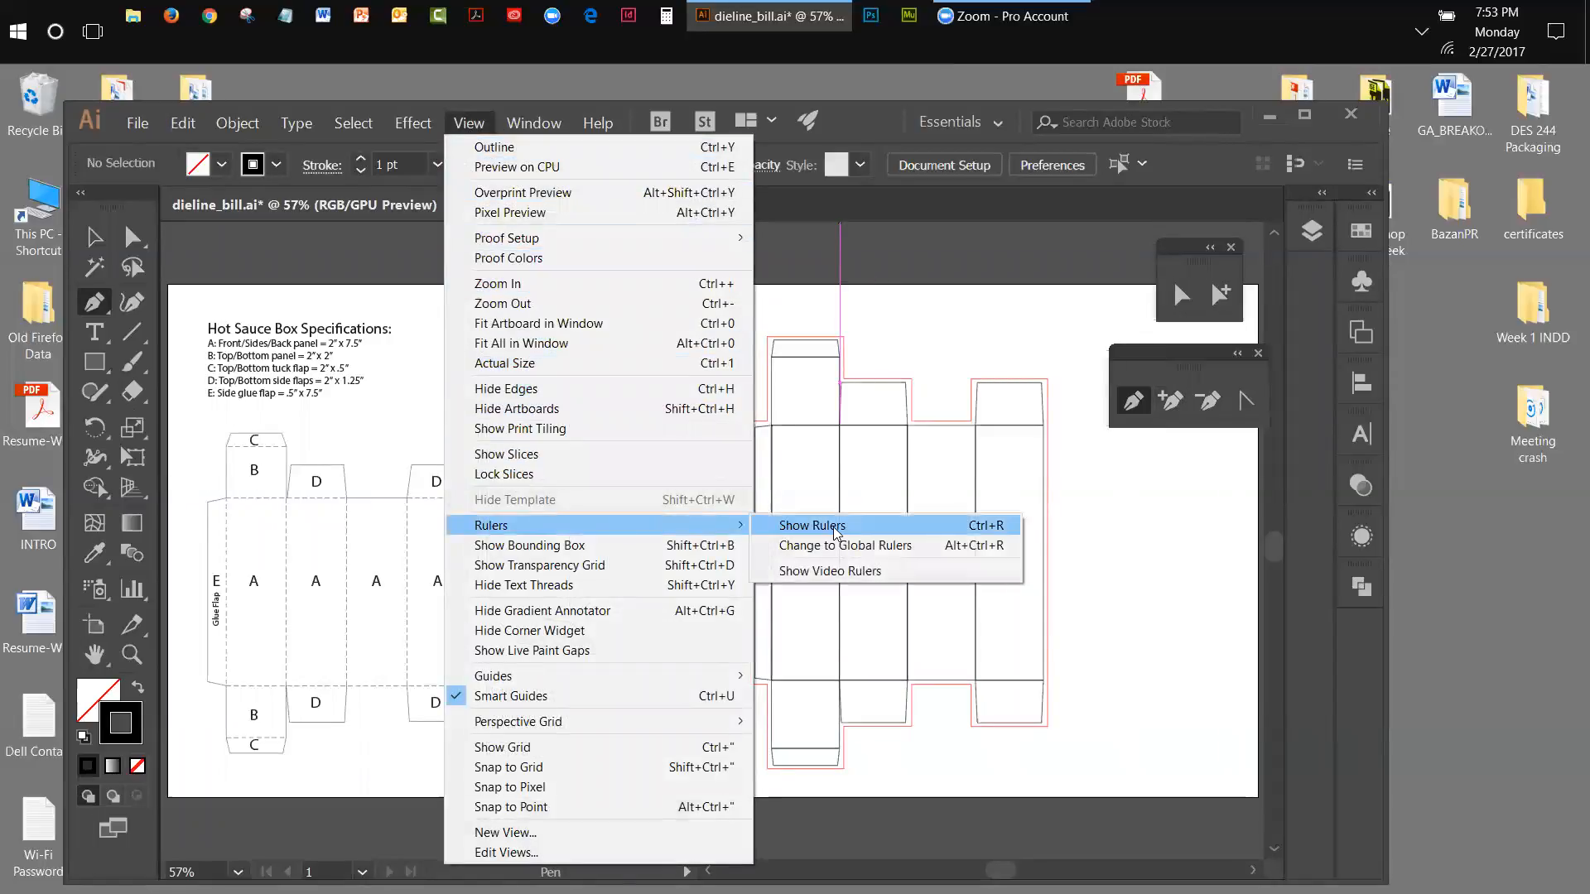
{"action": "left_click", "coordinate": [811, 525]}
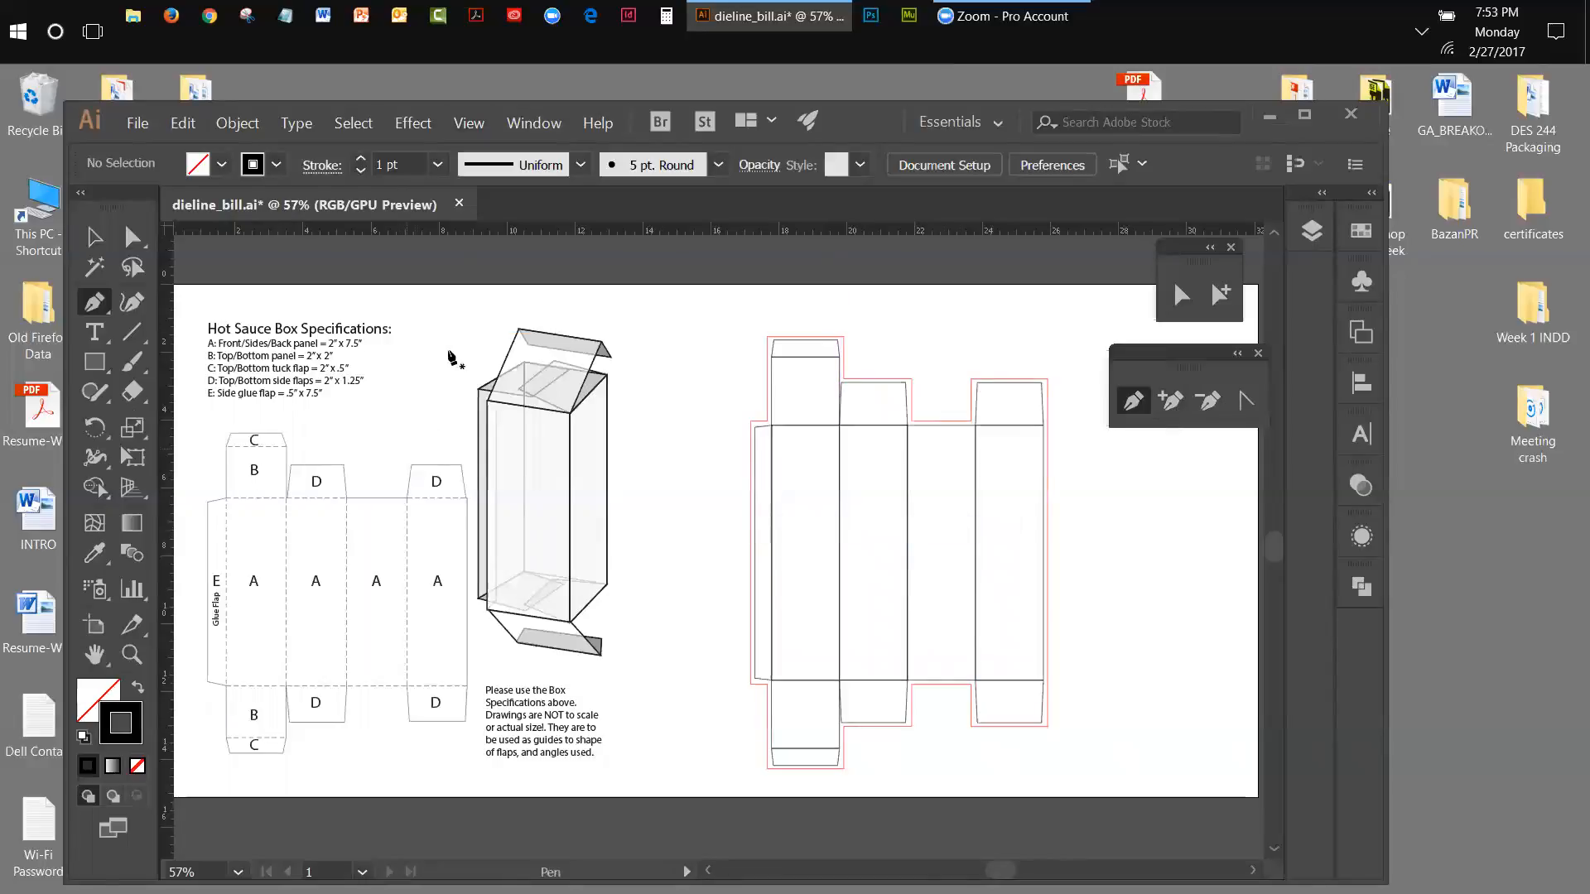
{"action": "left_click_drag", "start_coordinate": [646, 236], "coordinate": [663, 354]}
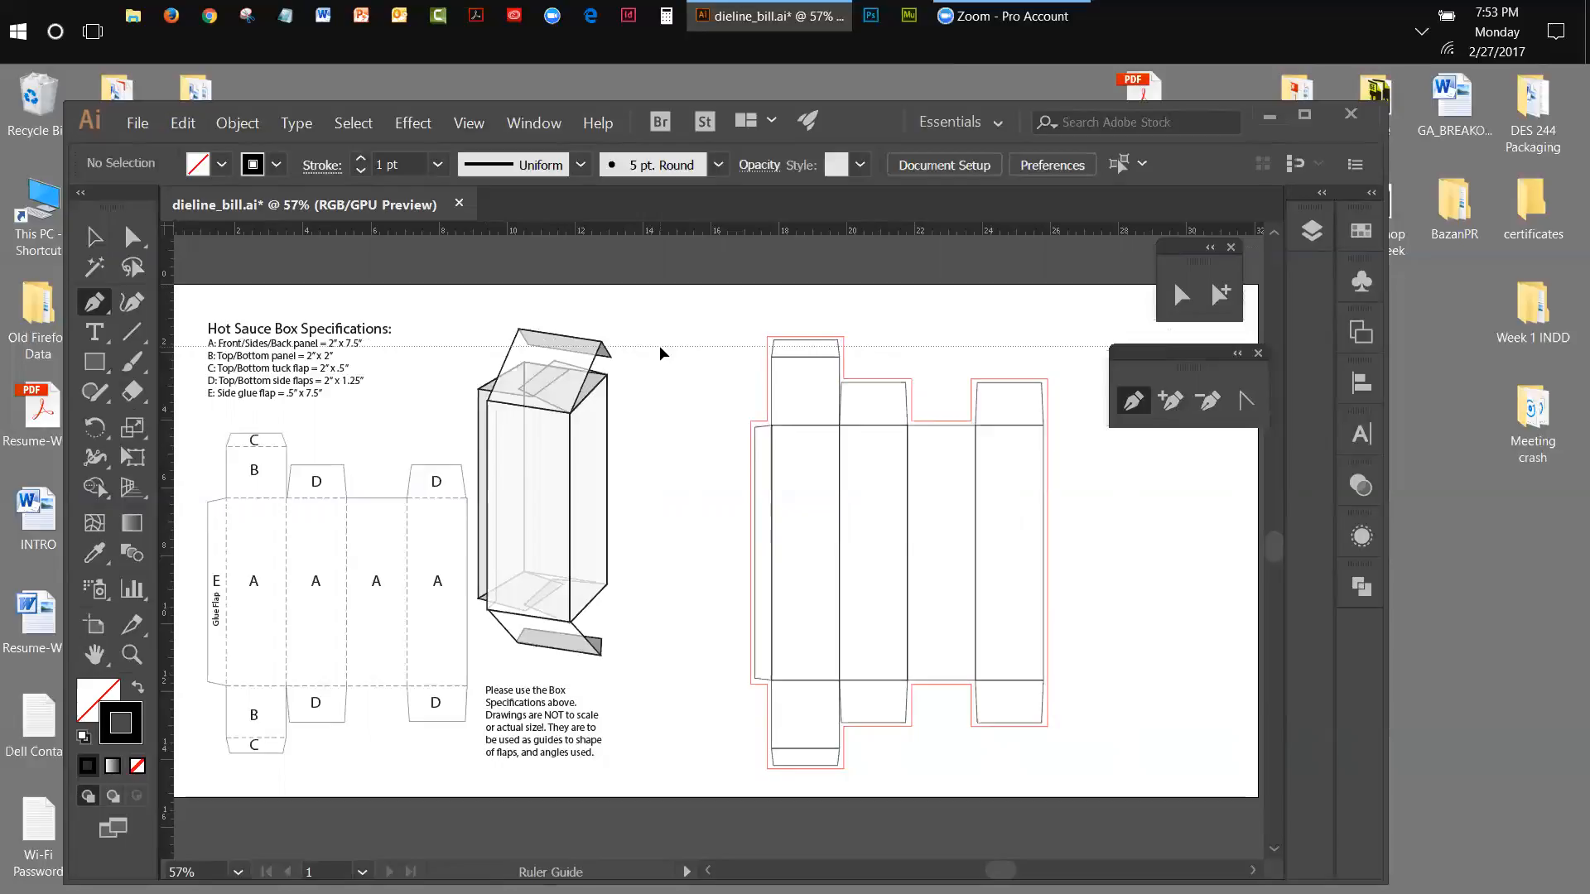
{"action": "left_click_drag", "start_coordinate": [660, 348], "coordinate": [675, 358]}
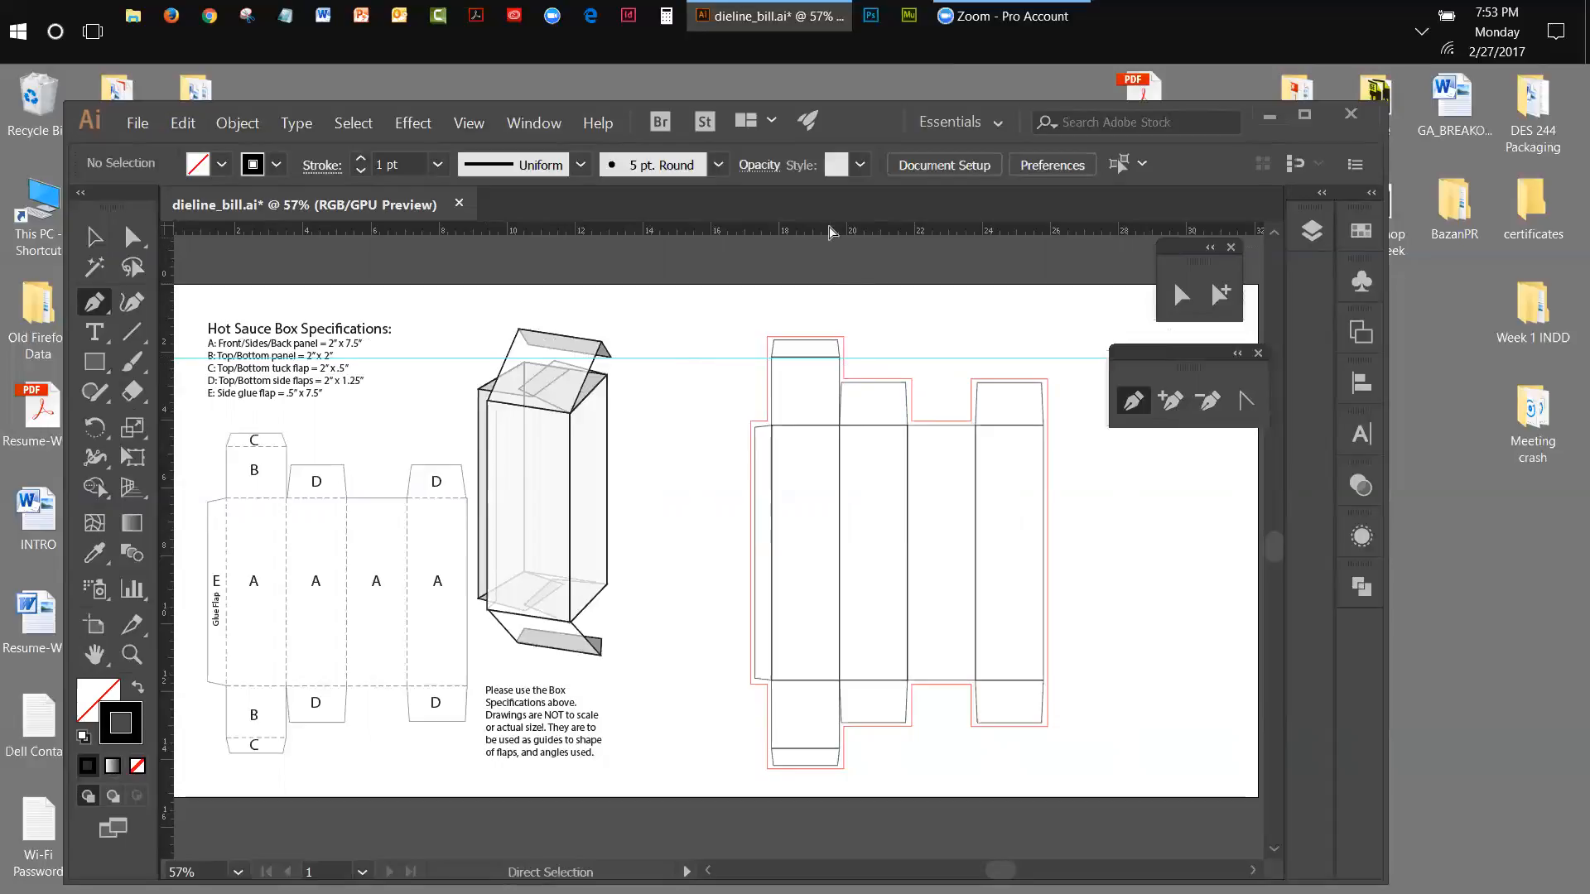
Add horizontal guides at the bleed edges just above and below the main panels, and on the bottom tuck flap's fold line.
{"action": "left_click_drag", "start_coordinate": [840, 265], "coordinate": [867, 421]}
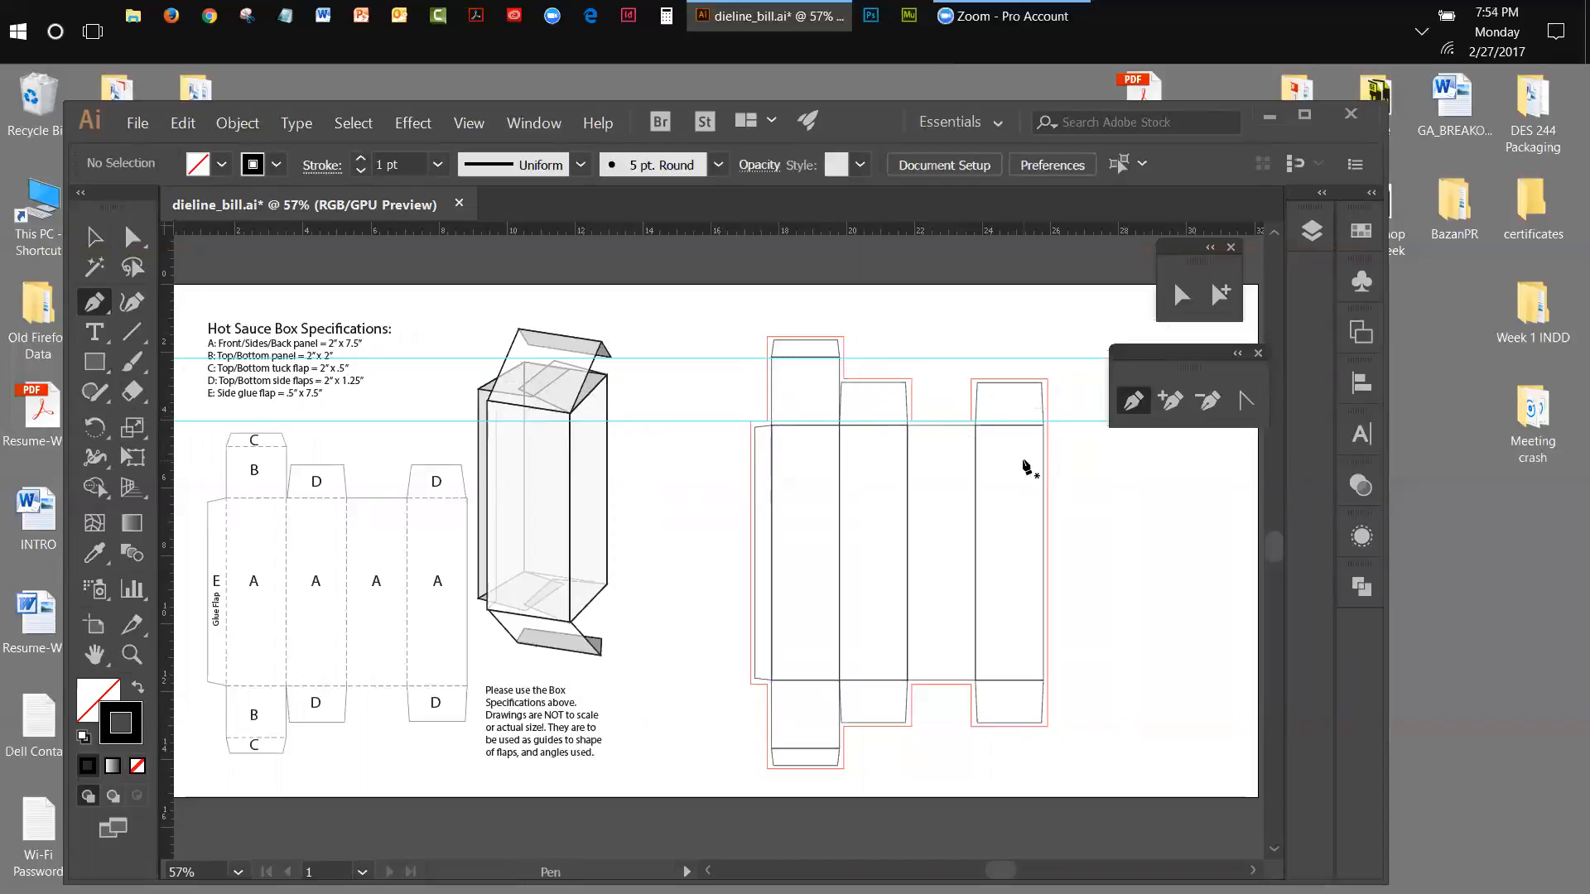
{"action": "key", "text": "ctrl"}
{"action": "left_click_drag", "start_coordinate": [948, 238], "coordinate": [1003, 684]}
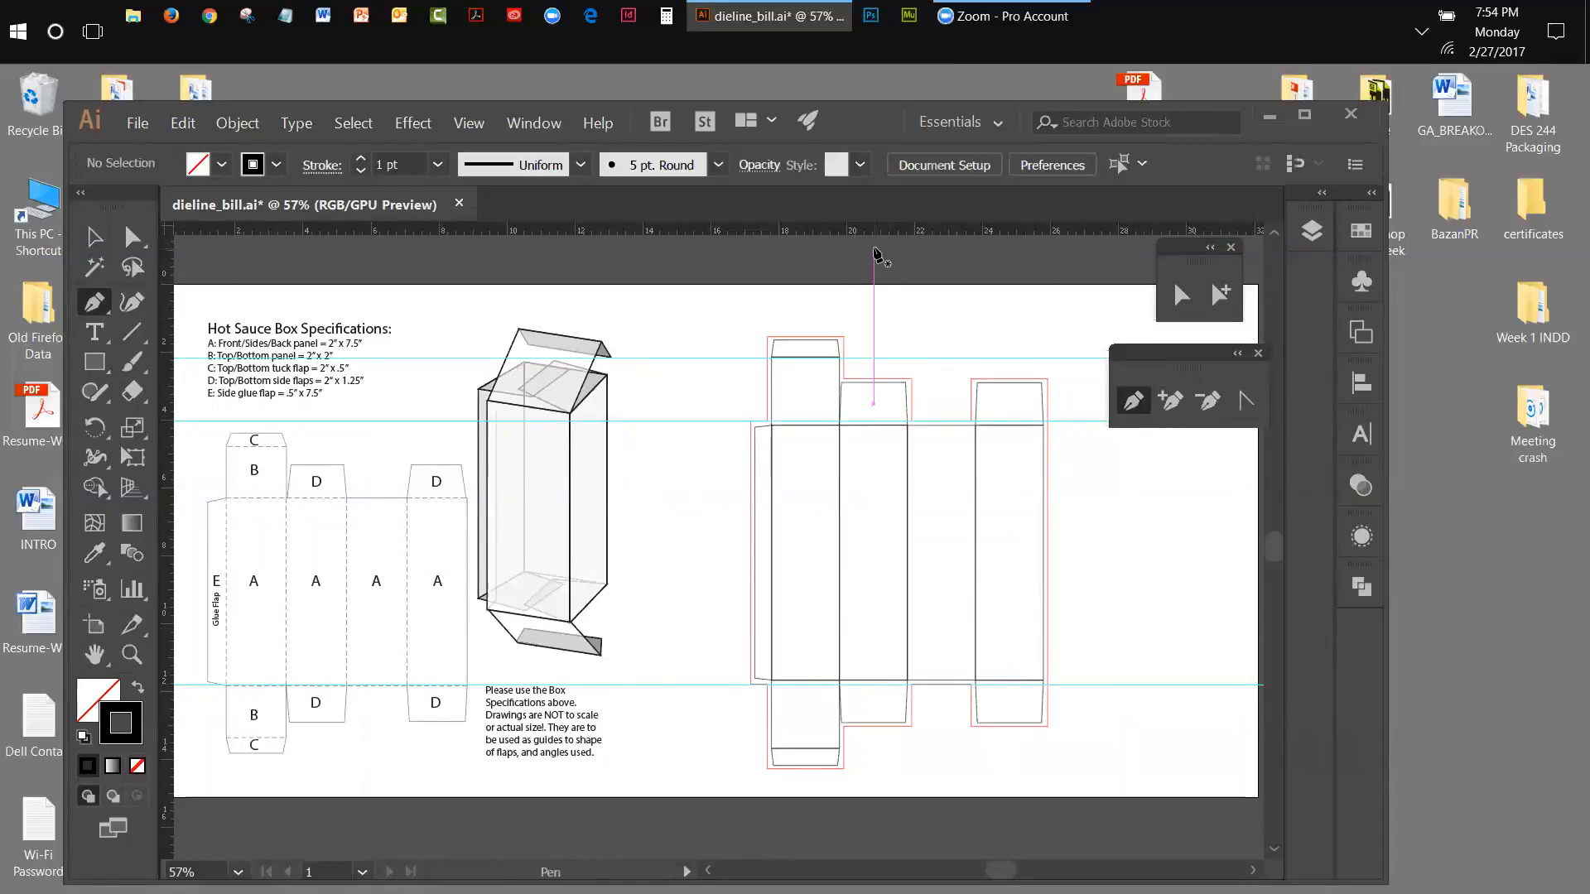
{"action": "key", "text": "ctrl"}
{"action": "left_click_drag", "start_coordinate": [875, 239], "coordinate": [931, 749]}
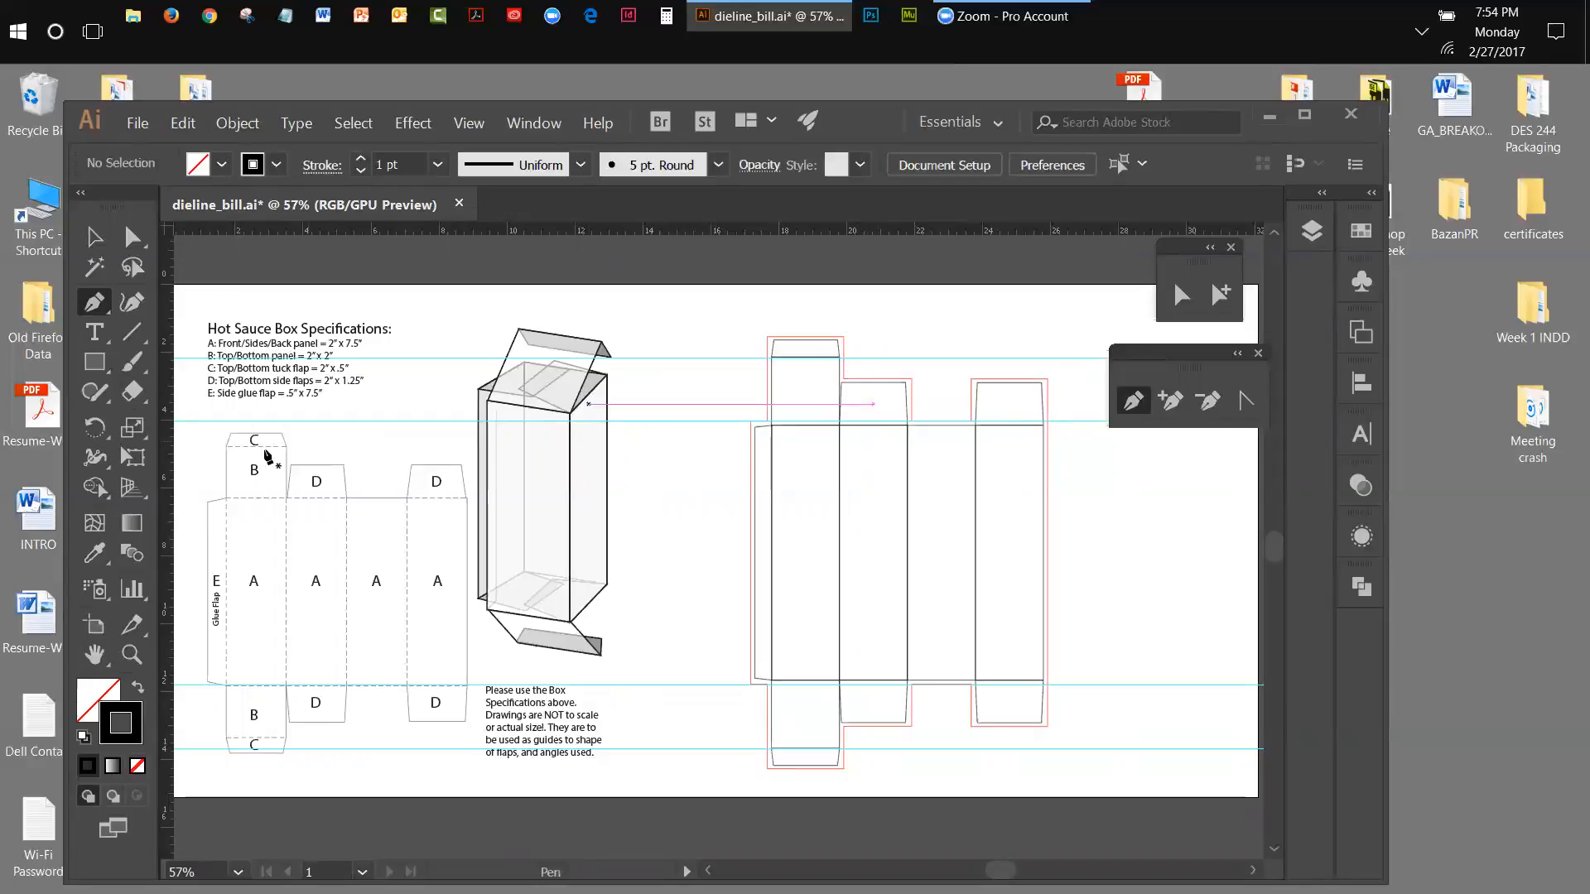
Try to add an anchor point to the red bleed outline where the top tuck flap's fold guide crosses it.
{"action": "left_click", "coordinate": [131, 655]}
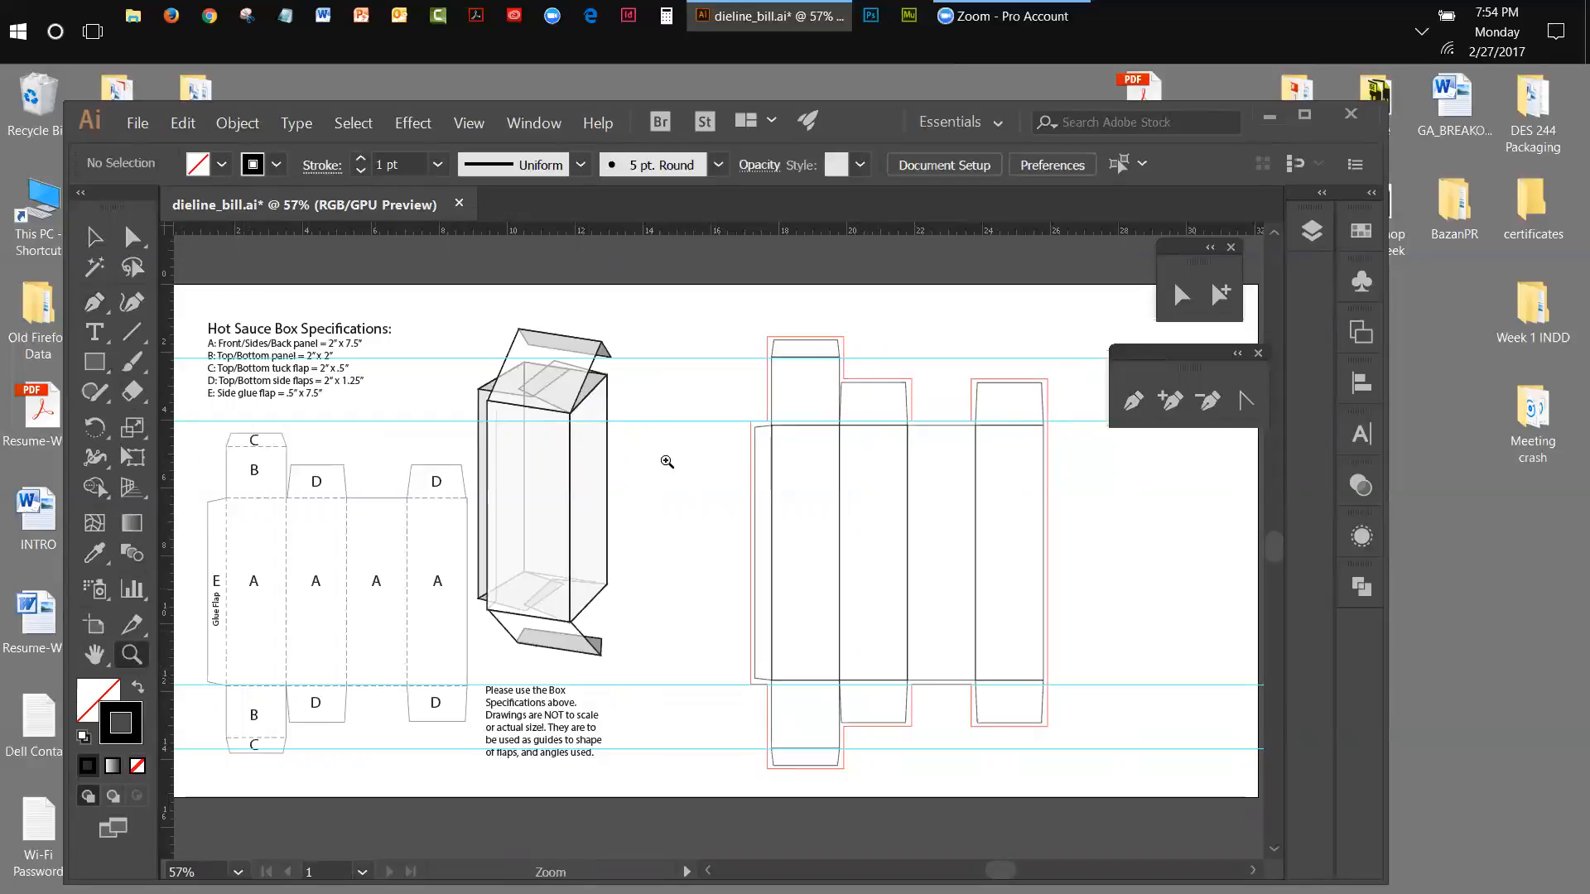
{"action": "left_click", "coordinate": [839, 378]}
{"action": "left_click", "coordinate": [705, 549]}
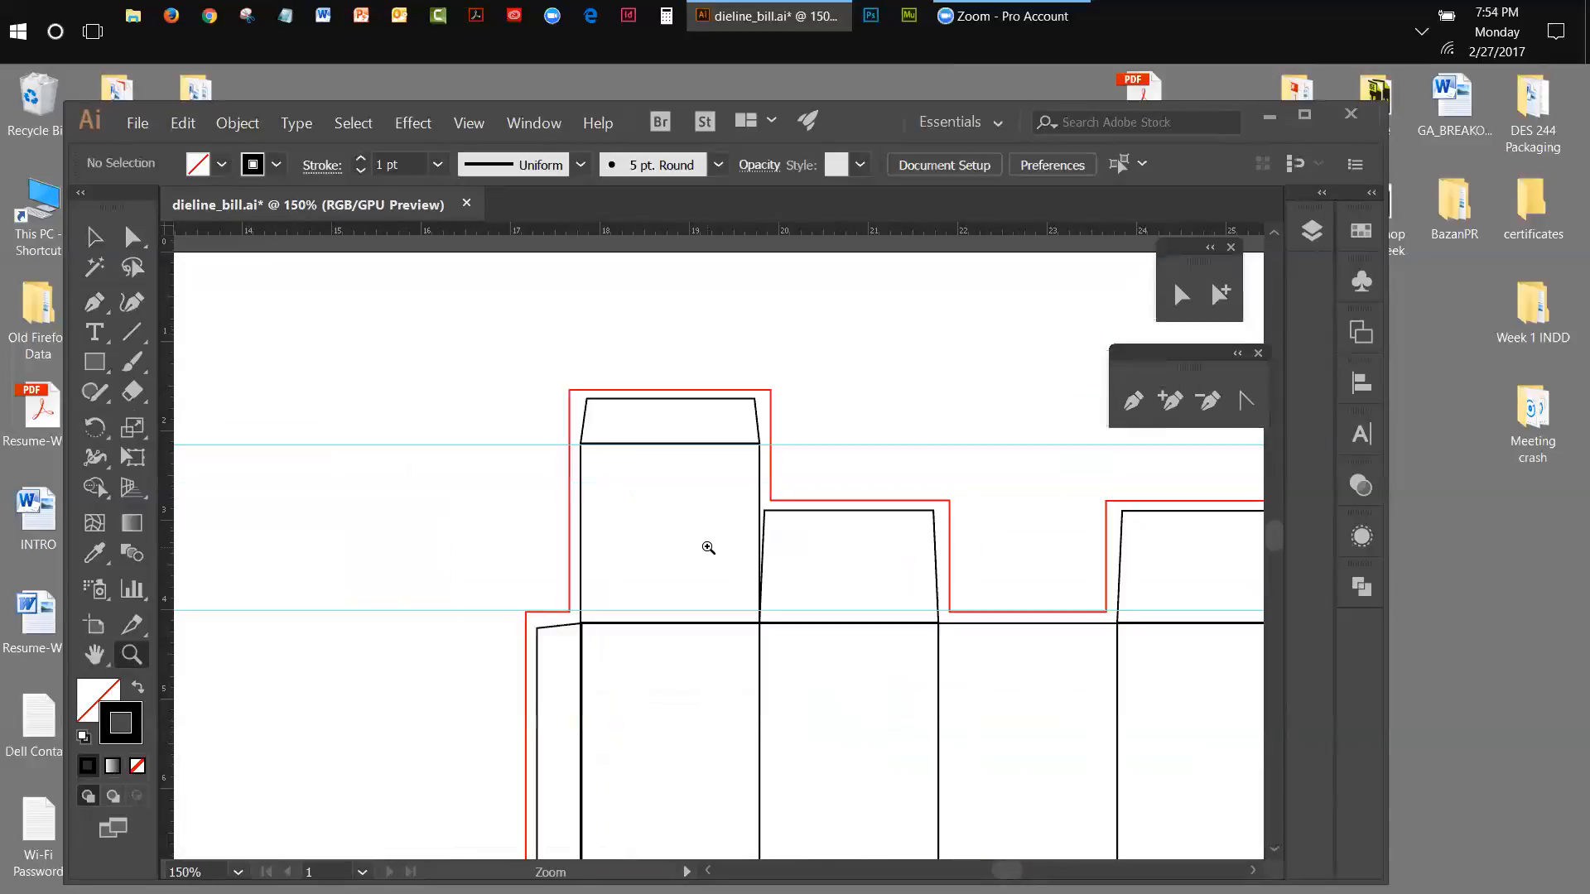
{"action": "left_click", "coordinate": [457, 126]}
{"action": "mouse_move", "coordinate": [721, 676]}
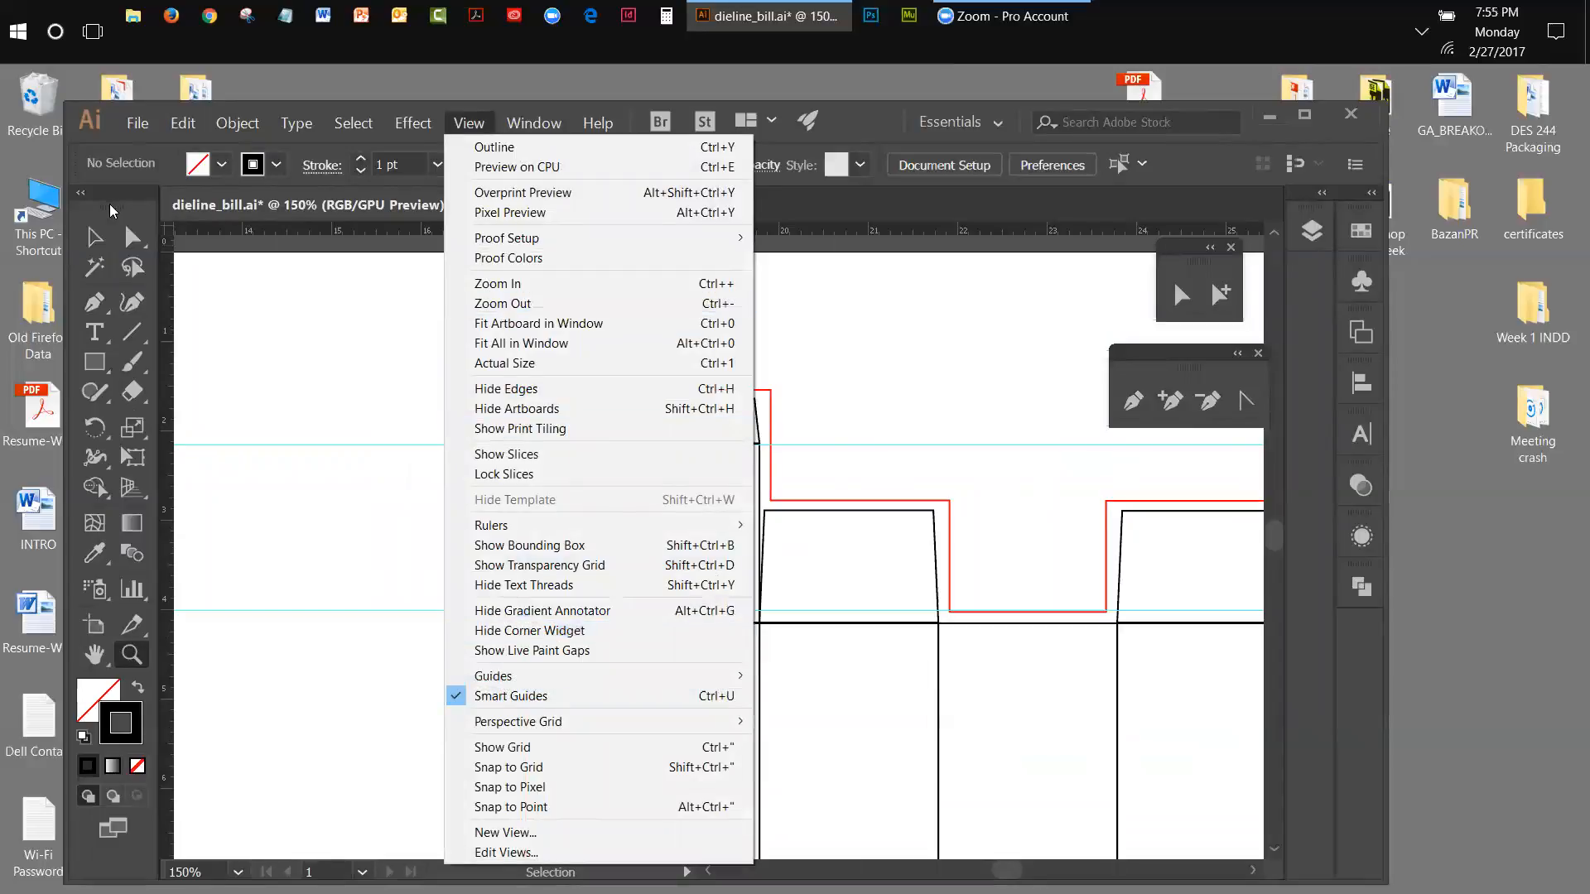
{"action": "left_click", "coordinate": [96, 237]}
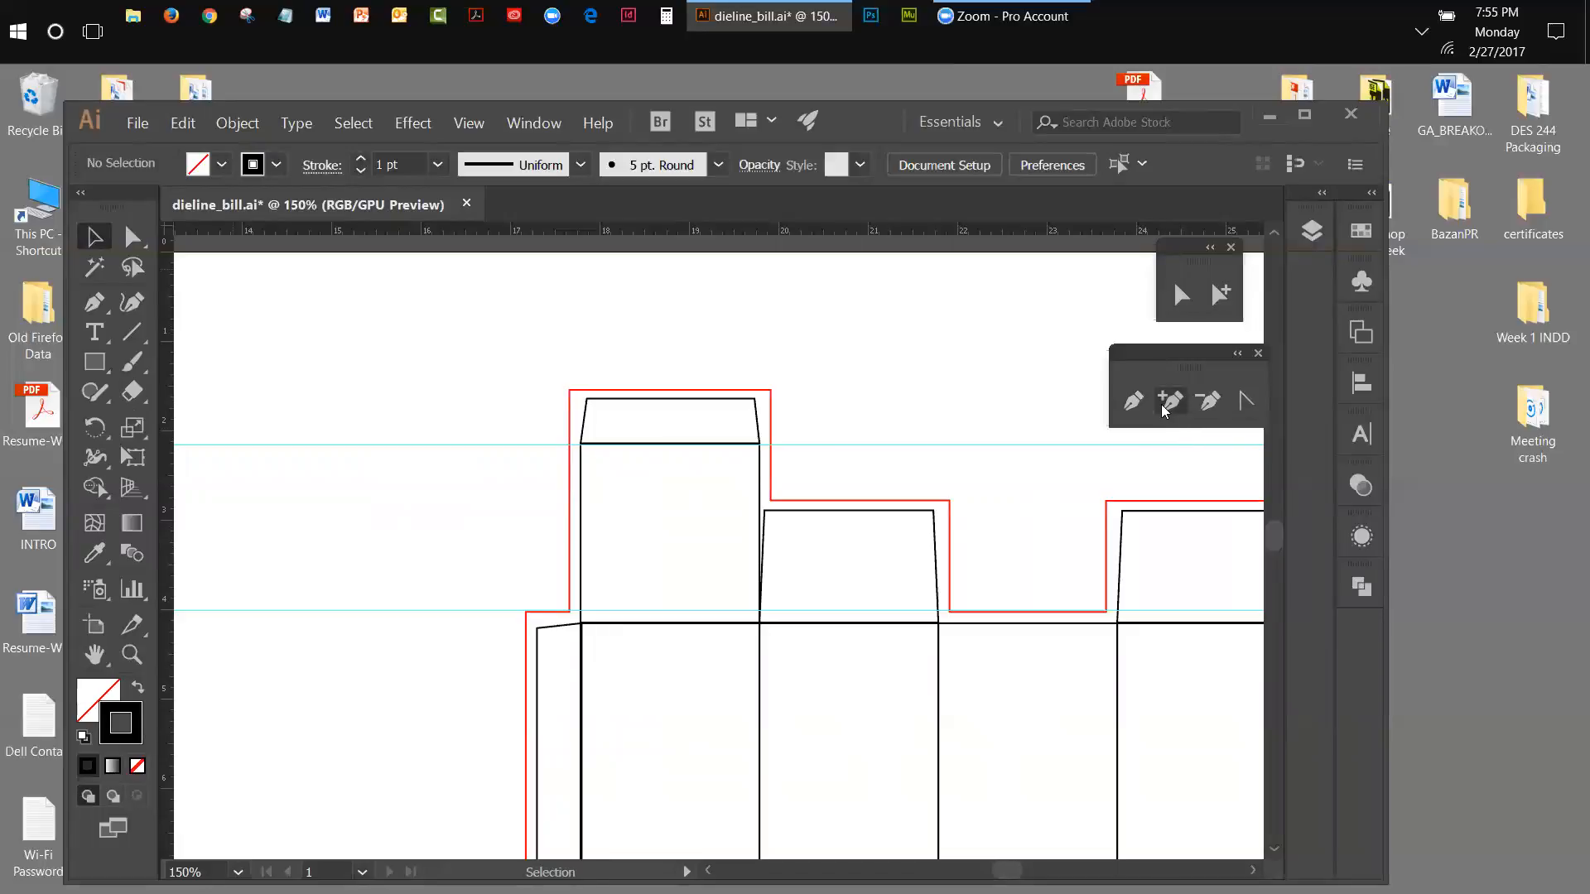
{"action": "left_click", "coordinate": [1163, 408]}
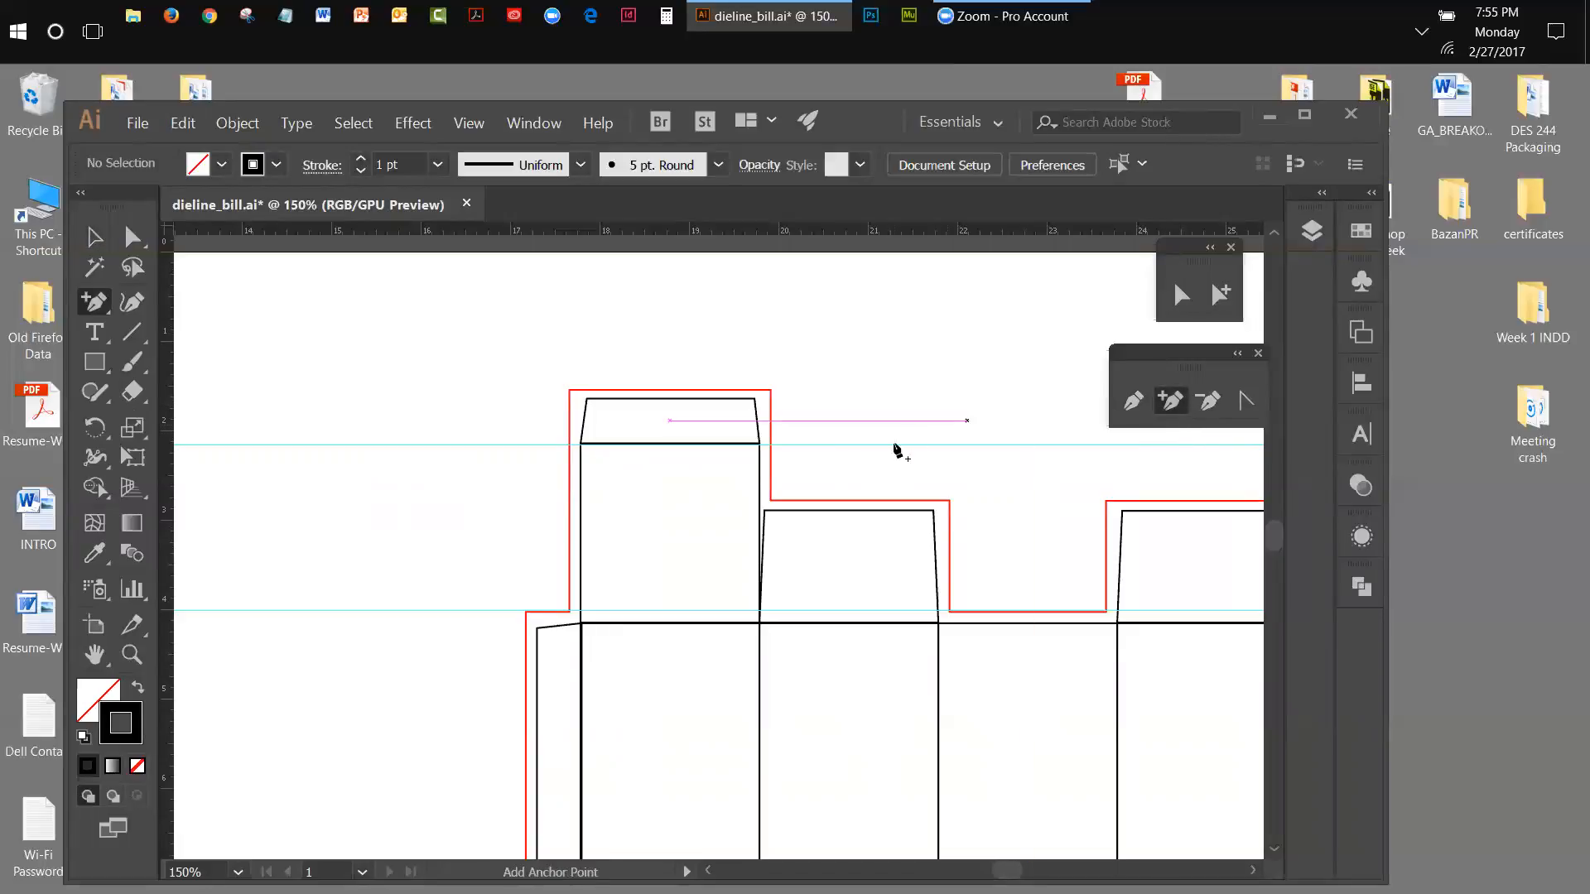
{"action": "left_click", "coordinate": [770, 445]}
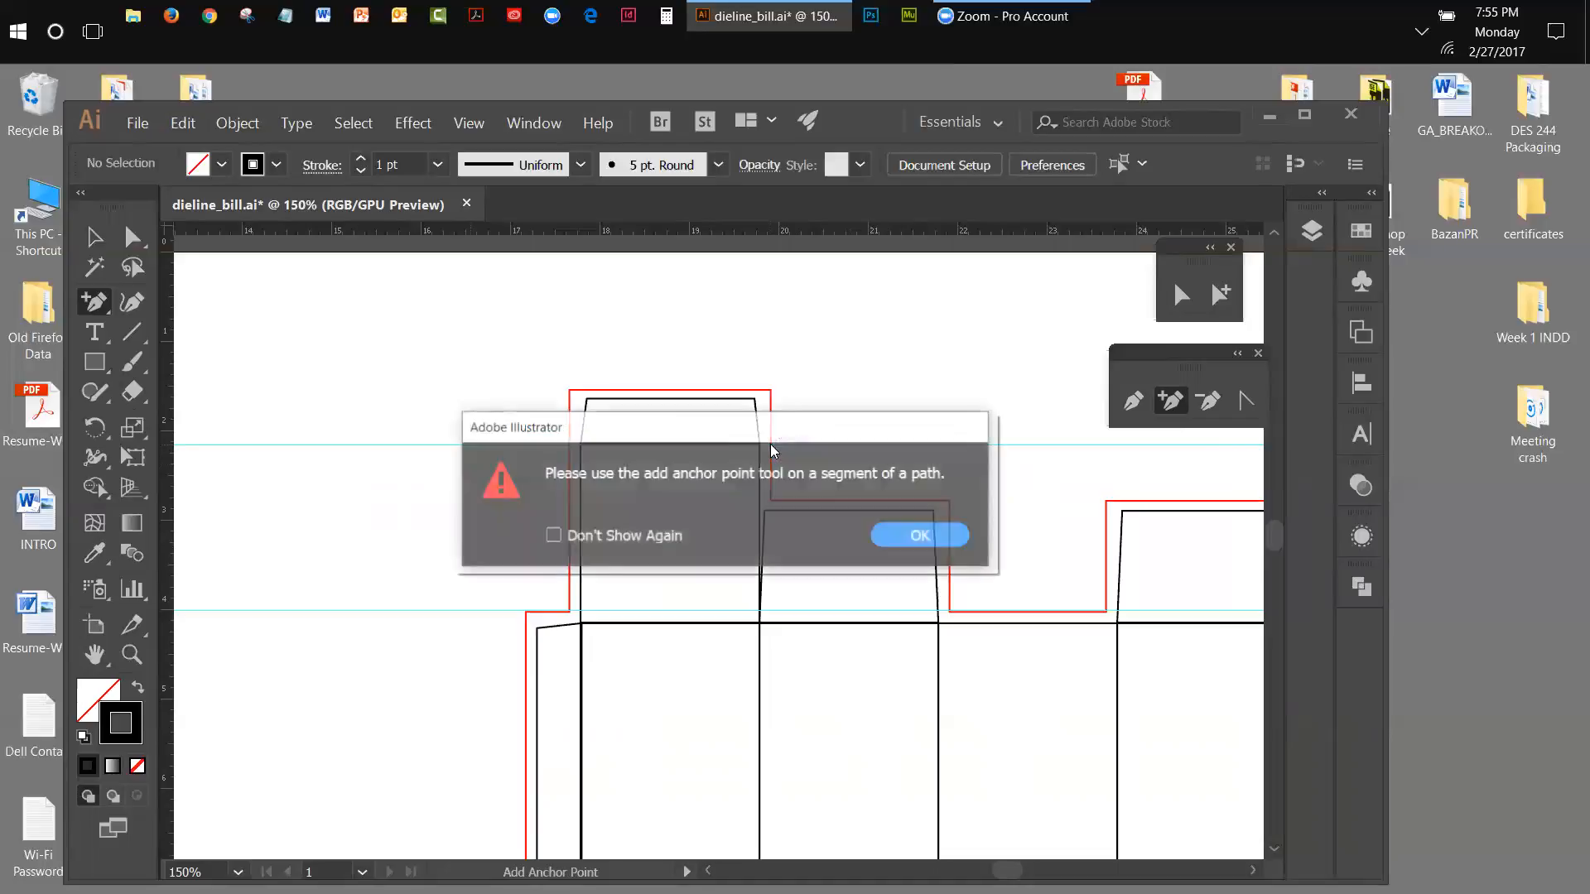
{"action": "left_click", "coordinate": [891, 540]}
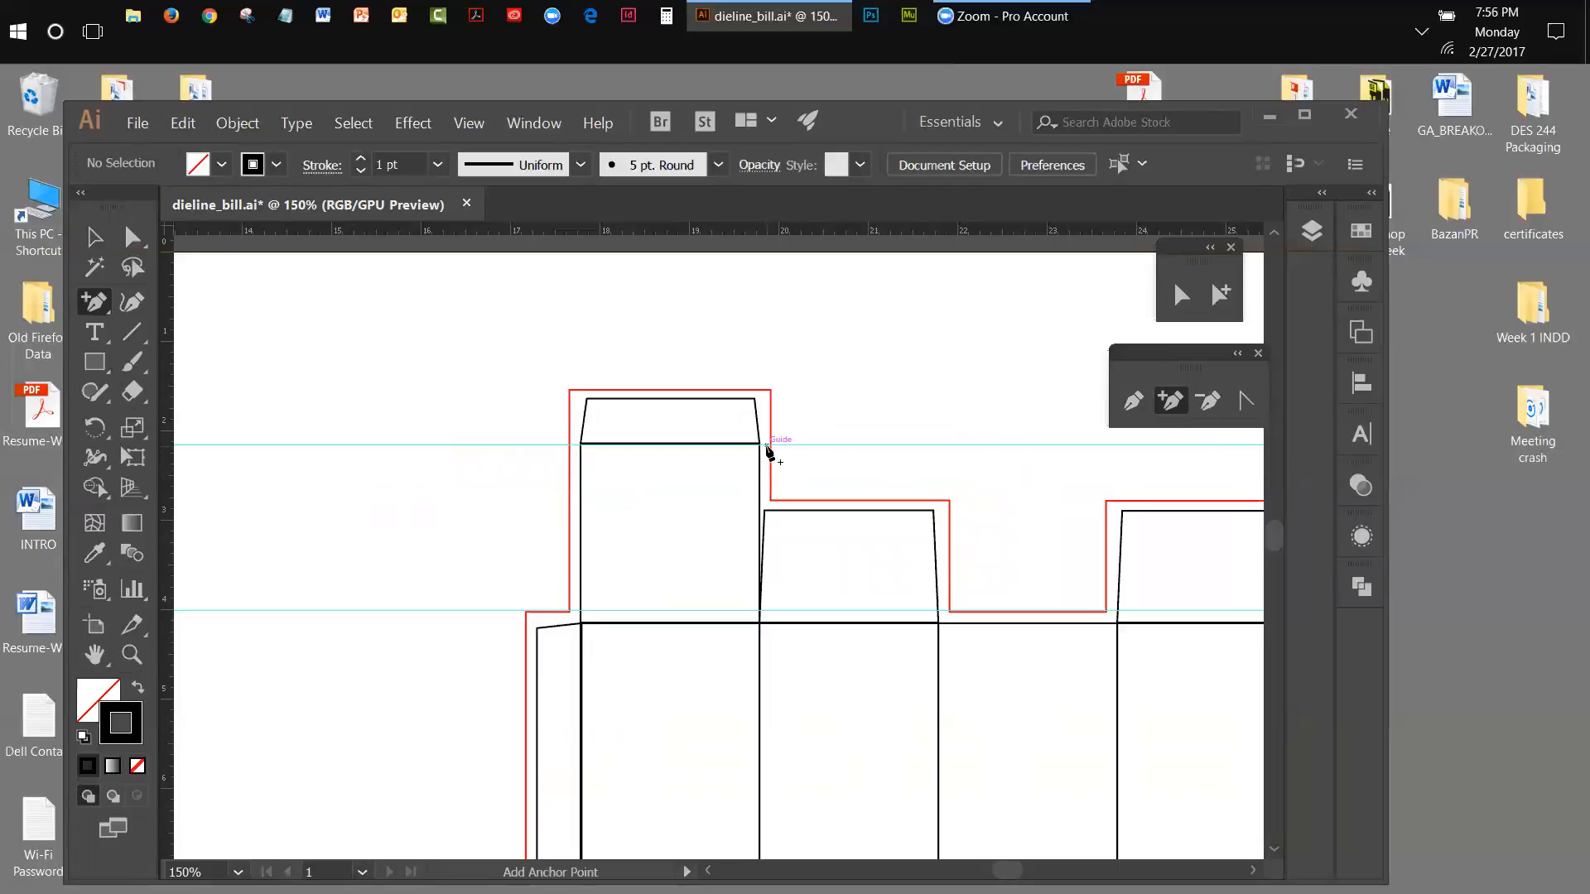
{"action": "left_click", "coordinate": [769, 447]}
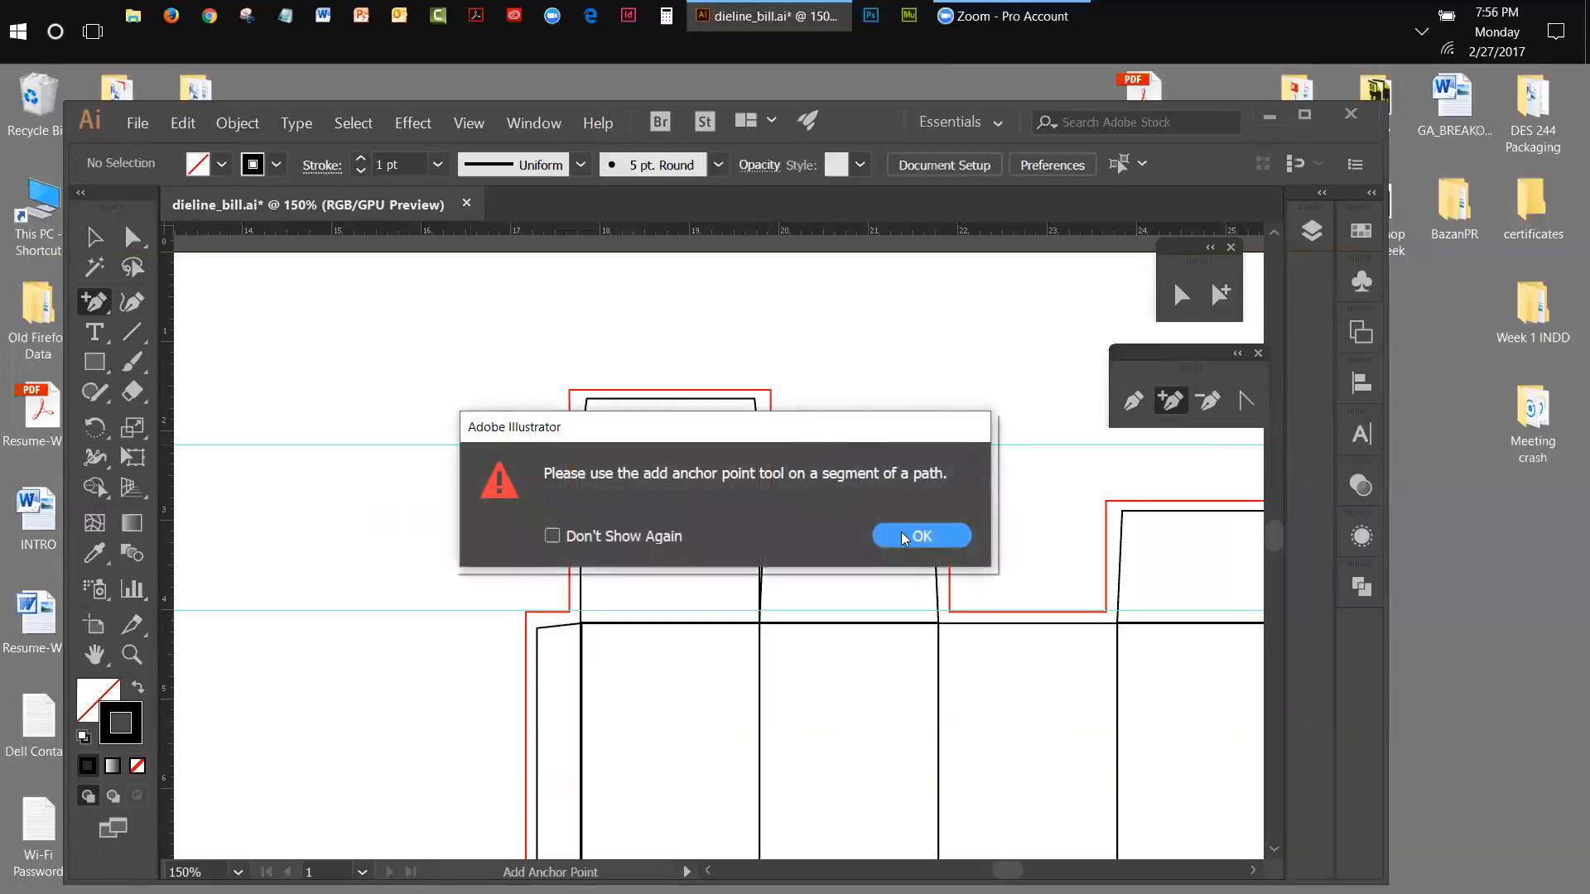
{"action": "left_click", "coordinate": [902, 536]}
{"action": "left_click", "coordinate": [131, 654]}
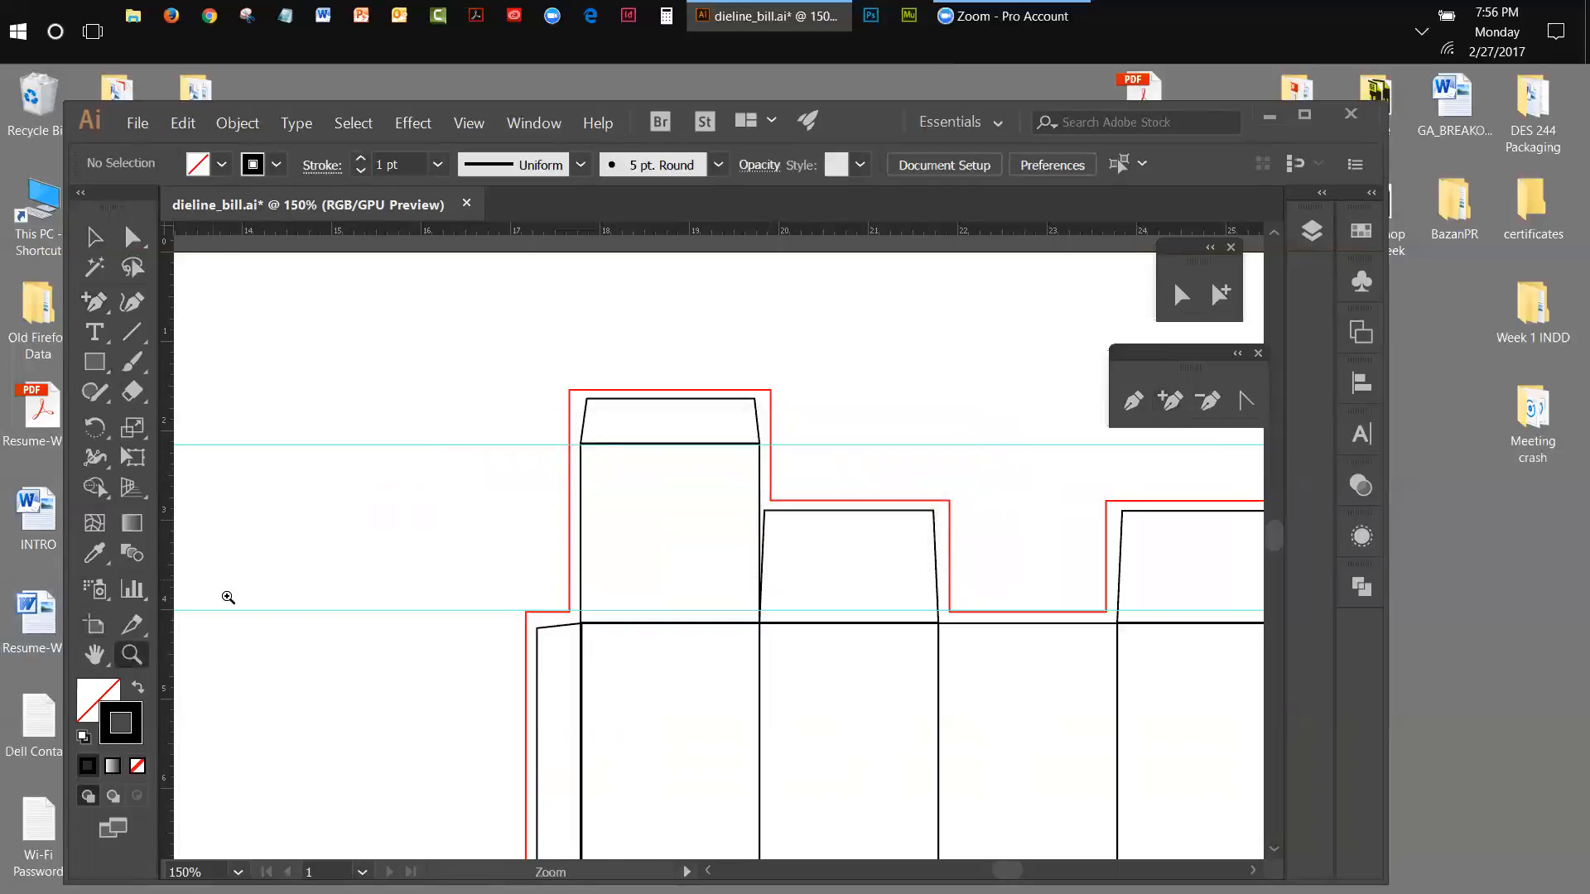
{"action": "left_click", "coordinate": [685, 481]}
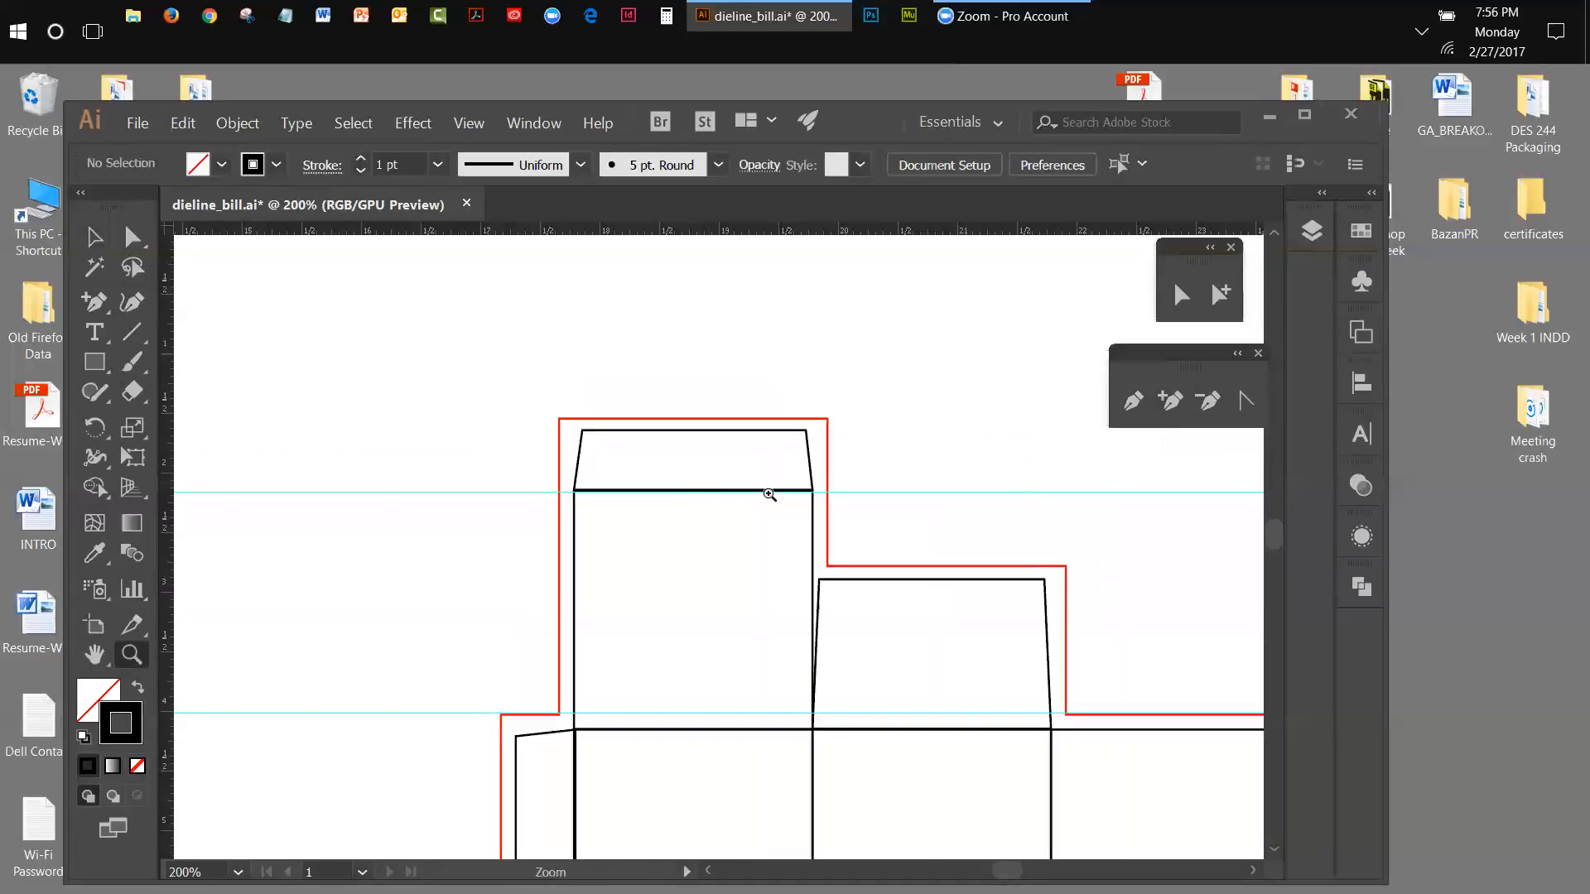
{"action": "left_click", "coordinate": [1177, 401]}
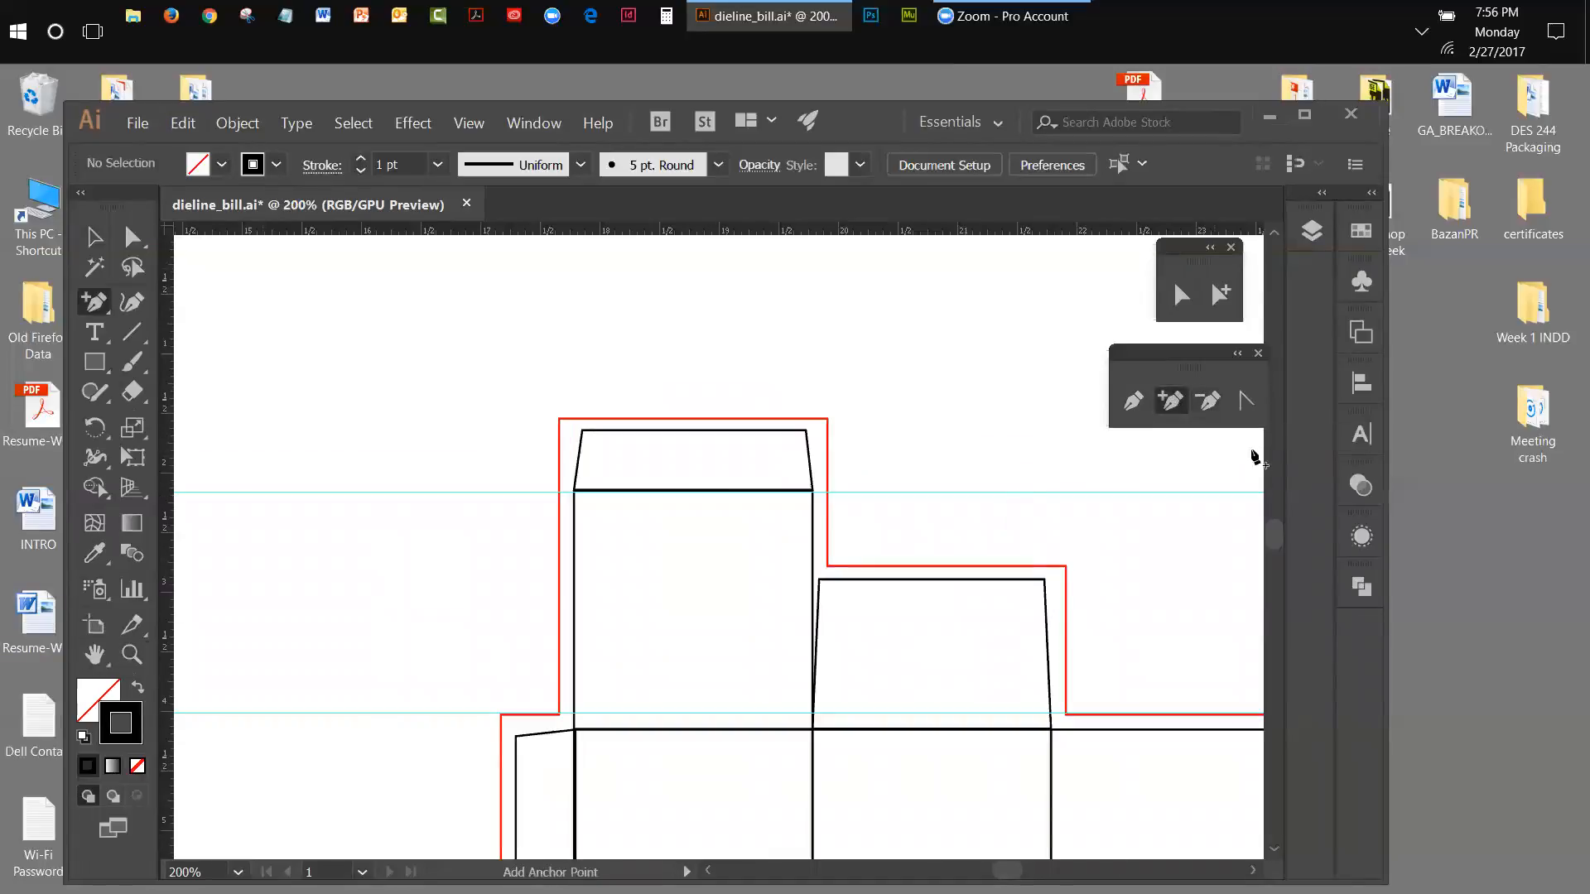
{"action": "left_click", "coordinate": [828, 491]}
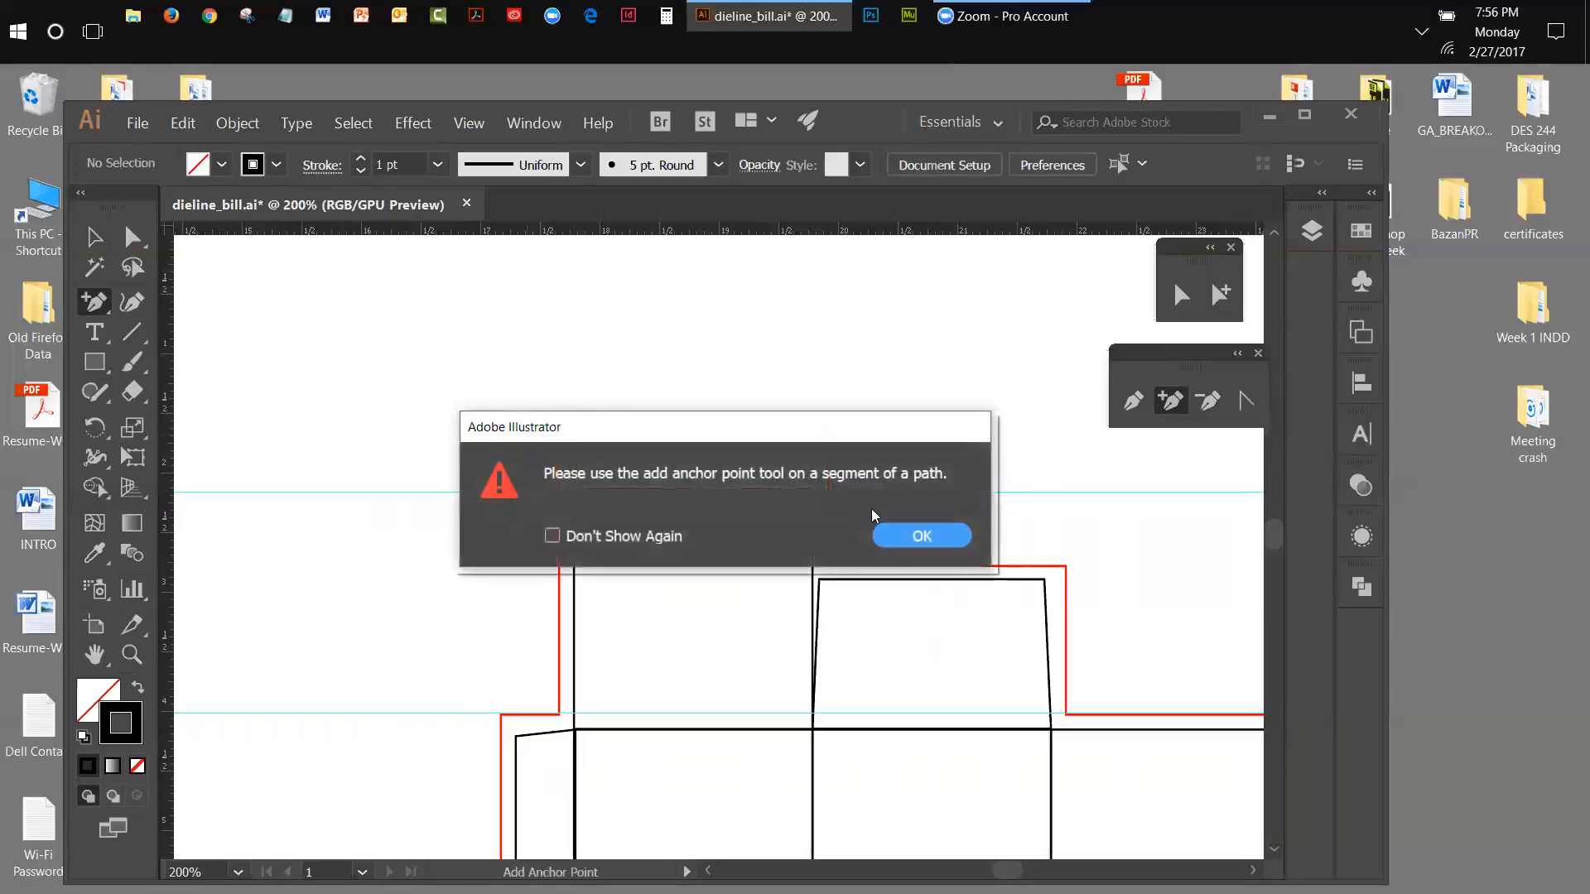
{"action": "left_click", "coordinate": [919, 536]}
Unlock the upper bleed layer and lock the real trim layer.
{"action": "left_click", "coordinate": [1312, 231]}
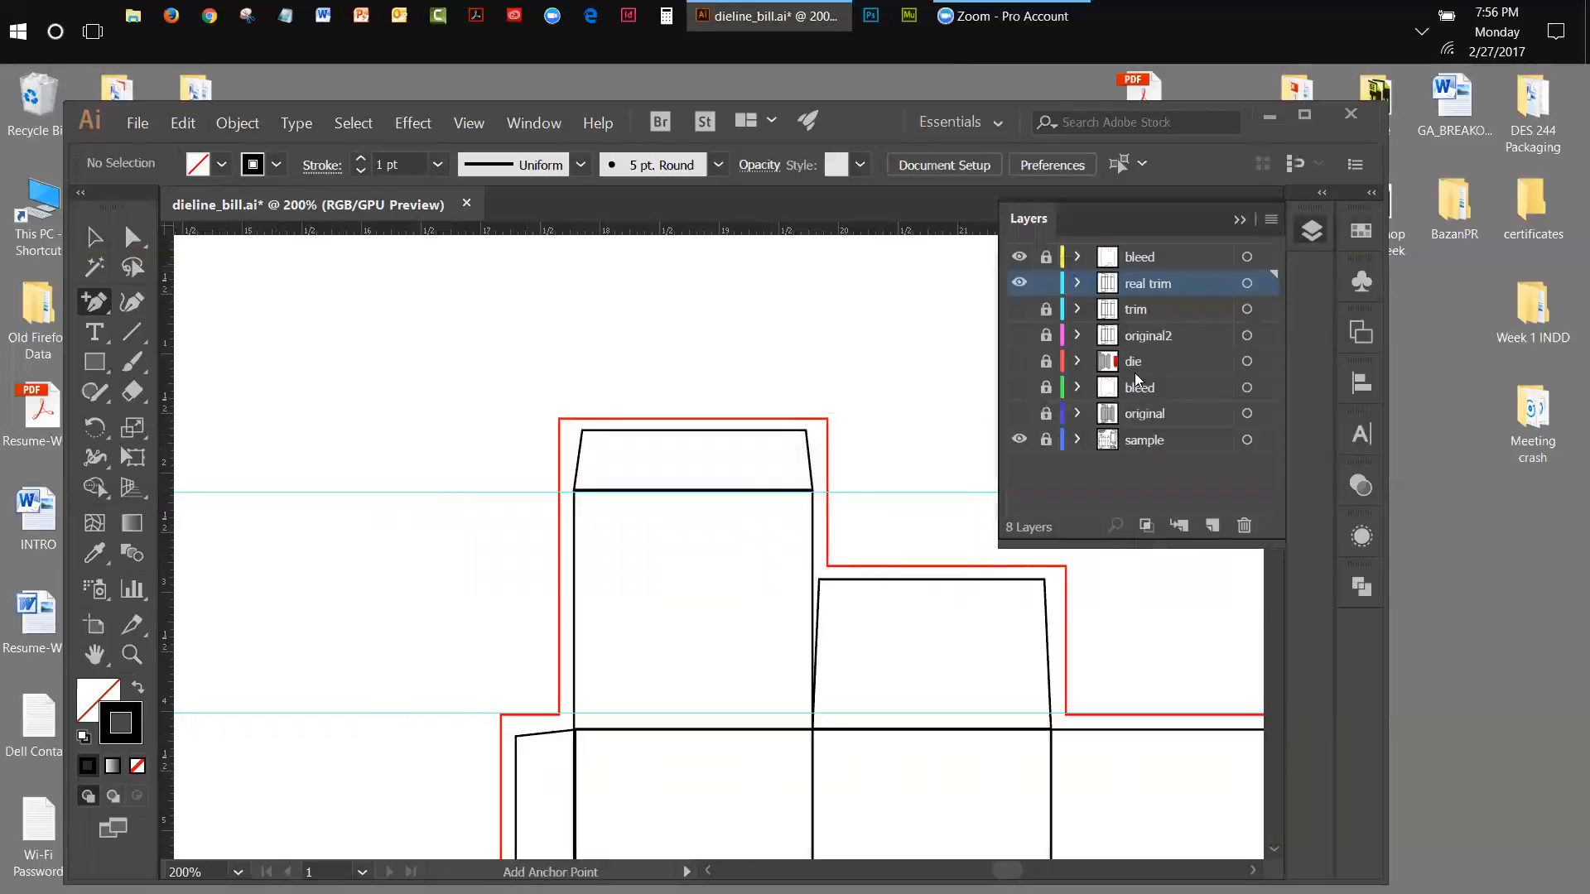
{"action": "left_click", "coordinate": [1046, 257]}
{"action": "left_click", "coordinate": [1045, 284]}
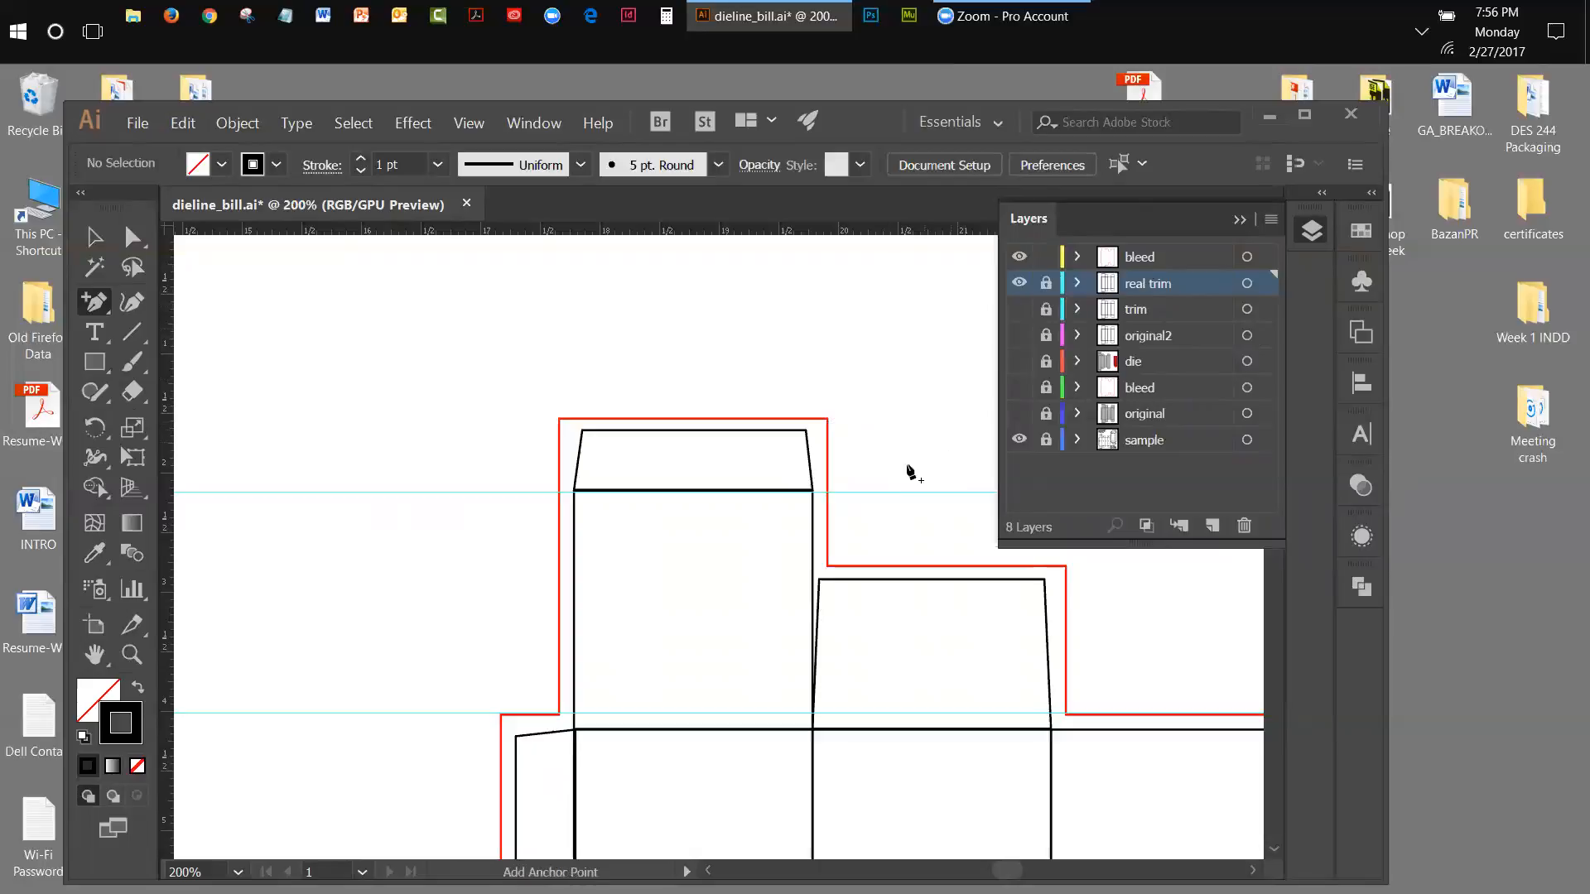
Add anchor points on both sides of the bleed outline where the top and bottom tuck flap fold guides cross it.
{"action": "left_click", "coordinate": [827, 493]}
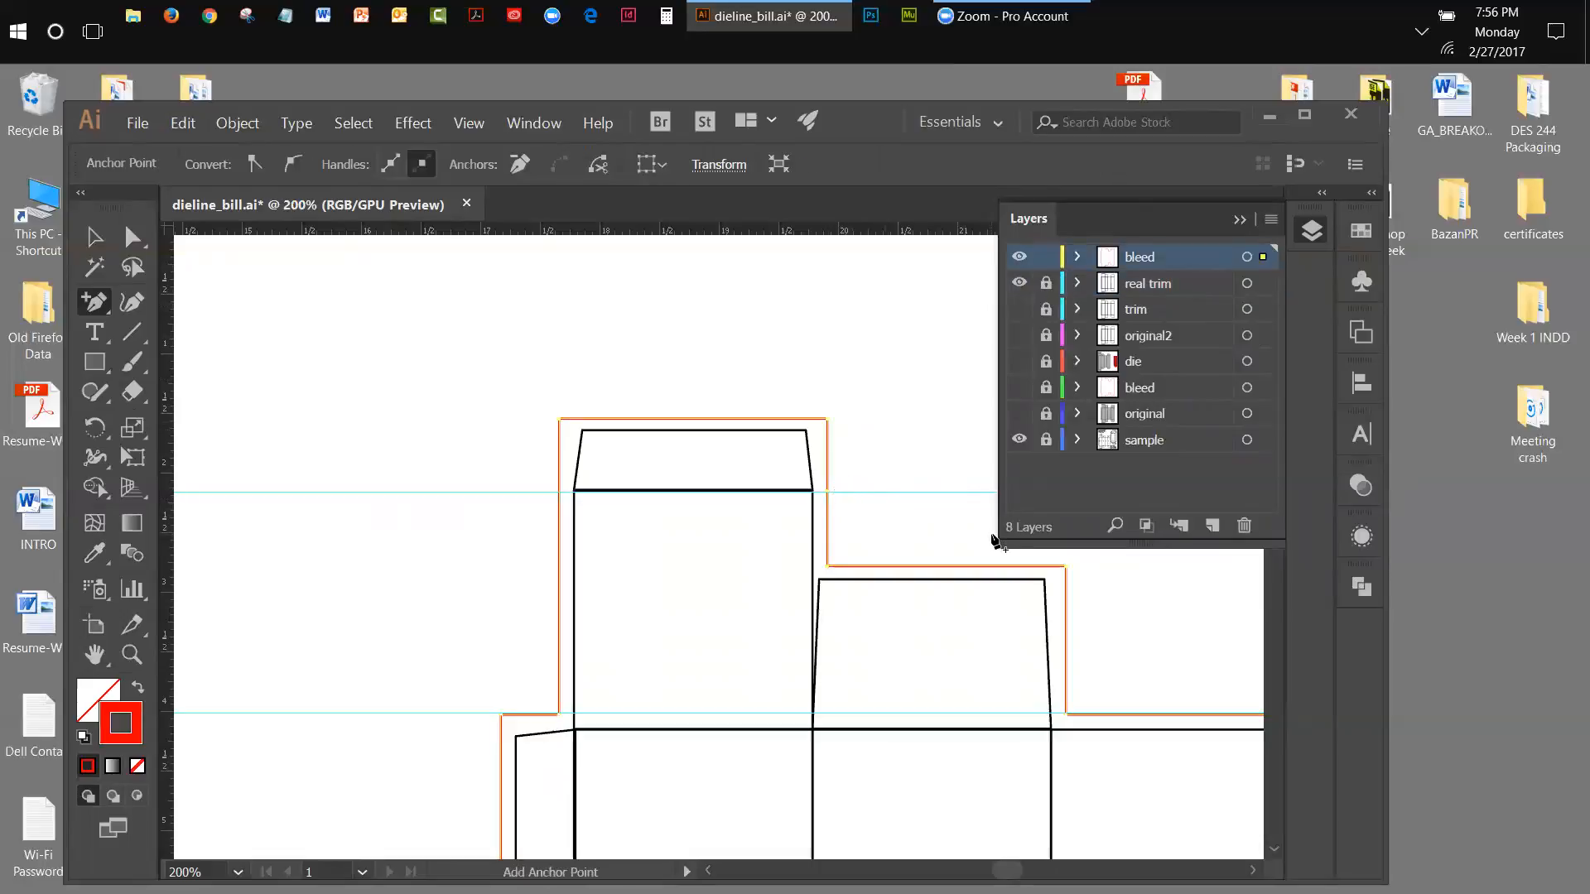
{"action": "left_click", "coordinate": [560, 494]}
{"action": "scroll", "coordinate": [1276, 854], "scroll_direction": "down", "scroll_amount": 10}
{"action": "scroll", "coordinate": [1277, 854], "scroll_direction": "down", "scroll_amount": 10}
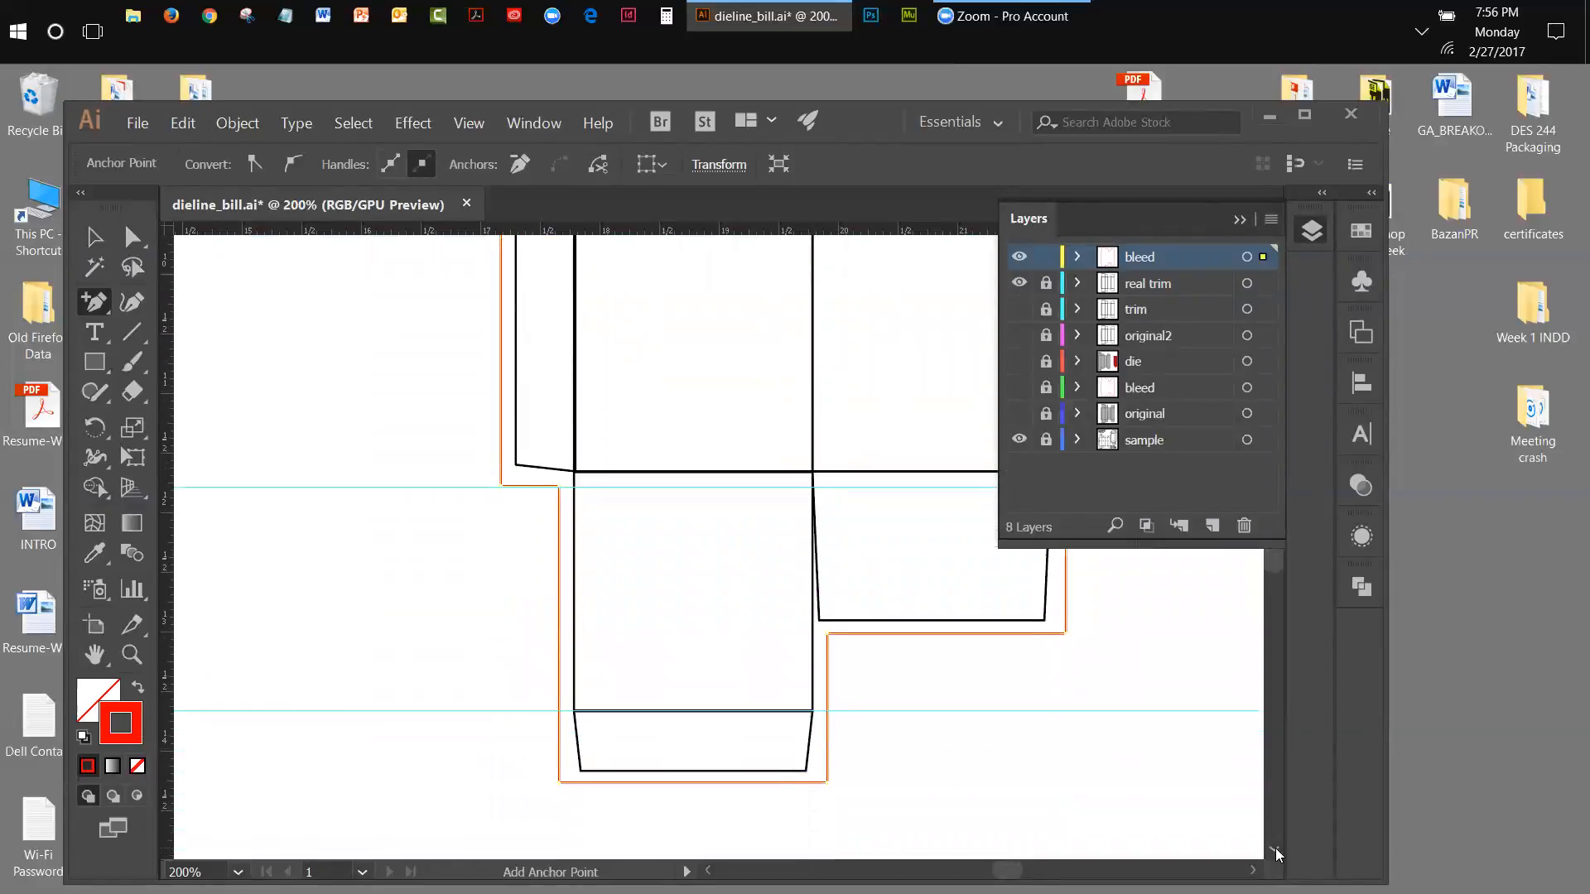
{"action": "scroll", "coordinate": [1276, 854], "scroll_direction": "down", "scroll_amount": 3}
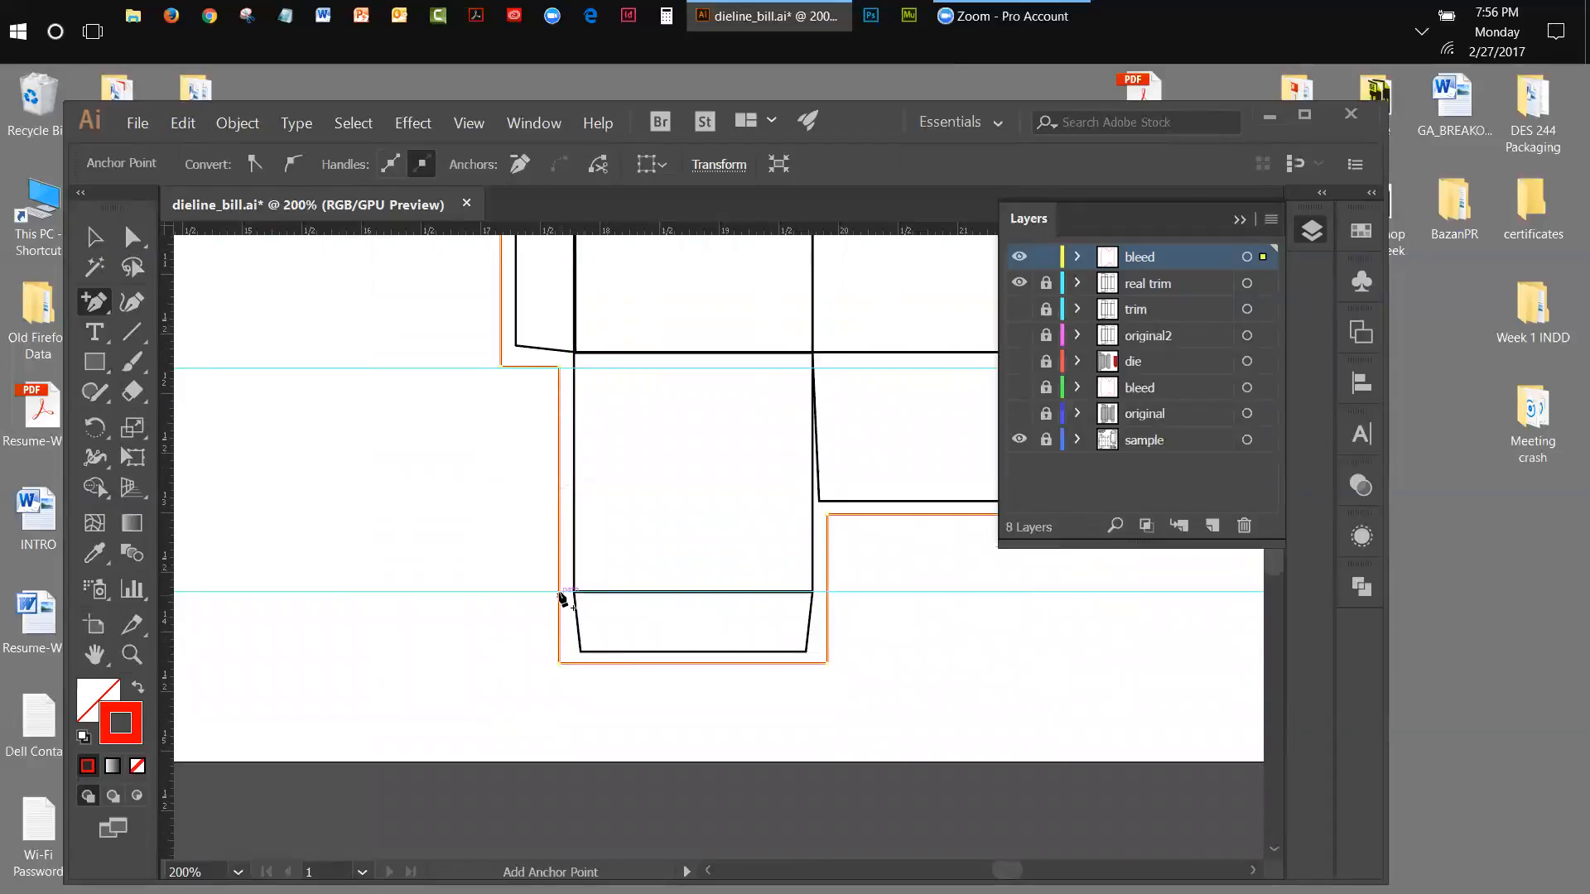
{"action": "left_click", "coordinate": [560, 592]}
{"action": "left_click", "coordinate": [827, 591]}
Examine the bleed outline around the top and bottom side flaps and along the outer edge of the last panel.
{"action": "left_click_drag", "start_coordinate": [1007, 870], "coordinate": [1020, 870]}
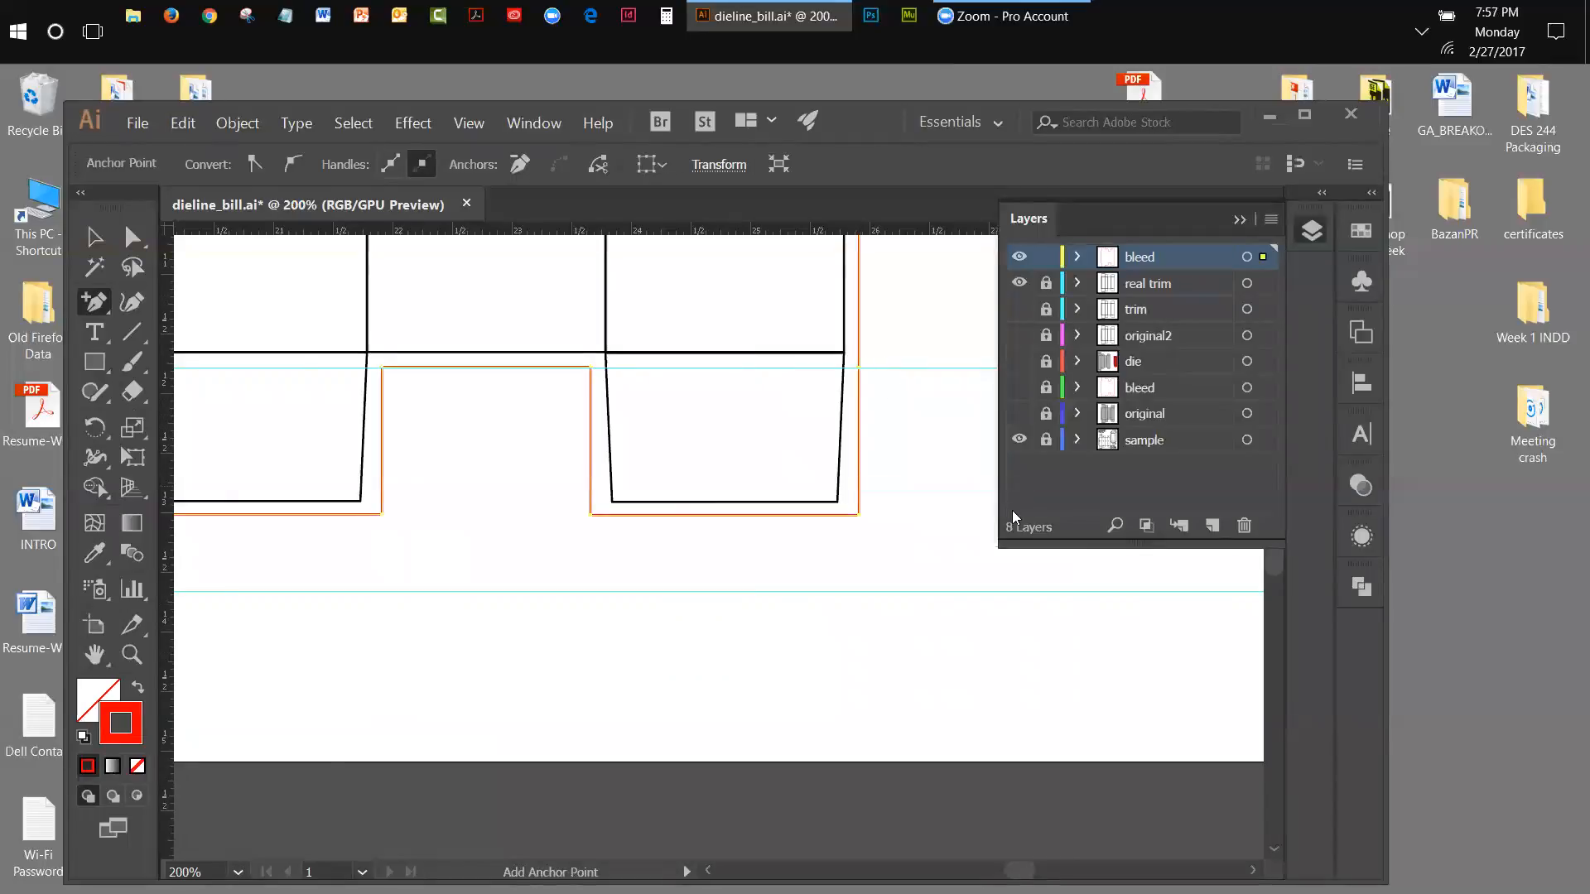
{"action": "left_click", "coordinate": [1240, 221]}
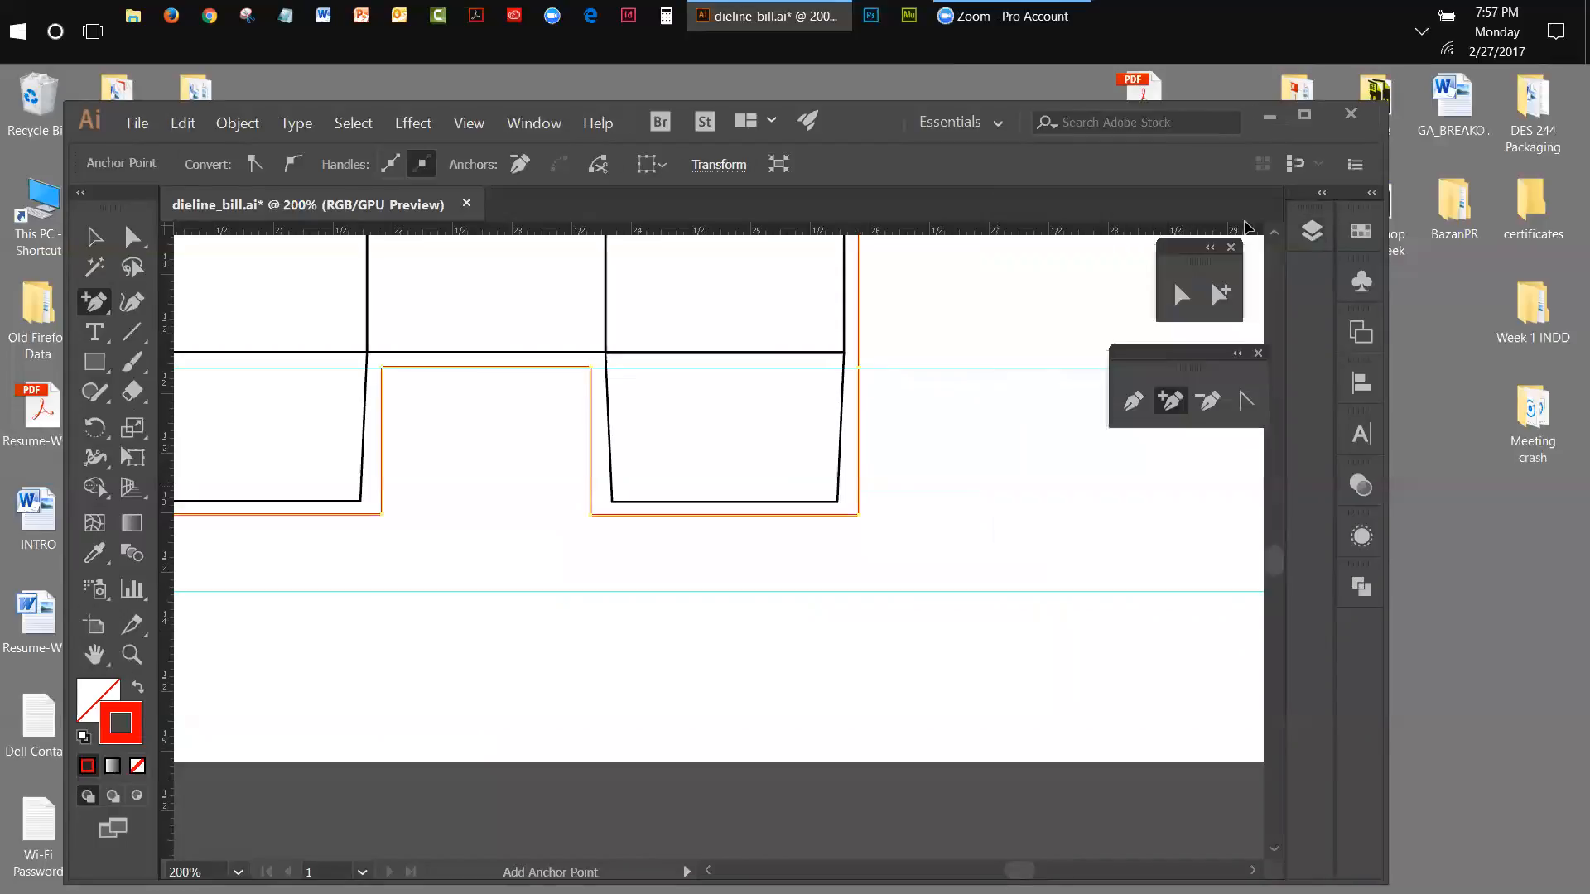
{"action": "left_click", "coordinate": [1274, 233]}
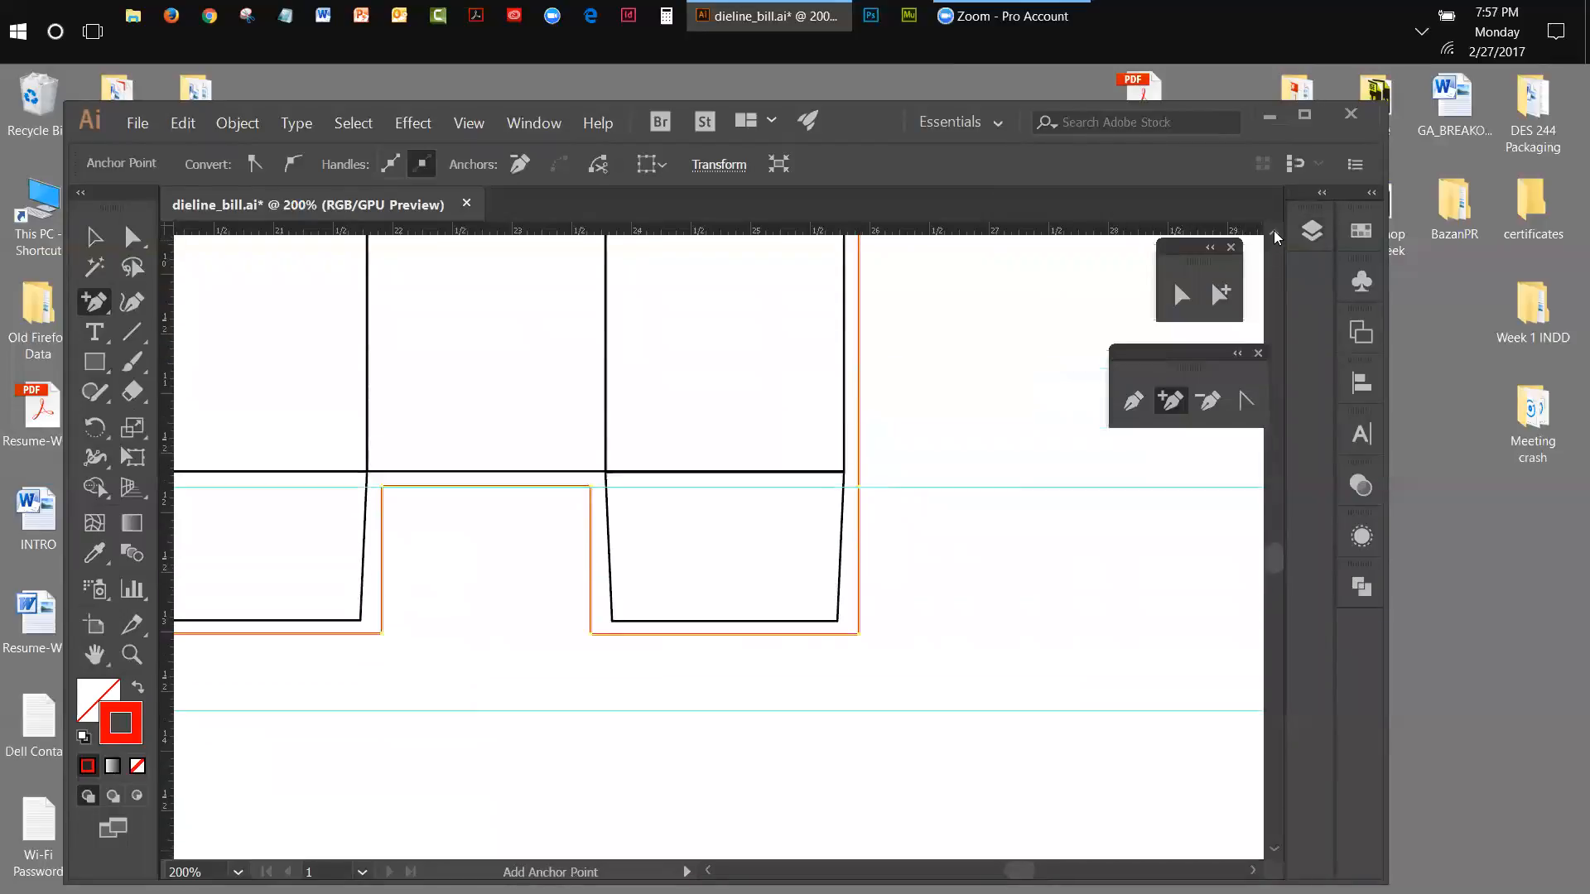
{"action": "left_click", "coordinate": [1273, 234]}
{"action": "scroll", "coordinate": [898, 401], "scroll_direction": "up", "scroll_amount": 5}
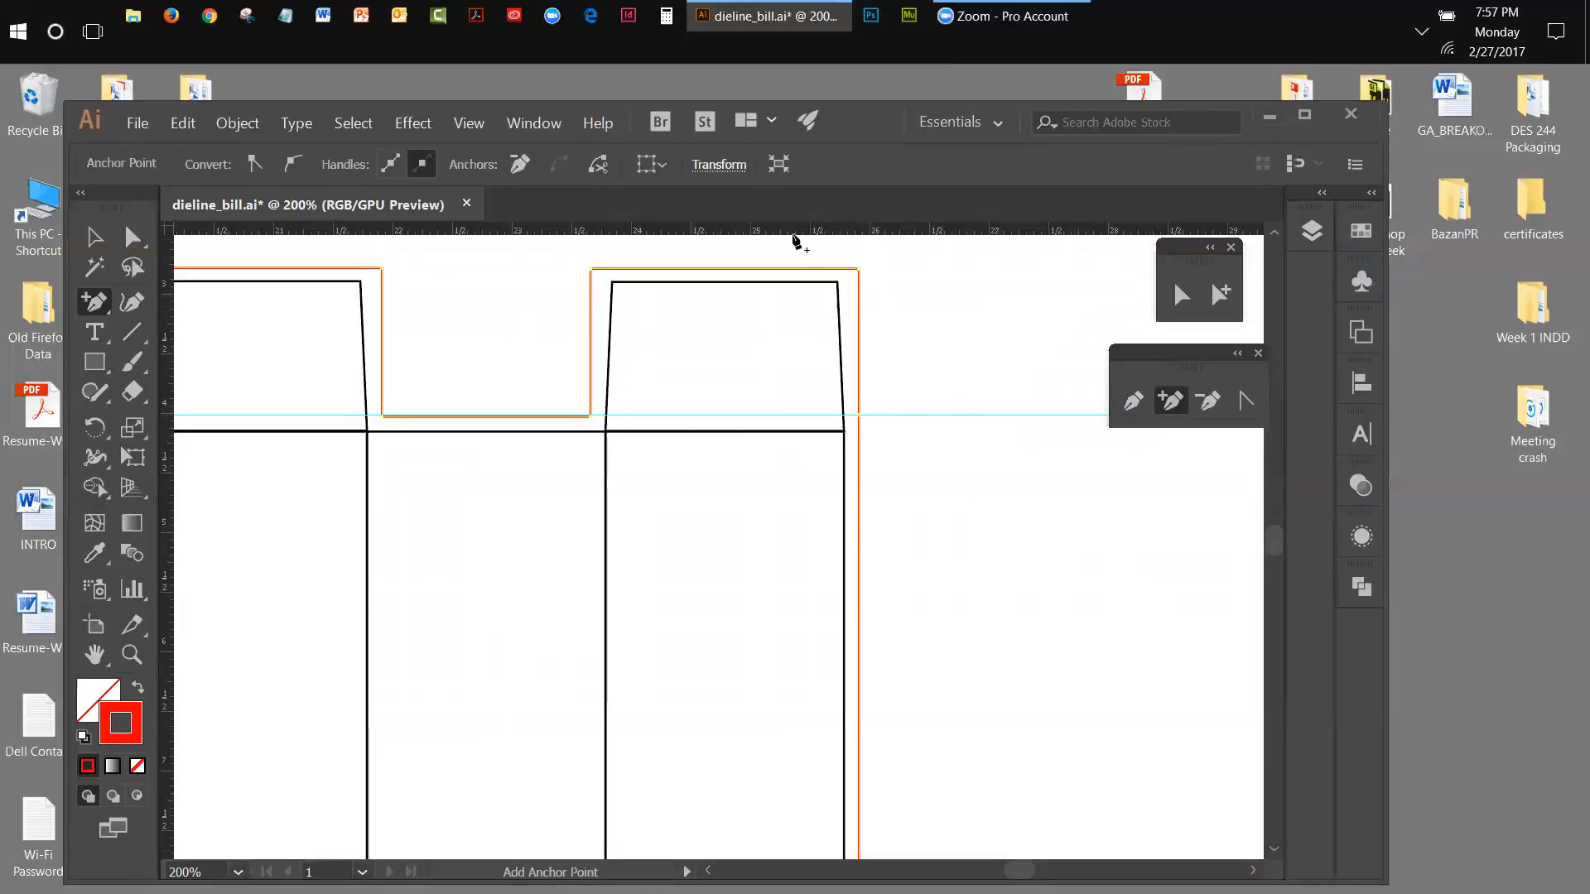
{"action": "left_click", "coordinate": [464, 135]}
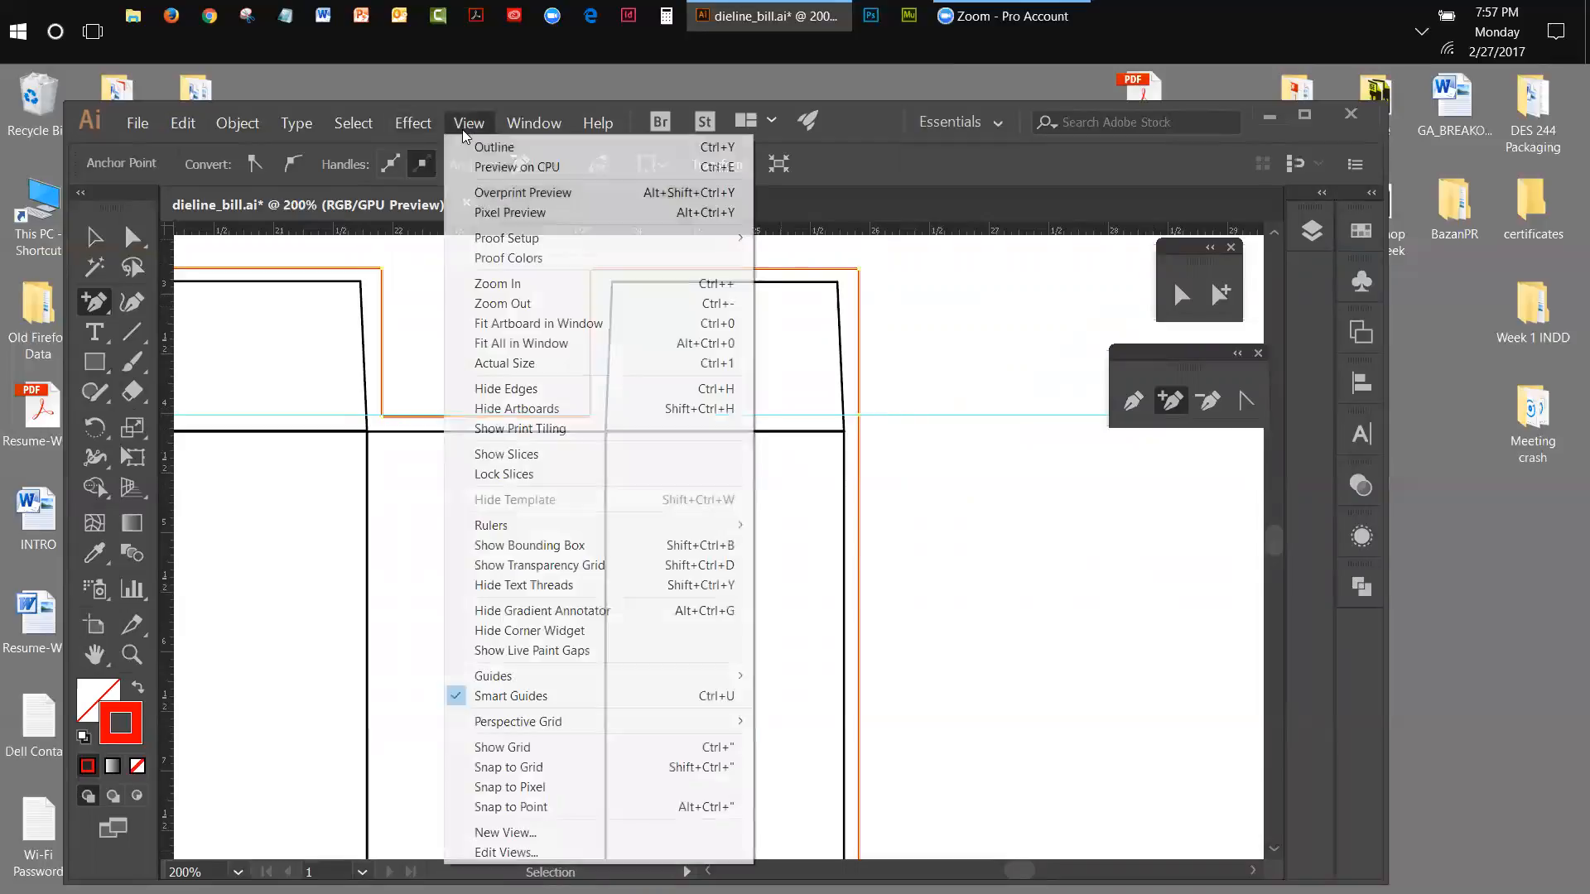
{"action": "left_click", "coordinate": [500, 324]}
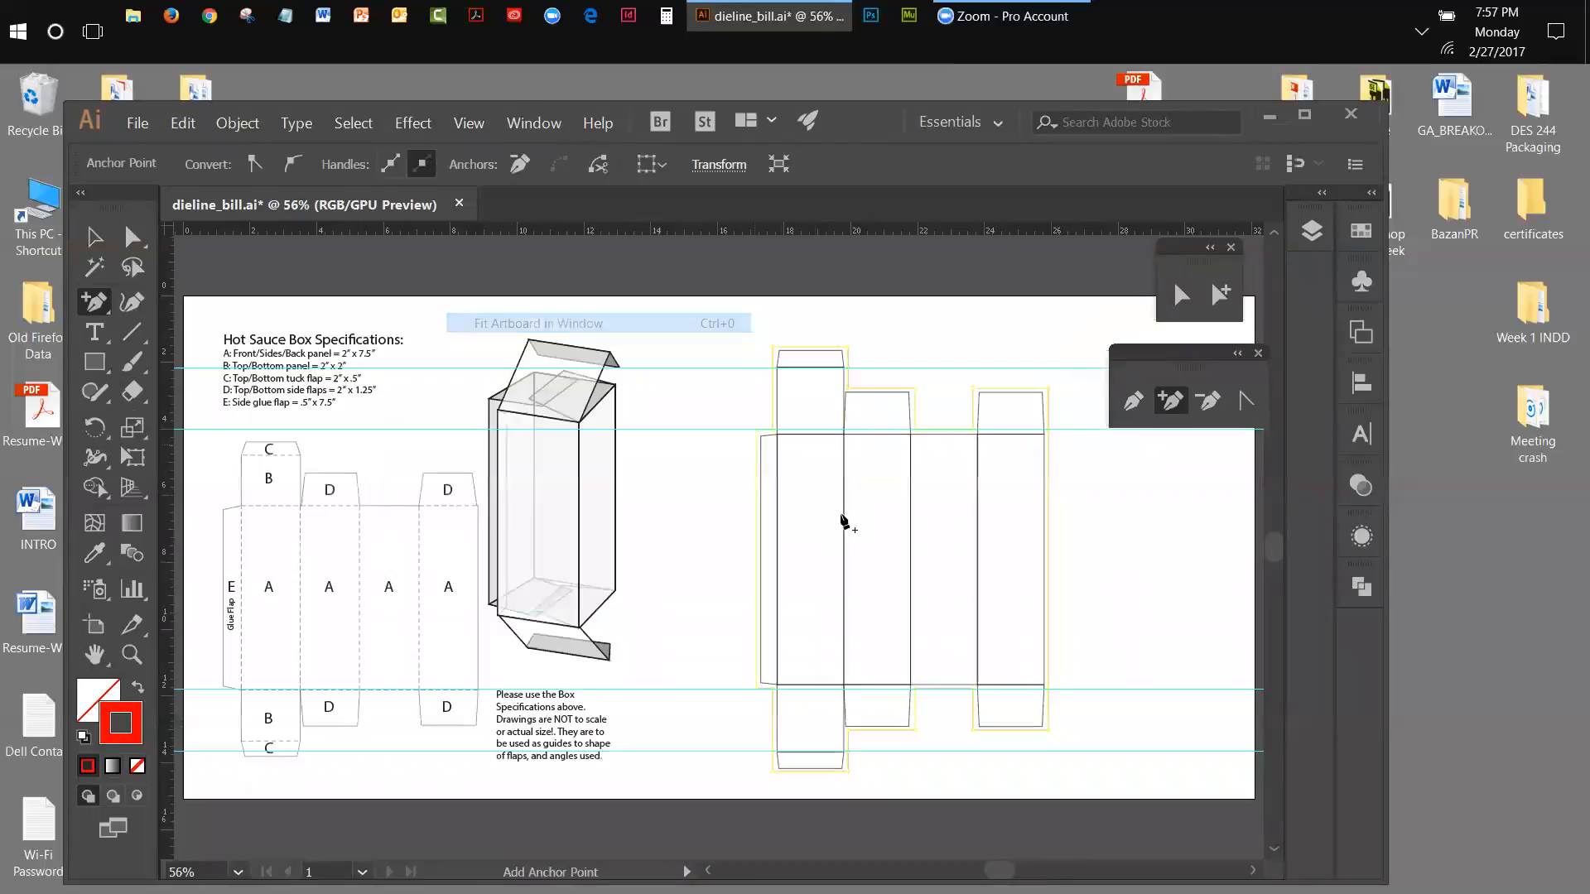
{"action": "left_click", "coordinate": [132, 654]}
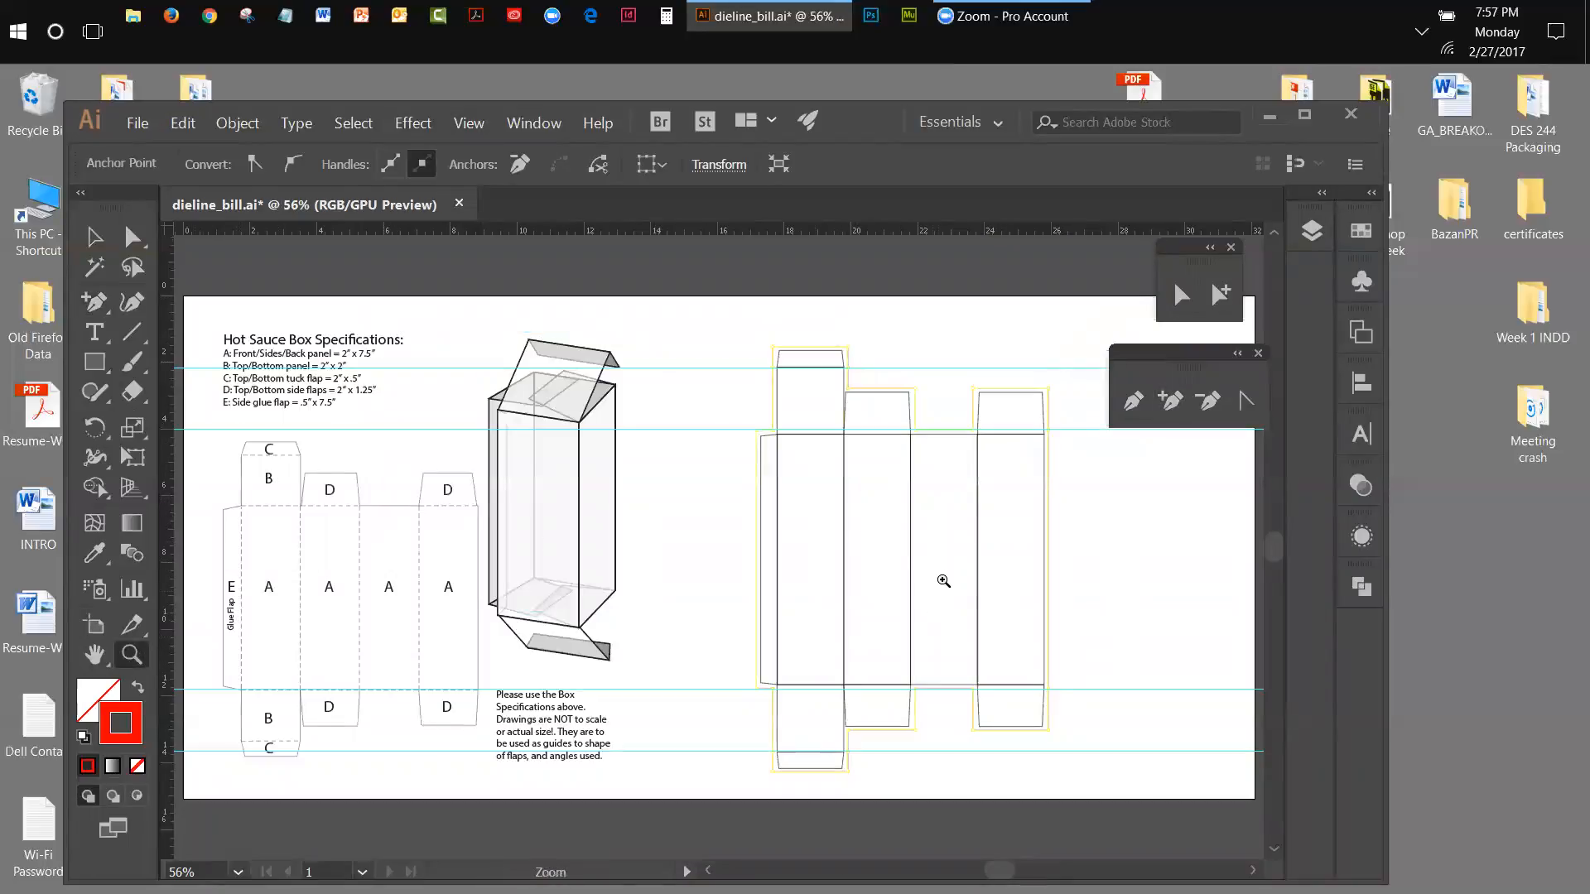
{"action": "left_click", "coordinate": [930, 568]}
{"action": "left_click", "coordinate": [833, 555]}
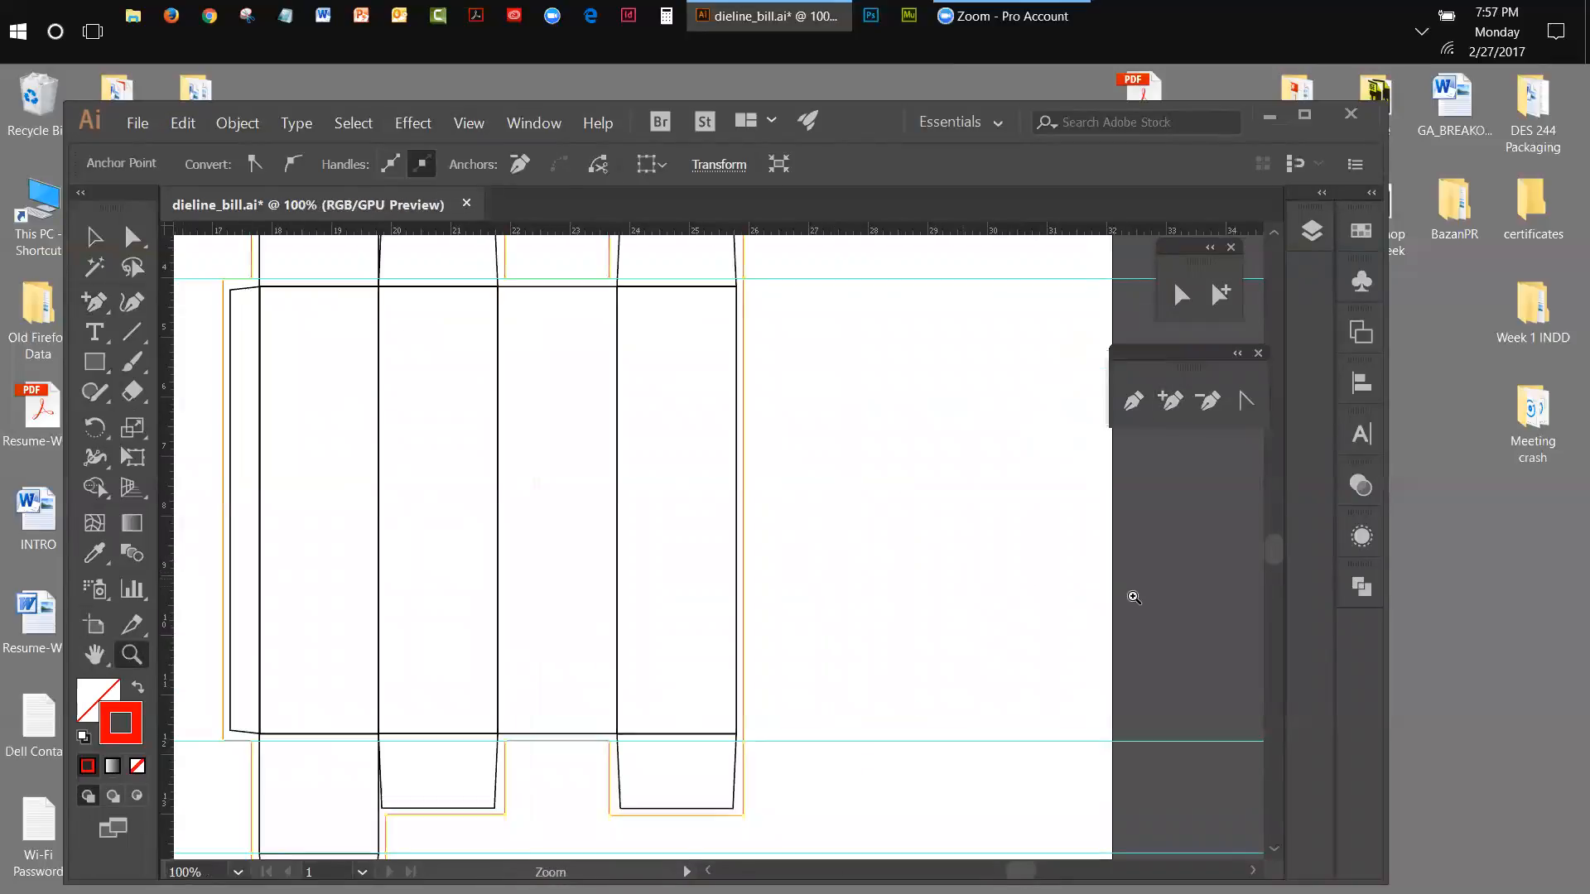
{"action": "left_click_drag", "start_coordinate": [1020, 870], "coordinate": [1013, 870]}
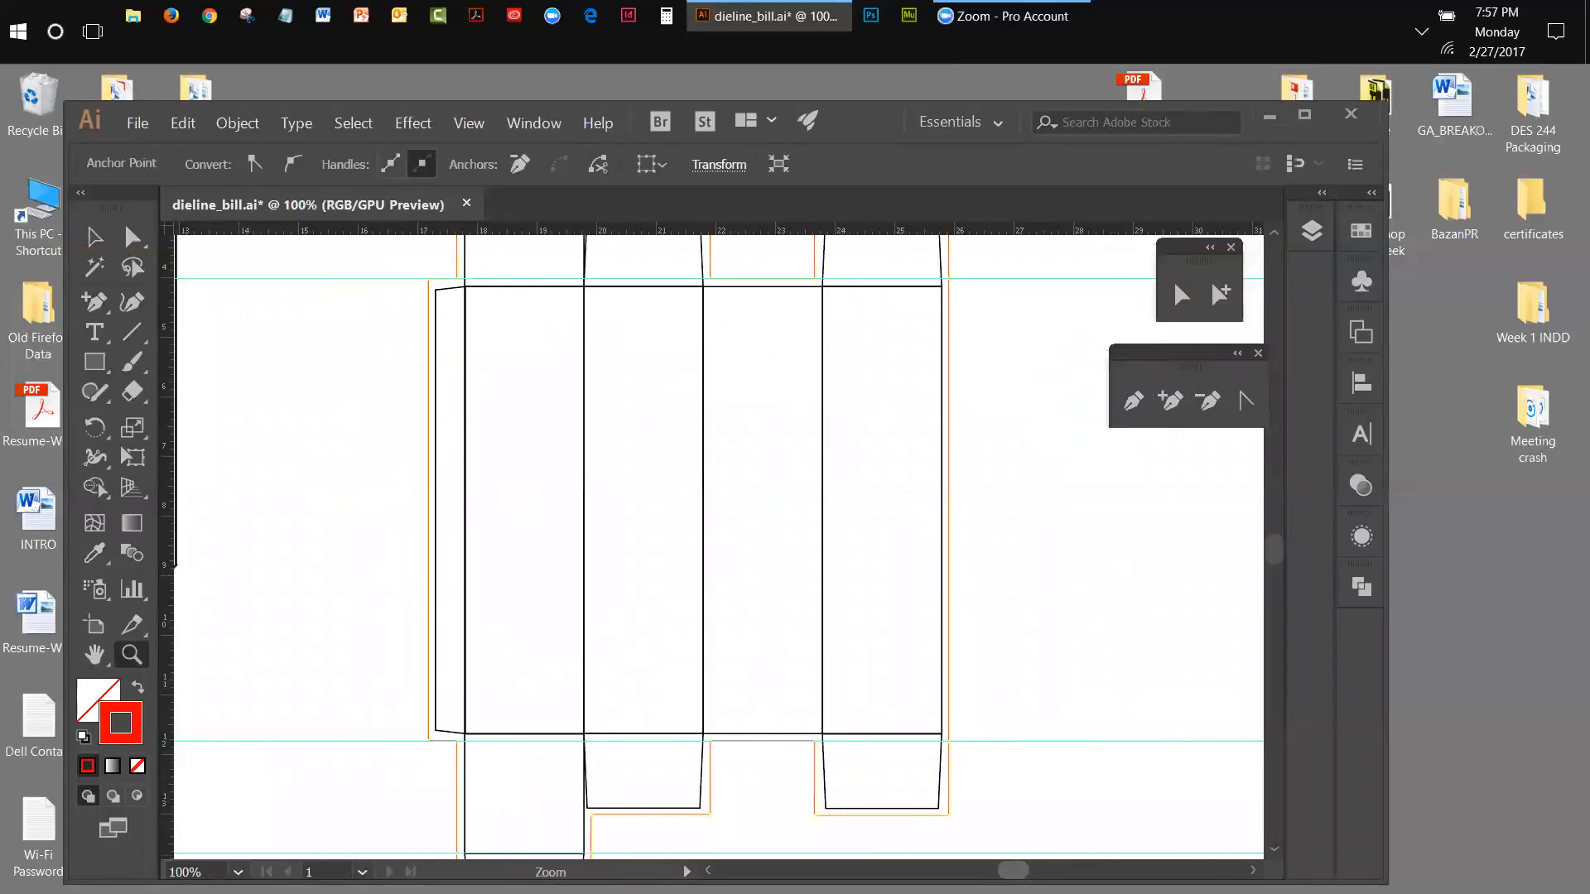
Deselect the bleed outline and hide the ruler guides.
{"action": "left_click", "coordinate": [458, 132]}
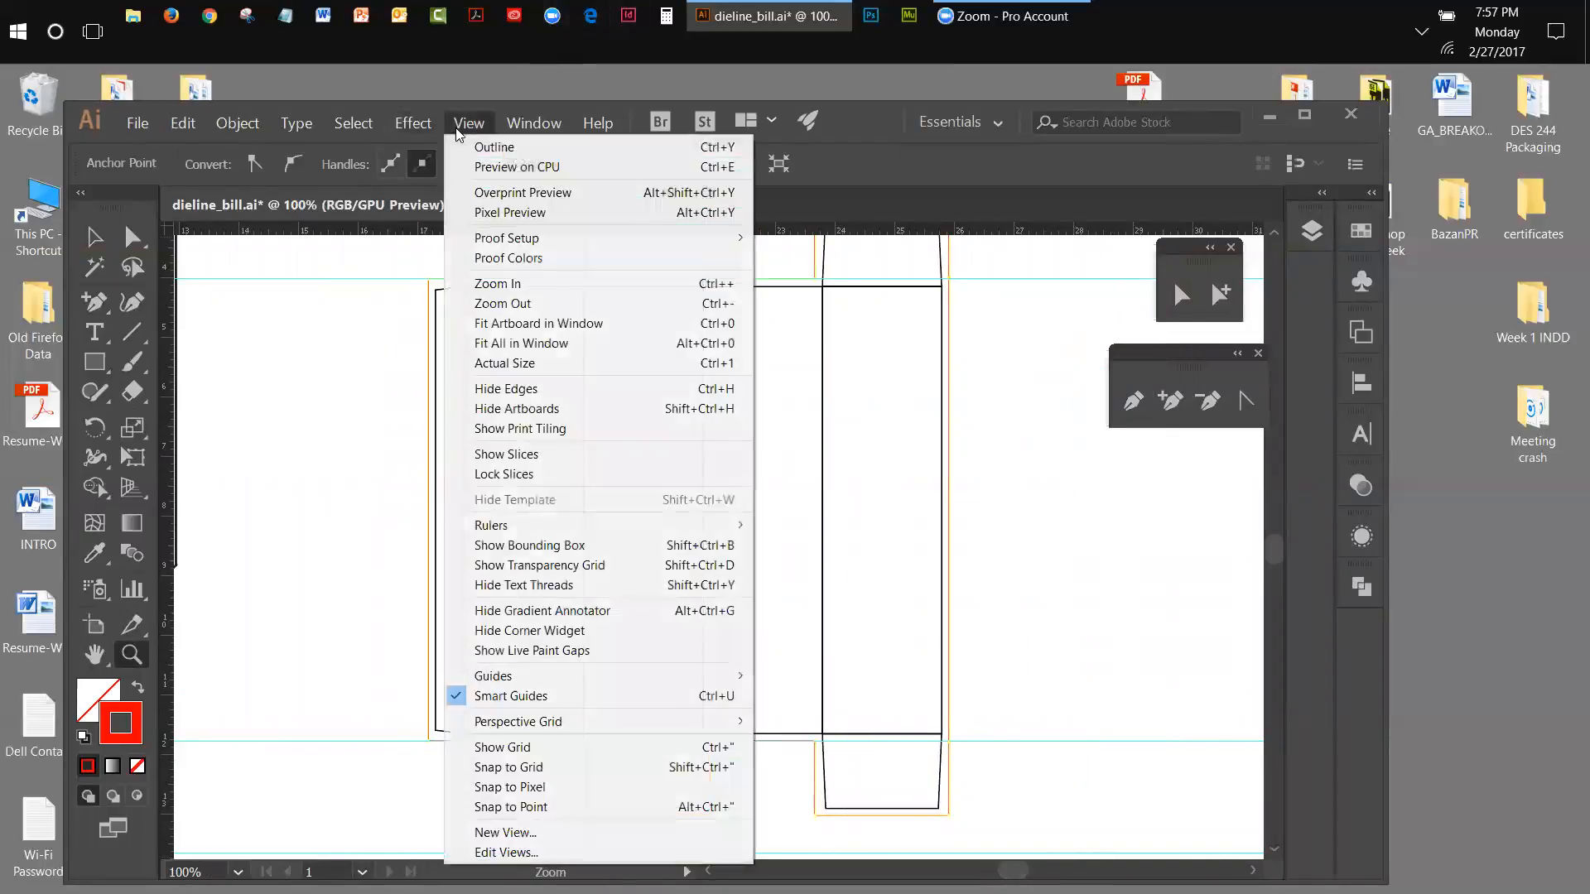
{"action": "left_click", "coordinate": [672, 304]}
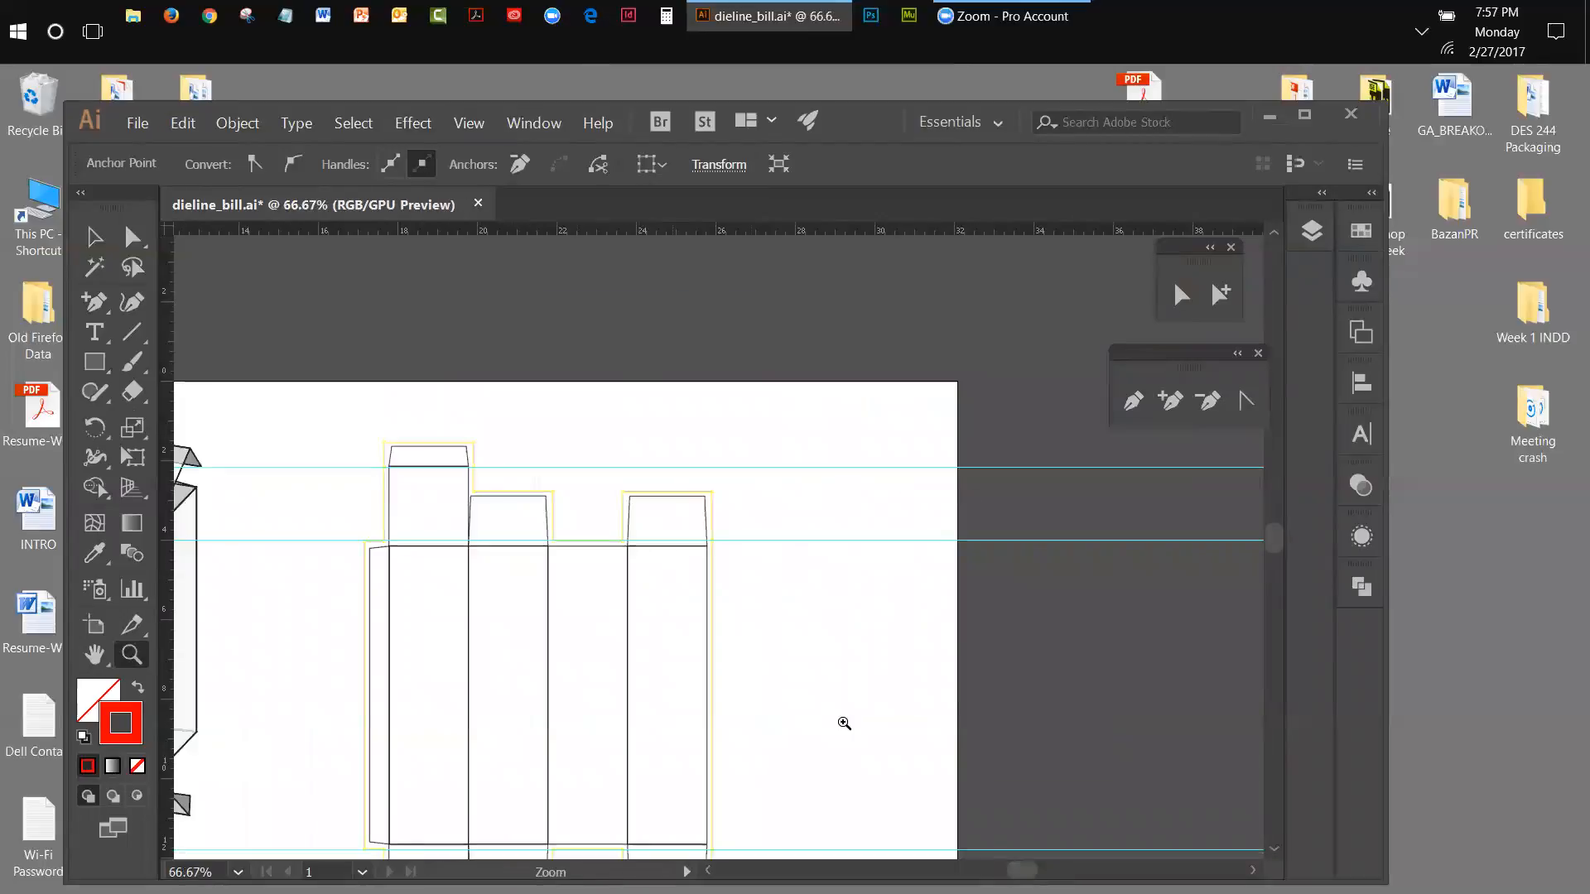
{"action": "left_click_drag", "start_coordinate": [1276, 543], "coordinate": [1276, 550]}
{"action": "left_click", "coordinate": [95, 240]}
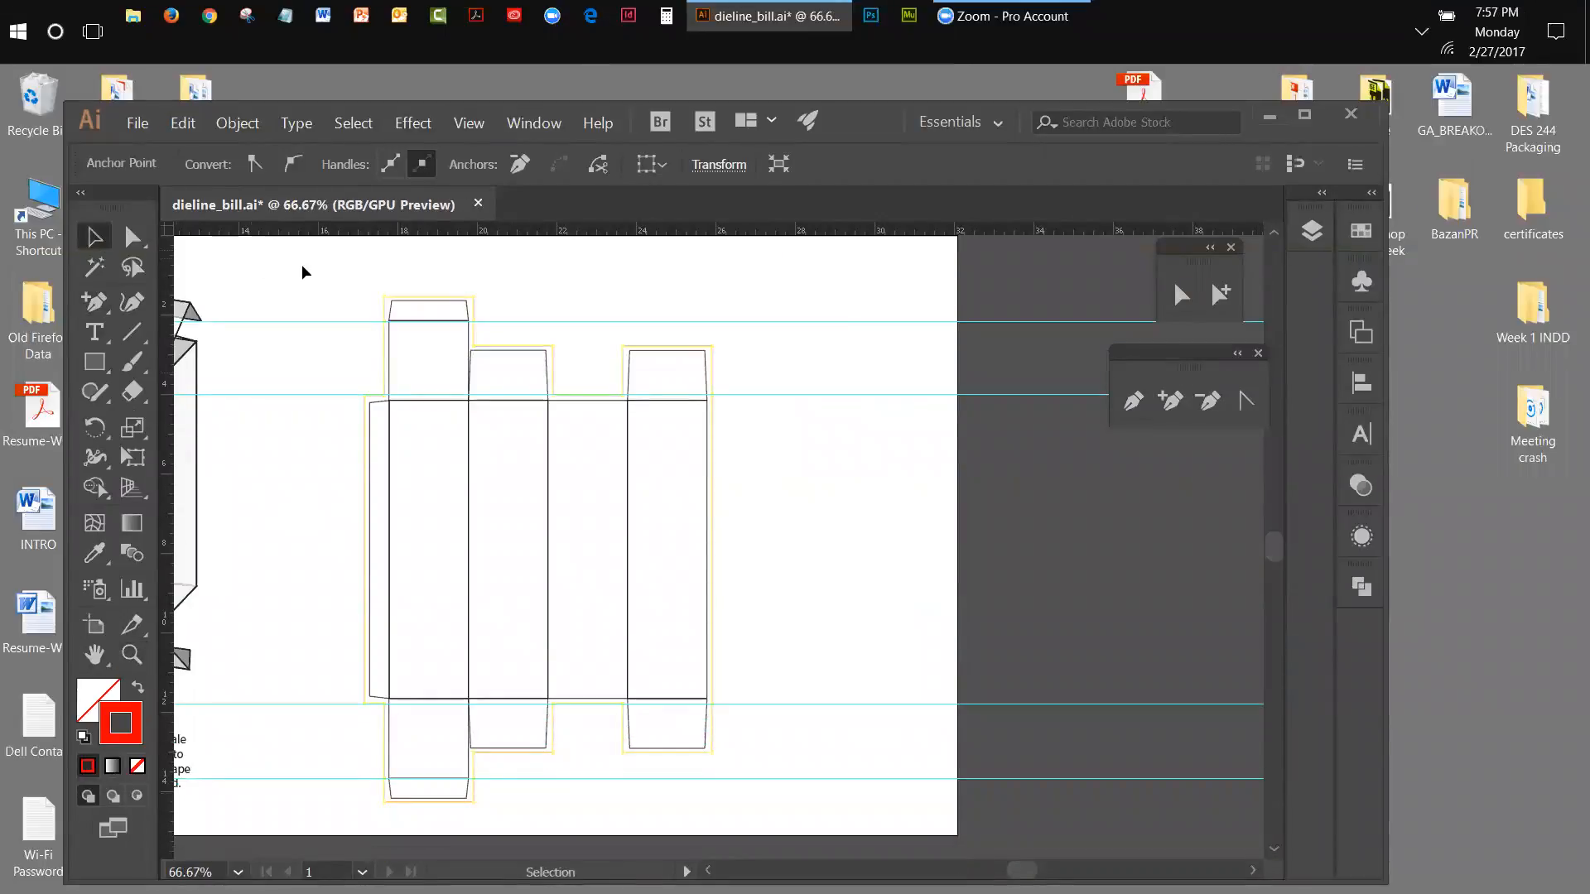
{"action": "left_click", "coordinate": [301, 266]}
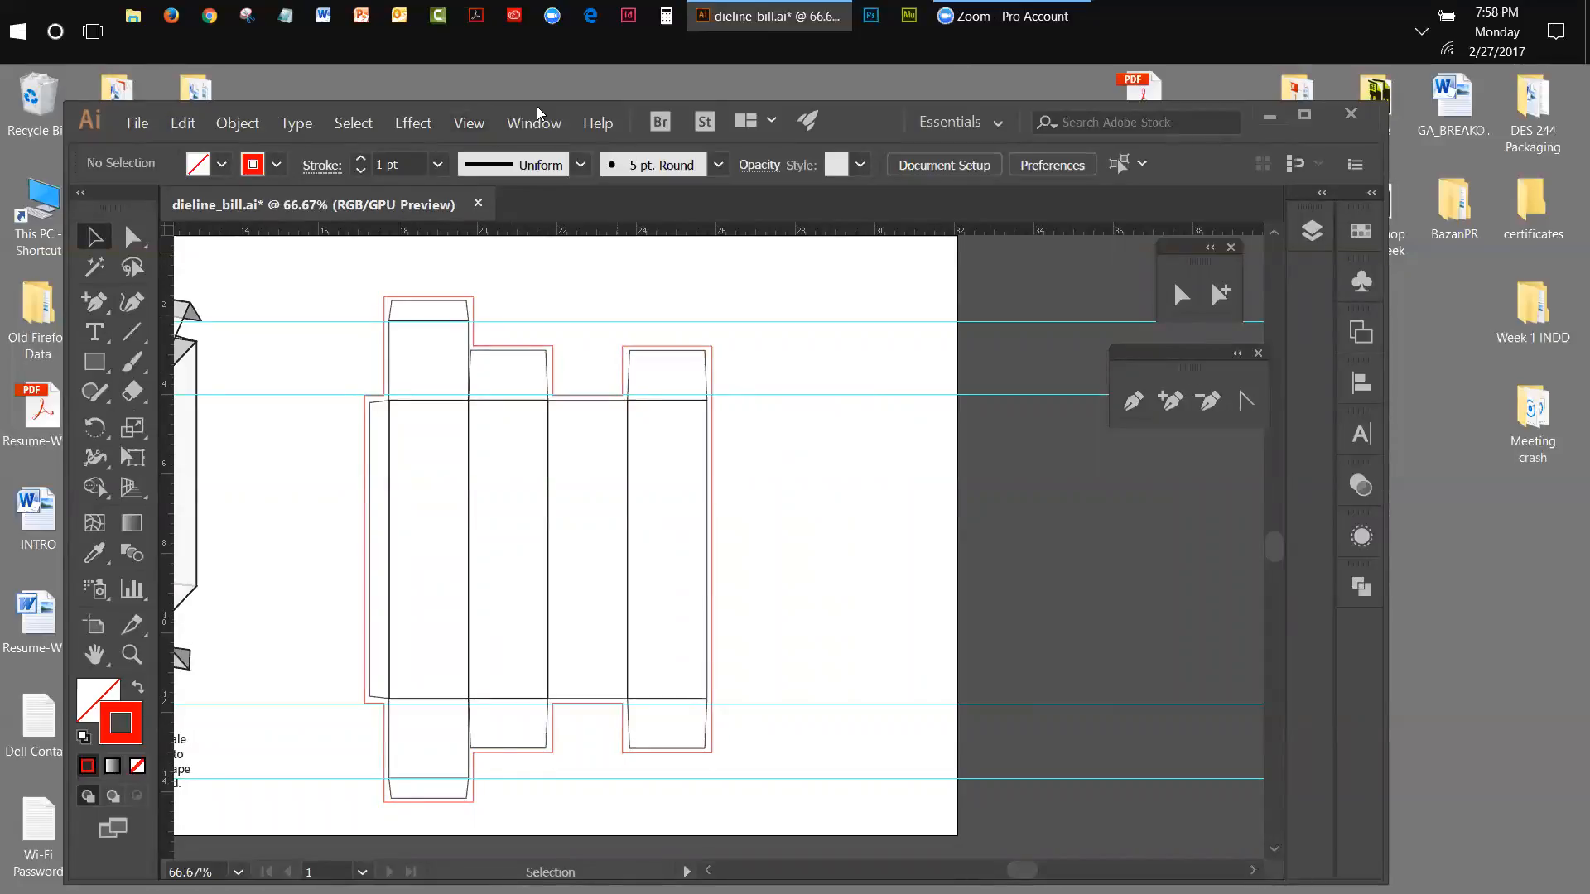
{"action": "left_click", "coordinate": [461, 124]}
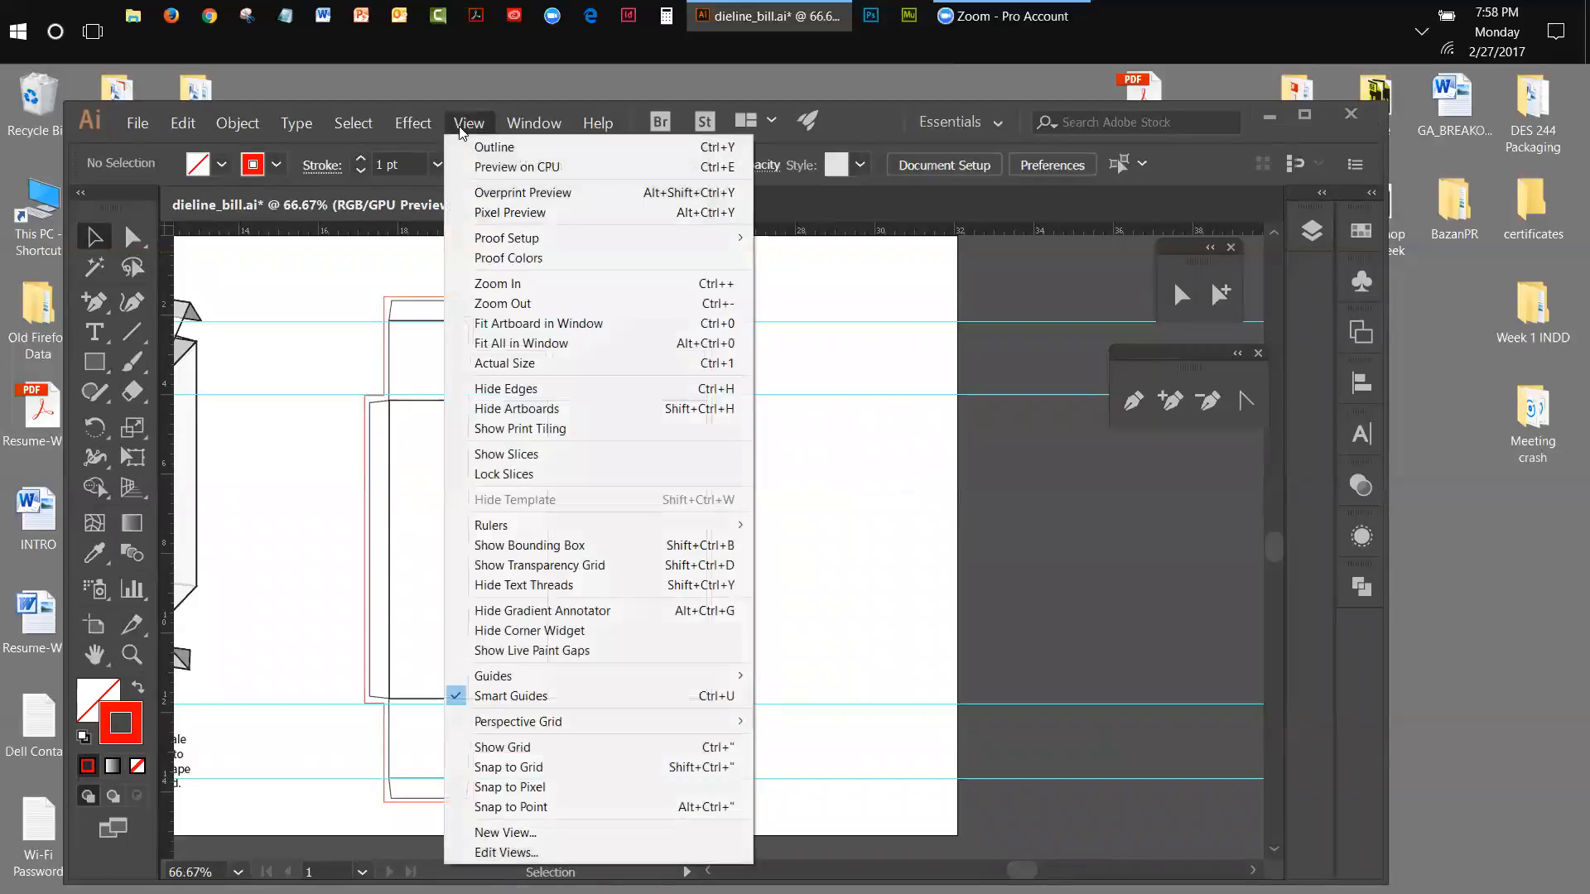
{"action": "mouse_move", "coordinate": [535, 676]}
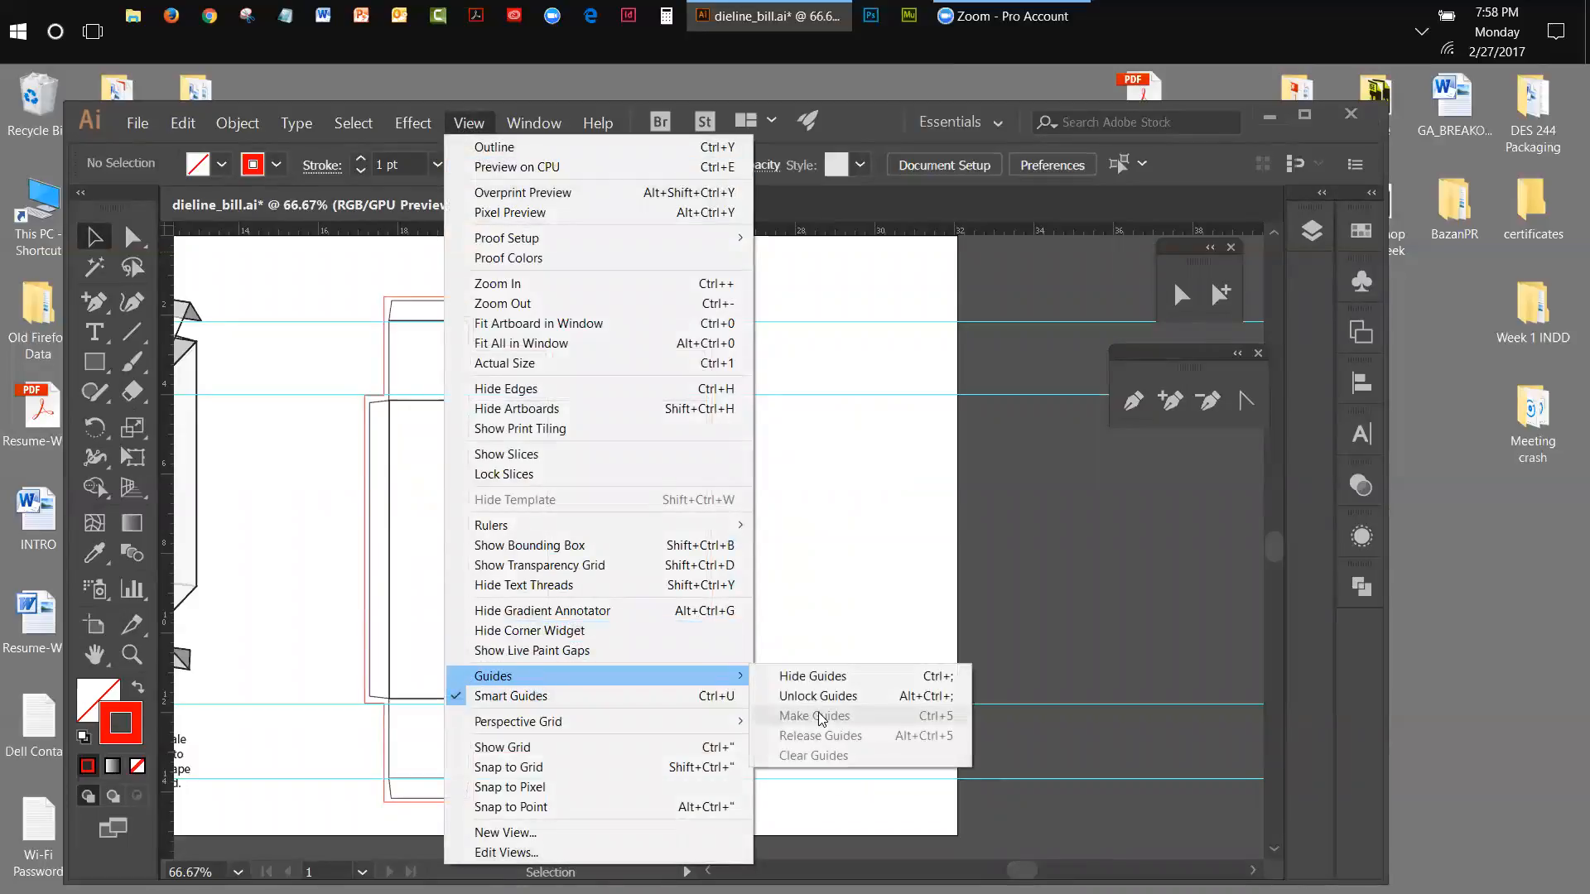
{"action": "left_click", "coordinate": [823, 685]}
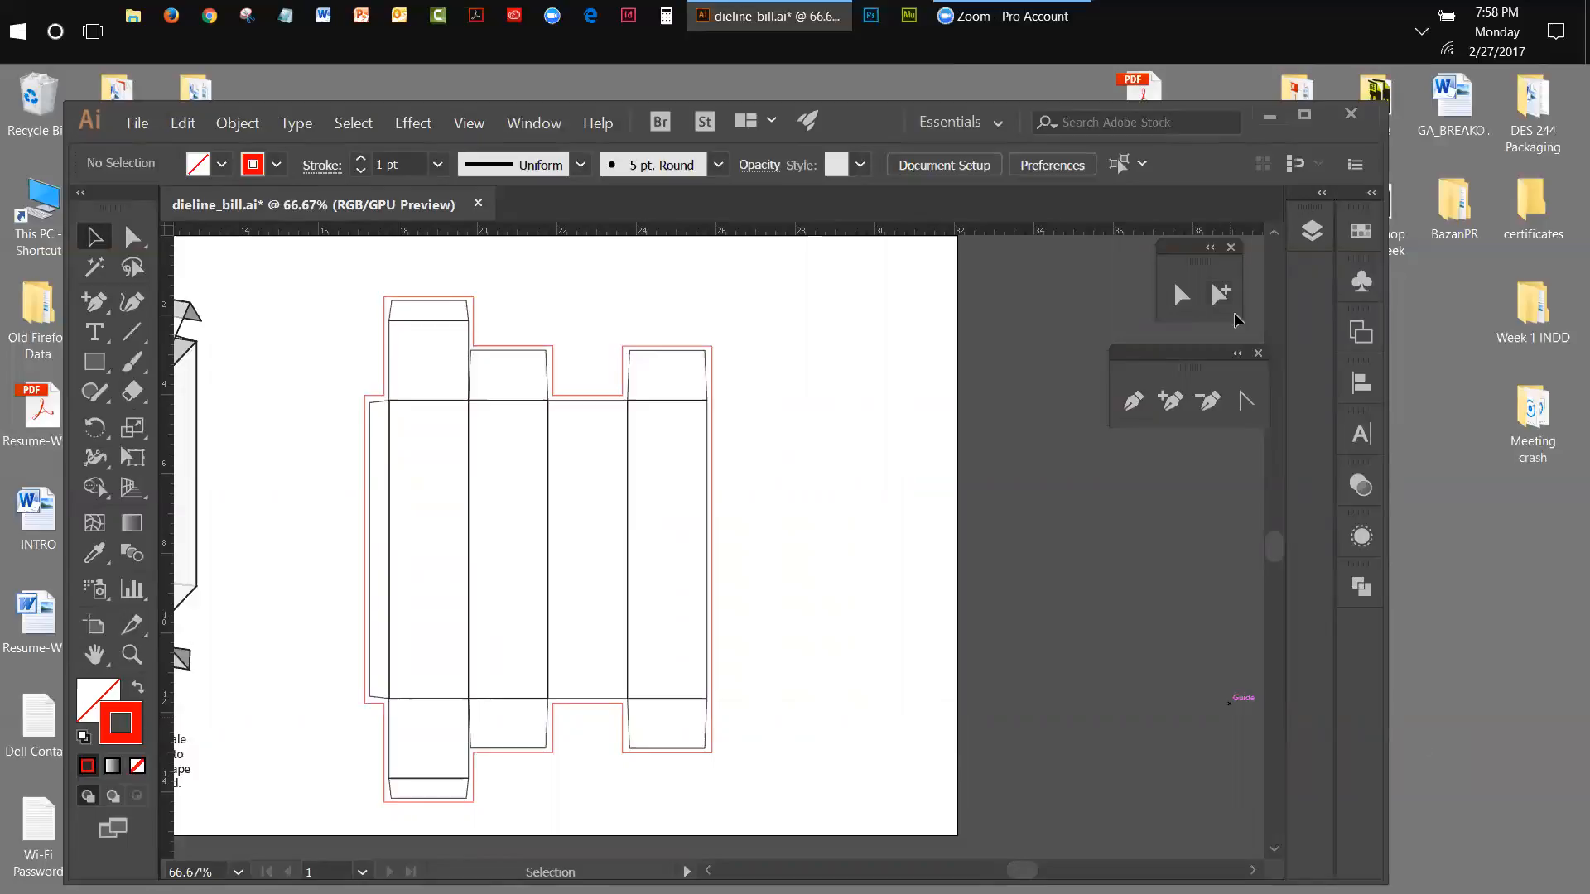
Move the two upper bleed anchors around the rightmost top side flap inward so the outline follows the flap's taper.
{"action": "left_click_drag", "start_coordinate": [1189, 255], "coordinate": [835, 298]}
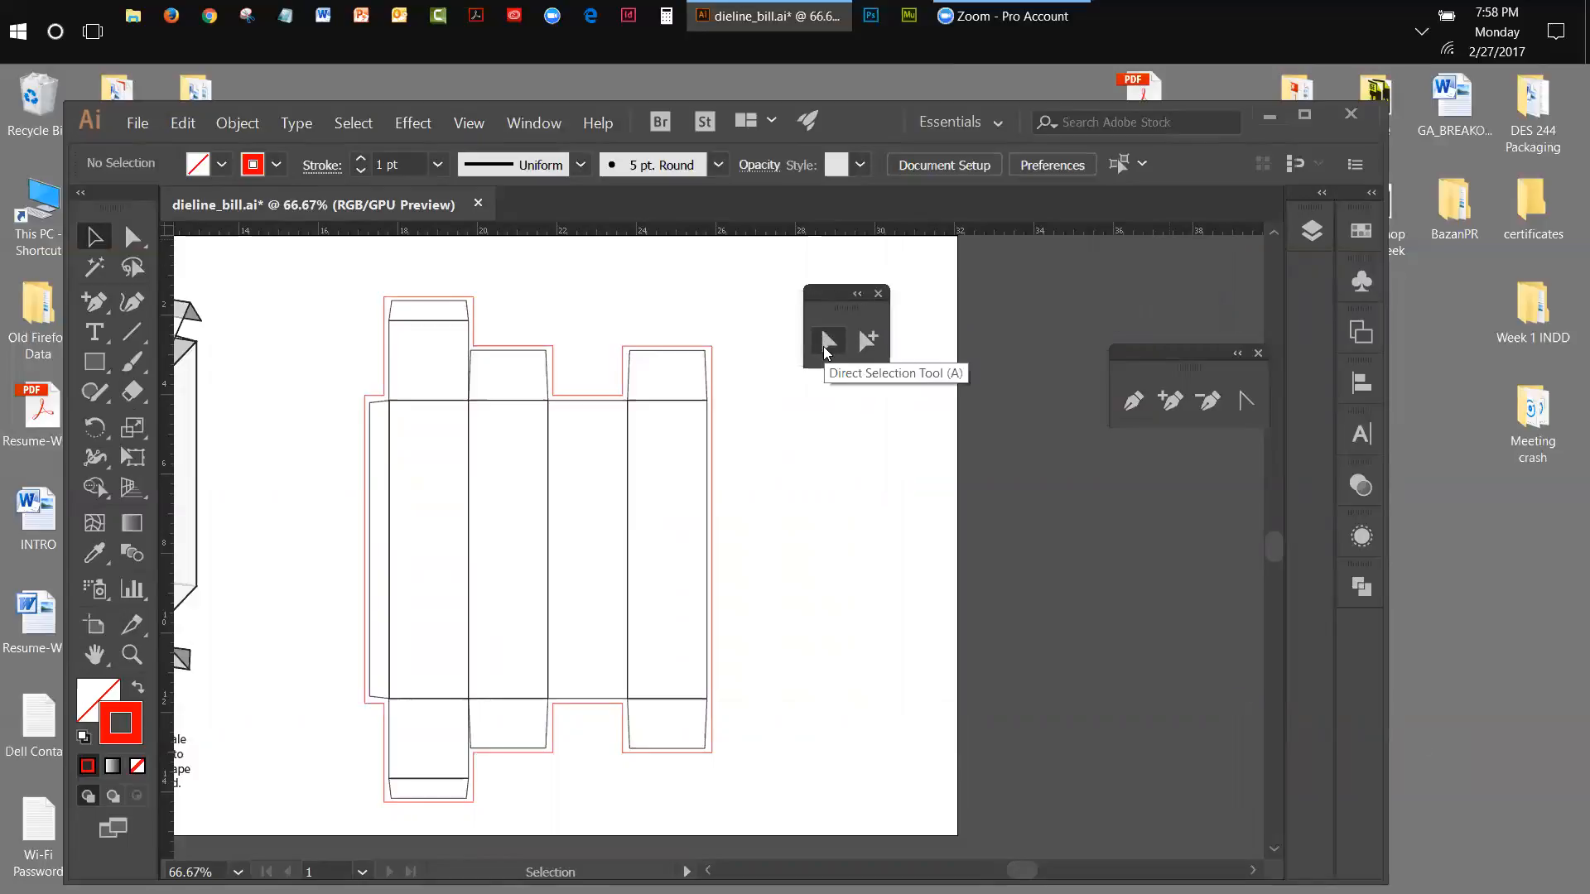
{"action": "left_click", "coordinate": [825, 345]}
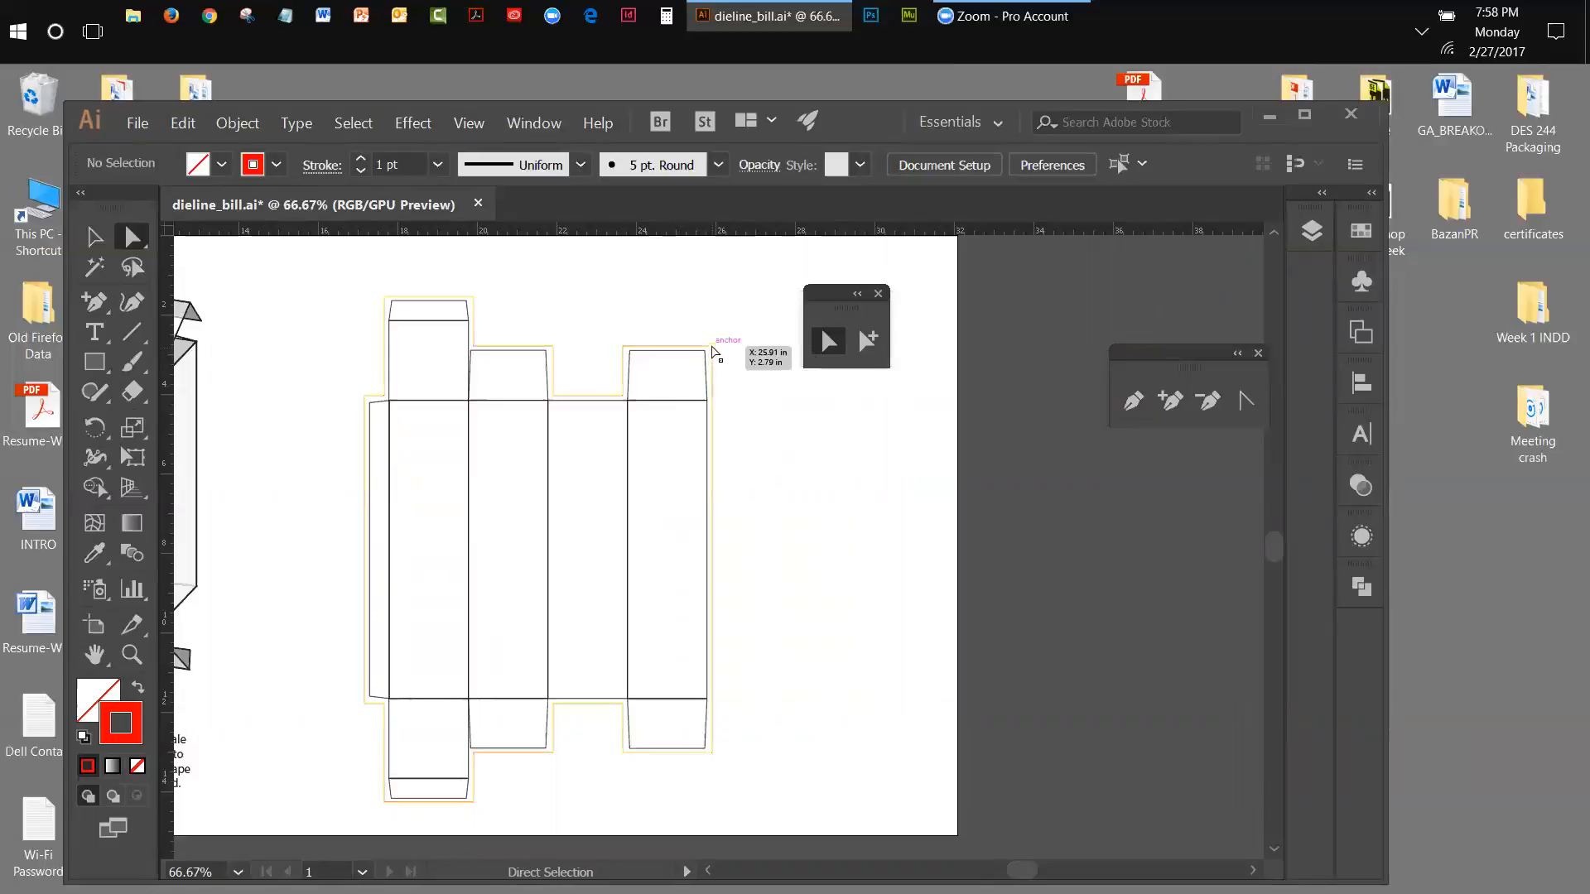
{"action": "left_click", "coordinate": [713, 348]}
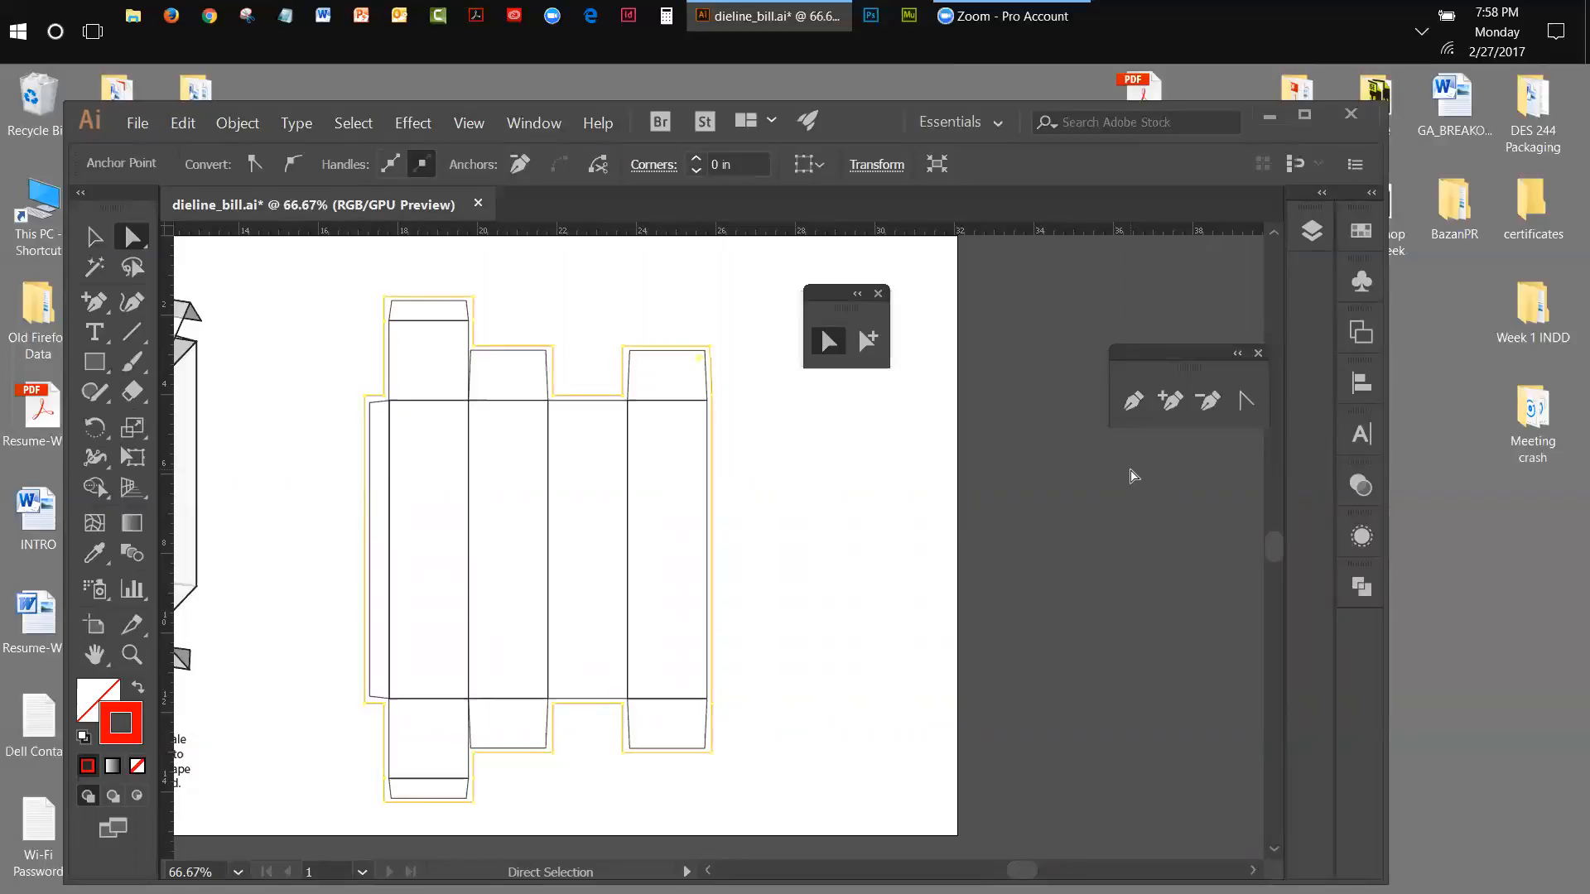
{"action": "left_click", "coordinate": [887, 461]}
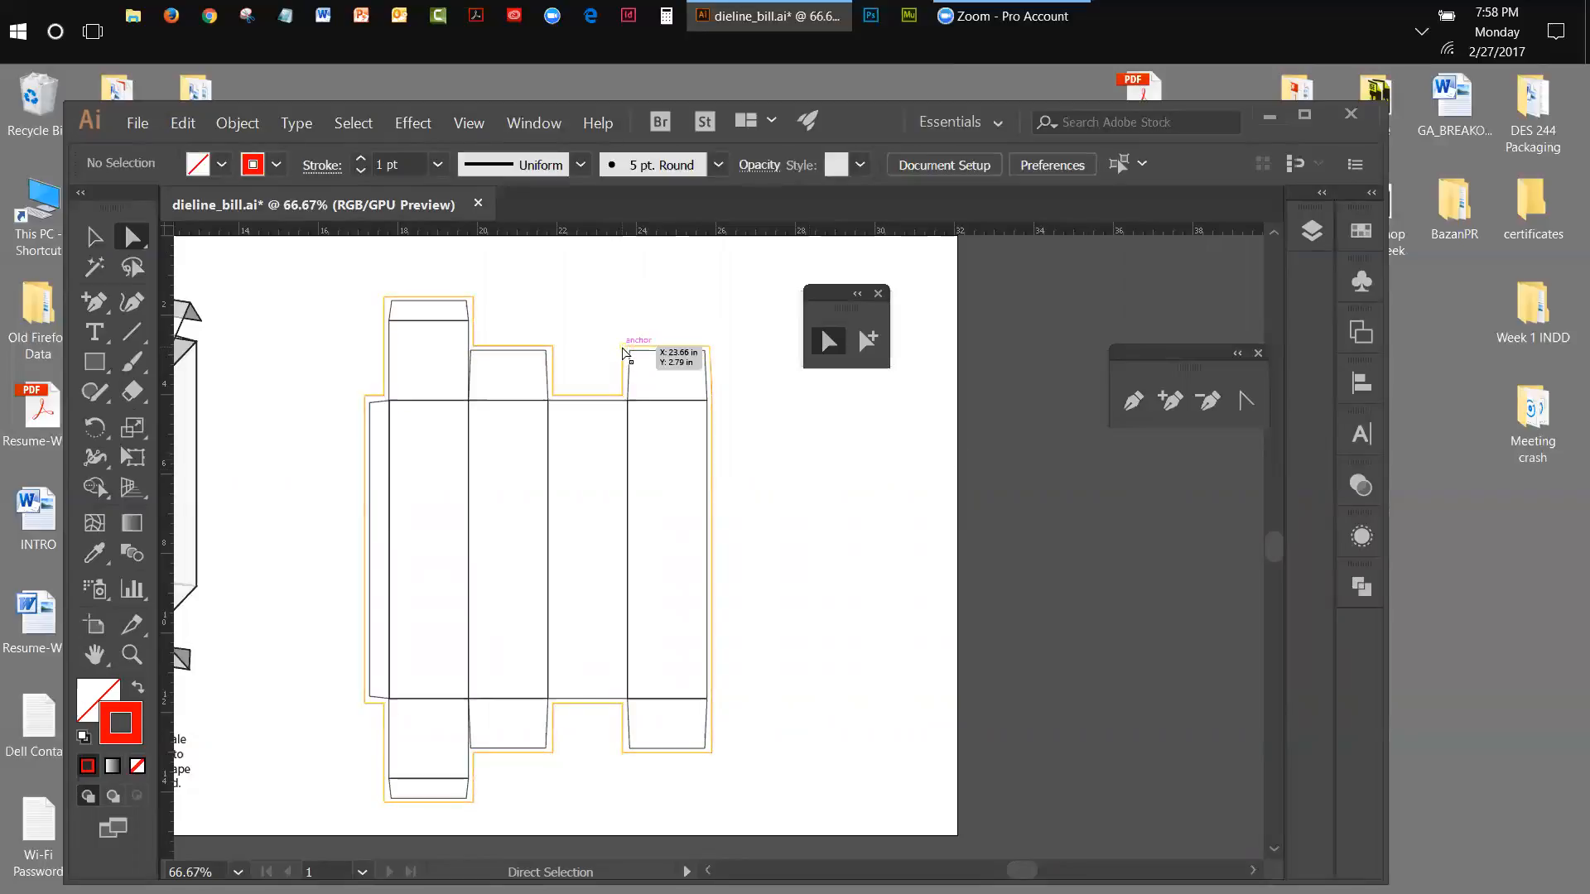
{"action": "left_click", "coordinate": [623, 352]}
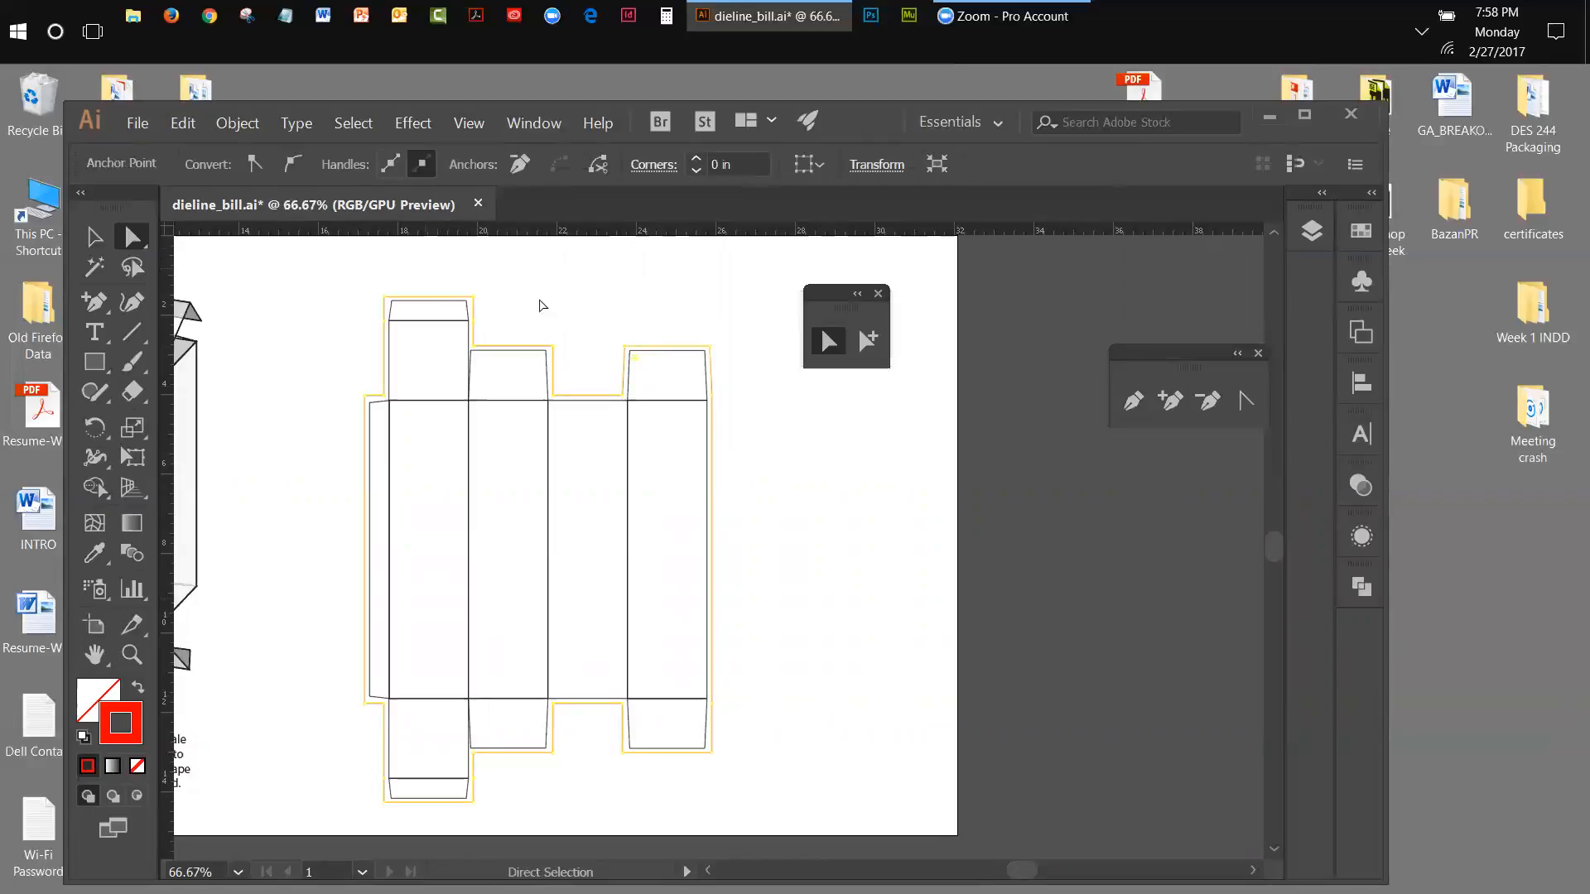
{"action": "left_click", "coordinate": [543, 307]}
Move inward the upper right bleed anchor of the second panel's top side flap and both upper bleed anchors of the top tuck flap.
{"action": "left_click", "coordinate": [553, 347]}
{"action": "left_click", "coordinate": [475, 299]}
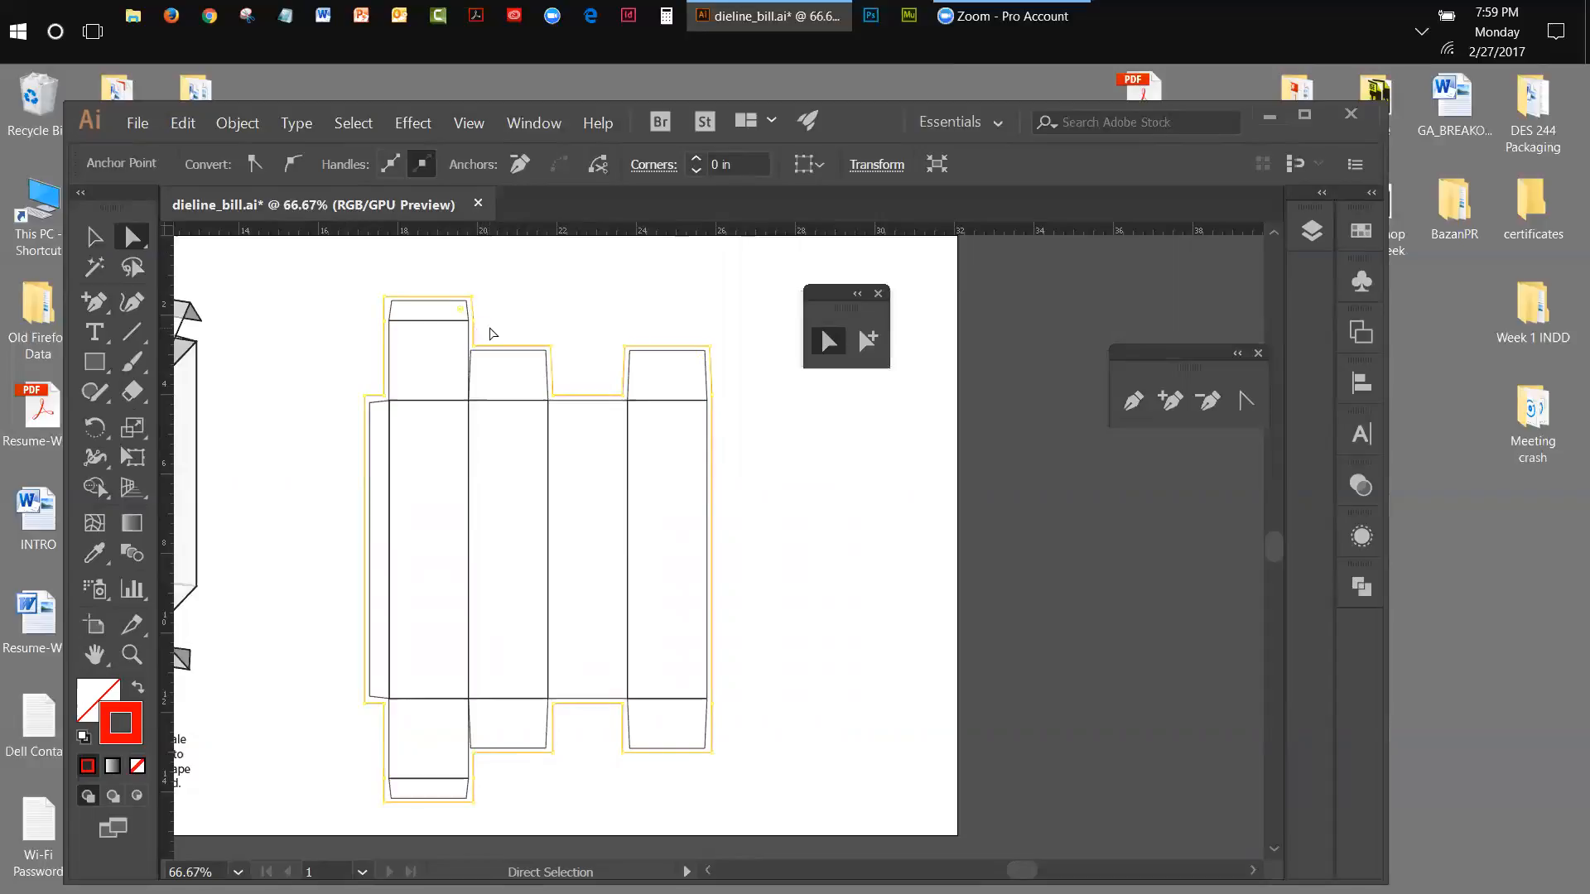
{"action": "left_click", "coordinate": [556, 328]}
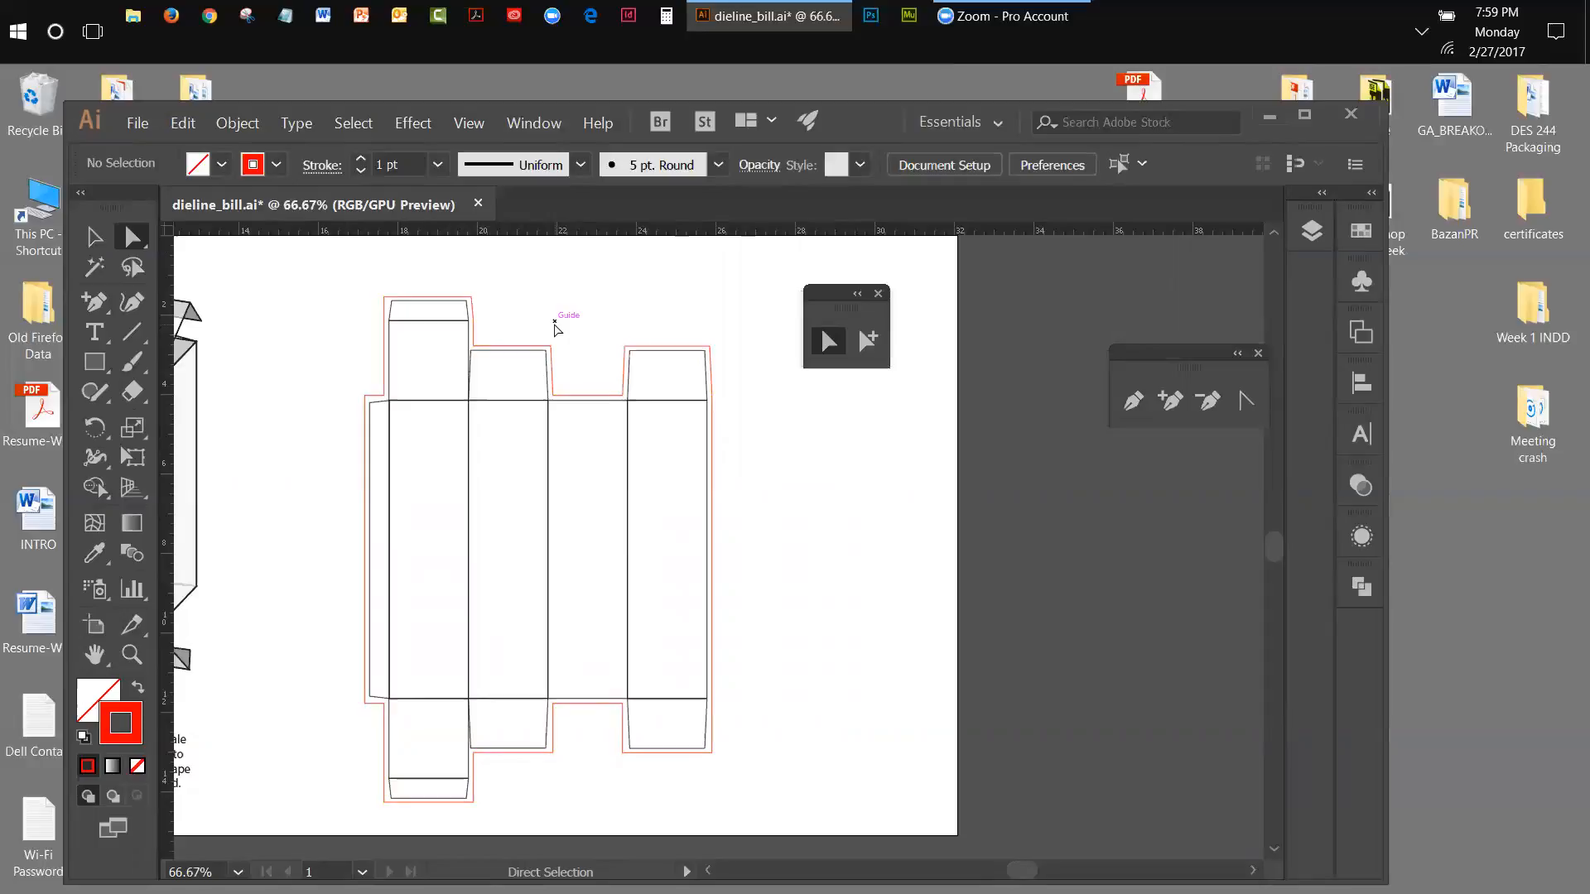
{"action": "left_click", "coordinate": [389, 300]}
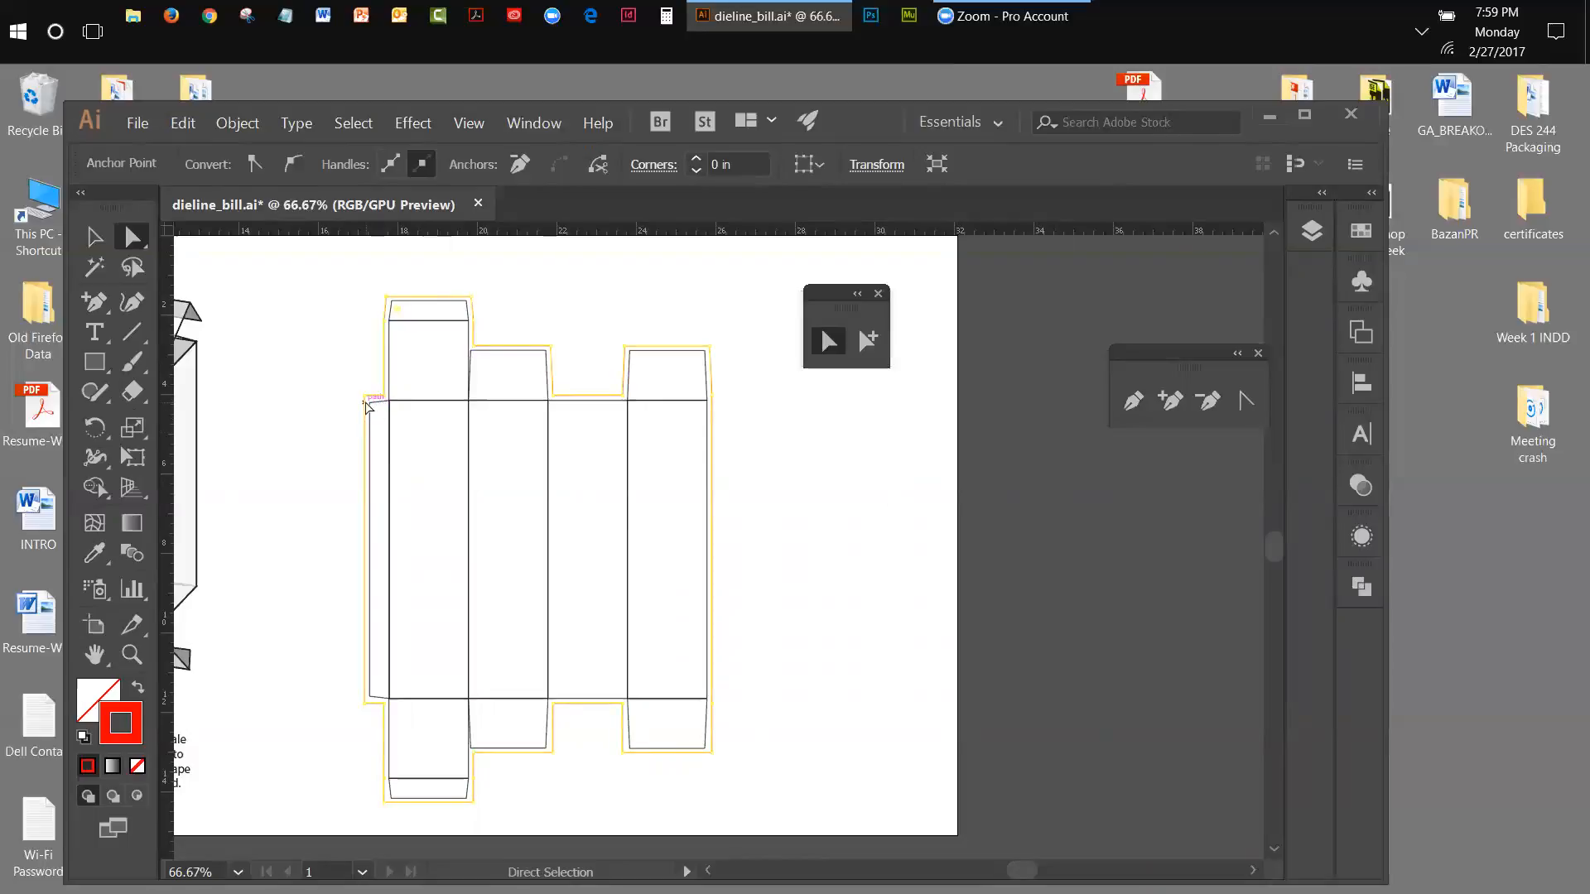
Taper the bleed outline along the glue flap, bottom tuck flap and rightmost bottom side flap by moving their outer corner anchors inward.
{"action": "left_click", "coordinate": [368, 402]}
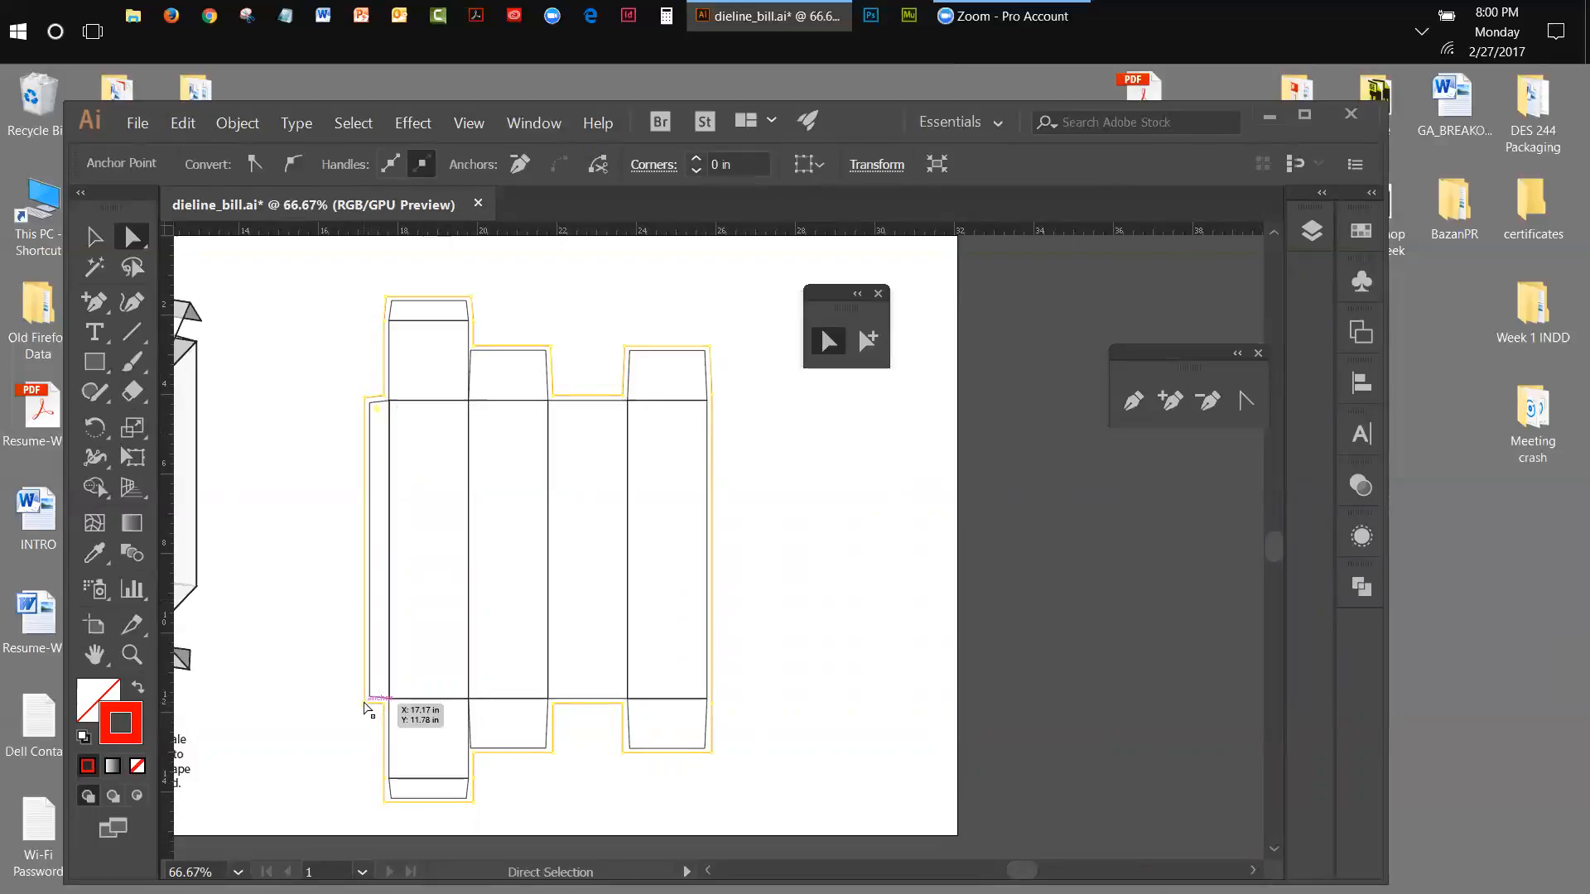
{"action": "left_click", "coordinate": [365, 704]}
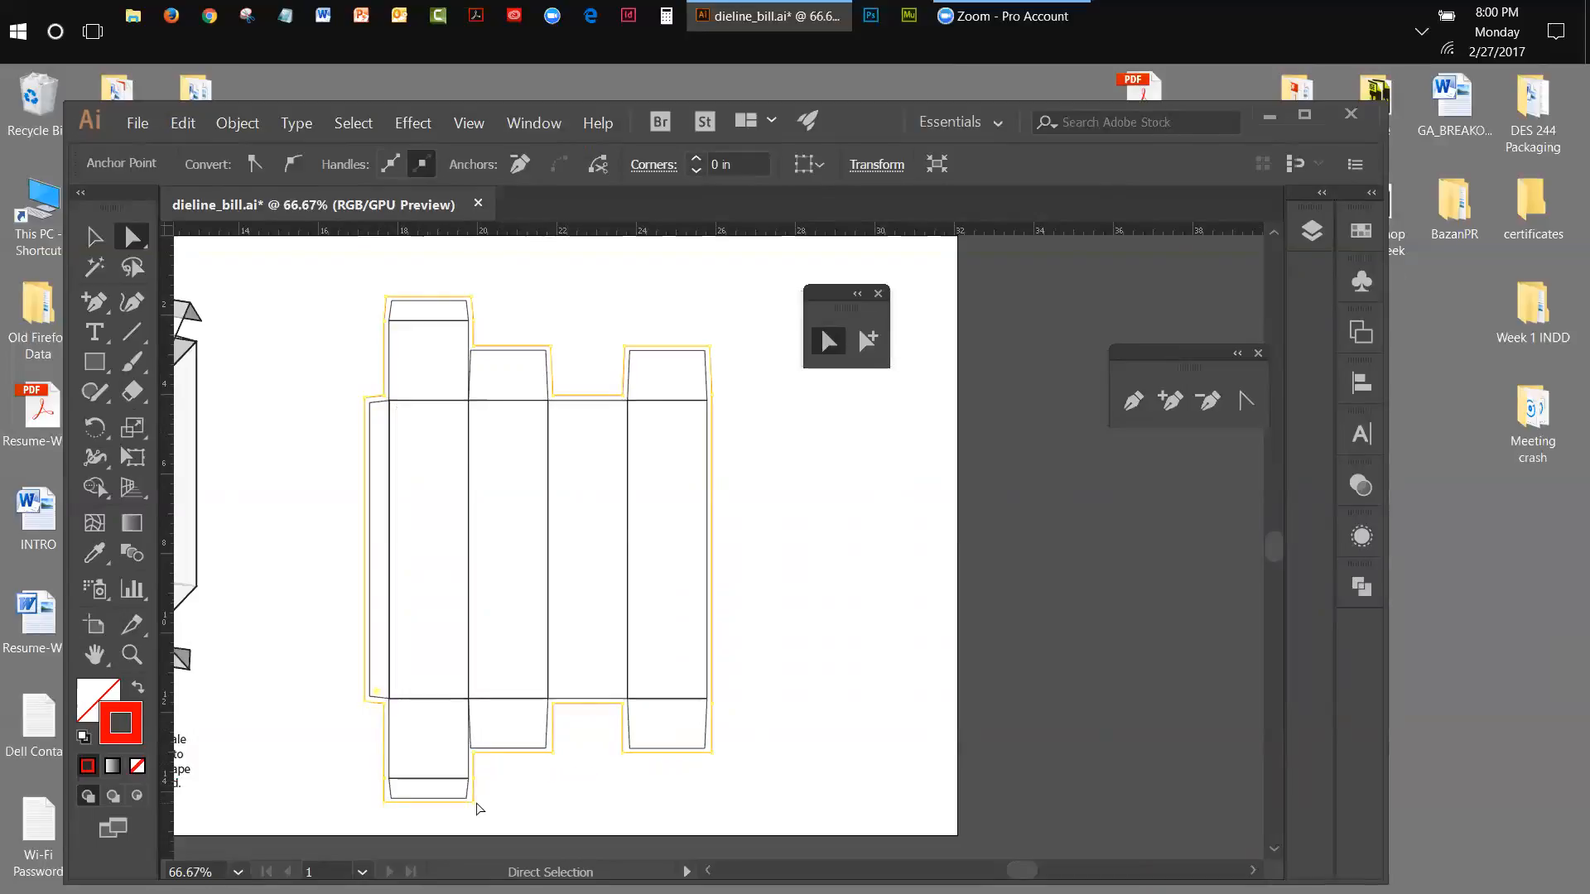
{"action": "left_click", "coordinate": [476, 804]}
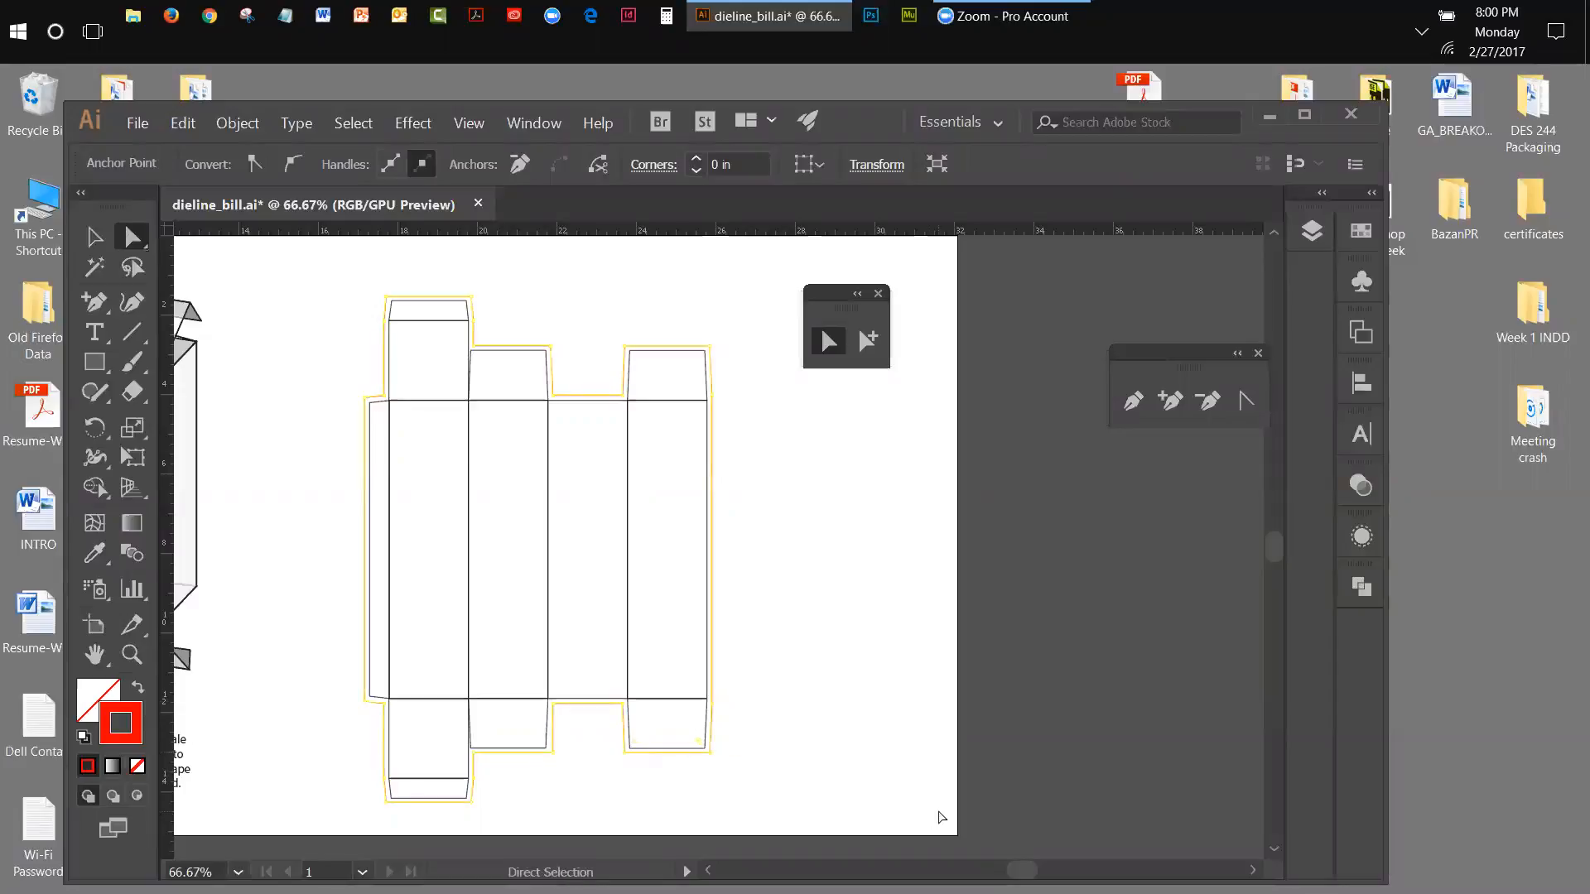
{"action": "left_click", "coordinate": [100, 238]}
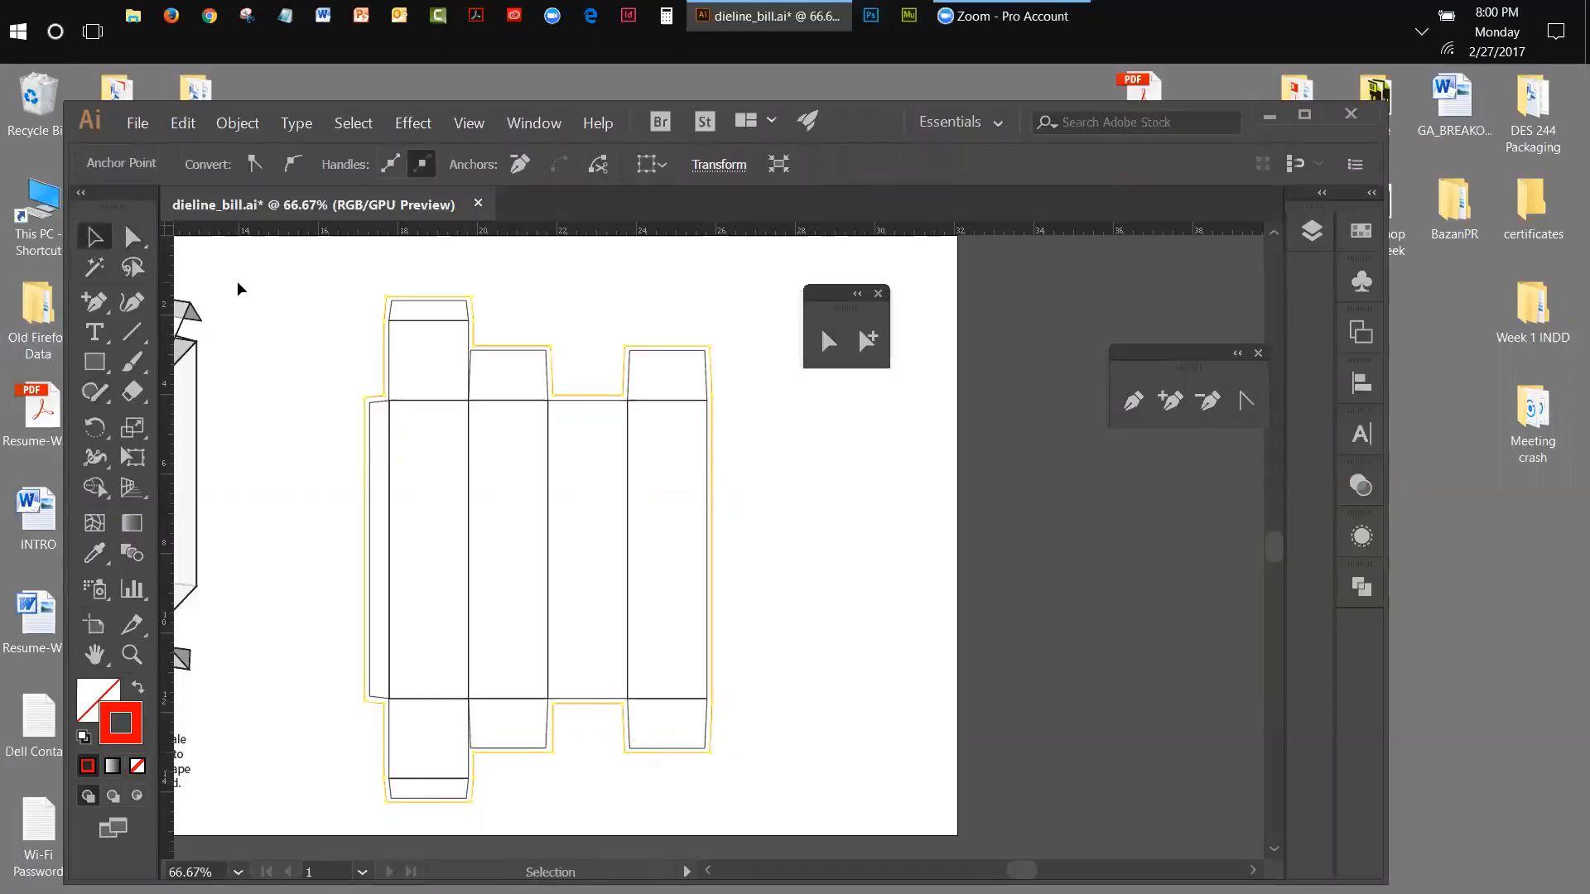
{"action": "left_click", "coordinate": [238, 284]}
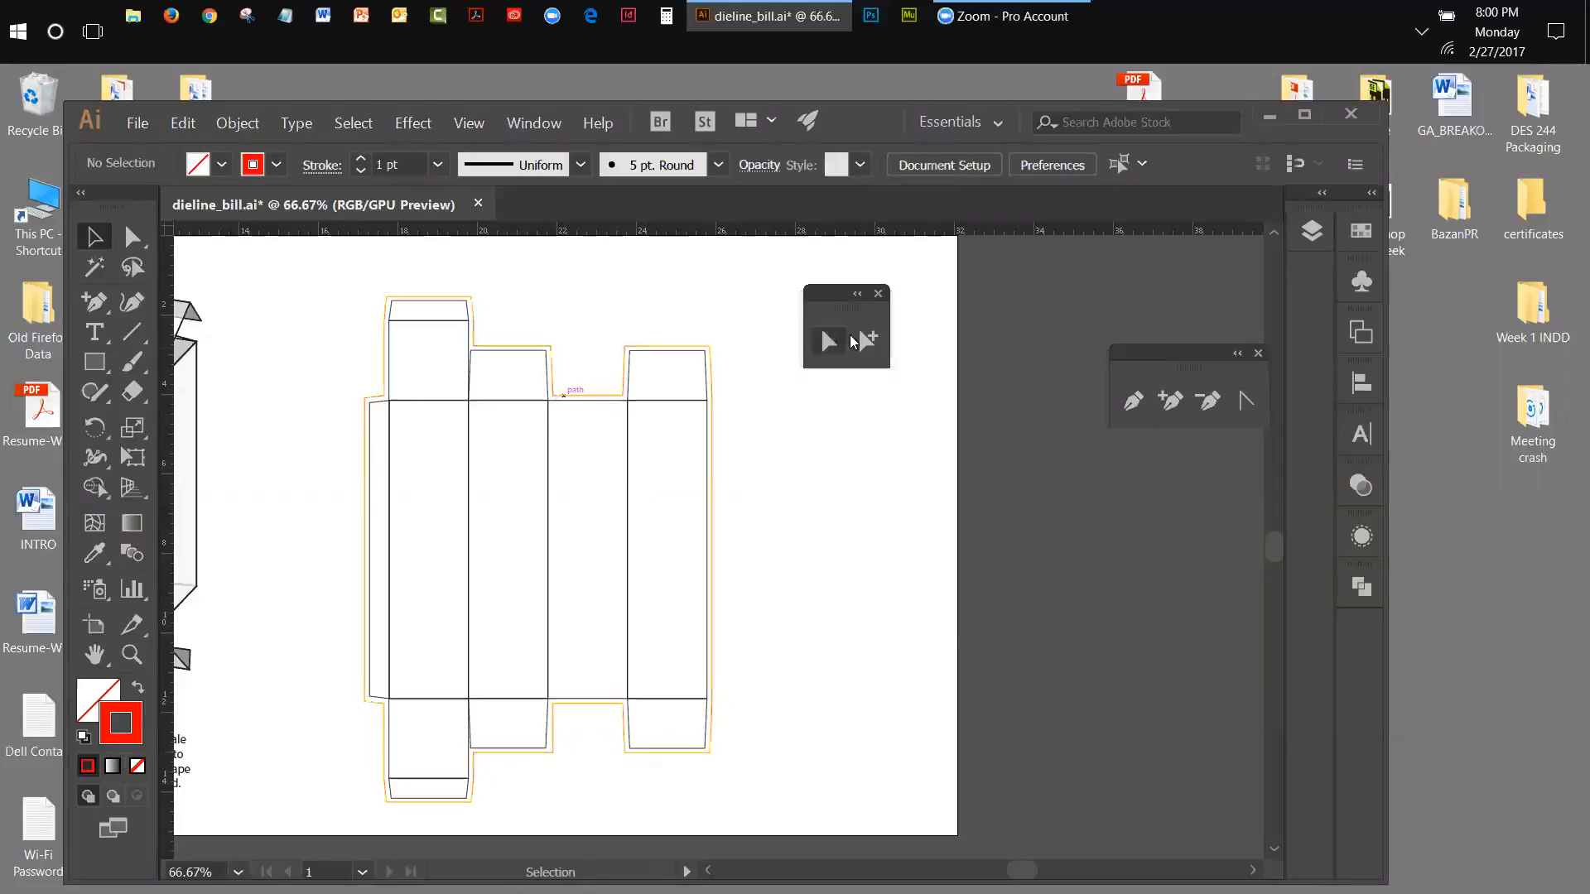
Move the lower right bleed anchor of the second panel's bottom side flap inward to match the flap's taper.
{"action": "left_click", "coordinate": [829, 343]}
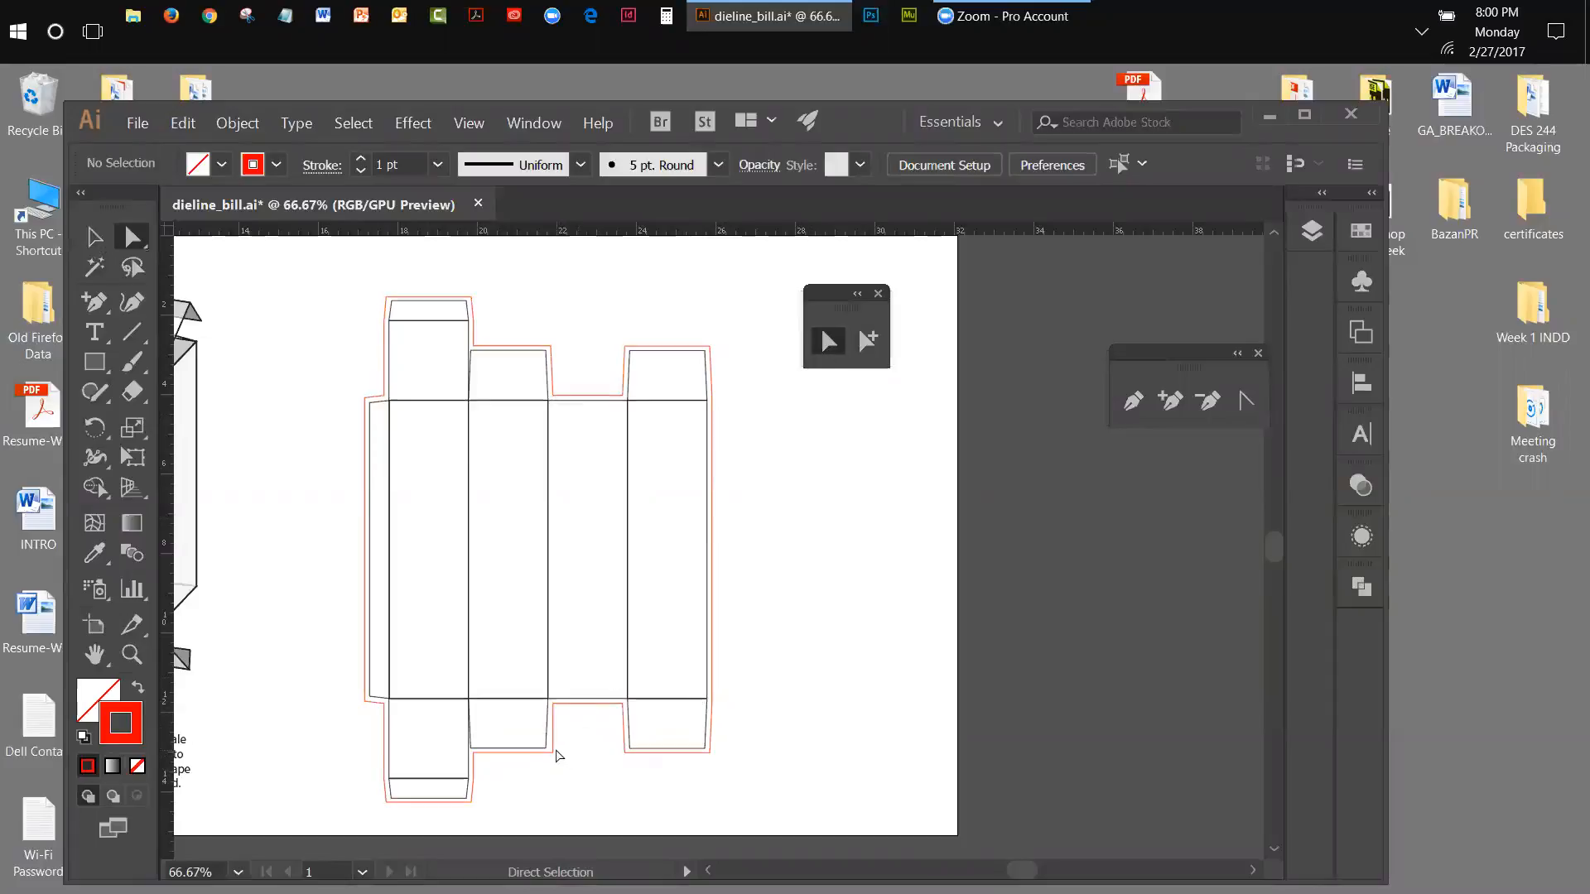
{"action": "left_click", "coordinate": [553, 752]}
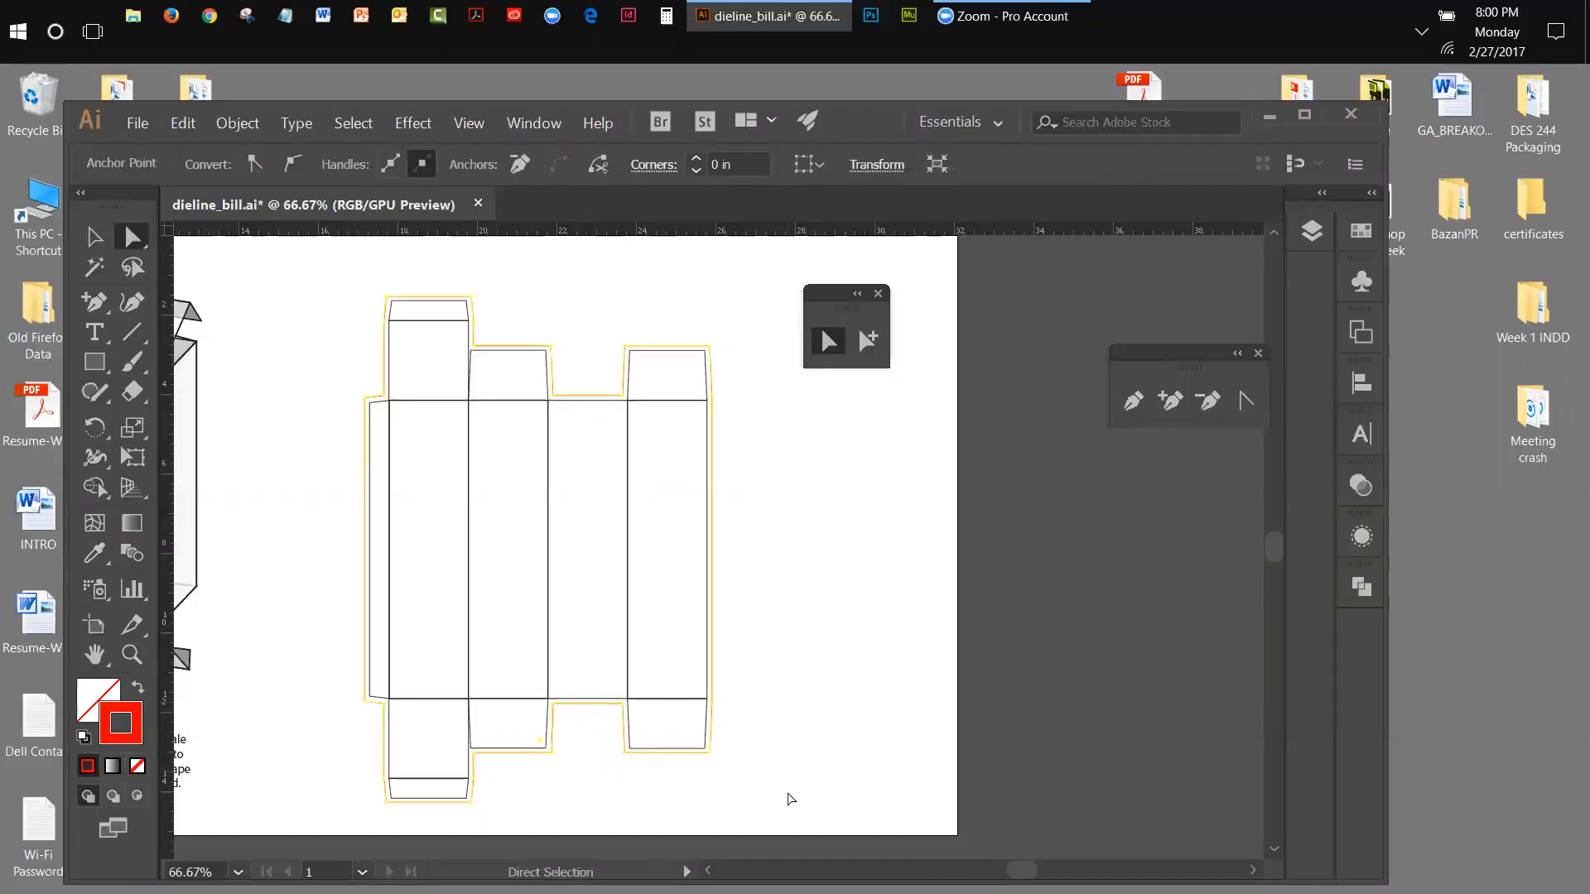
{"action": "left_click", "coordinate": [92, 244]}
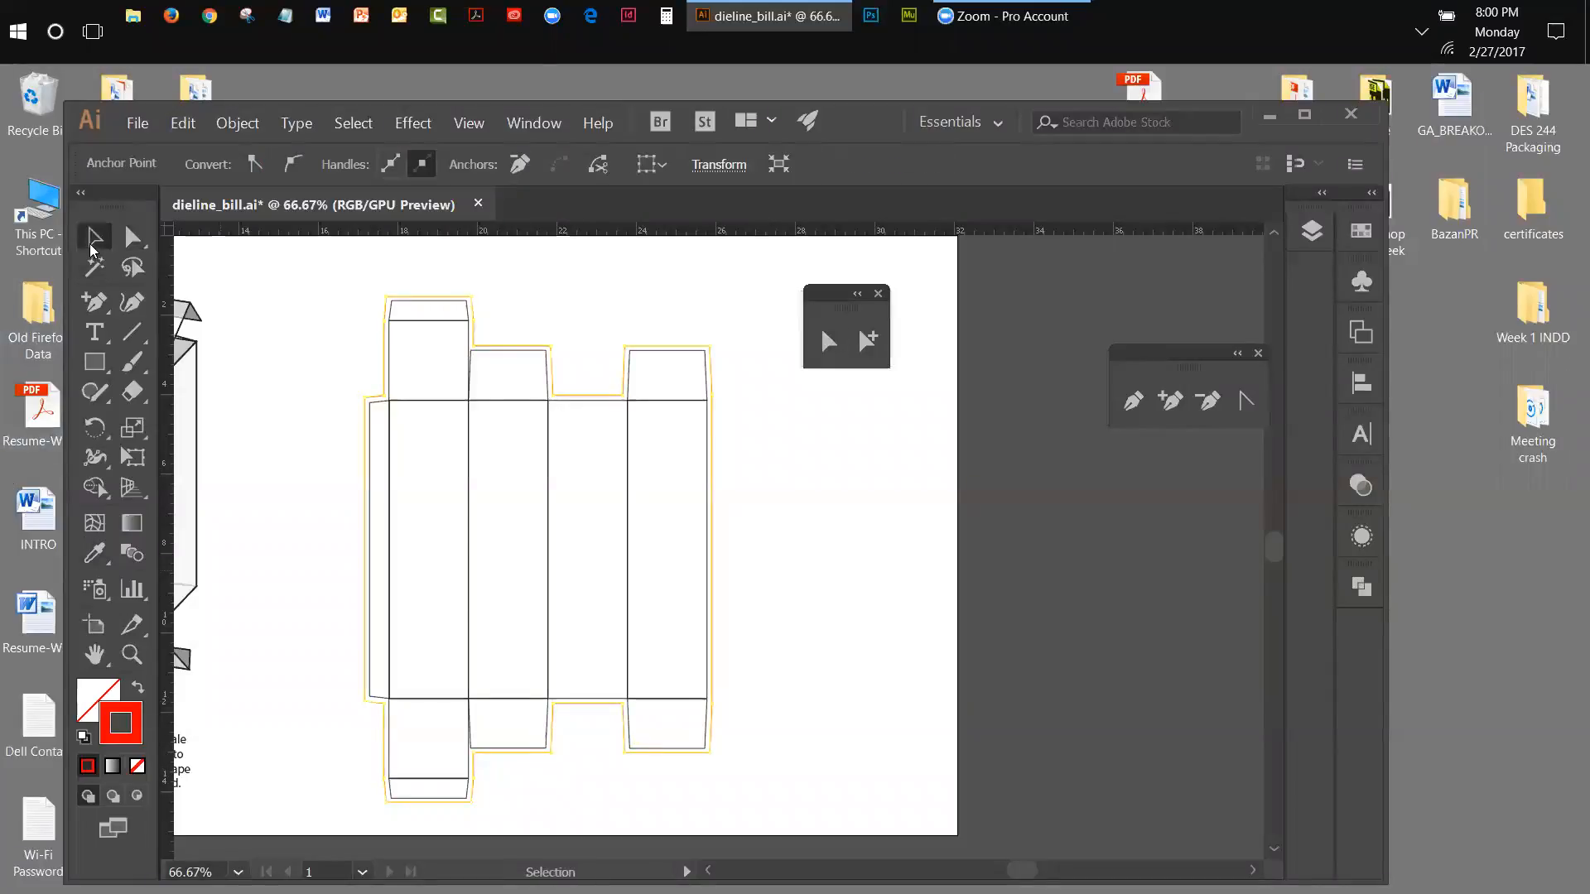
{"action": "left_click", "coordinate": [249, 317]}
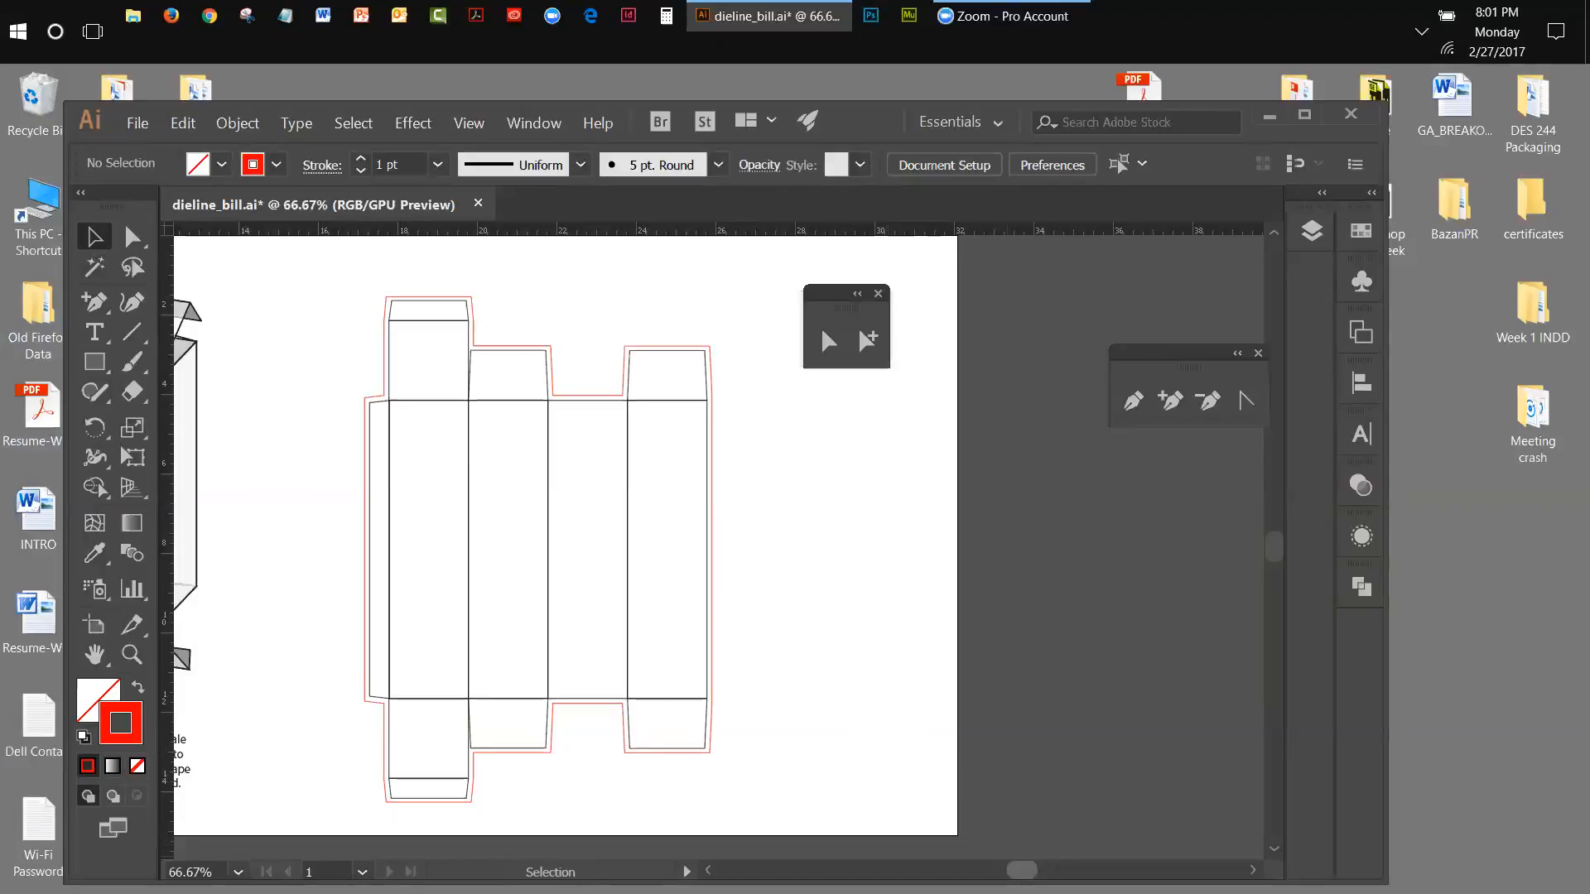
{"action": "left_click_drag", "start_coordinate": [1022, 869], "coordinate": [984, 870]}
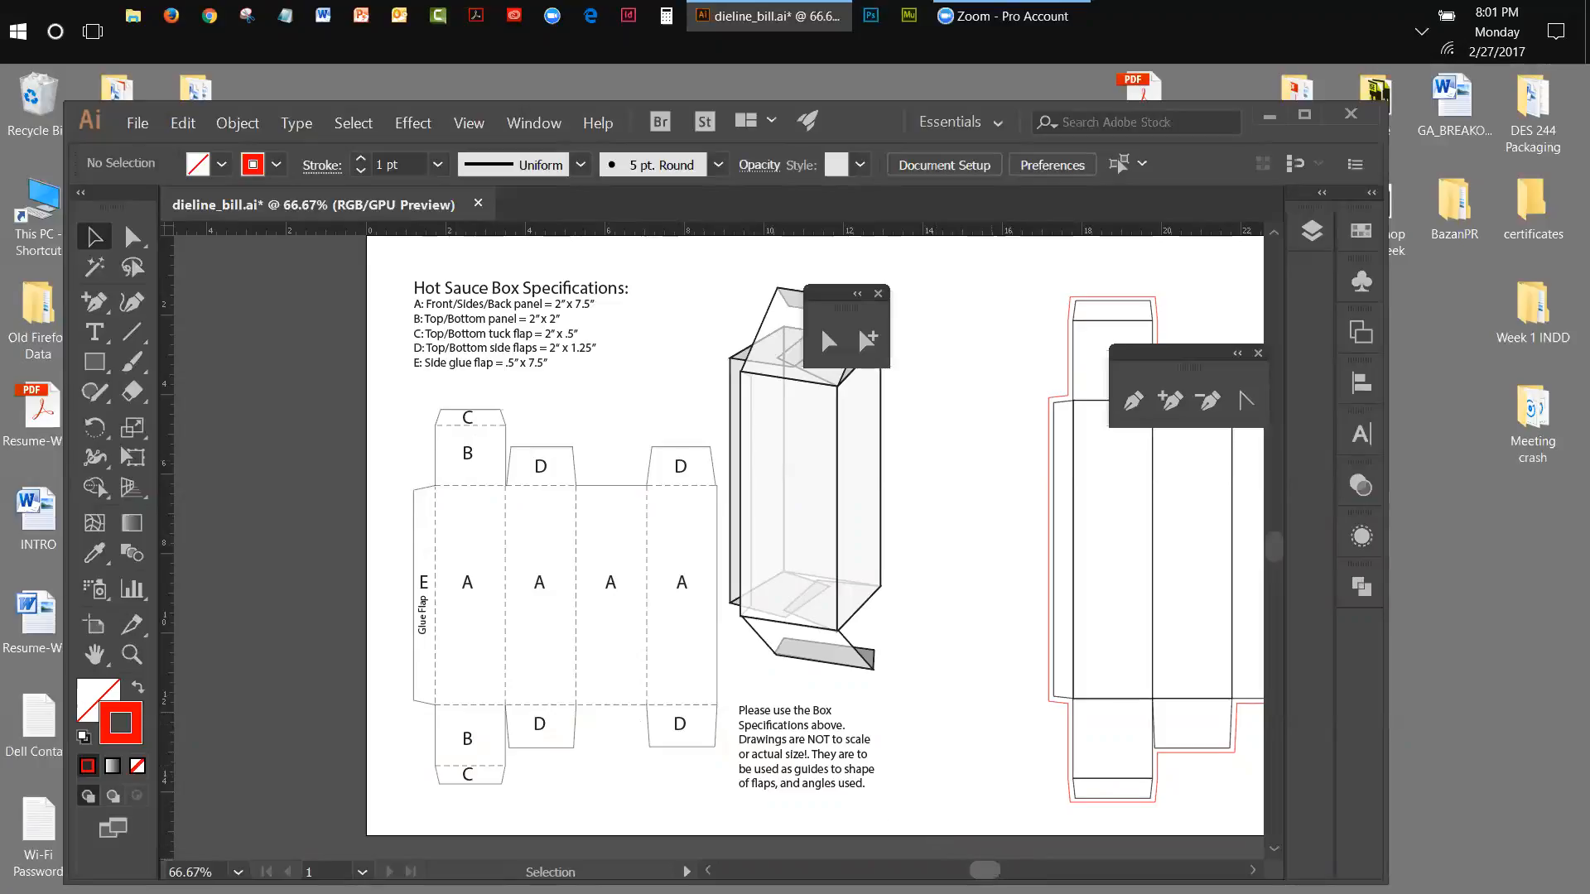
{"action": "left_click_drag", "start_coordinate": [998, 867], "coordinate": [1023, 865]}
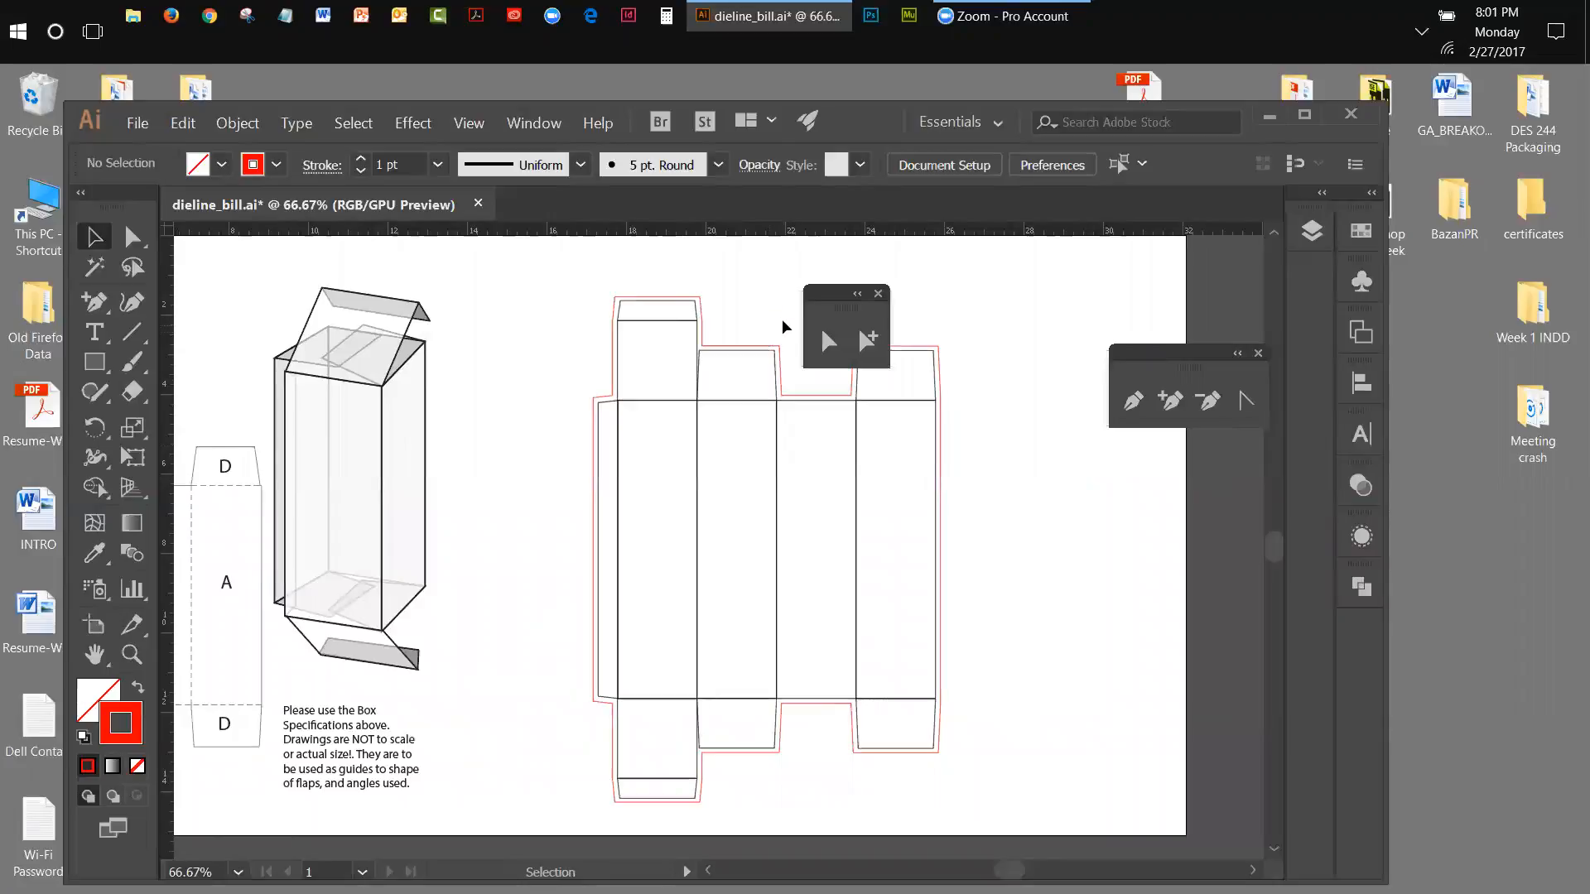
Delete the original, lower bleed and die layers from the document.
{"action": "left_click_drag", "start_coordinate": [845, 307], "coordinate": [1035, 300]}
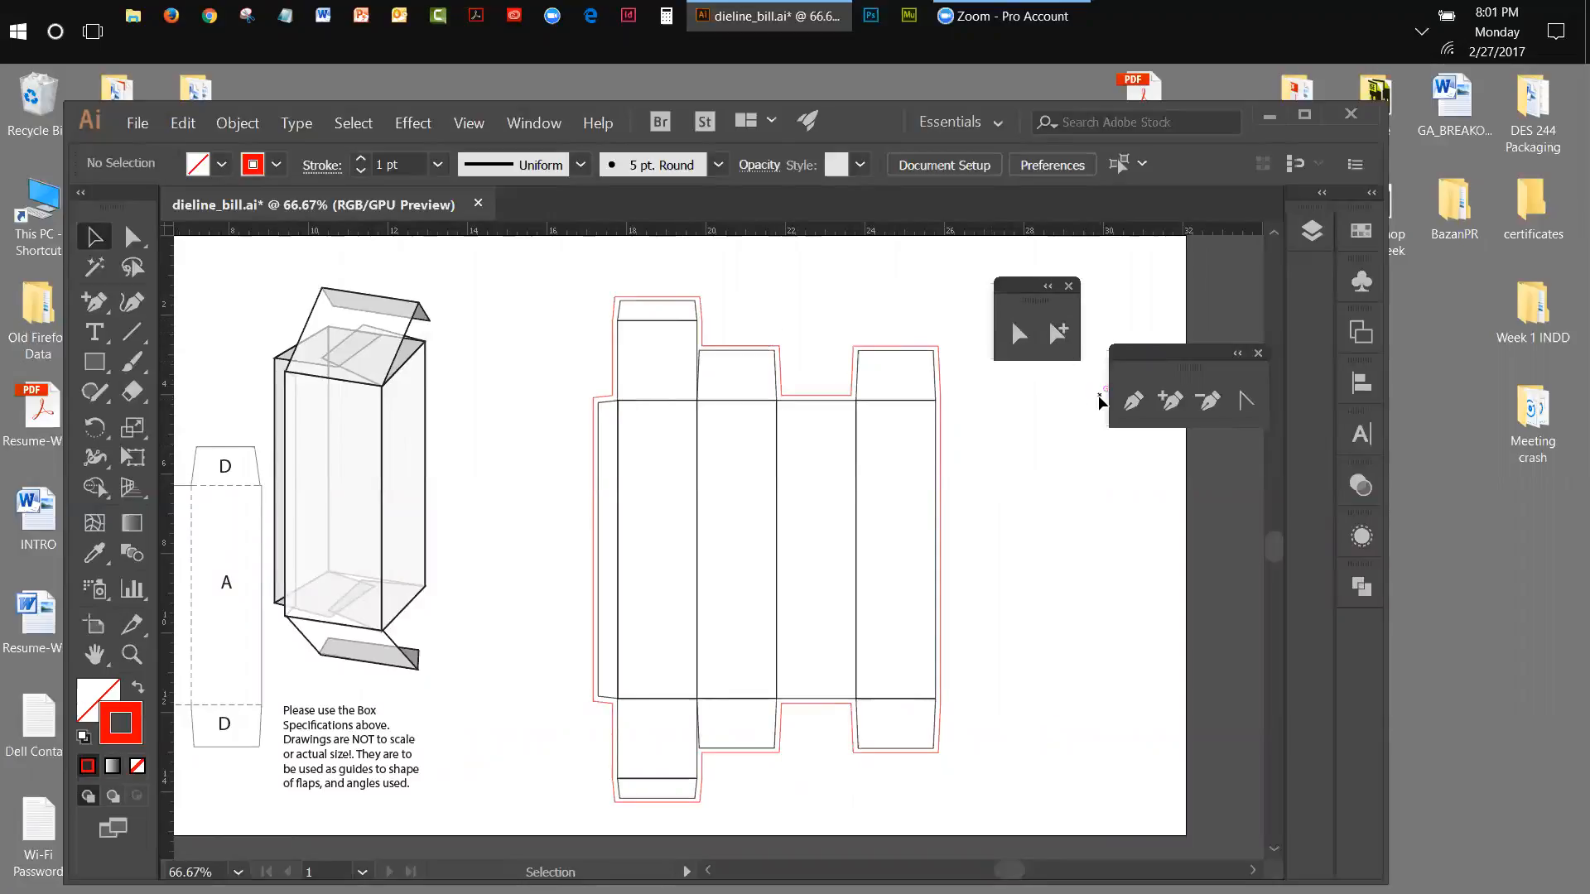
{"action": "left_click", "coordinate": [1322, 236]}
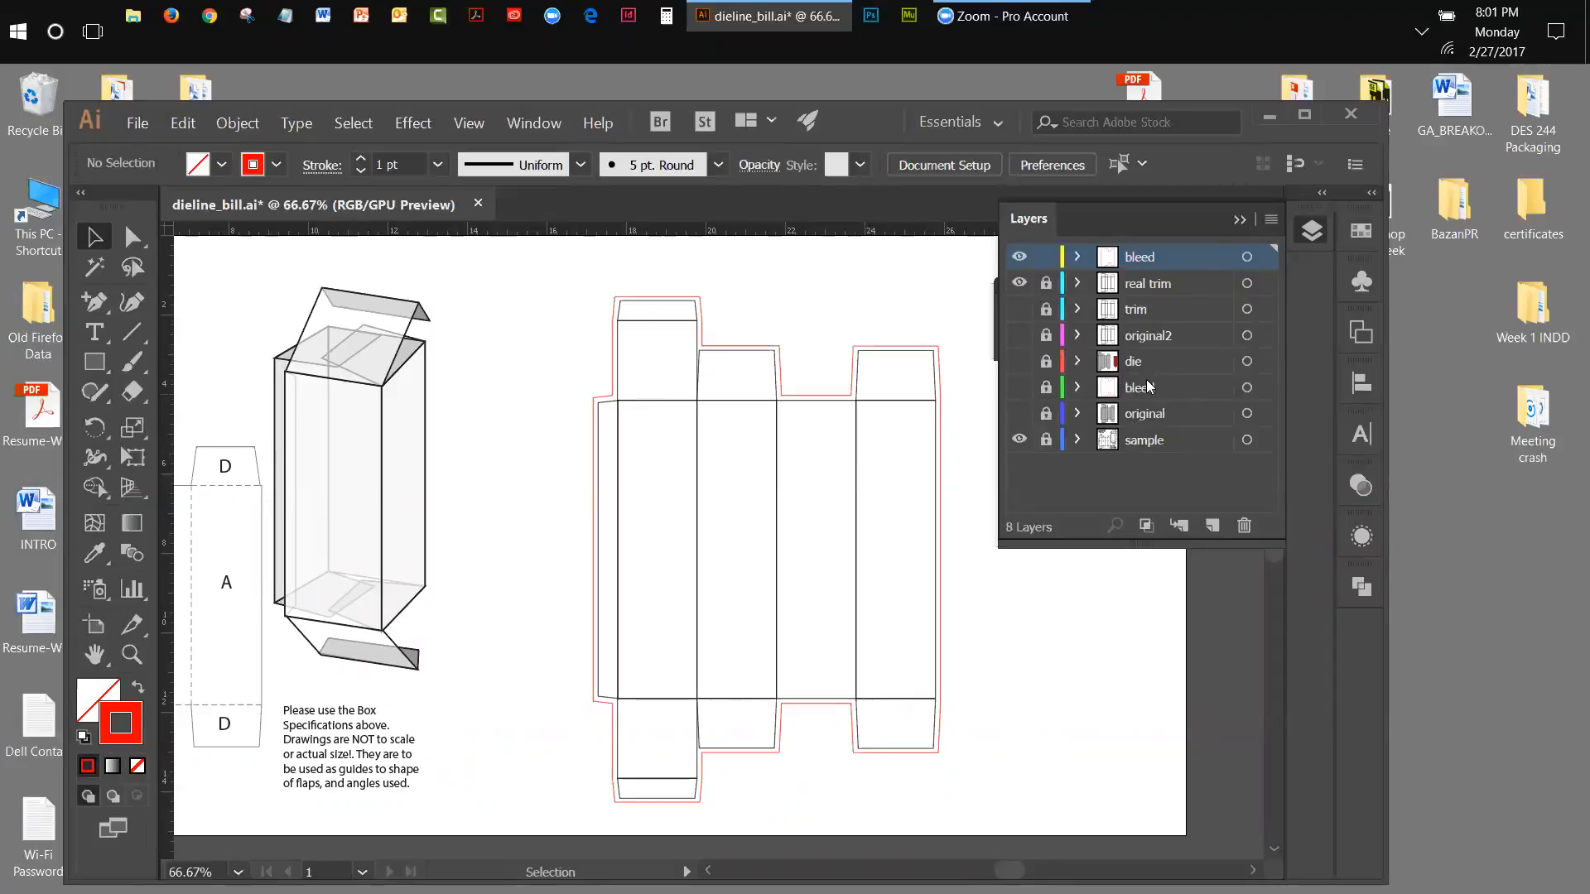
{"action": "left_click", "coordinate": [1143, 417]}
{"action": "left_click_drag", "start_coordinate": [1143, 421], "coordinate": [1251, 530]}
{"action": "left_click_drag", "start_coordinate": [1140, 388], "coordinate": [1244, 527]}
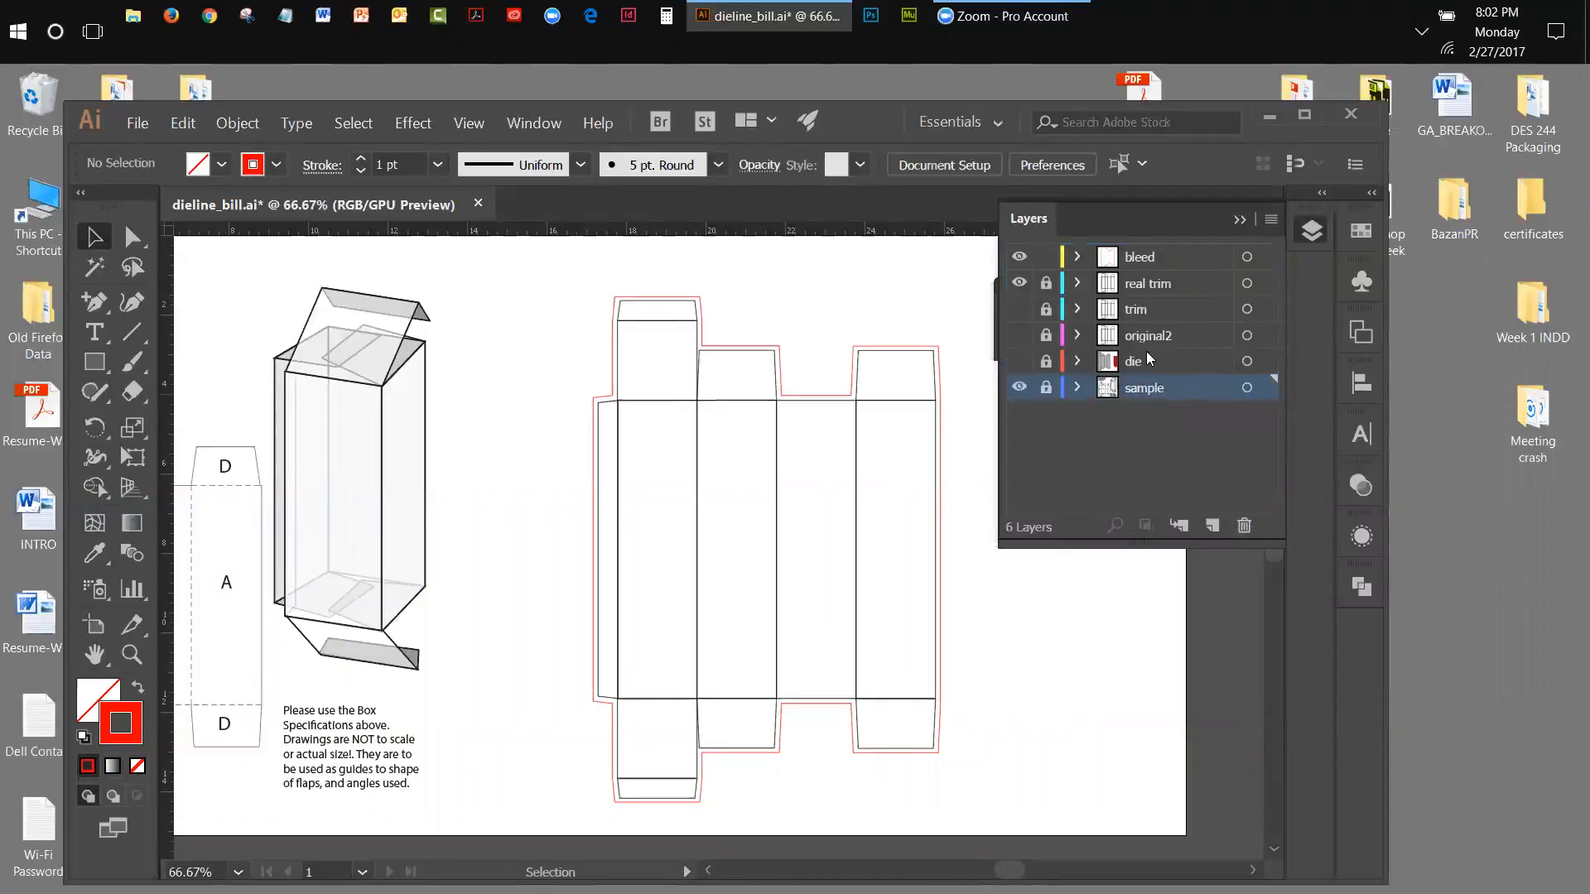
{"action": "left_click_drag", "start_coordinate": [1137, 366], "coordinate": [1244, 527]}
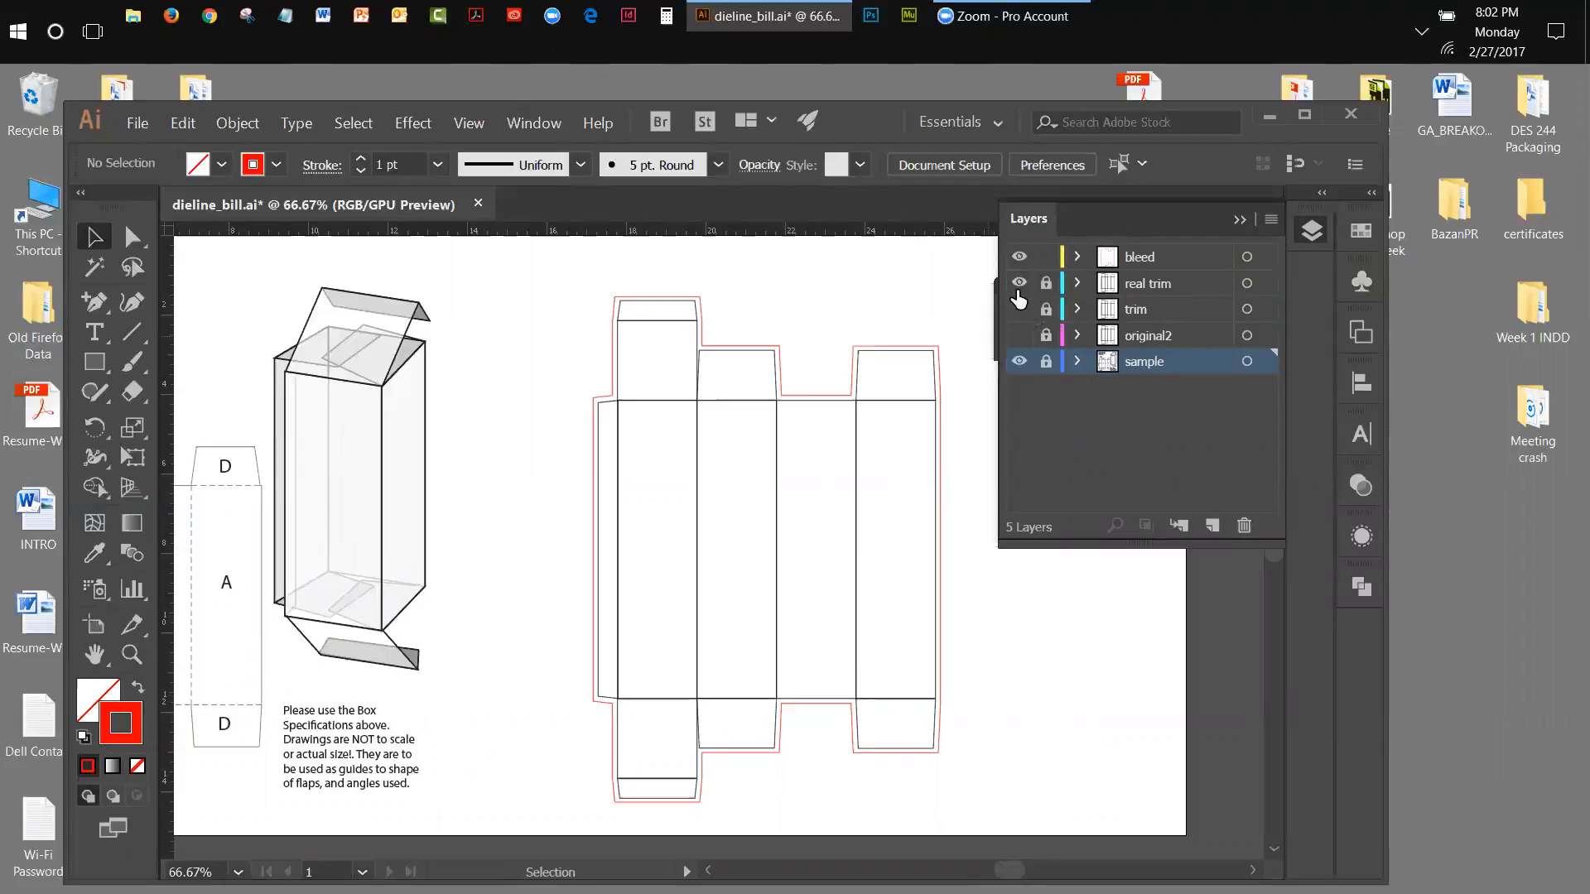
Lock the bleed layer and unlock the real trim layer for editing.
{"action": "left_click", "coordinate": [1047, 257]}
{"action": "left_click", "coordinate": [1045, 283]}
{"action": "left_click", "coordinate": [1246, 283]}
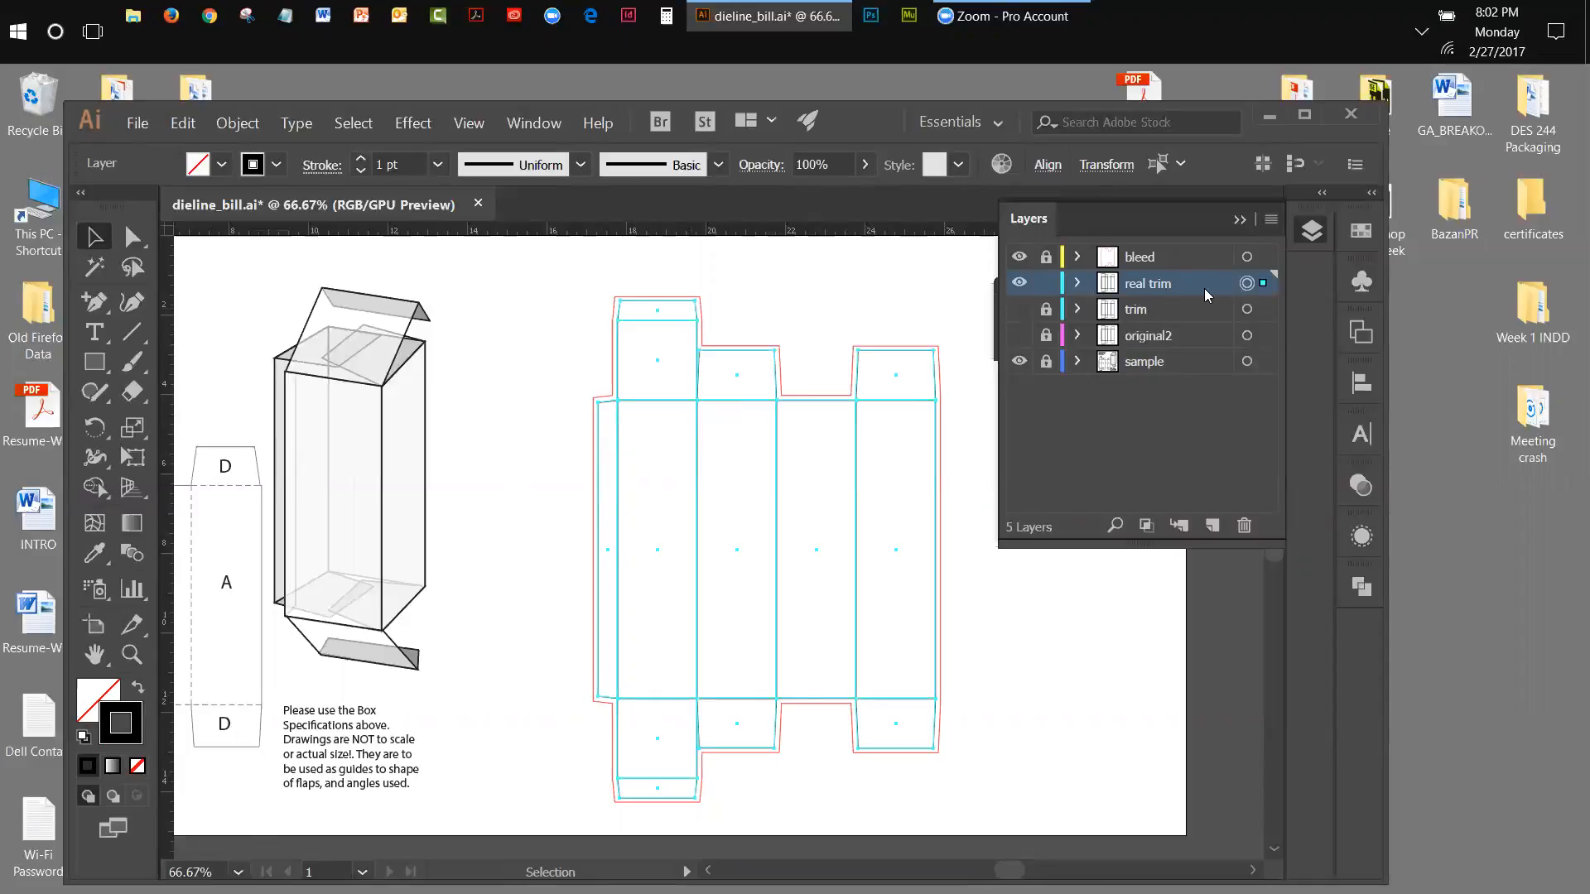
{"action": "left_click", "coordinate": [860, 315]}
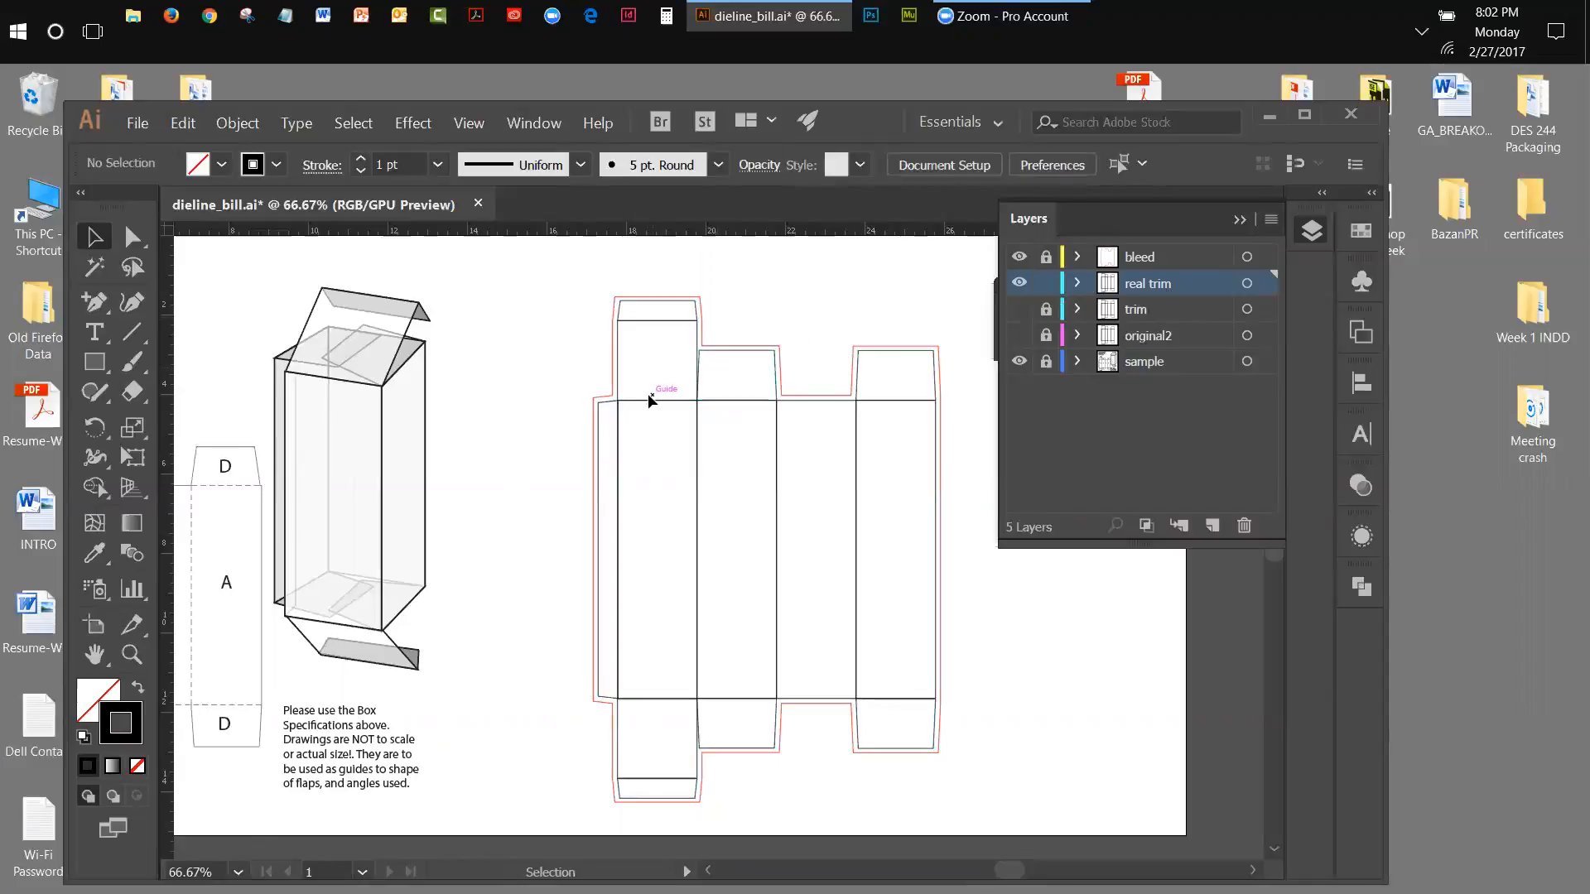
Check which artwork belongs to the real trim layer by selecting all of it and toggling the layer's visibility.
{"action": "left_click_drag", "start_coordinate": [568, 303], "coordinate": [988, 831]}
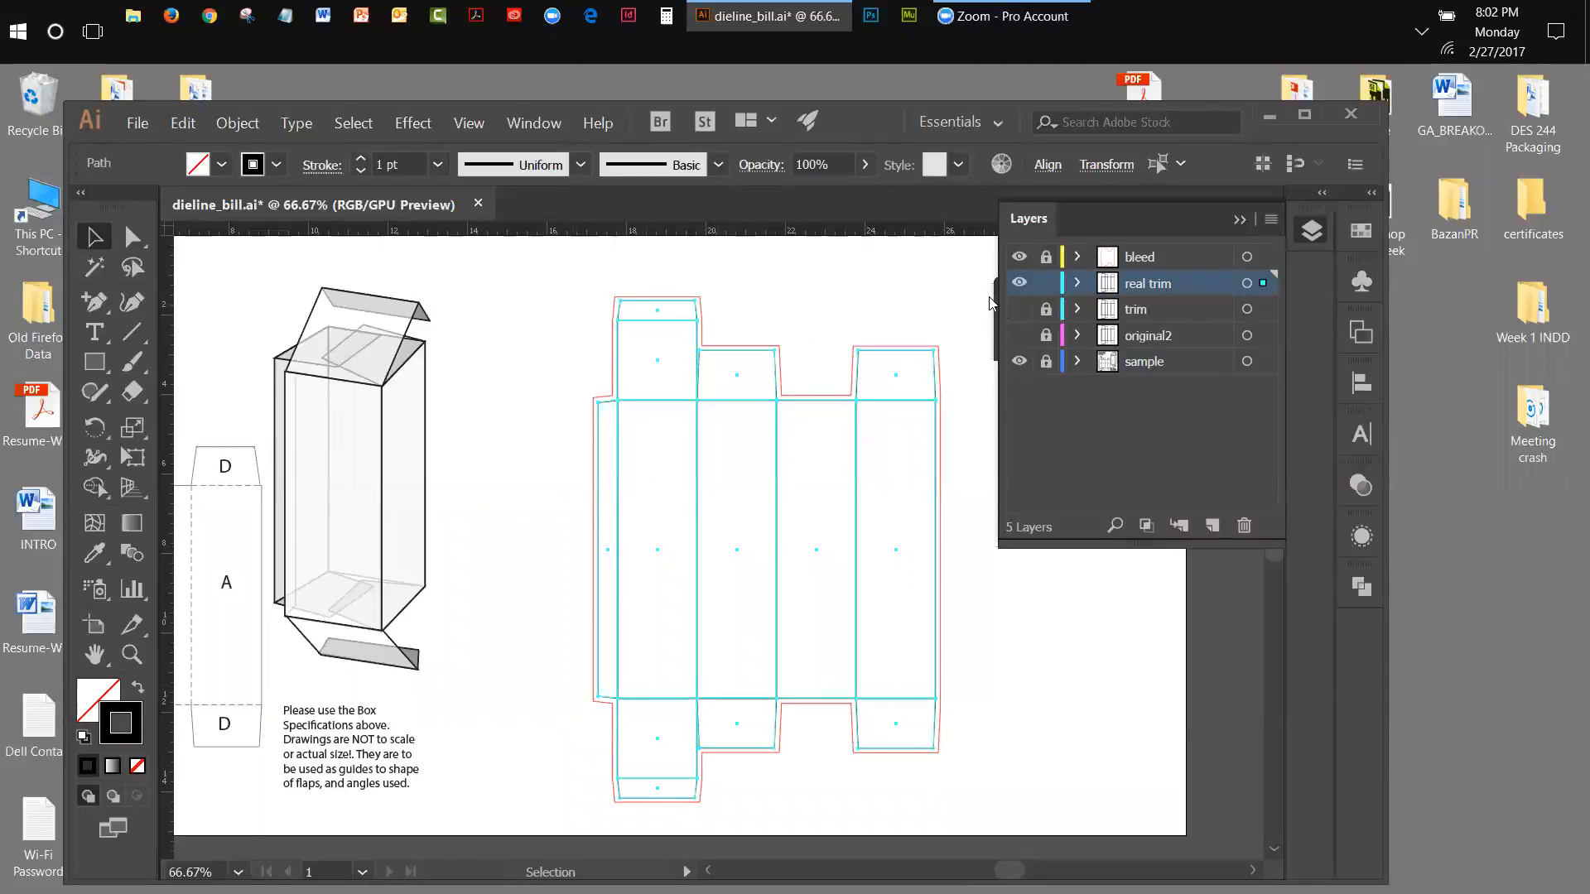
{"action": "left_click", "coordinate": [963, 321]}
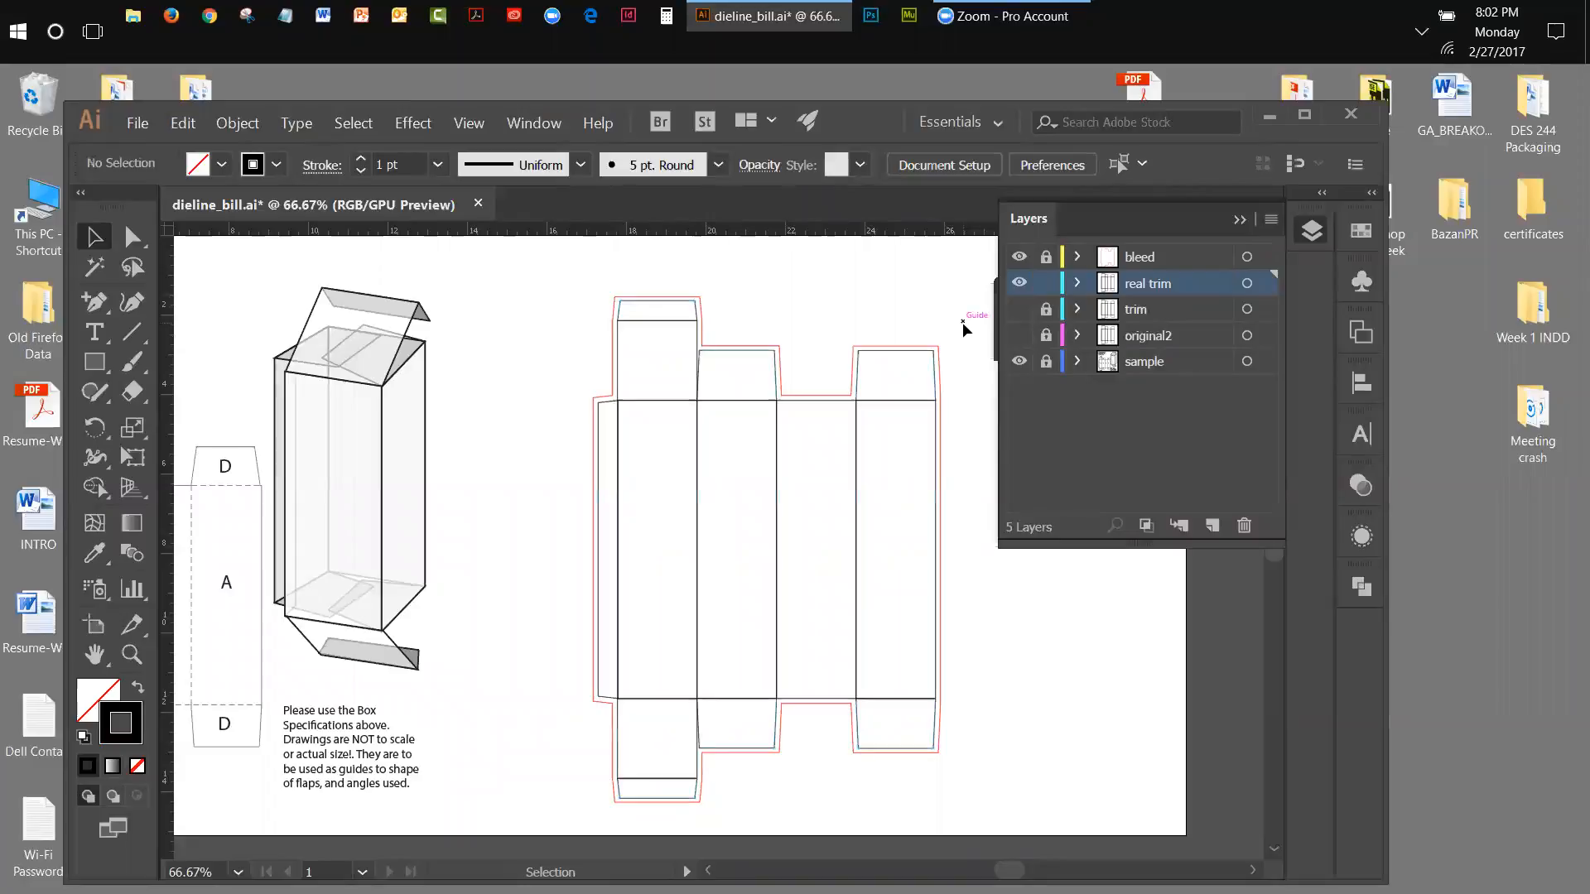
{"action": "left_click", "coordinate": [1246, 284]}
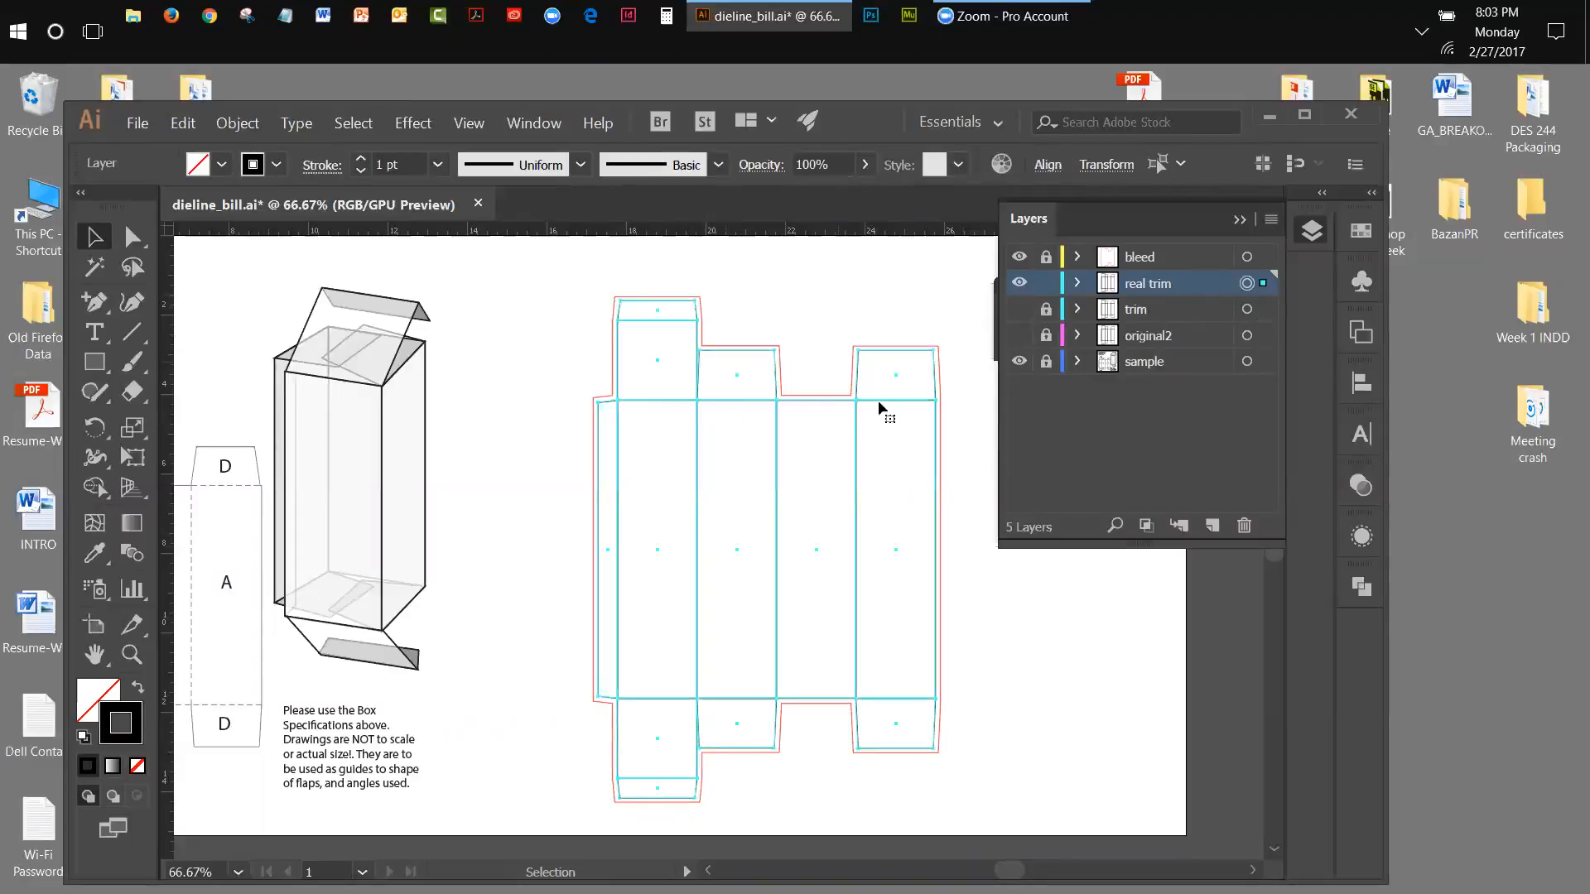
{"action": "left_click", "coordinate": [1017, 285]}
{"action": "left_click", "coordinate": [1017, 285]}
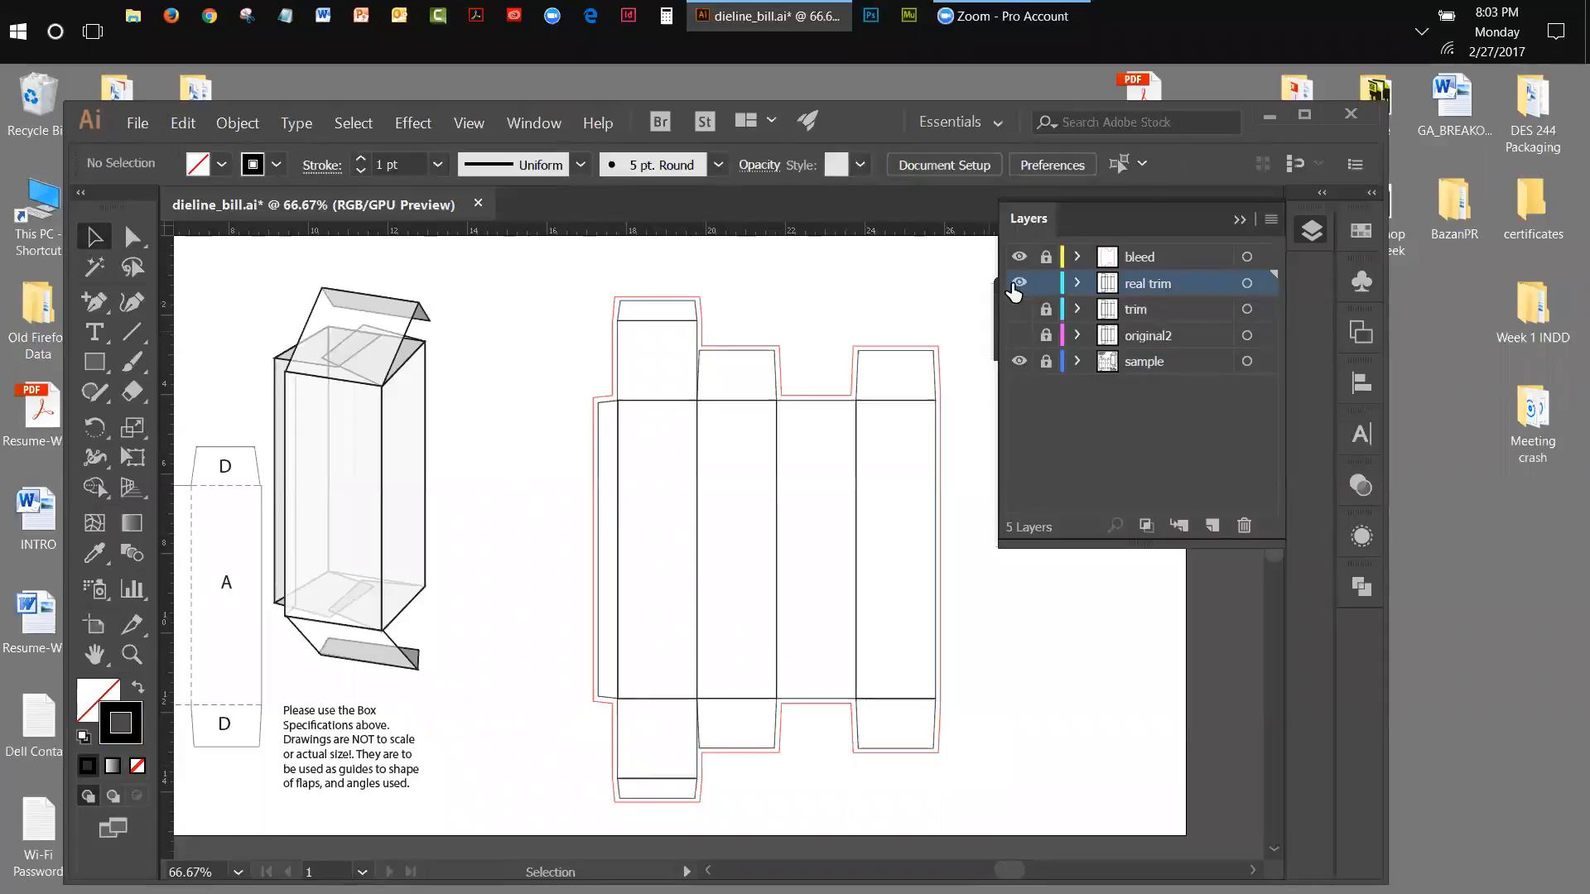
{"action": "left_click", "coordinate": [1247, 283]}
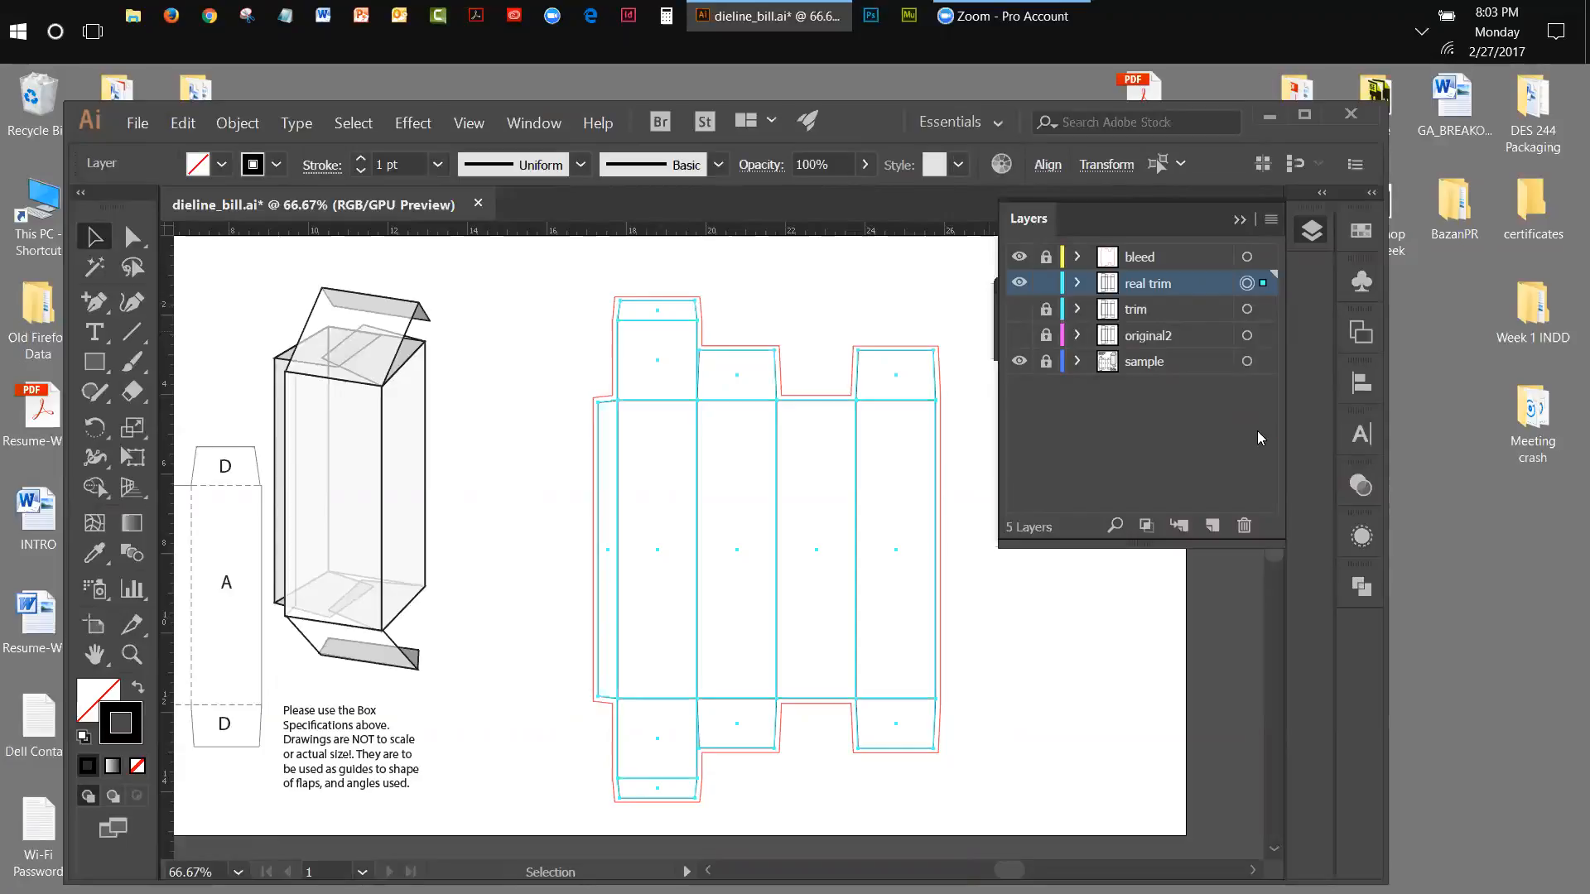
Hide the real trim layer while examining the original2 and trim layers one at a time, and show it again.
{"action": "left_click", "coordinate": [1019, 284]}
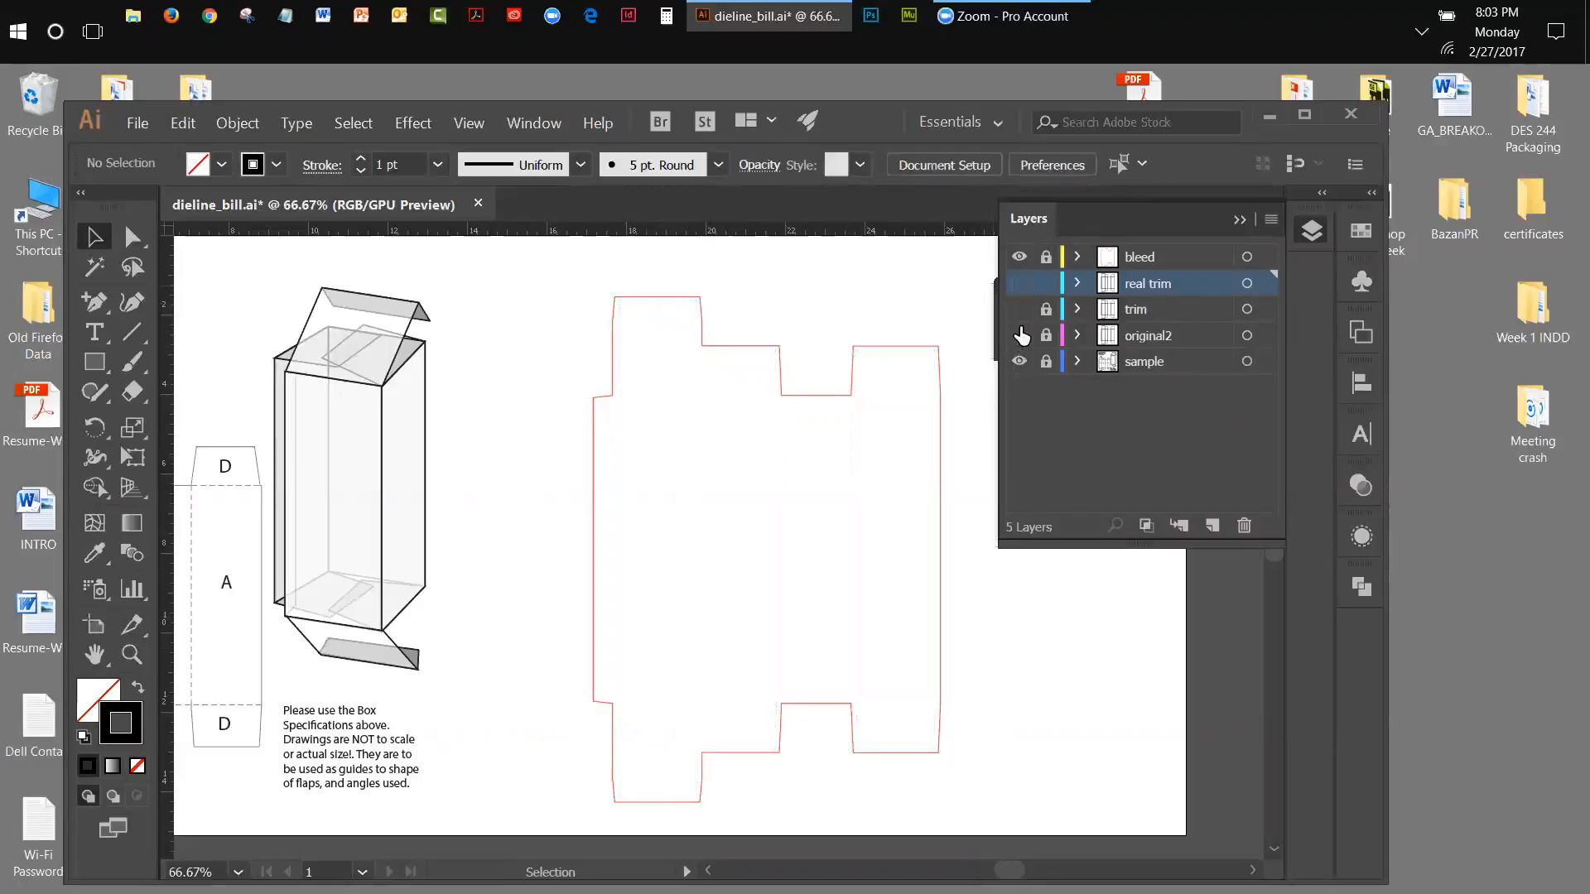
{"action": "left_click", "coordinate": [1019, 336]}
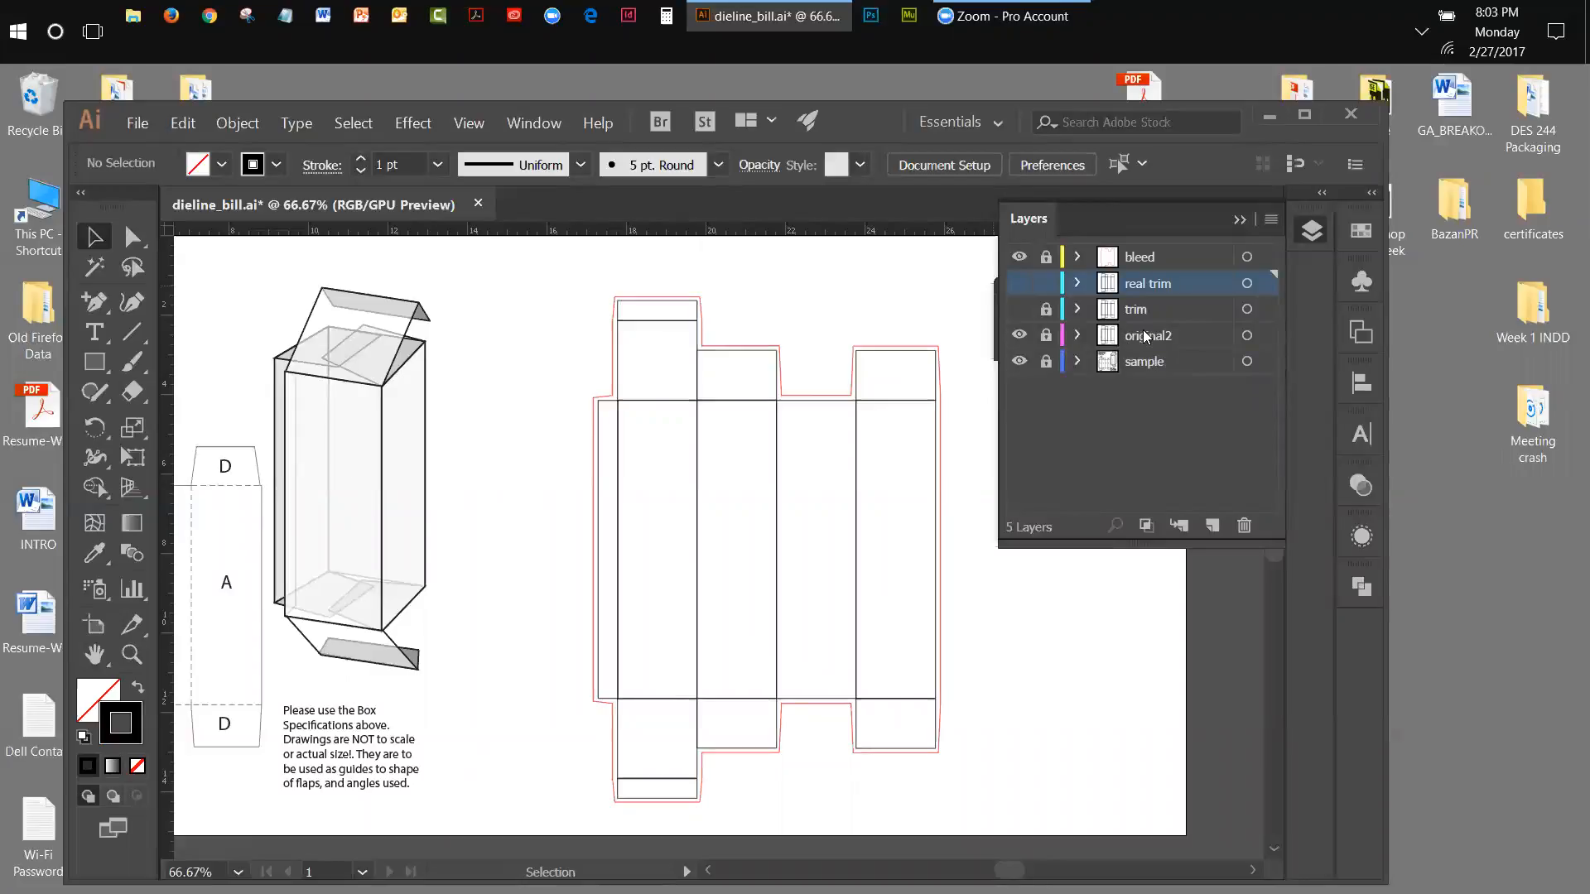
{"action": "left_click", "coordinate": [1020, 336]}
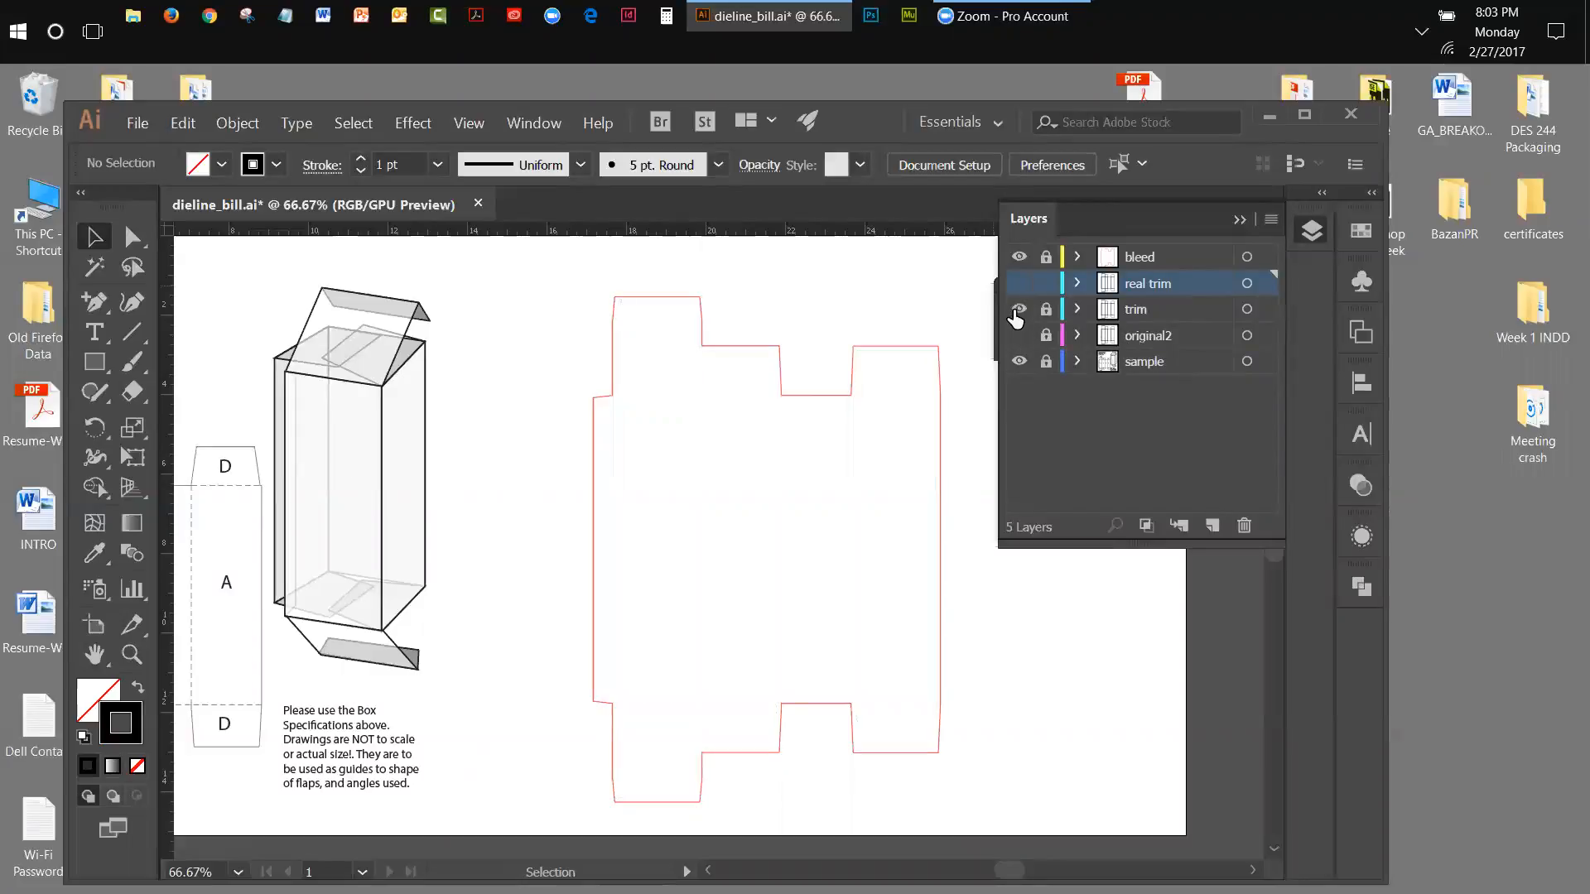
{"action": "left_click", "coordinate": [1020, 309]}
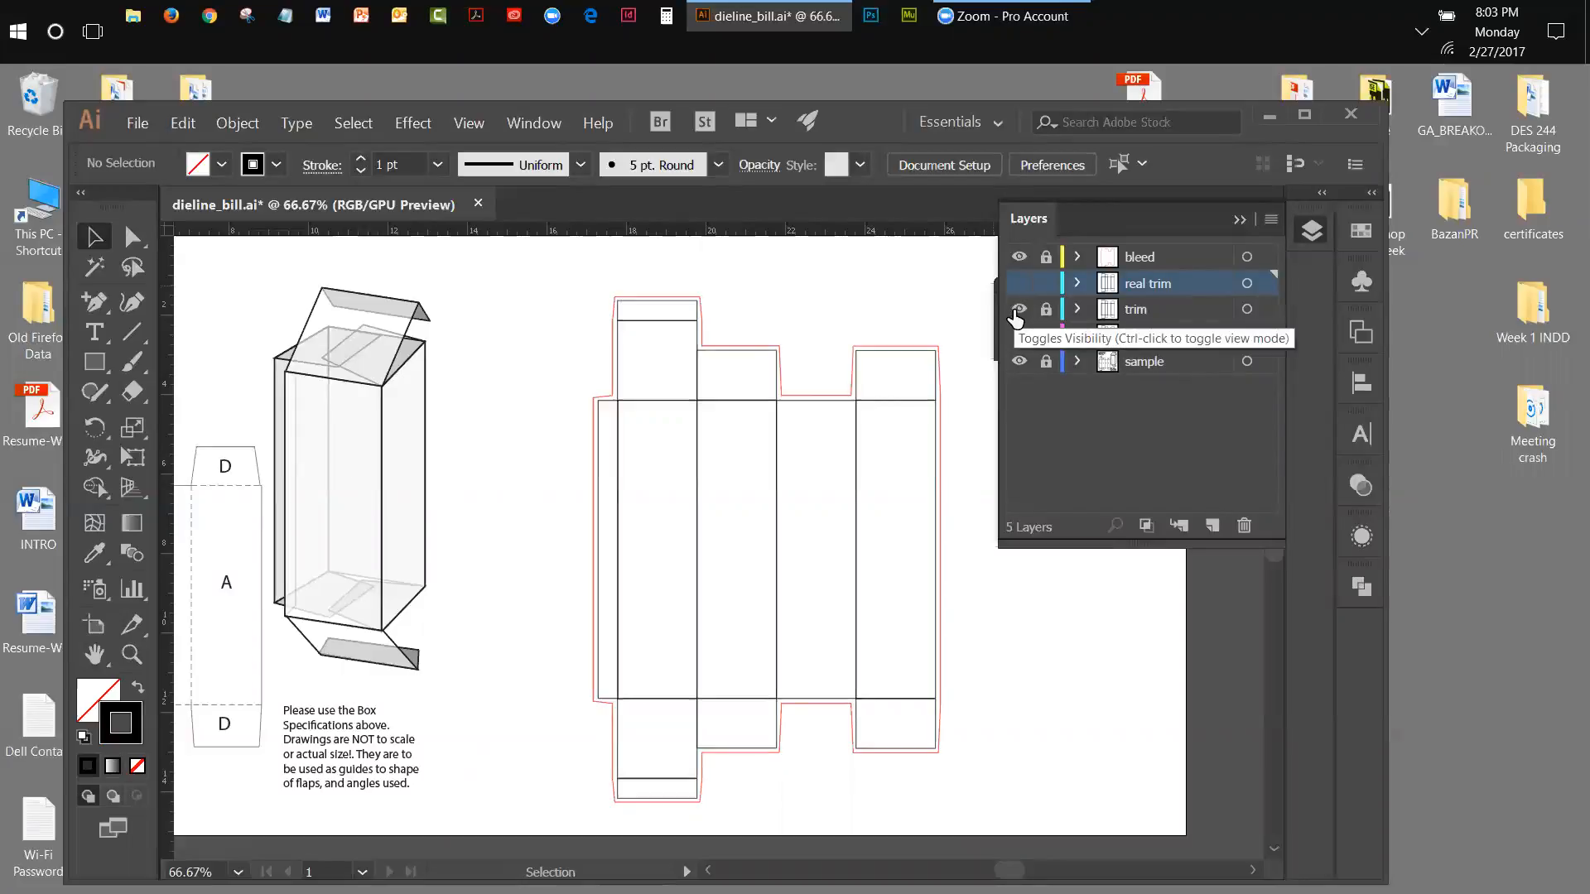
{"action": "left_click", "coordinate": [1018, 309]}
{"action": "left_click", "coordinate": [1020, 283]}
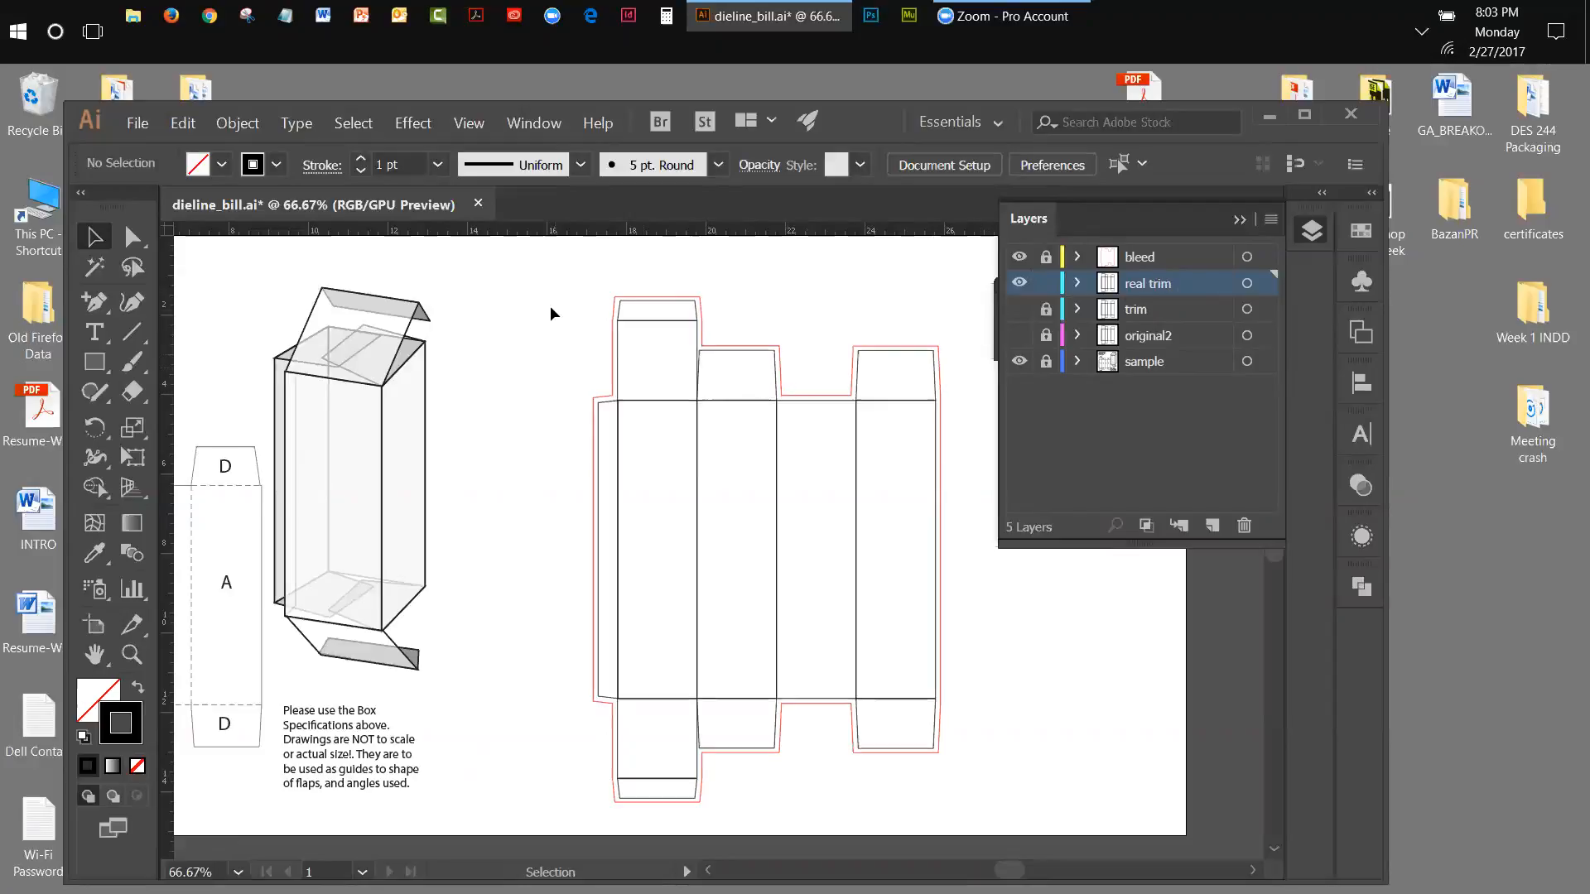
Select all artwork on the real trim layer and bring up the Pathfinder operations.
{"action": "left_click", "coordinate": [1246, 283]}
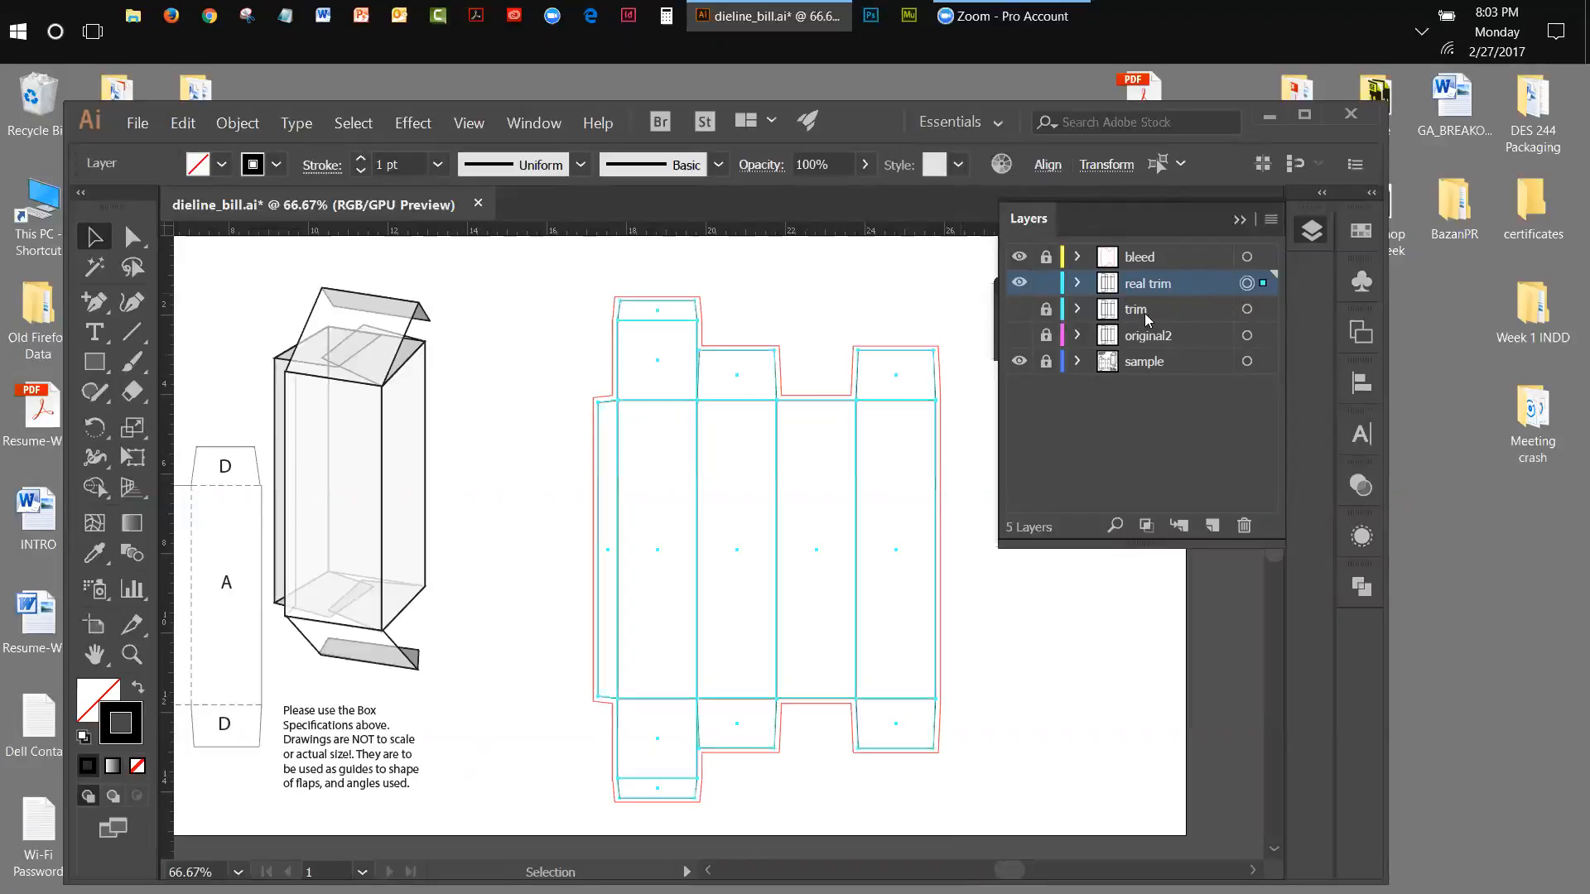
{"action": "left_click", "coordinate": [466, 123]}
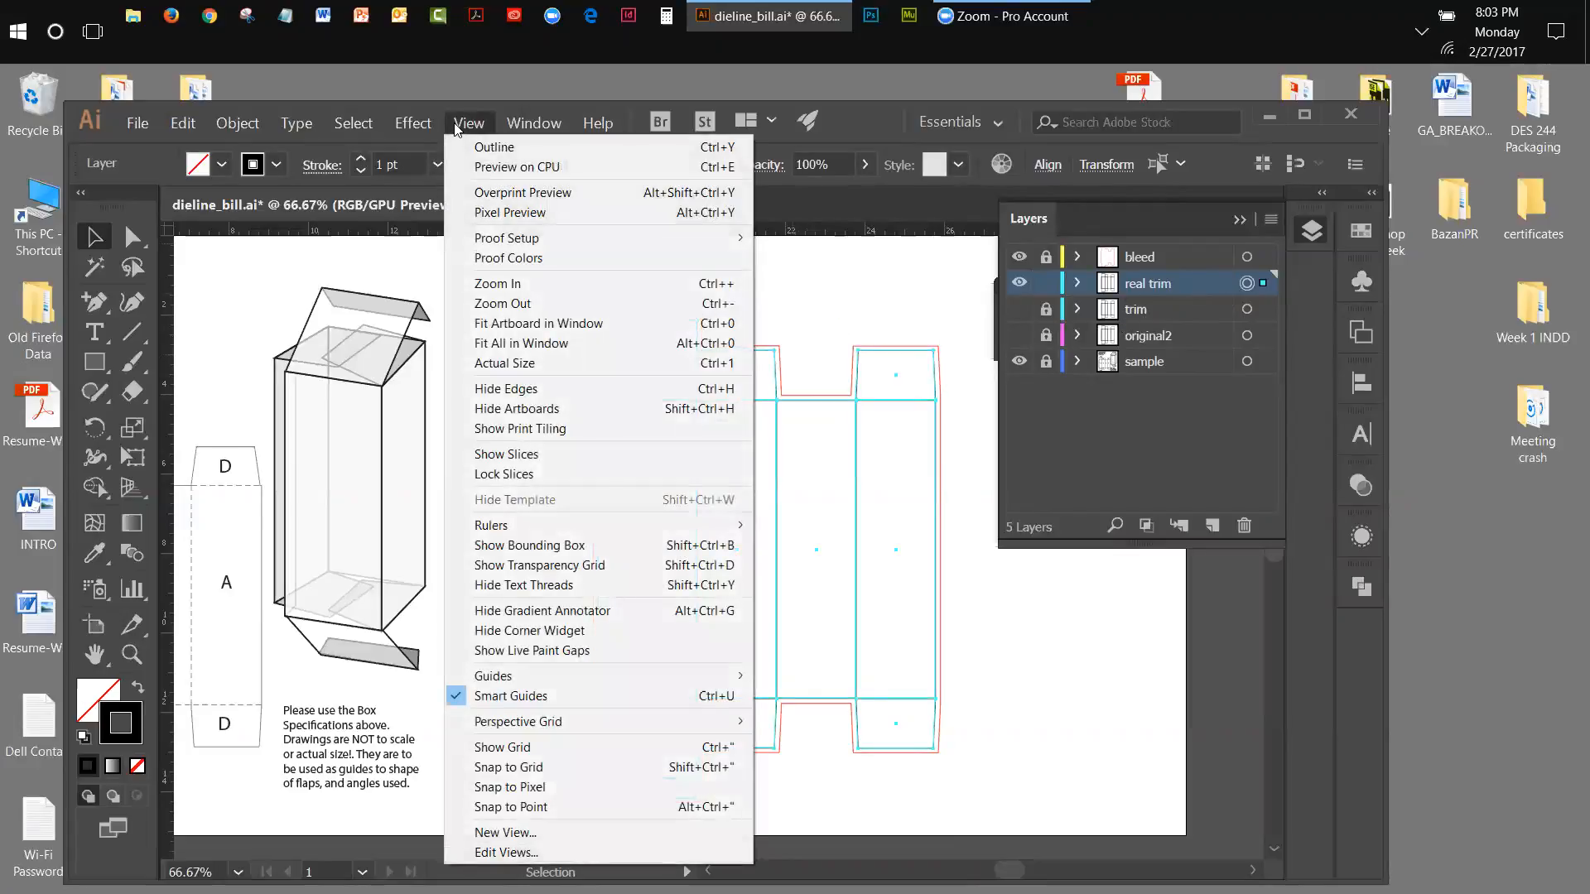
{"action": "left_click", "coordinate": [369, 134]}
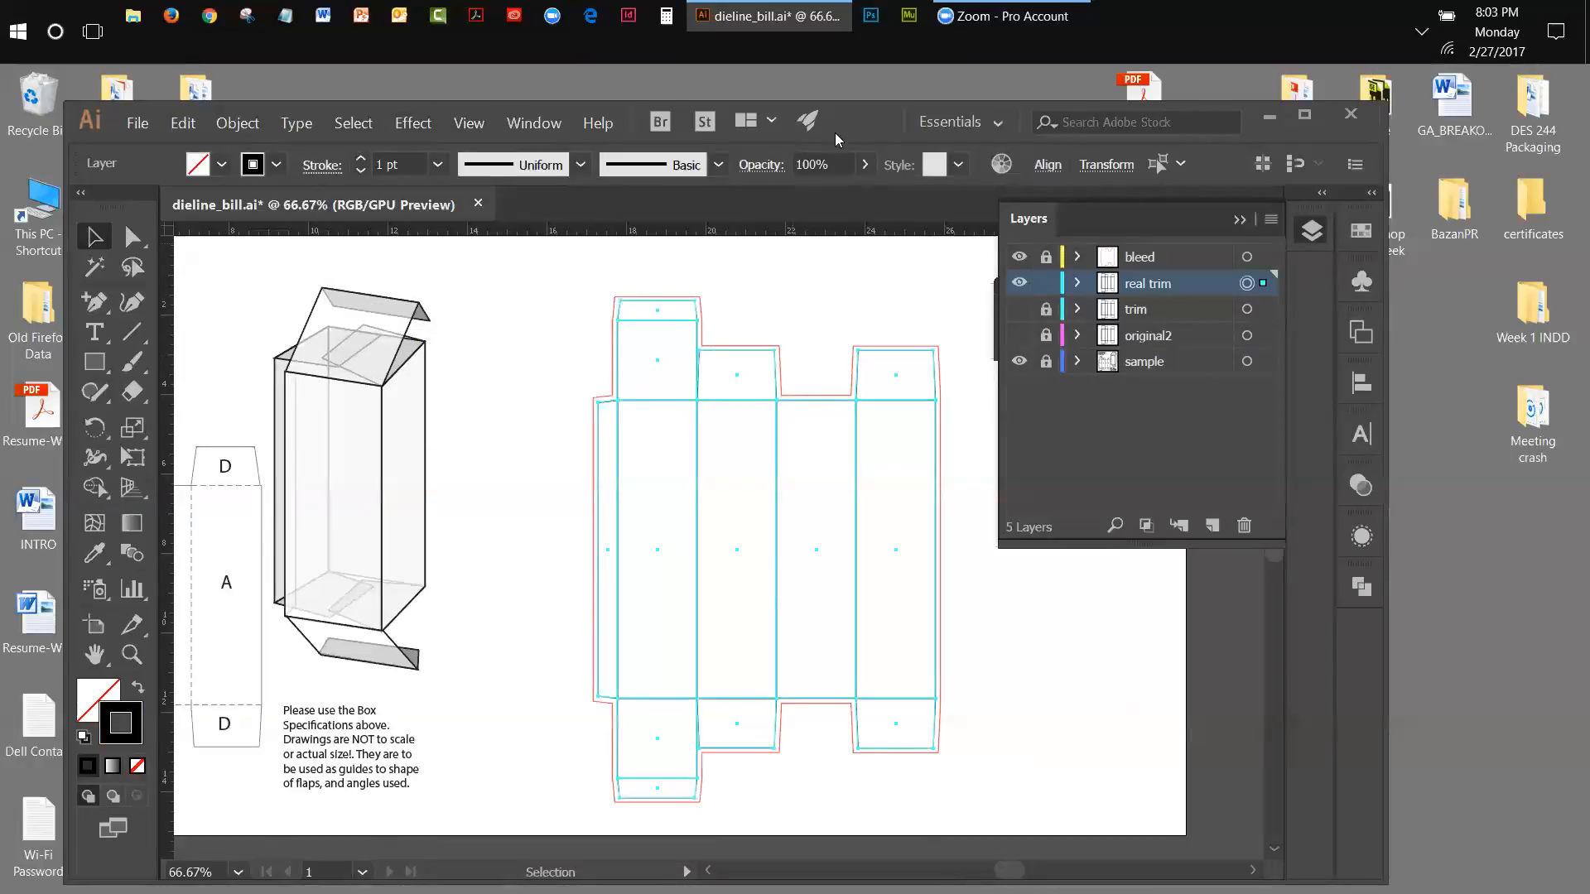
{"action": "left_click_drag", "start_coordinate": [835, 133], "coordinate": [835, 145]}
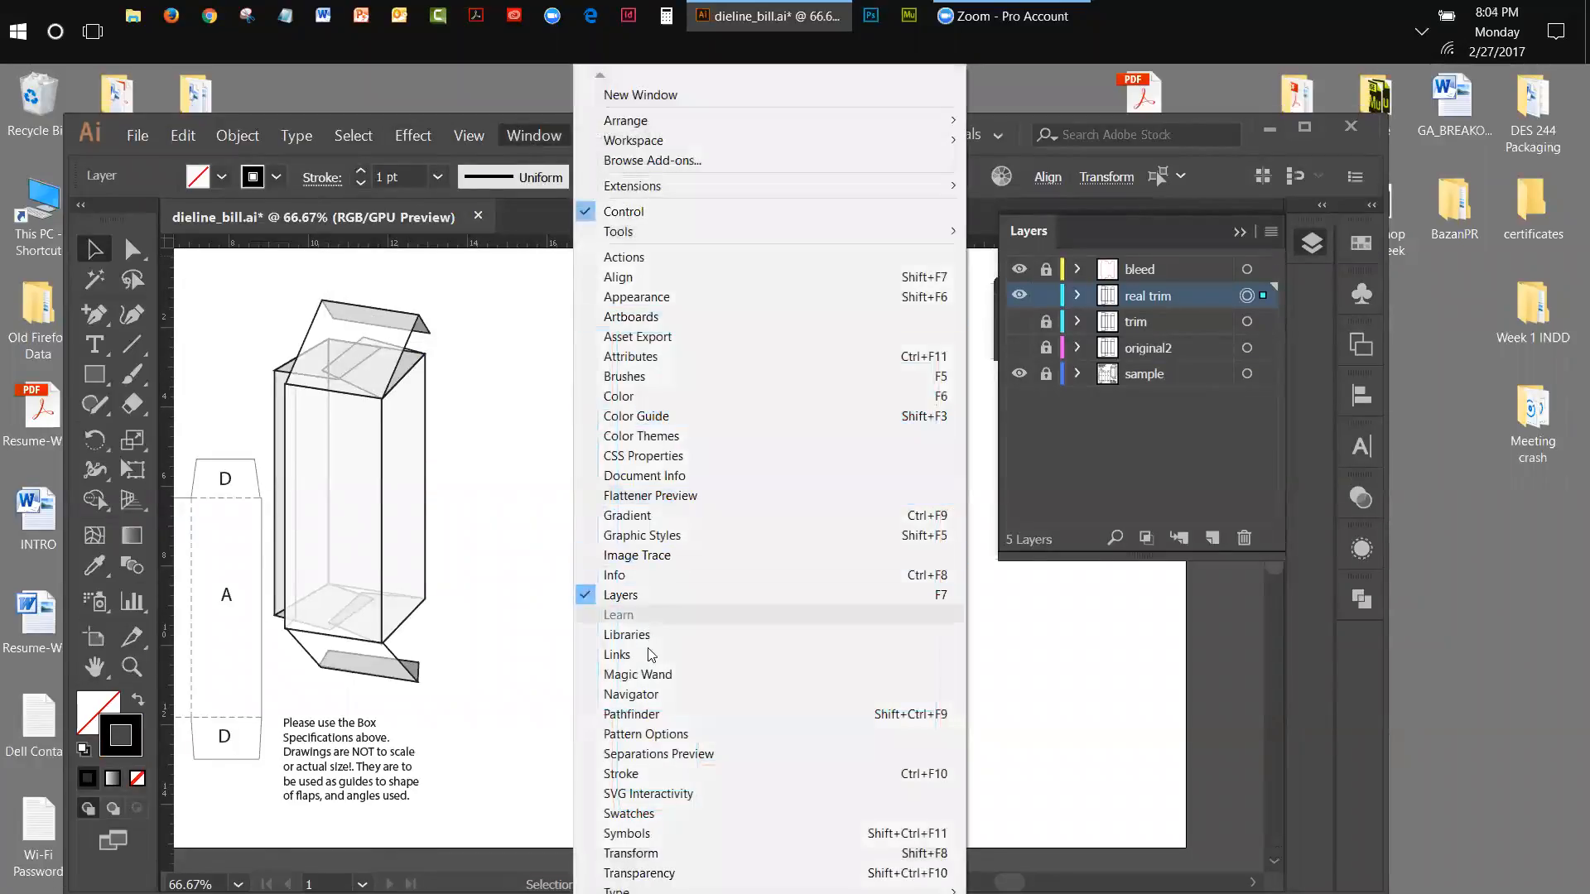
{"action": "left_click", "coordinate": [652, 714]}
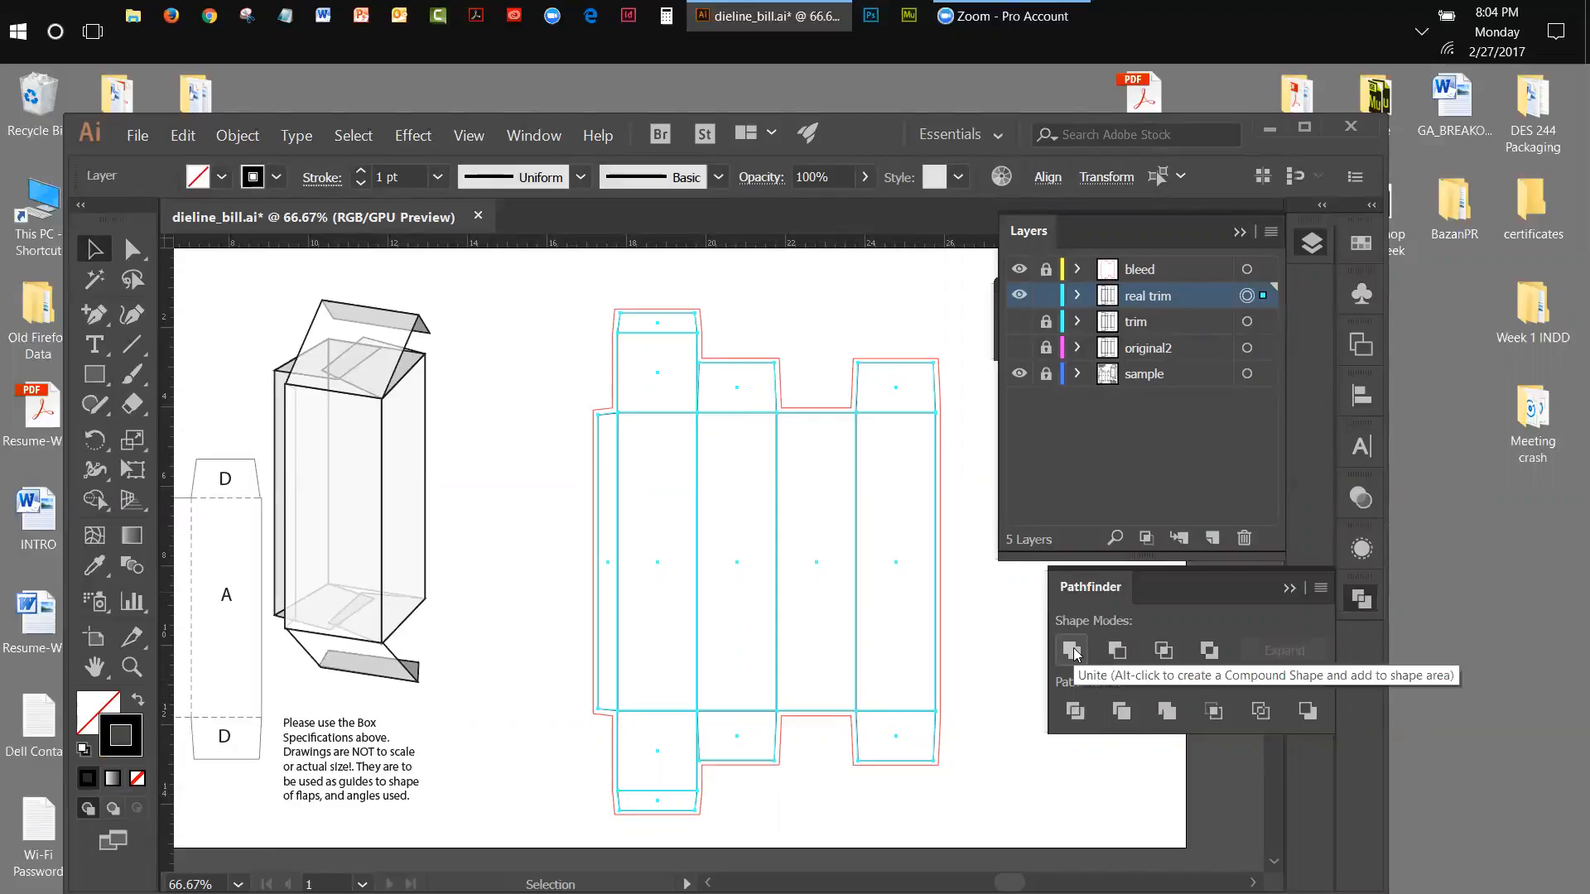
Try to unite all the real trim shapes into a single outline.
{"action": "left_click", "coordinate": [1071, 651]}
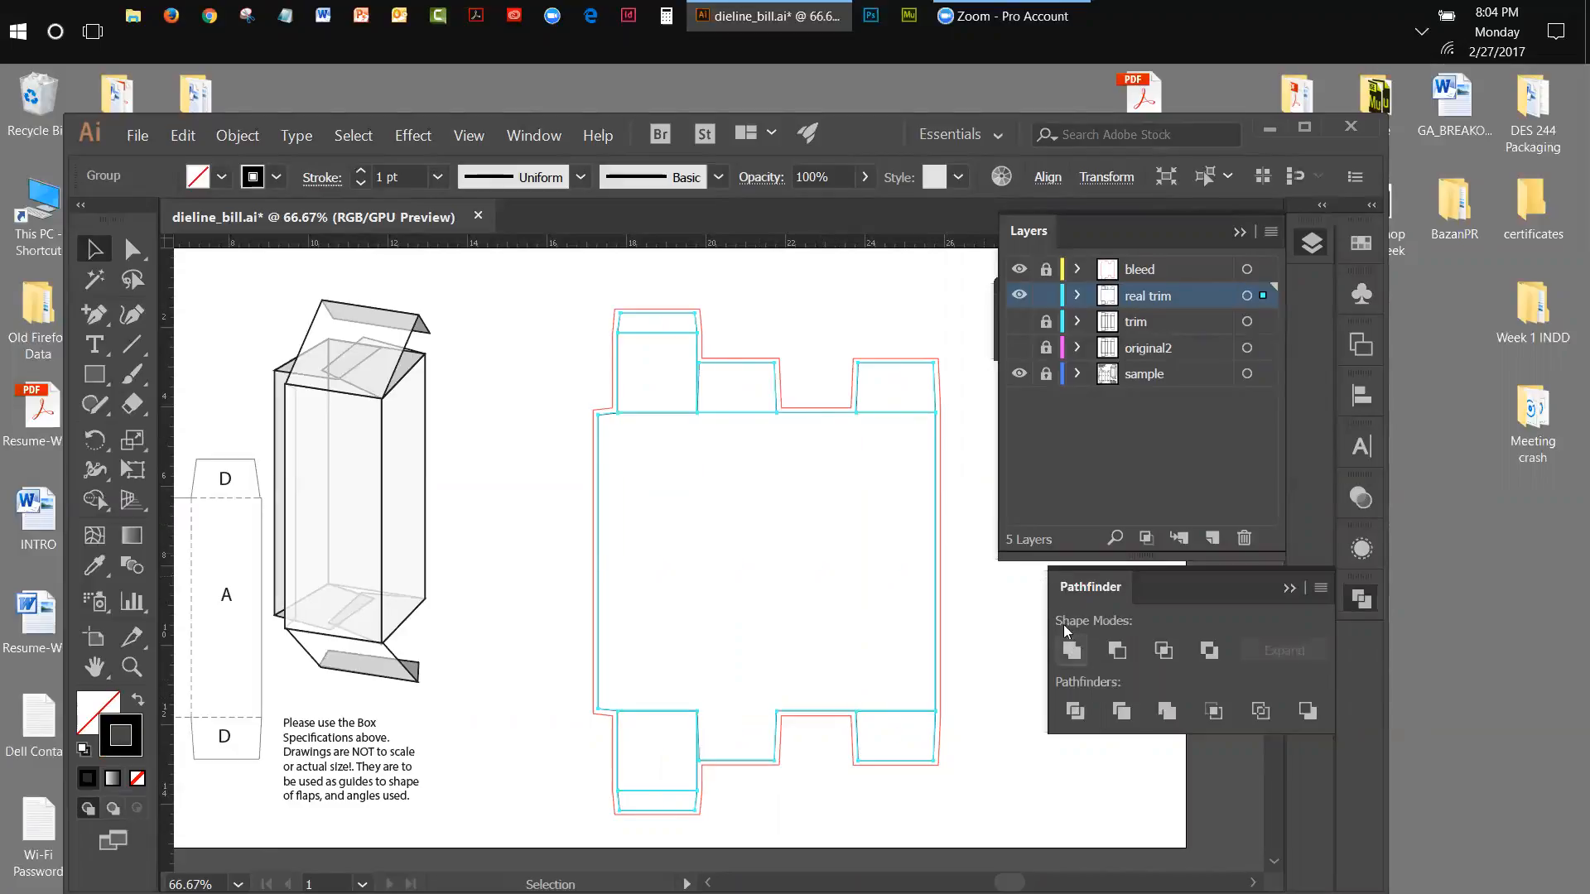
{"action": "left_click", "coordinate": [183, 135]}
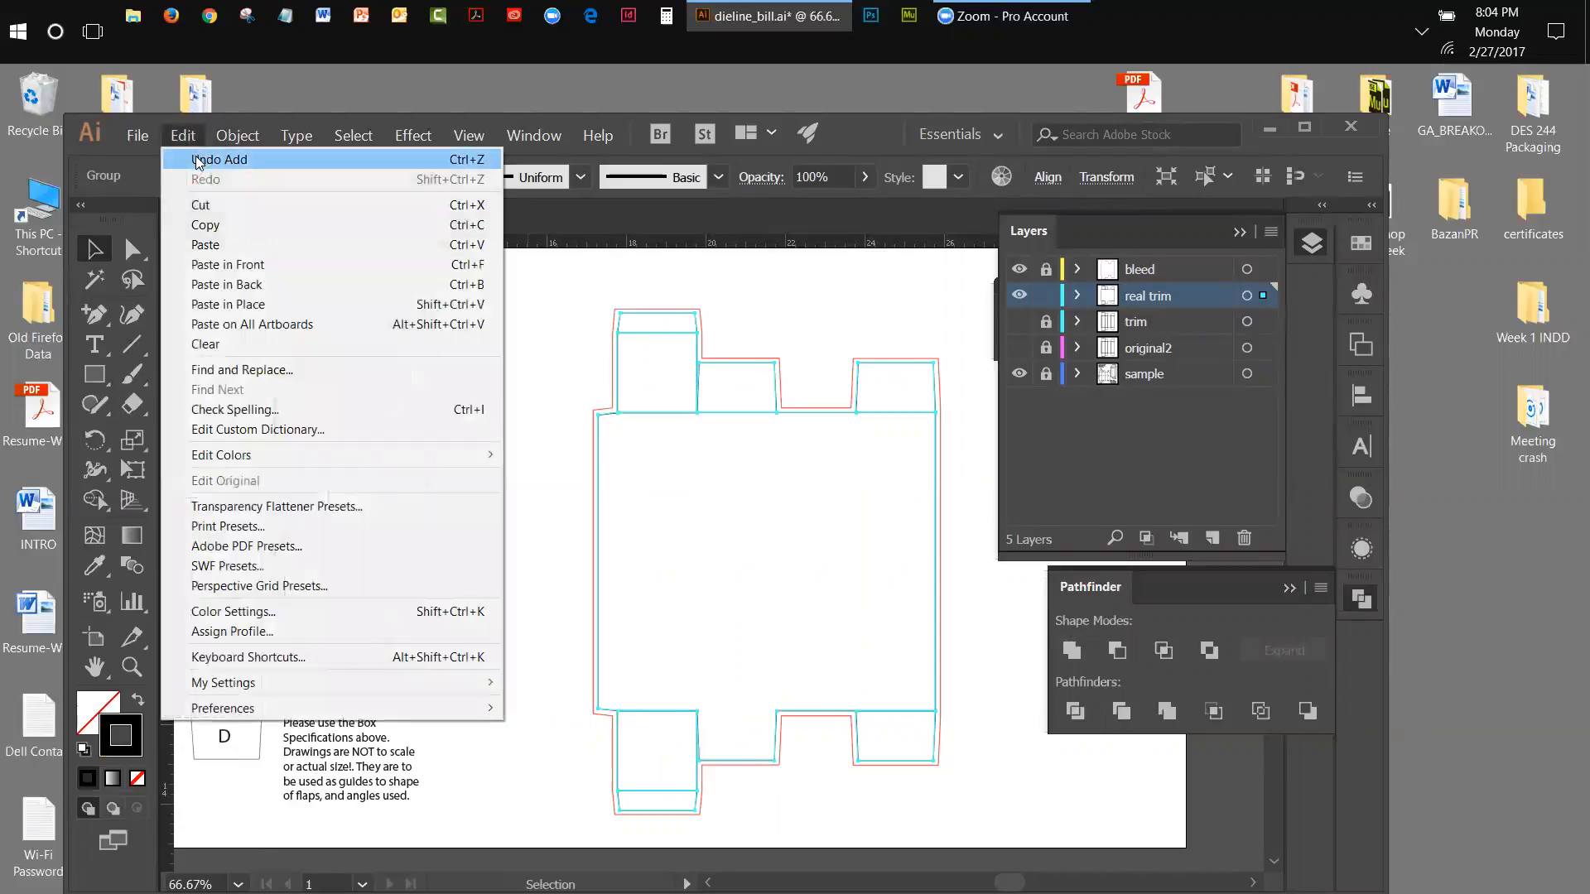
{"action": "left_click", "coordinate": [211, 160]}
{"action": "left_click", "coordinate": [534, 317]}
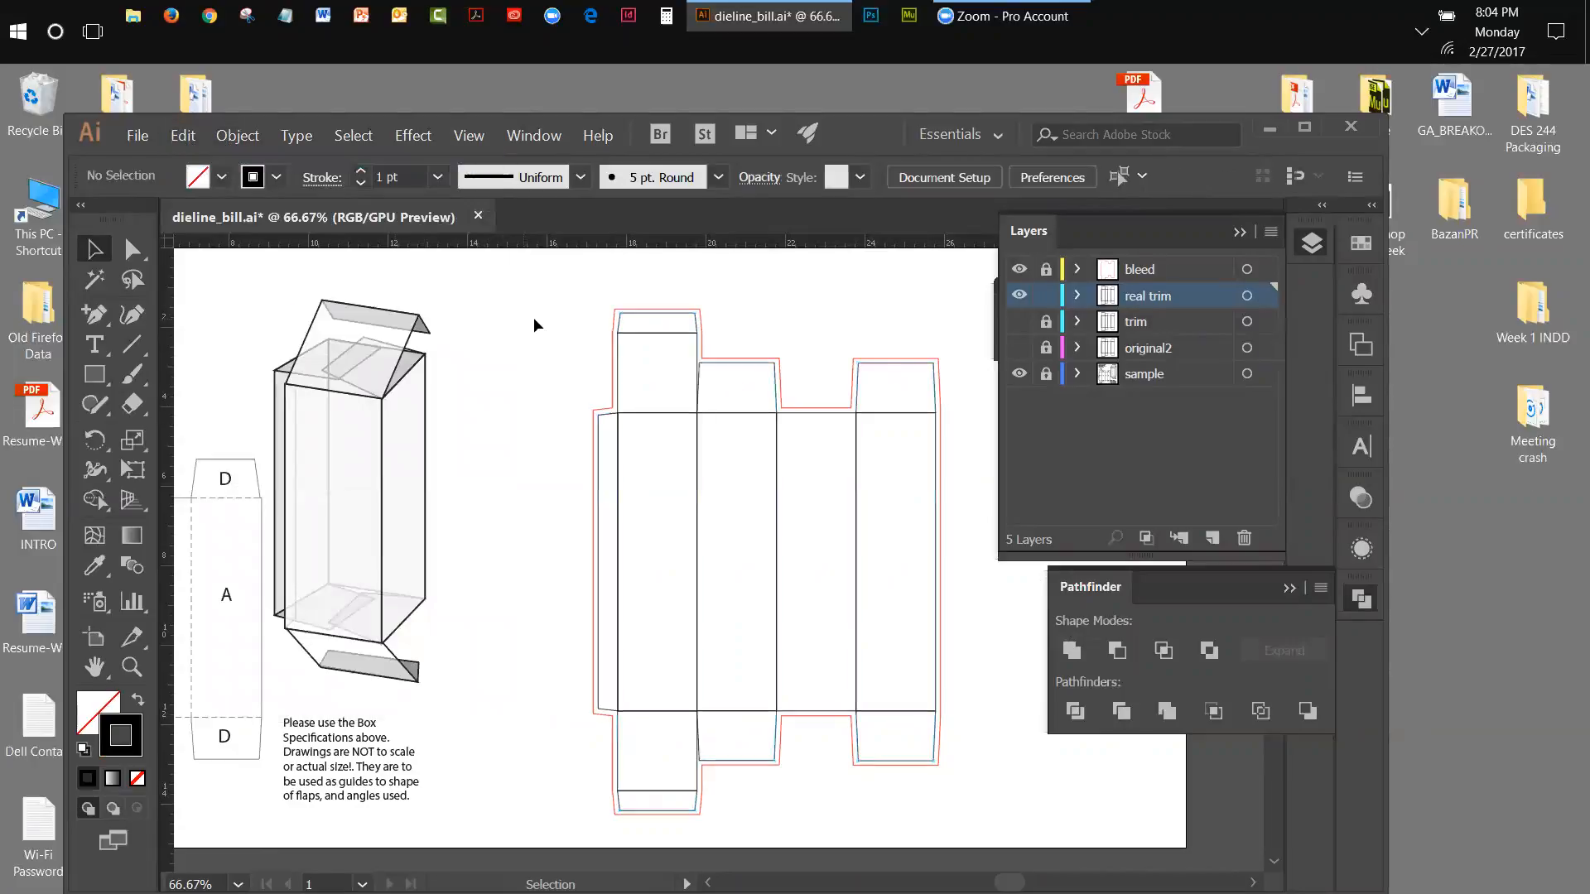
Nudge the top tuck flap pieces and both top side flaps slightly down so they overlap the adjoining shapes.
{"action": "left_click", "coordinate": [655, 329]}
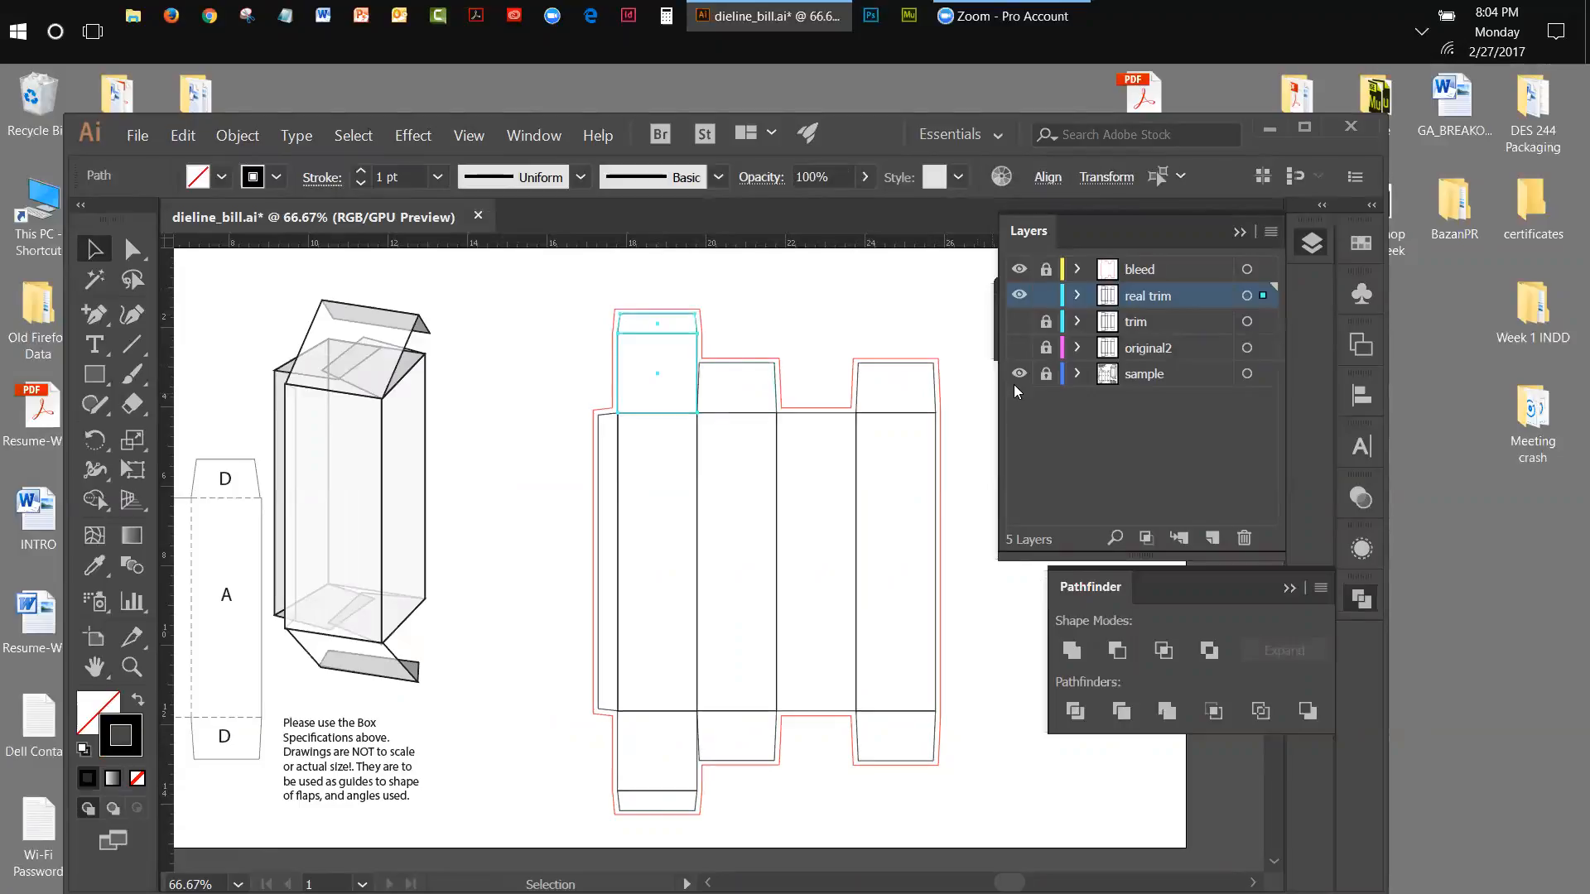
{"action": "left_click", "coordinate": [871, 292]}
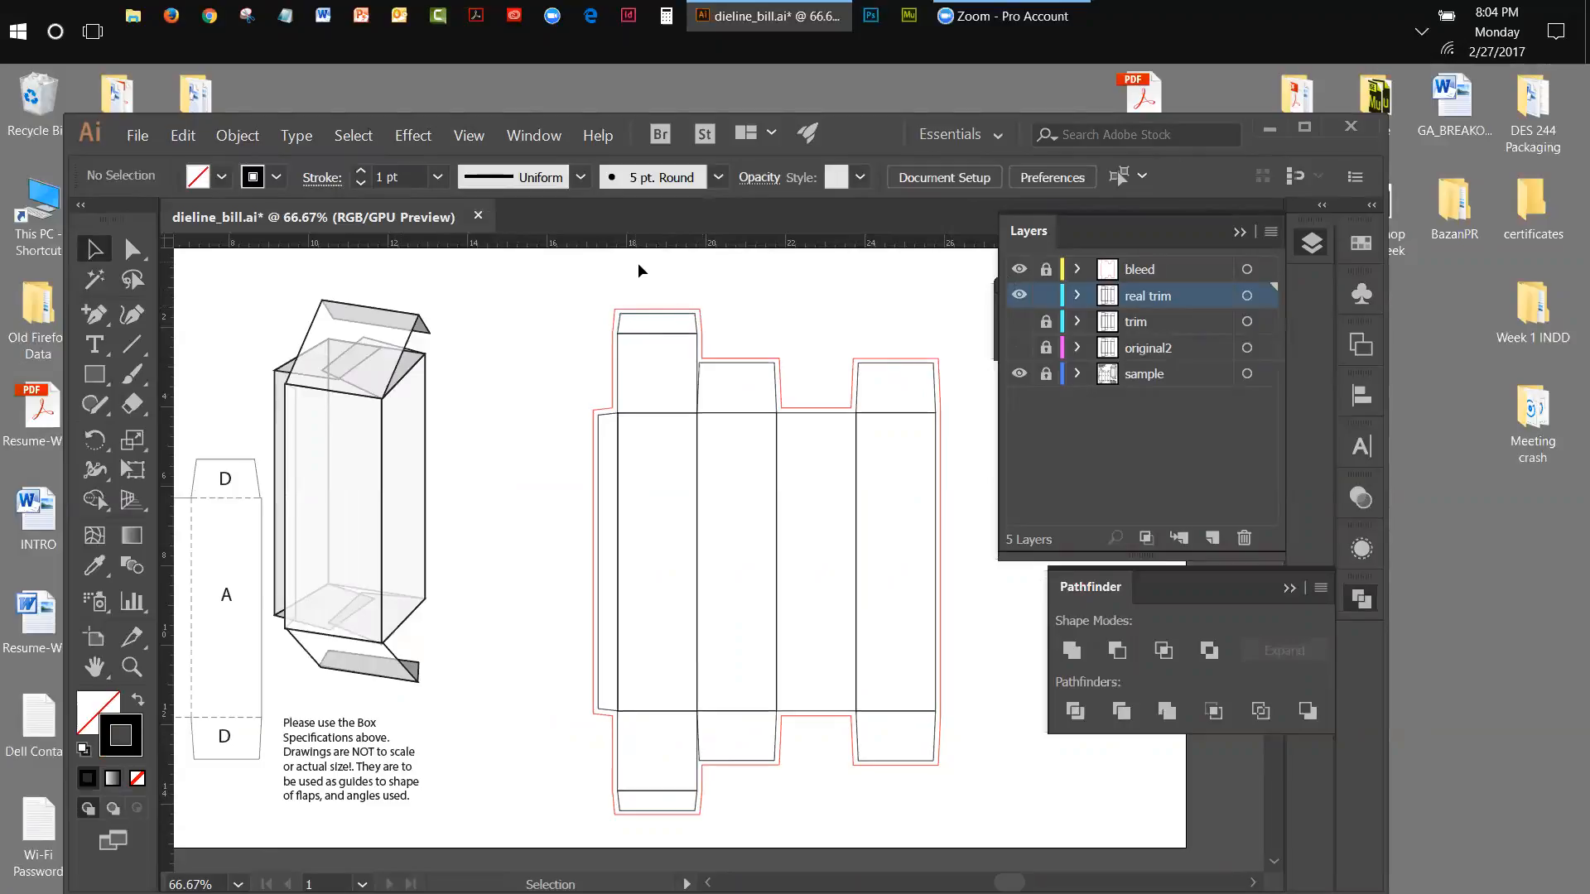
{"action": "left_click", "coordinate": [648, 325]}
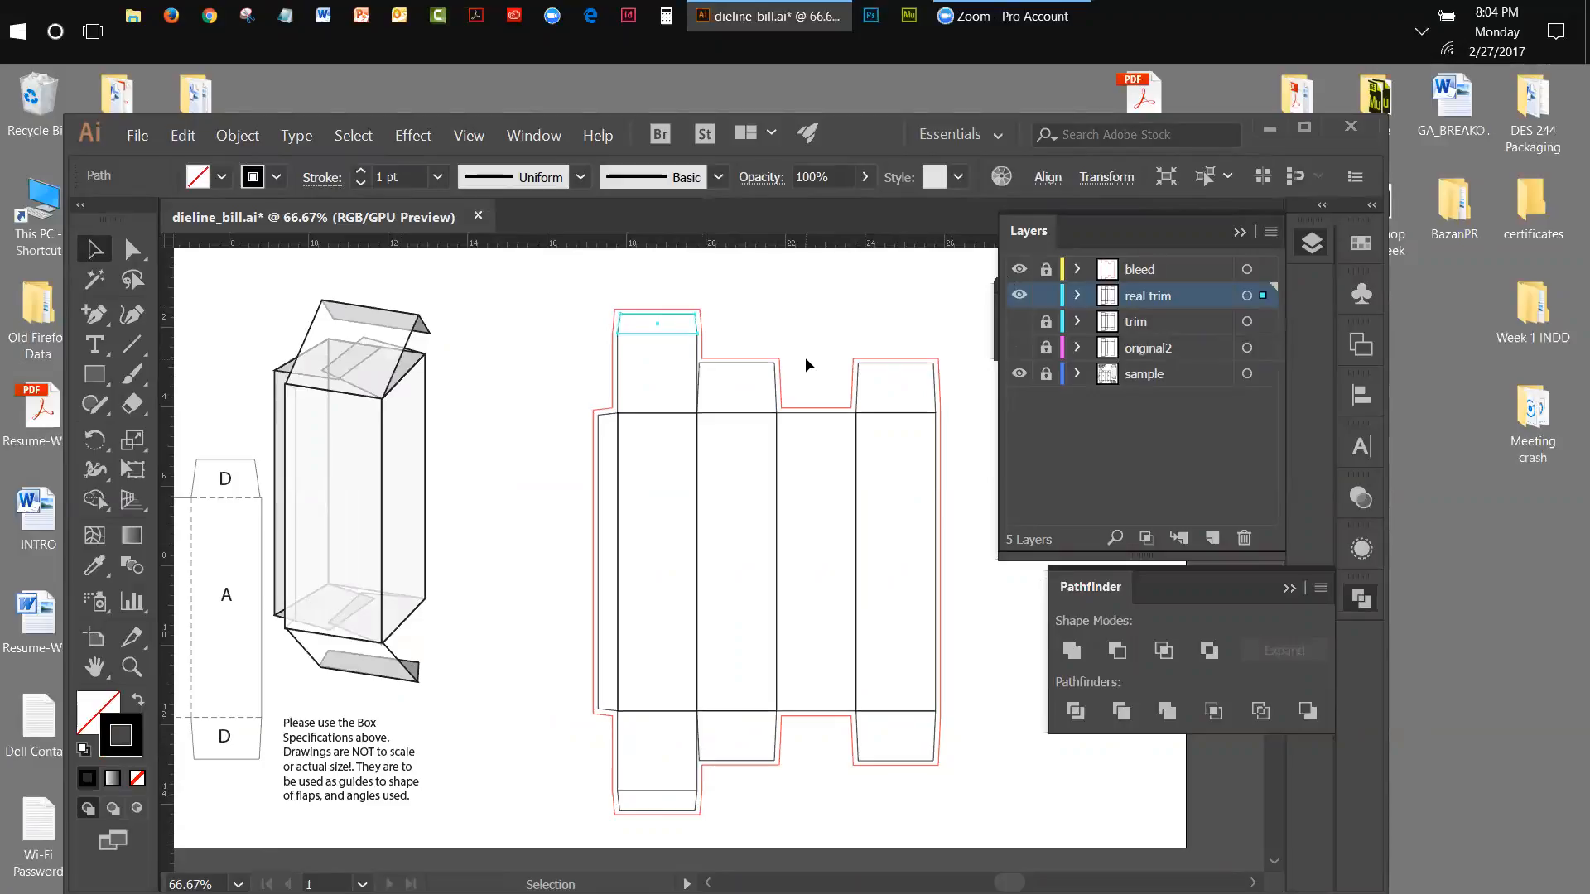
{"action": "left_click", "coordinate": [750, 334]}
{"action": "left_click_drag", "start_coordinate": [731, 344], "coordinate": [921, 369]}
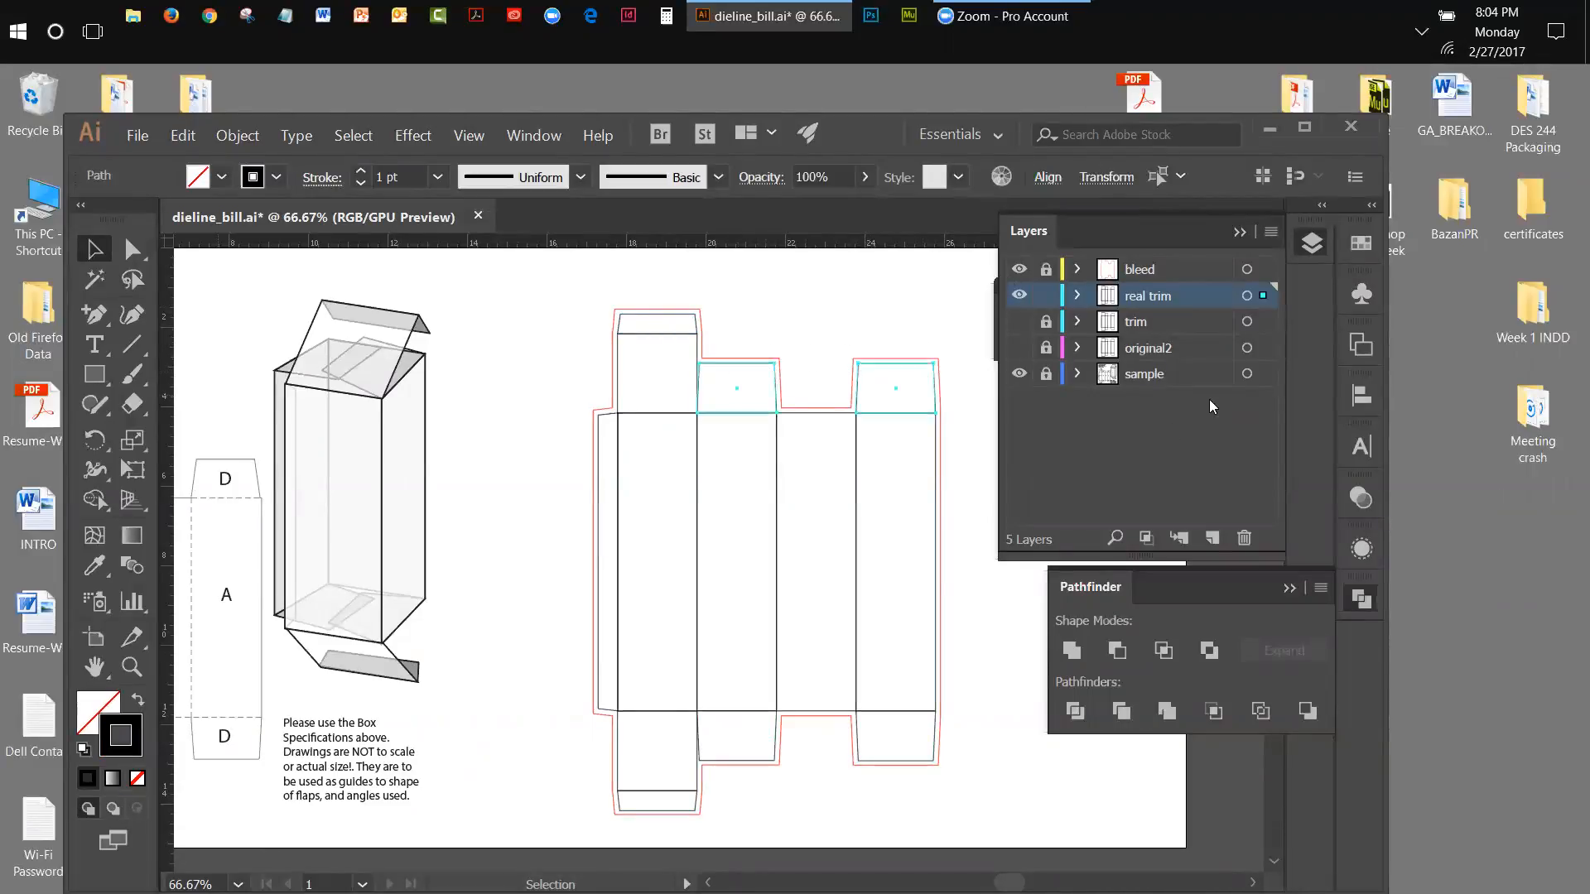
{"action": "left_click", "coordinate": [458, 458]}
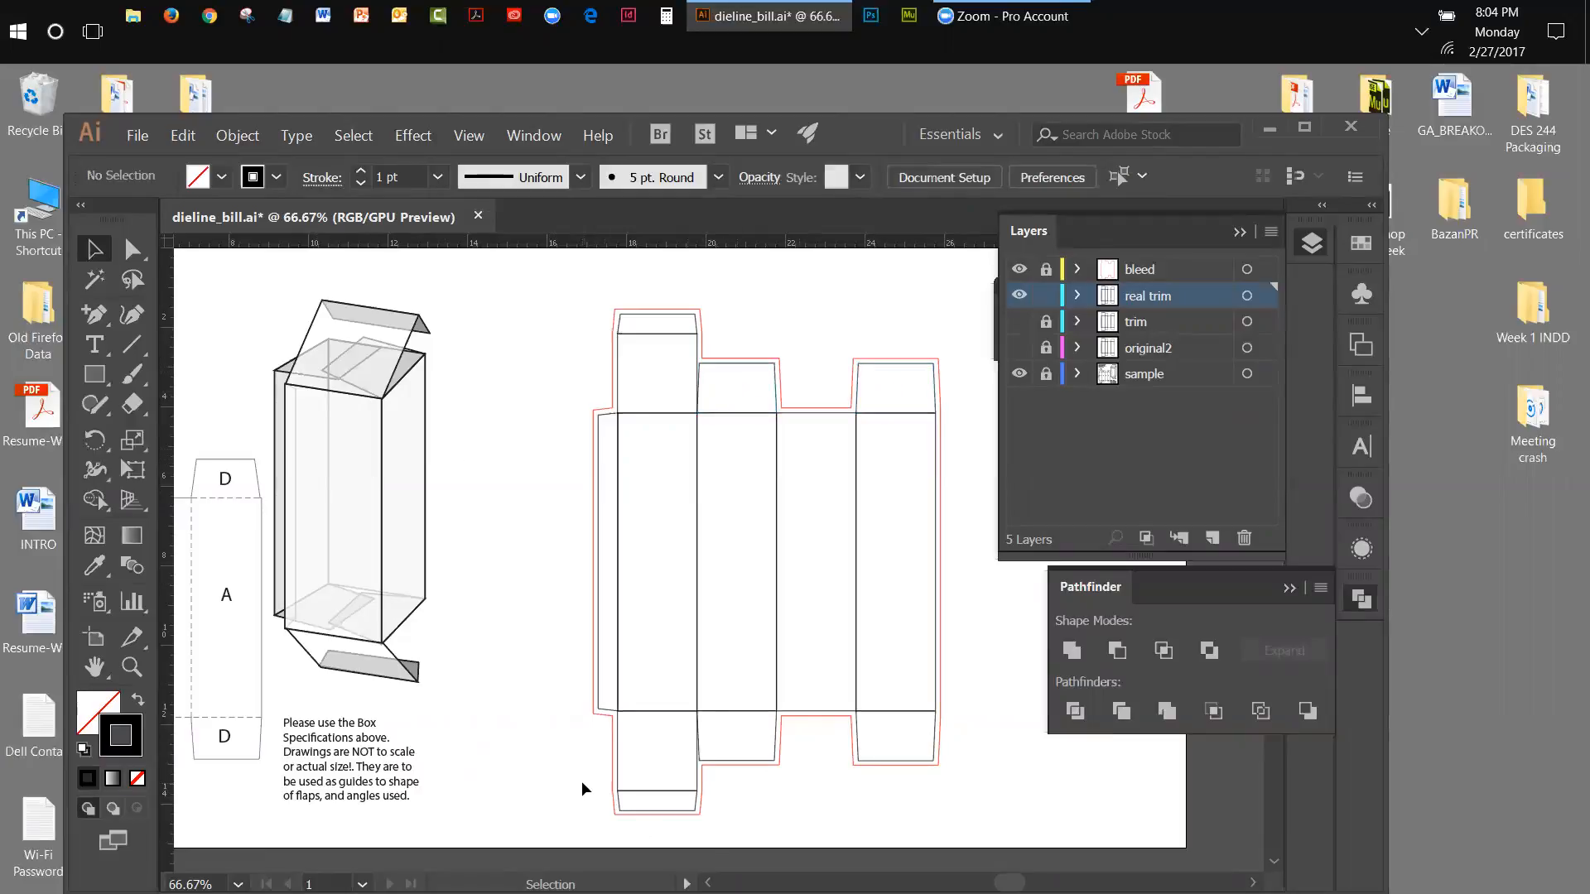
Nudge all the bottom flaps, including the tuck flap, slightly up so they overlap the adjoining shapes.
{"action": "left_click_drag", "start_coordinate": [592, 740], "coordinate": [910, 823]}
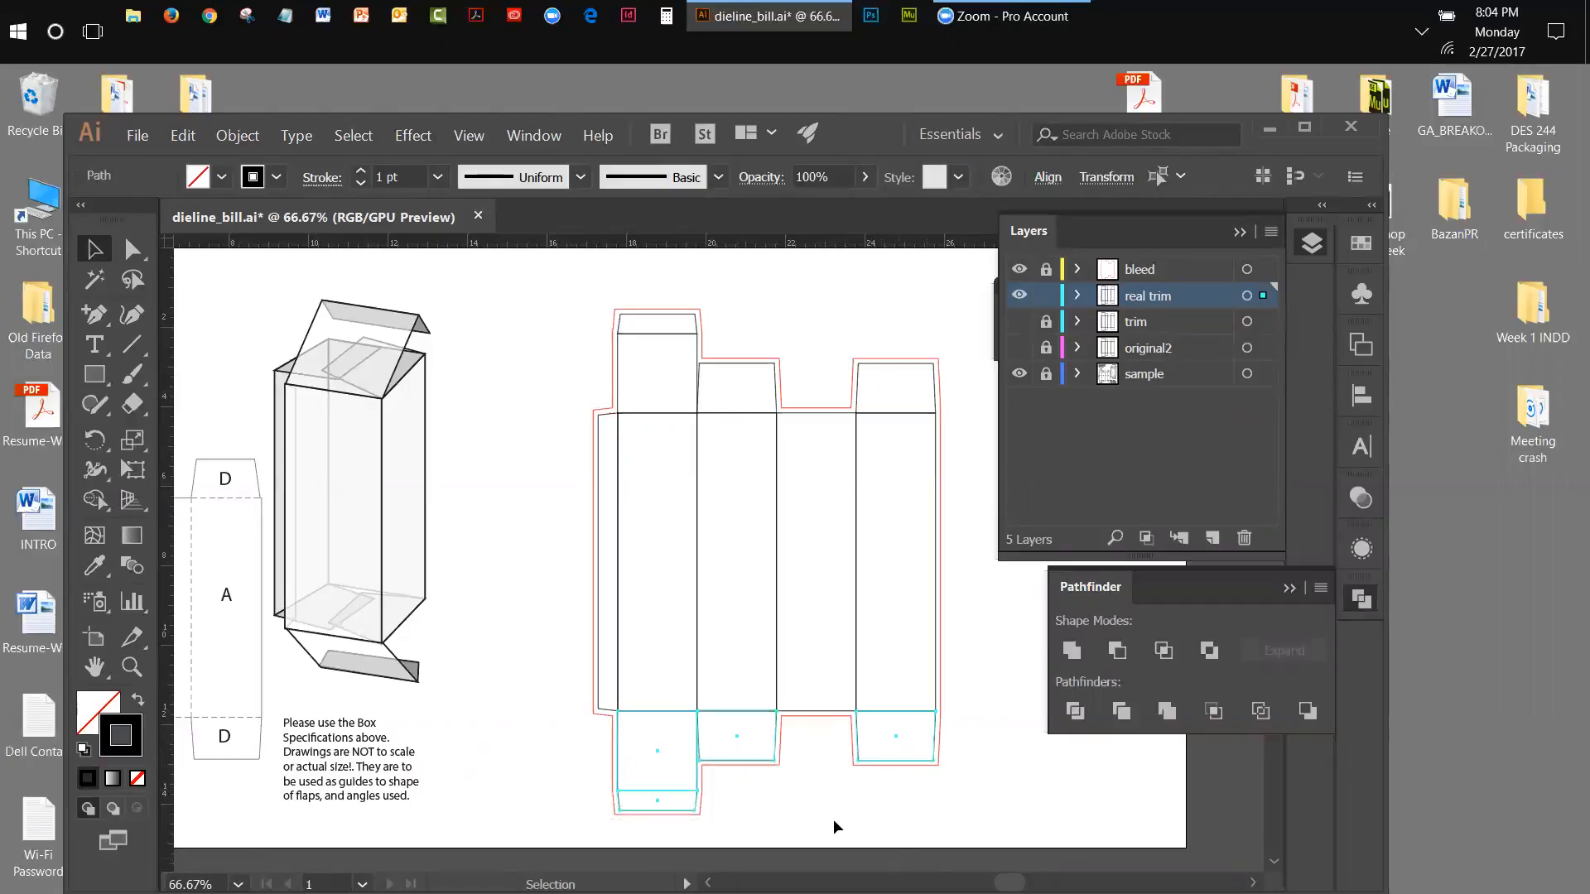
{"action": "key", "text": "Up"}
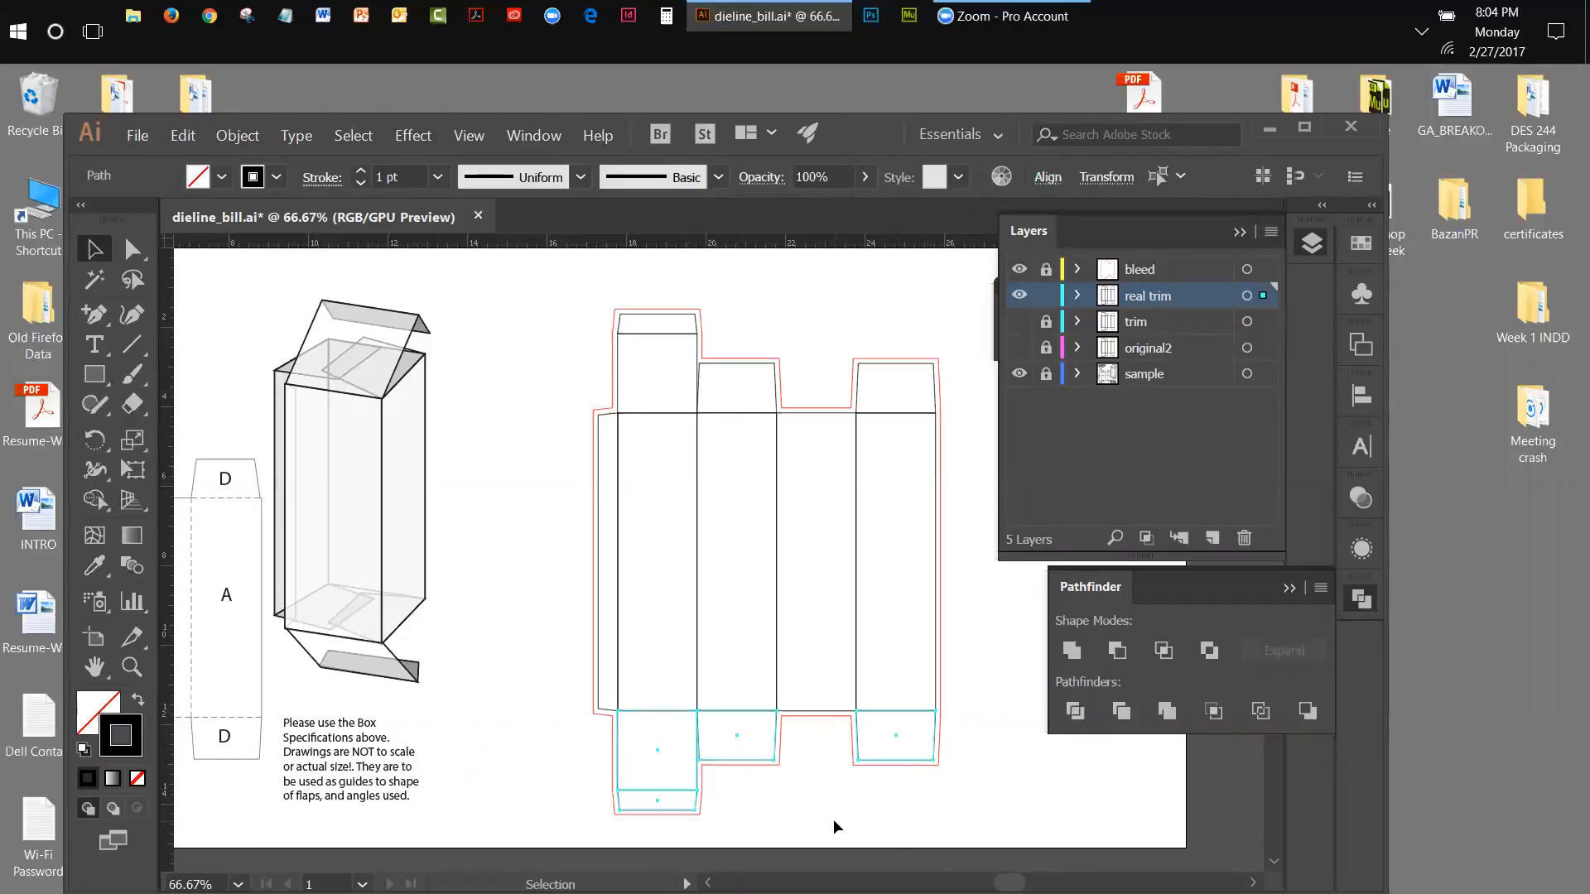
{"action": "left_click_drag", "start_coordinate": [564, 801], "coordinate": [601, 821]}
{"action": "left_click", "coordinate": [601, 822]}
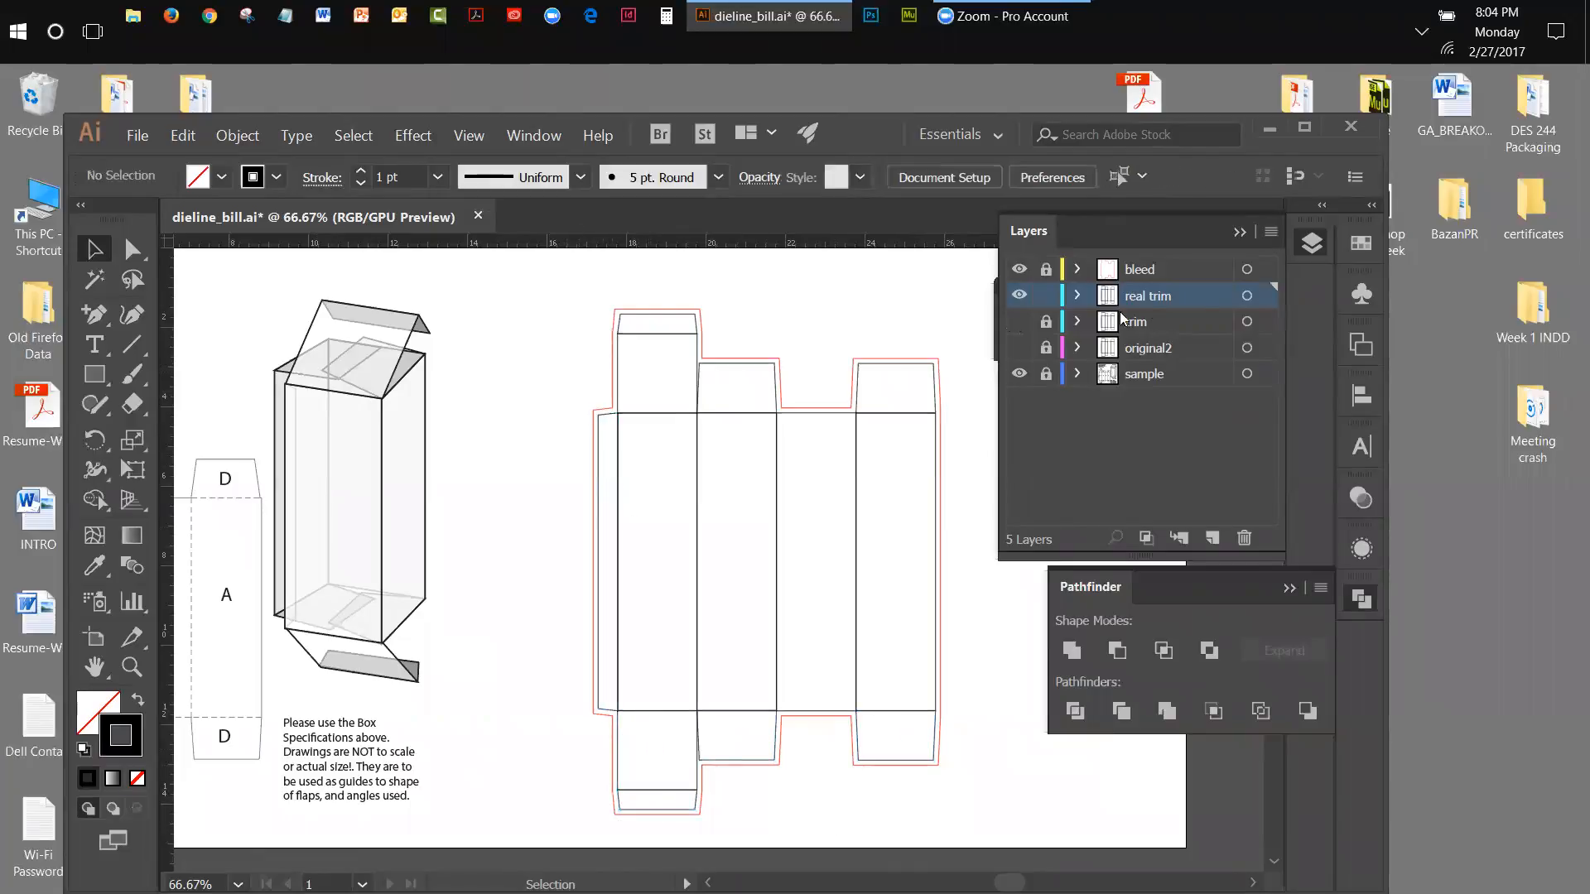
Unite all the shapes on the real trim layer into one continuous outline and deselect it.
{"action": "left_click", "coordinate": [1245, 298]}
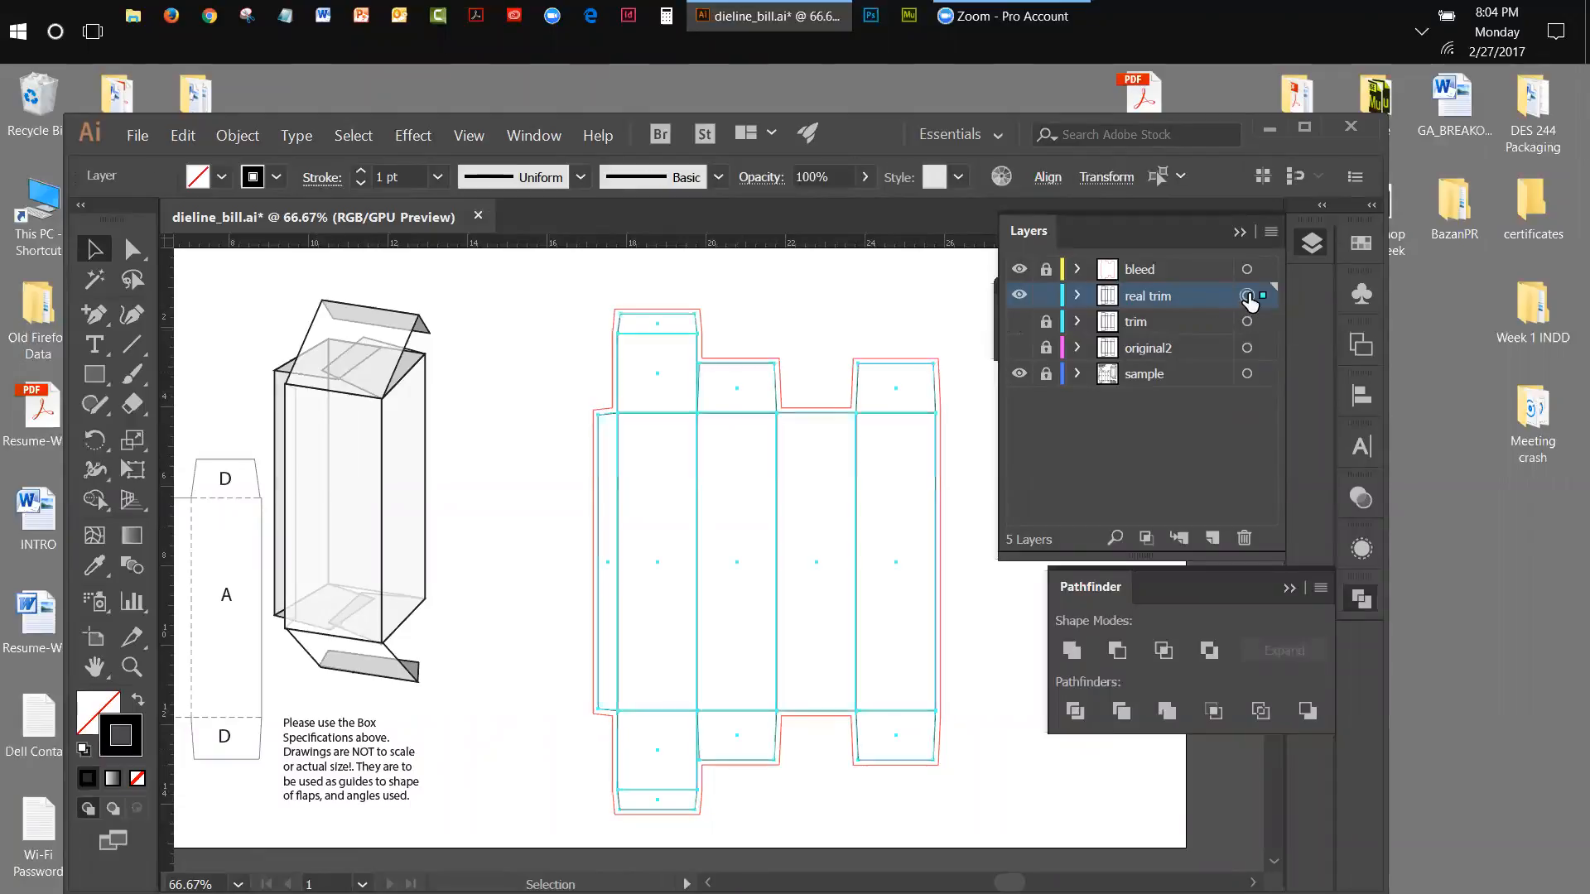
{"action": "left_click", "coordinate": [1071, 650]}
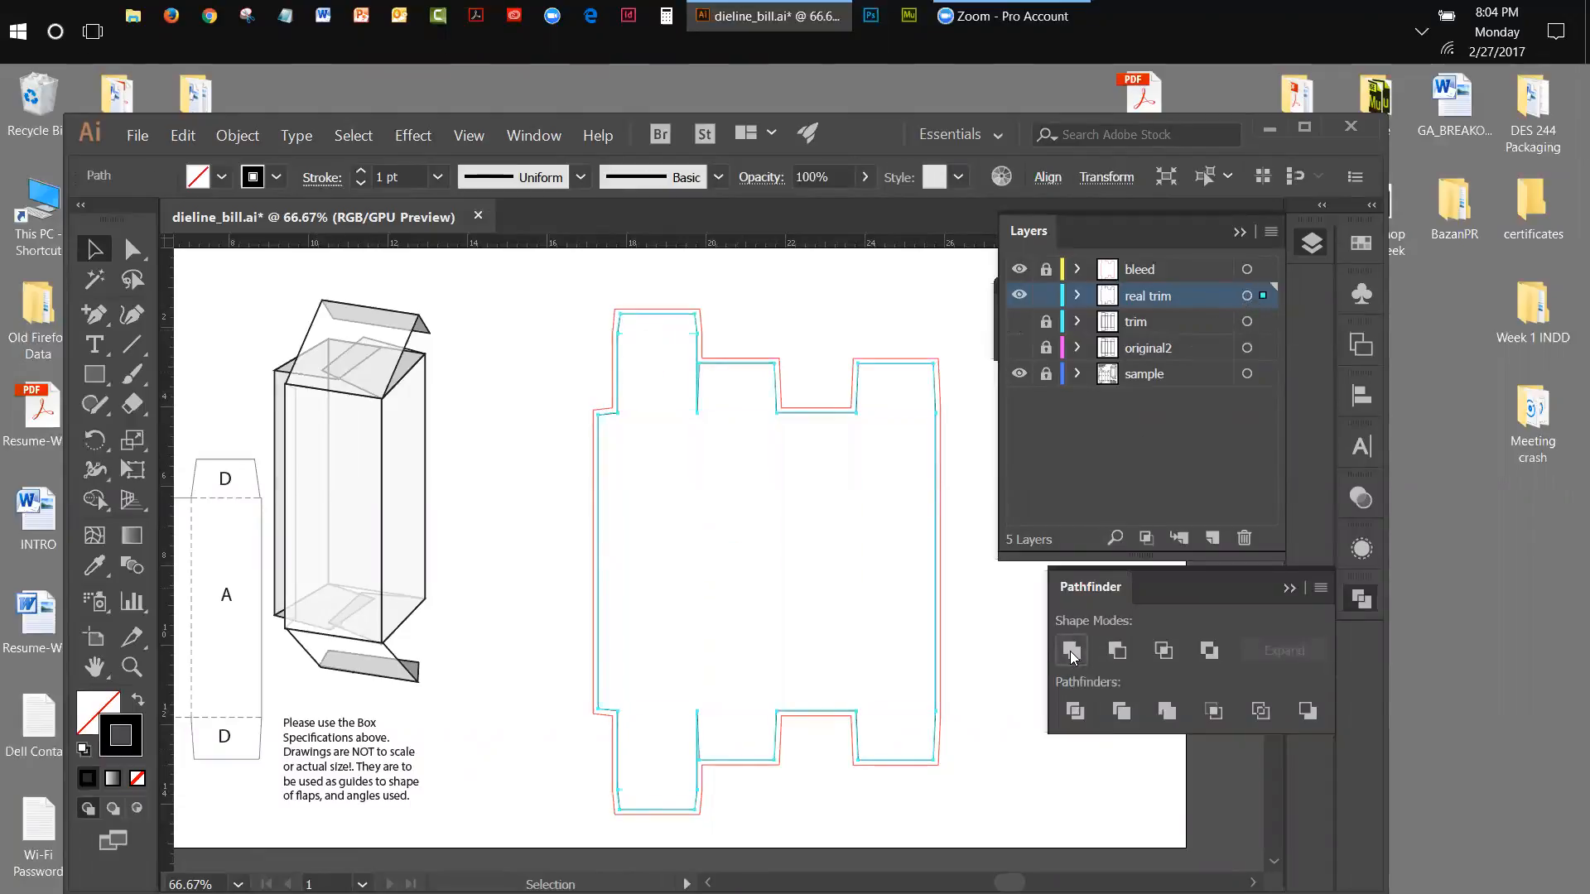
{"action": "left_click", "coordinate": [531, 370]}
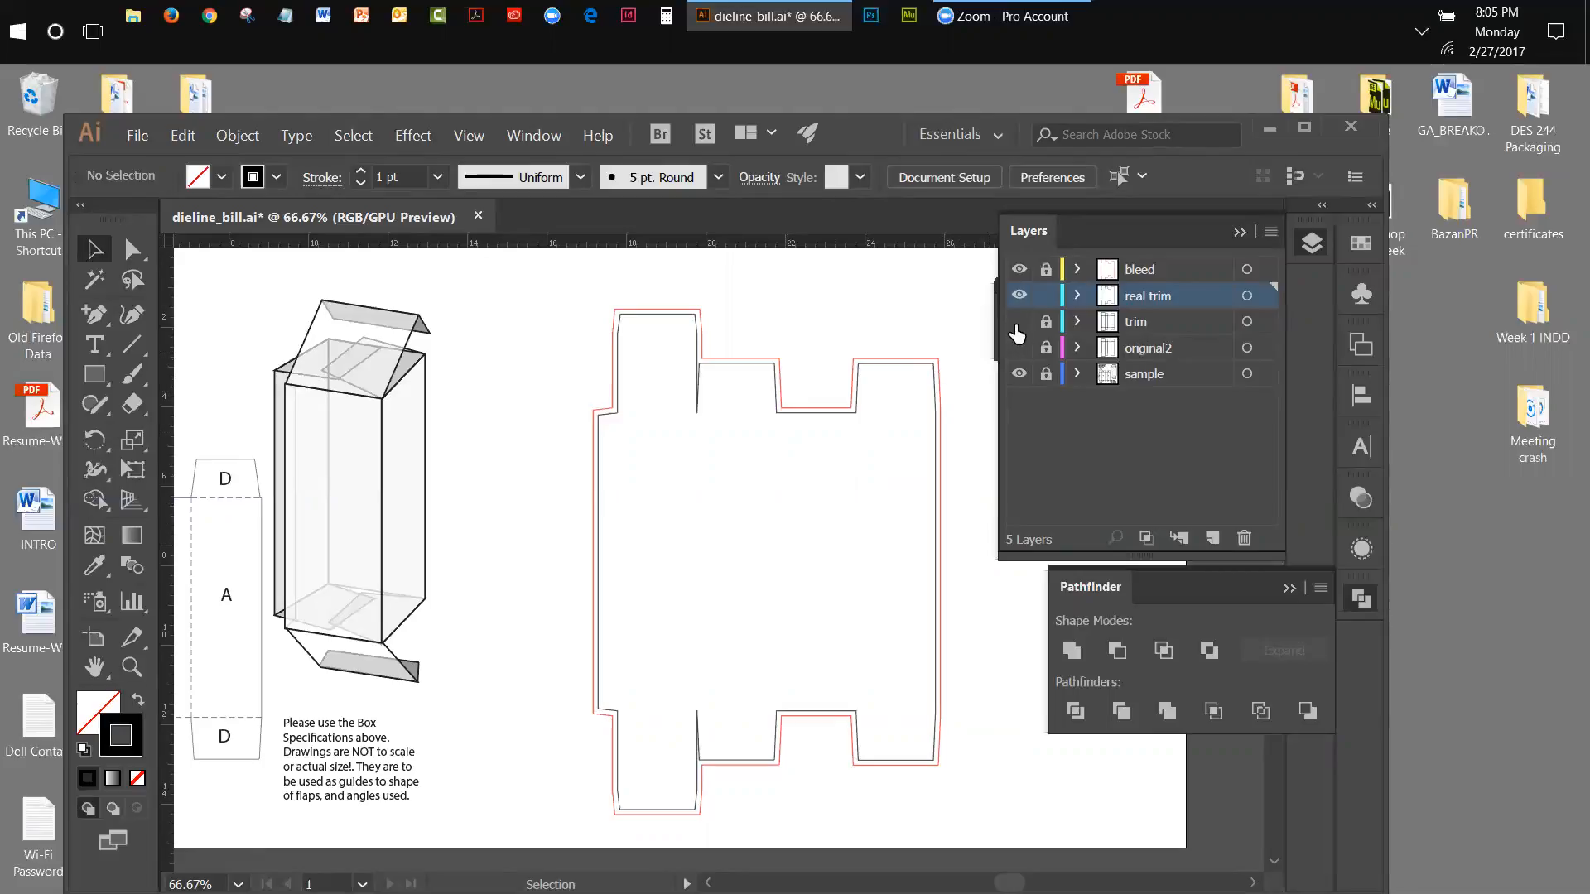
Compare the united outline with the trim layer's shapes, leaving the trim layer shown.
{"action": "left_click", "coordinate": [1019, 323]}
{"action": "left_click", "coordinate": [1018, 323]}
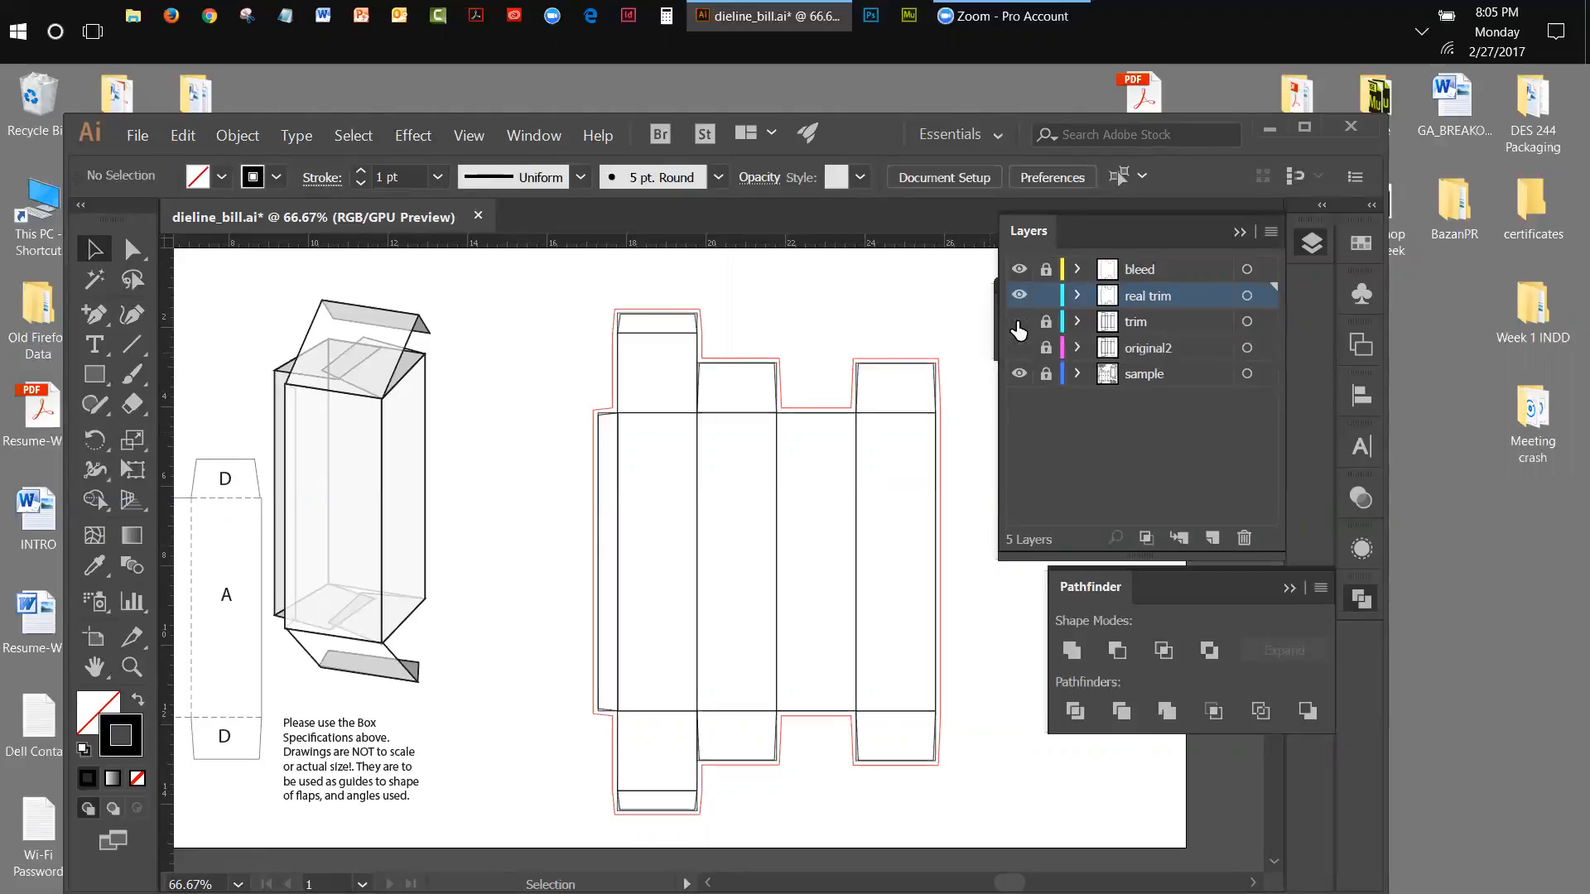
{"action": "left_click", "coordinate": [1019, 323]}
{"action": "left_click", "coordinate": [1019, 323]}
{"action": "left_click", "coordinate": [1019, 323]}
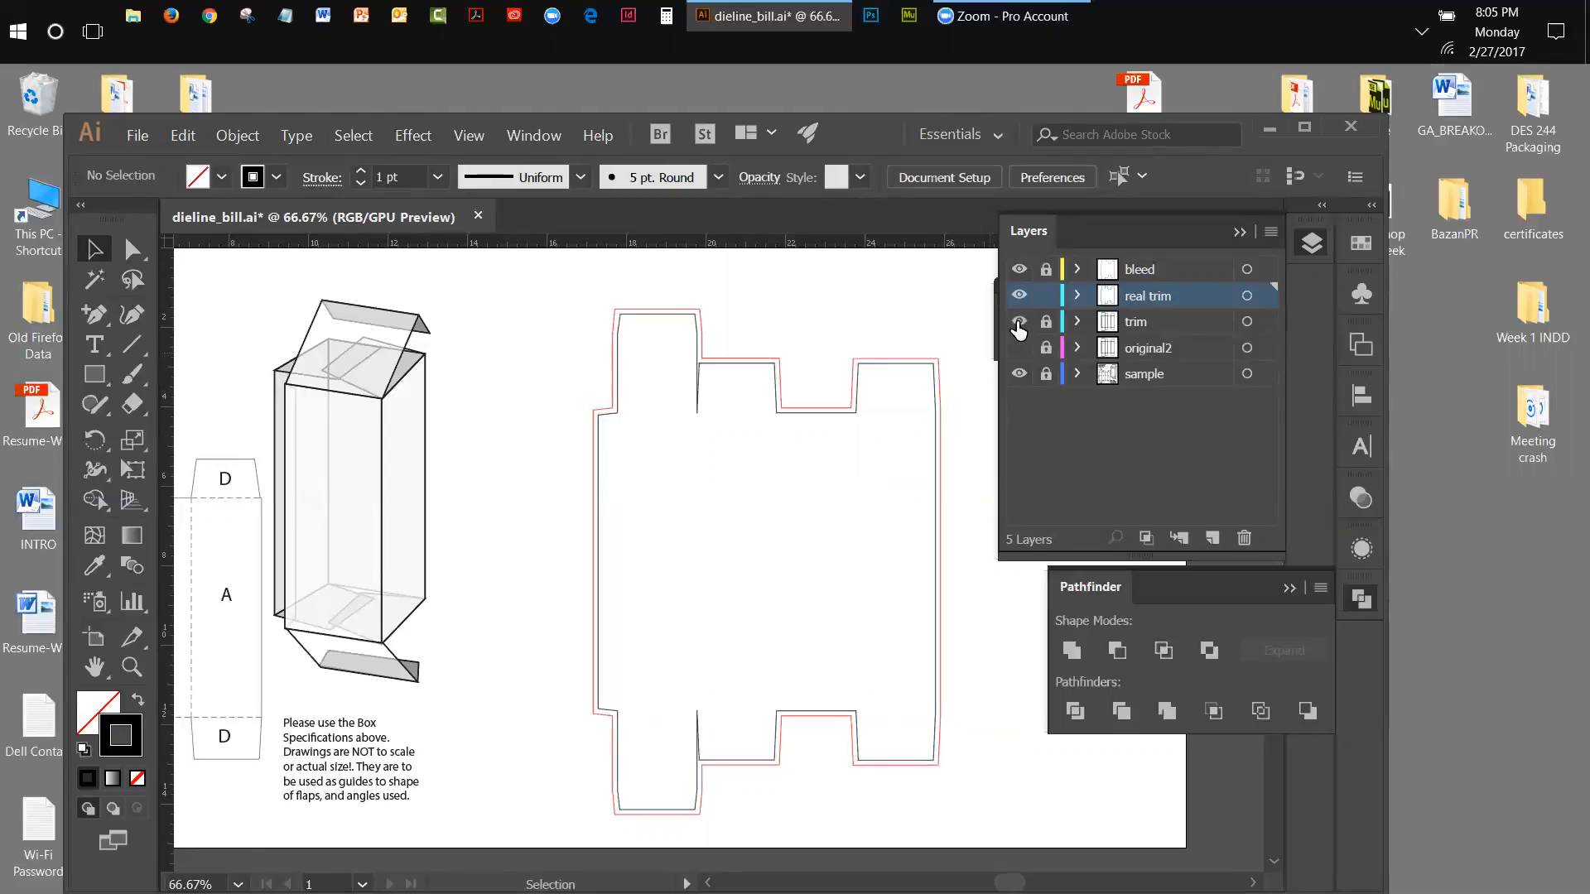
{"action": "left_click", "coordinate": [1019, 323]}
{"action": "left_click", "coordinate": [1019, 323]}
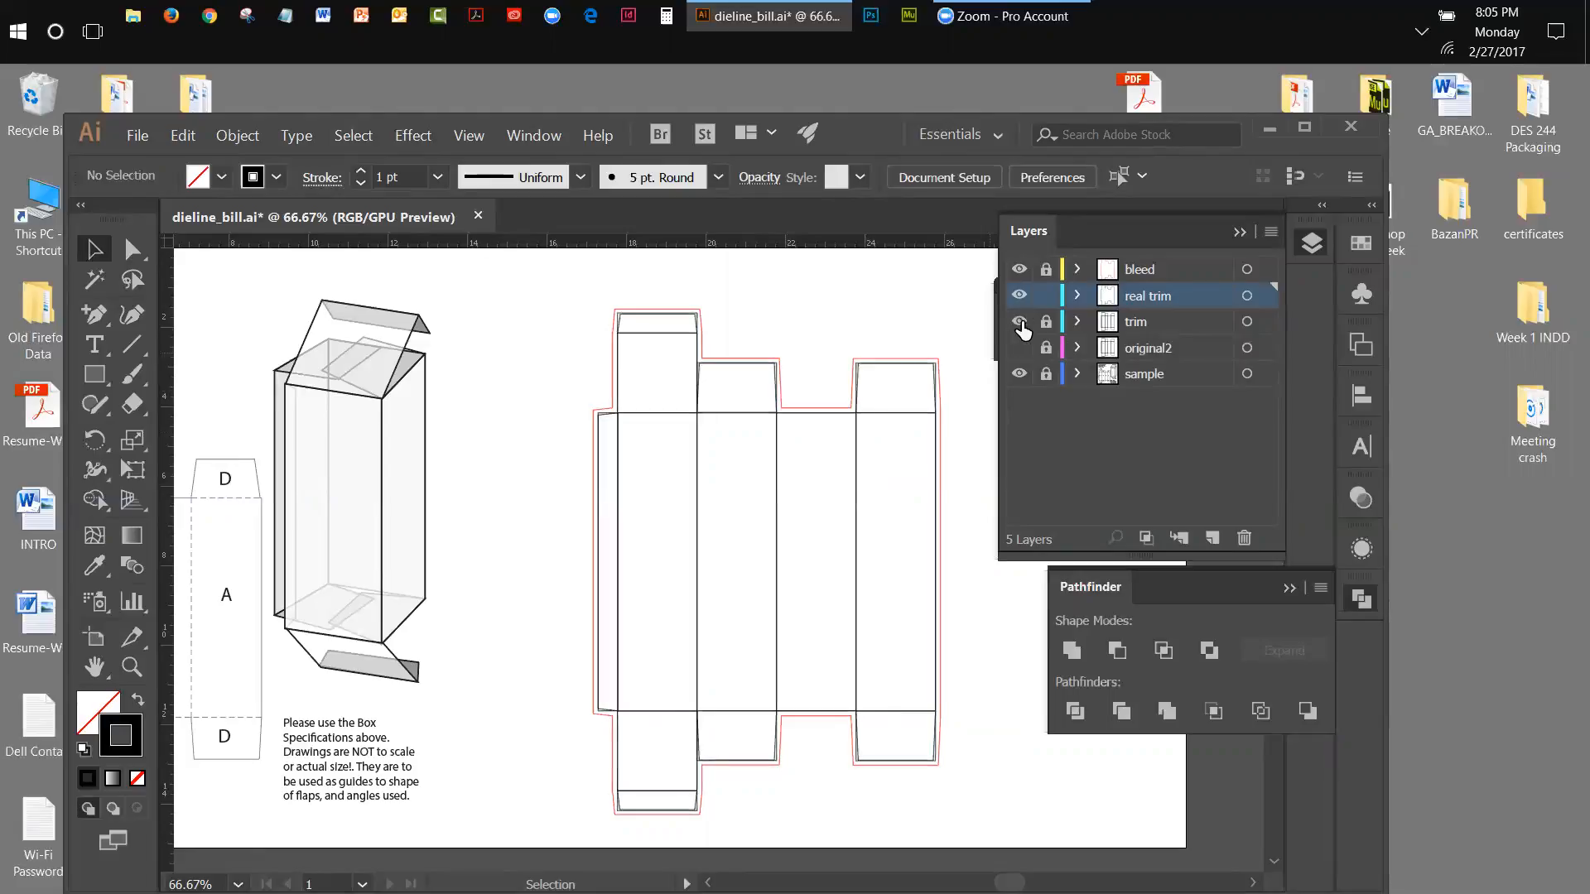
Unlock the trim layer, set the stroke of all its shapes to light blue #99e5ff and deselect them.
{"action": "left_click", "coordinate": [1045, 323]}
{"action": "left_click", "coordinate": [1247, 321]}
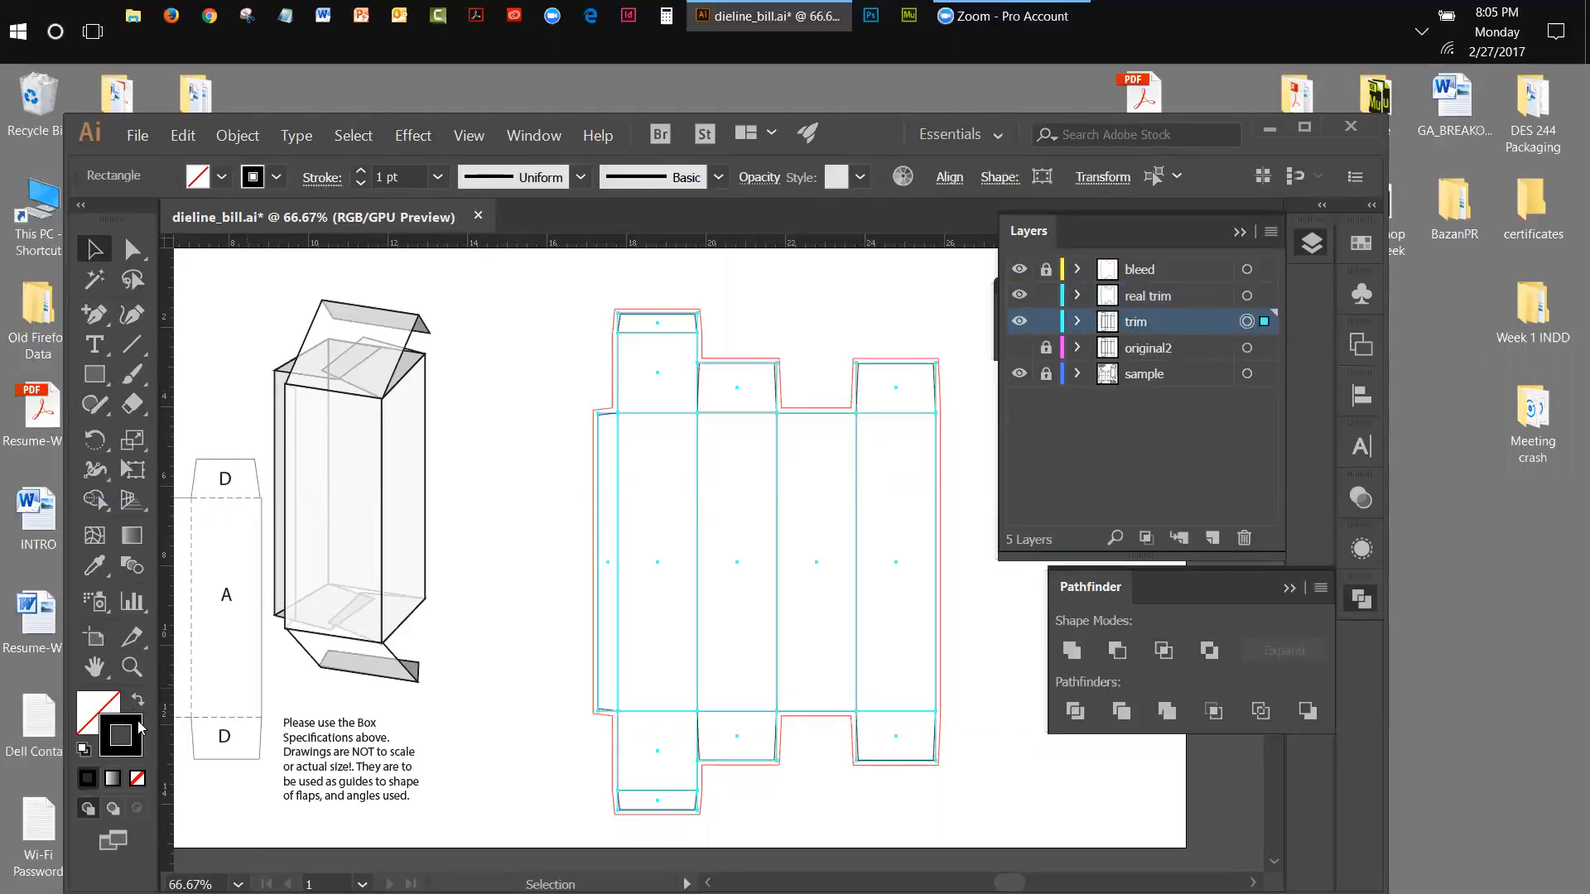
{"action": "double_click", "coordinate": [121, 735]}
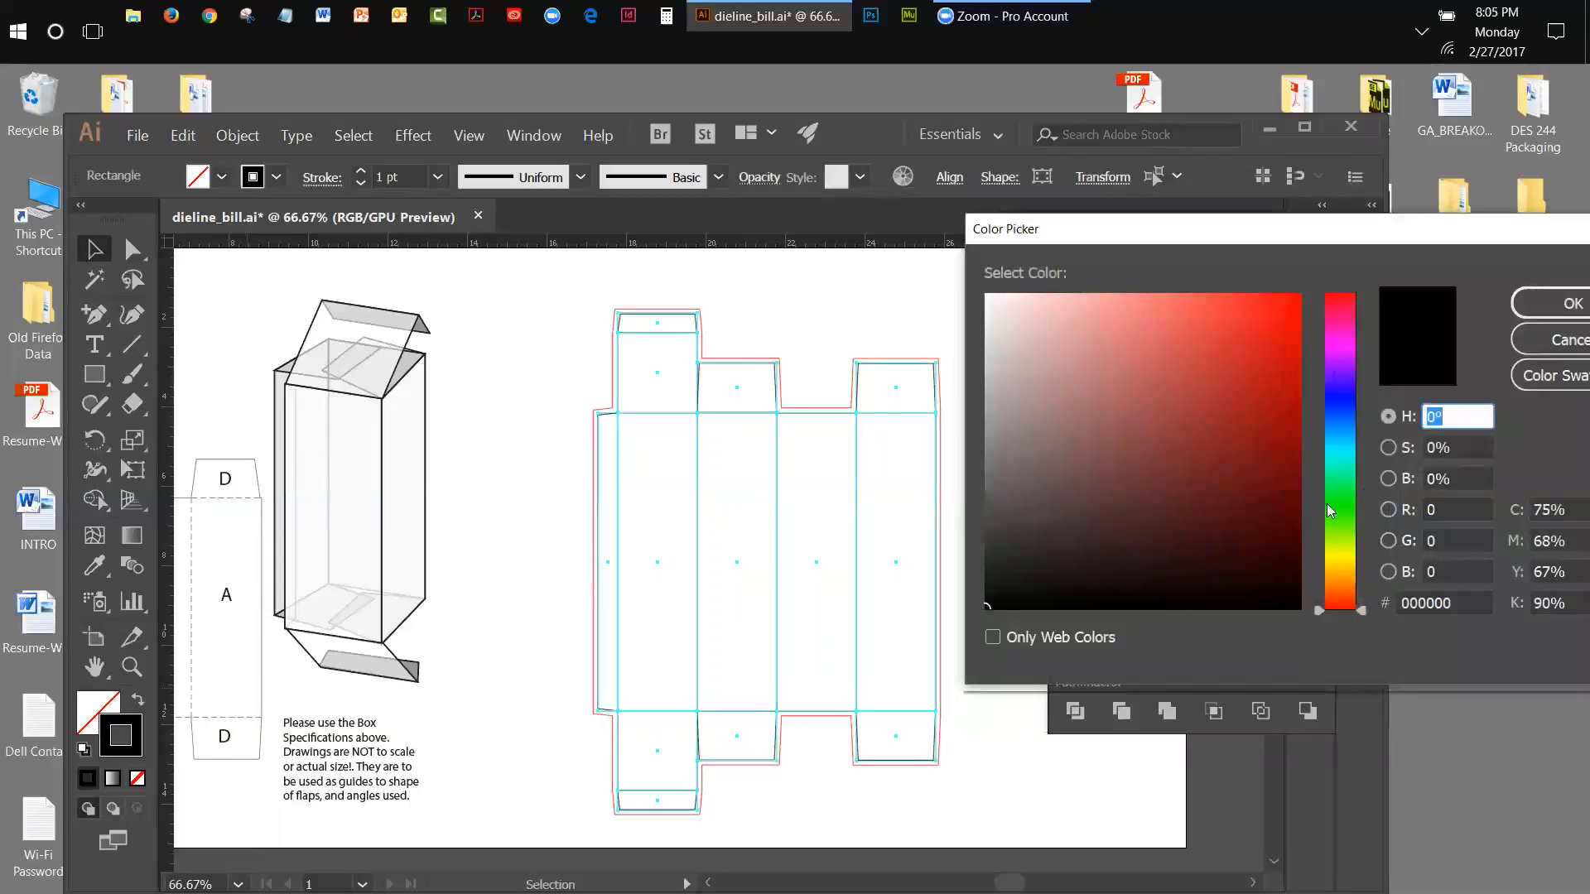
{"action": "left_click_drag", "start_coordinate": [1362, 237], "coordinate": [1224, 238]}
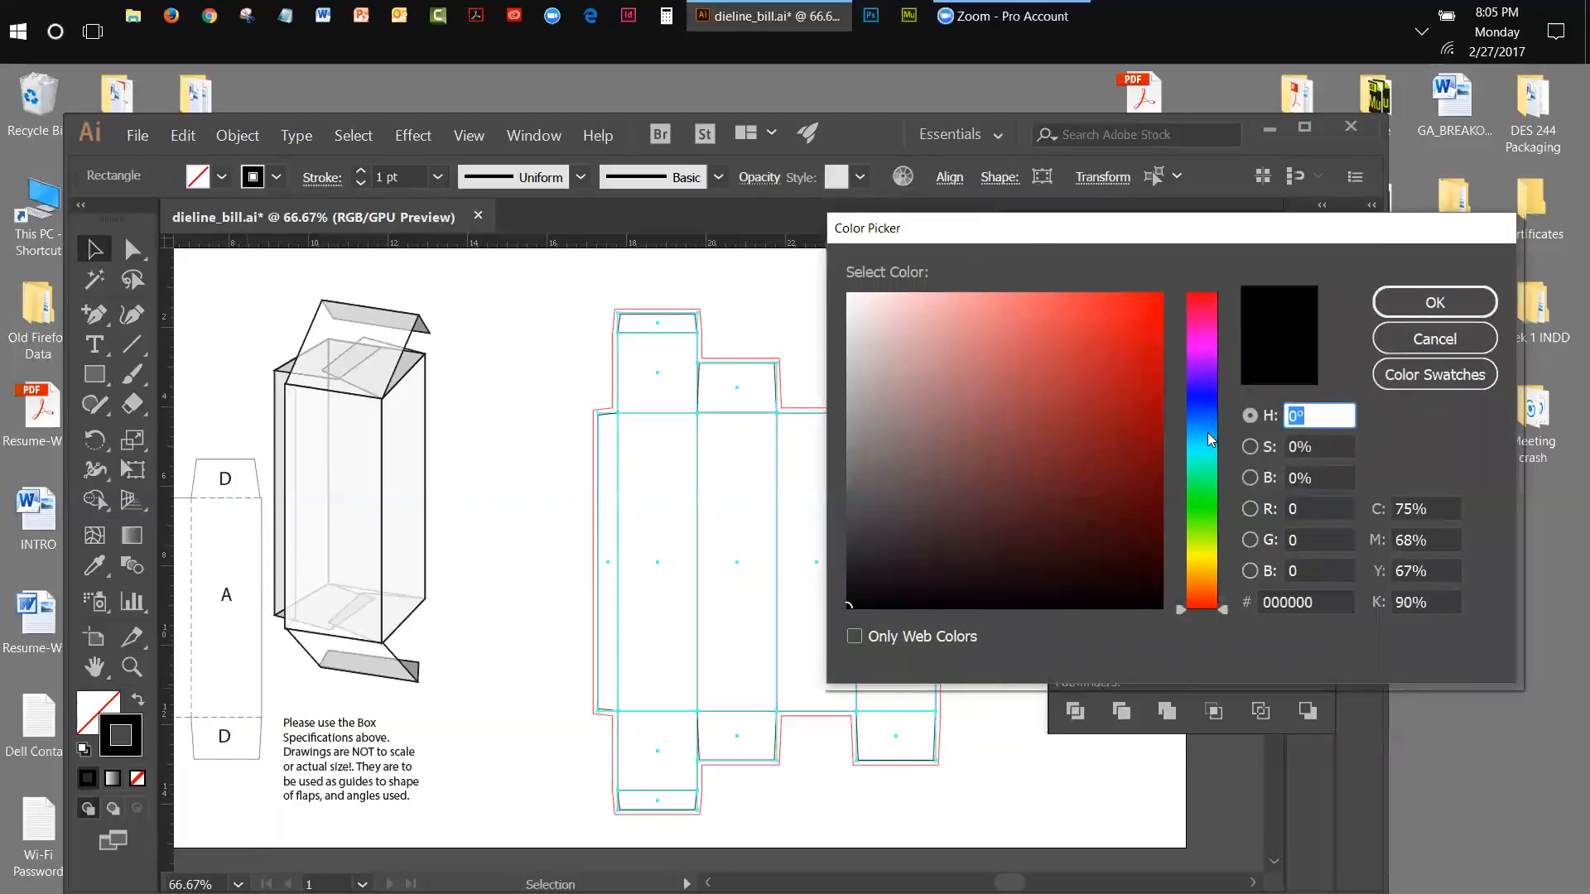
{"action": "left_click", "coordinate": [1207, 435]}
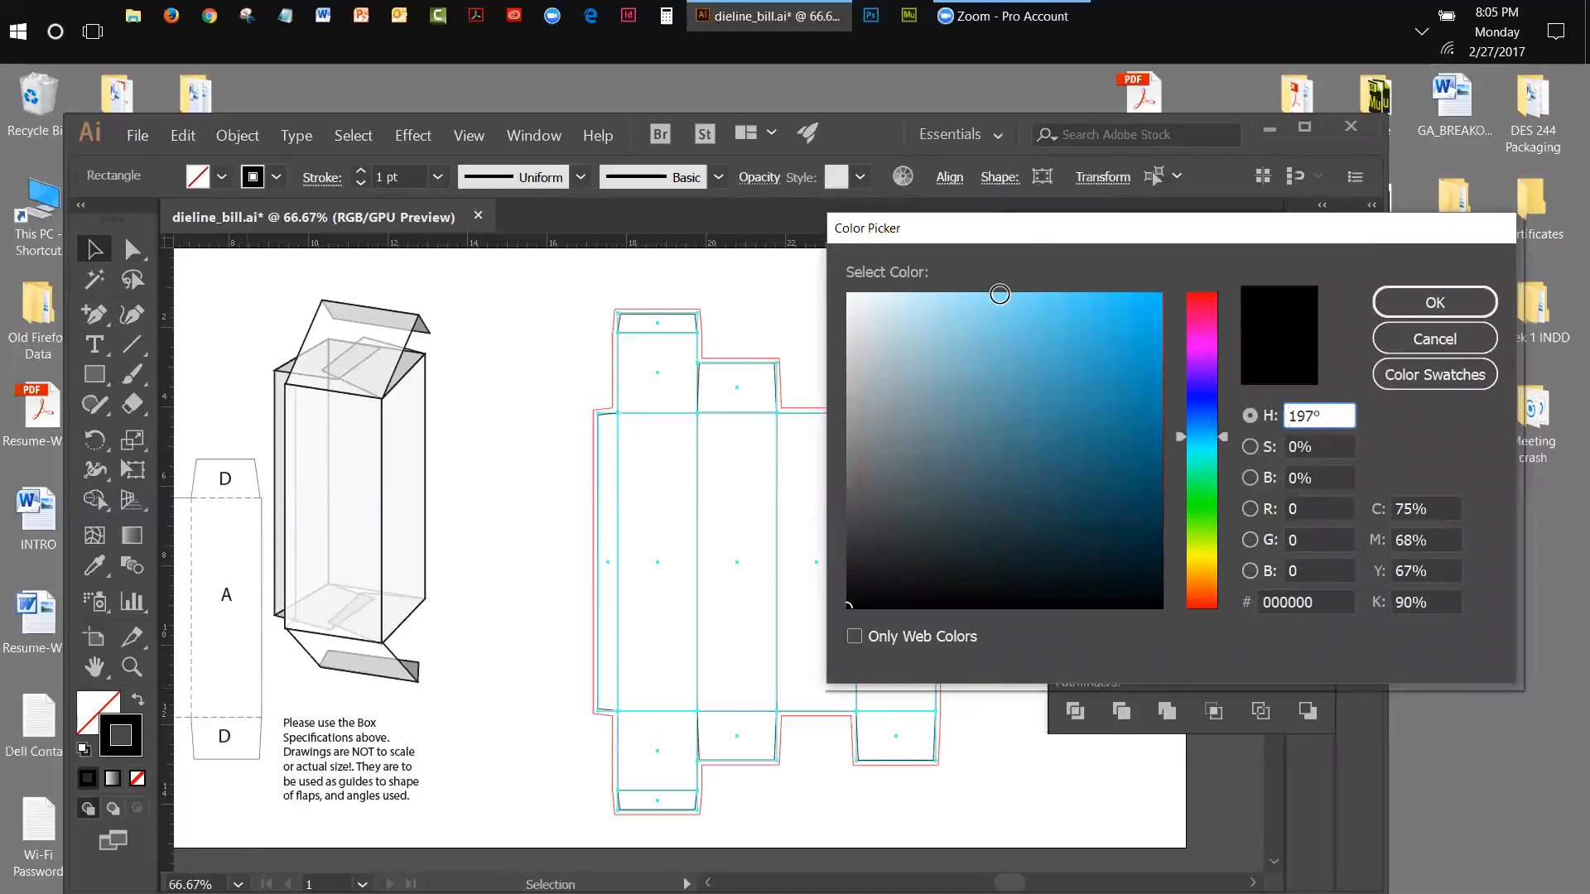
{"action": "left_click", "coordinate": [1003, 296]}
{"action": "left_click_drag", "start_coordinate": [1003, 296], "coordinate": [973, 293]}
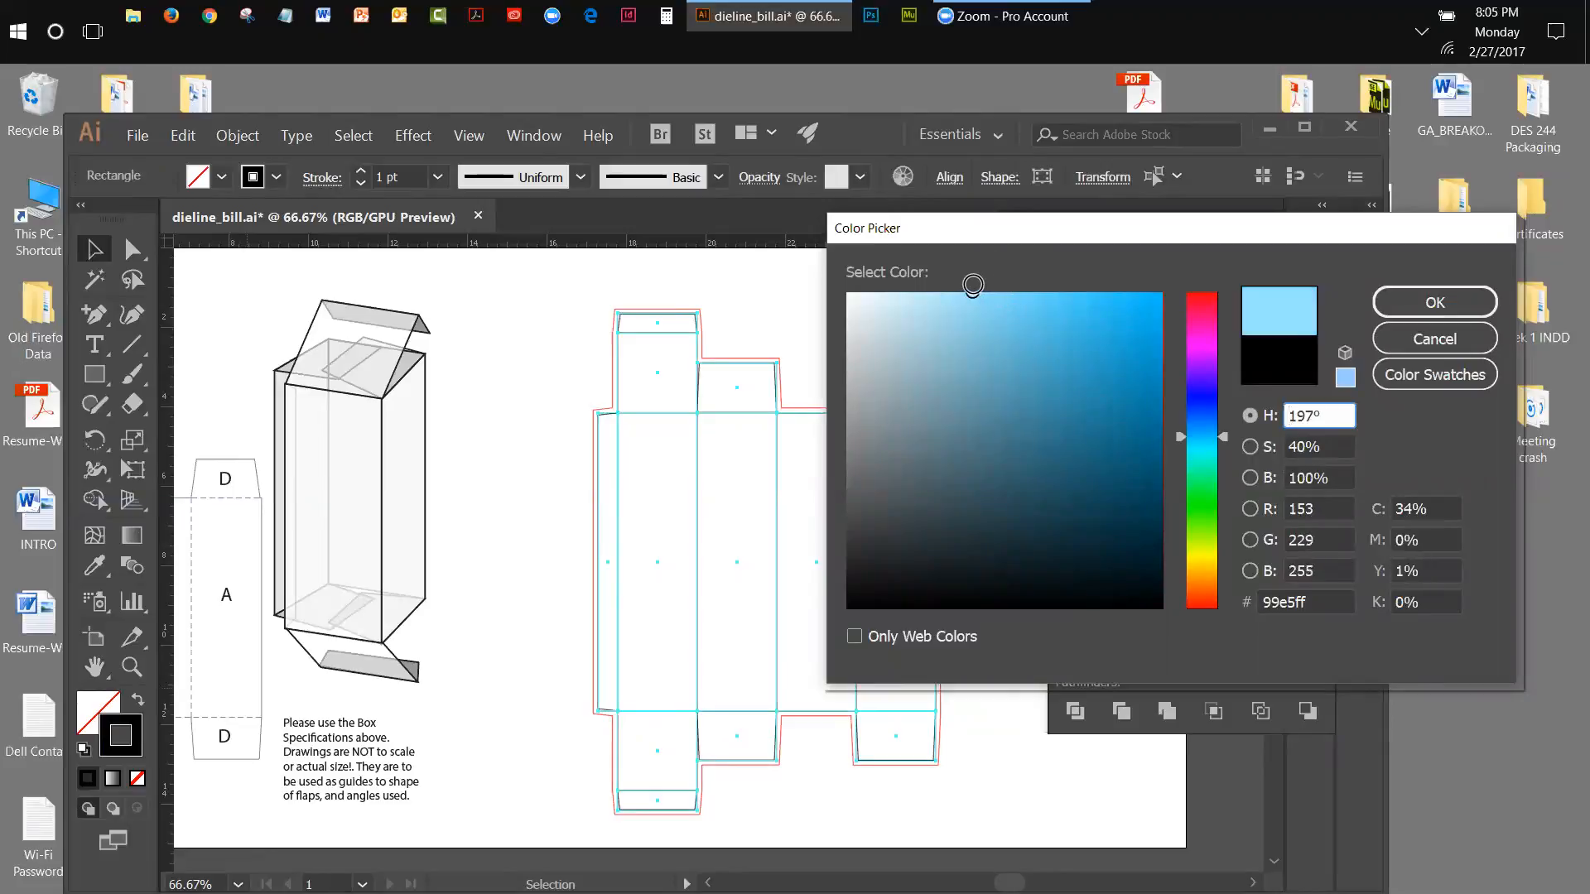
{"action": "left_click", "coordinate": [1463, 309]}
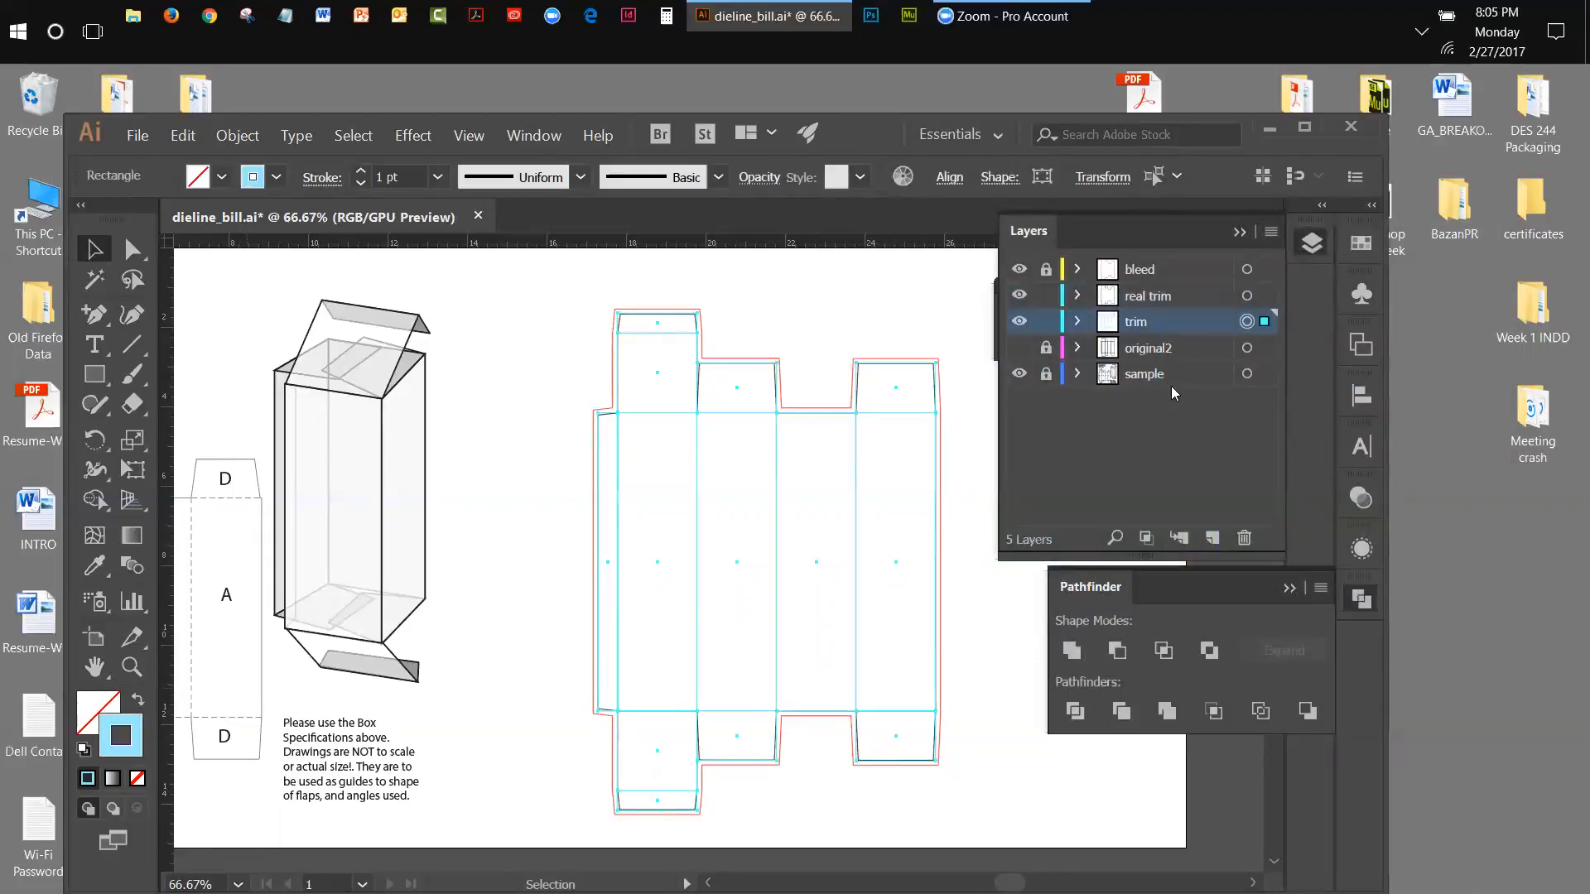
{"action": "left_click", "coordinate": [1019, 374]}
{"action": "left_click", "coordinate": [466, 321]}
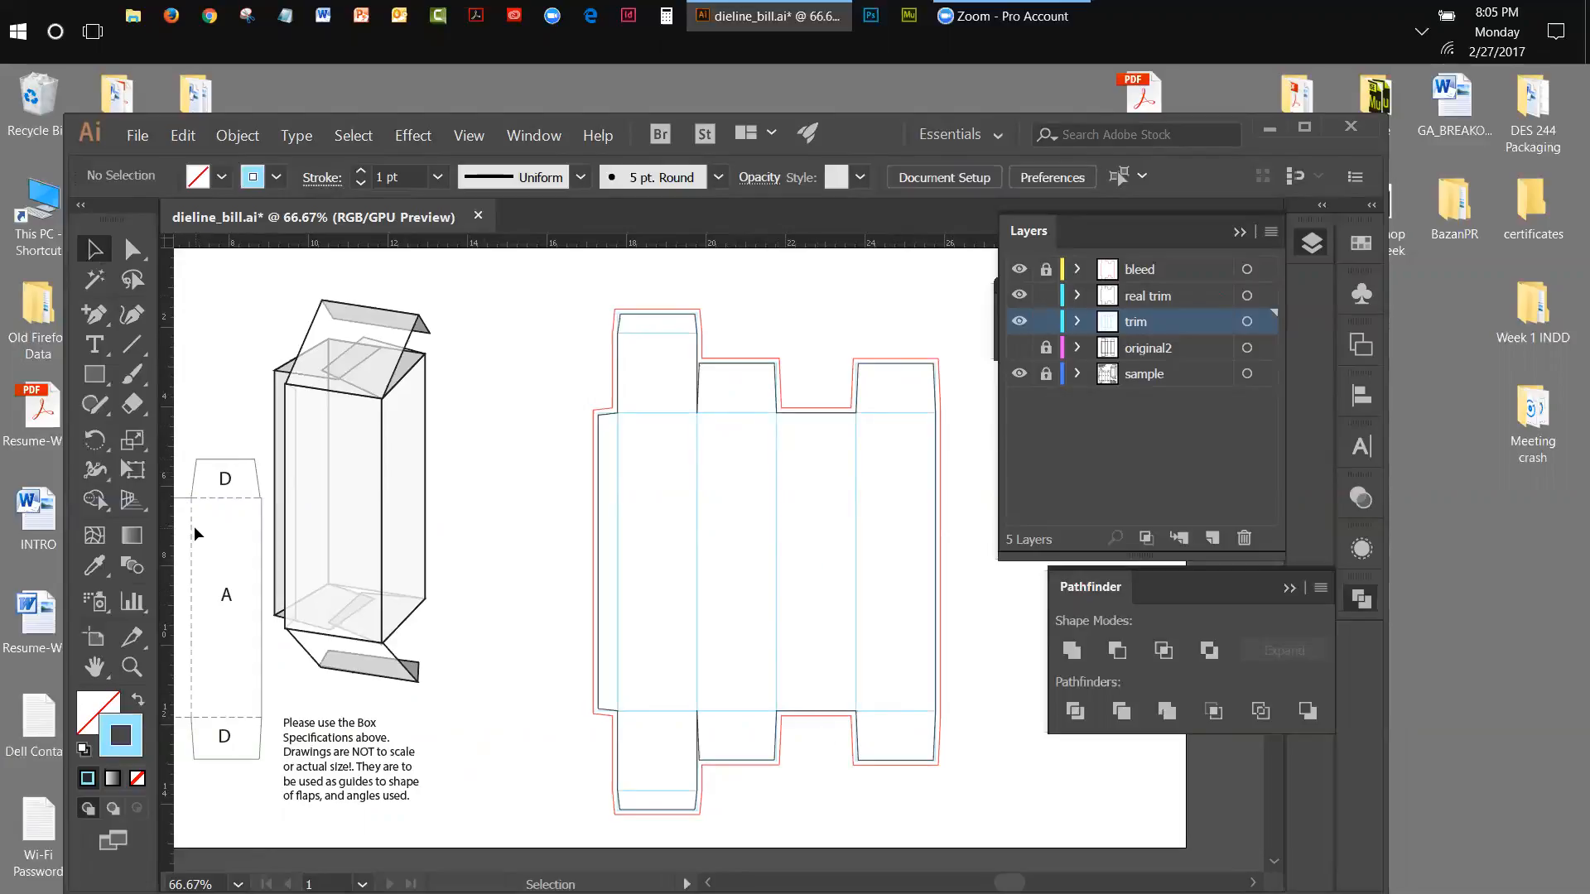
Lock the trim layer, rename the real trim layer as fold and make it the active layer.
{"action": "left_click", "coordinate": [1019, 321]}
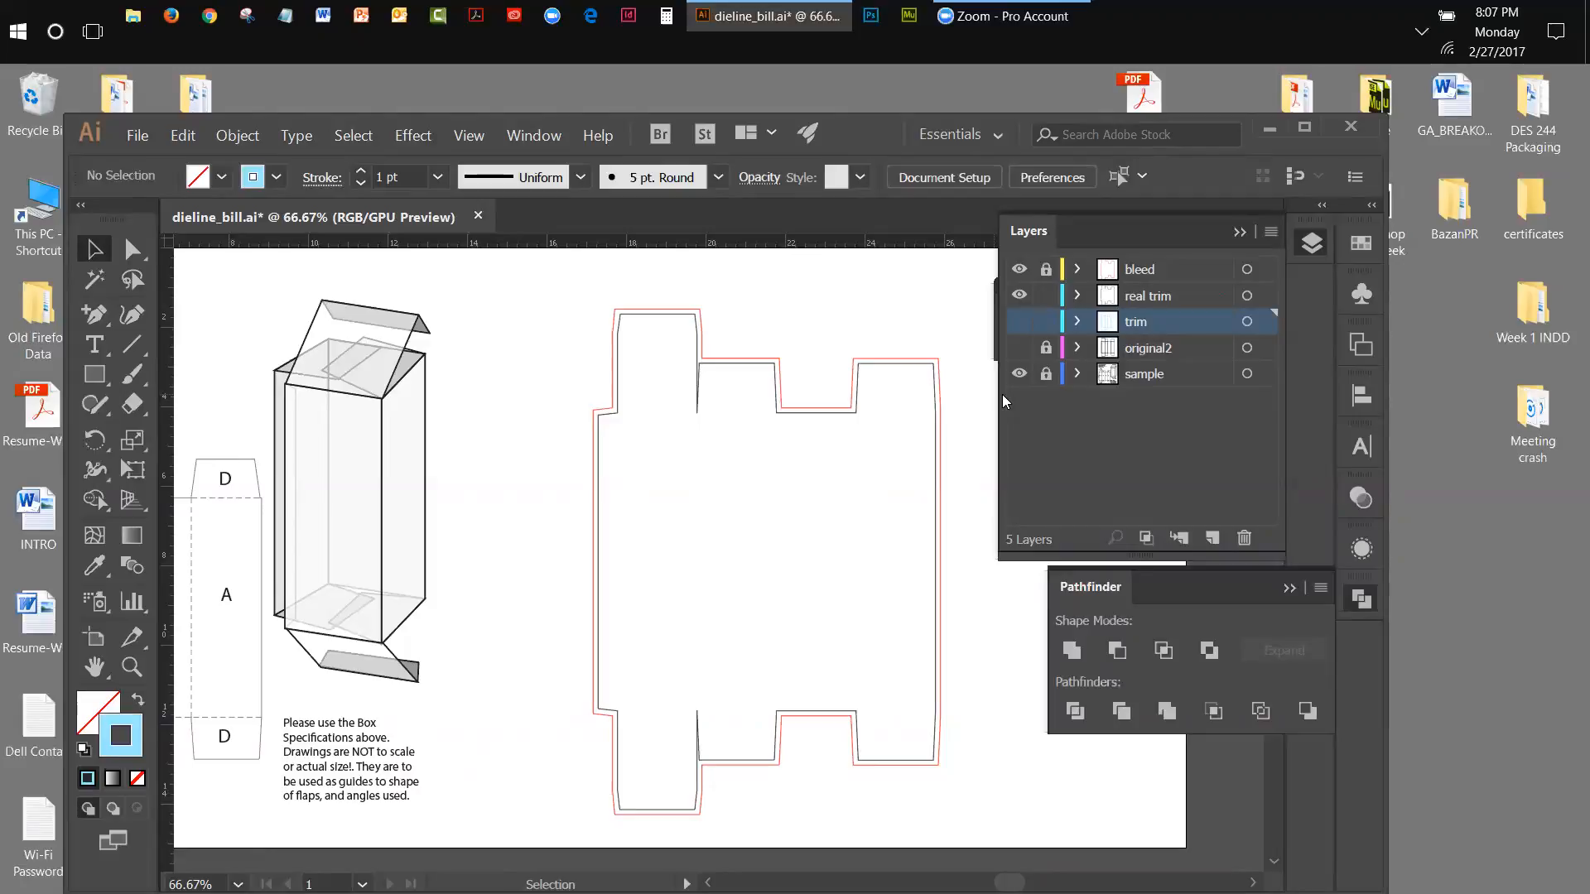
{"action": "left_click", "coordinate": [1019, 323]}
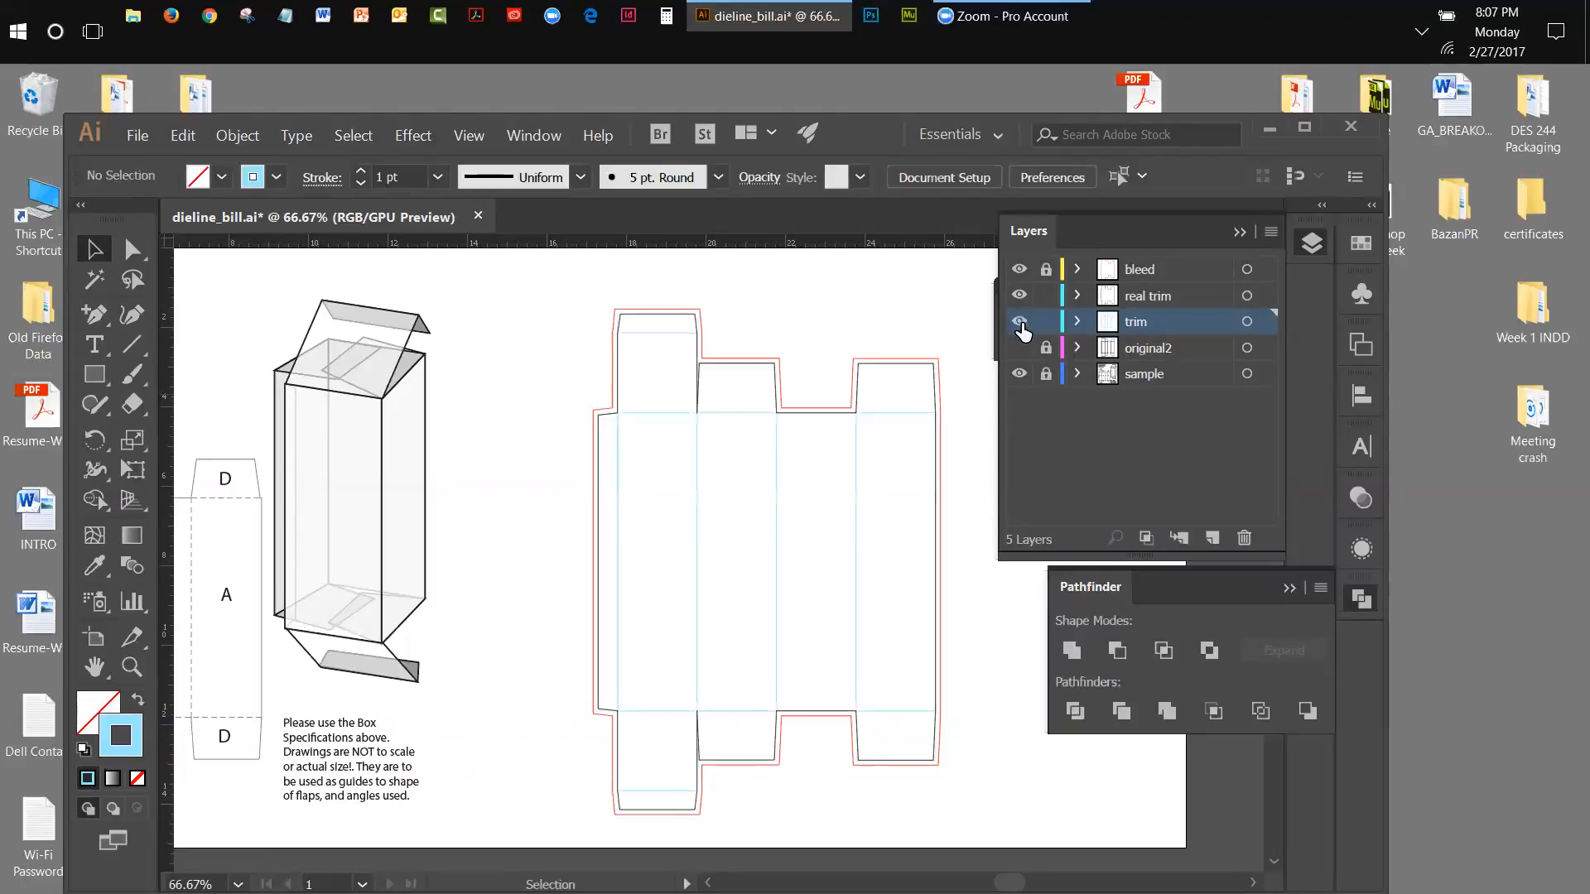
{"action": "left_click", "coordinate": [1047, 324]}
{"action": "left_click", "coordinate": [1148, 300]}
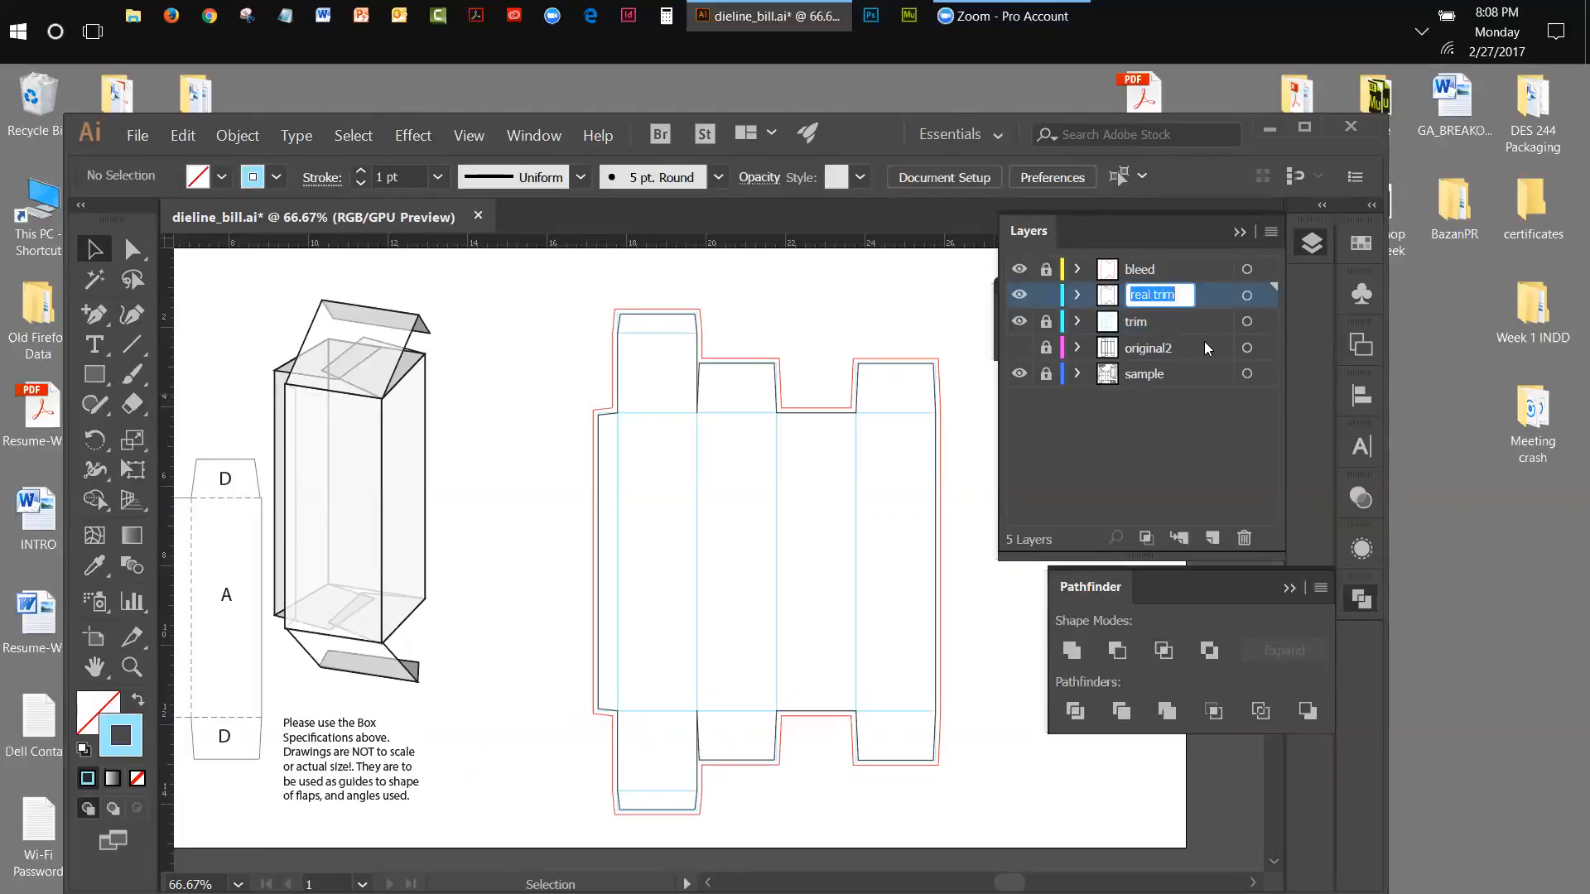
{"action": "type", "text": "fold"}
{"action": "left_click", "coordinate": [1111, 444]}
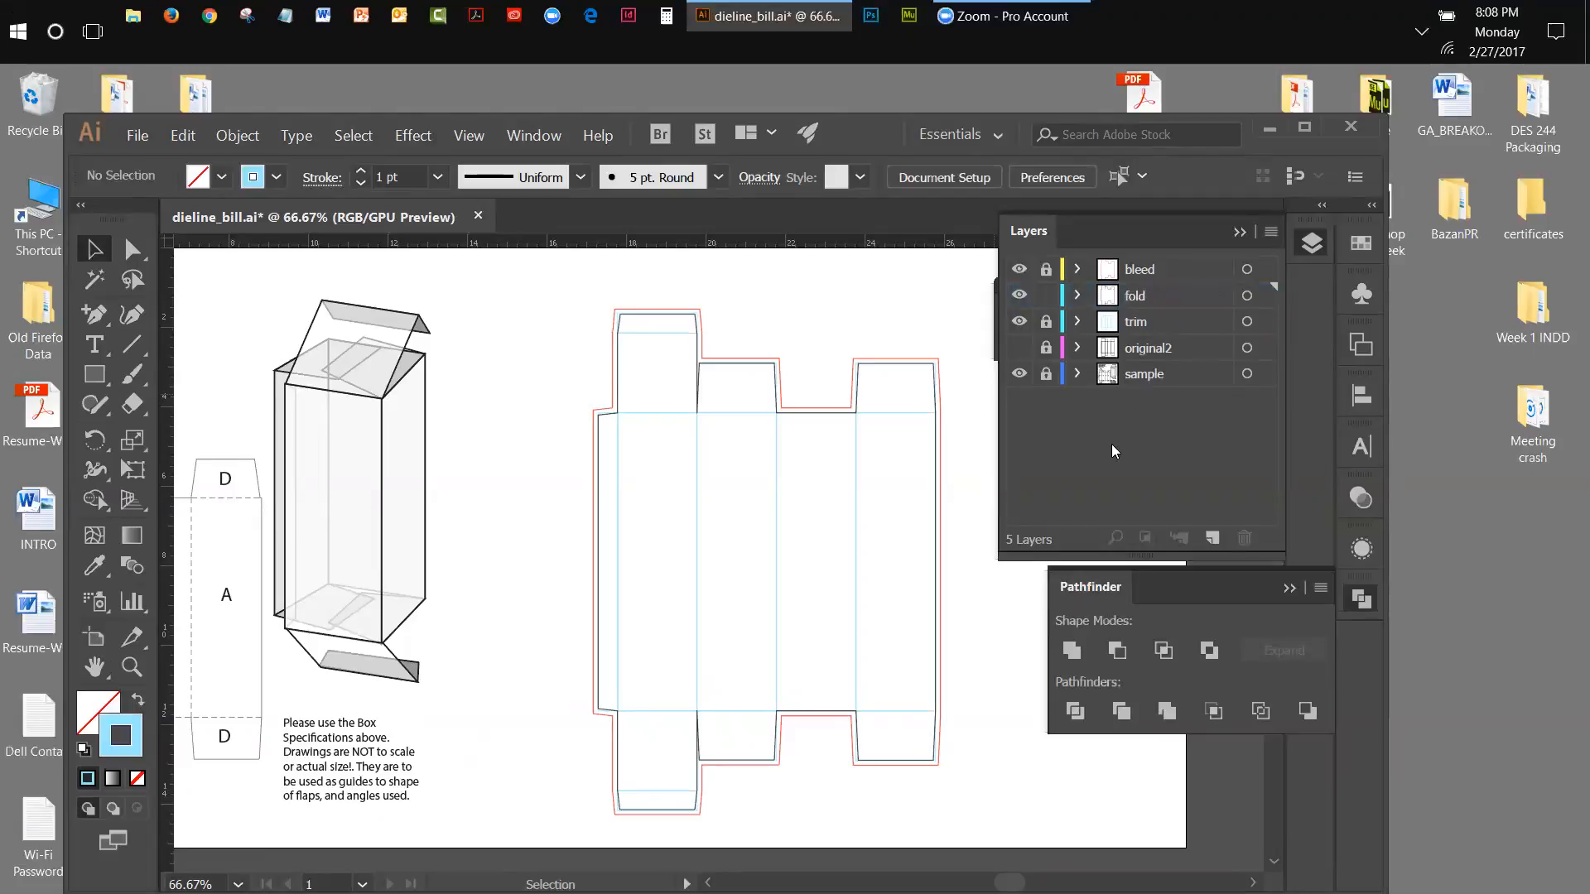
{"action": "left_click", "coordinate": [1019, 296]}
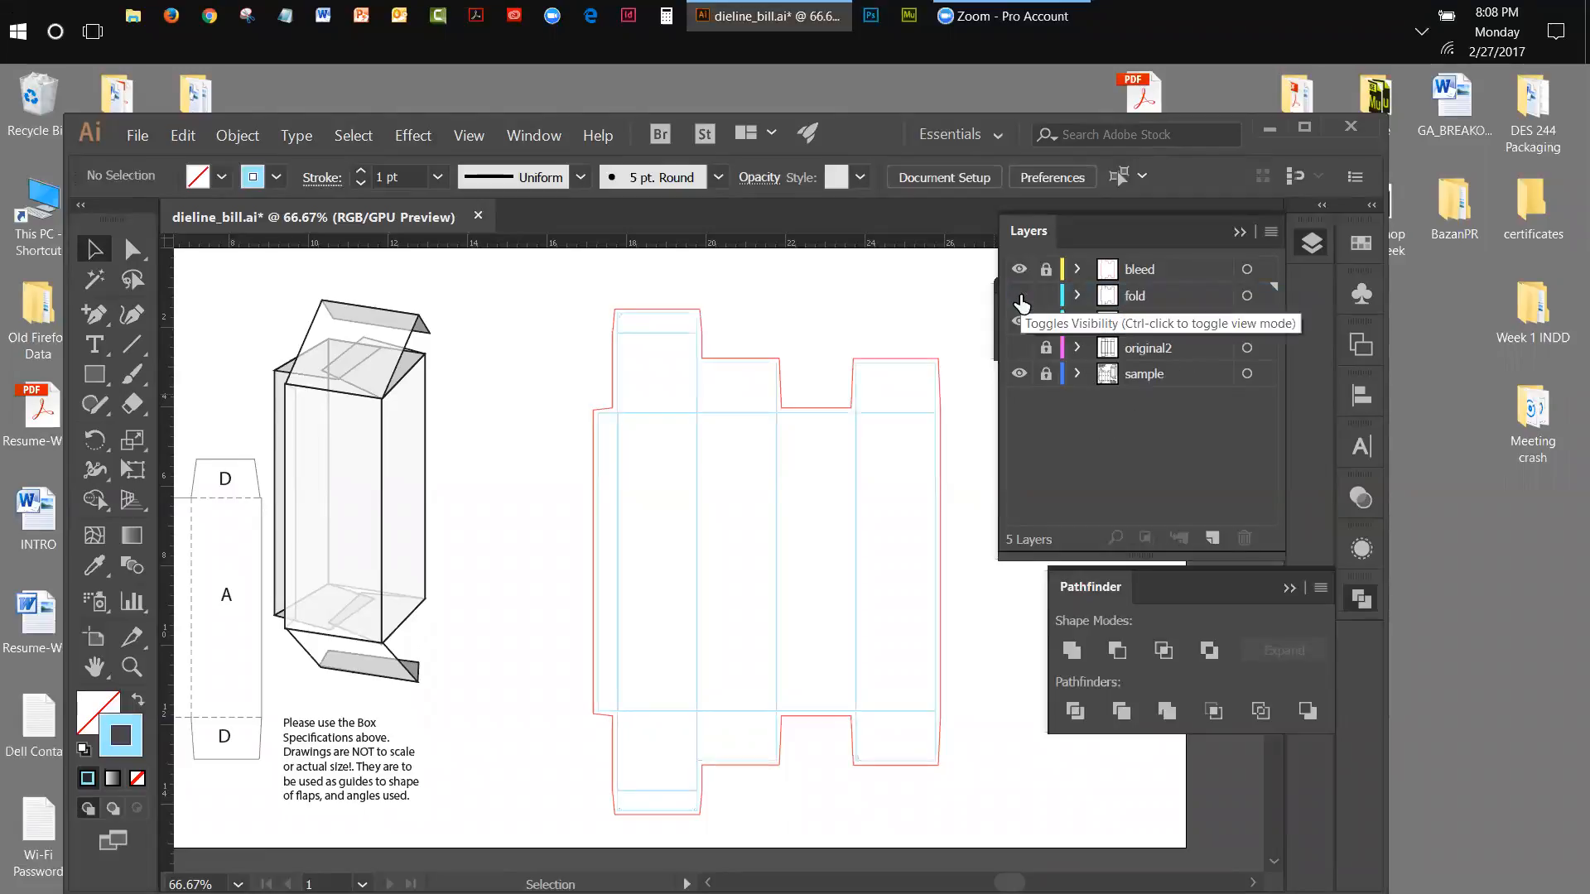
{"action": "left_click", "coordinate": [1019, 296]}
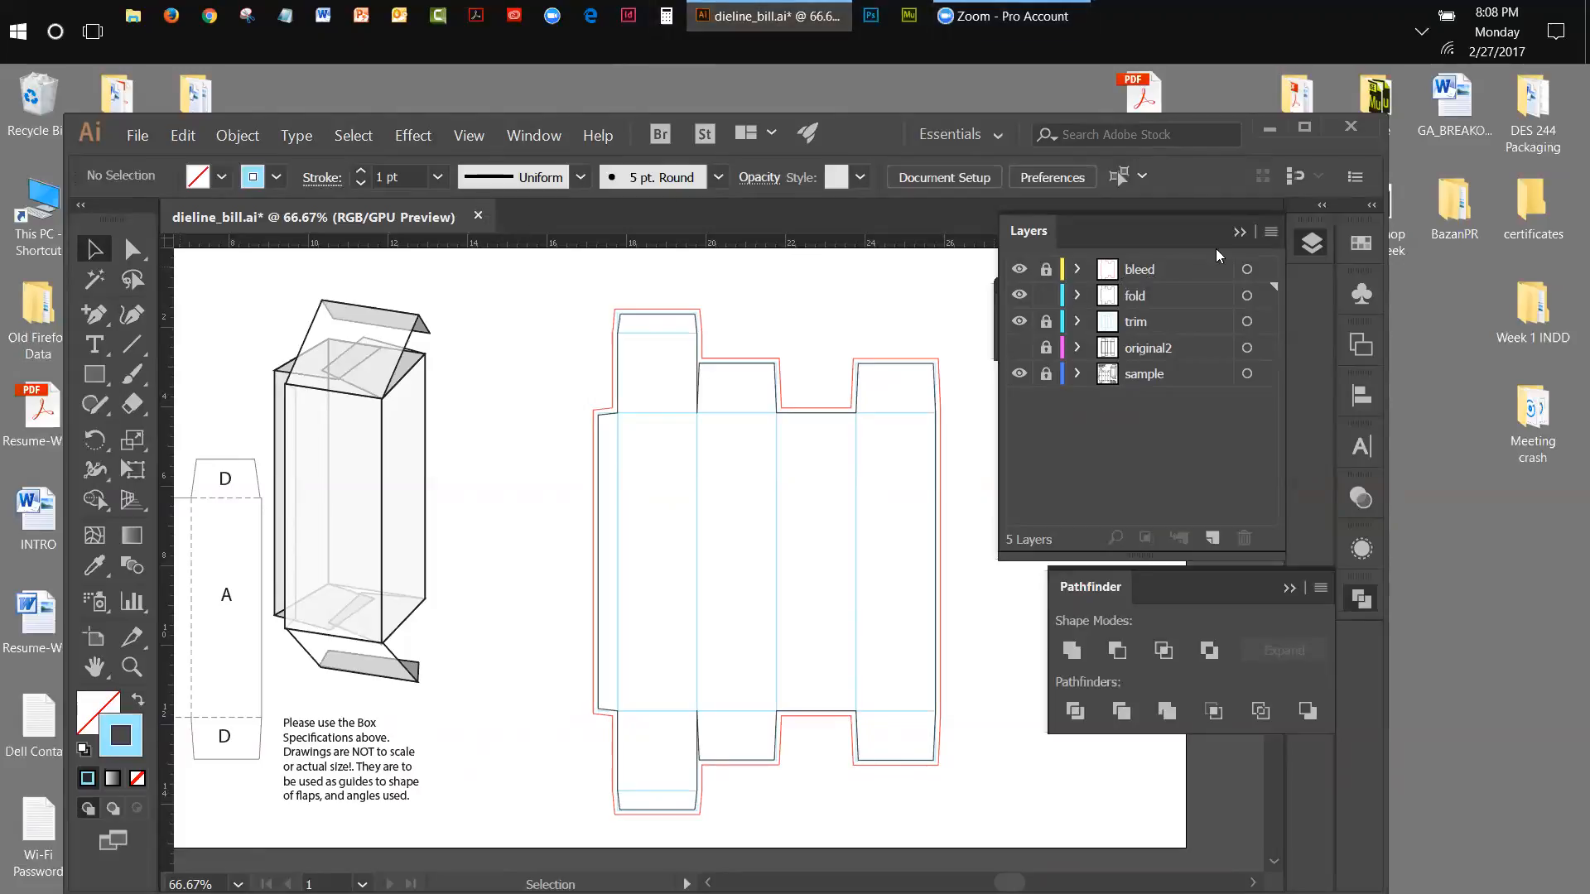
{"action": "left_click", "coordinate": [1141, 298]}
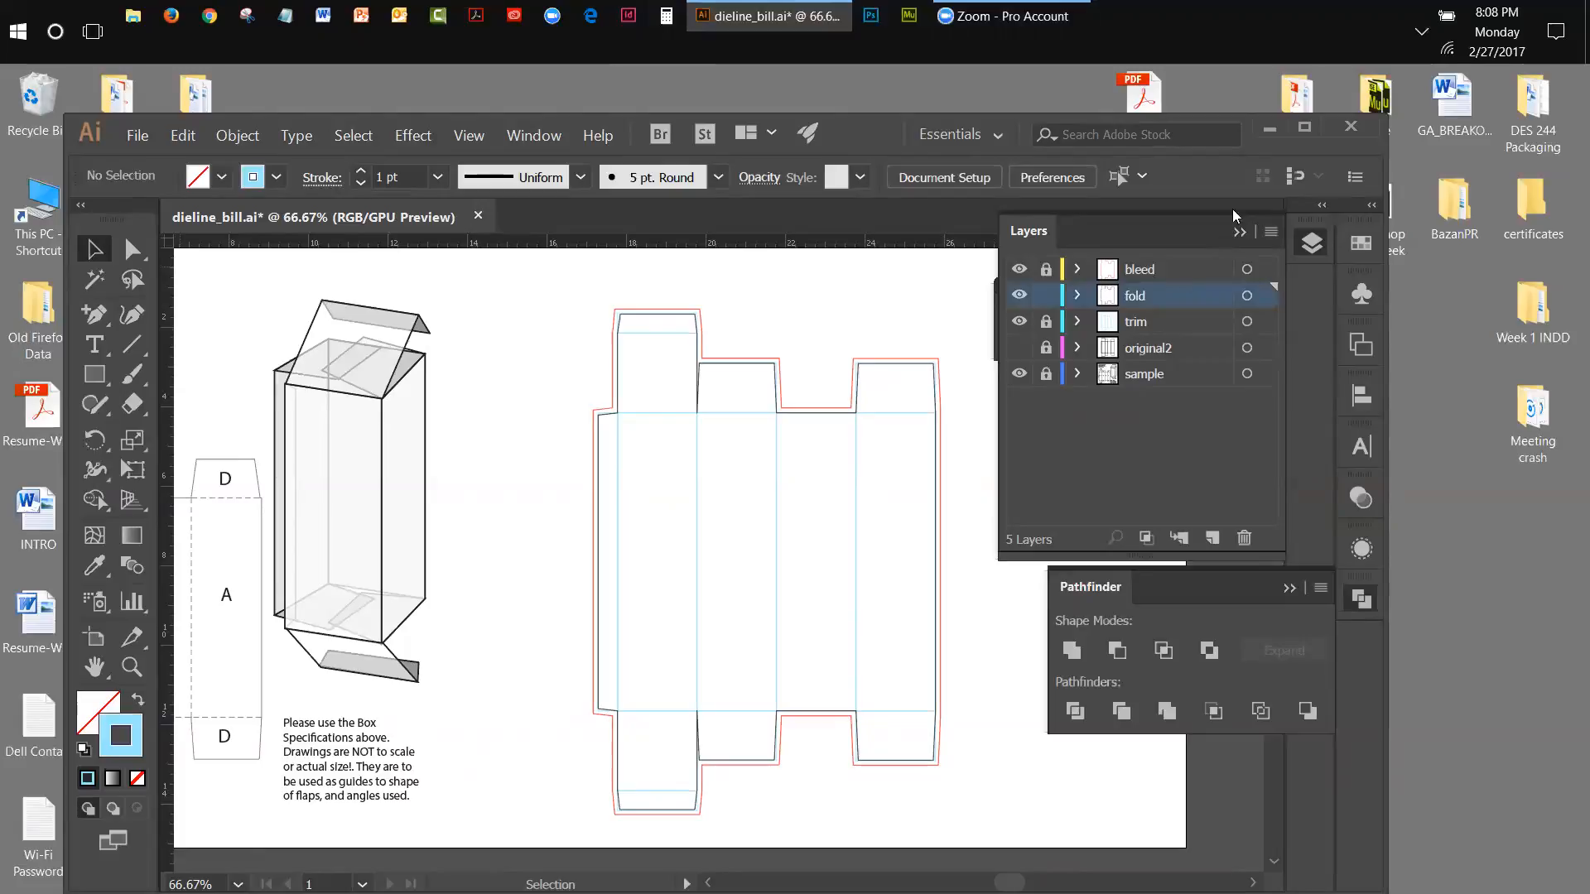
Clear the layer list, the Pathfinder options and both floating toolsets off the artboard.
{"action": "left_click", "coordinate": [1240, 230]}
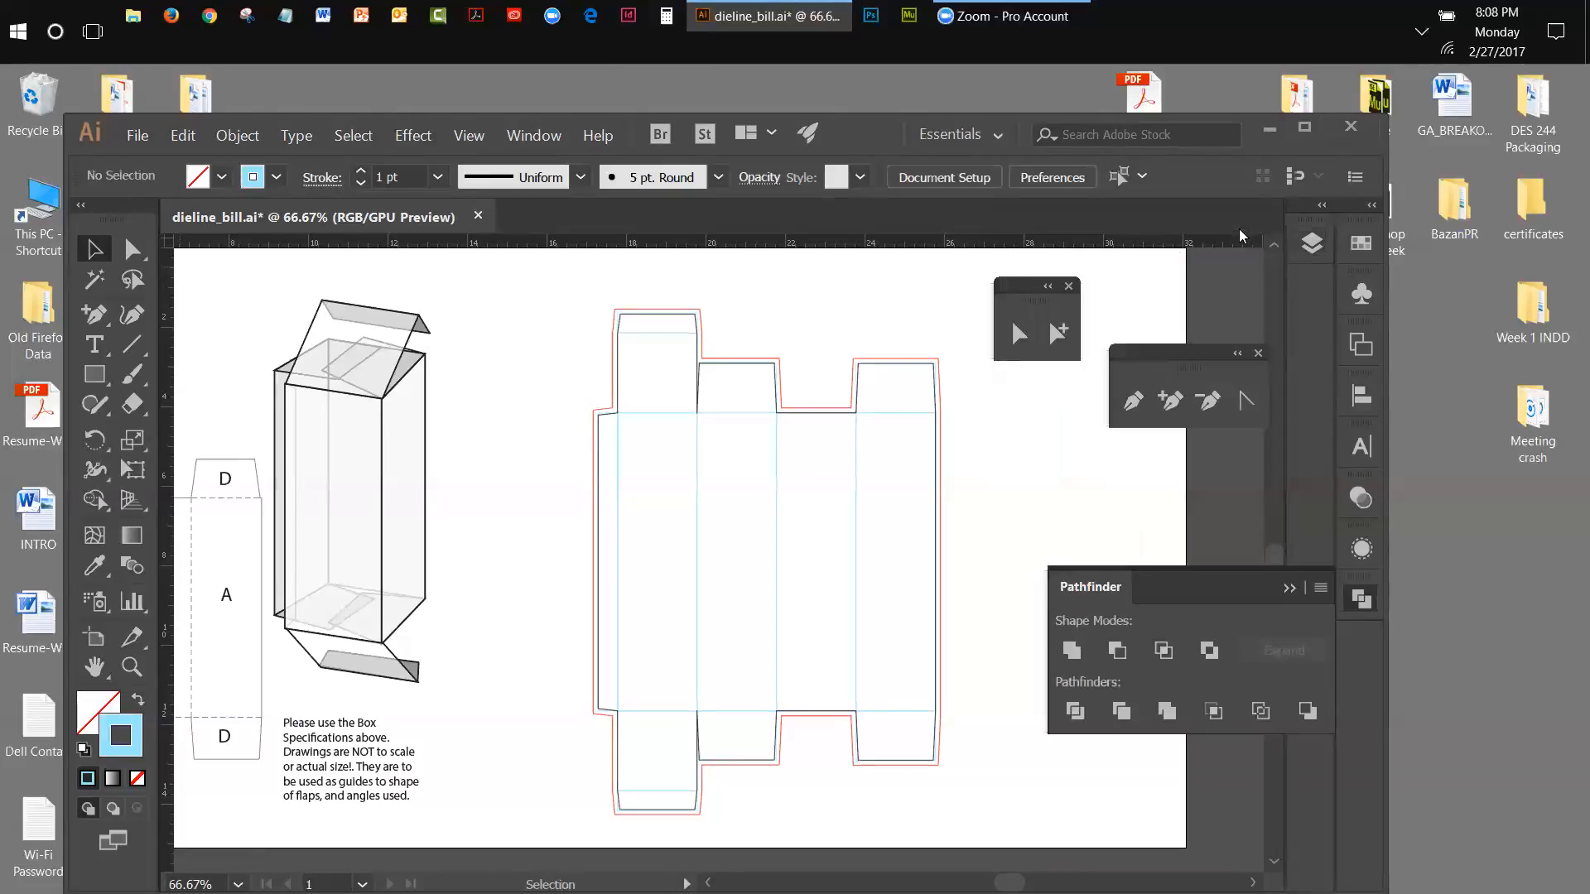
{"action": "left_click", "coordinate": [1283, 589]}
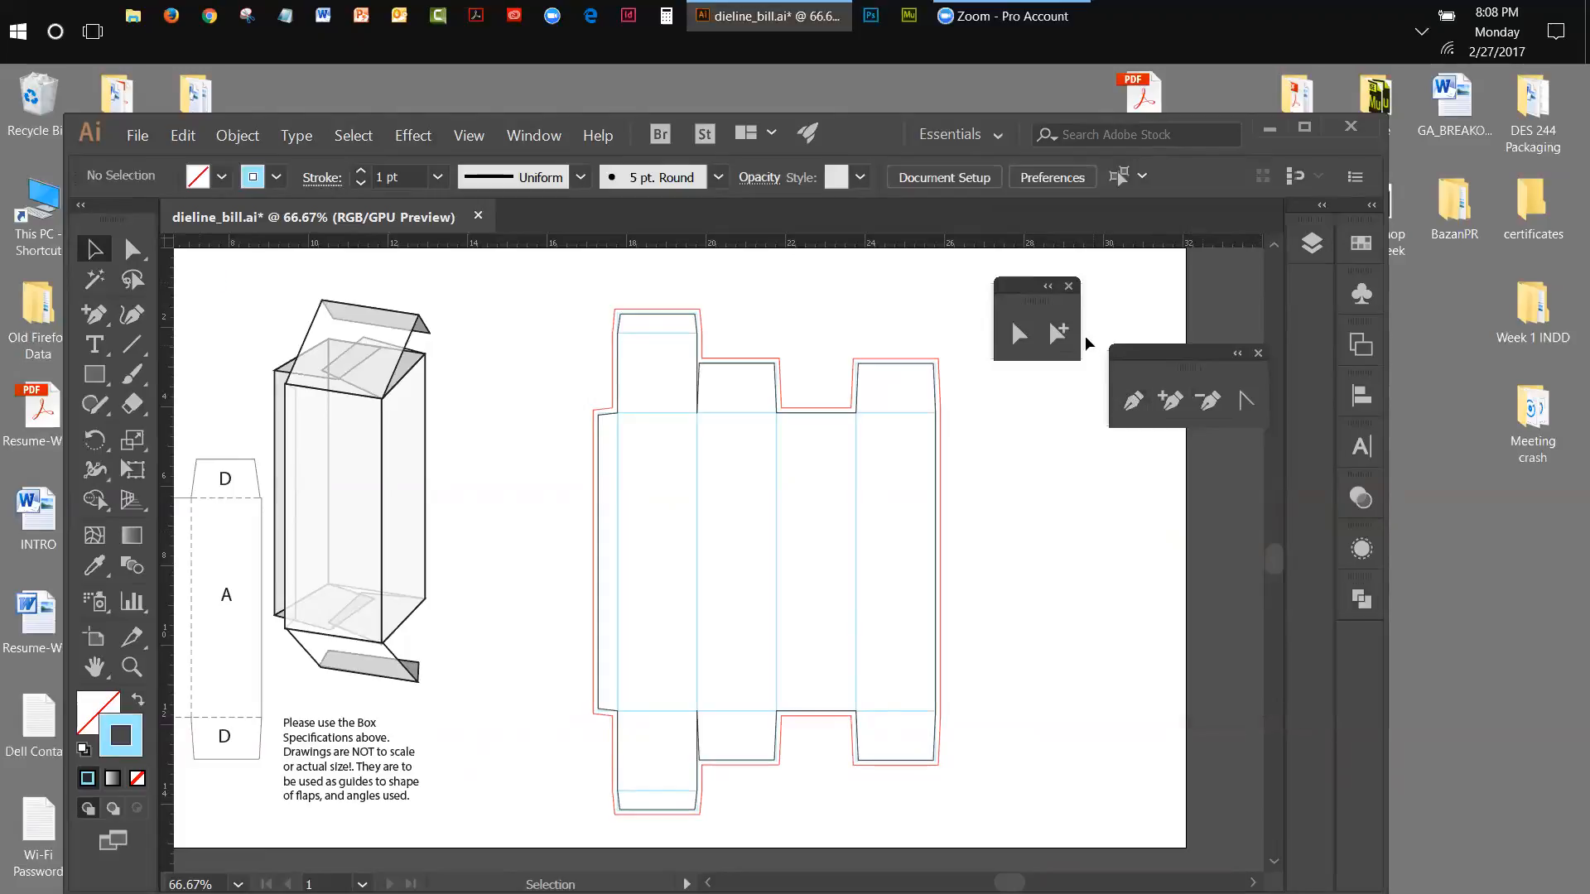
{"action": "left_click", "coordinate": [1069, 288]}
{"action": "left_click_drag", "start_coordinate": [1171, 355], "coordinate": [1053, 301]}
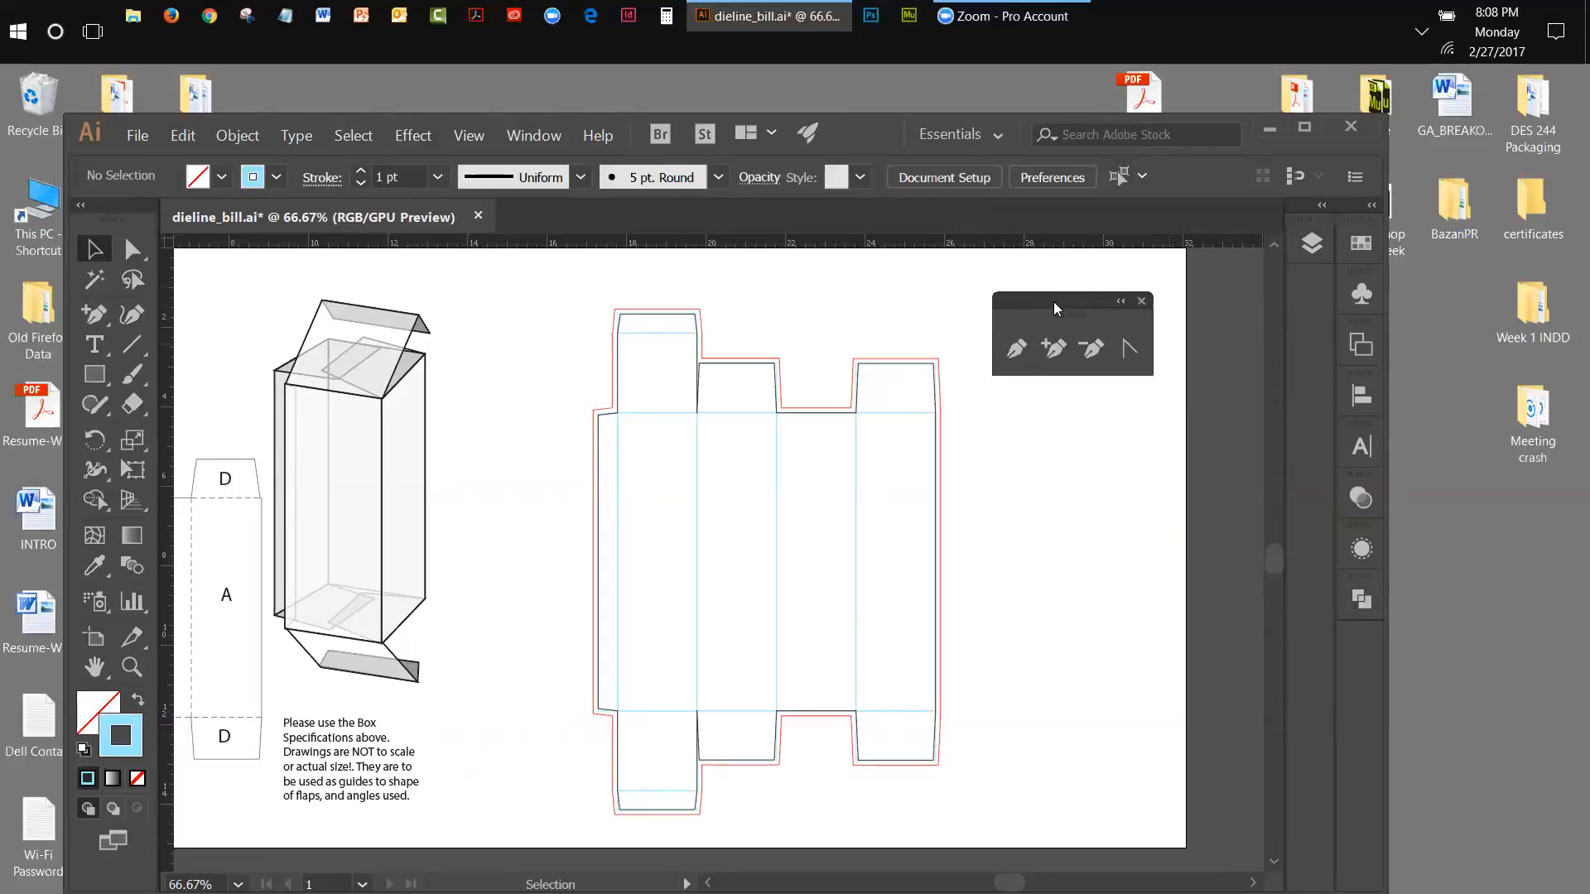
{"action": "left_click", "coordinate": [1141, 300]}
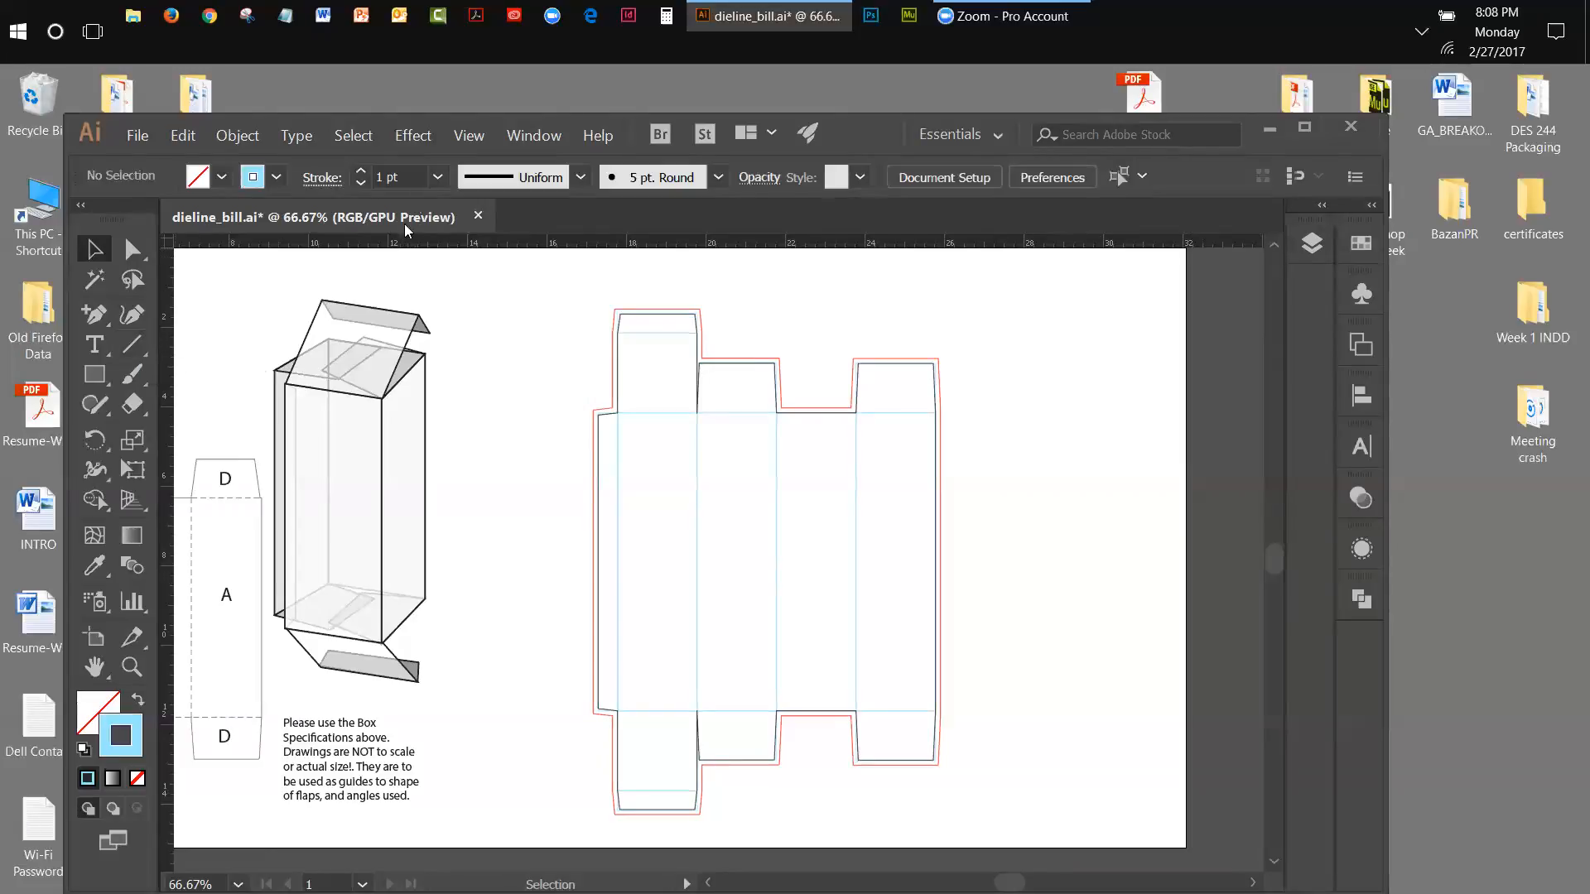
Display the full stroke options and place them beside the dieline.
{"action": "left_click", "coordinate": [529, 137]}
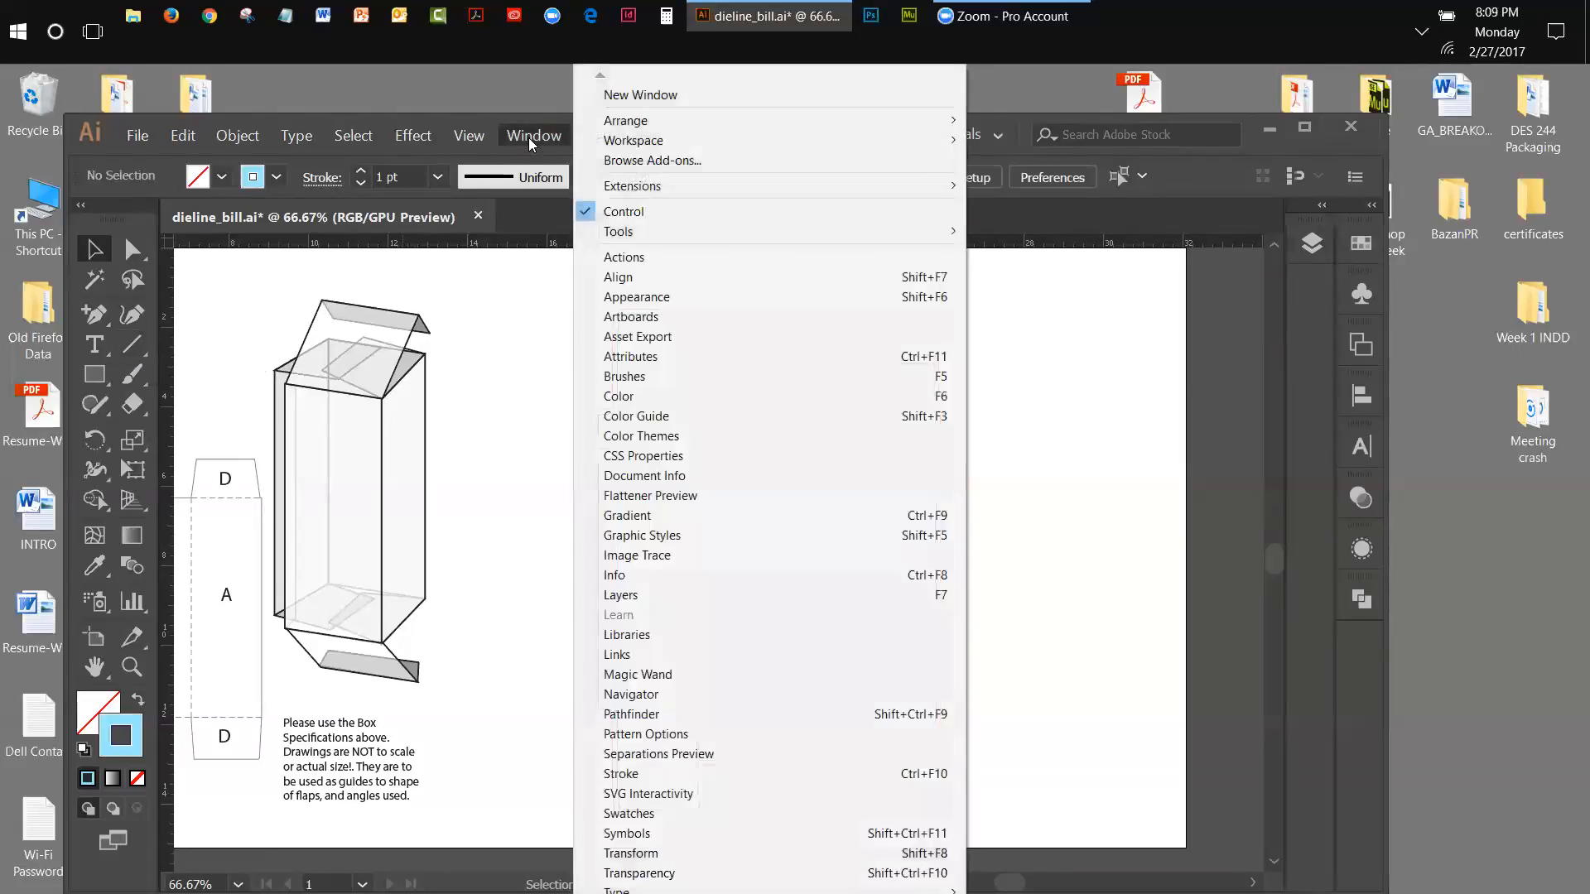
{"action": "left_click", "coordinate": [650, 774]}
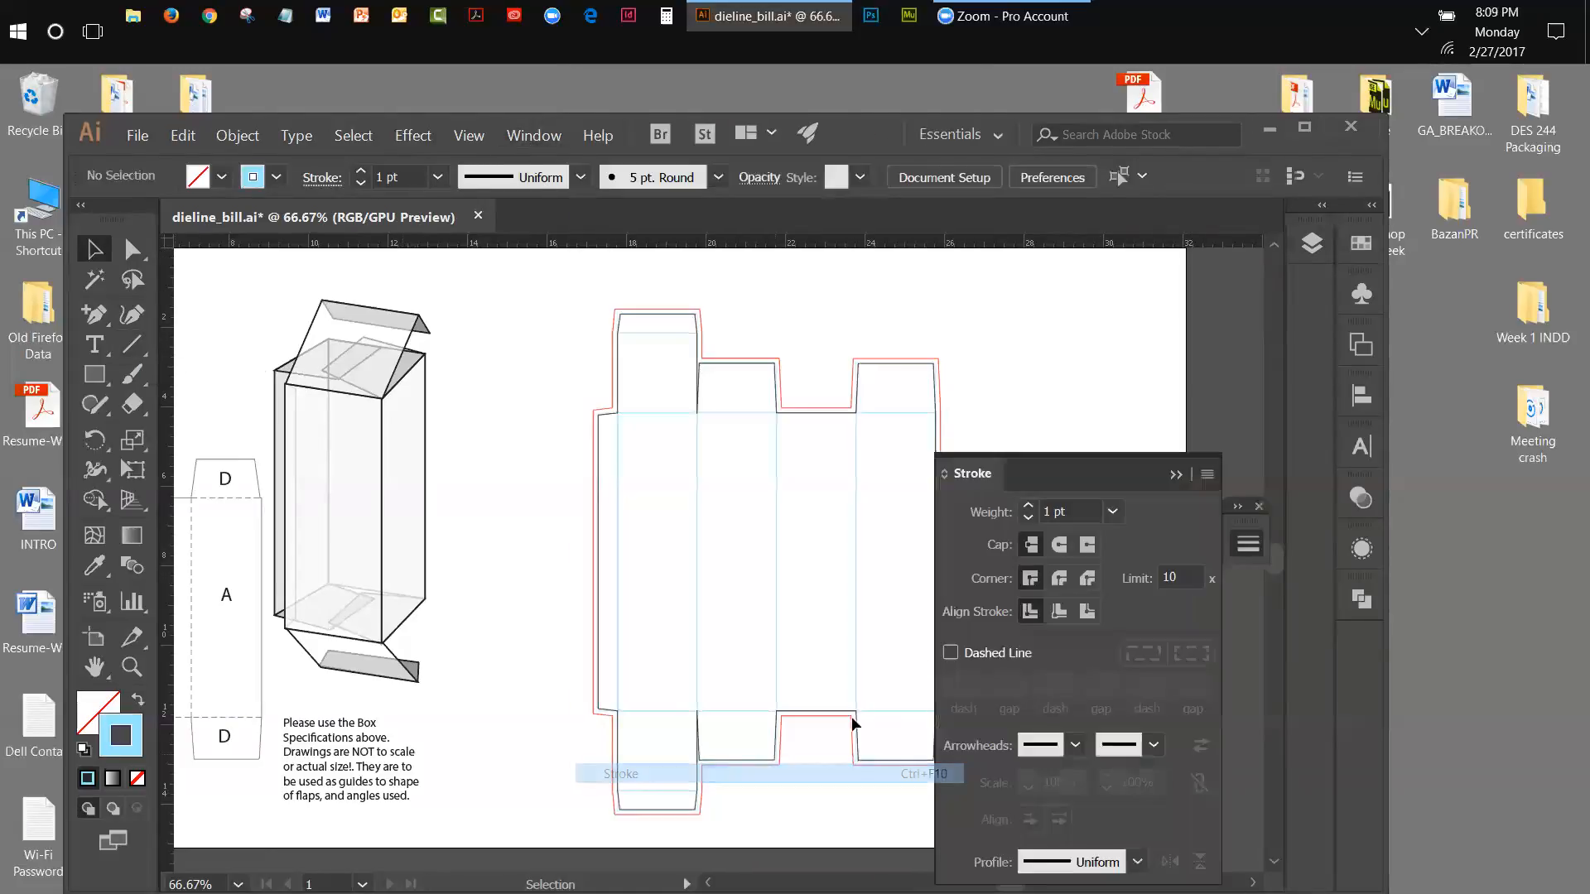
{"action": "mouse_move", "coordinate": [979, 457]}
{"action": "left_mouse_down"}
{"action": "mouse_move", "coordinate": [1004, 435]}
{"action": "mouse_move", "coordinate": [1031, 300]}
{"action": "mouse_move", "coordinate": [1056, 300]}
{"action": "left_mouse_up"}
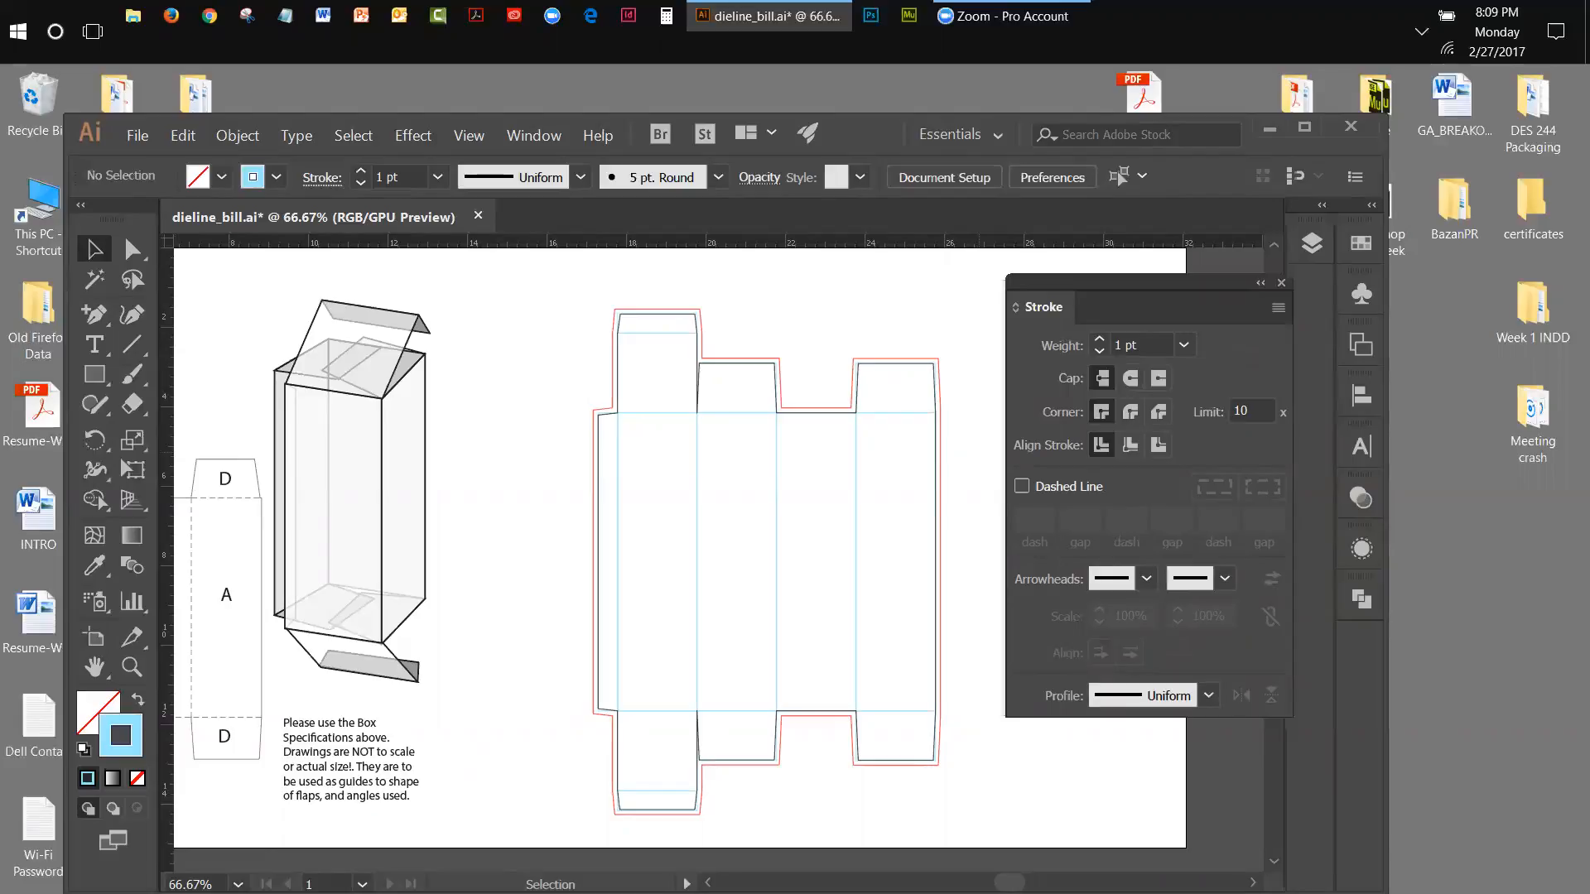
Examine what the trim and fold layers each contain by hiding and showing them in turn.
{"action": "left_click", "coordinate": [1312, 242]}
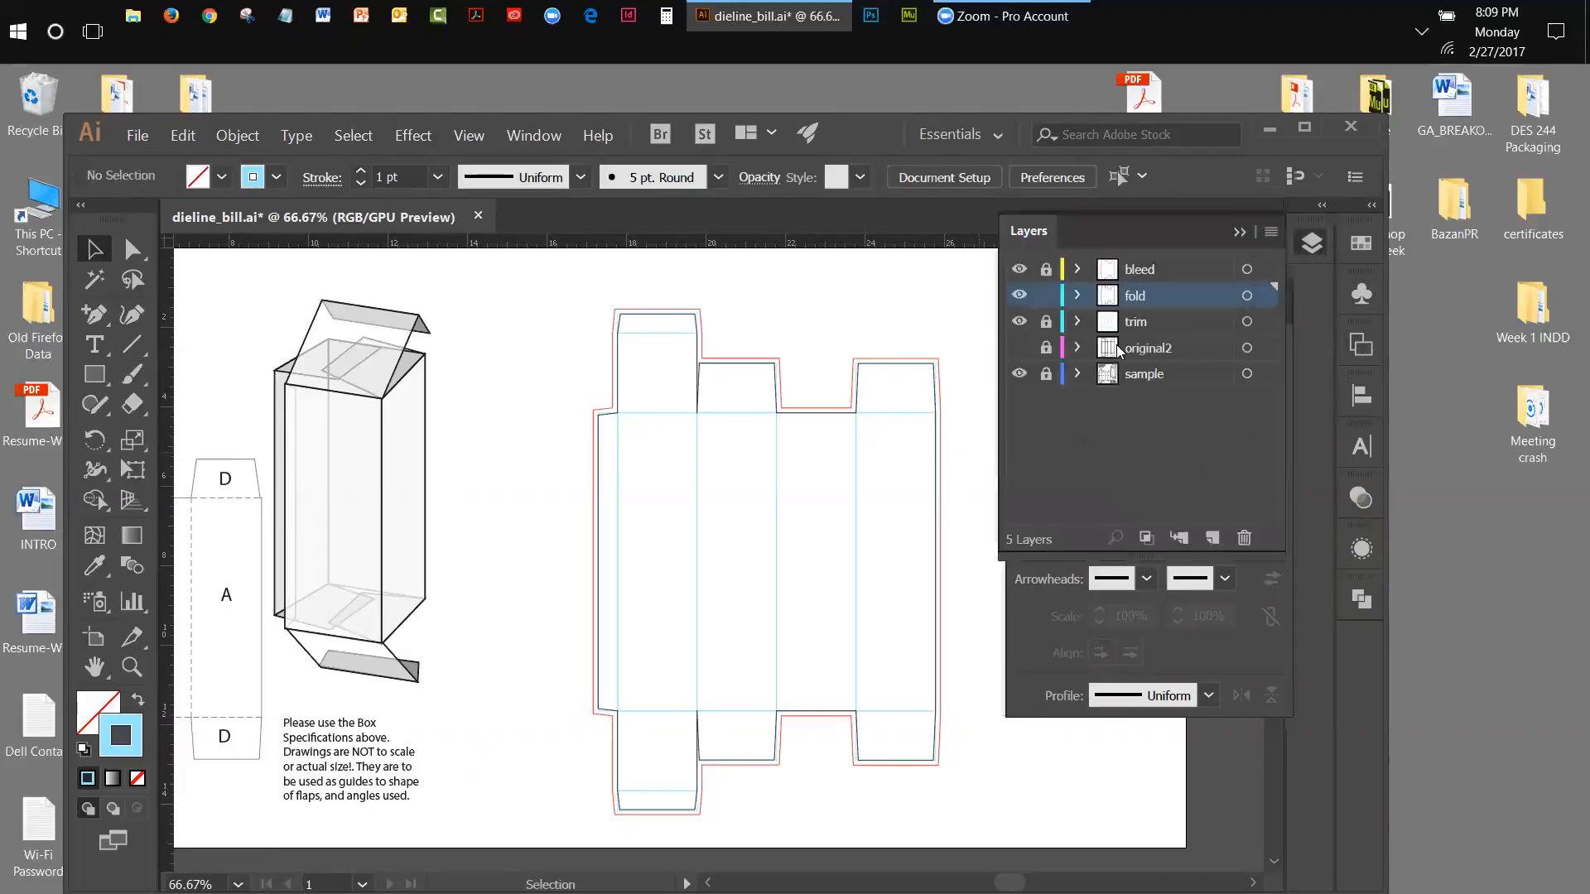
{"action": "left_click", "coordinate": [1019, 322]}
{"action": "left_click", "coordinate": [1019, 322]}
{"action": "left_click", "coordinate": [1019, 322]}
{"action": "left_click", "coordinate": [1020, 322]}
{"action": "left_click", "coordinate": [1019, 322]}
{"action": "left_click", "coordinate": [1020, 322]}
{"action": "left_click", "coordinate": [1019, 322]}
{"action": "left_click", "coordinate": [1020, 322]}
{"action": "left_click", "coordinate": [1020, 323]}
{"action": "left_click", "coordinate": [1018, 296]}
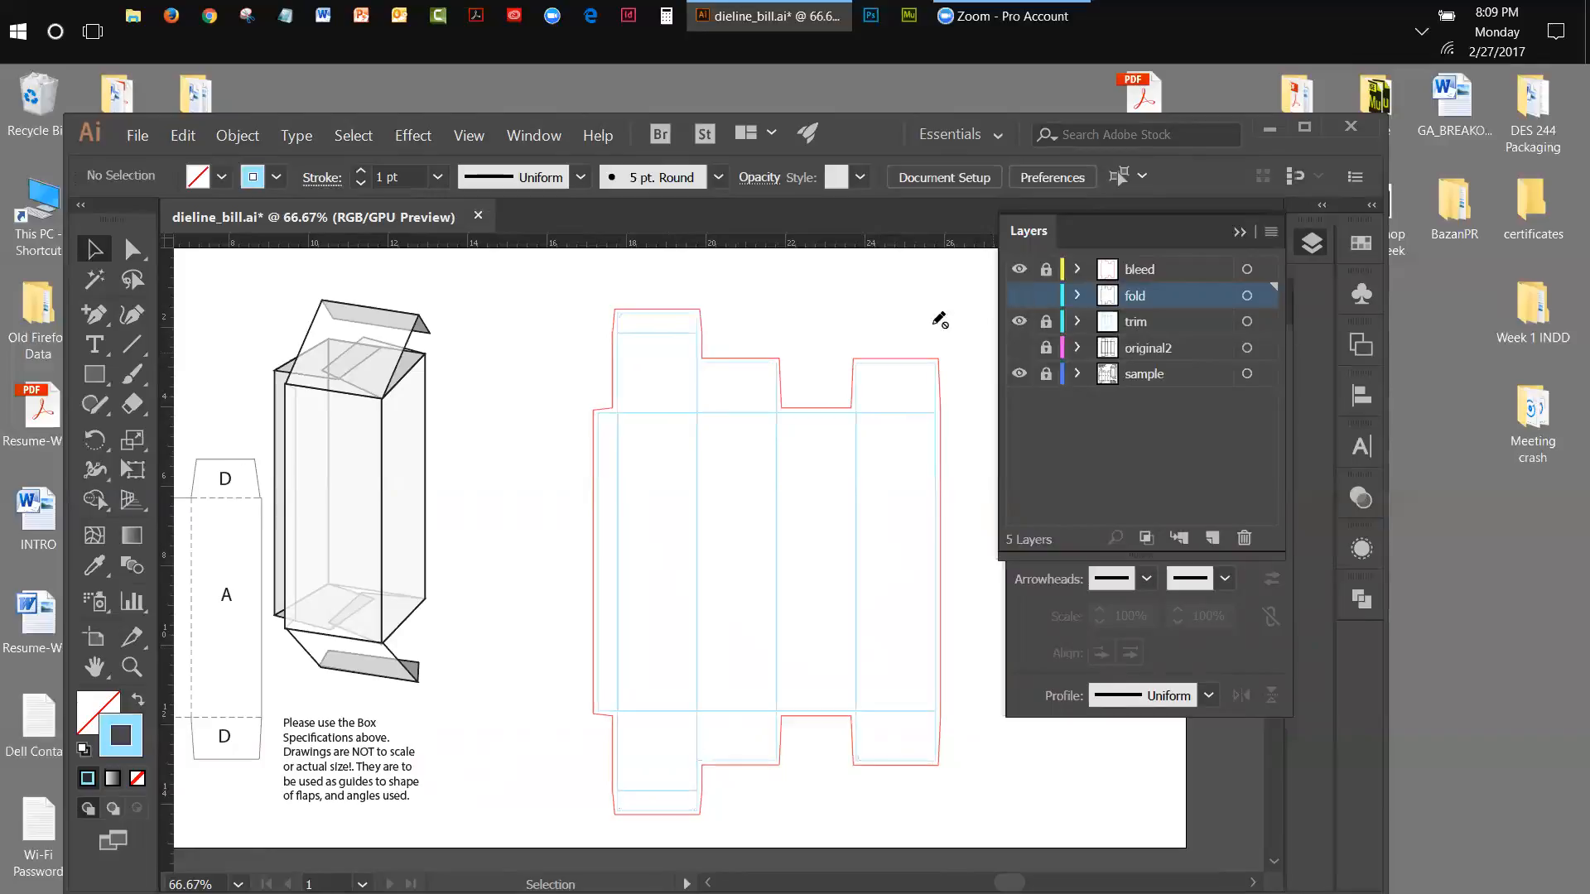
{"action": "left_click", "coordinate": [1019, 296]}
{"action": "left_click", "coordinate": [1019, 322]}
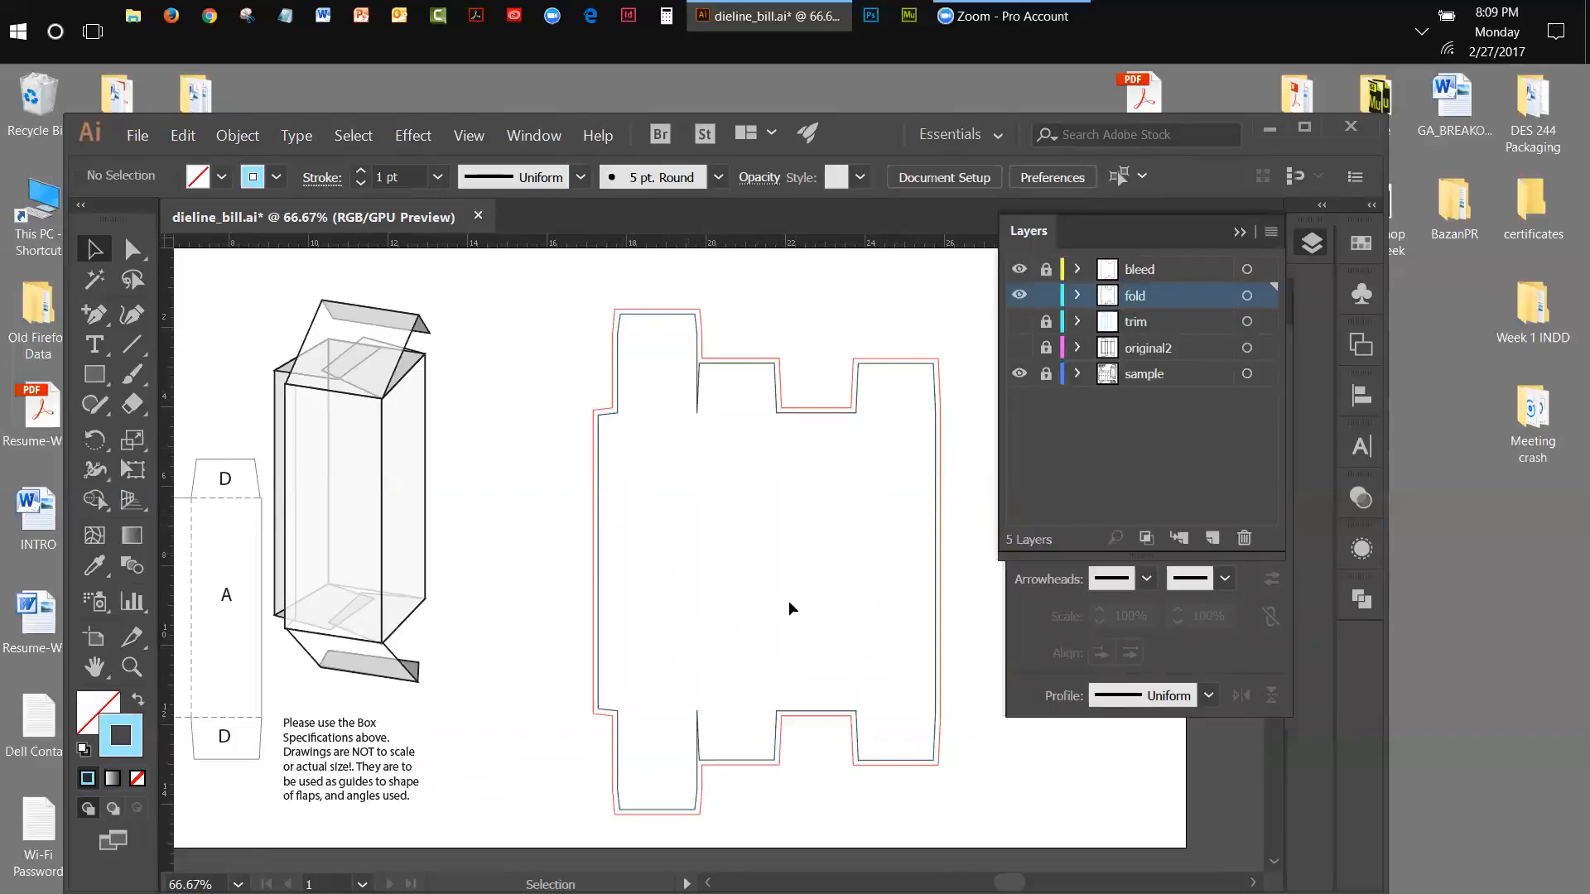
{"action": "left_click", "coordinate": [1018, 322]}
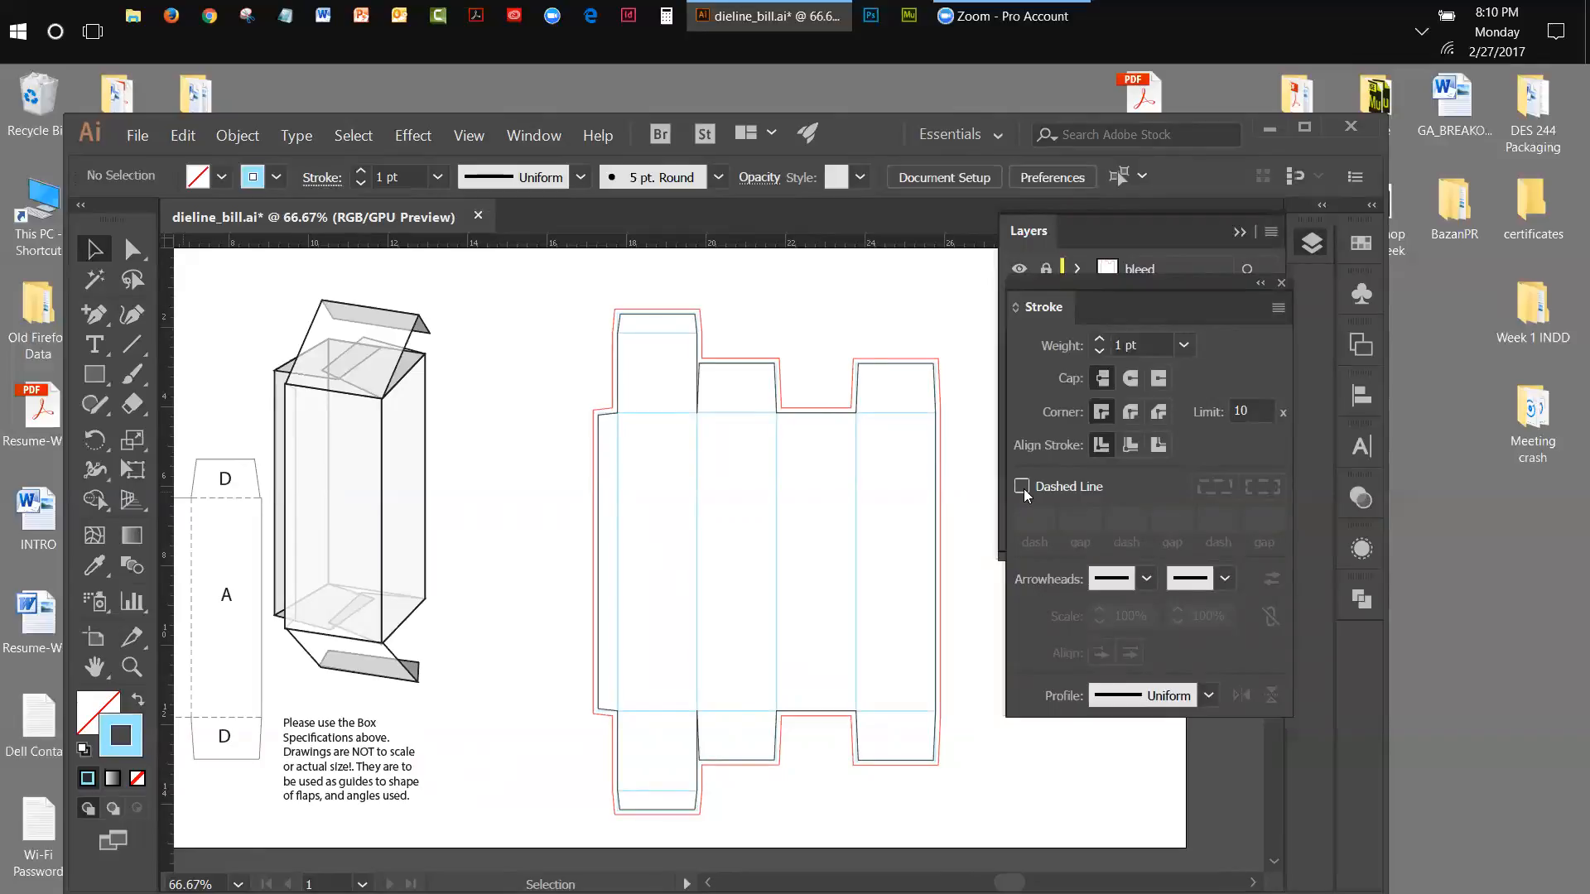
Move the stroke options clear of the artwork and magnify the dieline's top flaps to 150%.
{"action": "left_click", "coordinate": [1239, 238]}
{"action": "left_click_drag", "start_coordinate": [1140, 285], "coordinate": [1166, 272]}
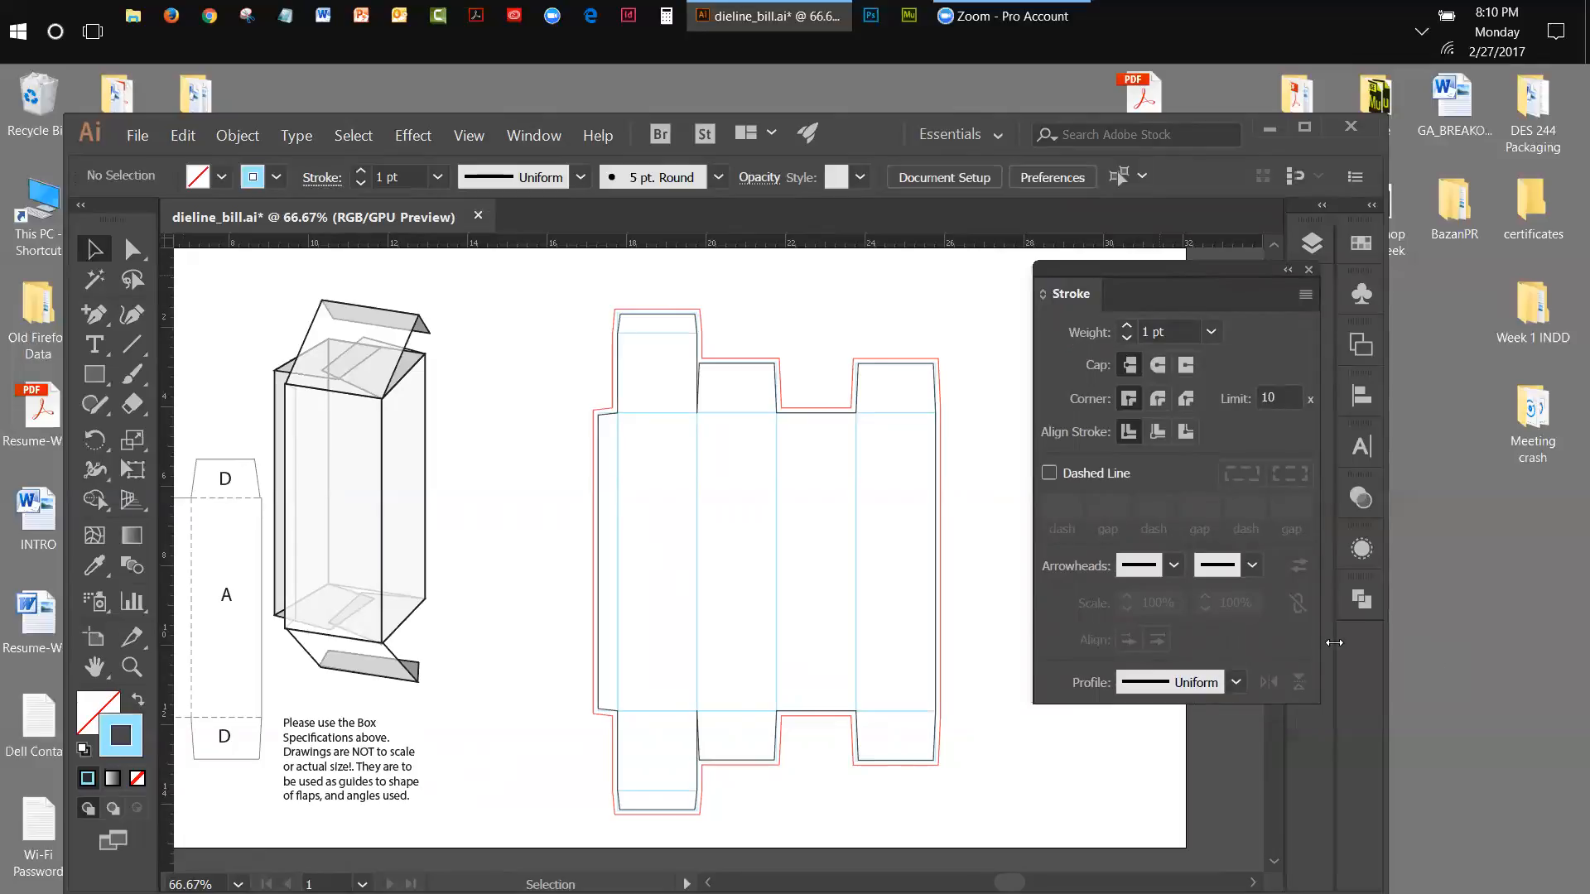
{"action": "left_click", "coordinate": [130, 668]}
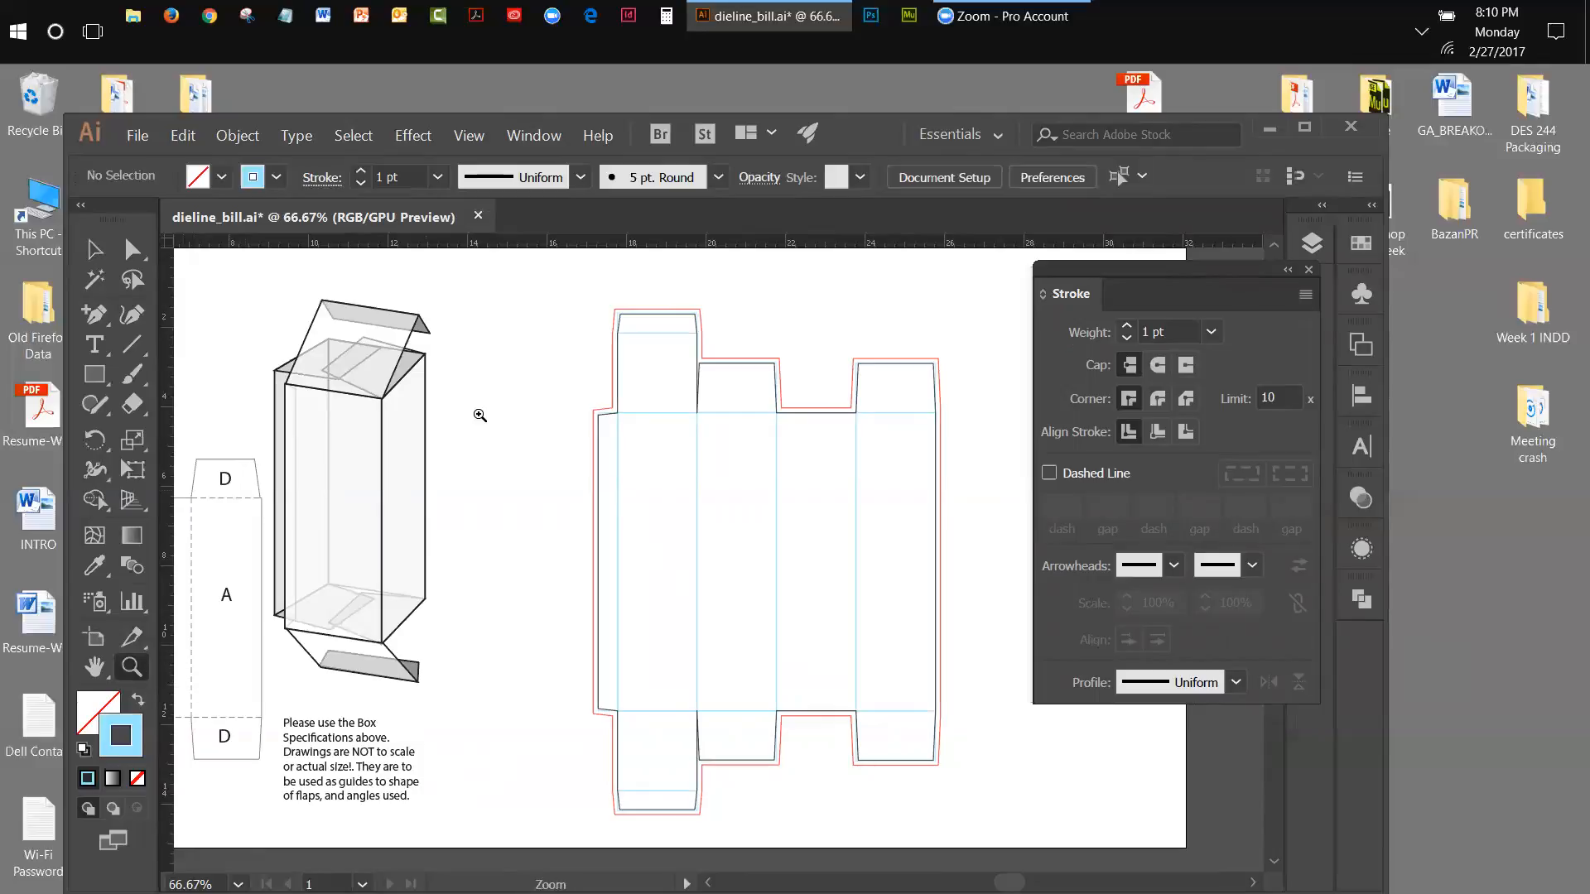
{"action": "left_click", "coordinate": [680, 402]}
{"action": "left_click", "coordinate": [703, 465]}
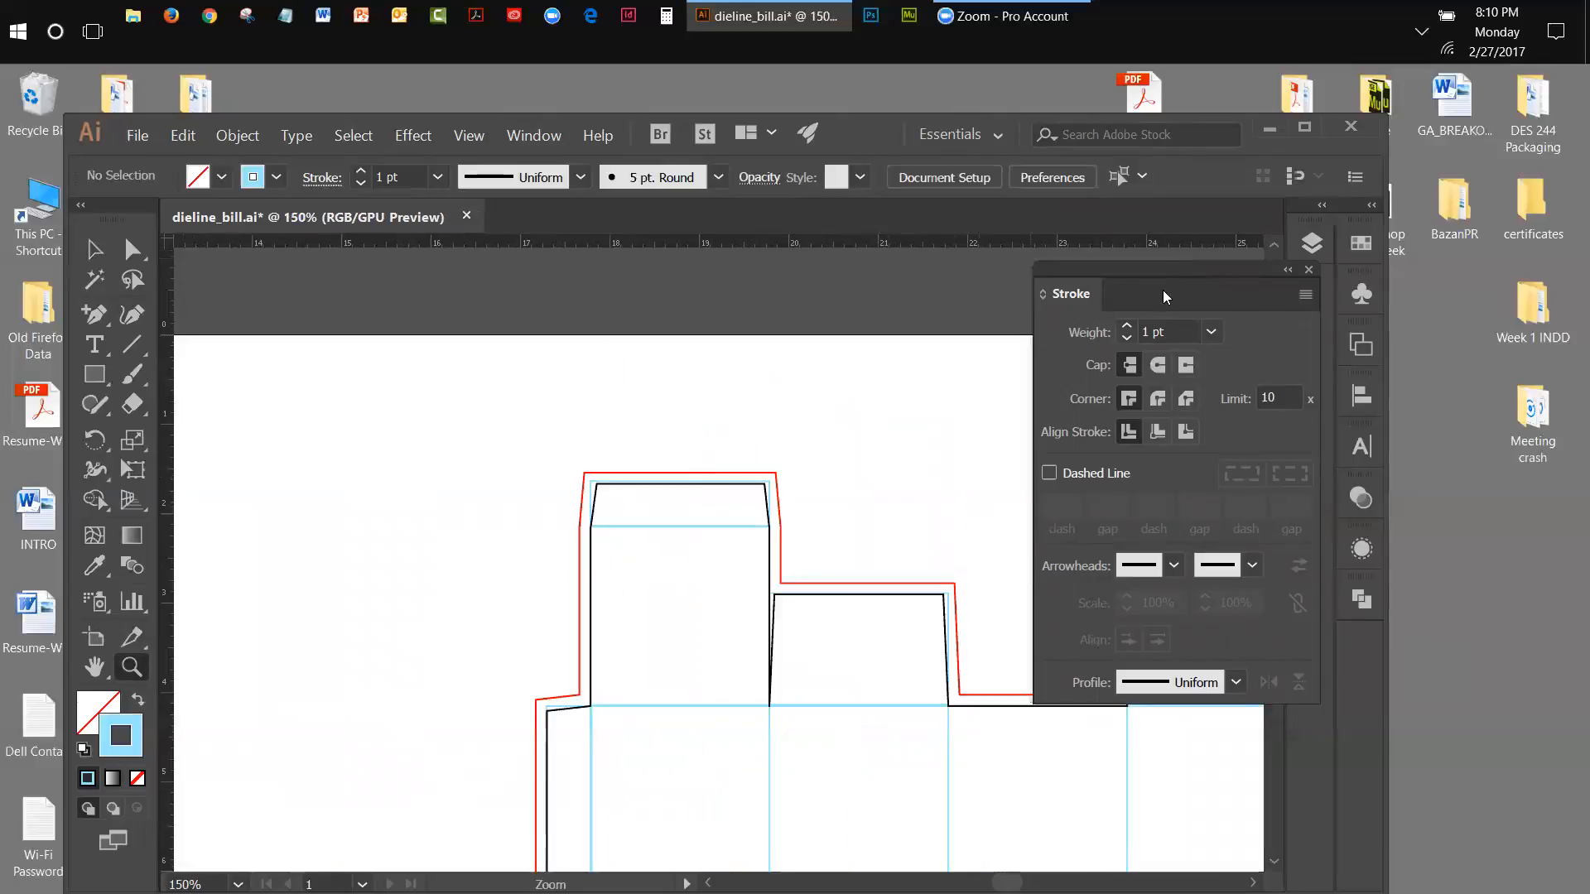
{"action": "left_click_drag", "start_coordinate": [1147, 272], "coordinate": [1451, 278]}
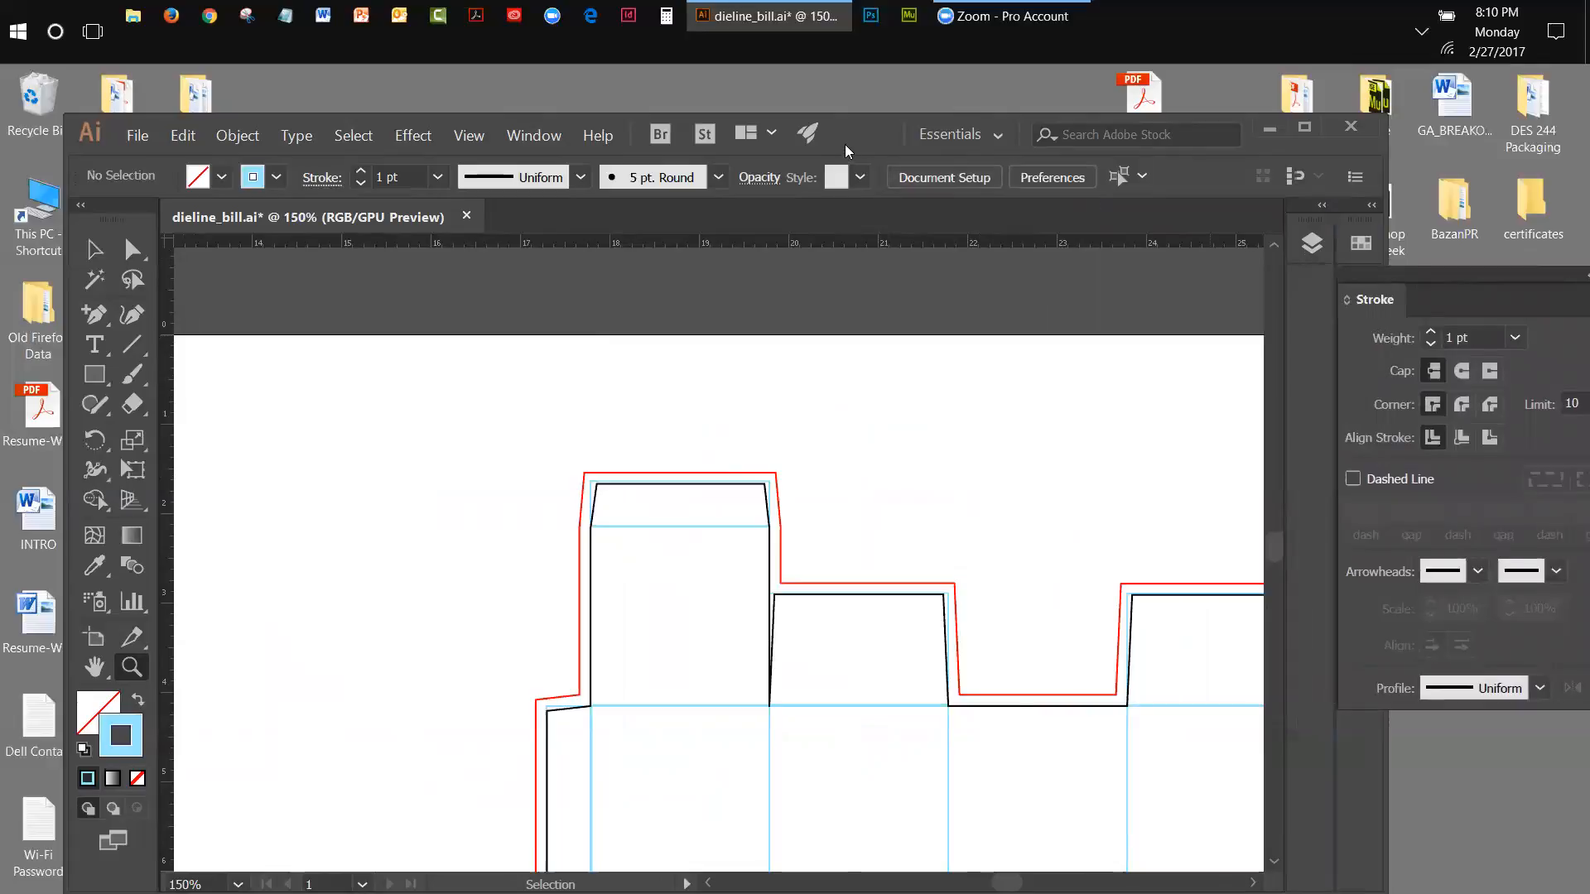
{"action": "left_click_drag", "start_coordinate": [845, 144], "coordinate": [827, 122]}
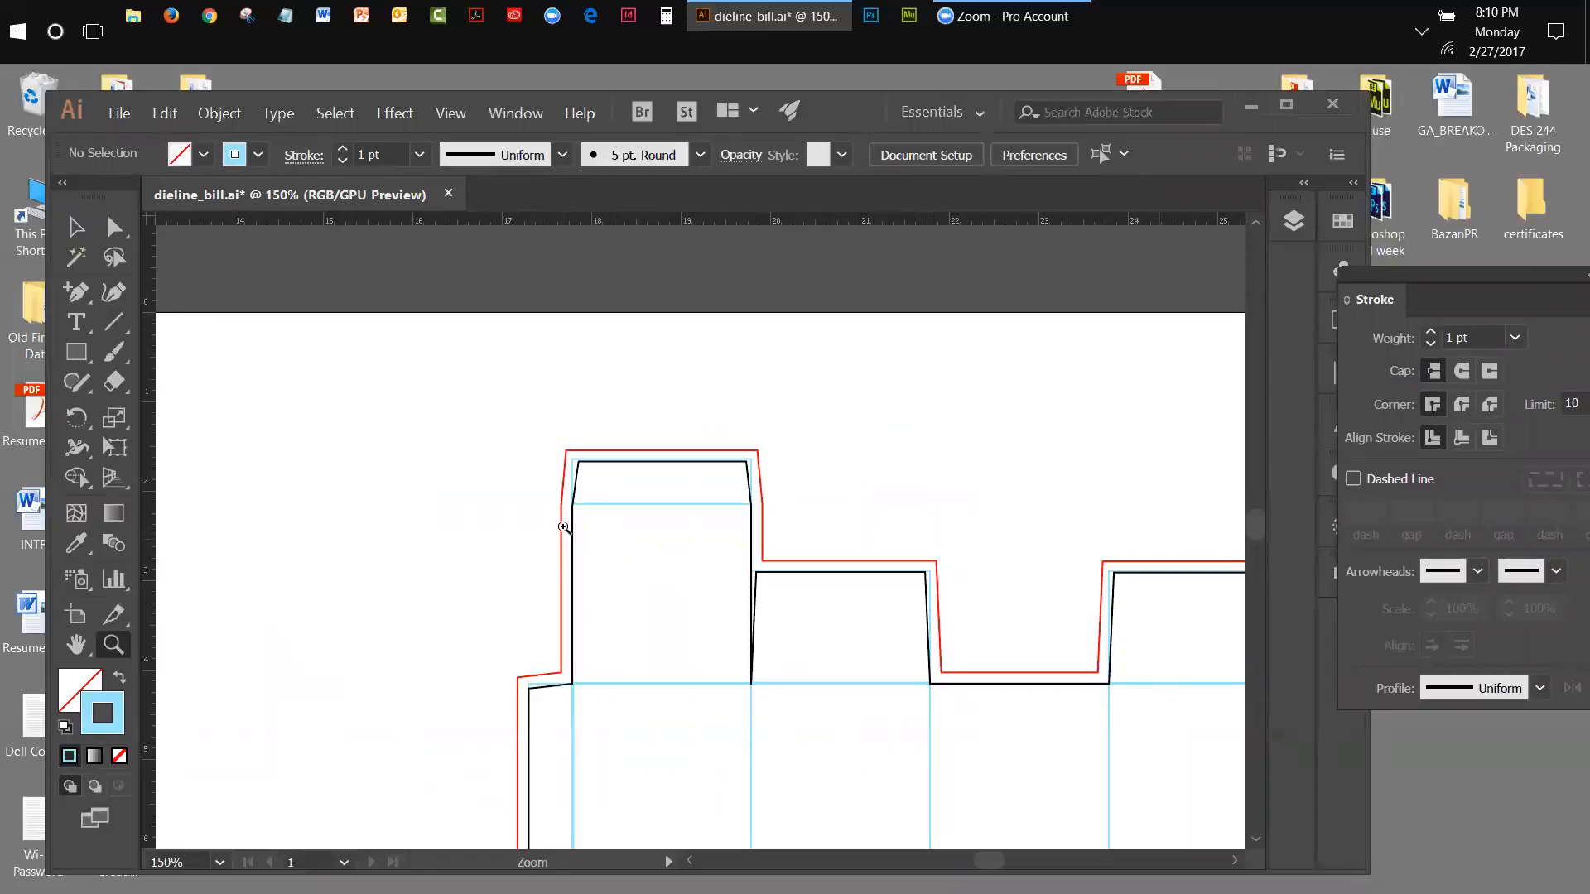
Draw a straight grey 0.5 pt fold line across the base of the top tuck flap, from one trim edge to the other.
{"action": "left_click", "coordinate": [116, 328]}
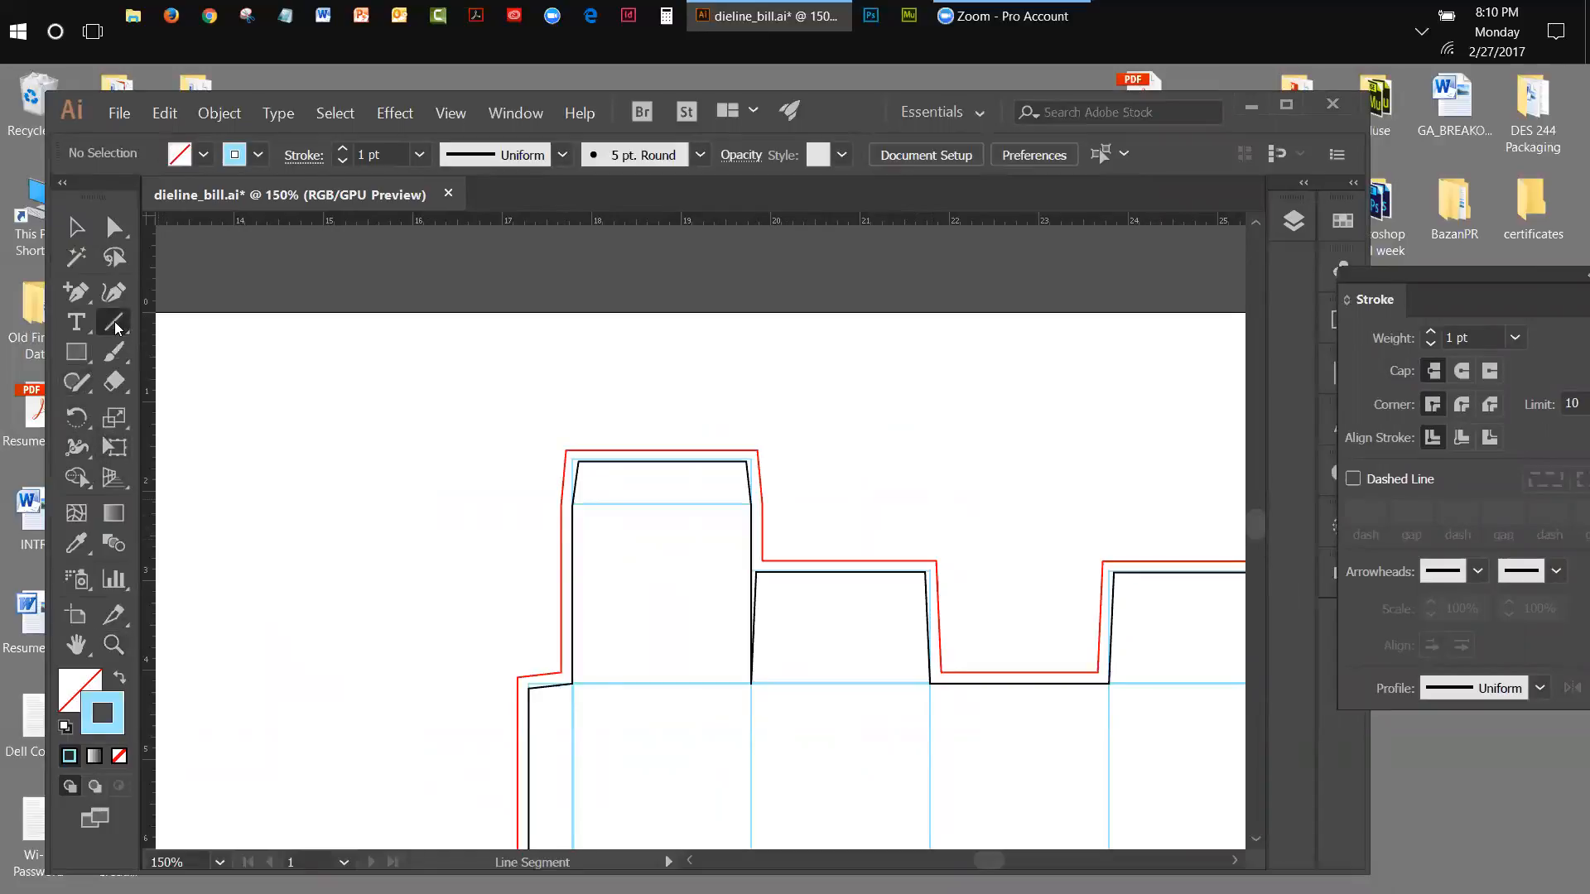
{"action": "left_click", "coordinate": [258, 156]}
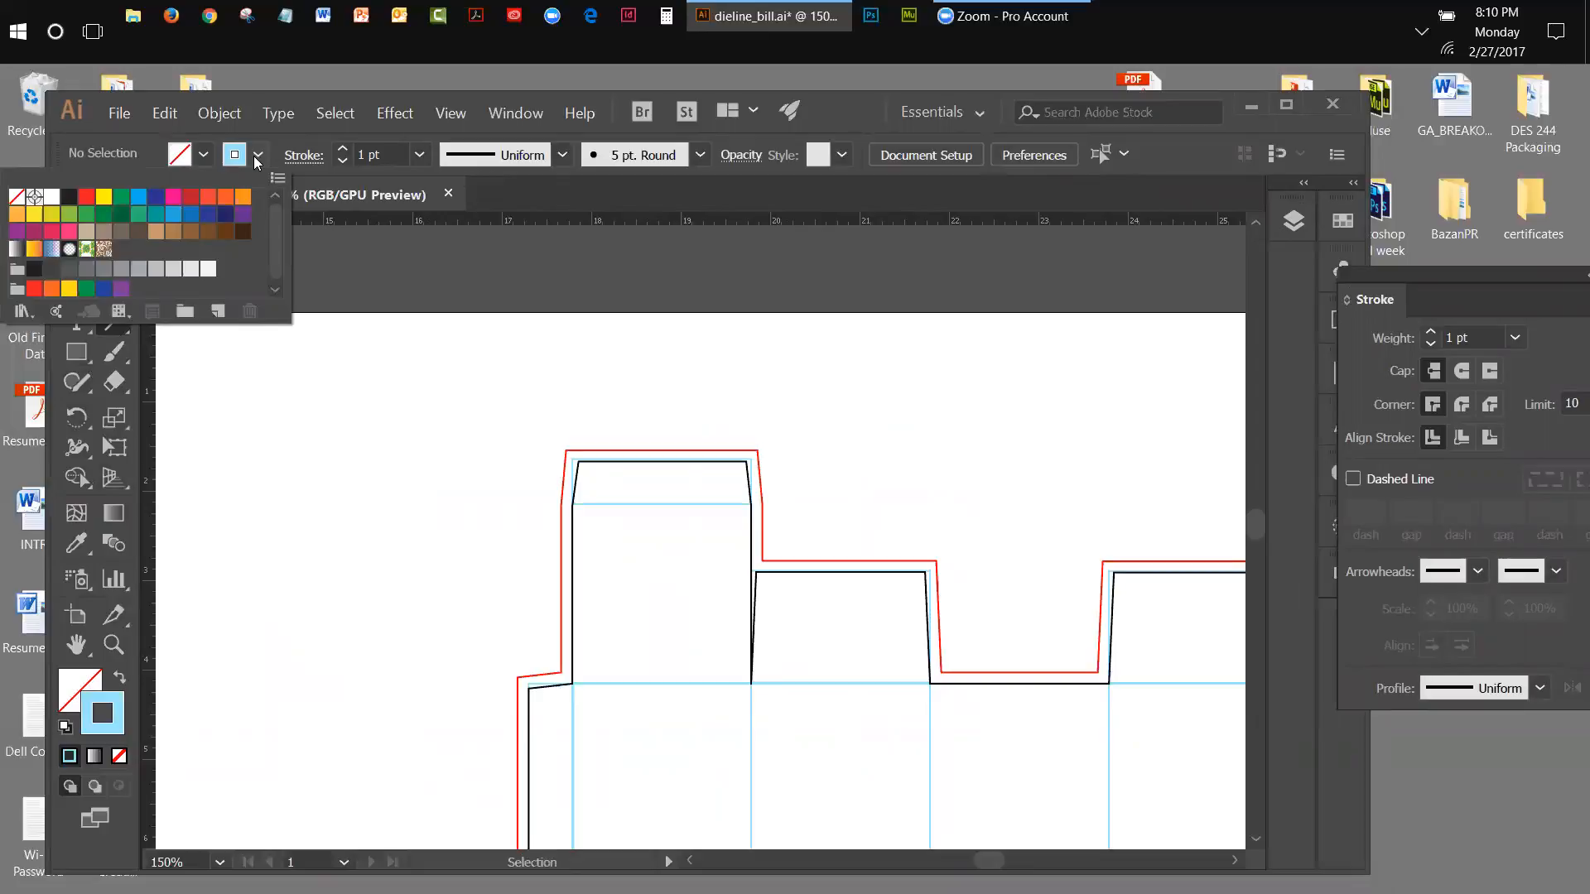
{"action": "key", "text": "backslash"}
{"action": "left_click", "coordinate": [102, 274]}
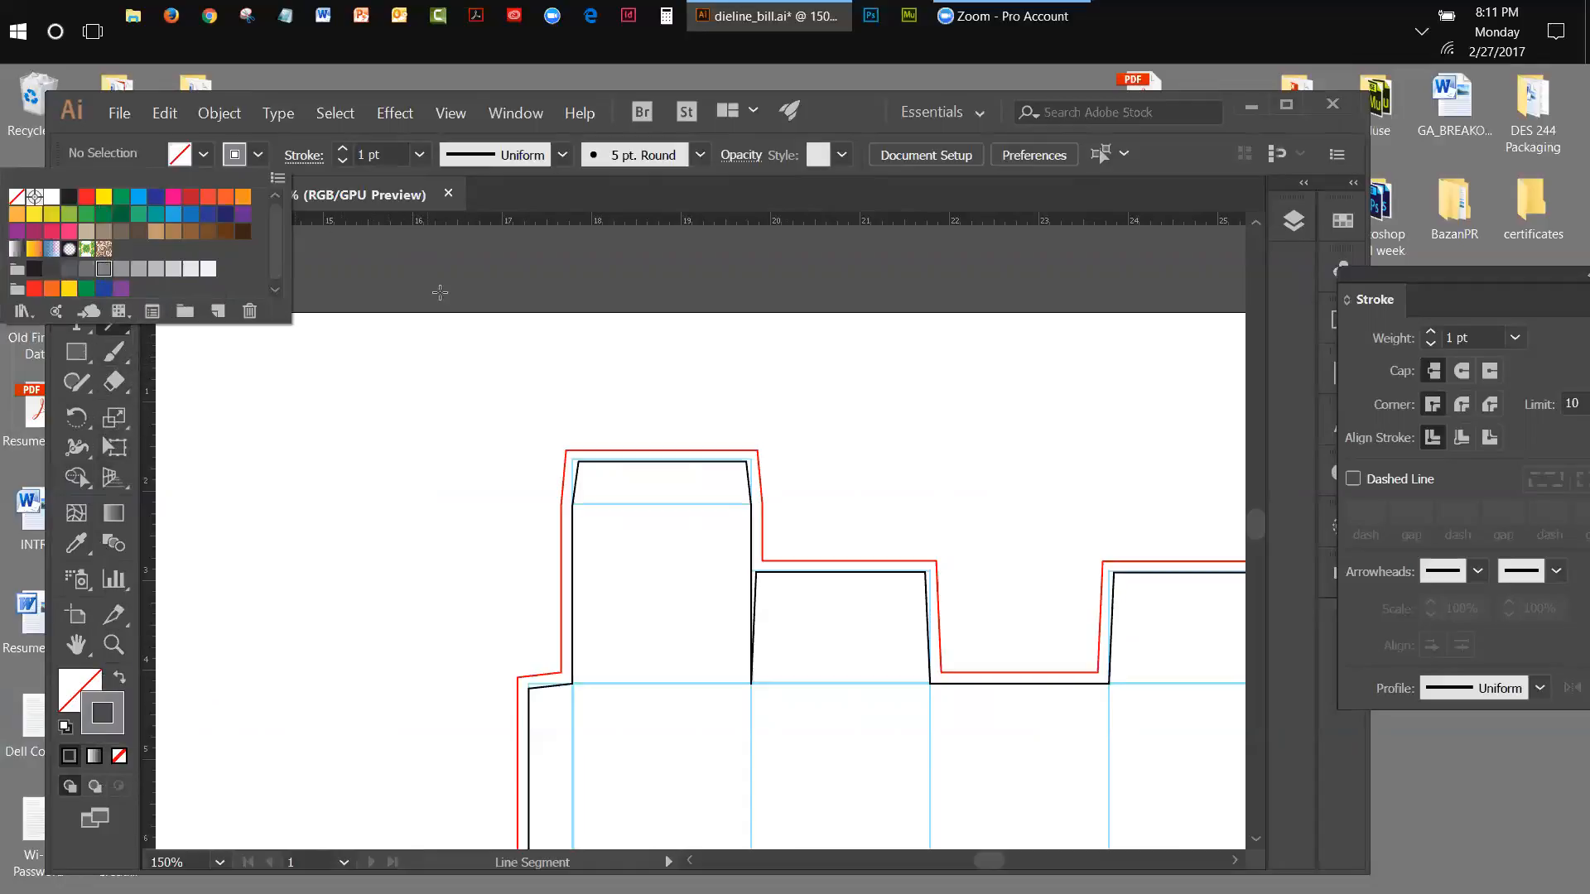
{"action": "left_click", "coordinate": [417, 155]}
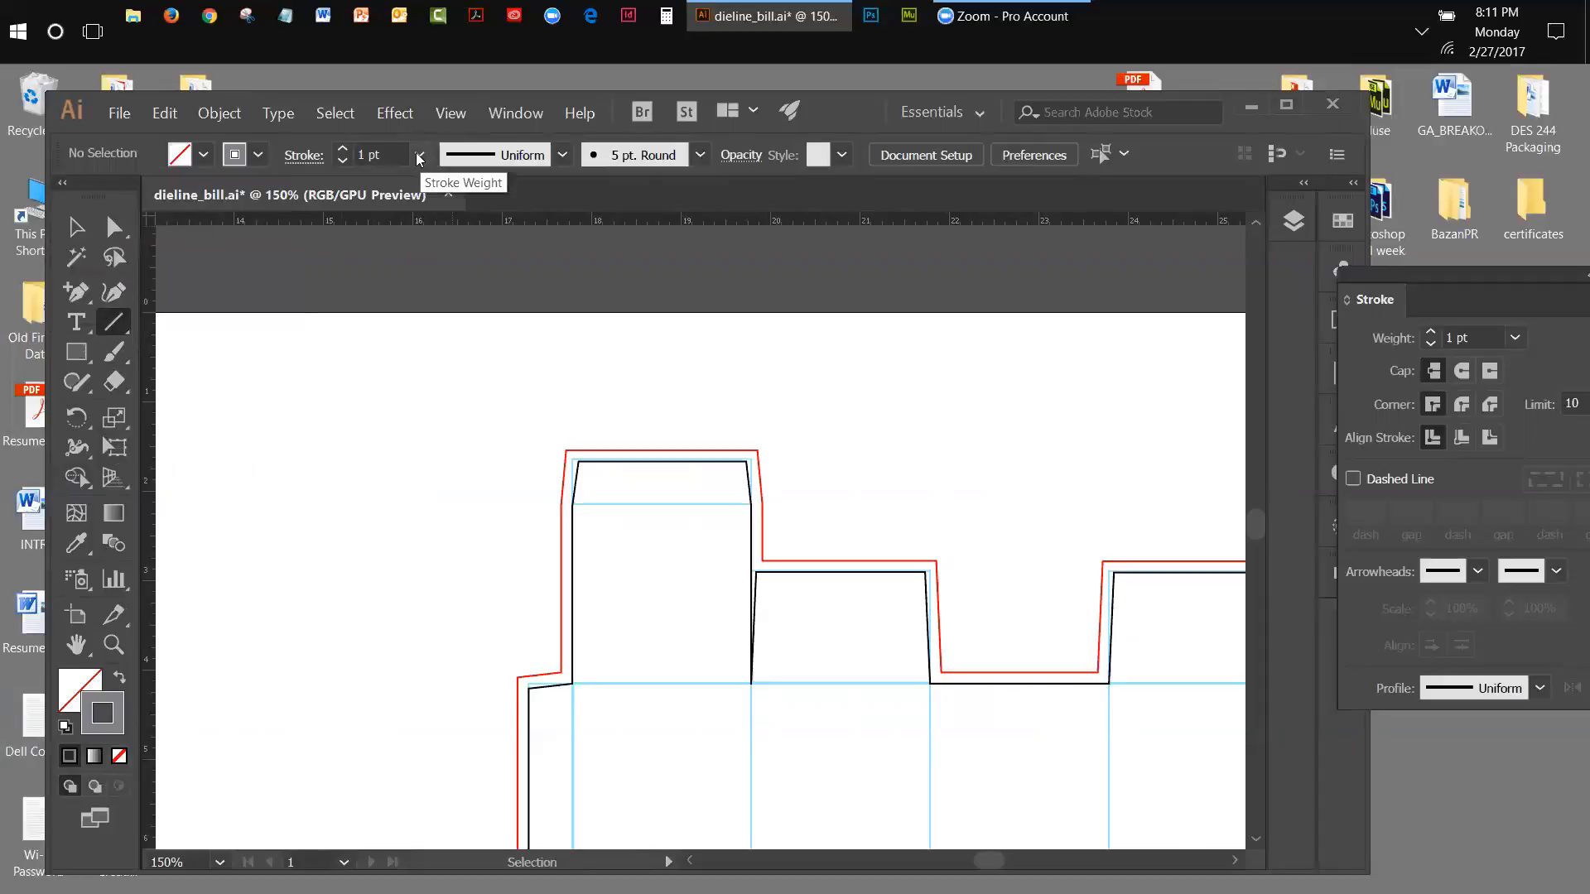
{"action": "left_click", "coordinate": [419, 155]}
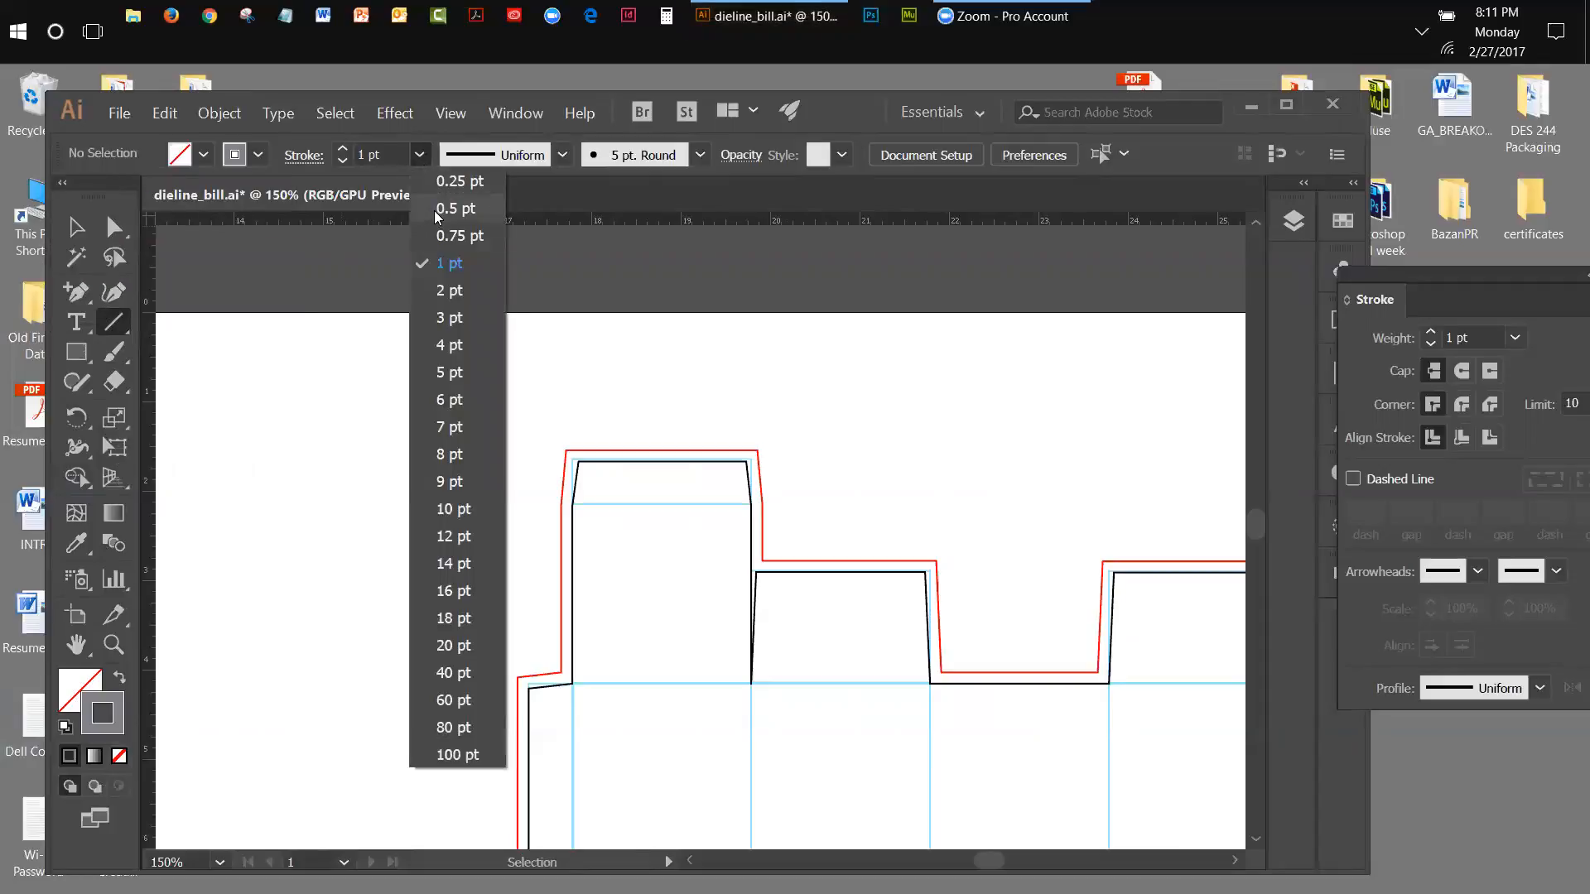
{"action": "left_click", "coordinate": [436, 209]}
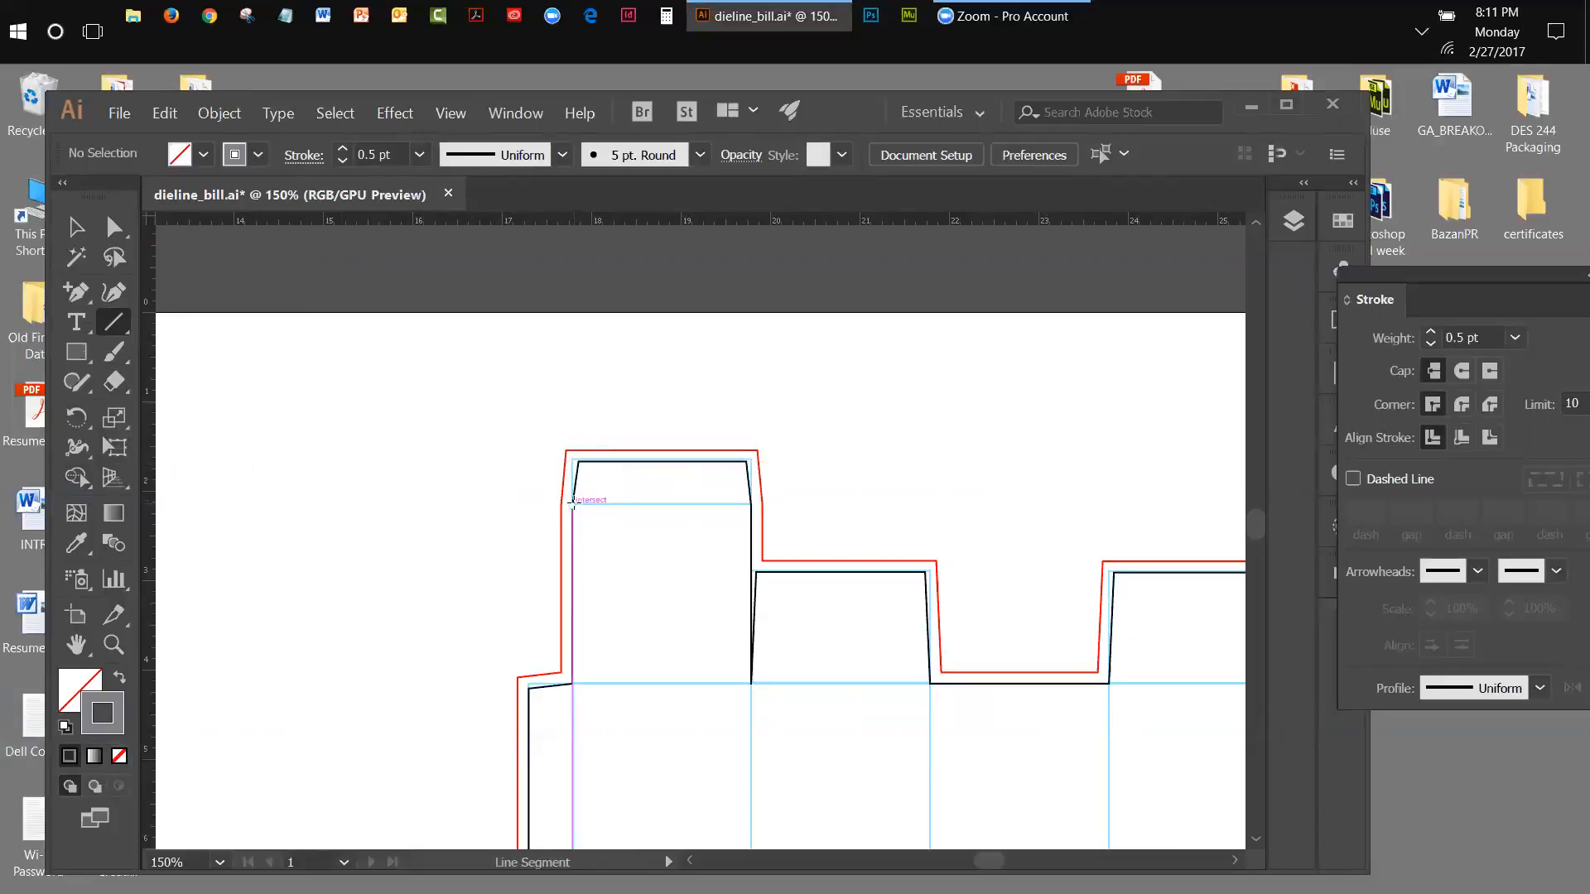
{"action": "left_click_drag", "start_coordinate": [572, 502], "coordinate": [750, 504]}
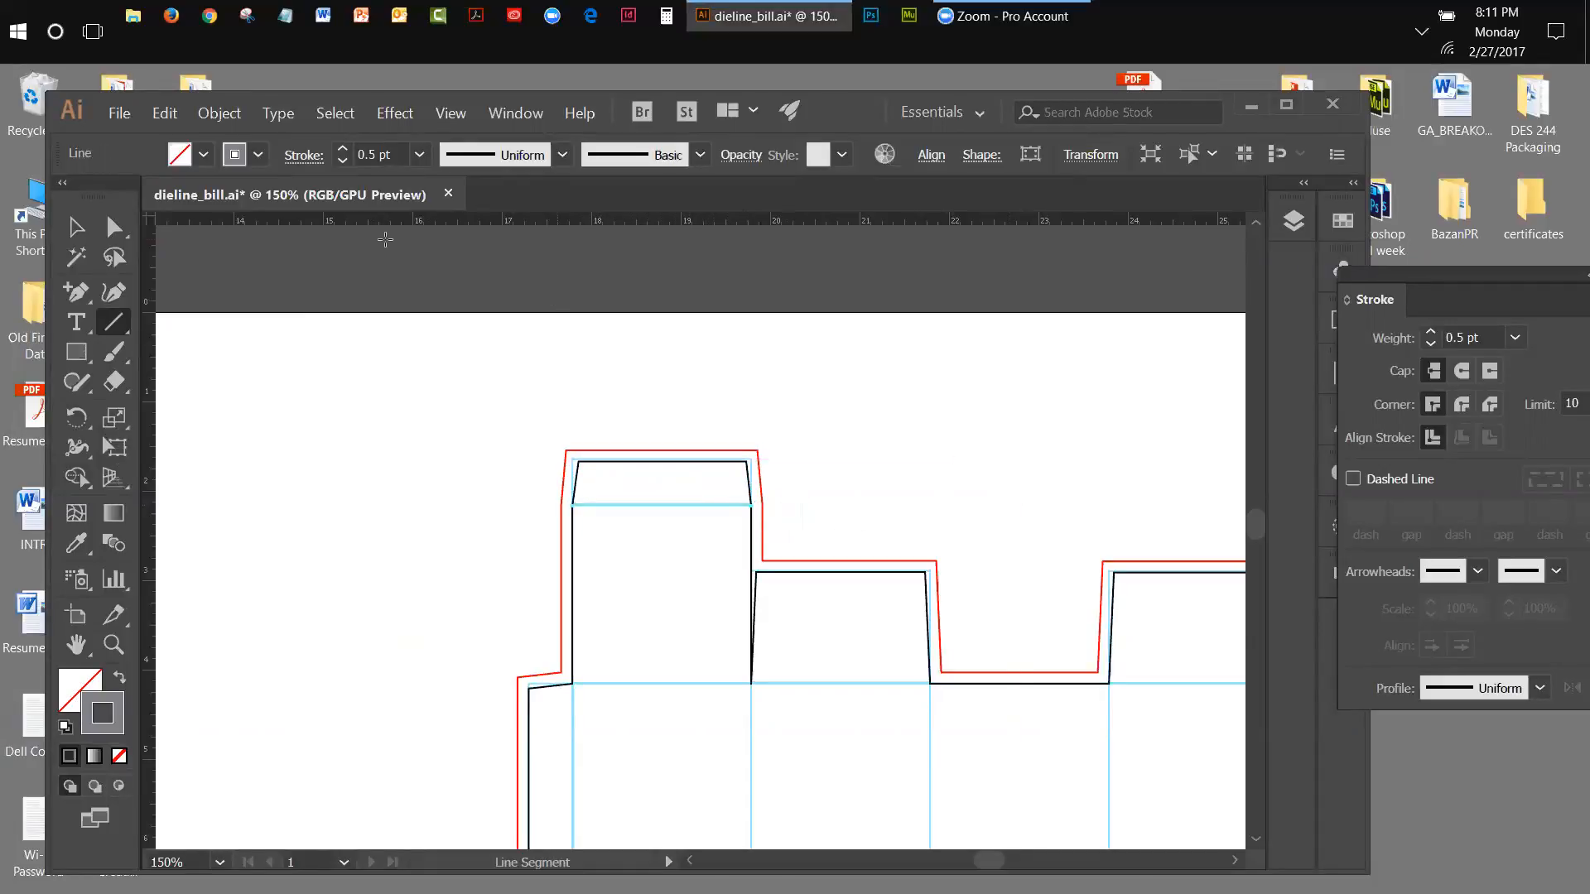
{"action": "left_click", "coordinate": [73, 220]}
{"action": "left_click", "coordinate": [314, 374]}
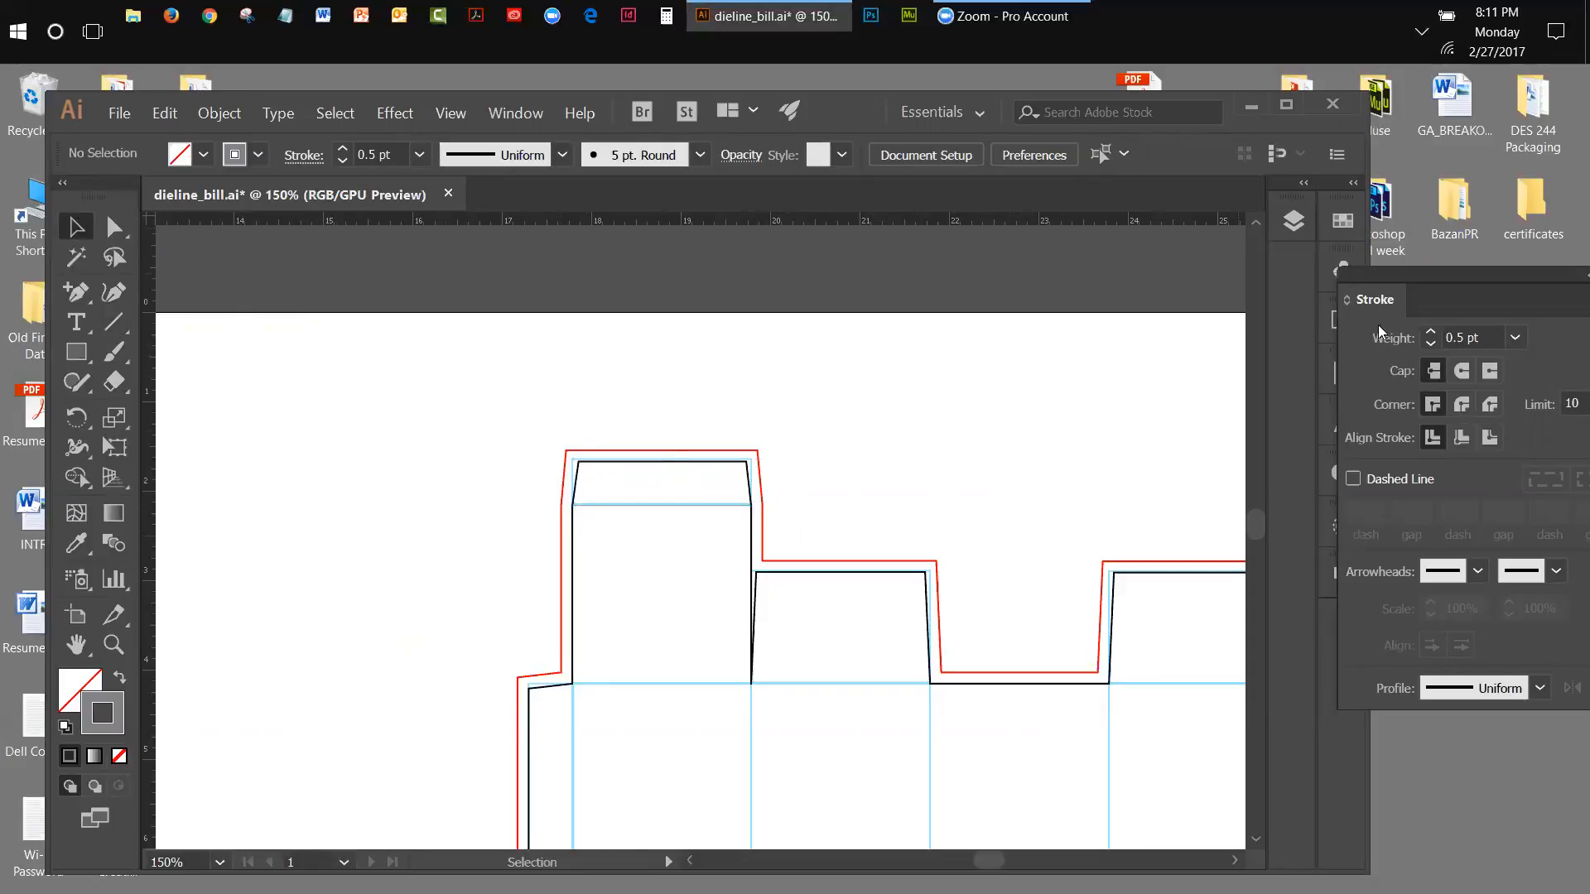
Hide the trim layer to isolate the tuck flap's fold line, set its stroke weight to 1 pt, and show the trim layer again.
{"action": "left_click", "coordinate": [1292, 222]}
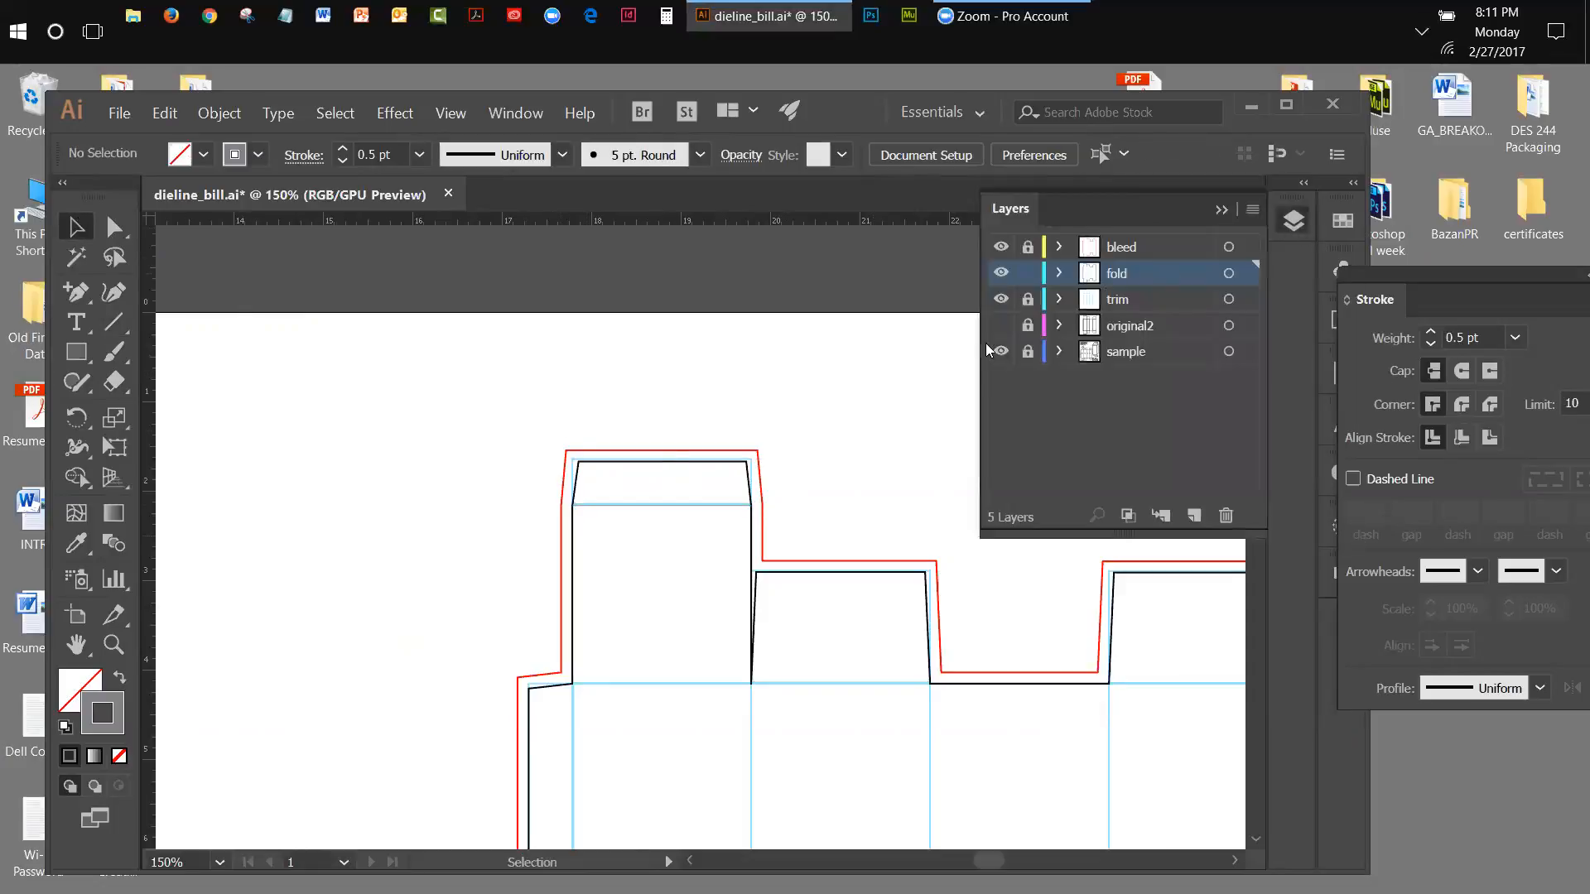
{"action": "left_click", "coordinate": [1001, 300]}
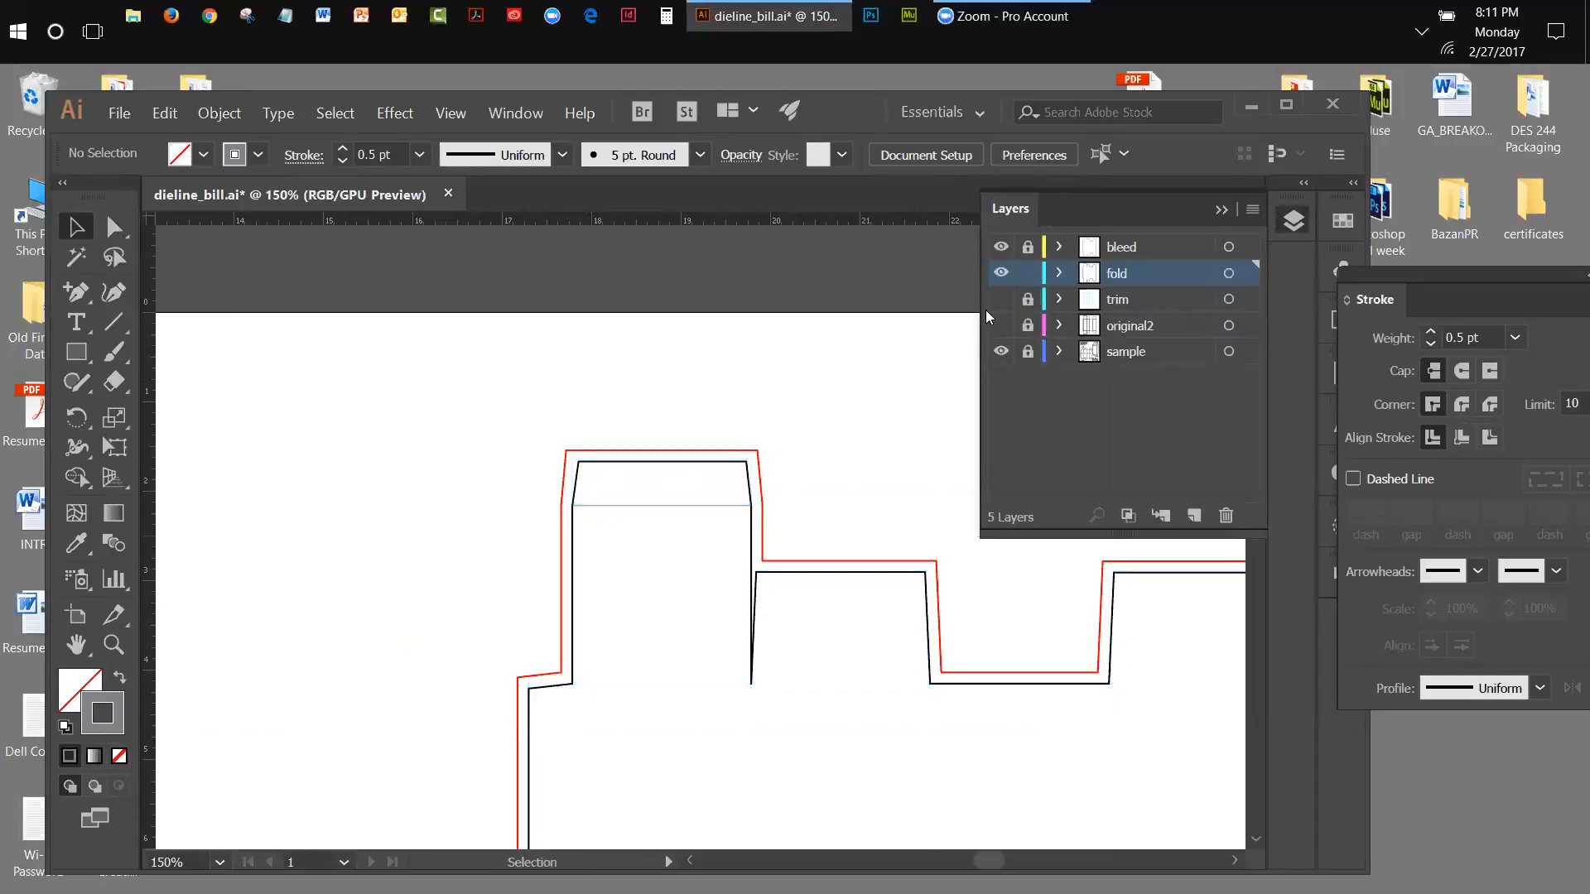
{"action": "left_click", "coordinate": [703, 506]}
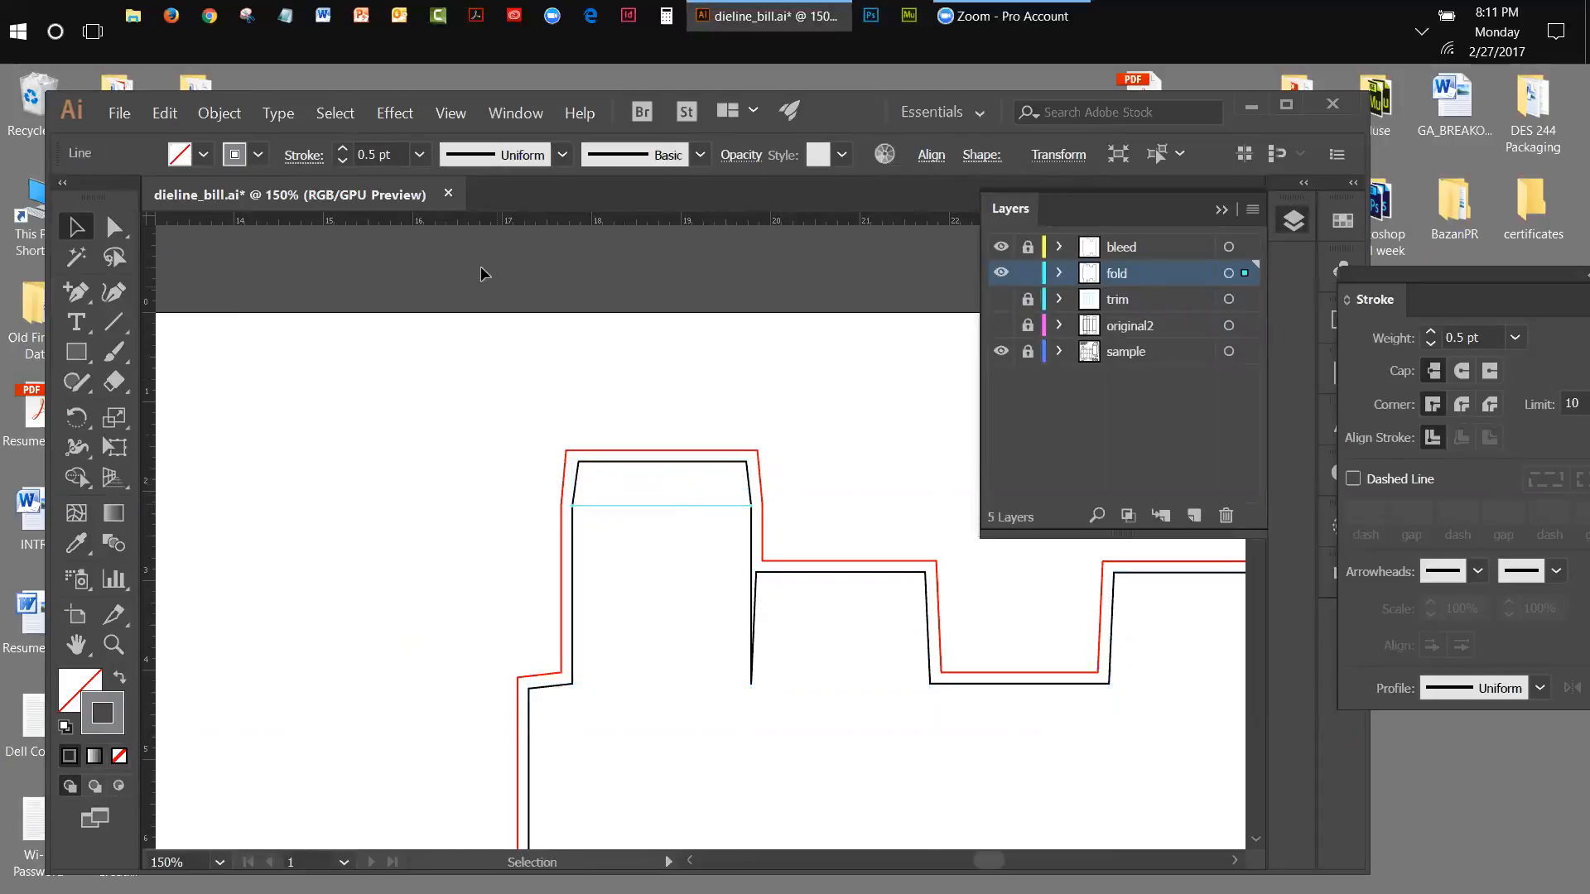
{"action": "left_click", "coordinate": [419, 155]}
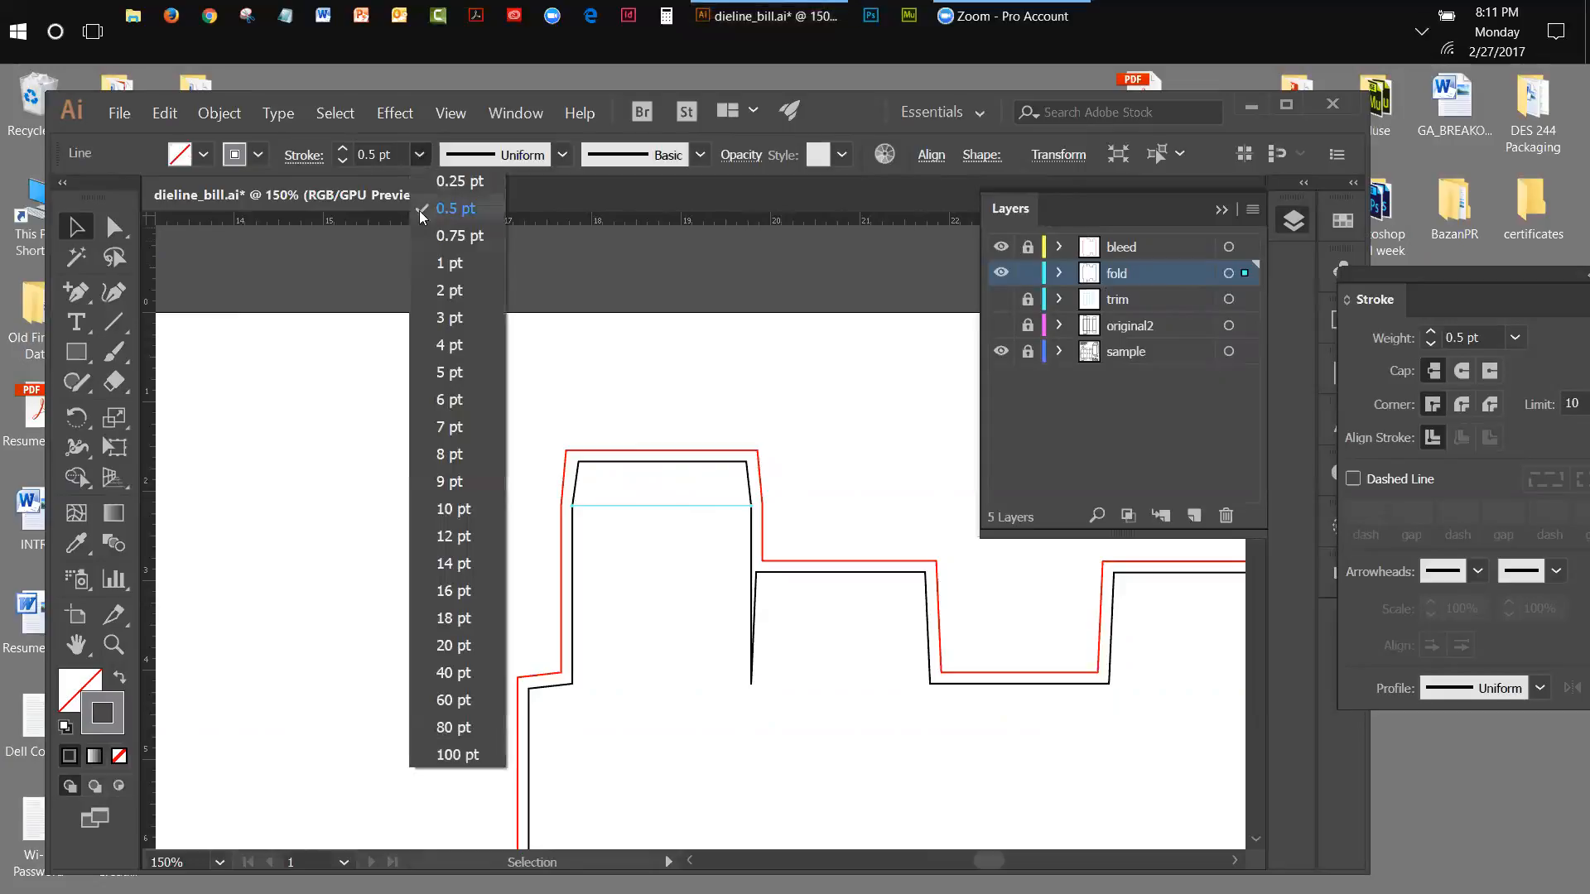
{"action": "left_click", "coordinate": [439, 262]}
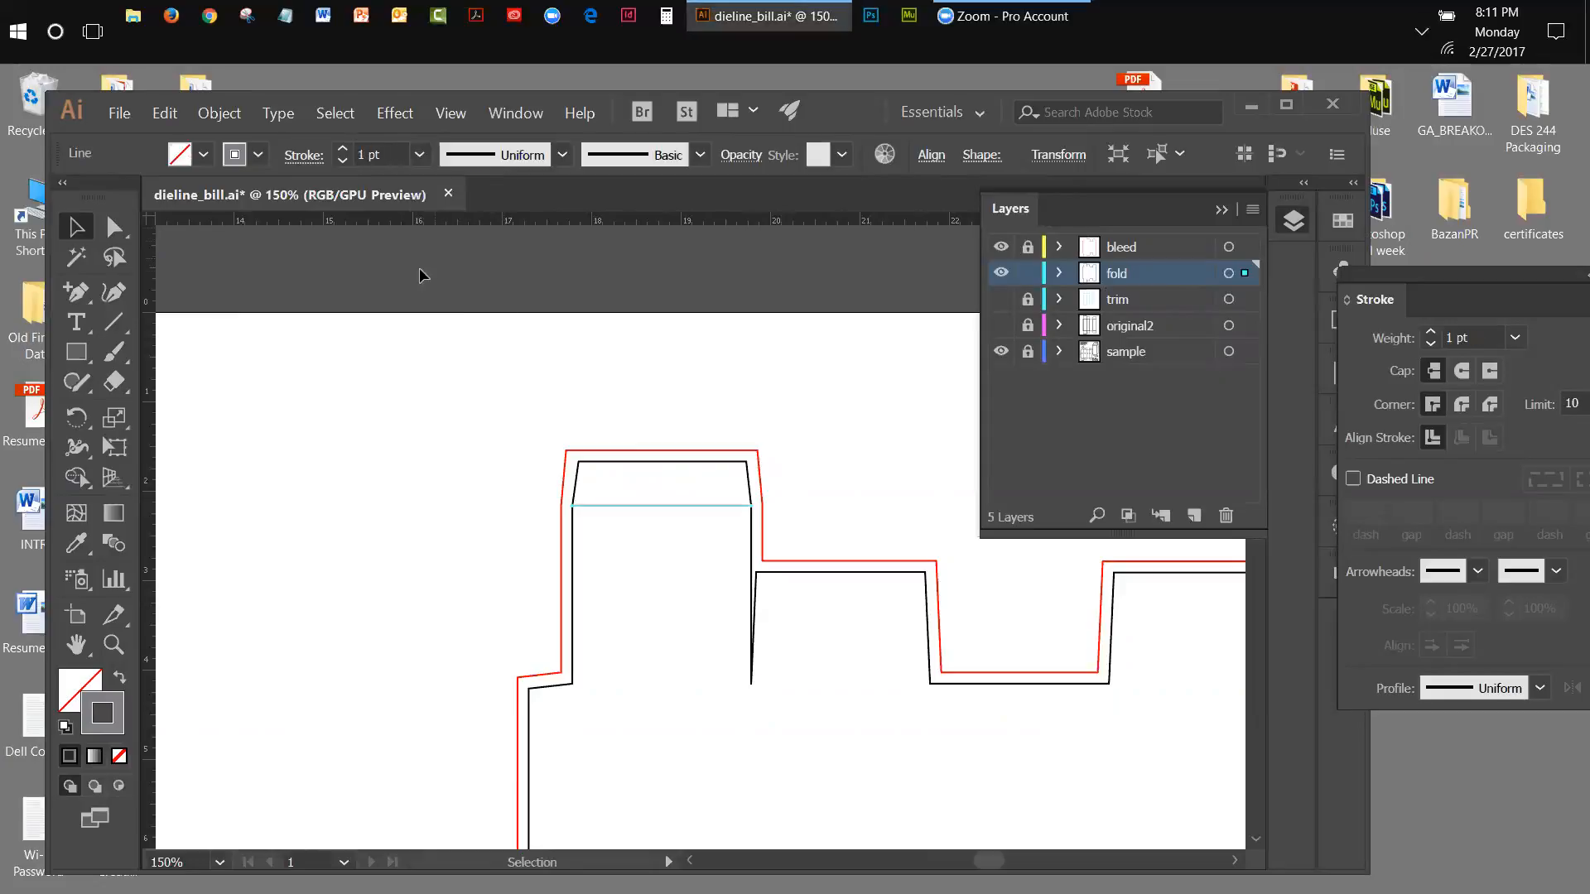
{"action": "left_click", "coordinate": [199, 330]}
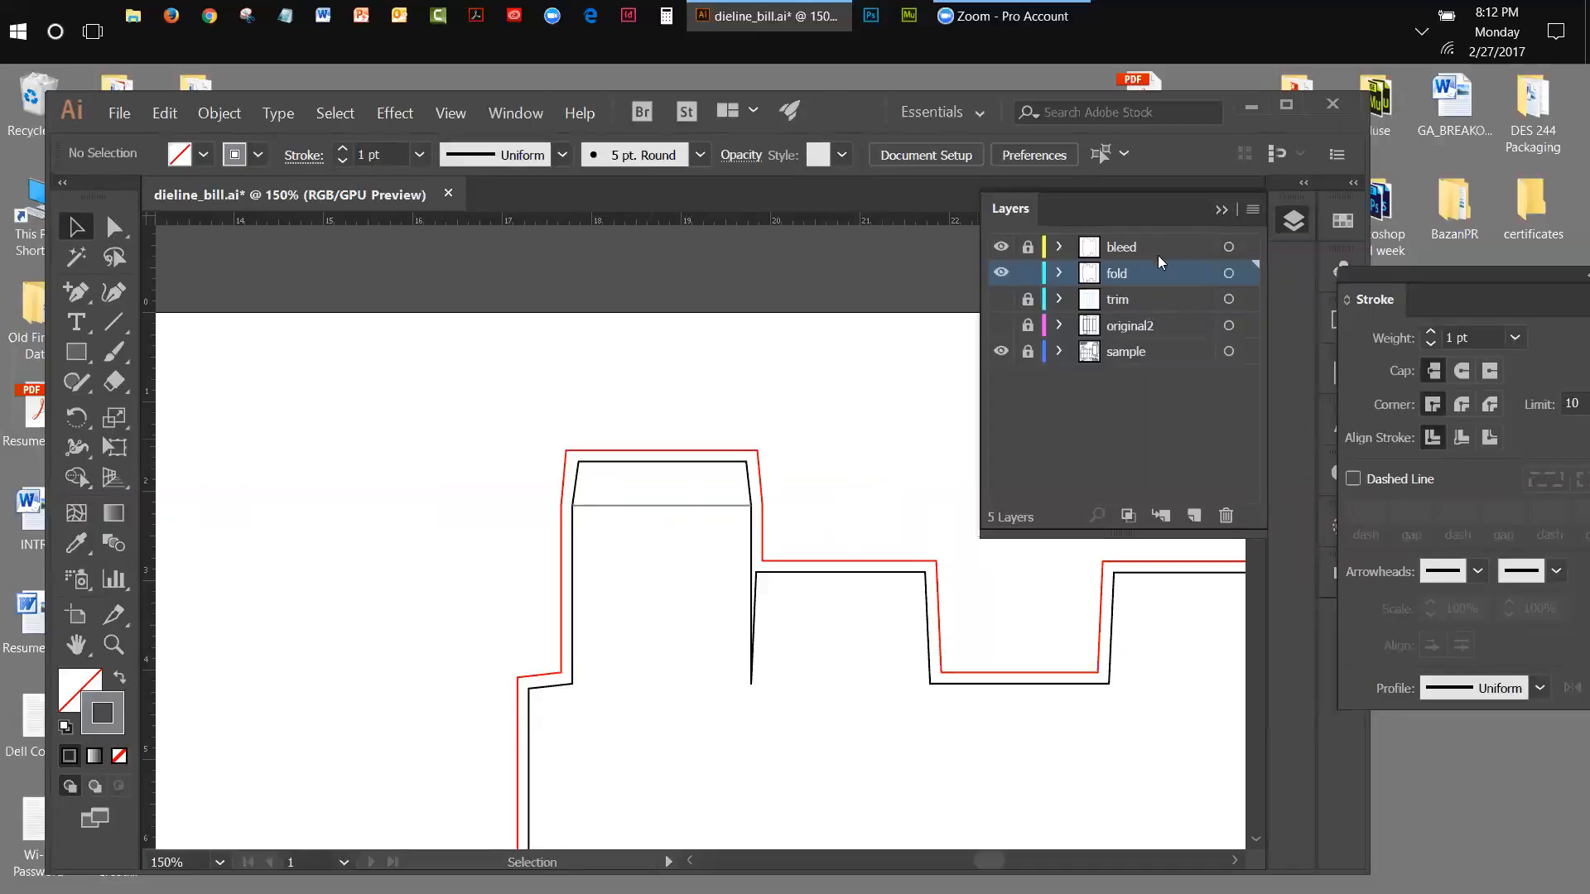
{"action": "left_click", "coordinate": [1001, 299]}
{"action": "left_click", "coordinate": [1221, 210]}
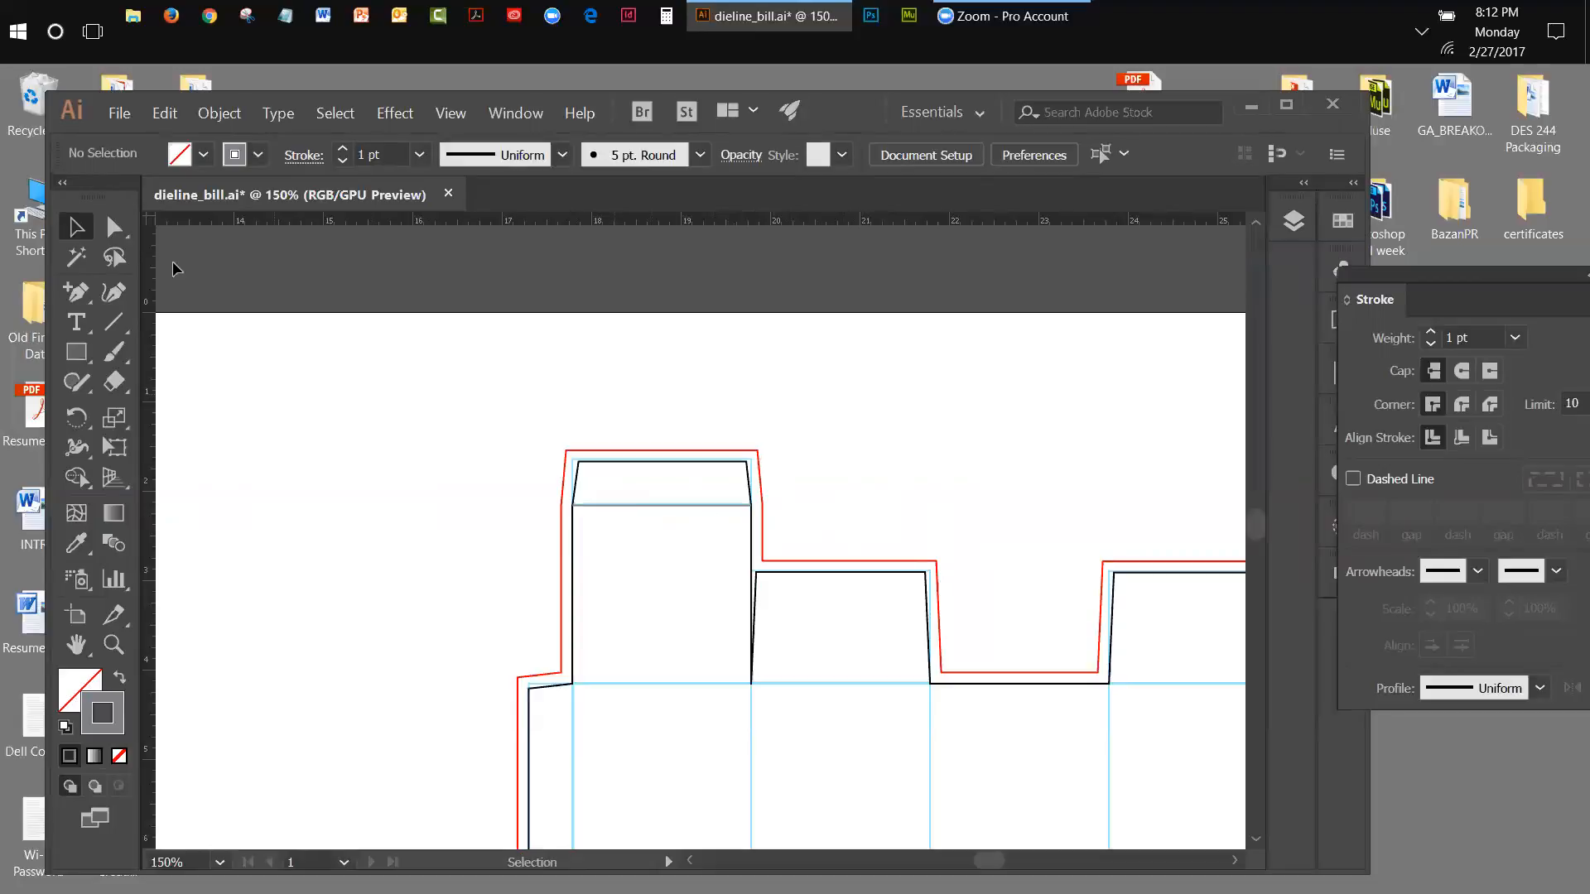
Make the tuck flap's fold line dashed with a 9 pt dash and a 5 pt gap, and collapse the stroke options.
{"action": "left_click", "coordinate": [660, 504]}
{"action": "left_click_drag", "start_coordinate": [1394, 280], "coordinate": [1096, 280]}
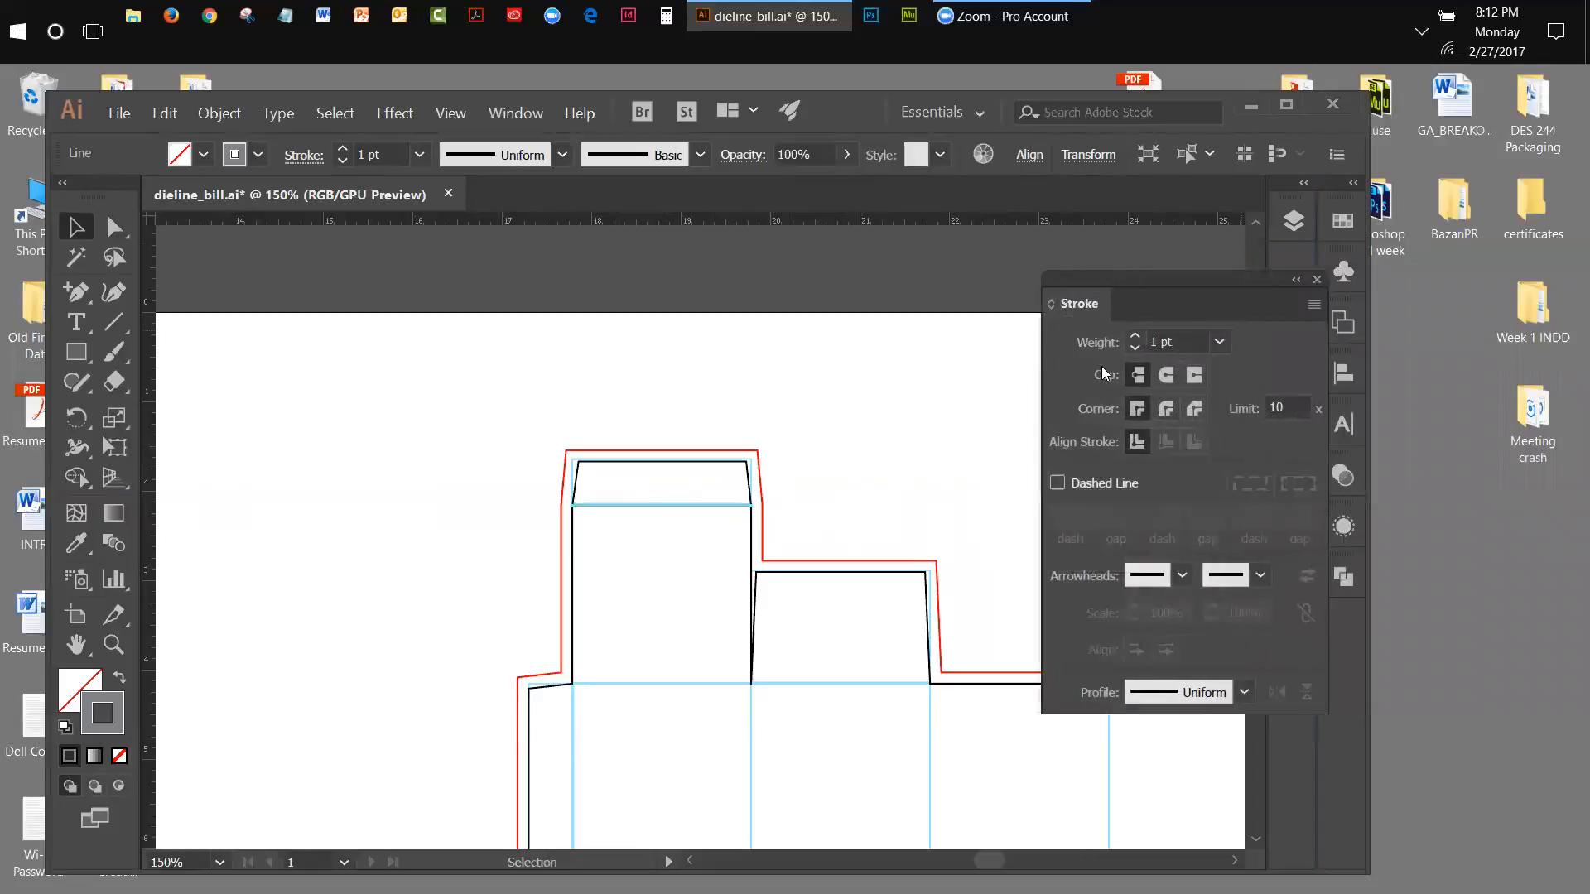
{"action": "left_click", "coordinate": [1058, 483]}
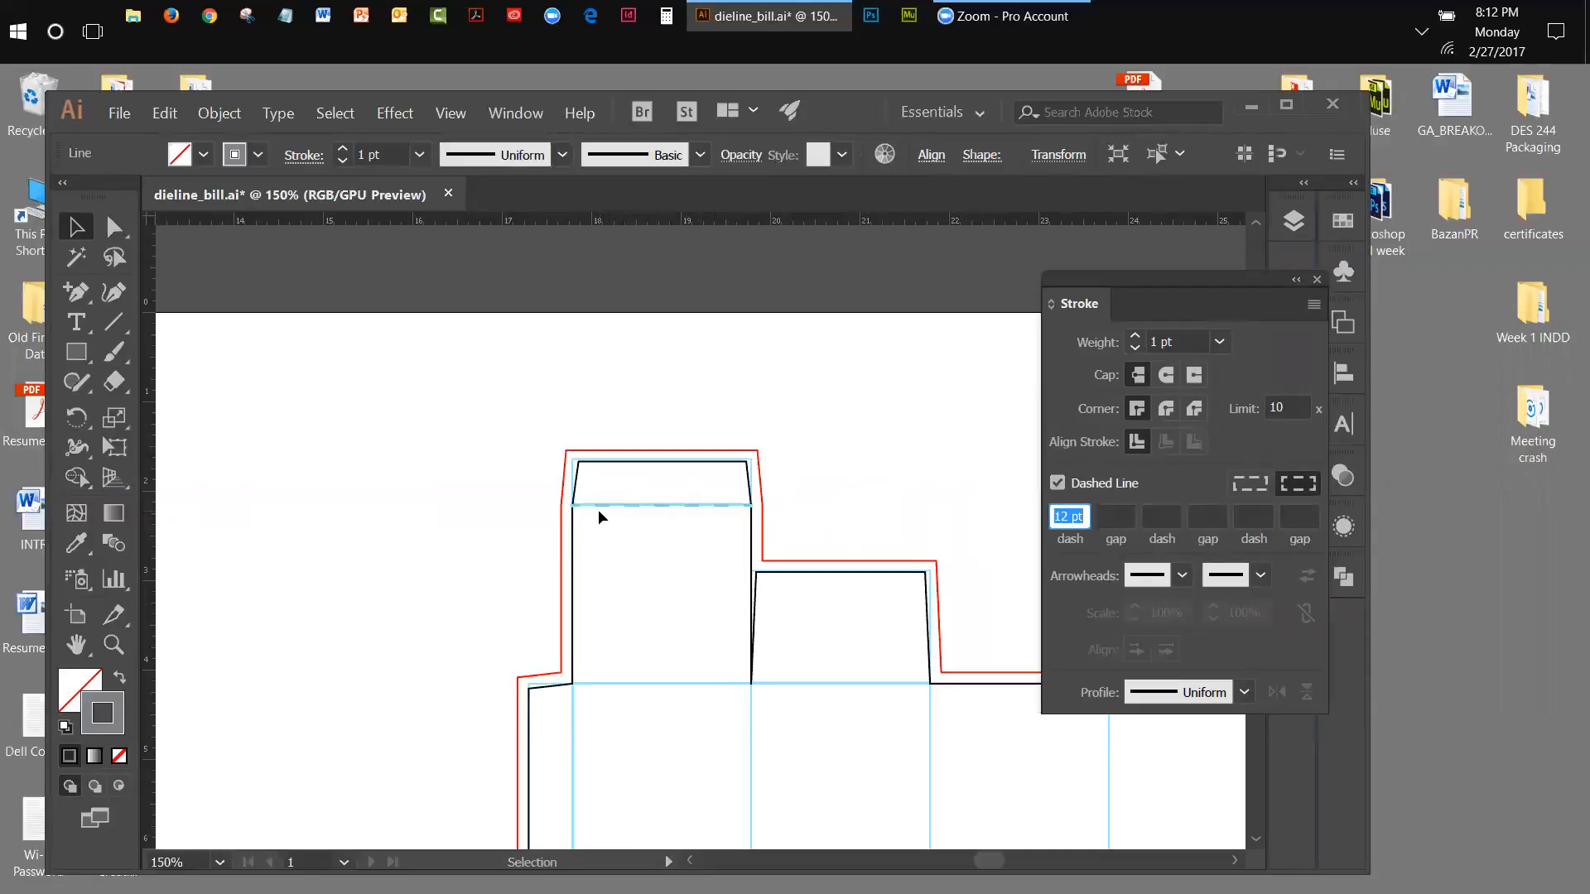
{"action": "double_click", "coordinate": [1062, 516]}
{"action": "type", "text": "9"}
{"action": "left_click", "coordinate": [1118, 515]}
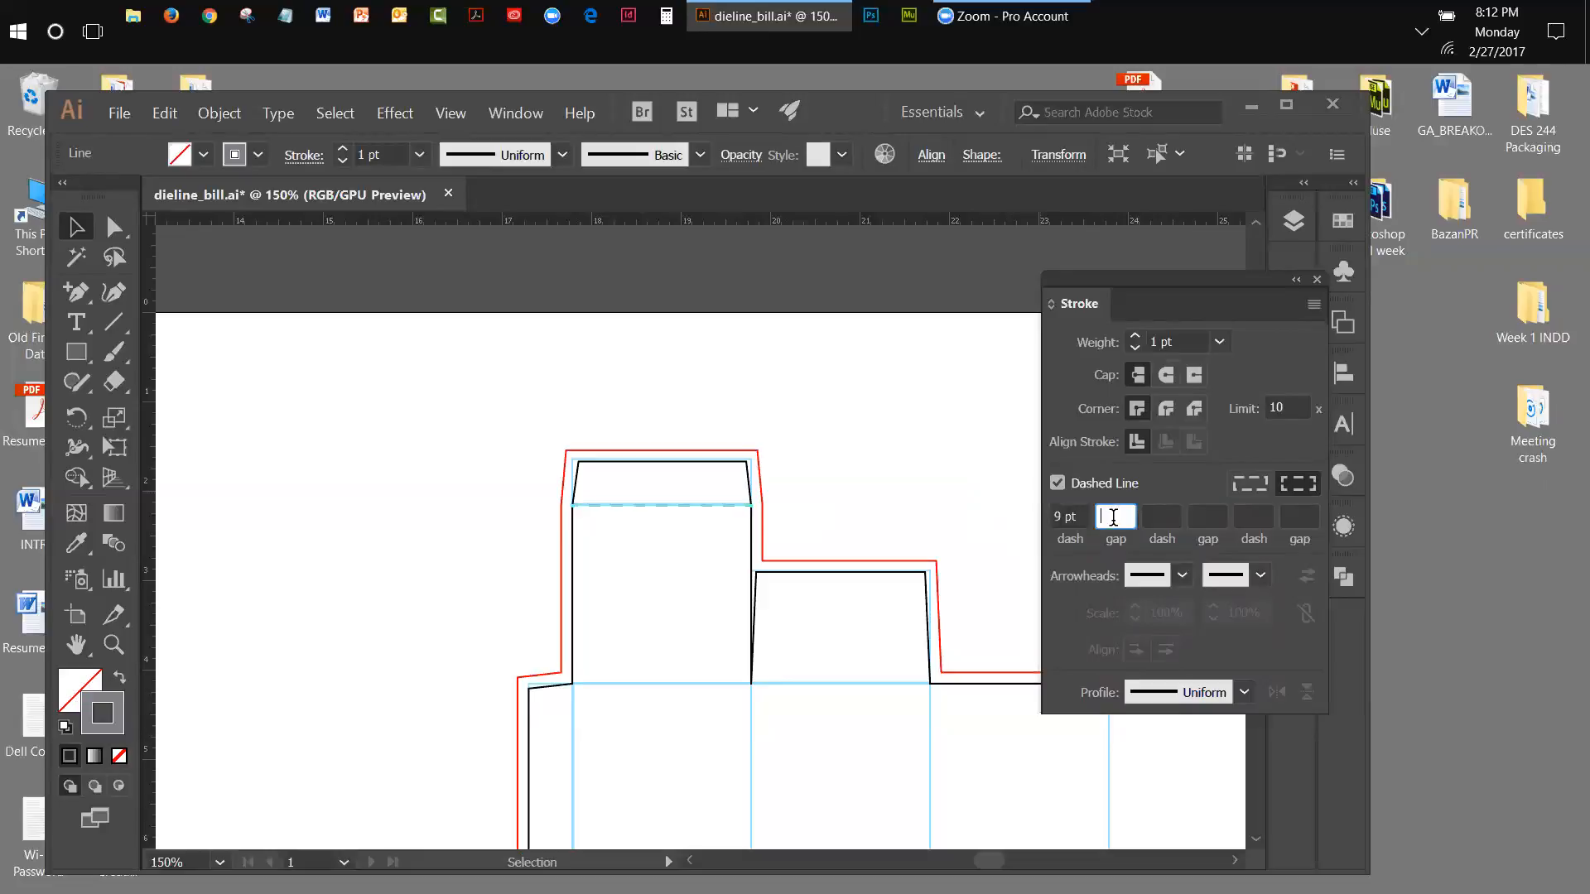
{"action": "type", "text": "5"}
{"action": "left_click", "coordinate": [1163, 512]}
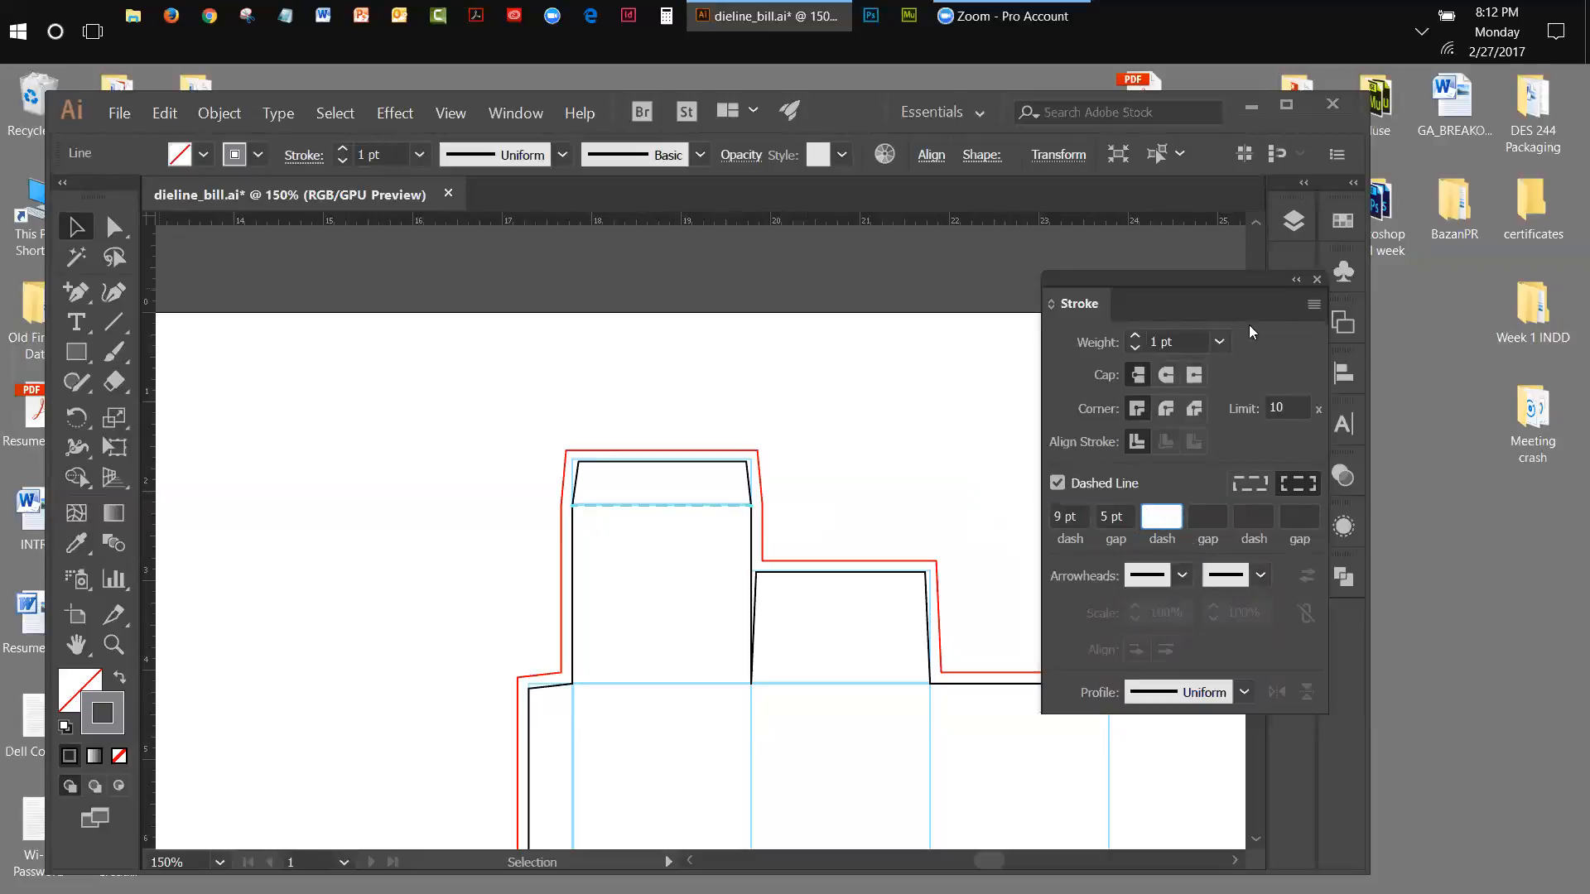
{"action": "left_click", "coordinate": [1297, 282]}
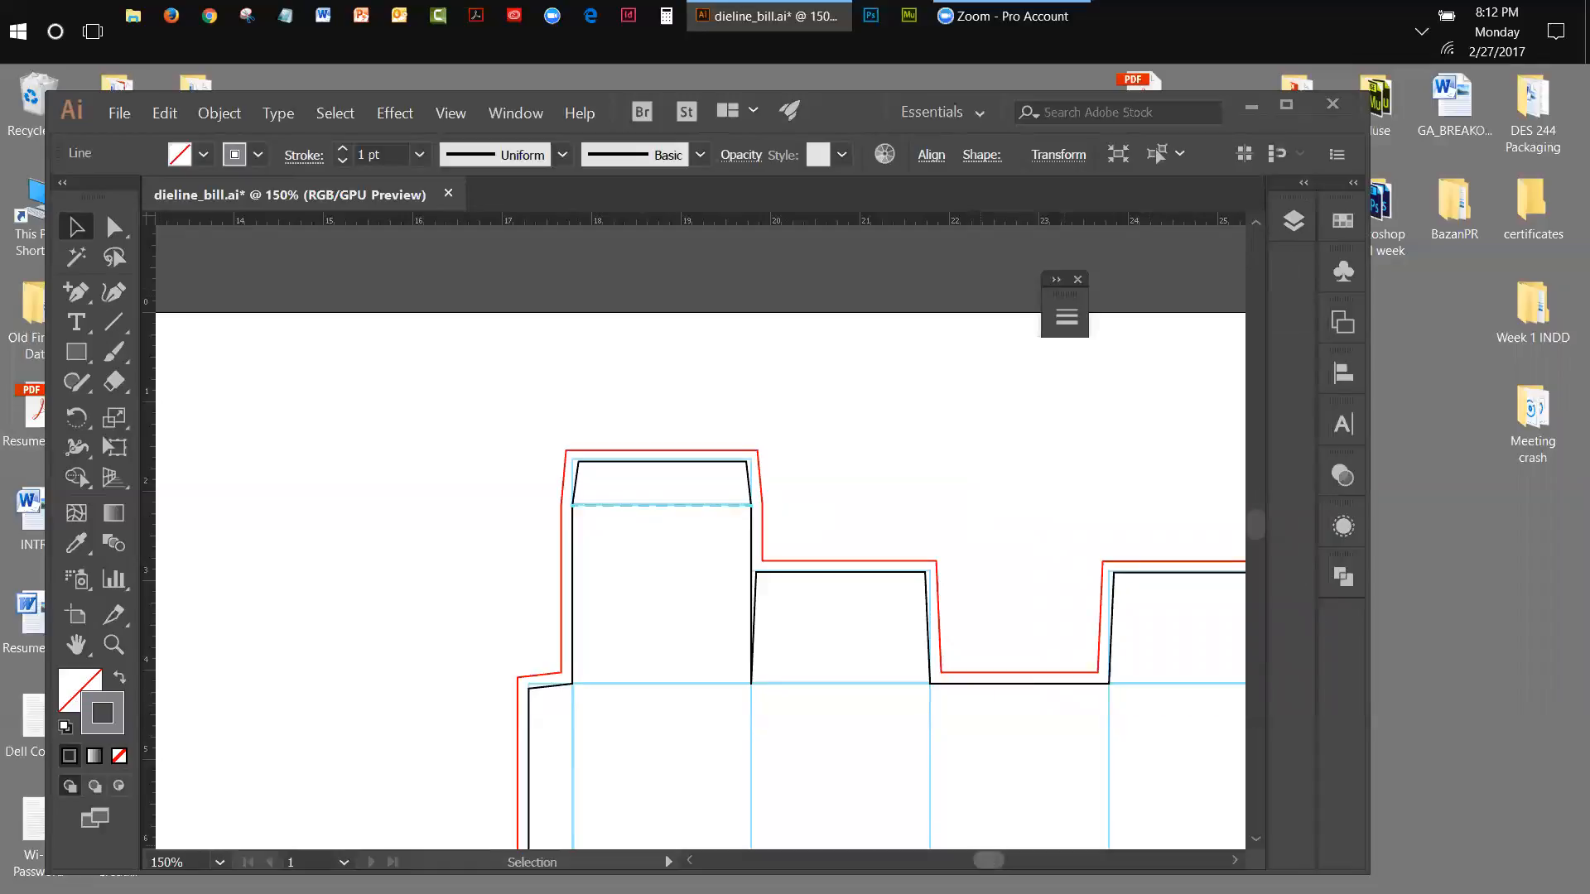
{"action": "left_click_drag", "start_coordinate": [988, 862], "coordinate": [959, 863]}
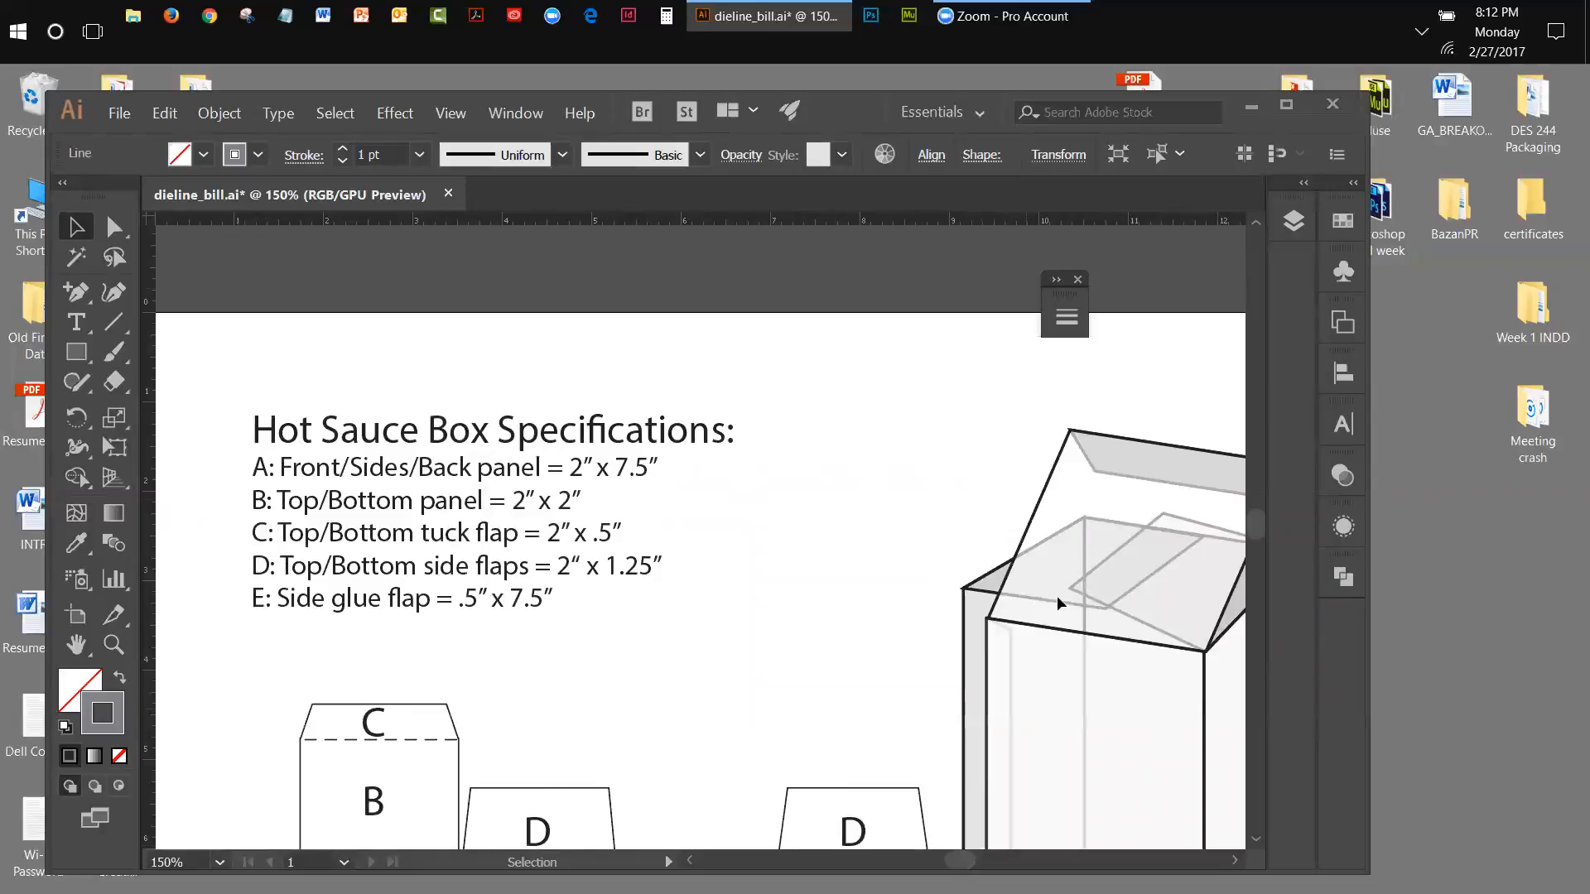
Examine the box specifications, the scale note, the dieline's layers and the dash and gap values of the fold line.
{"action": "left_click_drag", "start_coordinate": [1254, 523], "coordinate": [1254, 547]}
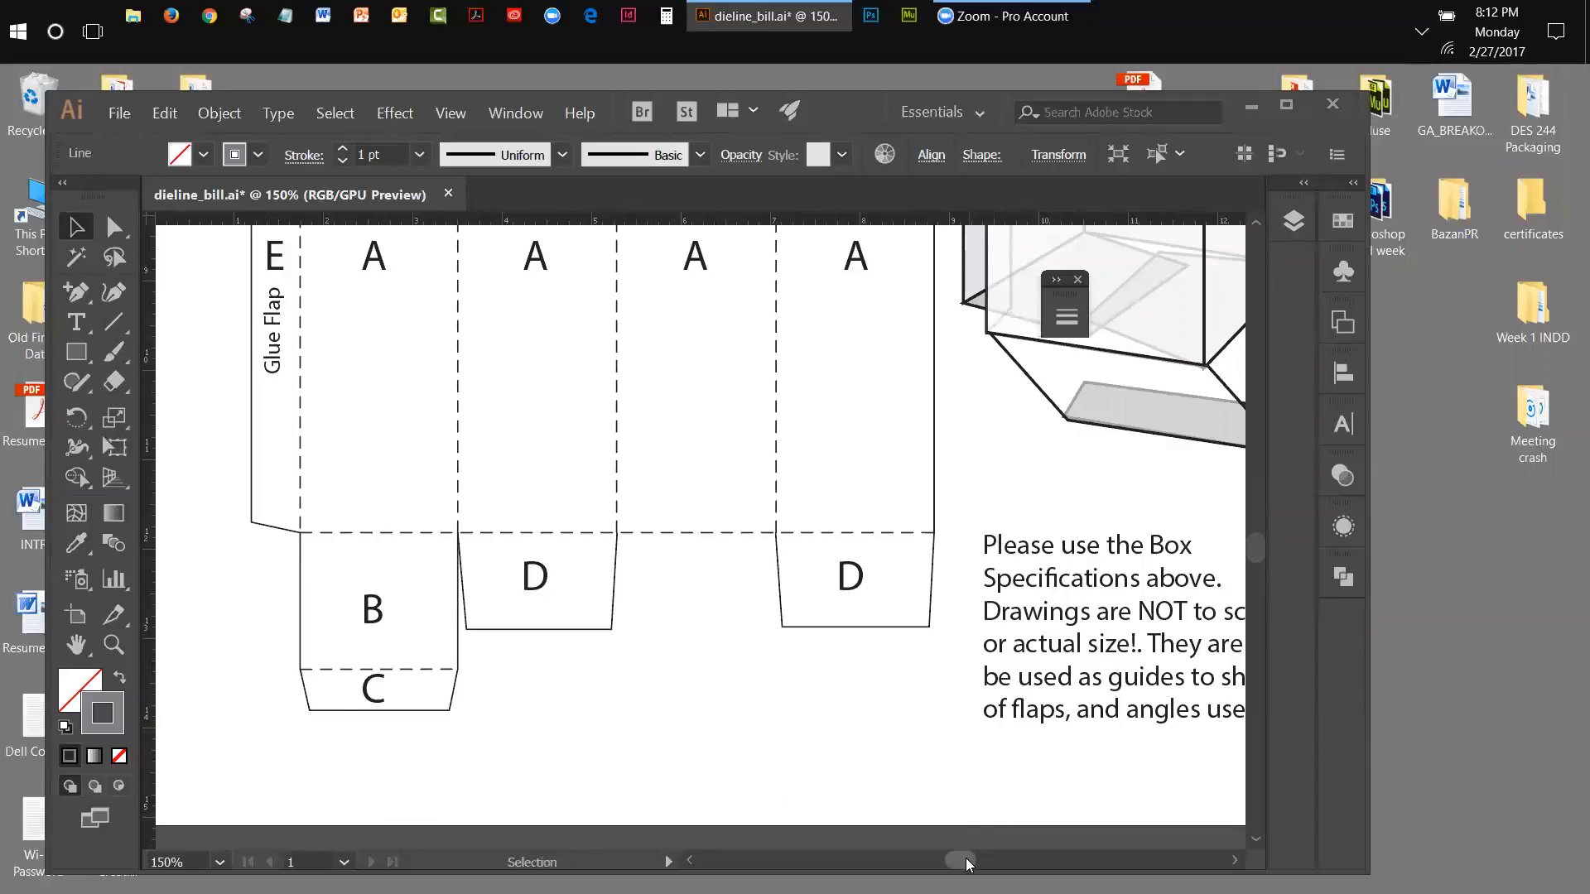
{"action": "left_click_drag", "start_coordinate": [965, 859], "coordinate": [974, 861]}
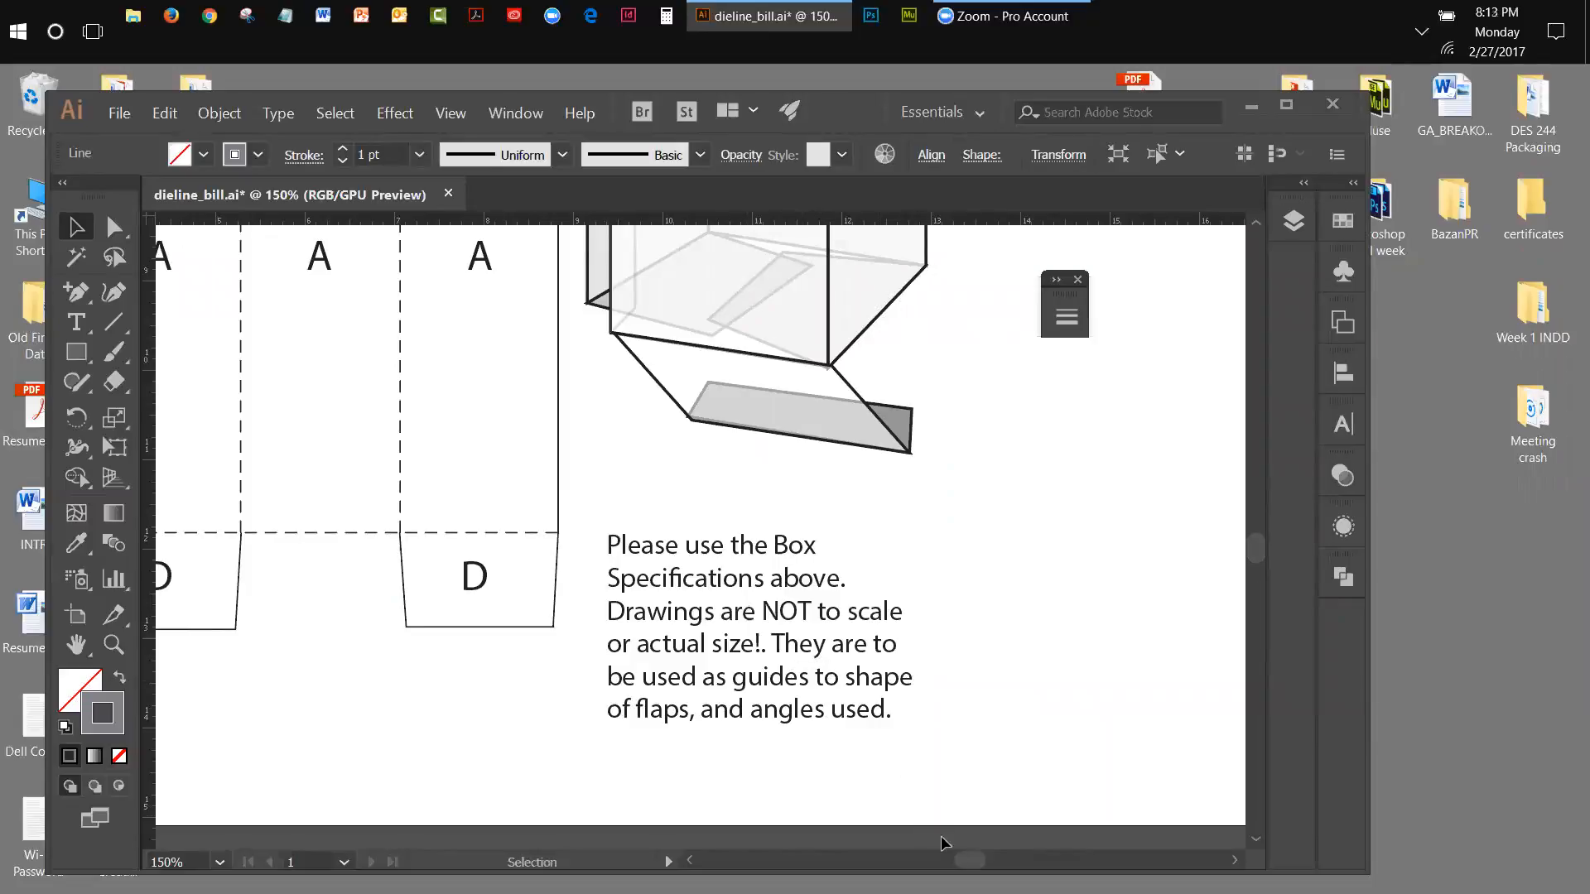
{"action": "mouse_move", "coordinate": [969, 858]}
{"action": "left_mouse_down"}
{"action": "mouse_move", "coordinate": [943, 855]}
{"action": "mouse_move", "coordinate": [994, 848]}
{"action": "left_mouse_up"}
{"action": "left_click_drag", "start_coordinate": [1252, 550], "coordinate": [1256, 530]}
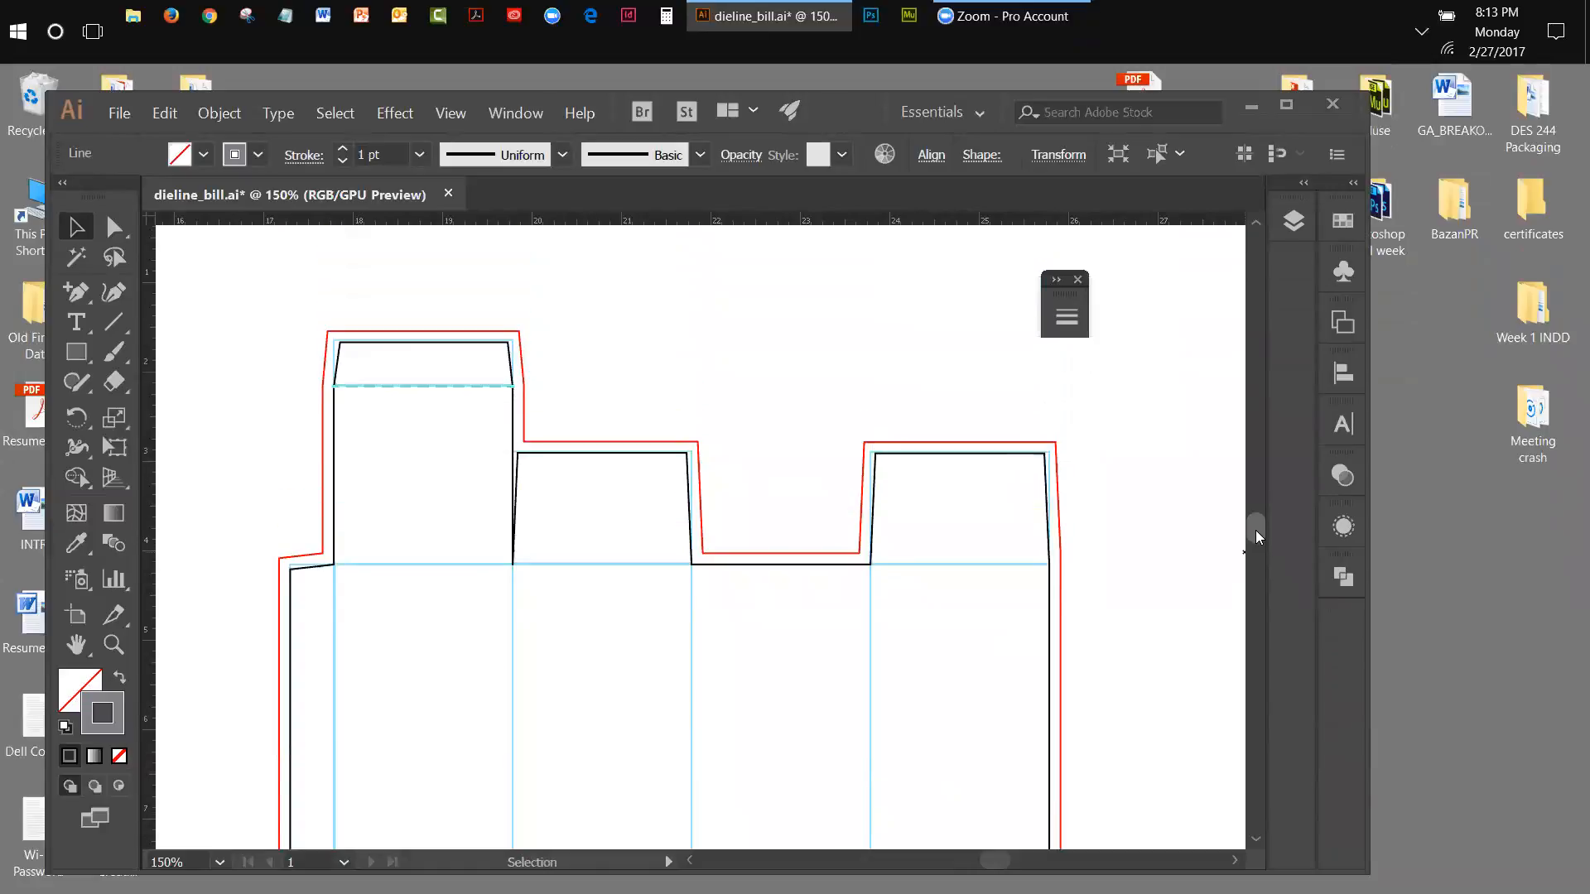
{"action": "left_click", "coordinate": [1289, 229]}
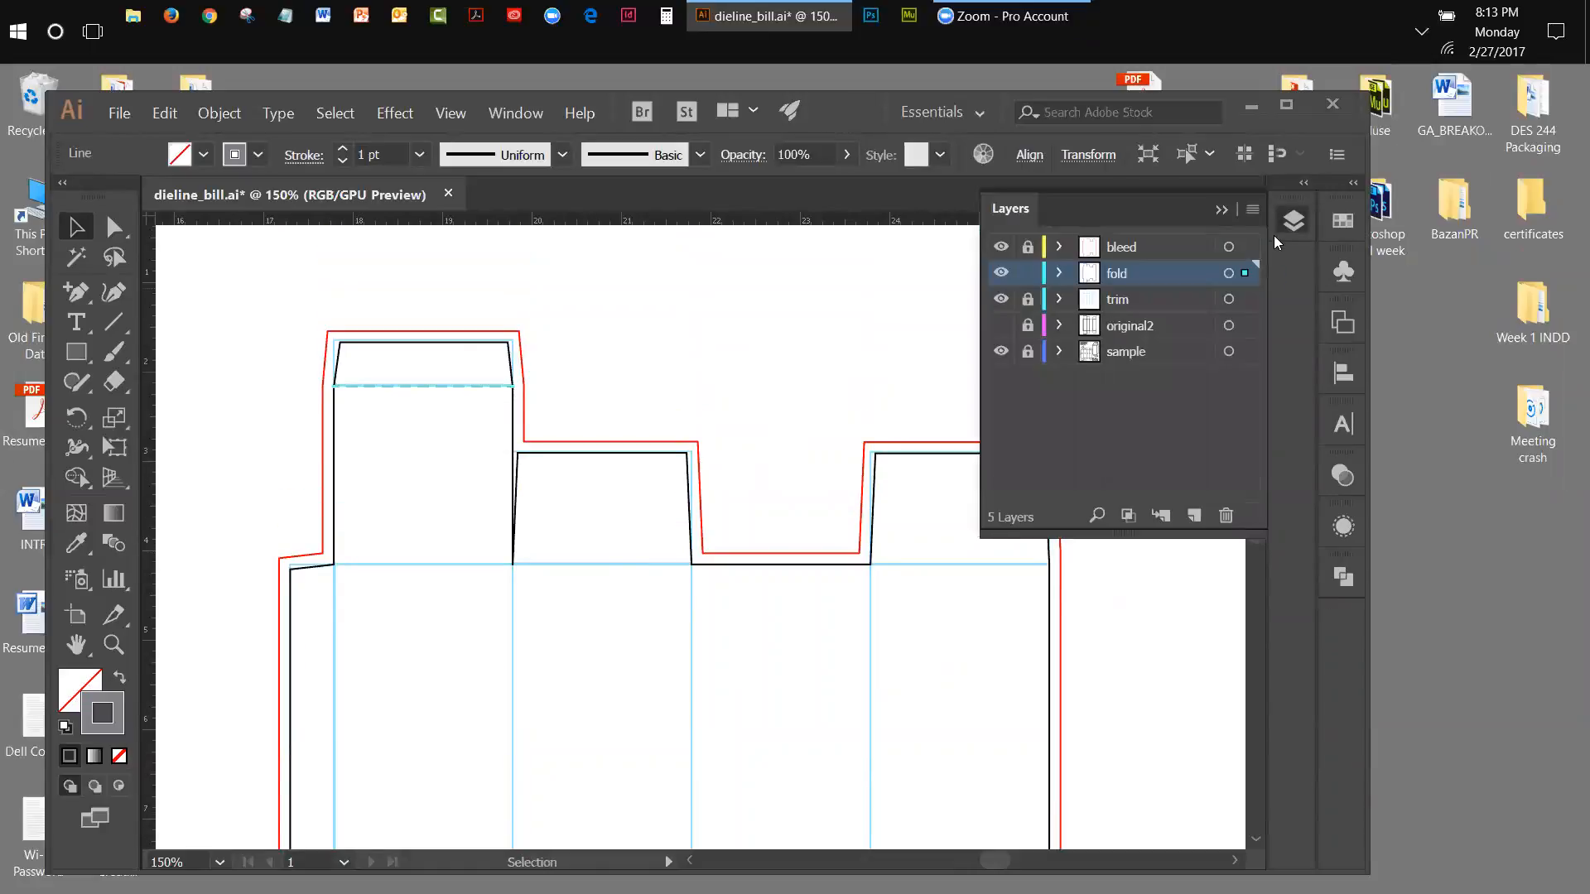
{"action": "left_click", "coordinate": [1222, 211]}
{"action": "left_click", "coordinate": [1059, 318]}
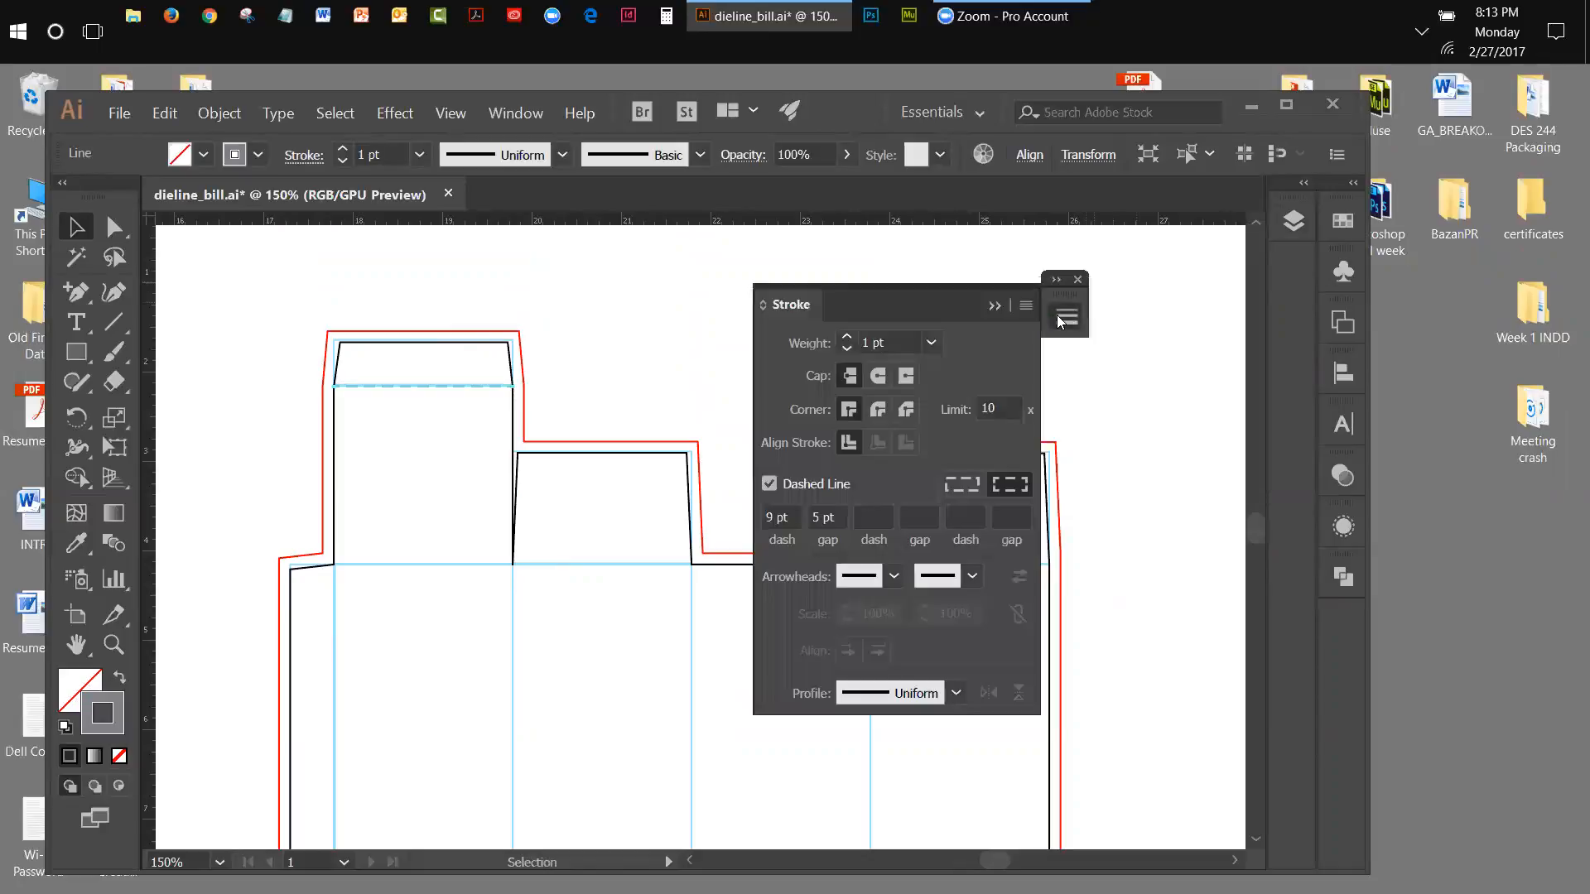
{"action": "mouse_move", "coordinate": [791, 303]}
{"action": "left_mouse_down"}
{"action": "mouse_move", "coordinate": [980, 259]}
{"action": "mouse_move", "coordinate": [1116, 259]}
{"action": "mouse_move", "coordinate": [1081, 260]}
{"action": "left_mouse_up"}
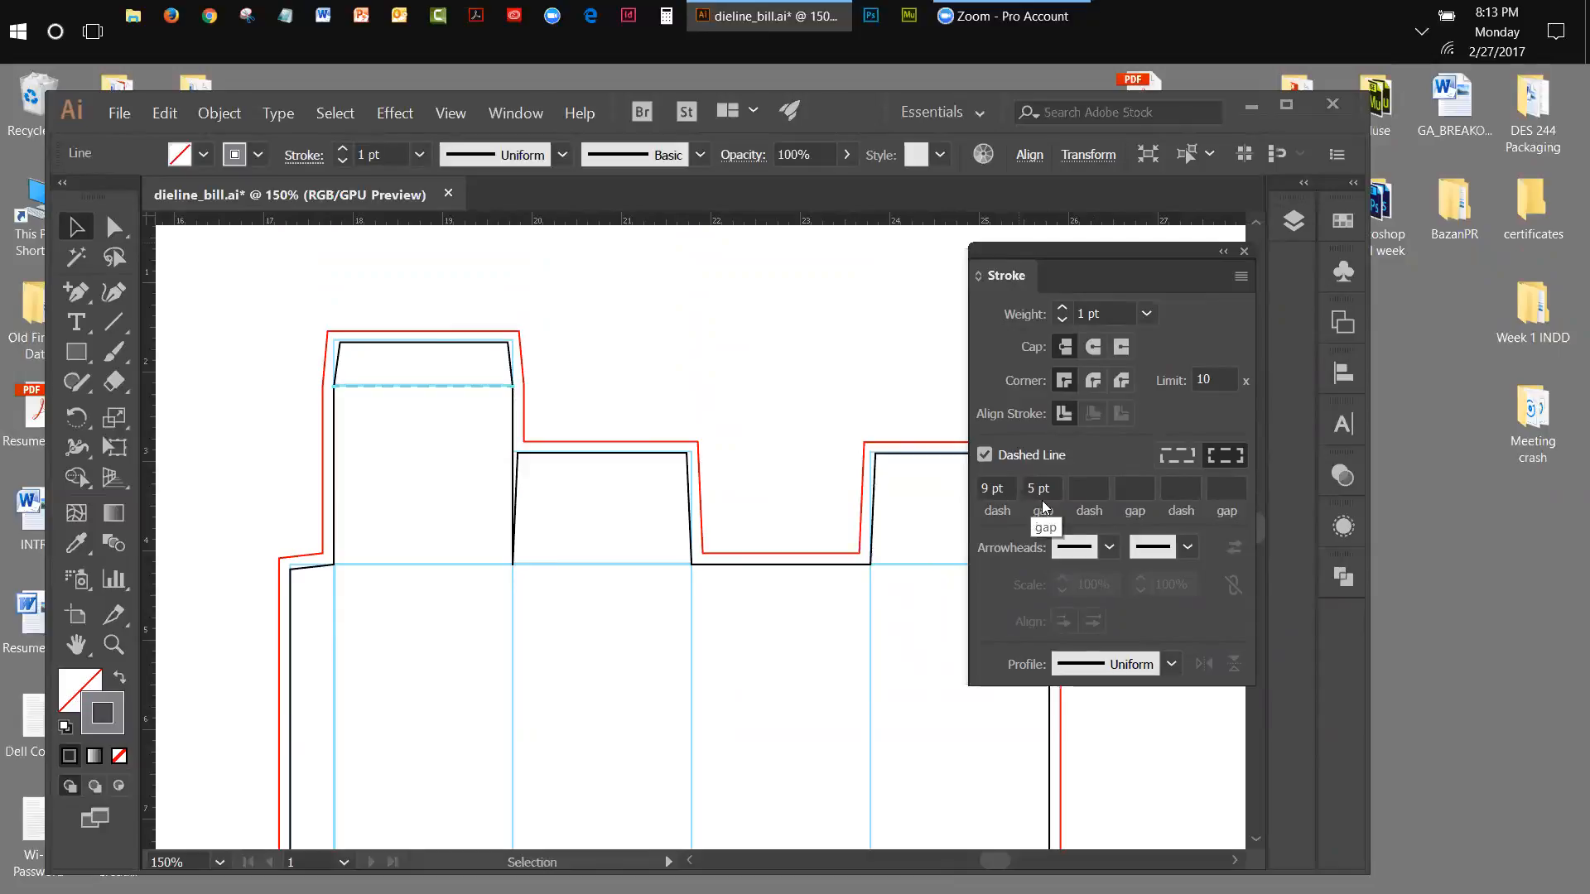
{"action": "left_click", "coordinate": [1224, 252]}
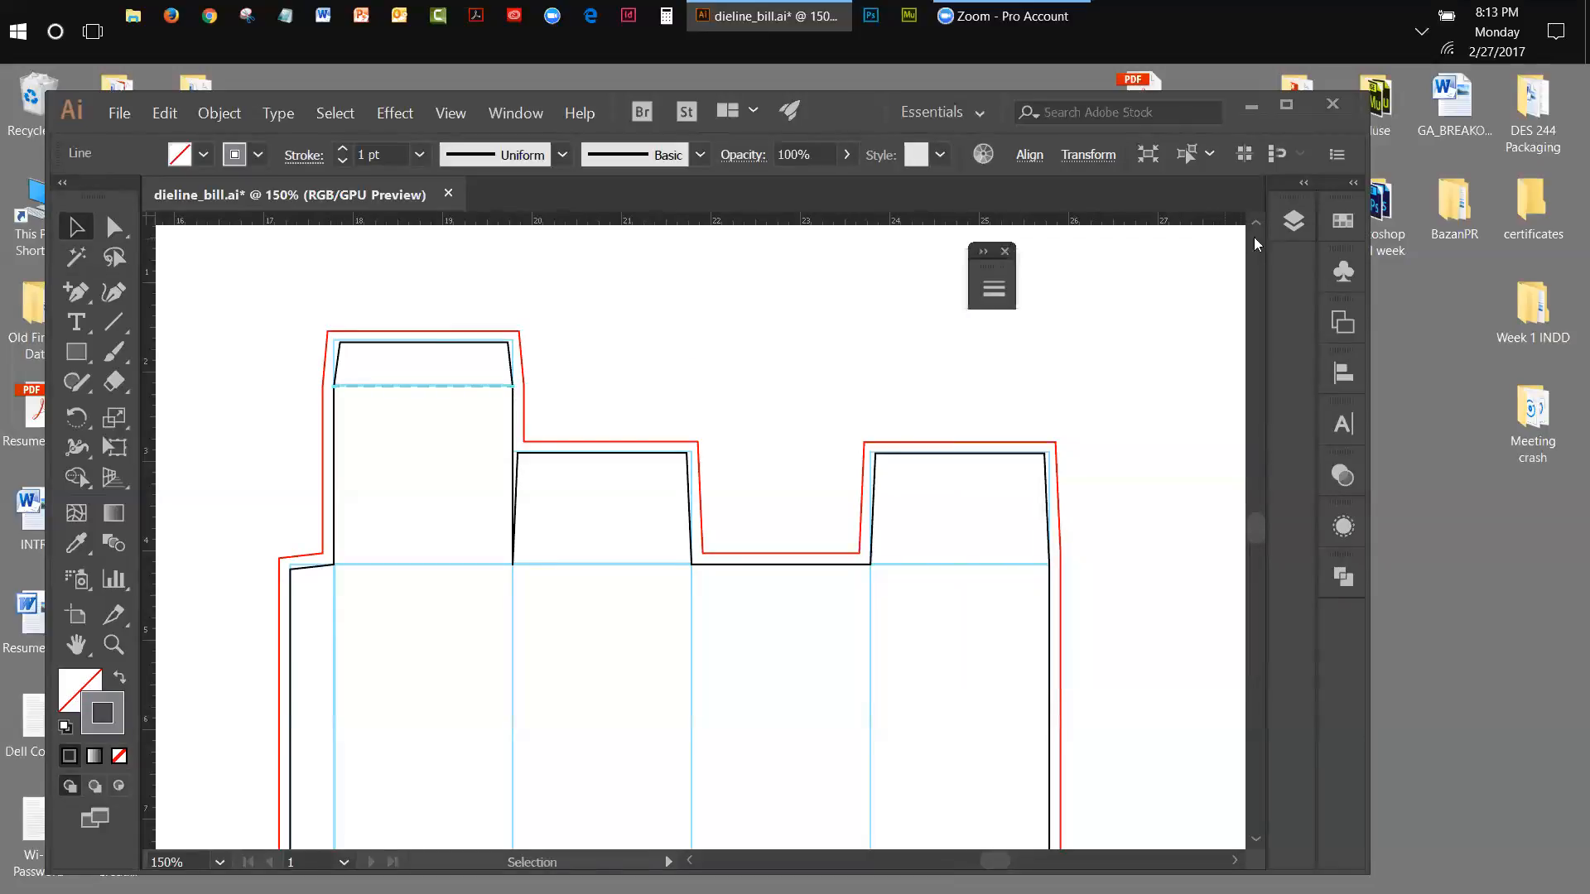
Hide the trim layer to inspect the deselected dashed fold line on its own, and show the layer again.
{"action": "left_click", "coordinate": [1294, 220]}
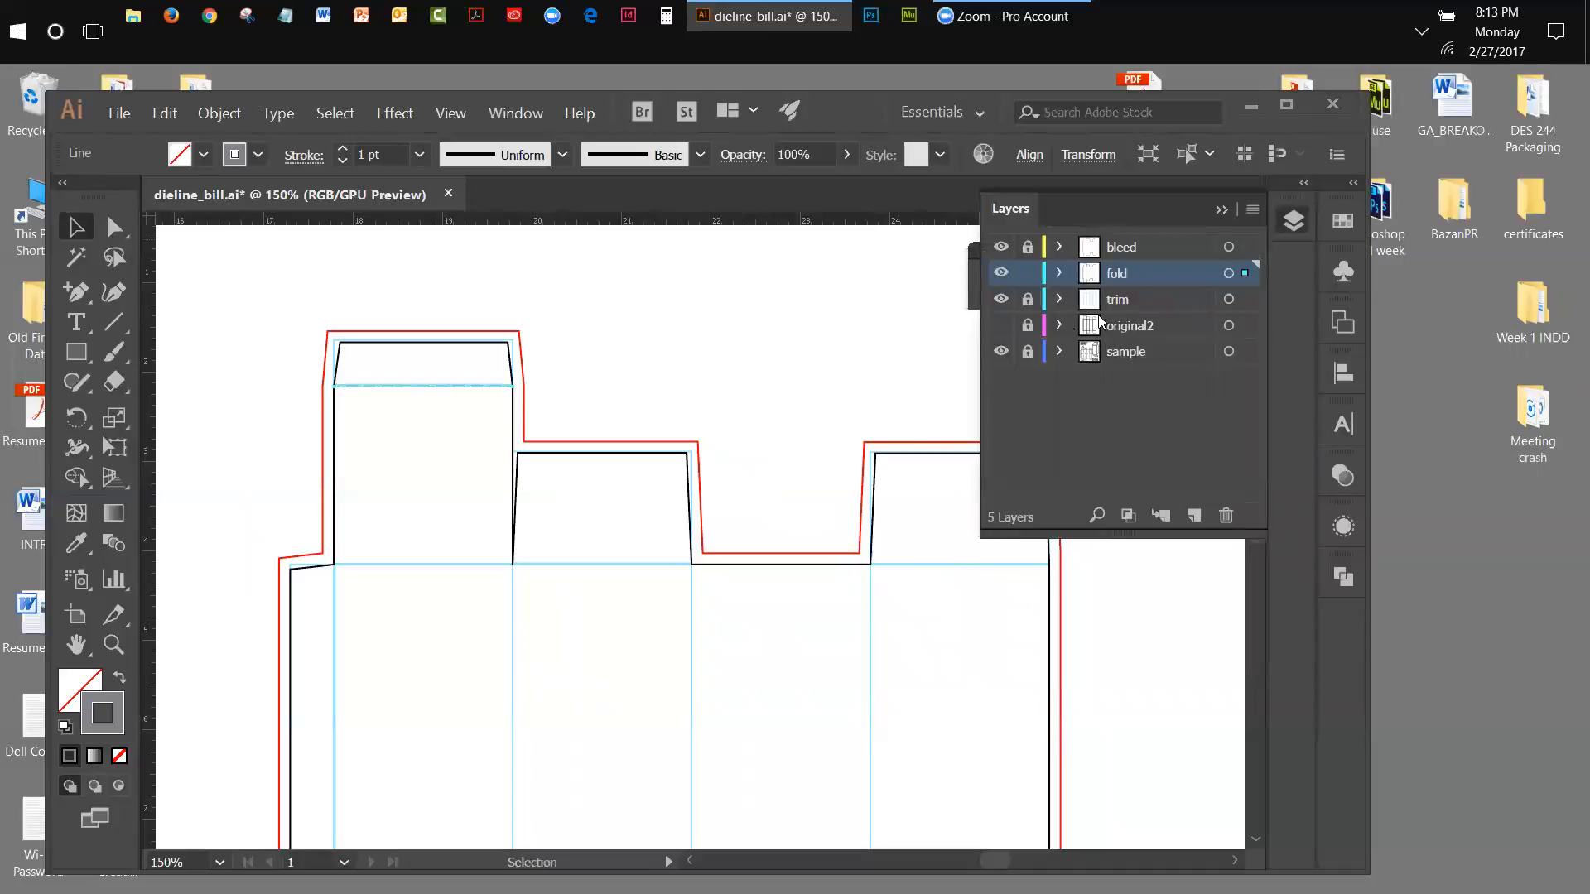
{"action": "left_click", "coordinate": [1001, 299]}
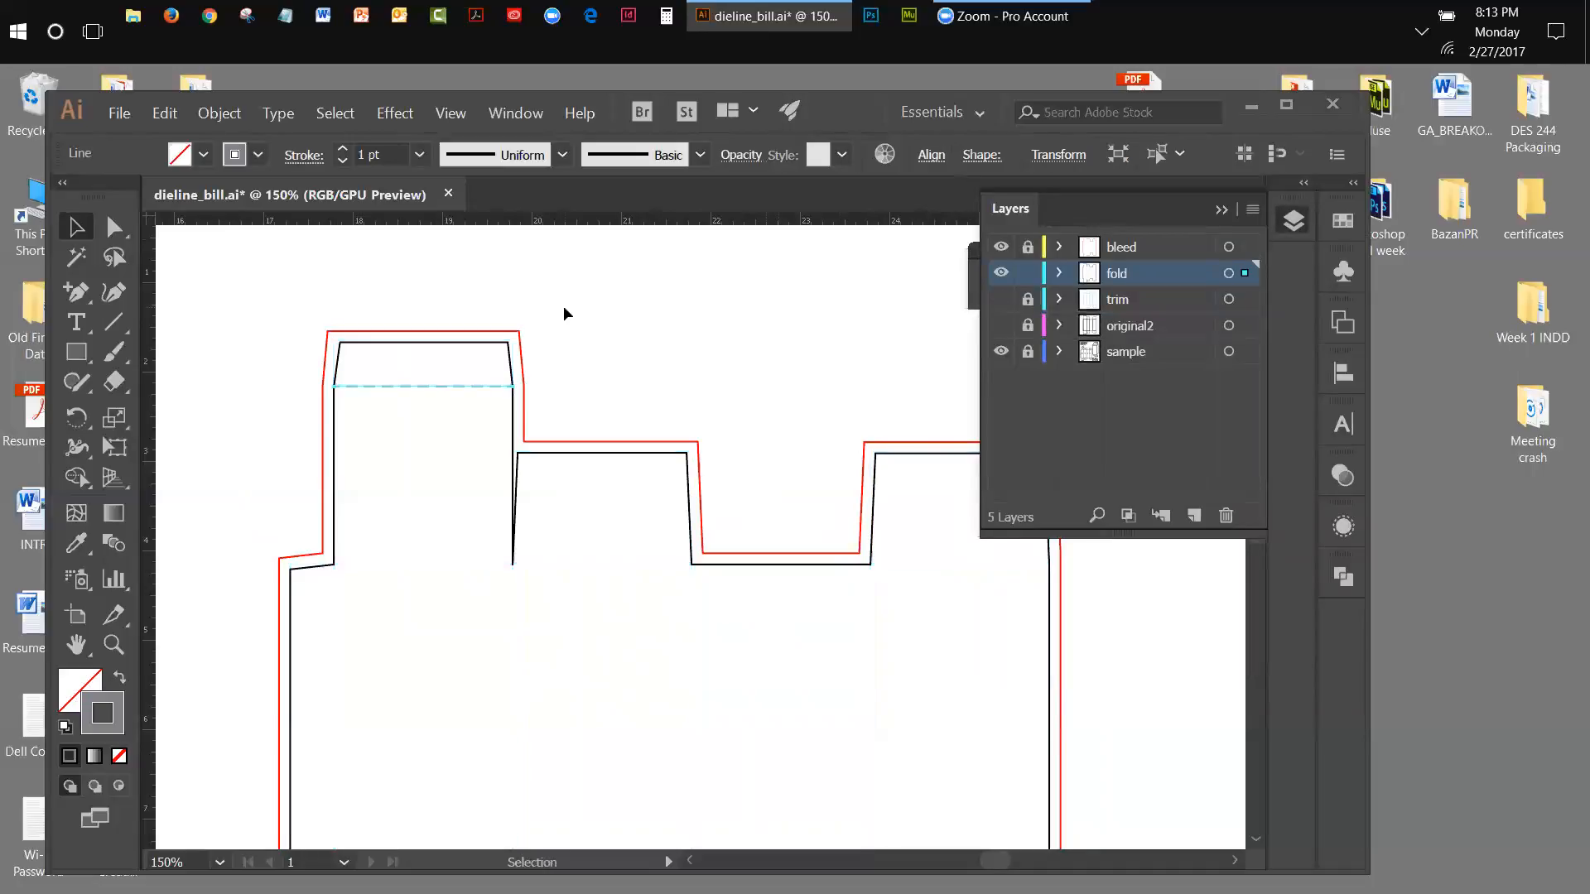
{"action": "left_click", "coordinate": [181, 267]}
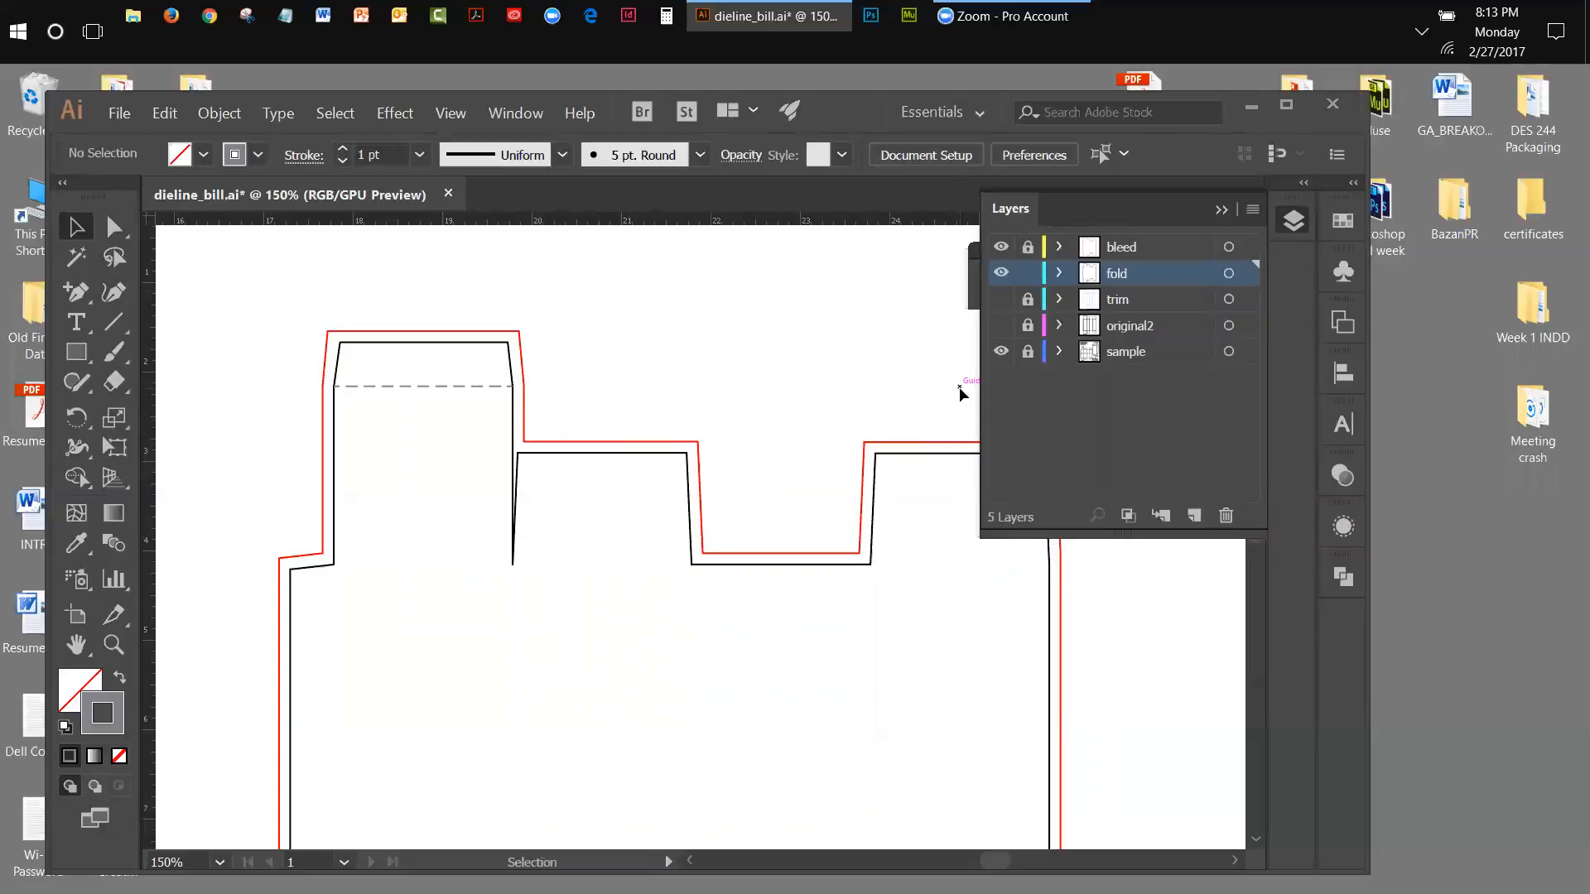
{"action": "left_click", "coordinate": [998, 301]}
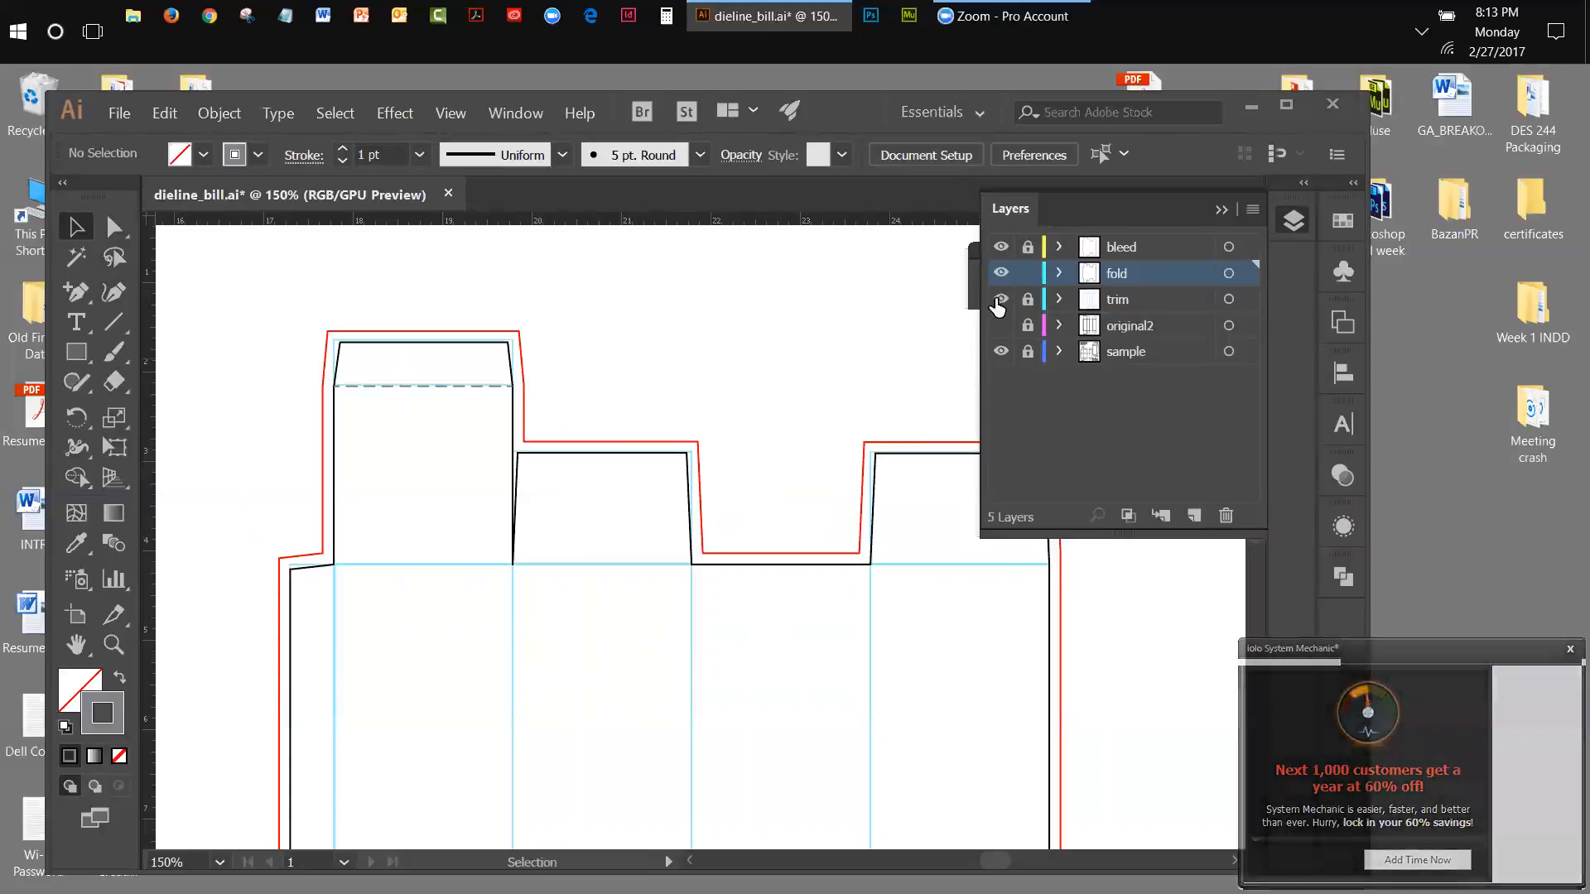
{"action": "left_click", "coordinate": [1569, 650]}
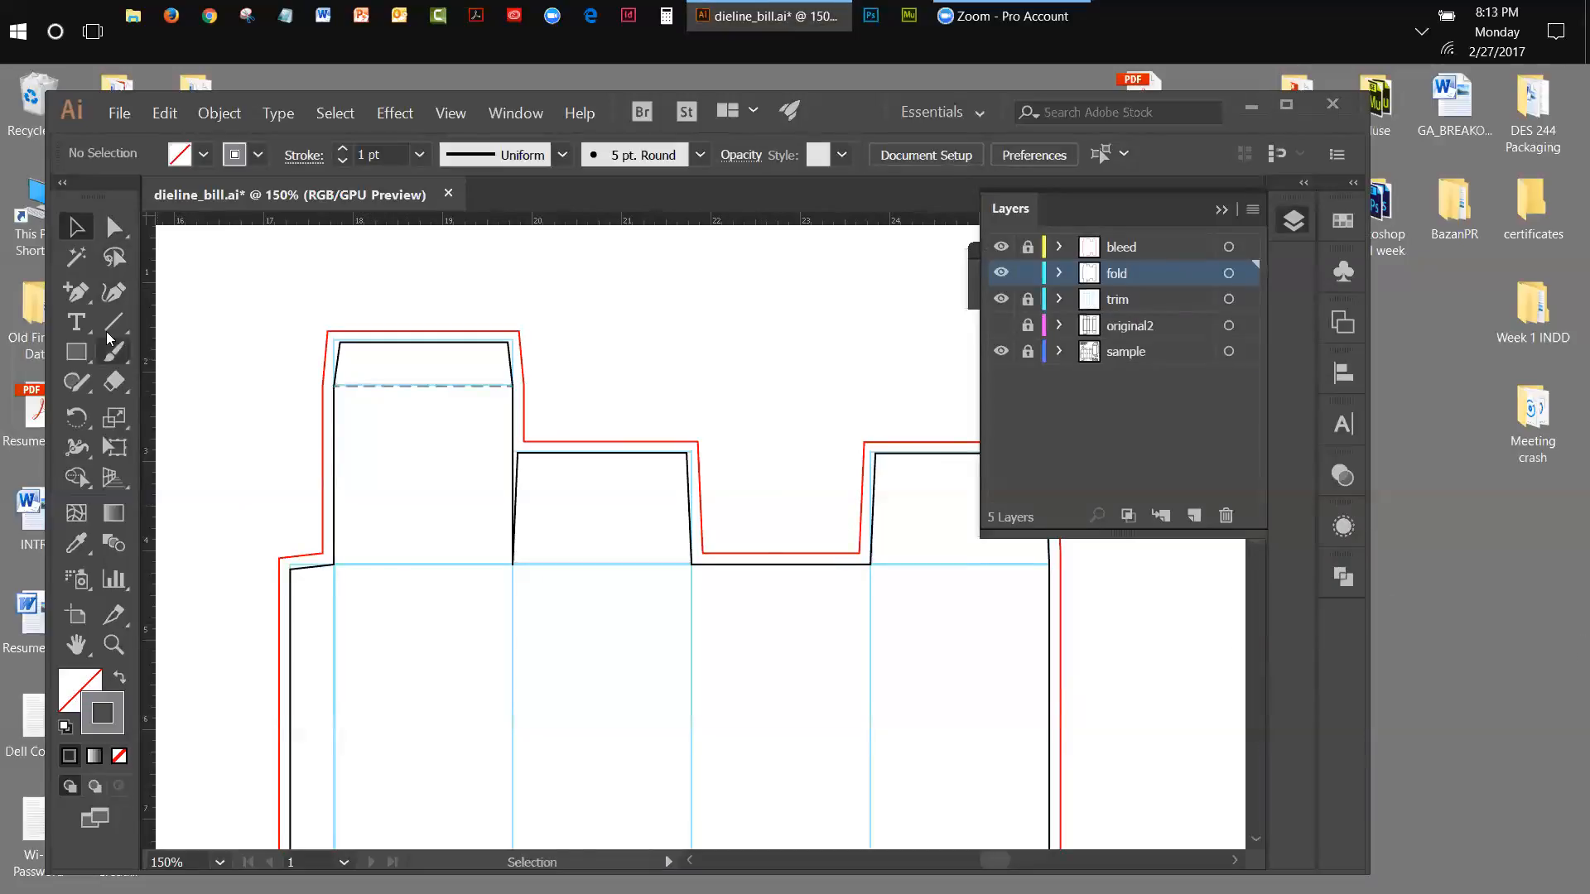
{"action": "left_click", "coordinate": [1224, 210]}
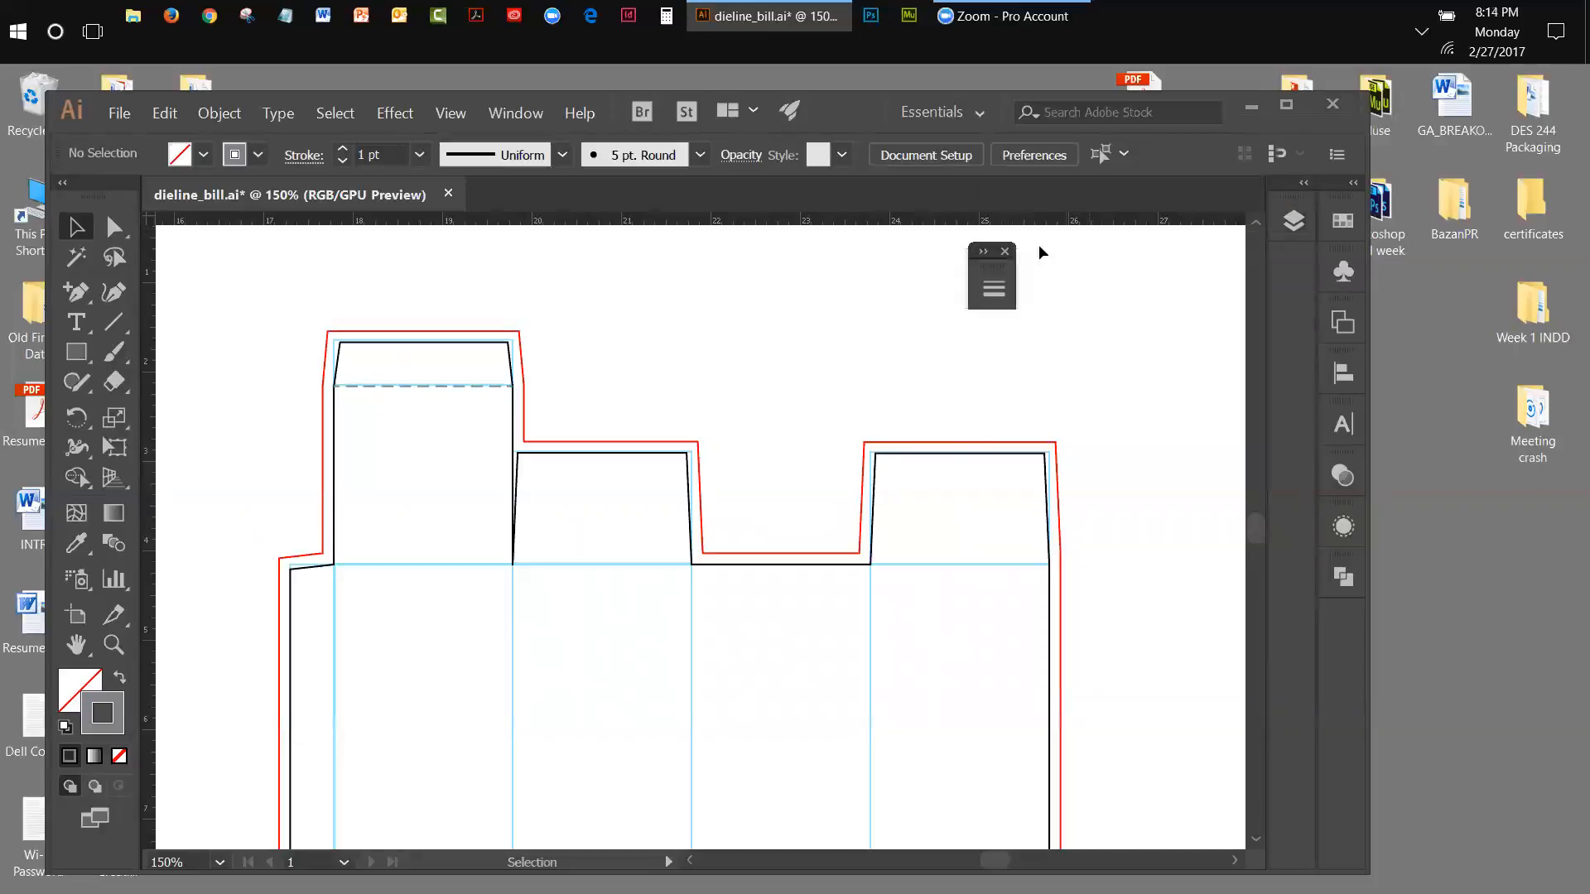
Draw 1 pt dashed fold lines with the Line Segment tool along the upper edges of the first two panels and the fourth panel.
{"action": "left_click", "coordinate": [986, 283]}
{"action": "left_click_drag", "start_coordinate": [718, 280], "coordinate": [1157, 271]}
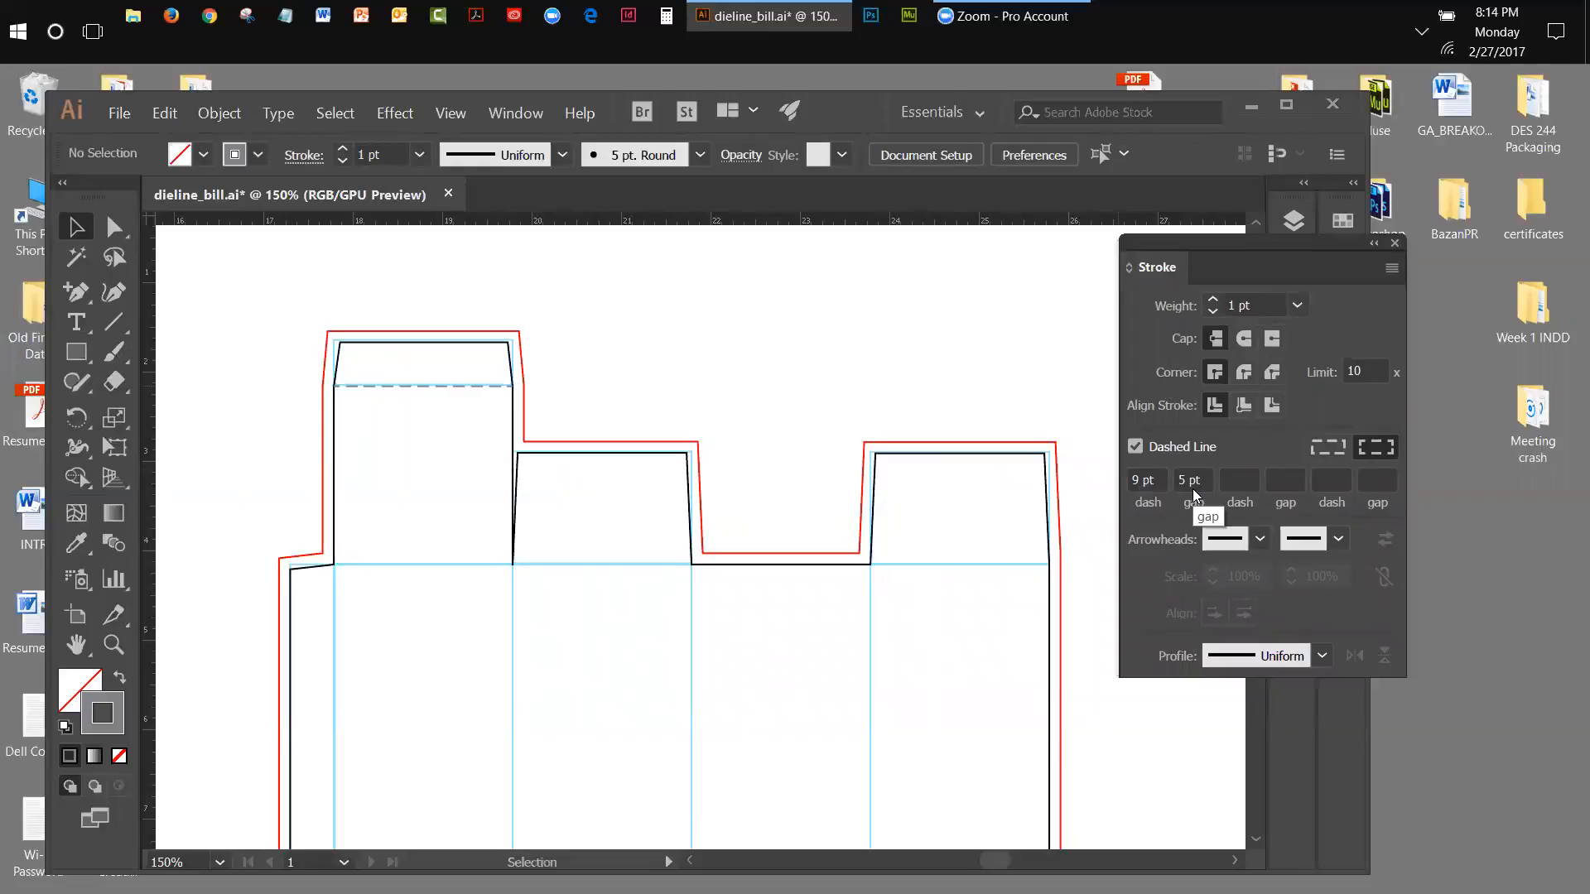
{"action": "left_click", "coordinate": [104, 334]}
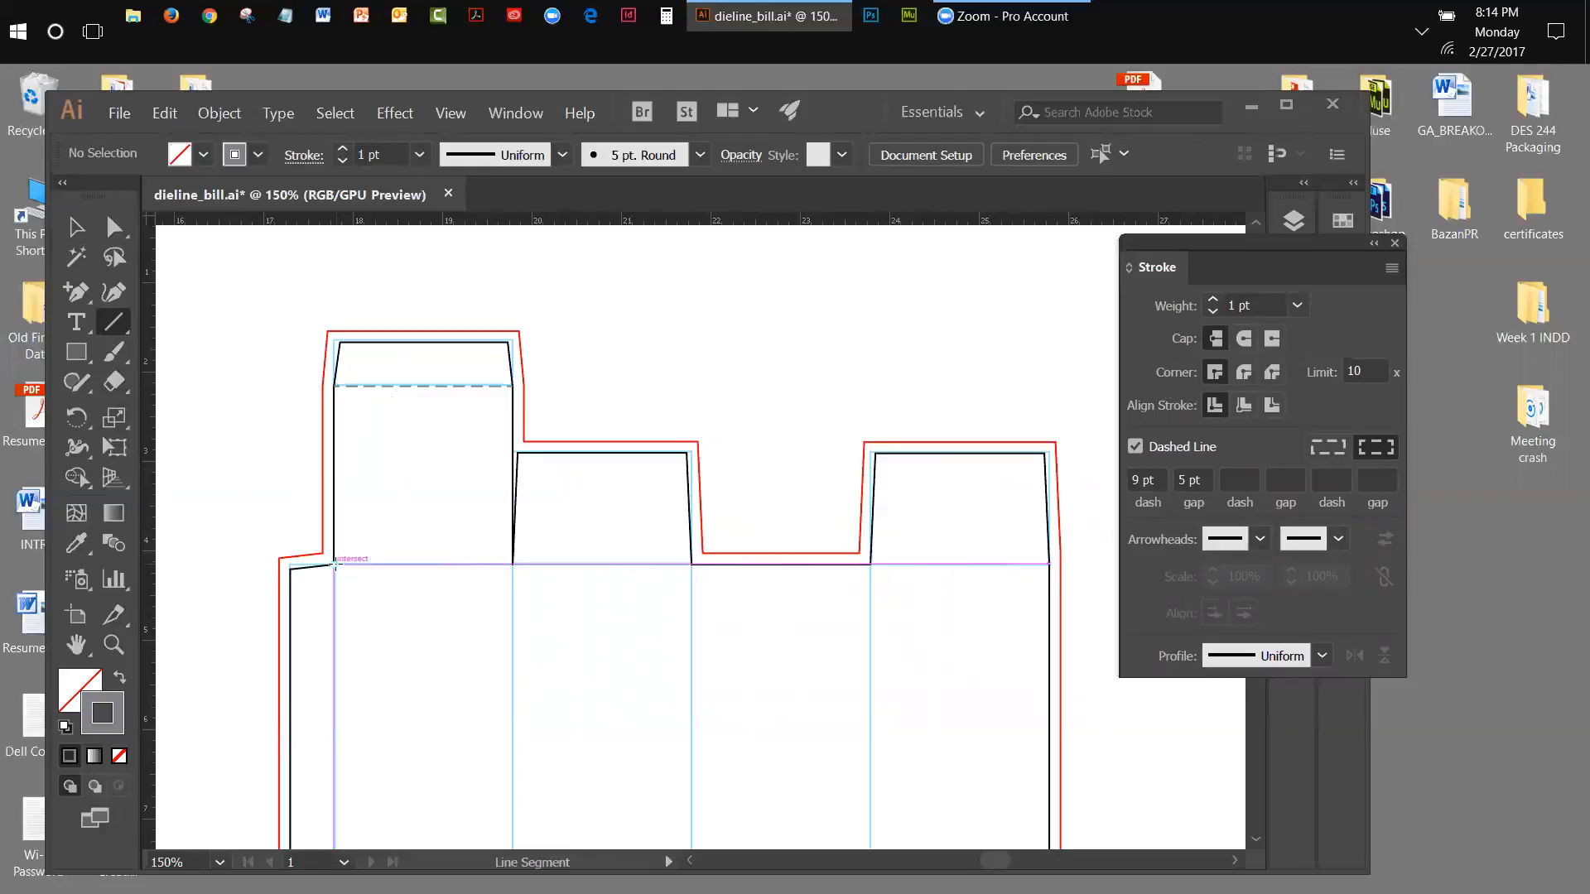
{"action": "left_click_drag", "start_coordinate": [335, 565], "coordinate": [689, 565]}
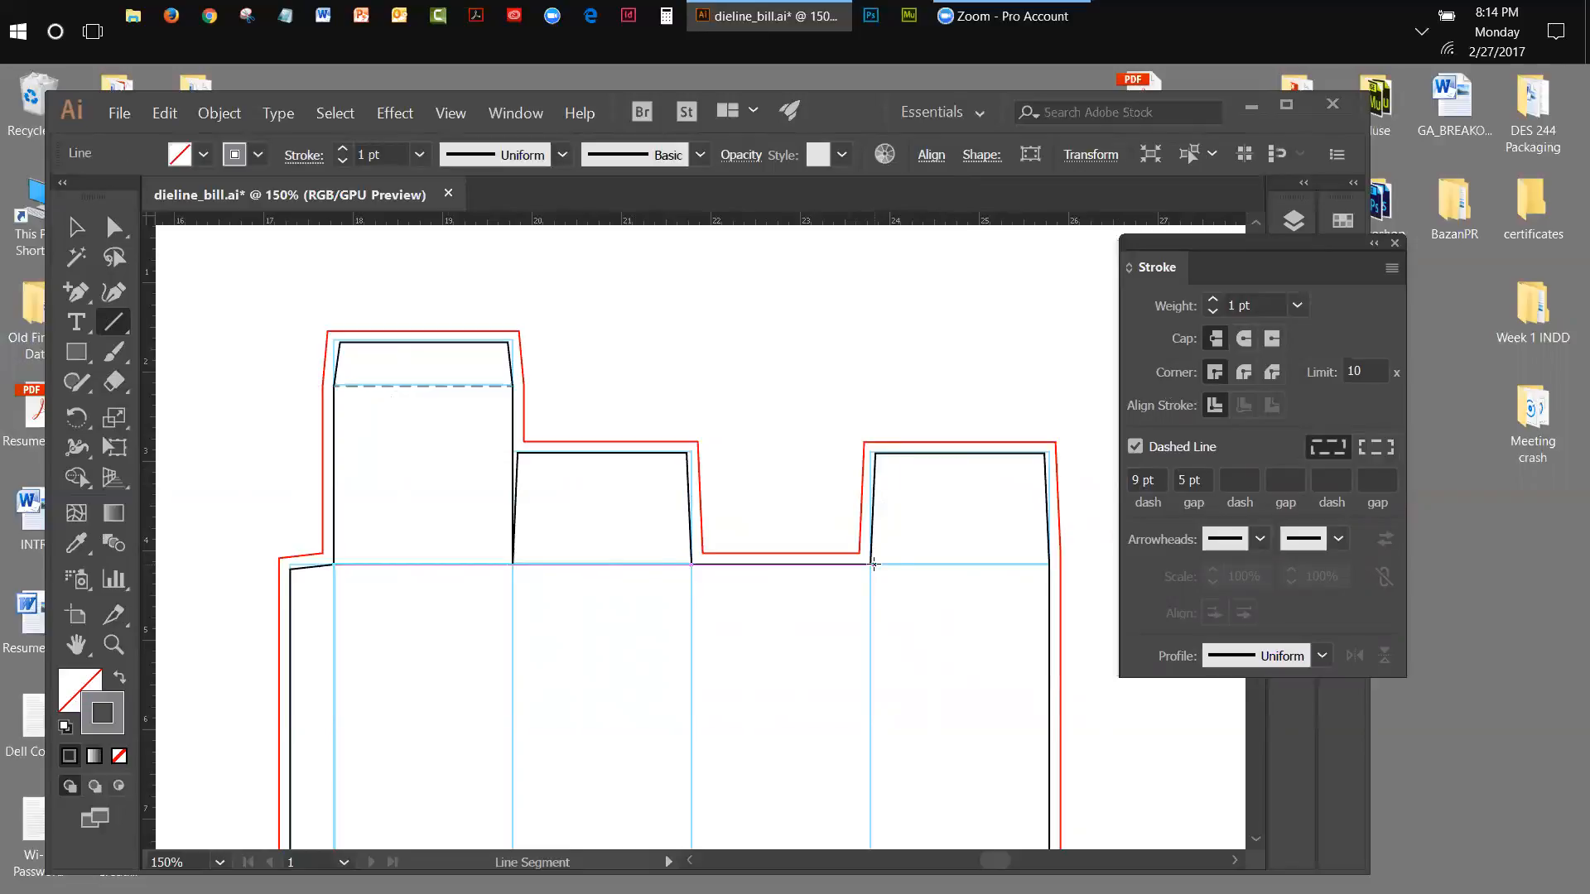
{"action": "left_click_drag", "start_coordinate": [870, 565], "coordinate": [1049, 565]}
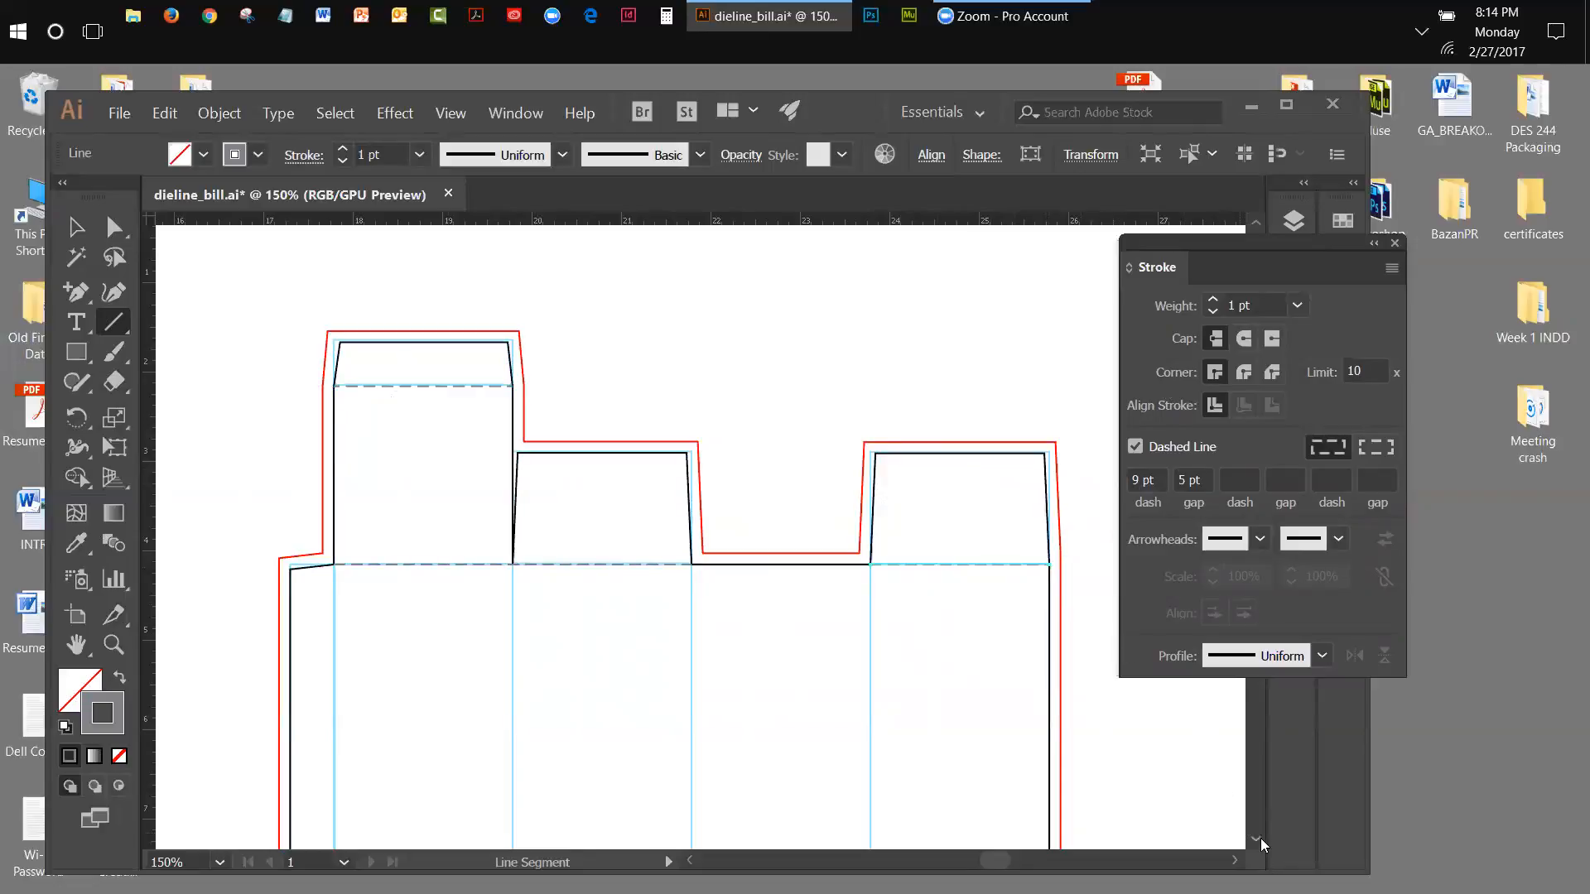
Draw dashed fold lines along the lower edges of the first two panels and the fourth panel, and across the lower tuck flap.
{"action": "scroll", "coordinate": [1261, 838], "scroll_direction": "down", "scroll_amount": 10}
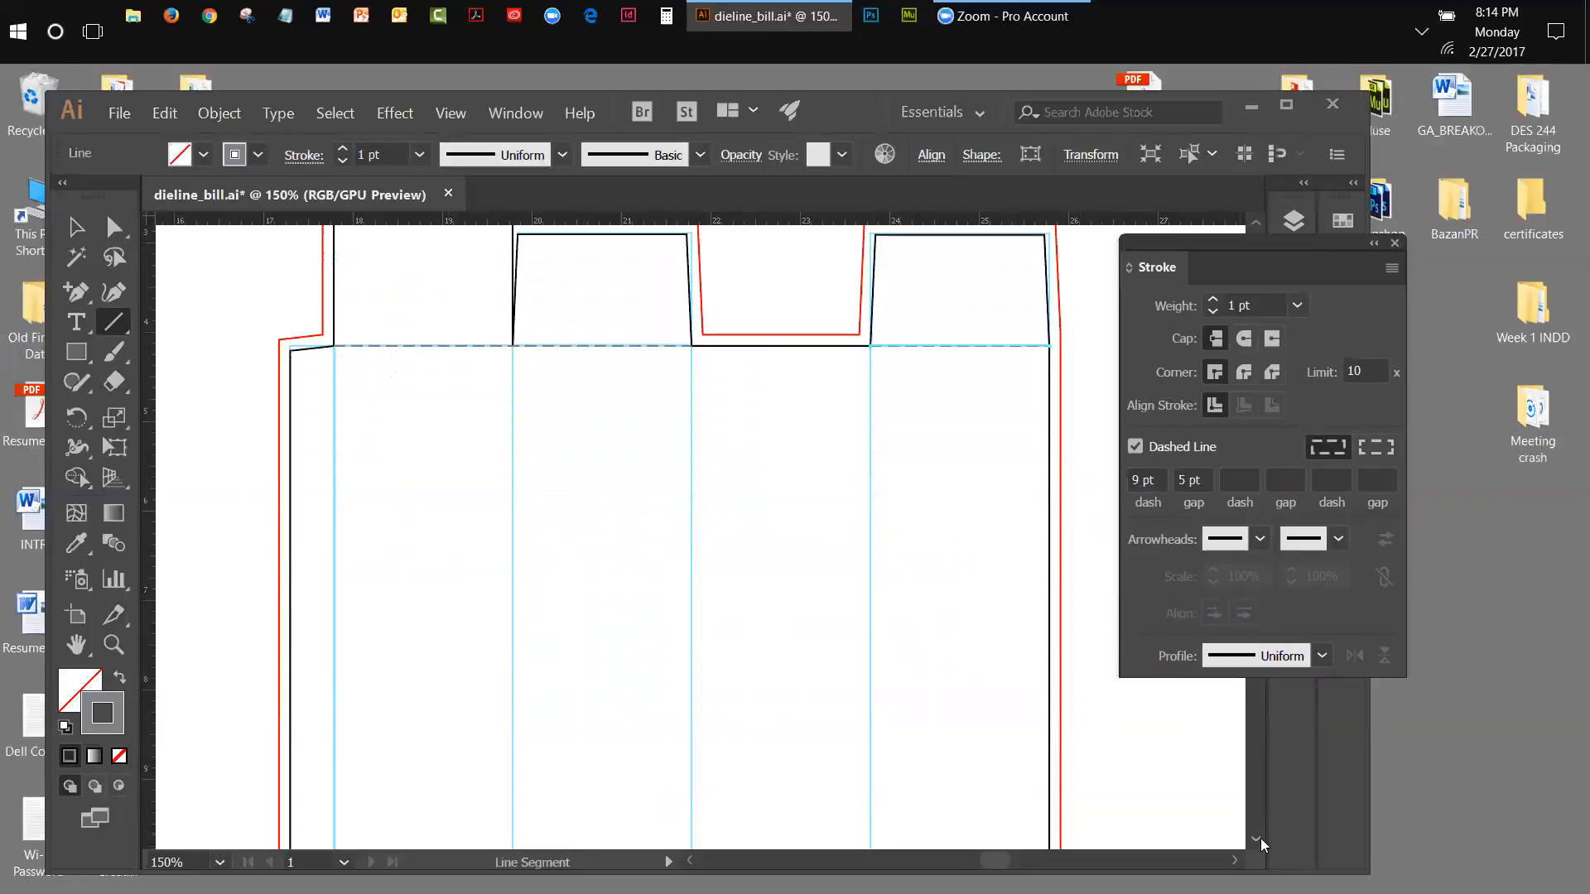
{"action": "scroll", "coordinate": [1260, 839], "scroll_direction": "down", "scroll_amount": 8}
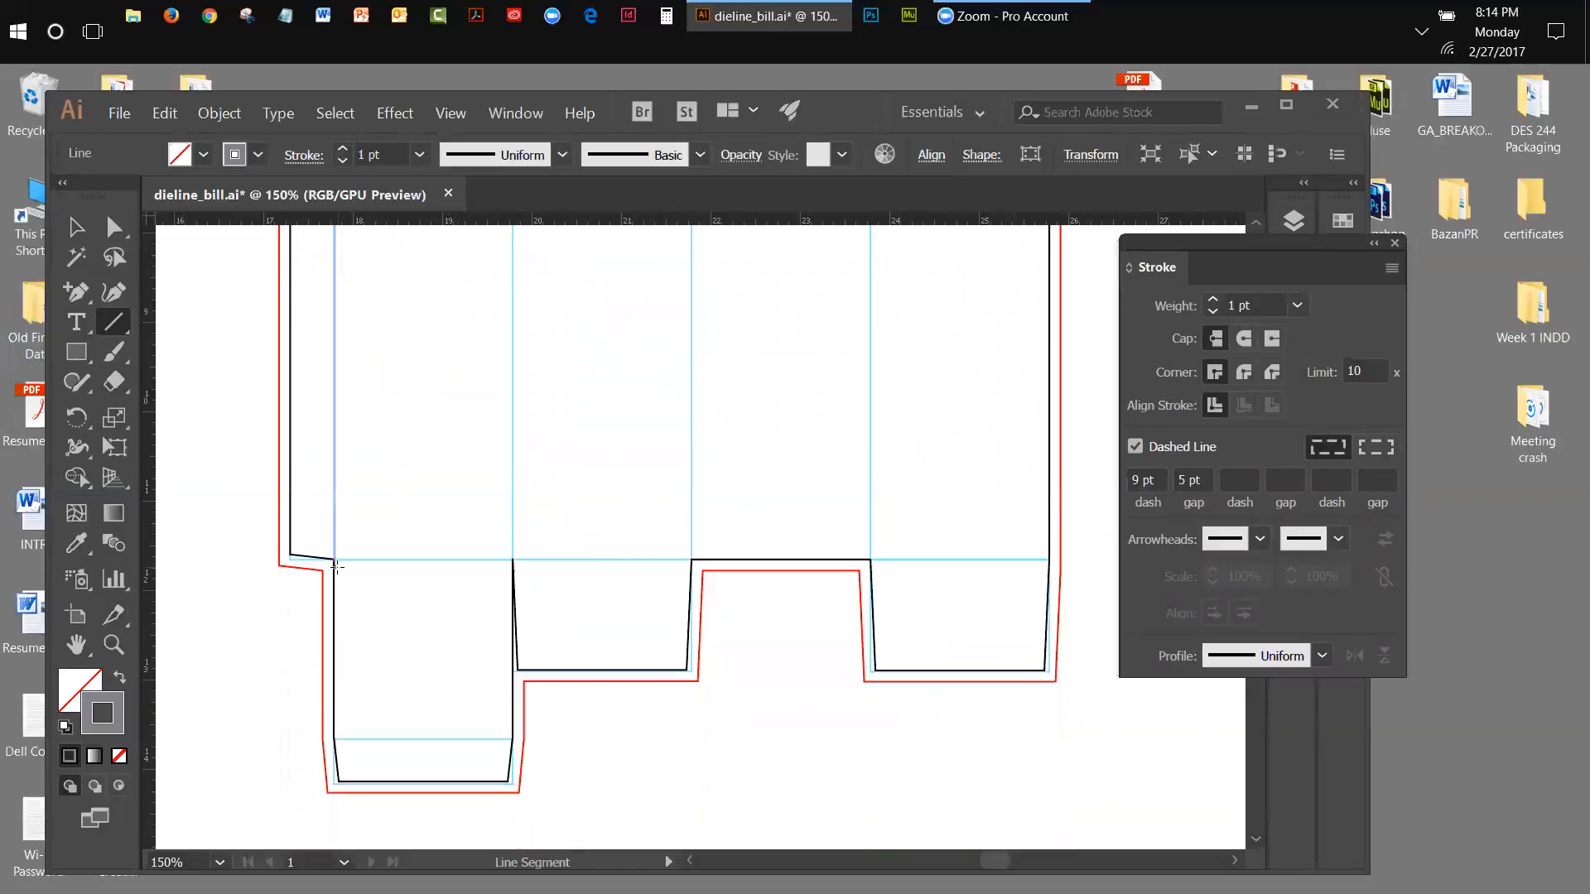
{"action": "left_click_drag", "start_coordinate": [332, 562], "coordinate": [691, 560]}
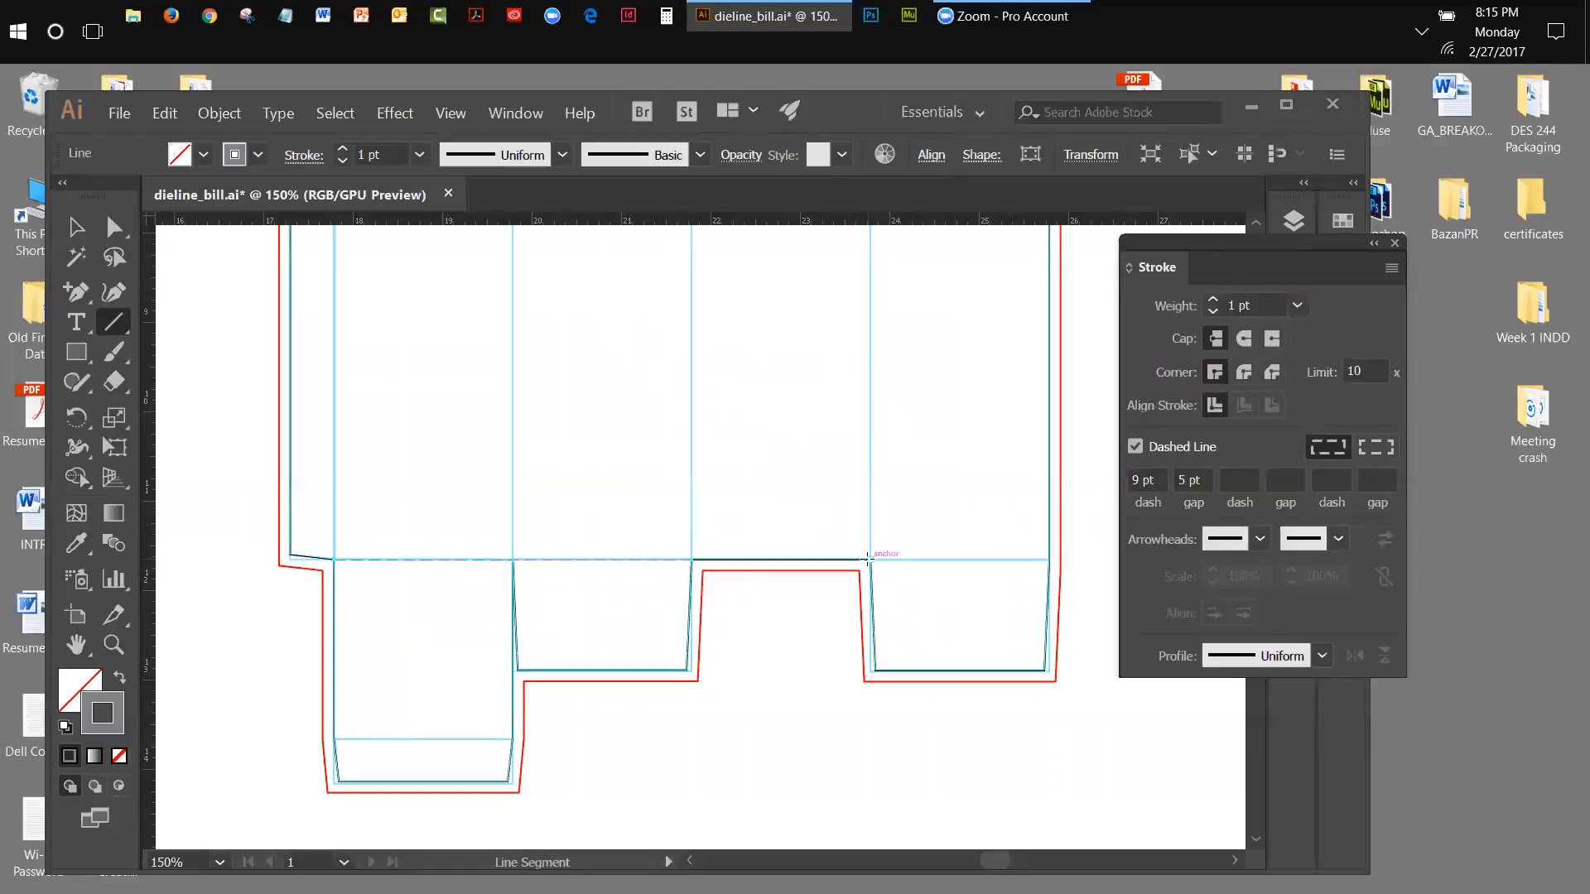
{"action": "left_click_drag", "start_coordinate": [869, 559], "coordinate": [1049, 560]}
{"action": "left_click_drag", "start_coordinate": [334, 733], "coordinate": [513, 736]}
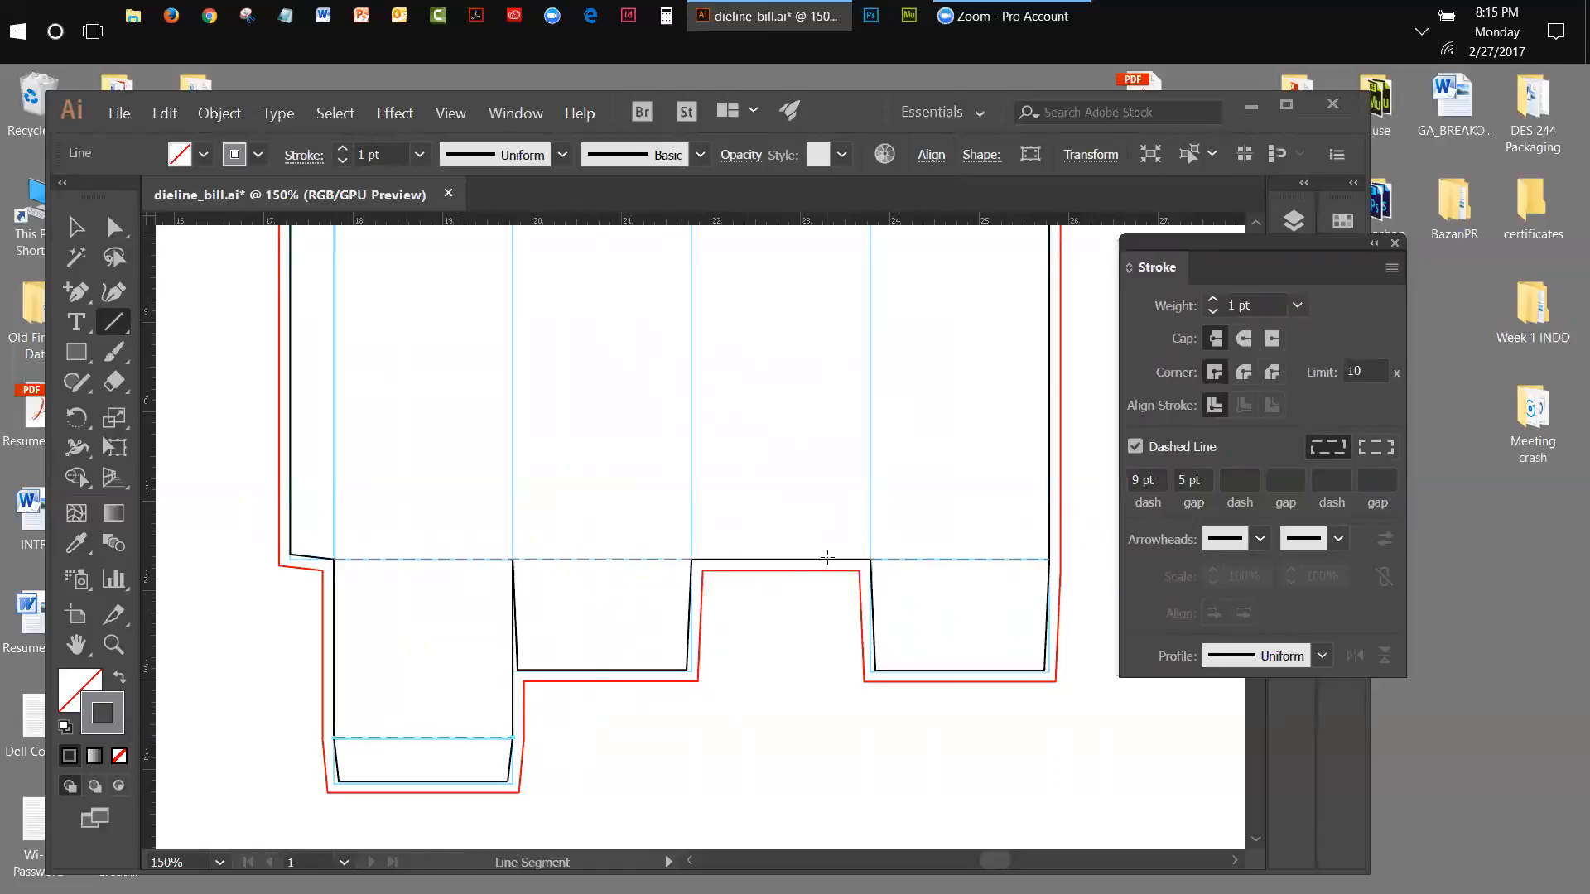
Dock the floating stroke settings beside the layers and collapse them to free the canvas around the dieline.
{"action": "left_click", "coordinate": [438, 115]}
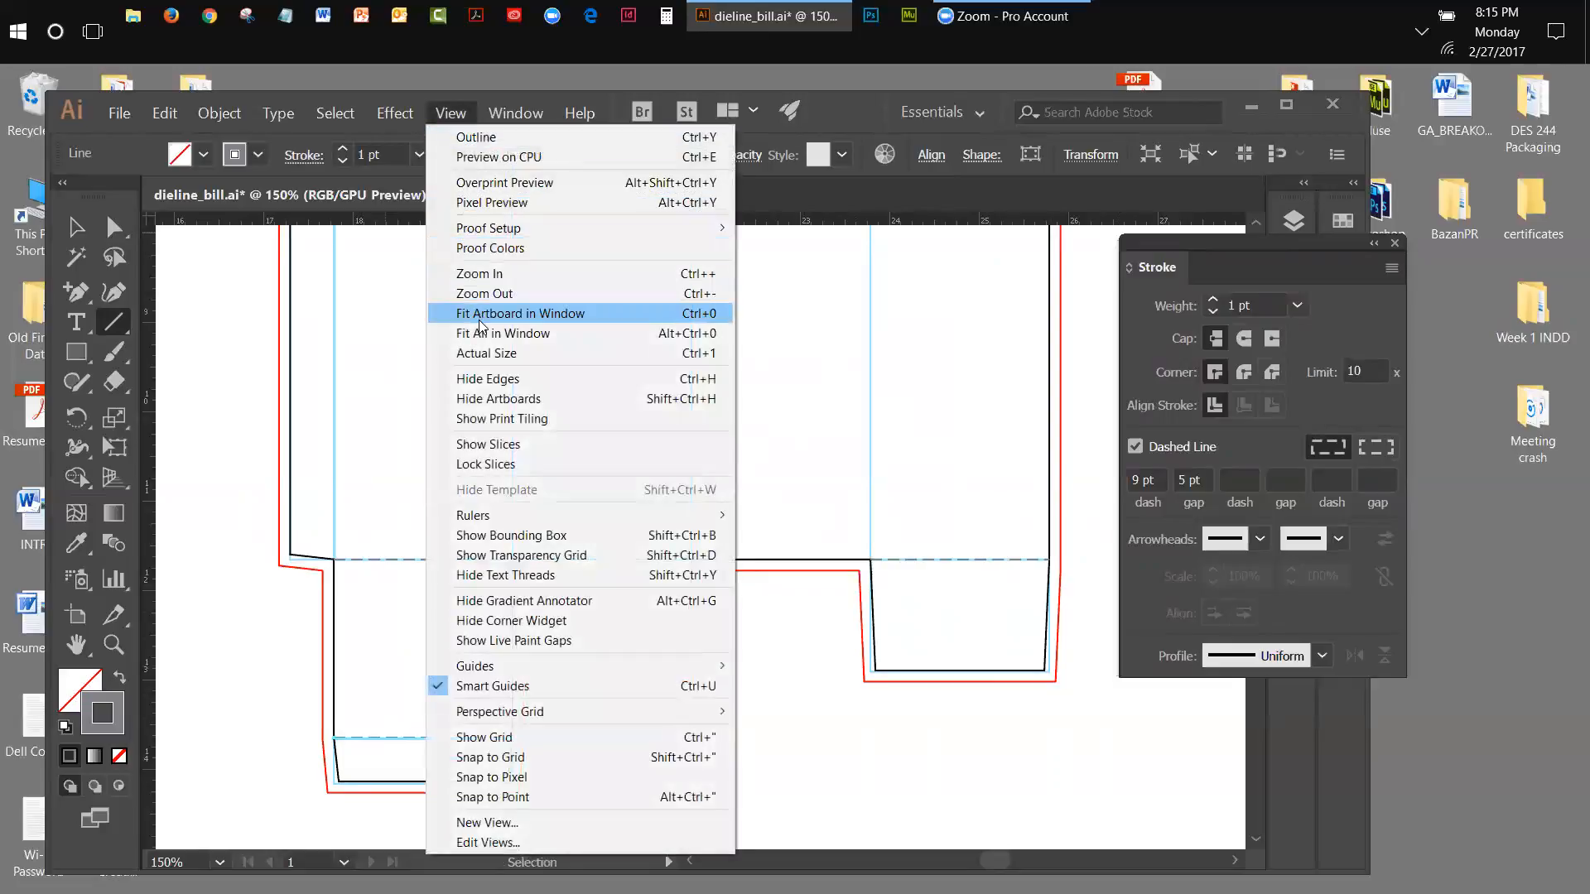
{"action": "left_click", "coordinate": [485, 294]}
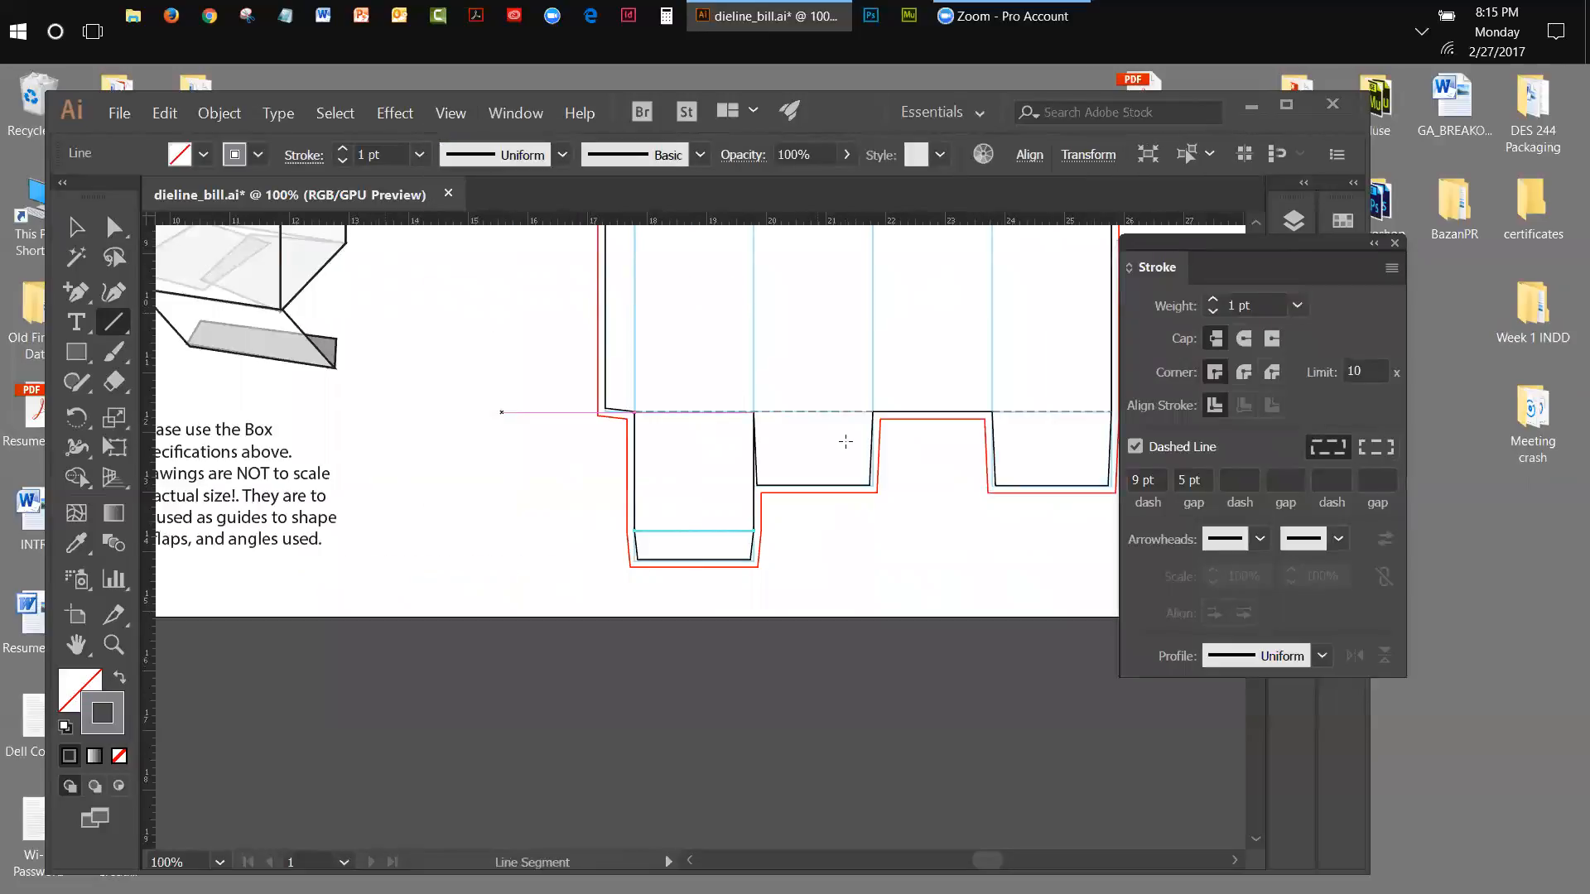
{"action": "left_click_drag", "start_coordinate": [982, 860], "coordinate": [992, 856]}
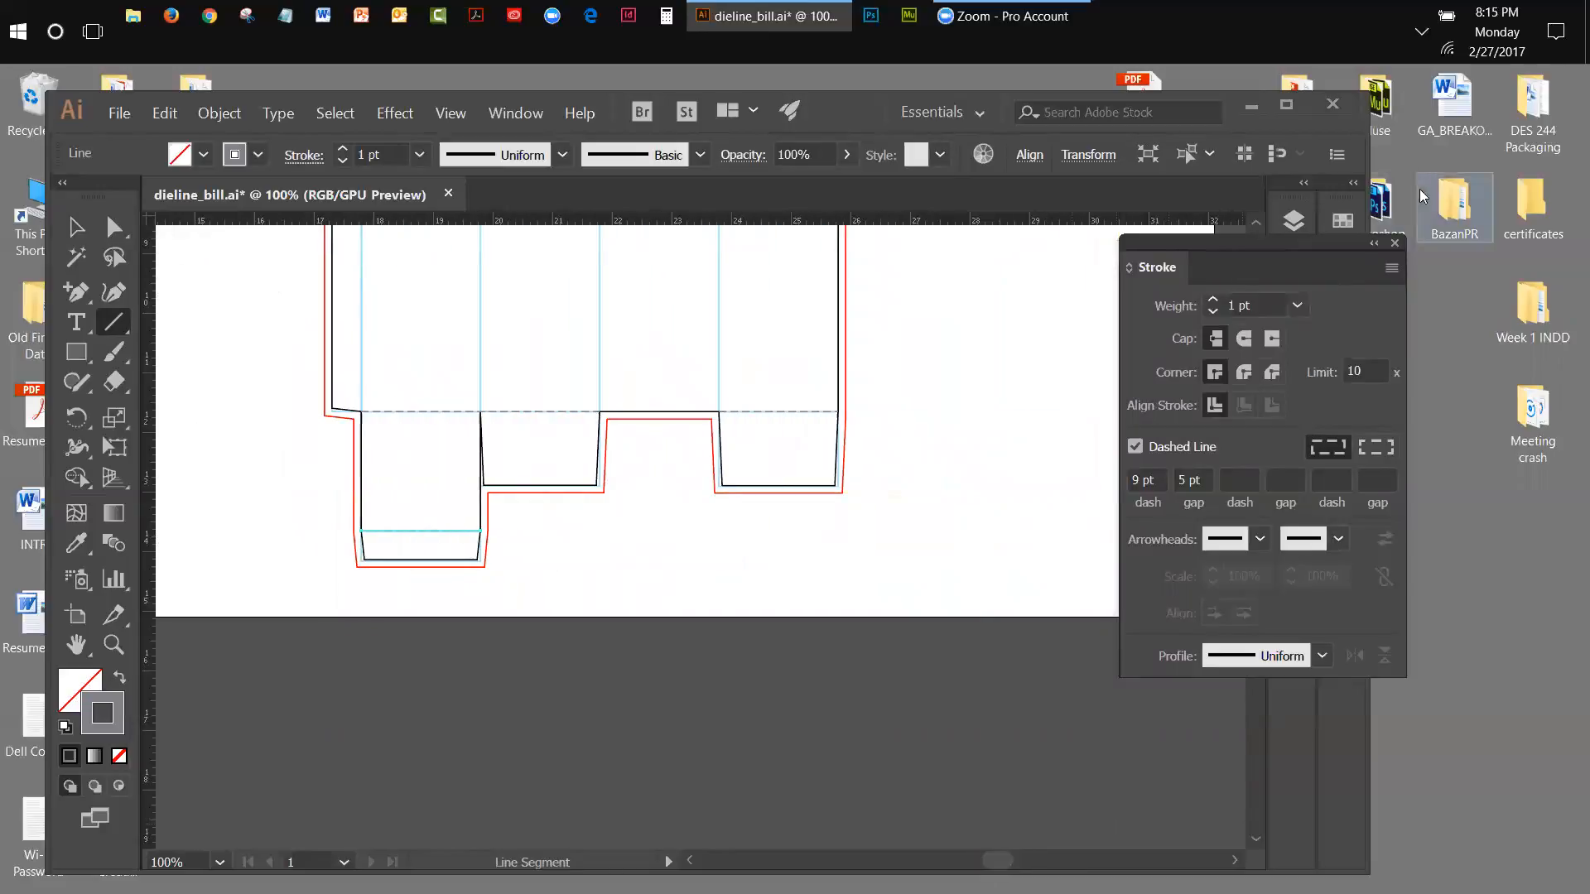
{"action": "mouse_move", "coordinate": [1309, 240]}
{"action": "left_mouse_down"}
{"action": "mouse_move", "coordinate": [1316, 258]}
{"action": "mouse_move", "coordinate": [1277, 224]}
{"action": "left_mouse_up"}
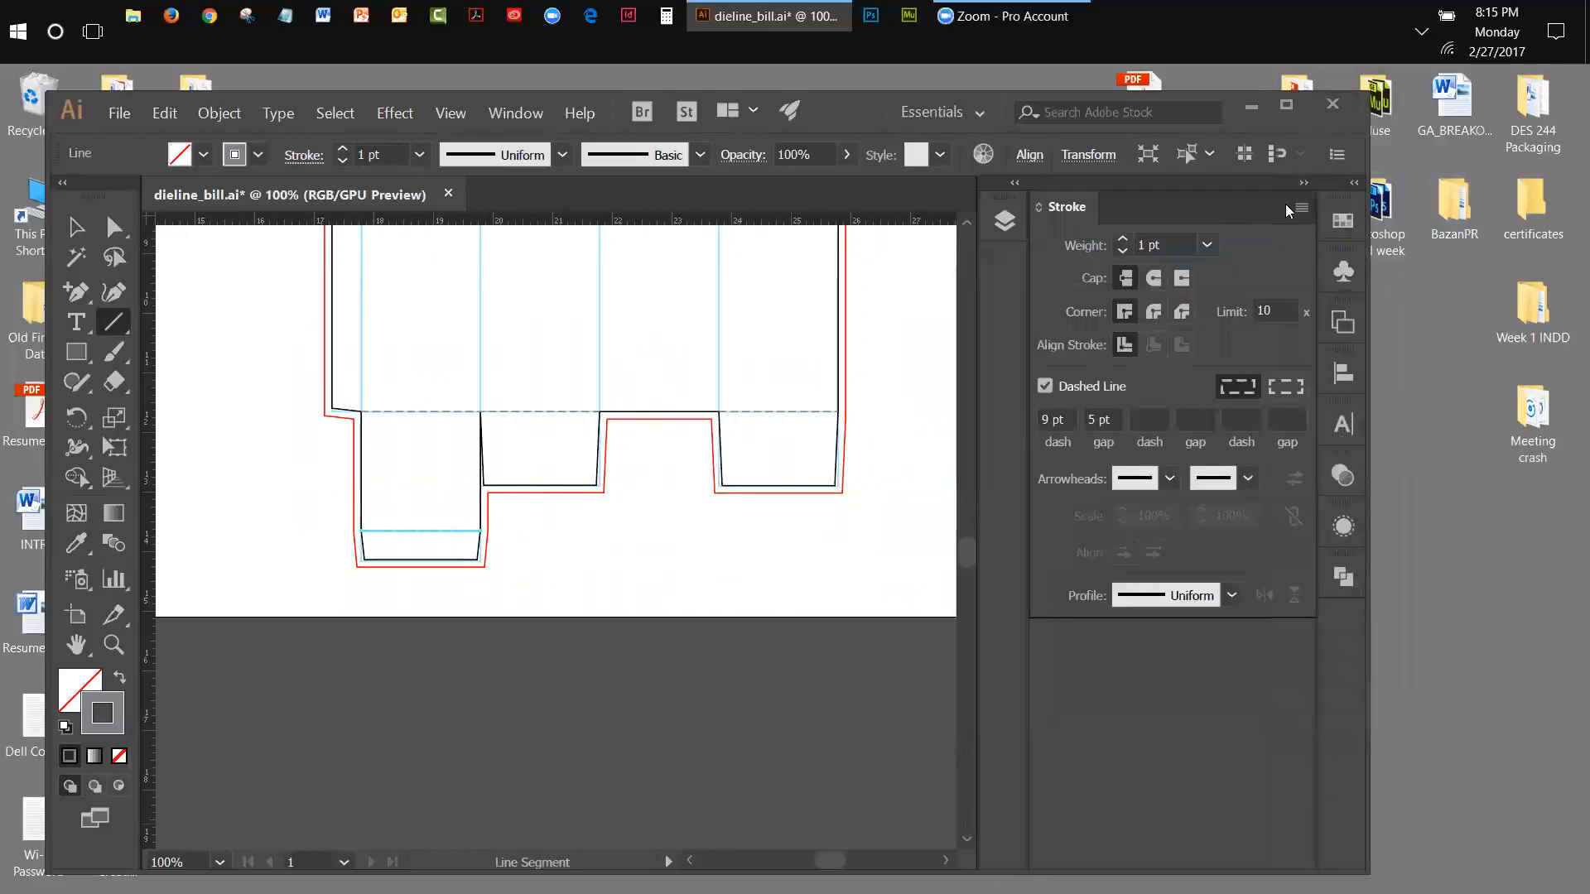
{"action": "left_click", "coordinate": [1298, 187]}
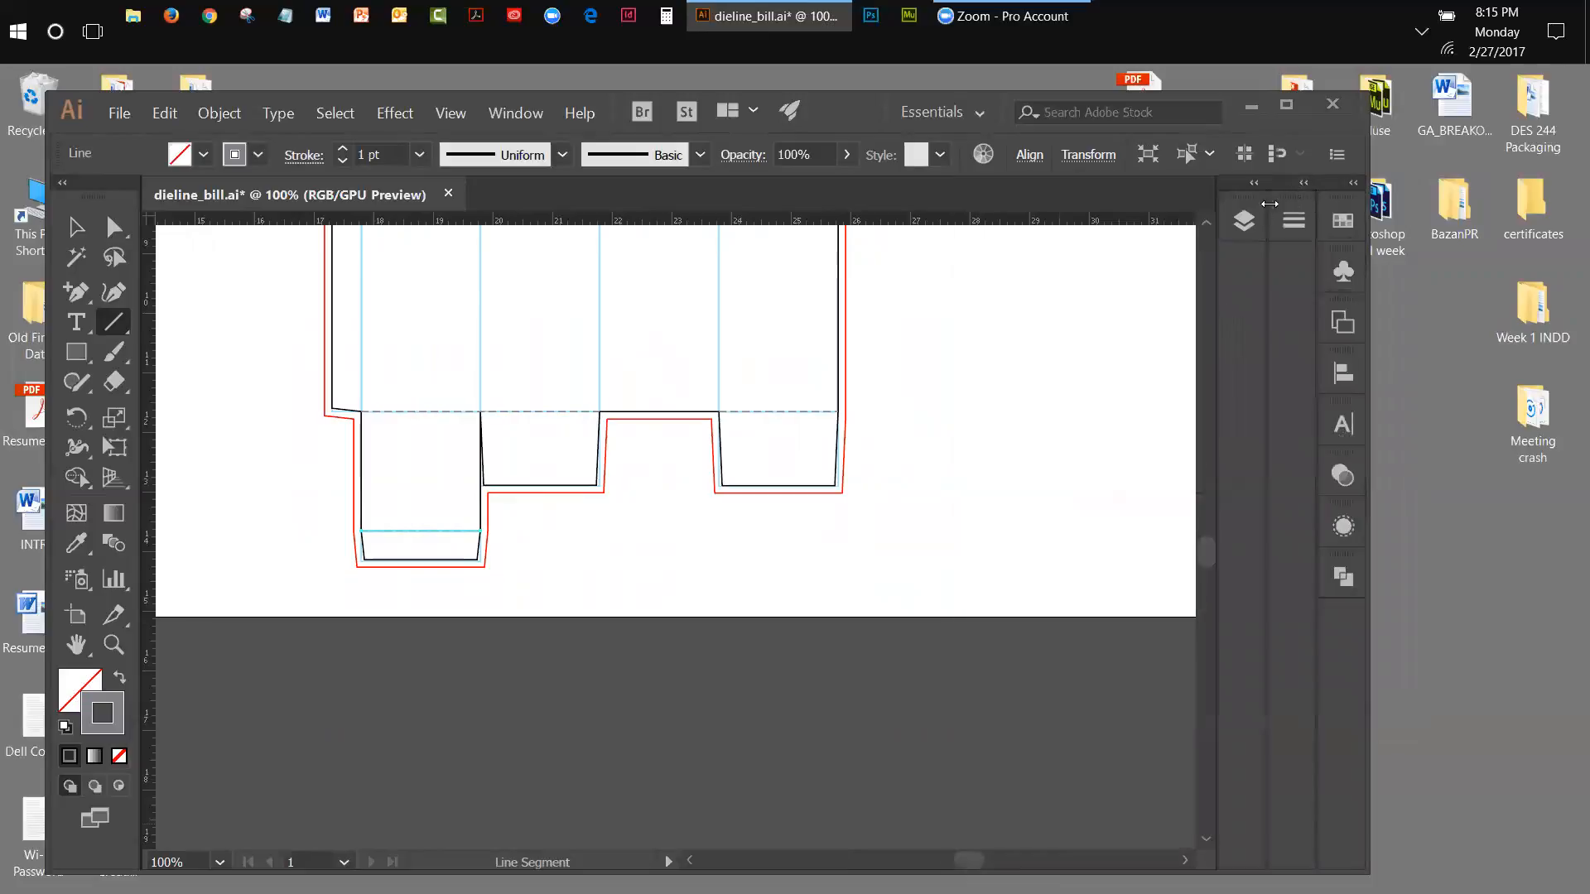
Draw four vertical dashed fold lines over the full panel height, at the glue flap and between the panels.
{"action": "left_click", "coordinate": [1206, 222]}
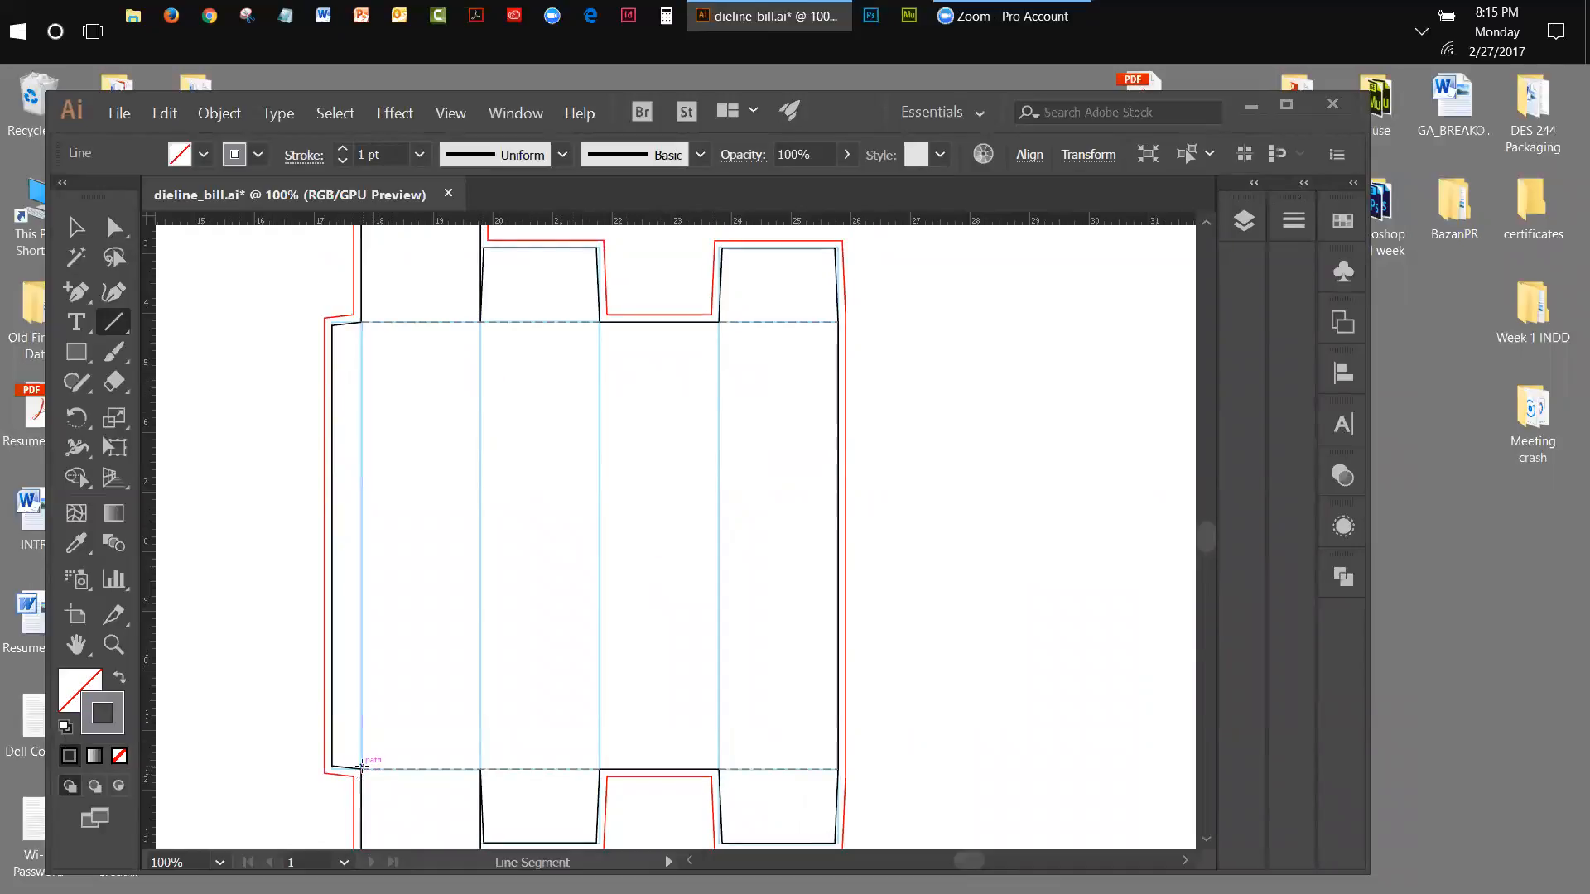
{"action": "left_click_drag", "start_coordinate": [360, 768], "coordinate": [361, 322]}
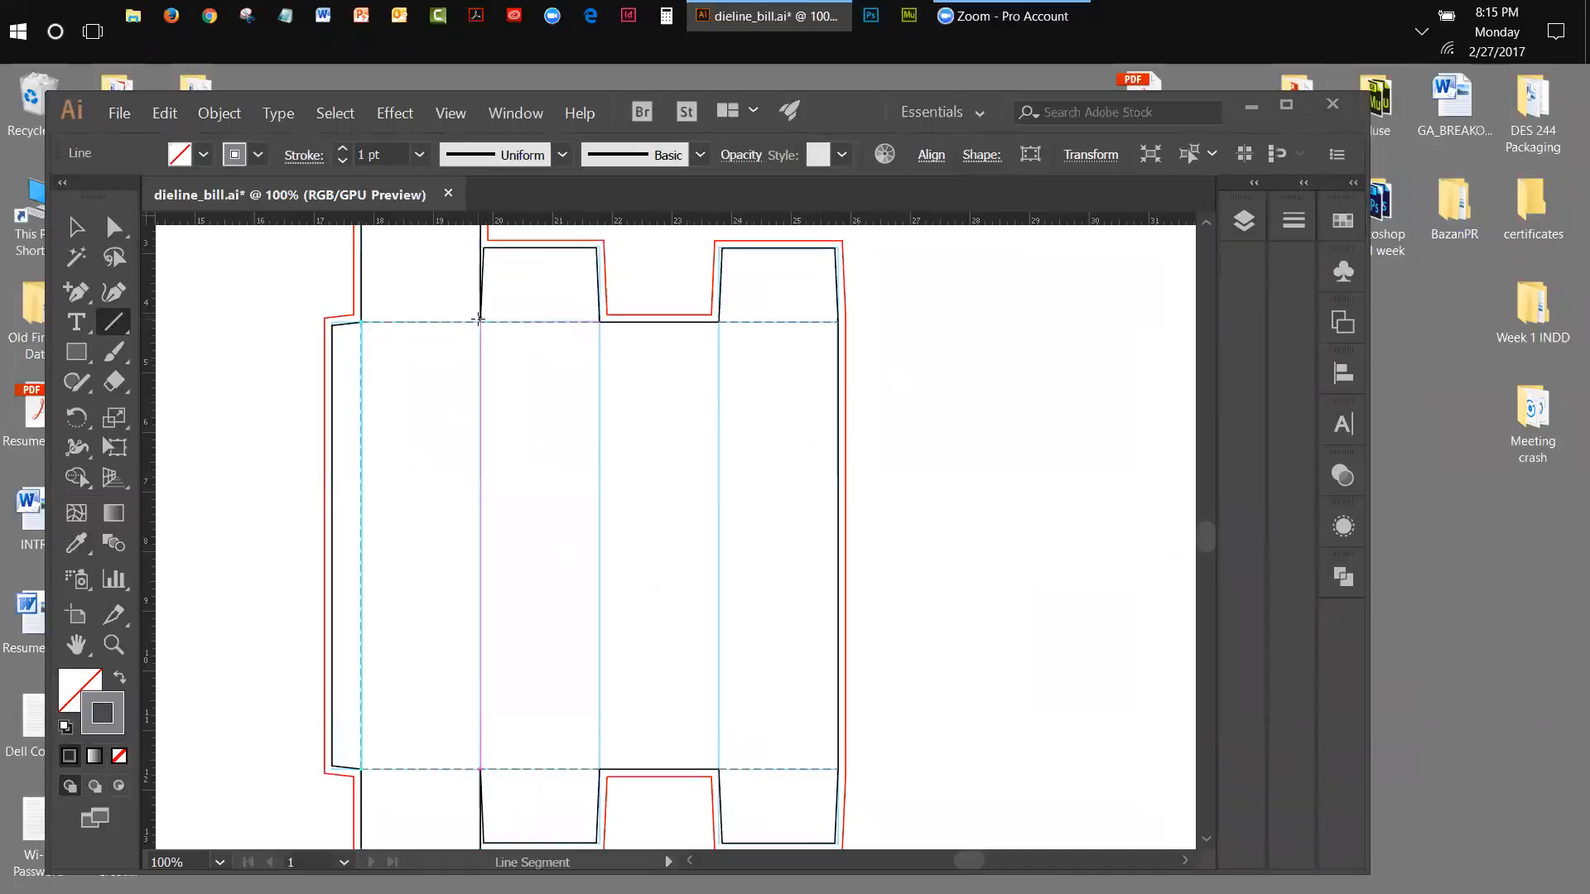
{"action": "left_click_drag", "start_coordinate": [480, 322], "coordinate": [480, 770]}
{"action": "left_click_drag", "start_coordinate": [599, 322], "coordinate": [599, 770]}
{"action": "left_click_drag", "start_coordinate": [718, 321], "coordinate": [722, 769]}
Hide the trim layer and deselect everything so only the die, fold and bleed lines of the dieline show.
{"action": "left_click", "coordinate": [446, 121]}
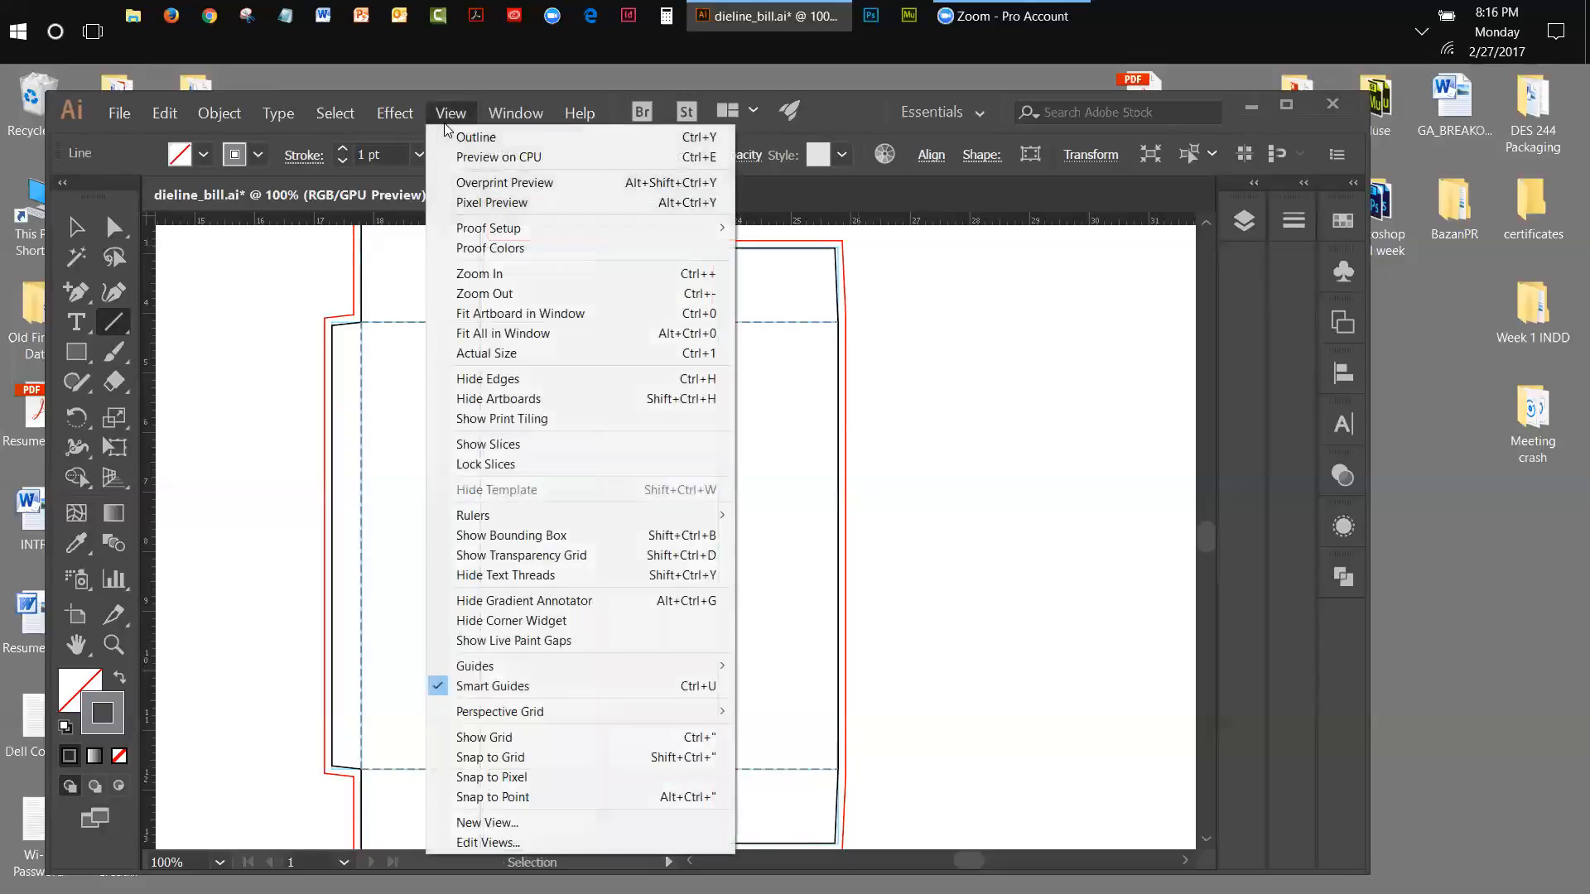
{"action": "left_click", "coordinate": [489, 313]}
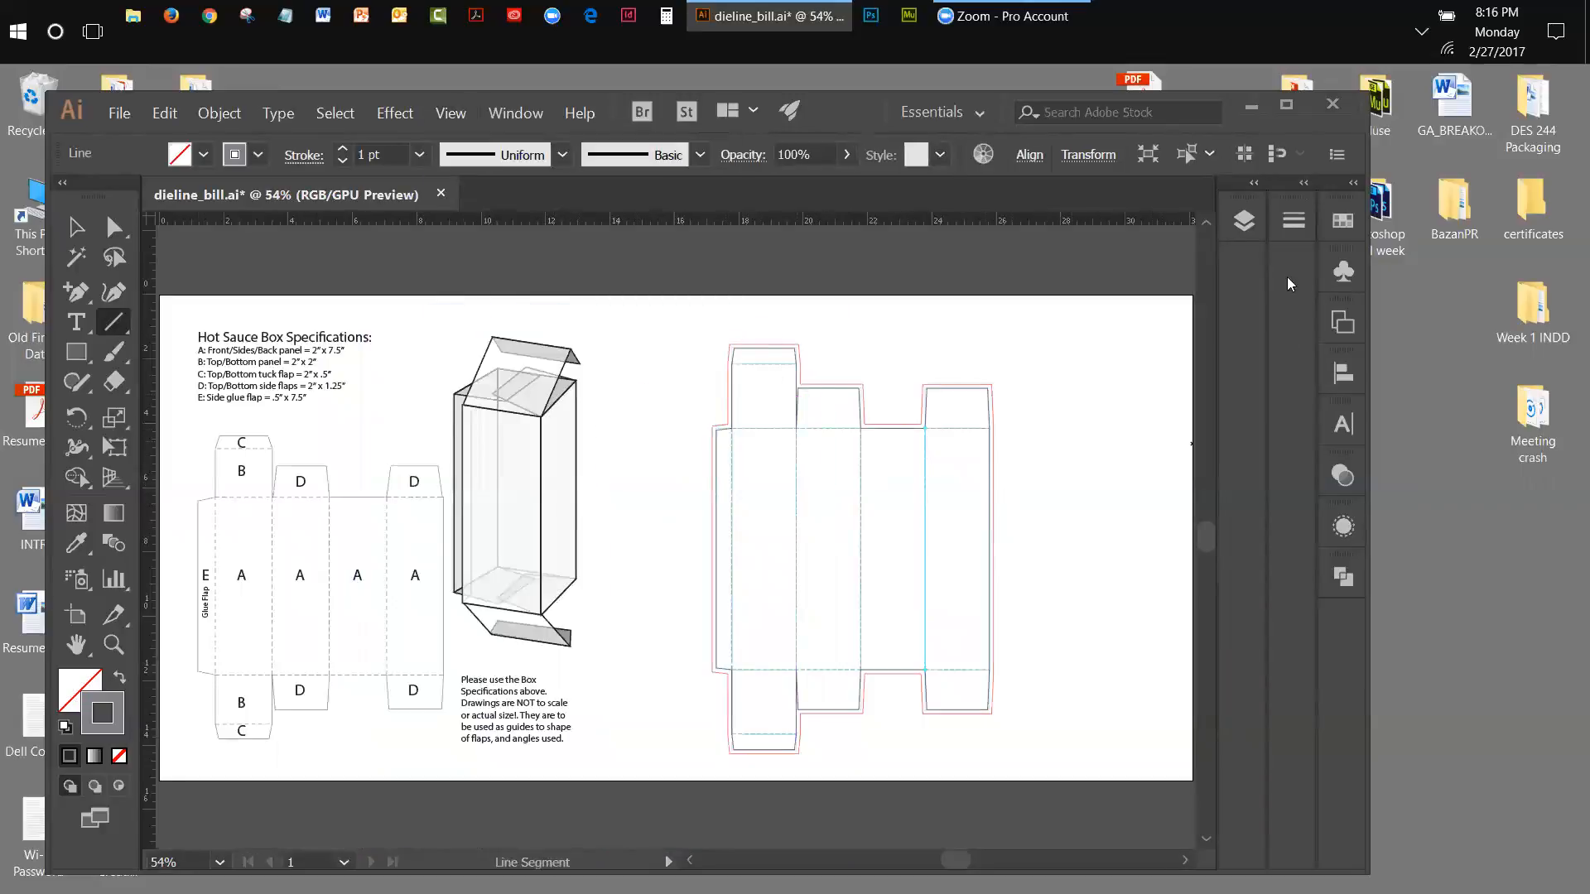
{"action": "left_click", "coordinate": [1244, 221]}
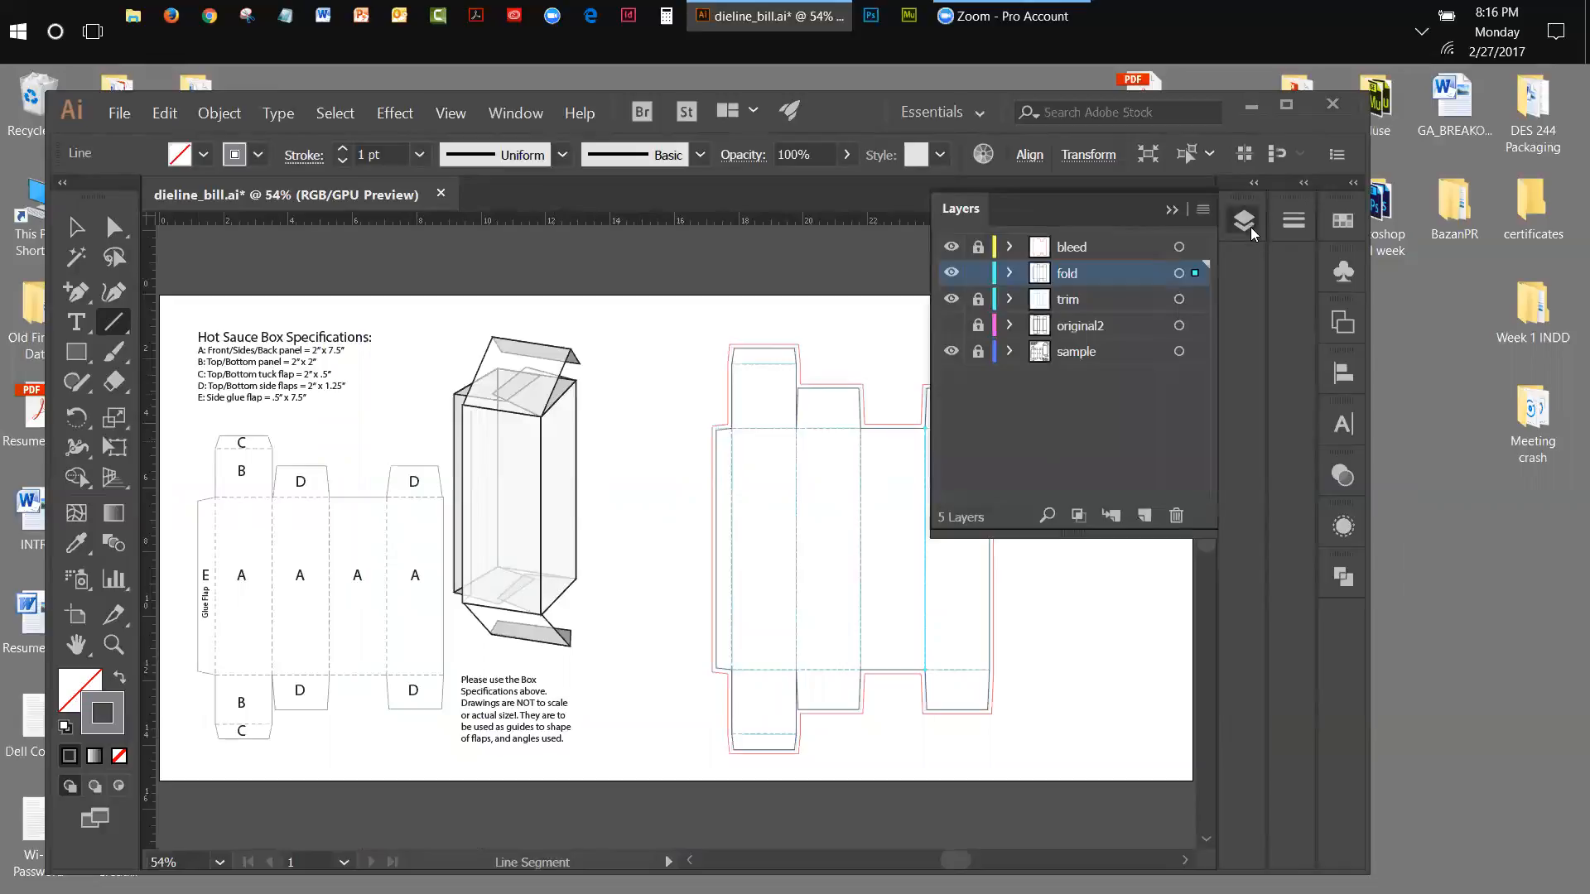
{"action": "left_click", "coordinate": [950, 301]}
{"action": "left_click", "coordinate": [1172, 211]}
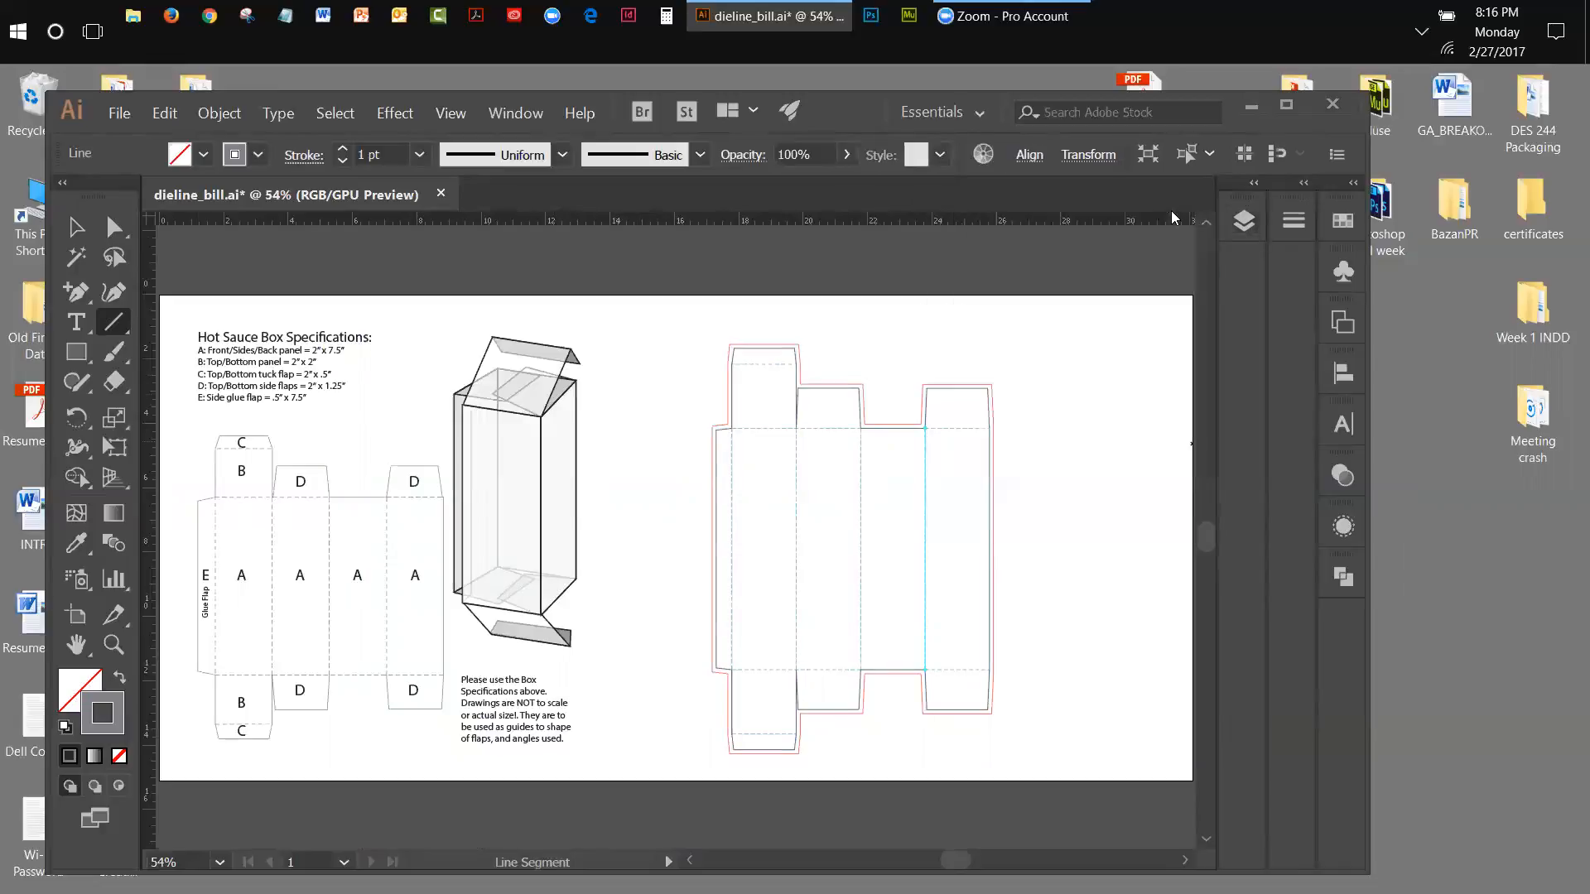
{"action": "key", "text": "v"}
{"action": "left_click", "coordinate": [734, 357]}
{"action": "left_click", "coordinate": [682, 350]}
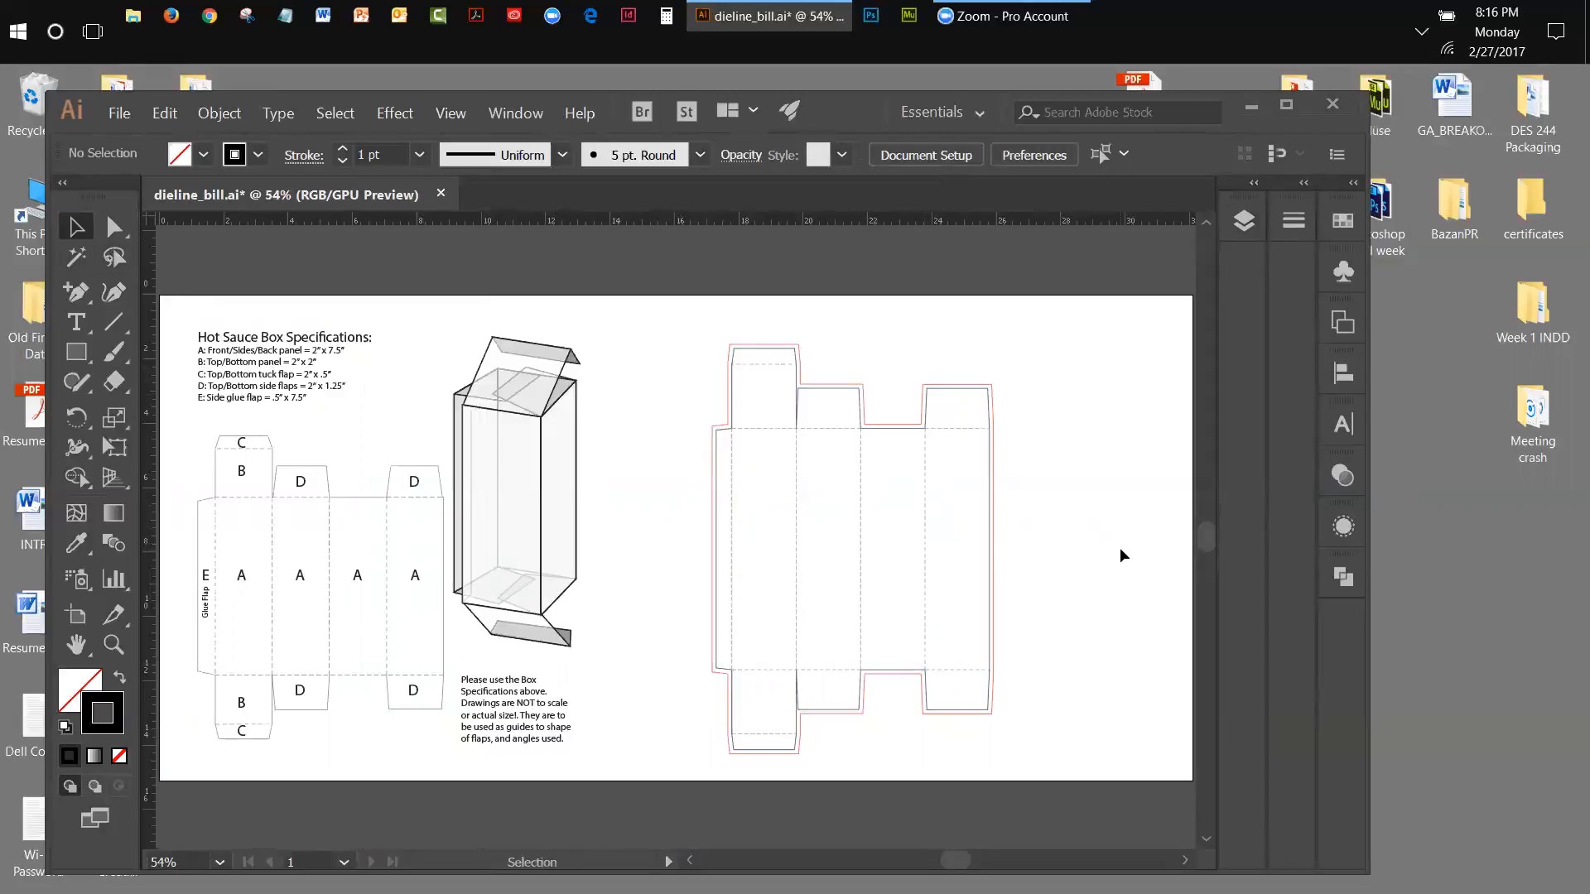
Enlarge the view of the dieline and widen the application window across the screen.
{"action": "left_click", "coordinate": [113, 644]}
{"action": "left_click", "coordinate": [844, 470]}
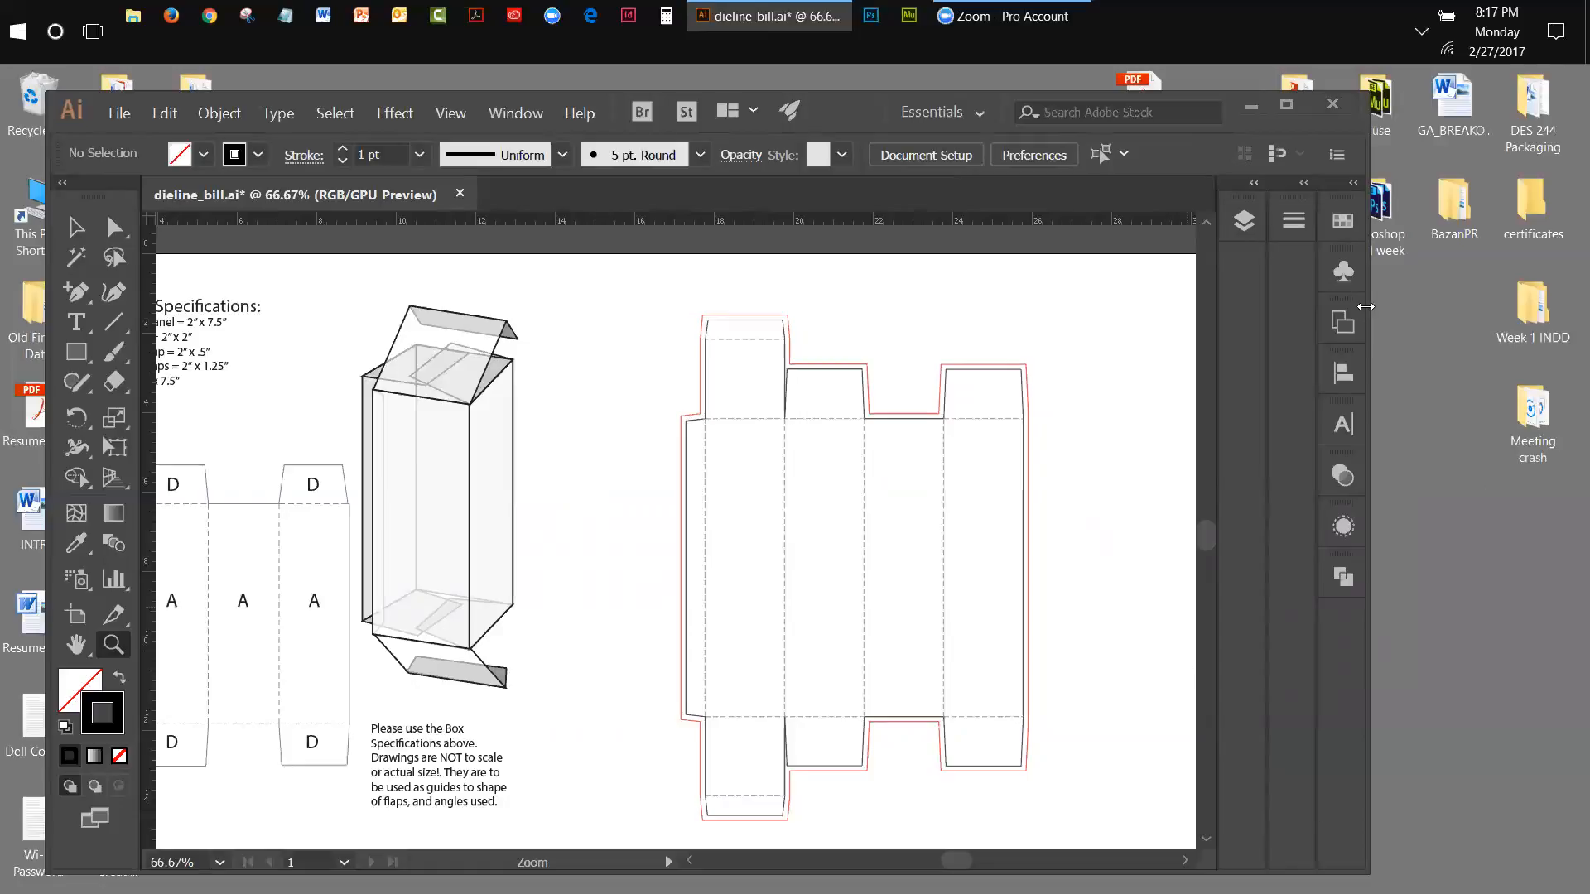
{"action": "left_click_drag", "start_coordinate": [1365, 307], "coordinate": [1584, 308]}
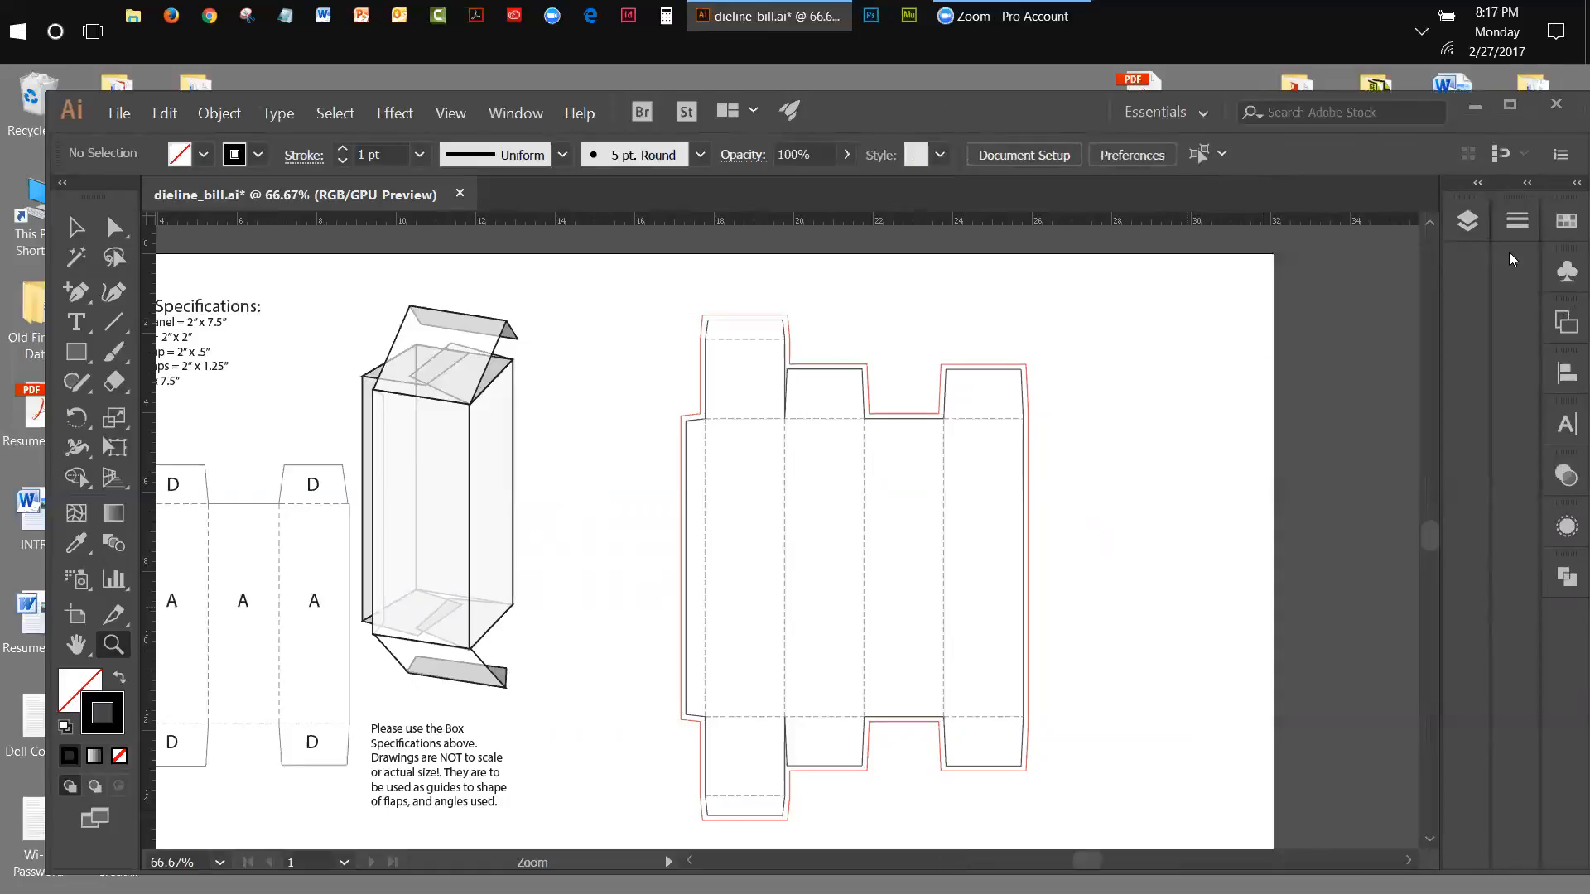
Show the layer list and switch the bleed layer off and on repeatedly to examine the bleed outline.
{"action": "left_click", "coordinate": [1467, 219]}
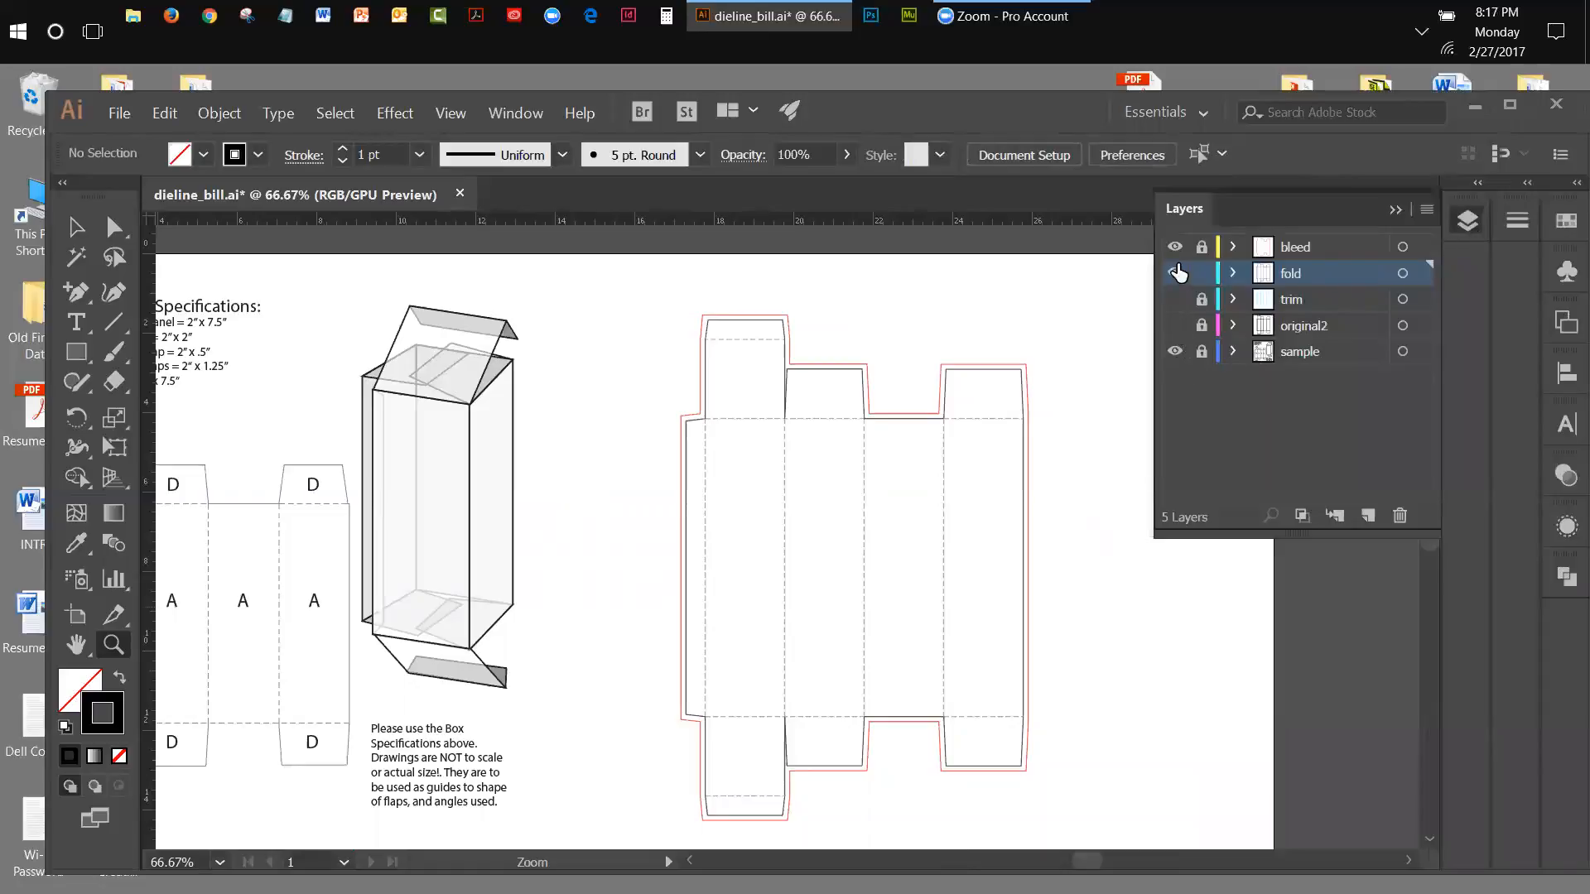
{"action": "left_click", "coordinate": [1175, 248]}
{"action": "left_click", "coordinate": [1175, 249]}
{"action": "left_click", "coordinate": [1174, 249]}
{"action": "left_click", "coordinate": [1175, 248]}
{"action": "left_click", "coordinate": [1174, 249]}
{"action": "left_click", "coordinate": [1174, 248]}
Switch the fold layer's visibility off and on repeatedly to examine the solid cut lines and dashed fold lines.
{"action": "left_click", "coordinate": [1174, 273]}
{"action": "left_click", "coordinate": [1175, 273]}
{"action": "left_click", "coordinate": [1174, 273]}
{"action": "left_click", "coordinate": [1174, 273]}
{"action": "left_click", "coordinate": [1174, 274]}
{"action": "left_click", "coordinate": [1175, 273]}
{"action": "left_click", "coordinate": [1175, 273]}
{"action": "left_click", "coordinate": [1174, 273]}
{"action": "left_click", "coordinate": [1174, 274]}
Compare the trim layer alone and with the fold and bleed layers, then hide the trim layer again.
{"action": "left_click", "coordinate": [1174, 247]}
{"action": "left_click", "coordinate": [1175, 299]}
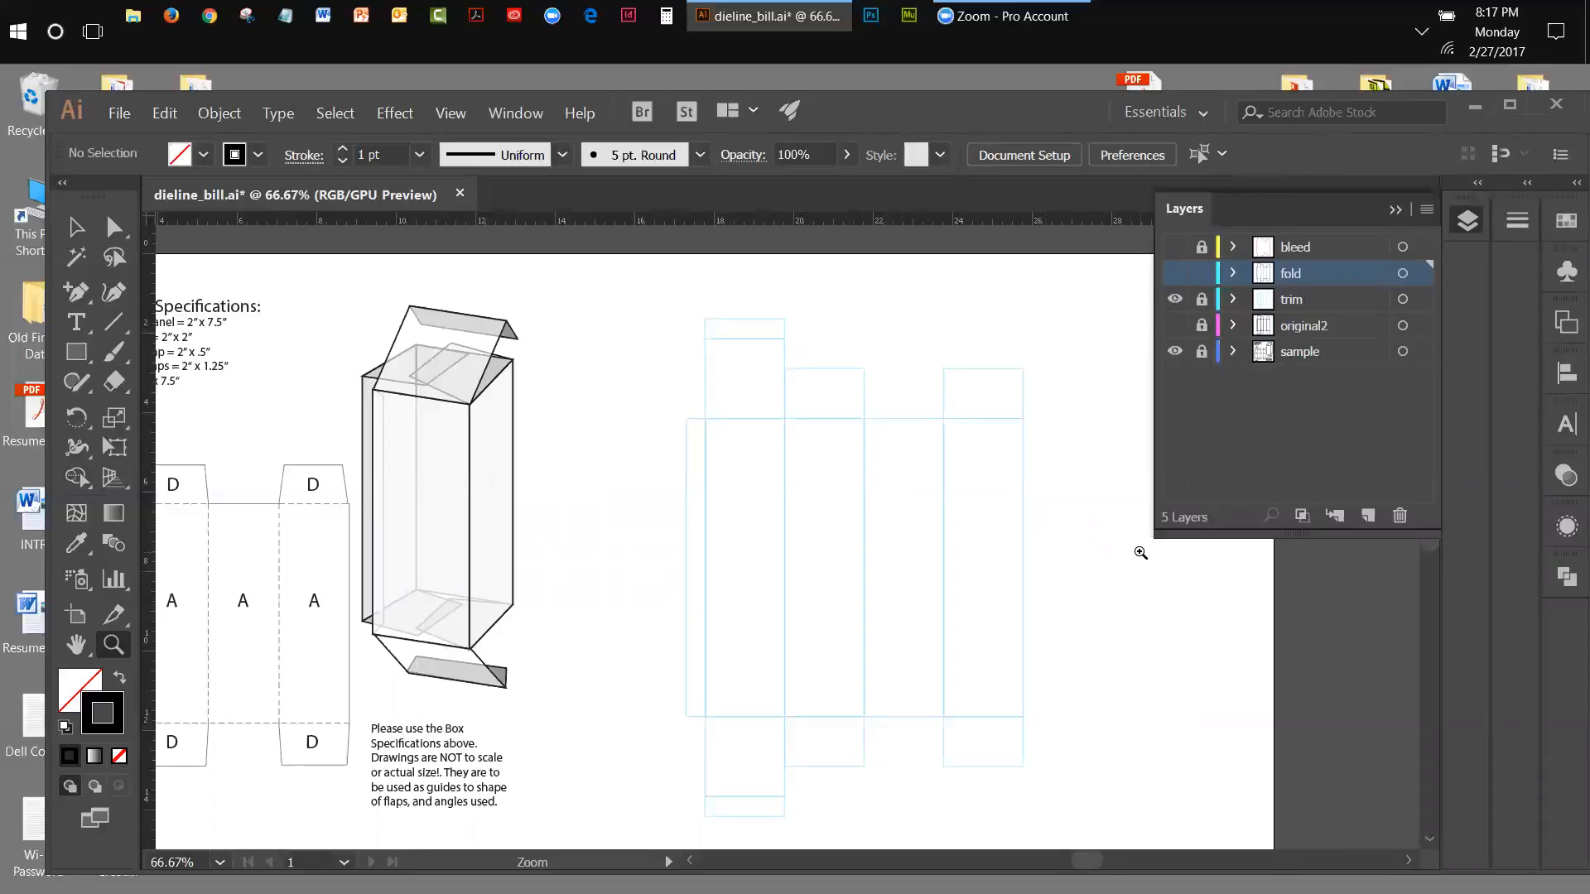
{"action": "left_click", "coordinate": [1175, 273]}
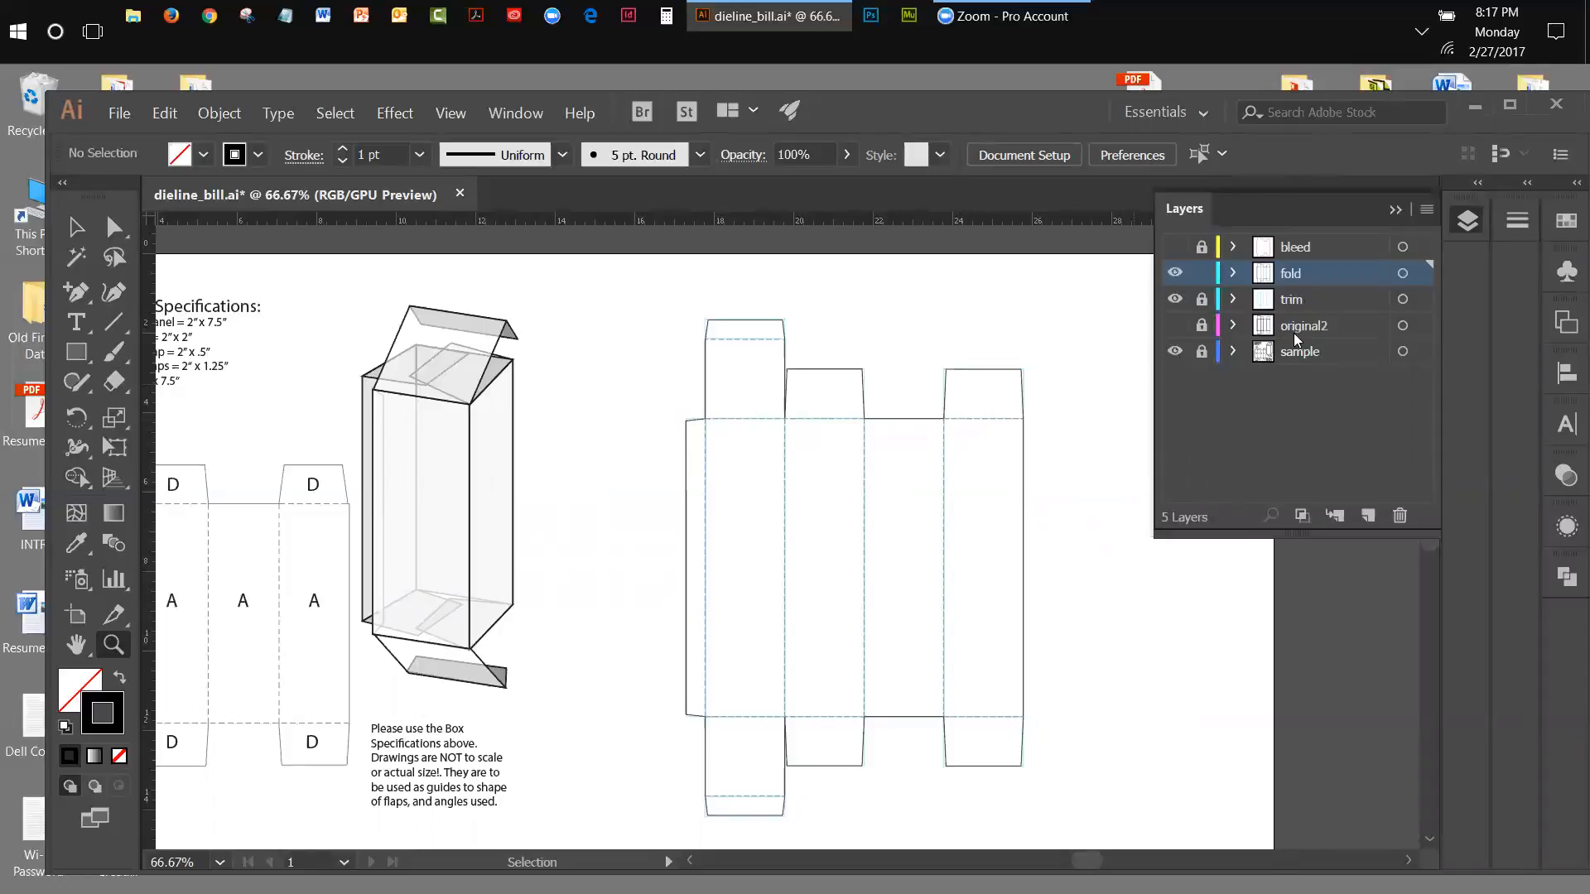
{"action": "left_click", "coordinate": [1175, 247]}
{"action": "left_click", "coordinate": [1176, 301]}
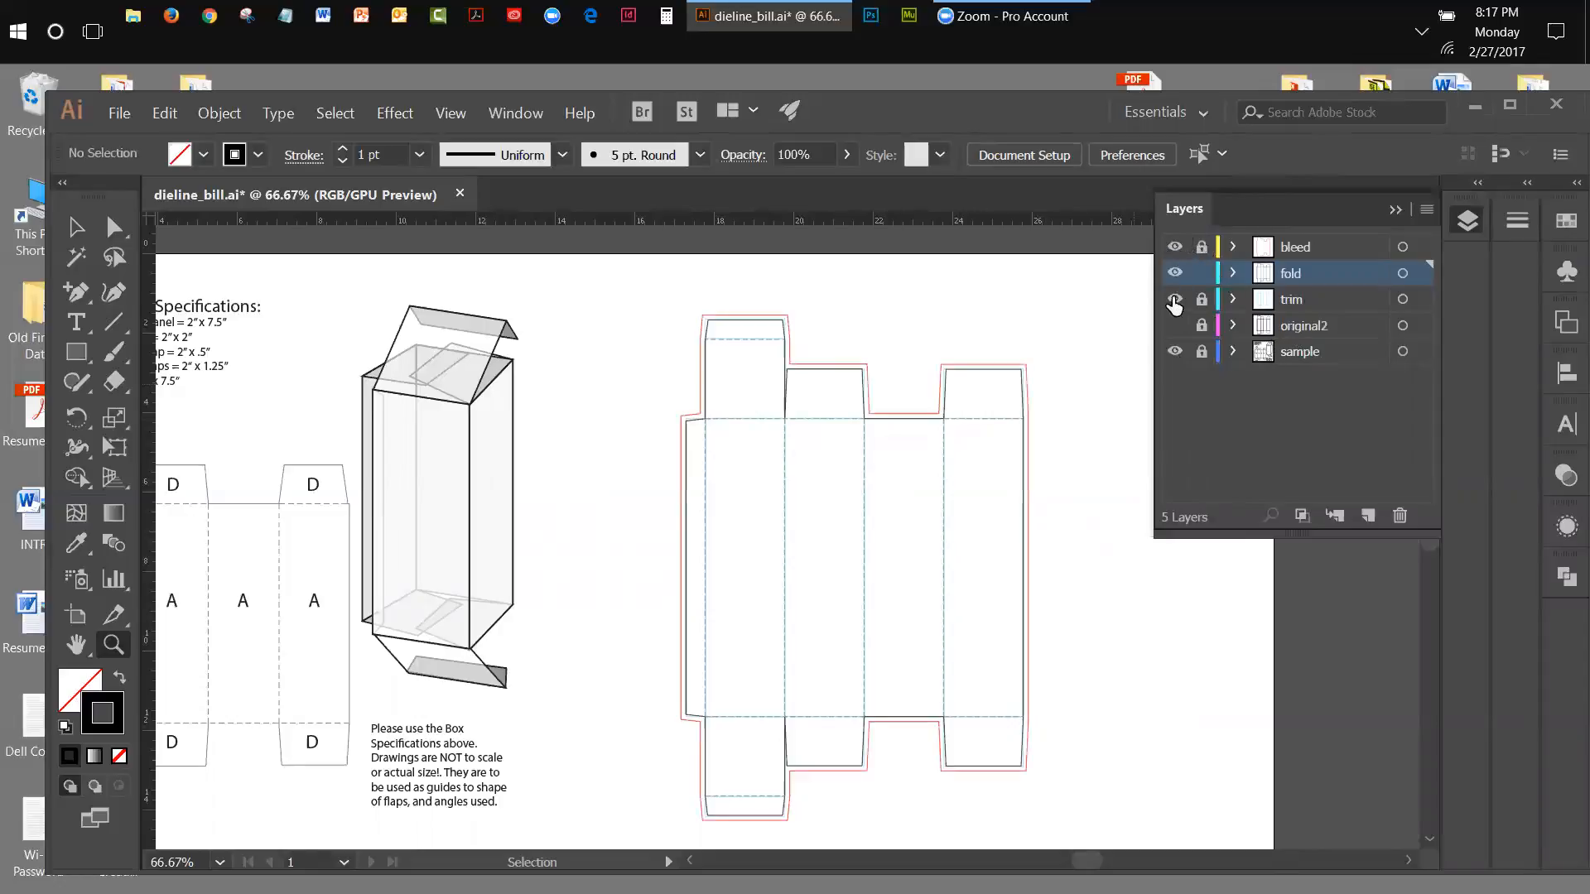
{"action": "key", "text": "v"}
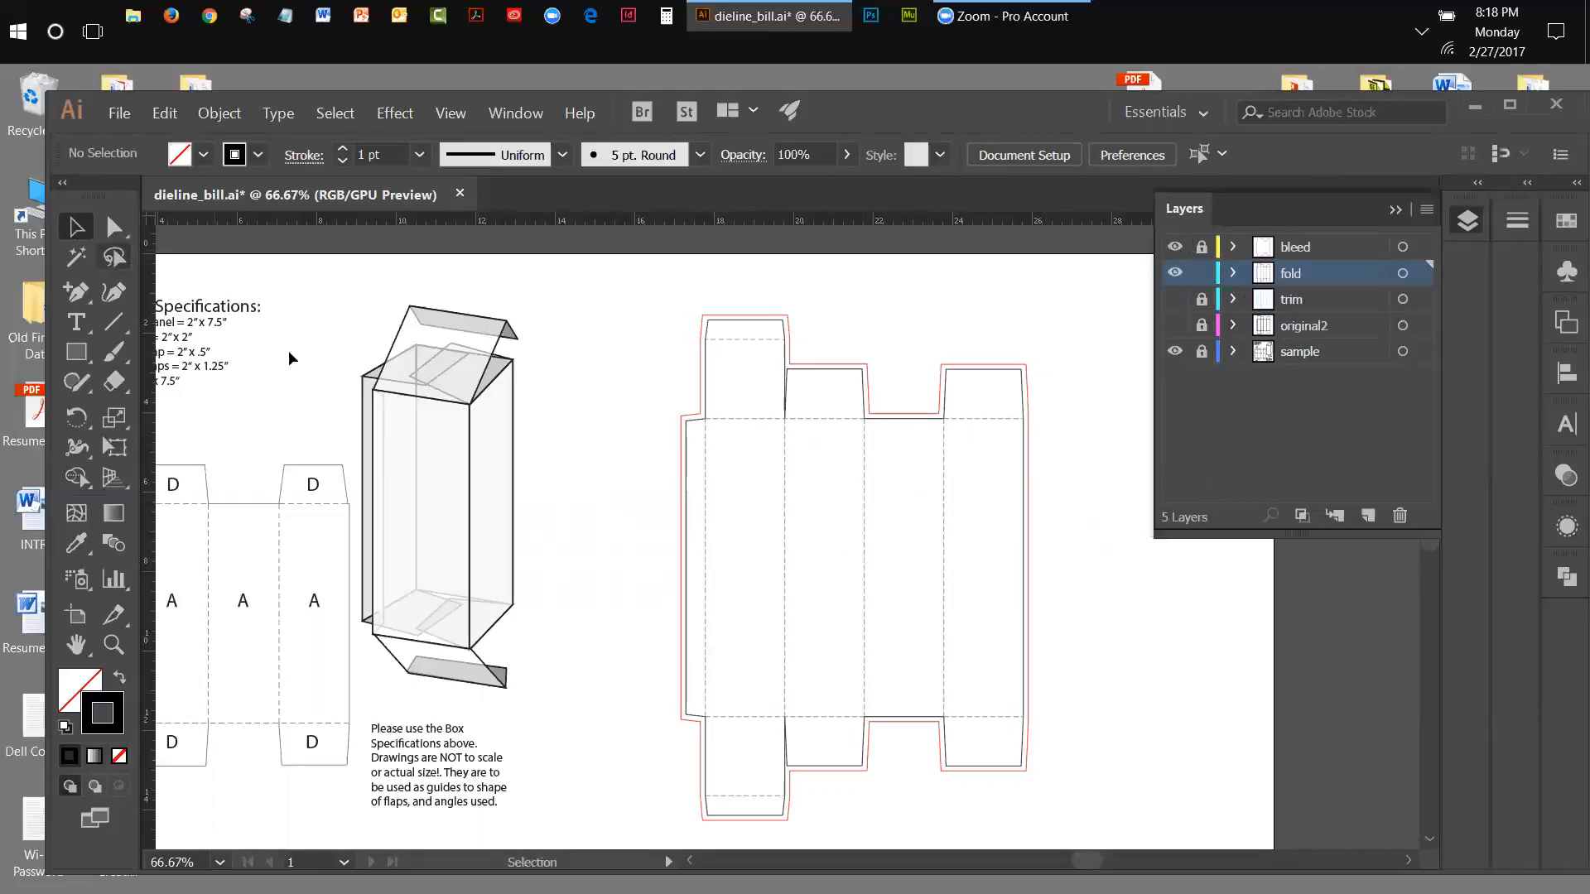
Unlock the sample layer, delete its box specifications image and collapse the layer list.
{"action": "left_click", "coordinate": [1175, 351]}
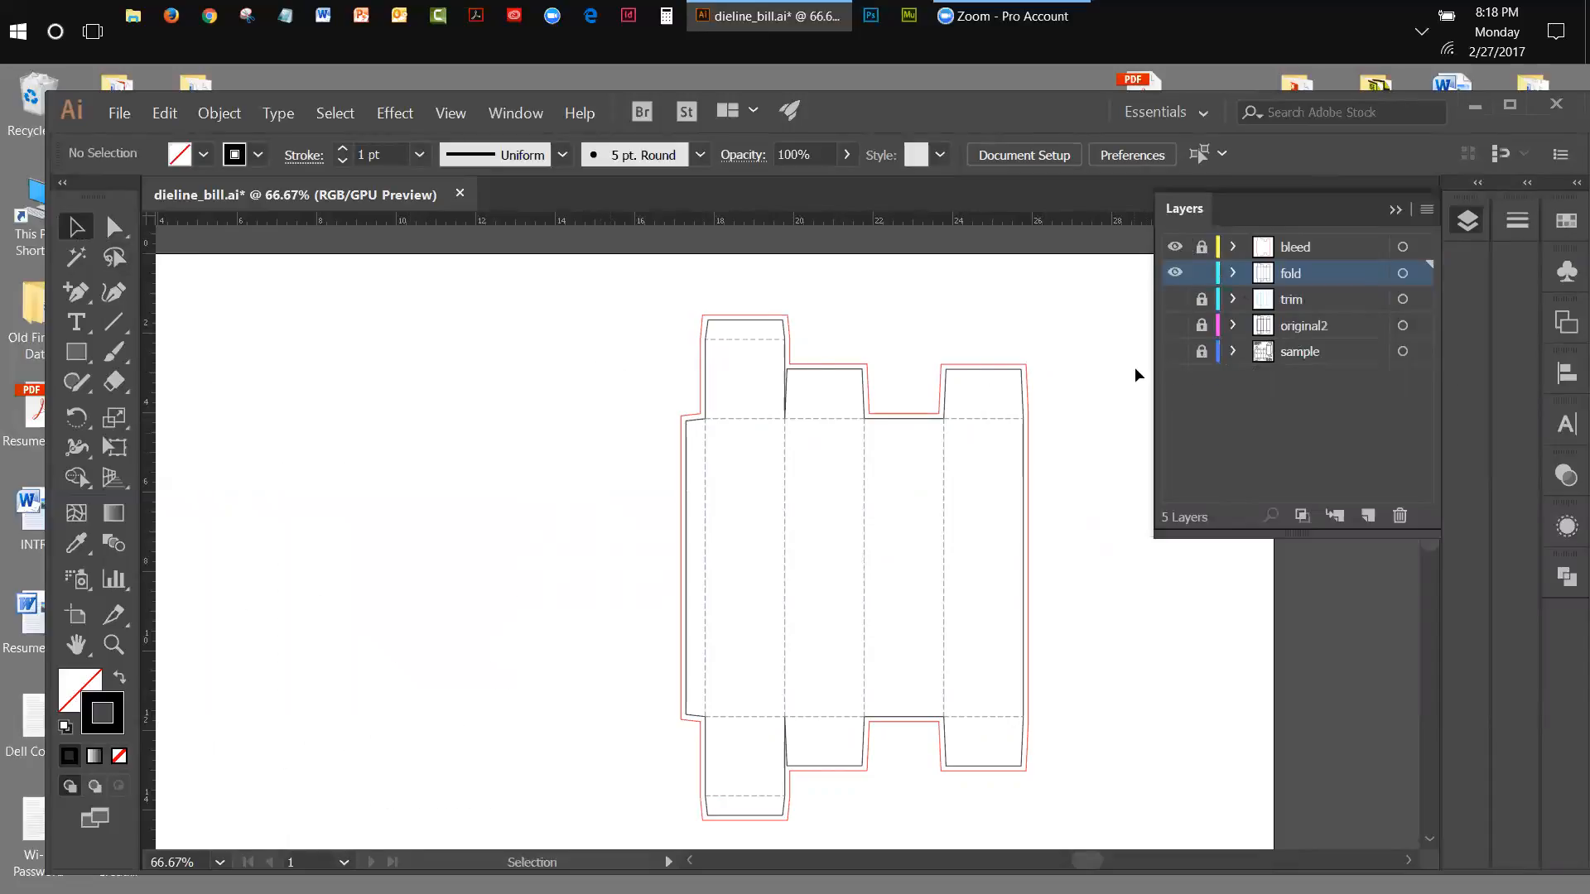
{"action": "left_click", "coordinate": [1175, 351]}
{"action": "left_click", "coordinate": [1203, 353]}
{"action": "left_click", "coordinate": [366, 385]}
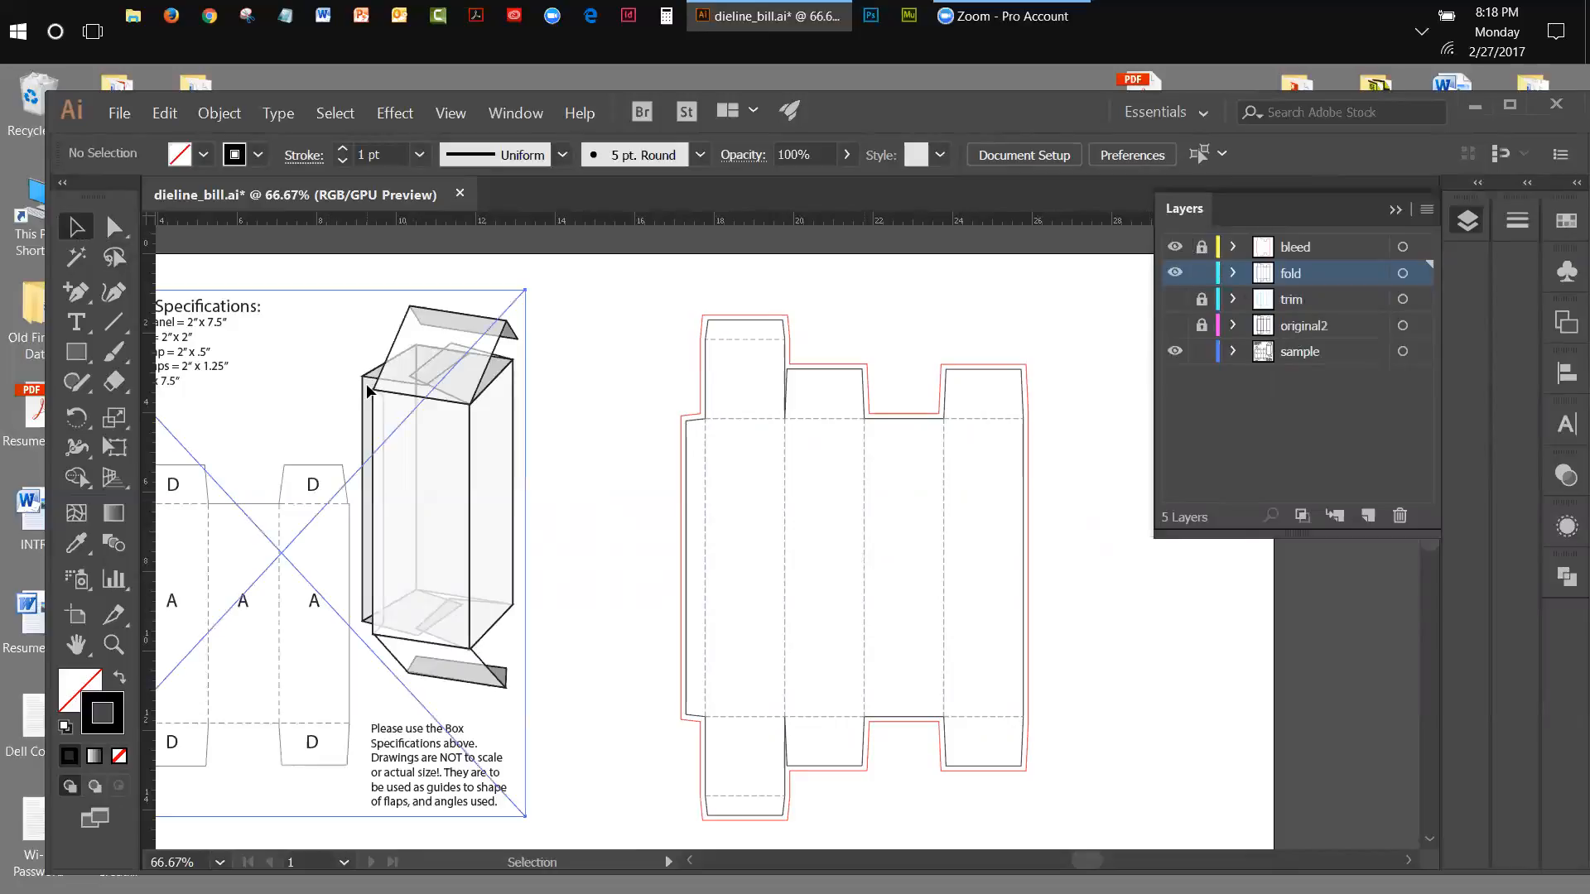
{"action": "key", "text": "Delete"}
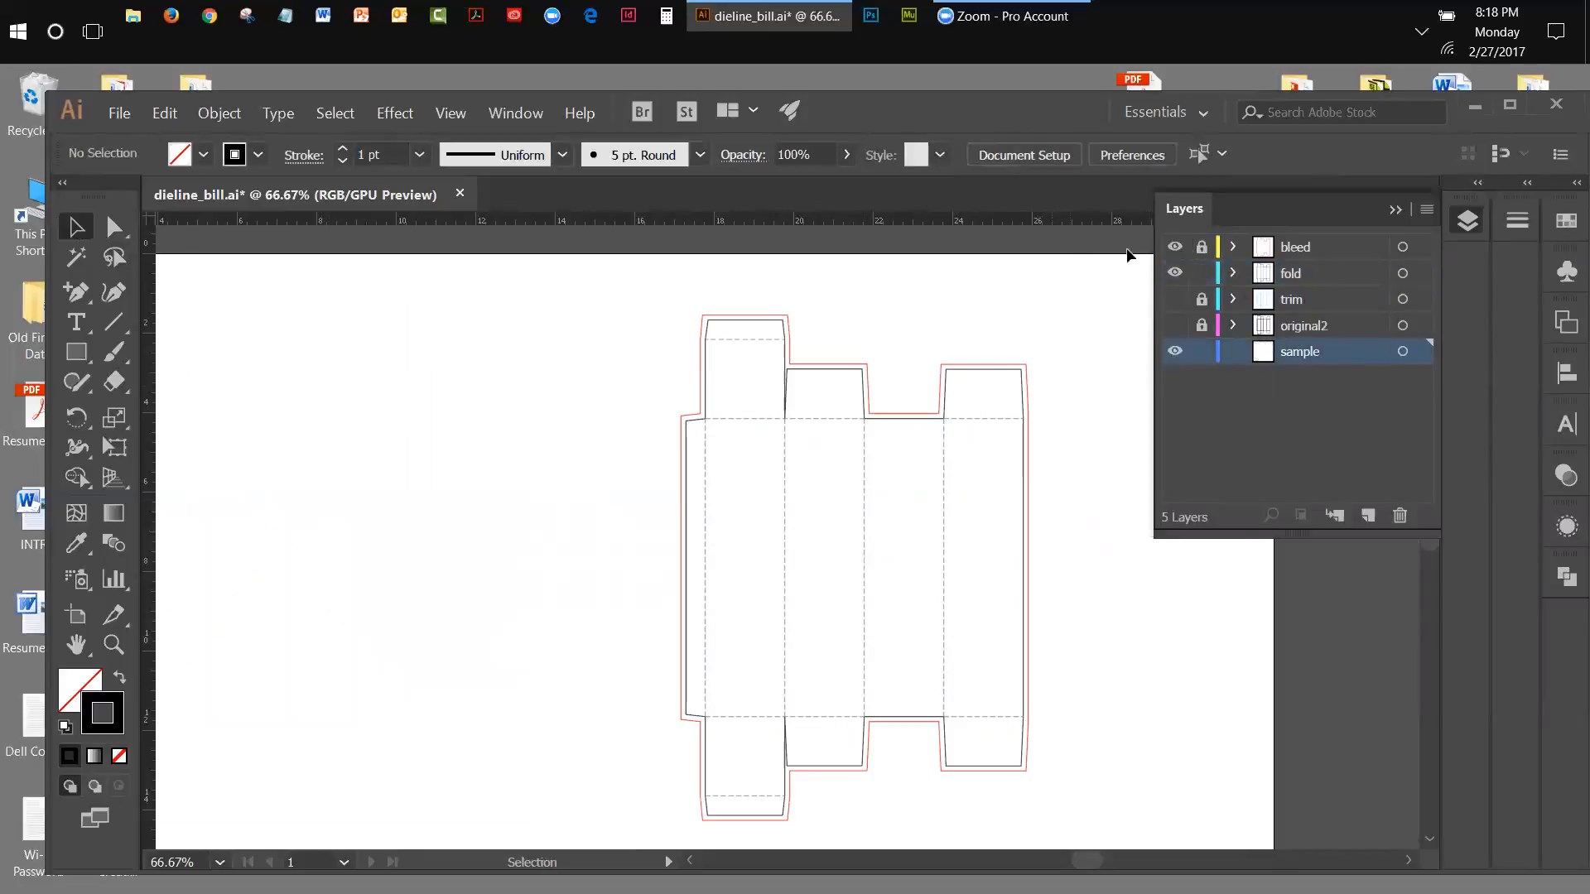
{"action": "left_click", "coordinate": [1396, 213]}
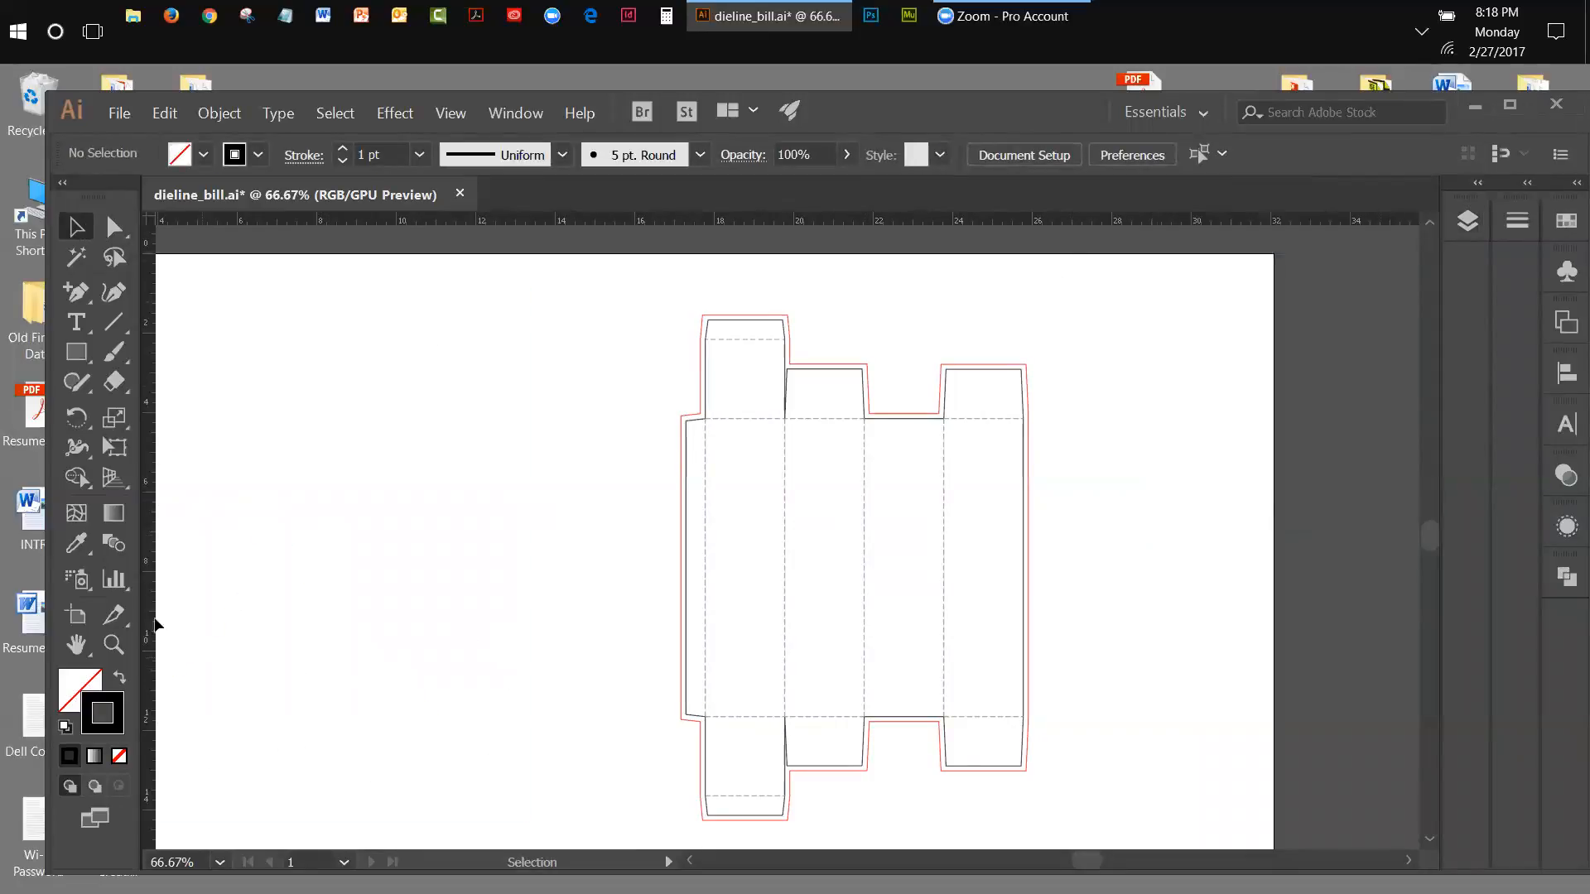
{"action": "left_click", "coordinate": [77, 616]}
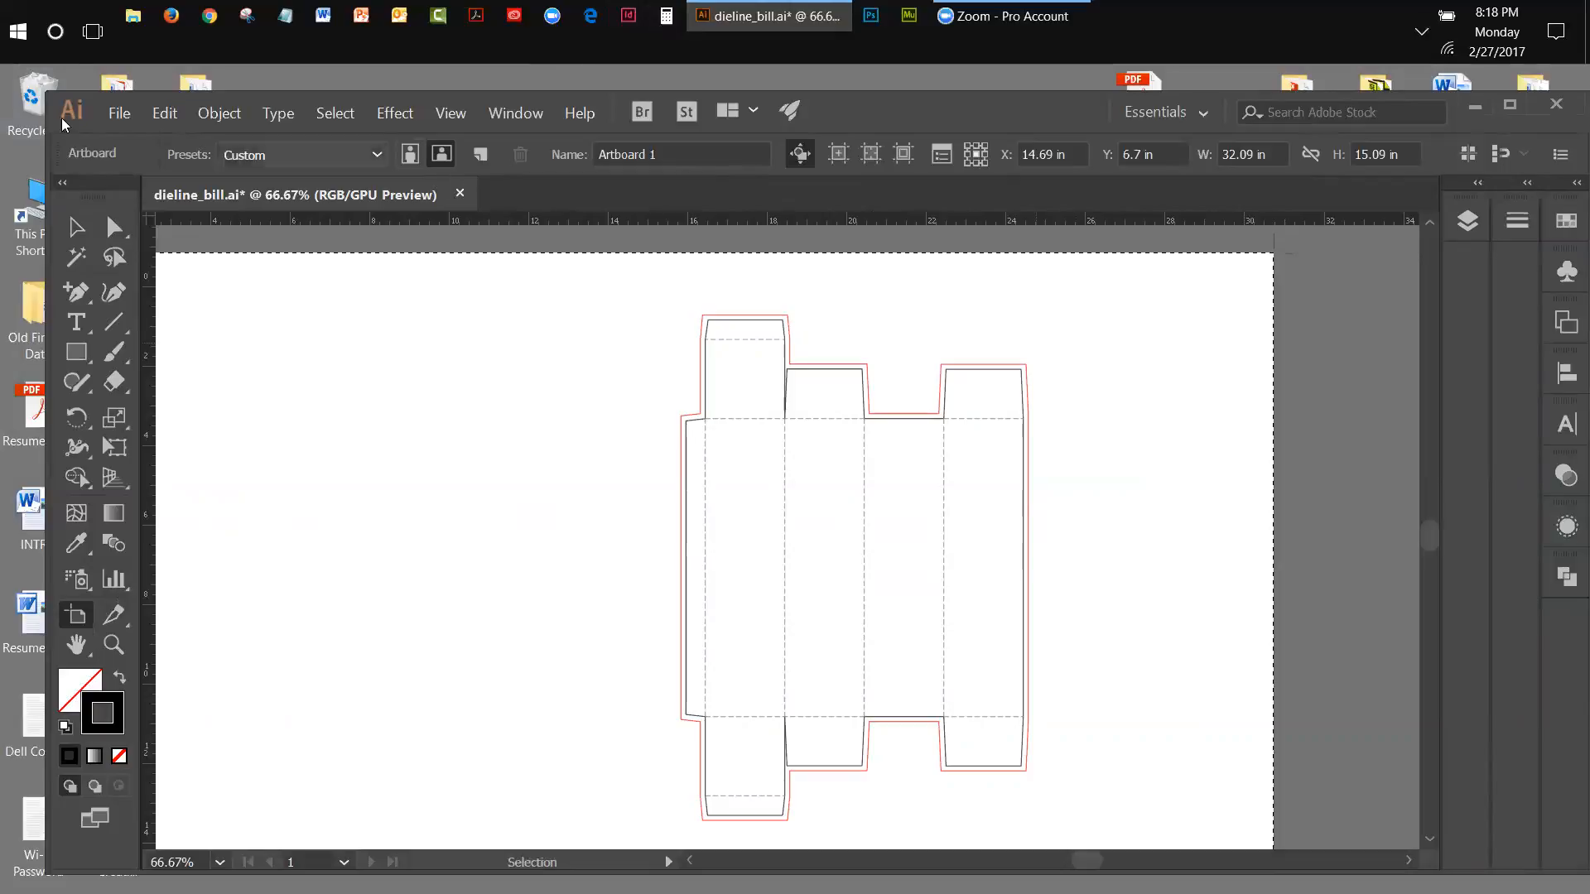
{"action": "left_click", "coordinate": [127, 117]}
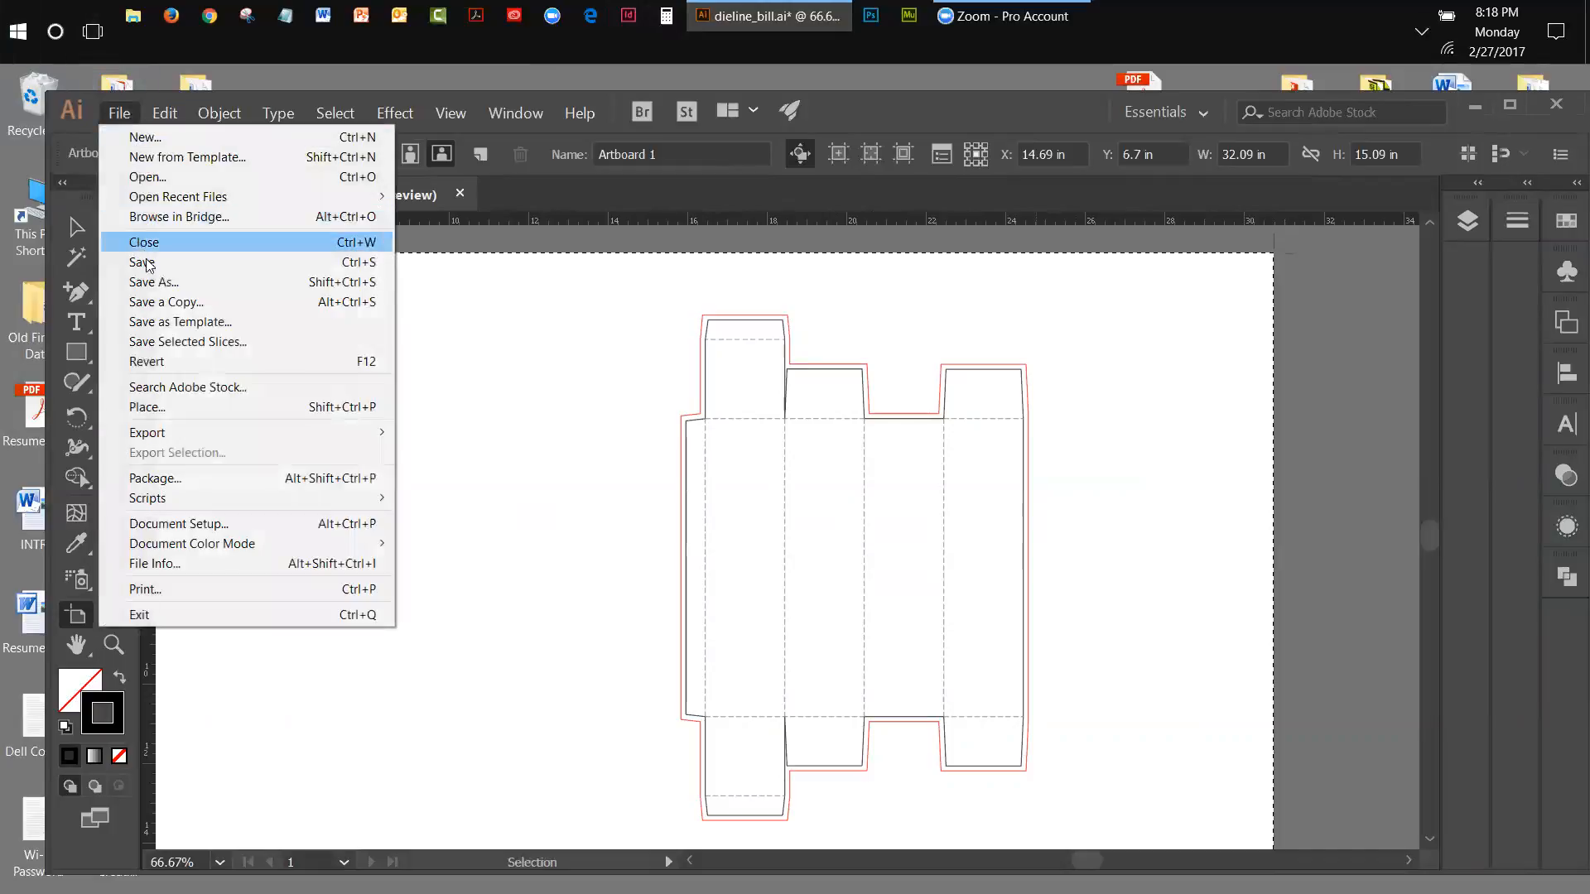
{"action": "left_click", "coordinate": [146, 137]}
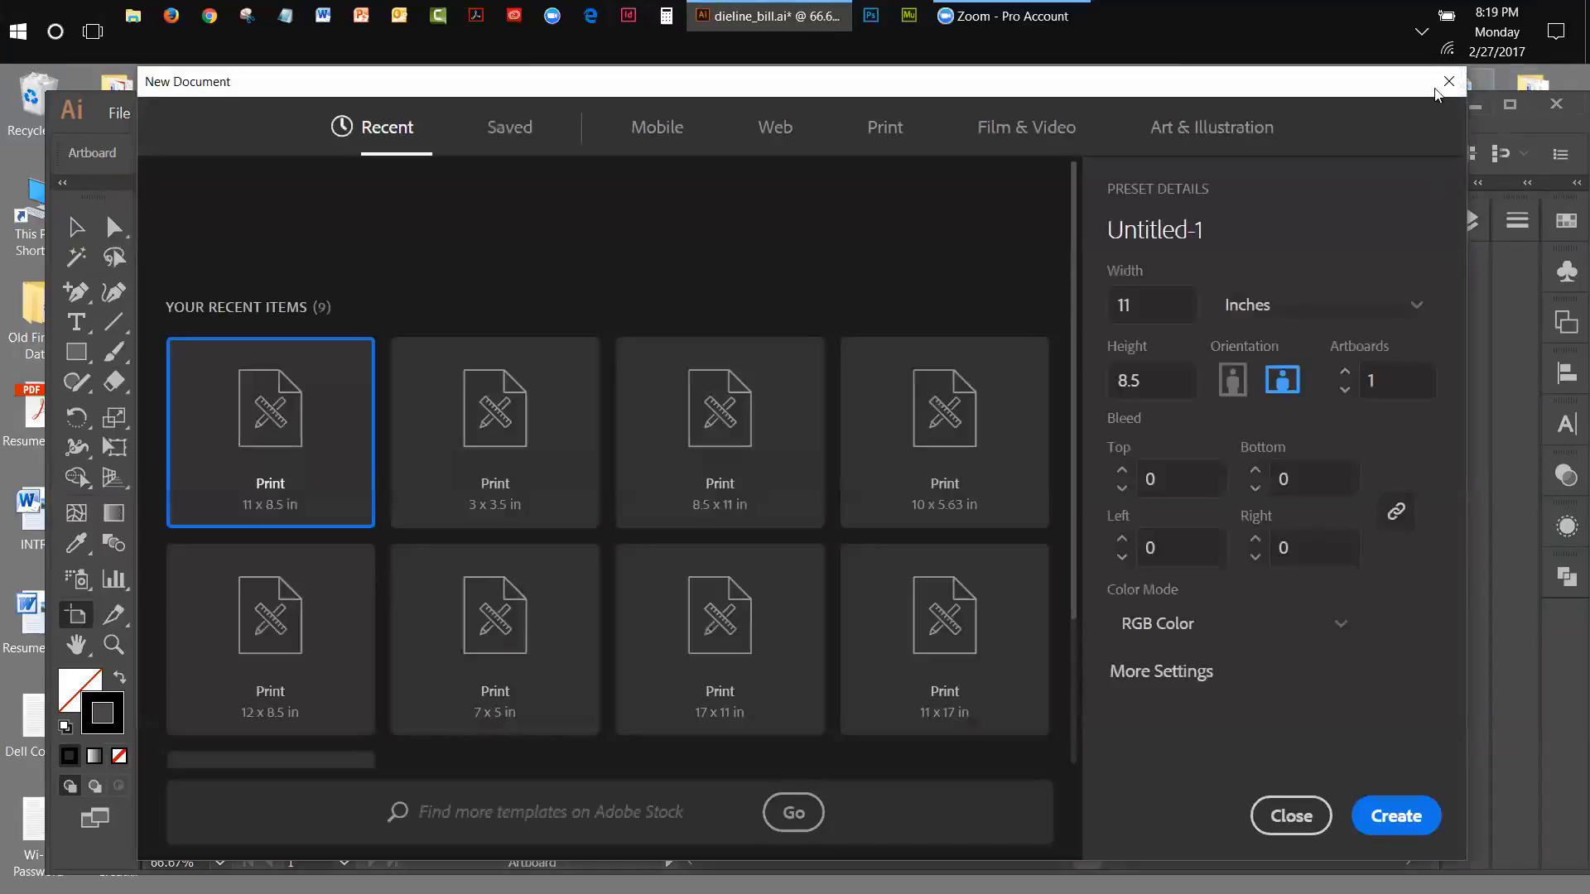
{"action": "left_click", "coordinate": [1445, 85]}
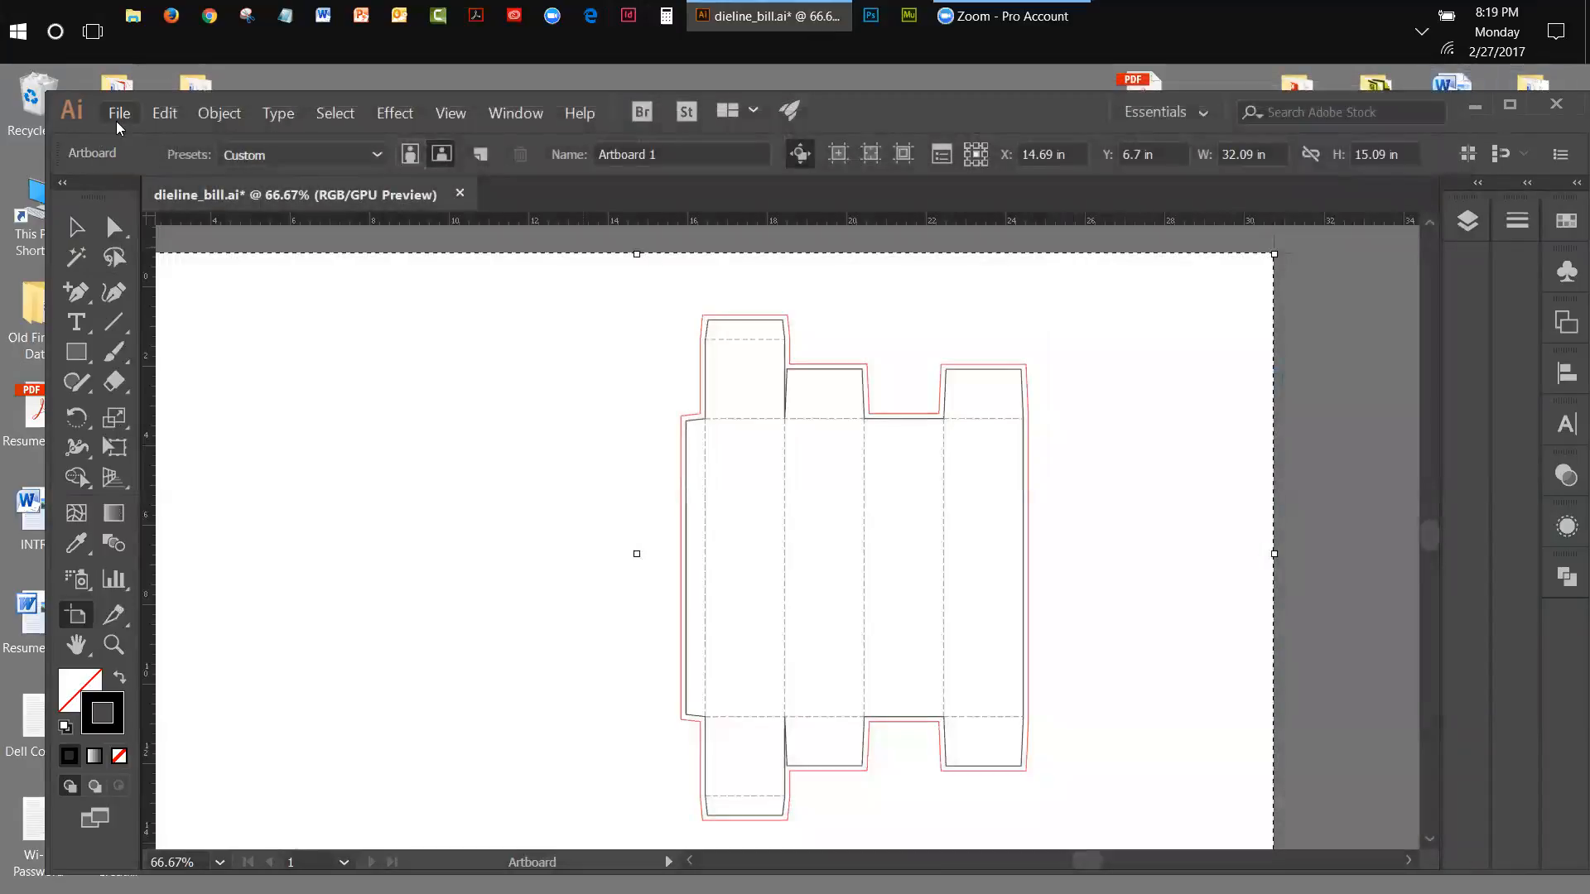
Open the dieline_hotsauce JPEG image from the Week_2 folder.
{"action": "left_click", "coordinate": [118, 114]}
{"action": "left_click", "coordinate": [136, 176]}
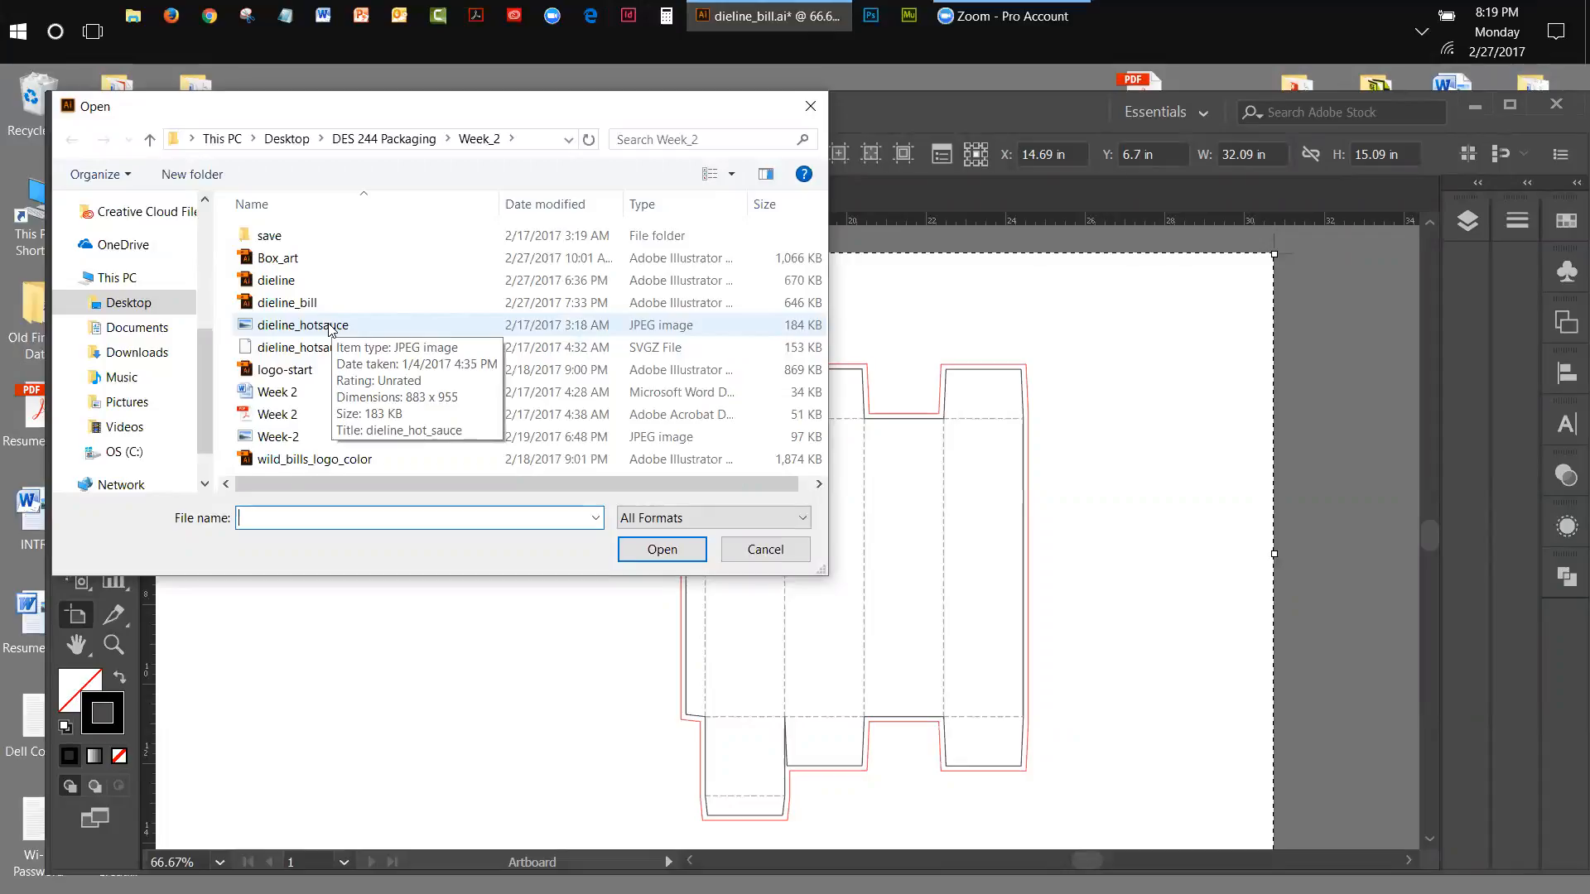
{"action": "left_click", "coordinate": [332, 325]}
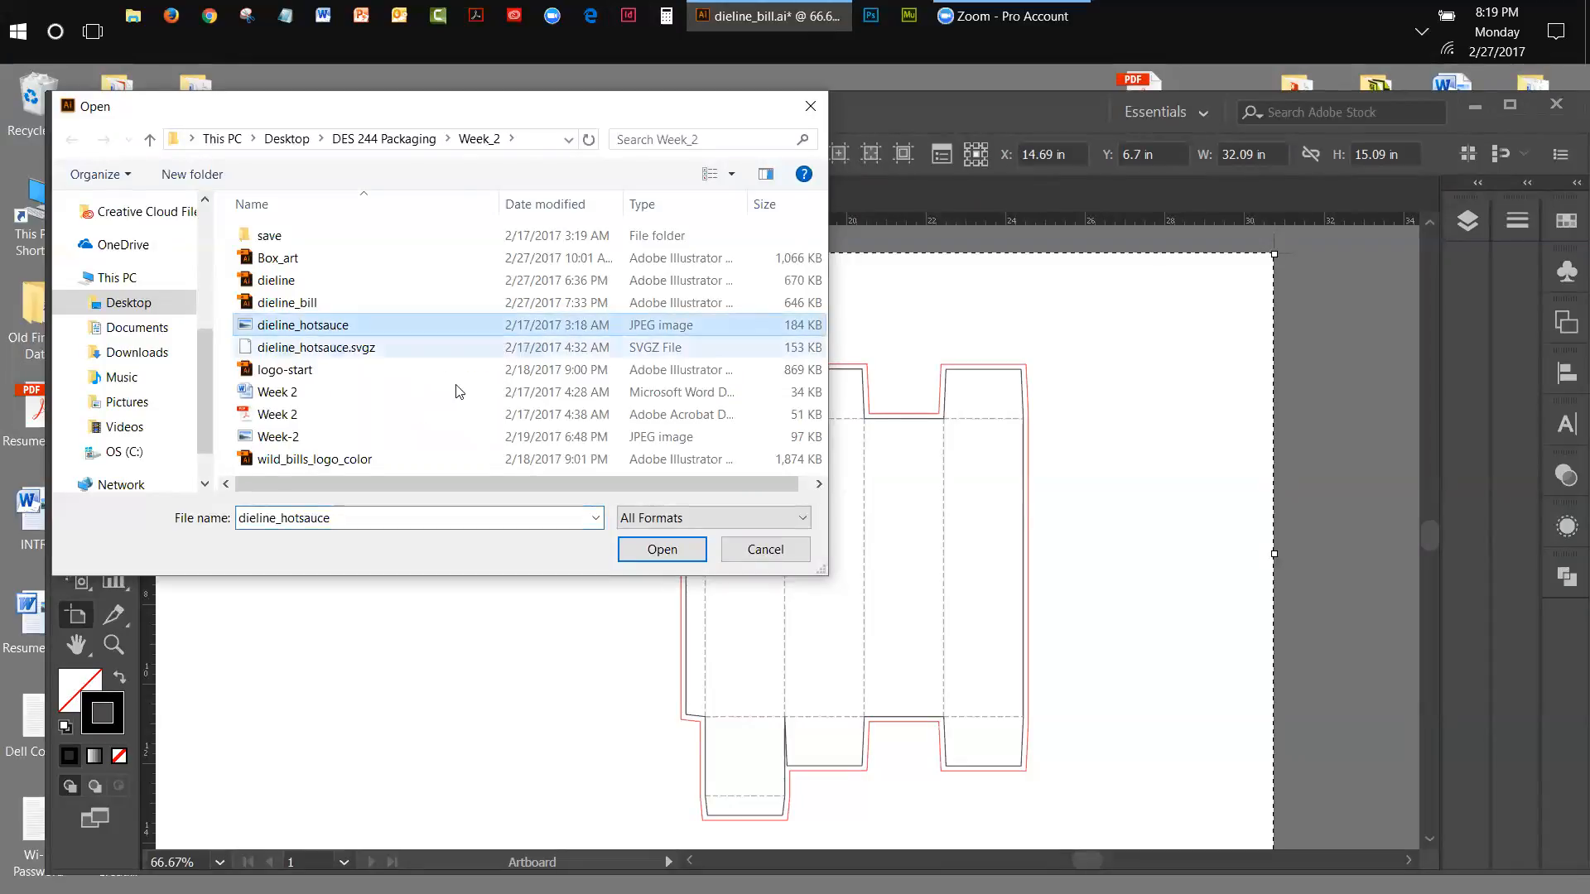
{"action": "left_click", "coordinate": [646, 553]}
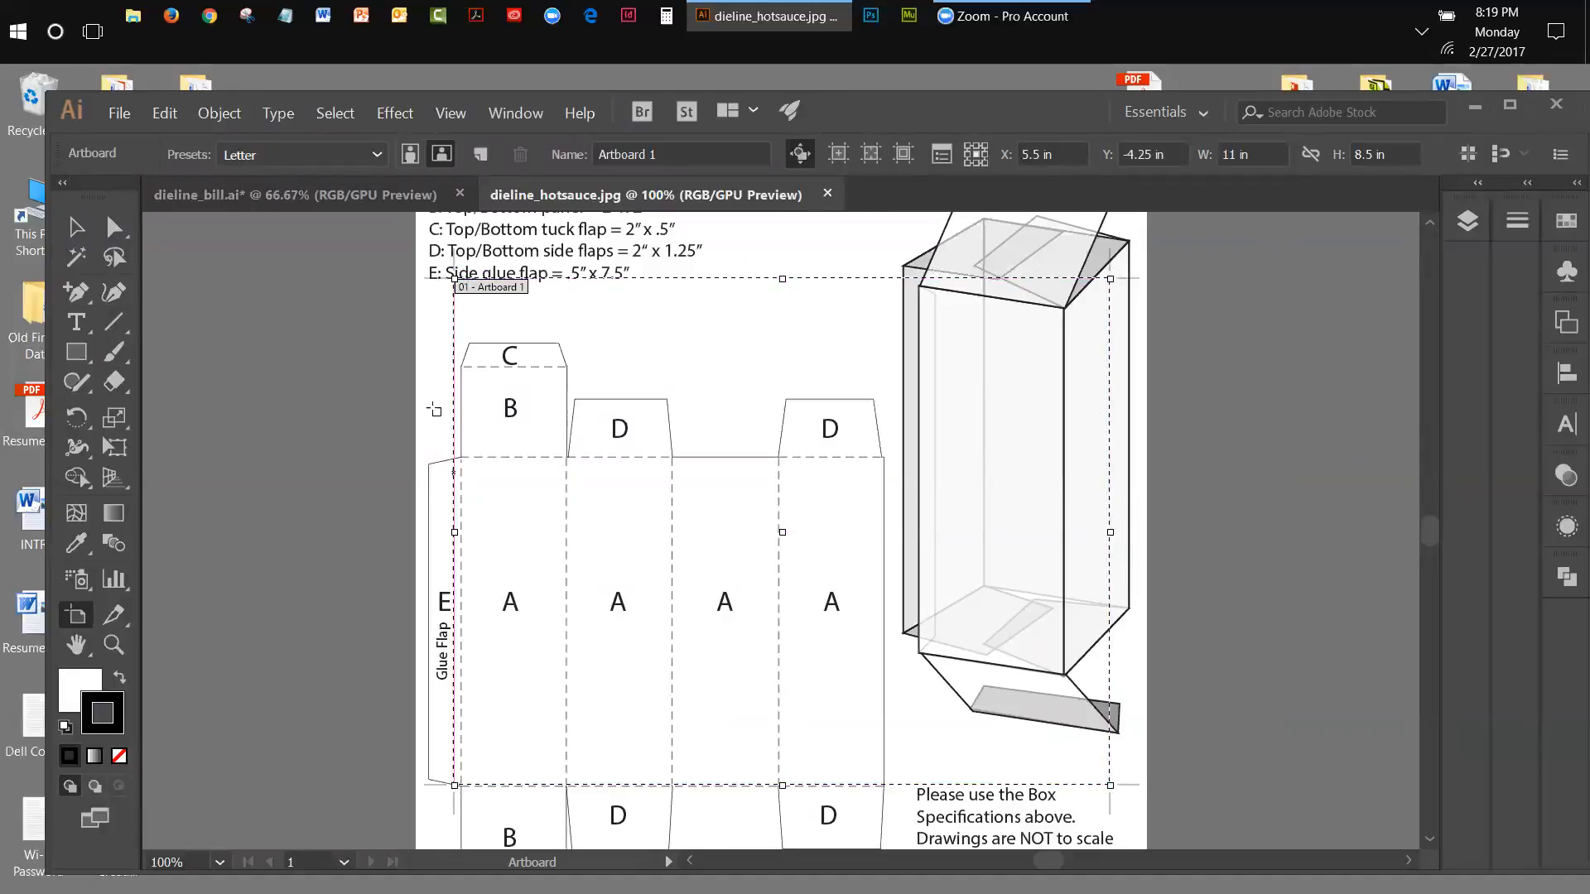
Enlarge the artboard of dieline_hotsauce.jpg on all four sides around the image to about 23.29 by 14.35 in.
{"action": "left_click", "coordinate": [74, 228]}
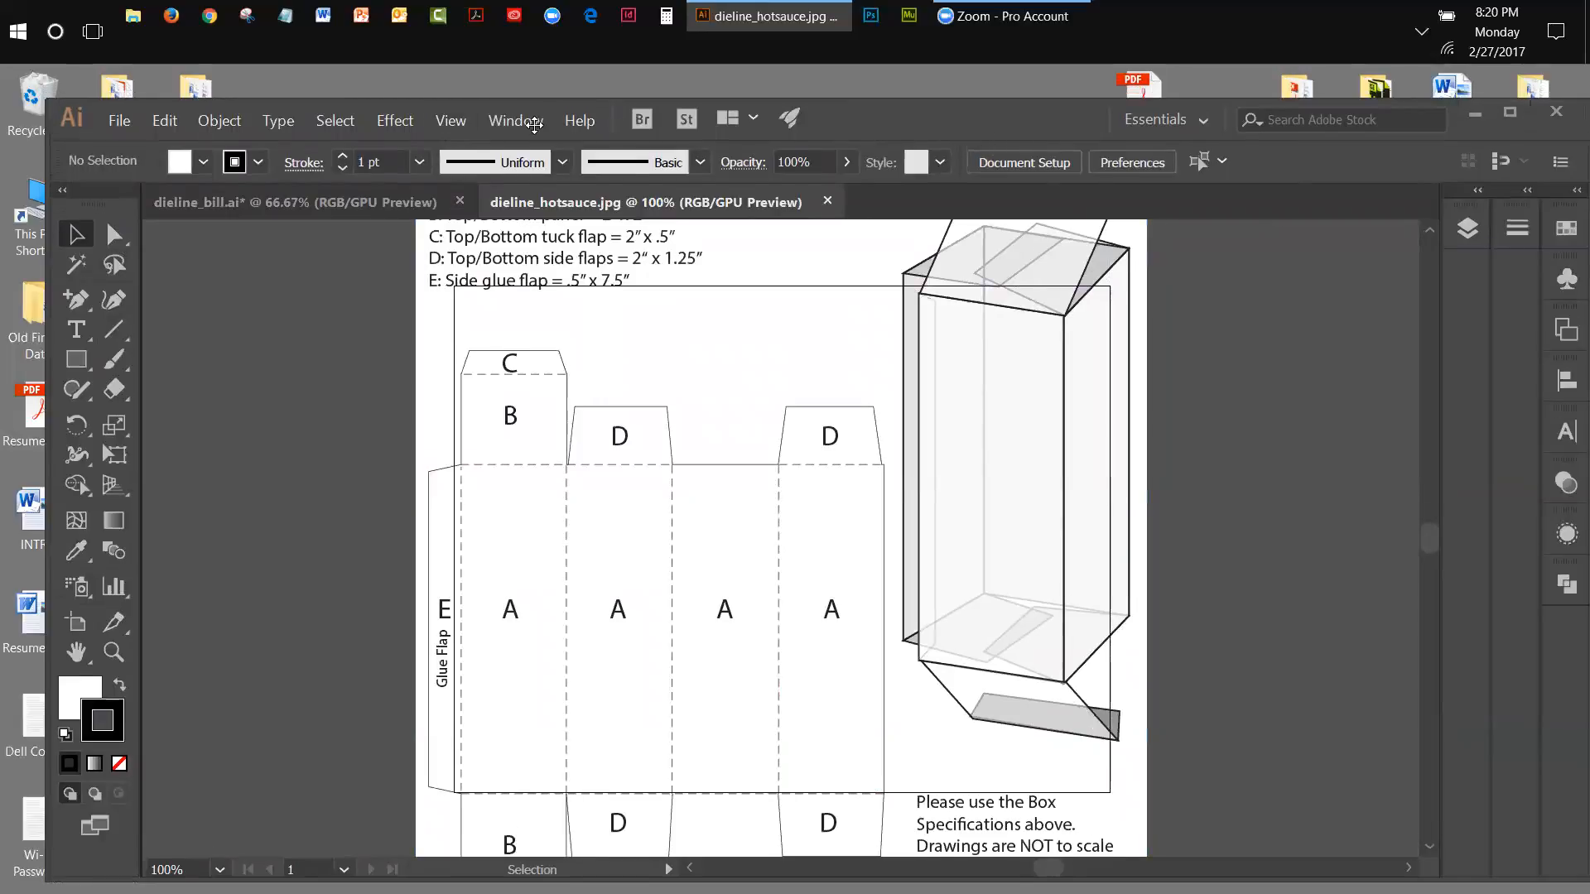
{"action": "left_click", "coordinate": [461, 126]}
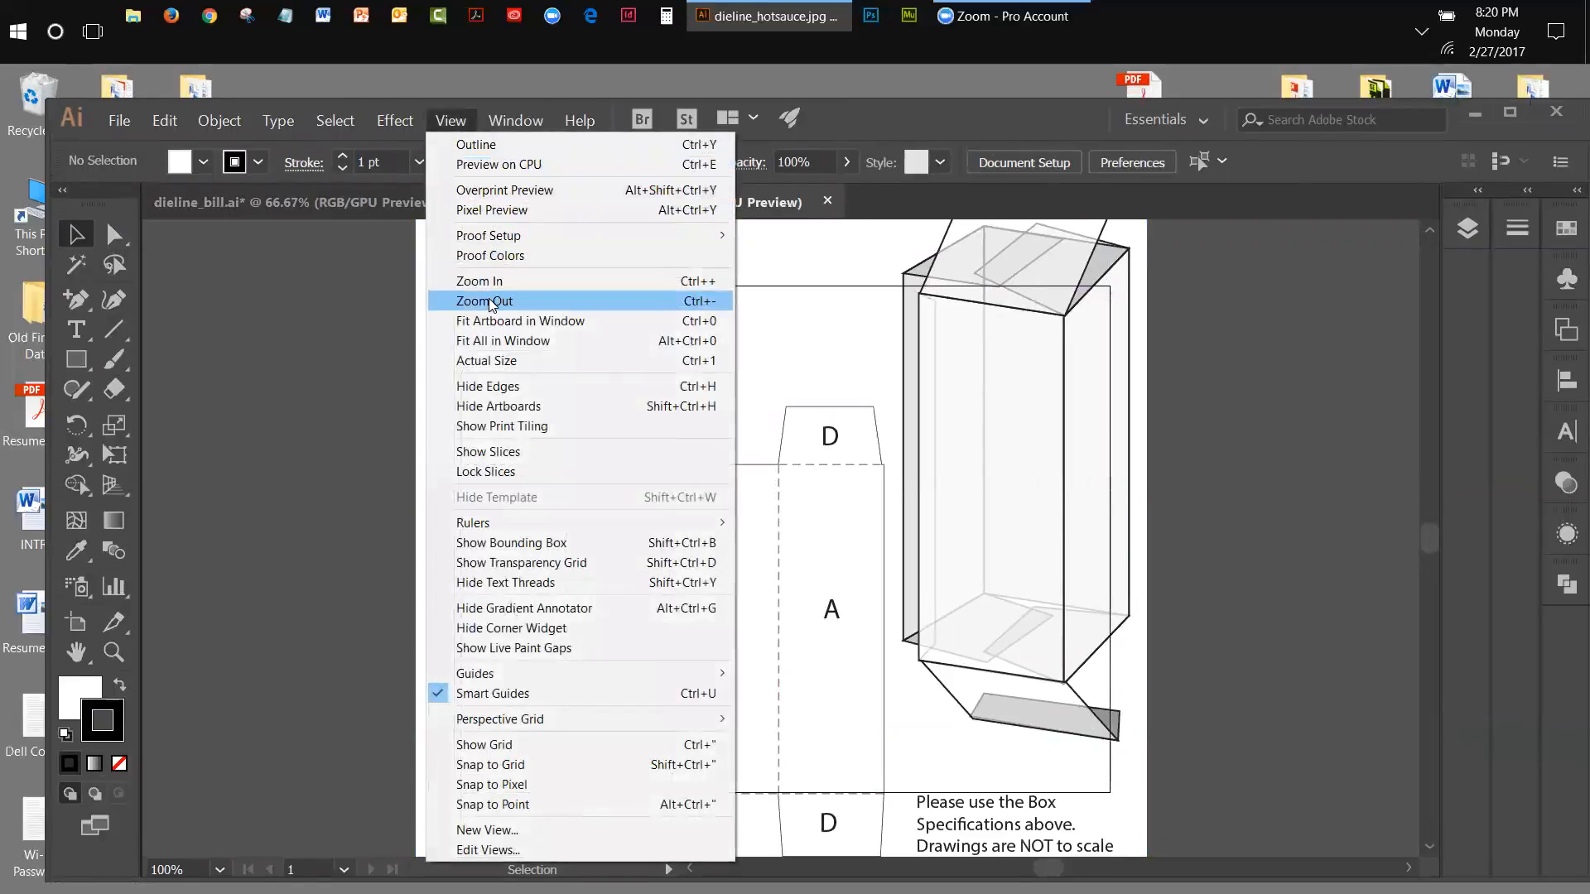
{"action": "left_click", "coordinate": [472, 301]}
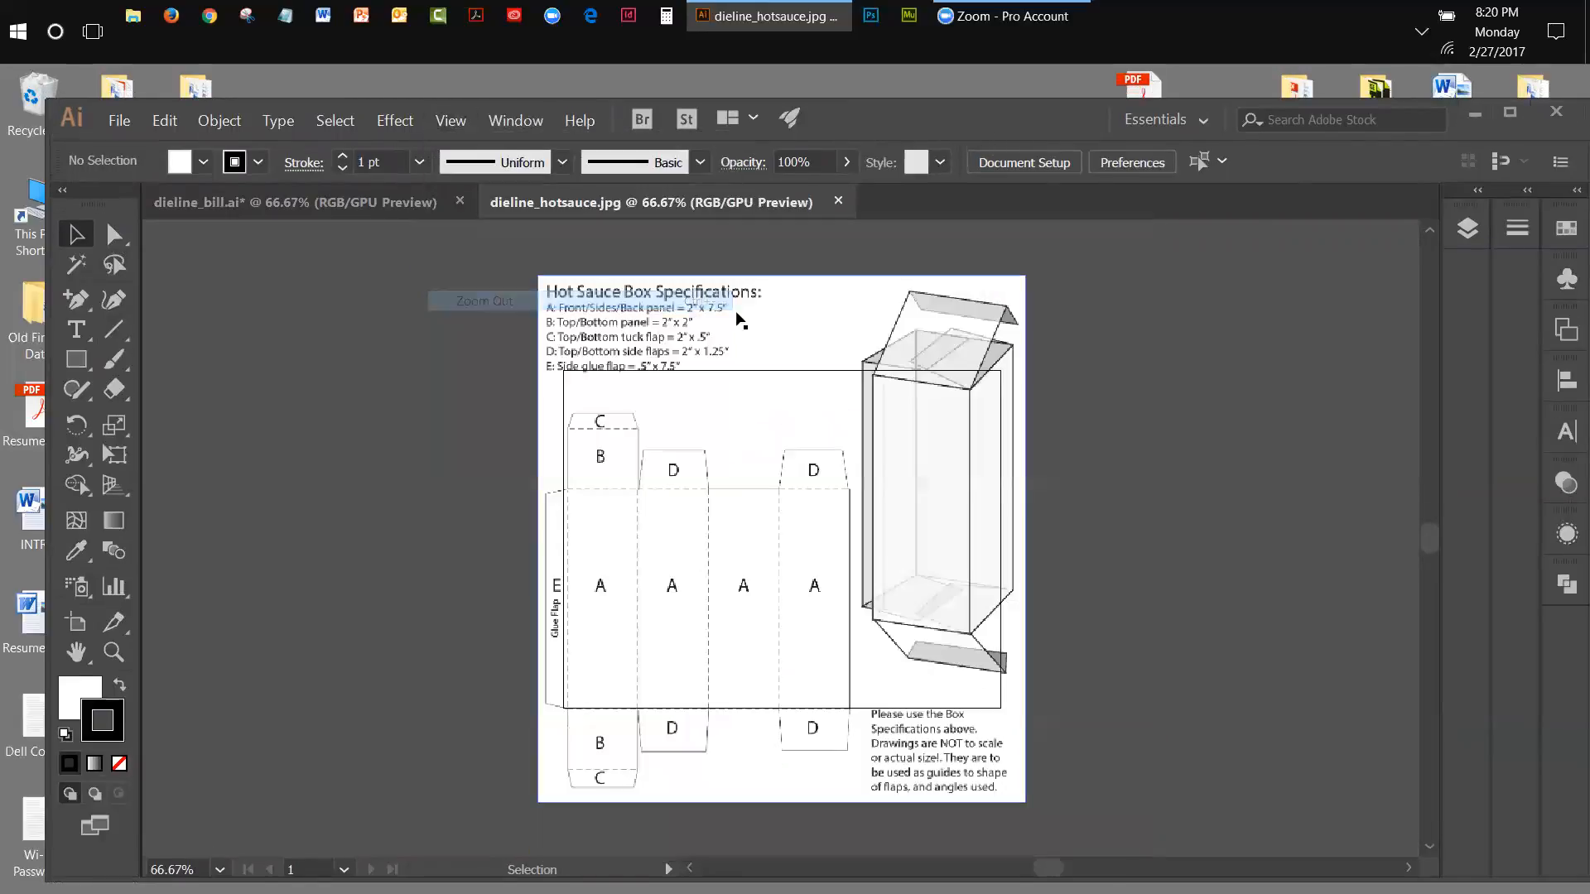
{"action": "left_click", "coordinate": [74, 627]}
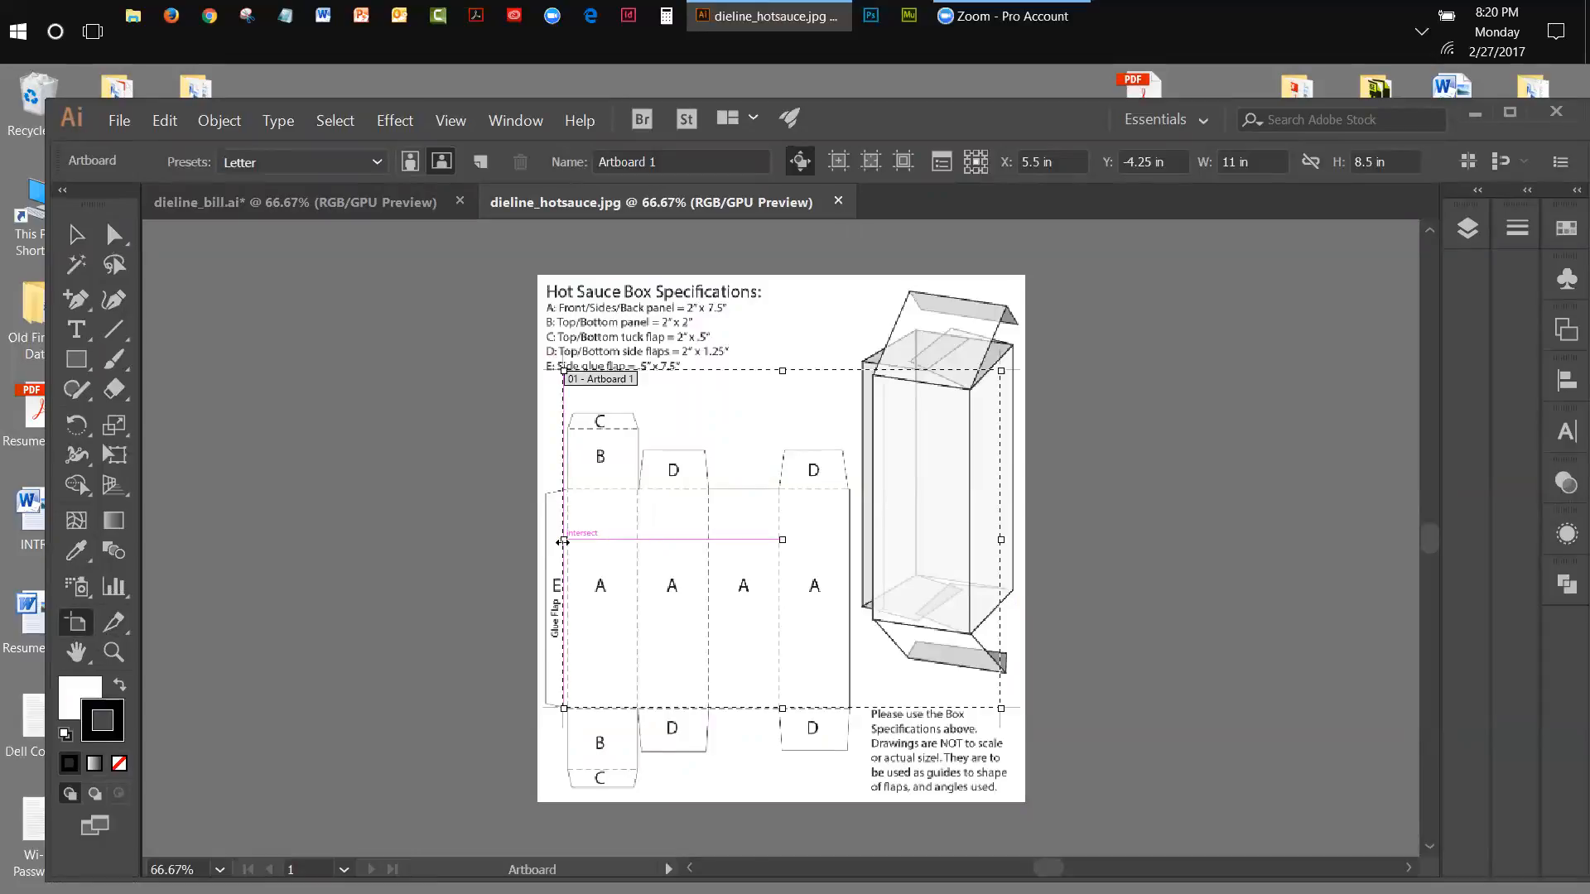
{"action": "left_click_drag", "start_coordinate": [563, 543], "coordinate": [485, 538]}
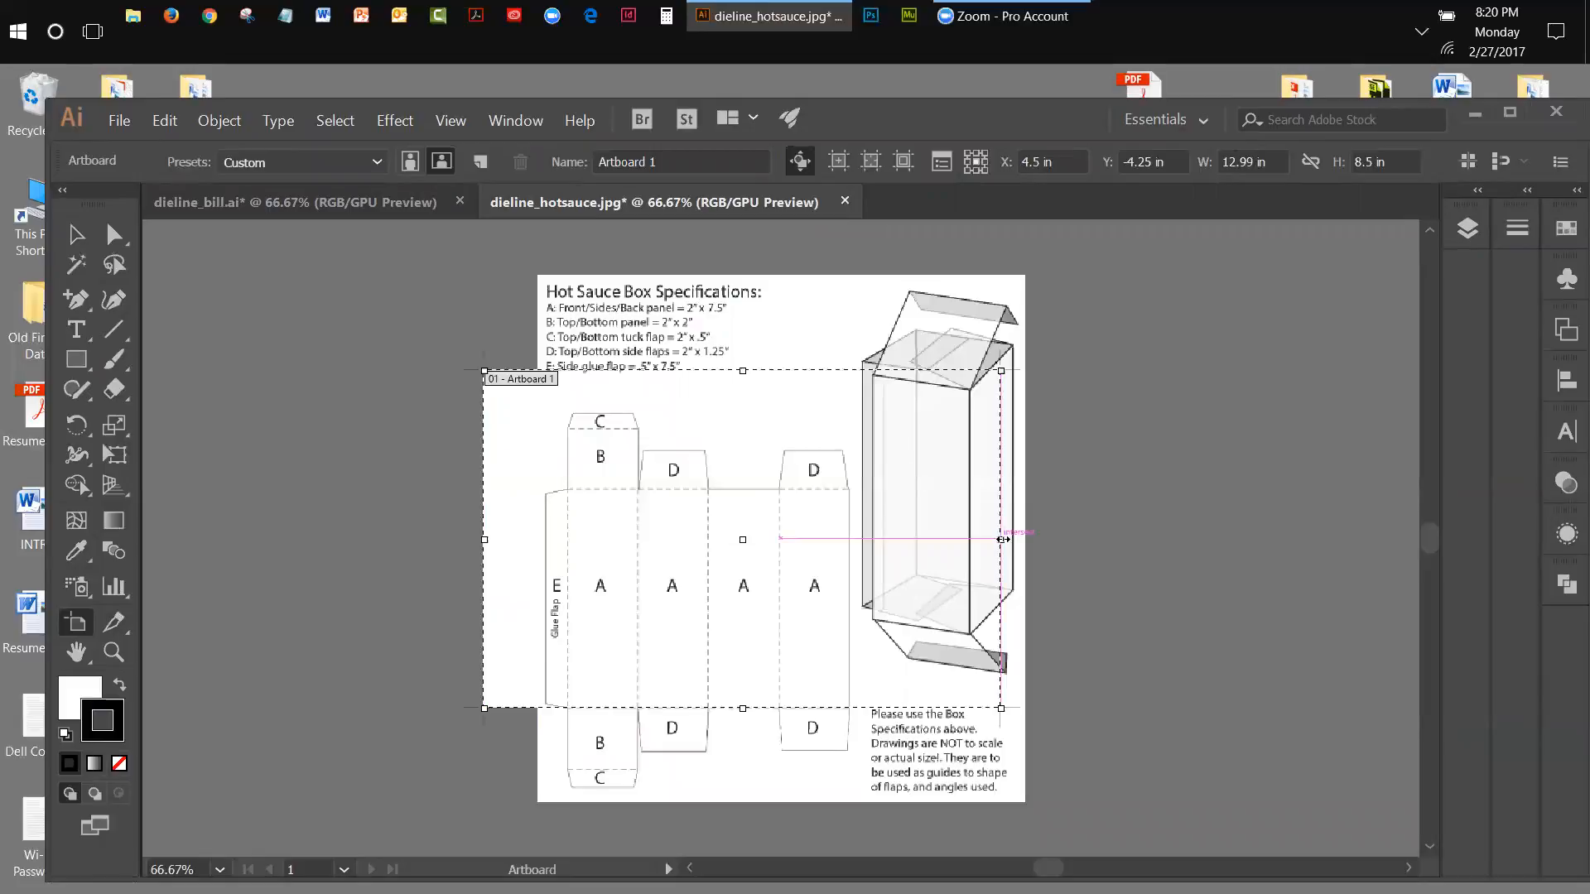
{"action": "left_click_drag", "start_coordinate": [1002, 540], "coordinate": [1322, 507]}
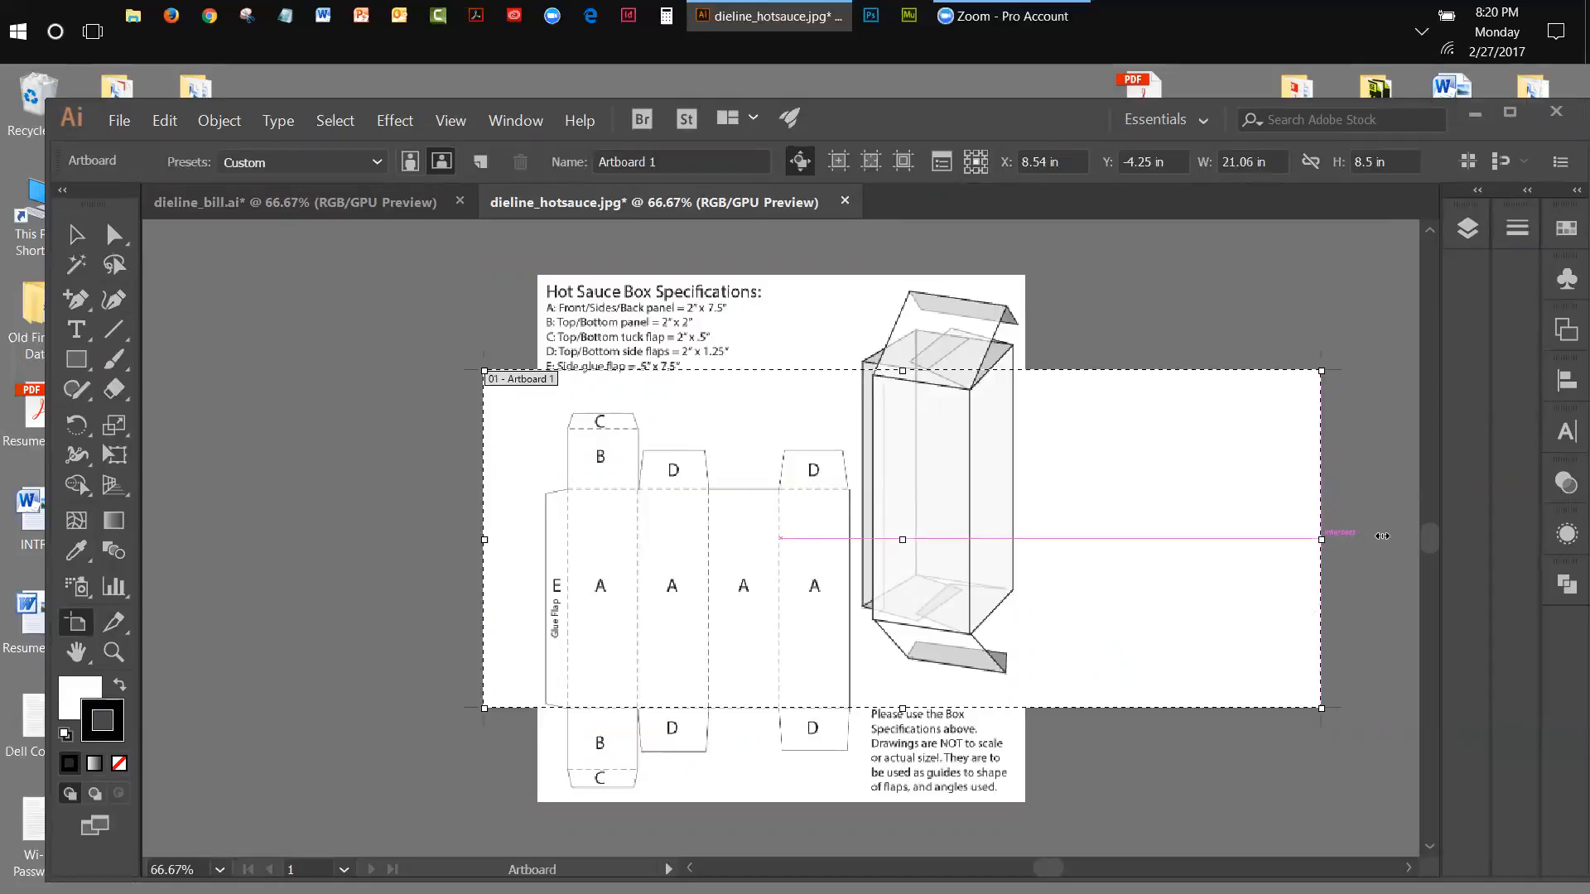
{"action": "left_click_drag", "start_coordinate": [1322, 542], "coordinate": [1410, 530]}
{"action": "left_click_drag", "start_coordinate": [947, 373], "coordinate": [956, 255]}
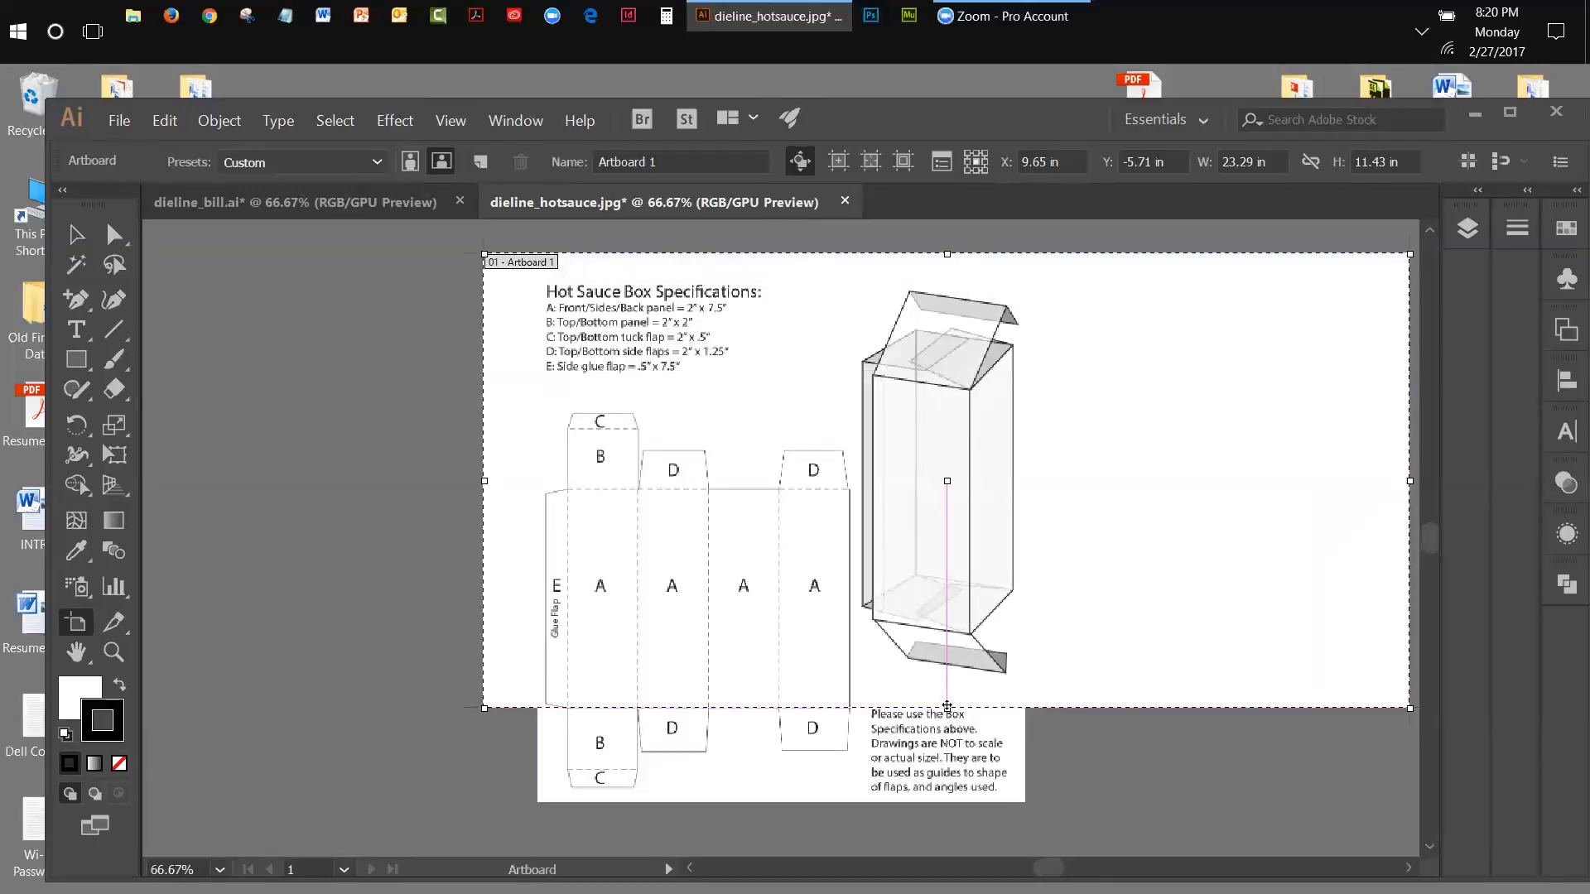
{"action": "left_click_drag", "start_coordinate": [948, 708], "coordinate": [947, 820]}
{"action": "left_click", "coordinate": [76, 234]}
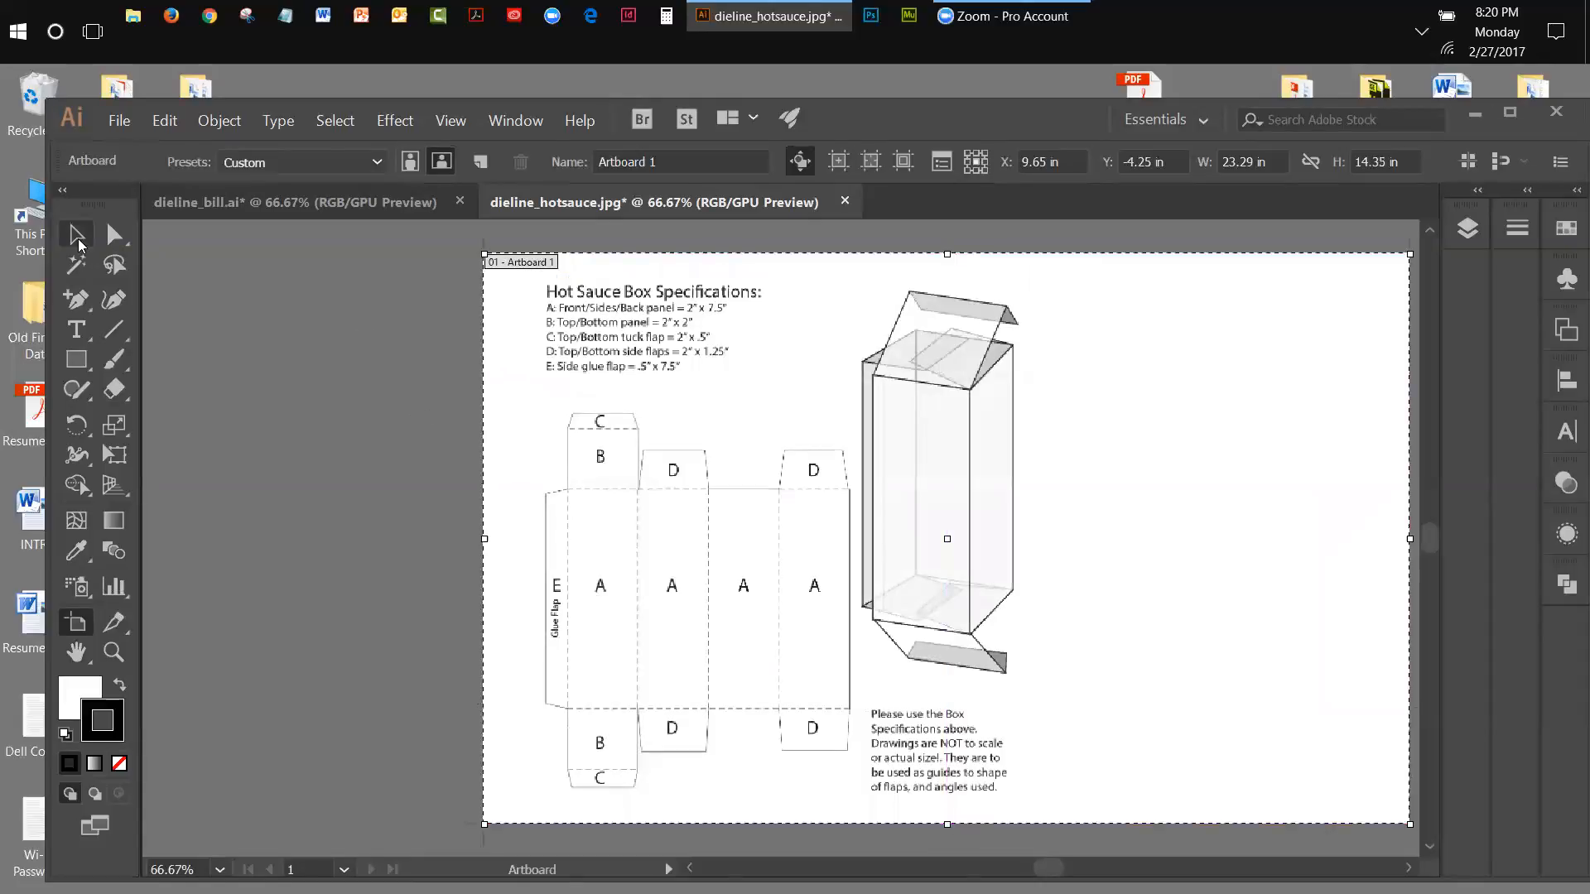
Nudge the box specifications image to the left, closer to the artboard's left edge.
{"action": "left_click", "coordinate": [1017, 444]}
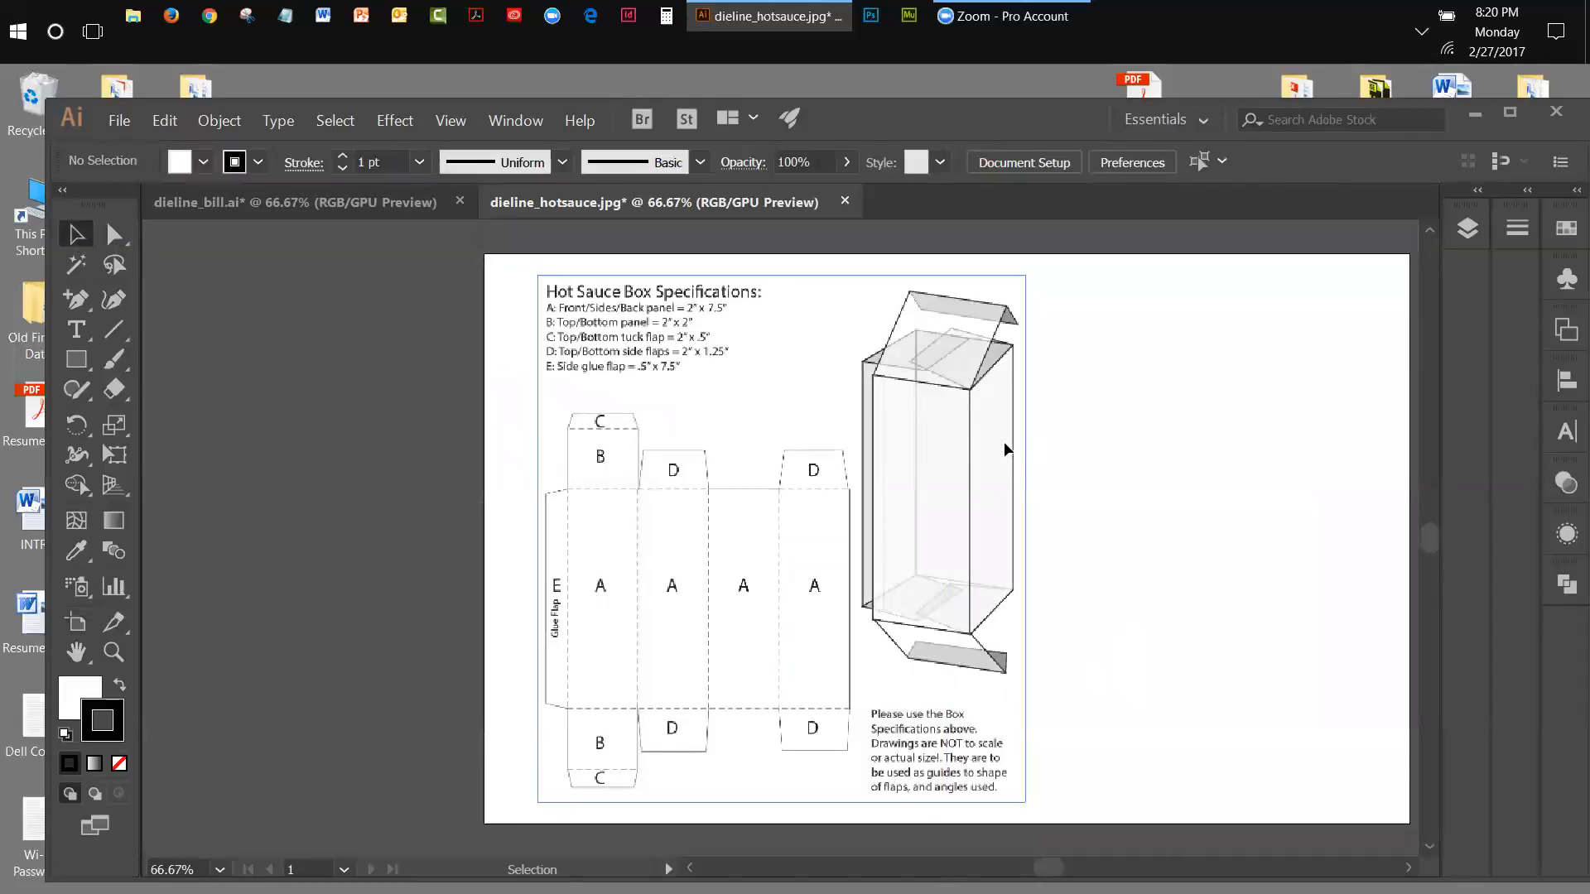
{"action": "key", "text": "Left"}
{"action": "key", "text": "Left"}
{"action": "key", "text": "Left"}
{"action": "key", "text": "Left"}
{"action": "key", "text": "Left"}
{"action": "key", "text": "Left"}
{"action": "key", "text": "Left"}
{"action": "key", "text": "Left"}
{"action": "key", "text": "Left"}
{"action": "key", "text": "Left"}
{"action": "key", "text": "Left"}
{"action": "key", "text": "Left"}
{"action": "key", "text": "Left"}
{"action": "key", "text": "Left"}
{"action": "key", "text": "Left"}
{"action": "key", "text": "Left"}
{"action": "key", "text": "Left"}
{"action": "key", "text": "Left"}
{"action": "key", "text": "Left"}
{"action": "key", "text": "Left"}
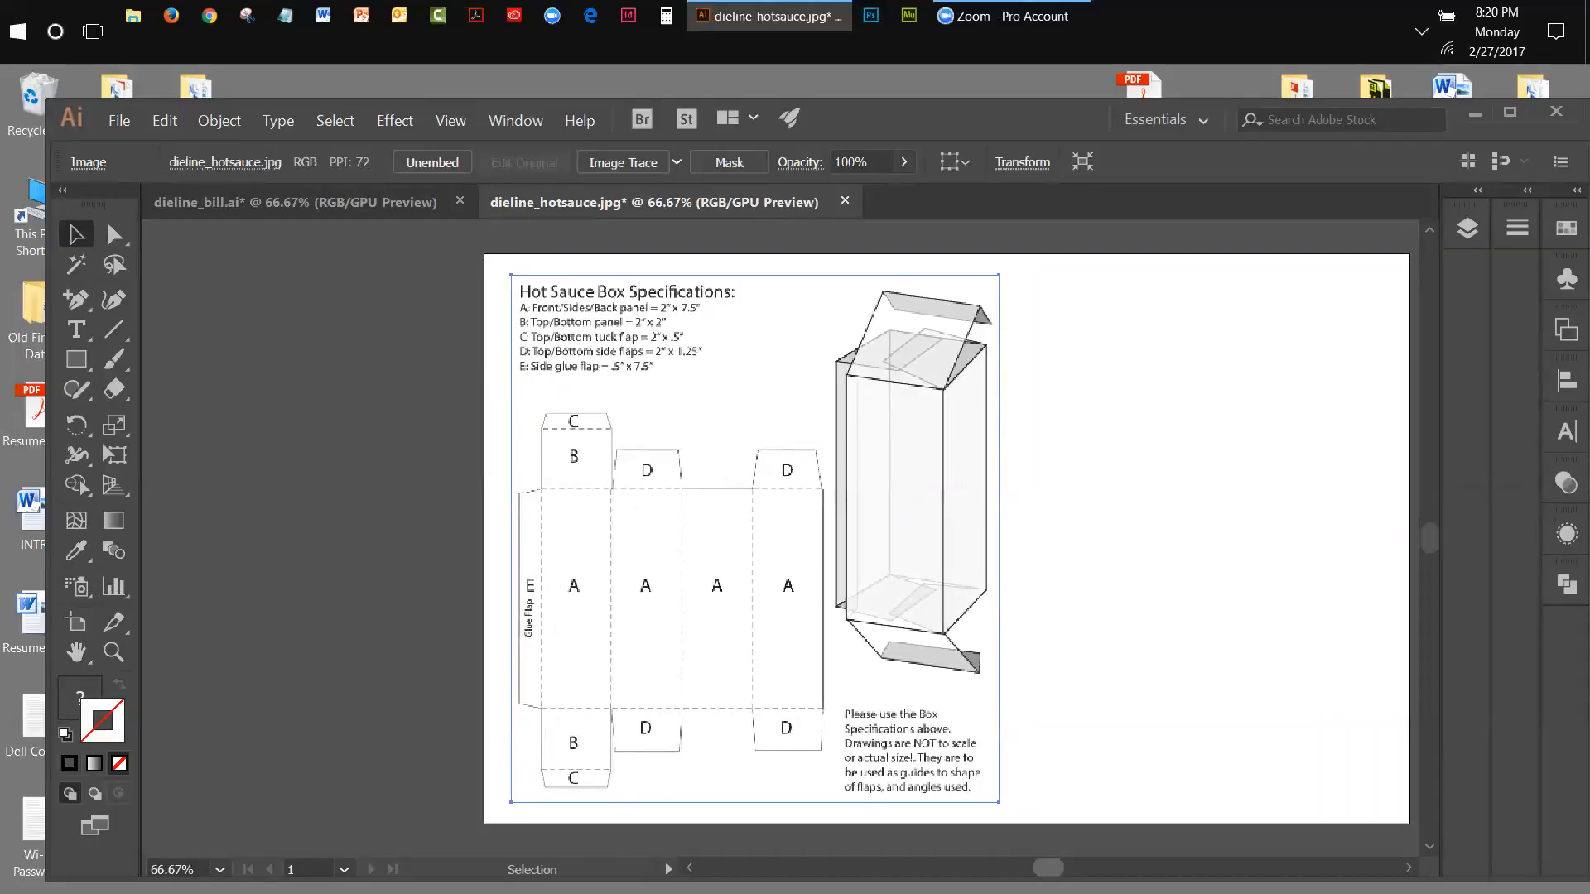
Extend the artboard's right edge further outward to widen the empty area beside the image, and deselect everything.
{"action": "left_click_drag", "start_coordinate": [1049, 867], "coordinate": [1069, 867]}
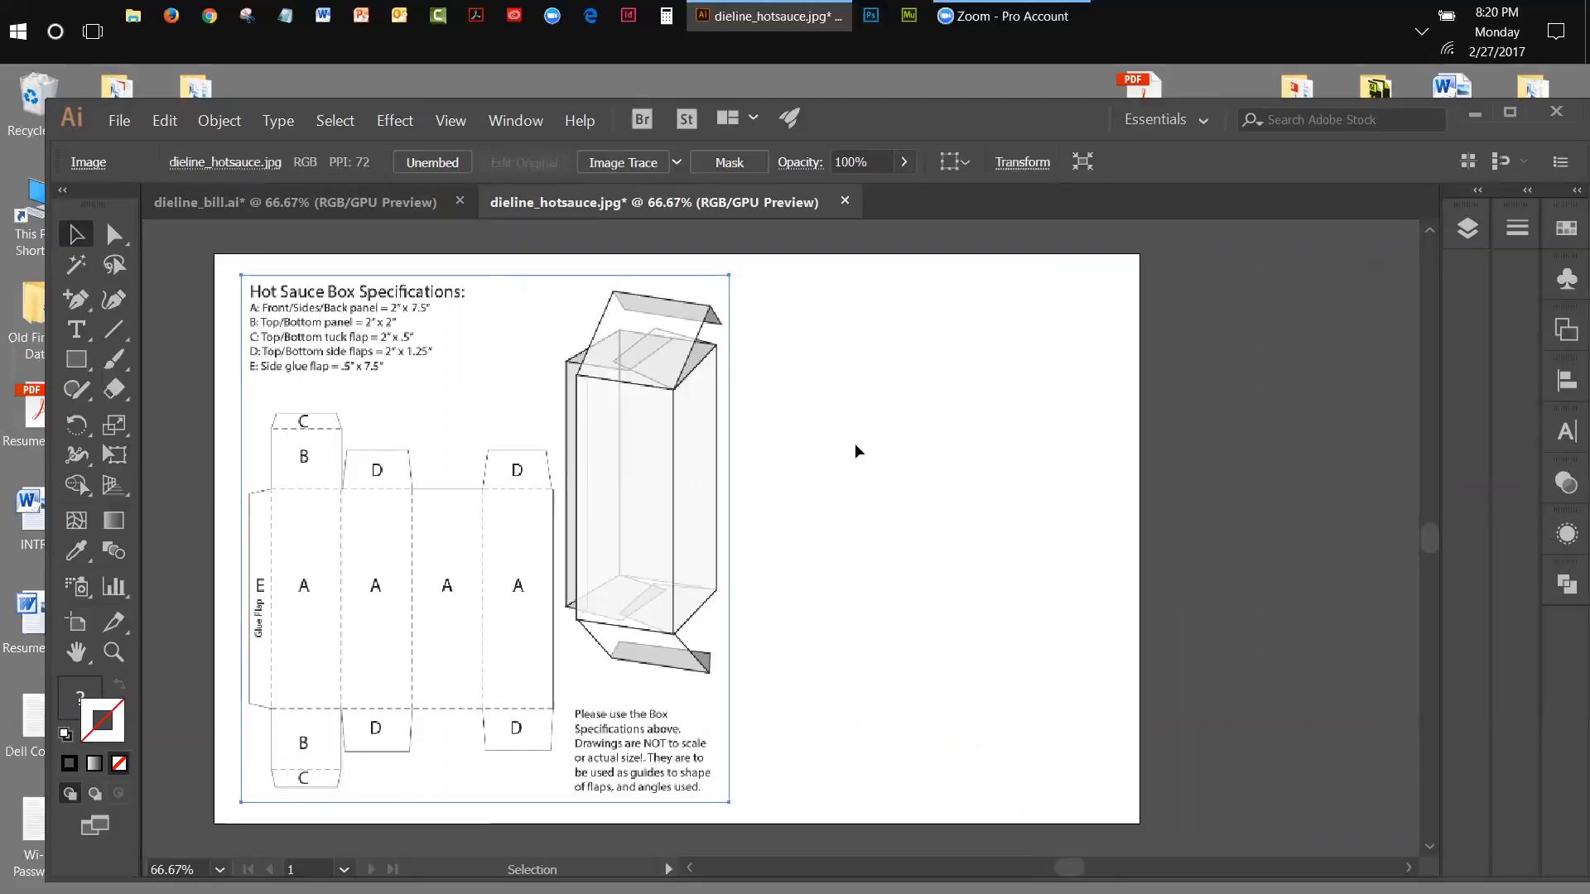
{"action": "left_click", "coordinate": [83, 631]}
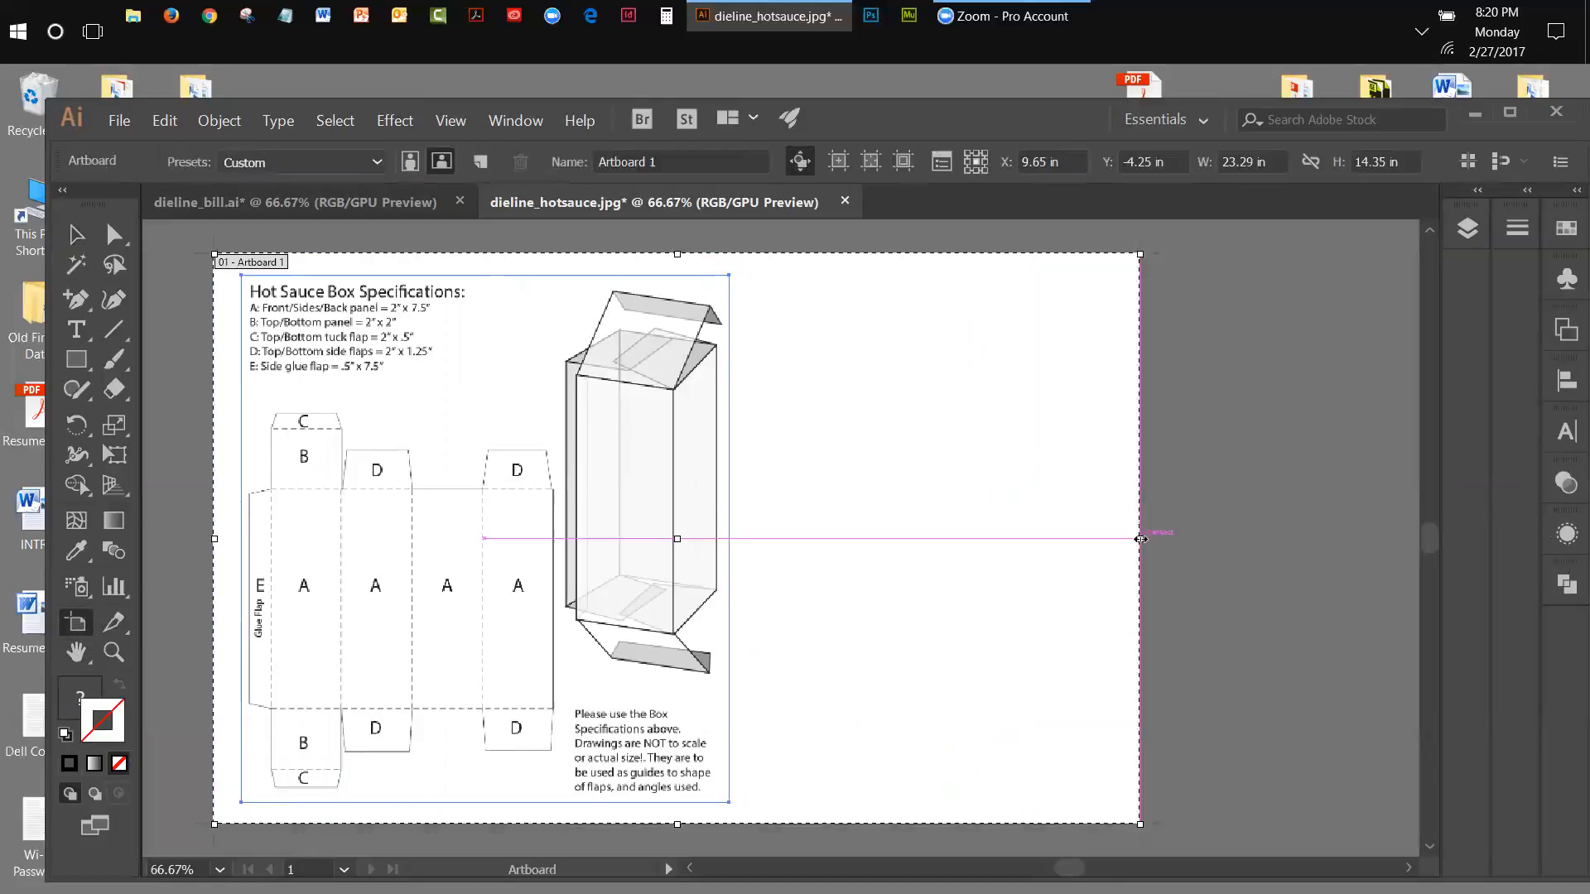
{"action": "left_click_drag", "start_coordinate": [1140, 540], "coordinate": [1269, 539]}
{"action": "left_click", "coordinate": [77, 235]}
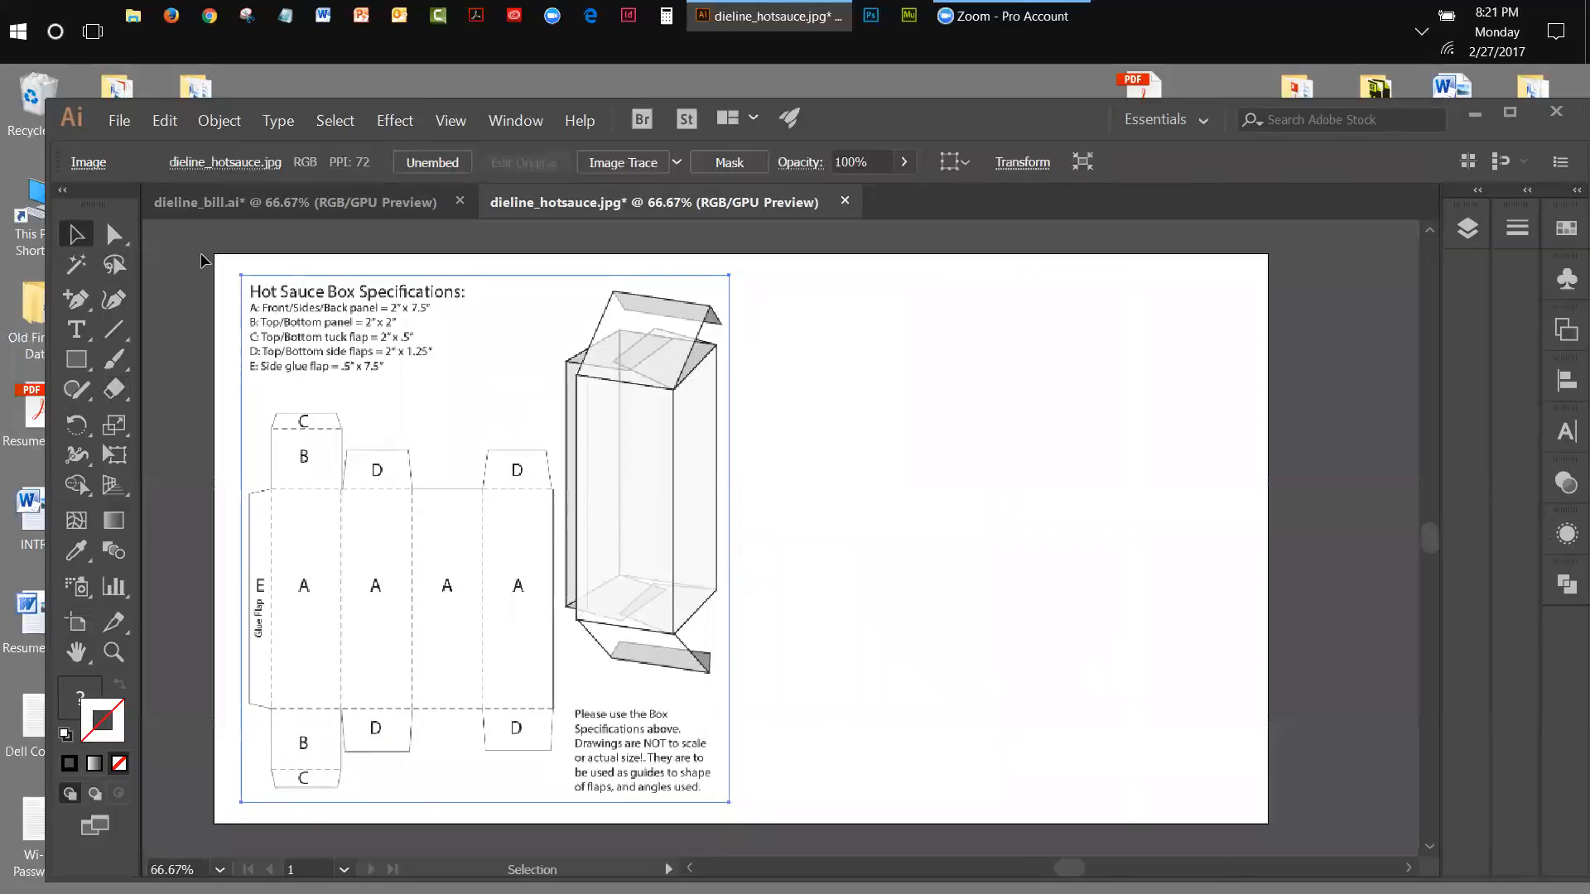
{"action": "left_click", "coordinate": [182, 261]}
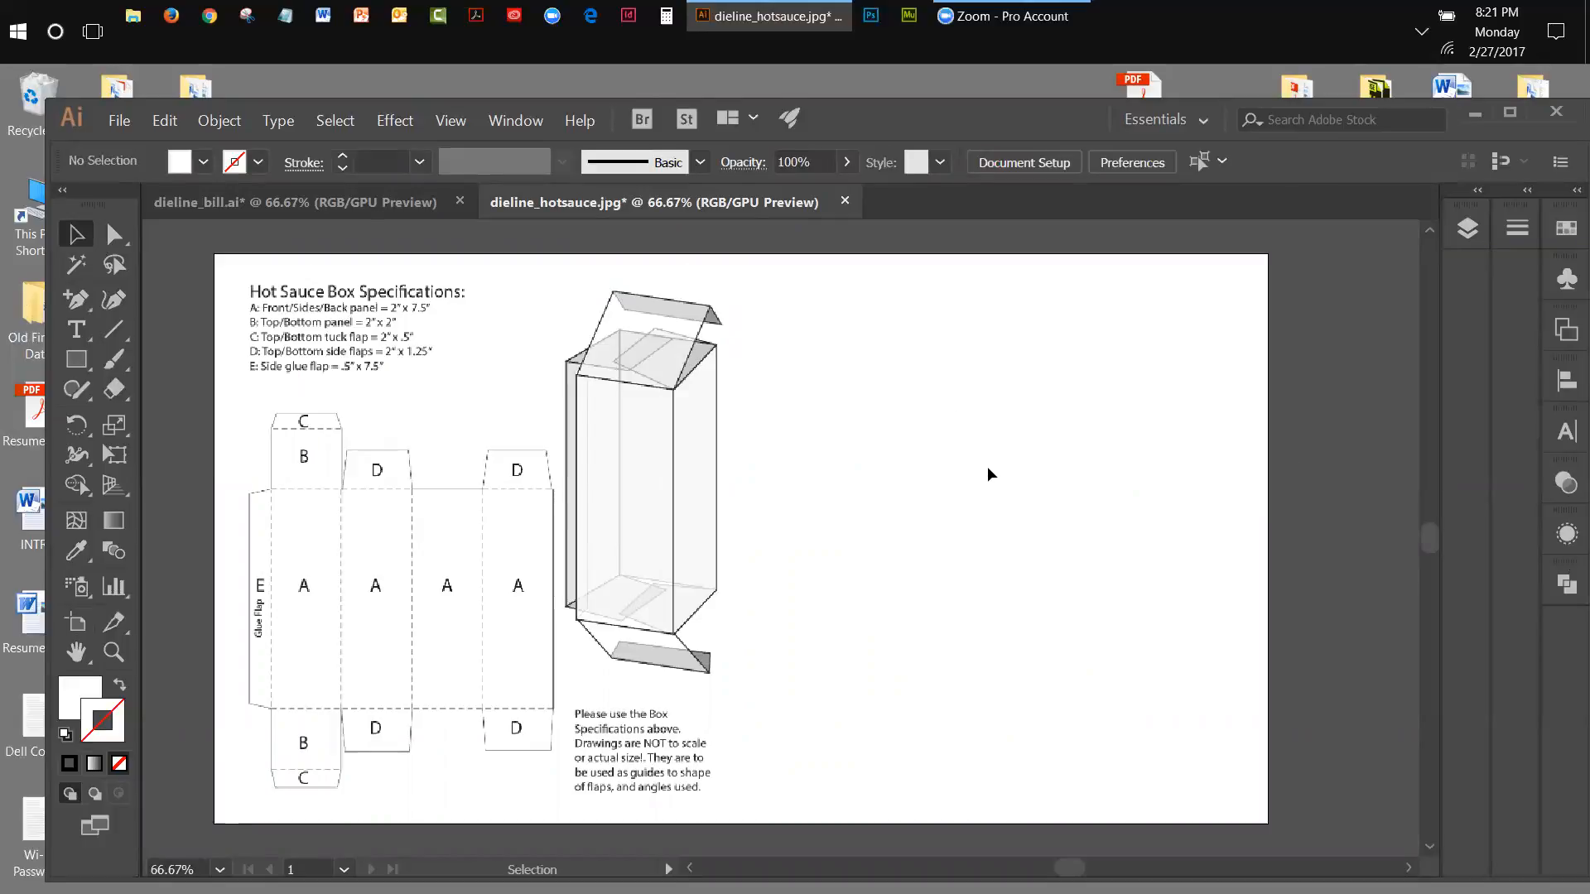
Check the dieline in dieline_bill.ai, then delete the box specifications image from the dieline_hotsauce.jpg document.
{"action": "left_click", "coordinate": [225, 207]}
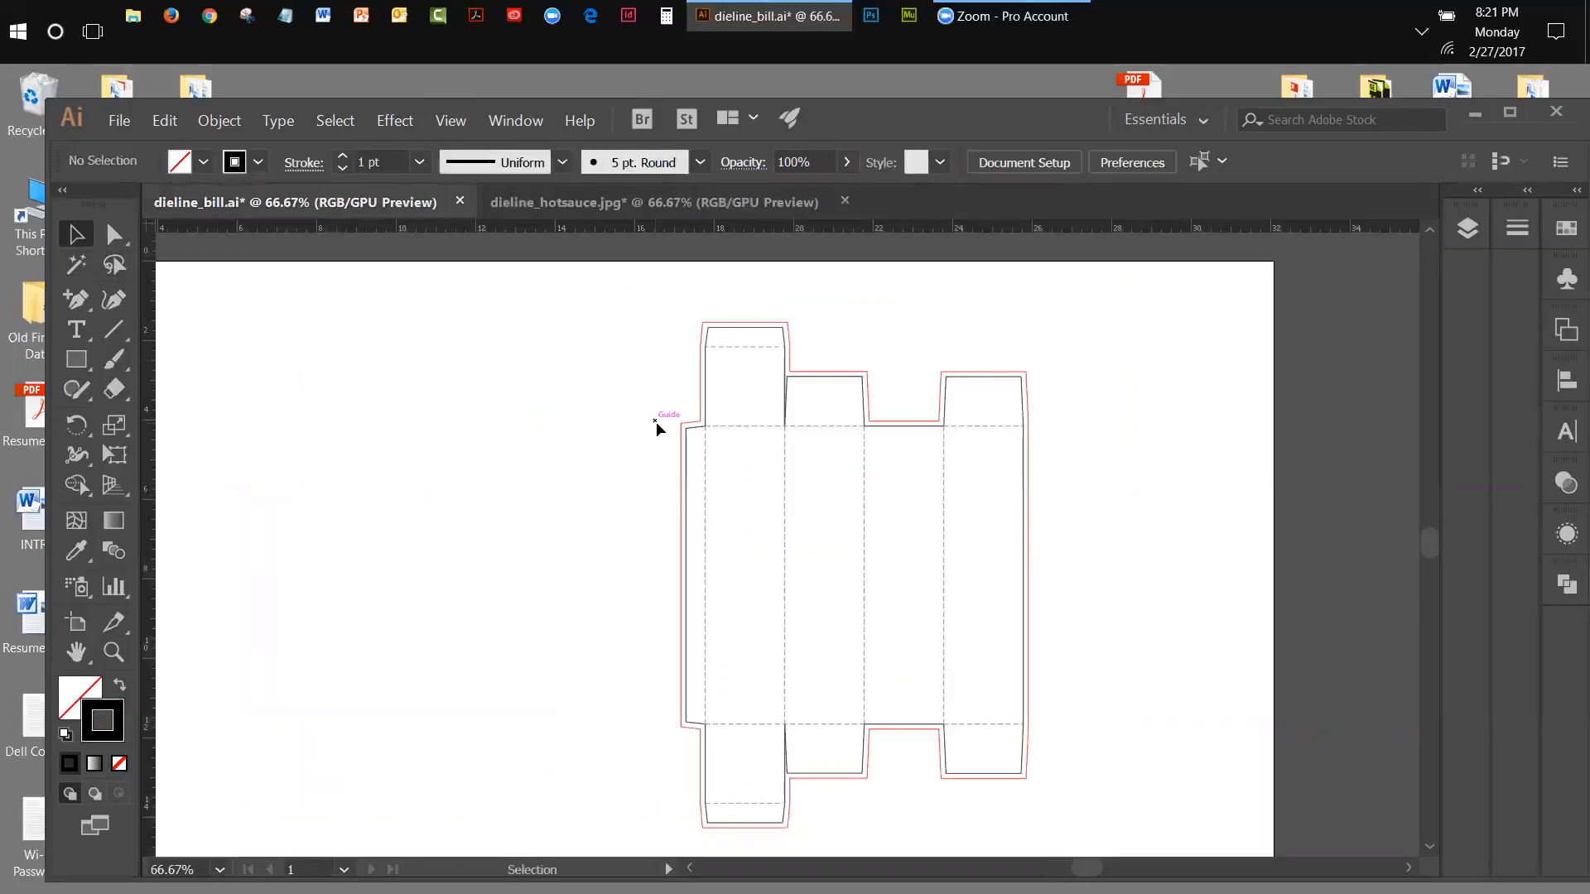
{"action": "left_click", "coordinate": [577, 207]}
{"action": "left_click", "coordinate": [439, 449]}
{"action": "key", "text": "Delete"}
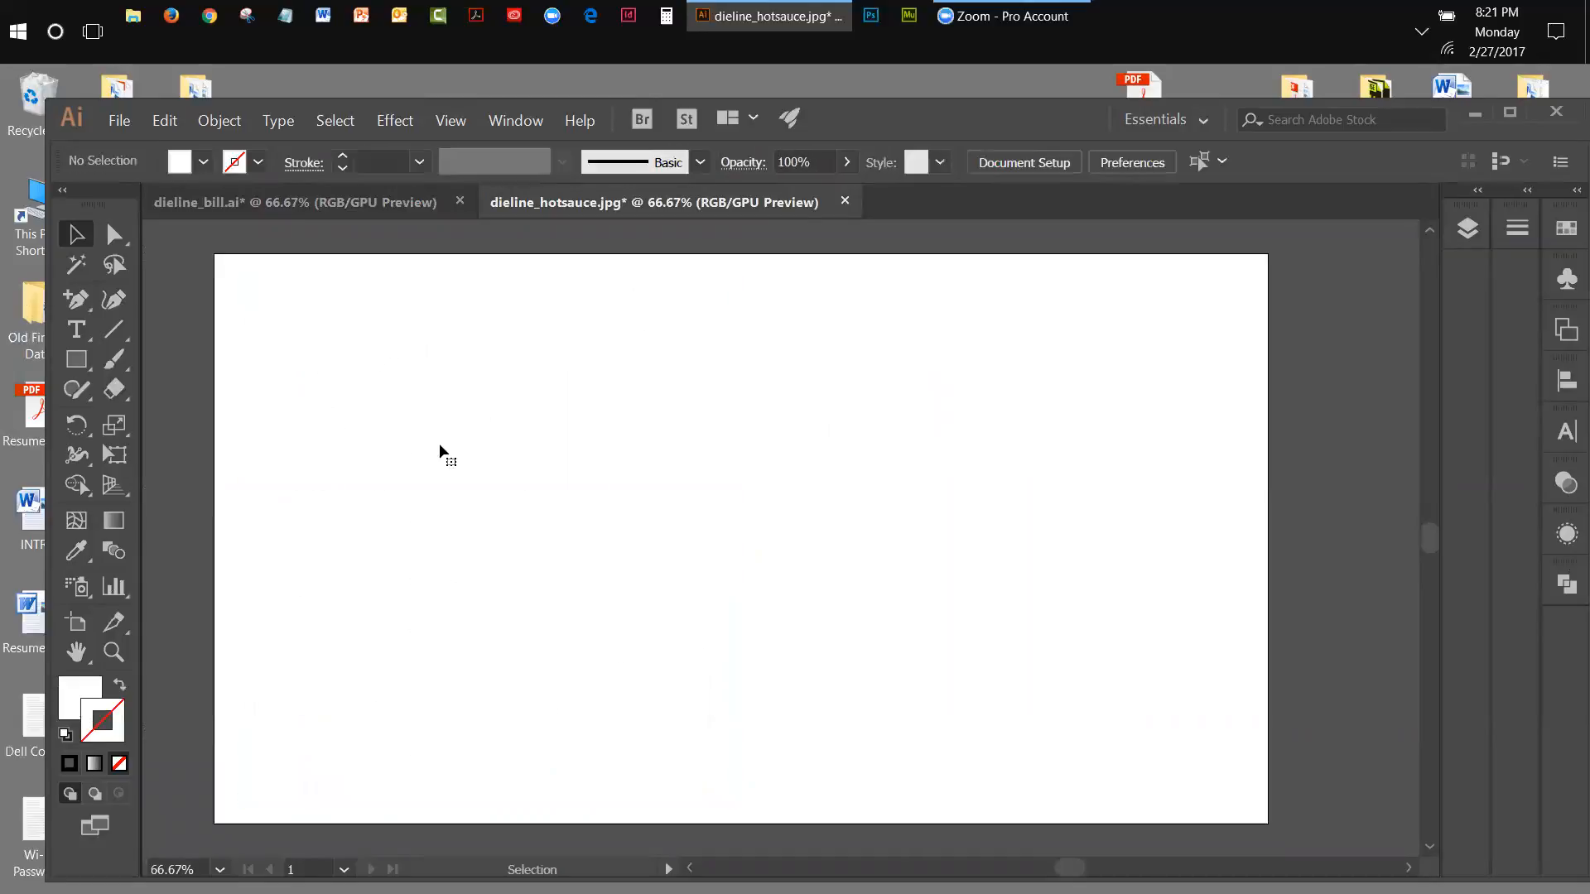
Switch to the dieline_bill.ai document and fit its whole artboard in the window.
{"action": "left_click", "coordinate": [235, 202]}
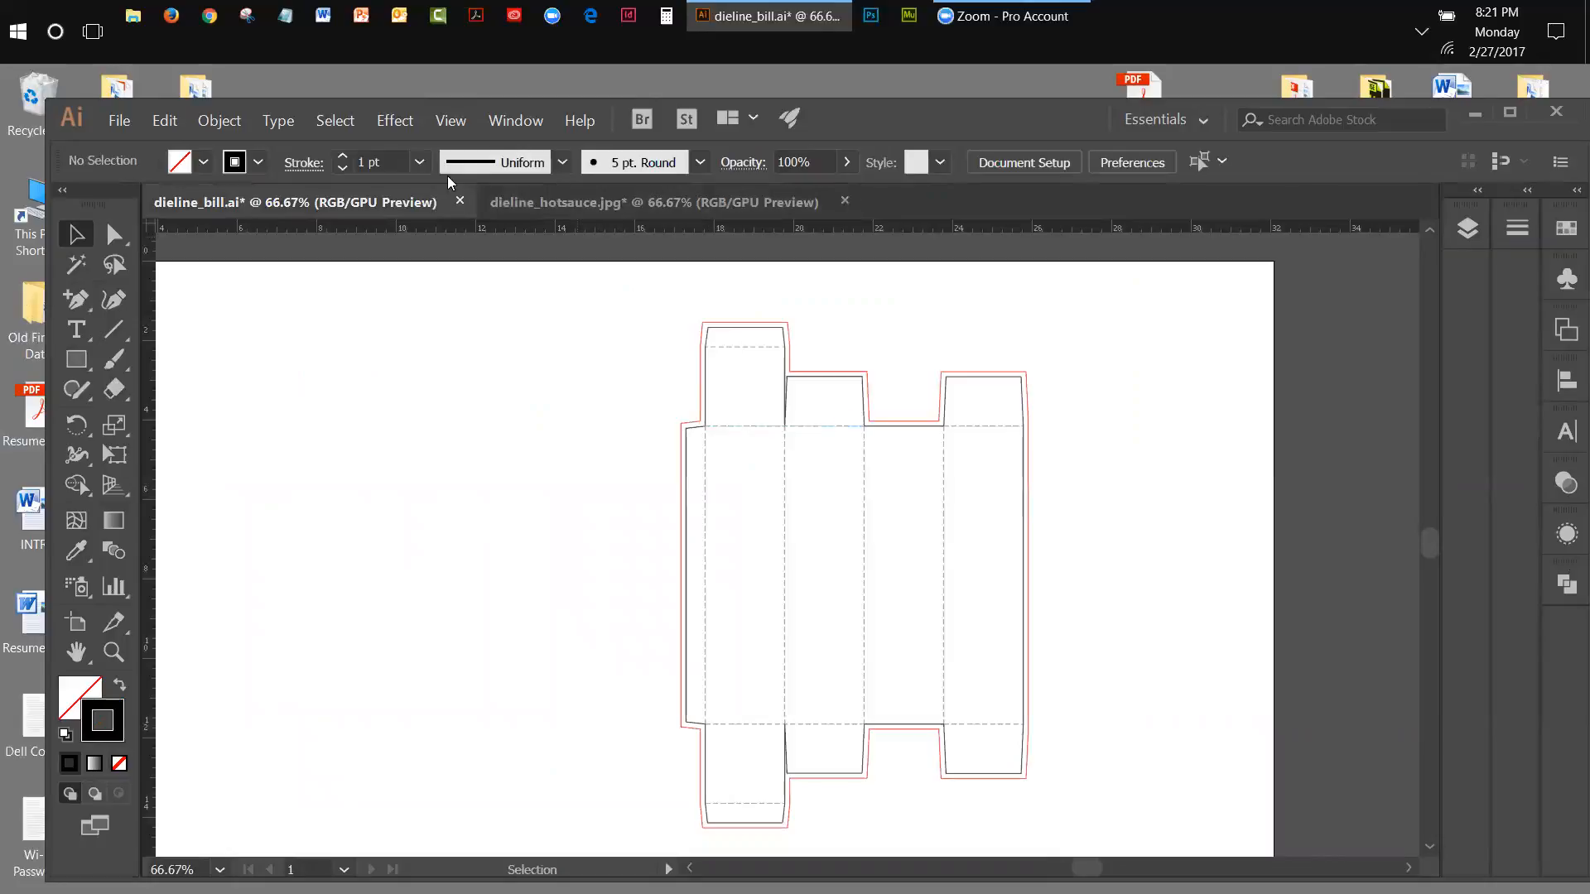
{"action": "left_click", "coordinate": [451, 123]}
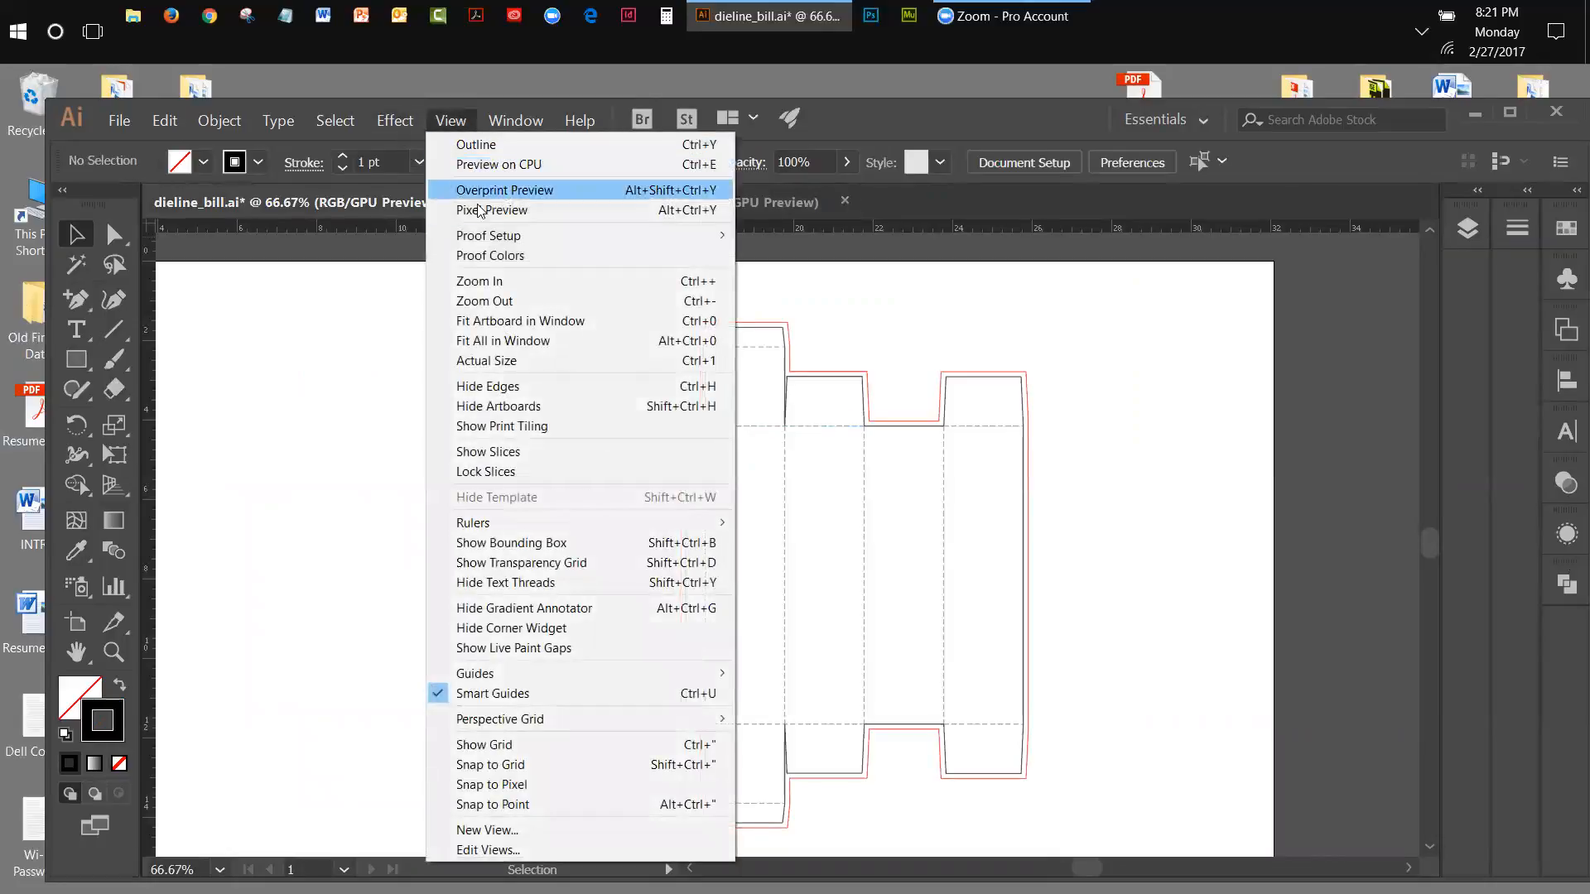
{"action": "left_click", "coordinate": [491, 321]}
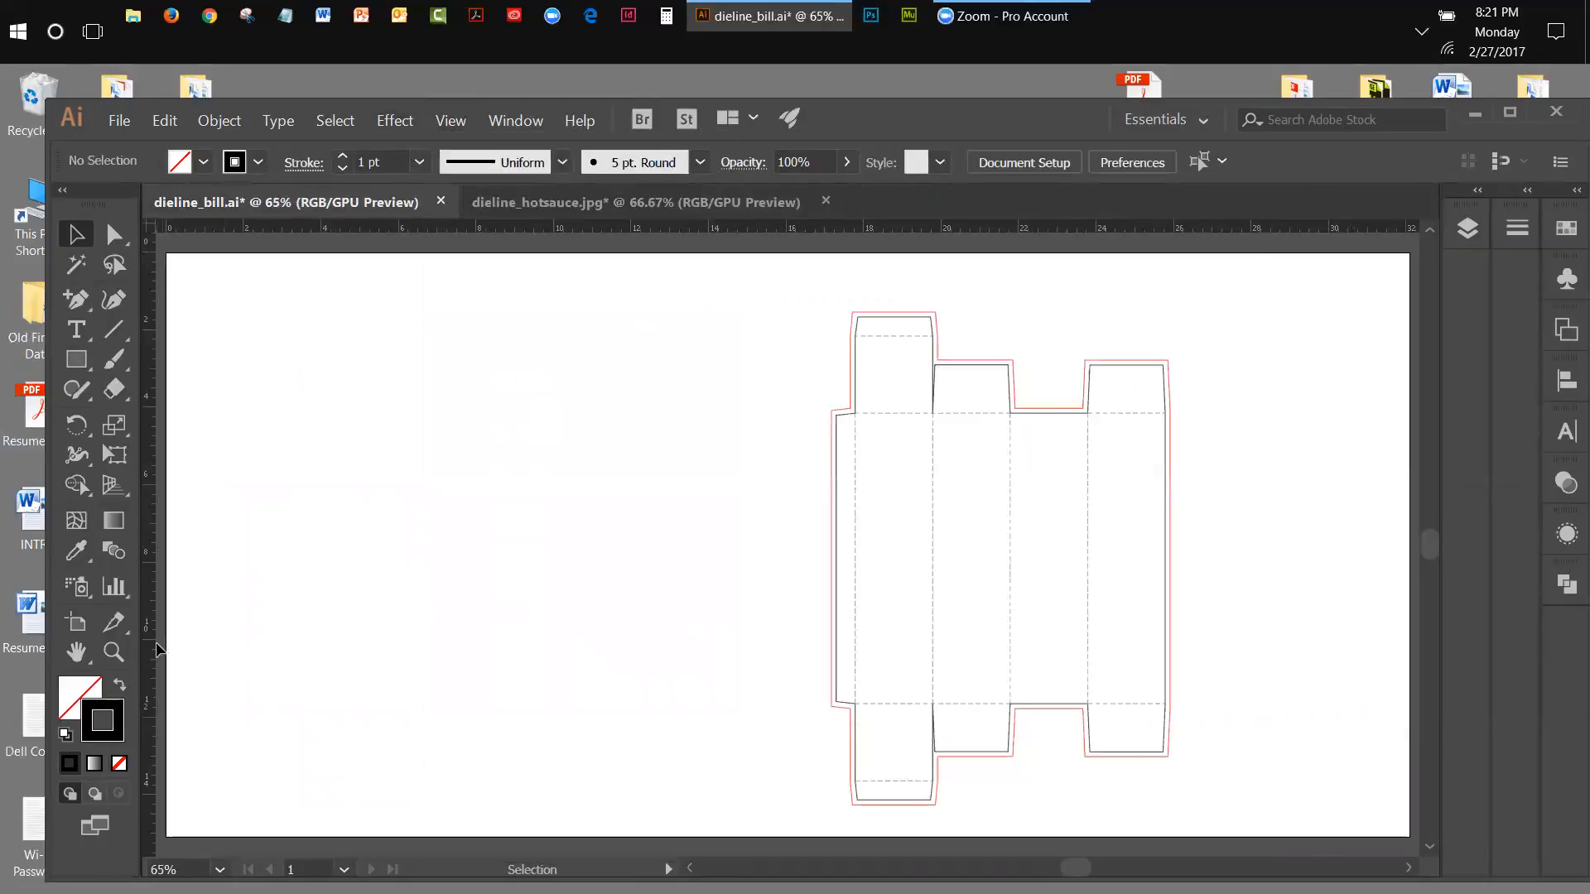
Crop the artboard's left, right and top edges closer around the dieline, making it 11.15 in wide by 14.53 in high.
{"action": "left_click", "coordinate": [80, 627]}
{"action": "left_click_drag", "start_coordinate": [167, 546], "coordinate": [778, 546]}
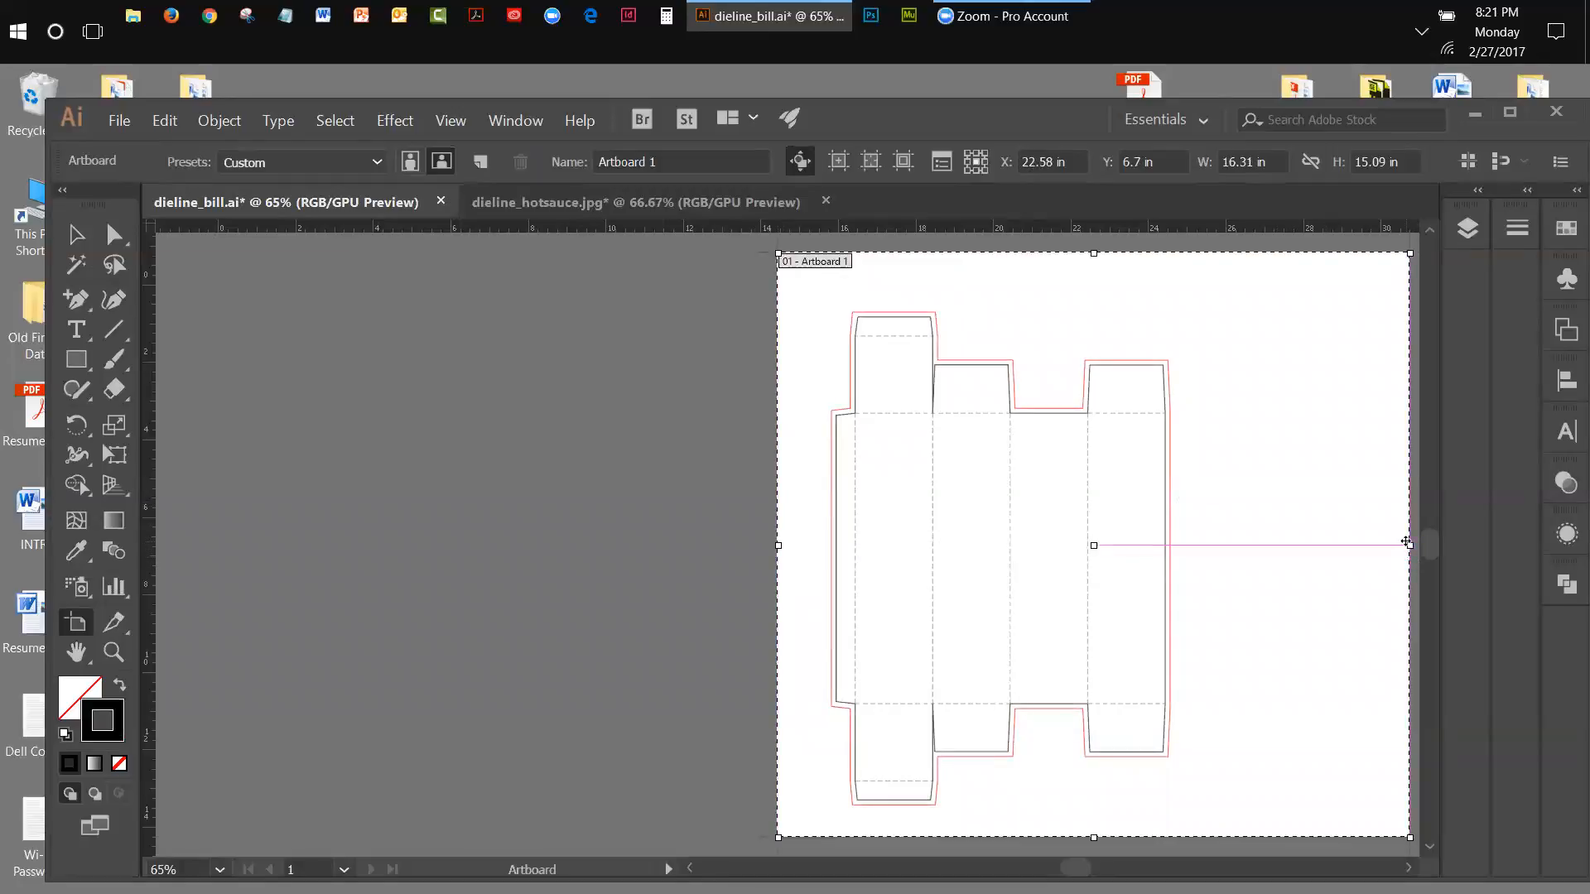
{"action": "left_click_drag", "start_coordinate": [1410, 546], "coordinate": [1211, 547]}
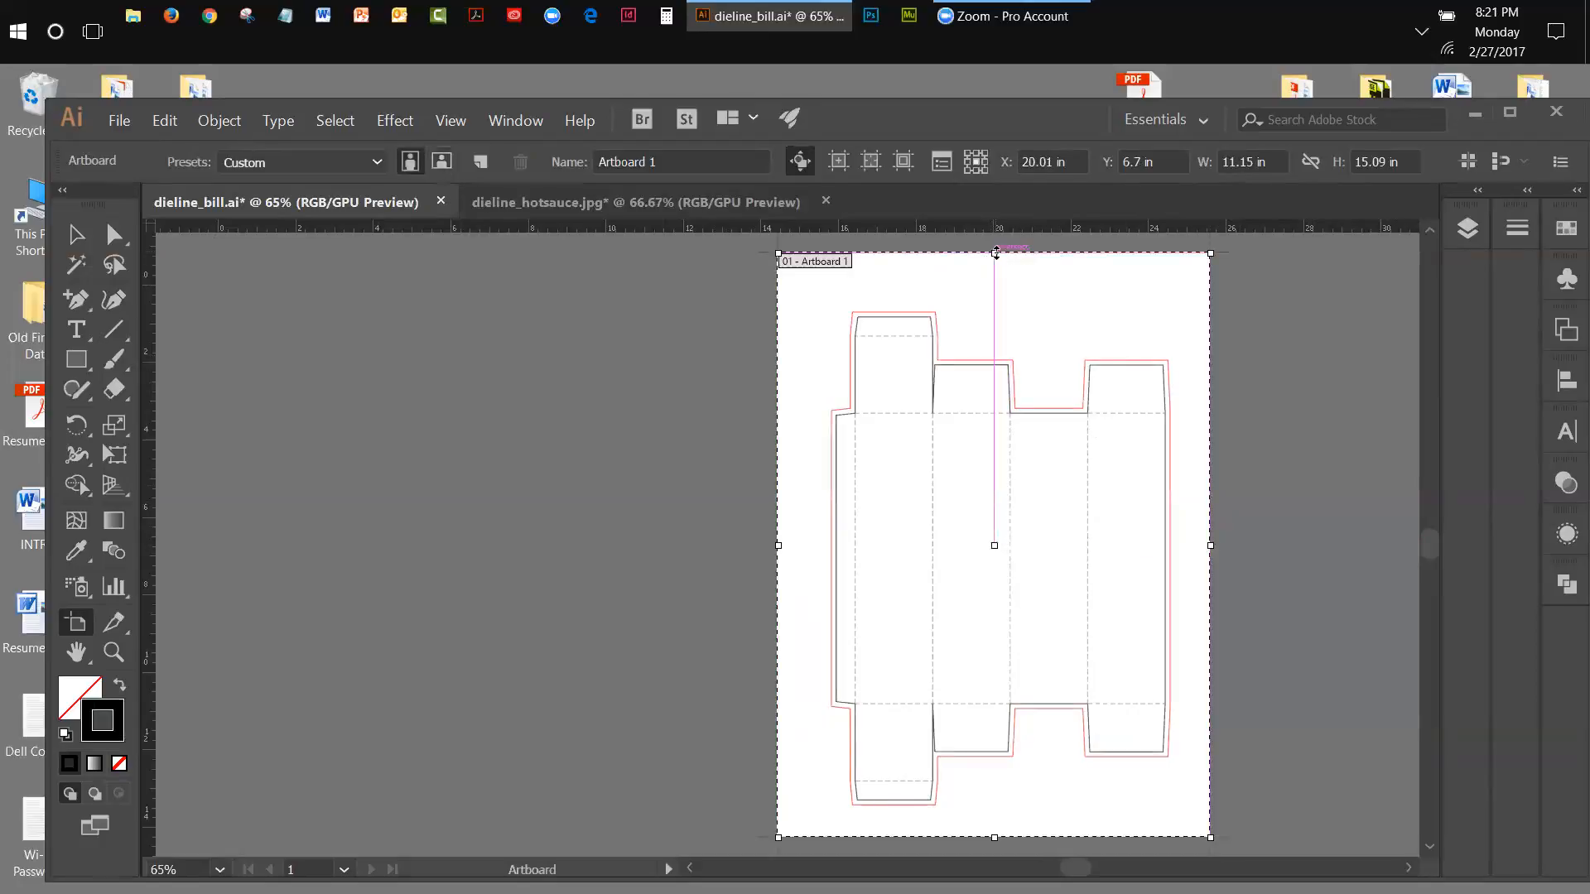
{"action": "left_click_drag", "start_coordinate": [991, 251], "coordinate": [994, 274]}
{"action": "left_click", "coordinate": [76, 235]}
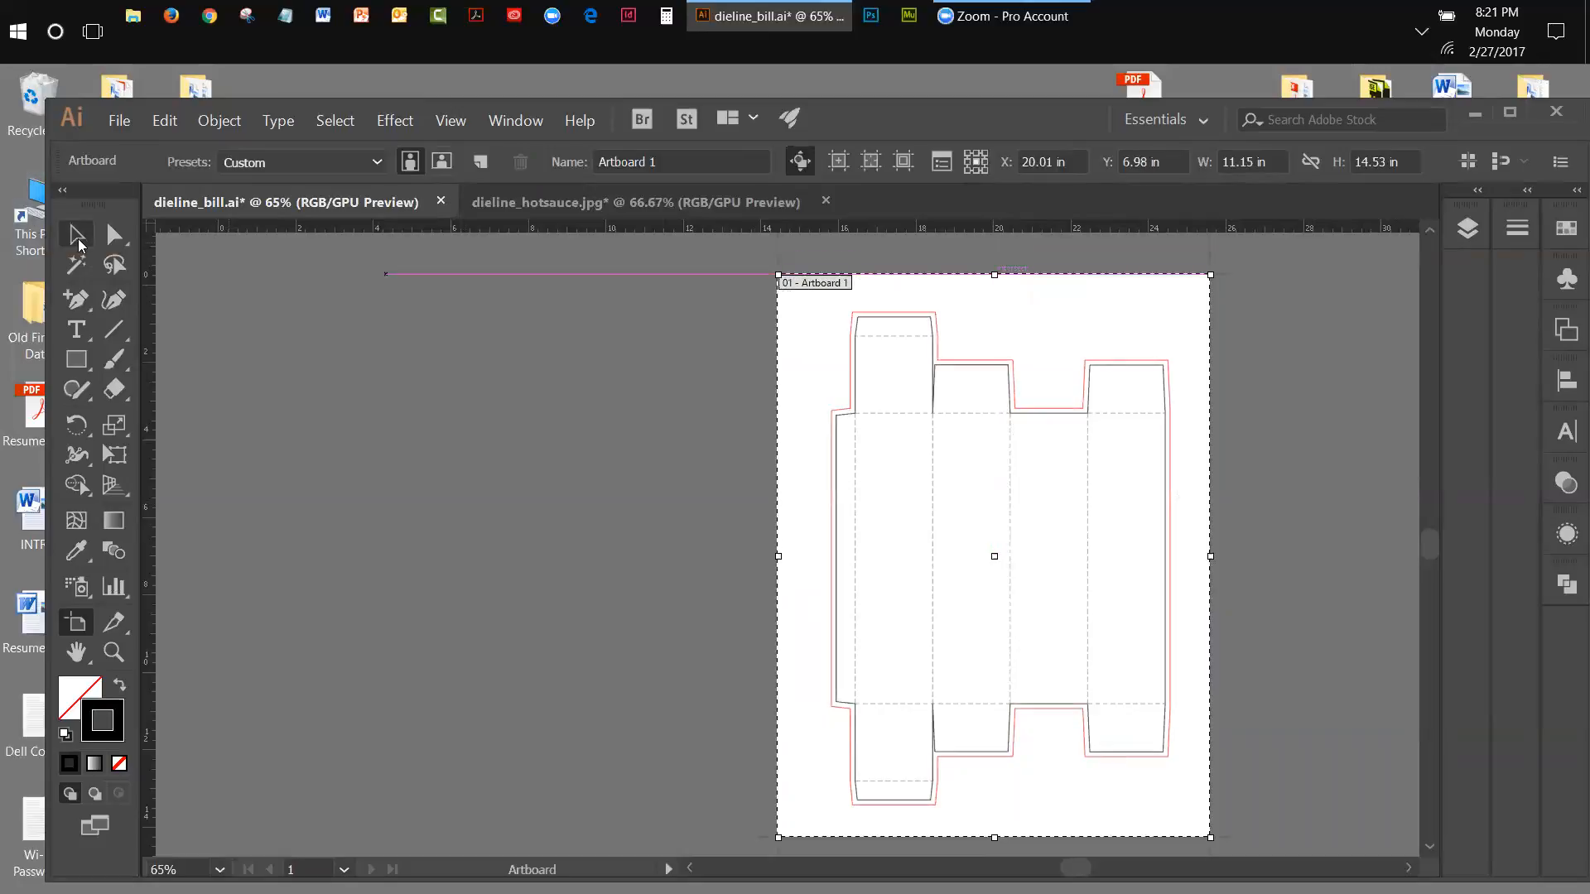
{"action": "left_click_drag", "start_coordinate": [1076, 867], "coordinate": [1107, 867]}
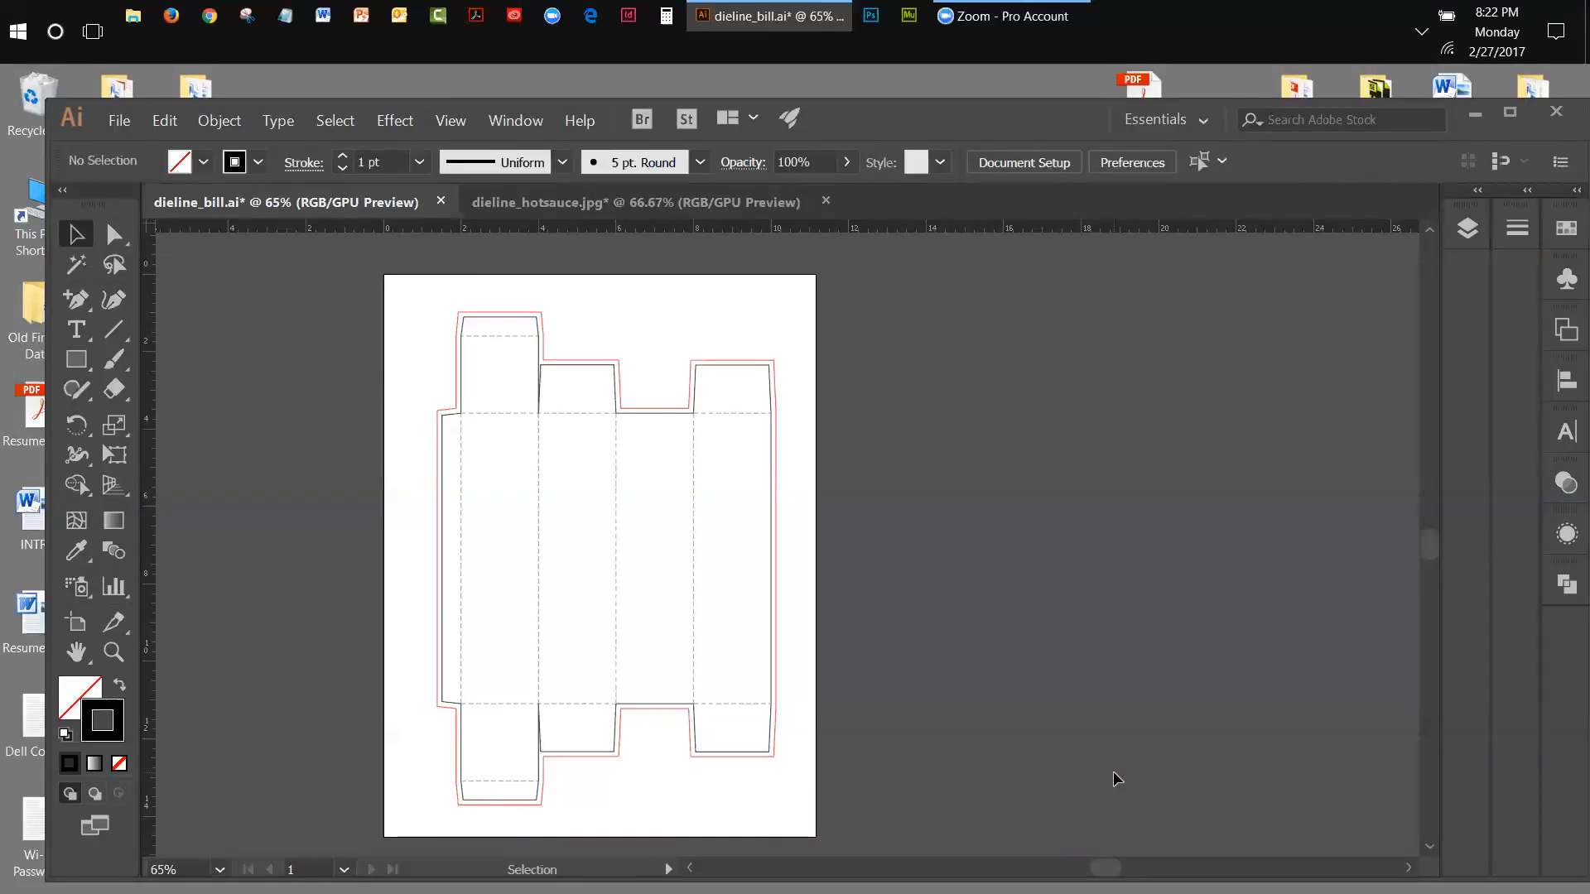
{"action": "left_click", "coordinate": [165, 21]}
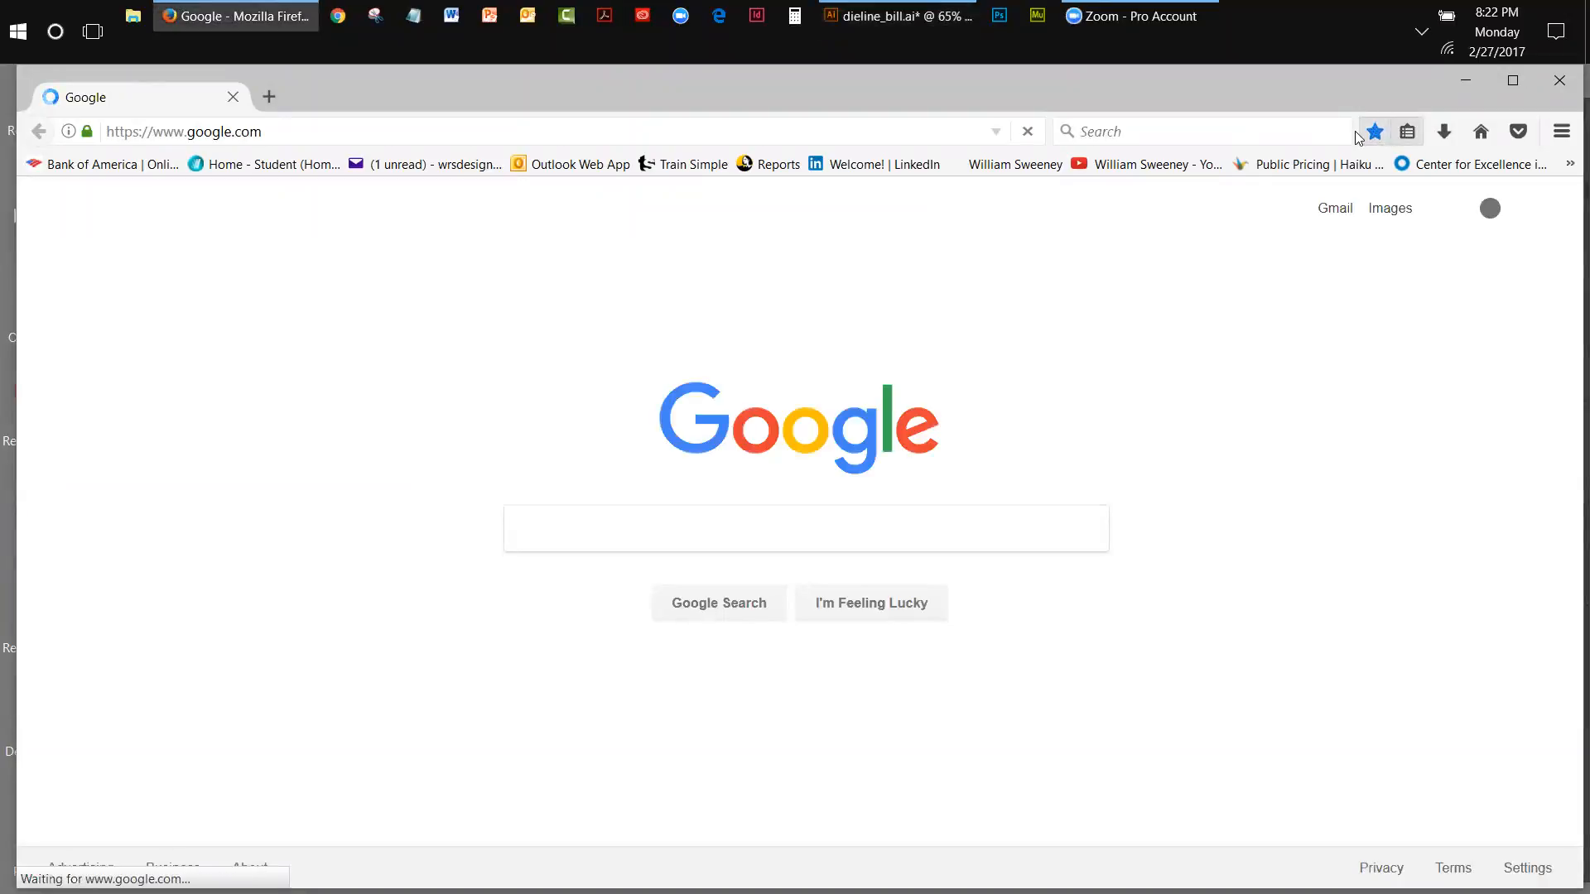
{"action": "left_click", "coordinate": [1463, 80]}
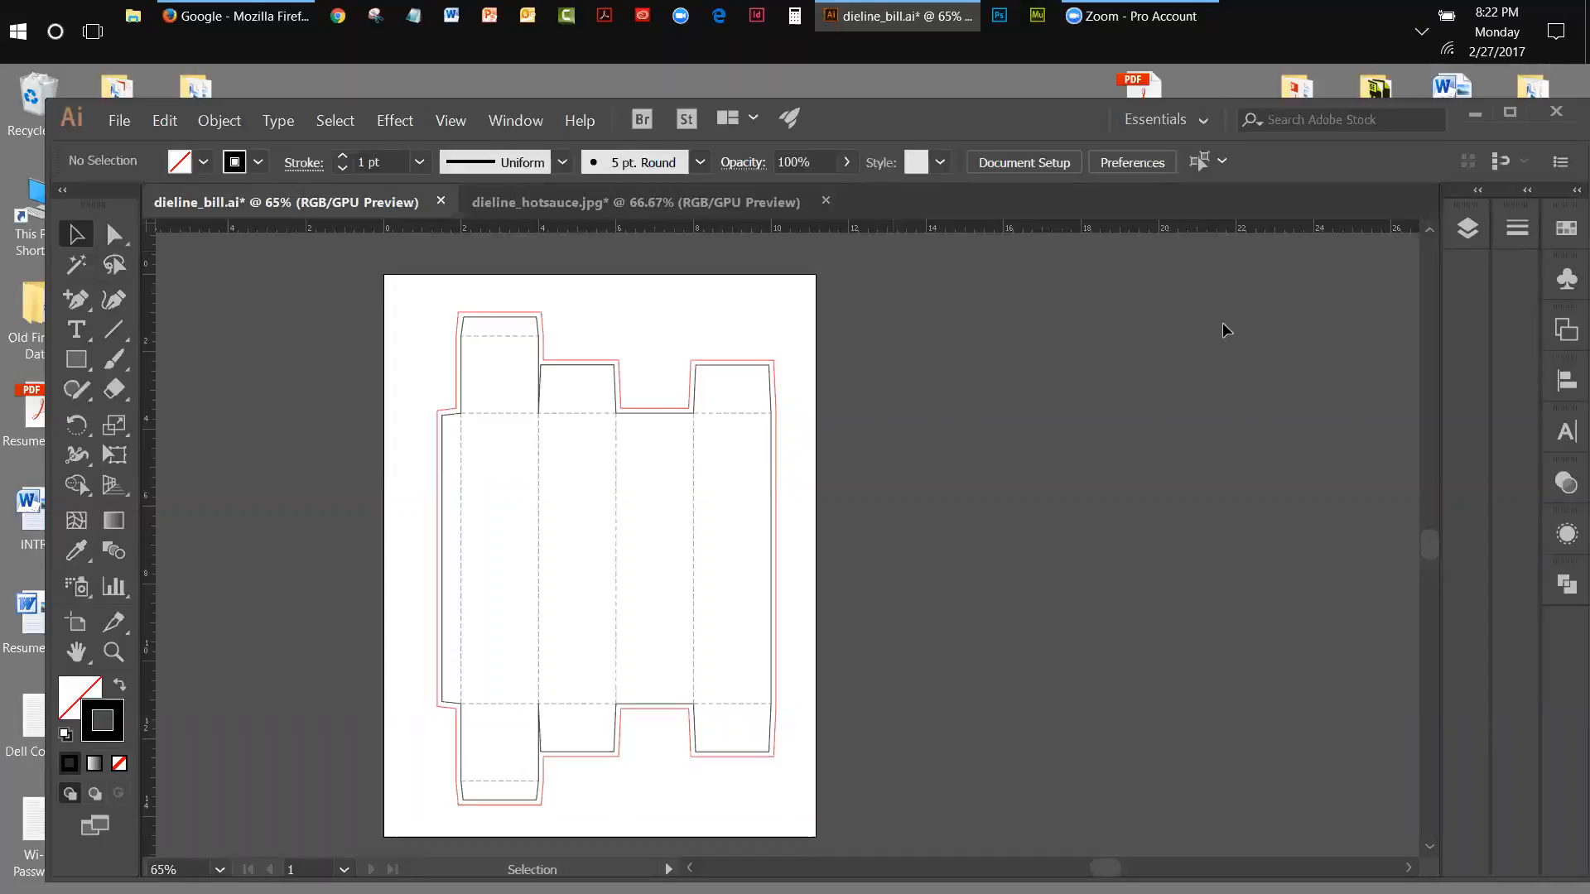
Extend the artboard's right edge outward to create empty working space beside the dieline.
{"action": "left_click", "coordinate": [76, 630]}
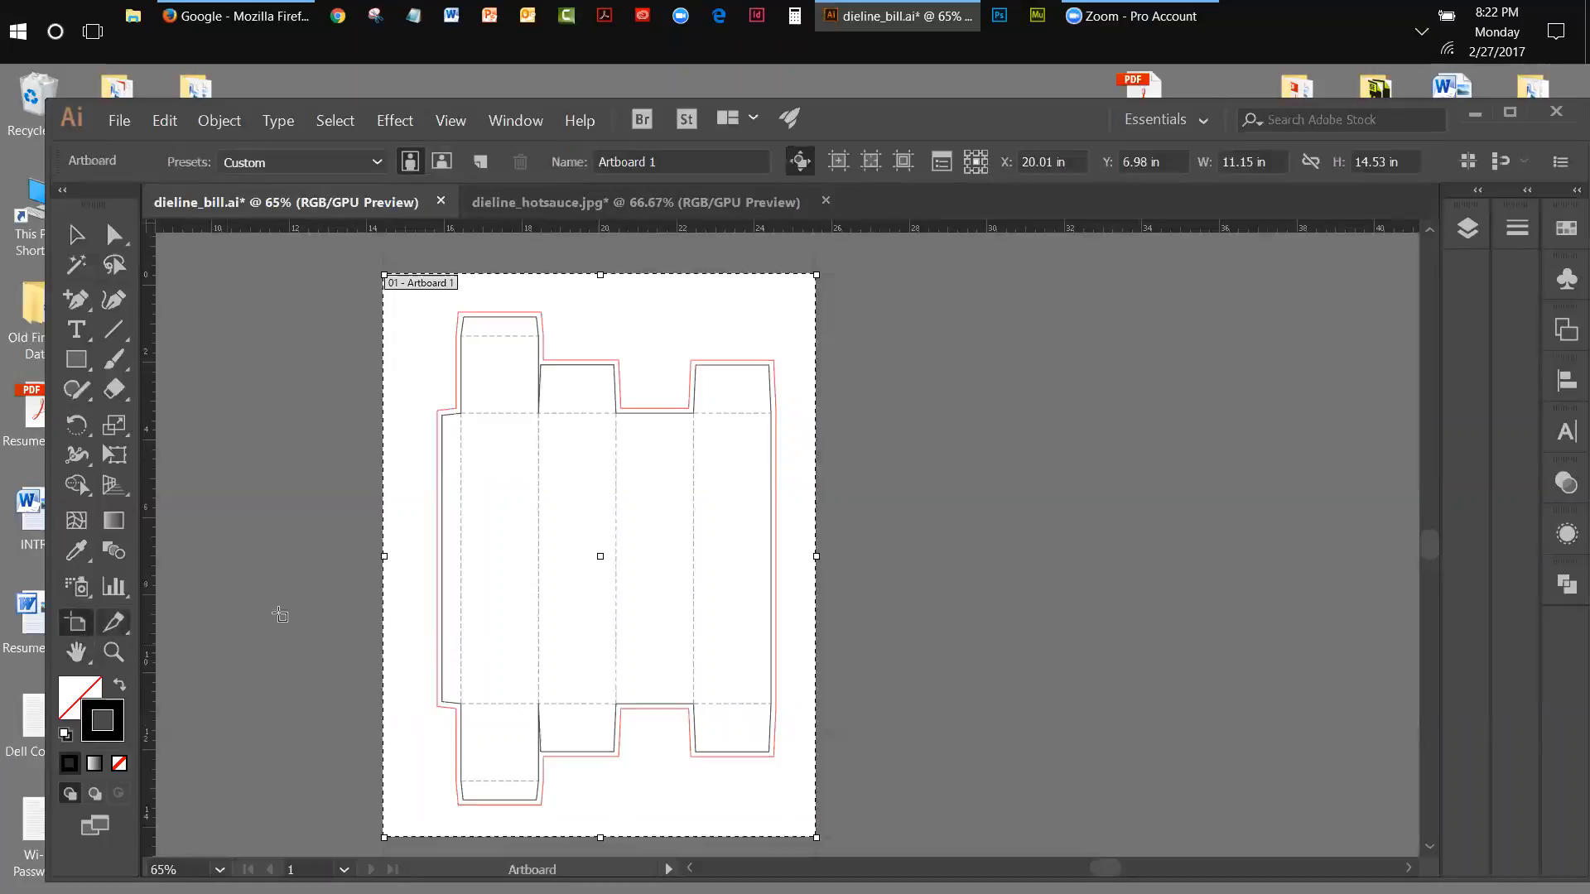
{"action": "left_click_drag", "start_coordinate": [812, 556], "coordinate": [1184, 546]}
{"action": "left_click", "coordinate": [75, 234]}
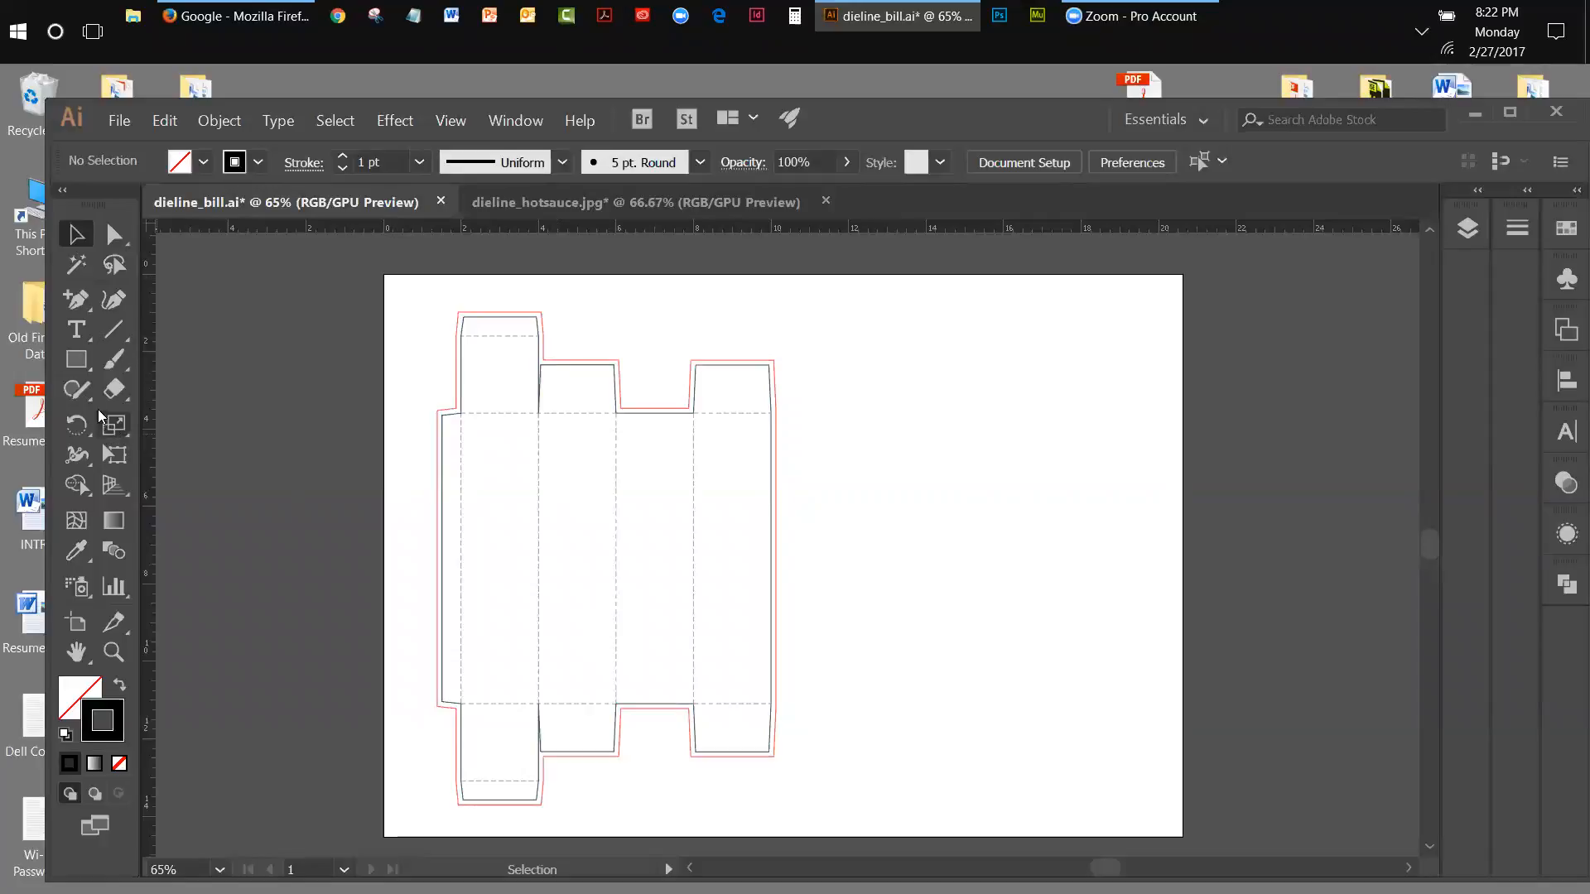
Draw a 2 in by 7.5 in rectangle in the empty area beside the dieline and move it upward.
{"action": "left_click", "coordinate": [91, 365]}
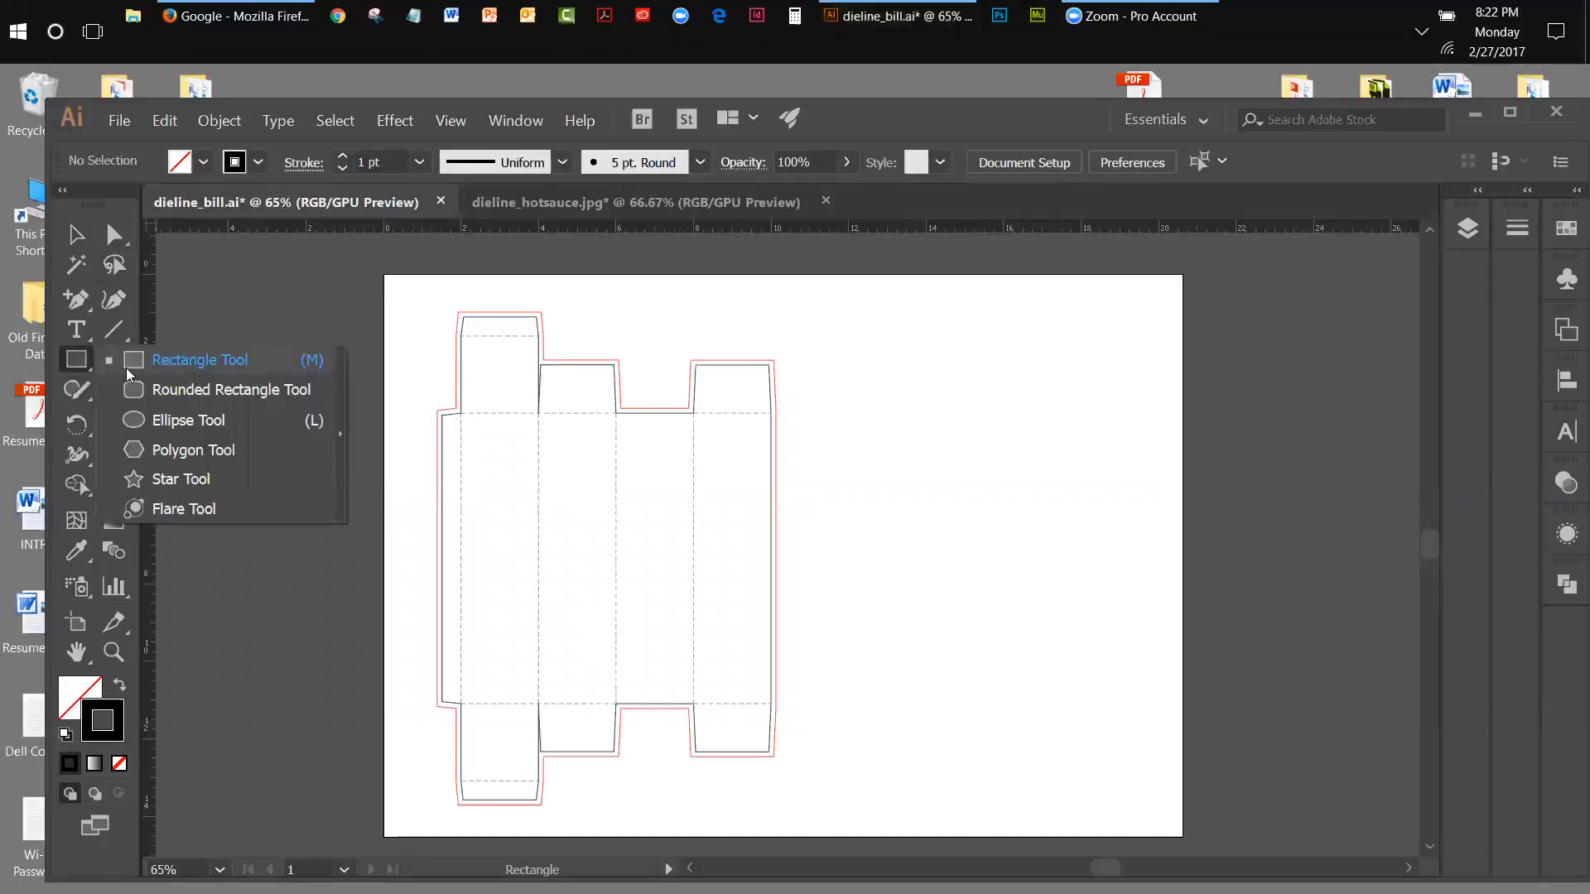
{"action": "left_click", "coordinate": [126, 365]}
{"action": "left_click", "coordinate": [925, 488]}
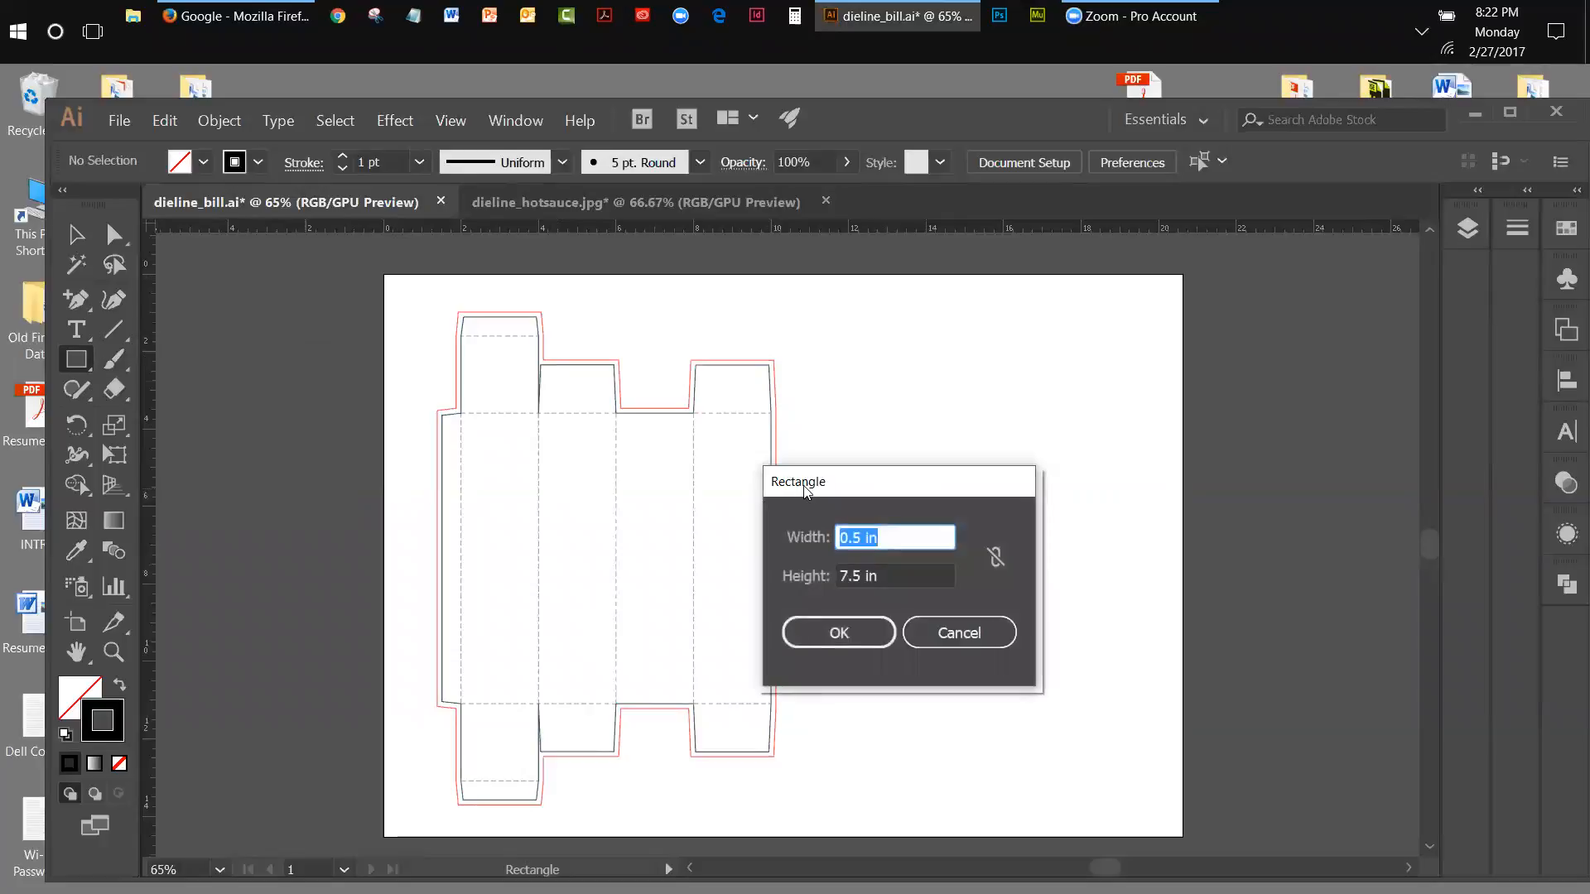
{"action": "left_click_drag", "start_coordinate": [926, 485], "coordinate": [903, 486]}
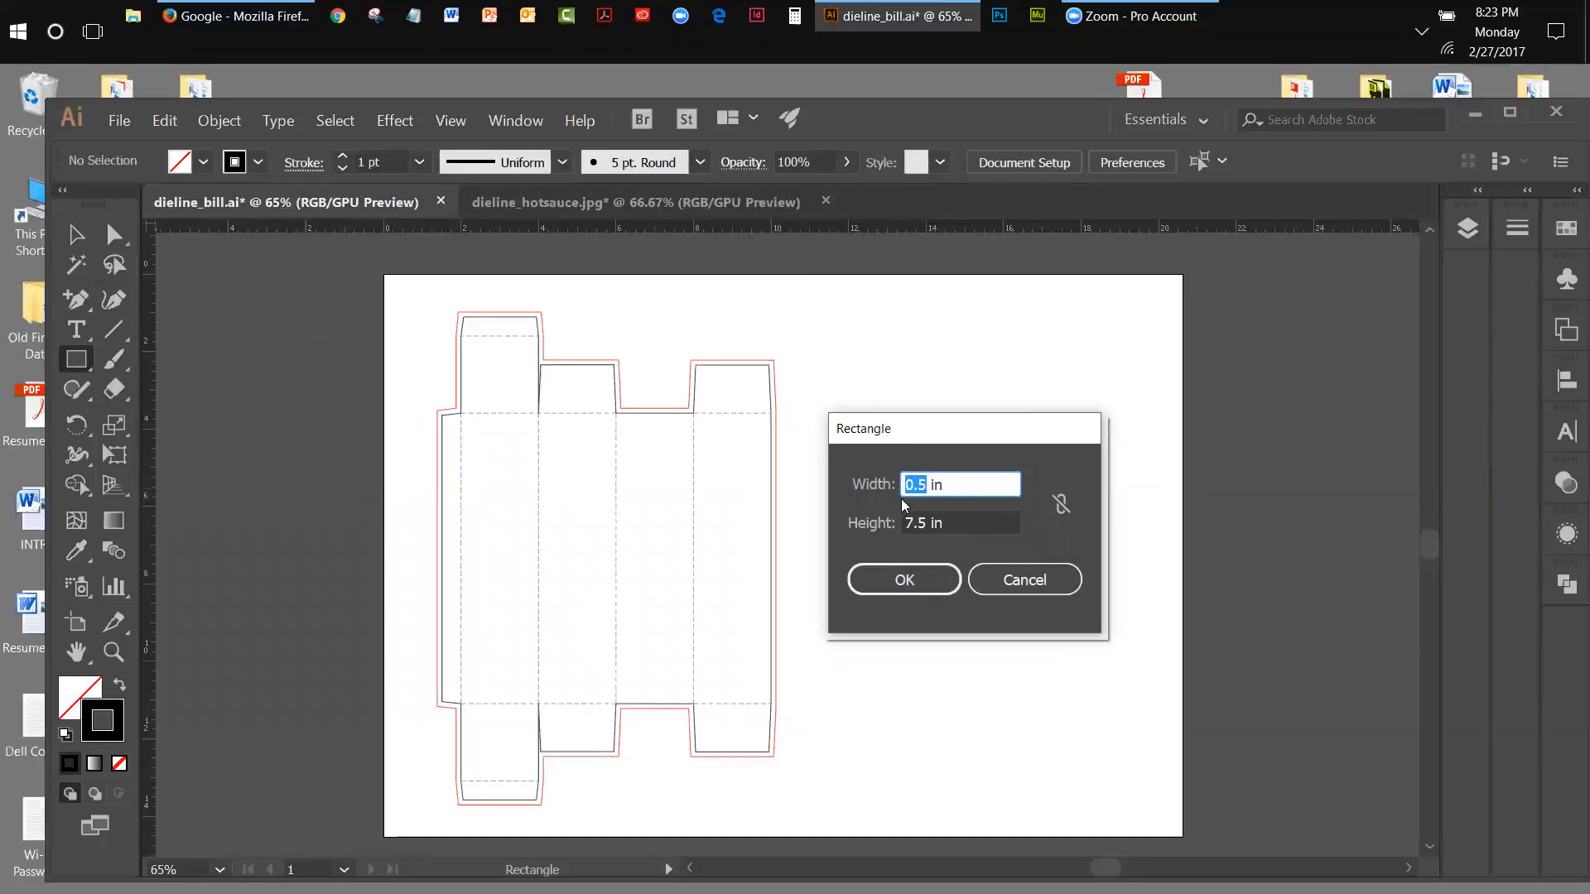
{"action": "type", "text": "2"}
{"action": "left_click", "coordinate": [941, 571]}
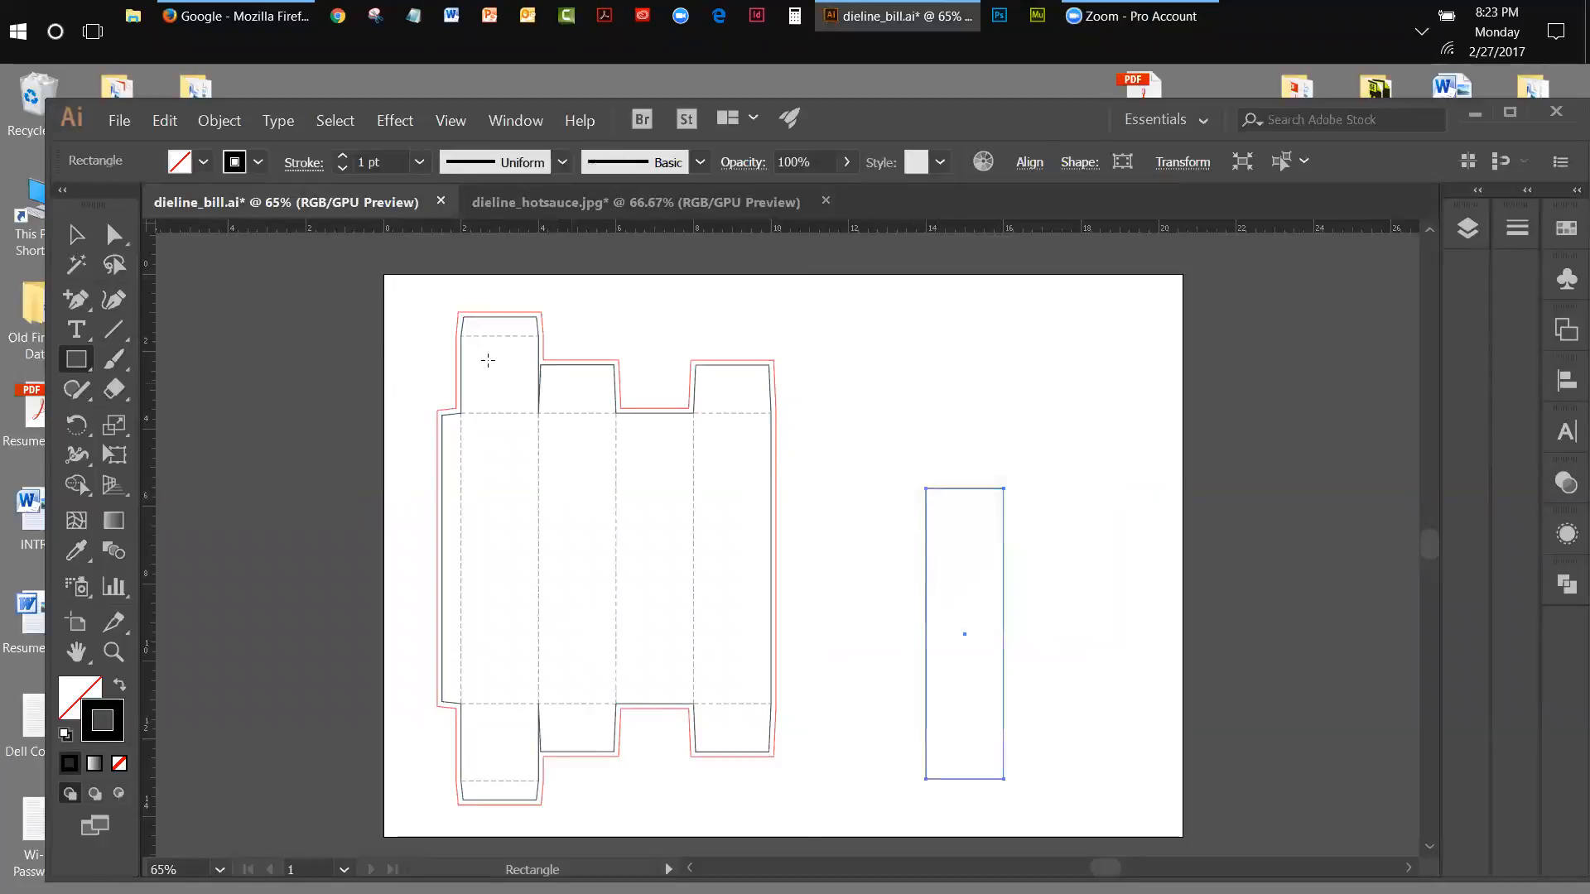
{"action": "left_click", "coordinate": [77, 235]}
{"action": "left_click_drag", "start_coordinate": [944, 490], "coordinate": [965, 381]}
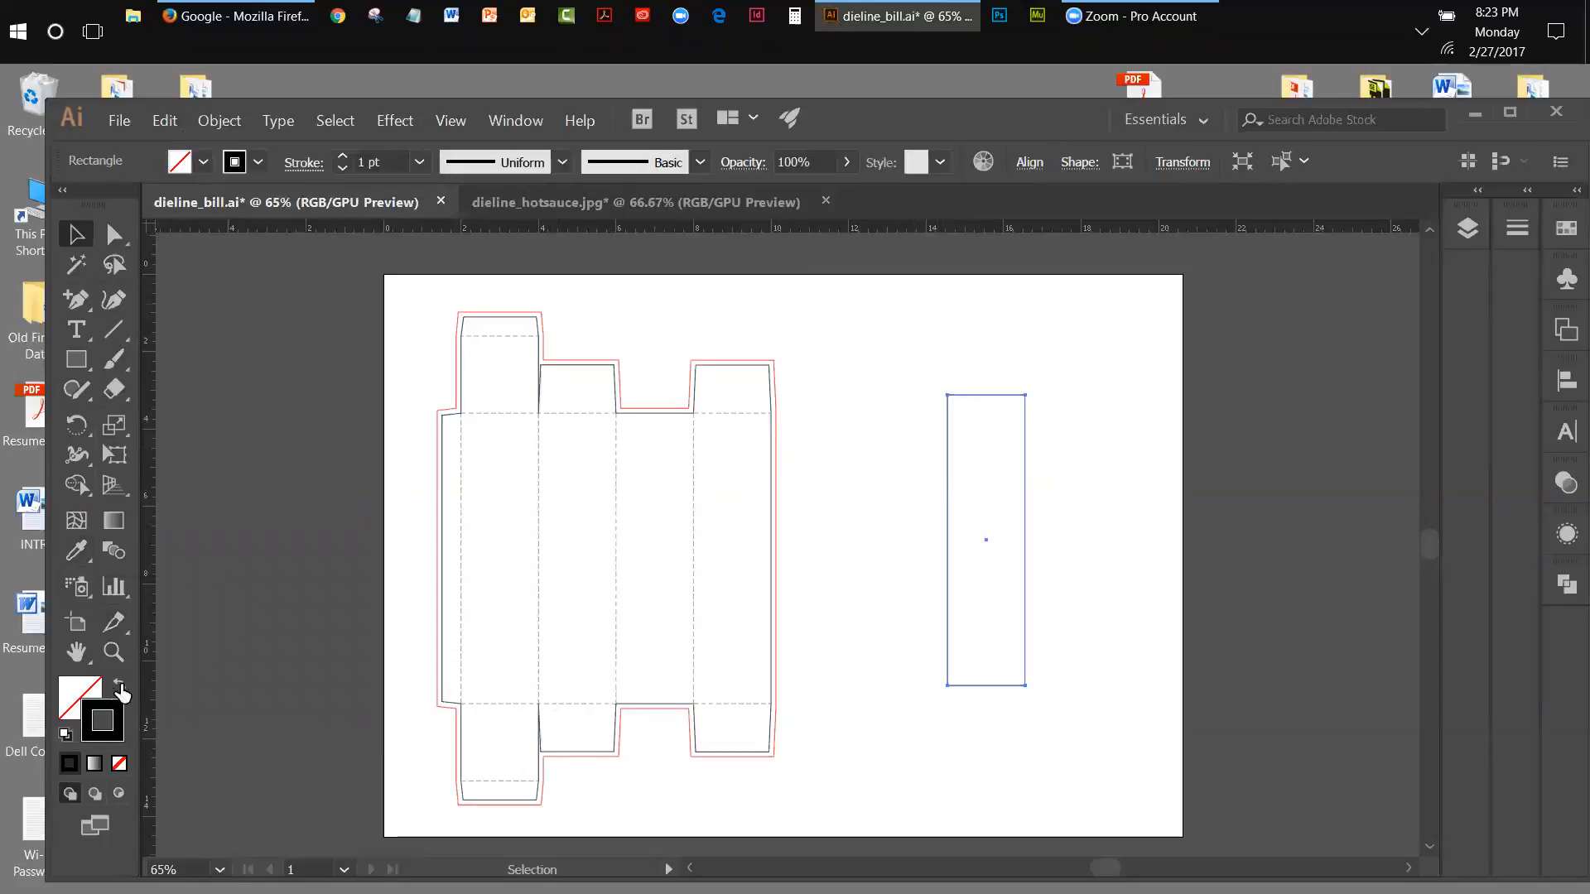
Remove the rectangle's stroke and fill it with orange e76600.
{"action": "left_click", "coordinate": [119, 763]}
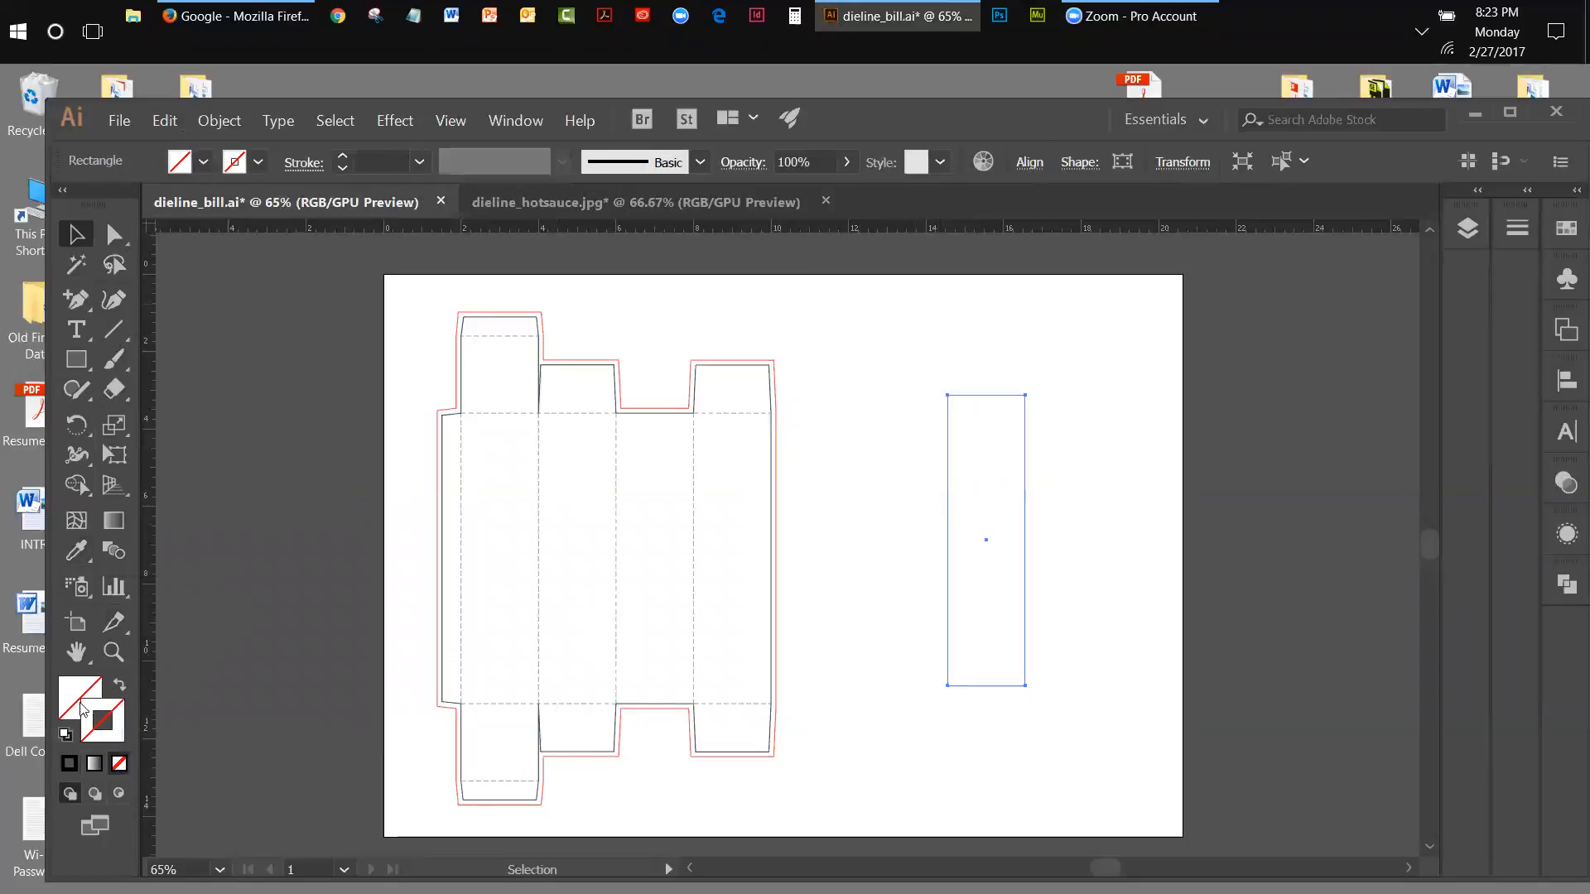
{"action": "left_click", "coordinate": [75, 700]}
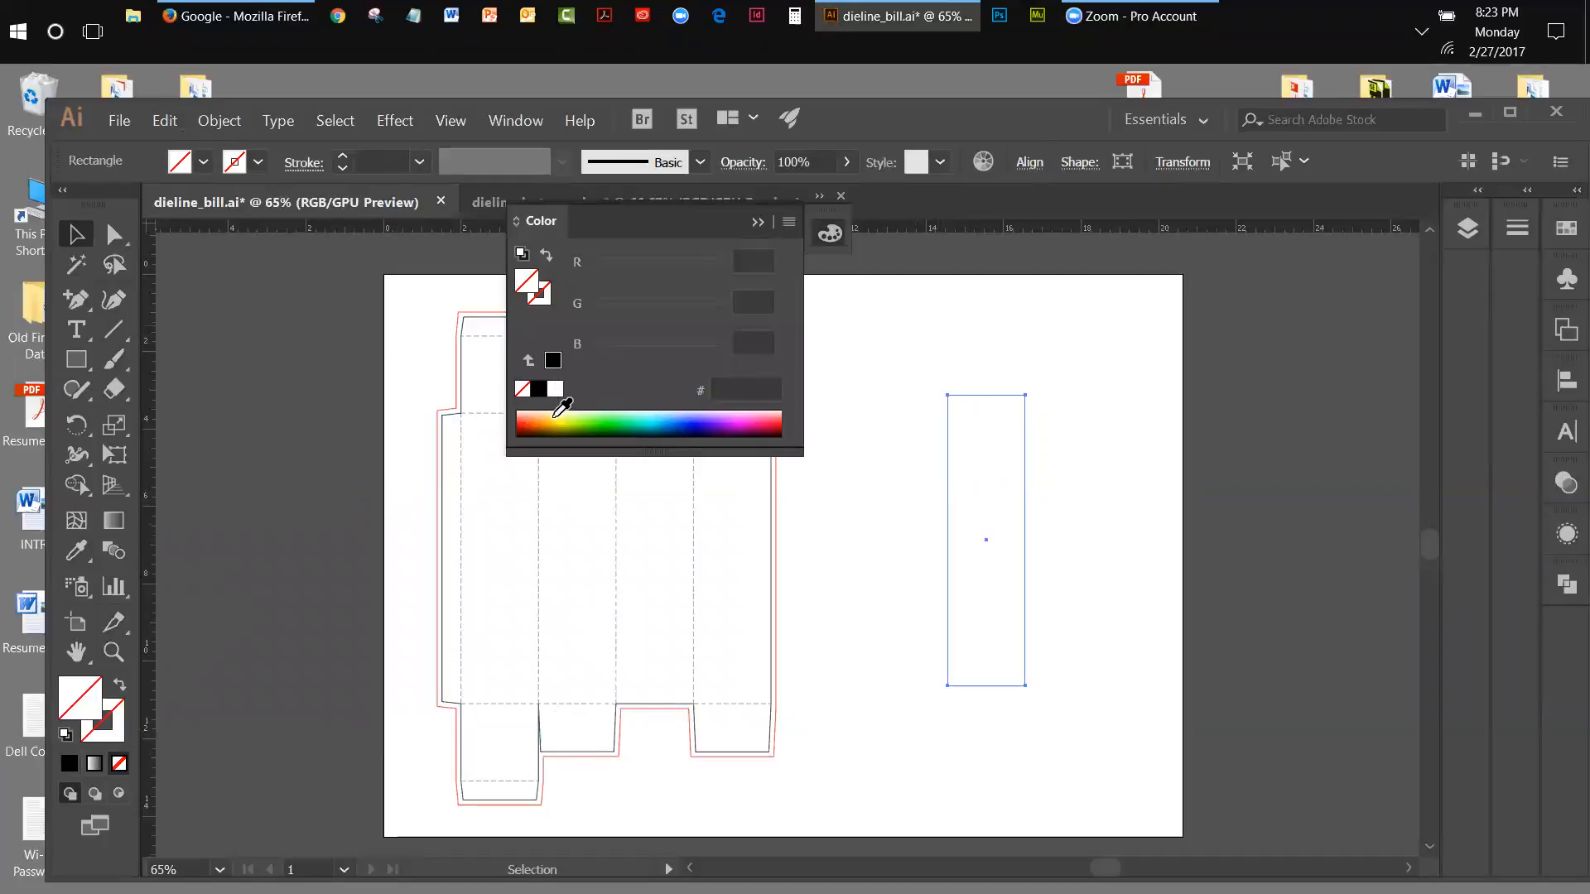
{"action": "left_click", "coordinate": [553, 419]}
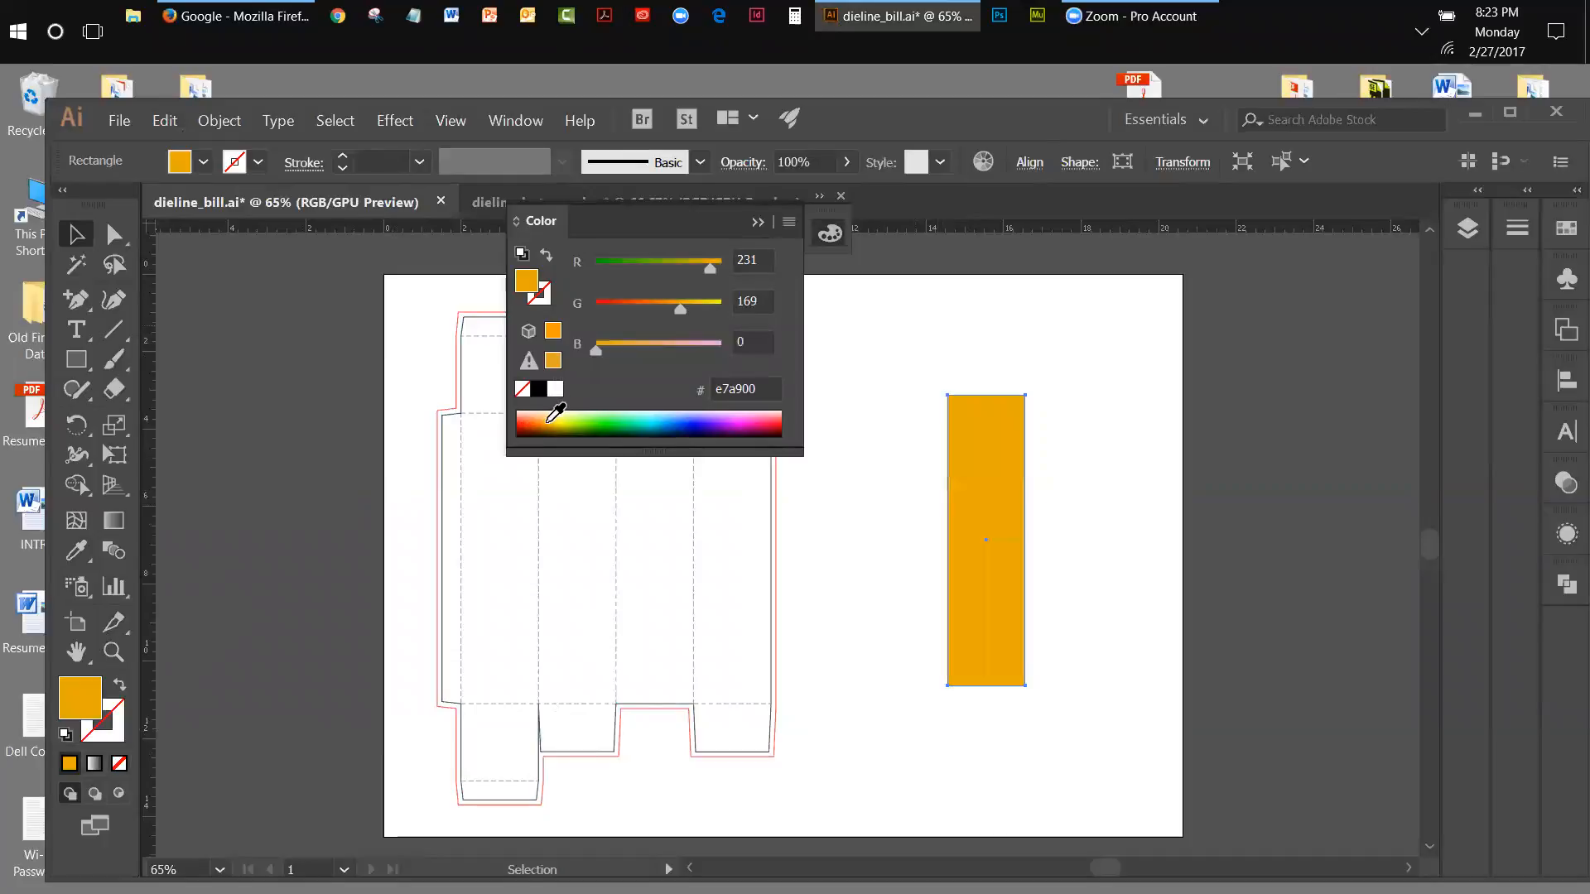
{"action": "left_click_drag", "start_coordinate": [682, 312], "coordinate": [650, 315]}
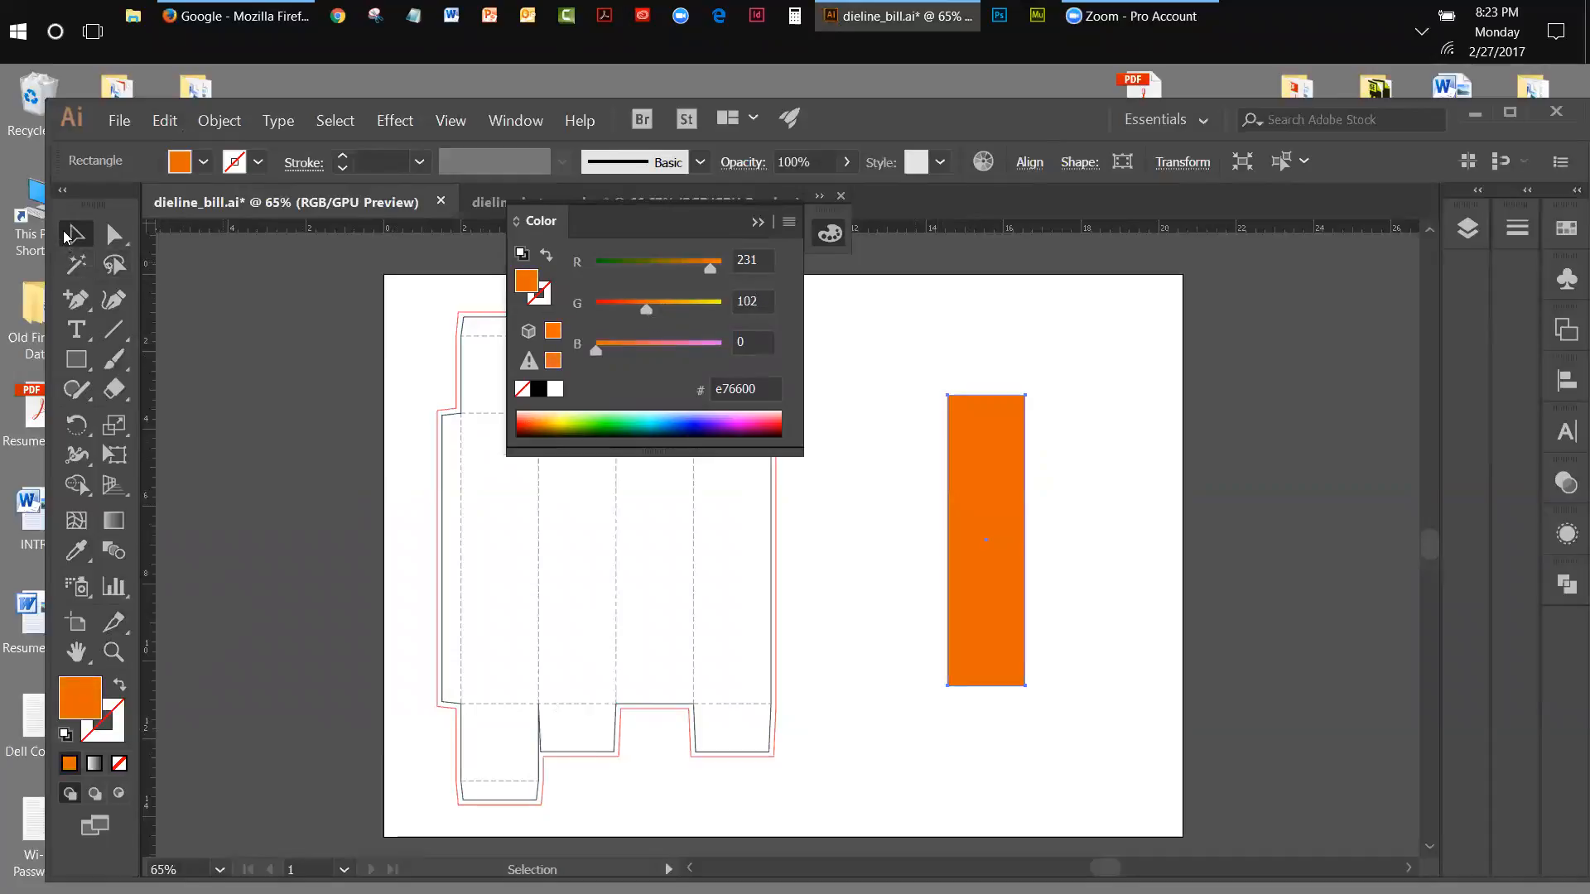
{"action": "left_click", "coordinate": [758, 222]}
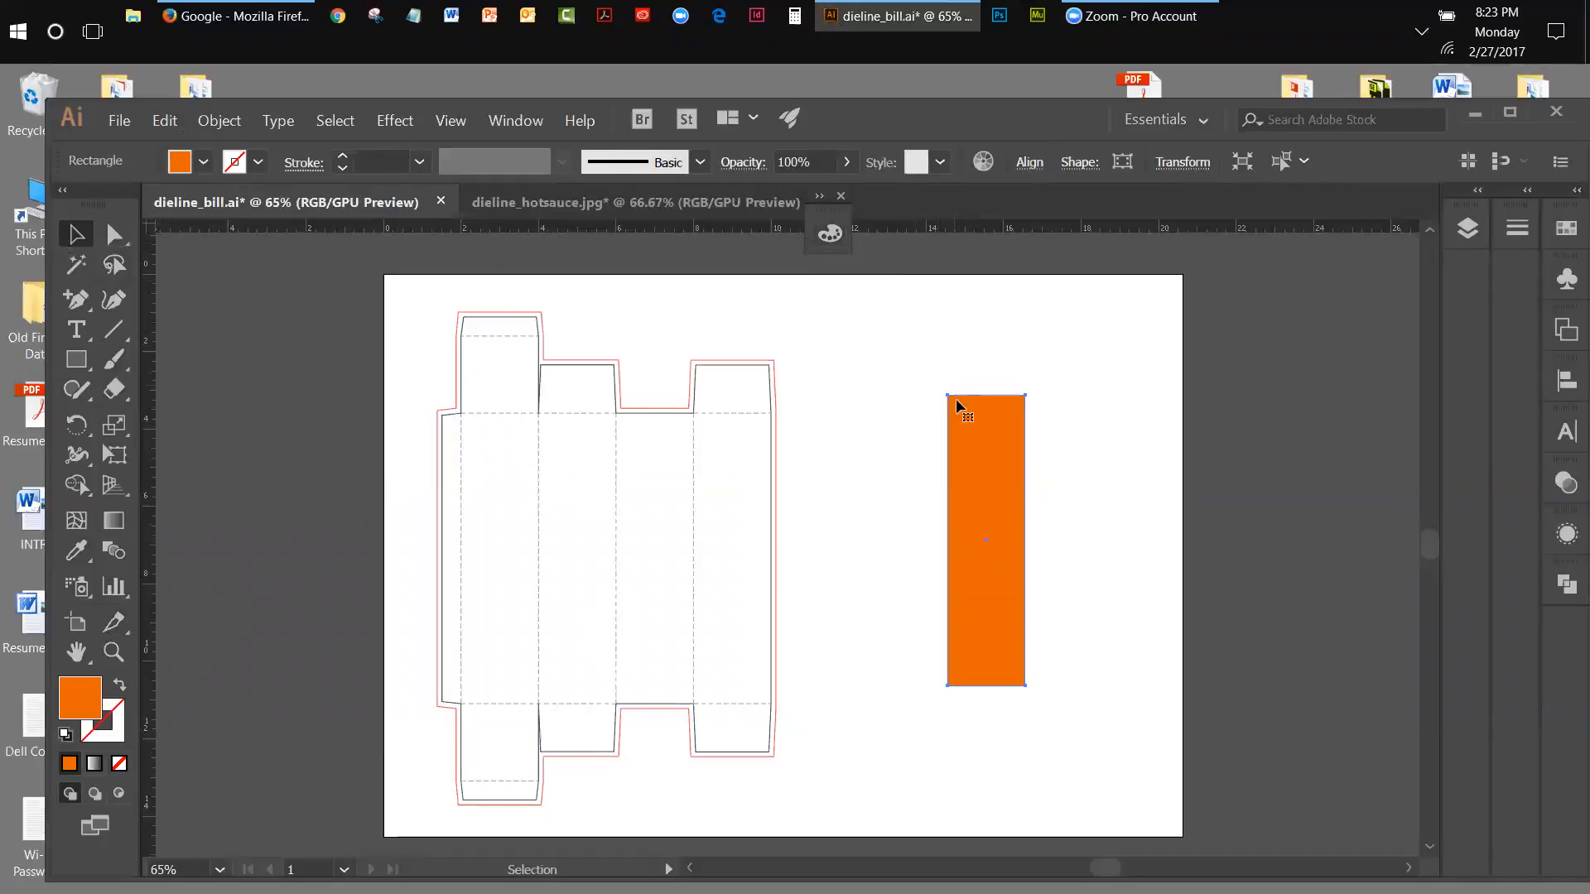
Align the orange rectangle with the dieline's rightmost main panel and stretch its left edge across all four panels to the bleed.
{"action": "left_click_drag", "start_coordinate": [957, 459], "coordinate": [745, 480]}
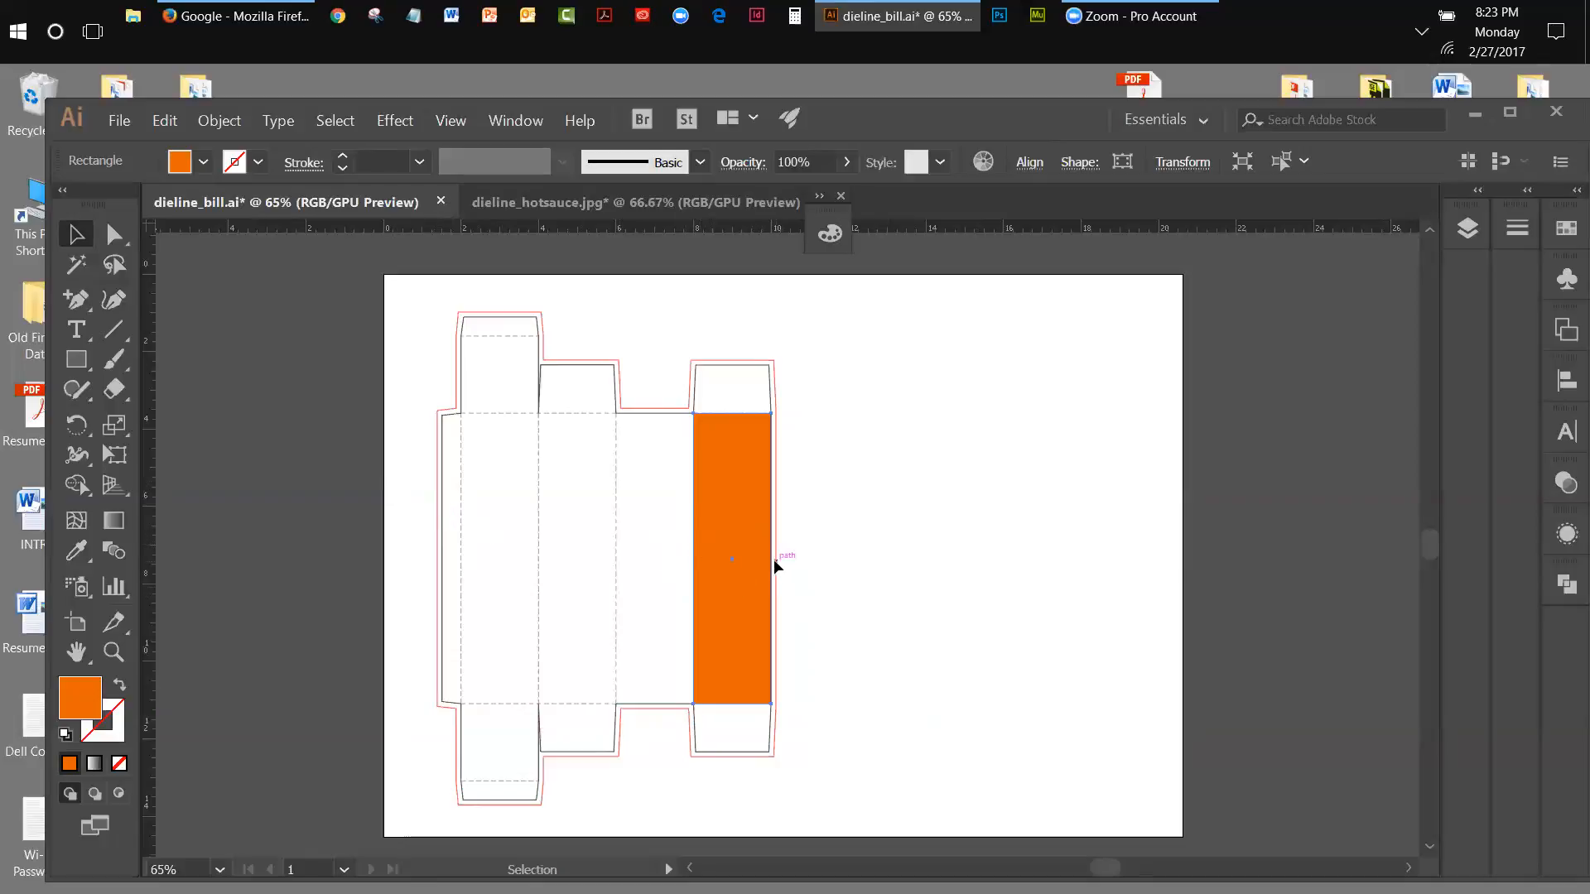
{"action": "left_click", "coordinate": [115, 454]}
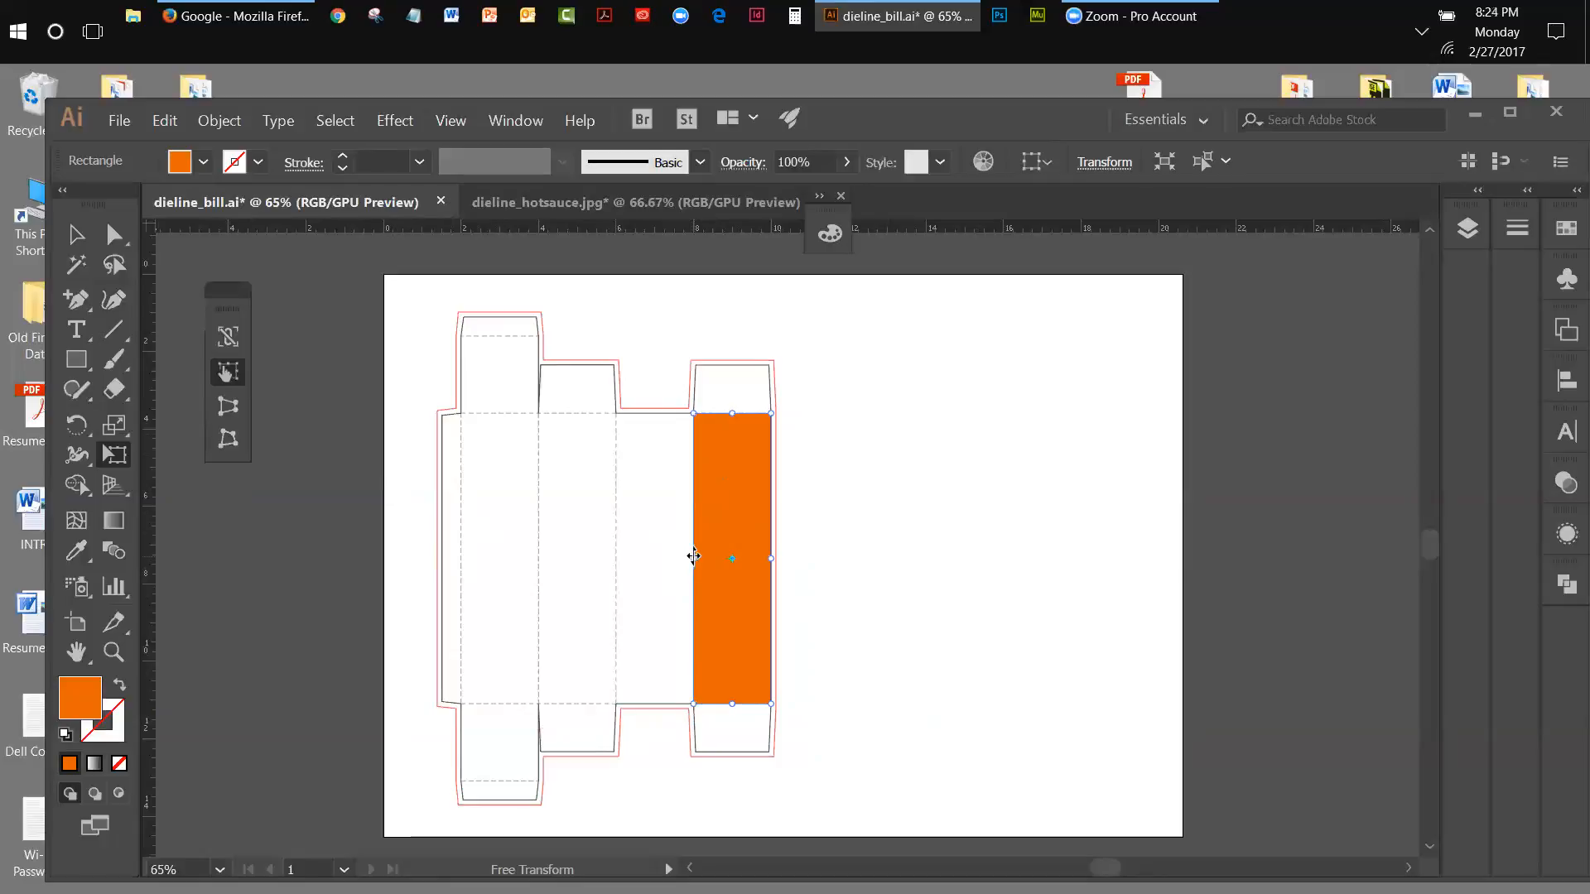
{"action": "left_click_drag", "start_coordinate": [692, 556], "coordinate": [456, 543]}
{"action": "left_click", "coordinate": [76, 234]}
{"action": "left_click", "coordinate": [245, 339]}
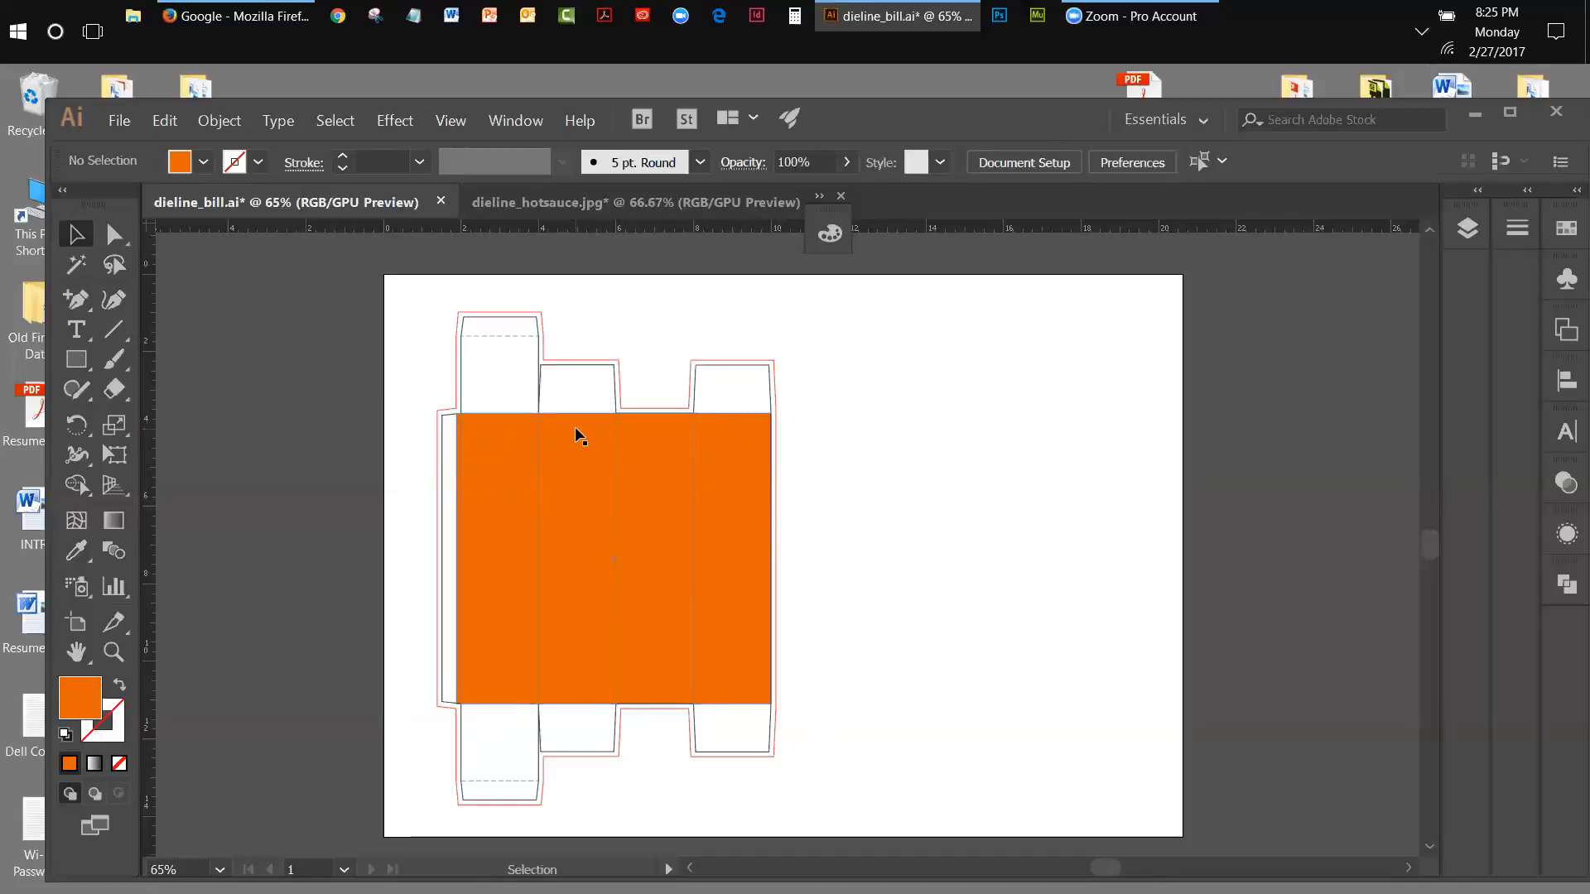
Extend the orange rectangle's right, top and bottom edges to the red bleed line with Free Transform, then deselect it.
{"action": "left_click", "coordinate": [729, 520]}
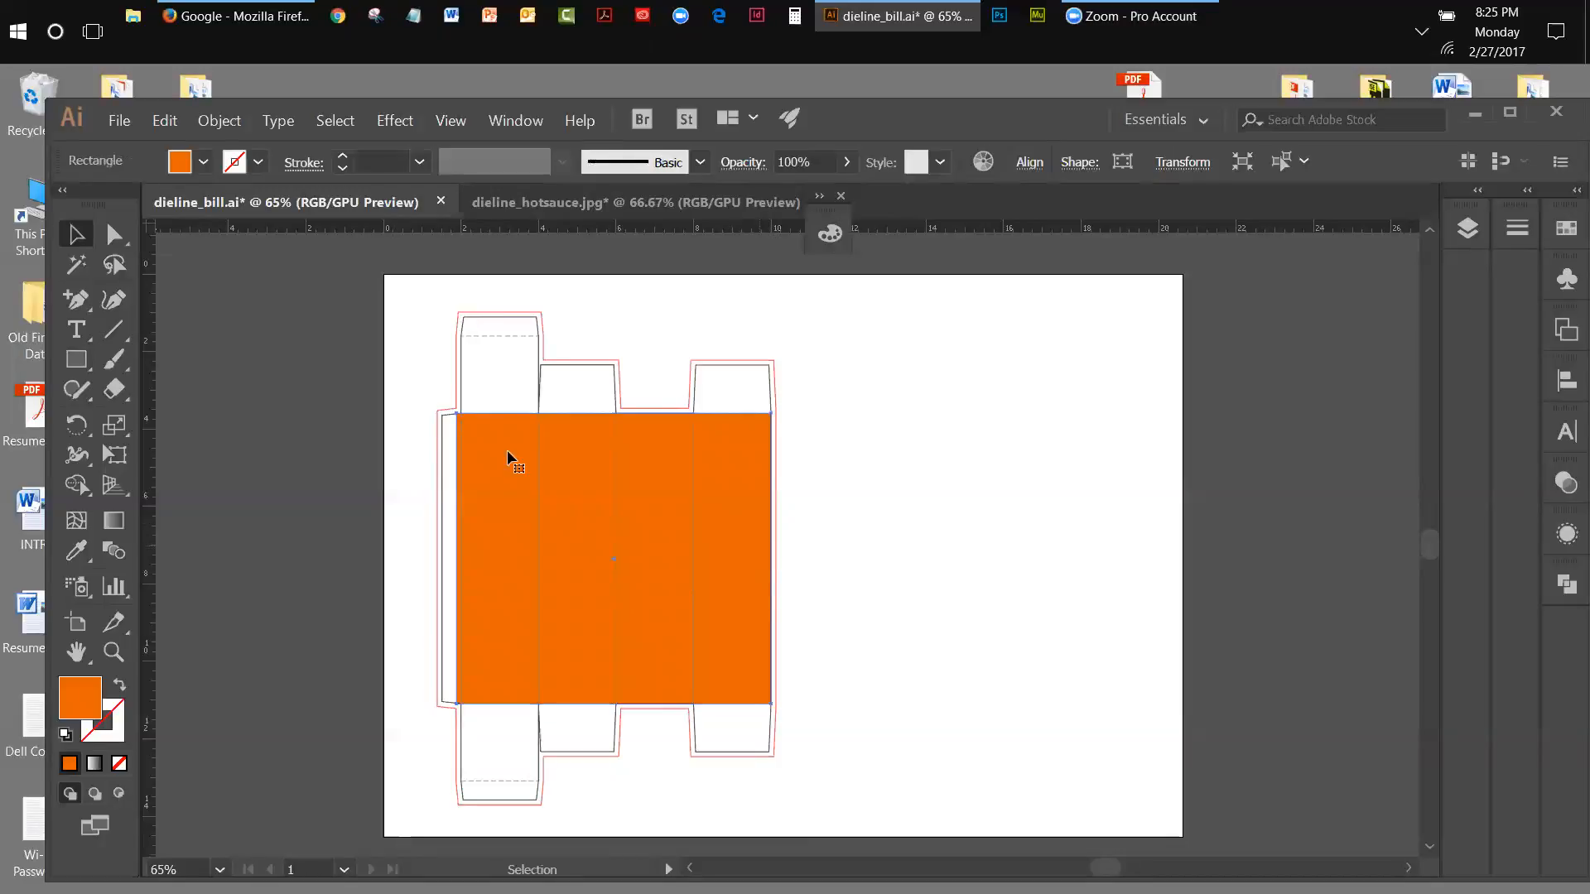
{"action": "left_click", "coordinate": [106, 450]}
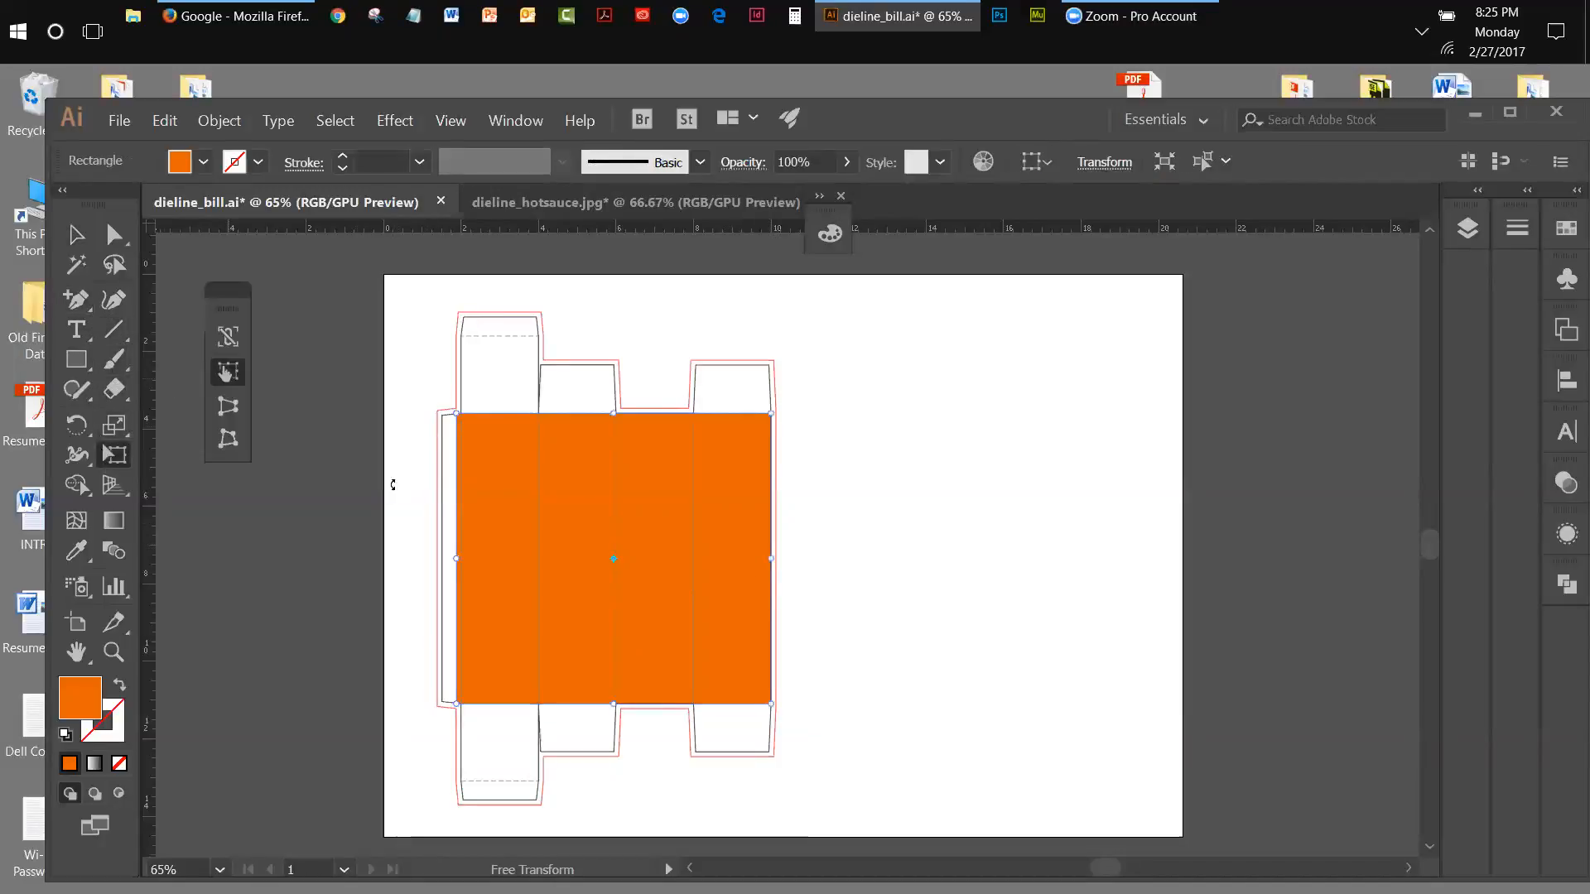
{"action": "left_click_drag", "start_coordinate": [772, 558], "coordinate": [775, 559]}
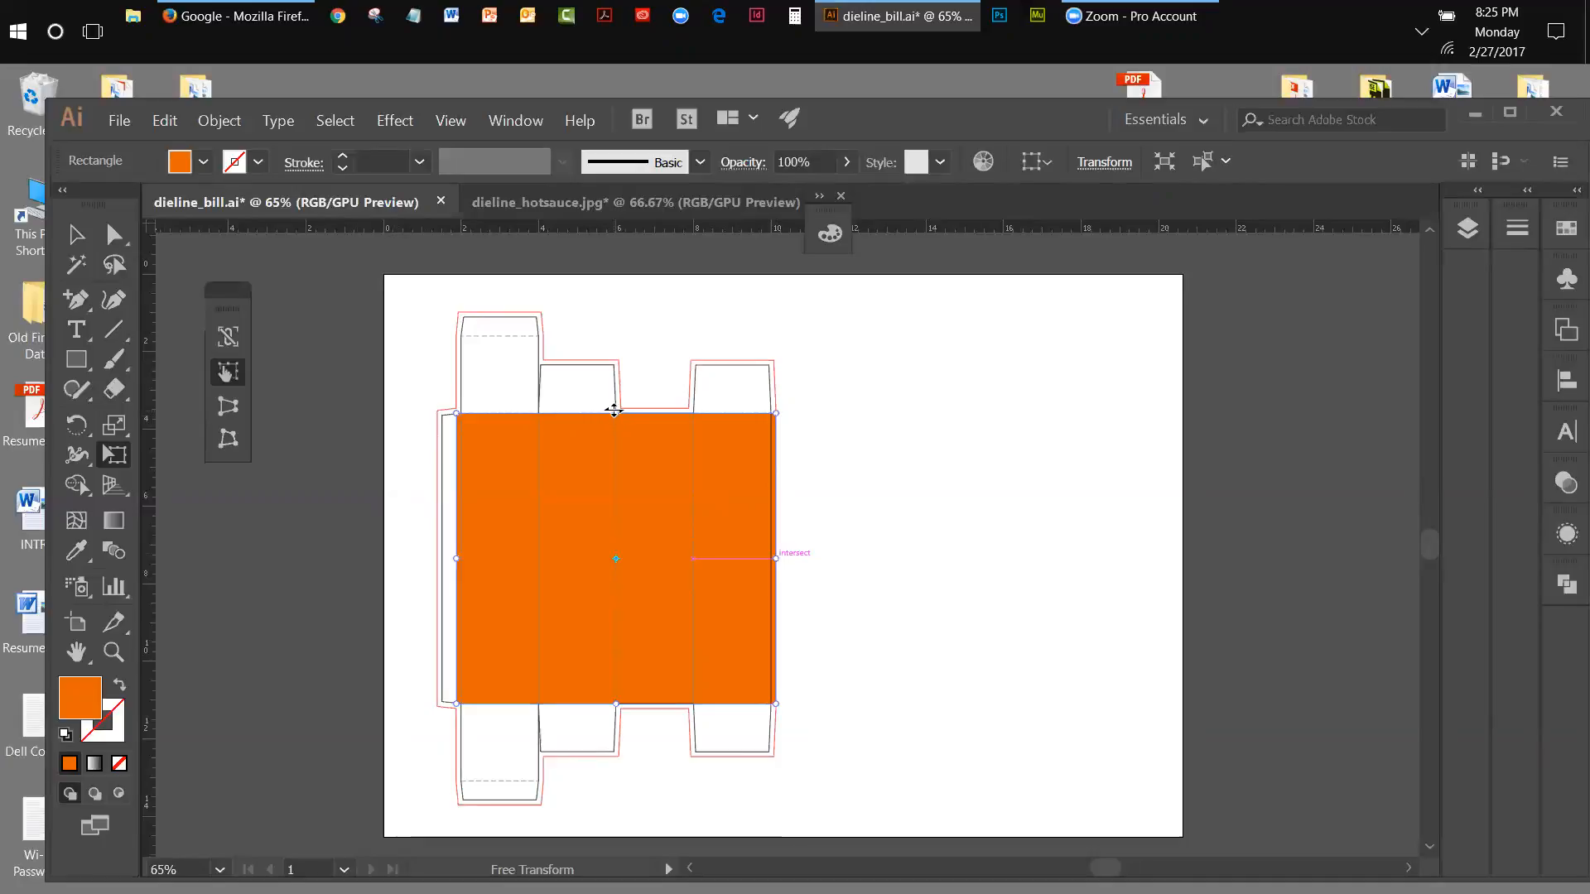
{"action": "left_click_drag", "start_coordinate": [615, 412], "coordinate": [615, 406]}
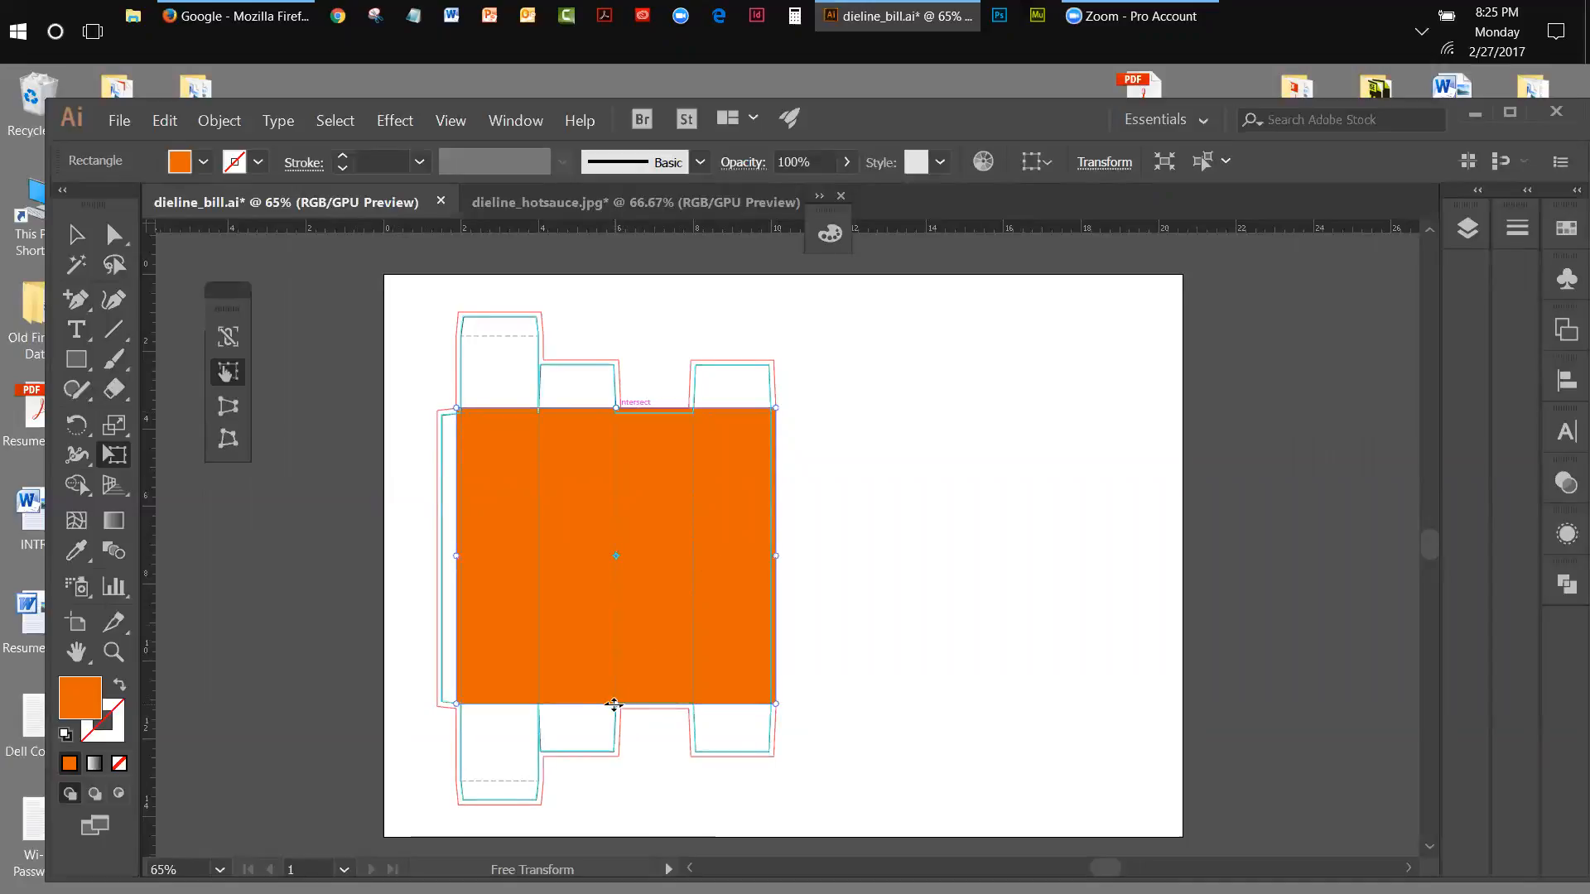
{"action": "left_click_drag", "start_coordinate": [614, 705], "coordinate": [615, 709]}
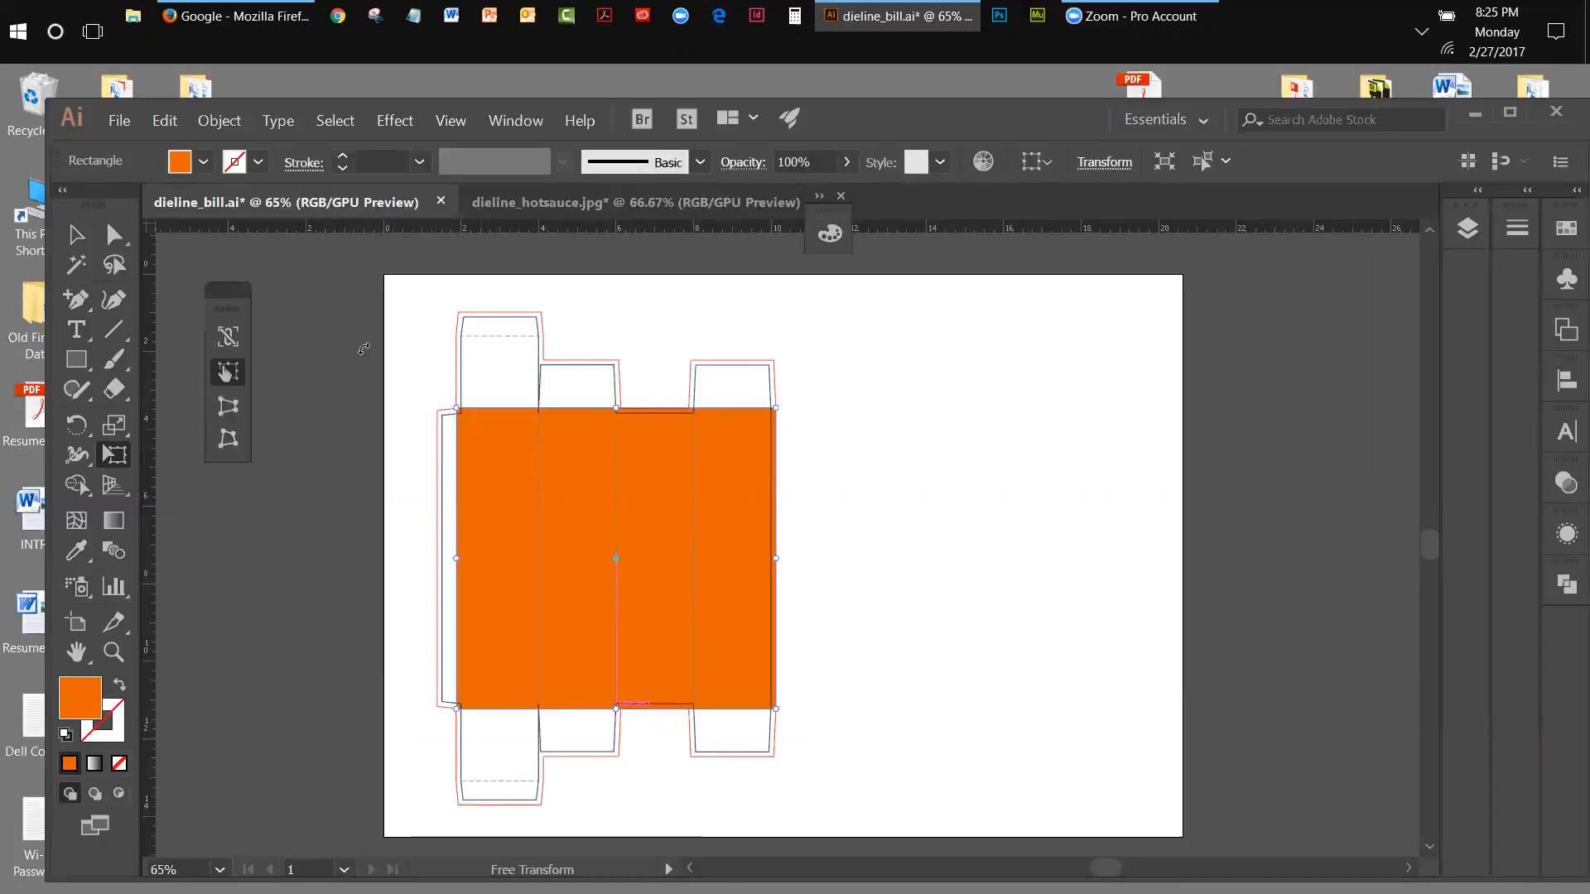
{"action": "left_click", "coordinate": [76, 236]}
{"action": "left_click", "coordinate": [863, 546]}
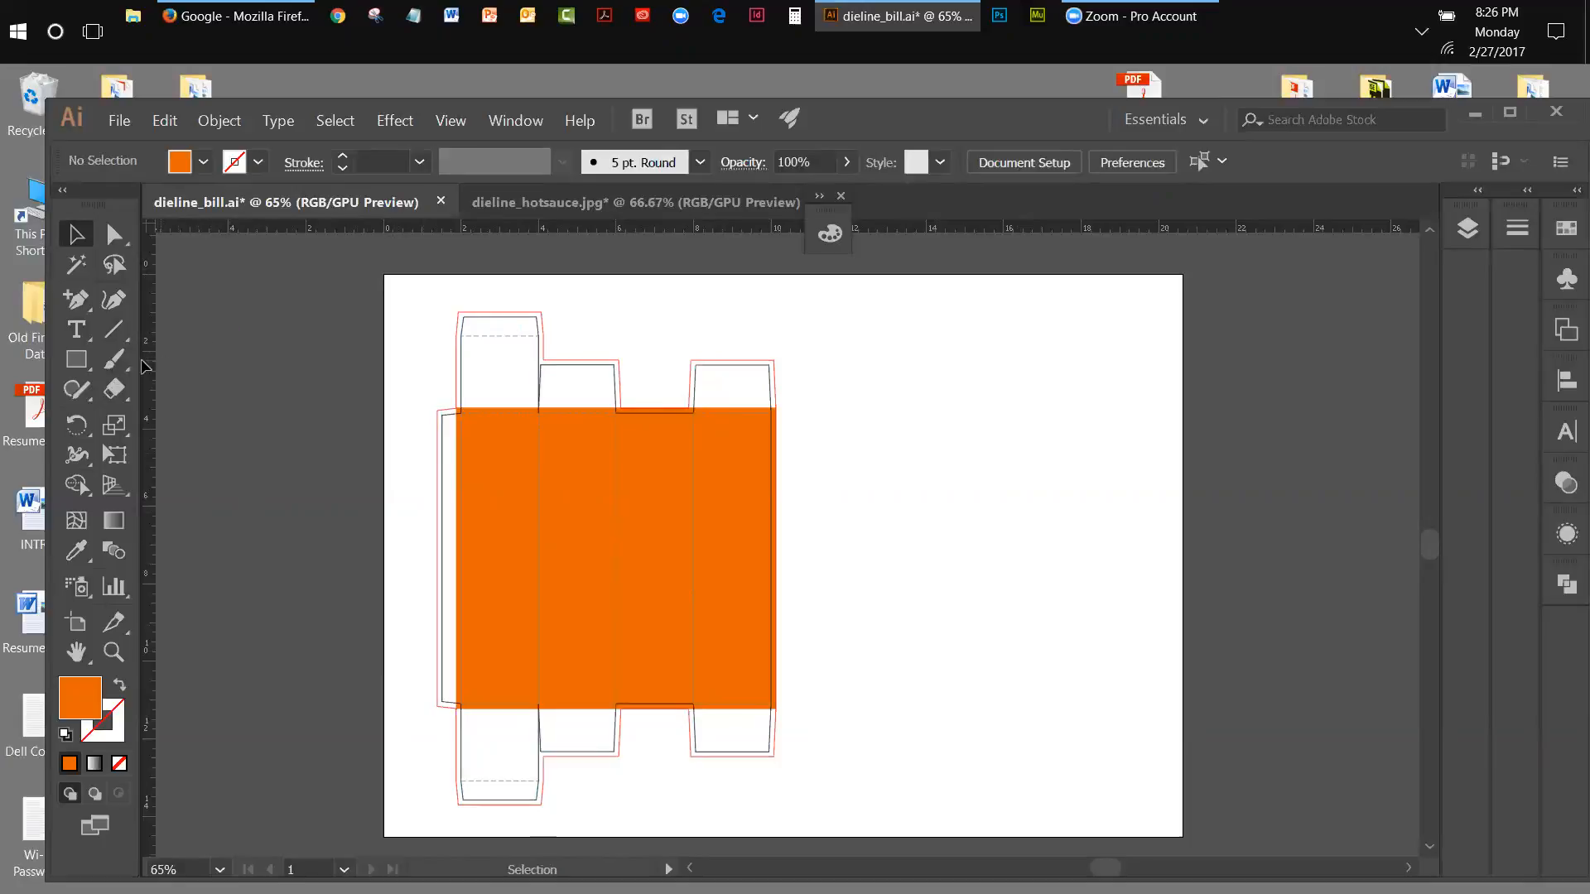
Draw an orange rectangle over the dieline's upper-left flap, covering it out to the bleed, and nudge it slightly left.
{"action": "left_click", "coordinate": [85, 362]}
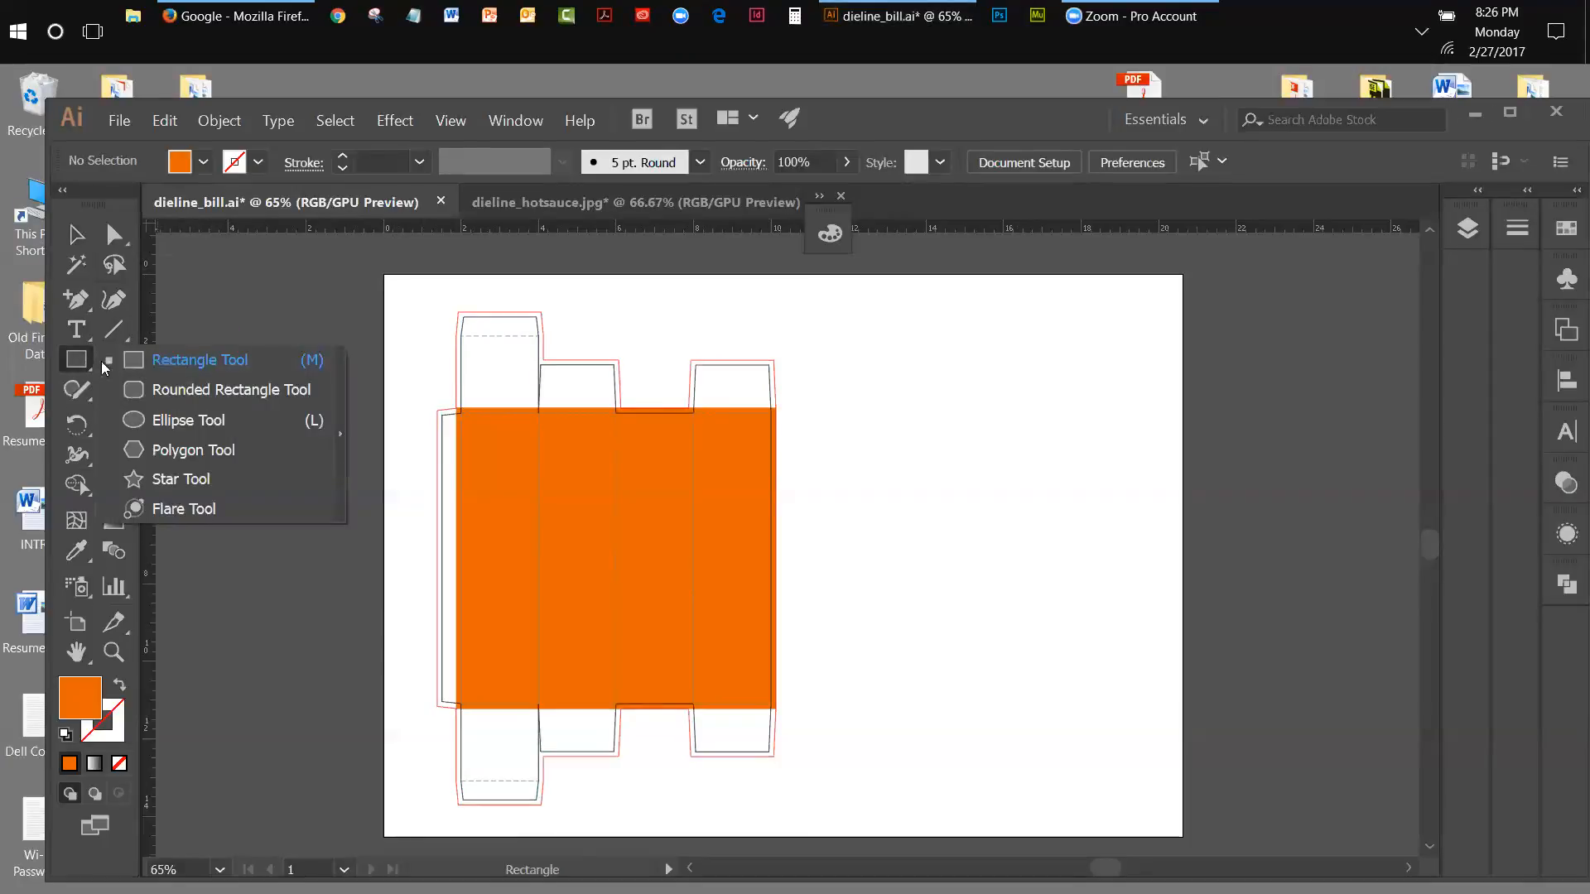
{"action": "left_click", "coordinate": [456, 312]}
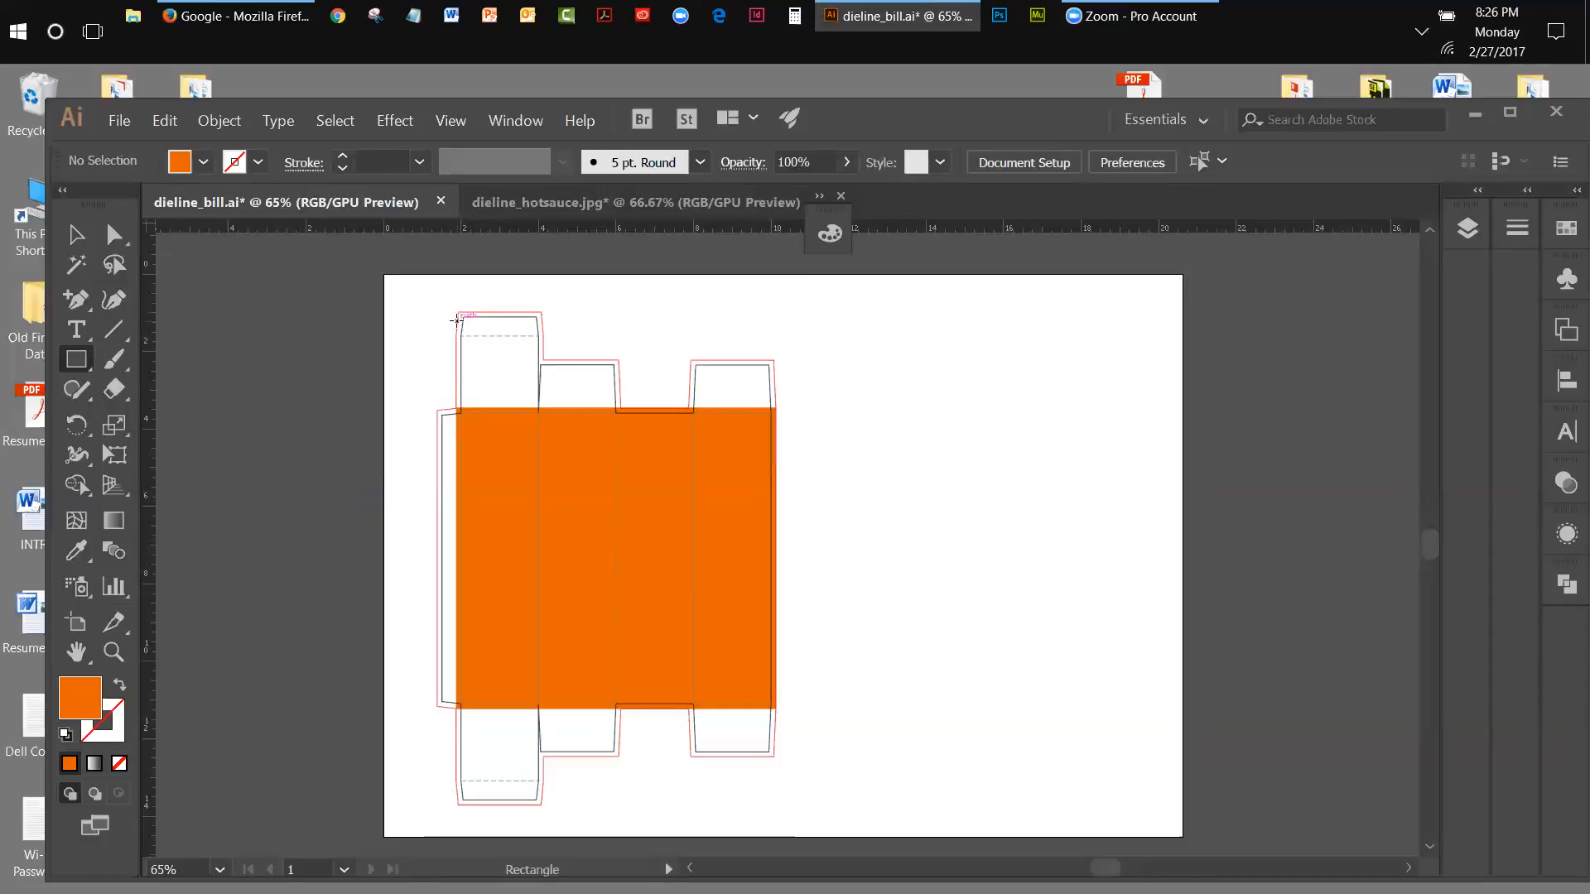
{"action": "left_click_drag", "start_coordinate": [455, 312], "coordinate": [544, 412]}
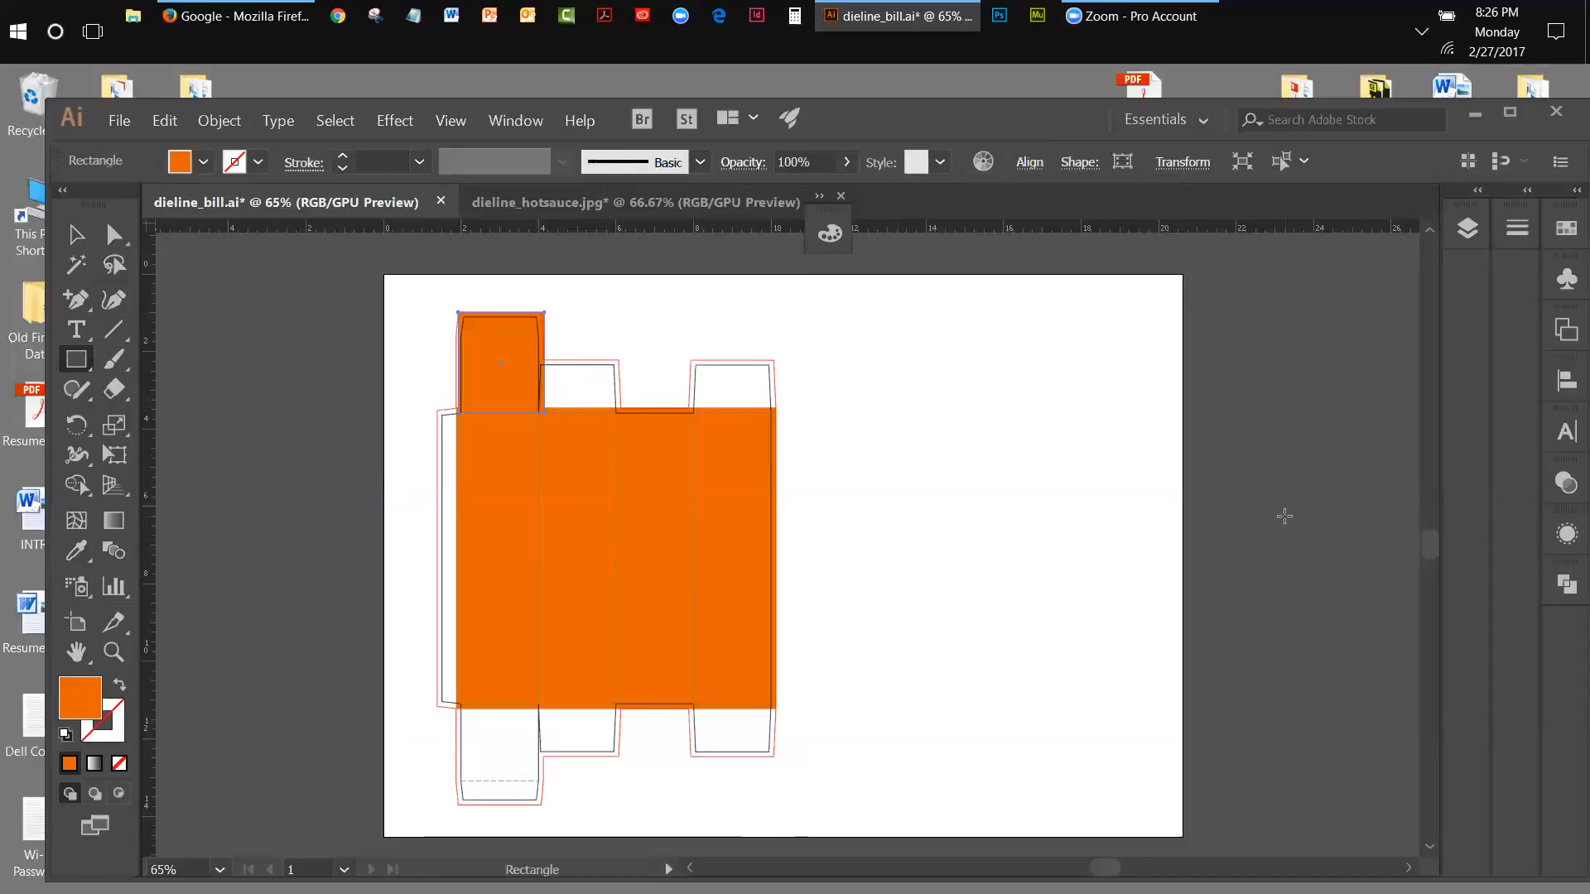
{"action": "key", "text": "Left"}
{"action": "key", "text": "Left"}
Fine-tune the left edge of the upper-left flap's orange rectangle against the bleed line with Free Transform, and deselect it.
{"action": "left_click", "coordinate": [113, 654]}
{"action": "left_click", "coordinate": [537, 379]}
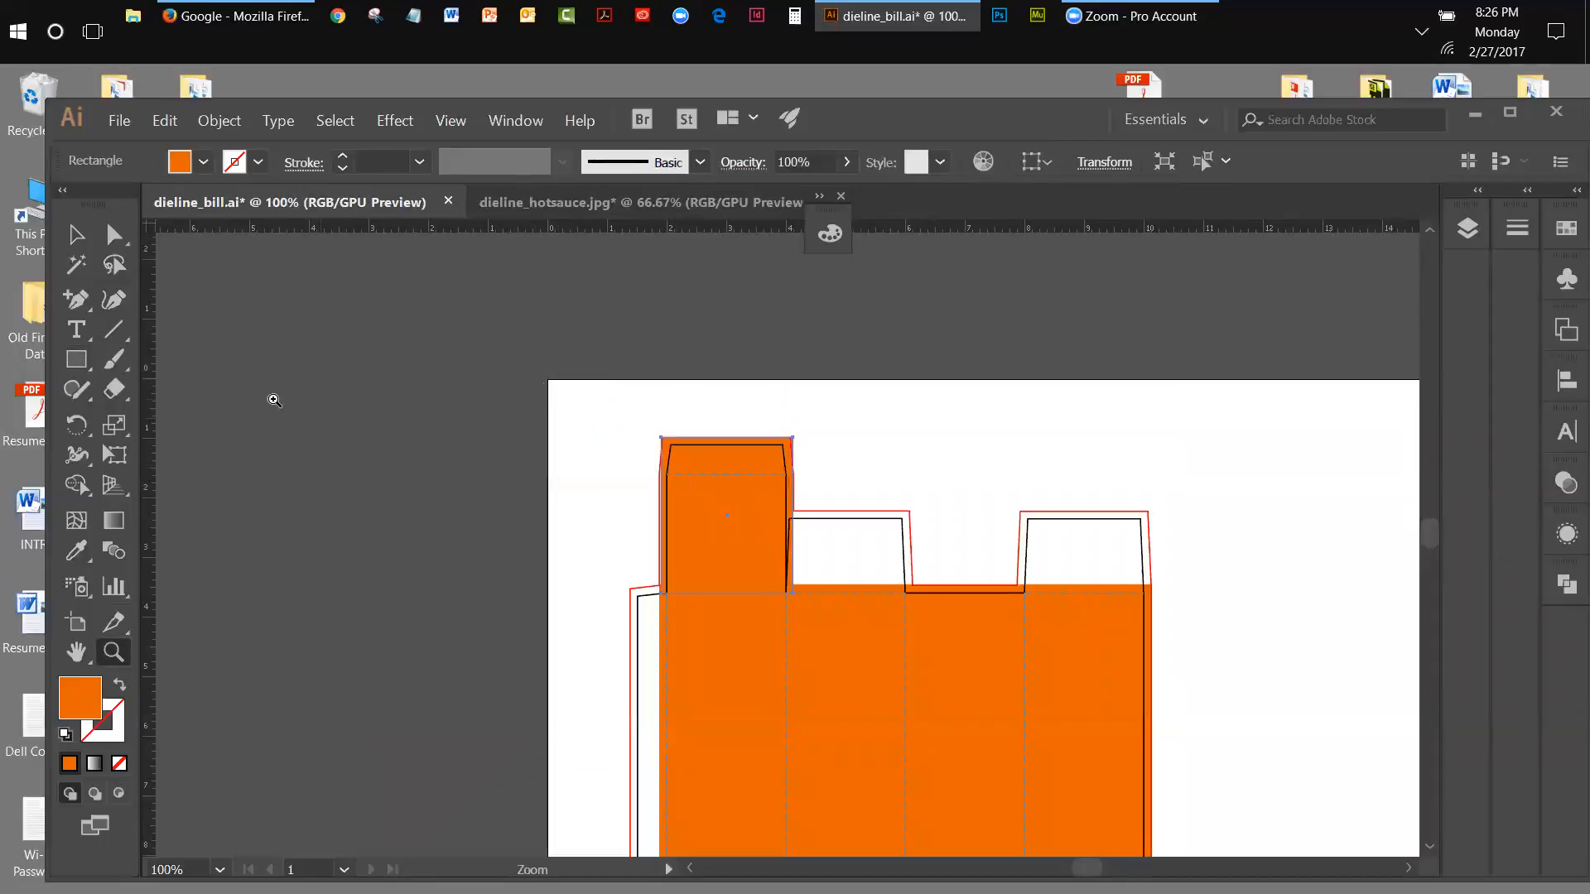
{"action": "left_click", "coordinate": [114, 455]}
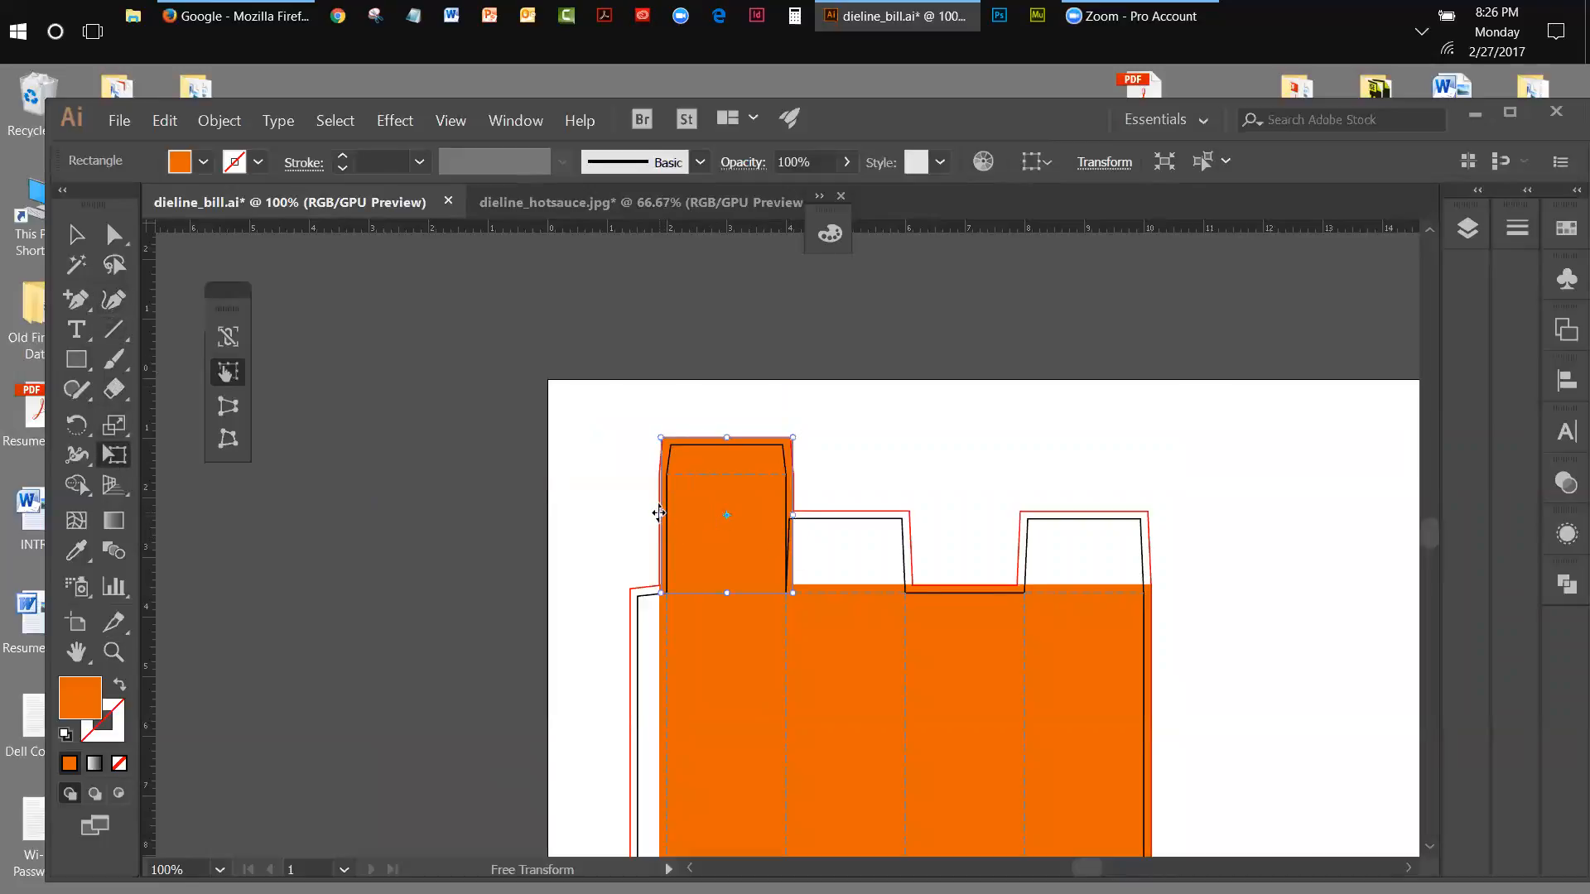
{"action": "left_click_drag", "start_coordinate": [658, 513], "coordinate": [657, 512]}
{"action": "left_click", "coordinate": [77, 234]}
{"action": "left_click", "coordinate": [331, 320]}
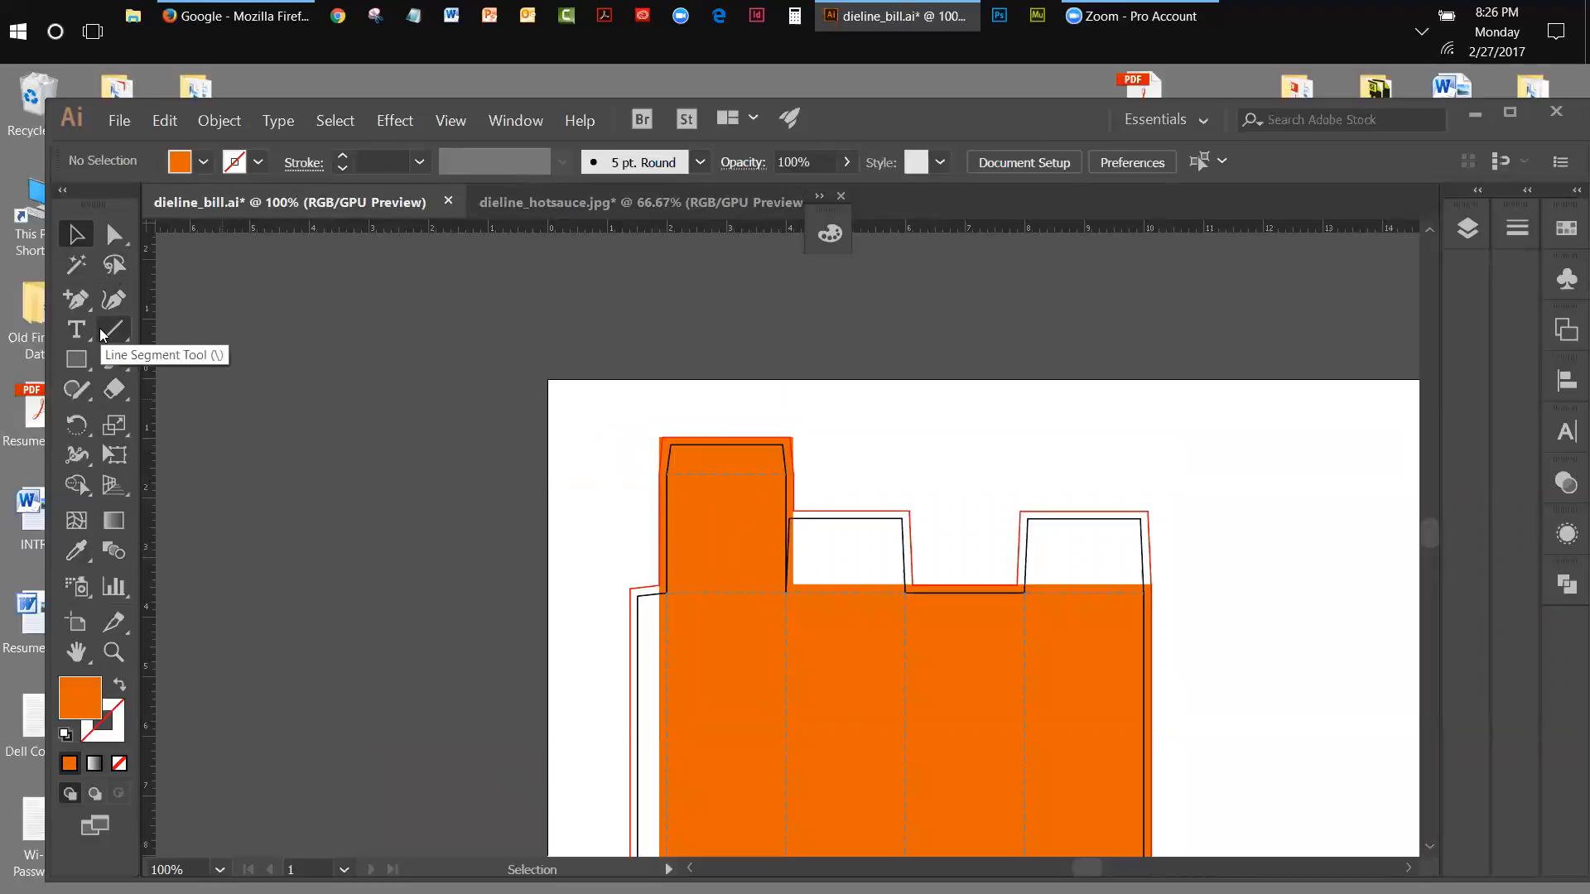
Add anchor points to both side edges of the upper-left flap's orange rectangle, level with the flap's upper fold line.
{"action": "left_click_drag", "start_coordinate": [81, 304], "coordinate": [356, 338]}
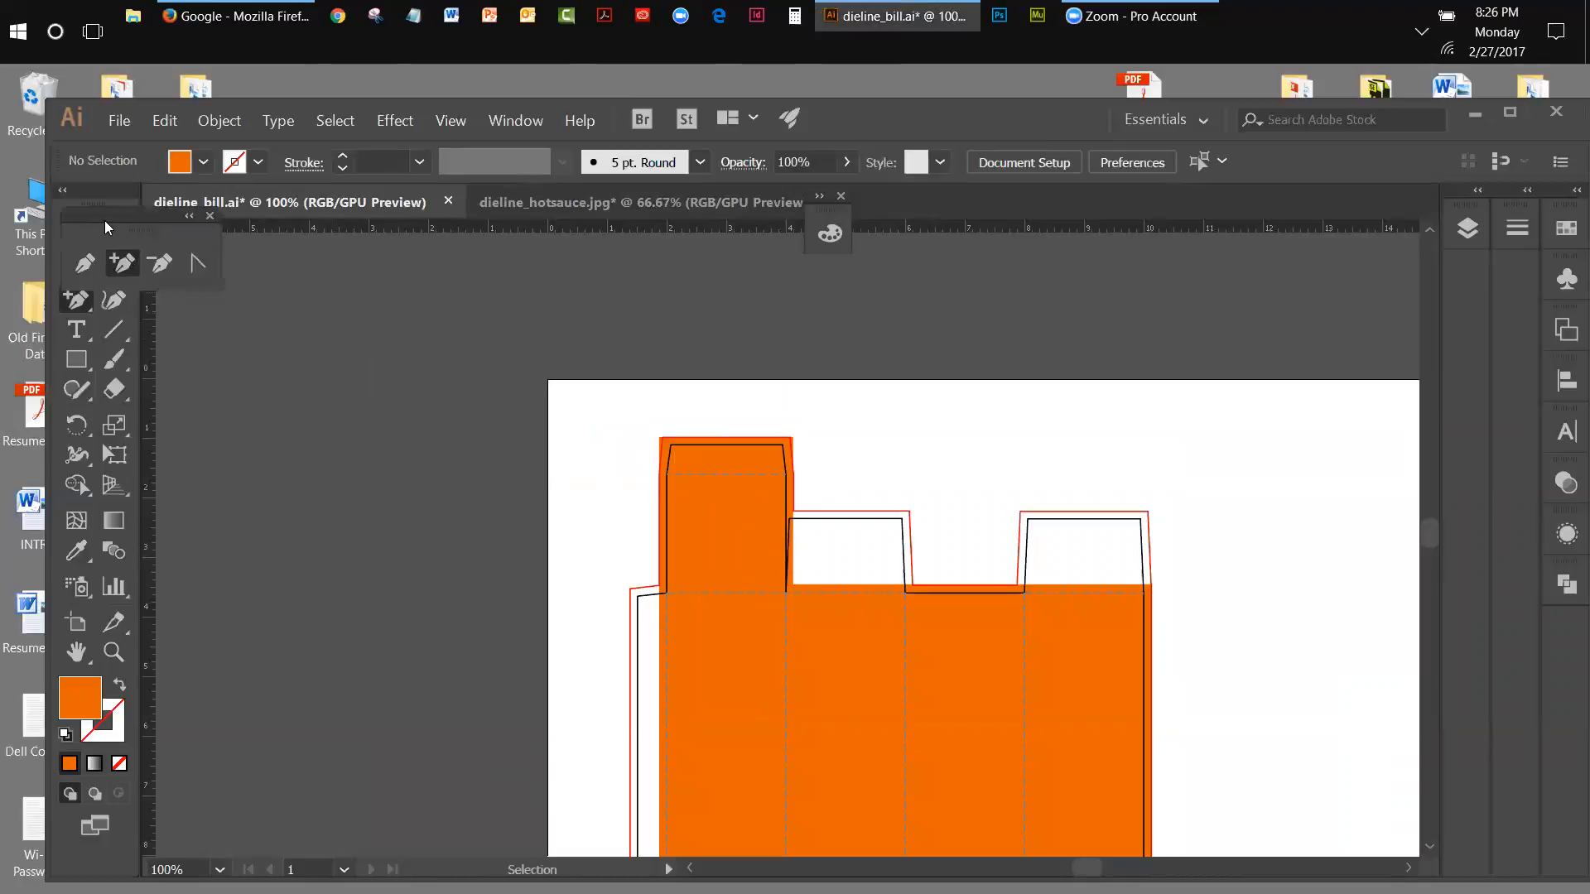
{"action": "left_click_drag", "start_coordinate": [115, 225], "coordinate": [566, 272]}
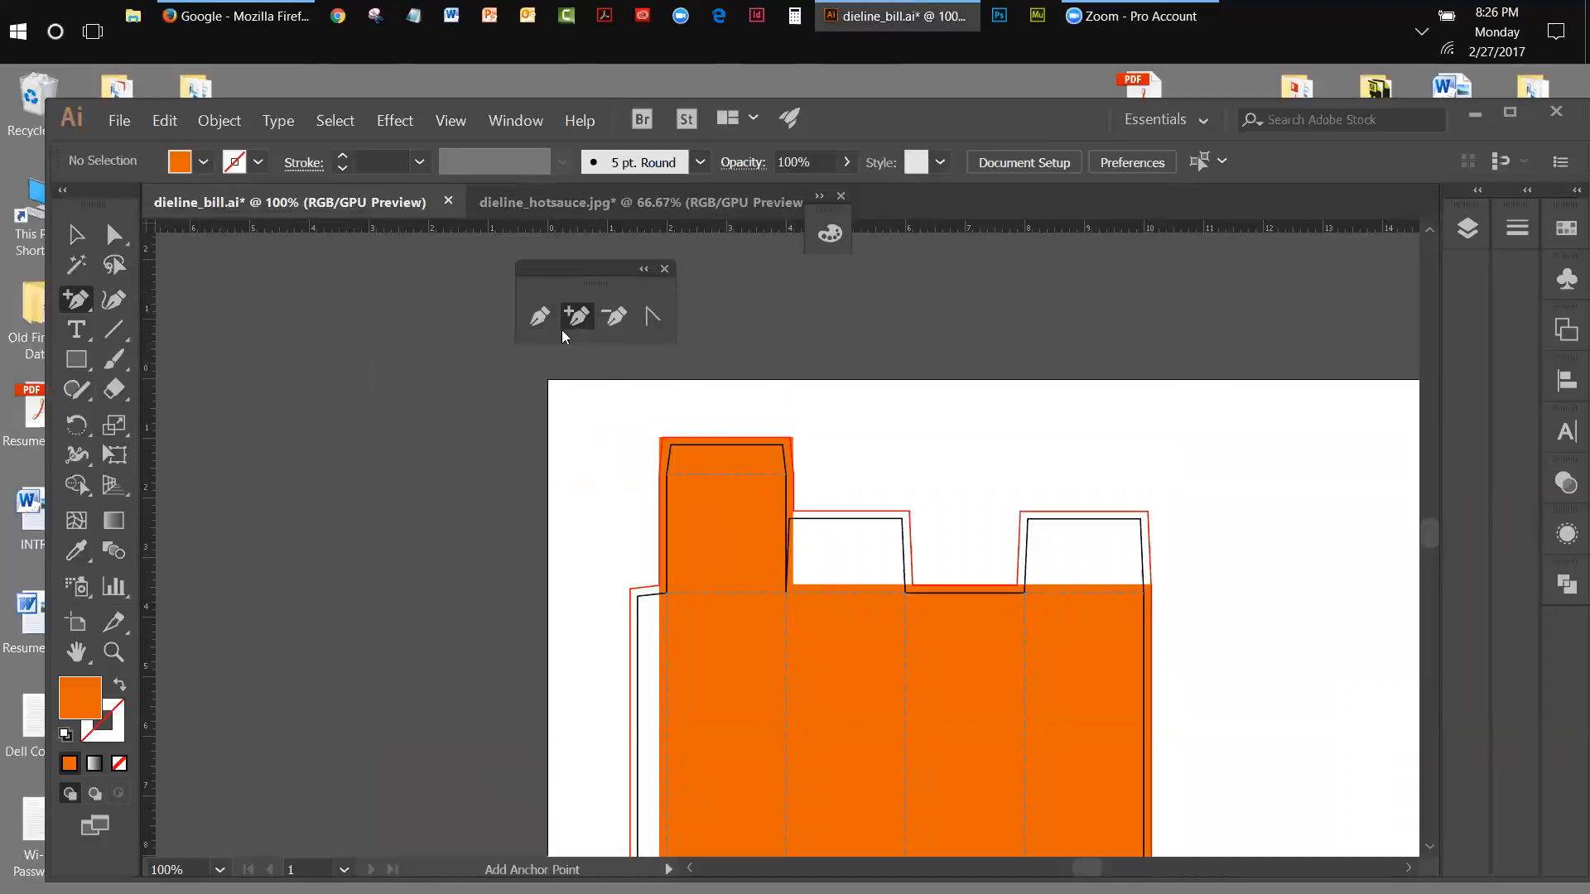
{"action": "left_click", "coordinate": [663, 479]}
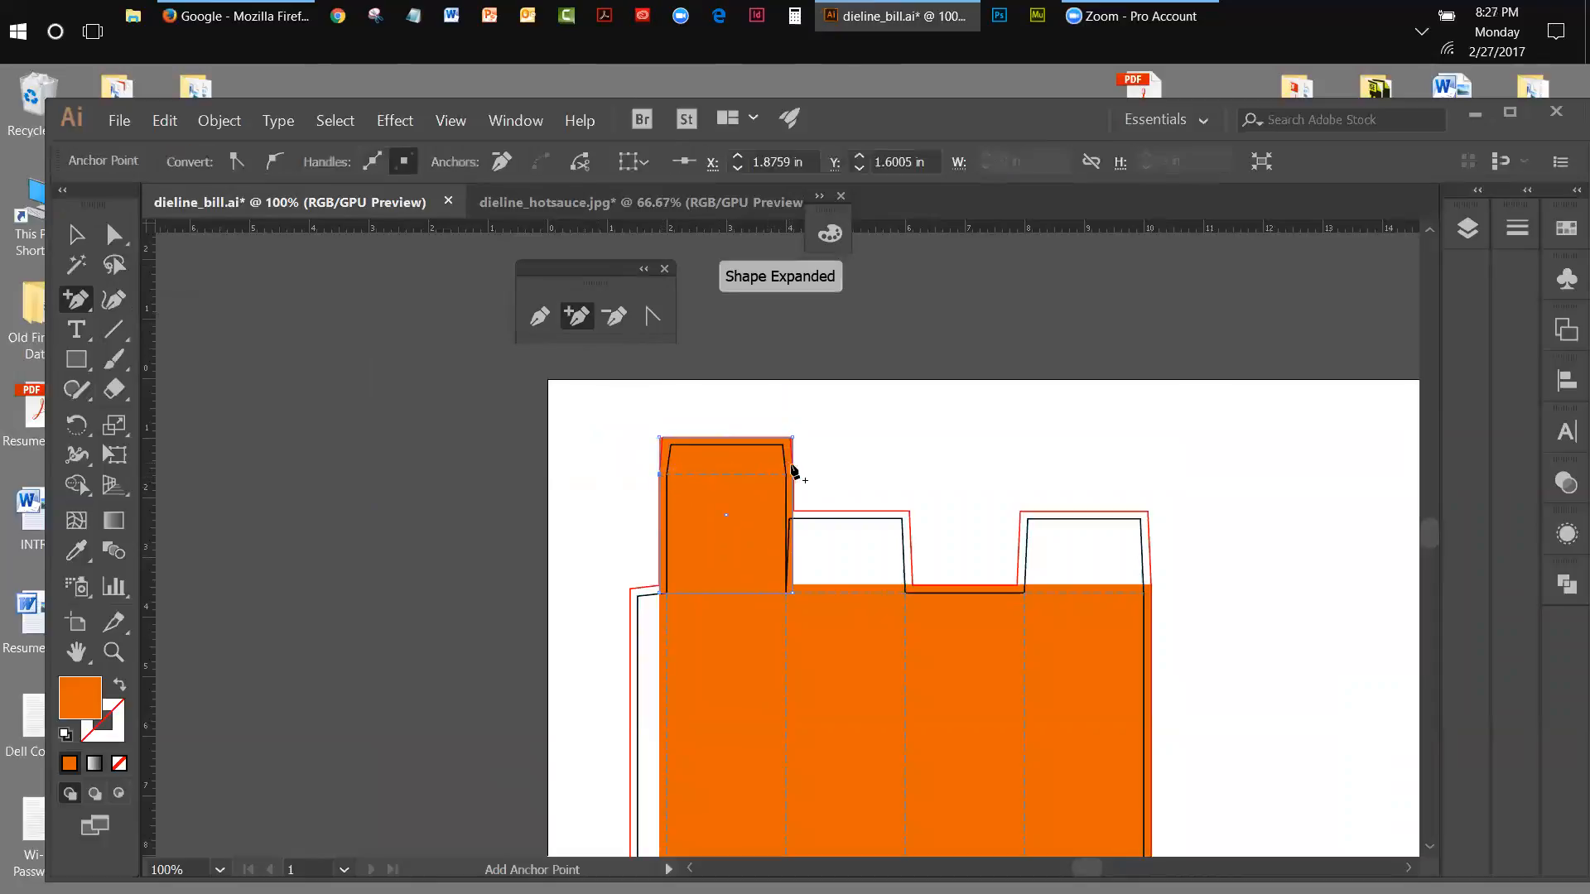
{"action": "left_click", "coordinate": [793, 477]}
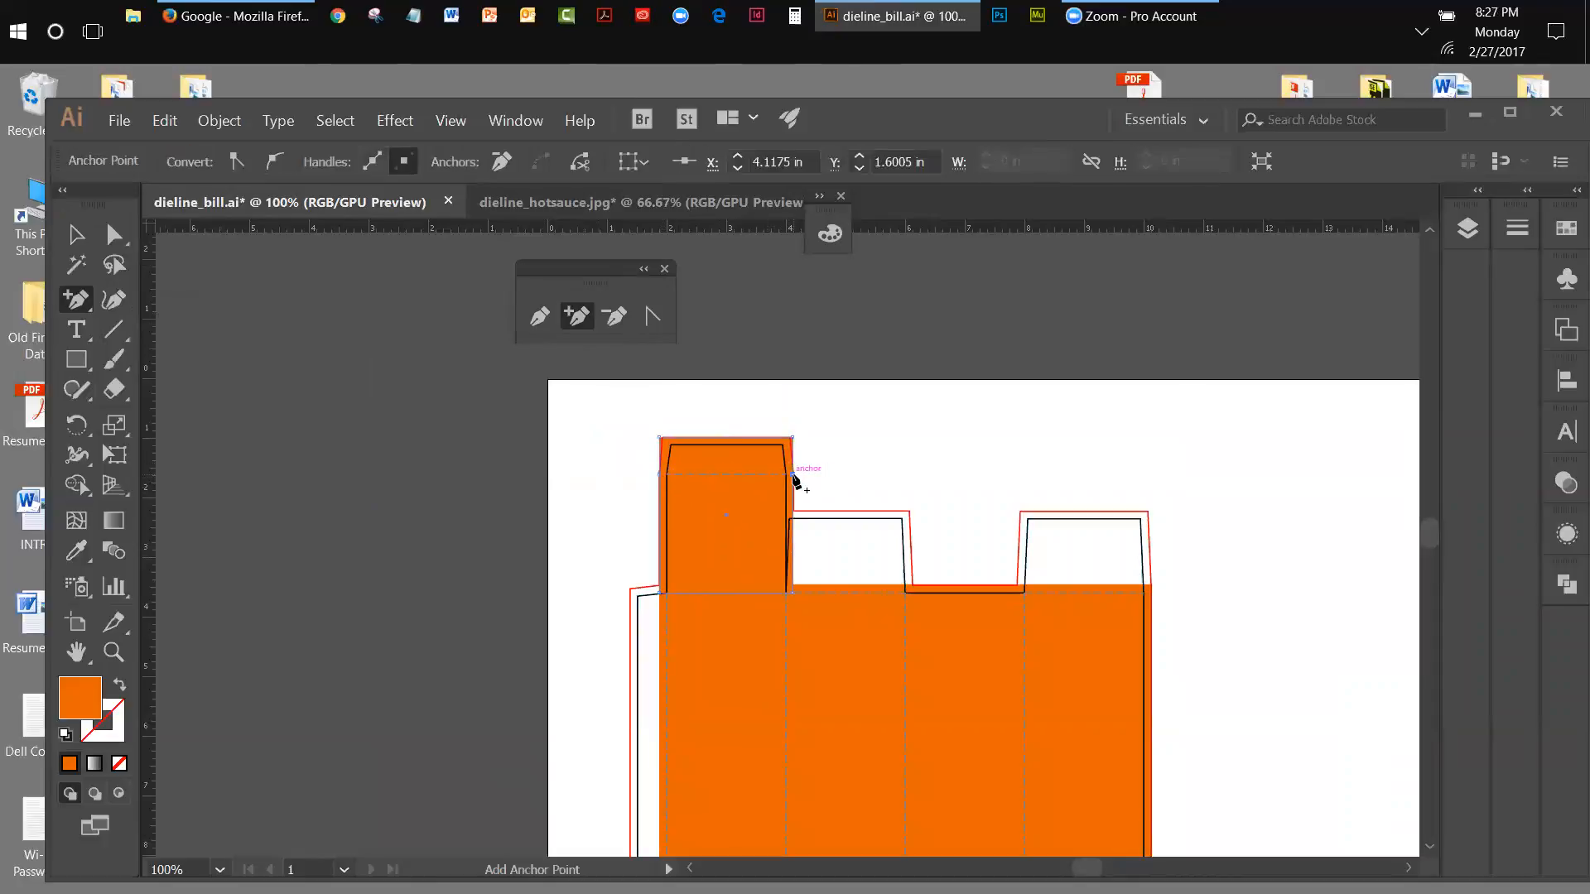
Nudge the upper-left flap's top-left anchor point right to follow the tapered red bleed line.
{"action": "left_click", "coordinate": [114, 235]}
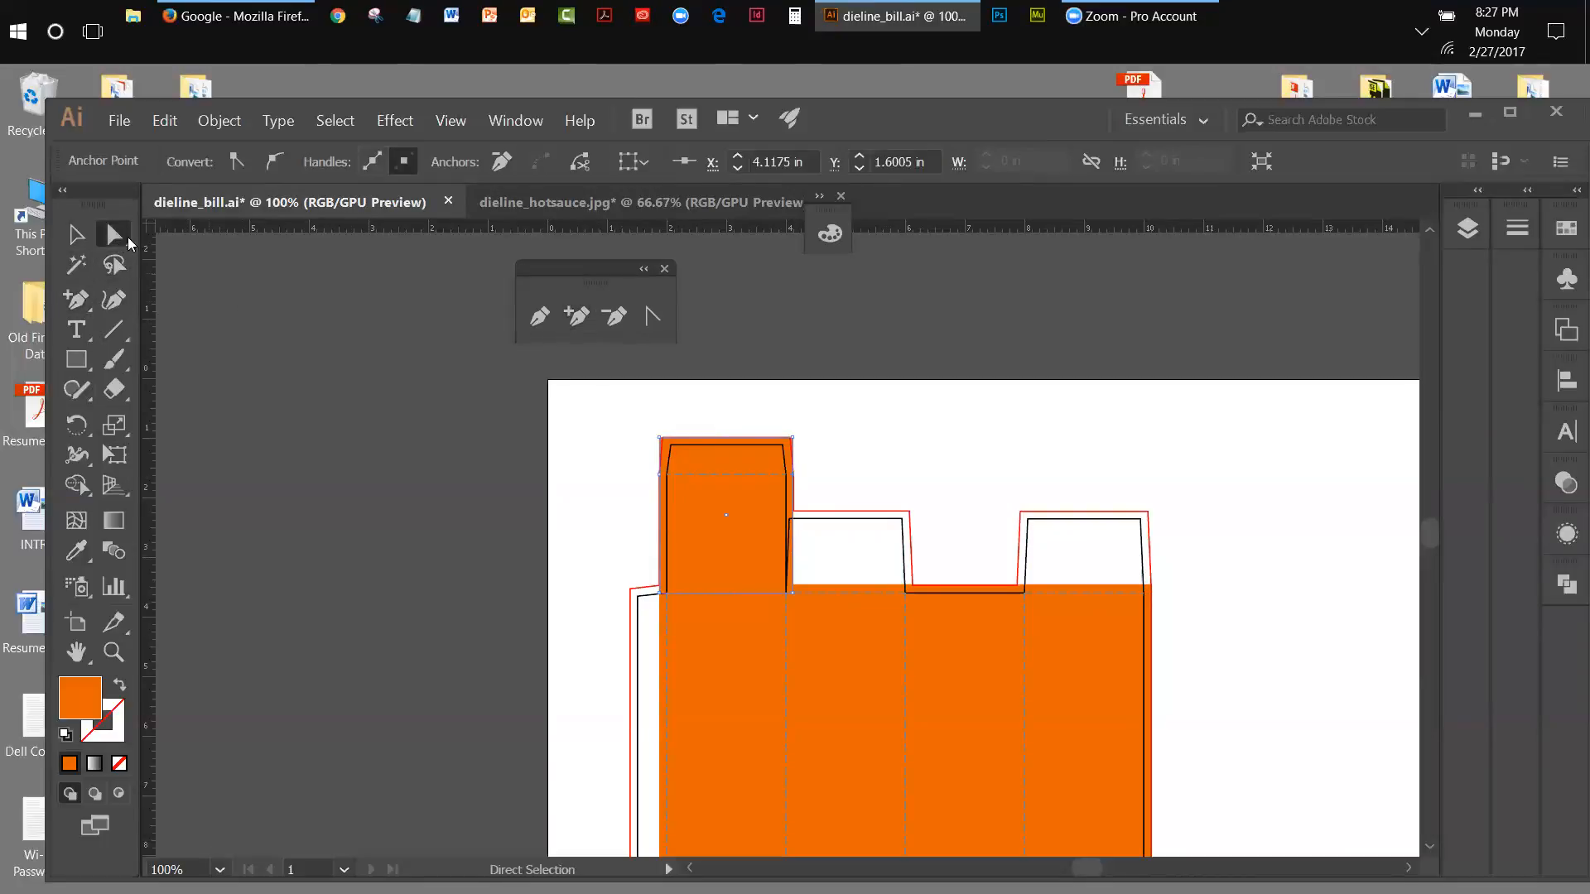
{"action": "left_click", "coordinate": [669, 448]}
{"action": "key", "text": "Right"}
{"action": "key", "text": "Right"}
{"action": "key", "text": "Right"}
{"action": "key", "text": "Right"}
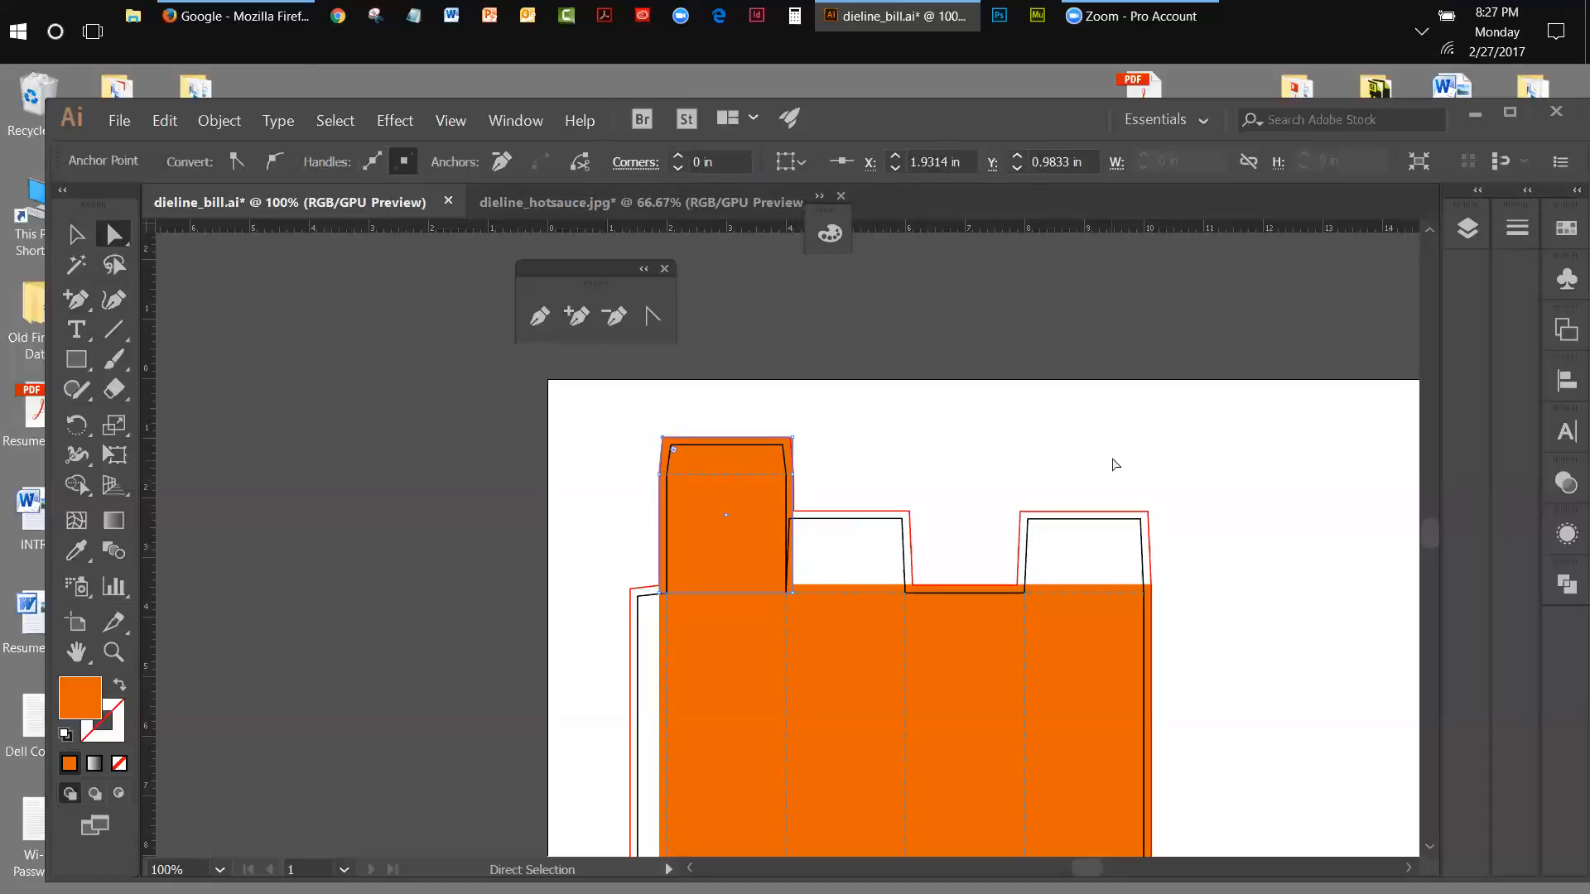
Nudge the upper-left flap's top-right anchor point left to match the tapered bleed line.
{"action": "left_click", "coordinate": [794, 442]}
{"action": "key", "text": "Left"}
{"action": "key", "text": "Left"}
{"action": "key", "text": "Left"}
{"action": "key", "text": "Left"}
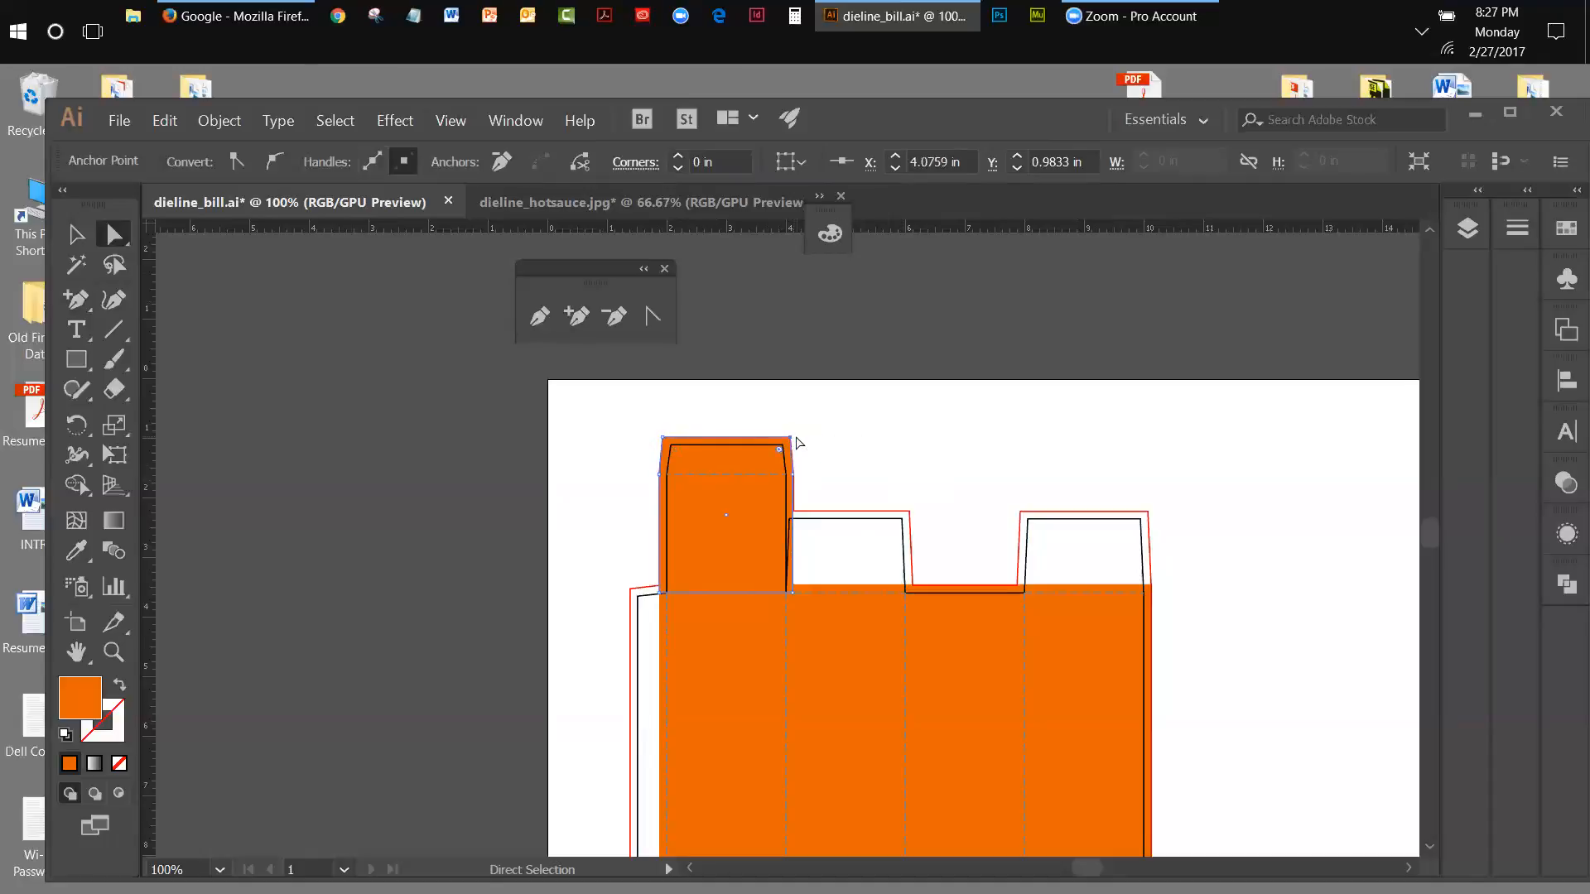
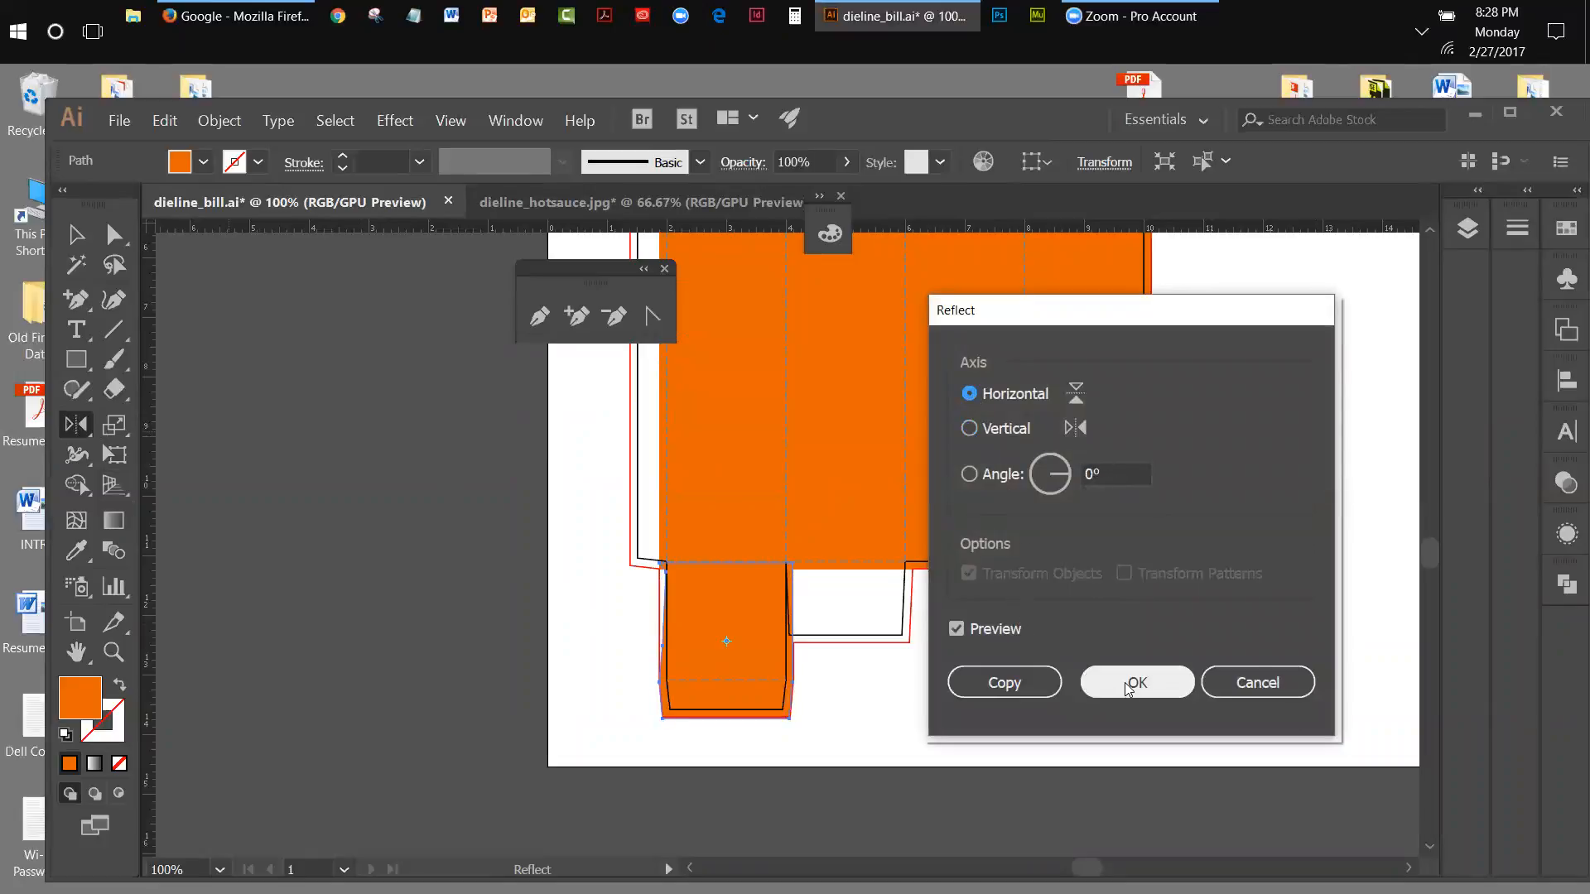
Reflect the lower-left flap's orange shape with the Vertical axis option.
{"action": "left_click", "coordinate": [969, 429]}
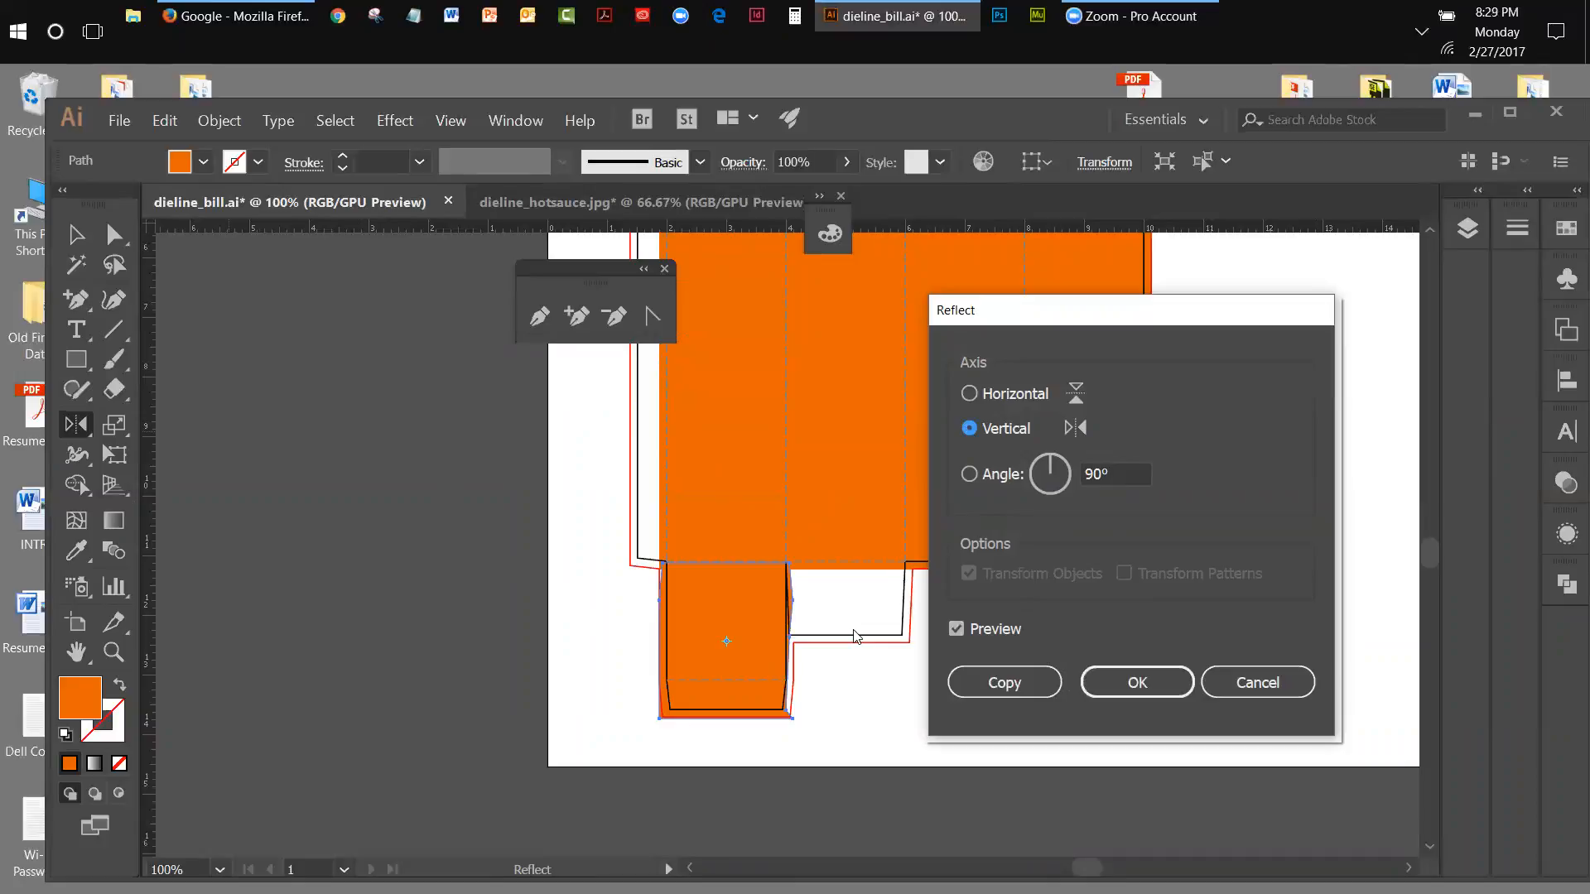
{"action": "left_click", "coordinate": [971, 395]}
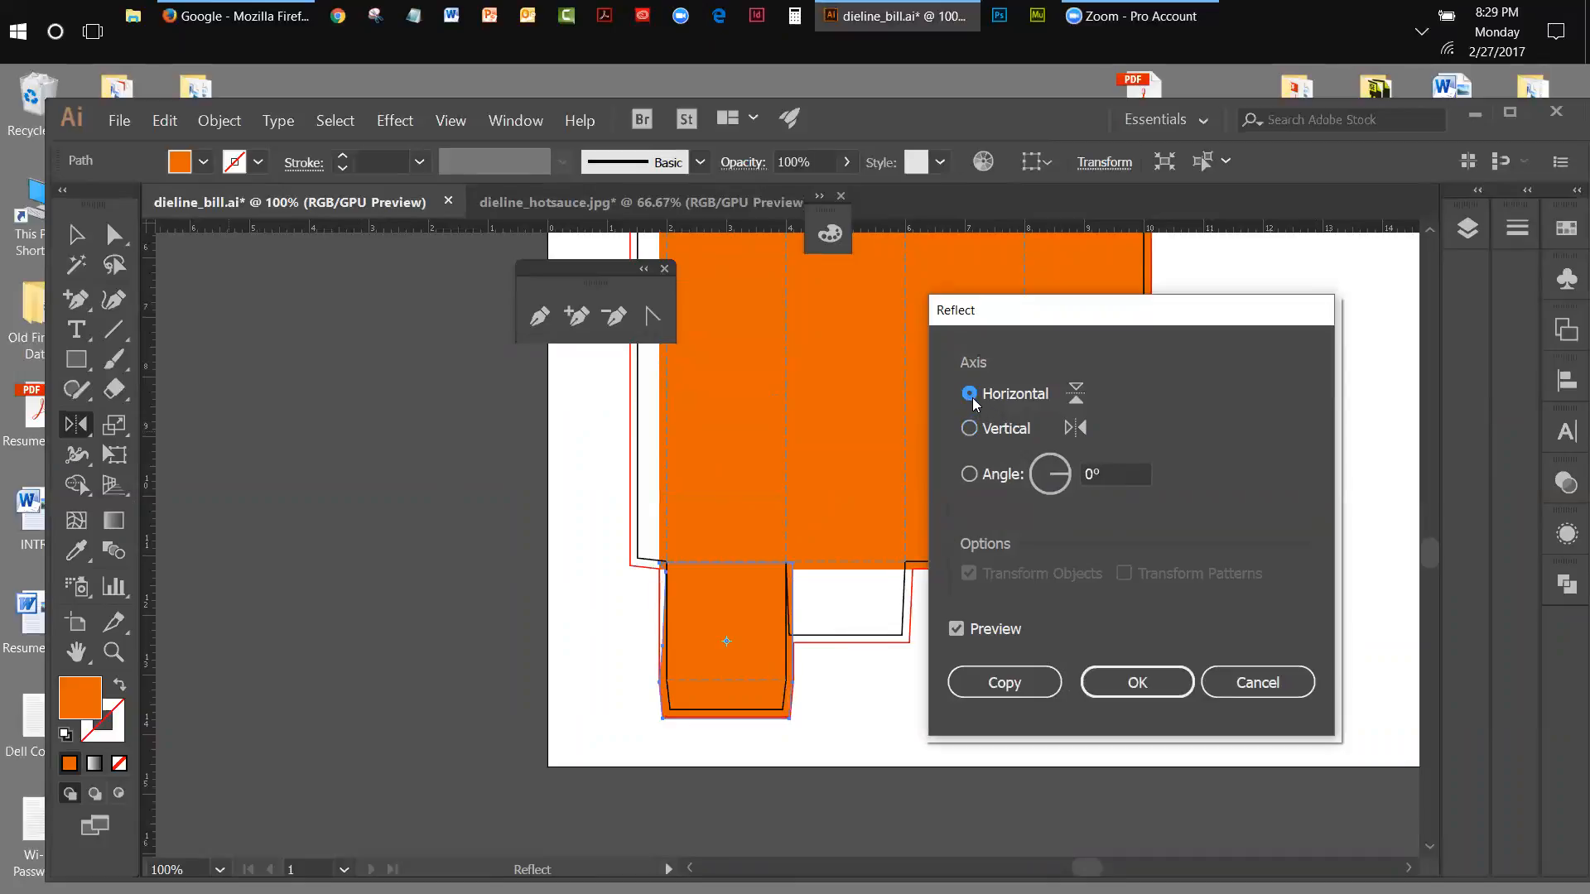
{"action": "left_click", "coordinate": [968, 428]}
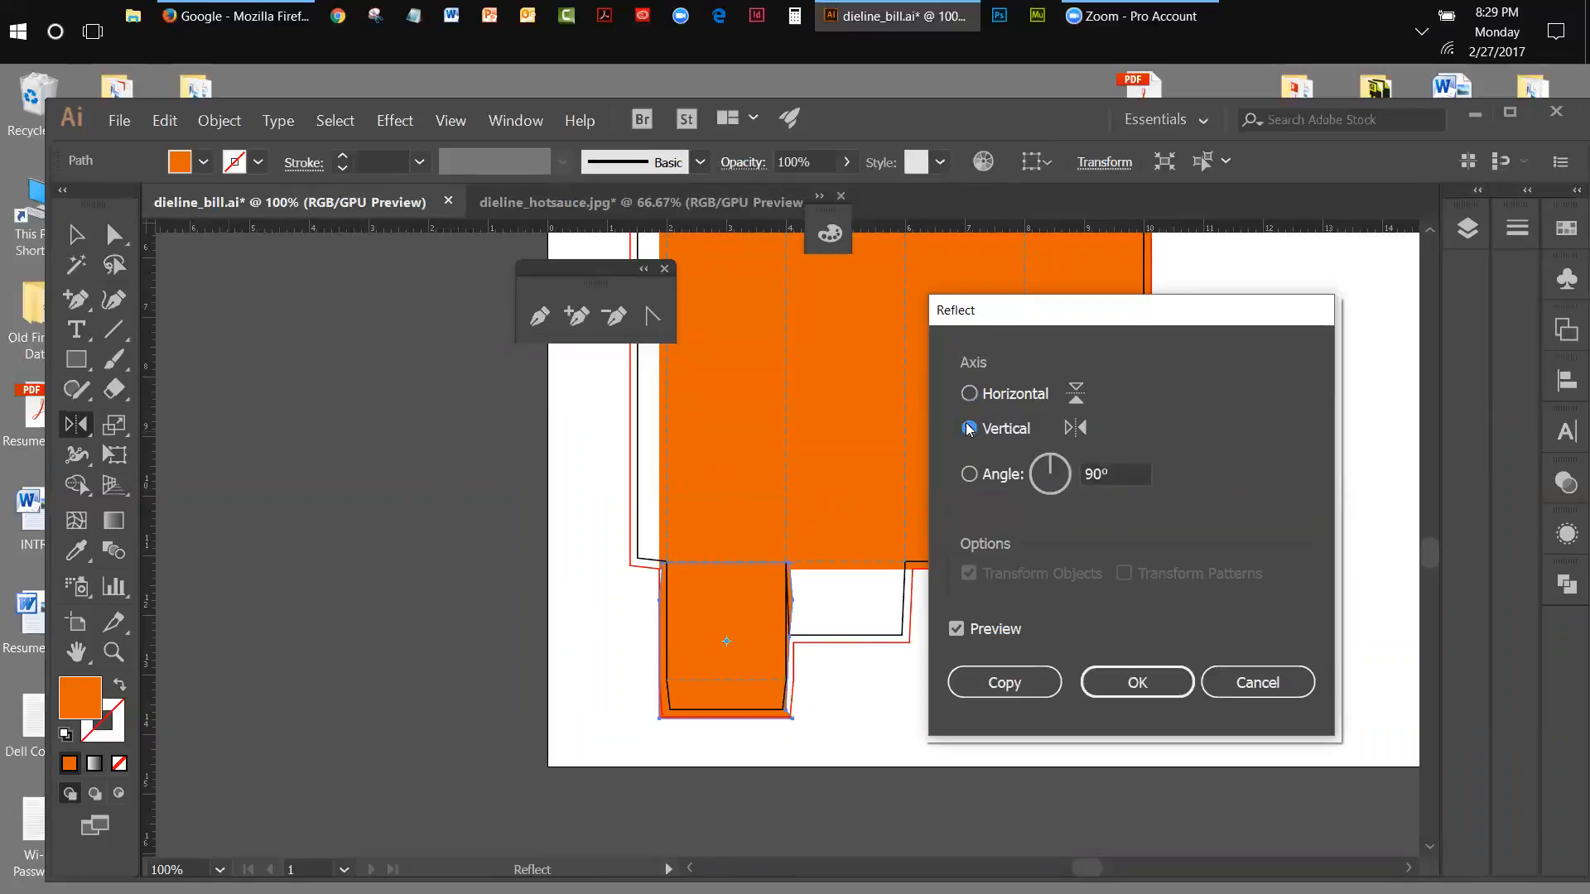
{"action": "left_click", "coordinate": [1138, 683]}
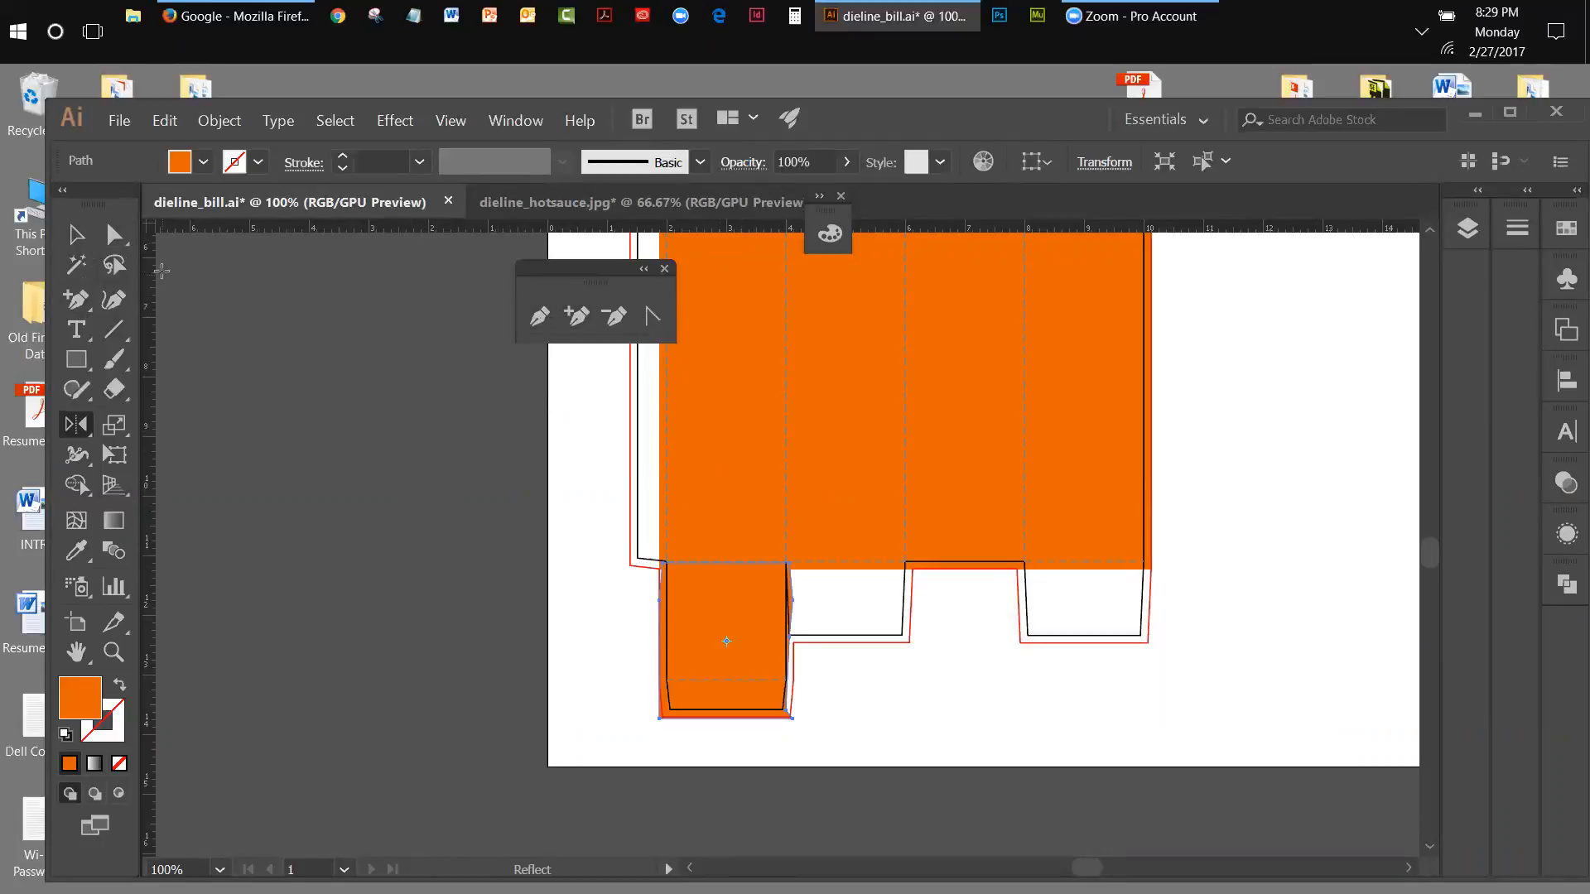
Nudge the top-left anchor point of the lower-left flap's orange shape out to the left bleed line, at about X 1.876 in.
{"action": "left_click", "coordinate": [115, 236]}
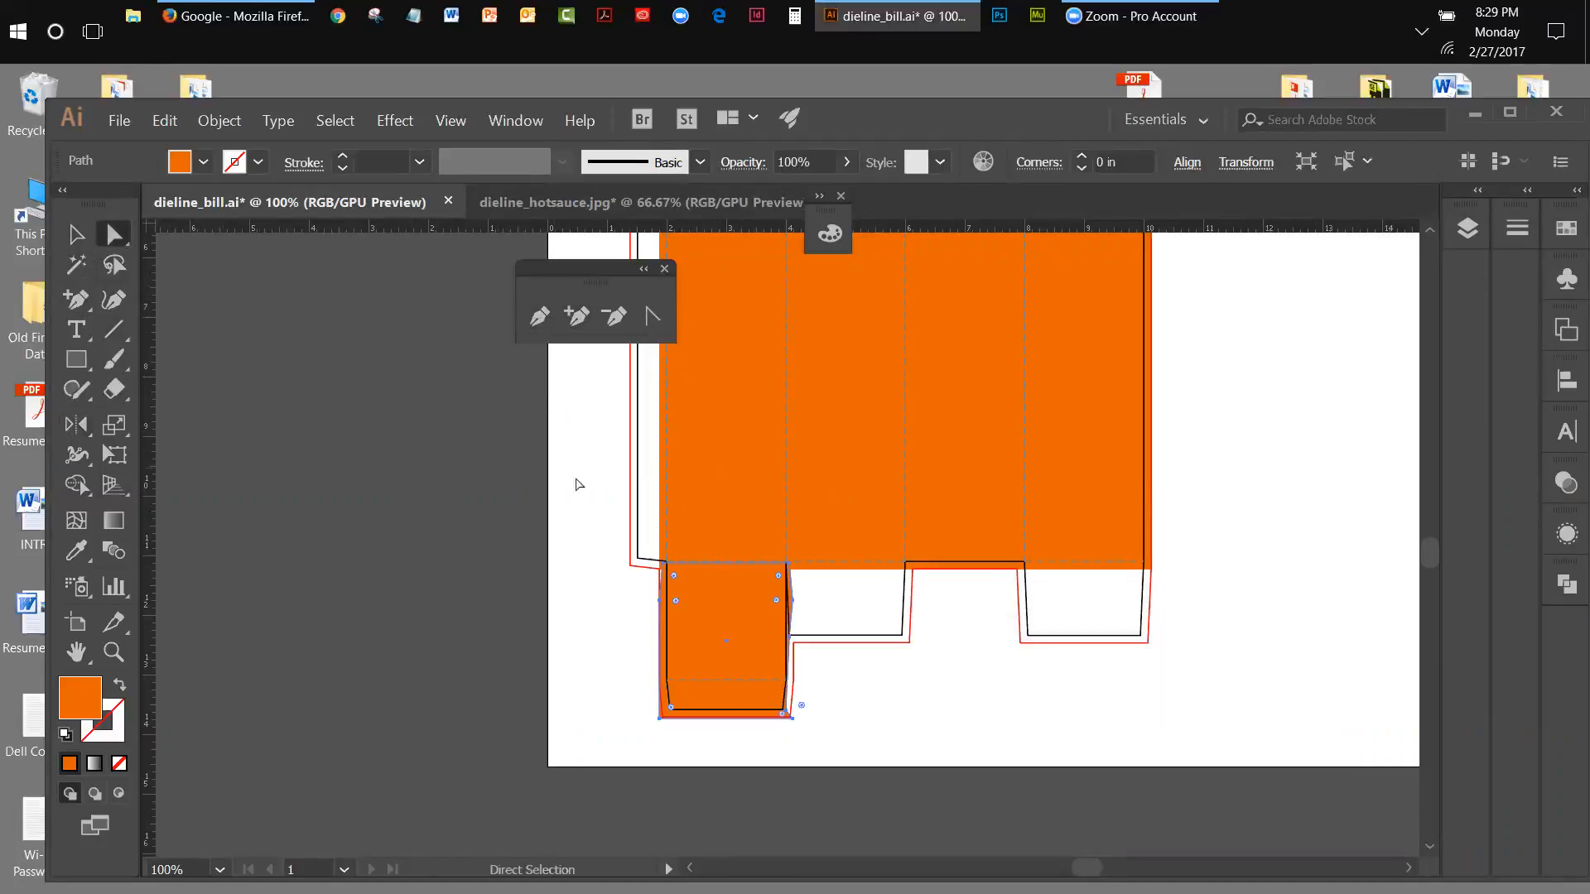
{"action": "left_click", "coordinate": [667, 568]}
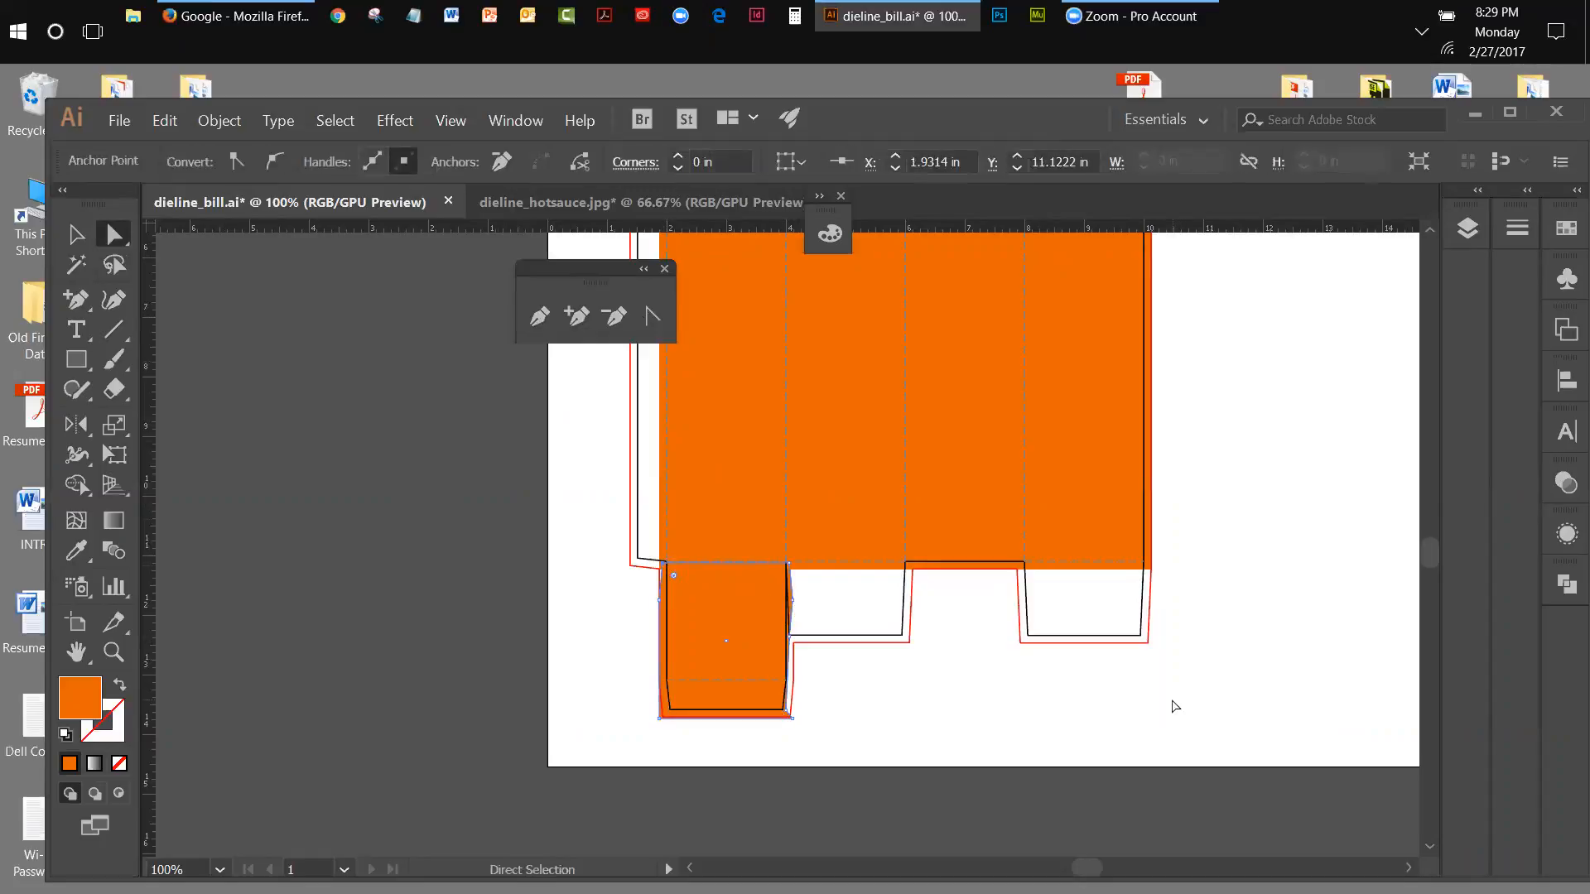
{"action": "key", "text": "Up"}
{"action": "key", "text": "Up"}
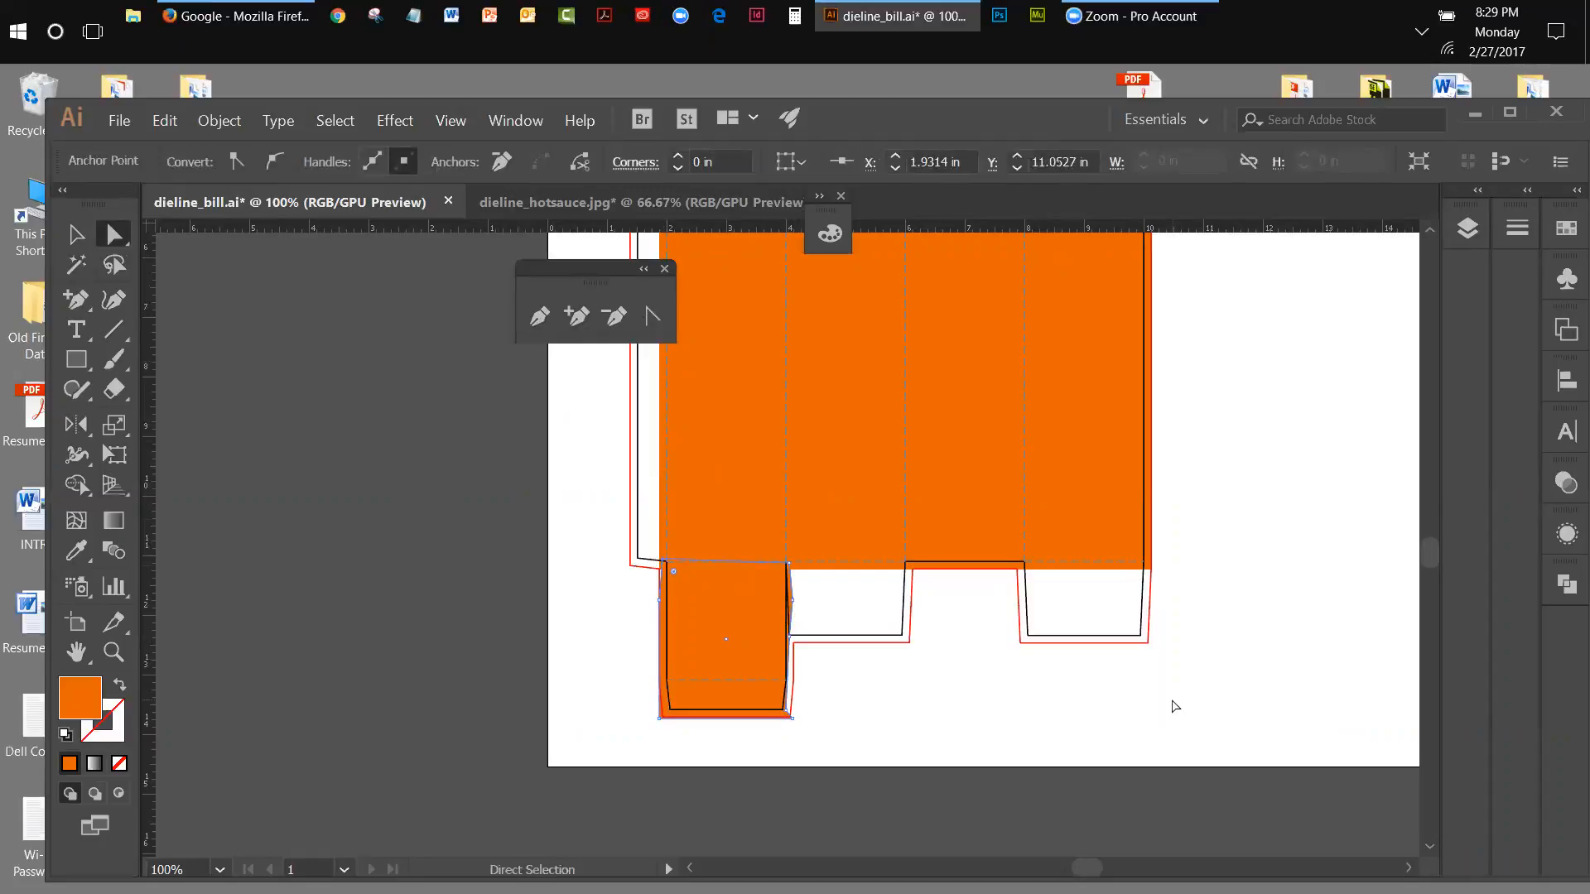
{"action": "key", "text": "Down"}
{"action": "key", "text": "Down"}
{"action": "key", "text": "Down"}
{"action": "key", "text": "Left"}
{"action": "key", "text": "Left"}
{"action": "key", "text": "Left"}
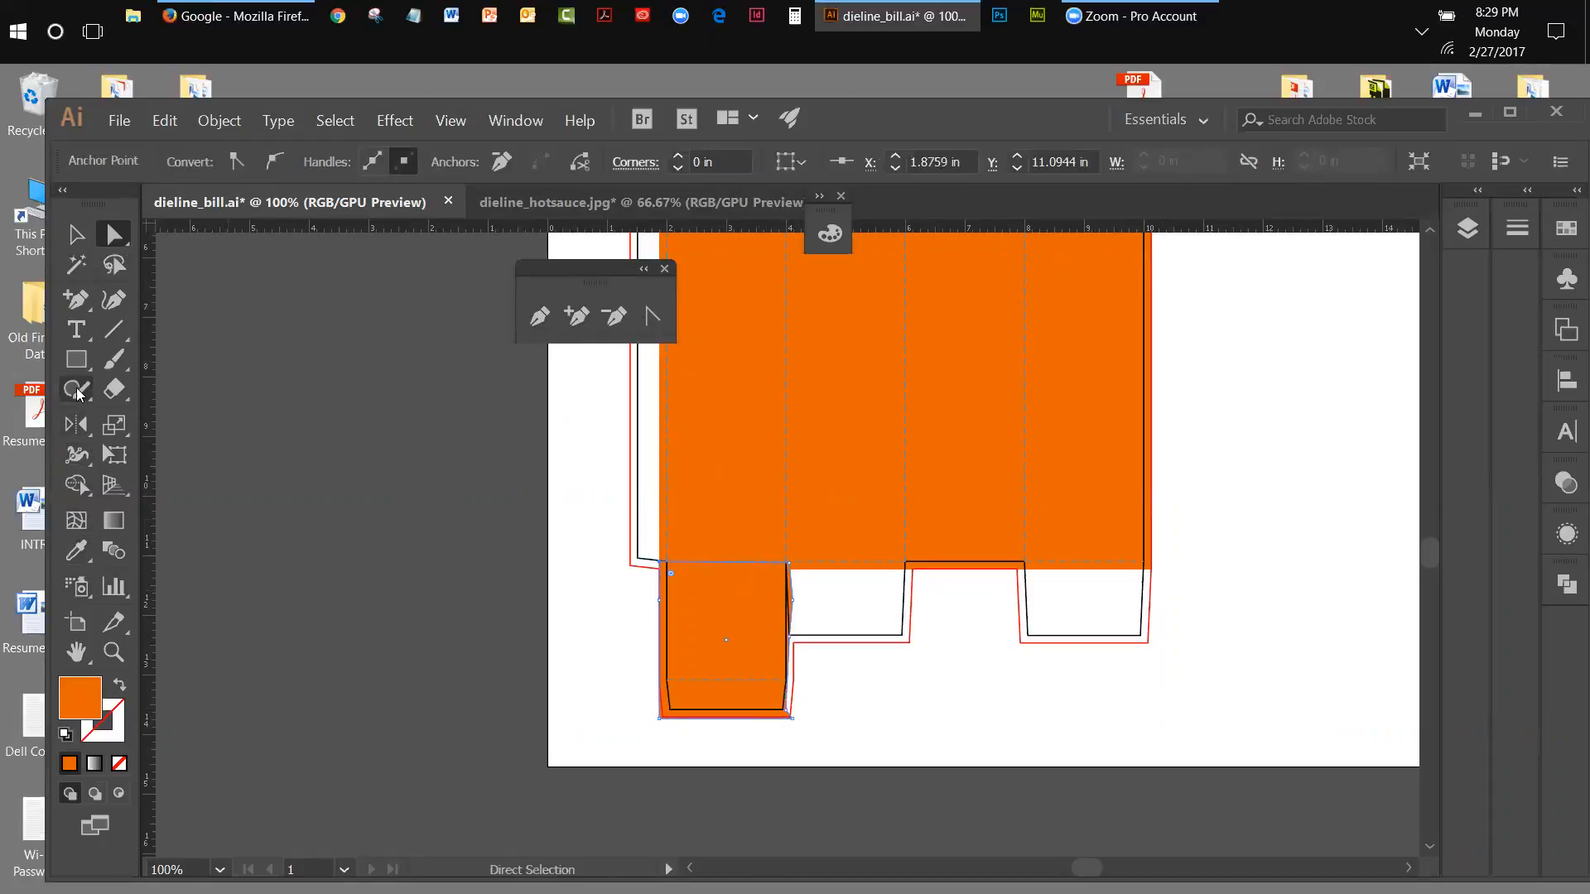
Try to reflect the lower-left flap's orange shape with the Horizontal axis option.
{"action": "mouse_move", "coordinate": [77, 425]}
{"action": "left_mouse_down"}
{"action": "mouse_move", "coordinate": [135, 454]}
{"action": "mouse_move", "coordinate": [88, 429]}
{"action": "left_mouse_up"}
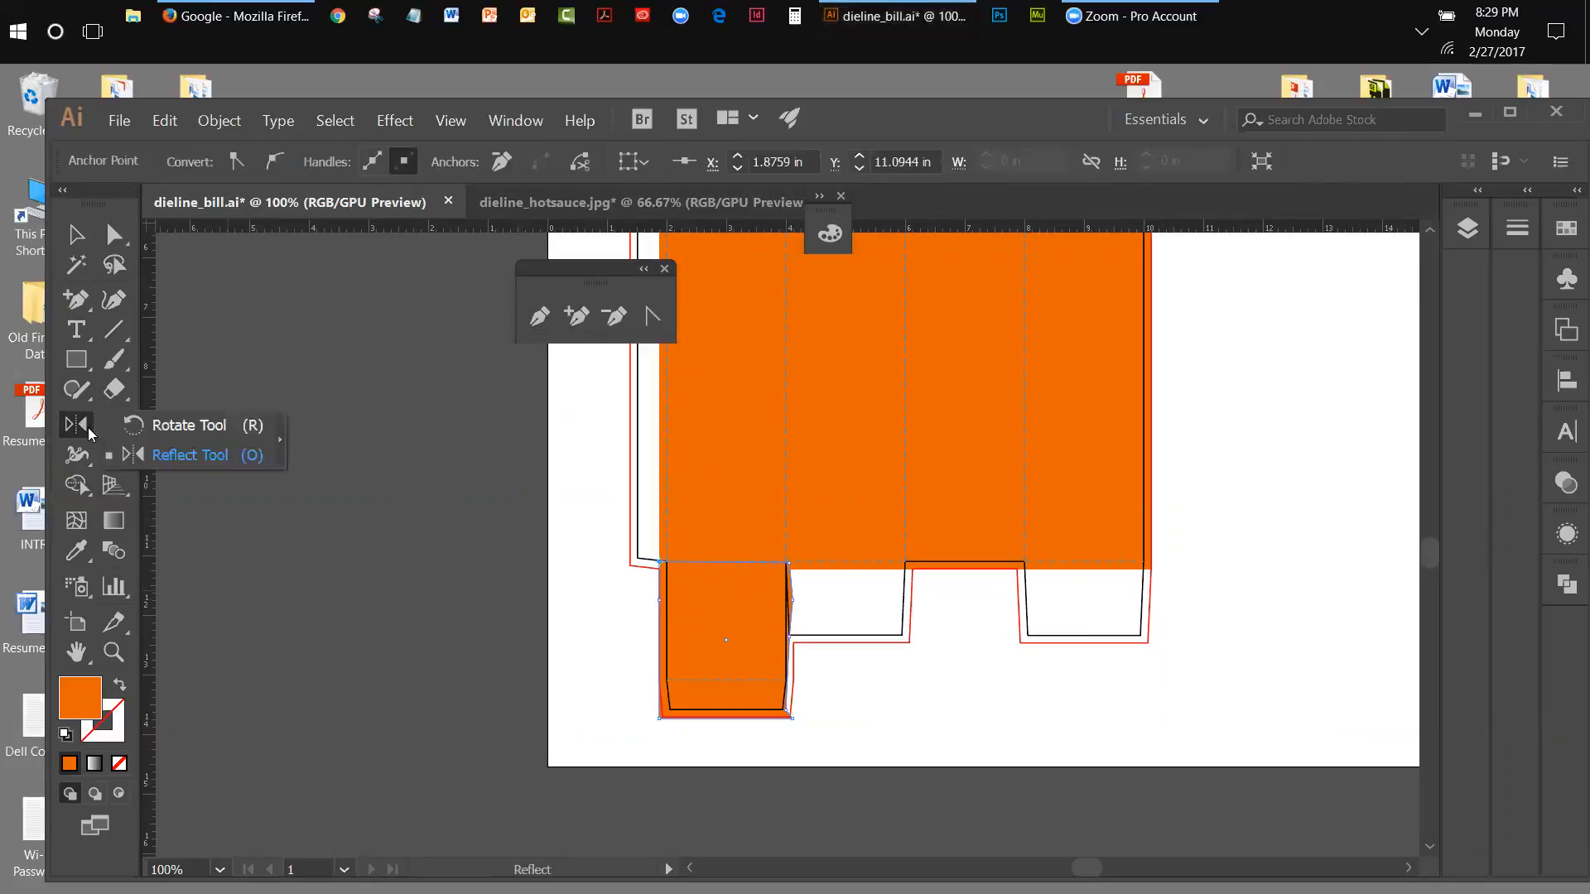
{"action": "key", "text": "e"}
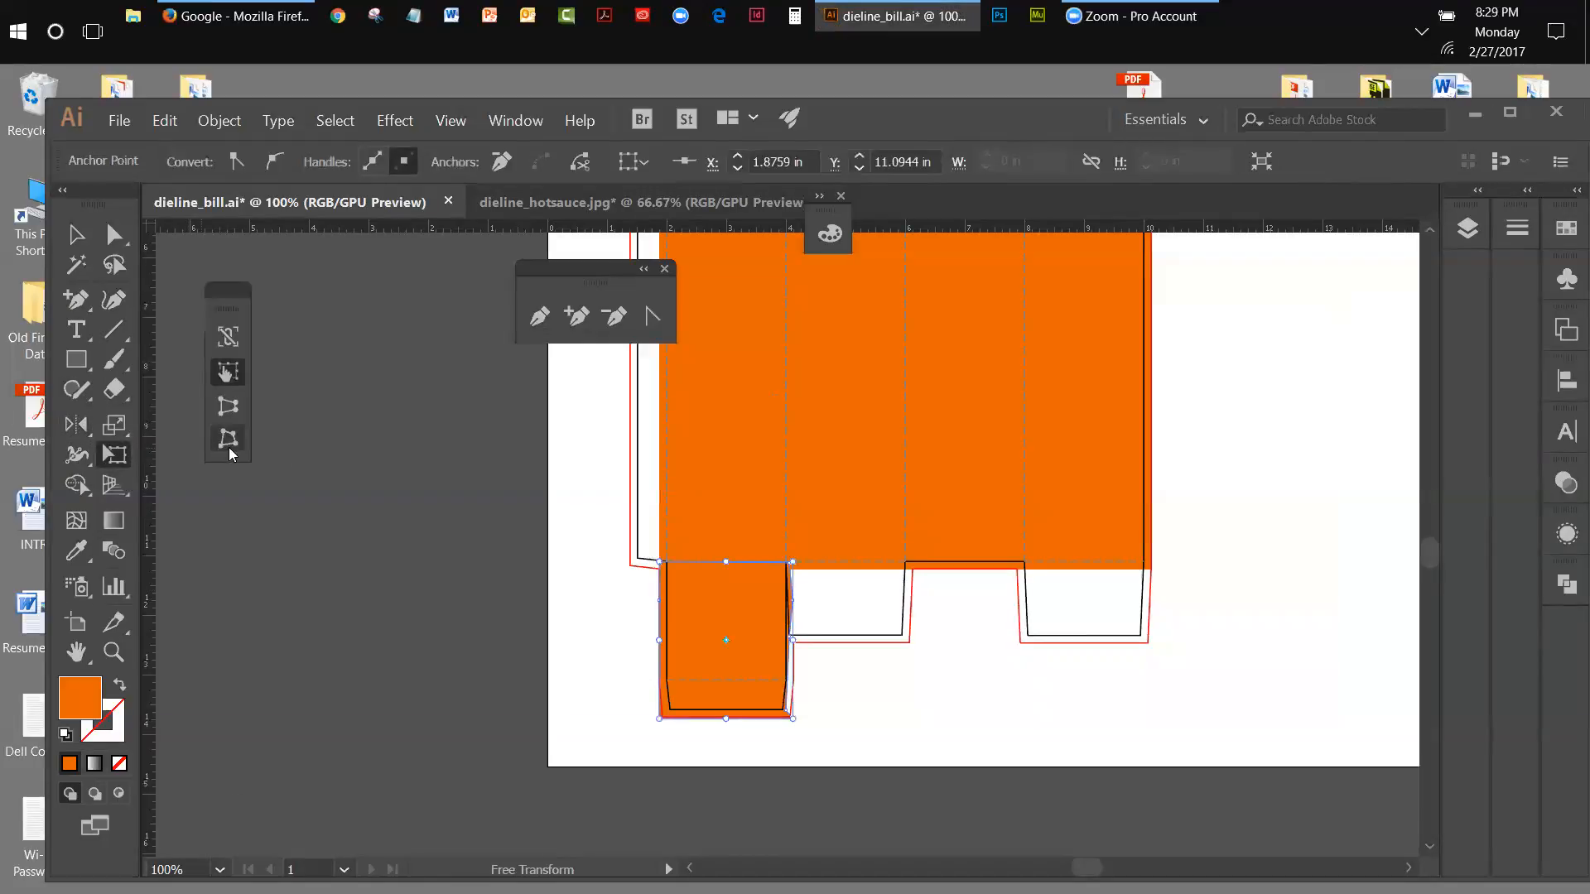
{"action": "double_click", "coordinate": [76, 425]}
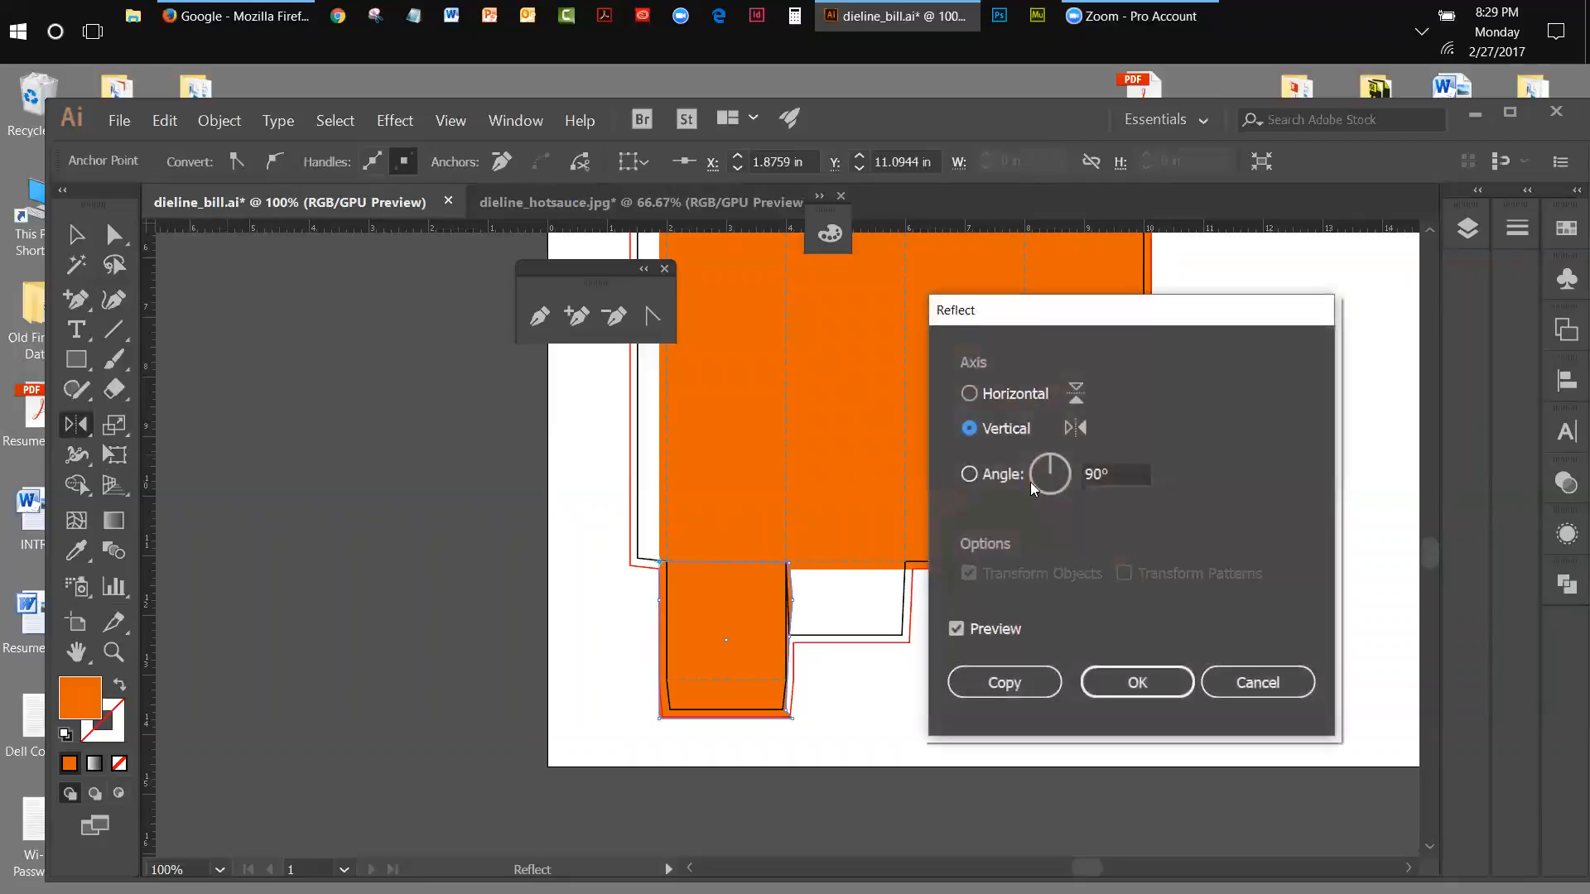
{"action": "left_click", "coordinate": [970, 395]}
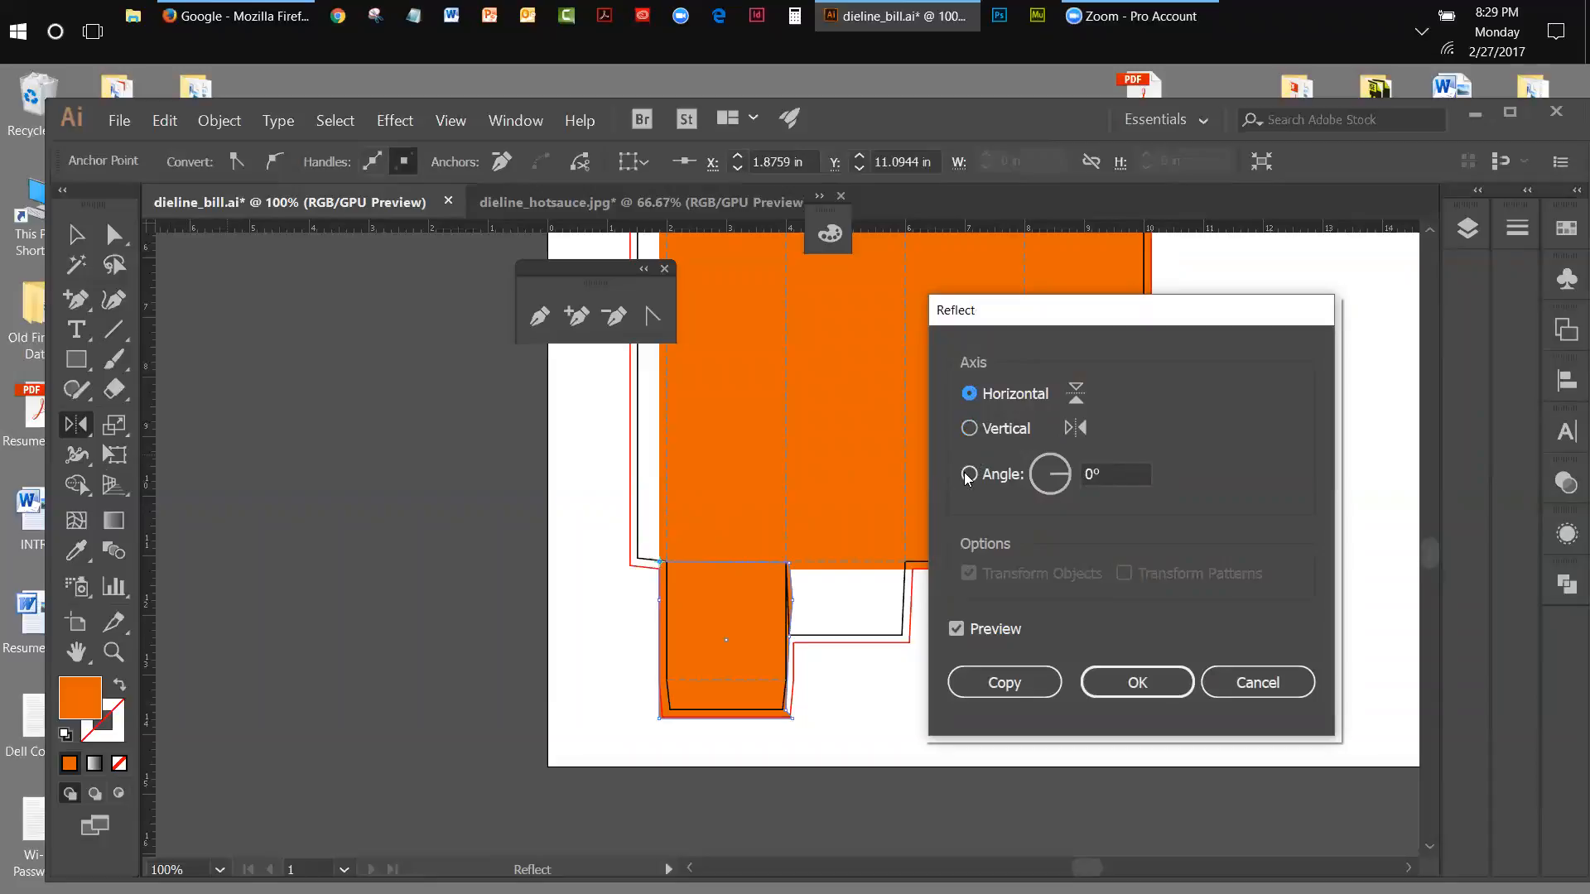
{"action": "left_click", "coordinate": [1100, 688]}
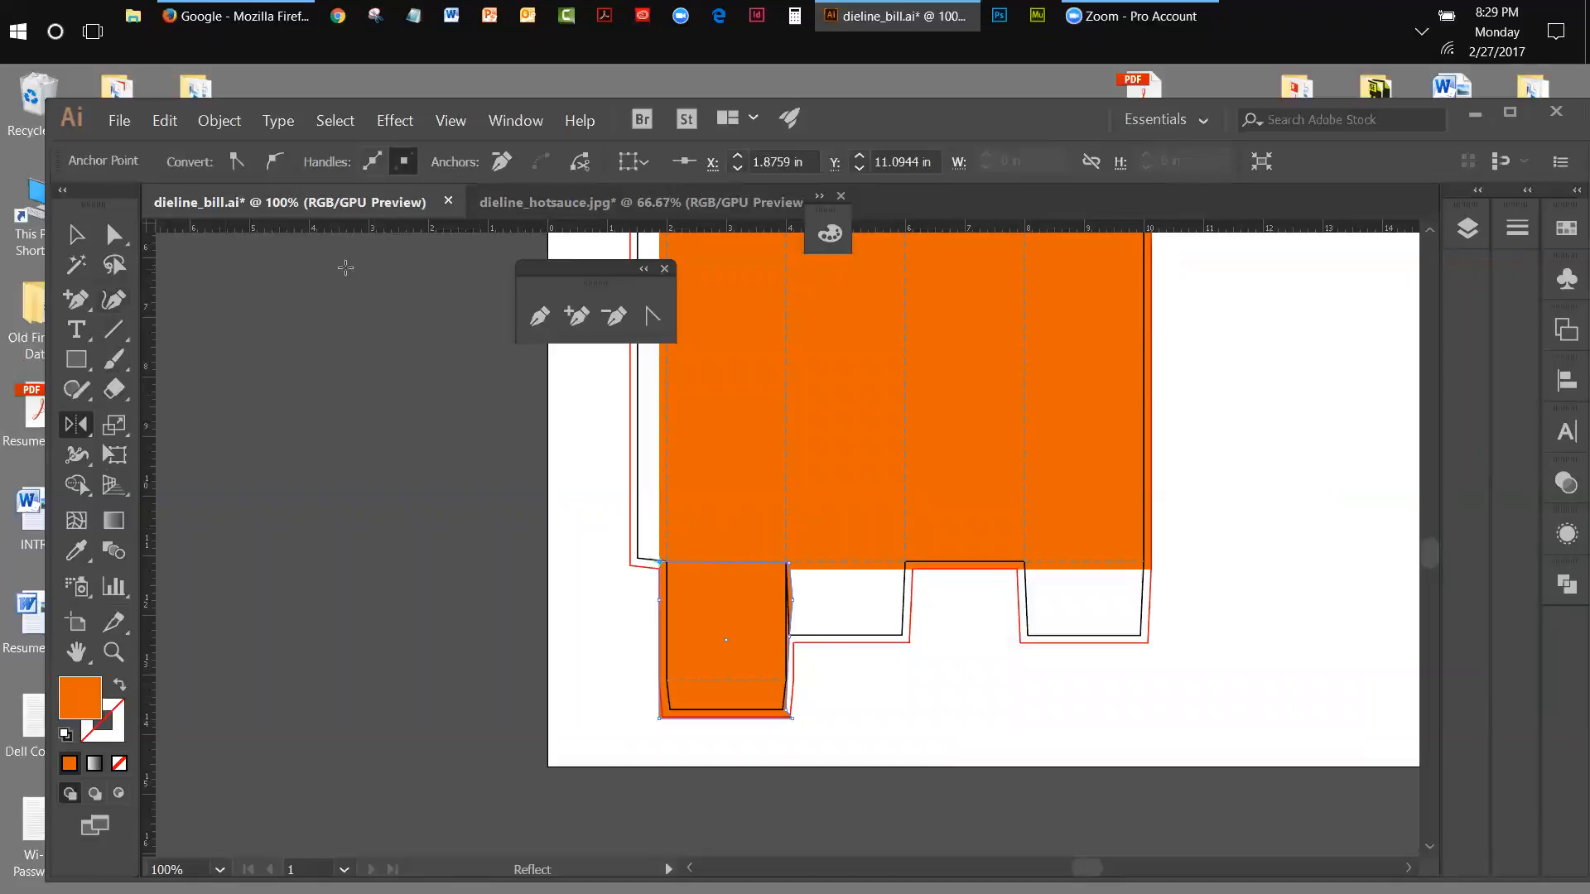
Nudge the bottom-right anchor point of the lower-left flap's orange shape right toward the bleed line.
{"action": "left_click", "coordinate": [114, 235]}
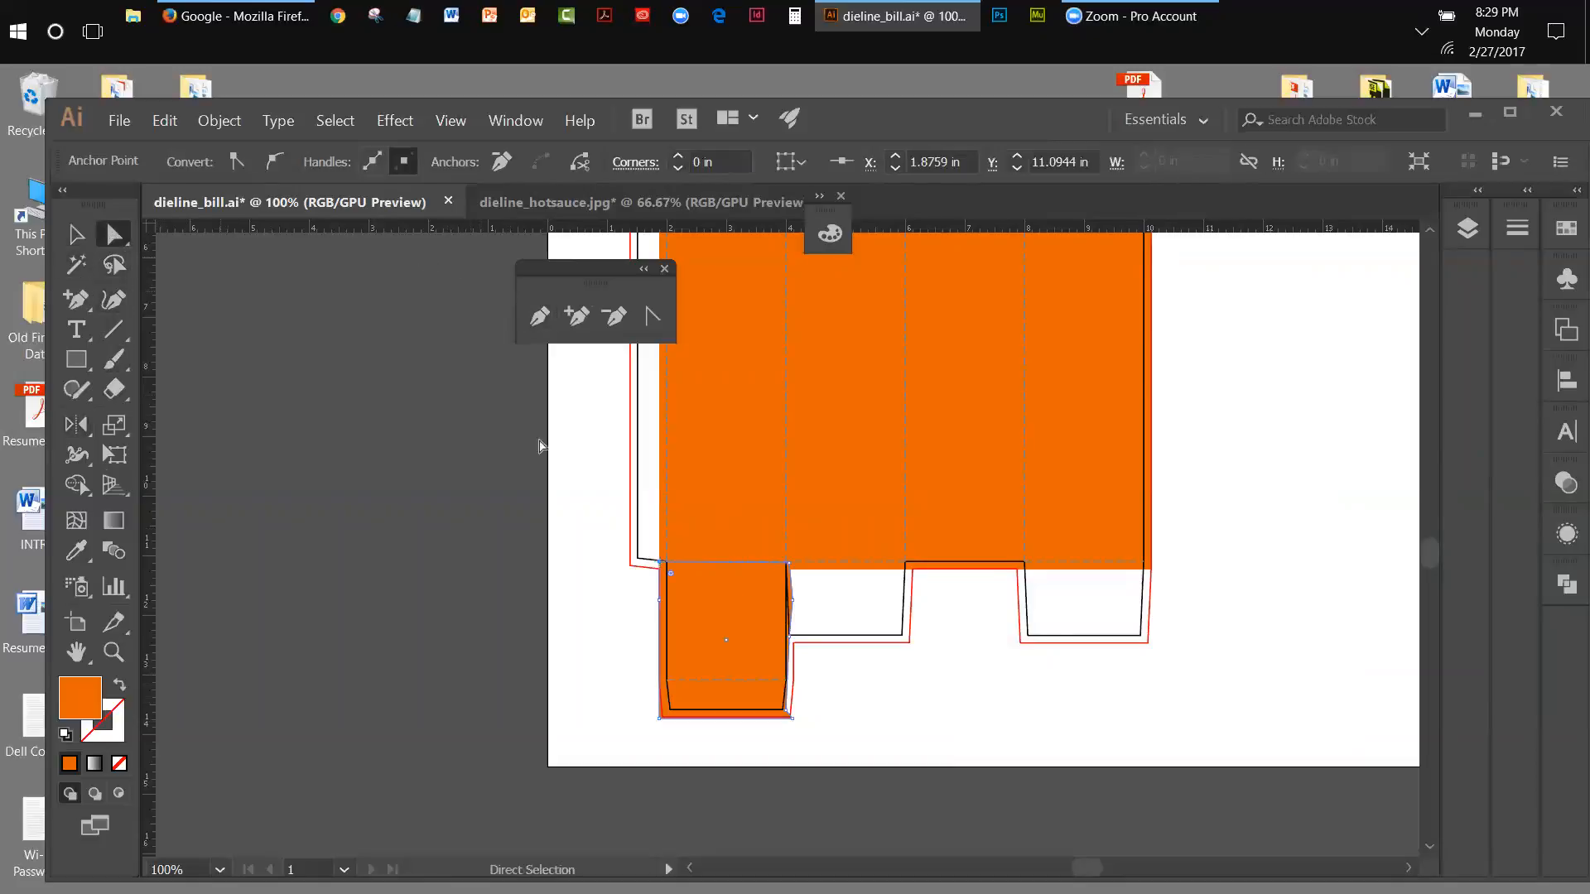
{"action": "left_click", "coordinate": [787, 713]}
{"action": "key", "text": "Right"}
{"action": "key", "text": "Right"}
{"action": "key", "text": "Right"}
{"action": "key", "text": "Right"}
{"action": "key", "text": "Right"}
{"action": "key", "text": "Right"}
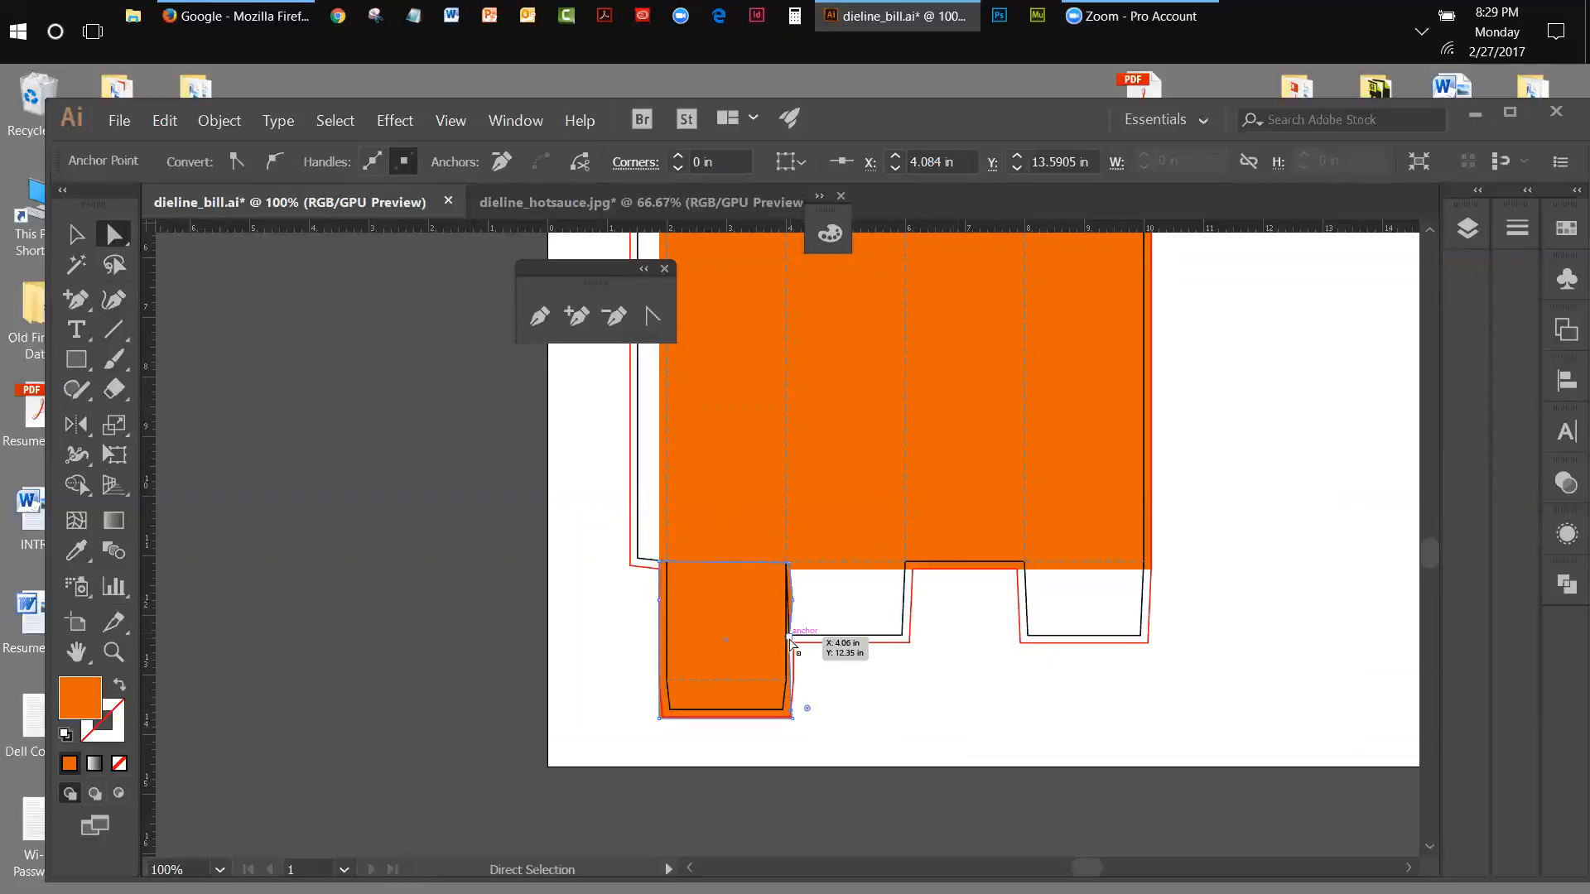
Adjust the middle anchor points on the right edge of the lower-left flap's orange shape, then deselect it.
{"action": "left_click", "coordinate": [791, 641]}
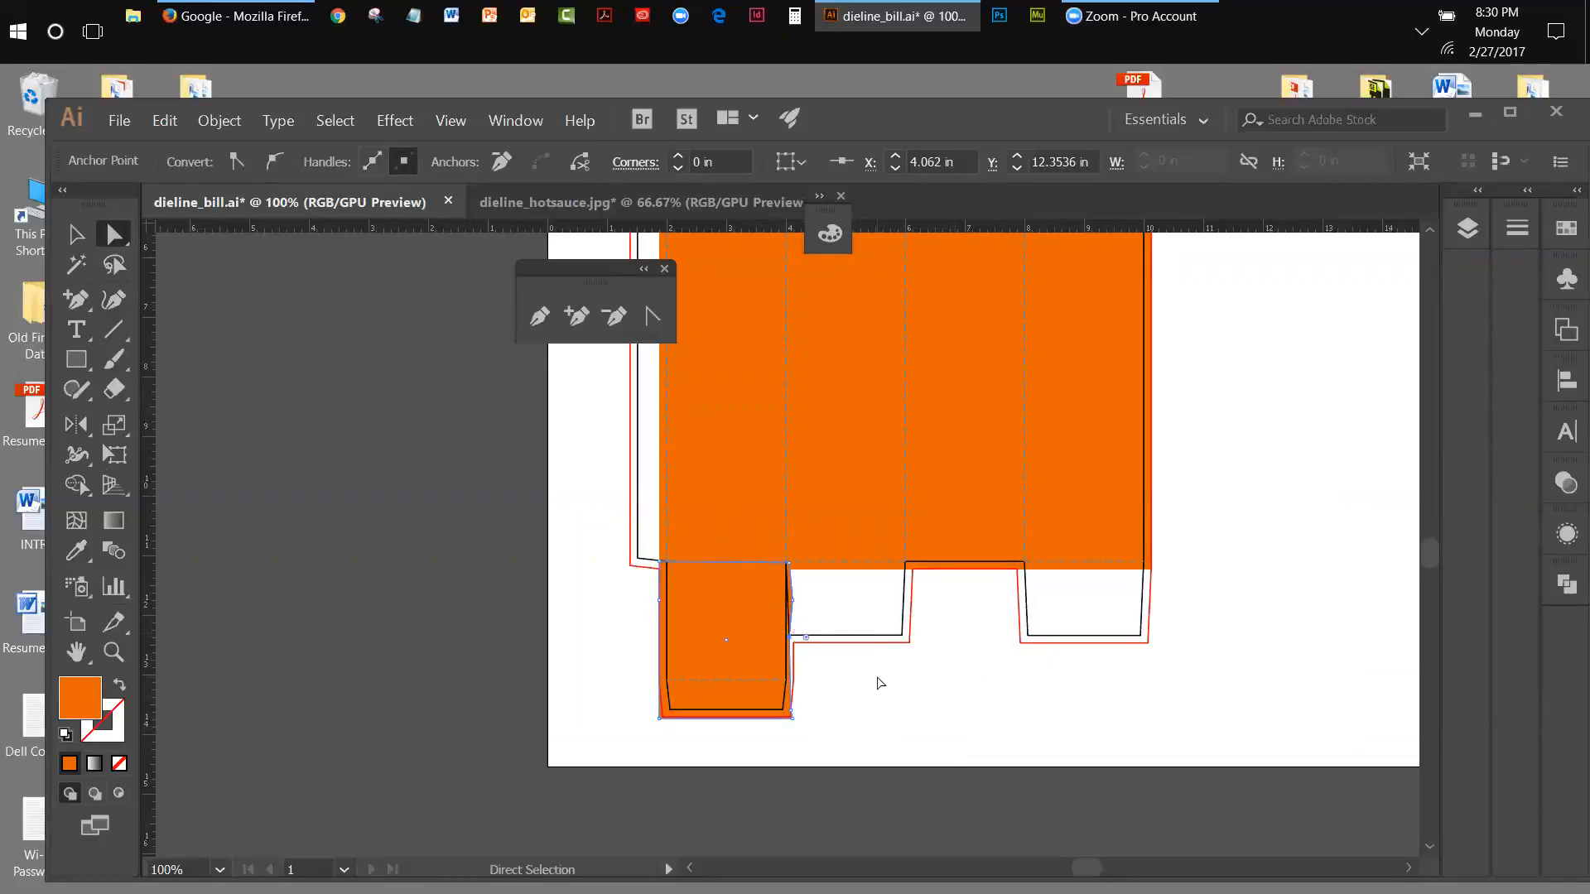
{"action": "key", "text": "Right"}
{"action": "key", "text": "Right"}
{"action": "key", "text": "Right"}
{"action": "key", "text": "Right"}
{"action": "key", "text": "Right"}
{"action": "key", "text": "Right"}
{"action": "left_click", "coordinate": [796, 605]}
{"action": "key", "text": "Left"}
{"action": "left_click_drag", "start_coordinate": [797, 640], "coordinate": [792, 640]}
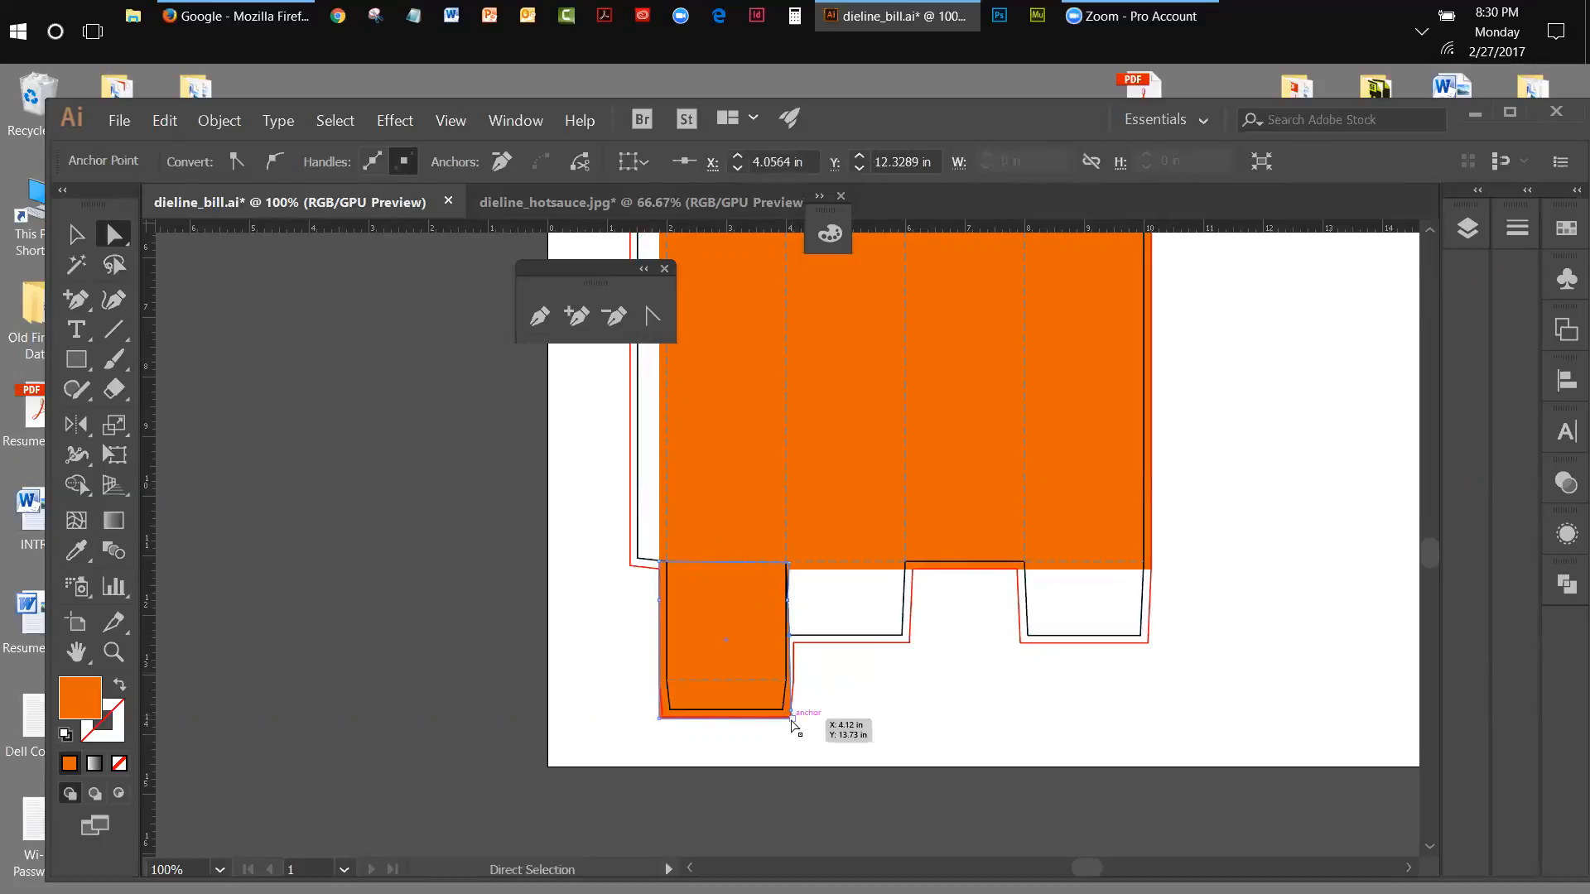
{"action": "left_click", "coordinate": [76, 234]}
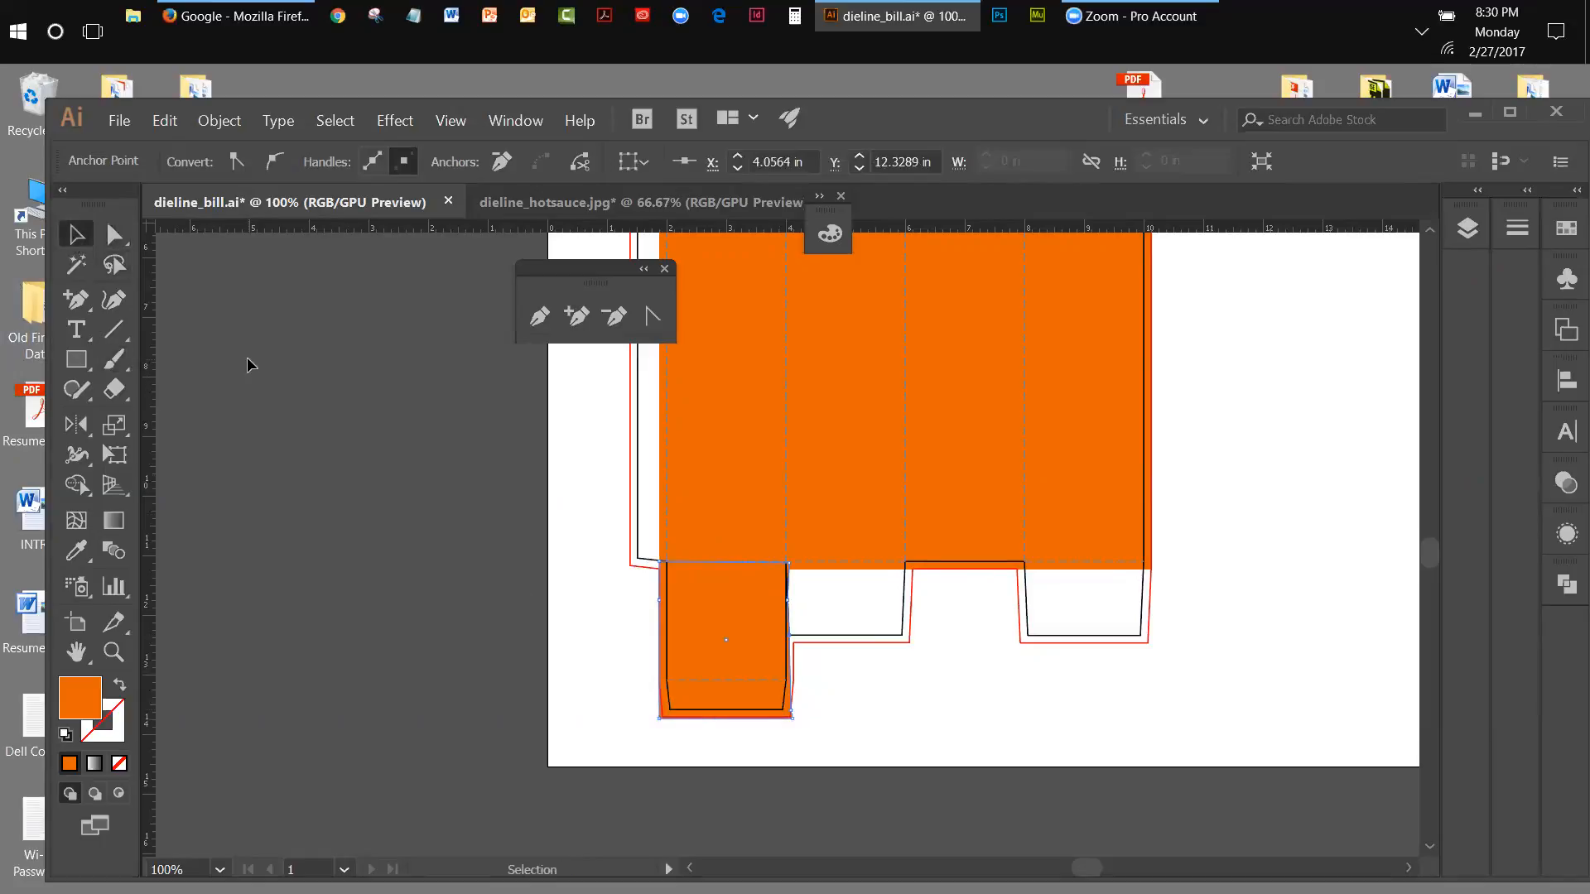
{"action": "left_click", "coordinate": [247, 356]}
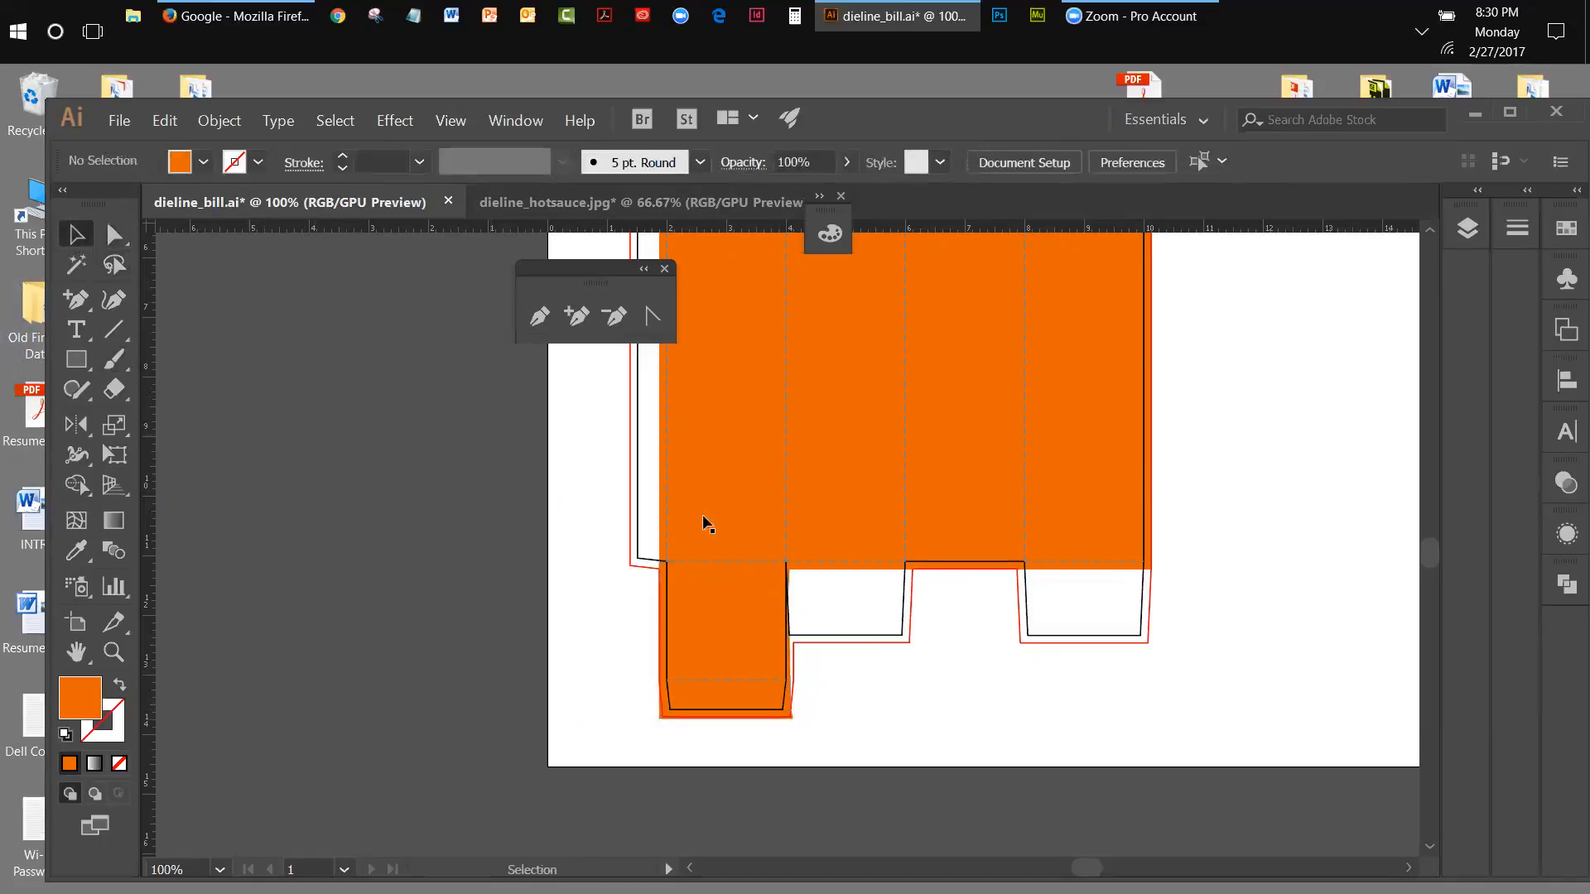
Nudge the top-right anchor point of the lower-left flap's orange shape slightly left, then deselect the shape.
{"action": "left_click", "coordinate": [792, 575]}
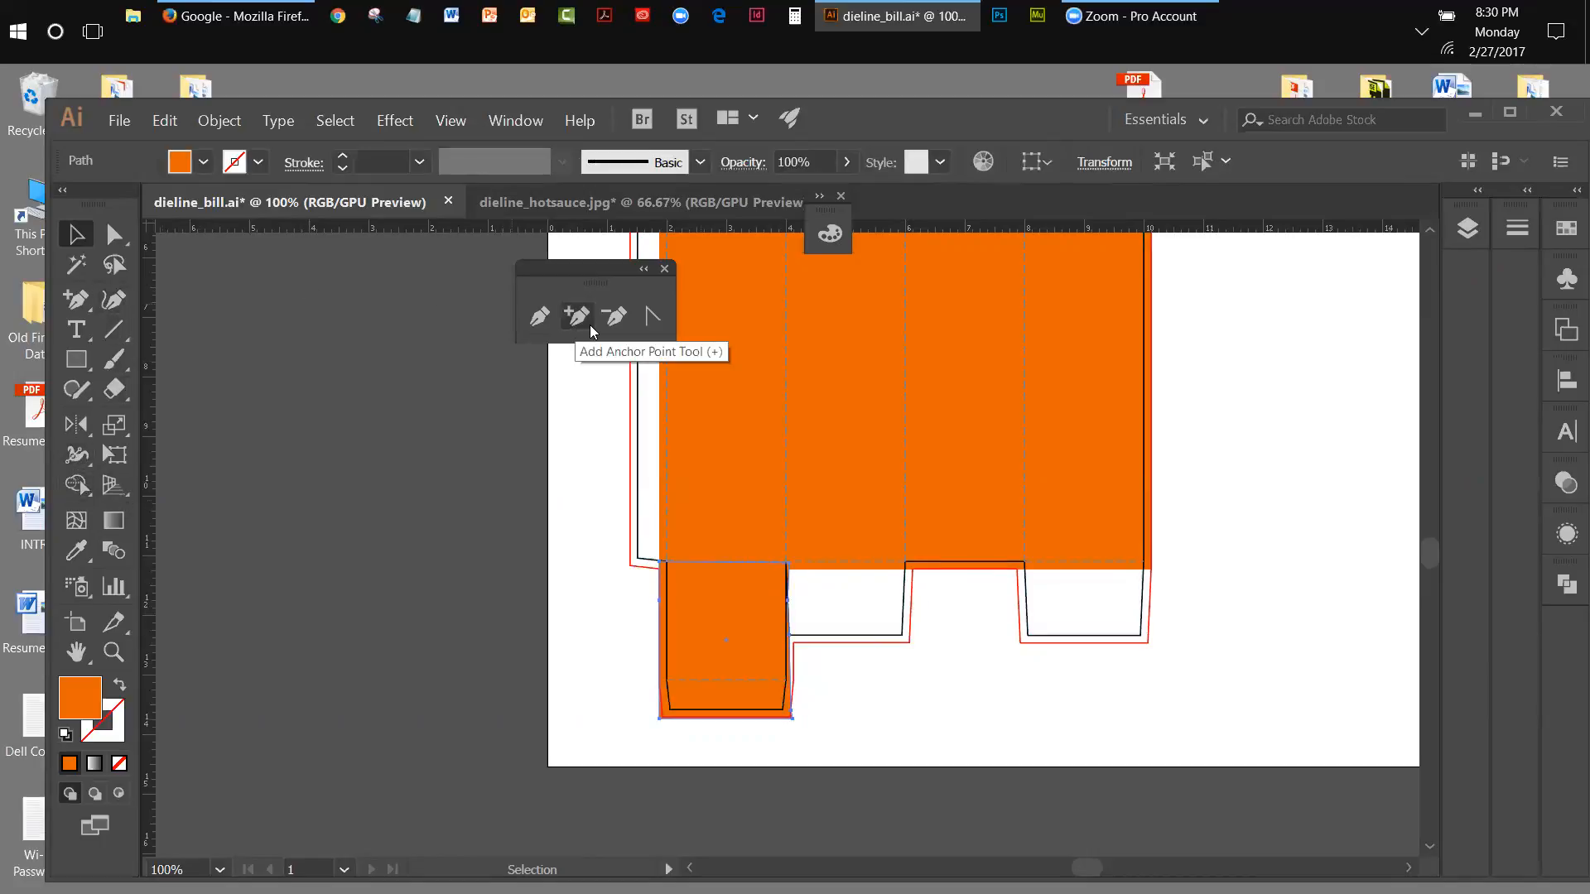
{"action": "left_click", "coordinate": [116, 240]}
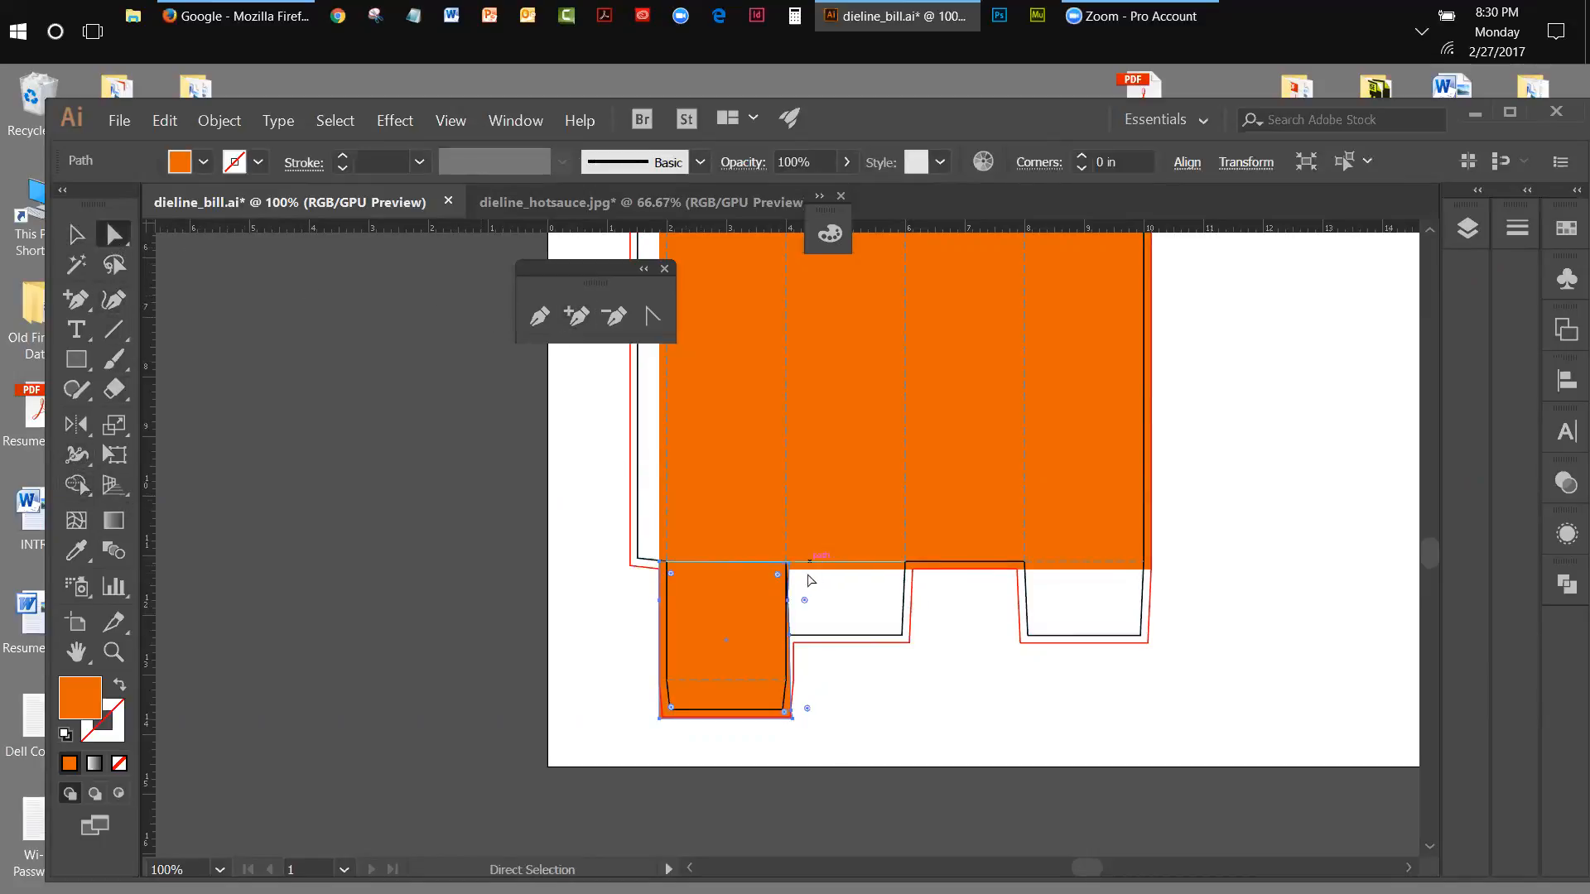
{"action": "left_click", "coordinate": [788, 564]}
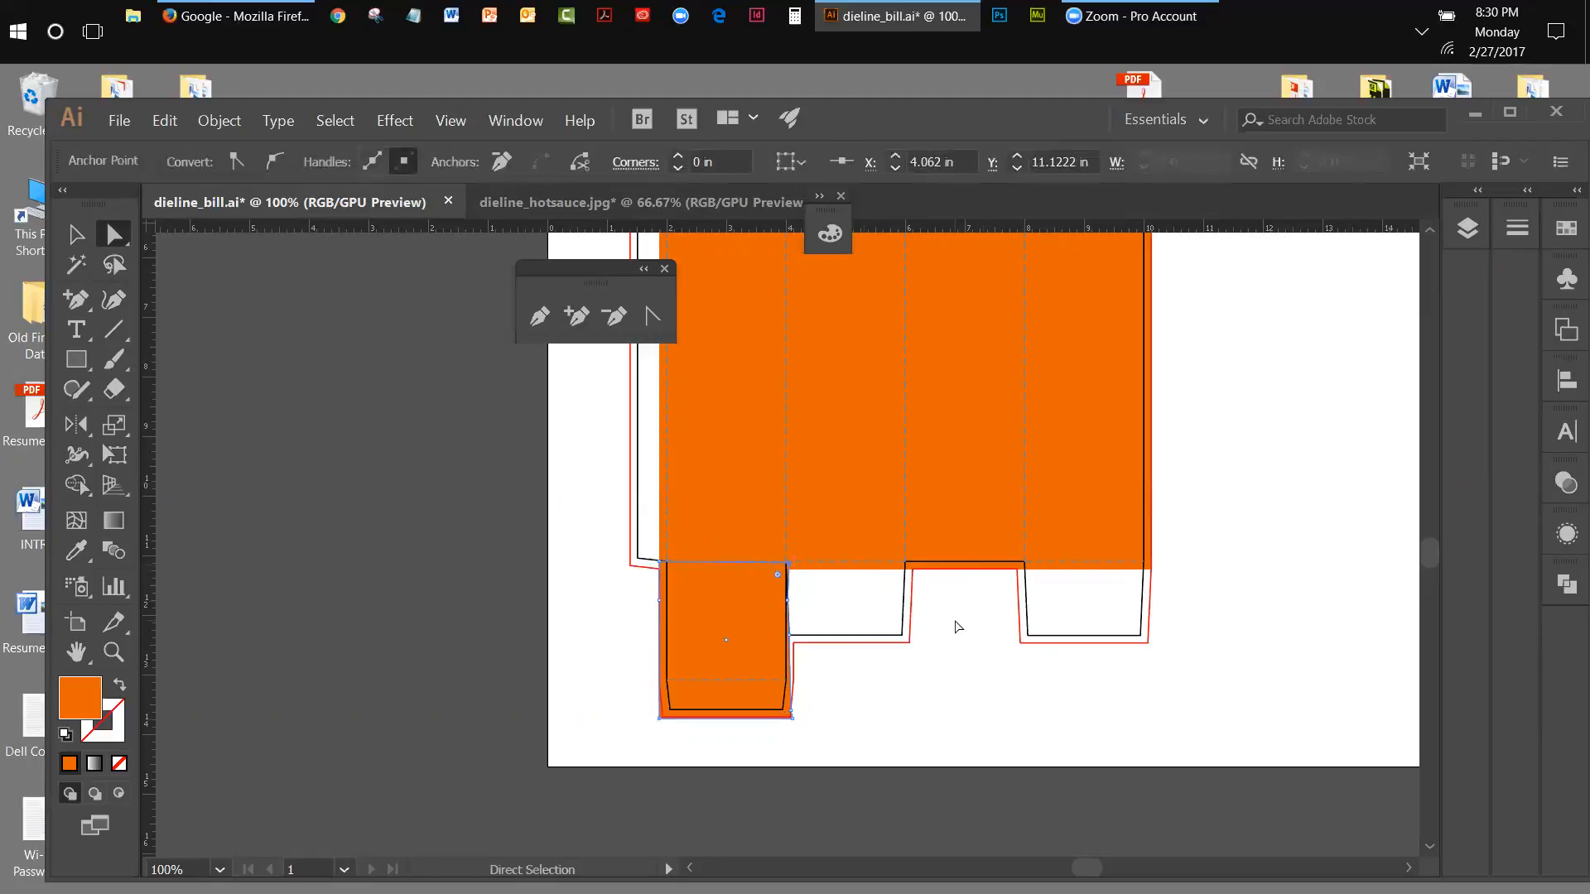
{"action": "key", "text": "Left"}
{"action": "key", "text": "Left"}
{"action": "key", "text": "Left"}
{"action": "left_click", "coordinate": [352, 540]}
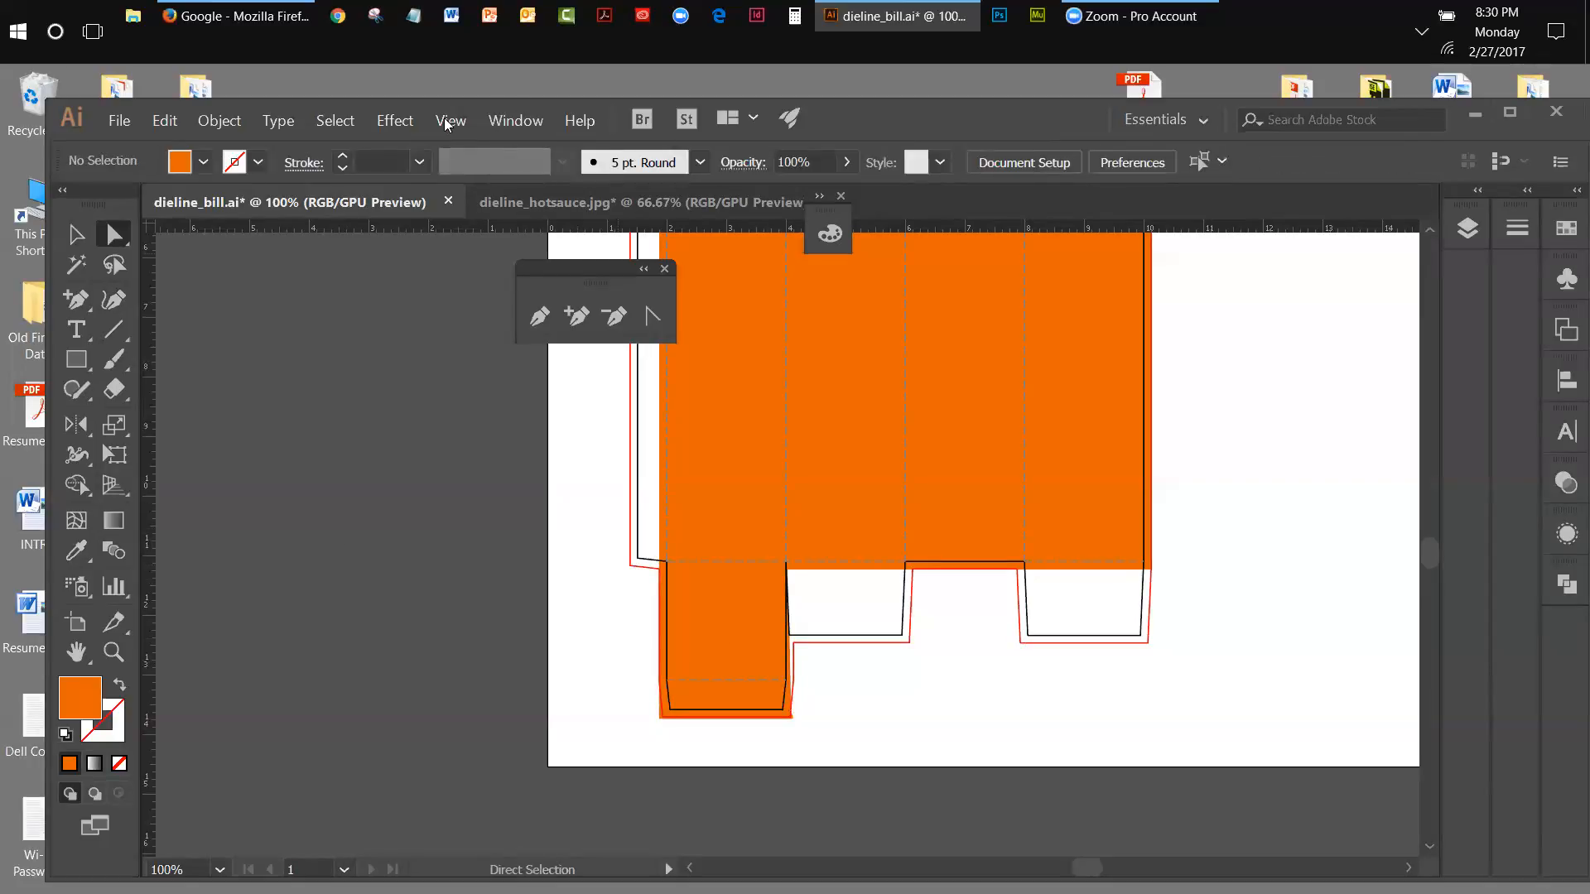
Add an anchor point to the left edge of the lower-left flap's orange shape, level with the flap's lower fold line.
{"action": "left_click", "coordinate": [661, 719]}
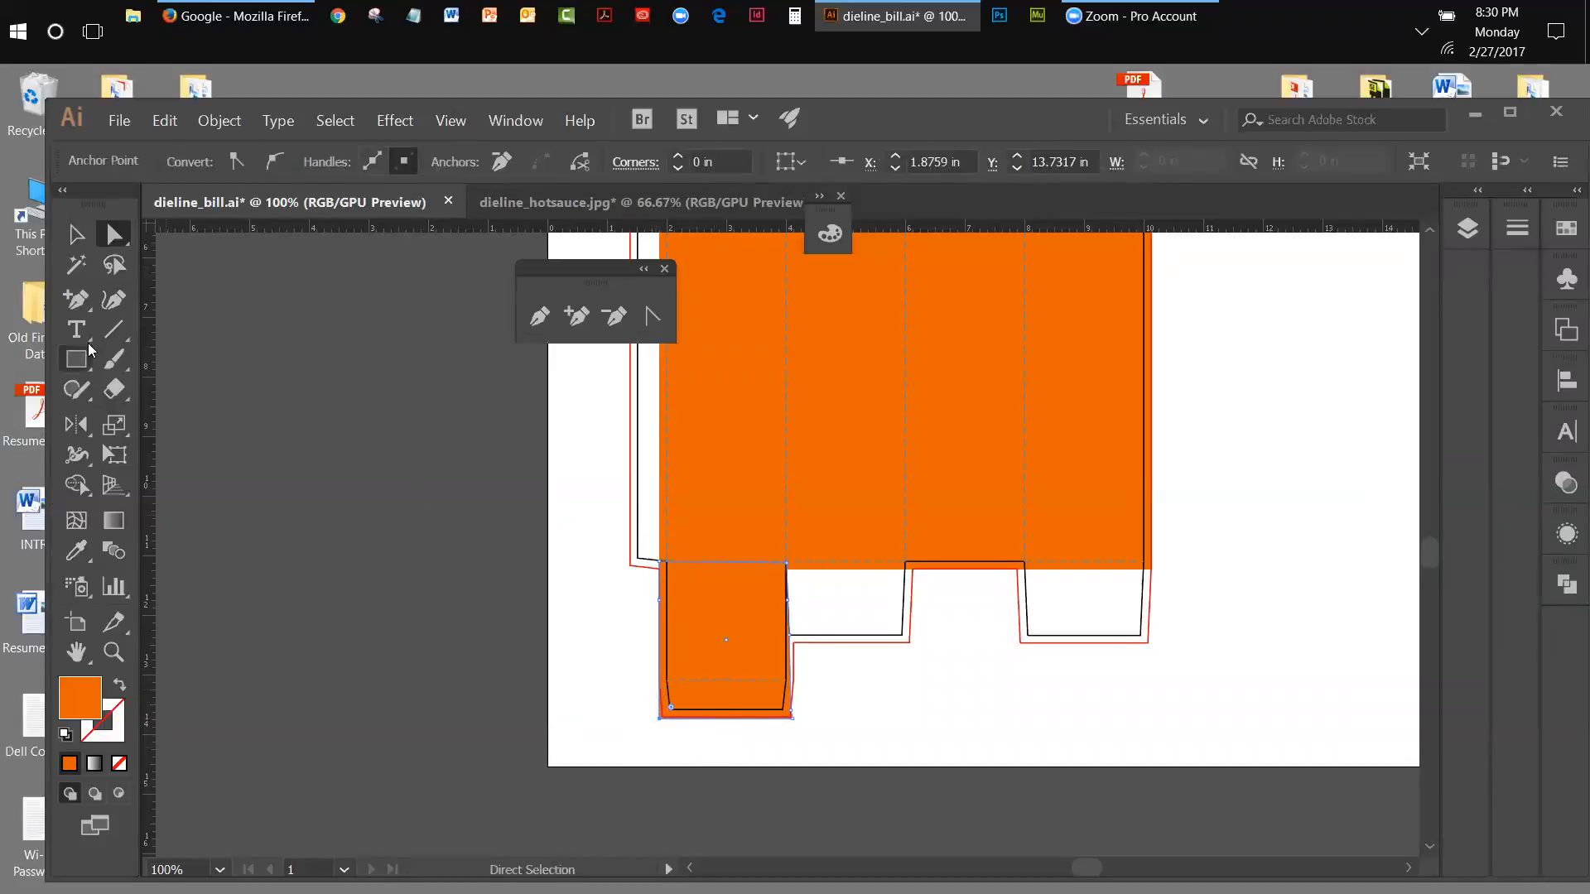
{"action": "left_click", "coordinate": [577, 316]}
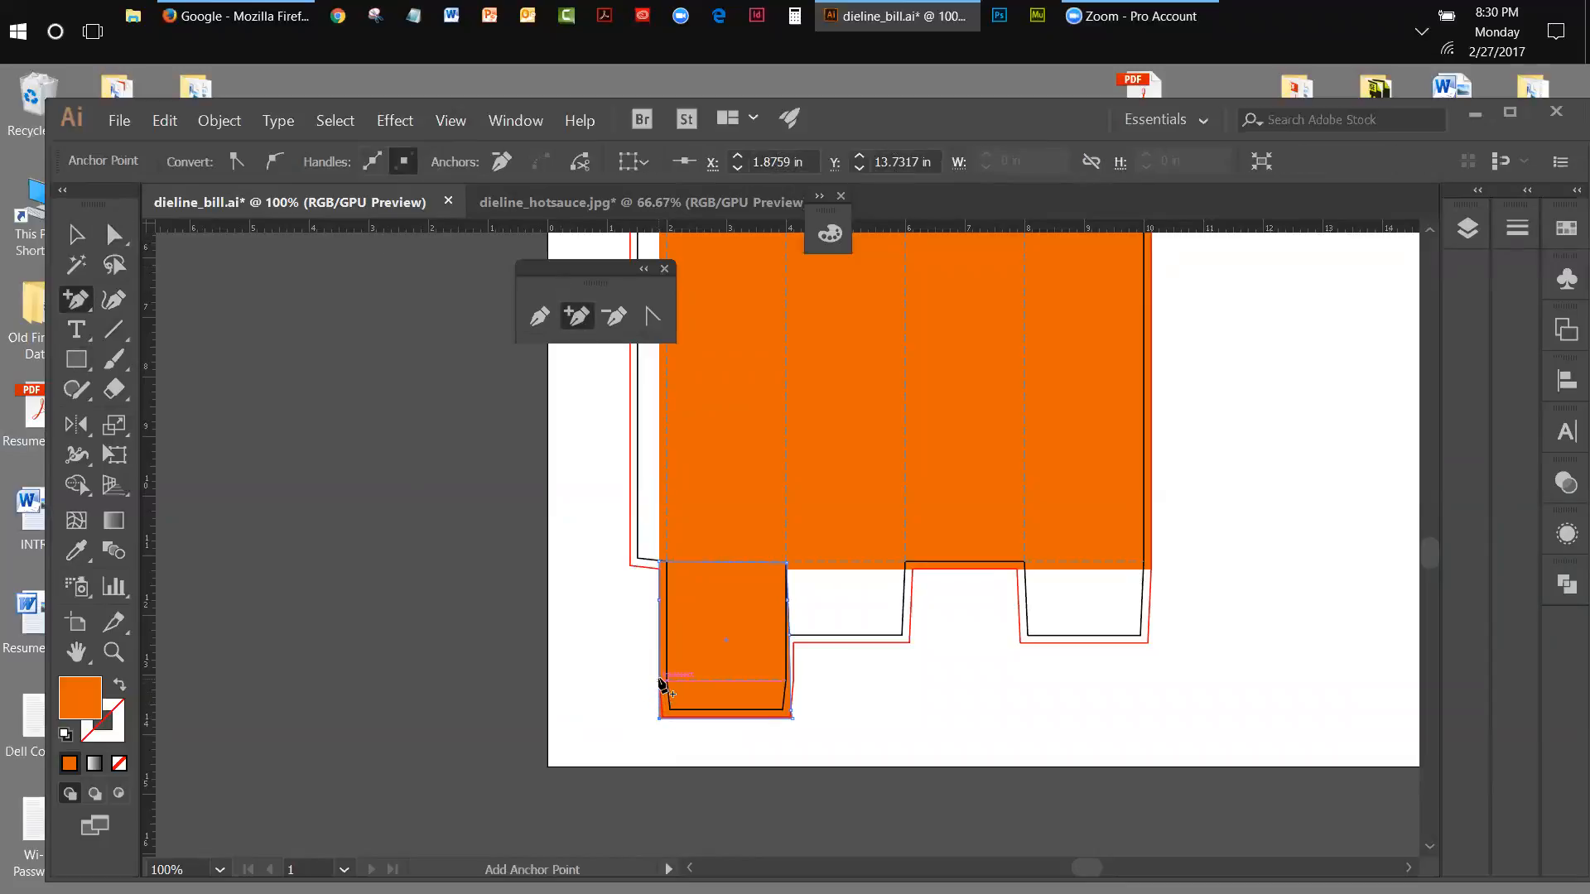
{"action": "left_click", "coordinate": [660, 681]}
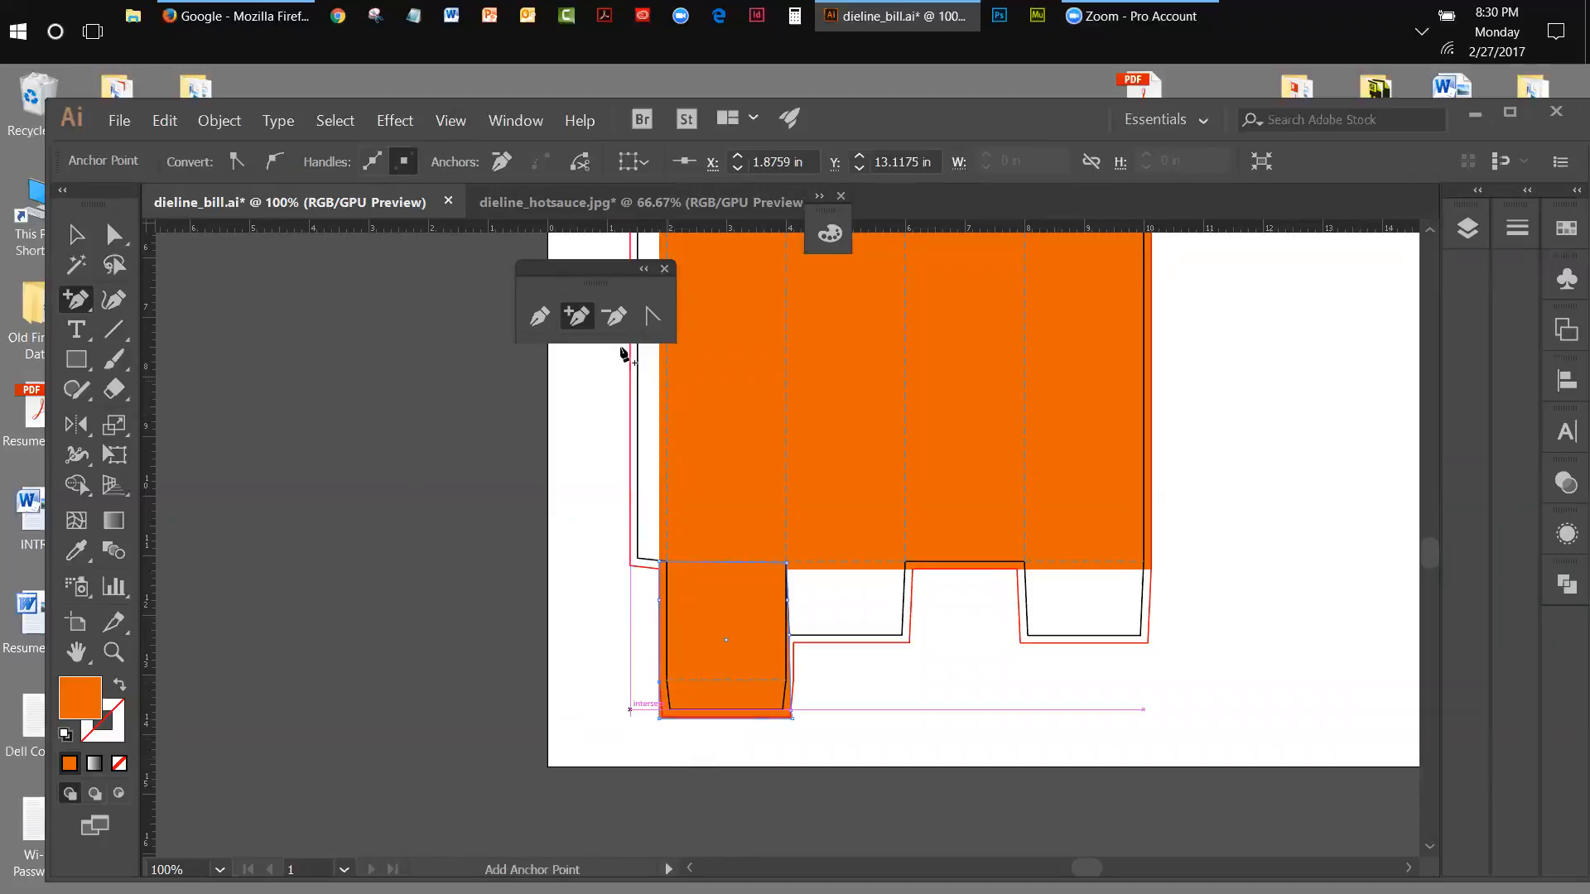
{"action": "left_click", "coordinate": [115, 235]}
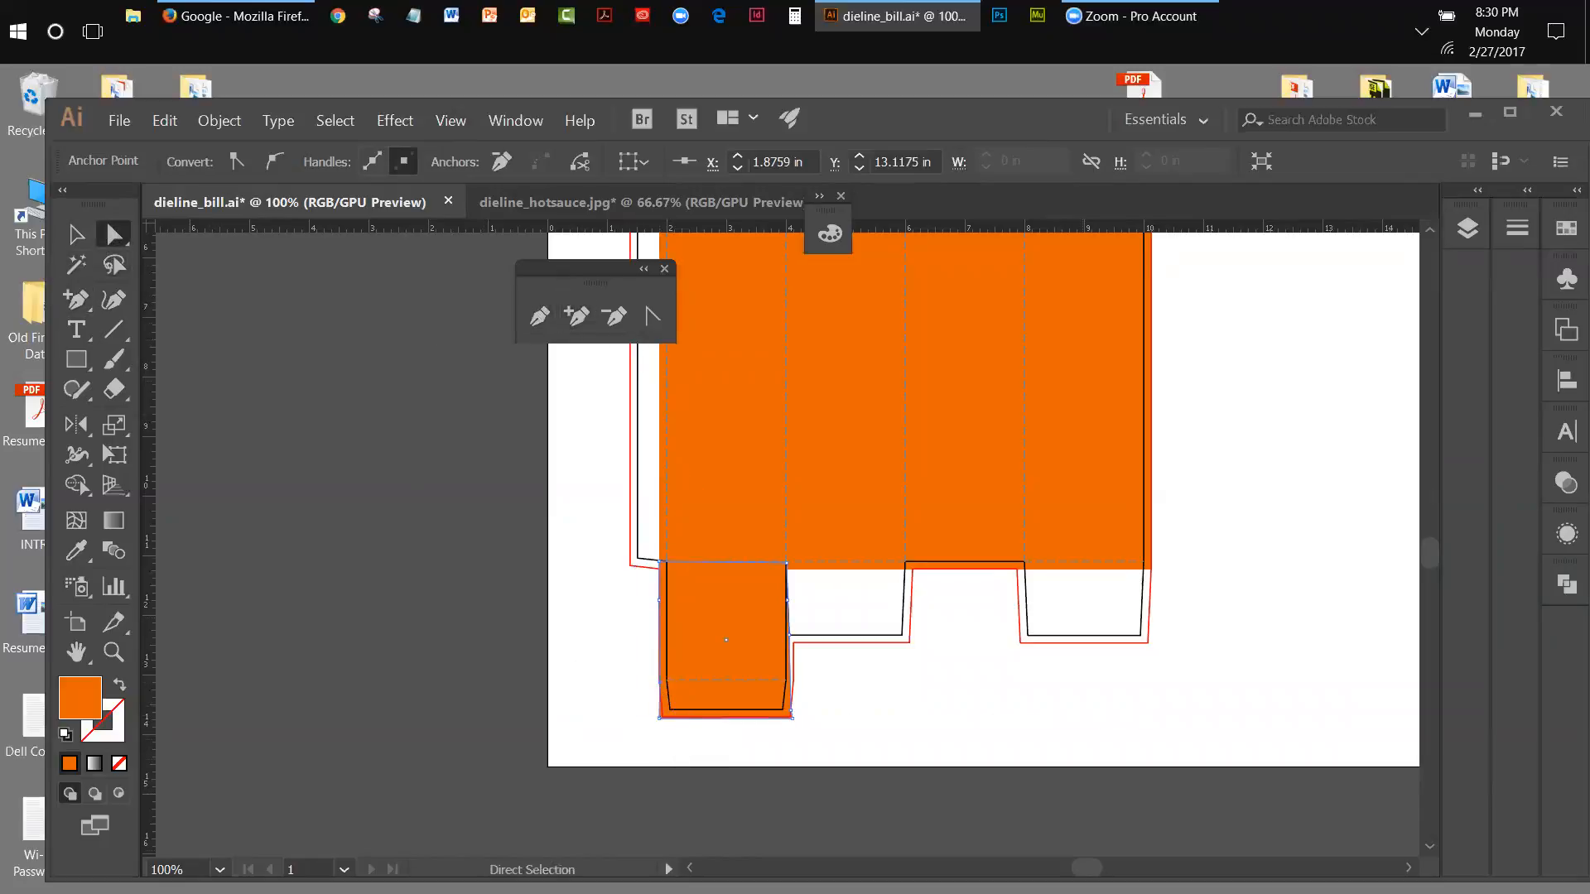
{"action": "key", "text": "Right"}
{"action": "key", "text": "Right"}
{"action": "key", "text": "Right"}
{"action": "key", "text": "Right"}
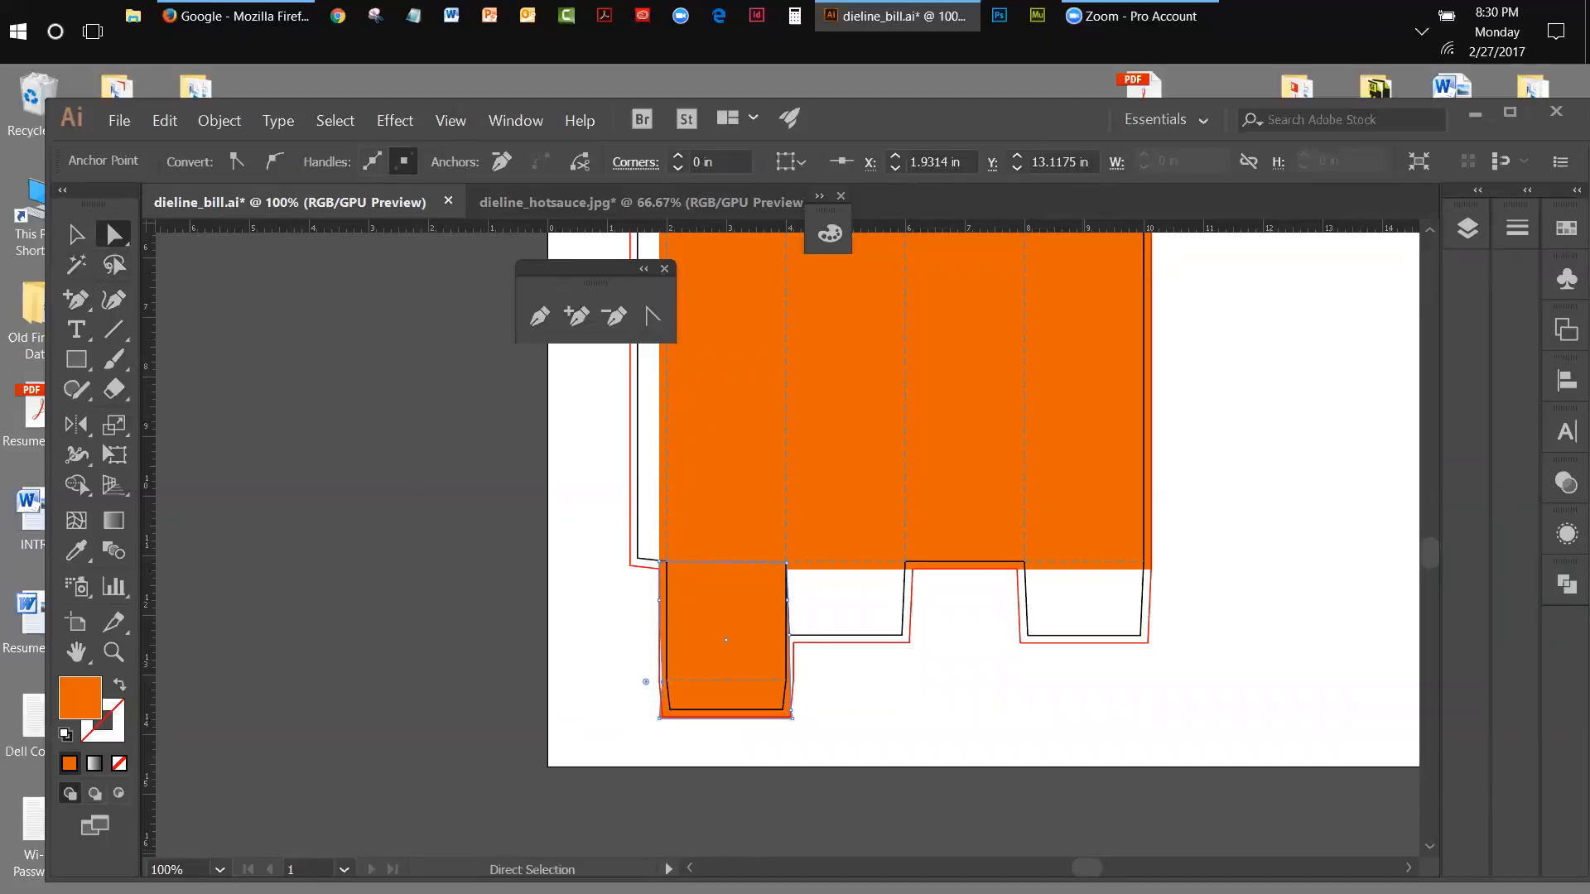
{"action": "key", "text": "Left"}
{"action": "key", "text": "Left"}
{"action": "key", "text": "Left"}
{"action": "key", "text": "Left"}
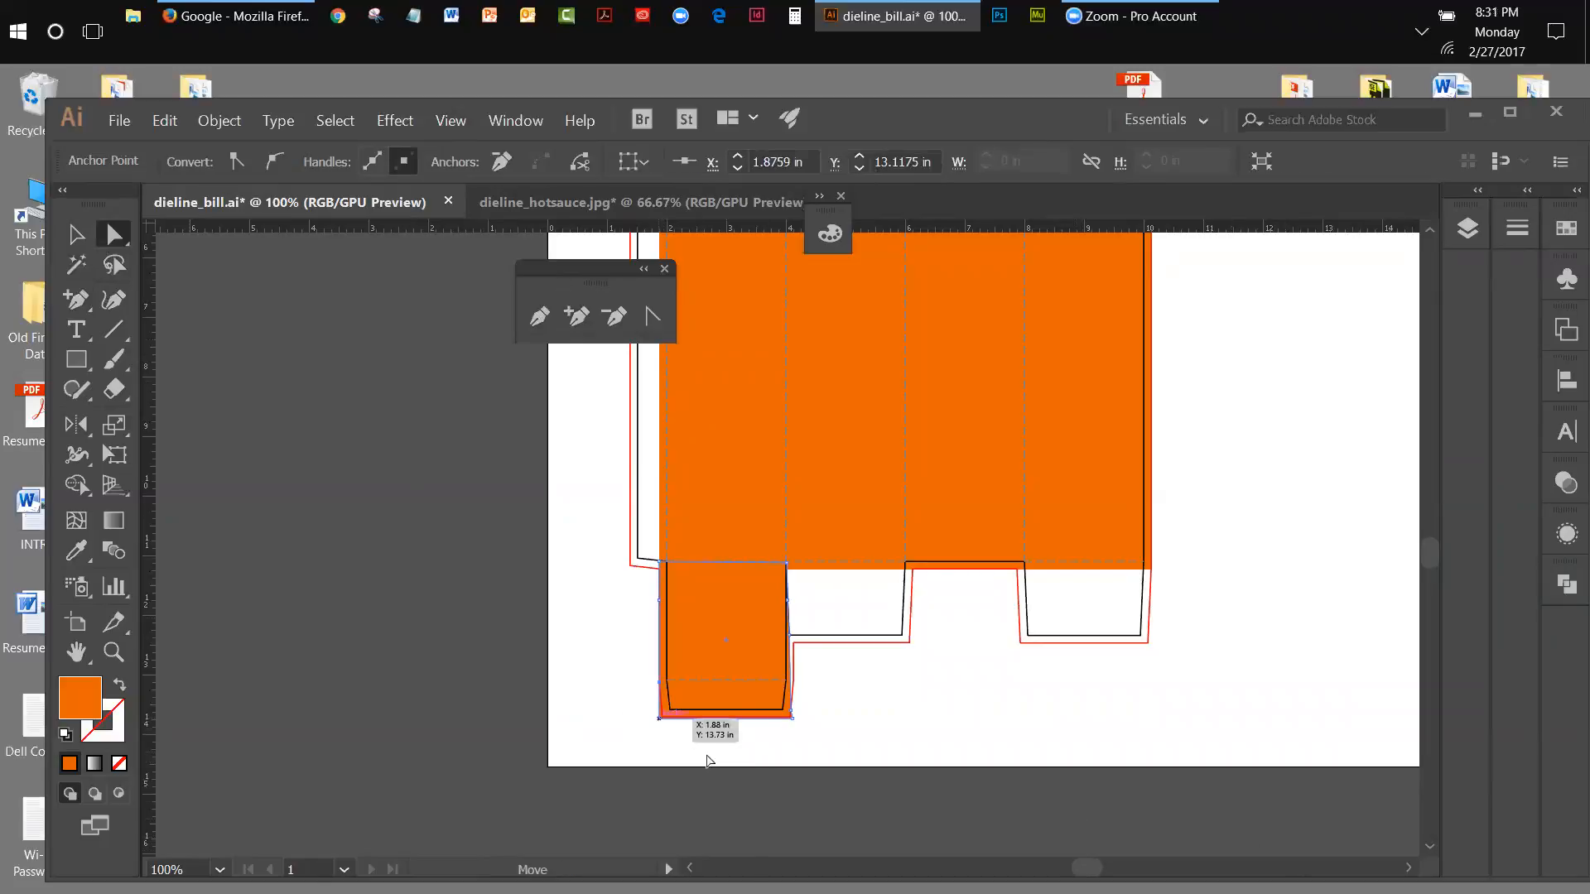
Nudge the bottom-left anchor point of the lower-left flap's orange shape right, onto the red bleed line.
{"action": "left_click", "coordinate": [671, 707]}
{"action": "key", "text": "Right"}
{"action": "key", "text": "Right"}
{"action": "key", "text": "Right"}
{"action": "key", "text": "Right"}
{"action": "key", "text": "Right"}
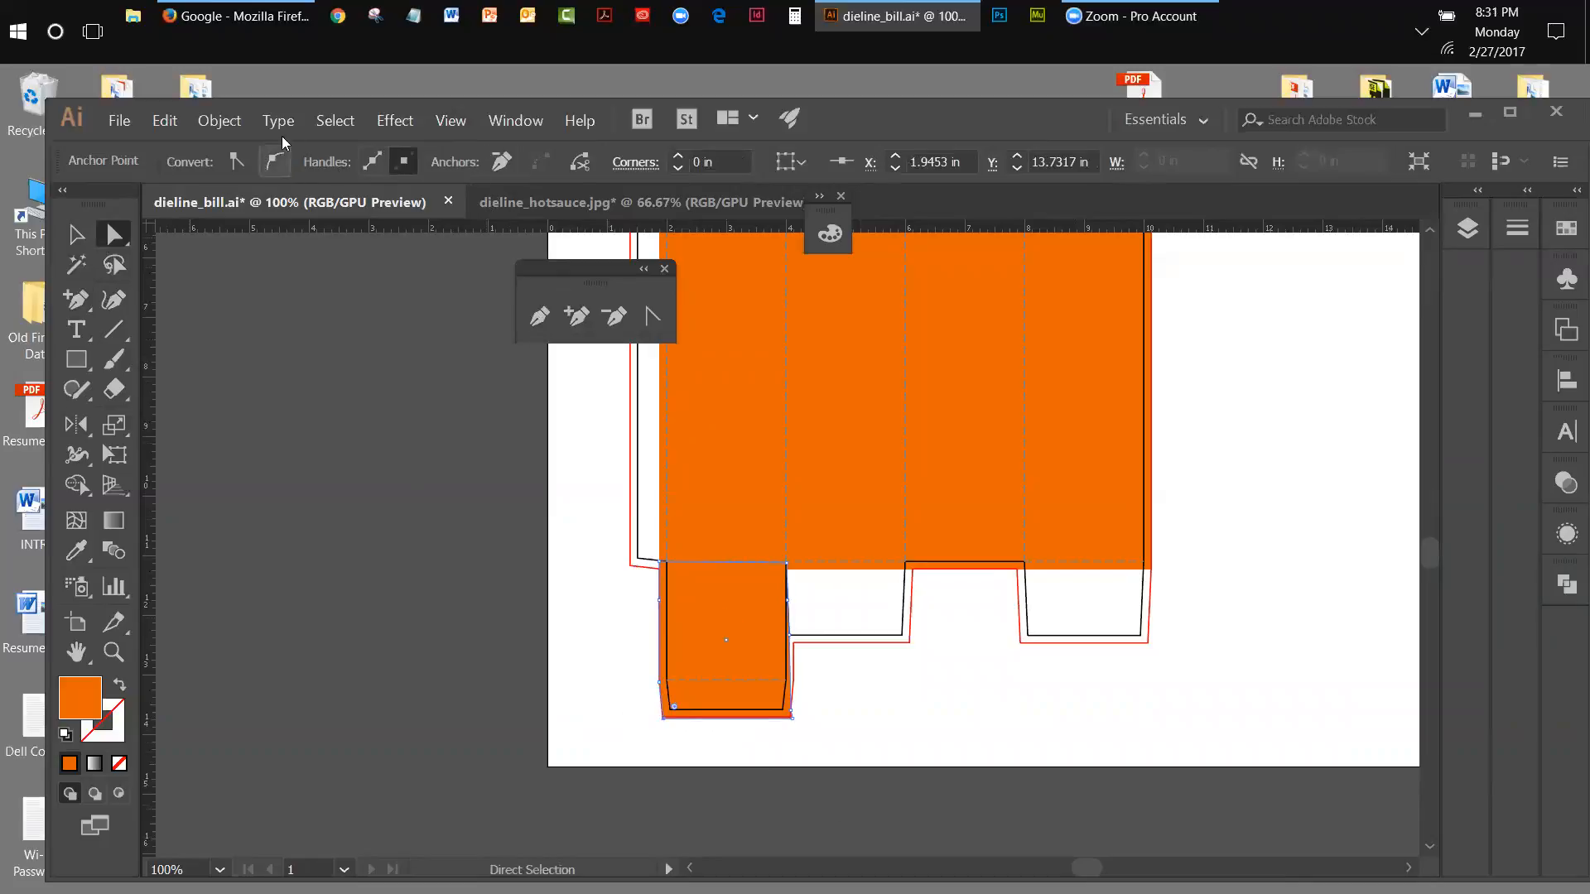
Fit the whole artboard in the window and move the floating pen tools panel clear of the dieline.
{"action": "left_click", "coordinate": [447, 121]}
{"action": "left_click", "coordinate": [480, 323]}
{"action": "left_click_drag", "start_coordinate": [543, 266], "coordinate": [1024, 312]}
{"action": "left_click", "coordinate": [81, 234]}
{"action": "left_click", "coordinate": [380, 337]}
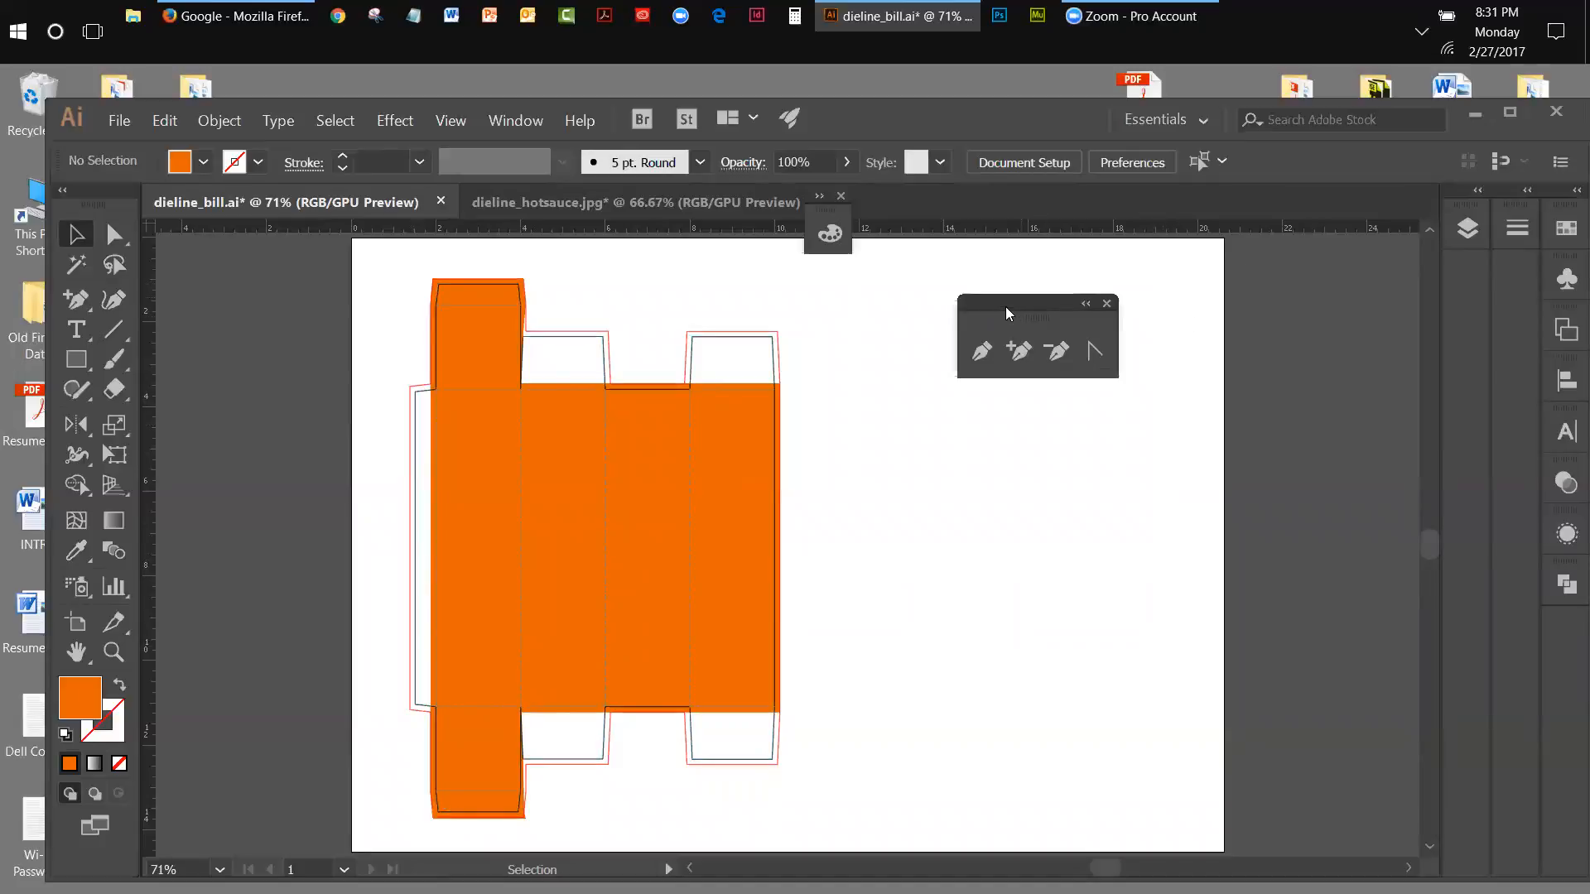
{"action": "left_click_drag", "start_coordinate": [1006, 306], "coordinate": [1194, 288]}
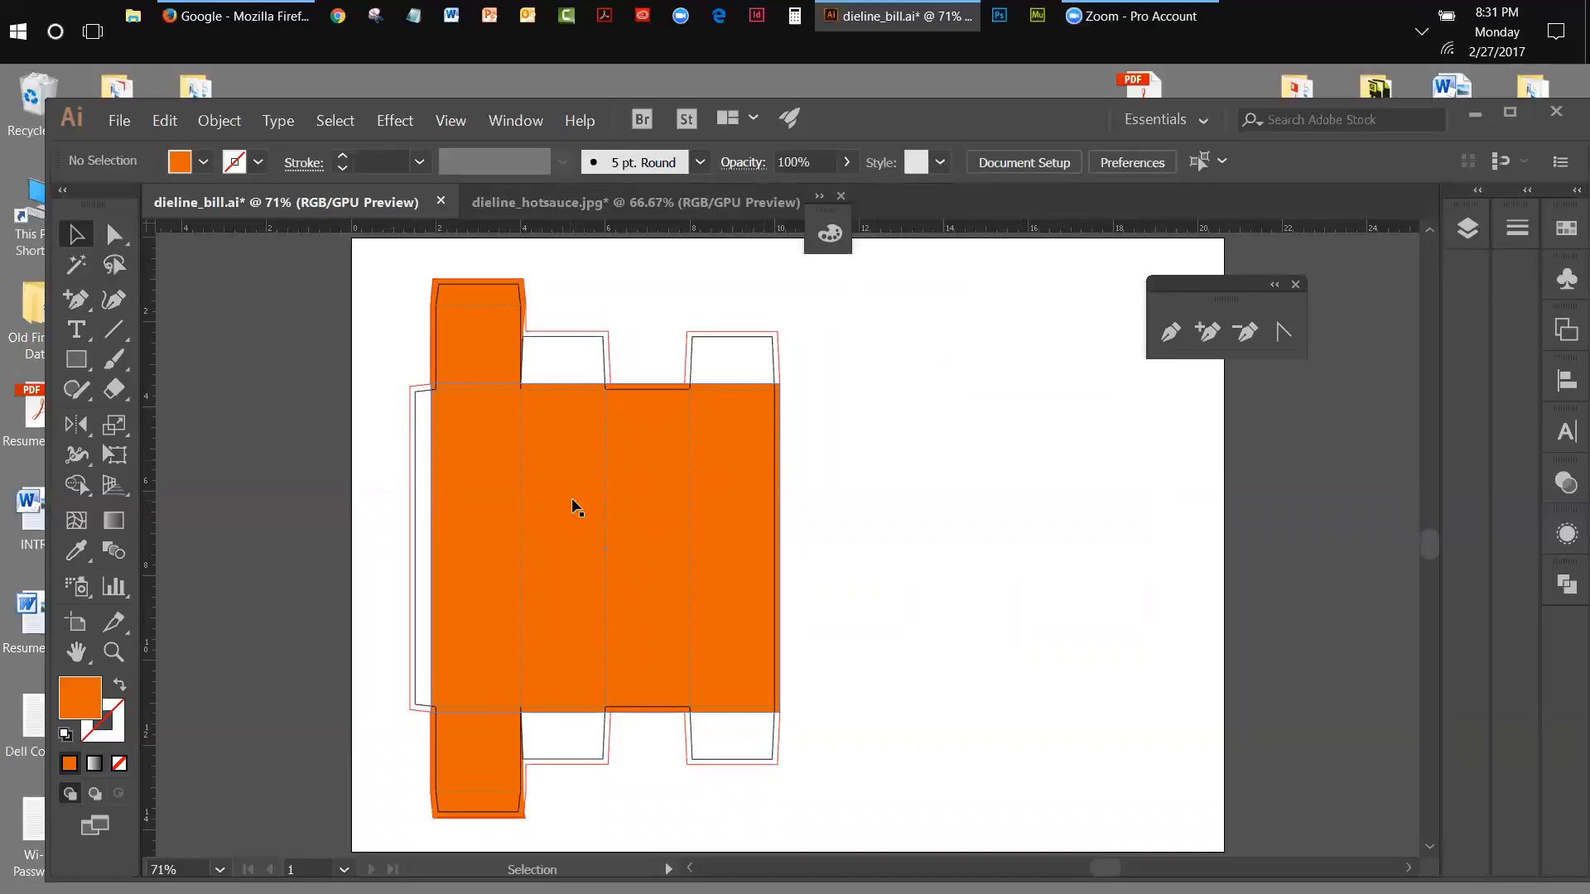
Move the upper-left and lower-left orange flap shapes off the dieline into the artboard's blank area.
{"action": "left_click", "coordinate": [495, 330]}
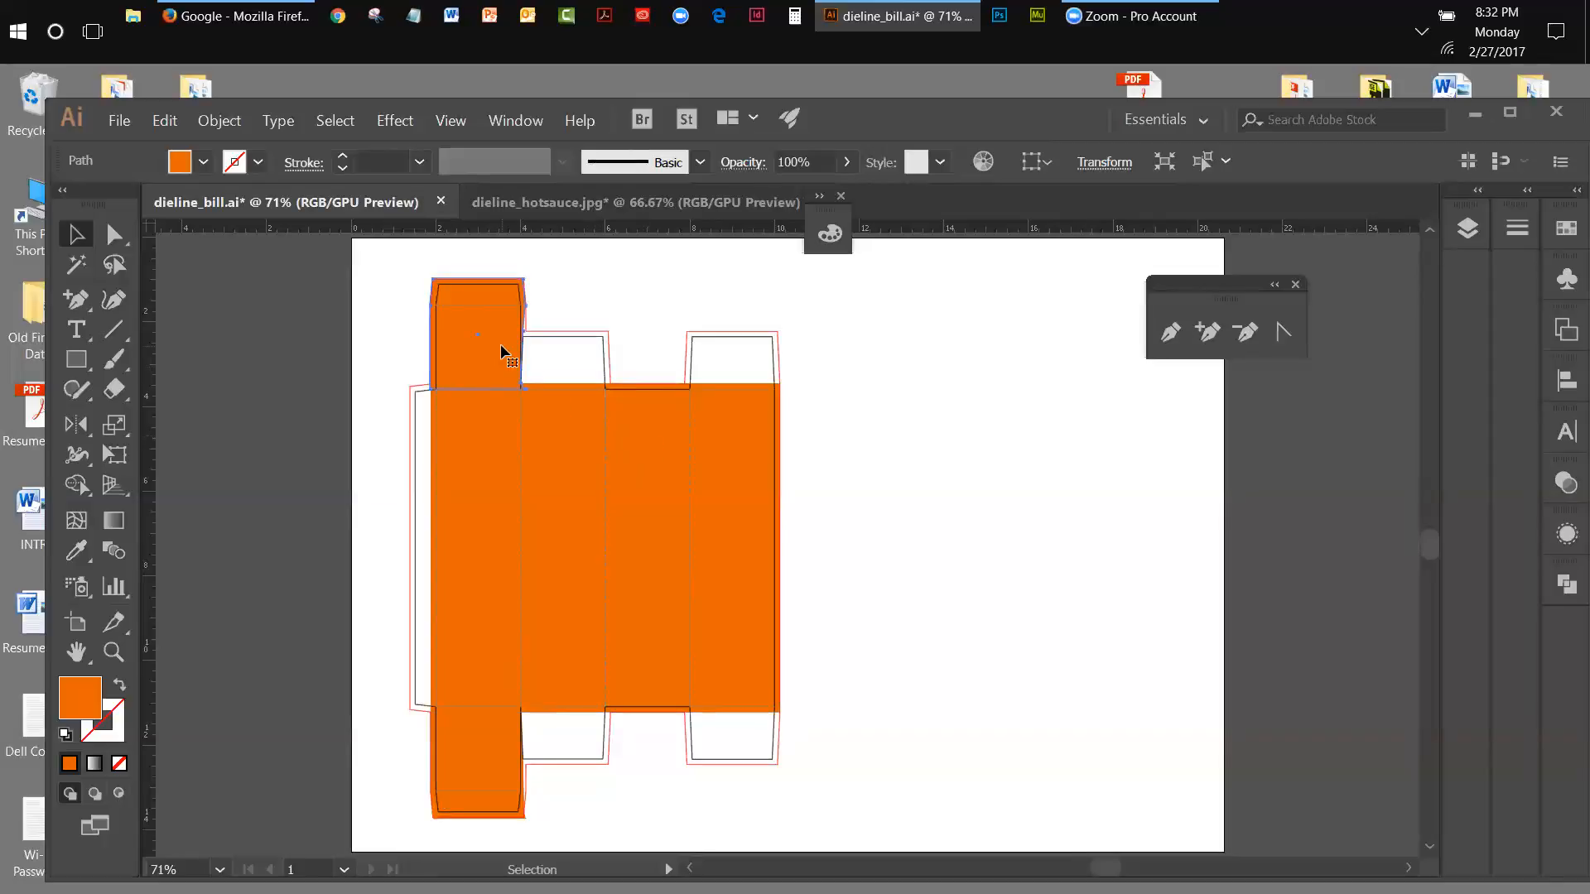
{"action": "left_click_drag", "start_coordinate": [494, 346], "coordinate": [971, 329]}
{"action": "left_click_drag", "start_coordinate": [444, 774], "coordinate": [949, 777]}
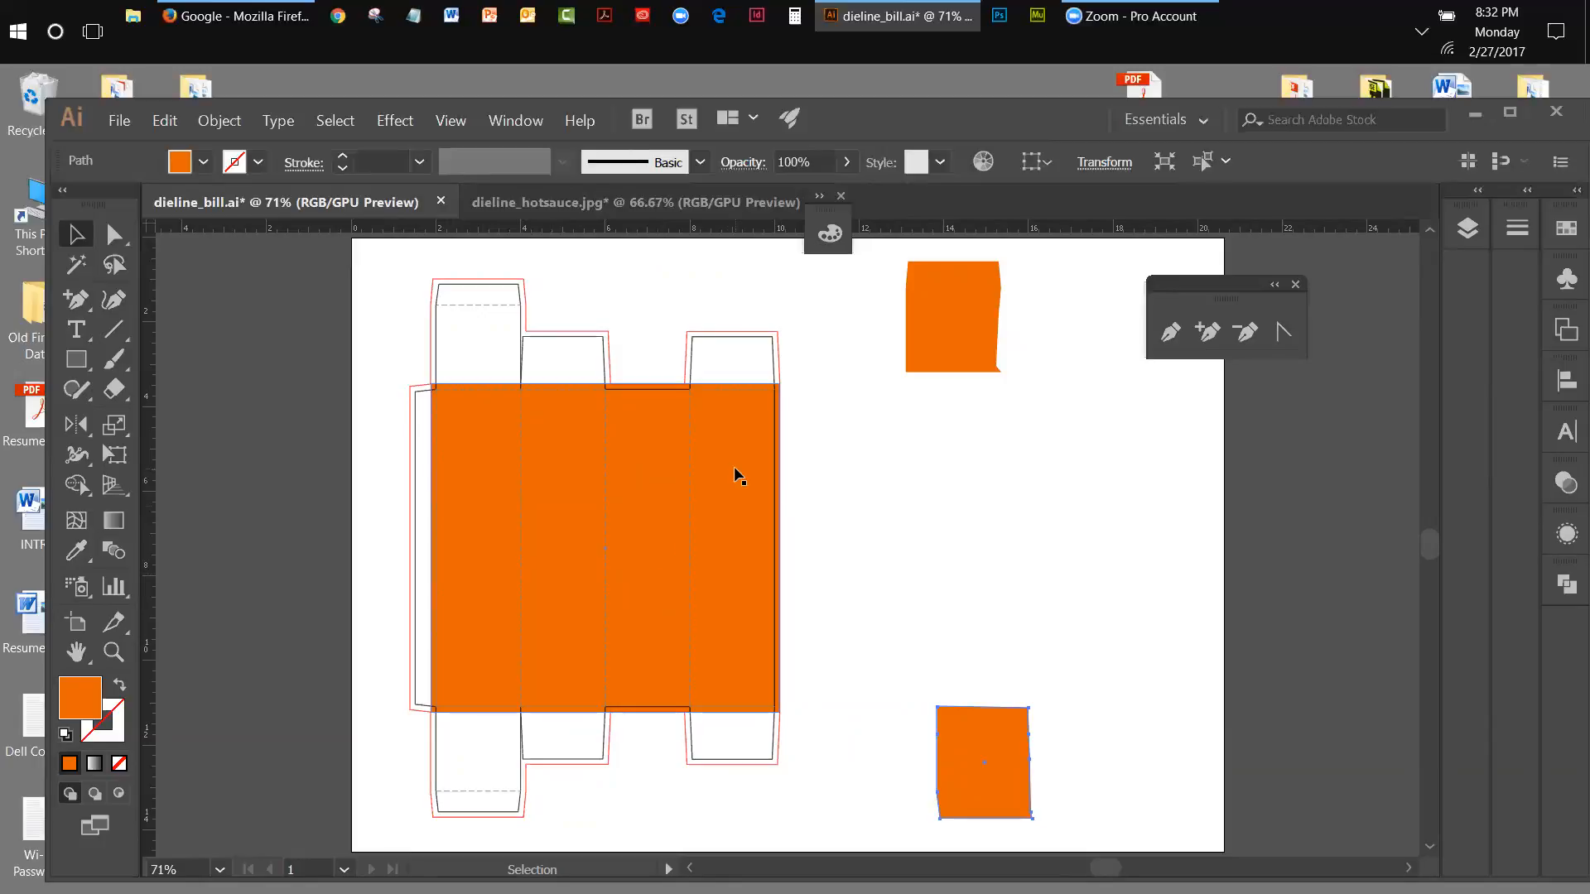
Narrow the large orange rectangle with Free Transform so it covers only the first panel, ending at its right fold line.
{"action": "left_click", "coordinate": [782, 534]}
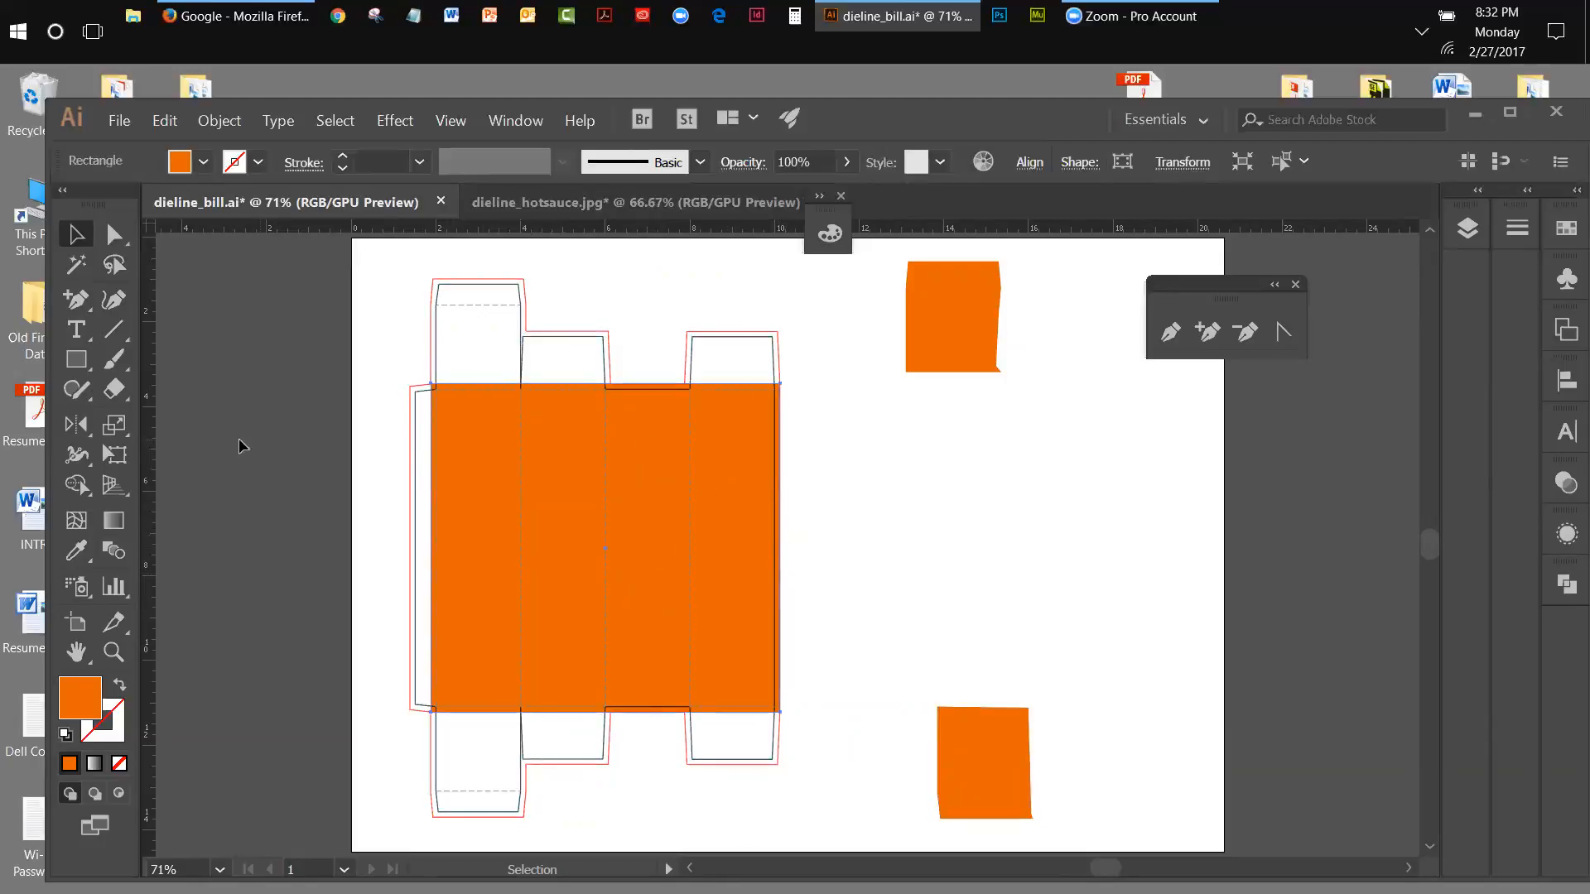
{"action": "left_click", "coordinate": [114, 455]}
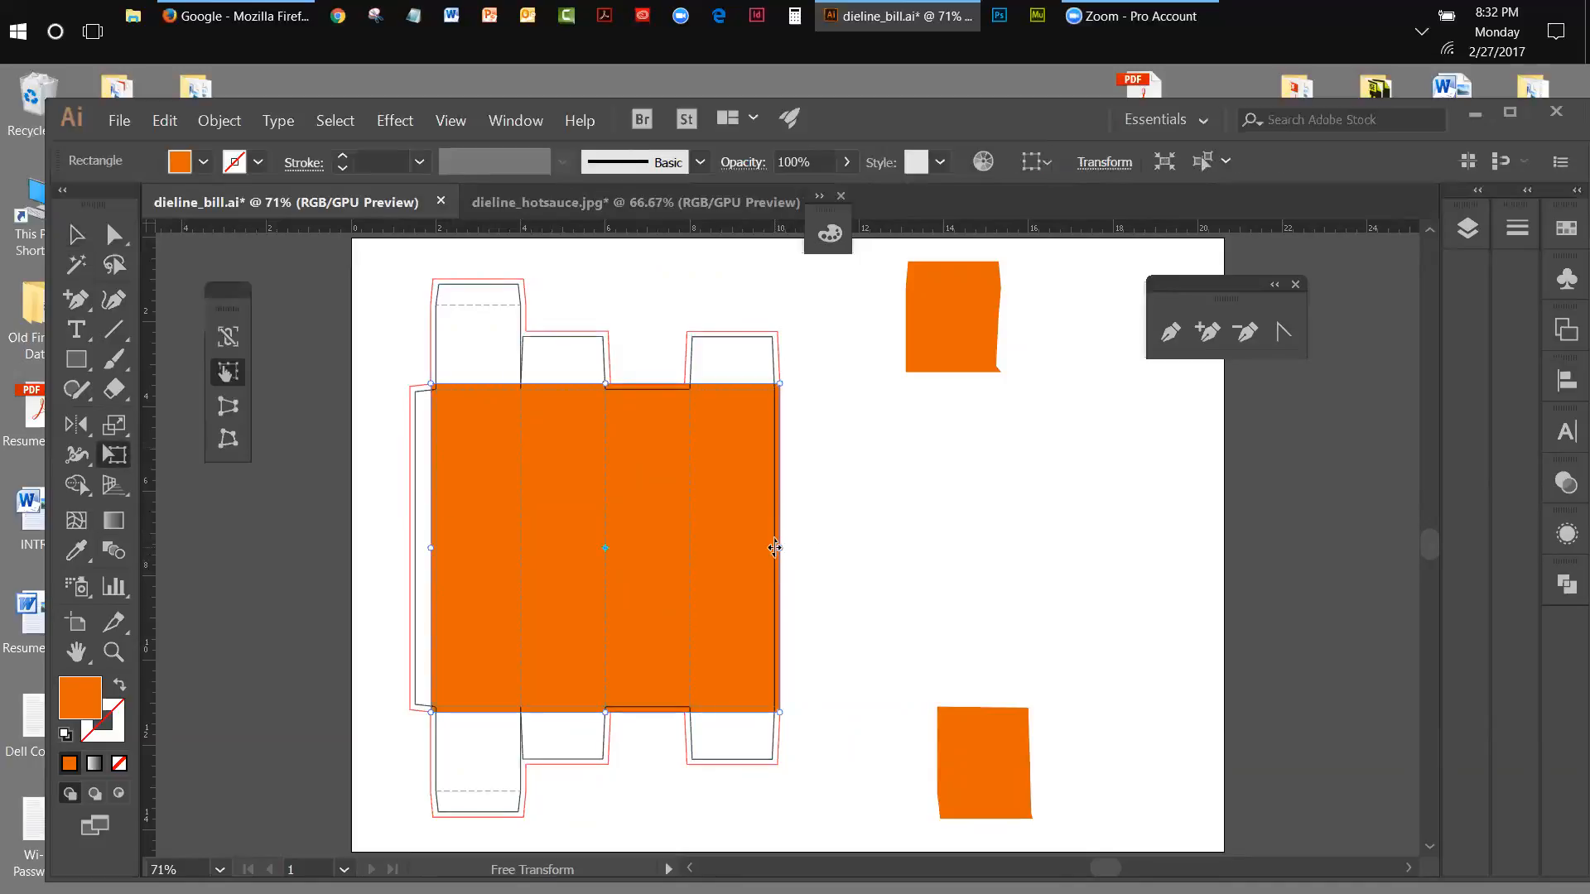
{"action": "left_click_drag", "start_coordinate": [785, 549], "coordinate": [606, 548]}
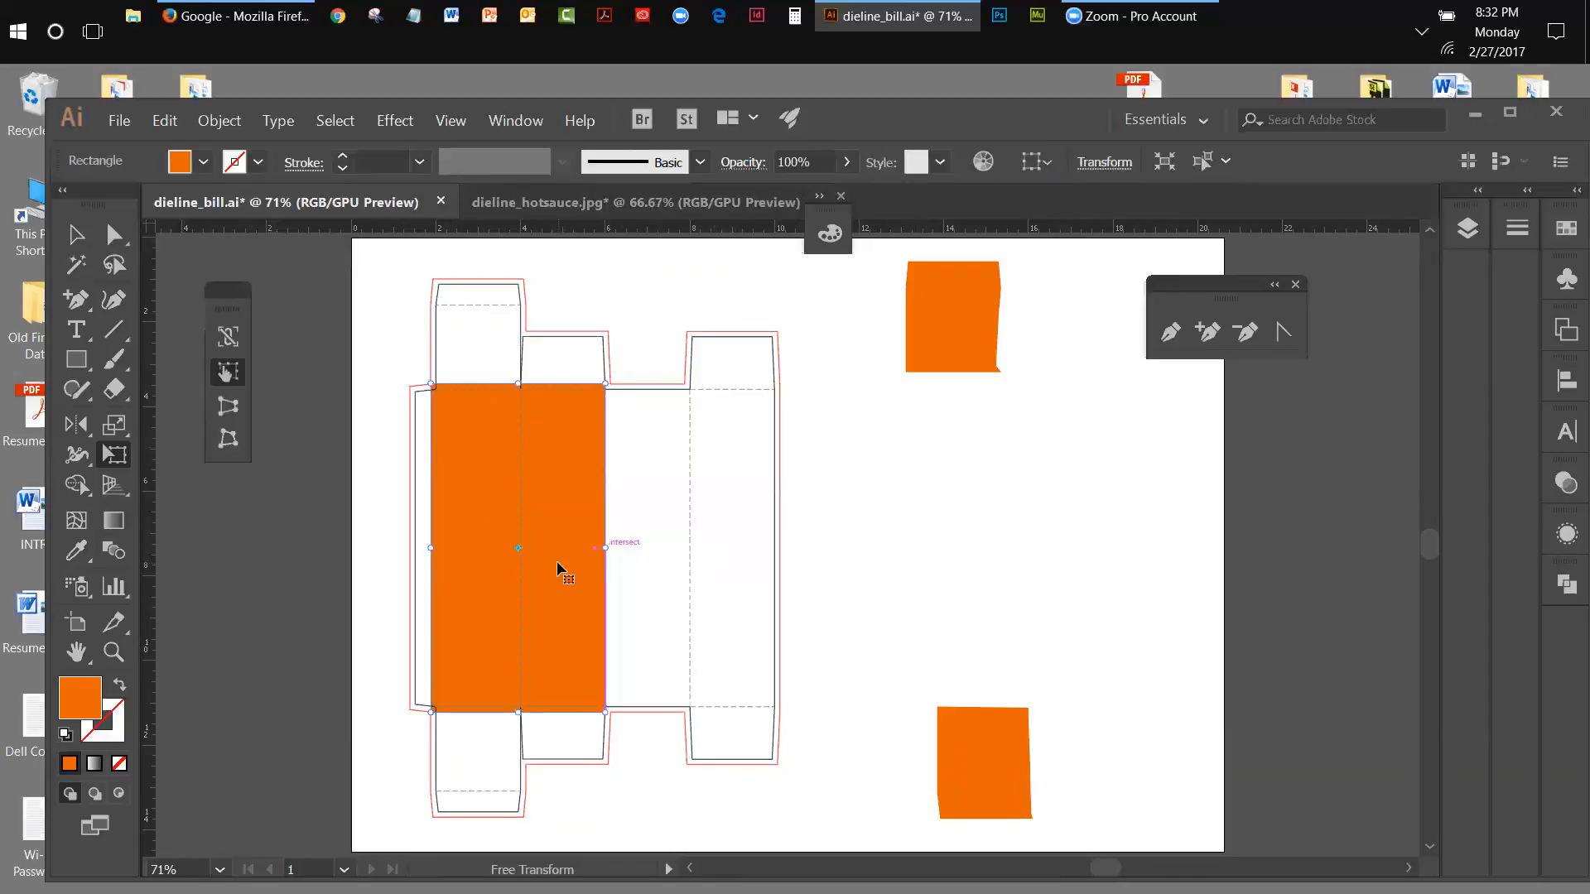
{"action": "left_click_drag", "start_coordinate": [607, 548], "coordinate": [521, 548]}
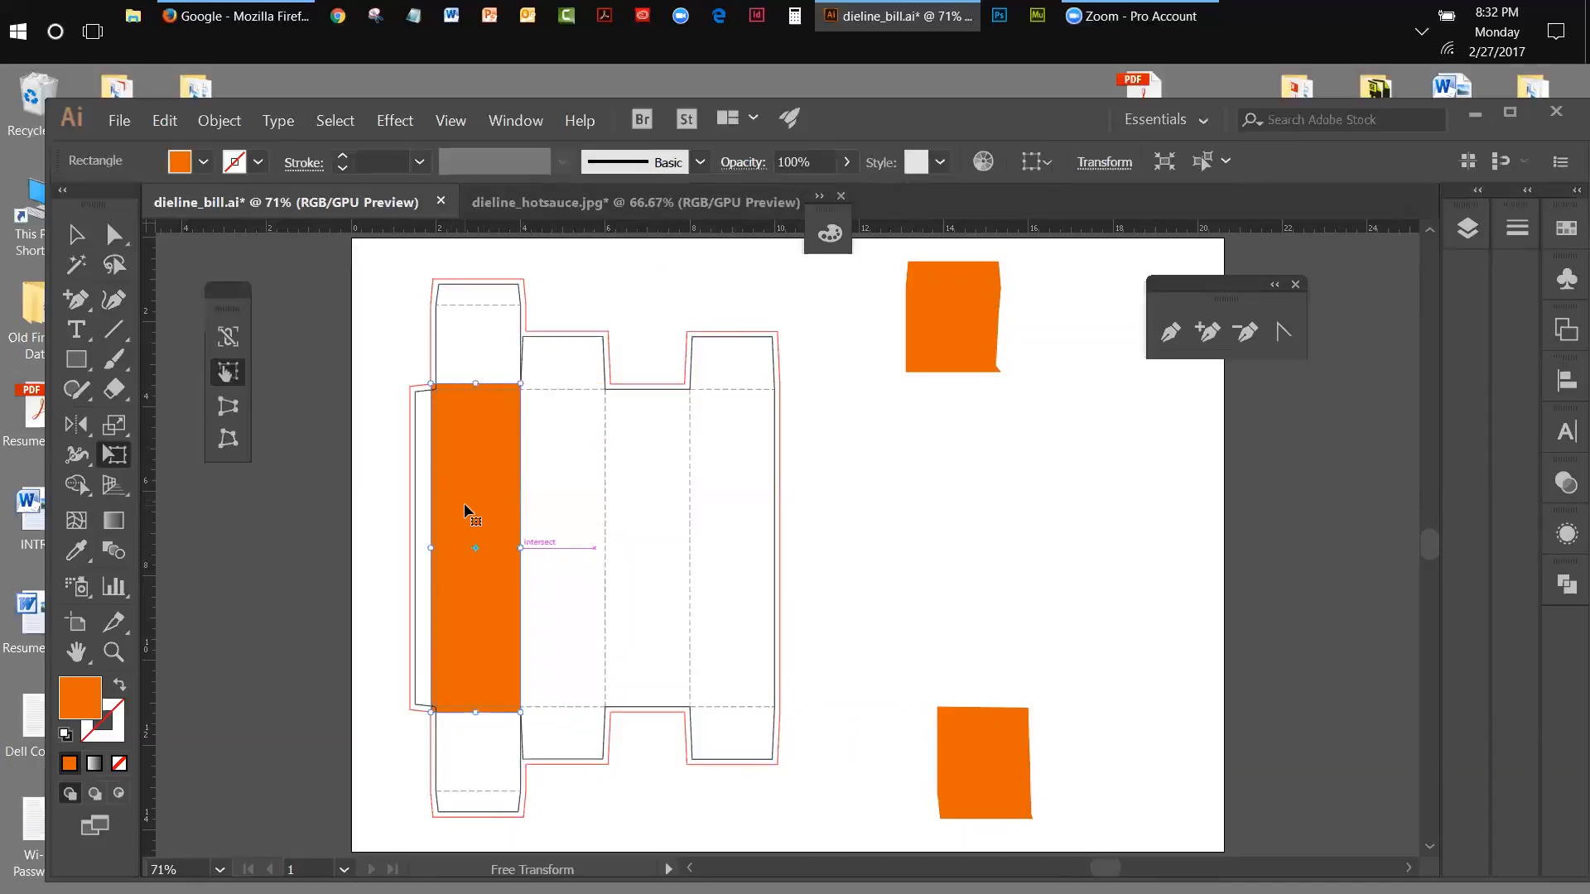
Copy the first panel's orange rectangle, paste it in place and move the copy onto the third panel.
{"action": "left_click", "coordinate": [165, 121]}
{"action": "left_click", "coordinate": [187, 209]}
{"action": "left_click", "coordinate": [164, 121]}
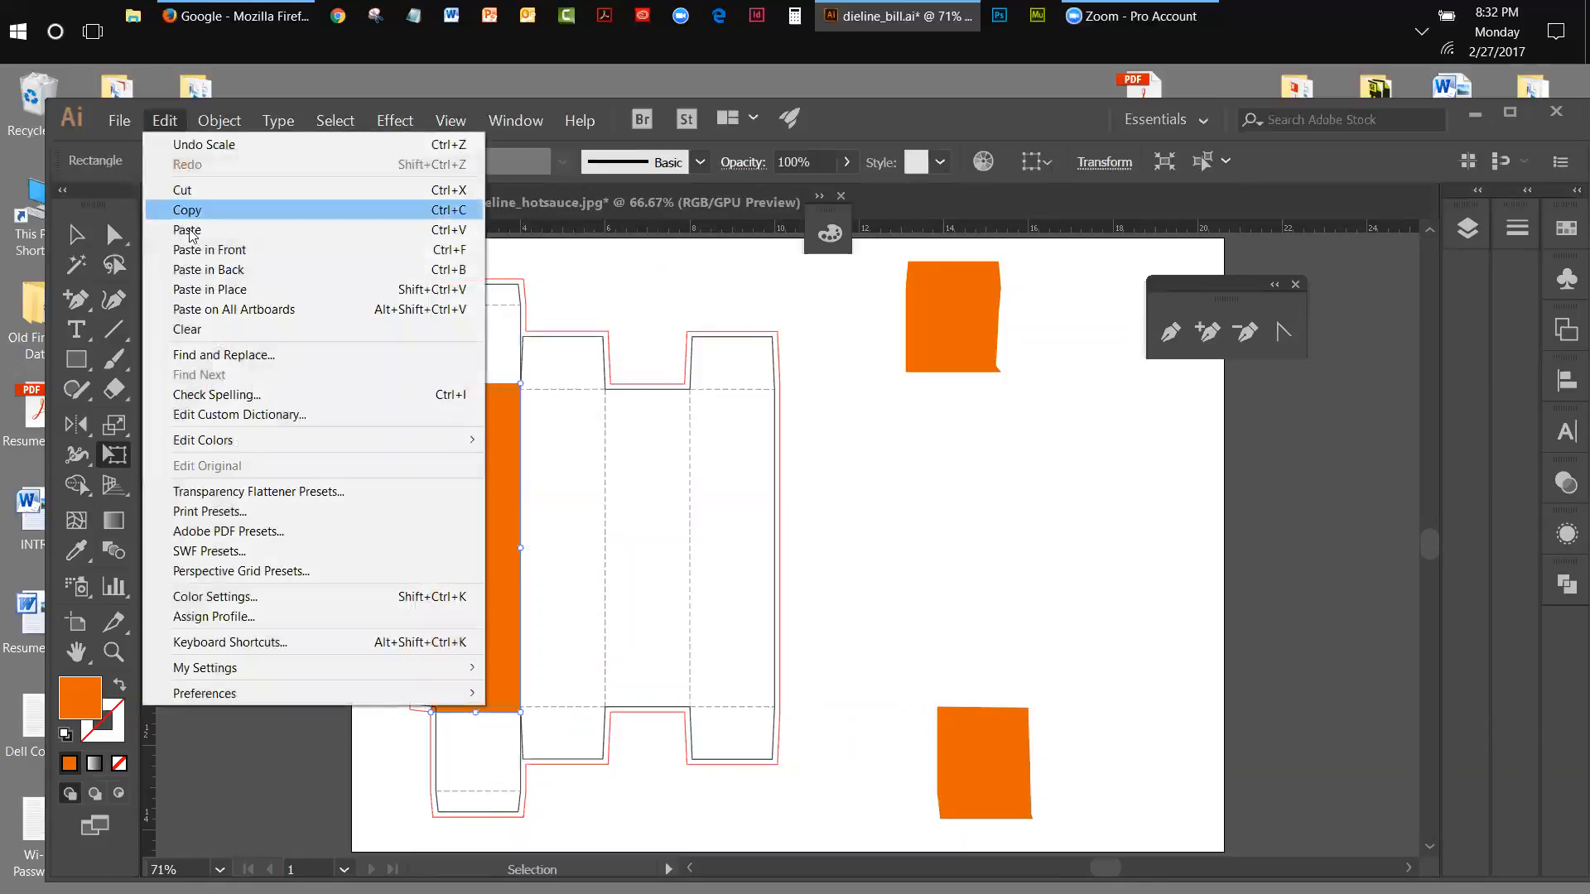
{"action": "left_click", "coordinate": [209, 289]}
{"action": "left_click_drag", "start_coordinate": [451, 495], "coordinate": [627, 501]}
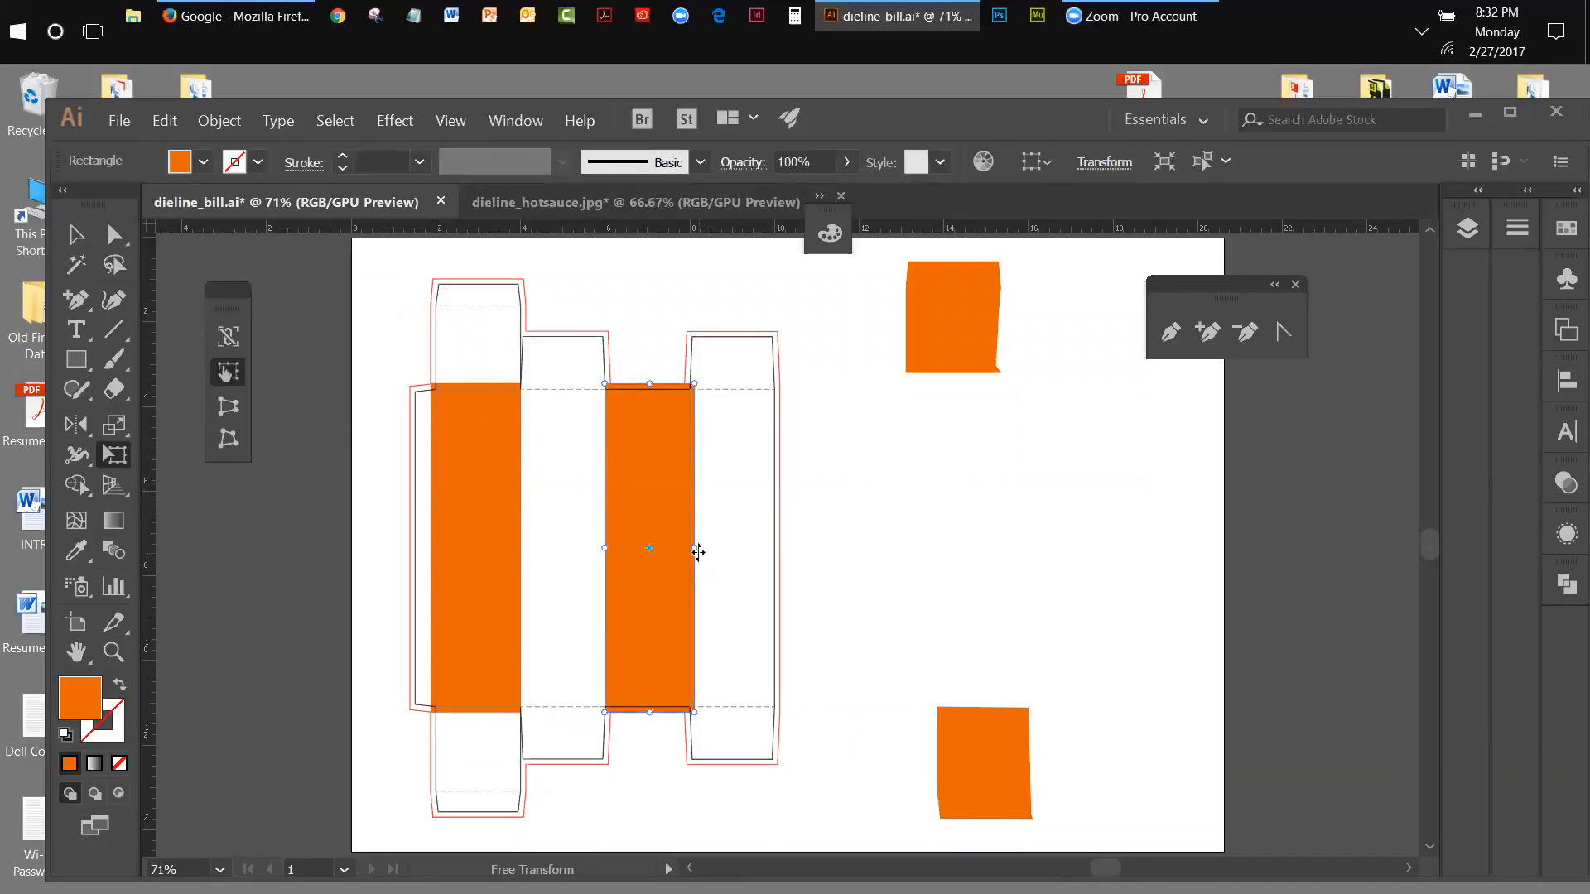
Pull in the right edge of the third panel's orange rectangle to the fold line with Free Transform, then deselect it.
{"action": "left_click_drag", "start_coordinate": [695, 549], "coordinate": [690, 548]}
{"action": "left_click", "coordinate": [72, 233]}
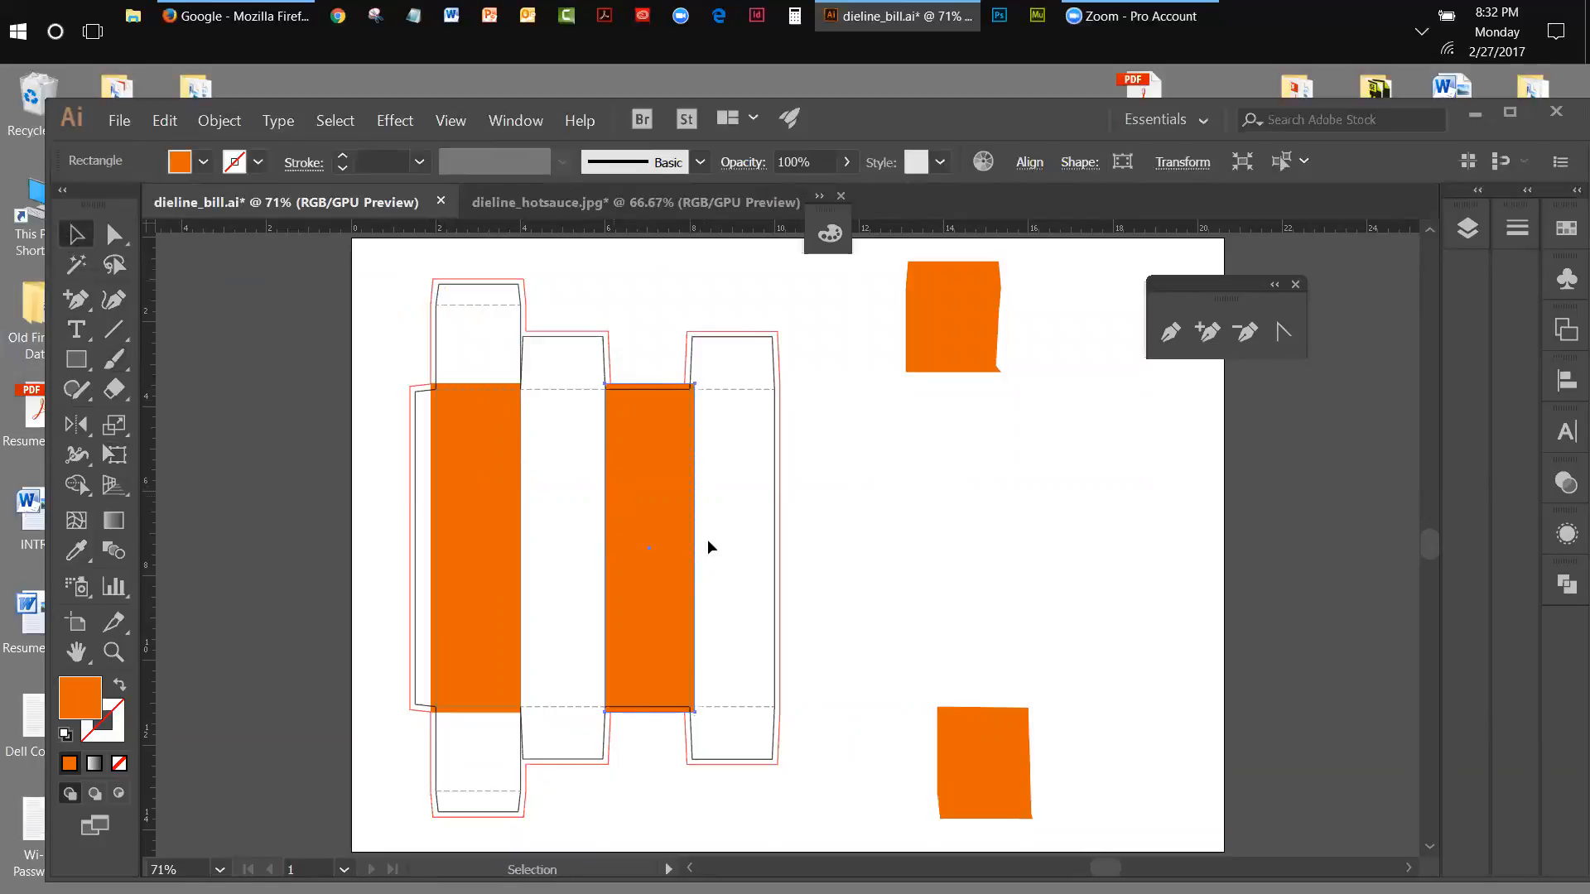
{"action": "left_click", "coordinate": [112, 457]}
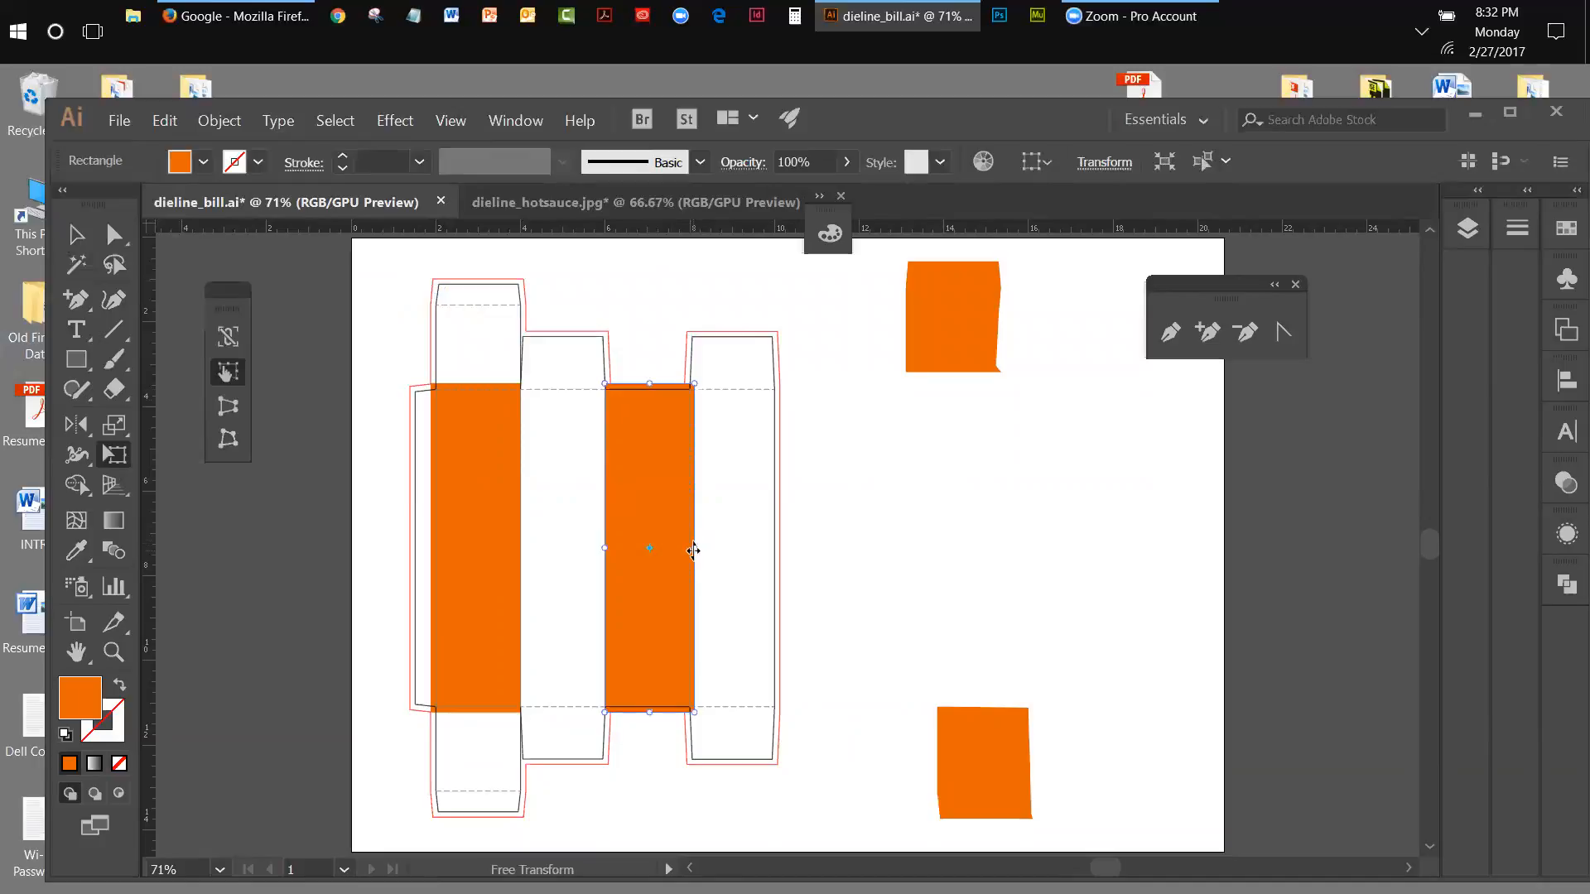
{"action": "left_click_drag", "start_coordinate": [694, 550], "coordinate": [690, 550]}
{"action": "left_click", "coordinate": [80, 239]}
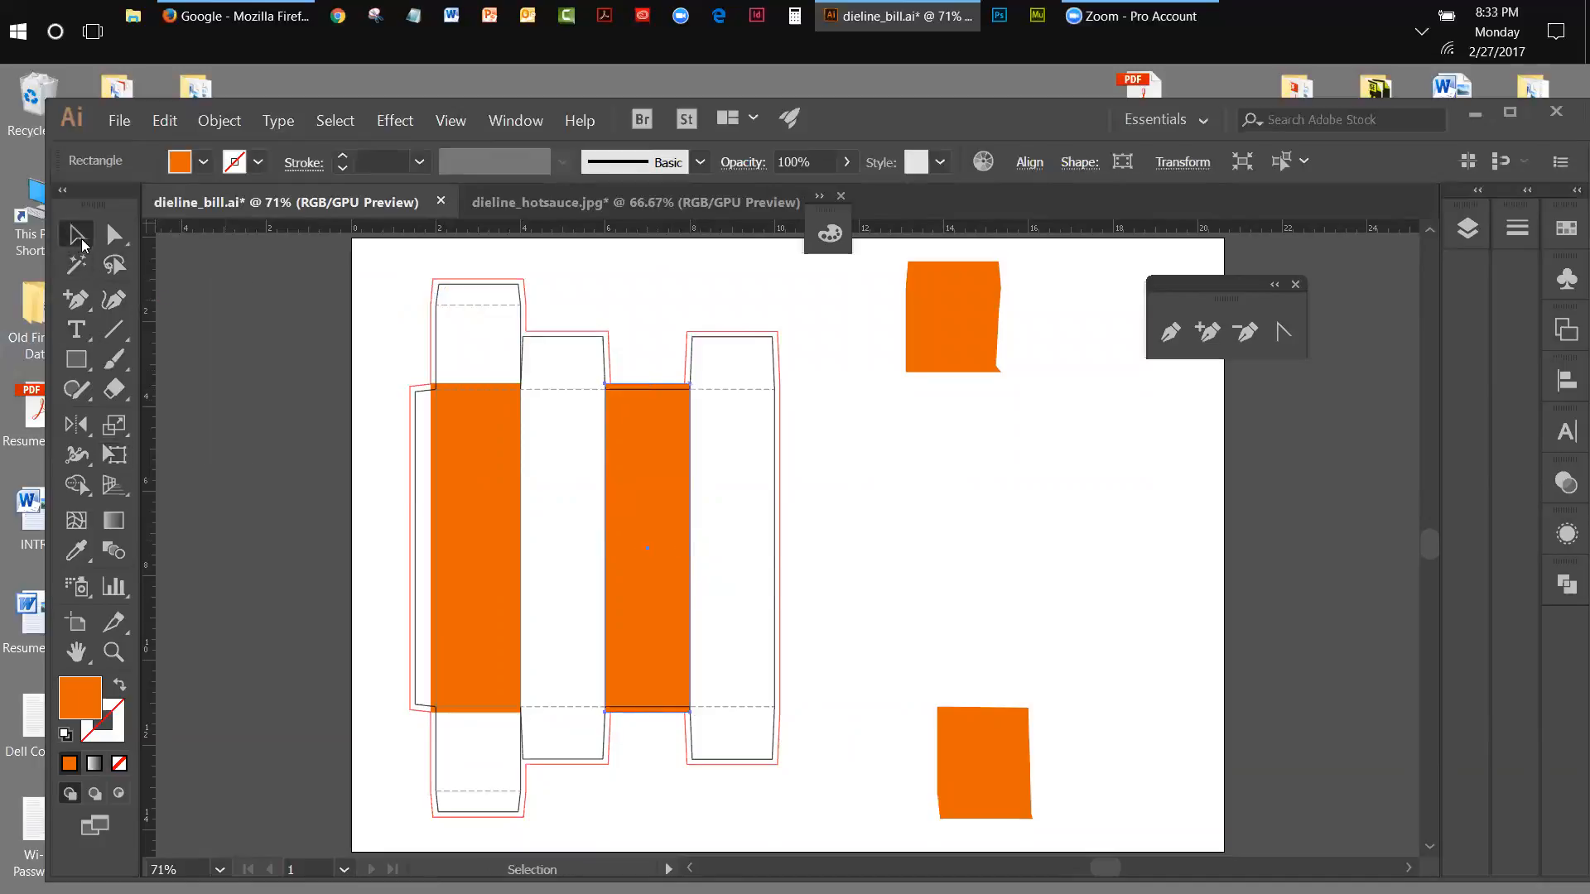
{"action": "left_click", "coordinate": [162, 274]}
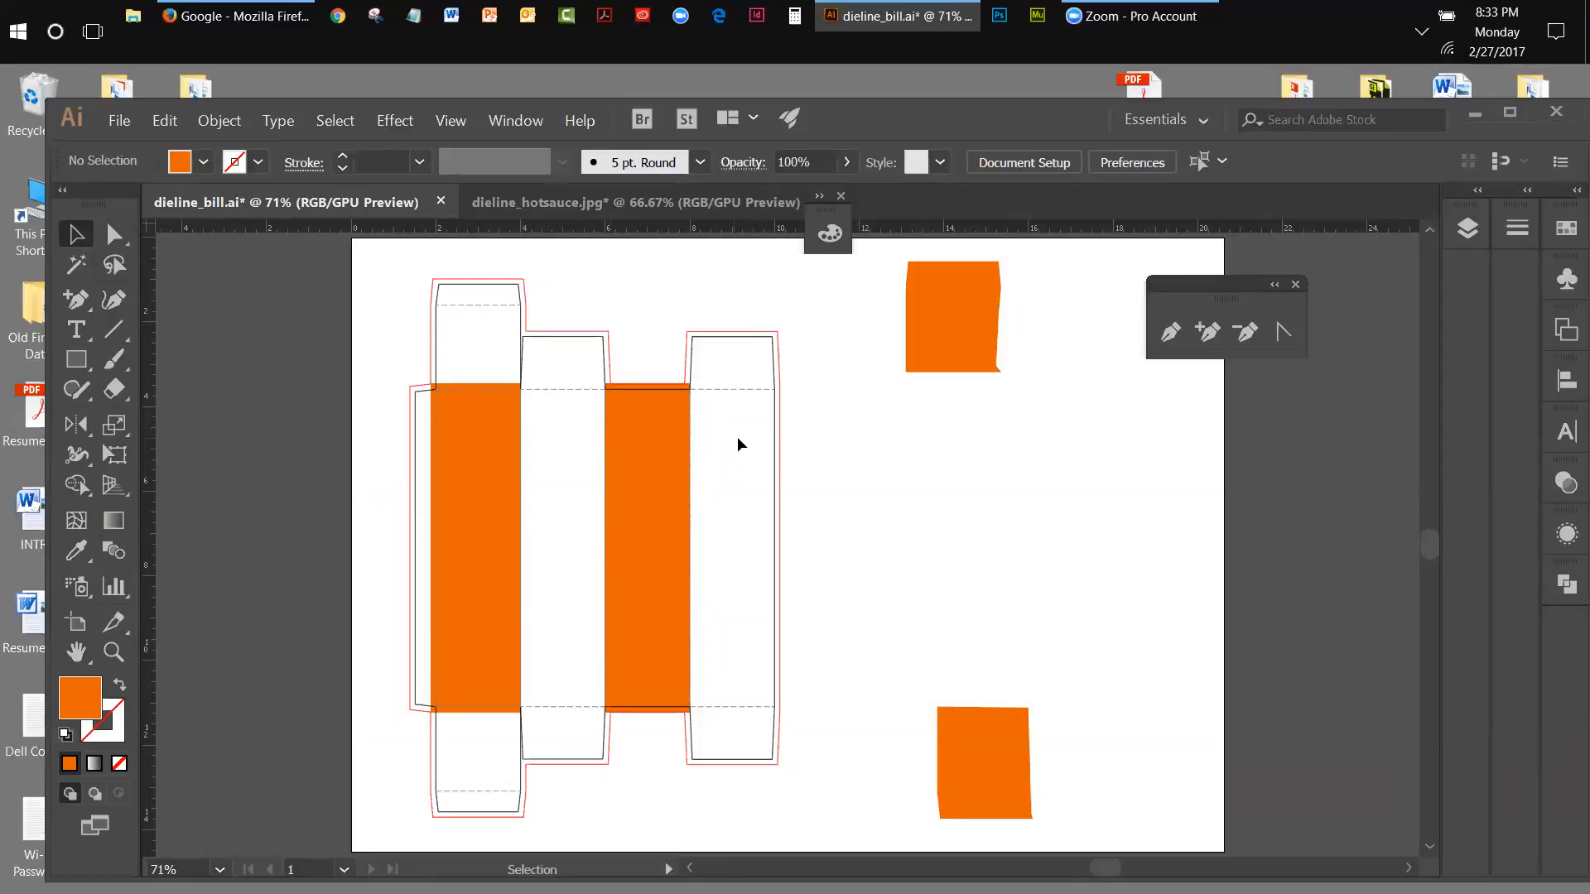
Try the upper orange flap shape over the upper-left flap and move it back off the dieline.
{"action": "left_click_drag", "start_coordinate": [964, 345], "coordinate": [495, 362]}
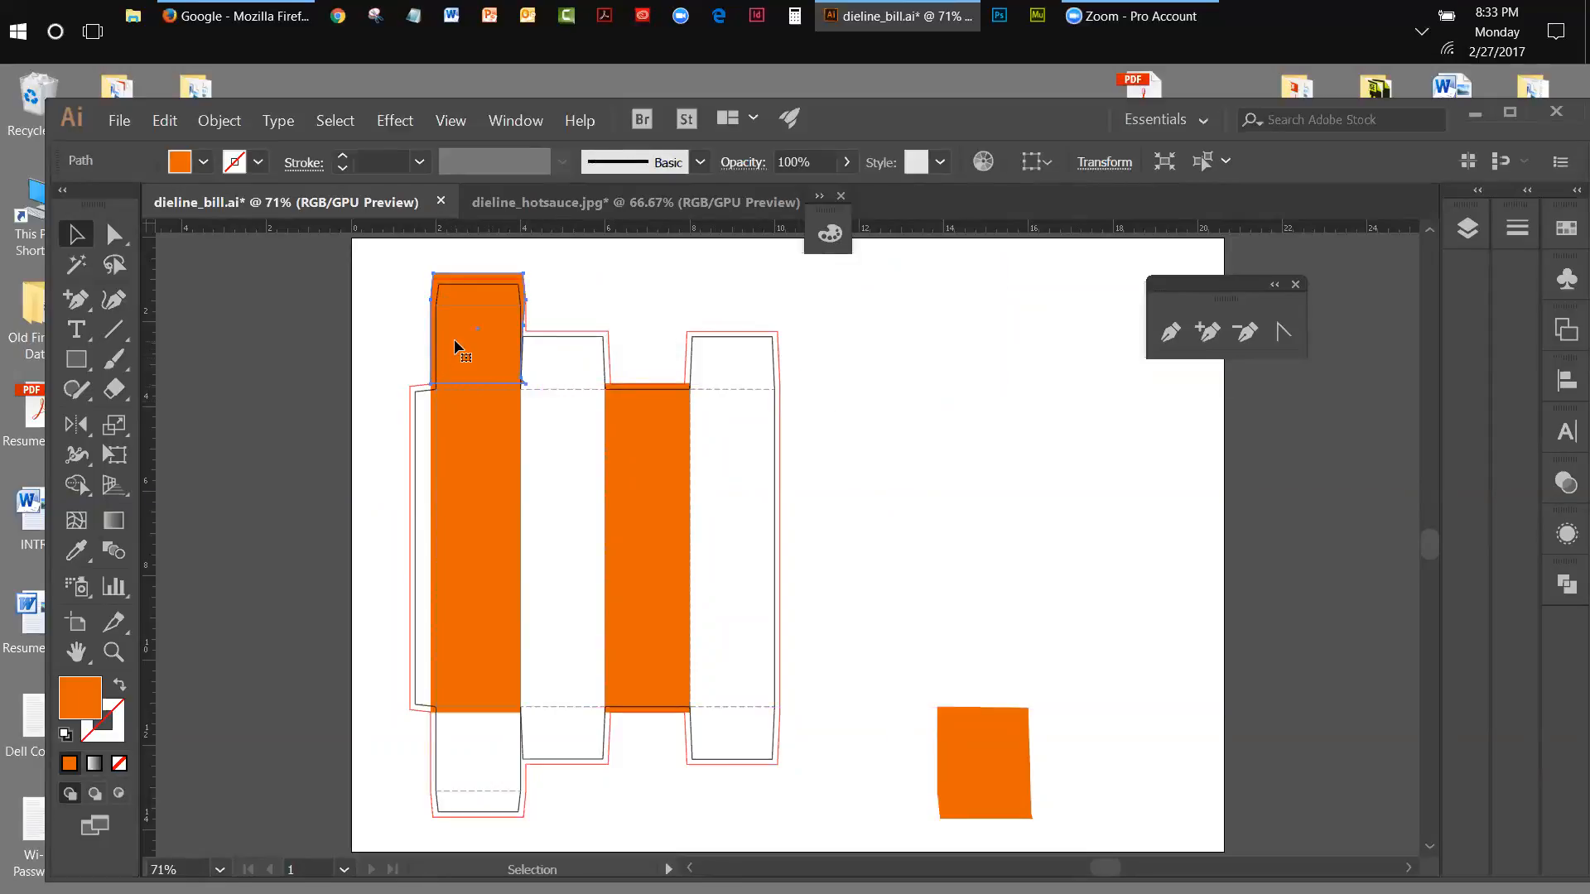
{"action": "left_click_drag", "start_coordinate": [475, 344], "coordinate": [941, 351]}
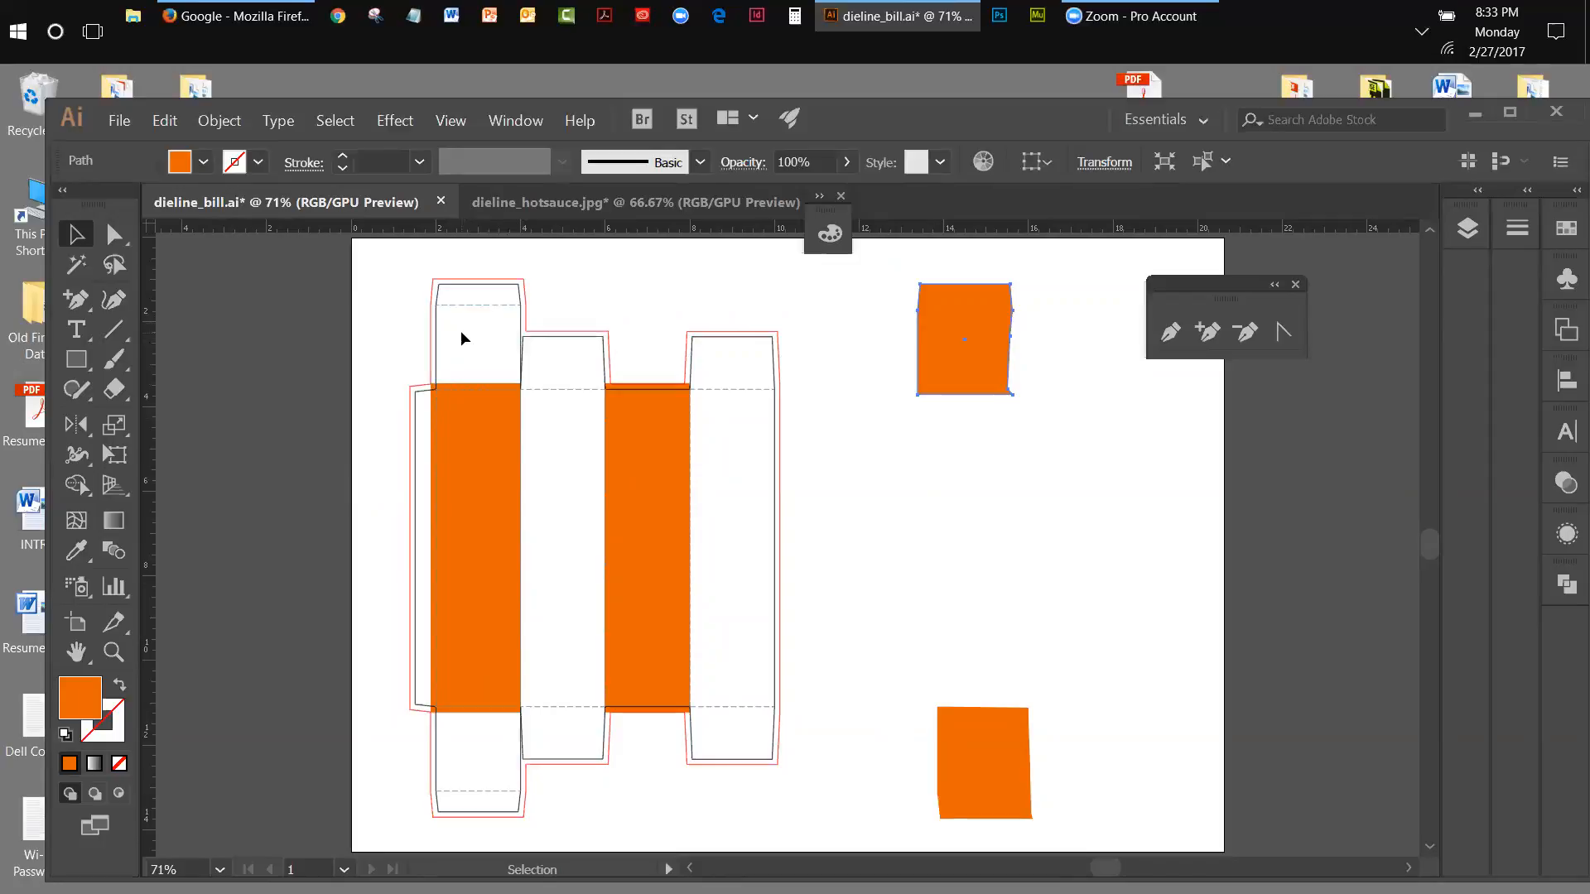
Lower the top edge of the first panel's orange rectangle to the upper fold line, then deselect it.
{"action": "left_click", "coordinate": [481, 387]}
{"action": "key", "text": "e"}
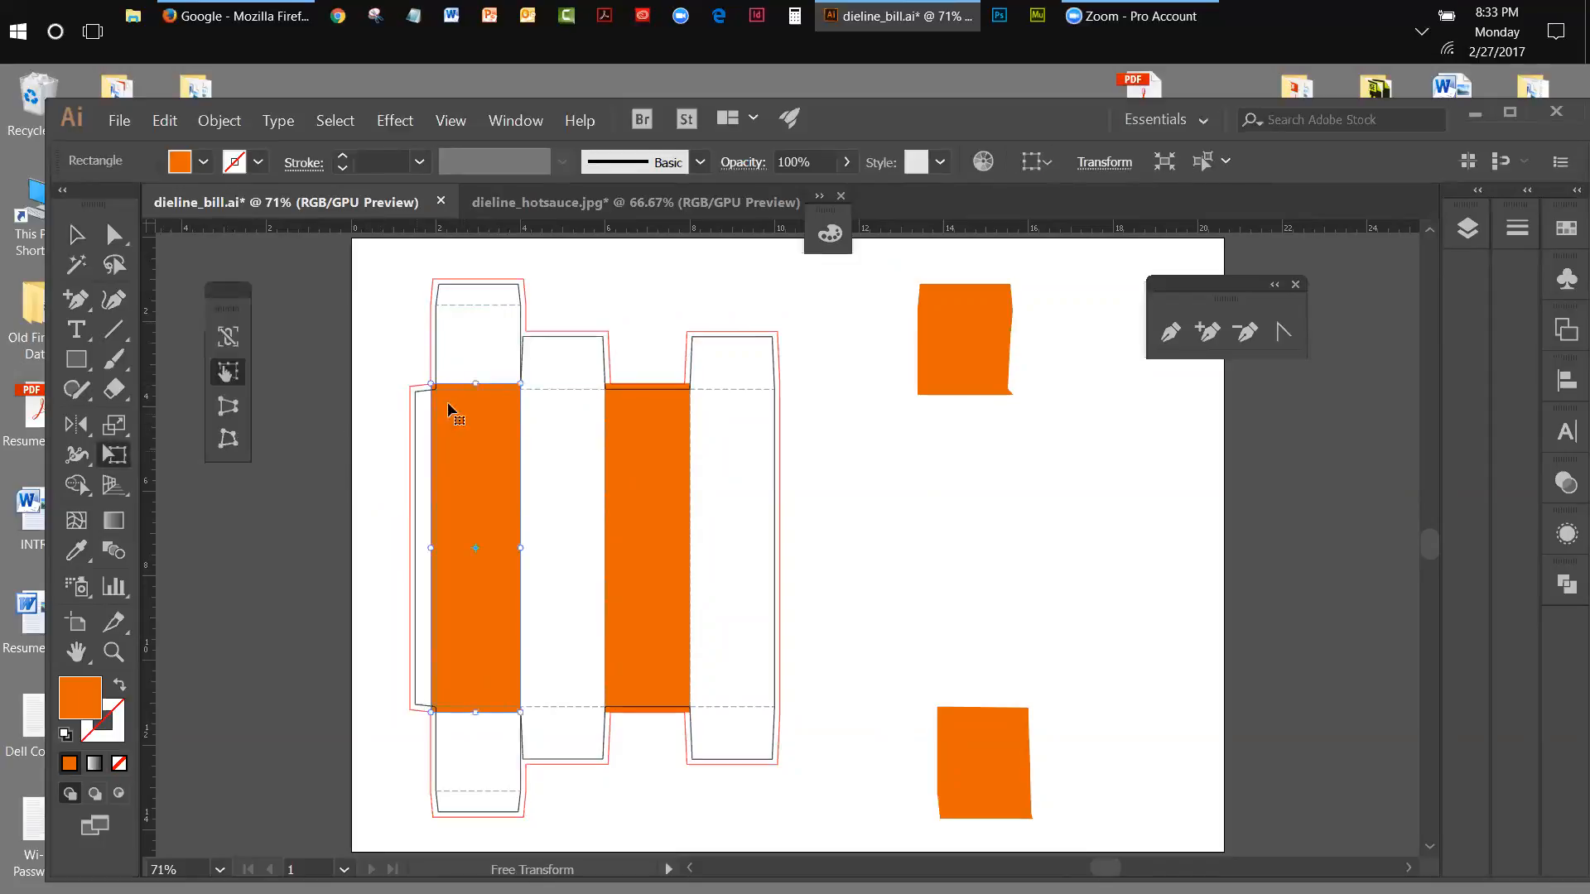
{"action": "left_click_drag", "start_coordinate": [477, 386], "coordinate": [476, 389]}
{"action": "key", "text": "v"}
{"action": "left_click", "coordinate": [306, 426]}
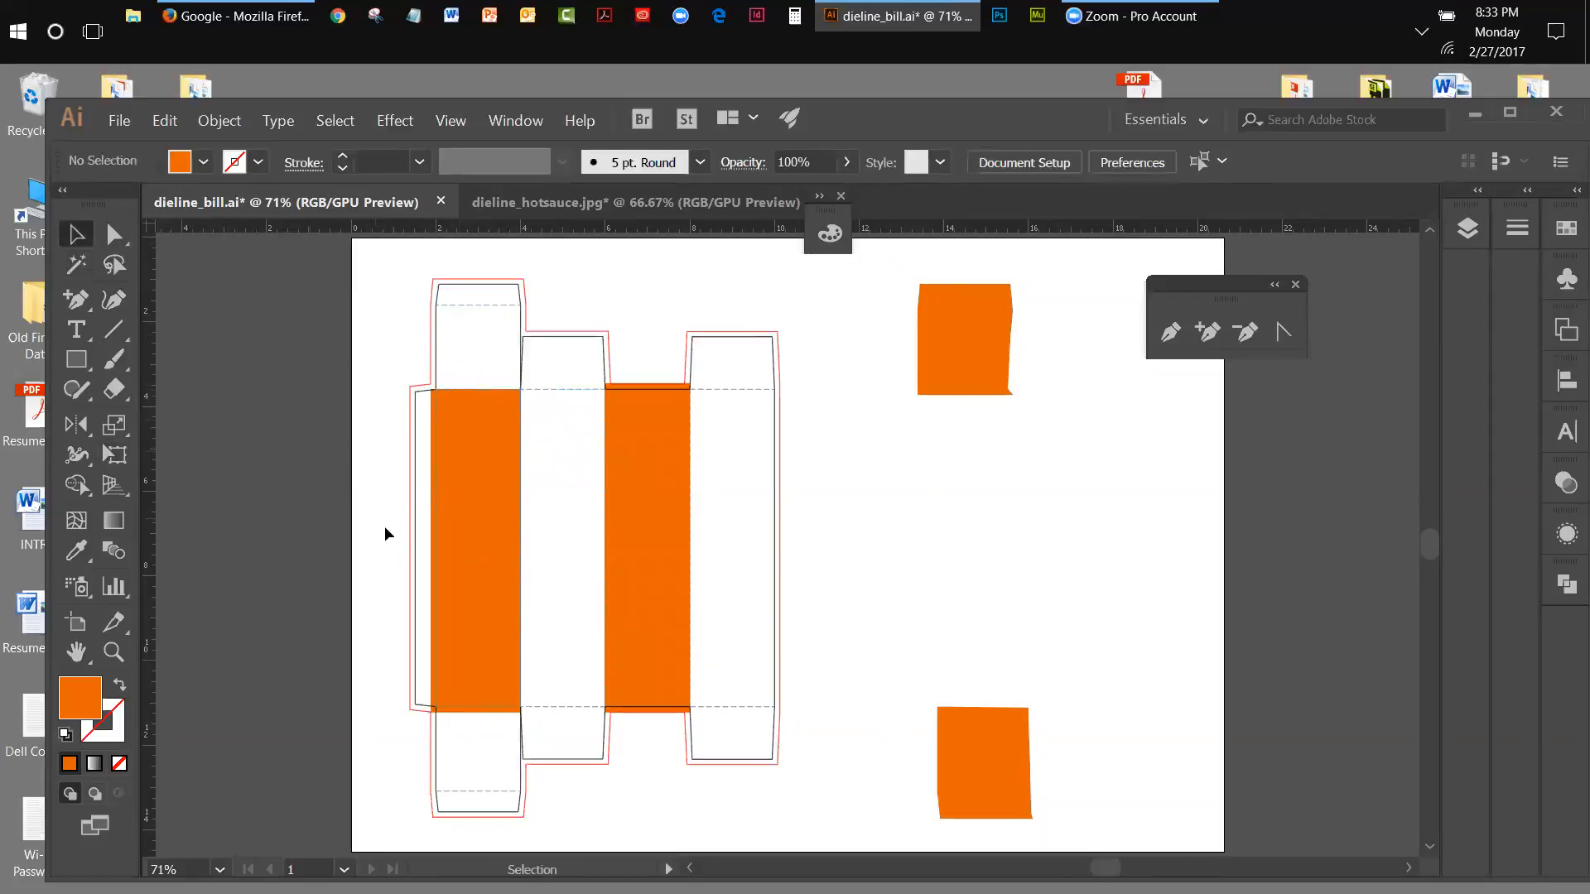
Raise the bottom edge of the first panel's orange rectangle to the lower fold line, then deselect it.
{"action": "left_click", "coordinate": [471, 712]}
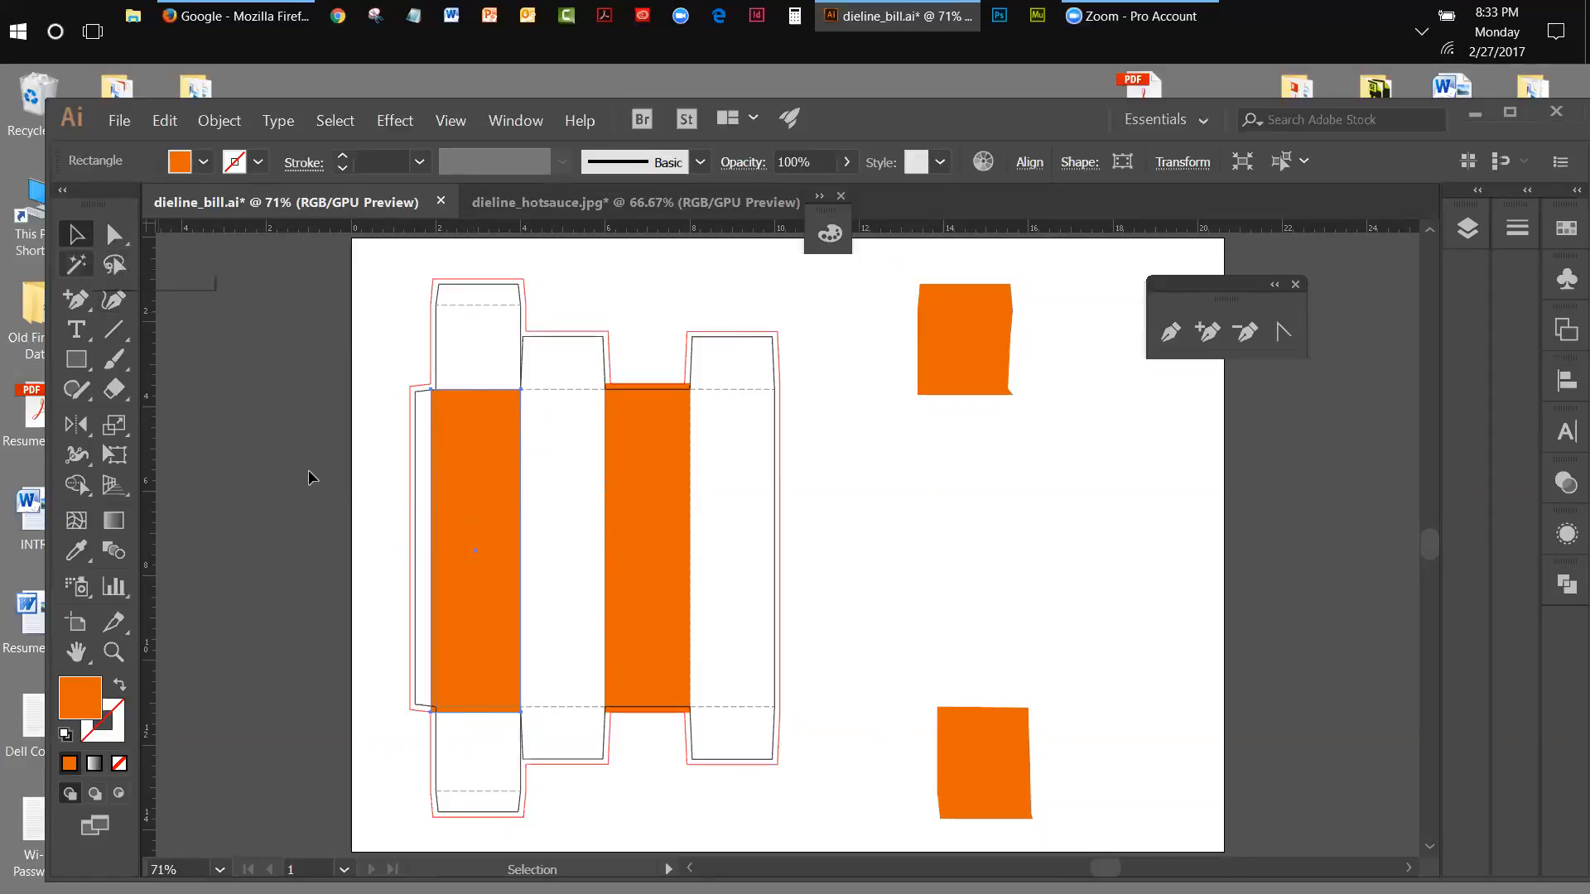
{"action": "left_click", "coordinate": [113, 455]}
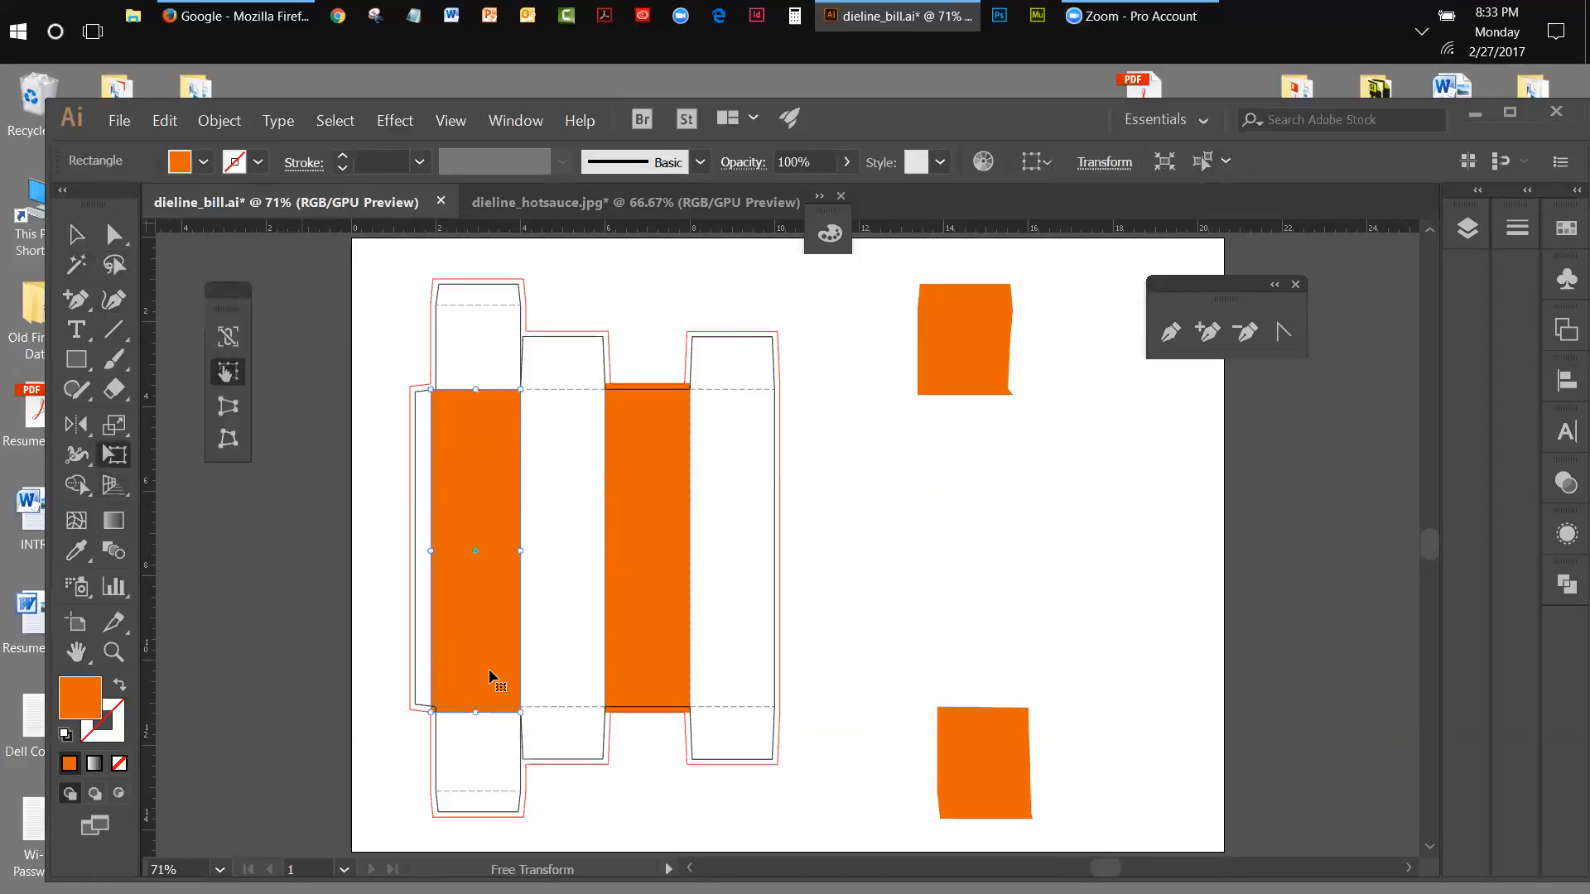
{"action": "left_click_drag", "start_coordinate": [476, 713], "coordinate": [477, 706]}
{"action": "left_click", "coordinate": [77, 236]}
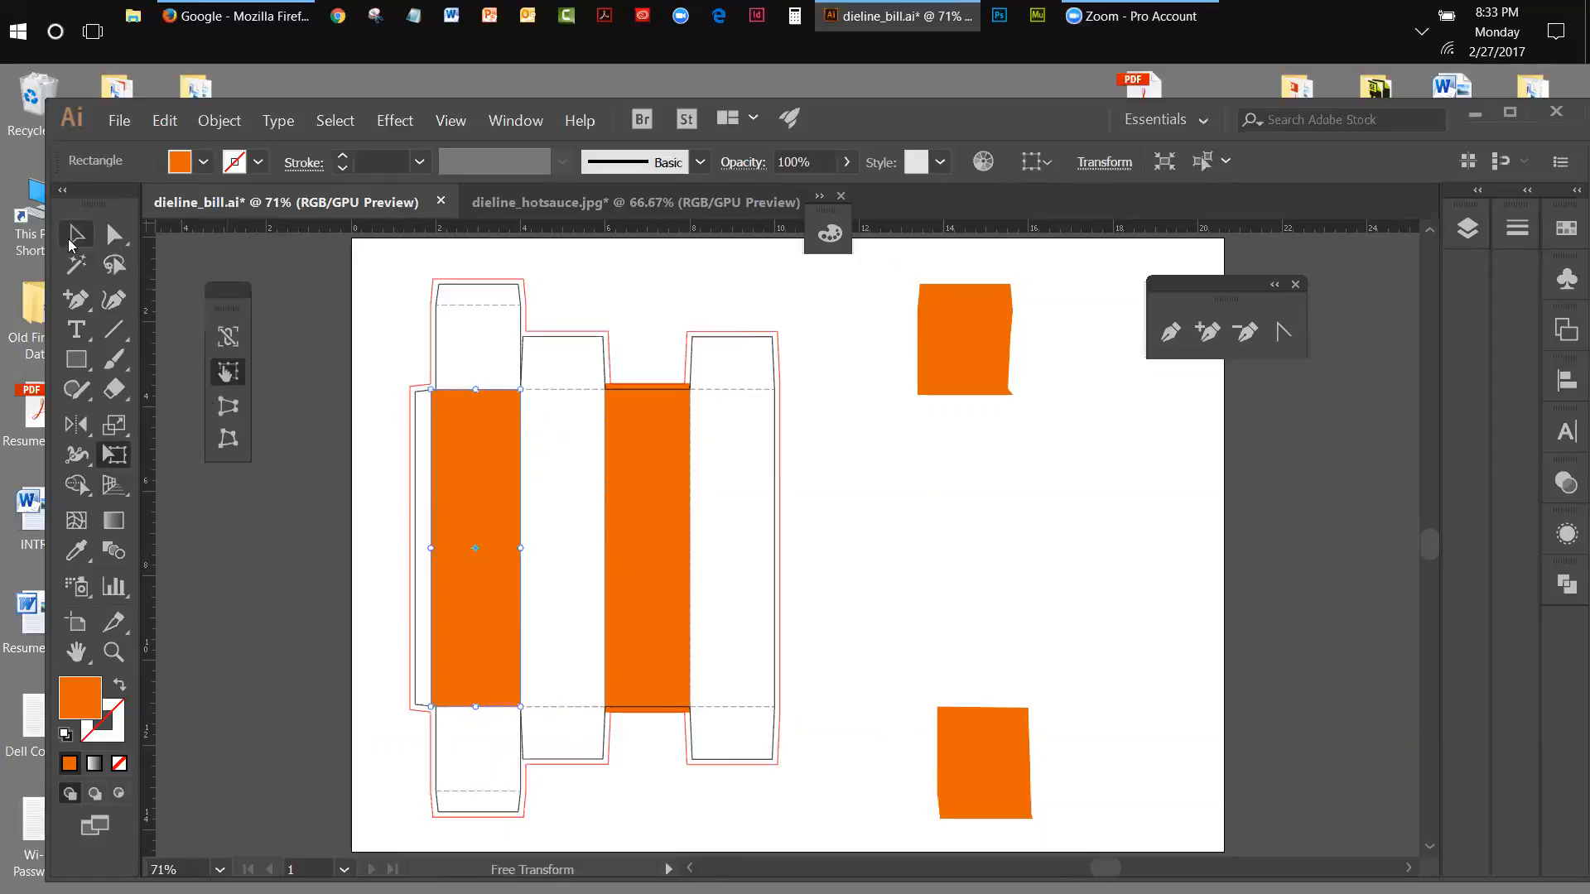
{"action": "left_click", "coordinate": [164, 261]}
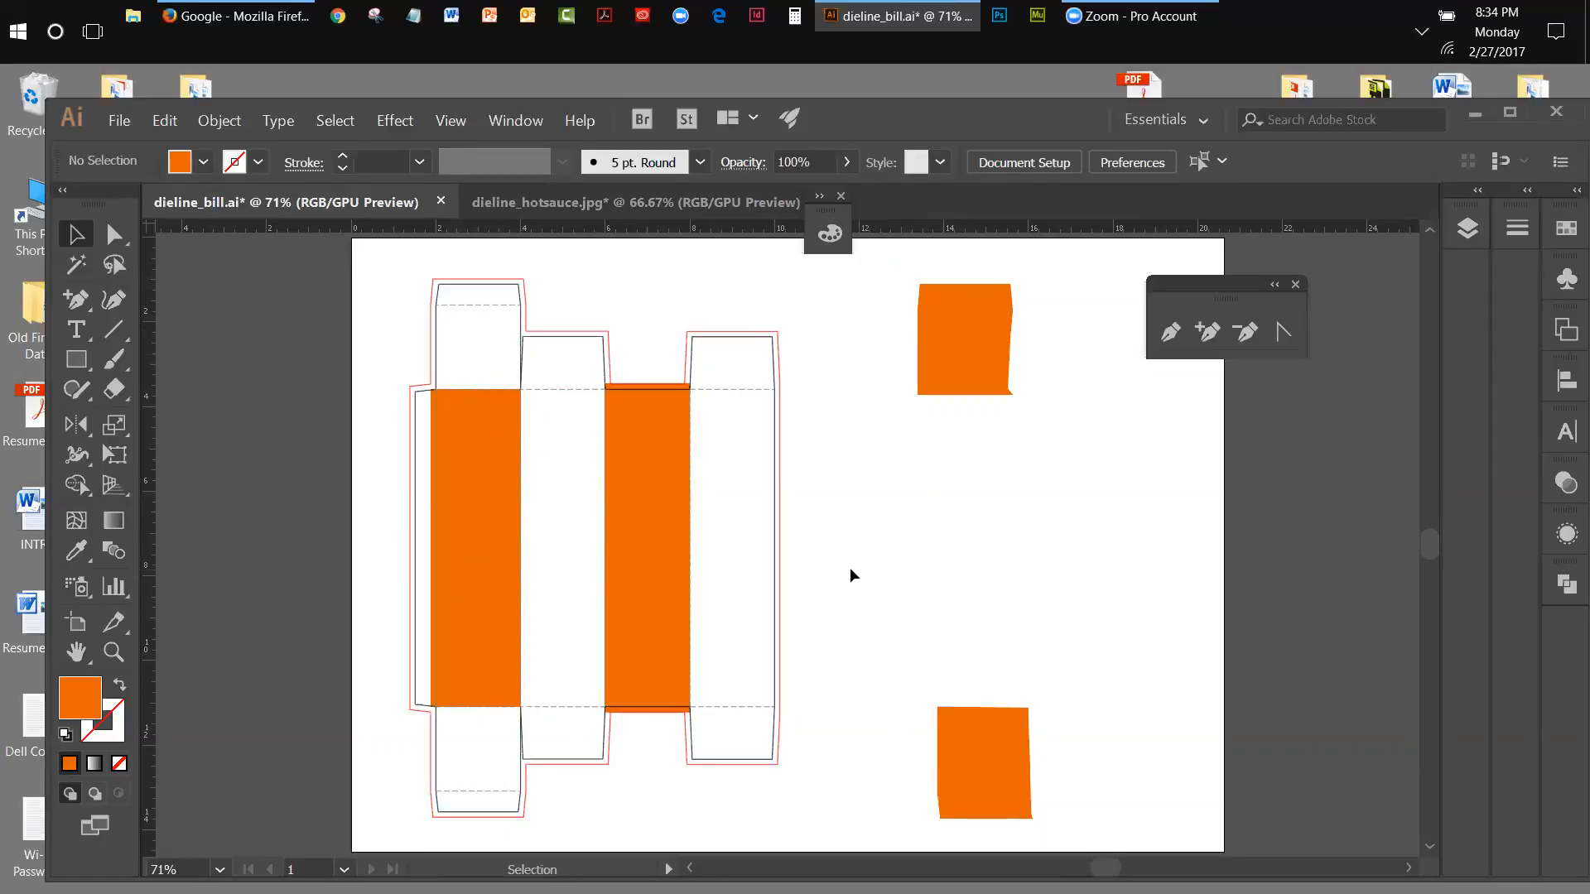
Delete the two orange flap shapes set aside in the artboard's blank area.
{"action": "scroll", "coordinate": [849, 568], "scroll_direction": "up", "scroll_amount": 1}
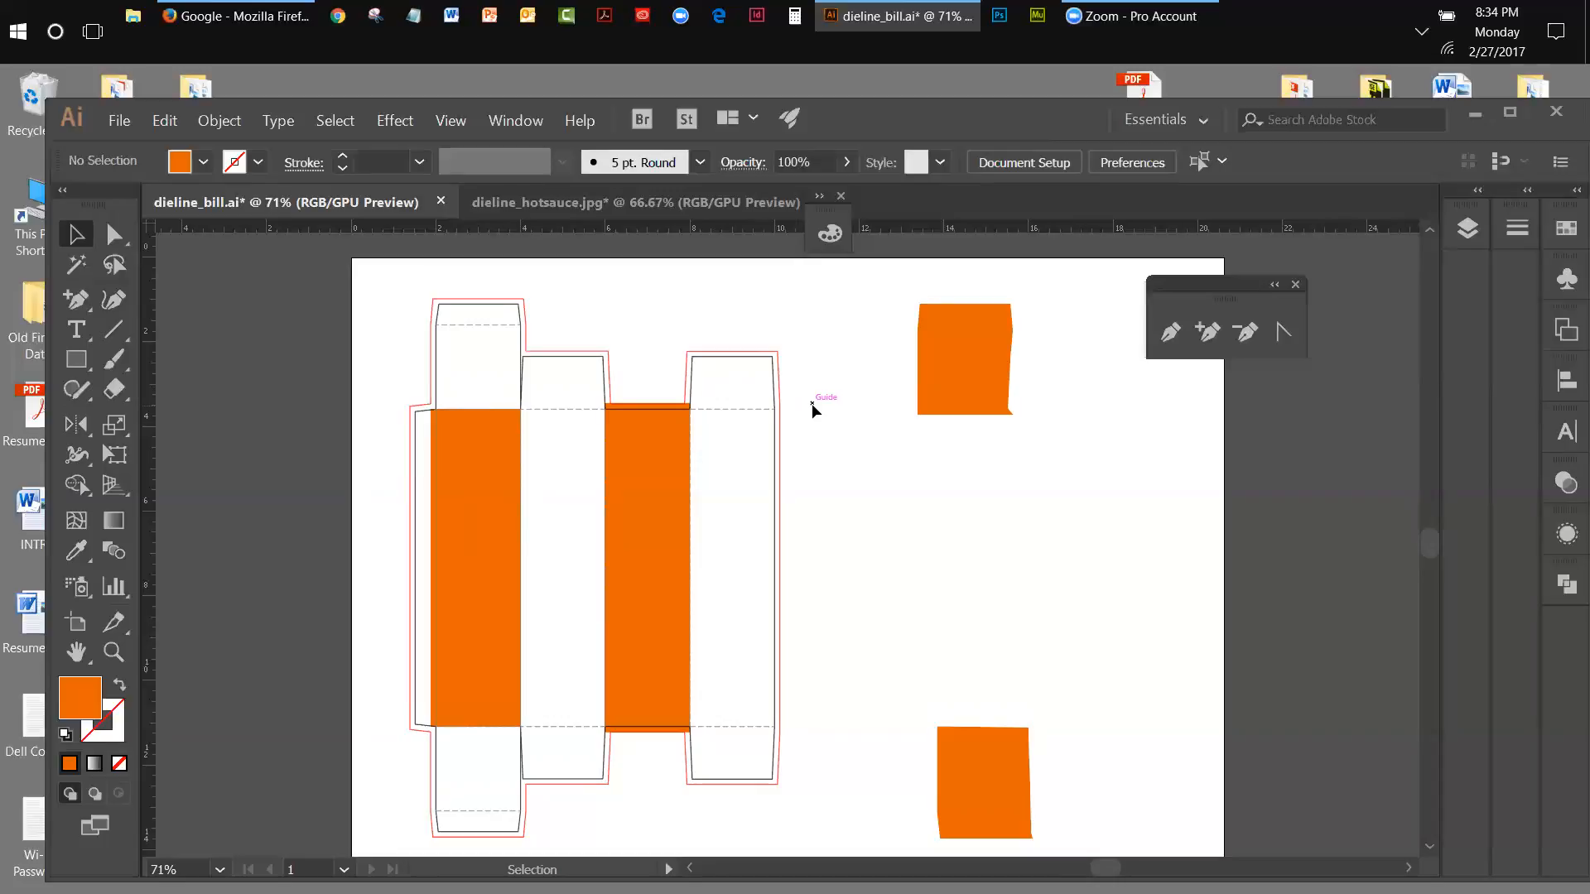
{"action": "scroll", "coordinate": [873, 396], "scroll_direction": "up", "scroll_amount": 1}
{"action": "left_click_drag", "start_coordinate": [985, 626], "coordinate": [1071, 743]}
{"action": "key", "text": "Delete"}
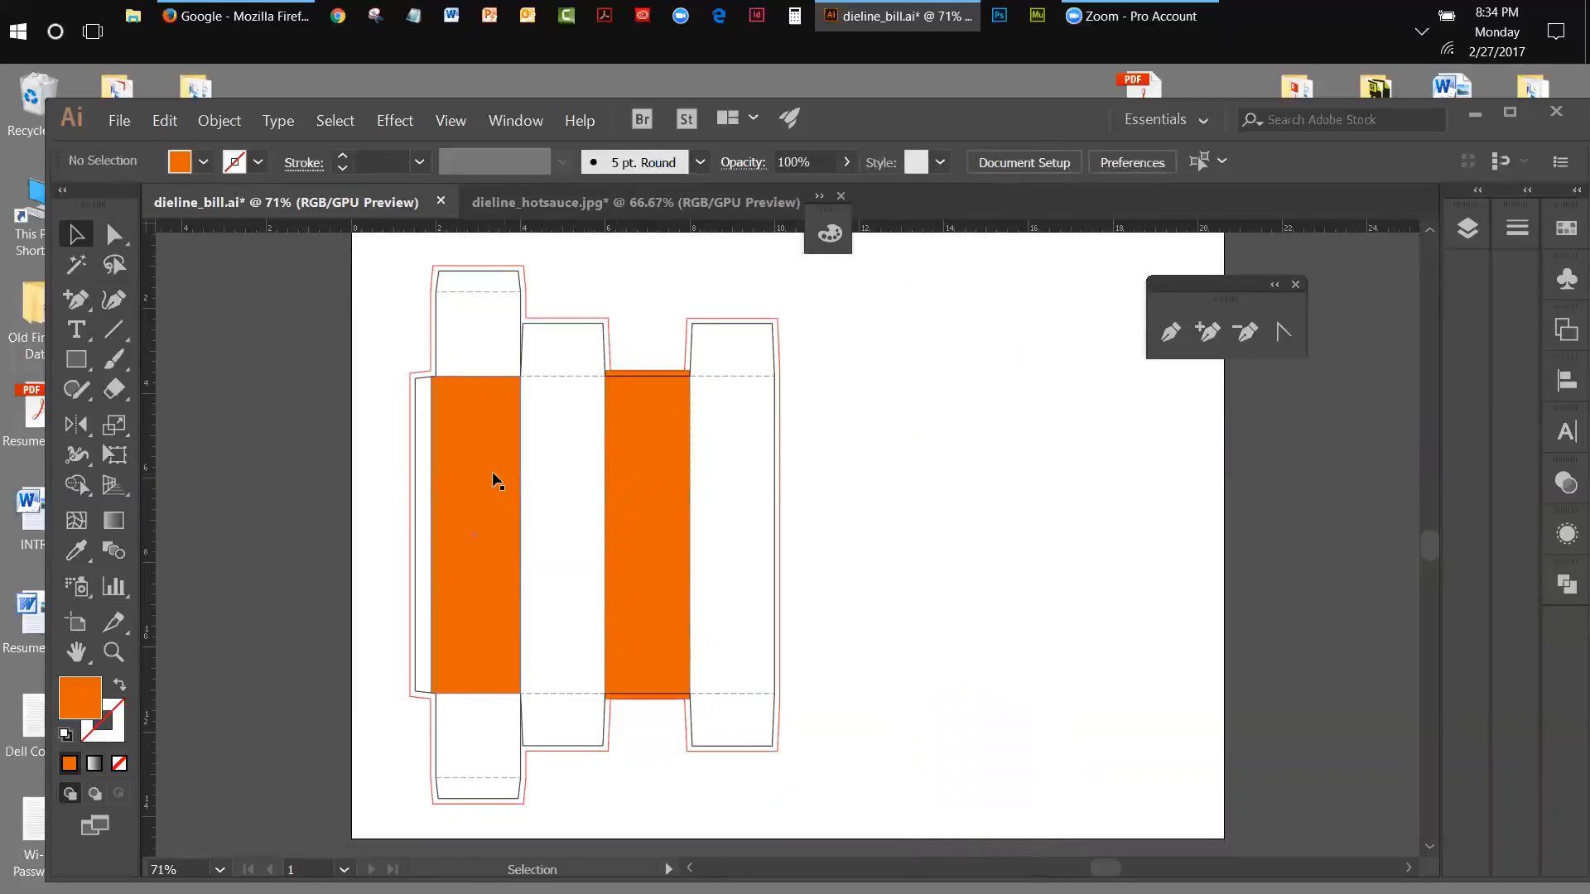
Duplicate the third panel's orange rectangle and place the copy in the blank area to the right of the dieline.
{"action": "left_click", "coordinate": [628, 469]}
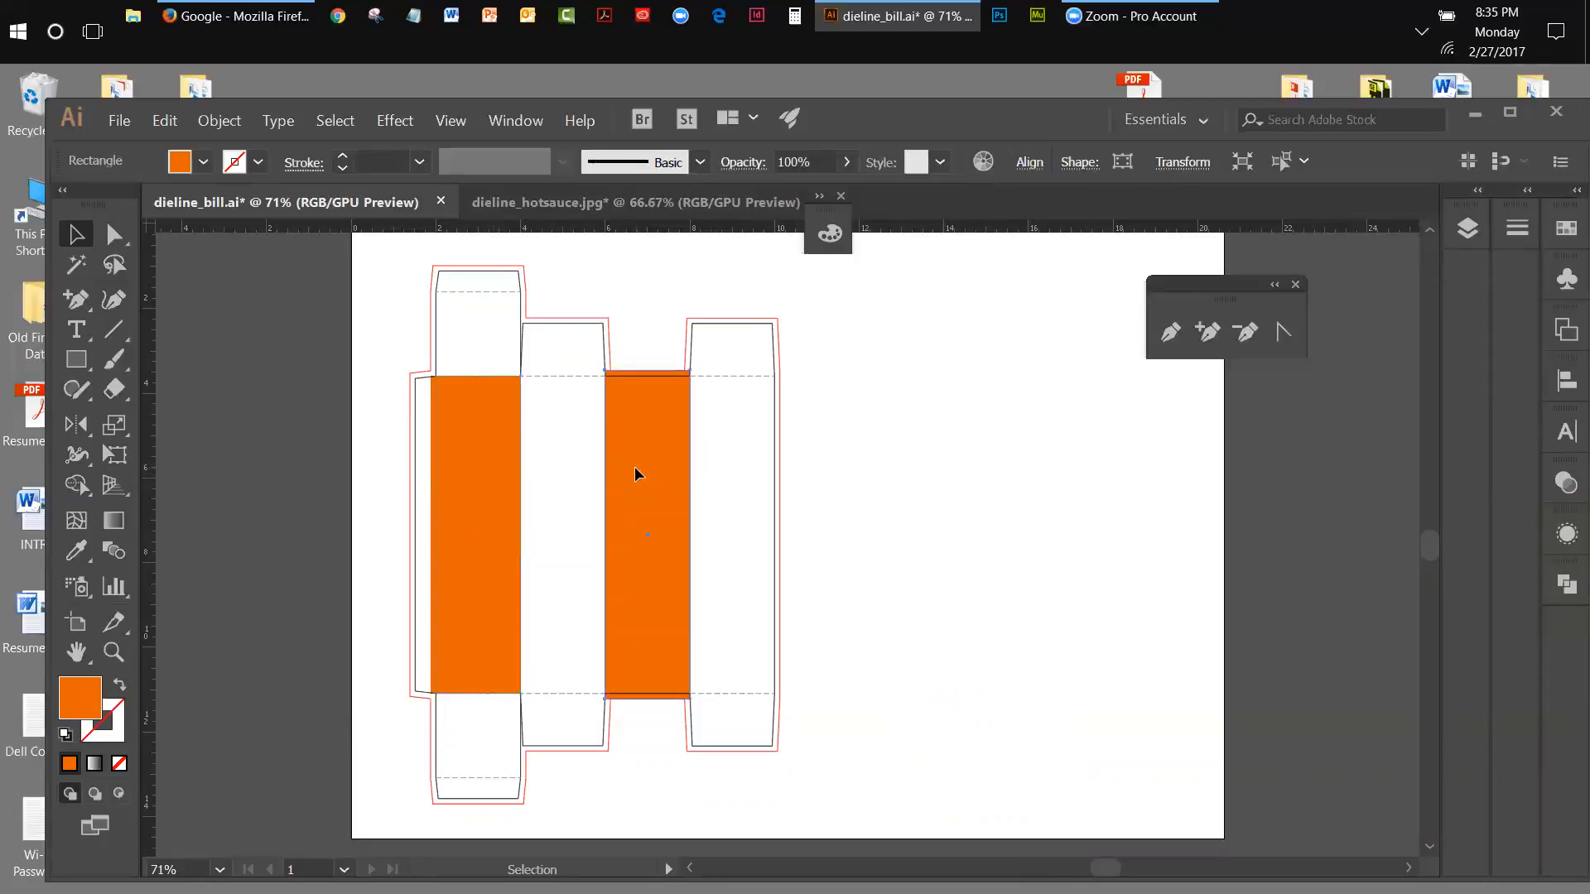
{"action": "left_click_drag", "start_coordinate": [637, 474], "coordinate": [994, 483]}
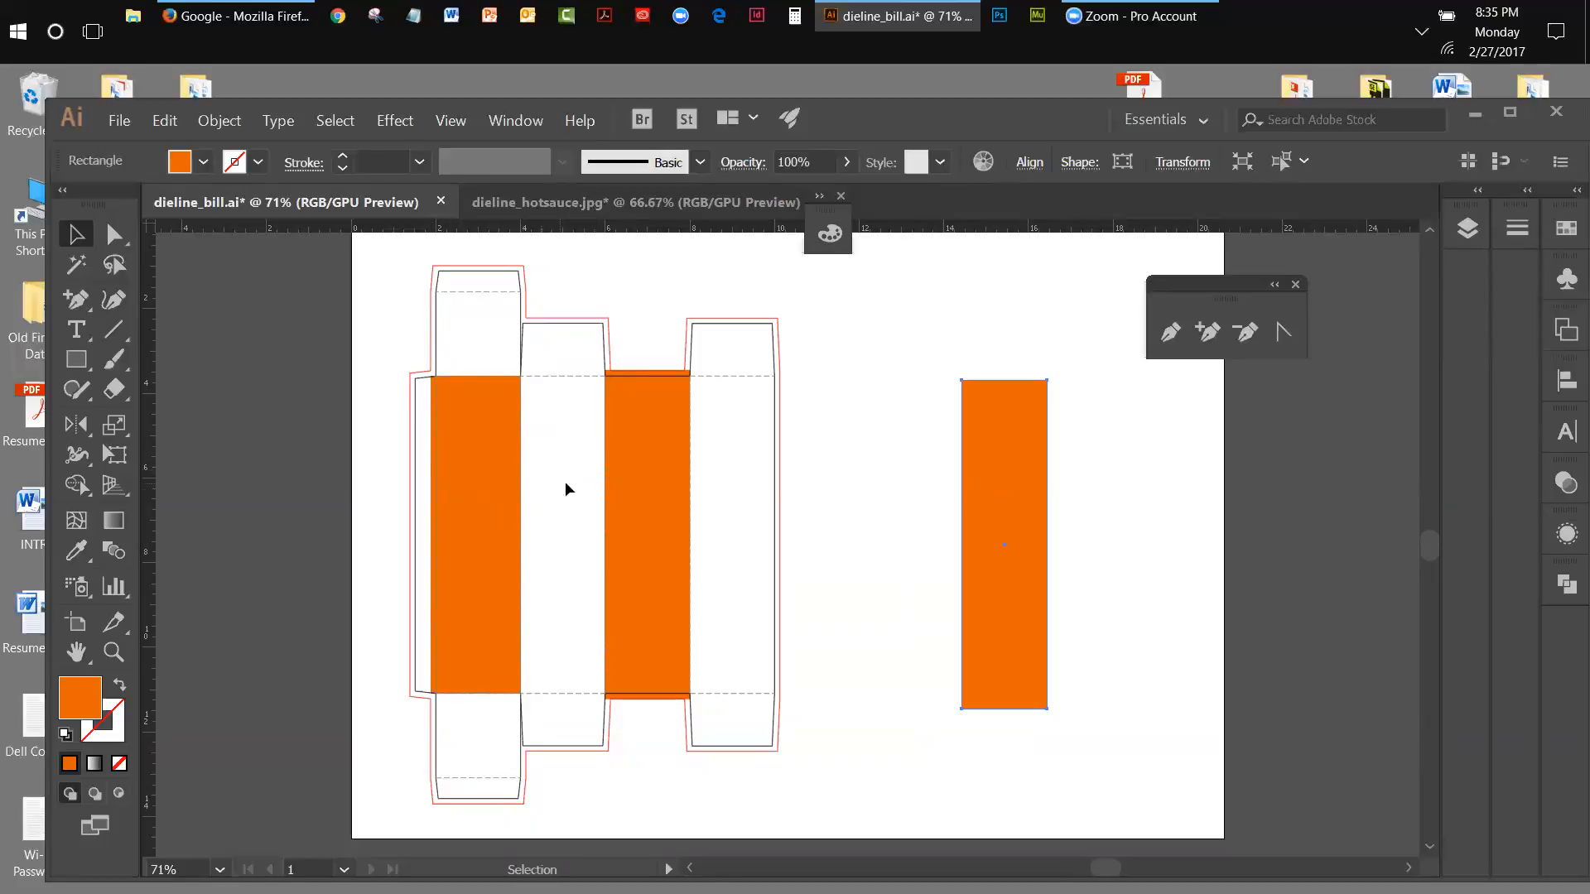
{"action": "left_click_drag", "start_coordinate": [1009, 517], "coordinate": [981, 512]}
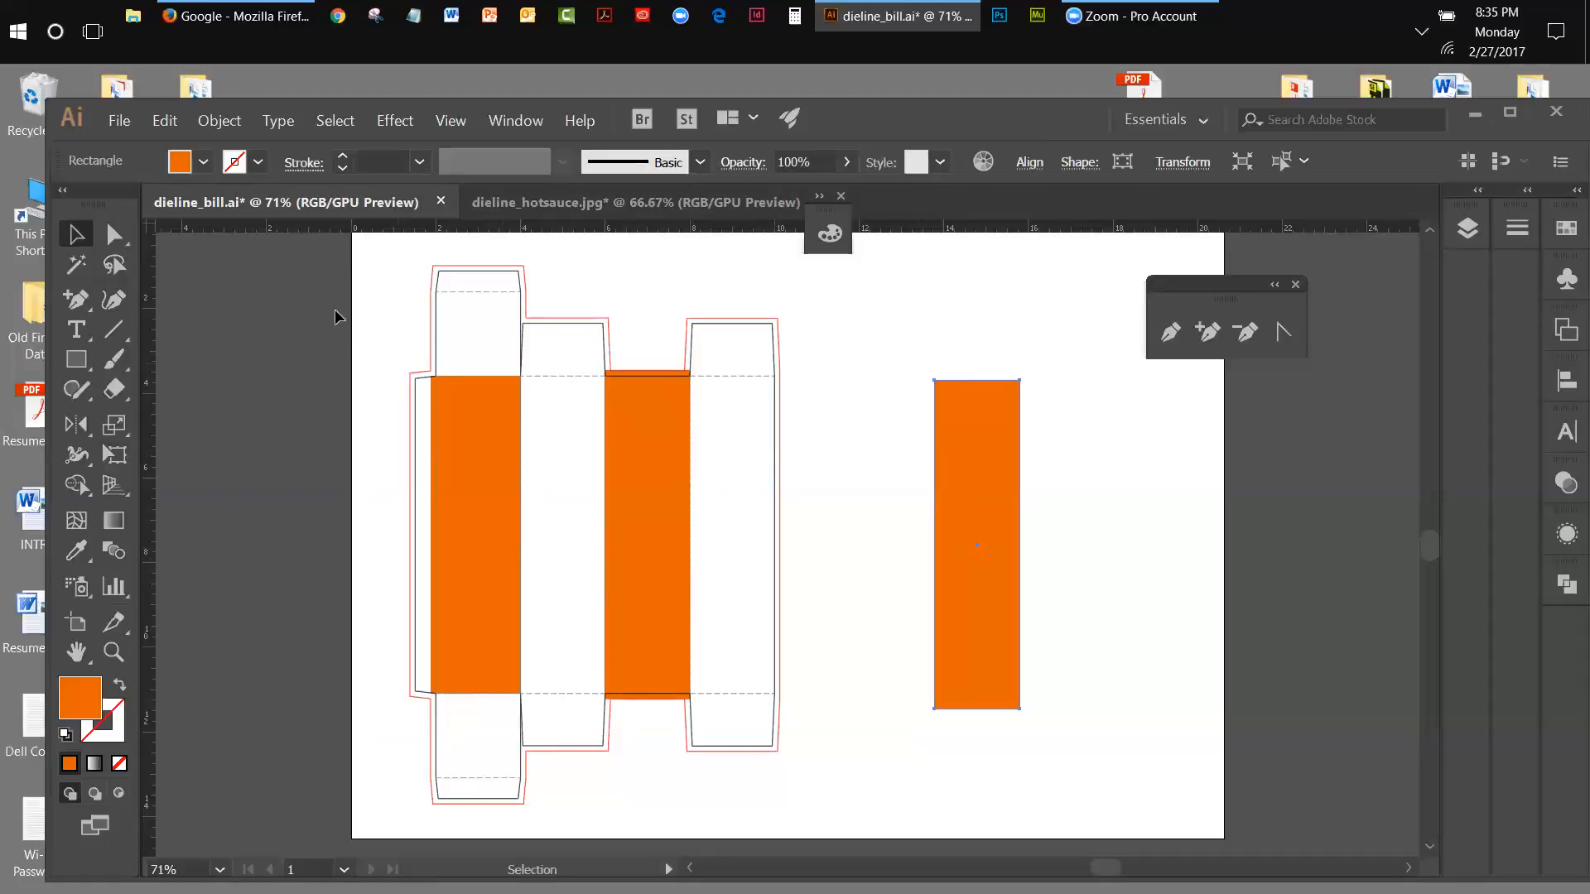
Open the recent file Box_art.ai and select its box panel artwork.
{"action": "left_click", "coordinate": [121, 122]}
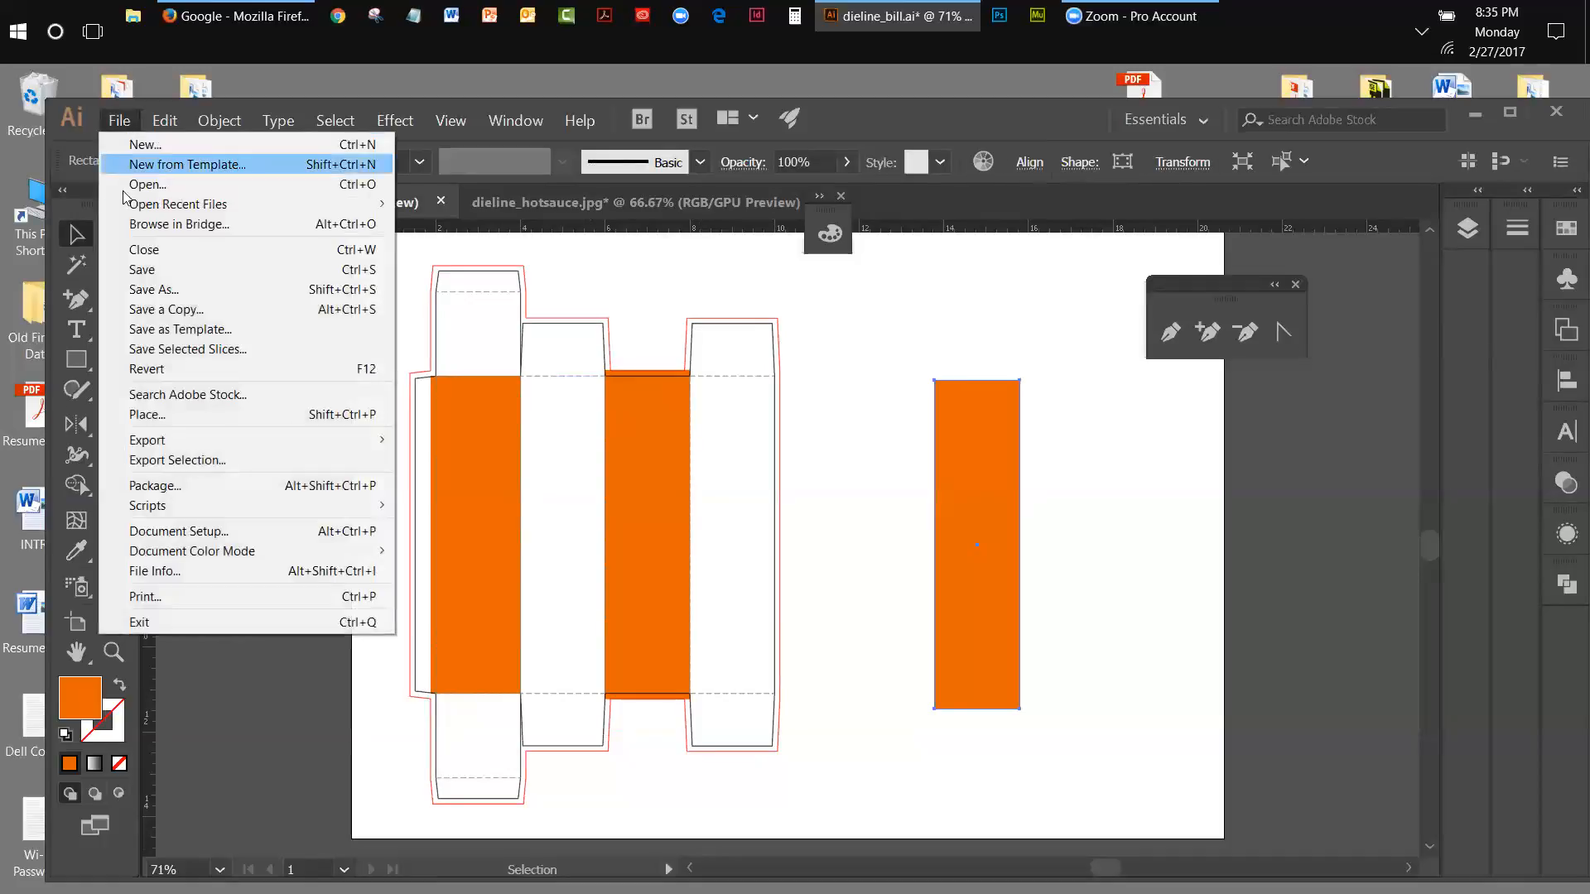
{"action": "mouse_move", "coordinate": [133, 198]}
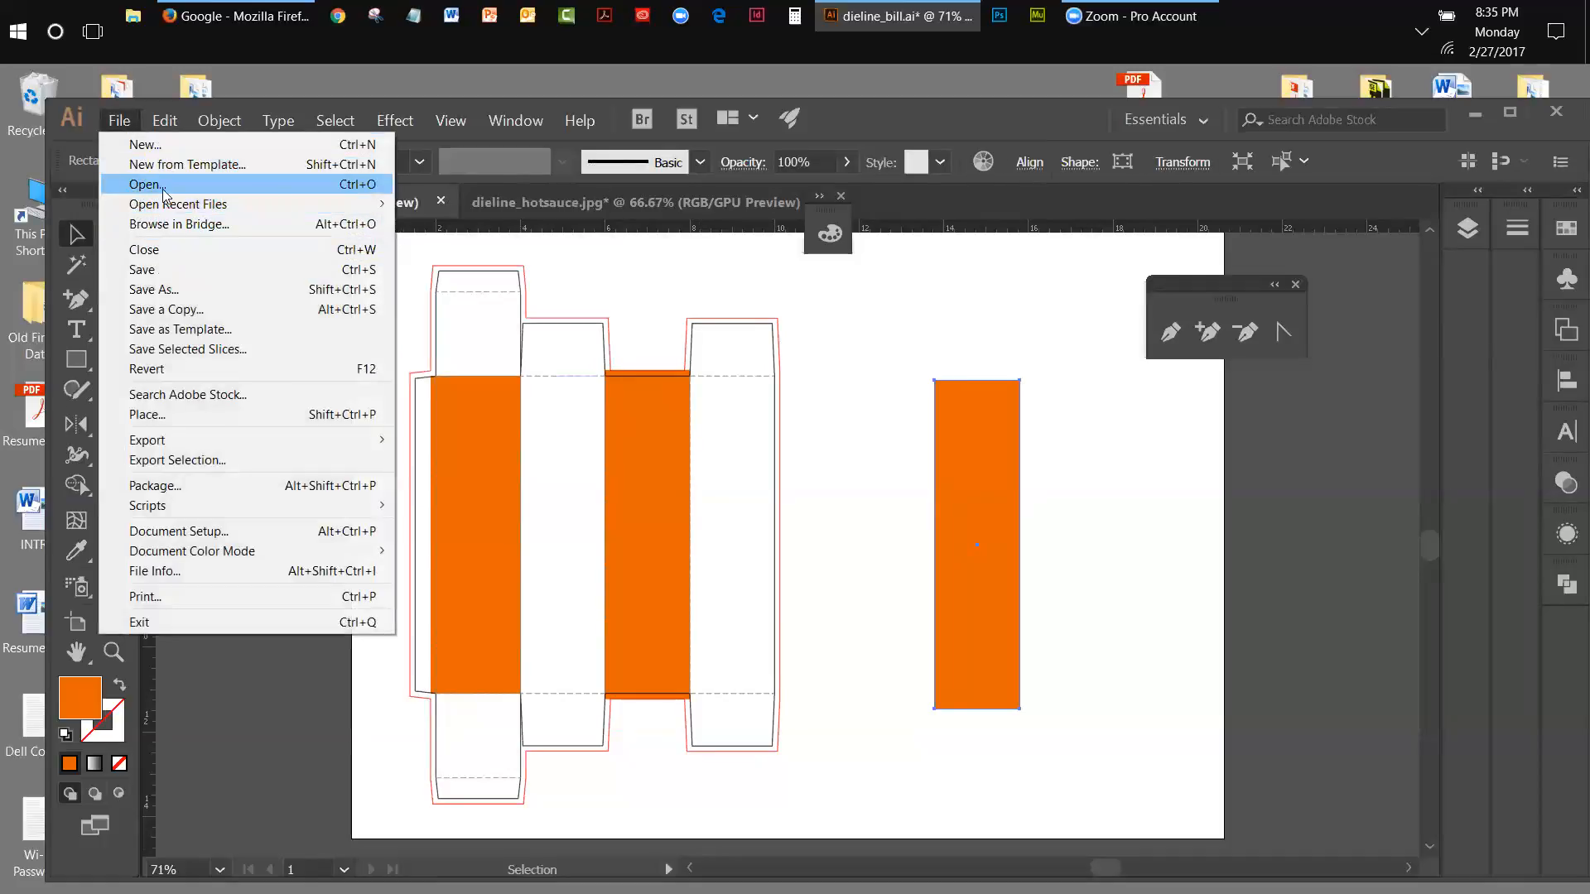
{"action": "mouse_move", "coordinate": [273, 203]}
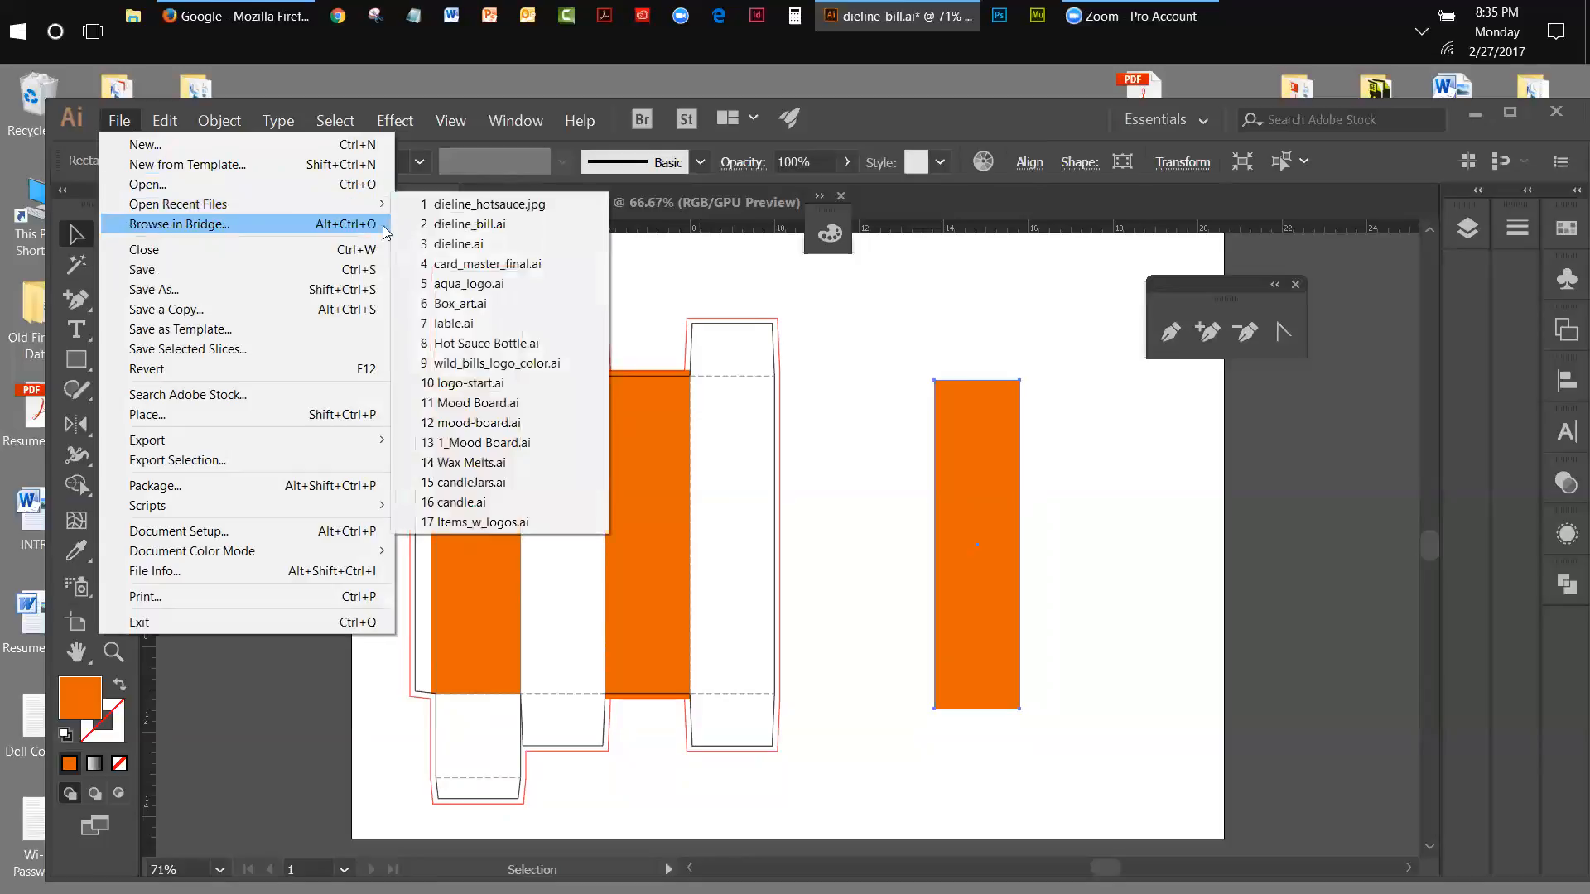
{"action": "left_click", "coordinate": [460, 303]}
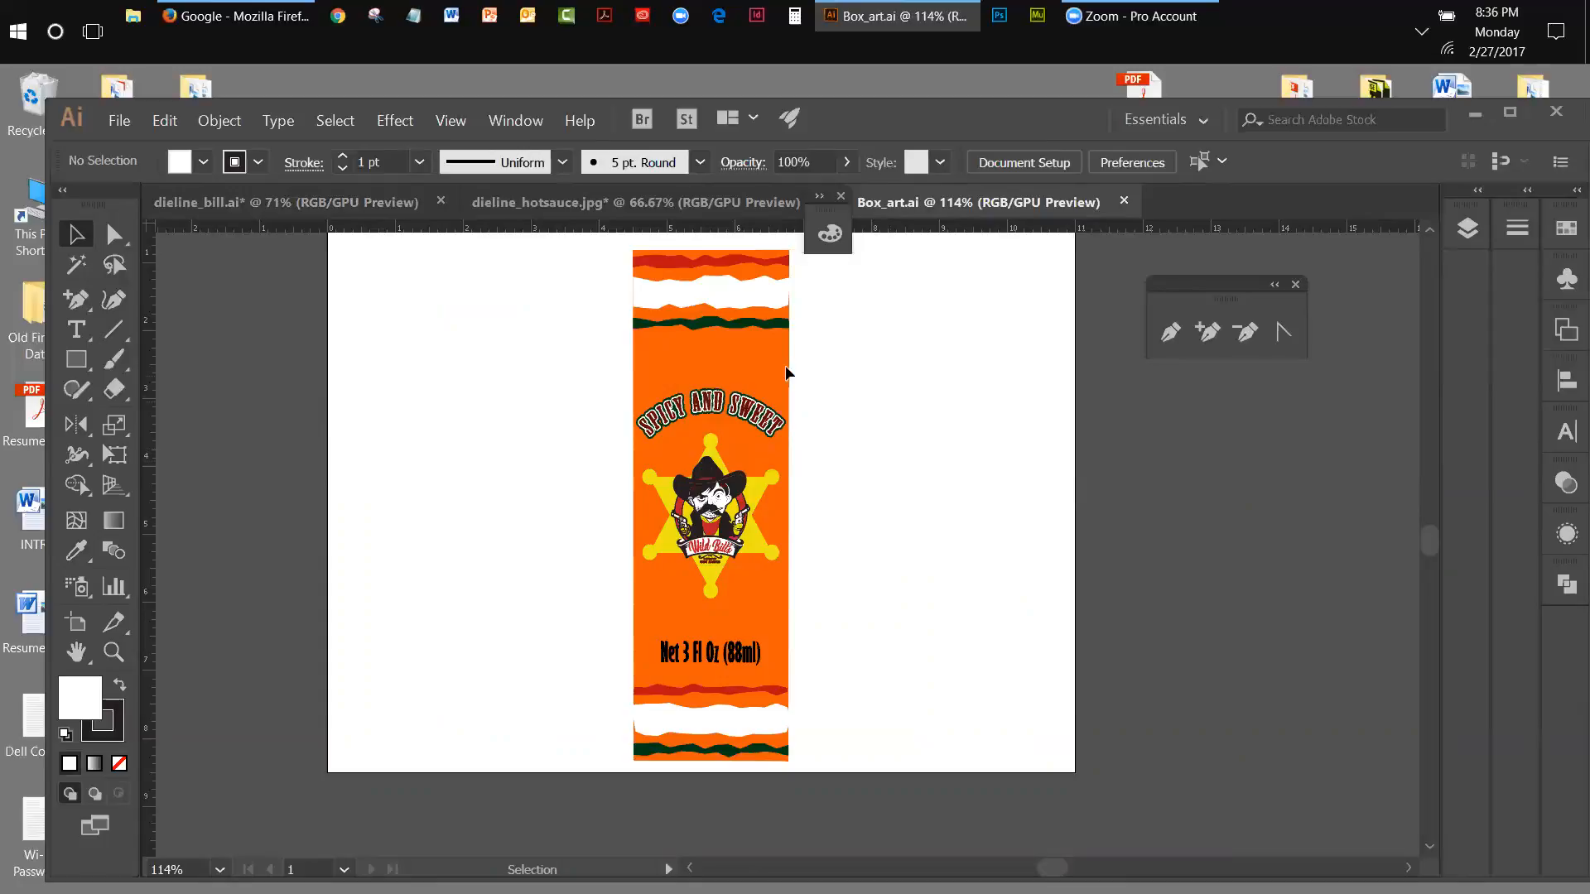
{"action": "left_click_drag", "start_coordinate": [598, 256], "coordinate": [798, 761]}
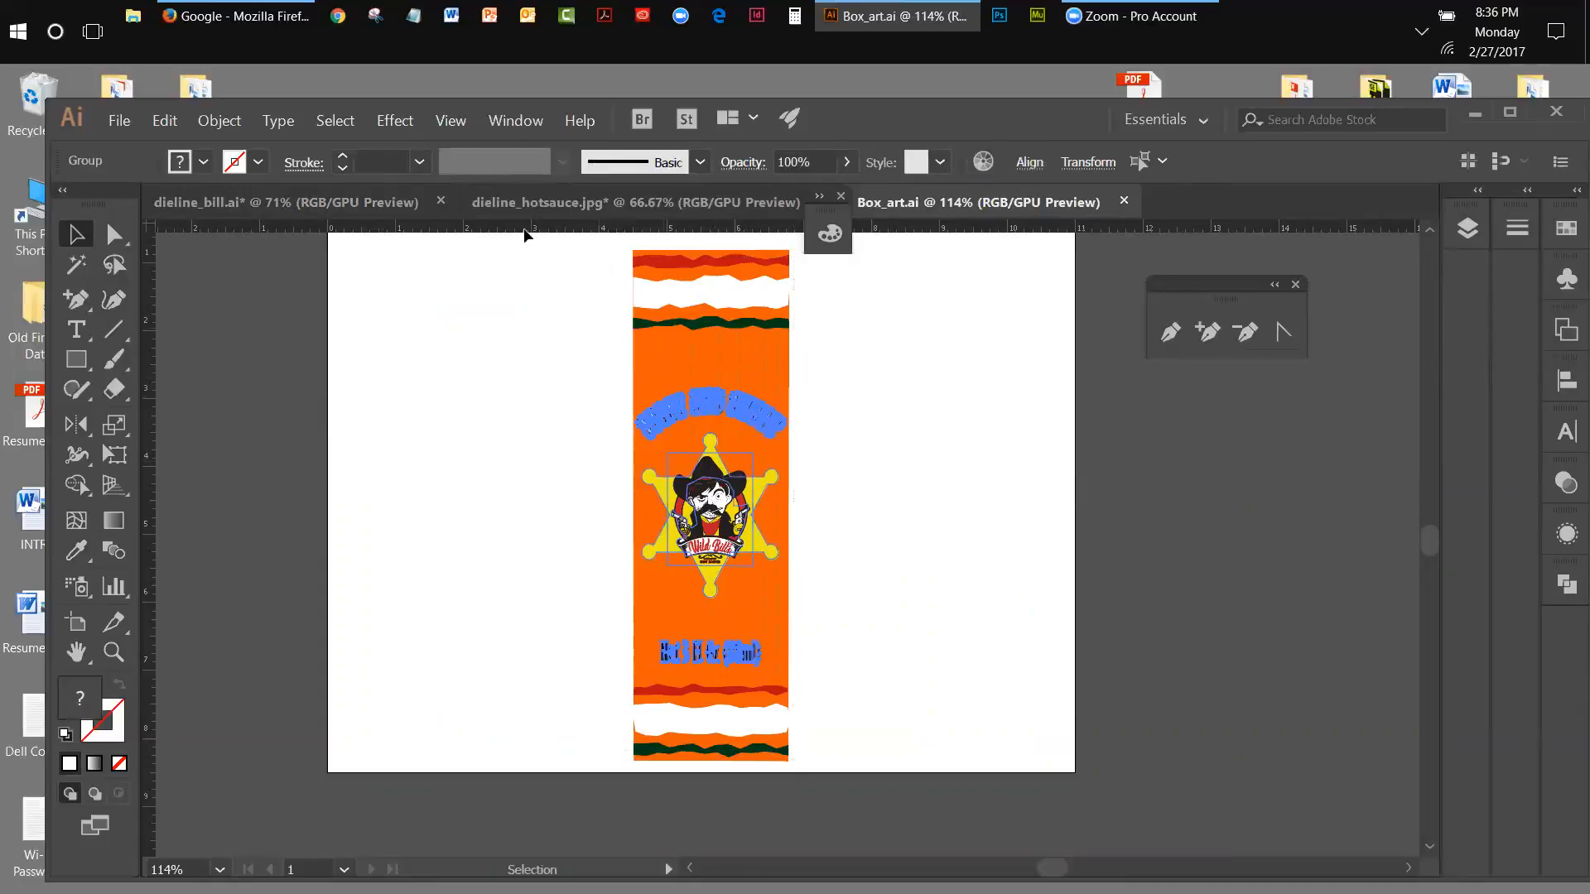
Try to copy the selected Box_art.ai artwork into dieline_bill.ai and undo the paste.
{"action": "right_click", "coordinate": [738, 321]}
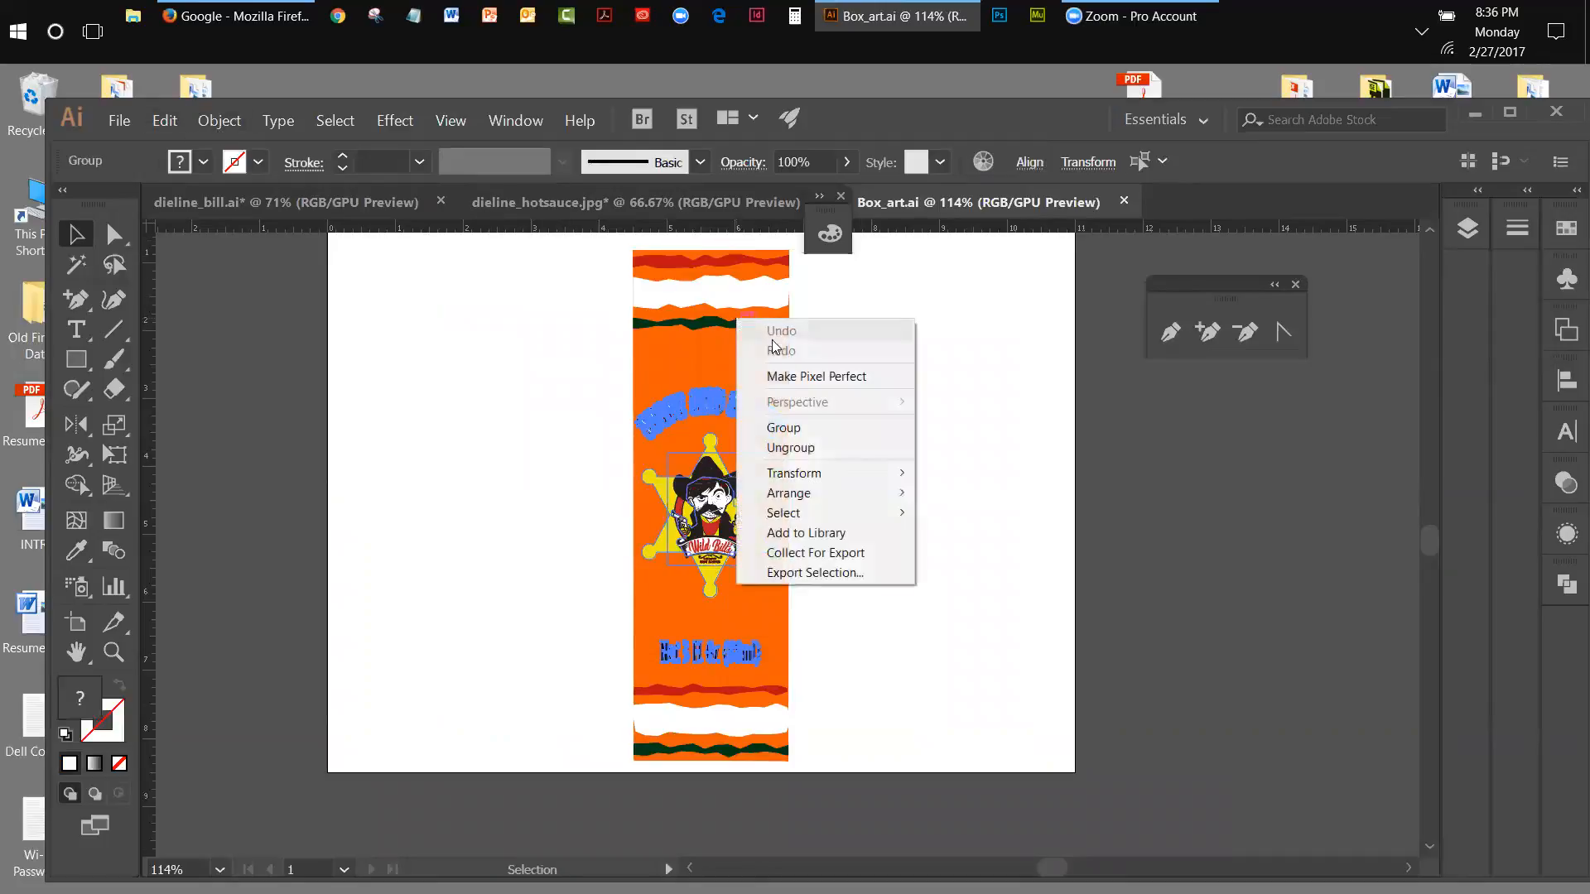
{"action": "left_click", "coordinate": [165, 121]}
{"action": "left_click", "coordinate": [188, 212]}
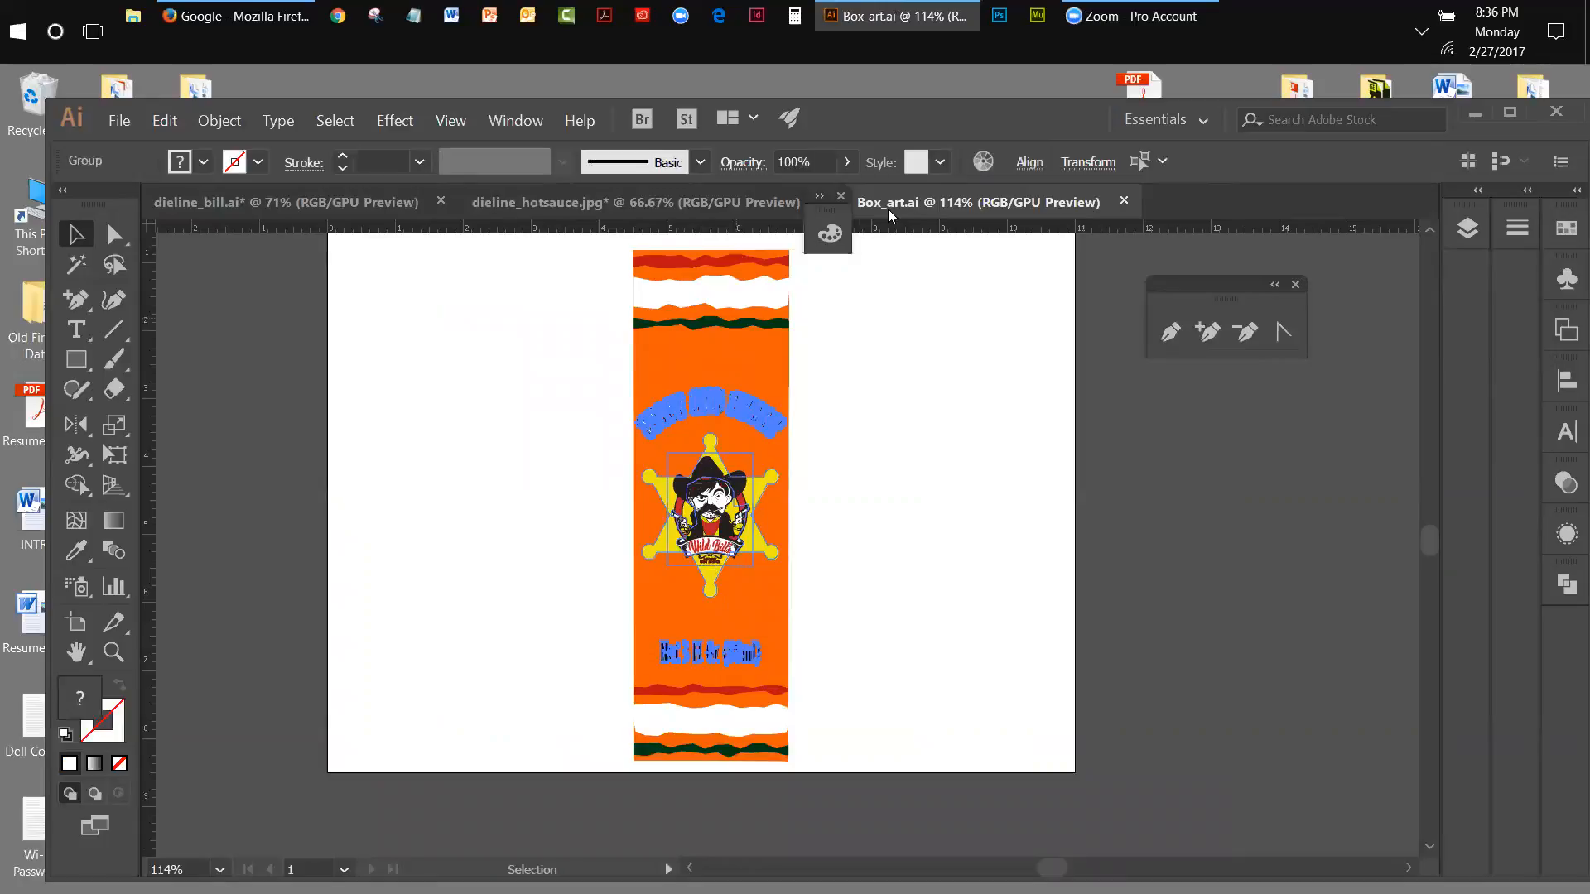
{"action": "left_click", "coordinate": [309, 206]}
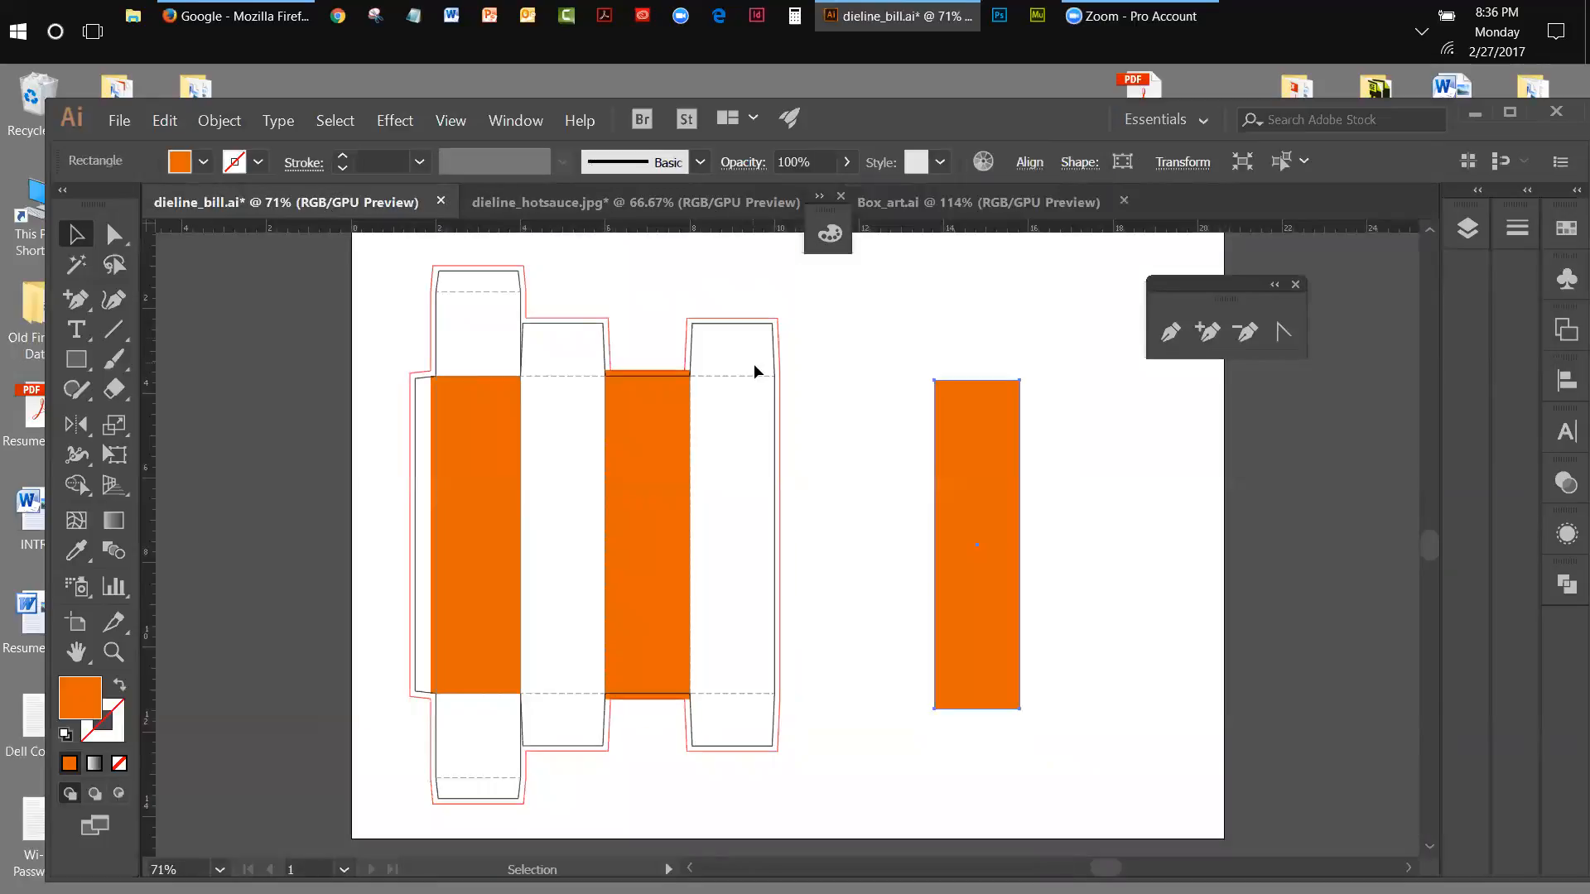
{"action": "left_click", "coordinate": [172, 123]}
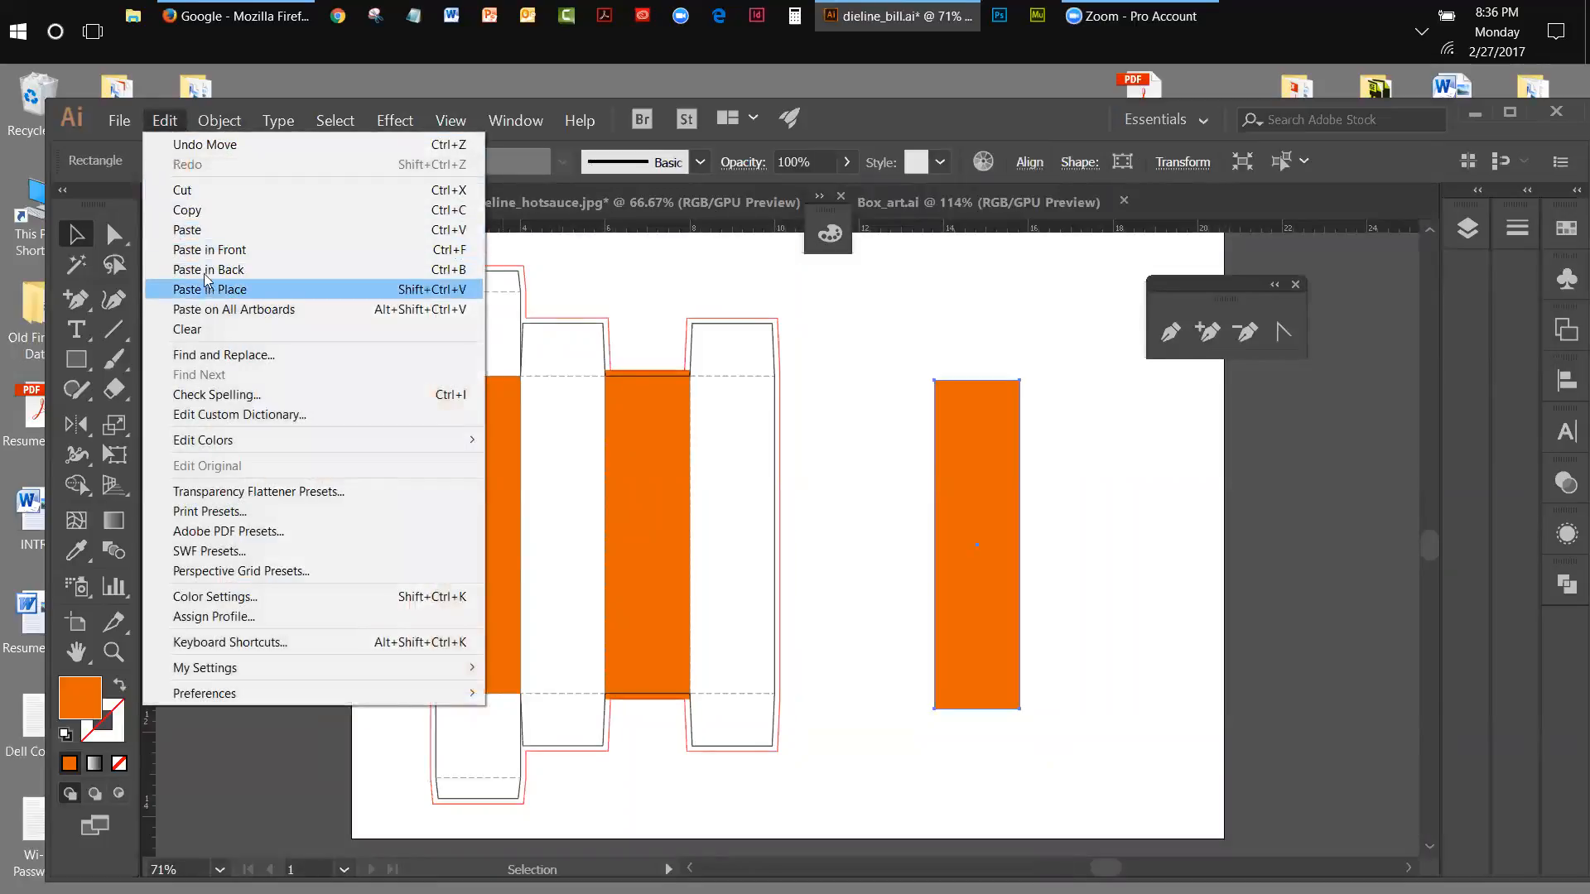
{"action": "left_click", "coordinate": [187, 230]}
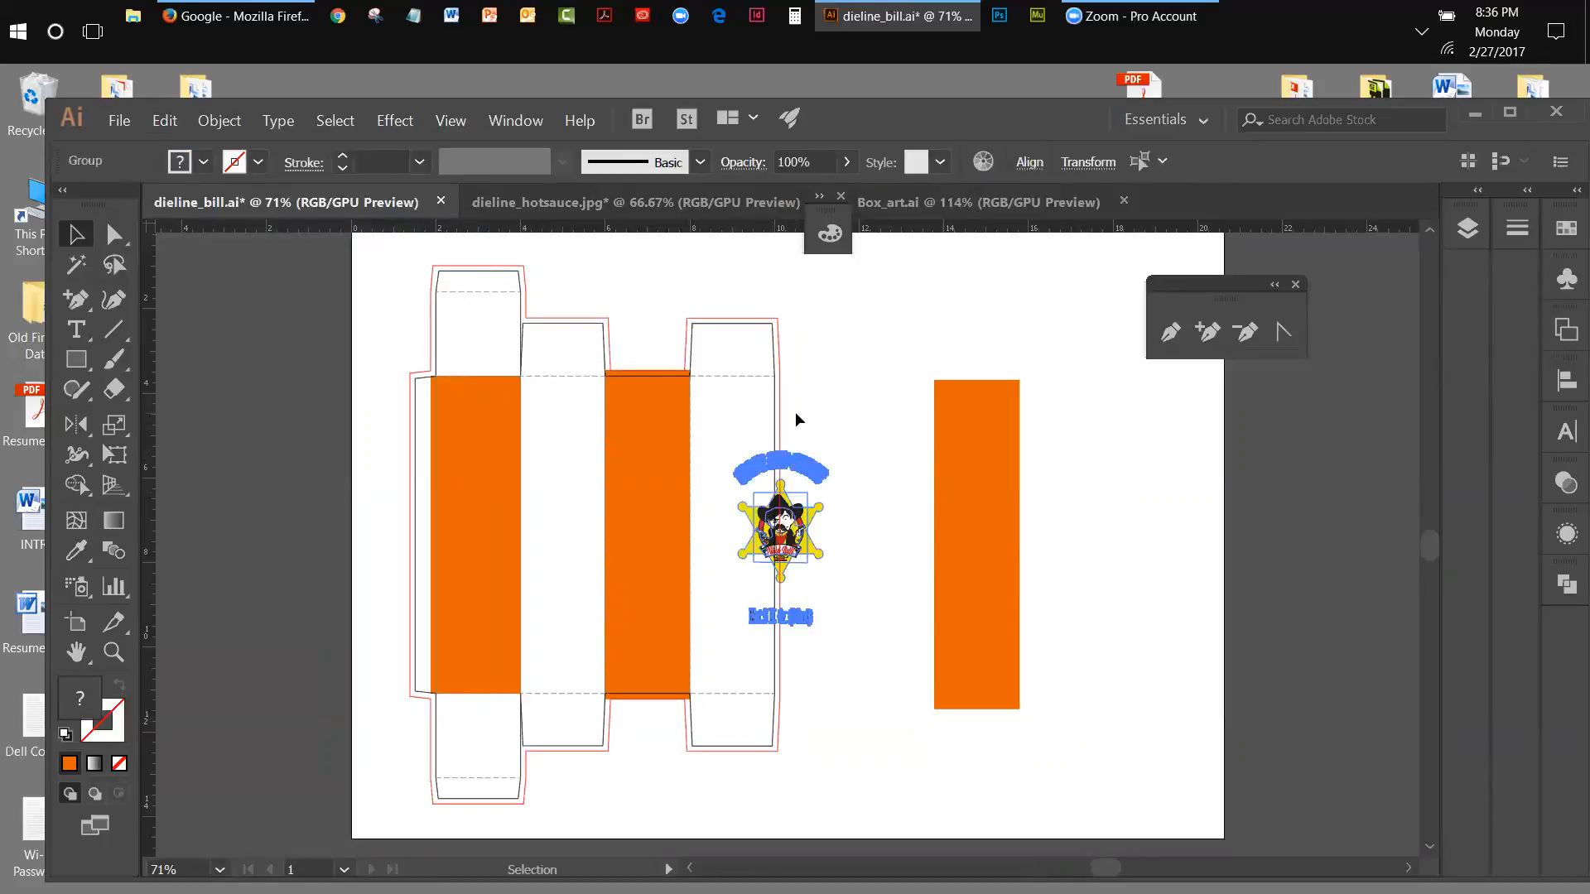
{"action": "left_click", "coordinate": [163, 121]}
{"action": "left_click", "coordinate": [193, 143]}
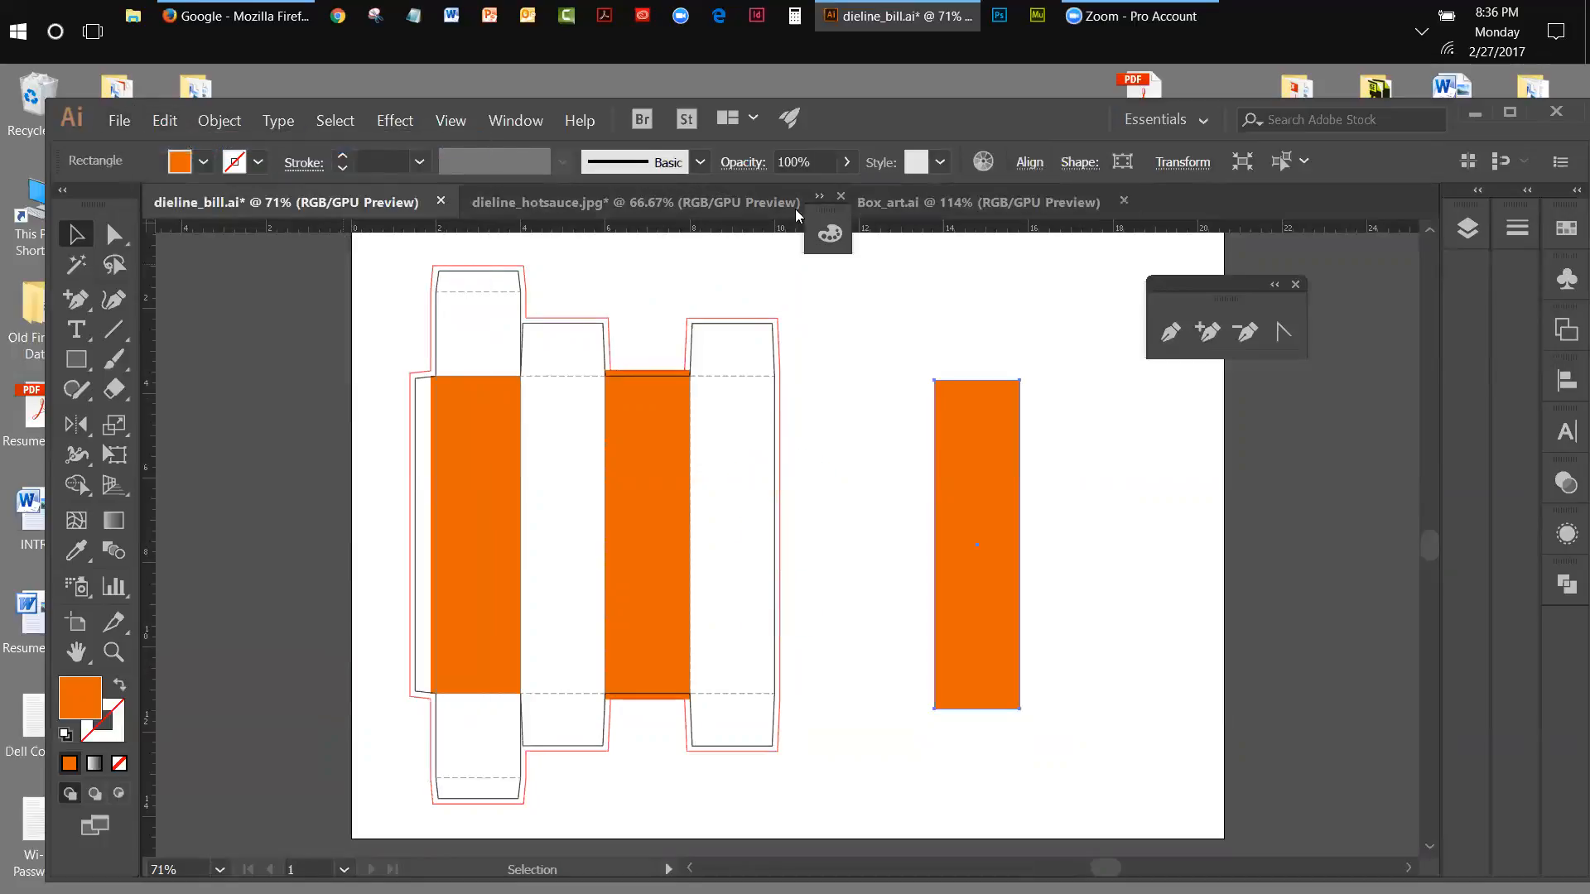
Unlock the clipped background group in Layer 1 of Box_art.ai and select the complete panel artwork including its background.
{"action": "left_click", "coordinate": [868, 207]}
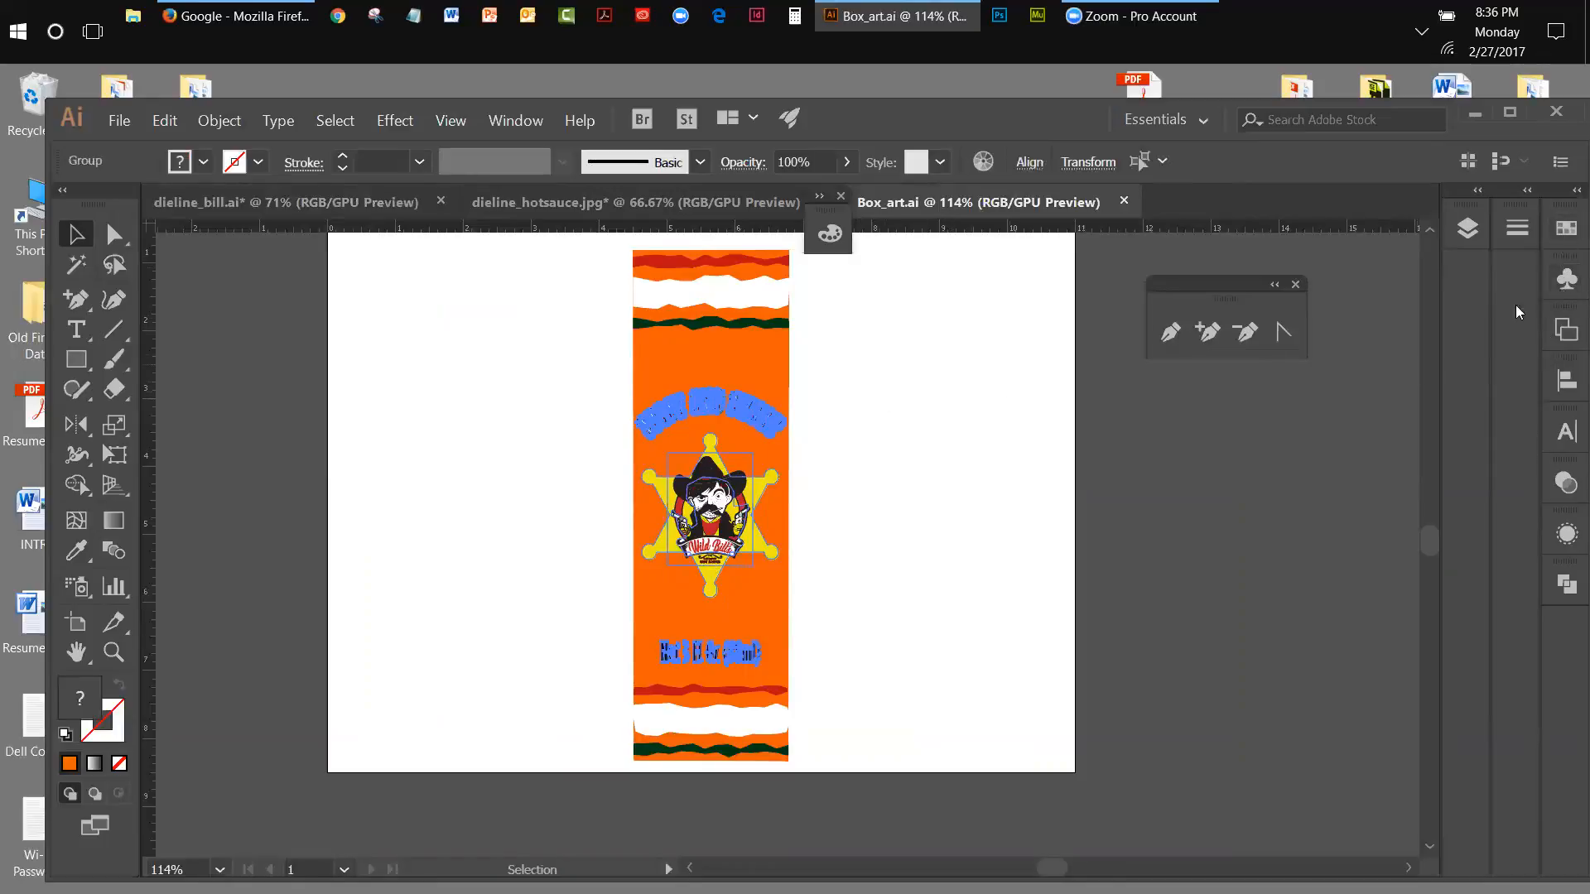
{"action": "left_click", "coordinate": [1469, 230]}
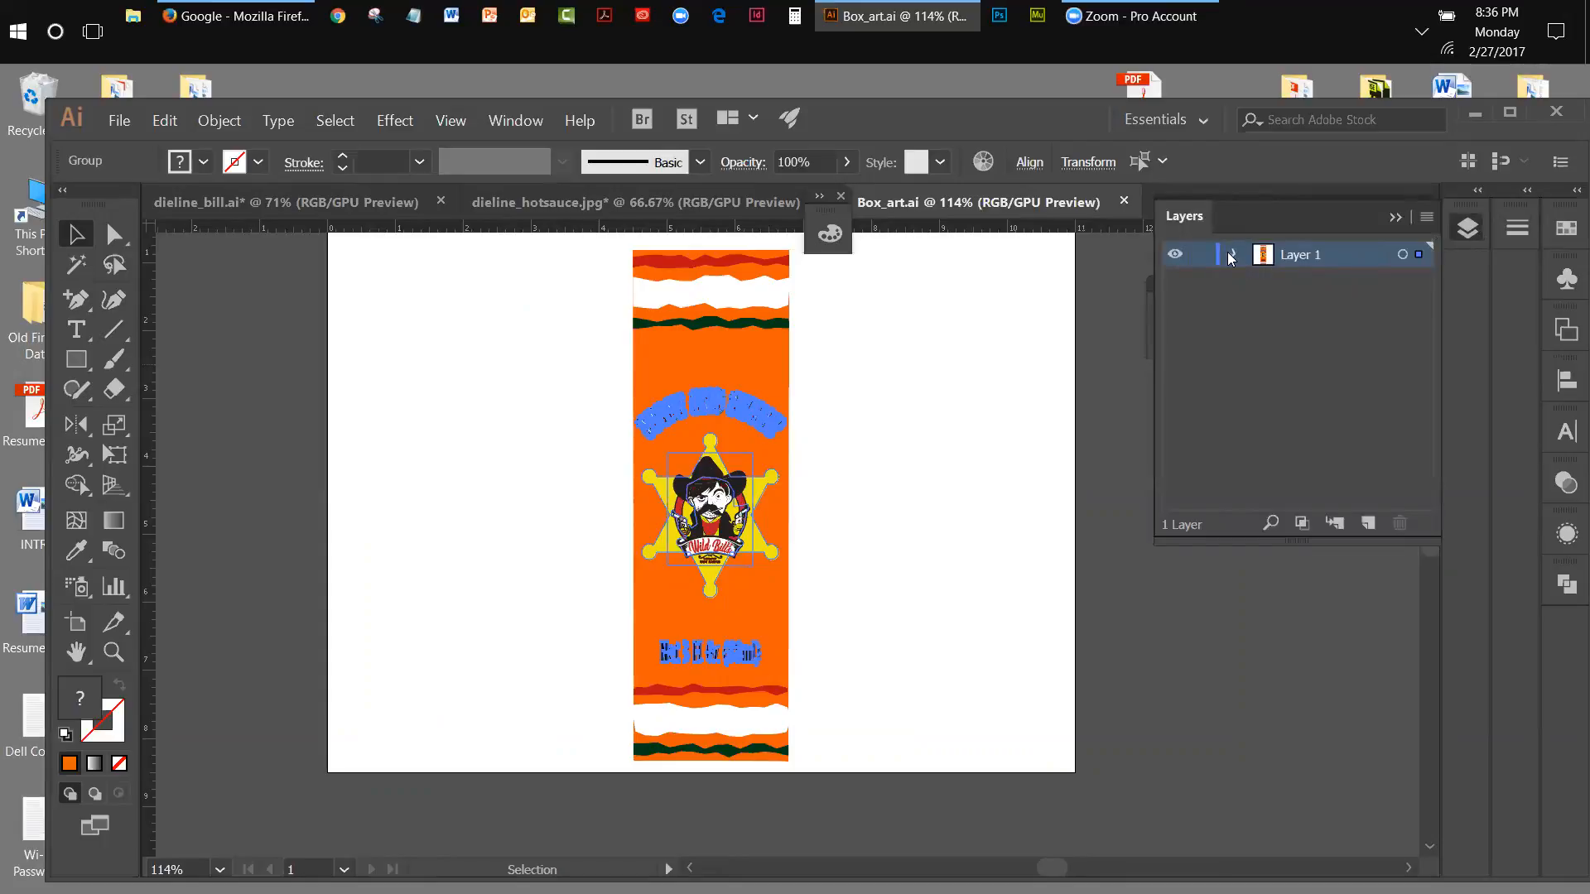
{"action": "left_click", "coordinate": [1232, 255]}
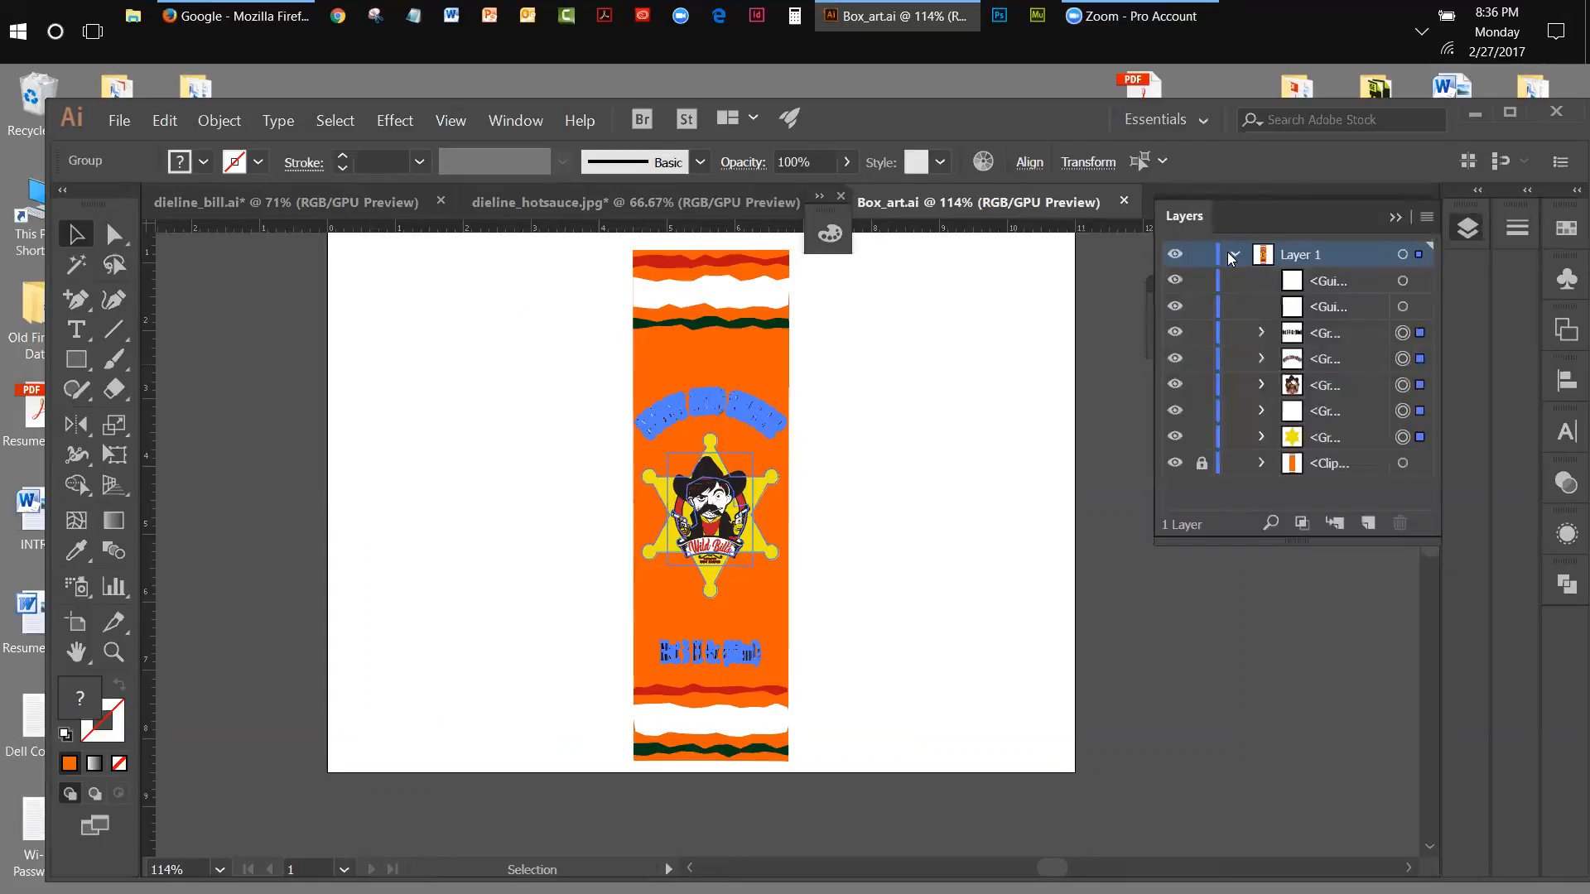
{"action": "left_click", "coordinate": [1201, 463]}
{"action": "left_click_drag", "start_coordinate": [582, 252], "coordinate": [839, 750]}
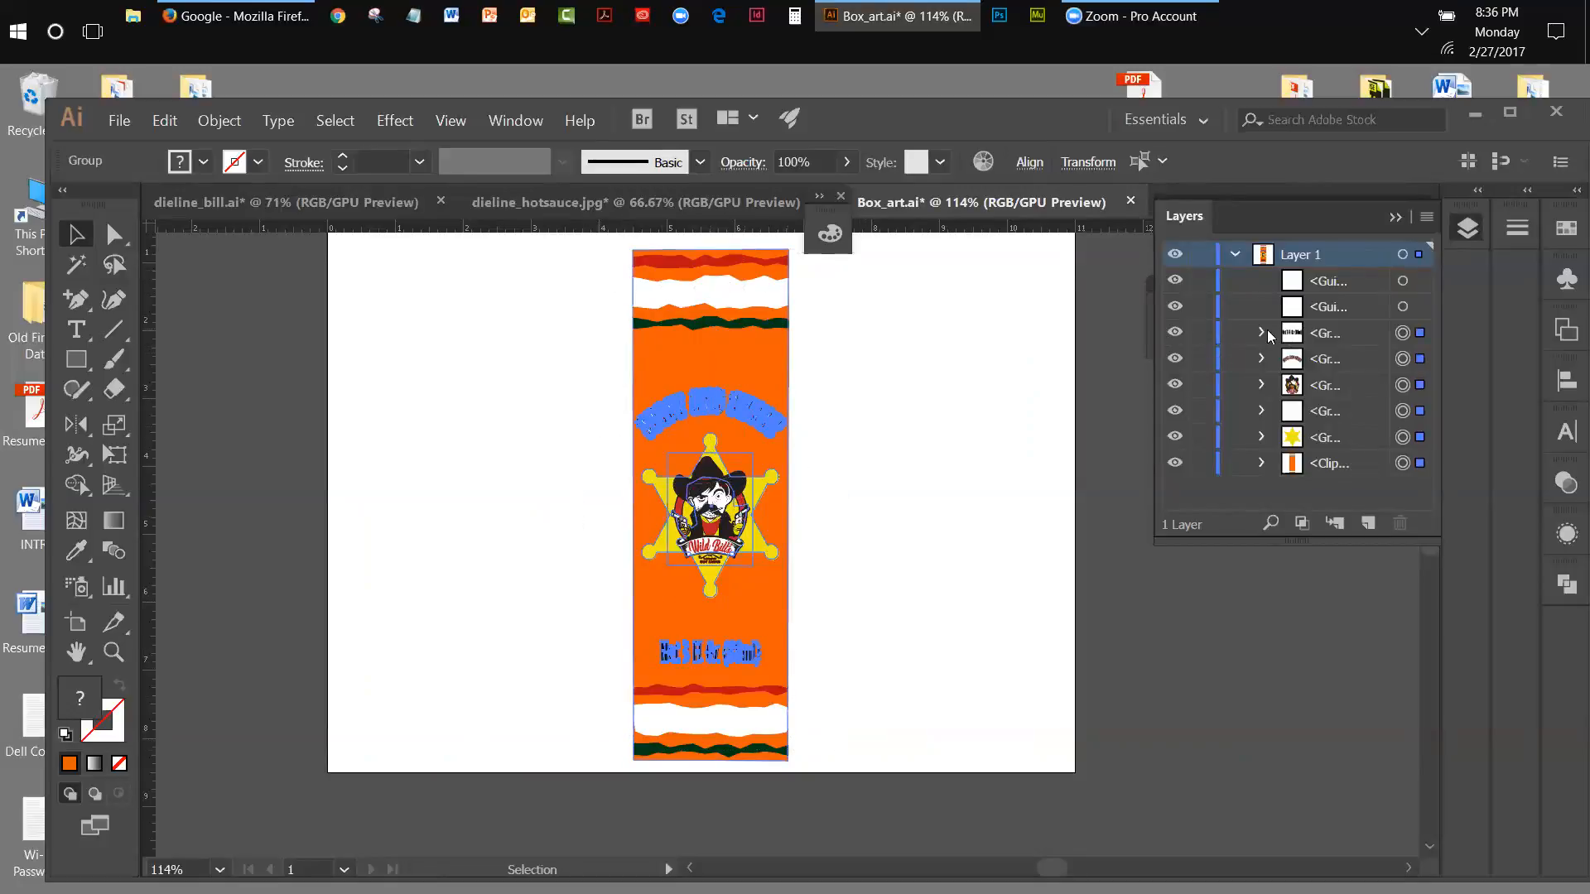
{"action": "left_click", "coordinate": [633, 315]}
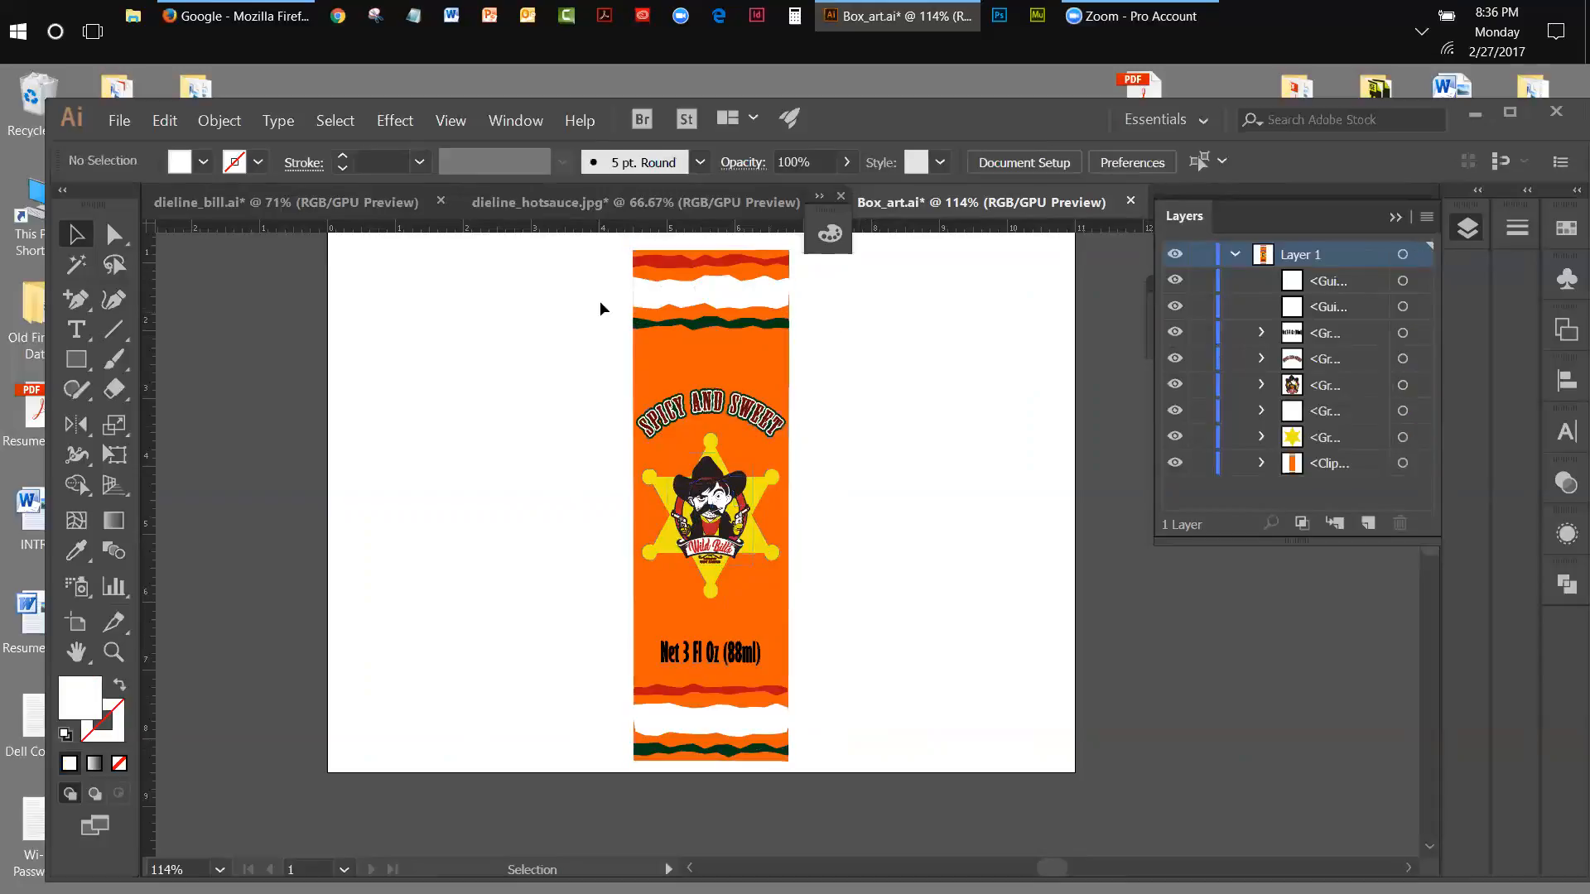
{"action": "left_click_drag", "start_coordinate": [596, 250], "coordinate": [840, 755]}
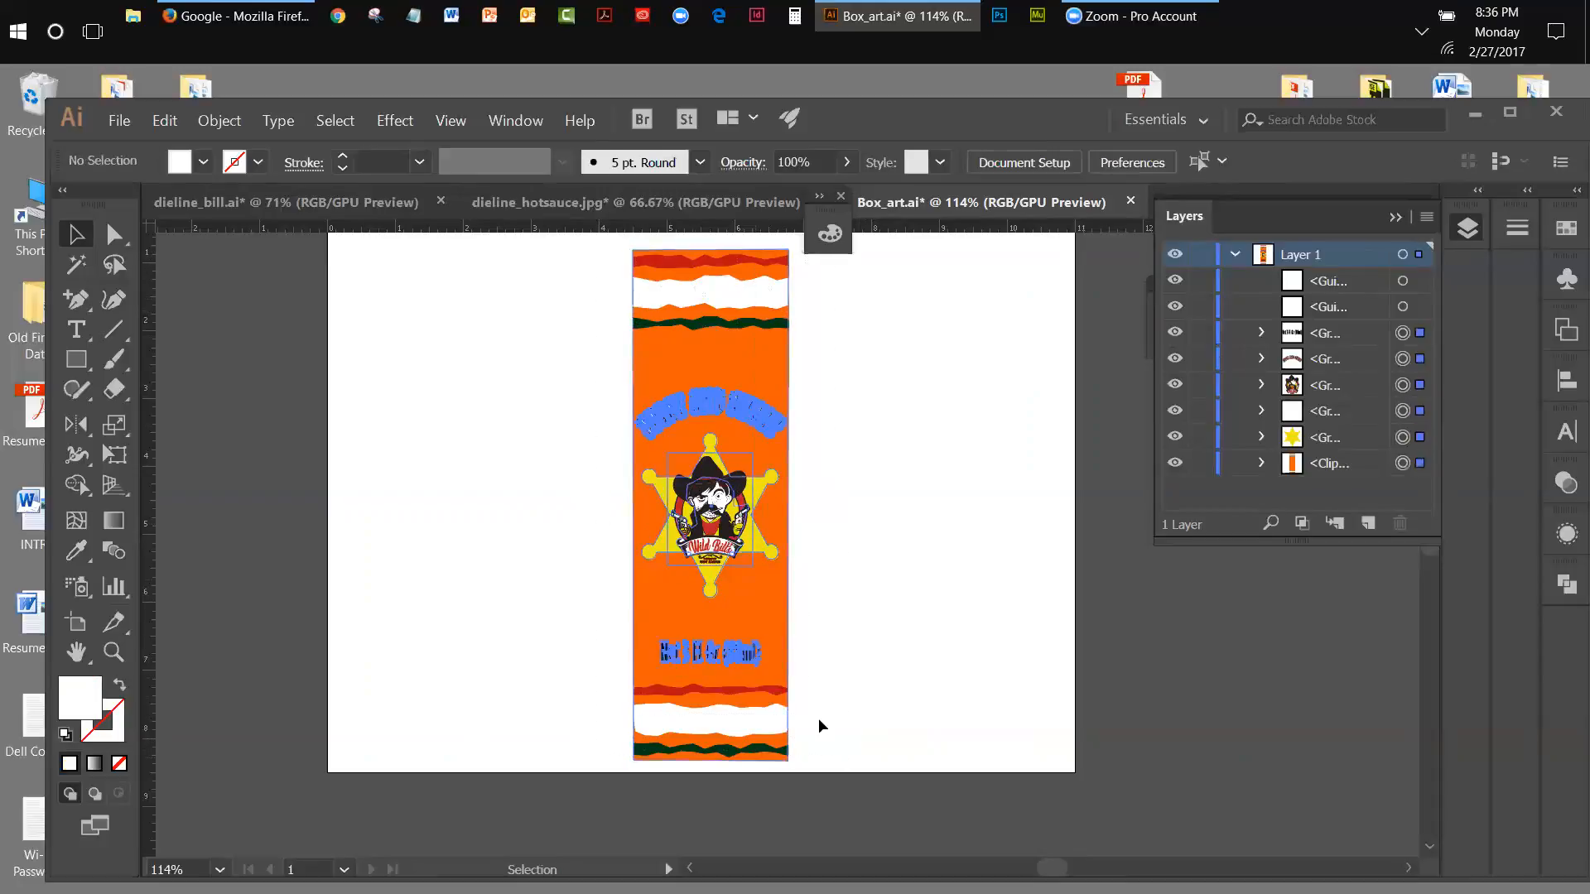
Cut the complete panel artwork from Box_art.ai and paste it in place on the sample layer of dieline_bill.ai.
{"action": "left_click", "coordinate": [186, 121]}
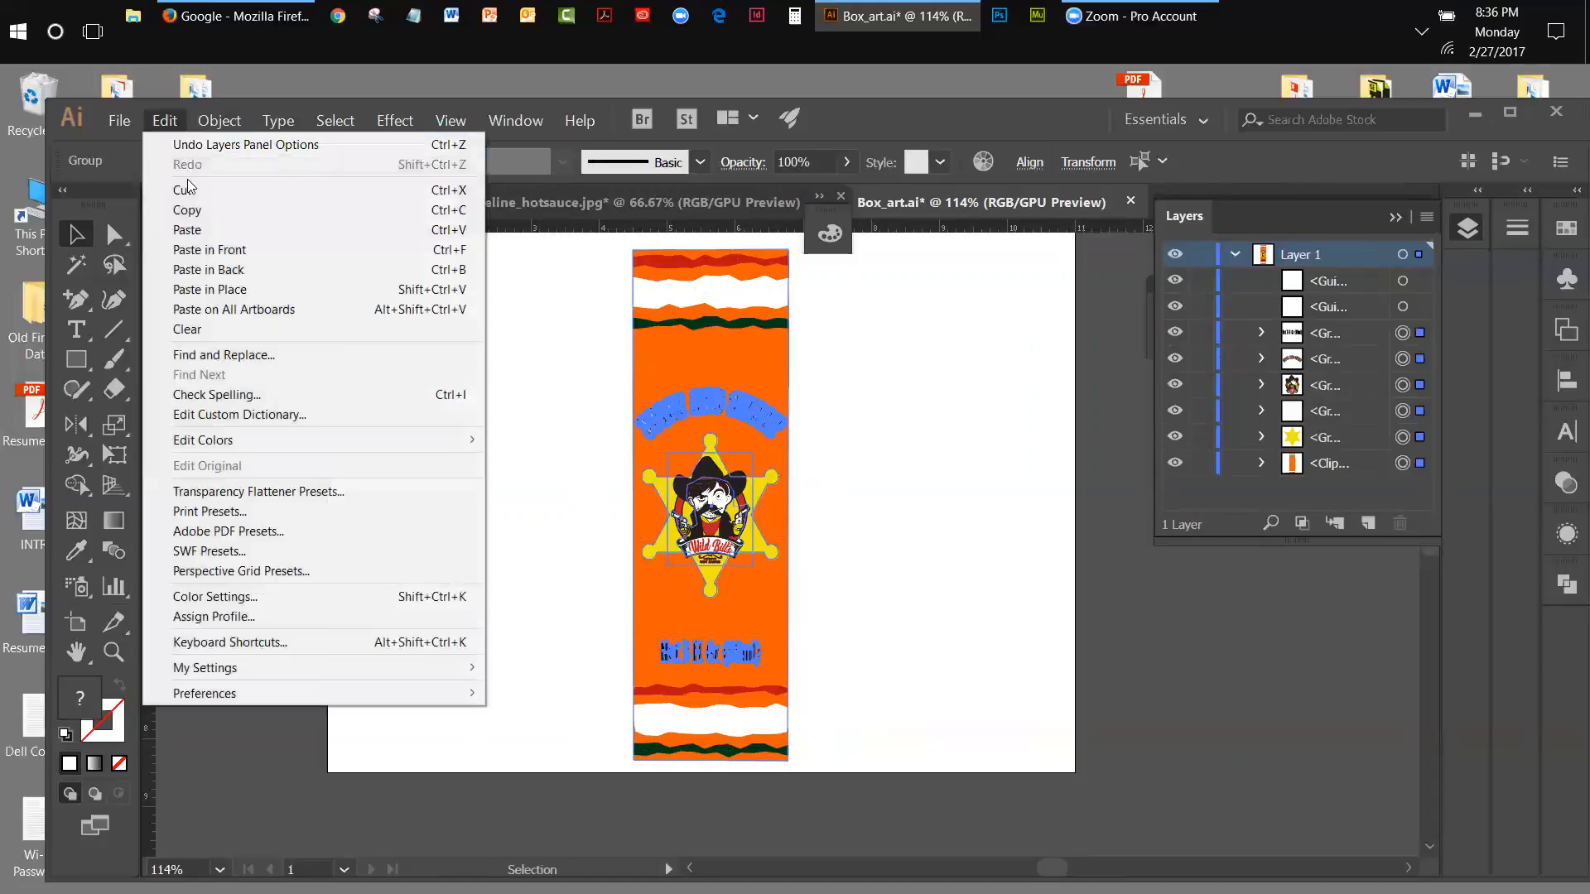
{"action": "left_click", "coordinate": [195, 189]}
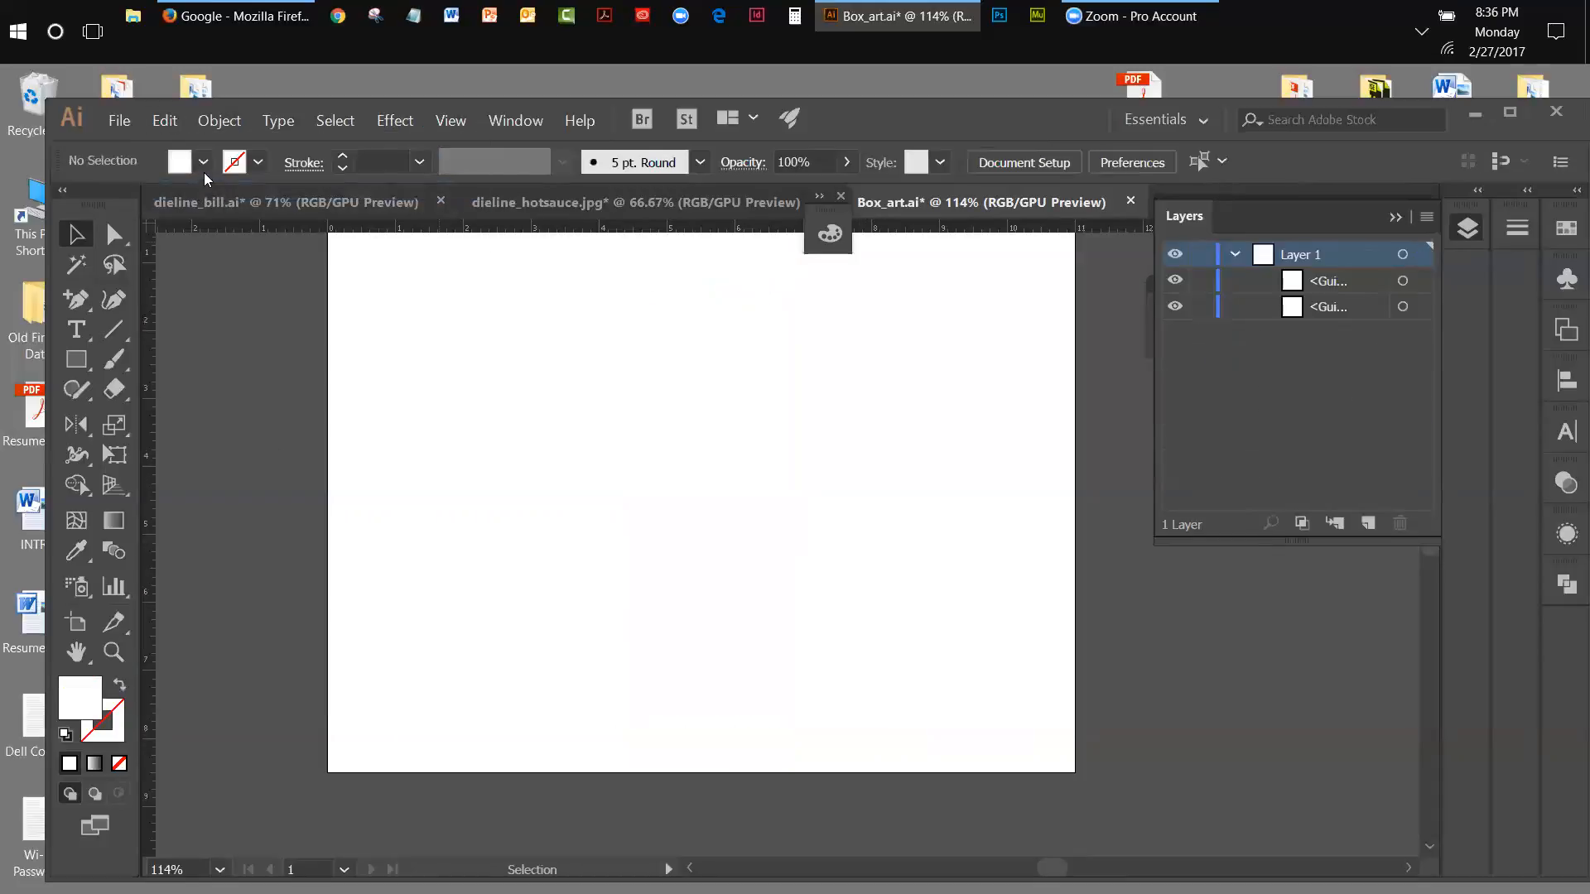
{"action": "left_click", "coordinate": [354, 203]}
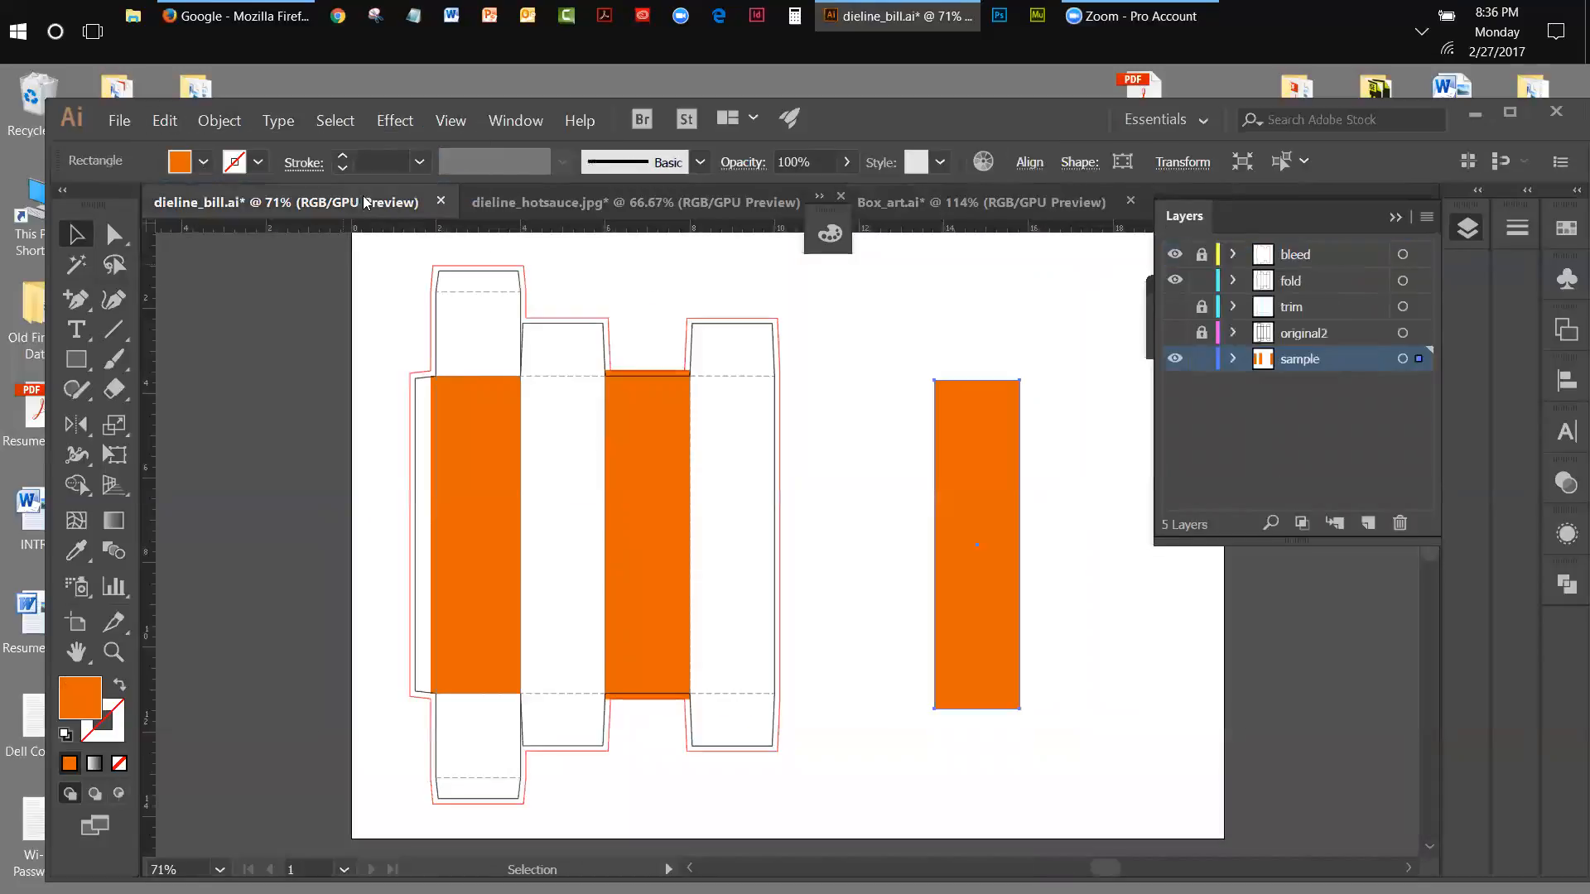
{"action": "left_click", "coordinate": [177, 122]}
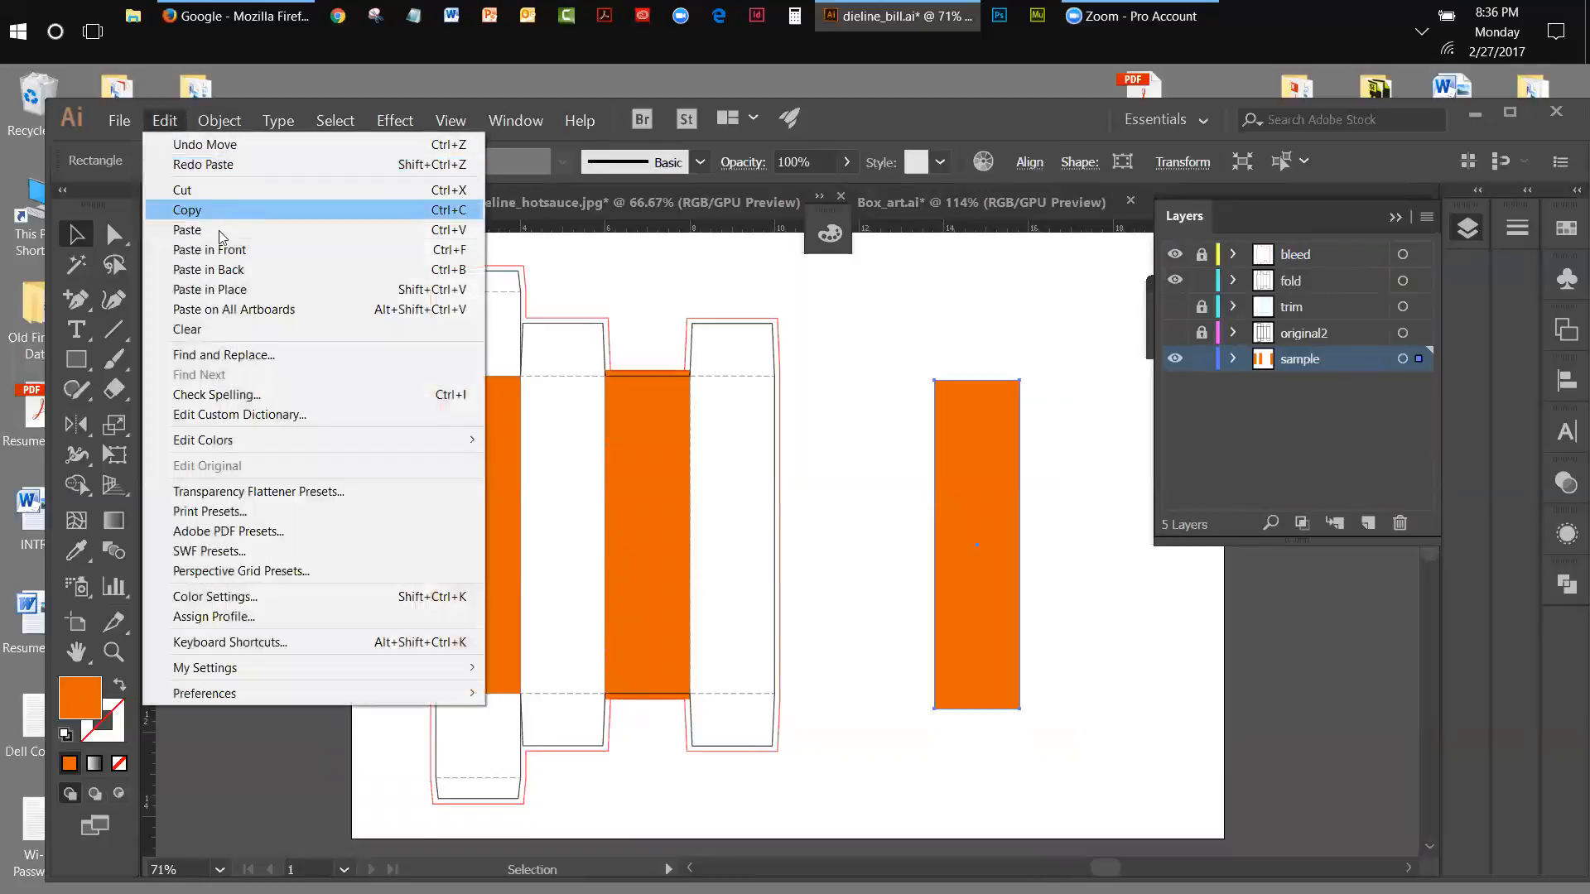
{"action": "left_click", "coordinate": [228, 290]}
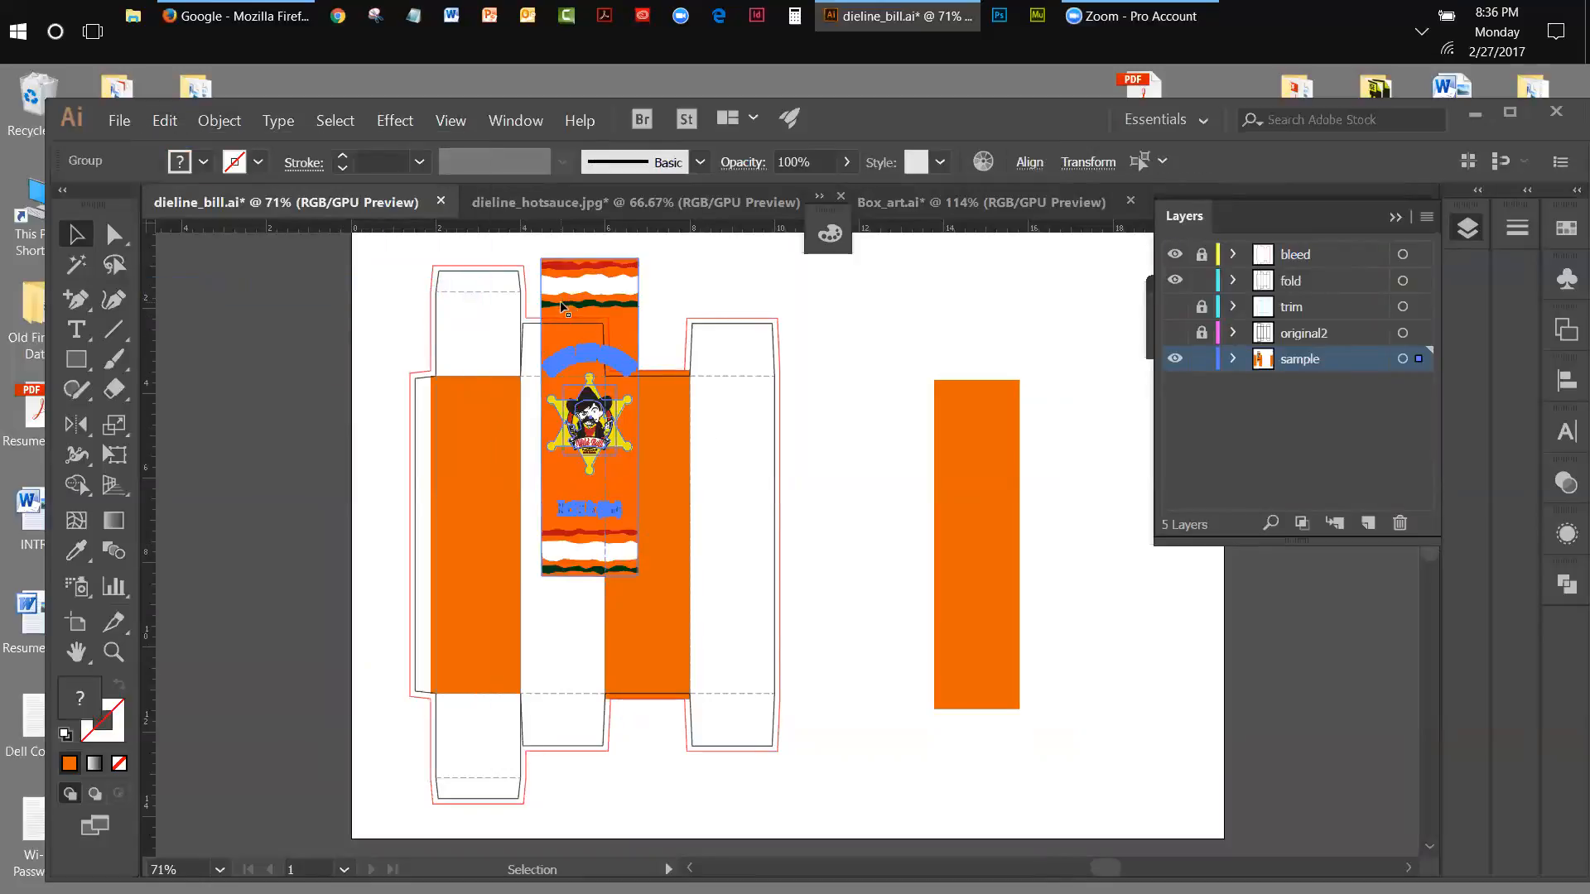
Move the pasted panel artwork into the blank area beside the dieline and shift the spare orange rectangle farther away from it.
{"action": "left_click_drag", "start_coordinate": [566, 294], "coordinate": [840, 331]}
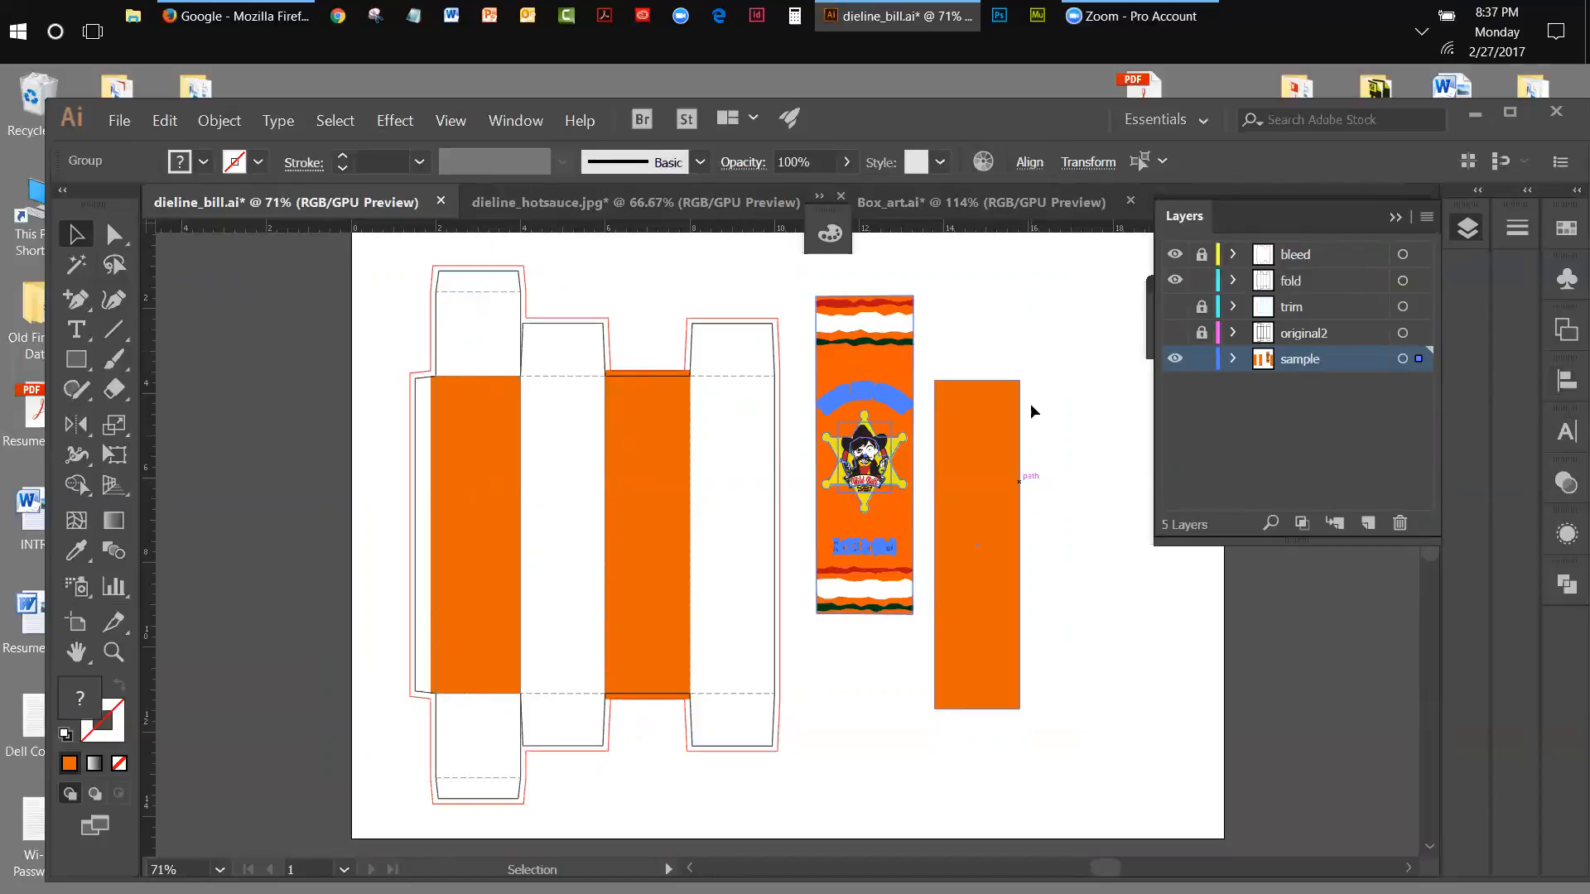
{"action": "left_click", "coordinate": [1035, 346]}
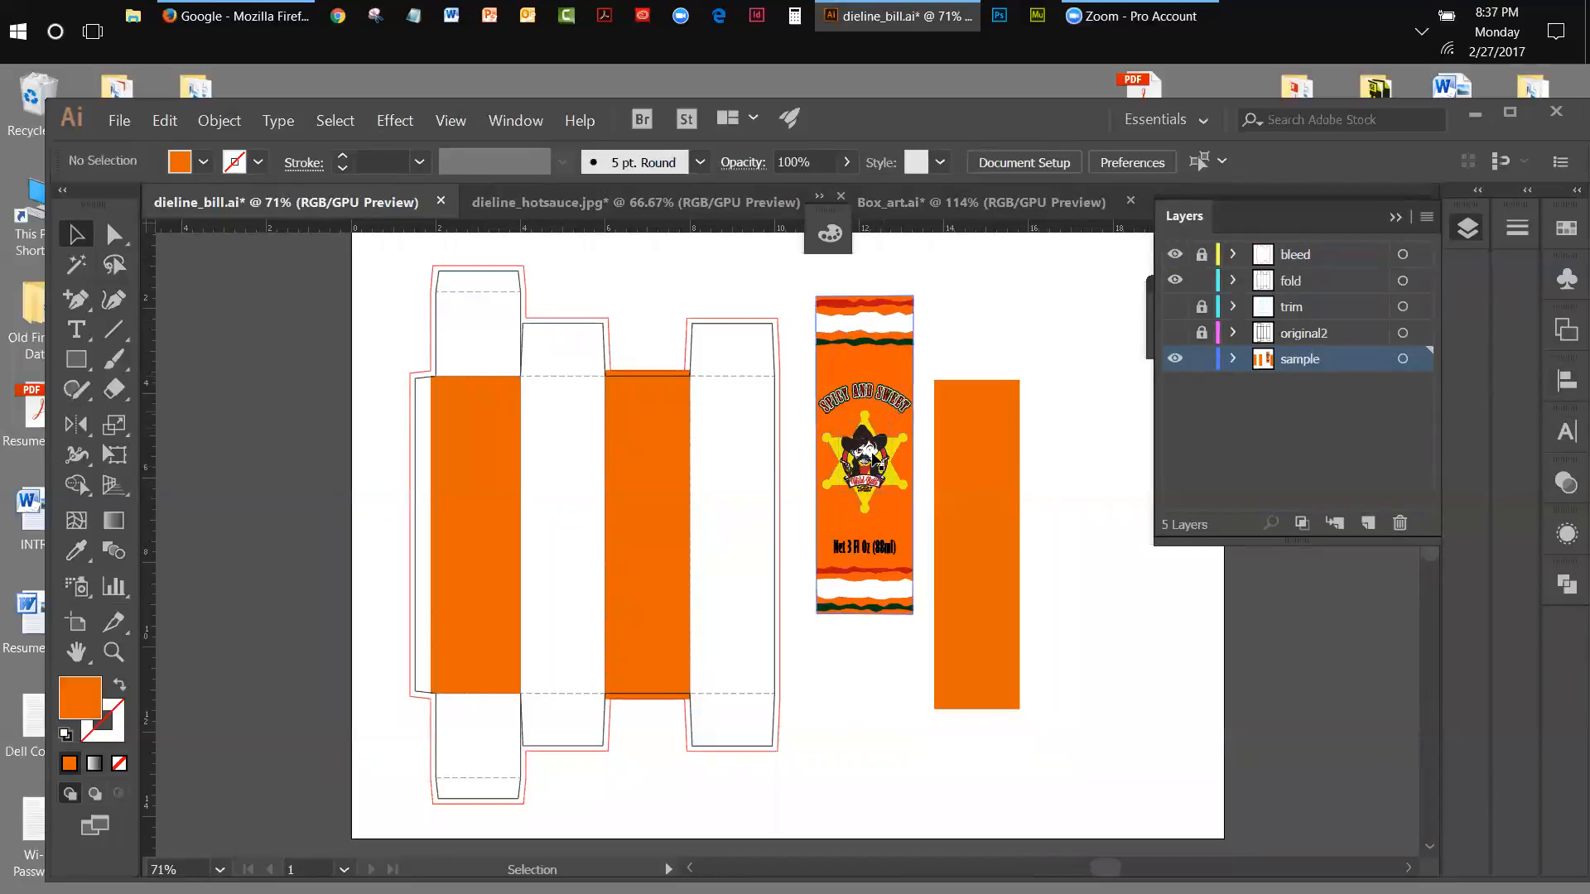
{"action": "left_click_drag", "start_coordinate": [991, 401], "coordinate": [1044, 400]}
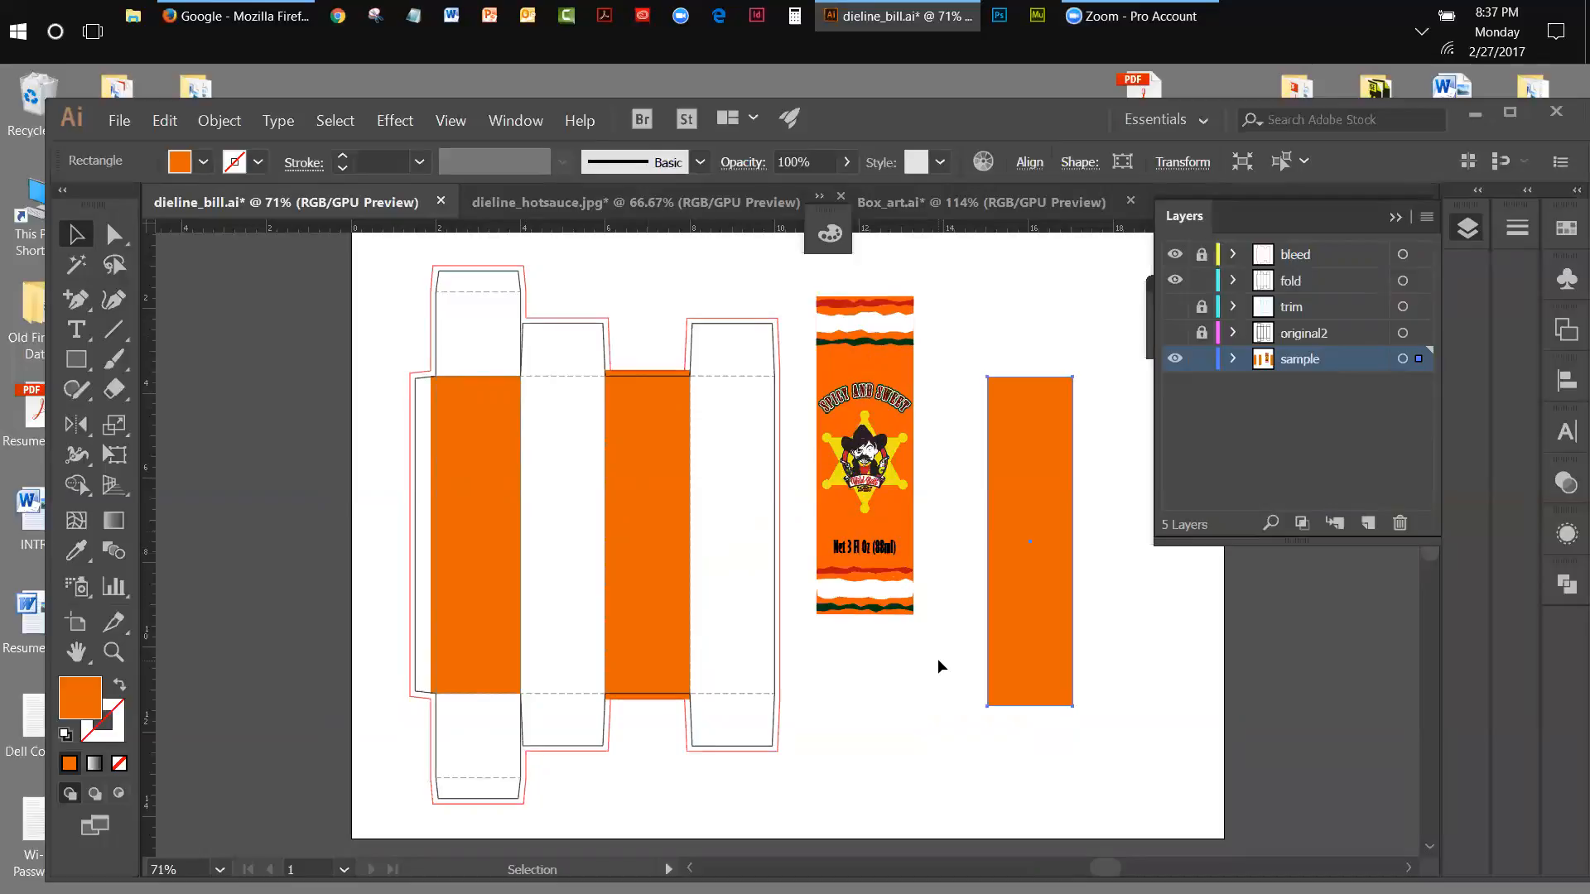
Open the recent file Hot Sauce Bottle.ai and clear the floating pen tools and layer list away from the artwork.
{"action": "left_click", "coordinate": [120, 120]}
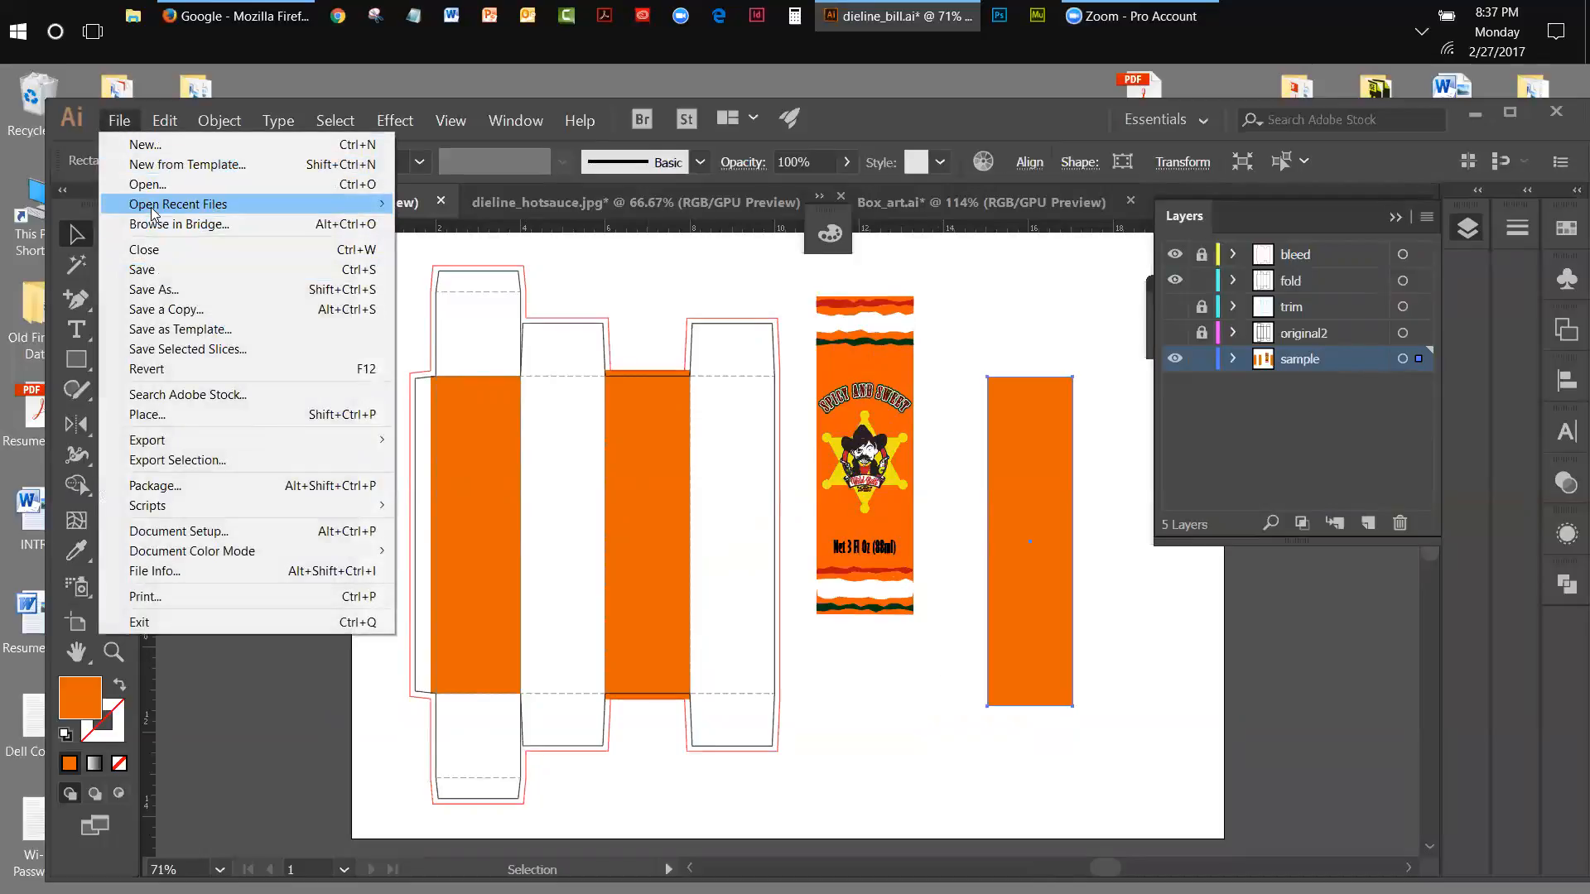
{"action": "mouse_move", "coordinate": [178, 203]}
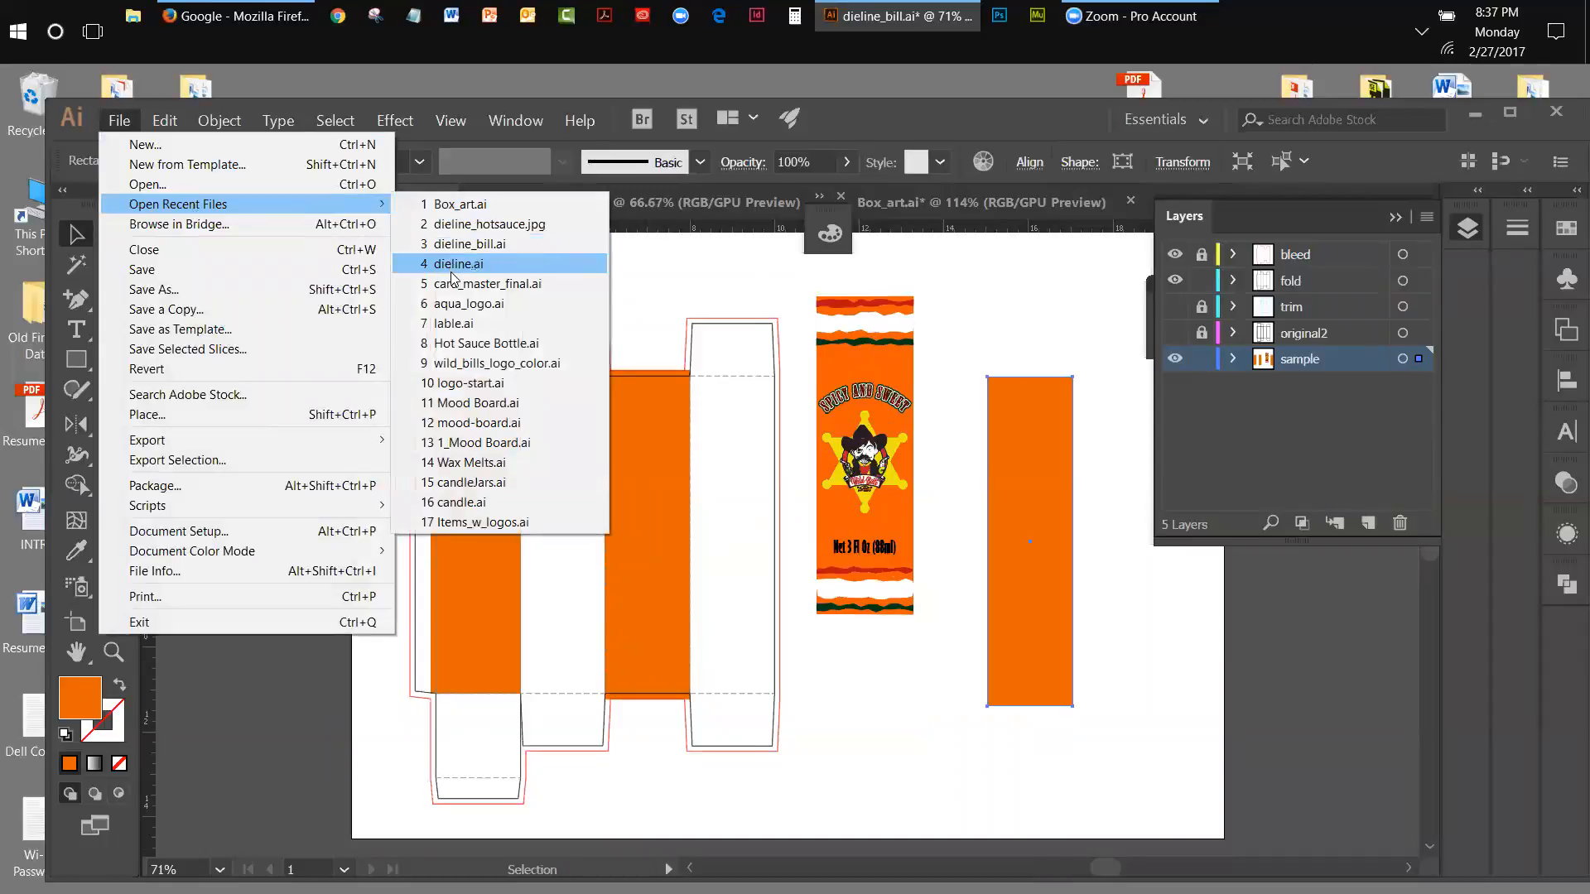
{"action": "left_click", "coordinate": [461, 351]}
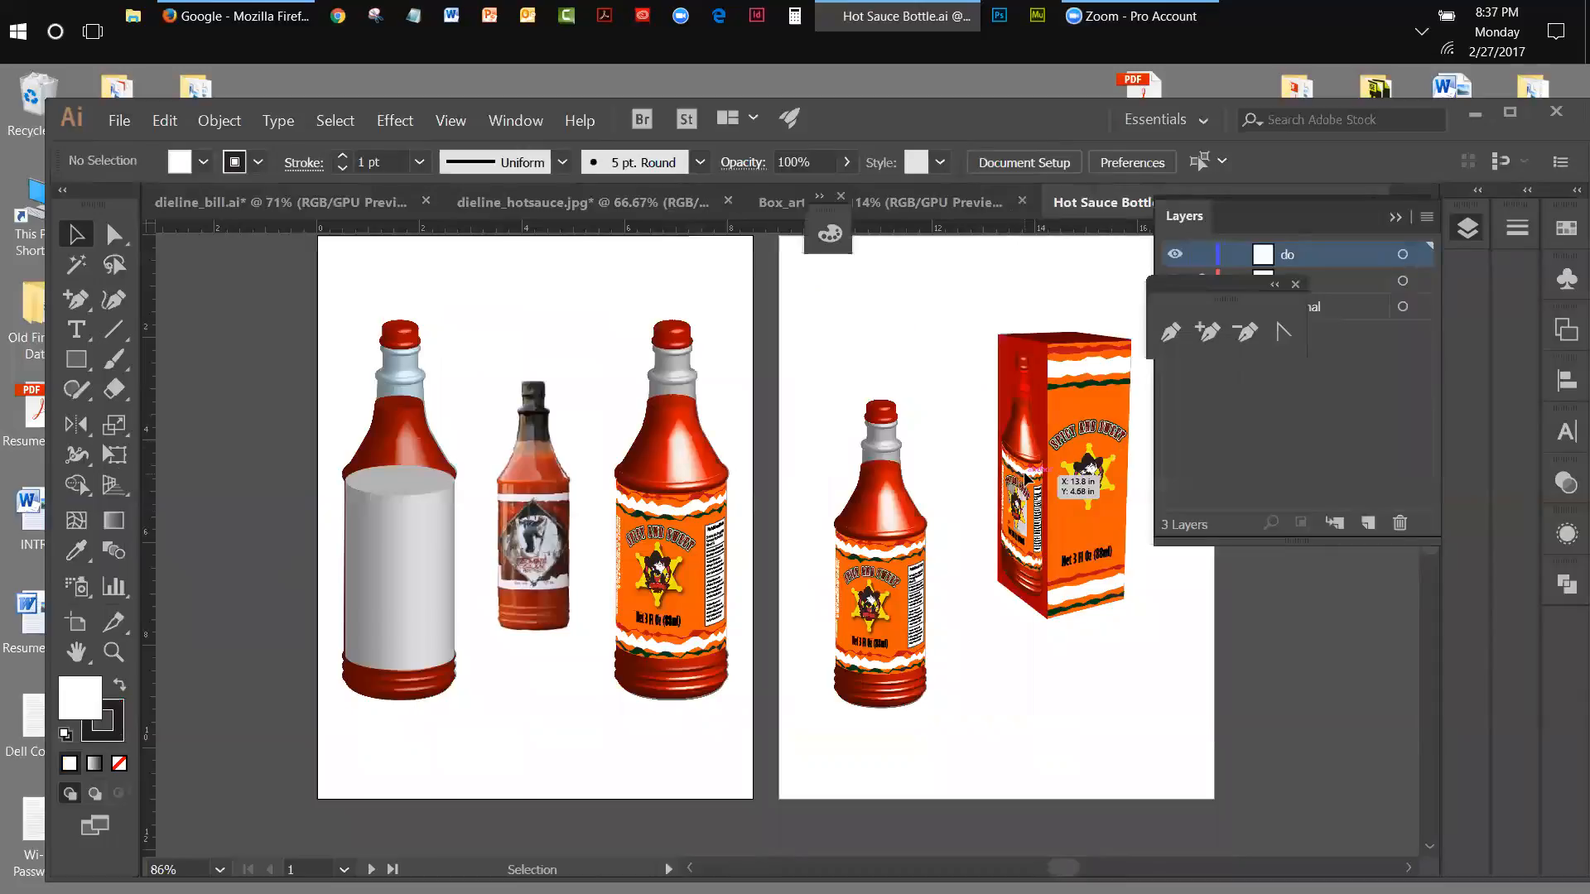
{"action": "left_click_drag", "start_coordinate": [1195, 285], "coordinate": [1340, 431]}
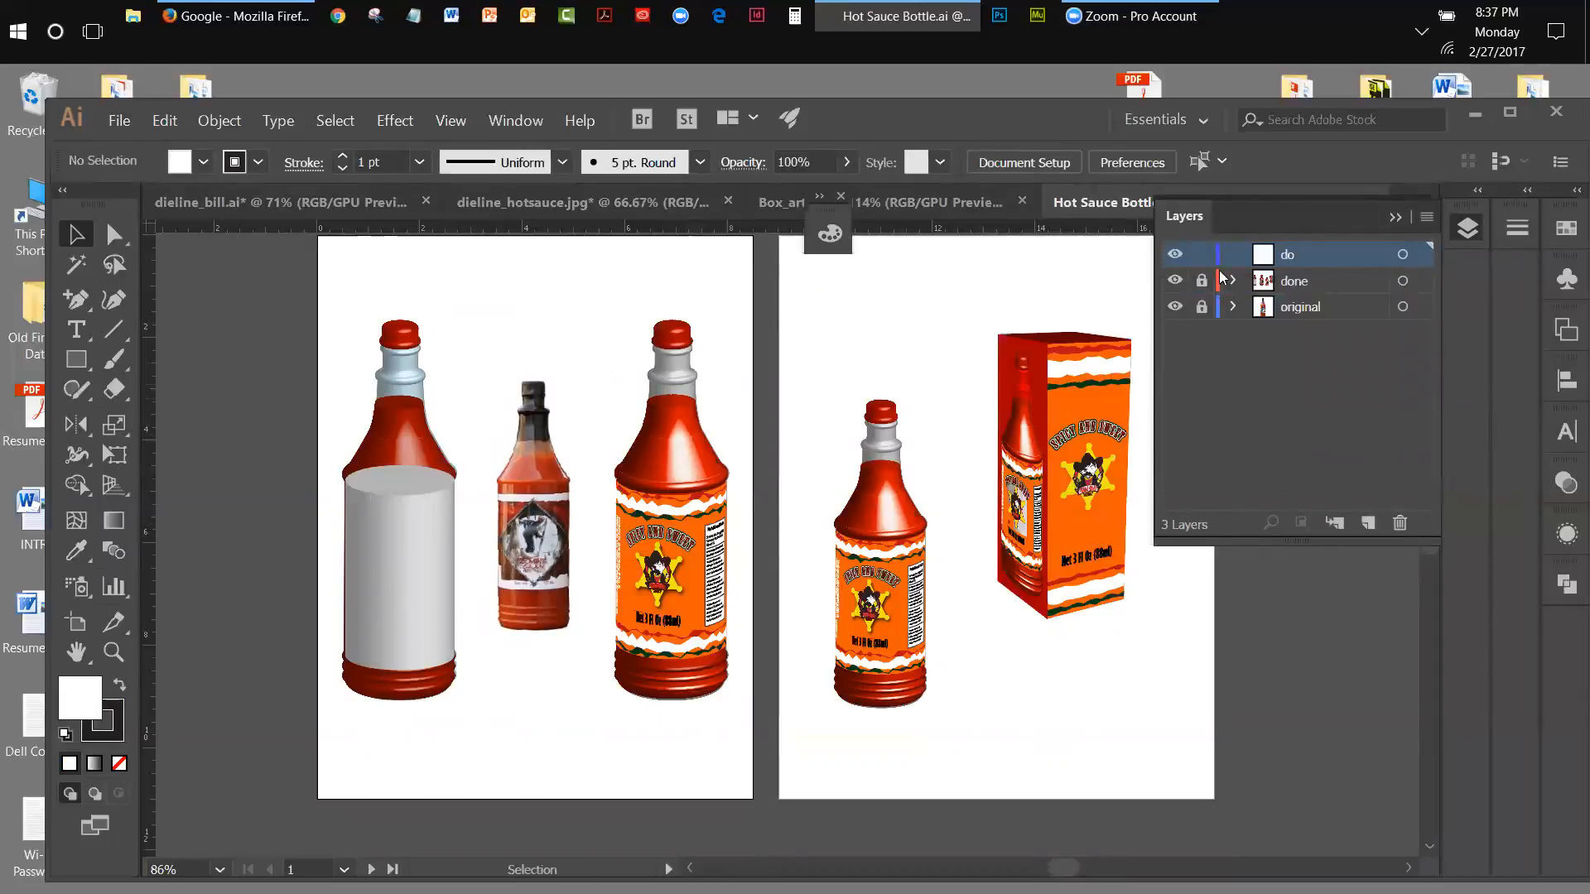
{"action": "left_click", "coordinate": [1390, 220]}
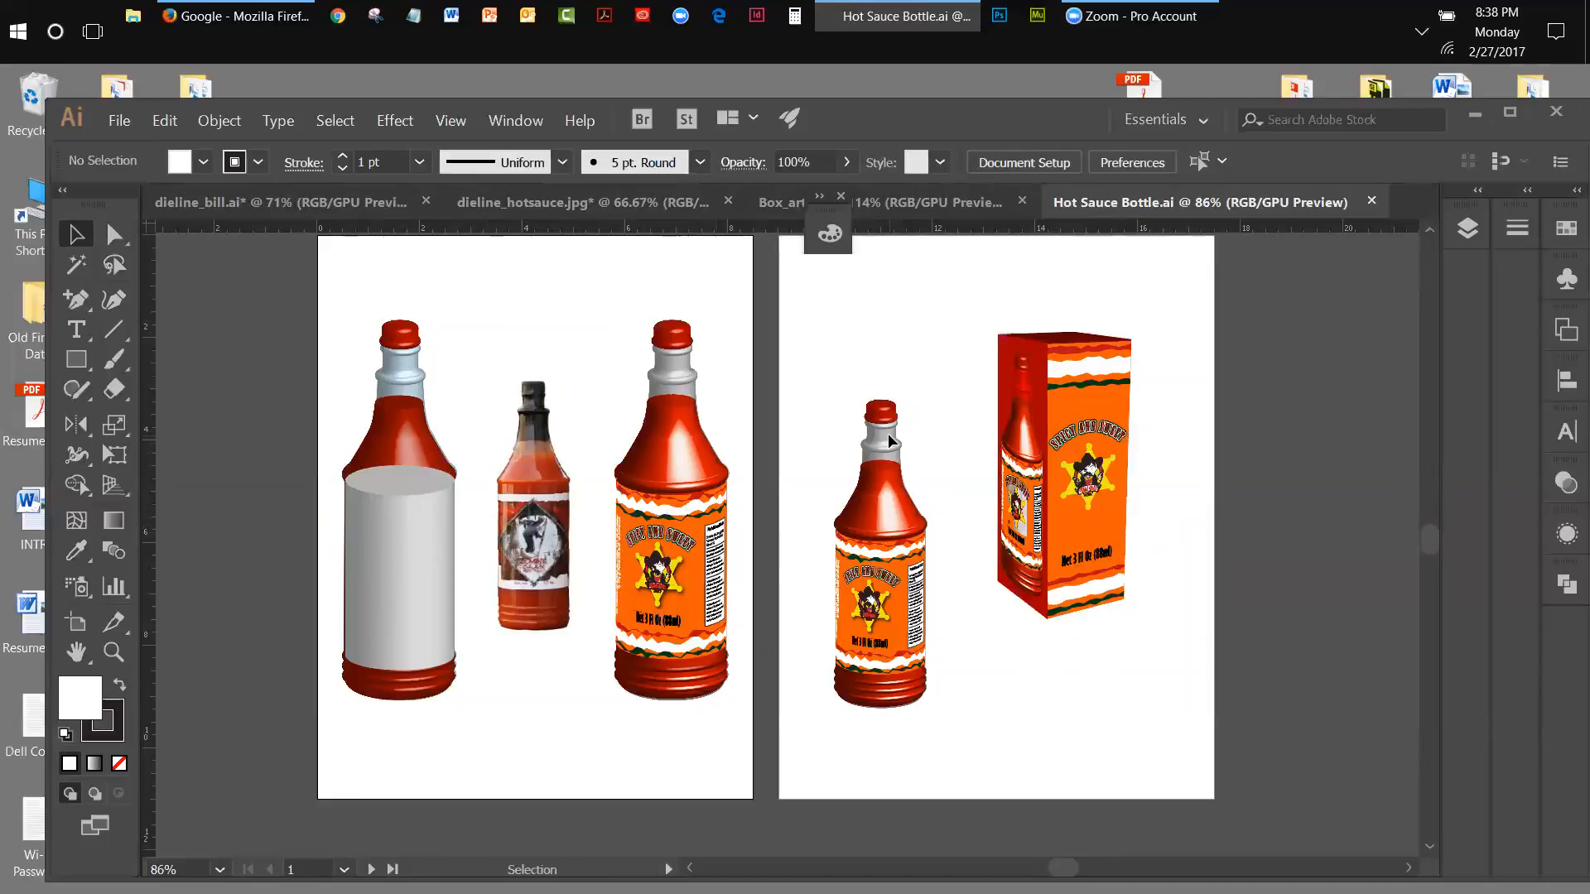
Unlock the done and original layers so the bottle and box artwork can be selected.
{"action": "left_click_drag", "start_coordinate": [839, 373], "coordinate": [895, 509]}
{"action": "left_click", "coordinate": [1468, 228]}
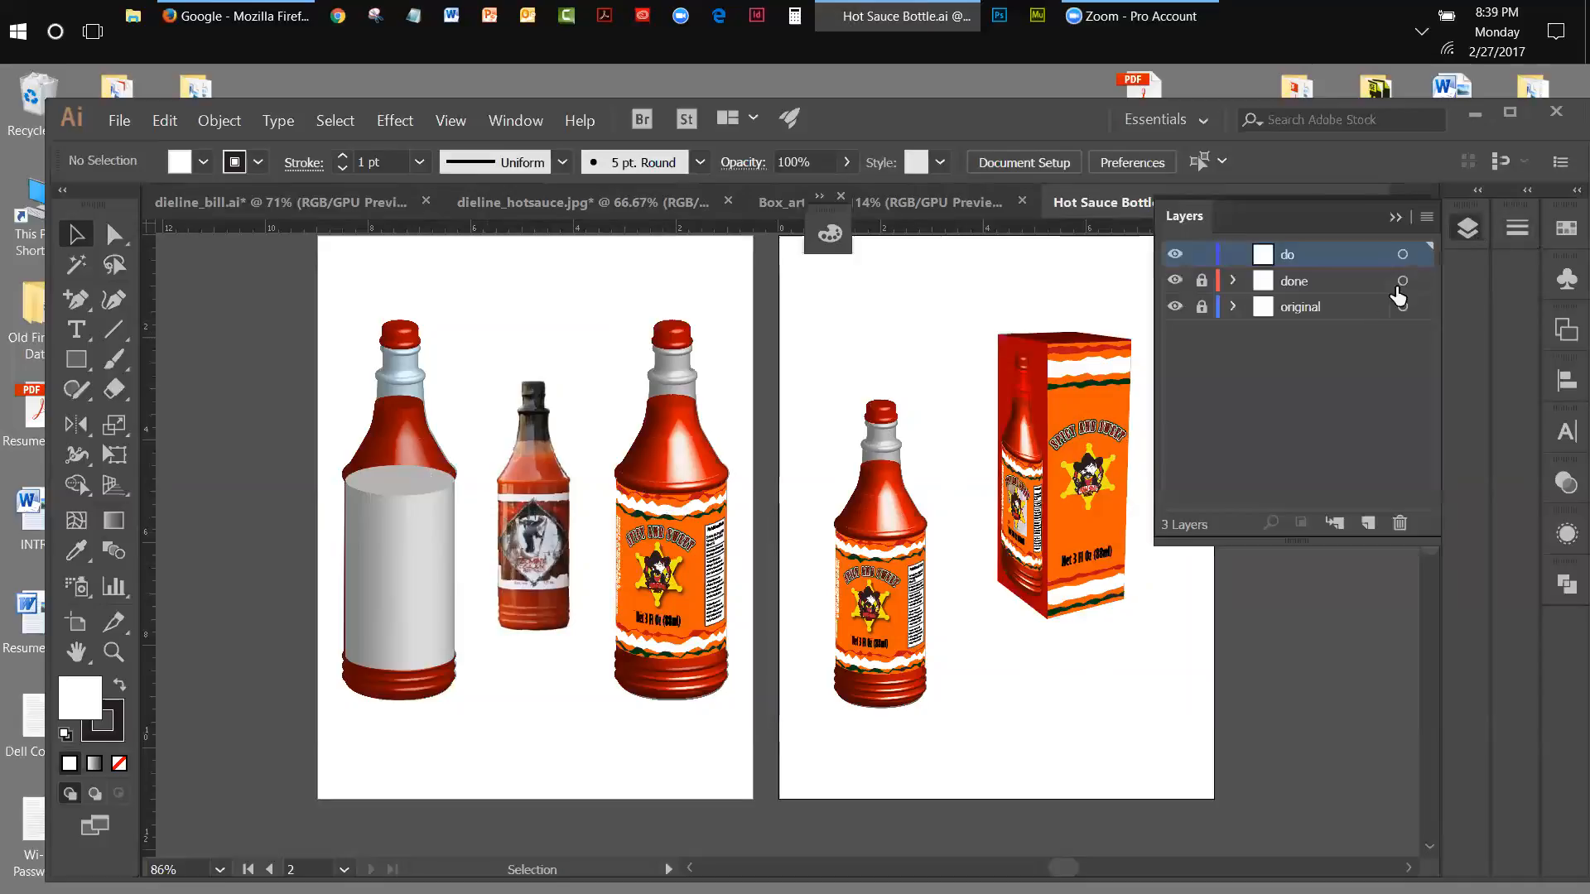
{"action": "left_click", "coordinate": [1203, 281]}
{"action": "left_click", "coordinate": [1203, 307]}
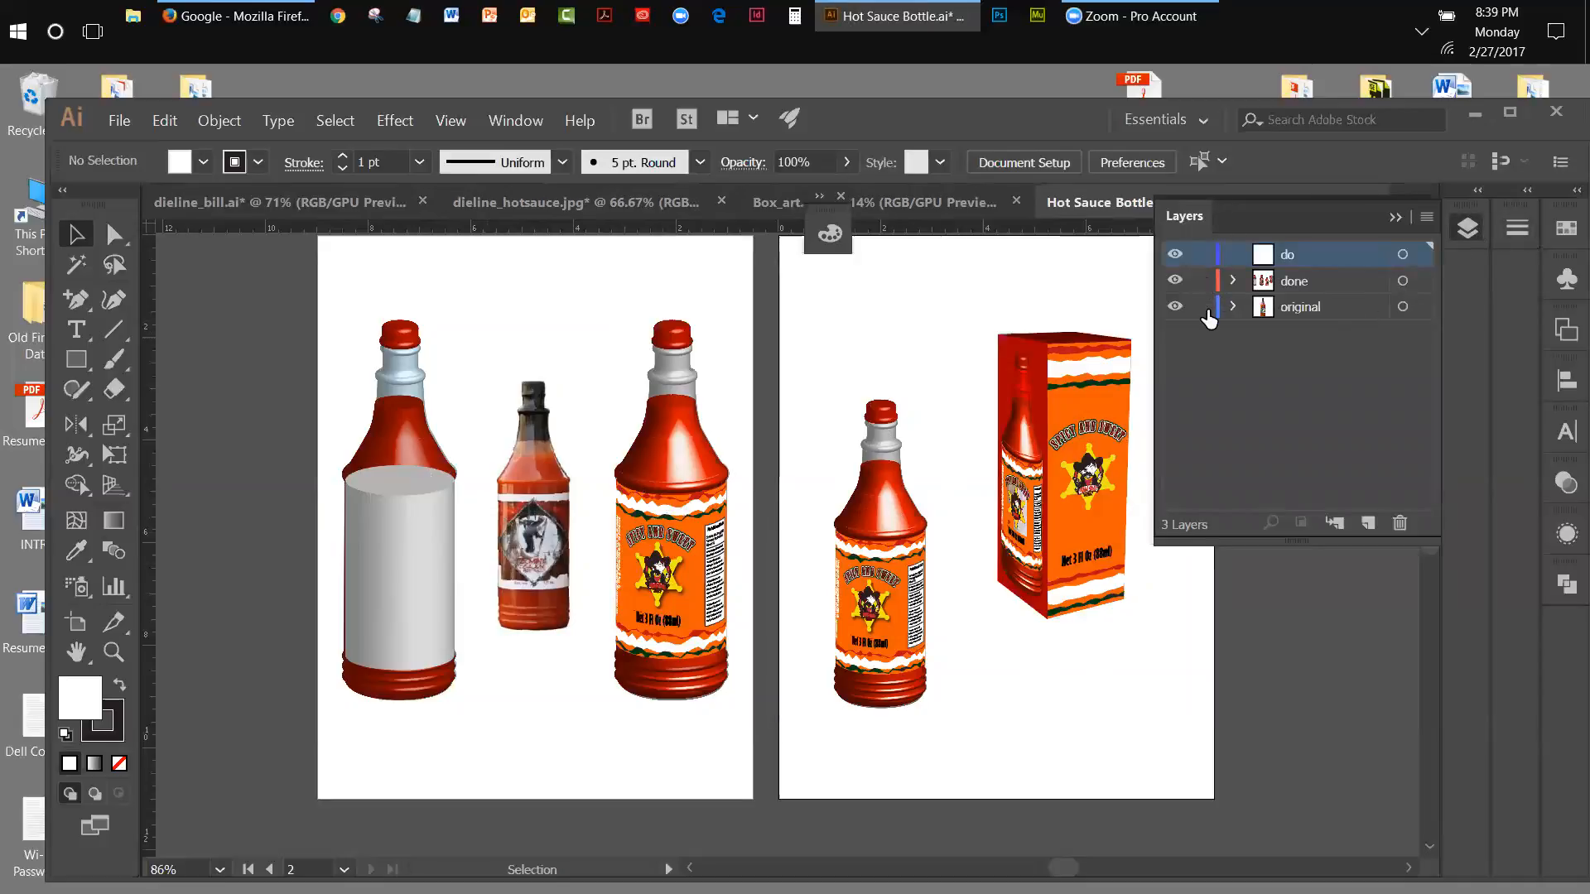
Examine how the second artboard's bottle, its label and the box's side panel are built by selecting their parts.
{"action": "left_click_drag", "start_coordinate": [814, 371], "coordinate": [932, 729]}
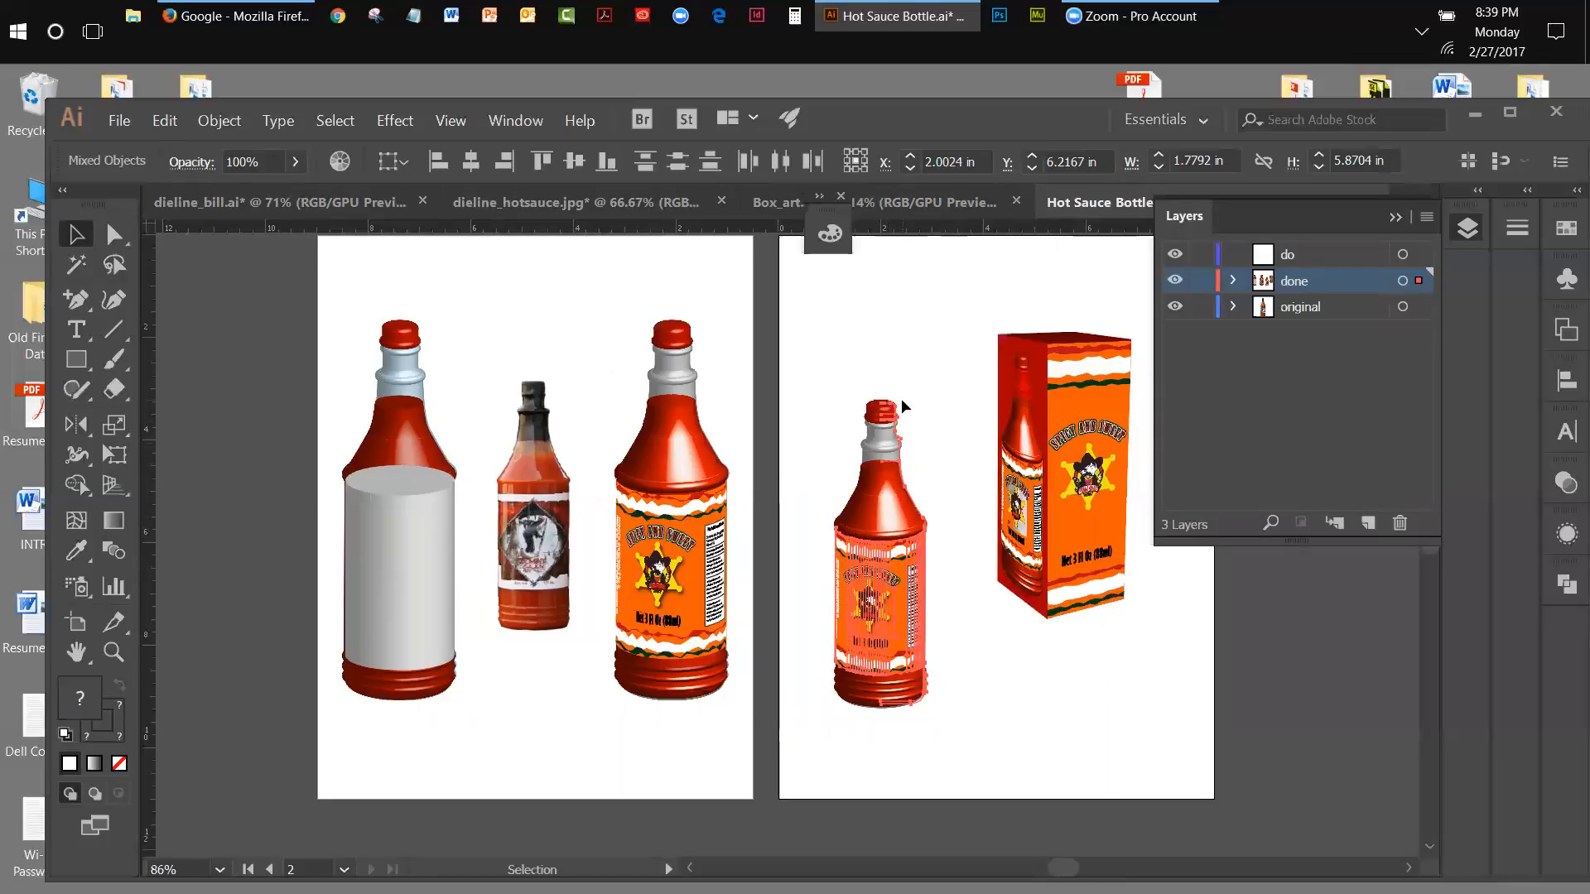
{"action": "left_click", "coordinate": [922, 458]}
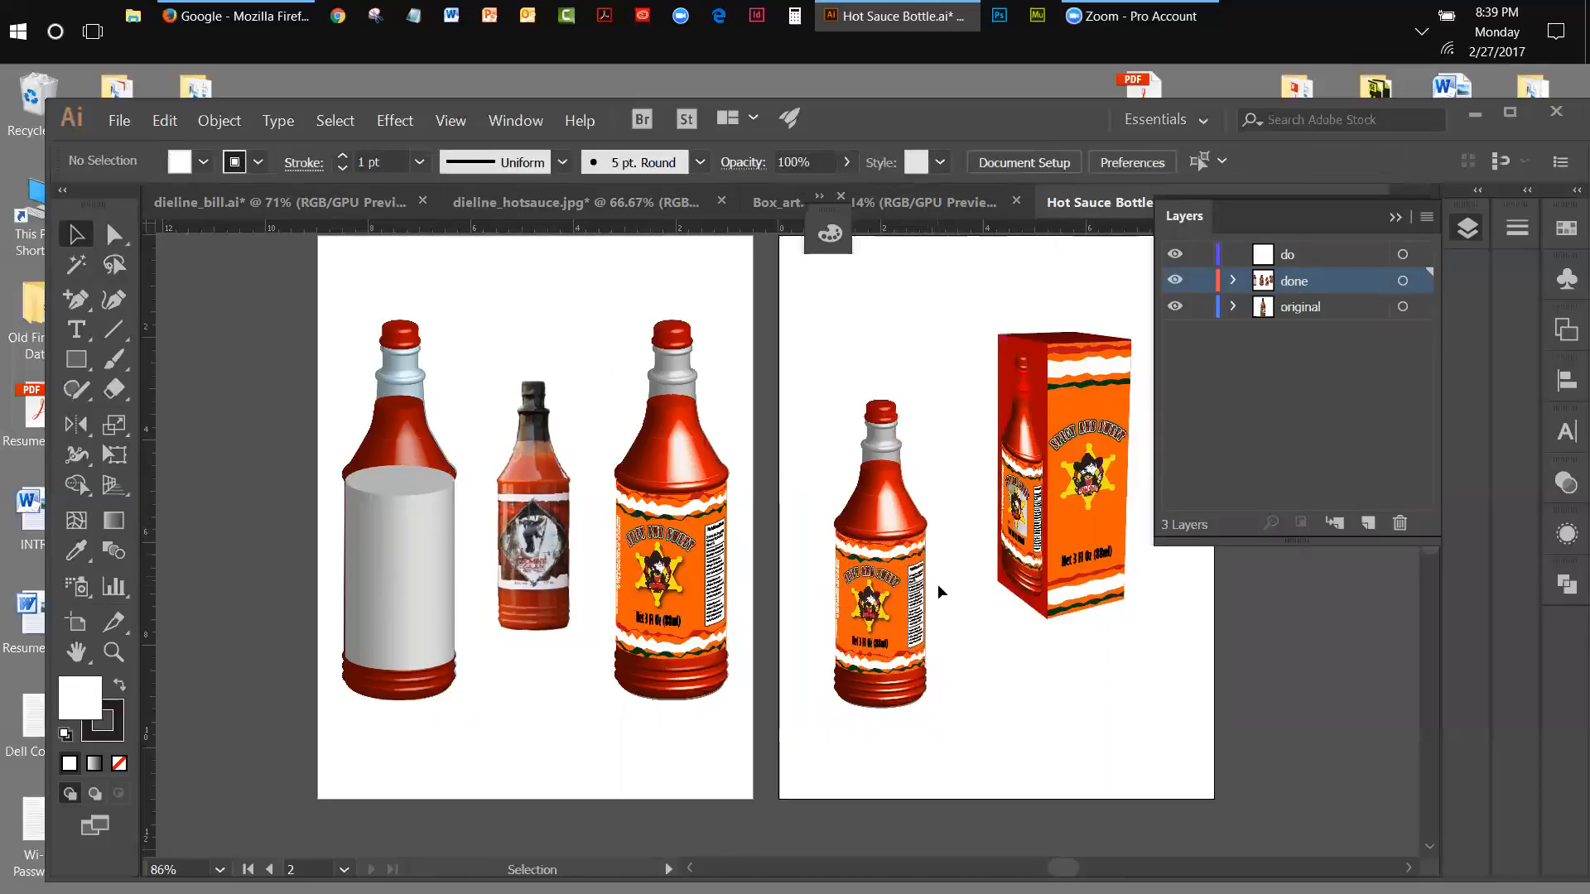
{"action": "left_click", "coordinate": [911, 592]}
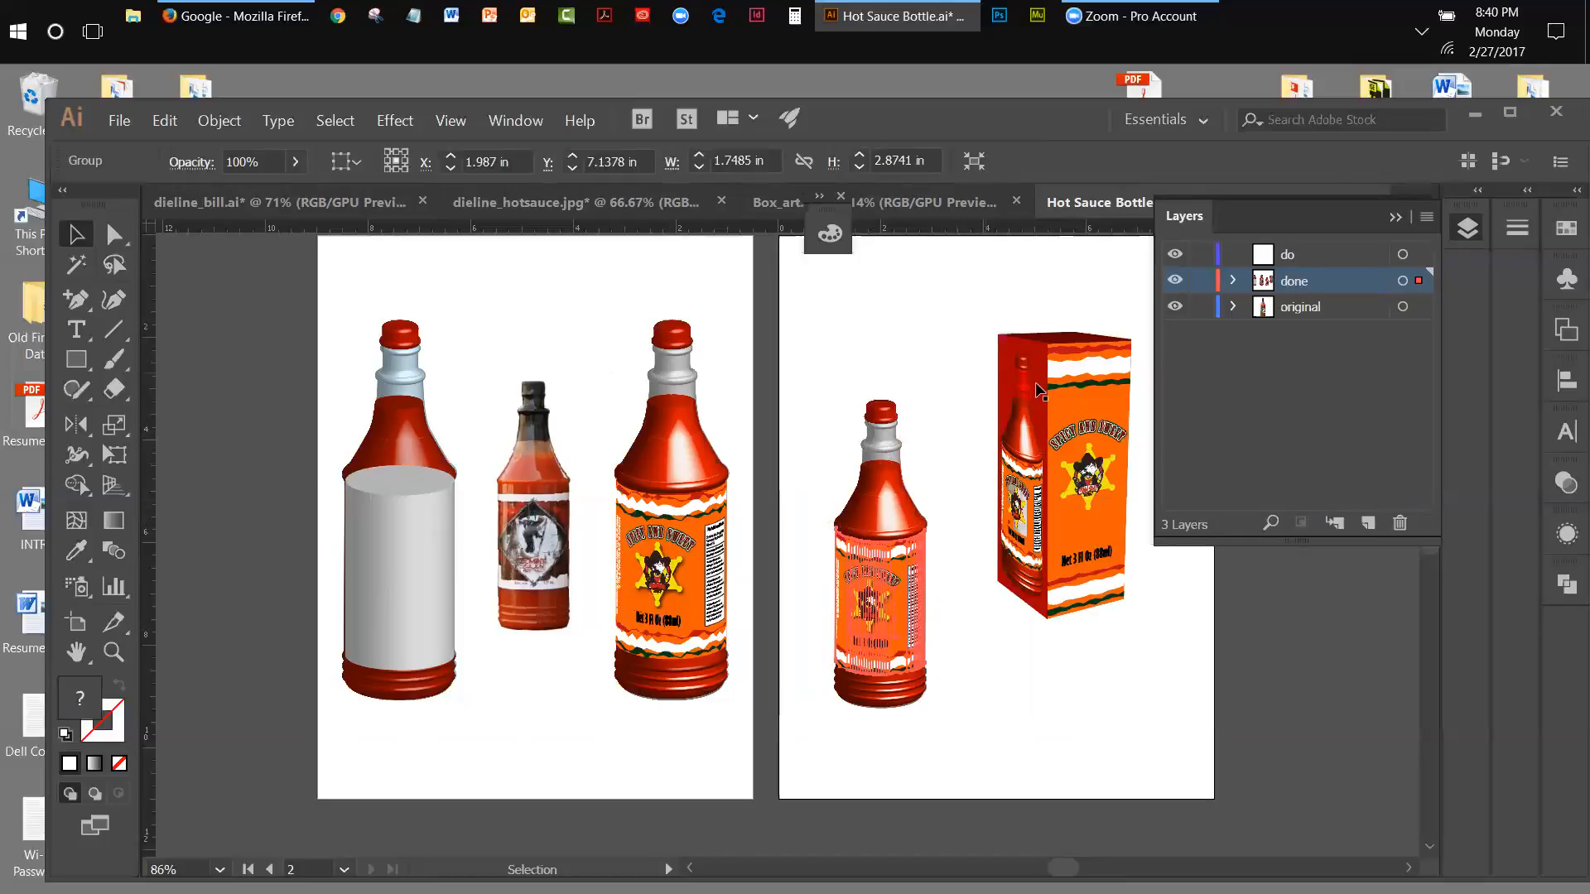
{"action": "left_click", "coordinate": [1026, 445]}
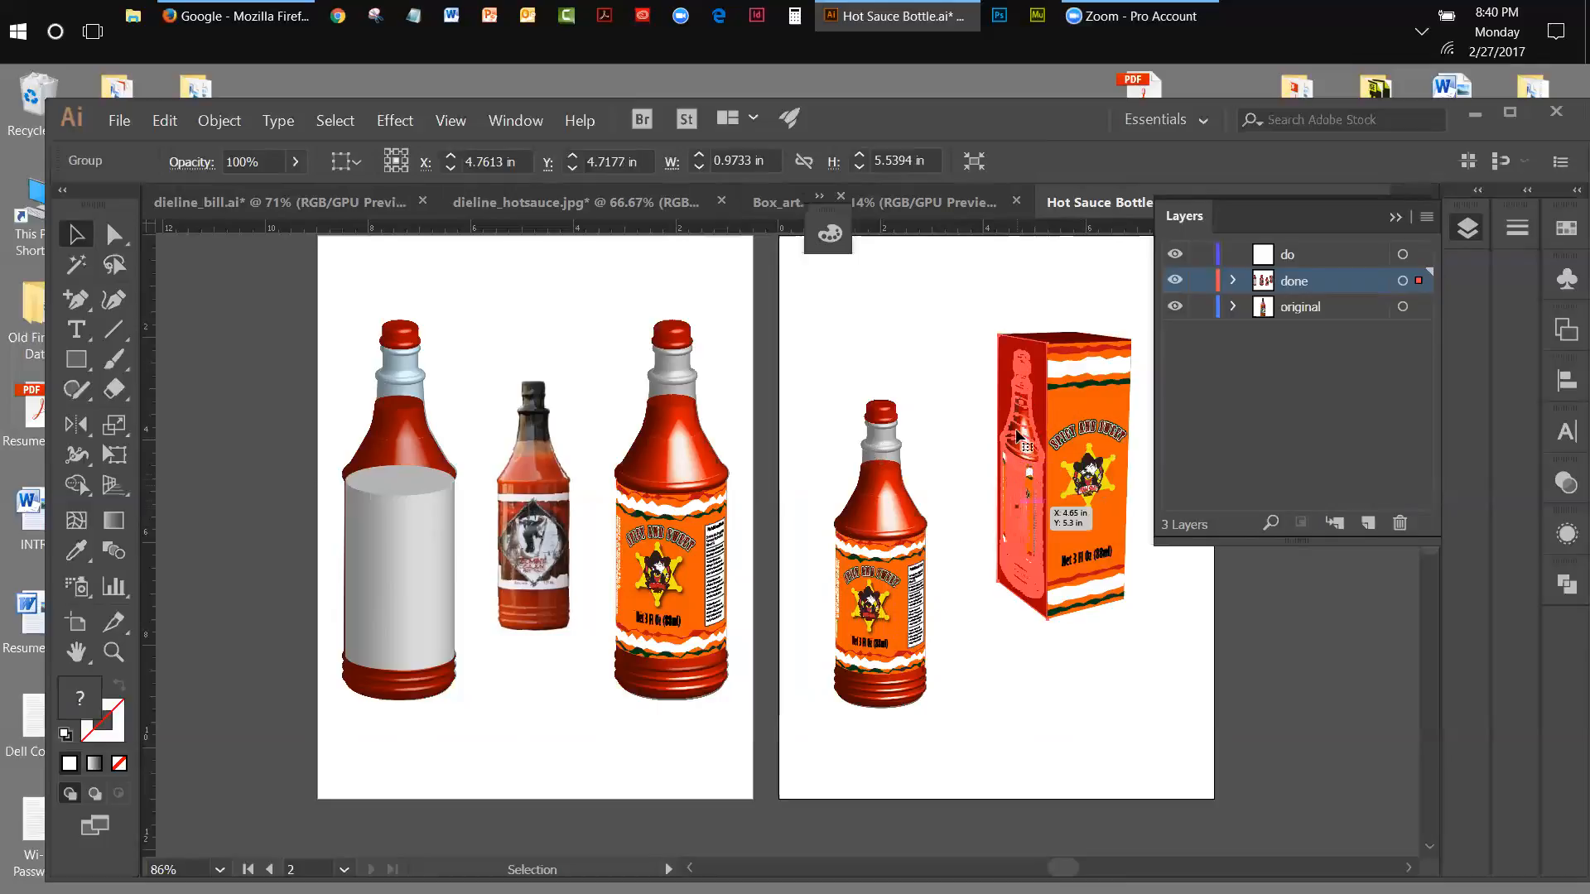
{"action": "left_click", "coordinate": [899, 441]}
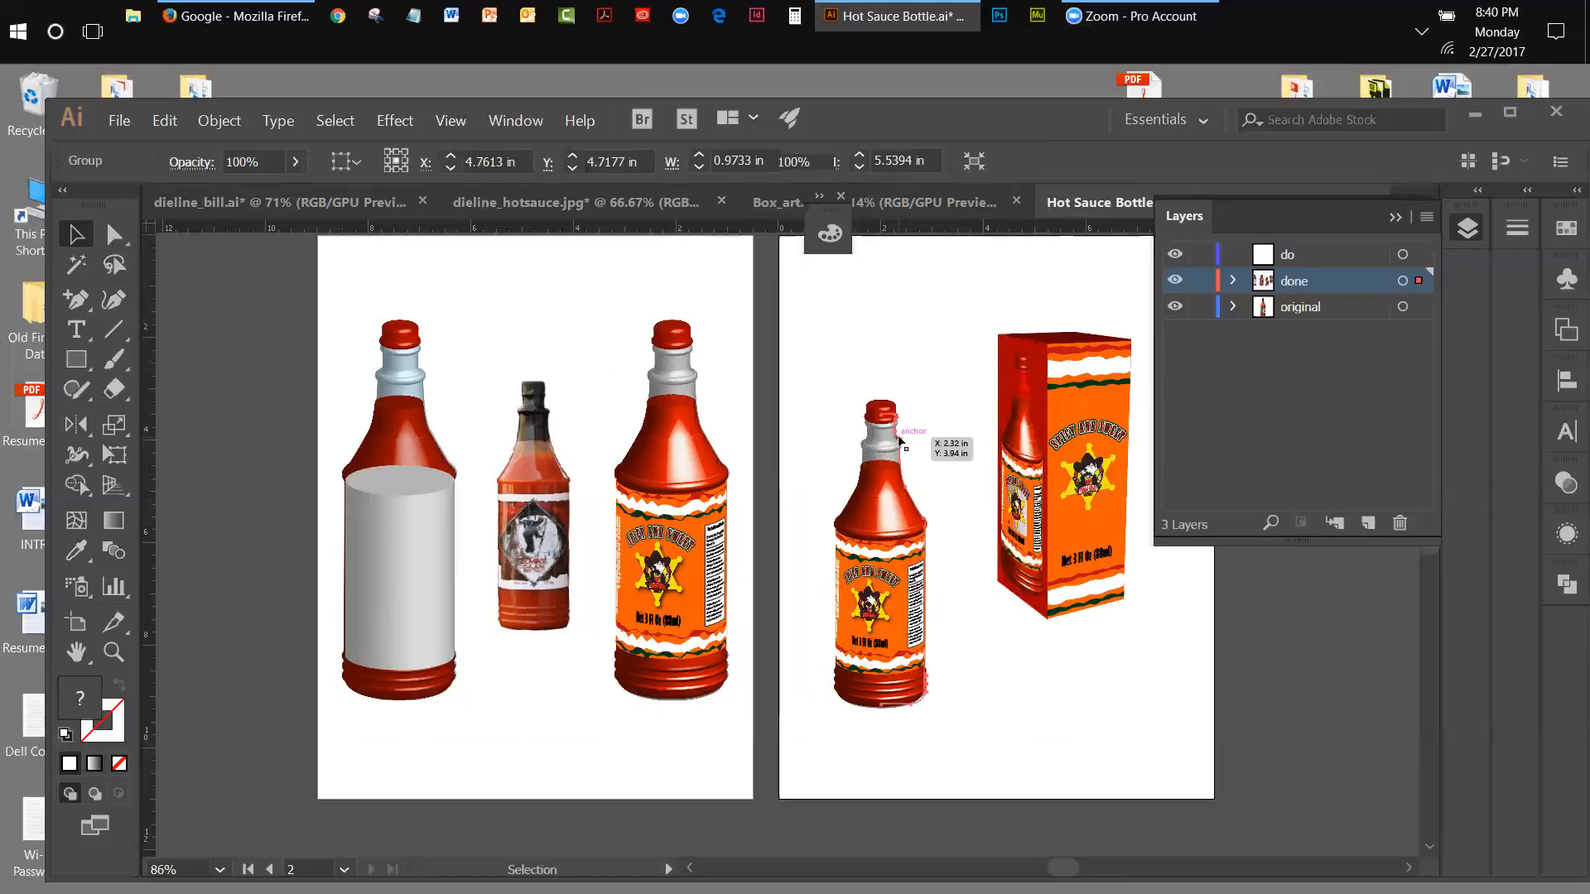
{"action": "left_click", "coordinate": [902, 443]}
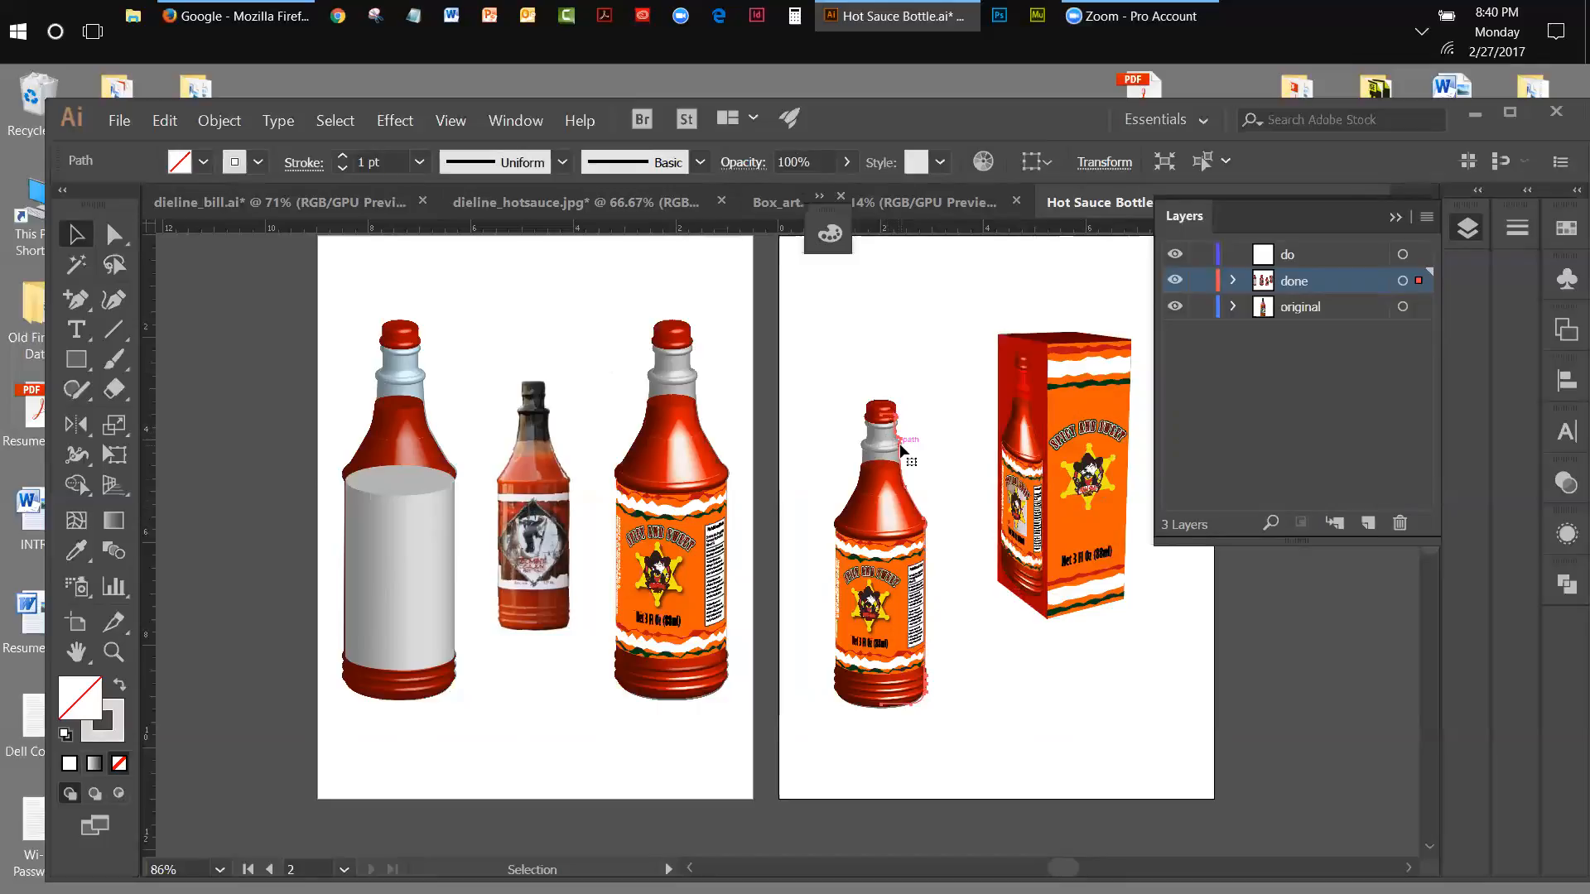
{"action": "left_click", "coordinate": [1015, 445]}
{"action": "left_click", "coordinate": [1025, 359]}
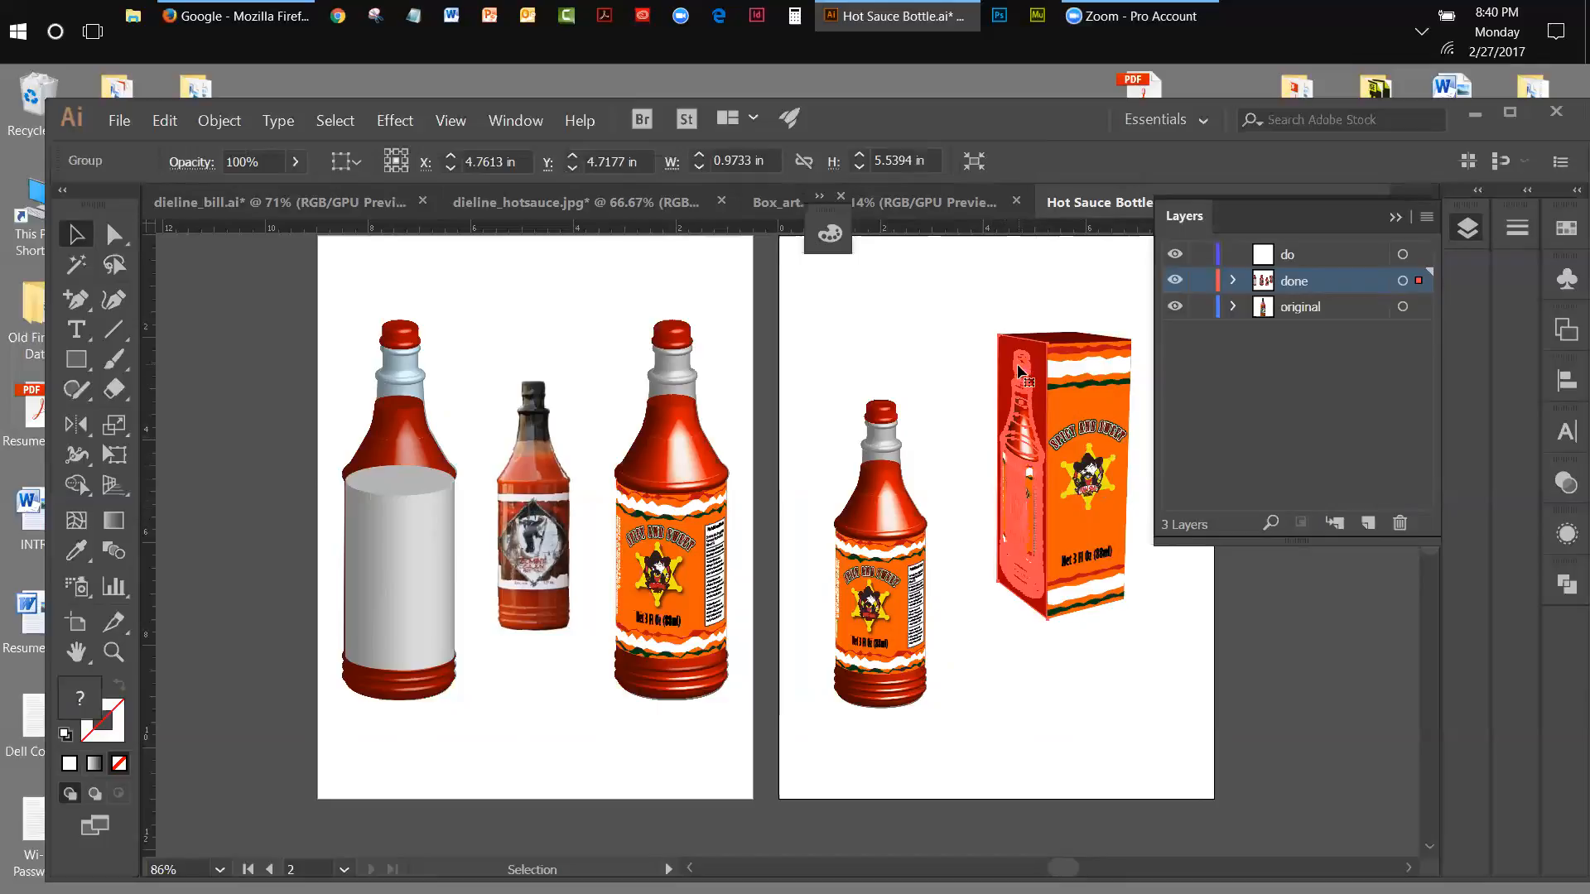
{"action": "left_click", "coordinate": [916, 425]}
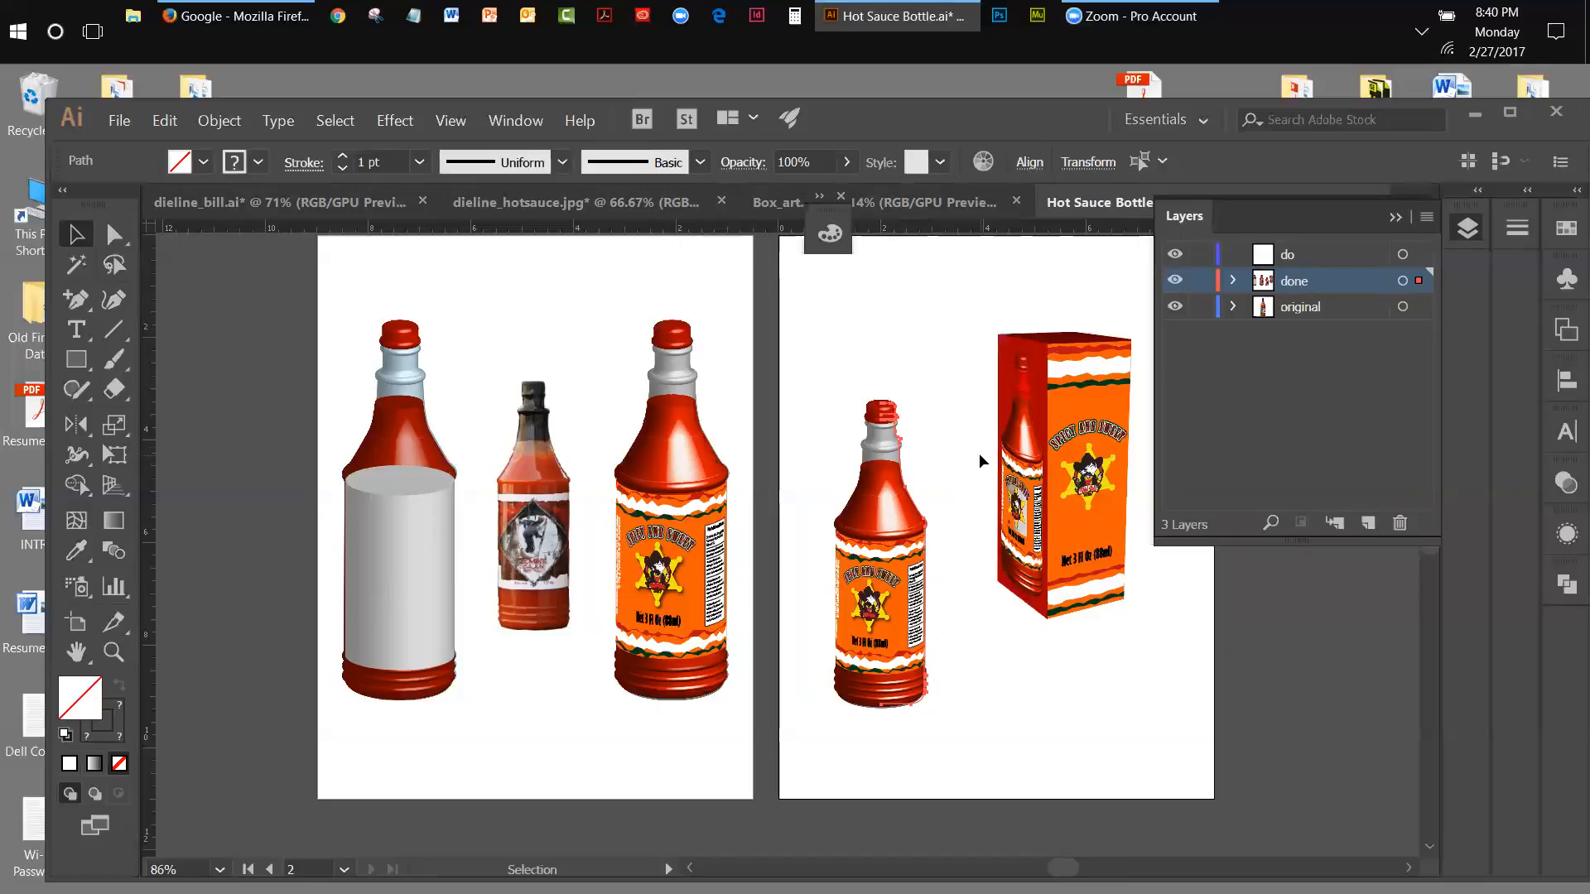
Return to the dieline_bill.ai document and shift the spare orange rectangle farther up and away from the panel artwork.
{"action": "left_click", "coordinate": [1017, 432]}
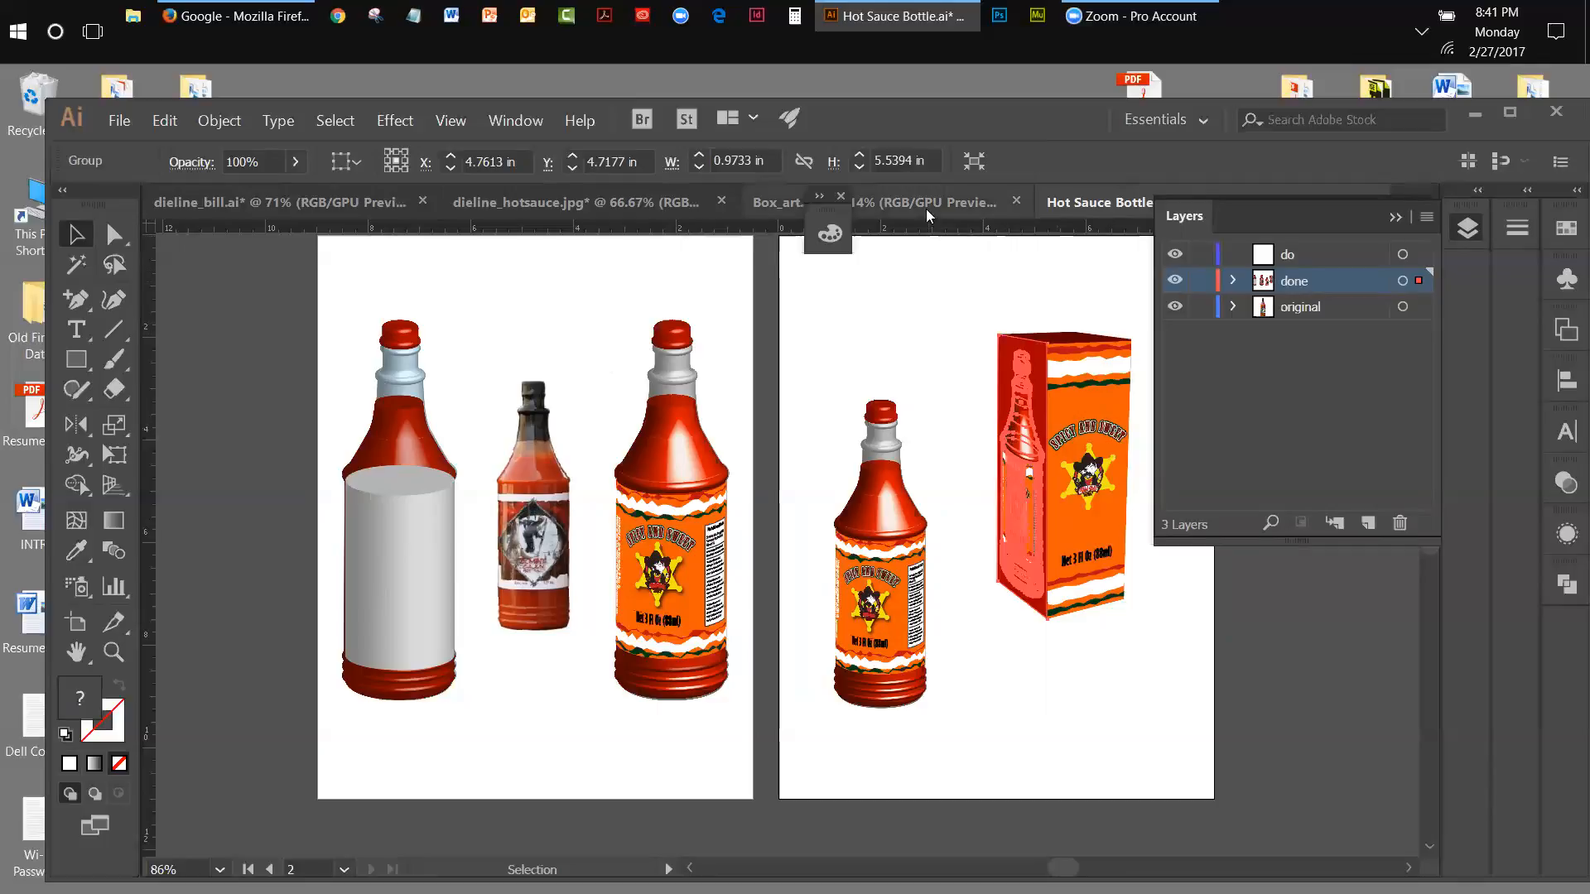
{"action": "left_click", "coordinate": [757, 202]}
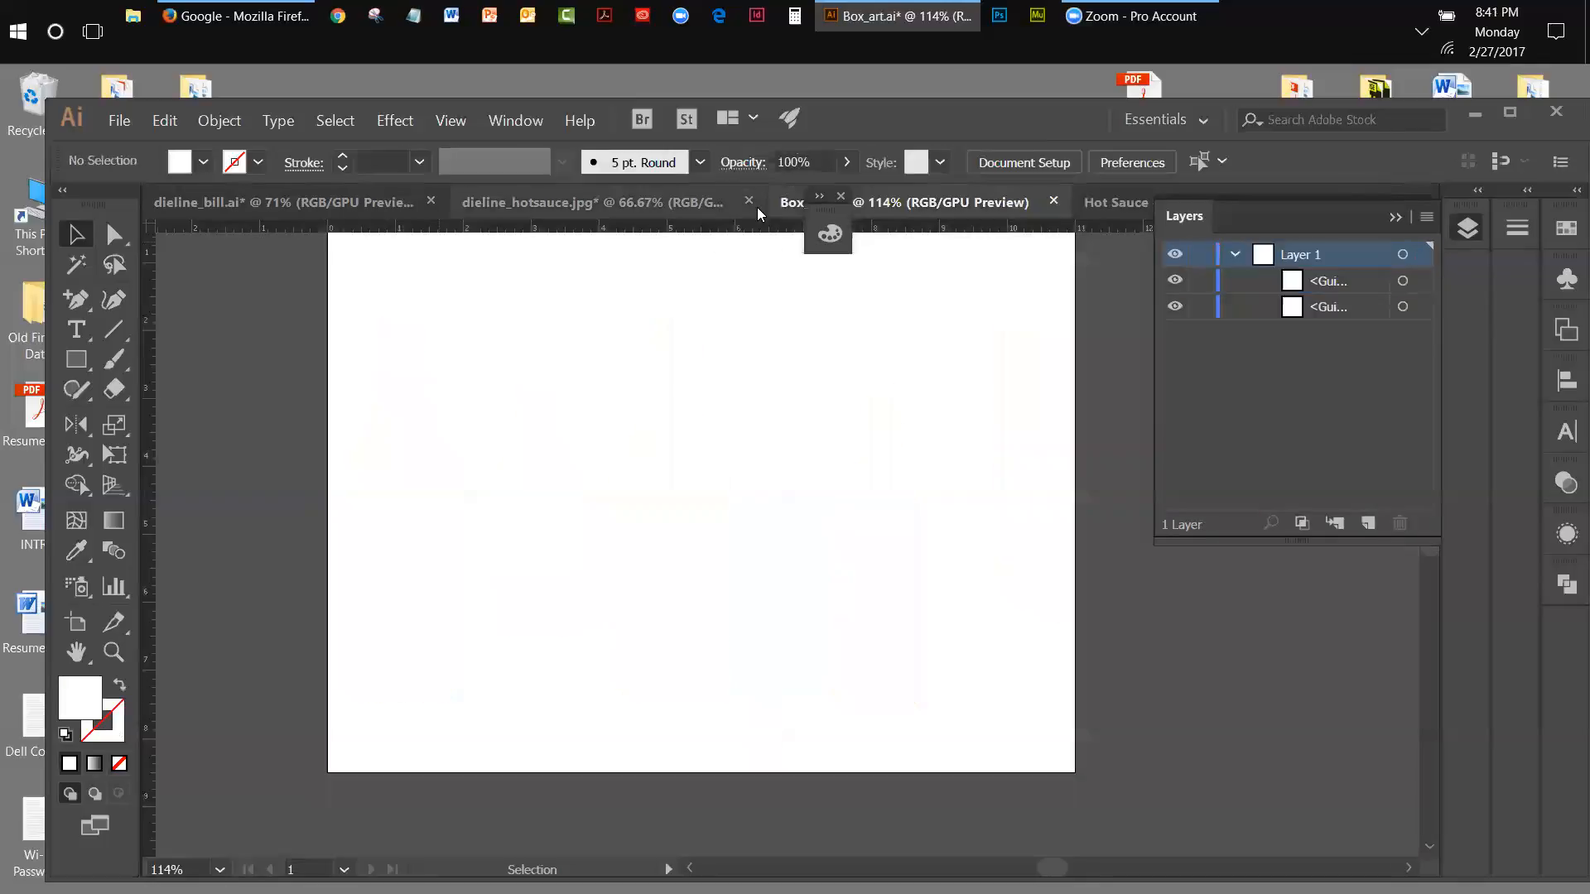
{"action": "left_click", "coordinate": [504, 203]}
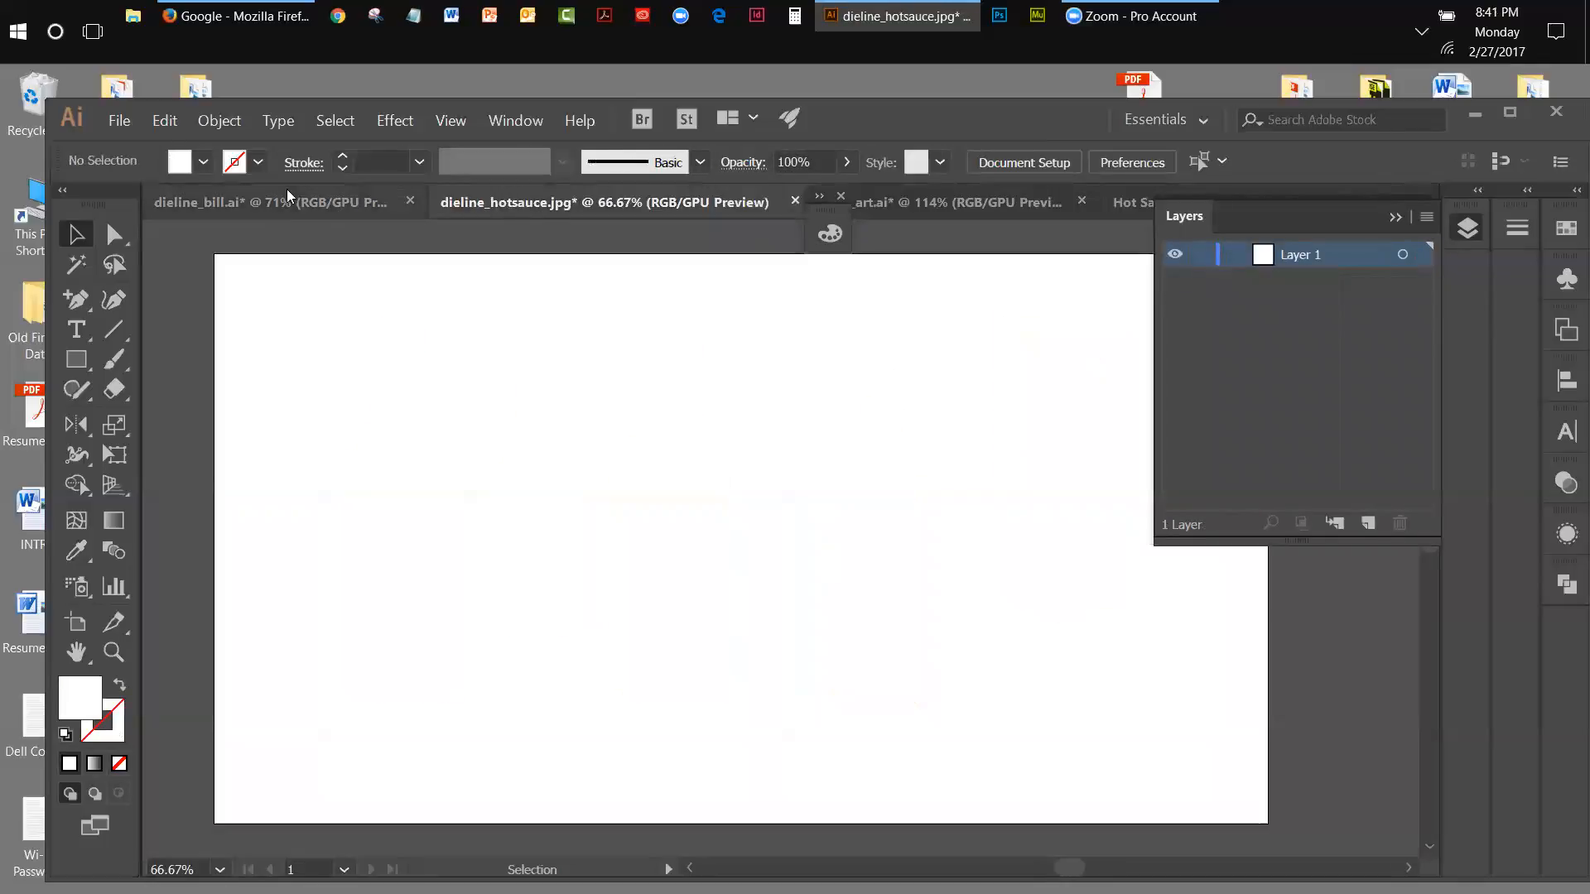
{"action": "left_click", "coordinate": [282, 201]}
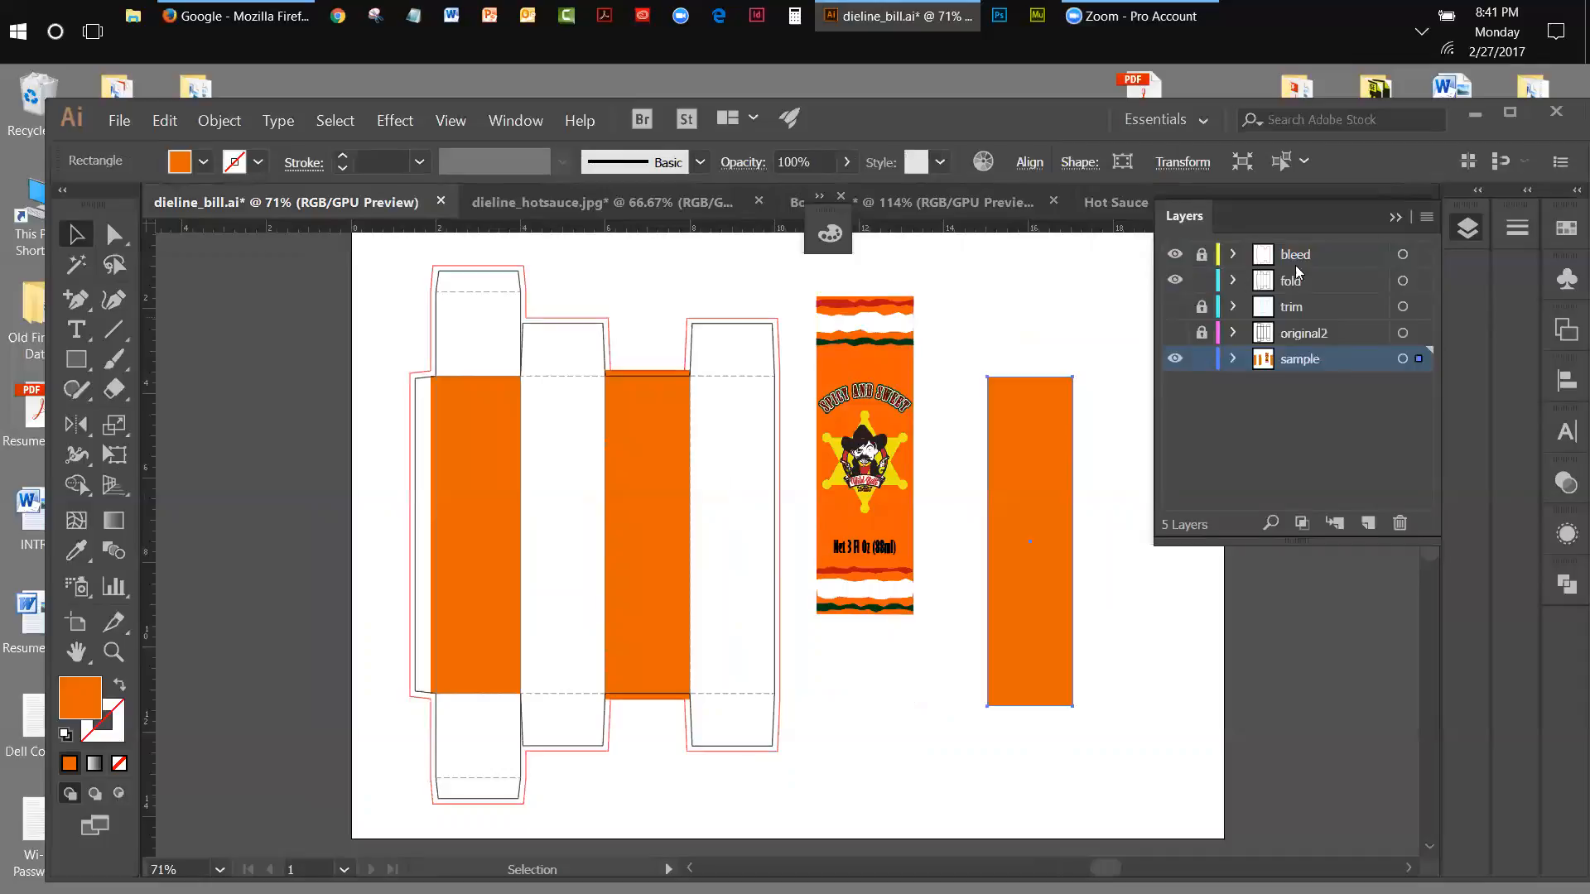
{"action": "left_click", "coordinate": [1395, 218]}
{"action": "left_click_drag", "start_coordinate": [1058, 453], "coordinate": [1087, 424]}
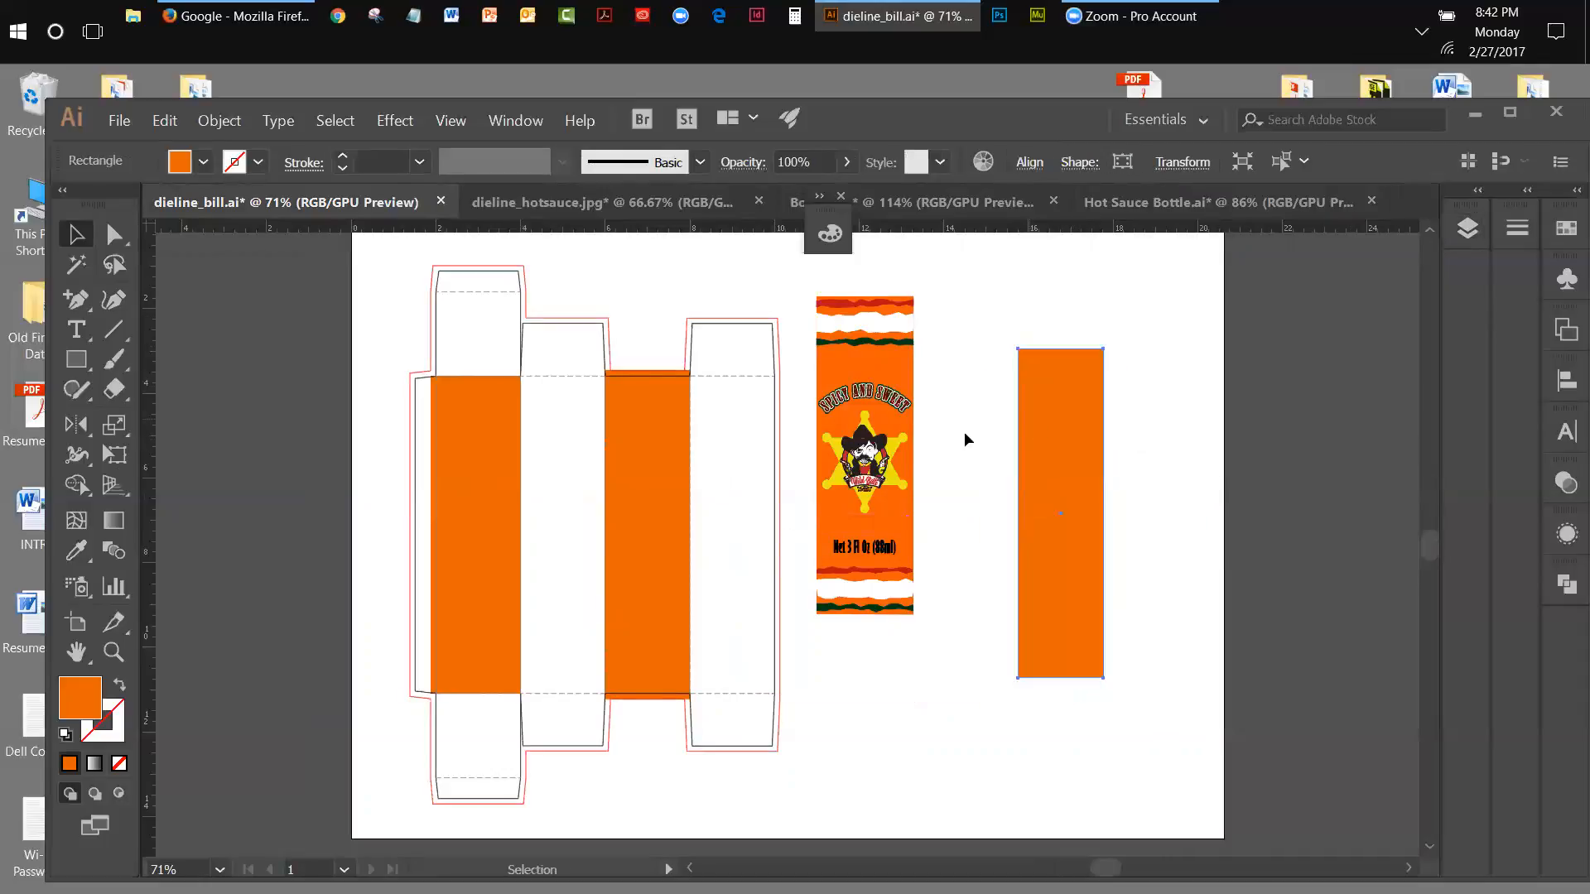
Select the whole panel artwork beside the dieline and display the document's symbols.
{"action": "left_click_drag", "start_coordinate": [799, 278], "coordinate": [926, 610]}
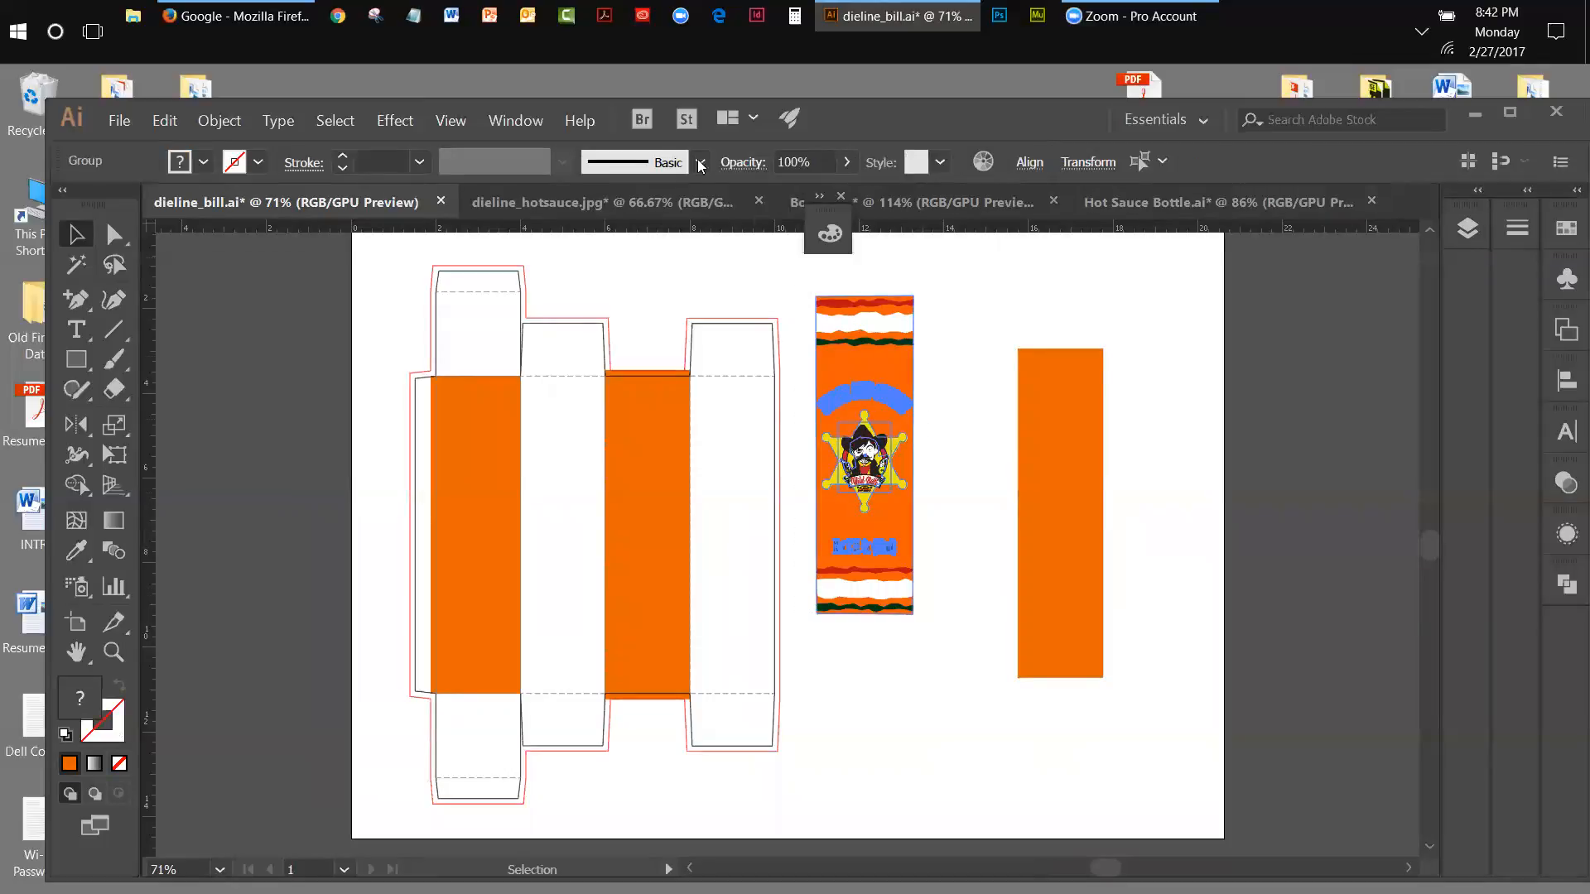
{"action": "left_click", "coordinate": [515, 121]}
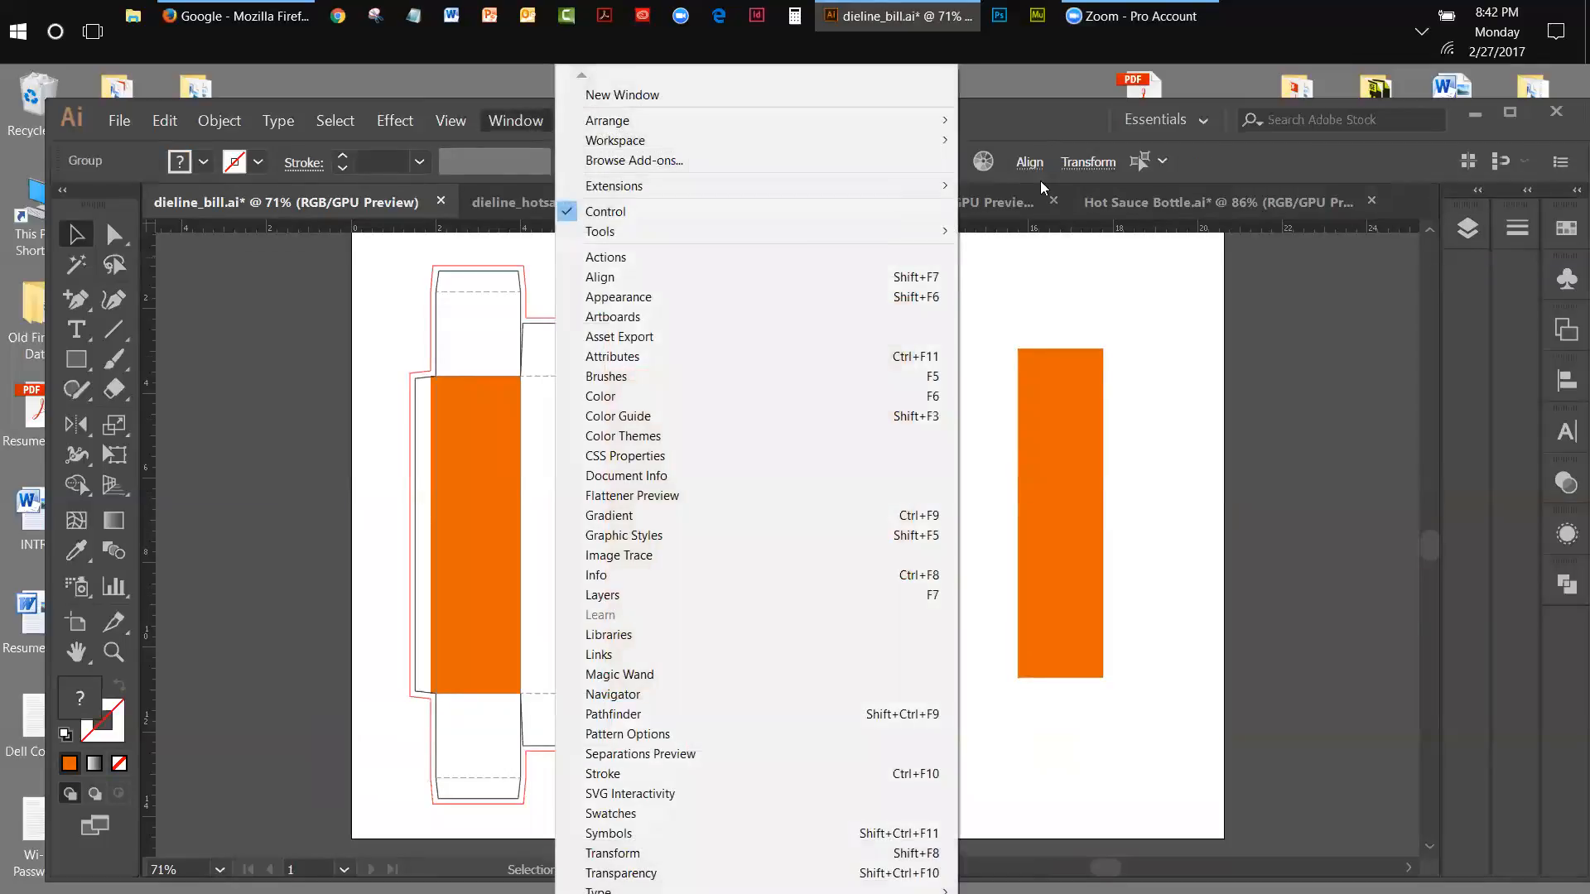
{"action": "left_click", "coordinate": [1566, 279]}
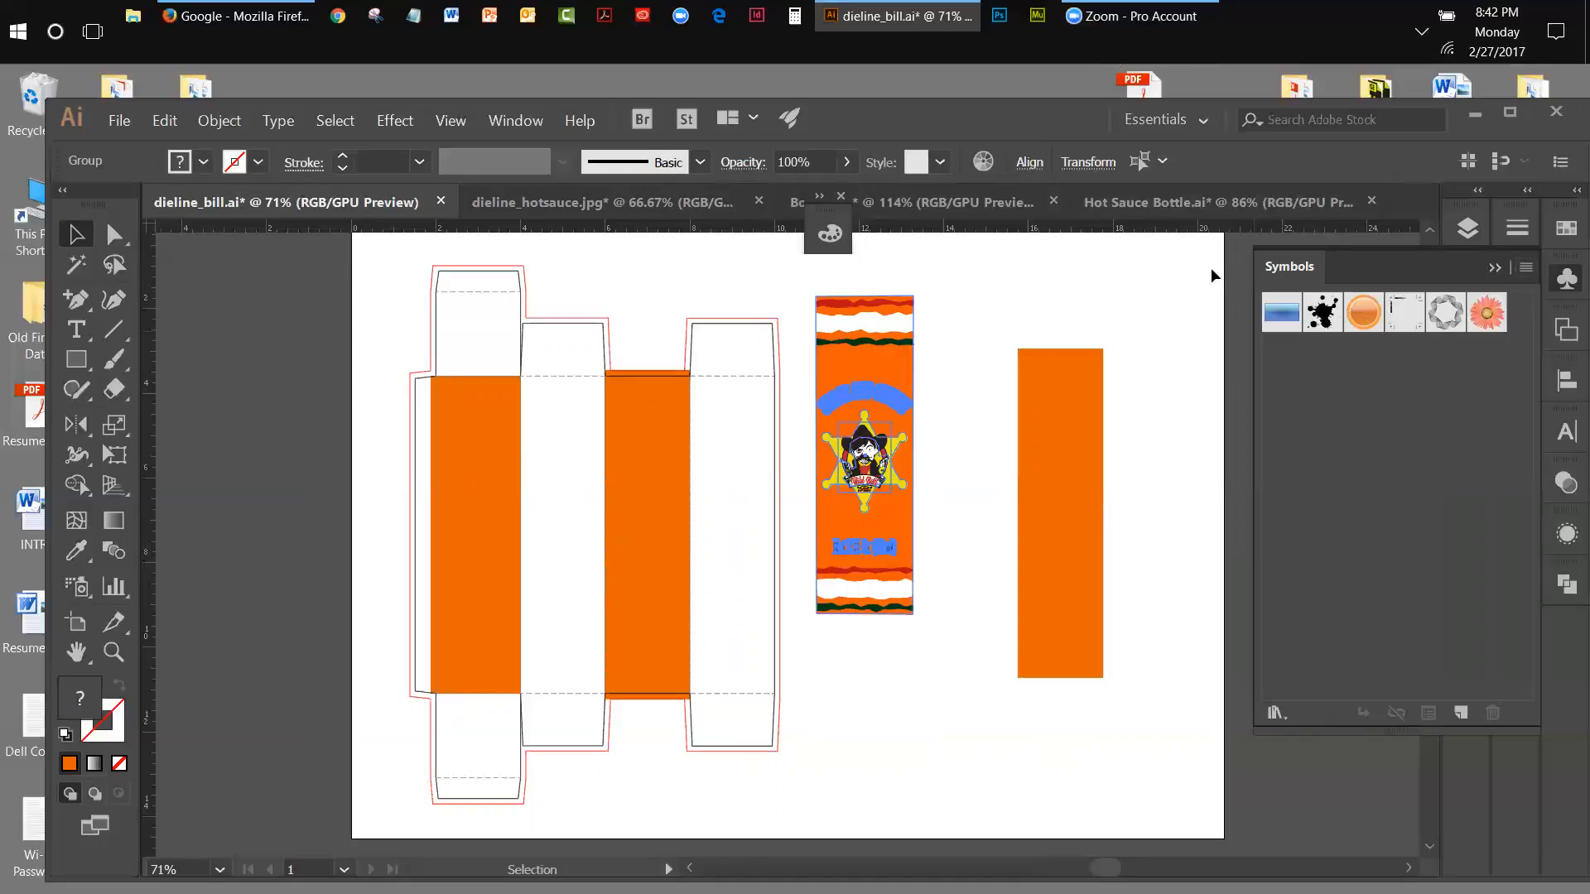
{"action": "left_click", "coordinate": [485, 125]}
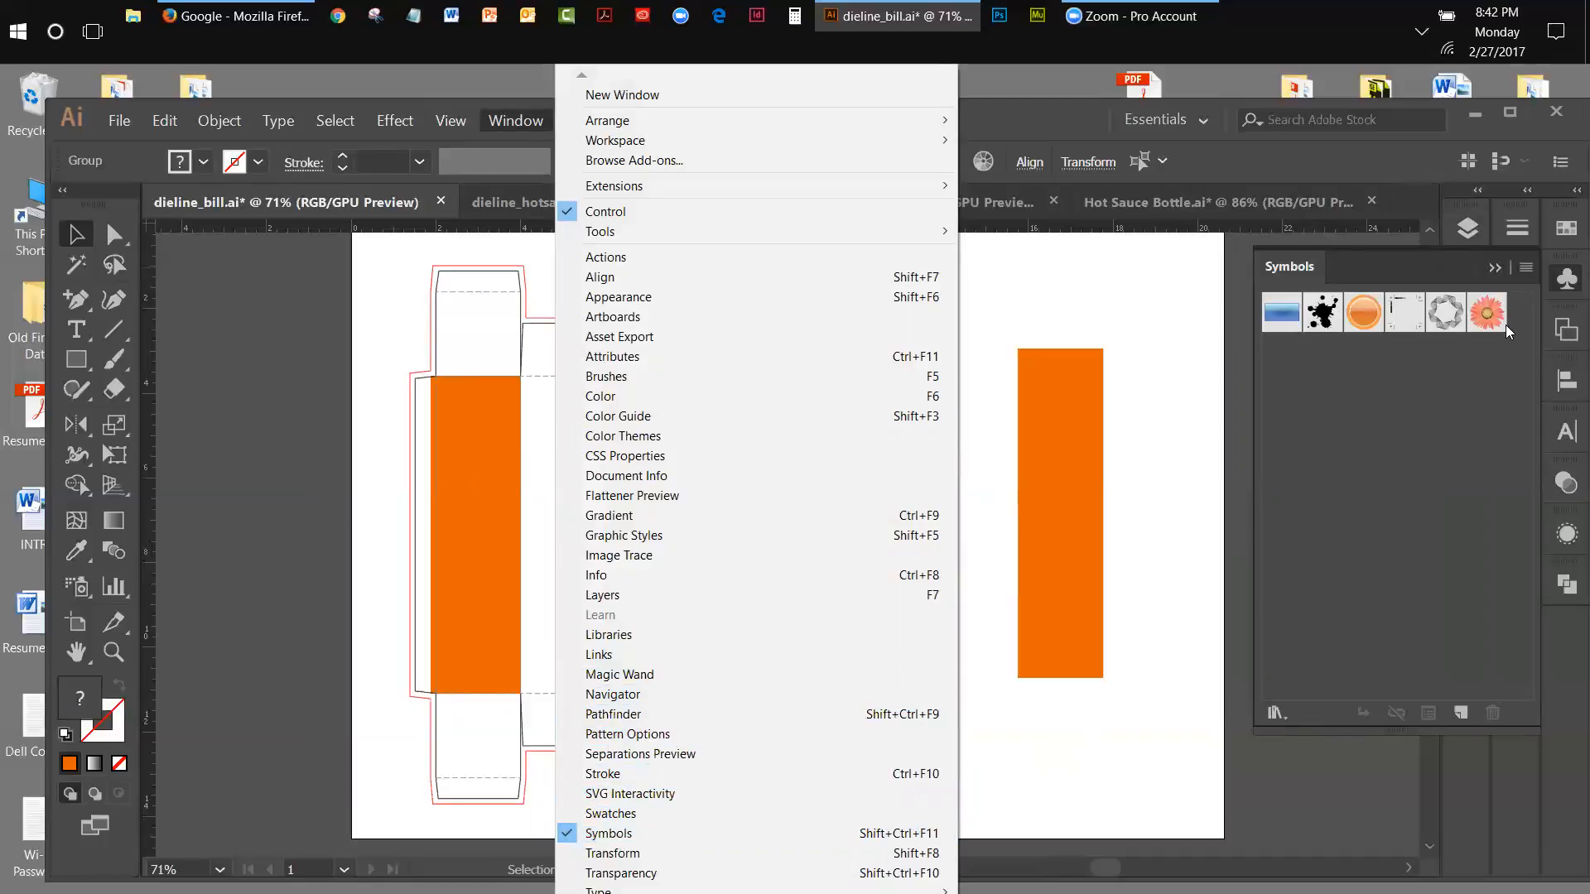
{"action": "left_click", "coordinate": [1476, 363]}
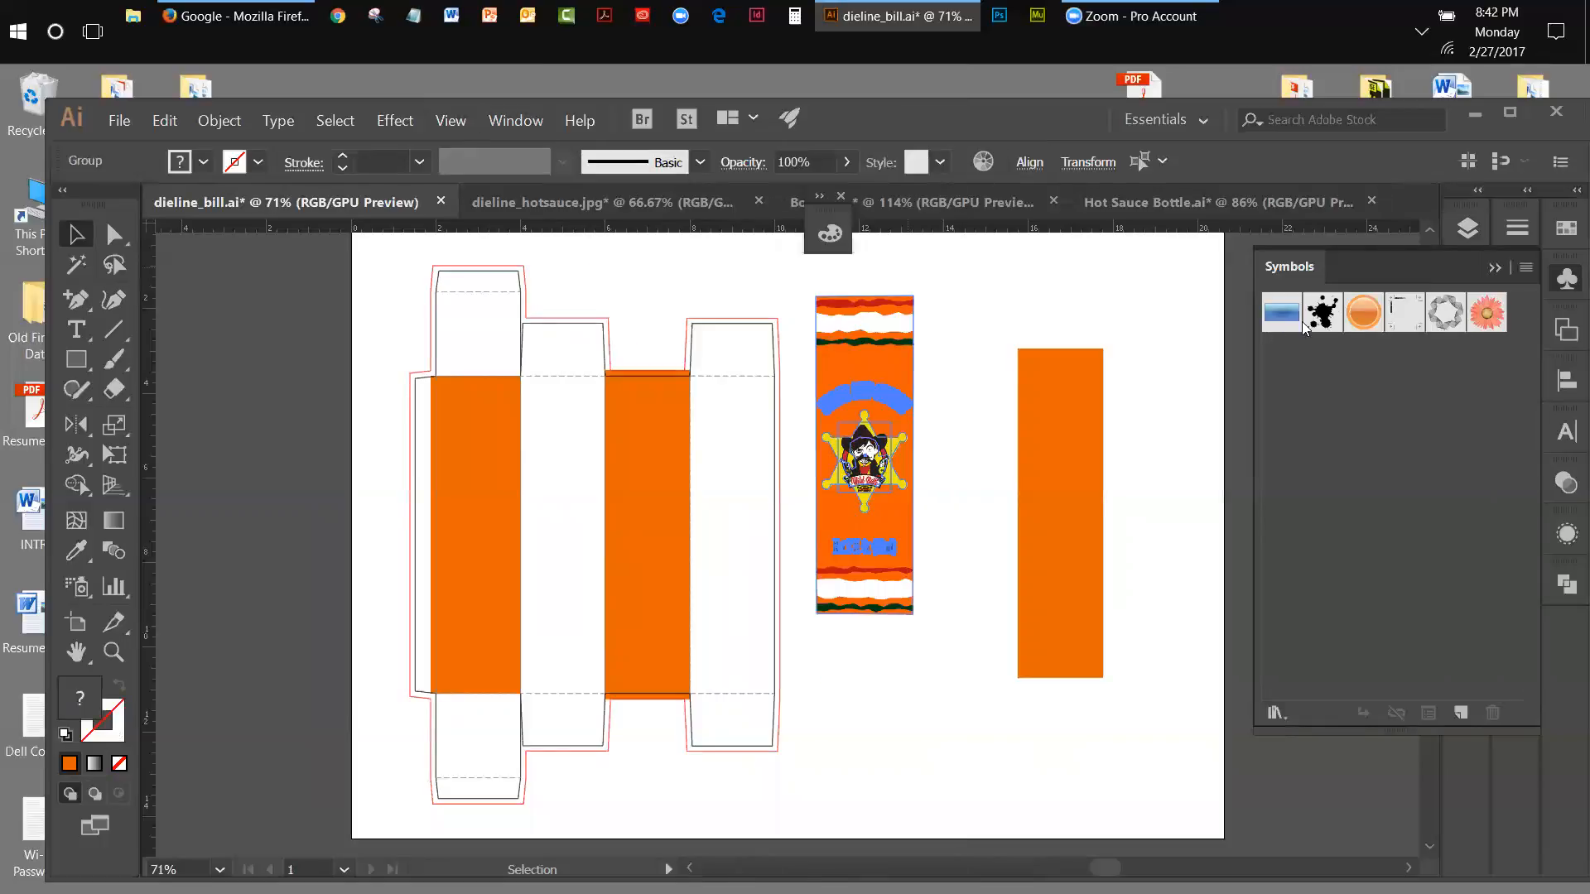
Select all unused symbols in the document and delete them.
{"action": "left_click", "coordinate": [1526, 268]}
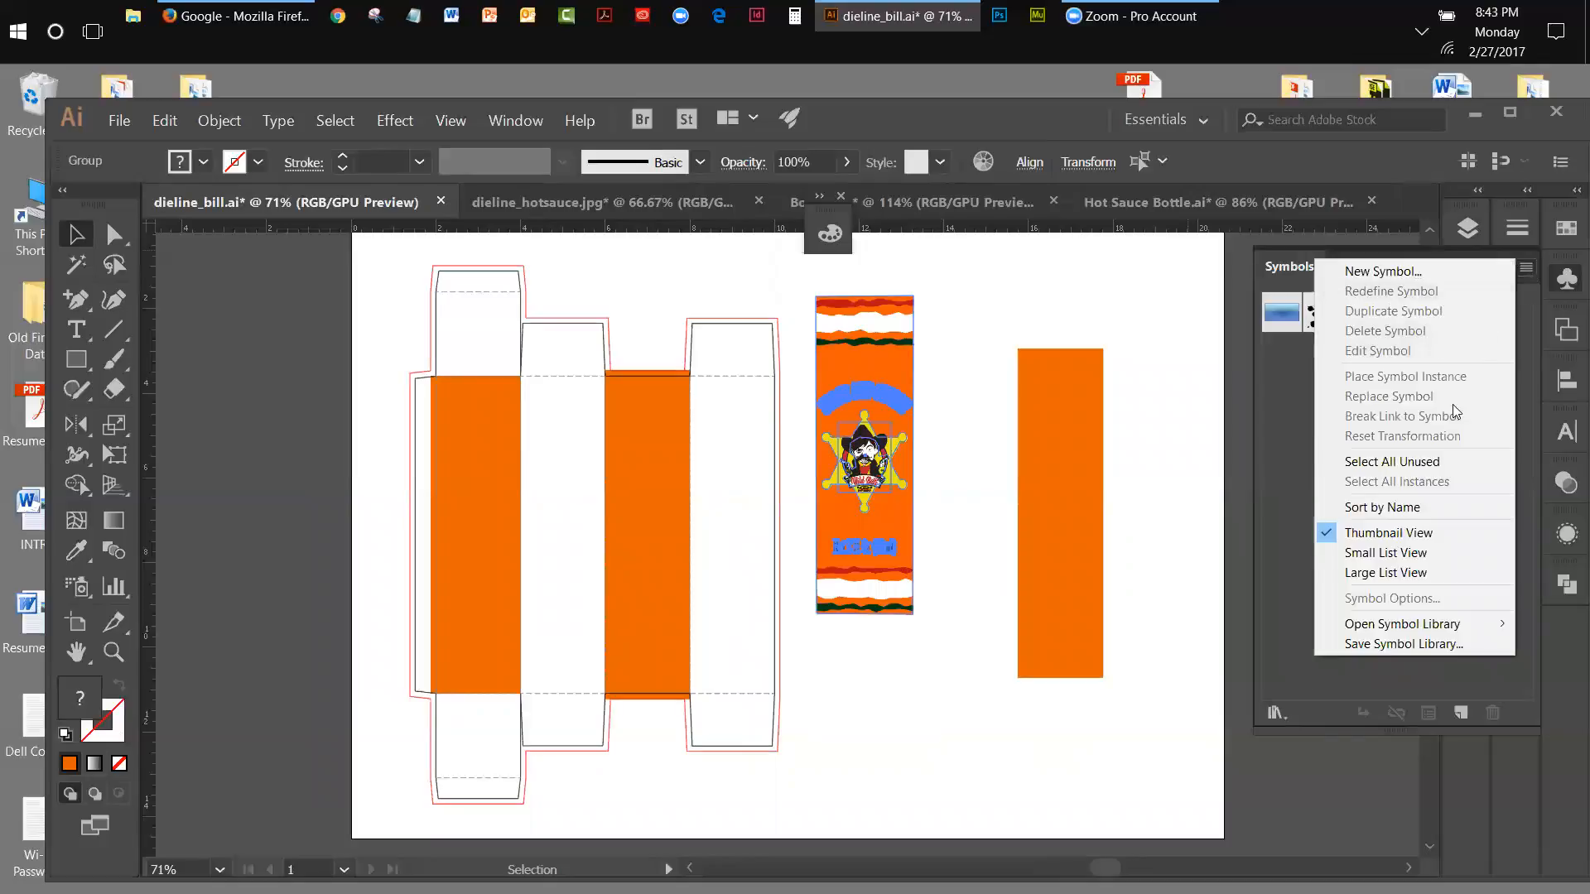
{"action": "left_click", "coordinate": [1437, 460]}
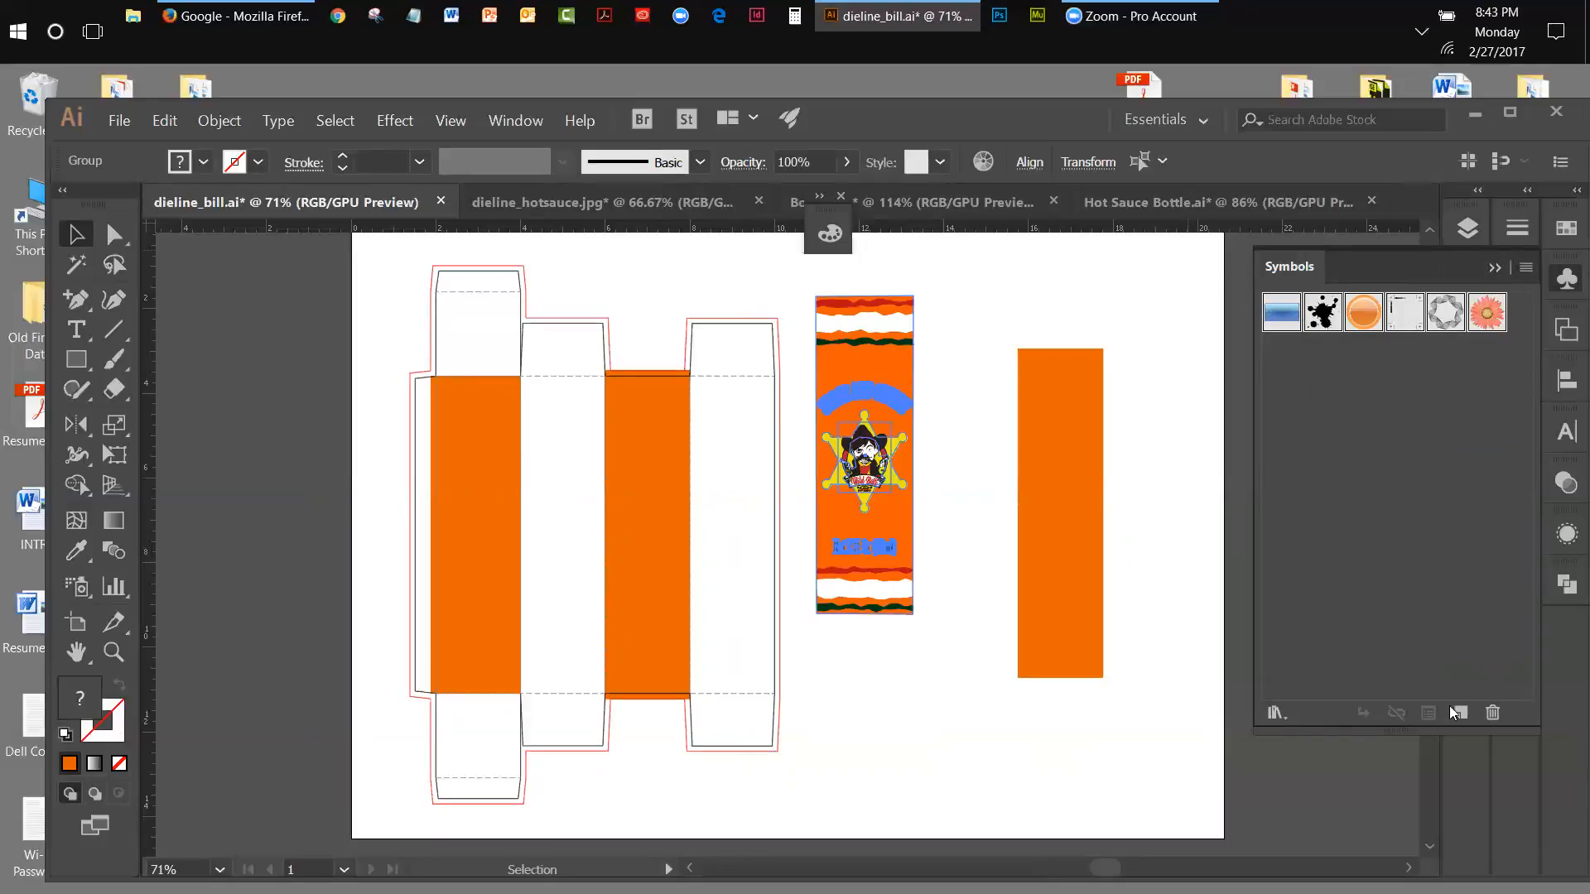
{"action": "left_click", "coordinate": [1494, 711]}
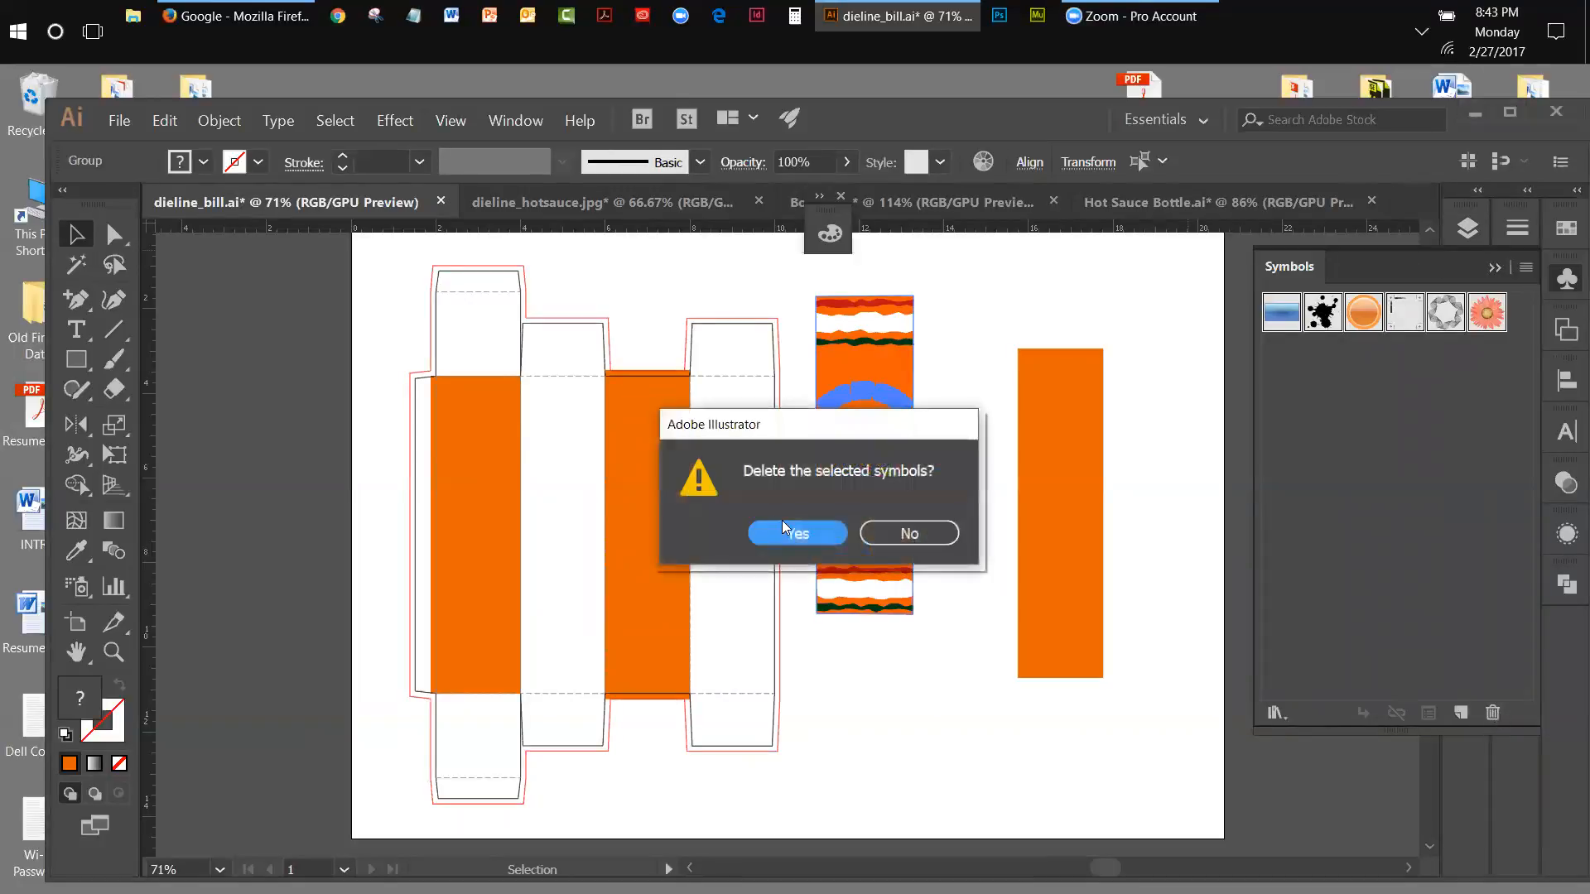
{"action": "left_click", "coordinate": [782, 529]}
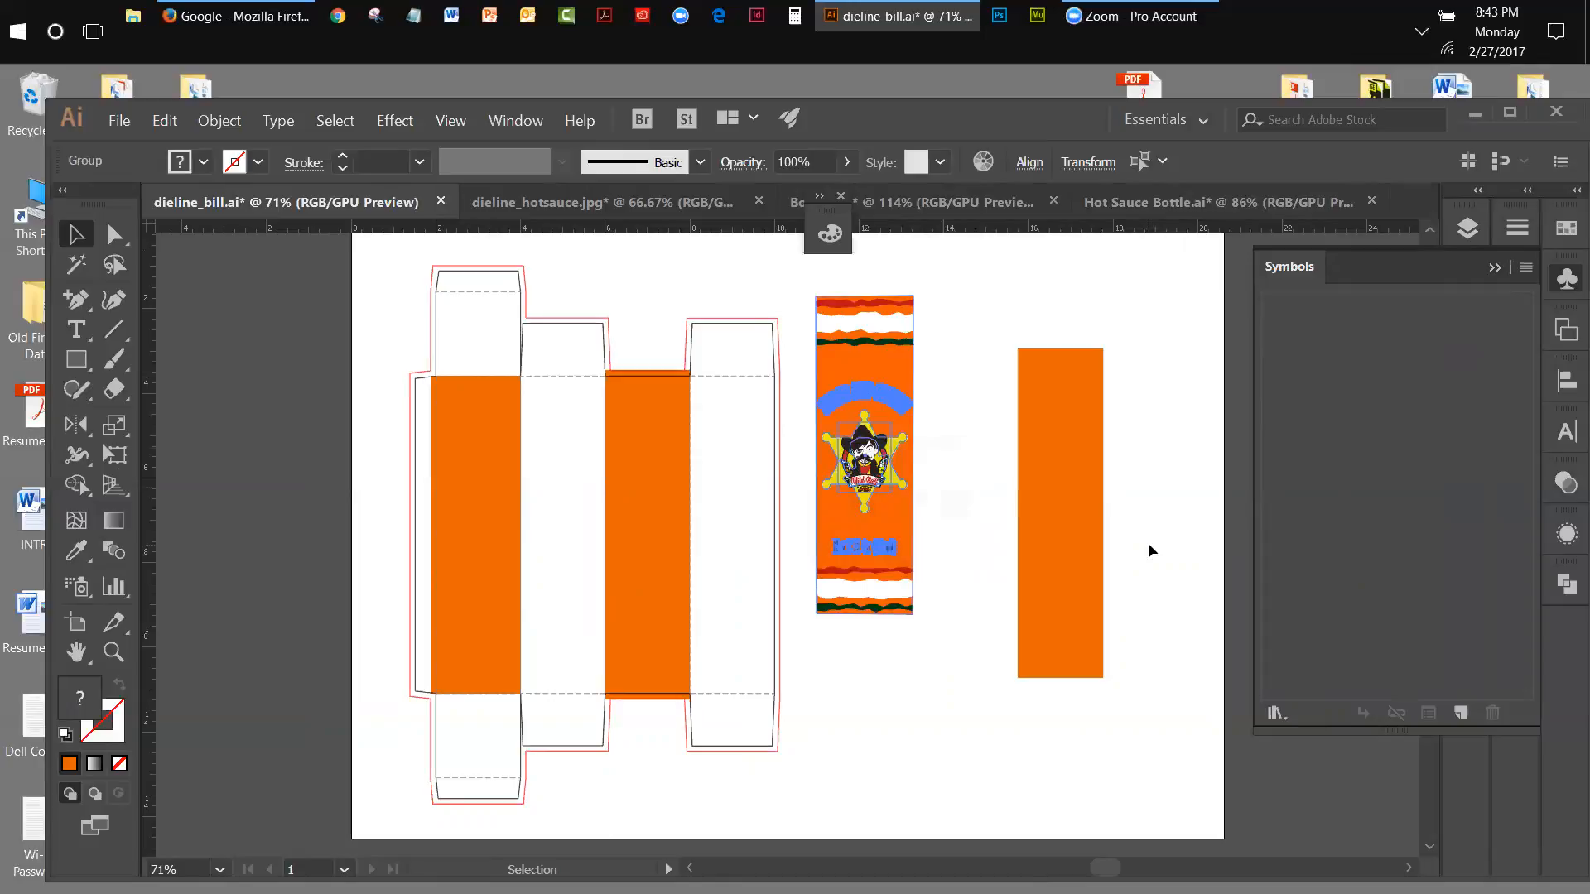
Duplicate the spare orange rectangle and save the panel artwork as a dynamic Graphic symbol named front.
{"action": "left_click_drag", "start_coordinate": [1075, 493], "coordinate": [998, 496]}
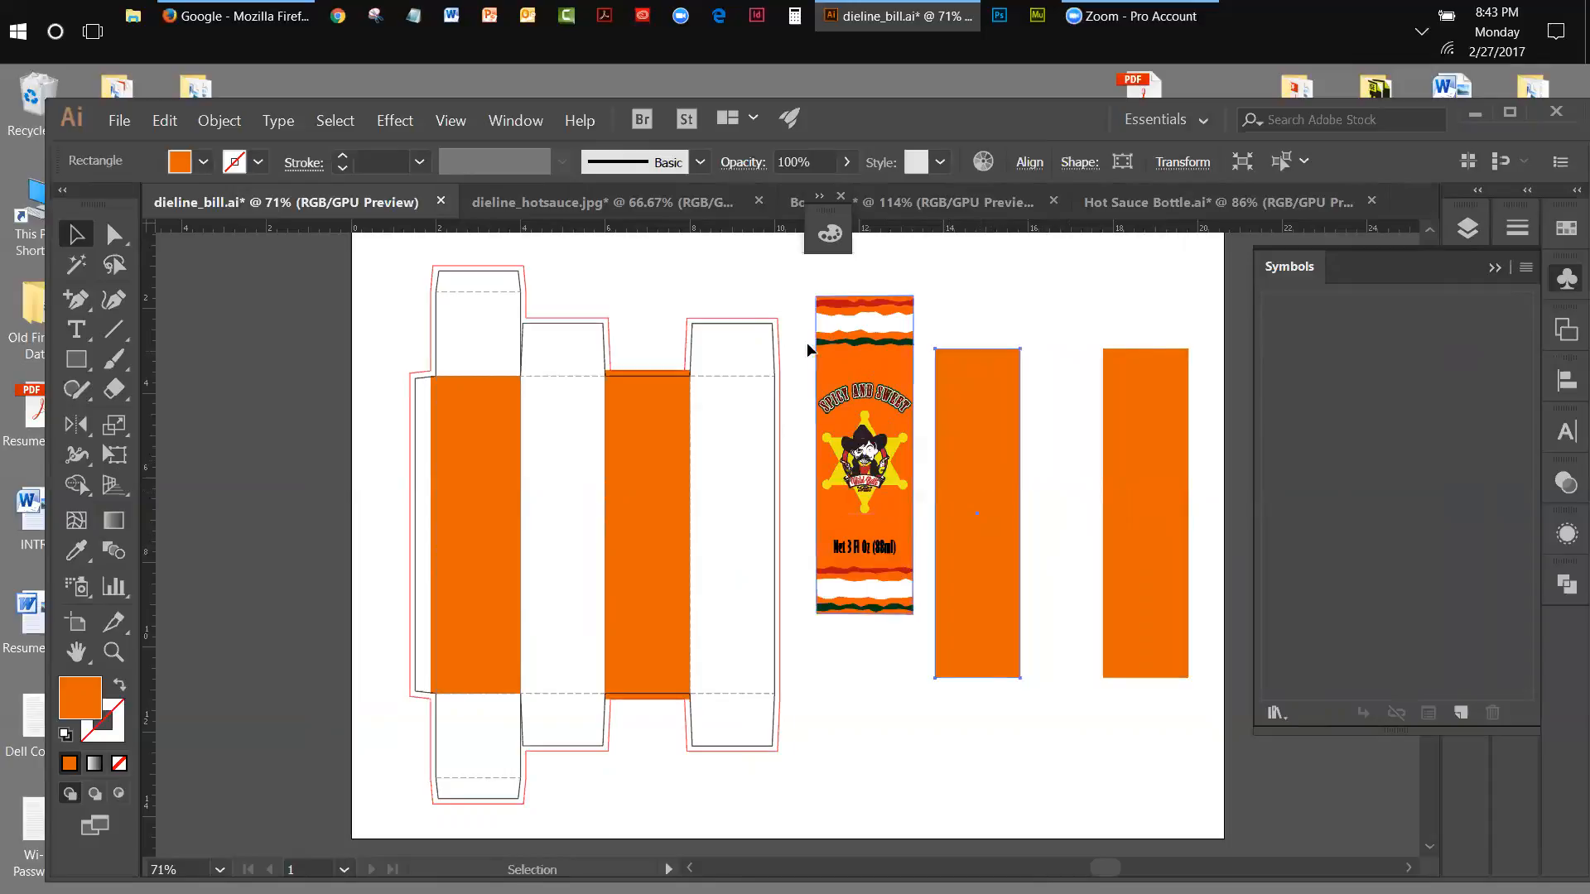
{"action": "left_click", "coordinate": [881, 612]}
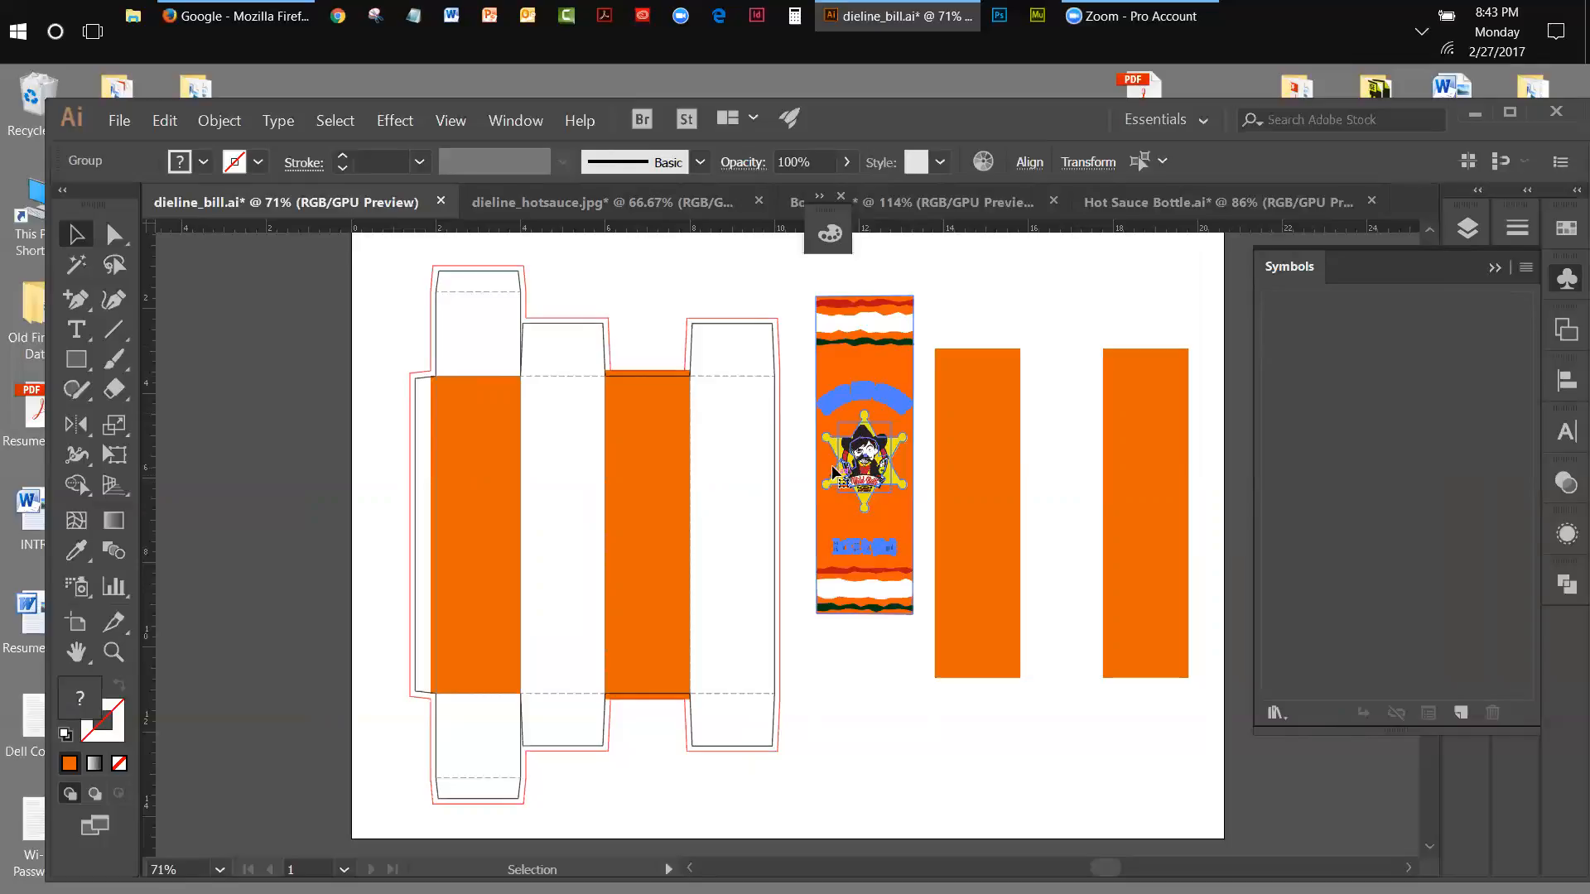
{"action": "left_click_drag", "start_coordinate": [903, 433], "coordinate": [1351, 365]}
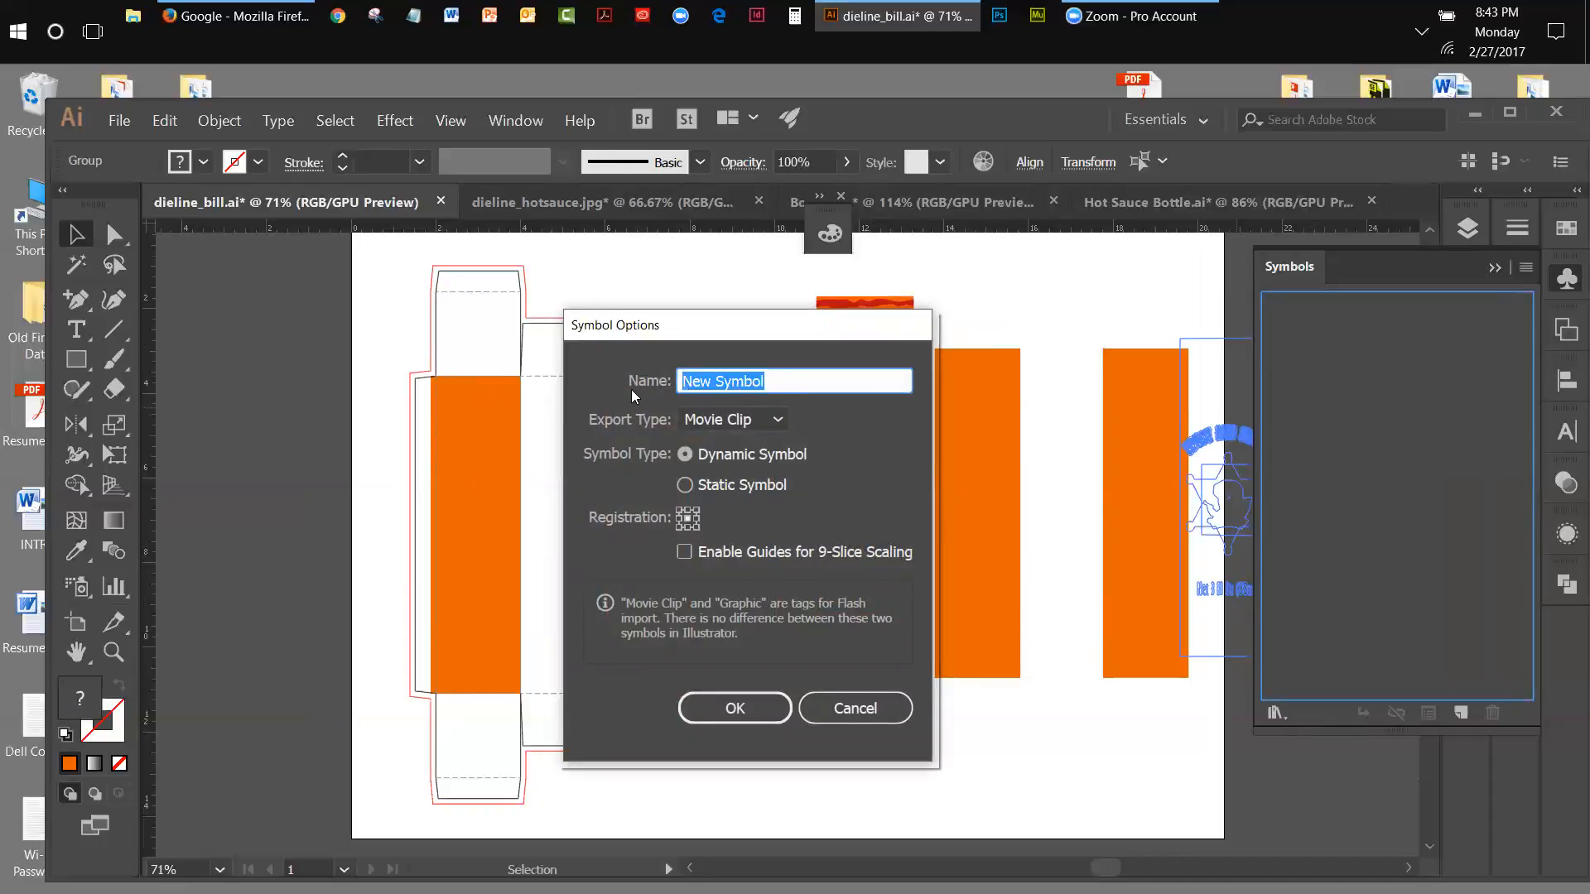
{"action": "type", "text": "front"}
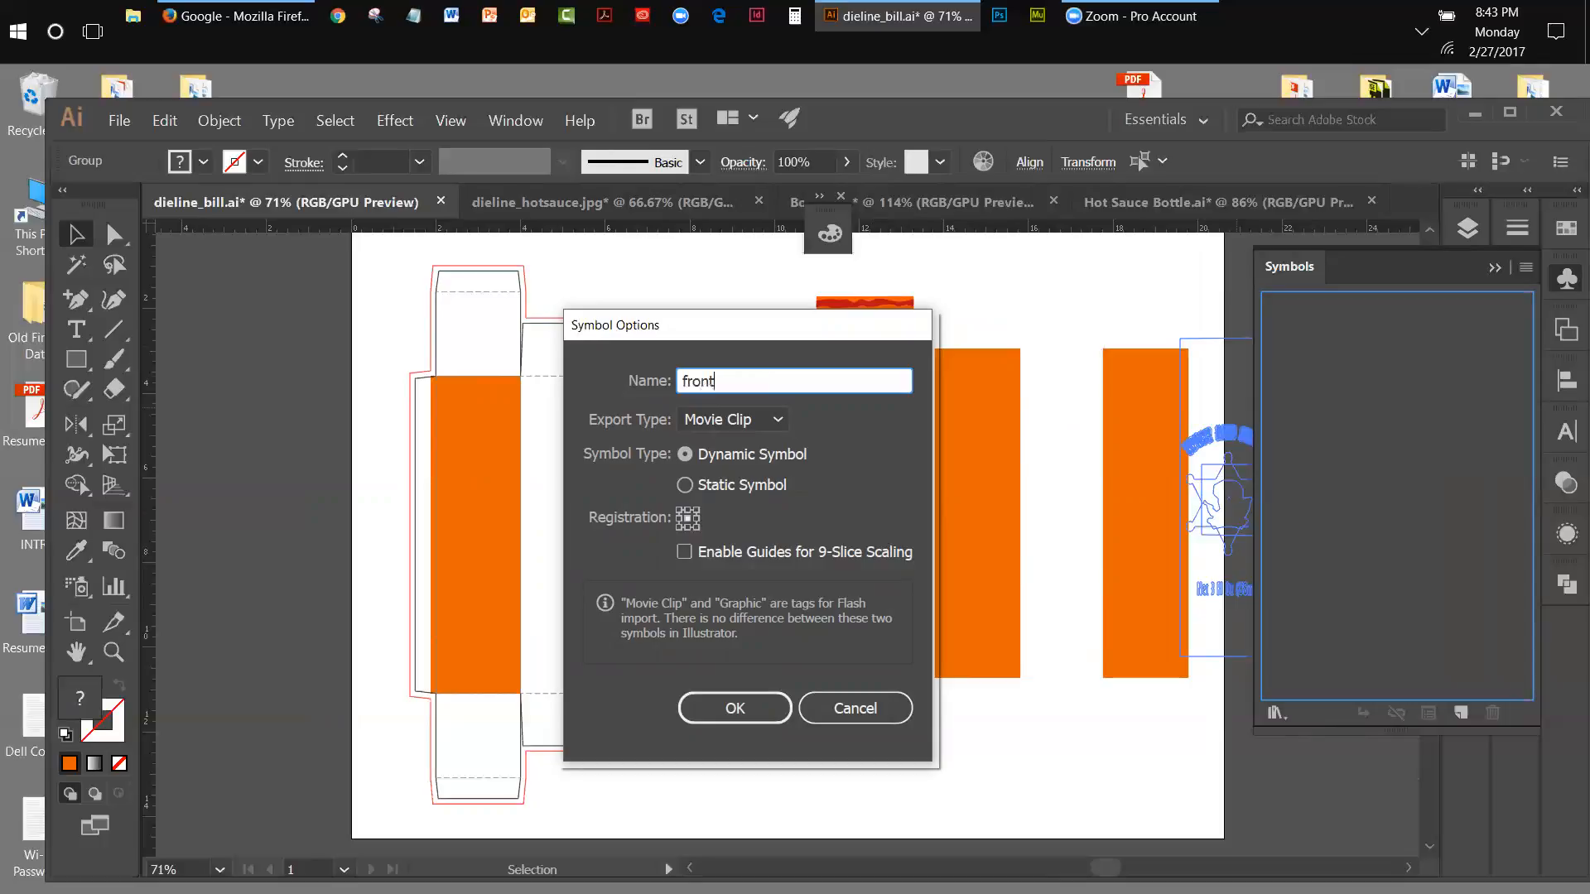
{"action": "left_click", "coordinate": [777, 420]}
{"action": "left_click", "coordinate": [744, 475]}
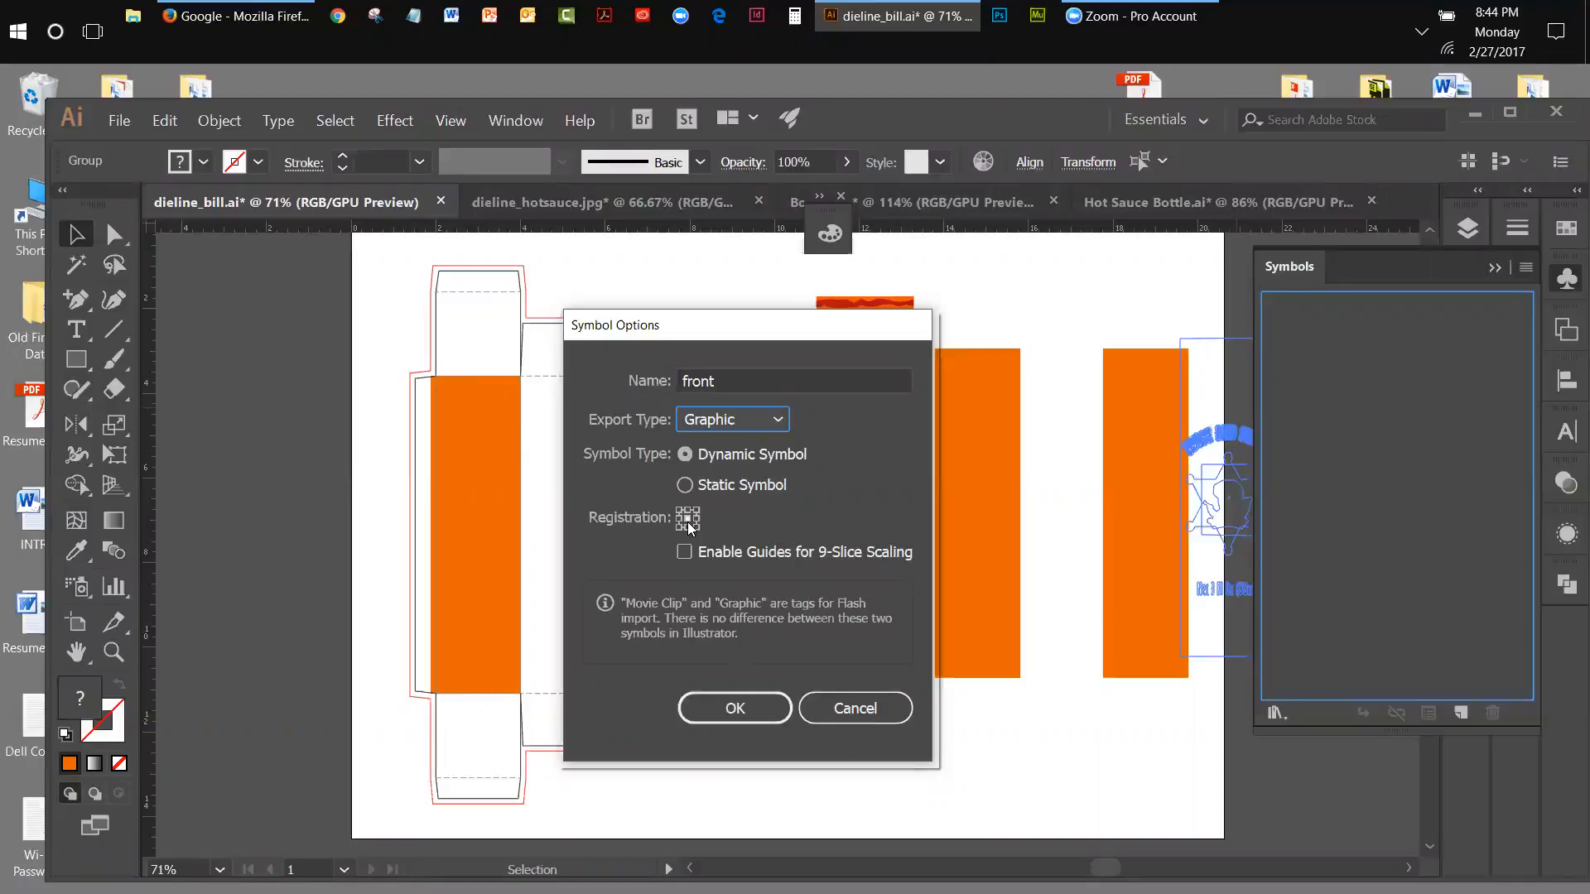
{"action": "left_click", "coordinate": [750, 706]}
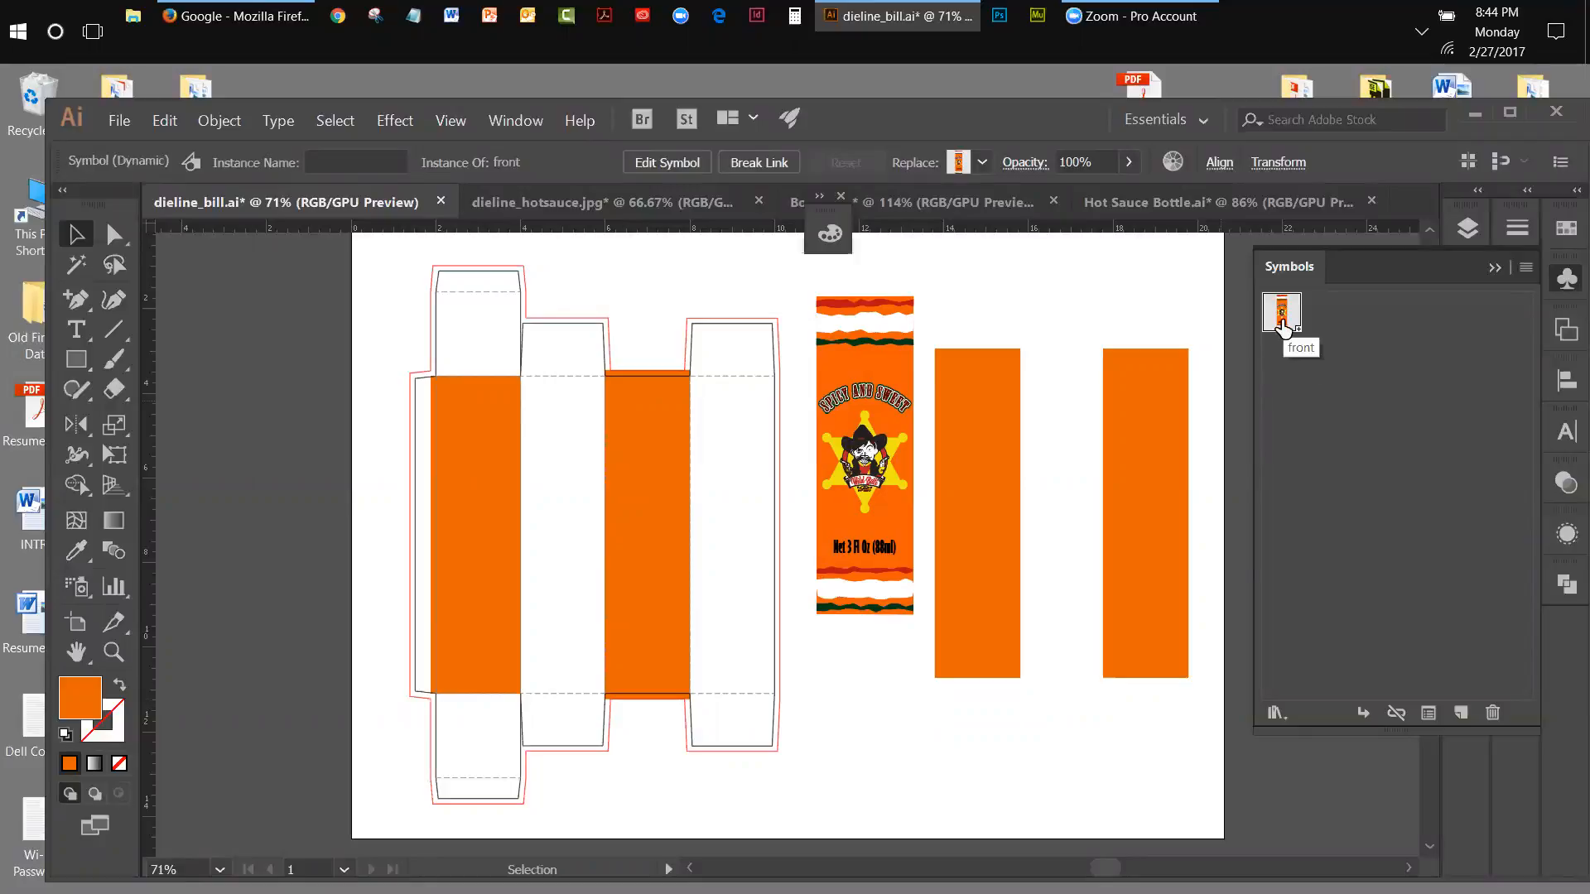
Delete the original panel artwork from the artboard, keeping only its symbol.
{"action": "left_click", "coordinate": [895, 386]}
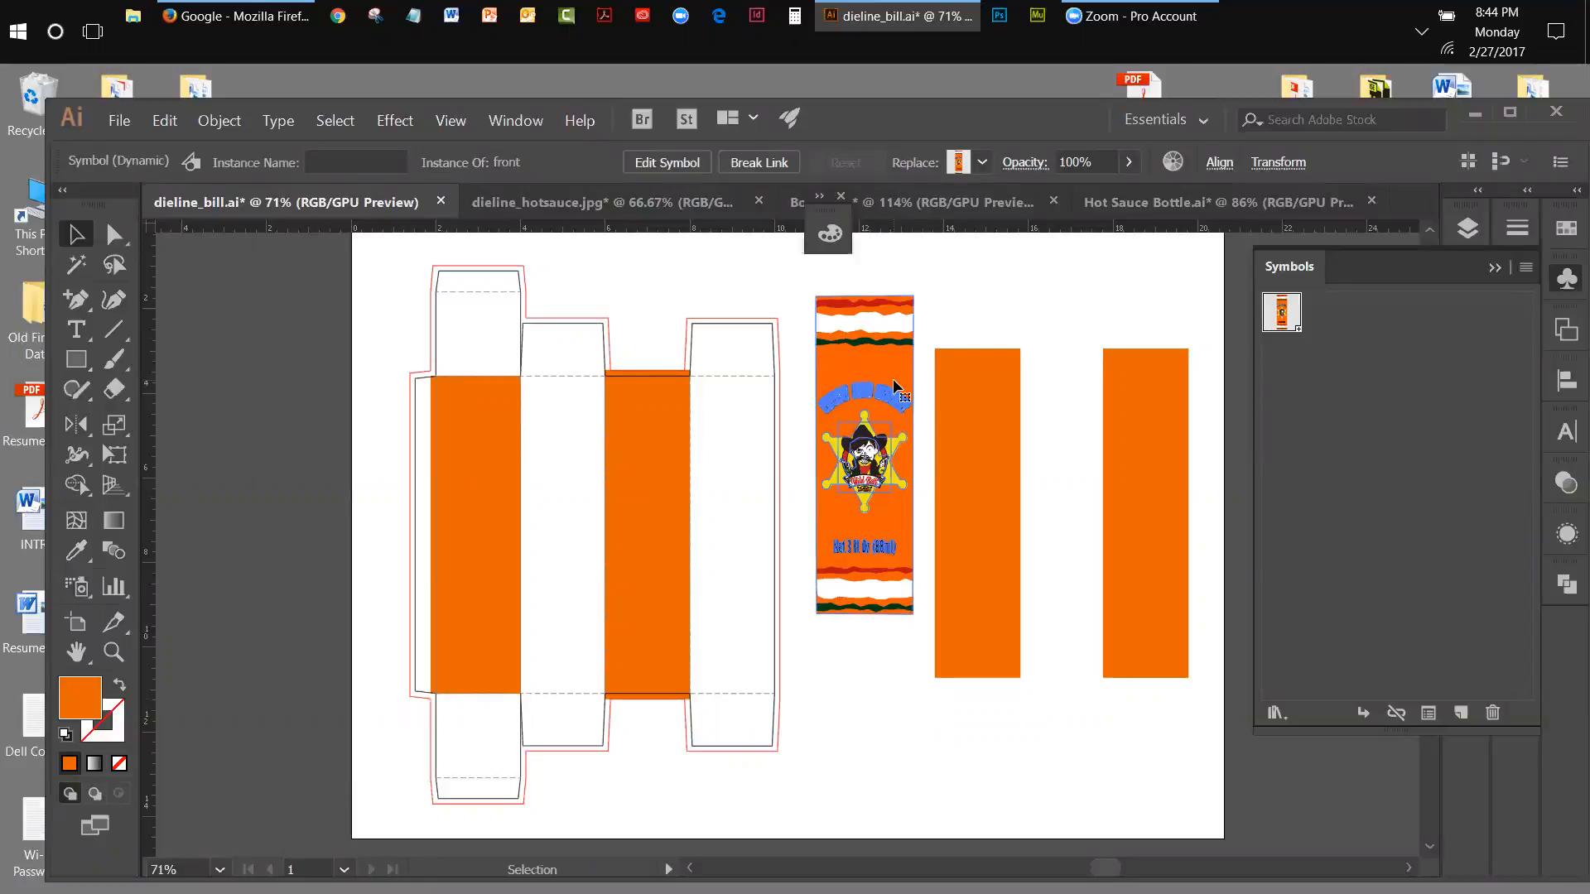
{"action": "left_click", "coordinate": [986, 322]}
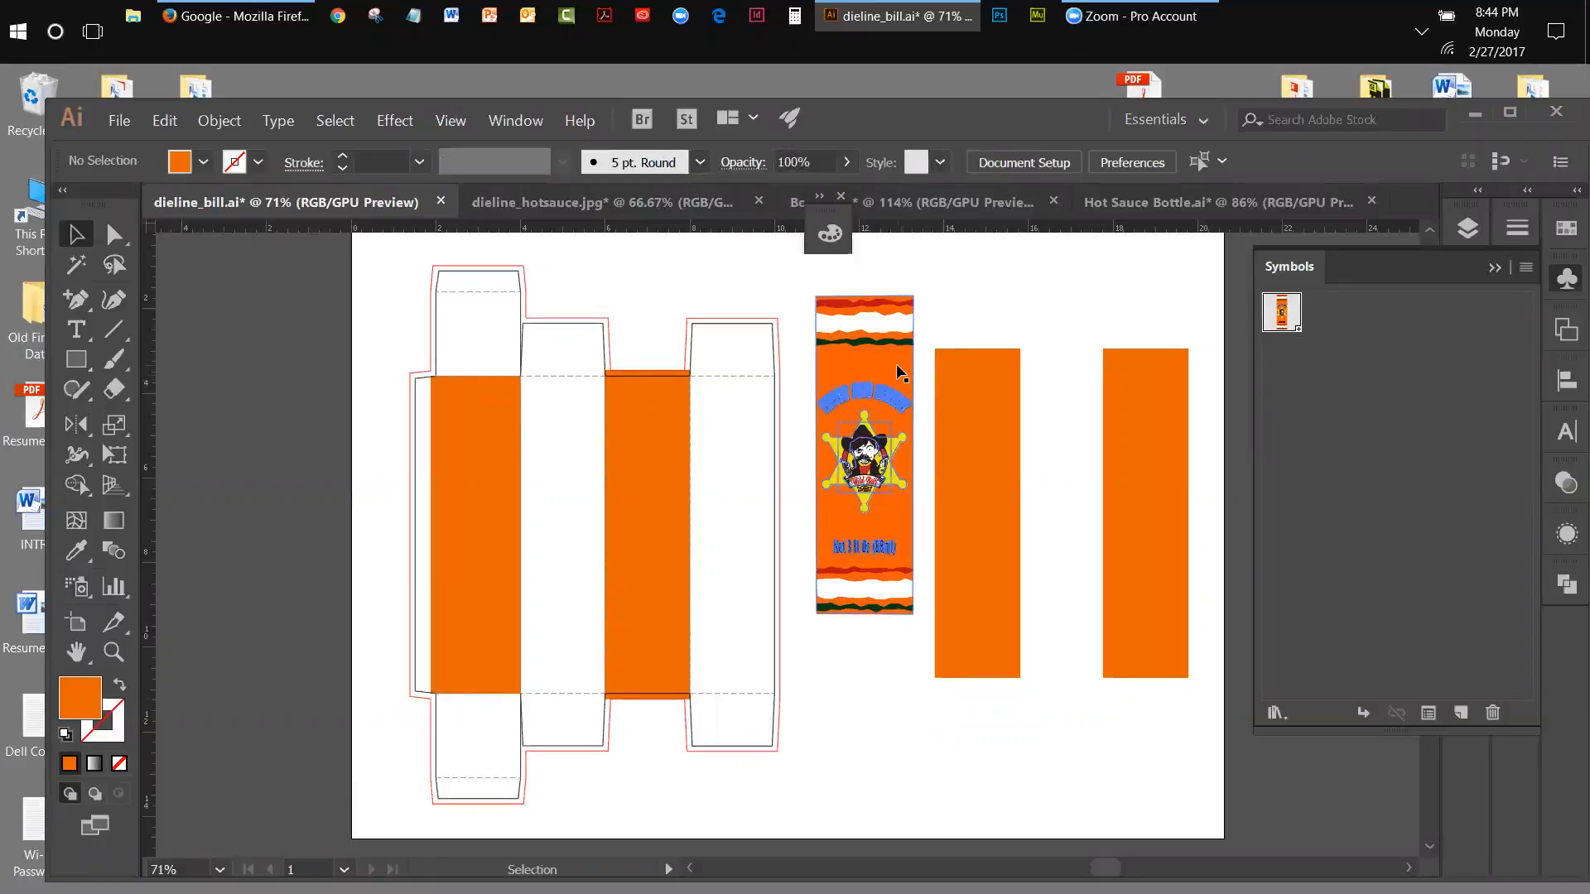
{"action": "left_click", "coordinate": [896, 364]}
{"action": "key", "text": "Delete"}
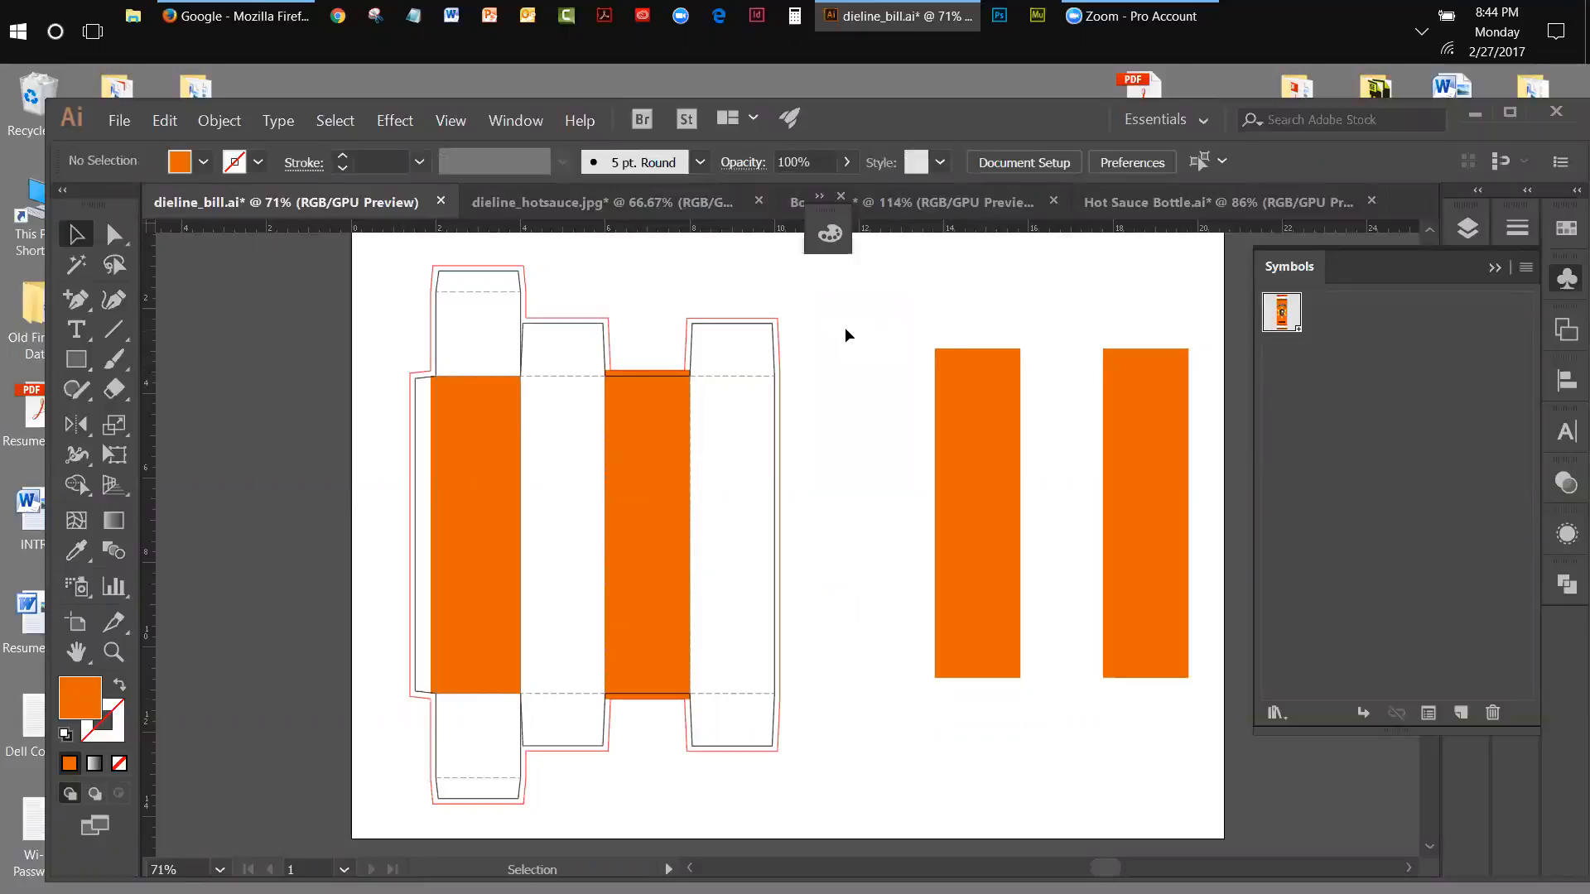
Move the nearer spare orange rectangle slightly down and closer to the dieline.
{"action": "left_click_drag", "start_coordinate": [997, 430], "coordinate": [998, 442]}
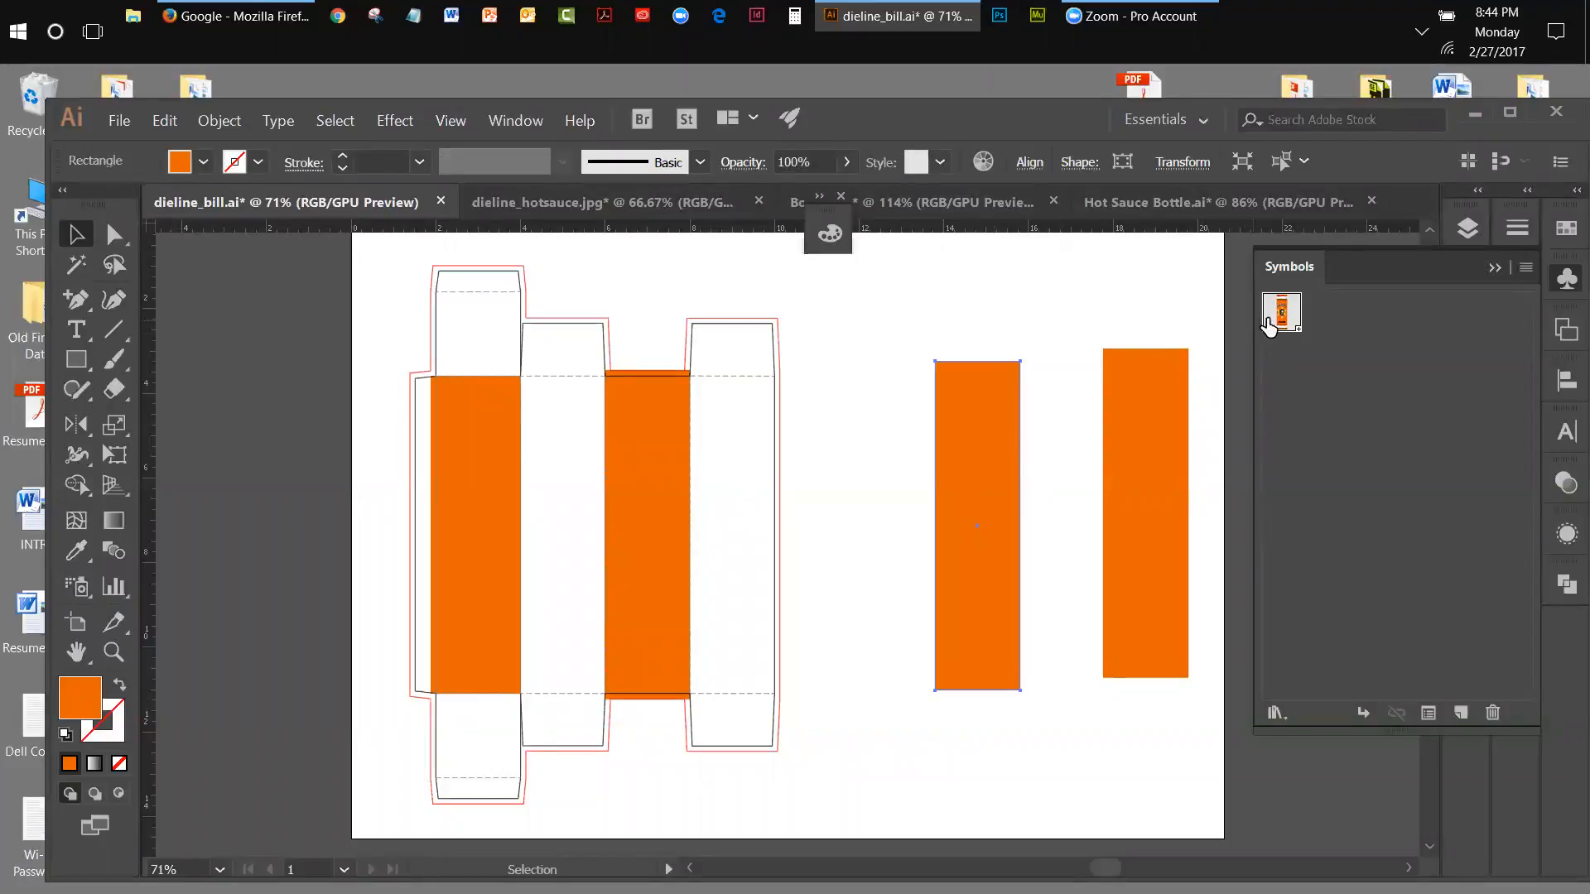
{"action": "left_click_drag", "start_coordinate": [1273, 325], "coordinate": [945, 421]}
{"action": "left_click_drag", "start_coordinate": [940, 411], "coordinate": [896, 414]}
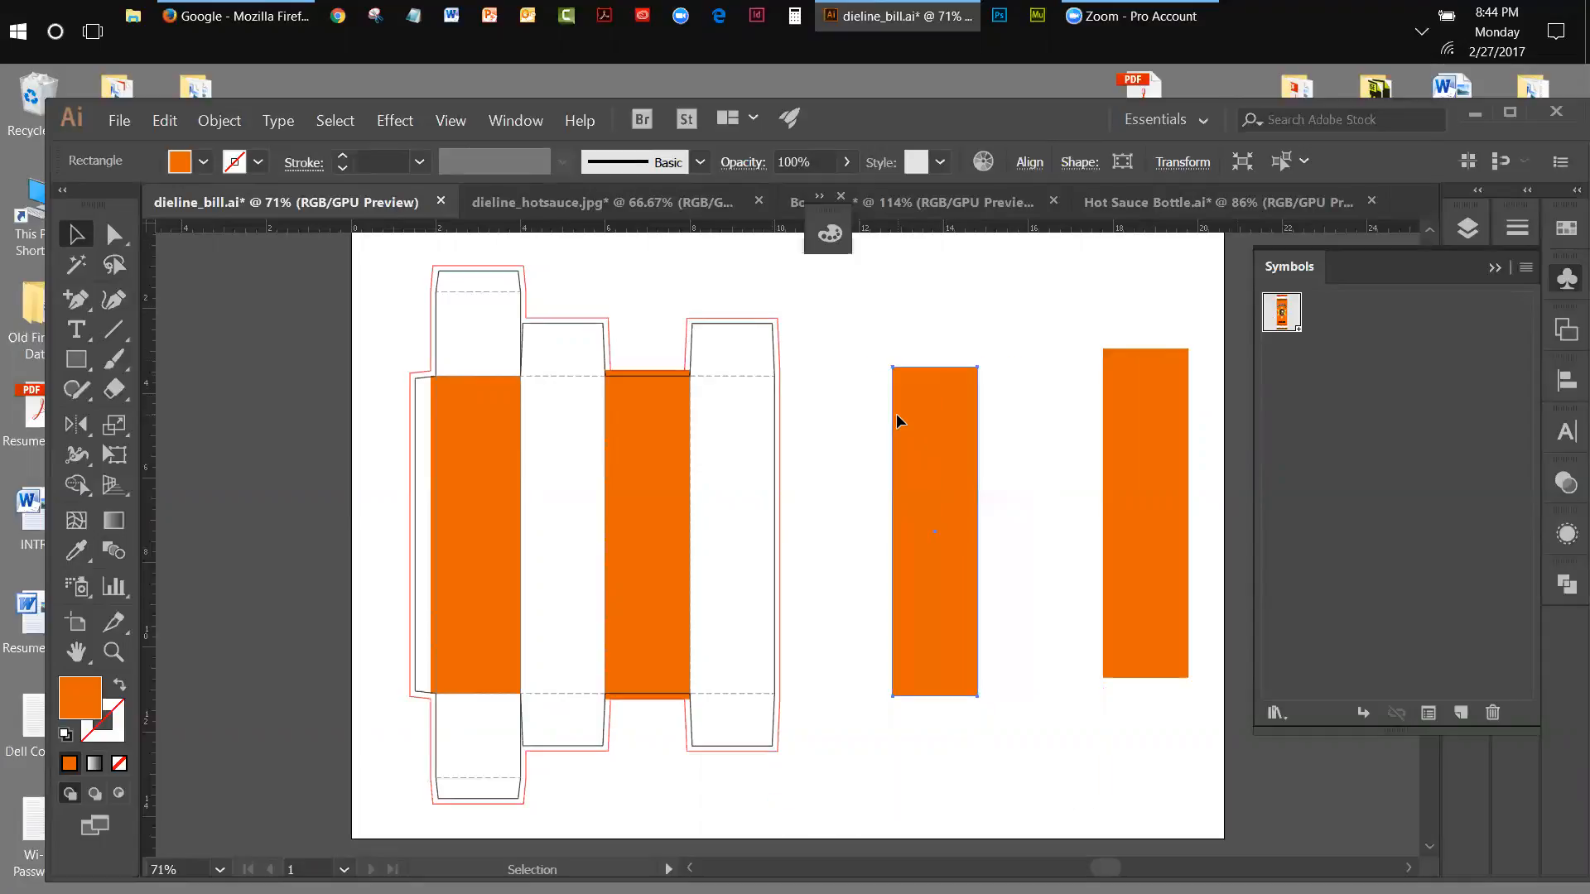
Start a 3D Extrude & Bevel effect on the nearer spare rectangle with the preview turned on and the rectangle uncovered.
{"action": "left_click", "coordinate": [409, 121]}
{"action": "mouse_move", "coordinate": [530, 244]}
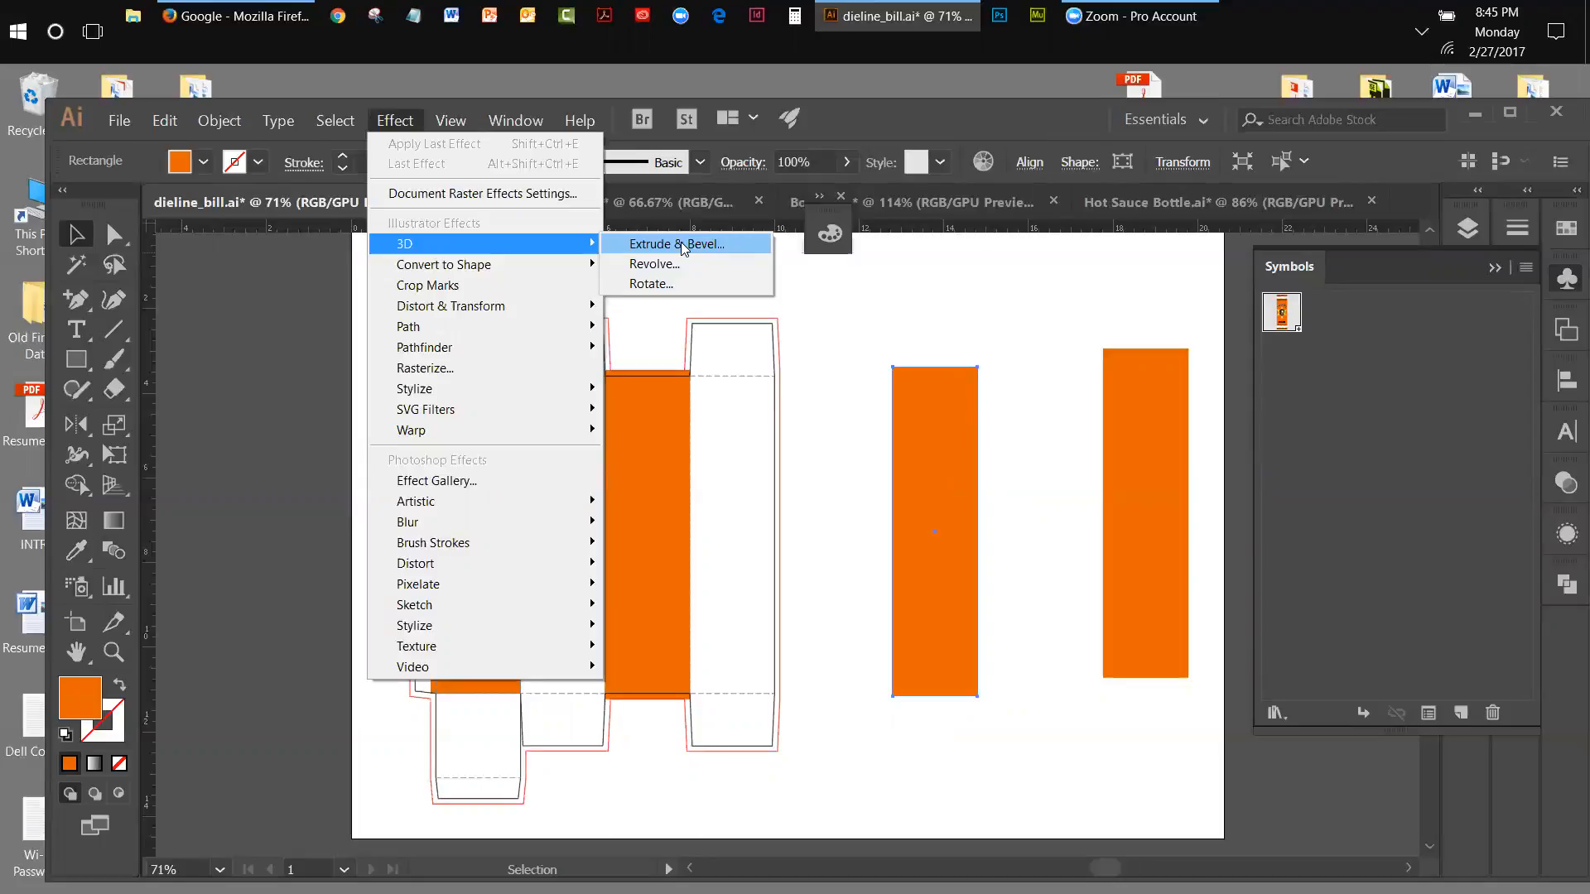
{"action": "left_click", "coordinate": [682, 246]}
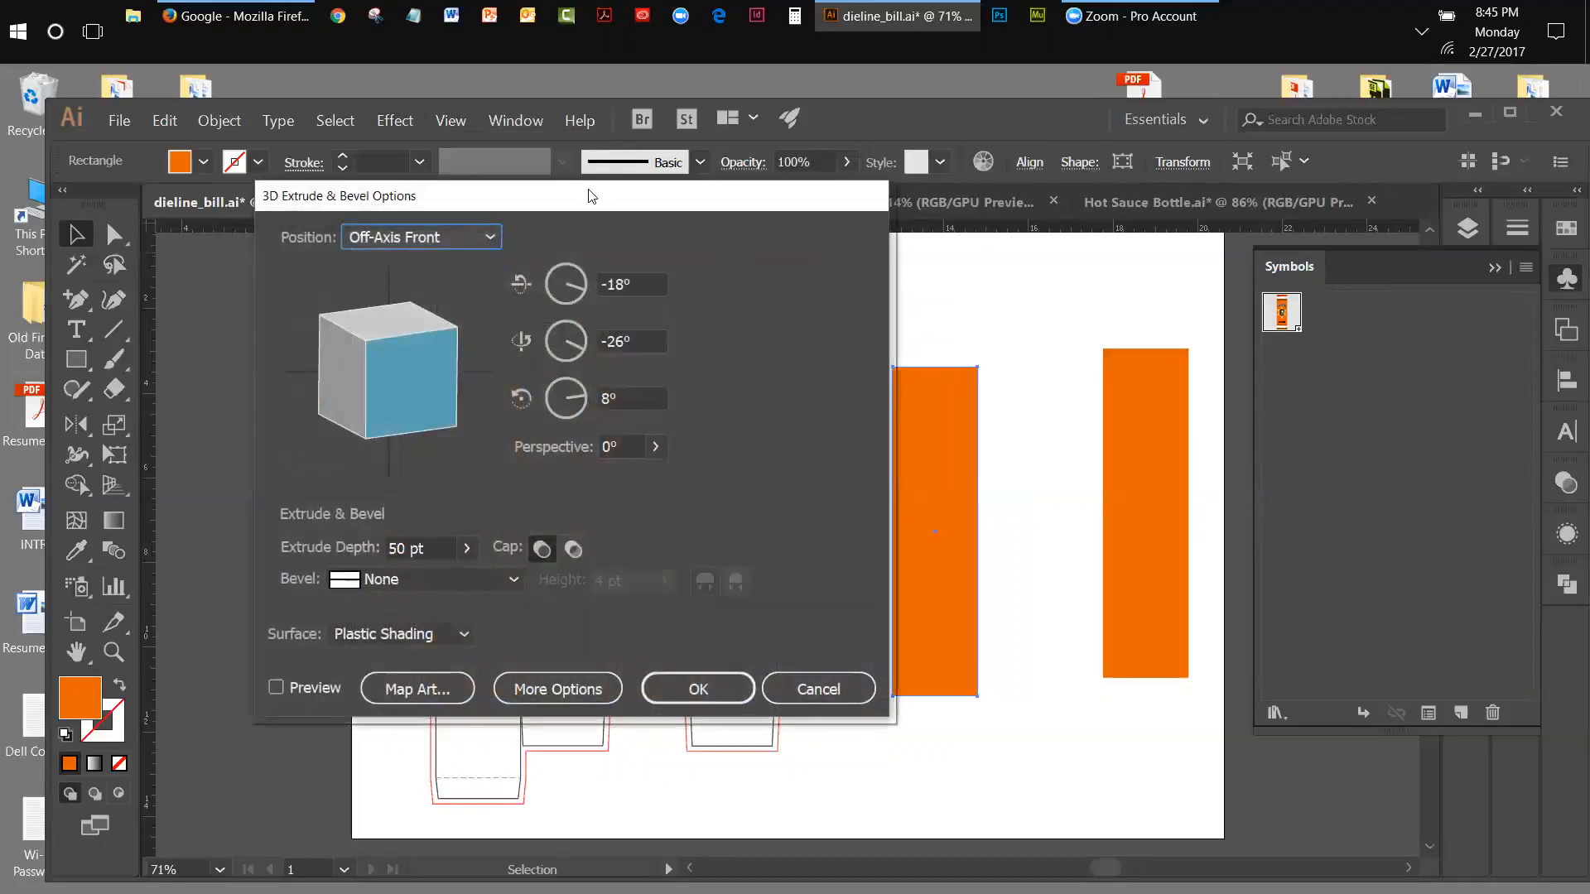
{"action": "left_click_drag", "start_coordinate": [590, 195], "coordinate": [501, 204]}
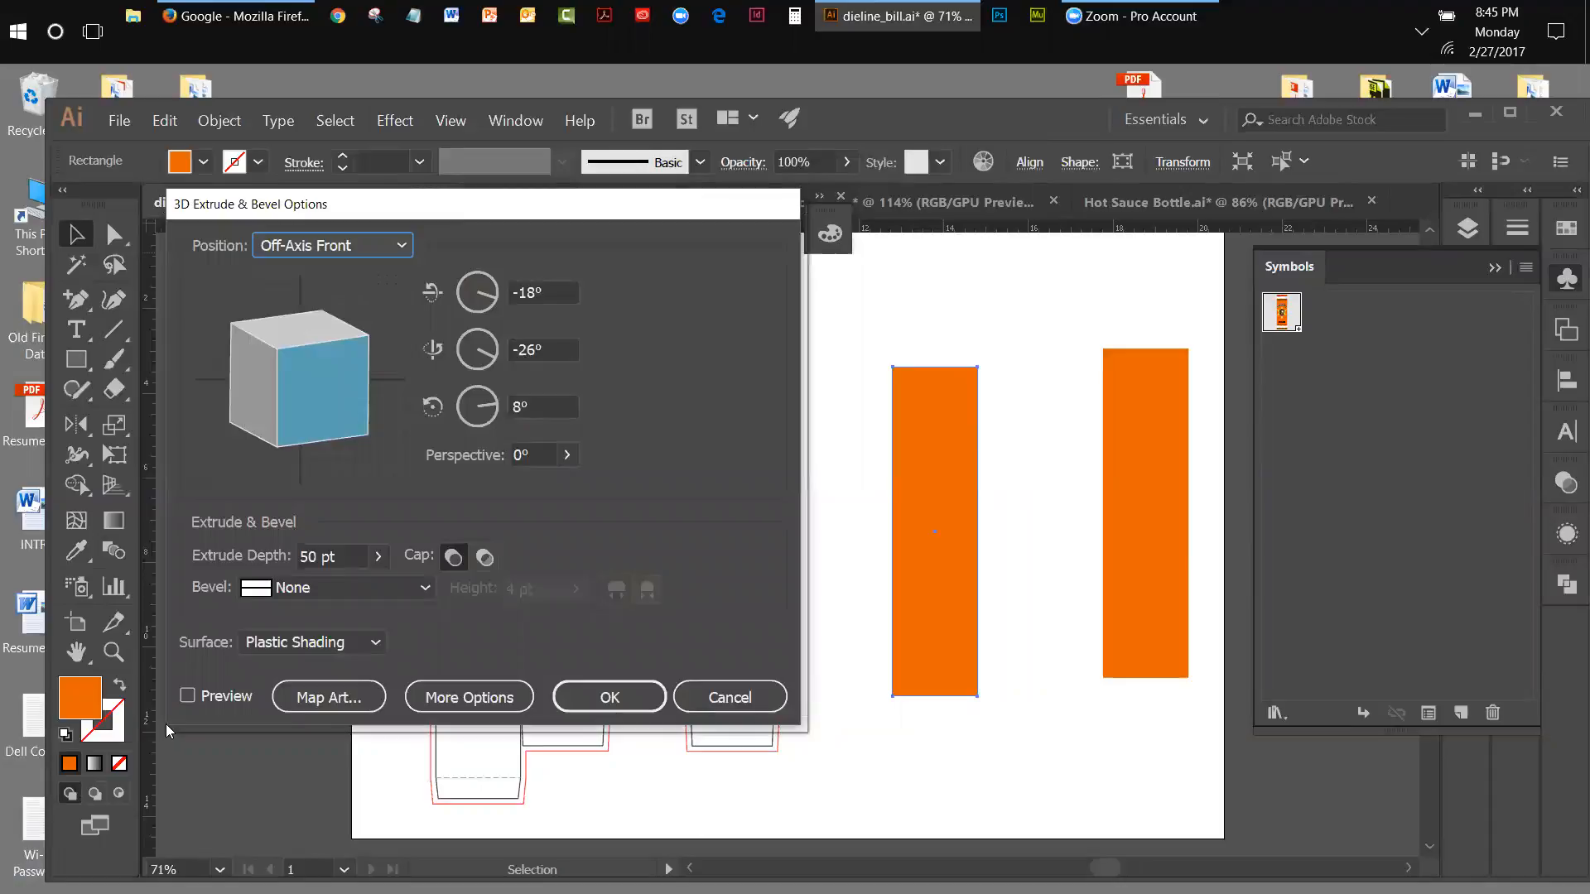
{"action": "left_click", "coordinate": [188, 698]}
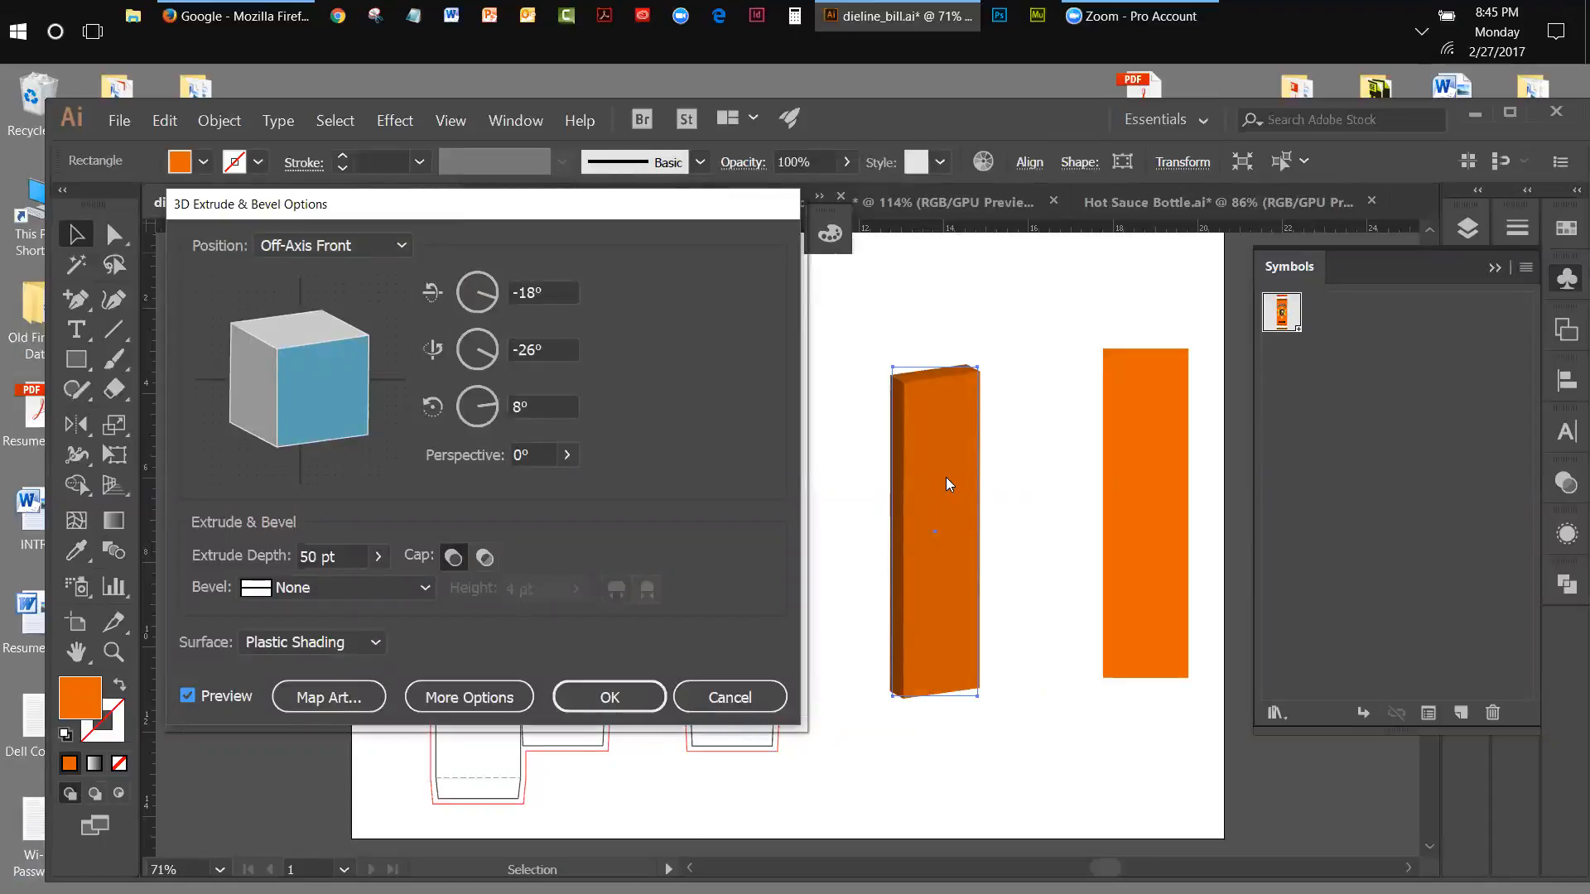
Try the Front and Off-Axis Left positions on the extruded rectangle and return it to Off-Axis Front.
{"action": "left_click", "coordinate": [316, 250]}
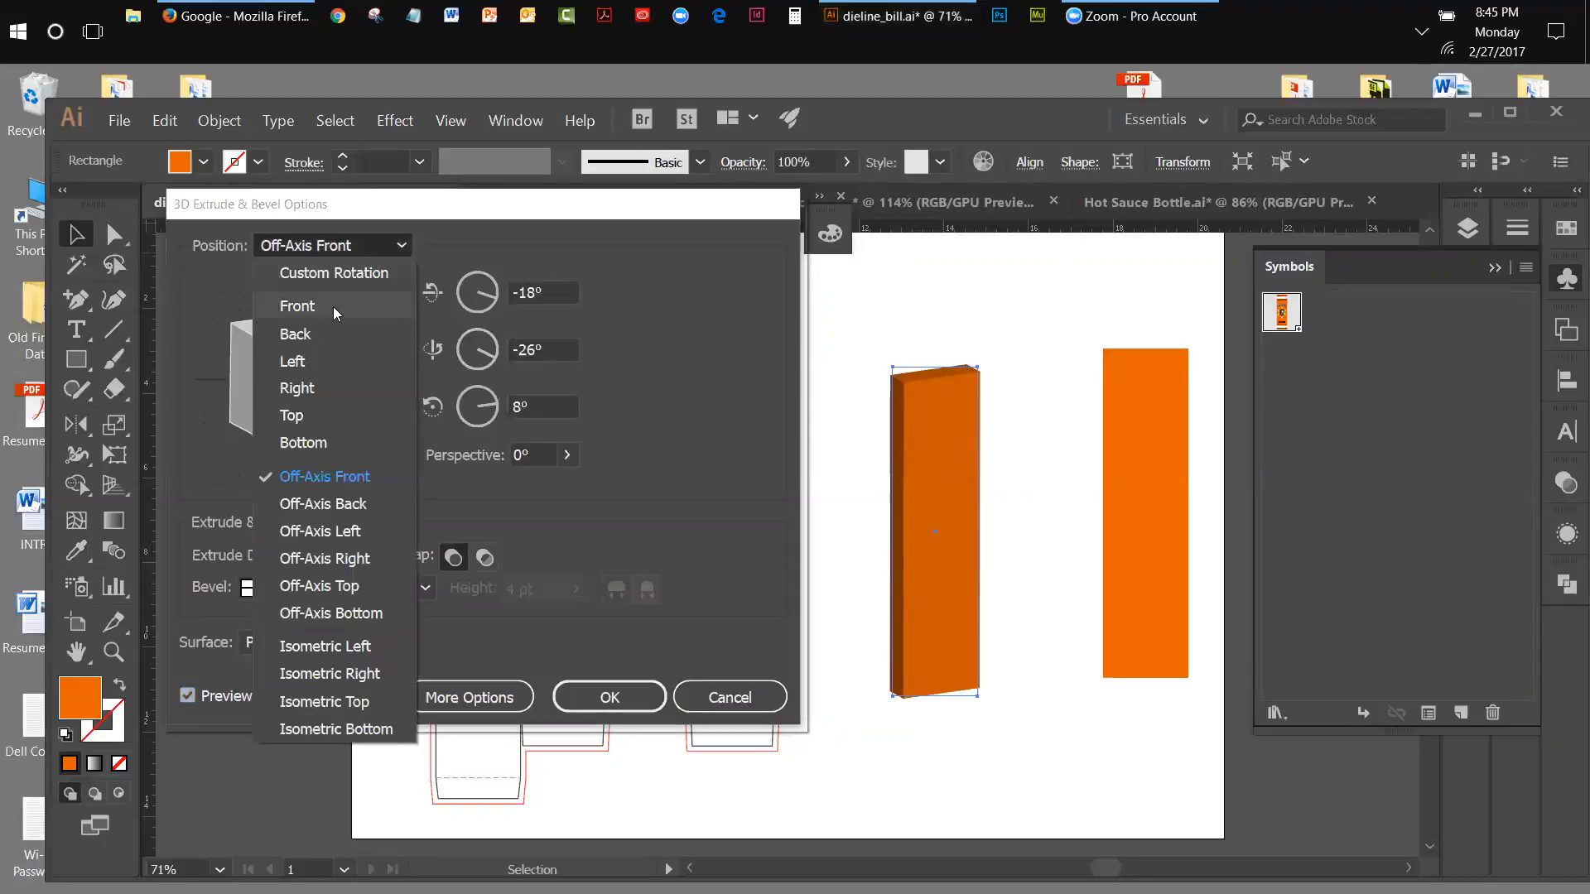
{"action": "left_click", "coordinate": [321, 304]}
{"action": "left_click", "coordinate": [329, 246]}
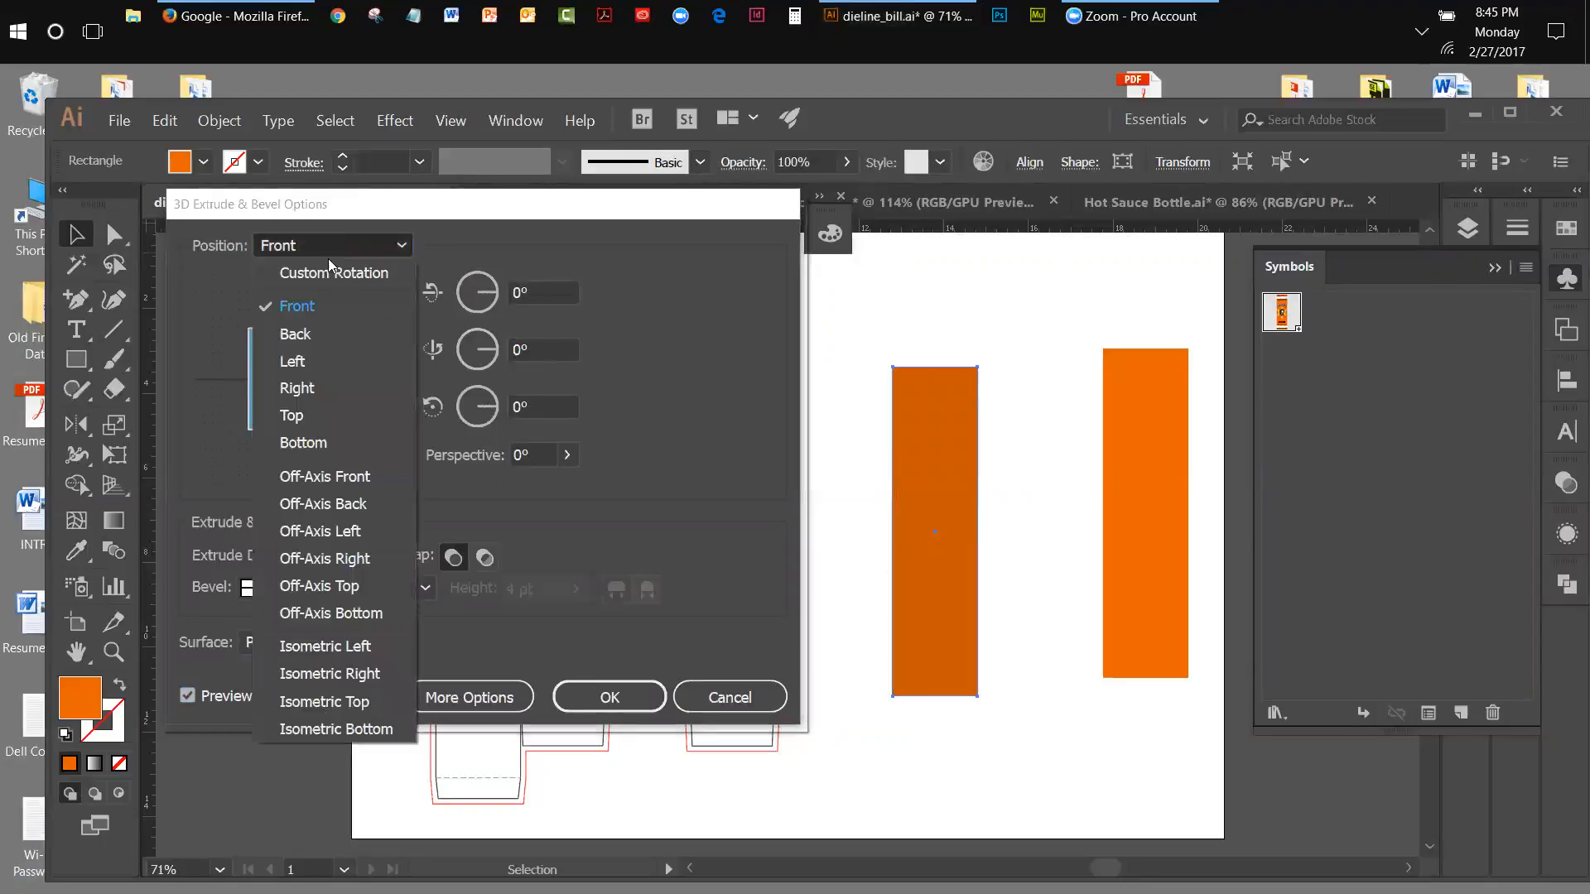
{"action": "left_click", "coordinate": [327, 469]}
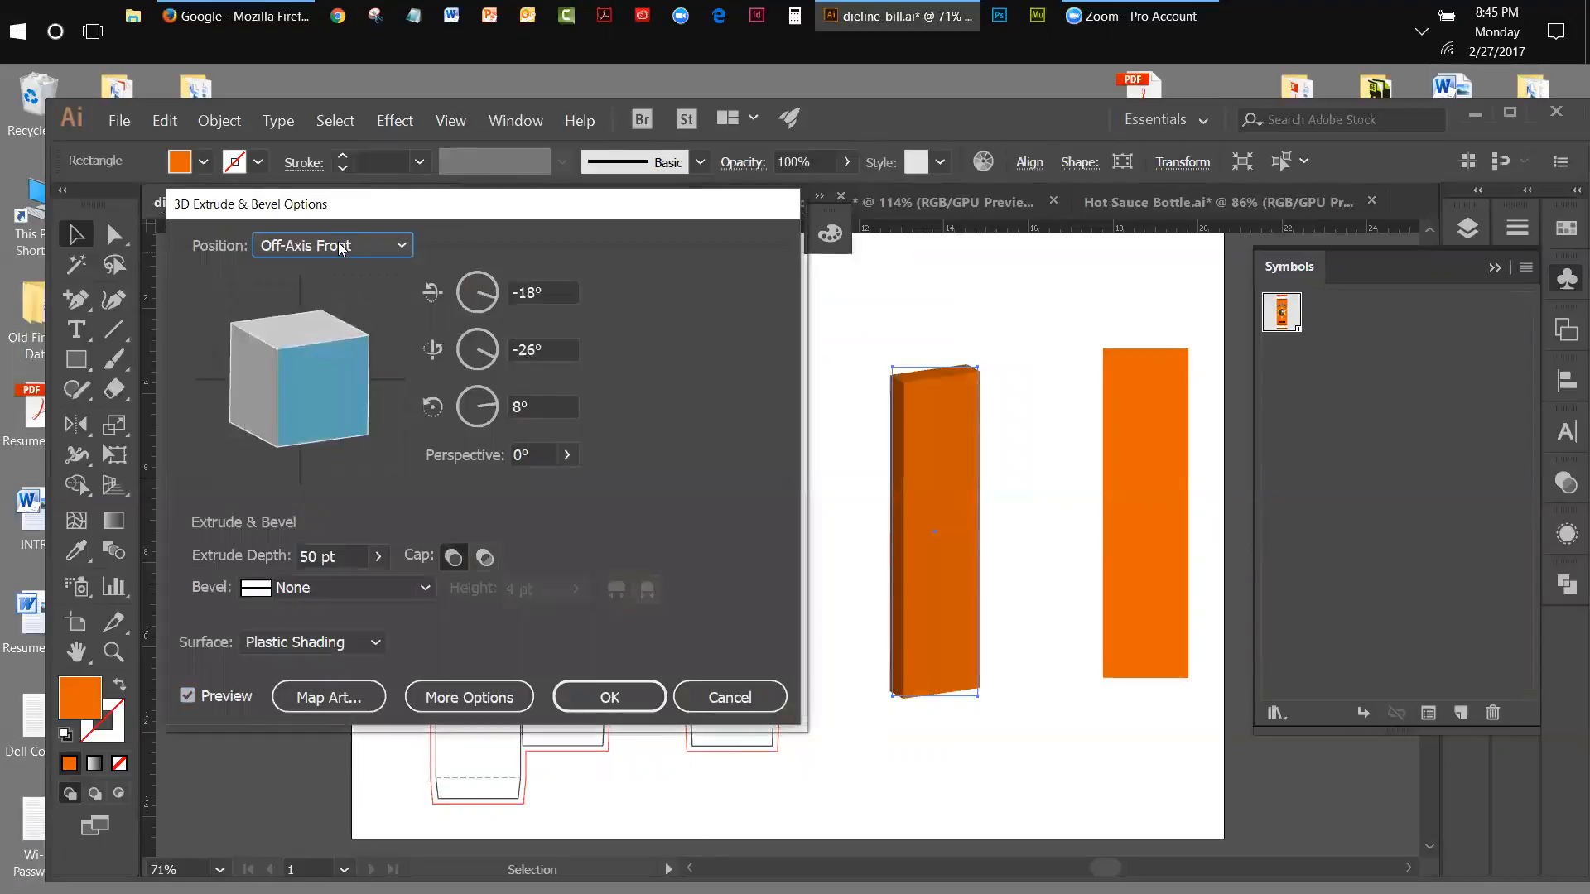
{"action": "left_click", "coordinate": [346, 245]}
{"action": "left_click", "coordinate": [346, 532]}
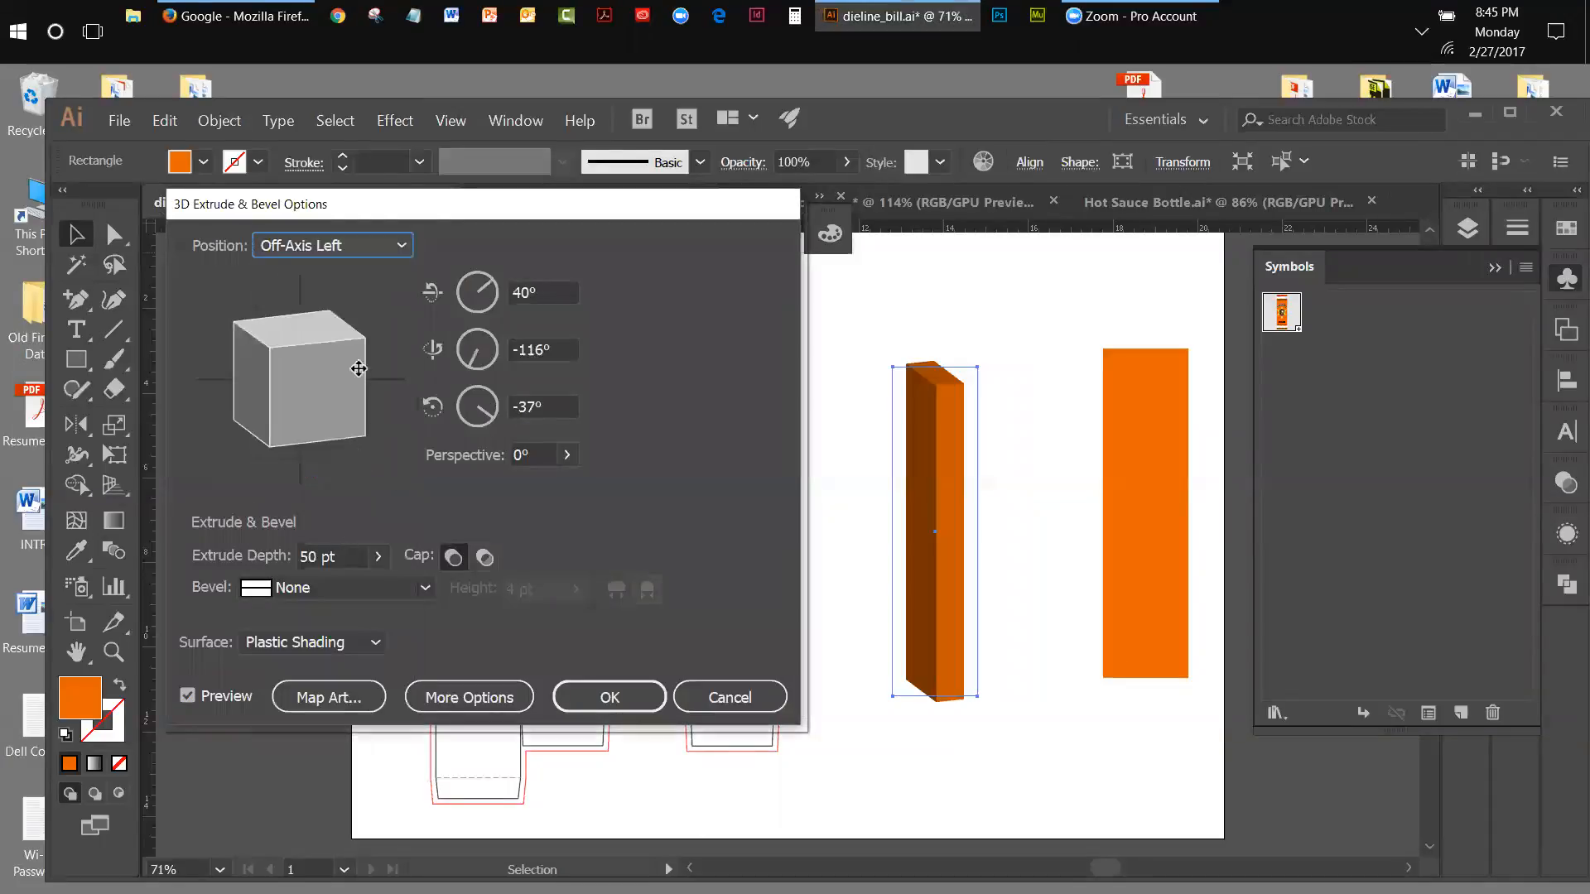
{"action": "left_click", "coordinate": [346, 252]}
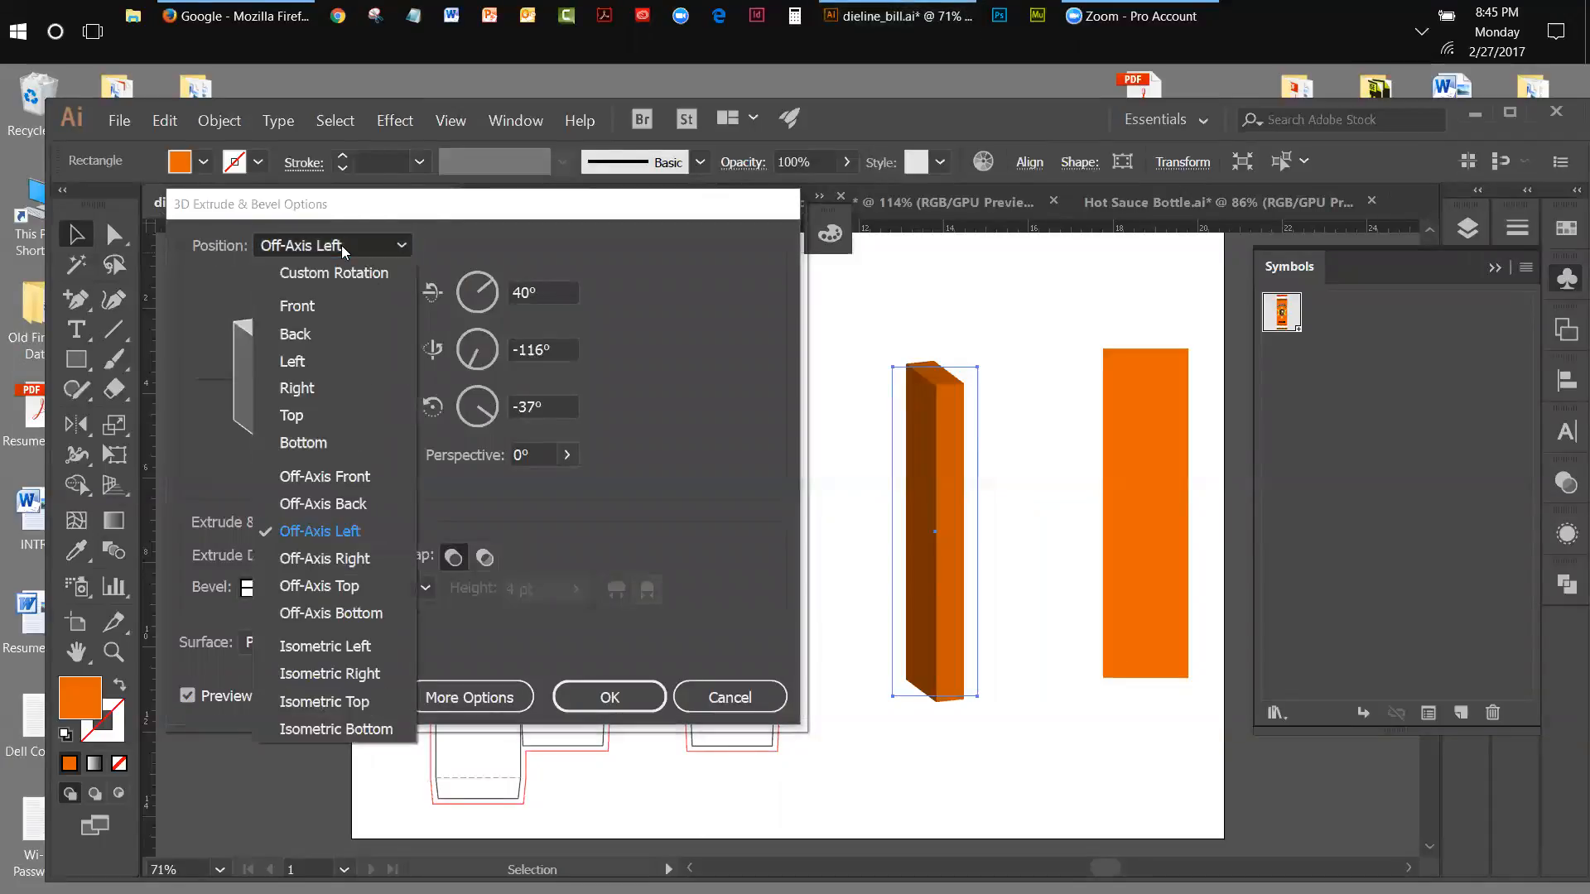
{"action": "left_click", "coordinate": [335, 480]}
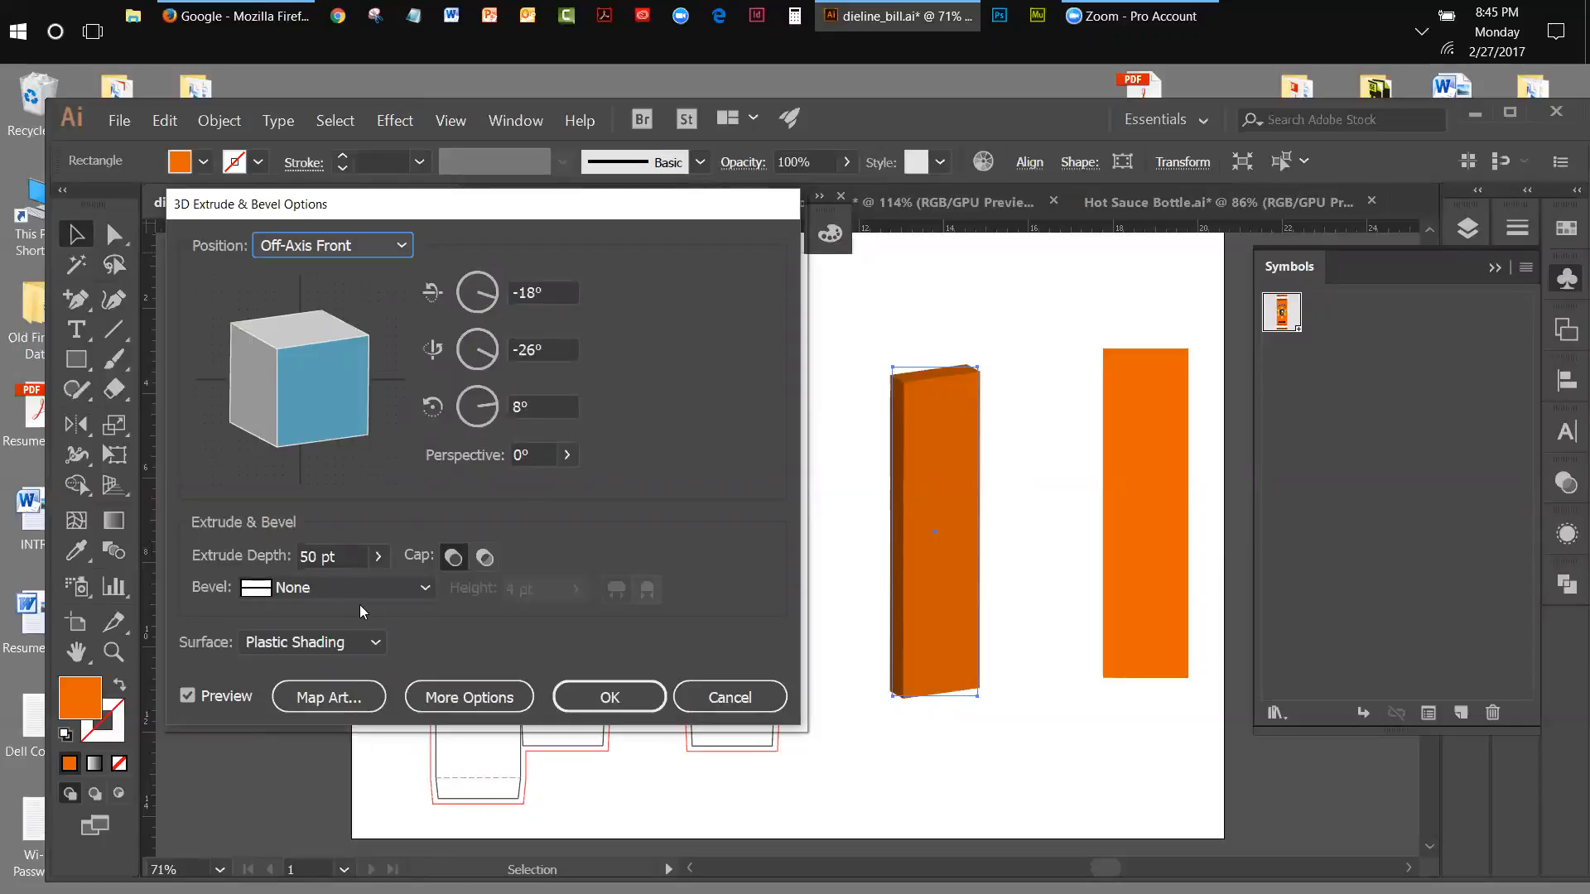
Set the extrude depth of the Off-Axis Front rectangle to 178 pt.
{"action": "left_click", "coordinate": [378, 557]}
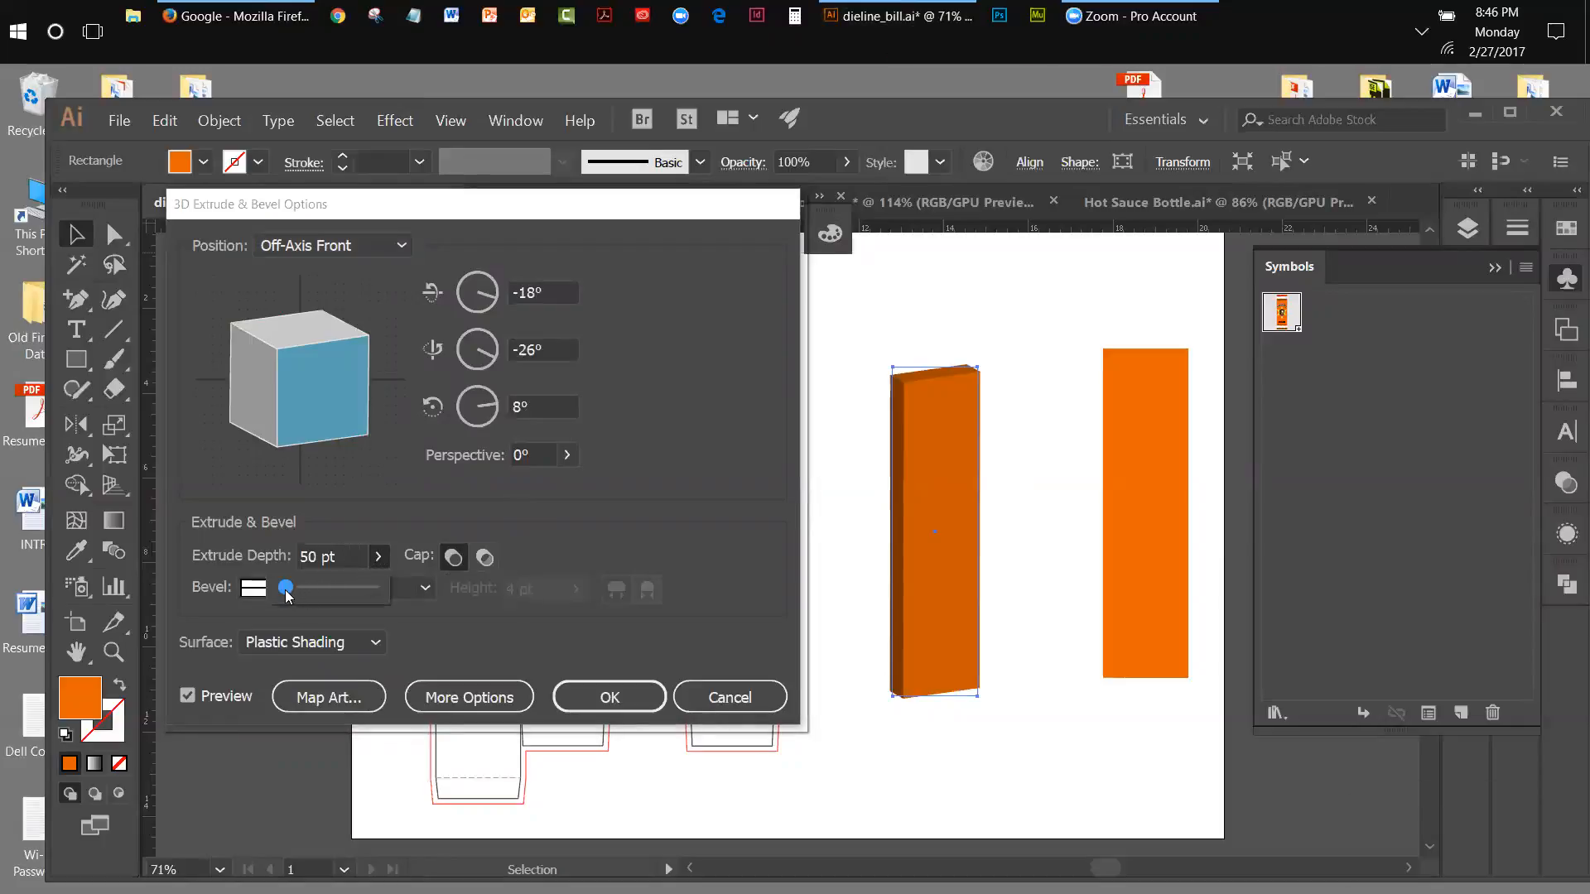
{"action": "left_click_drag", "start_coordinate": [287, 594], "coordinate": [292, 603]}
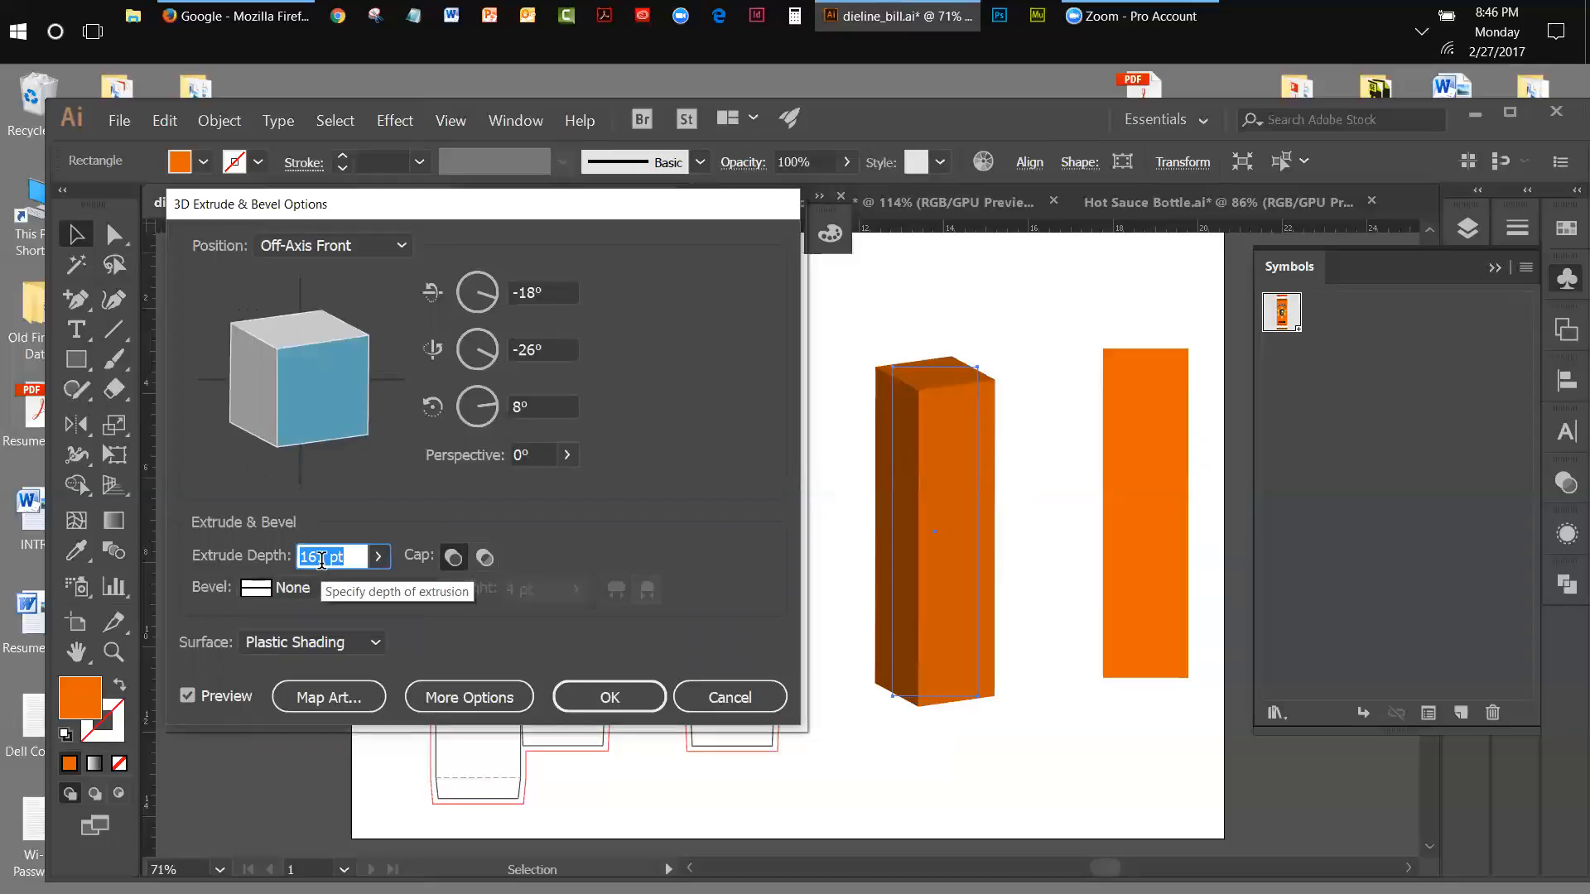
{"action": "left_click_drag", "start_coordinate": [326, 560], "coordinate": [308, 563]}
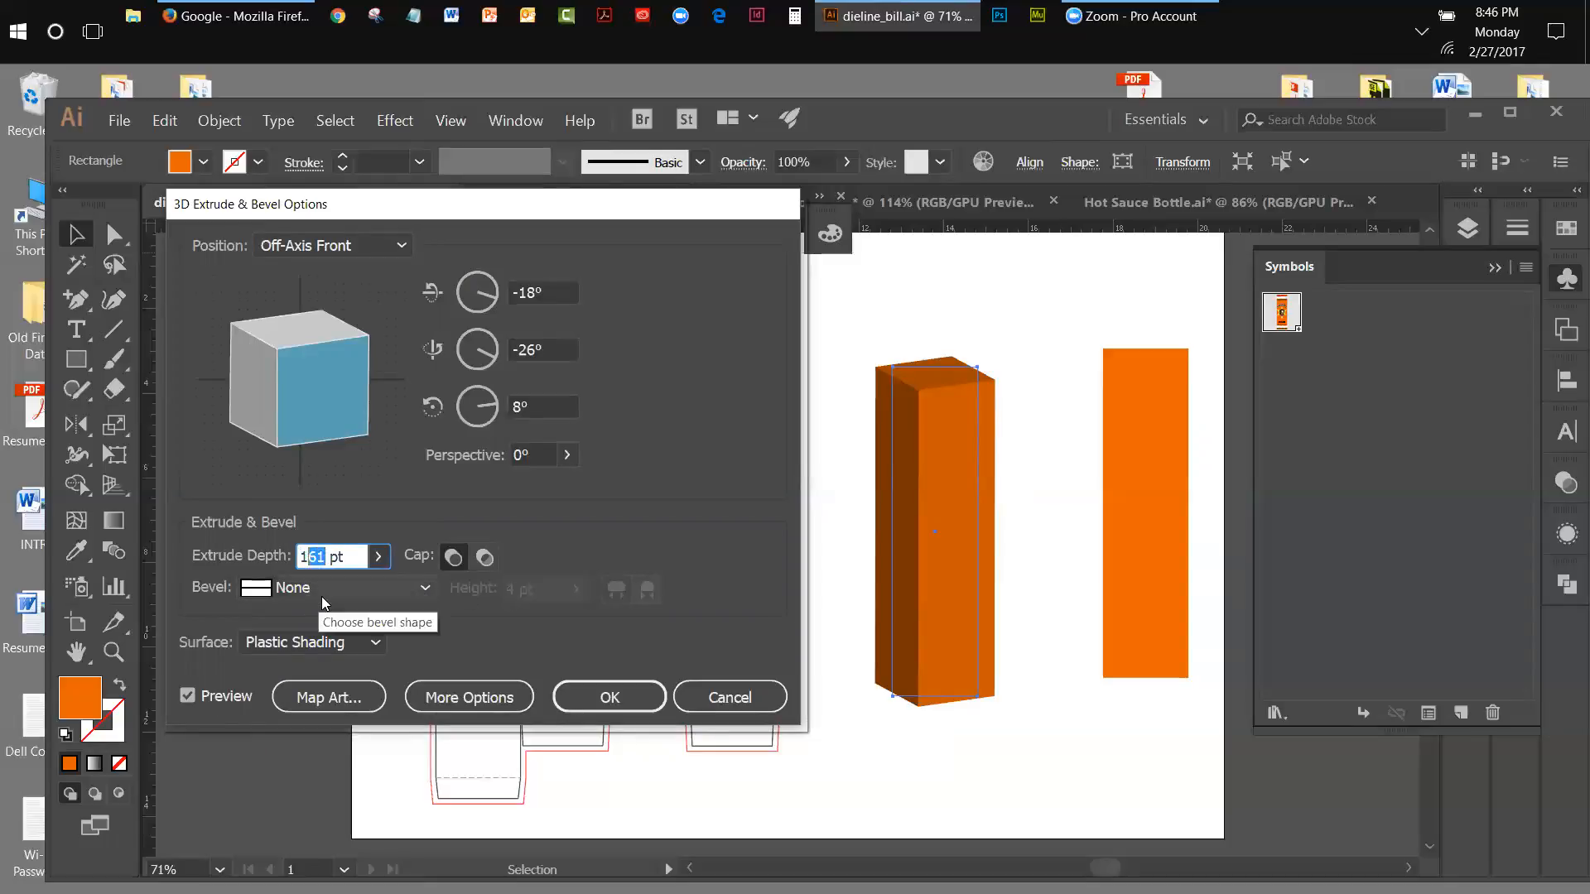
{"action": "type", "text": "78"}
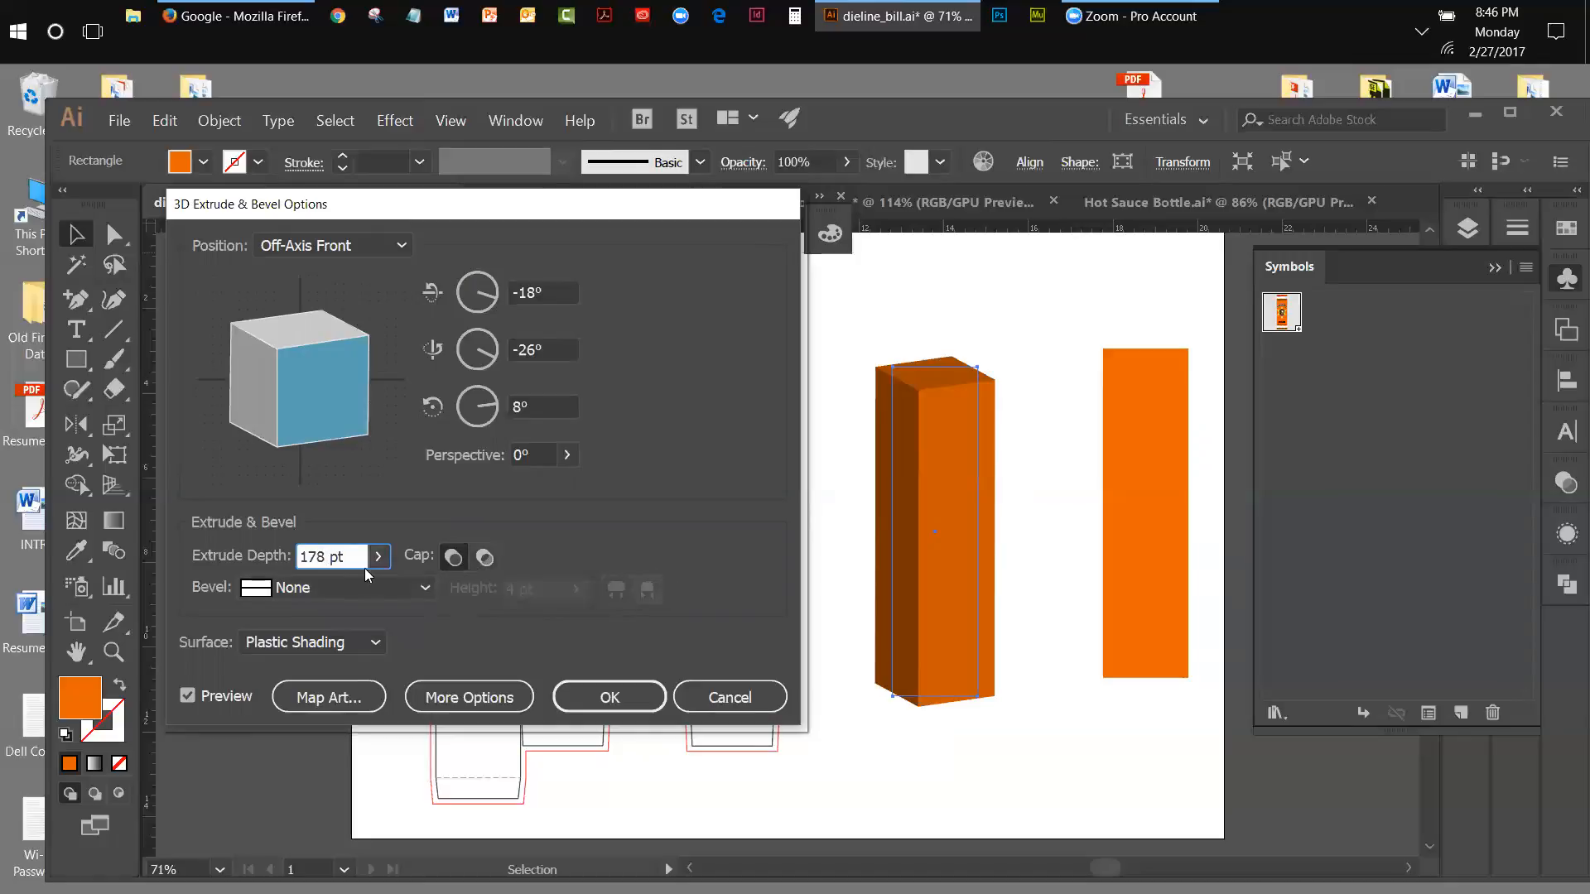
{"action": "left_click", "coordinate": [339, 584]}
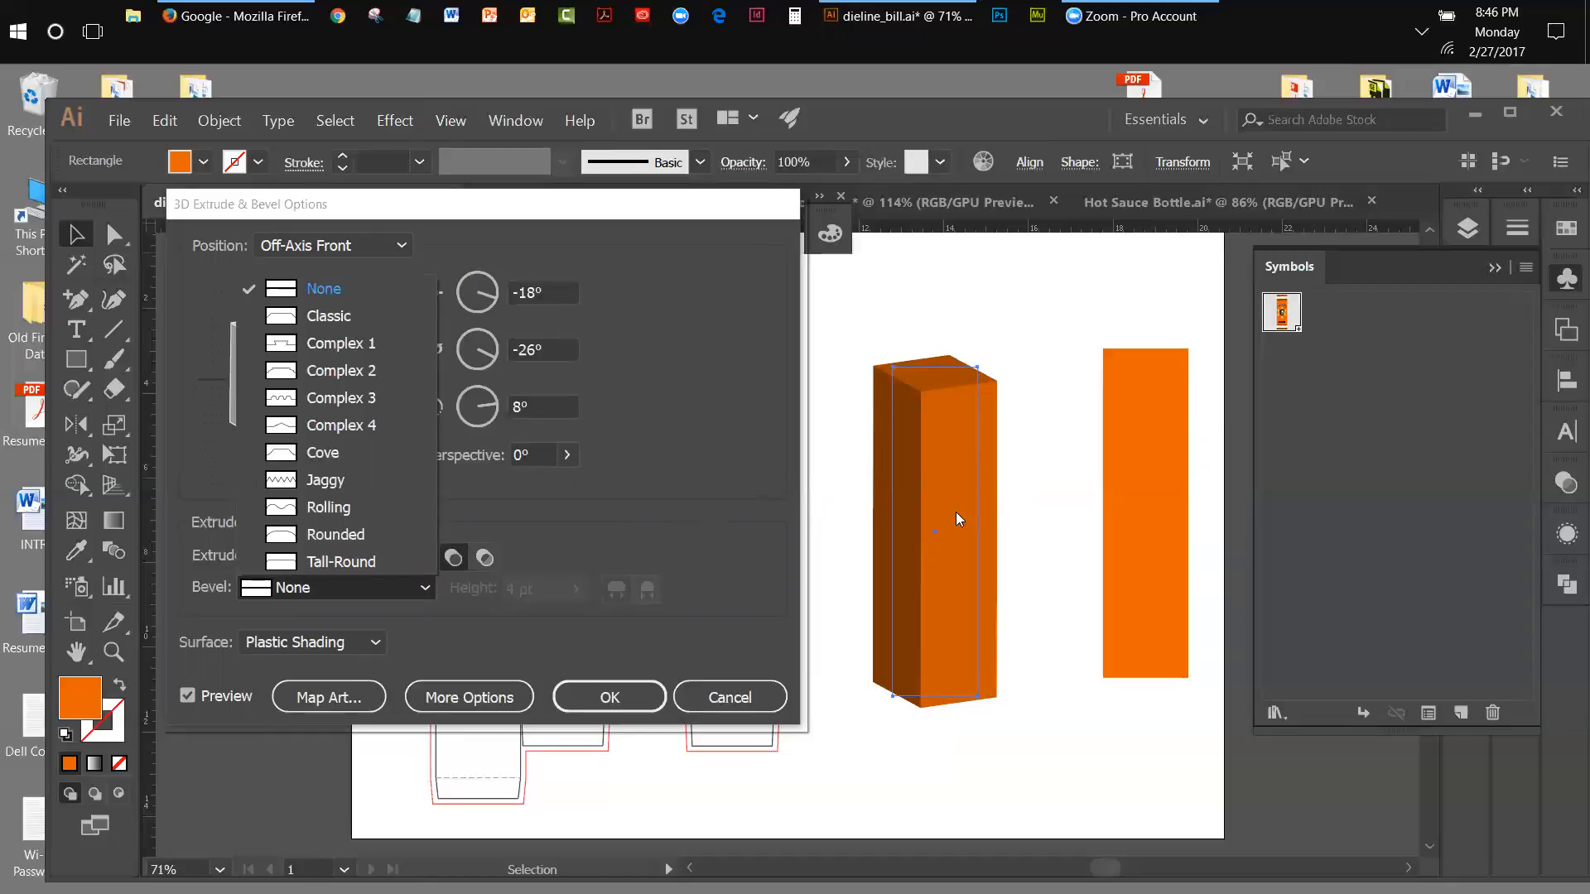
Give the extruded box a 53° perspective, apply the 3D effect and deselect the box.
{"action": "left_click", "coordinate": [563, 454]}
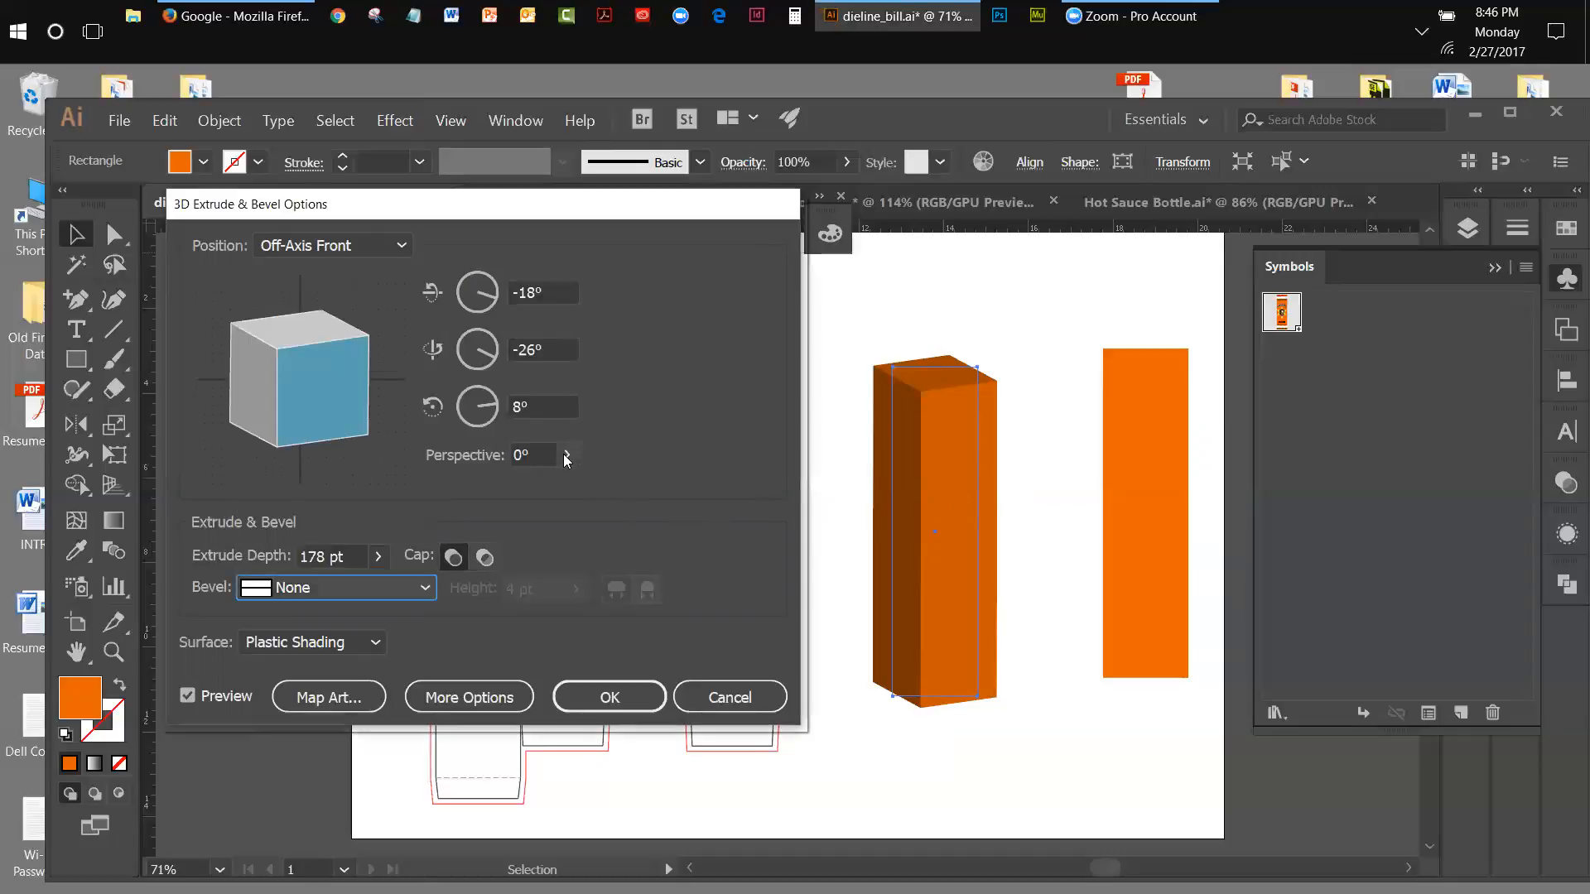
{"action": "left_click", "coordinate": [566, 455]}
{"action": "left_click_drag", "start_coordinate": [474, 495], "coordinate": [502, 490]}
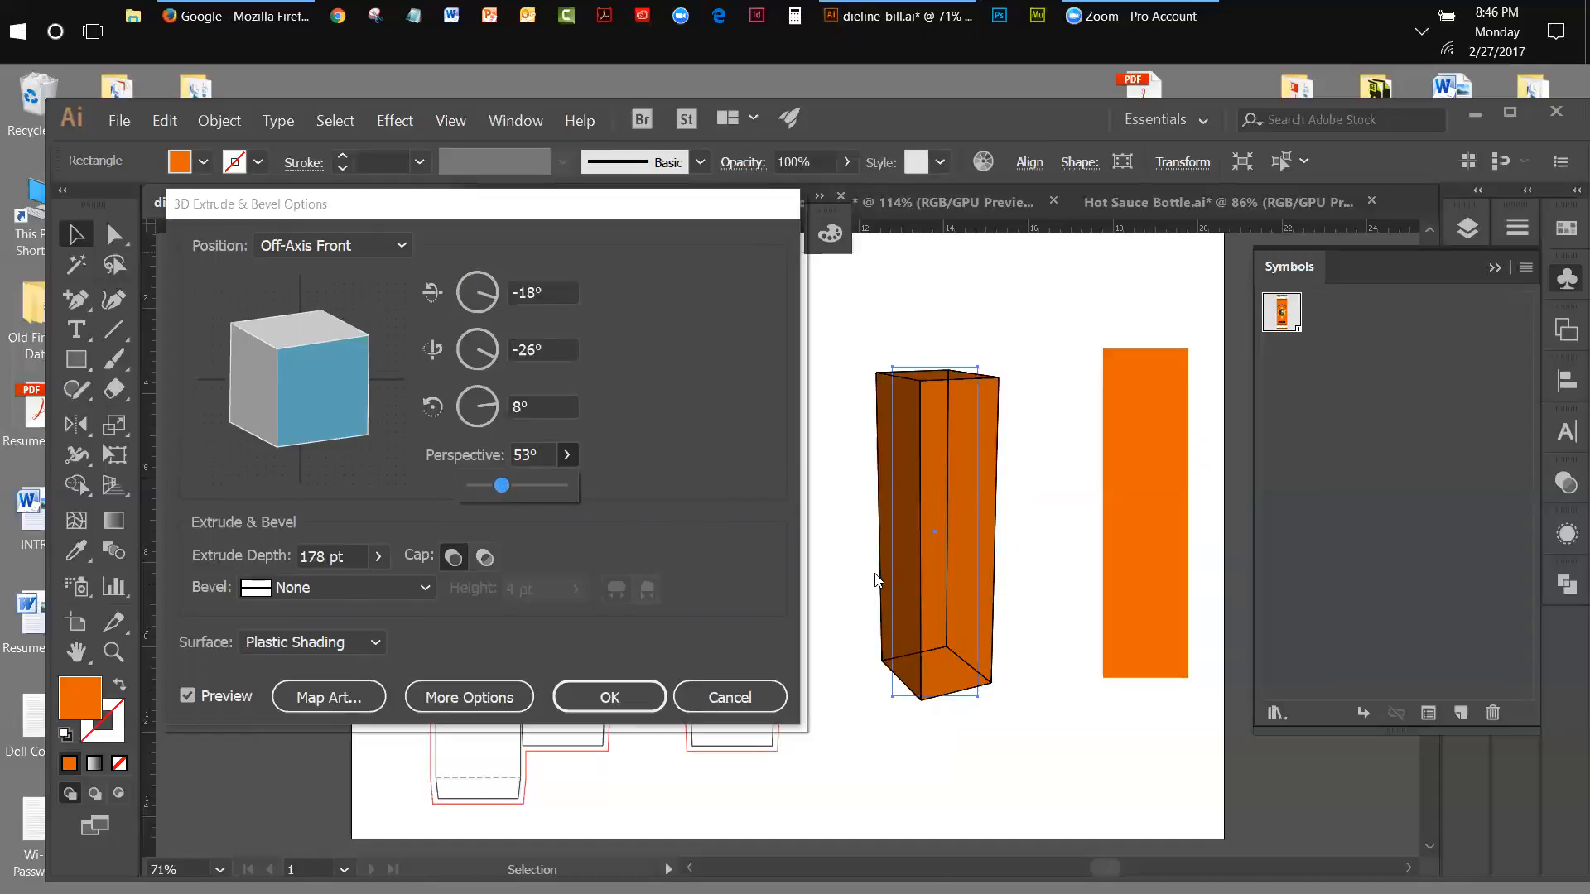
{"action": "left_click", "coordinate": [589, 695]}
{"action": "left_click", "coordinate": [607, 699]}
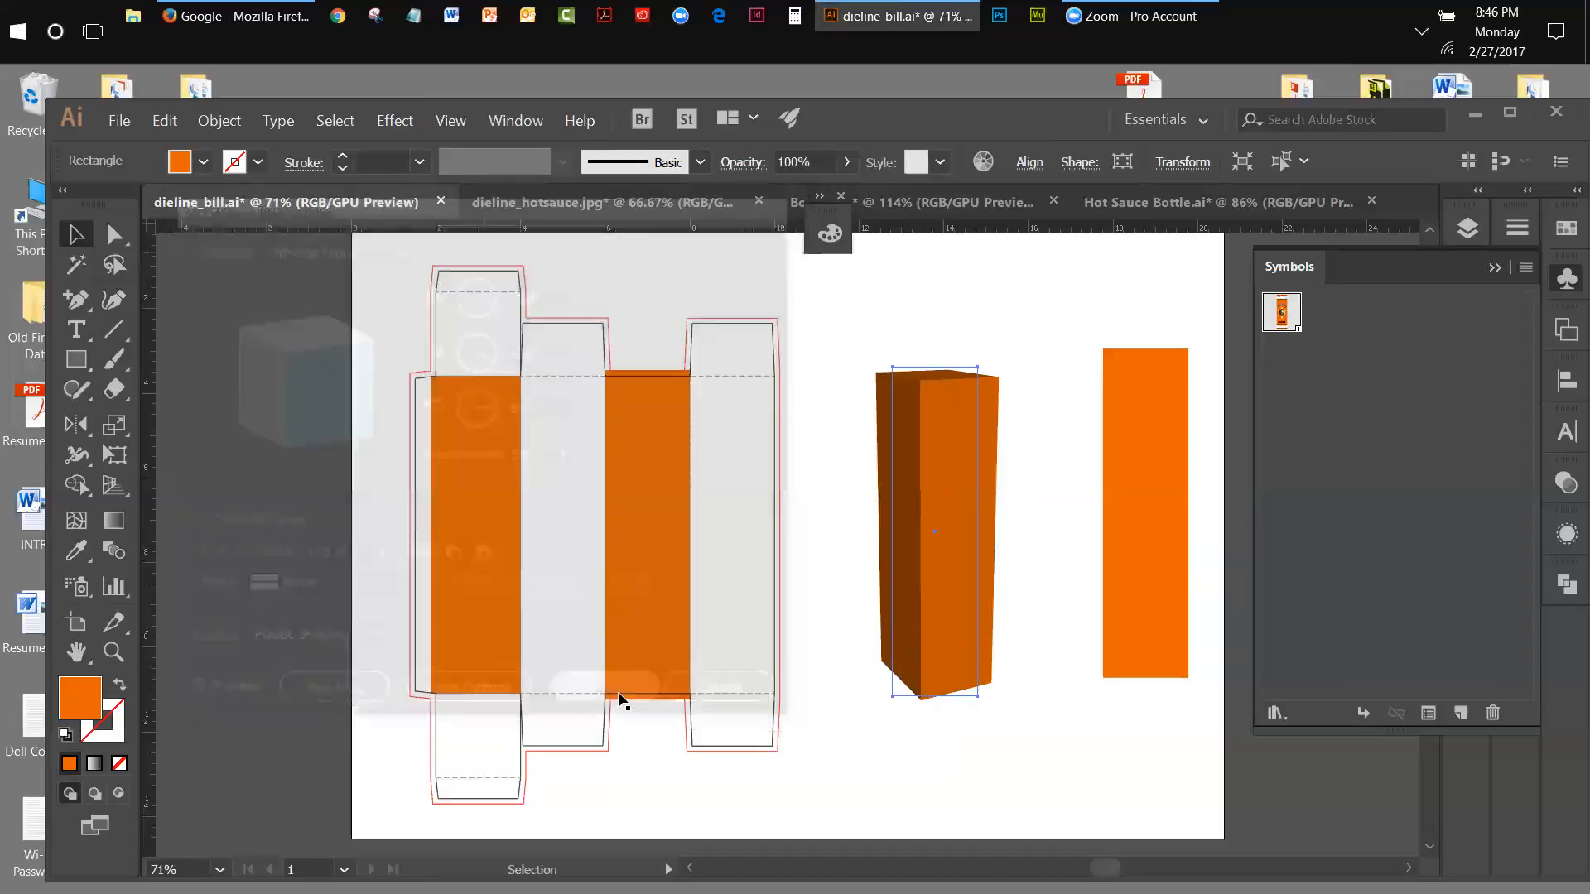
{"action": "left_click", "coordinate": [1039, 525]}
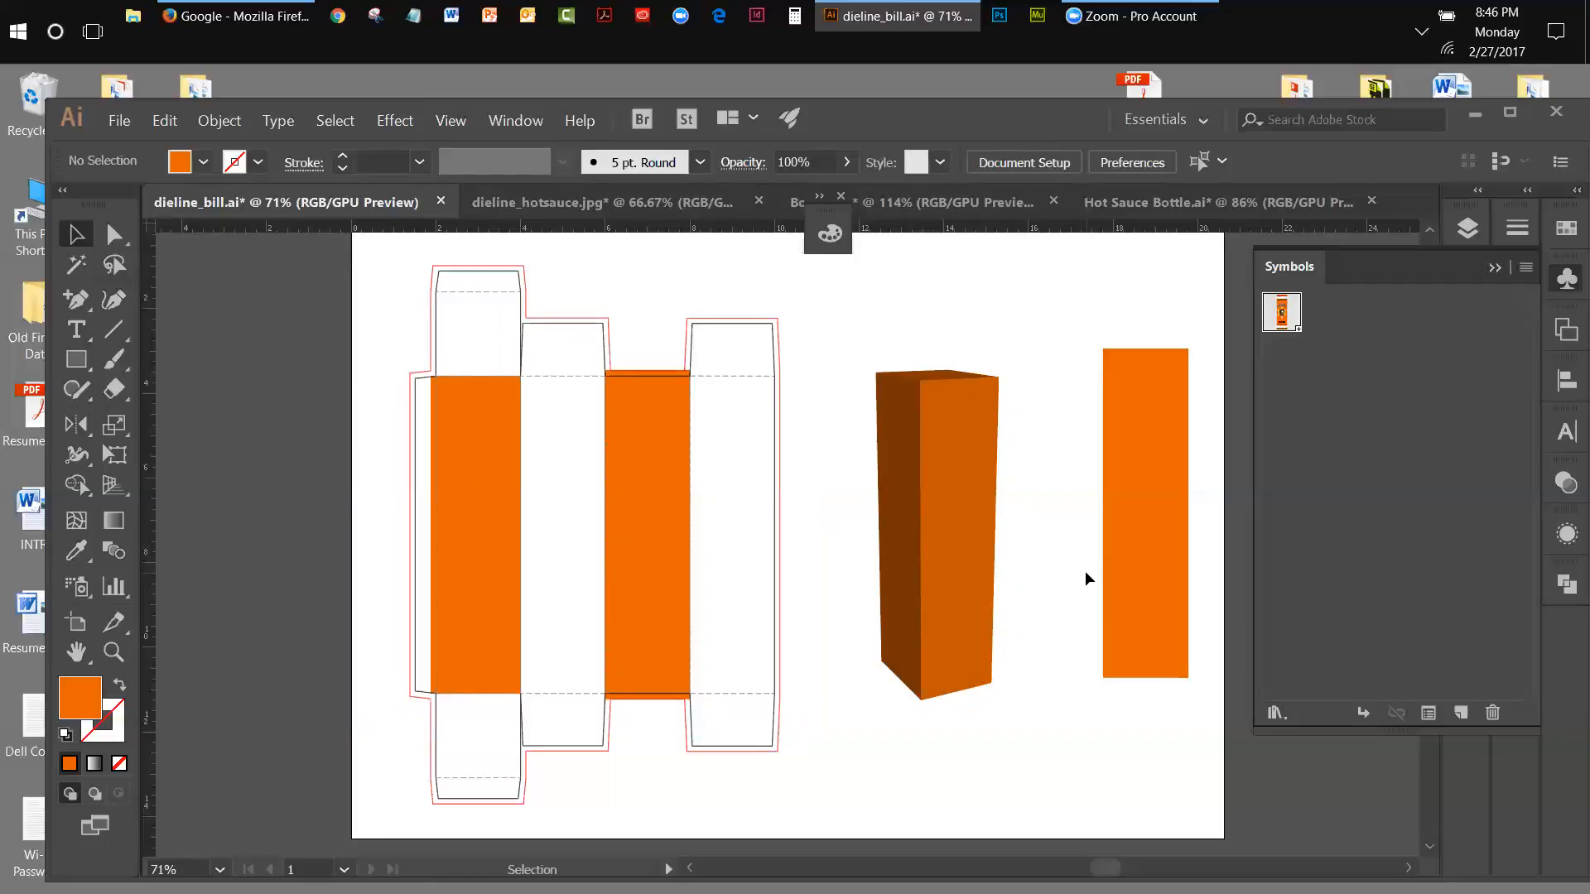
{"action": "left_click", "coordinate": [986, 473]}
{"action": "left_click", "coordinate": [1039, 486]}
{"action": "left_click", "coordinate": [951, 458]}
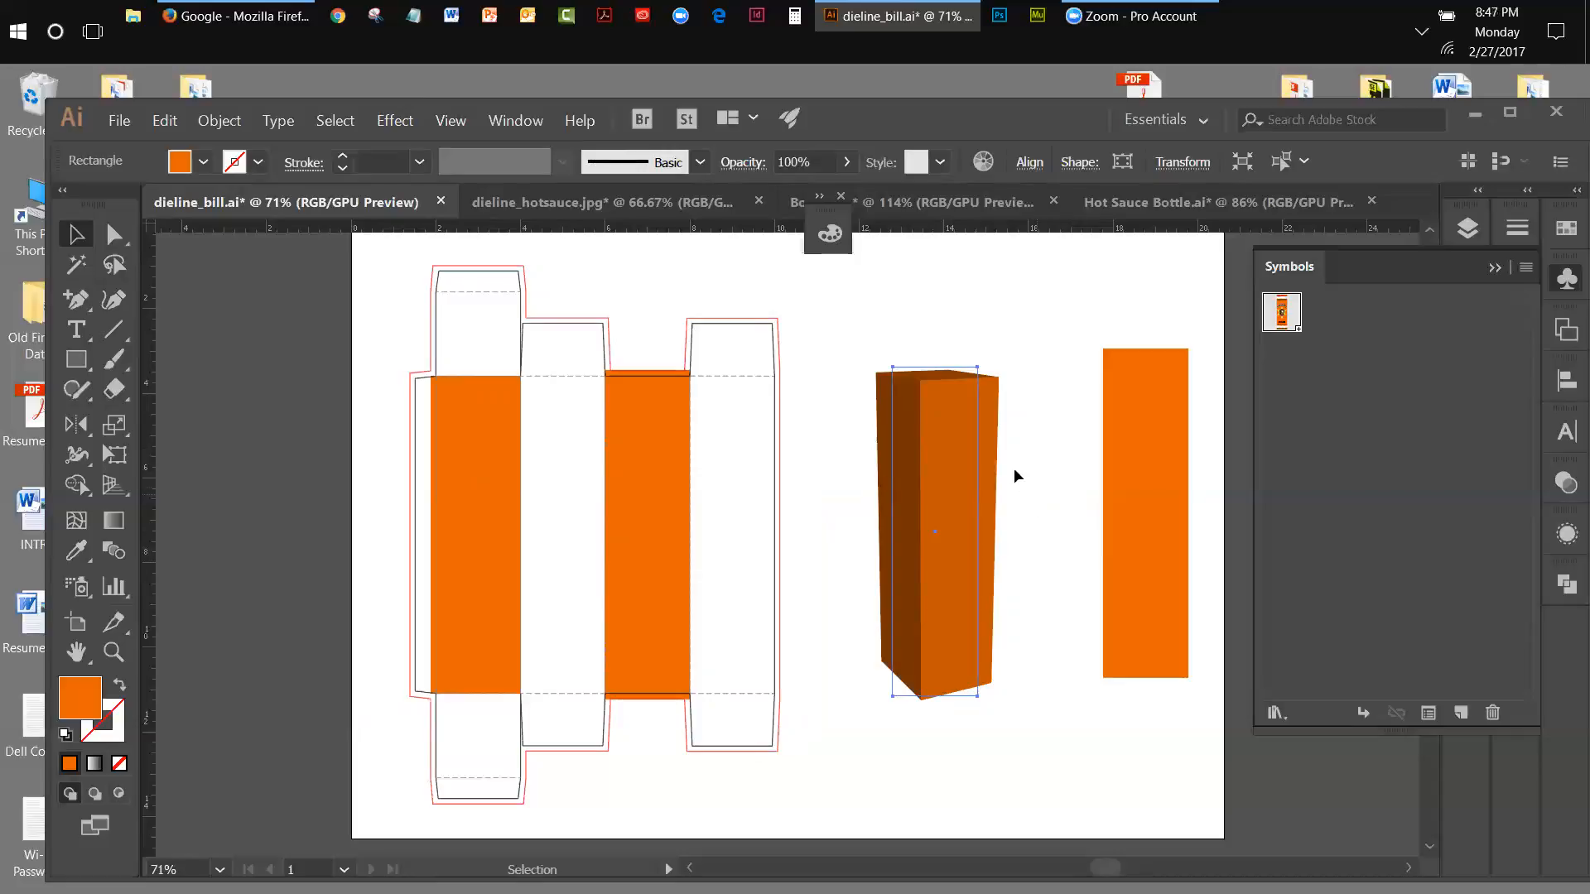
{"action": "left_click", "coordinate": [1053, 376]}
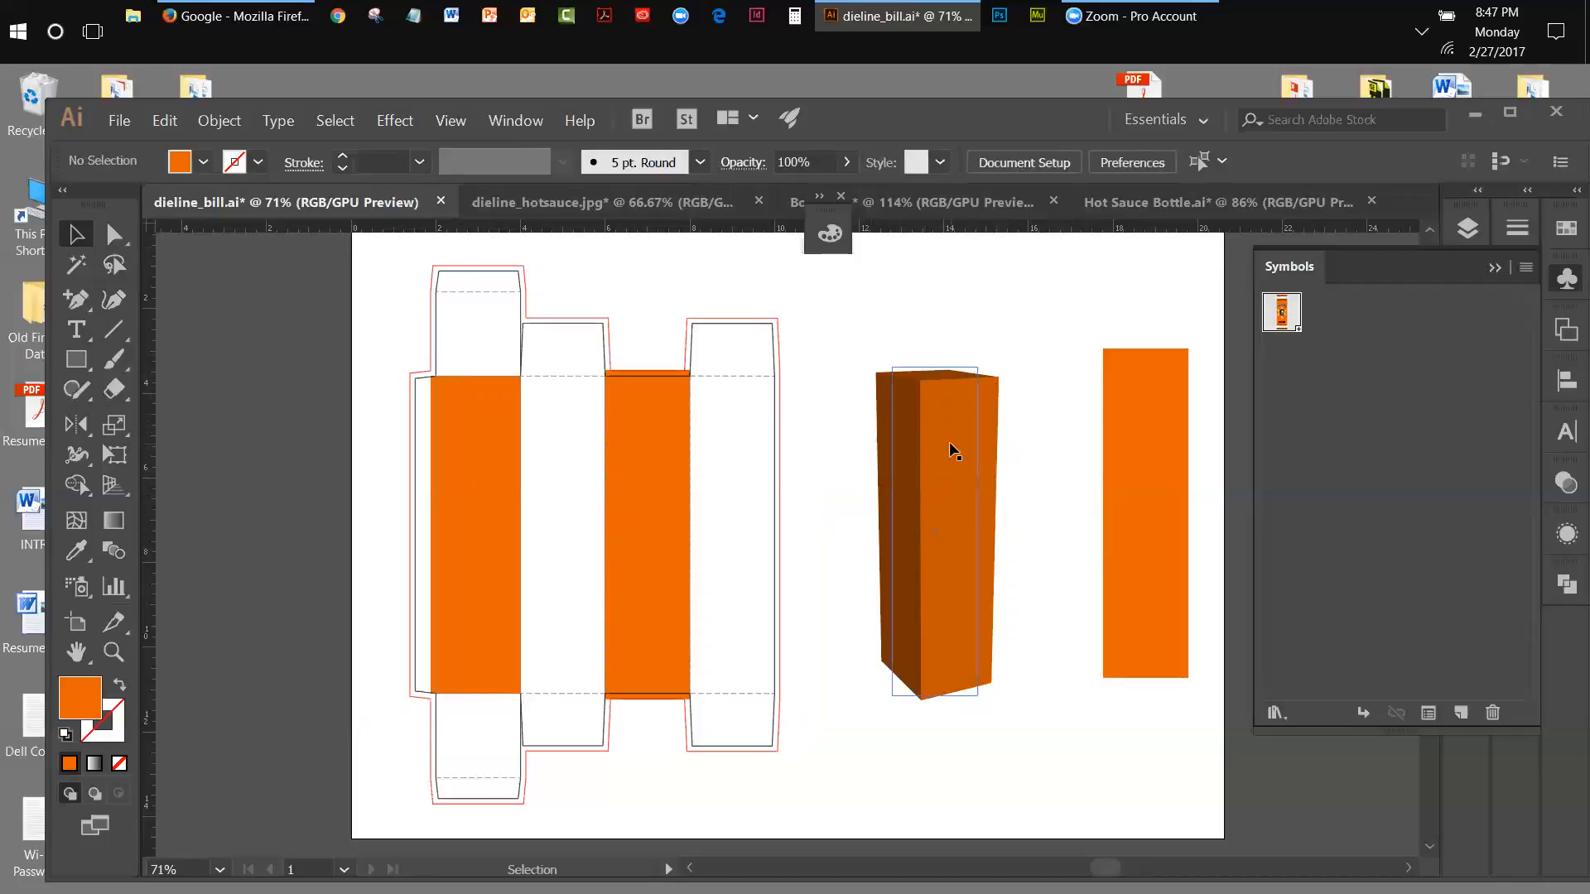
{"action": "left_click_drag", "start_coordinate": [1282, 328], "coordinate": [958, 454]}
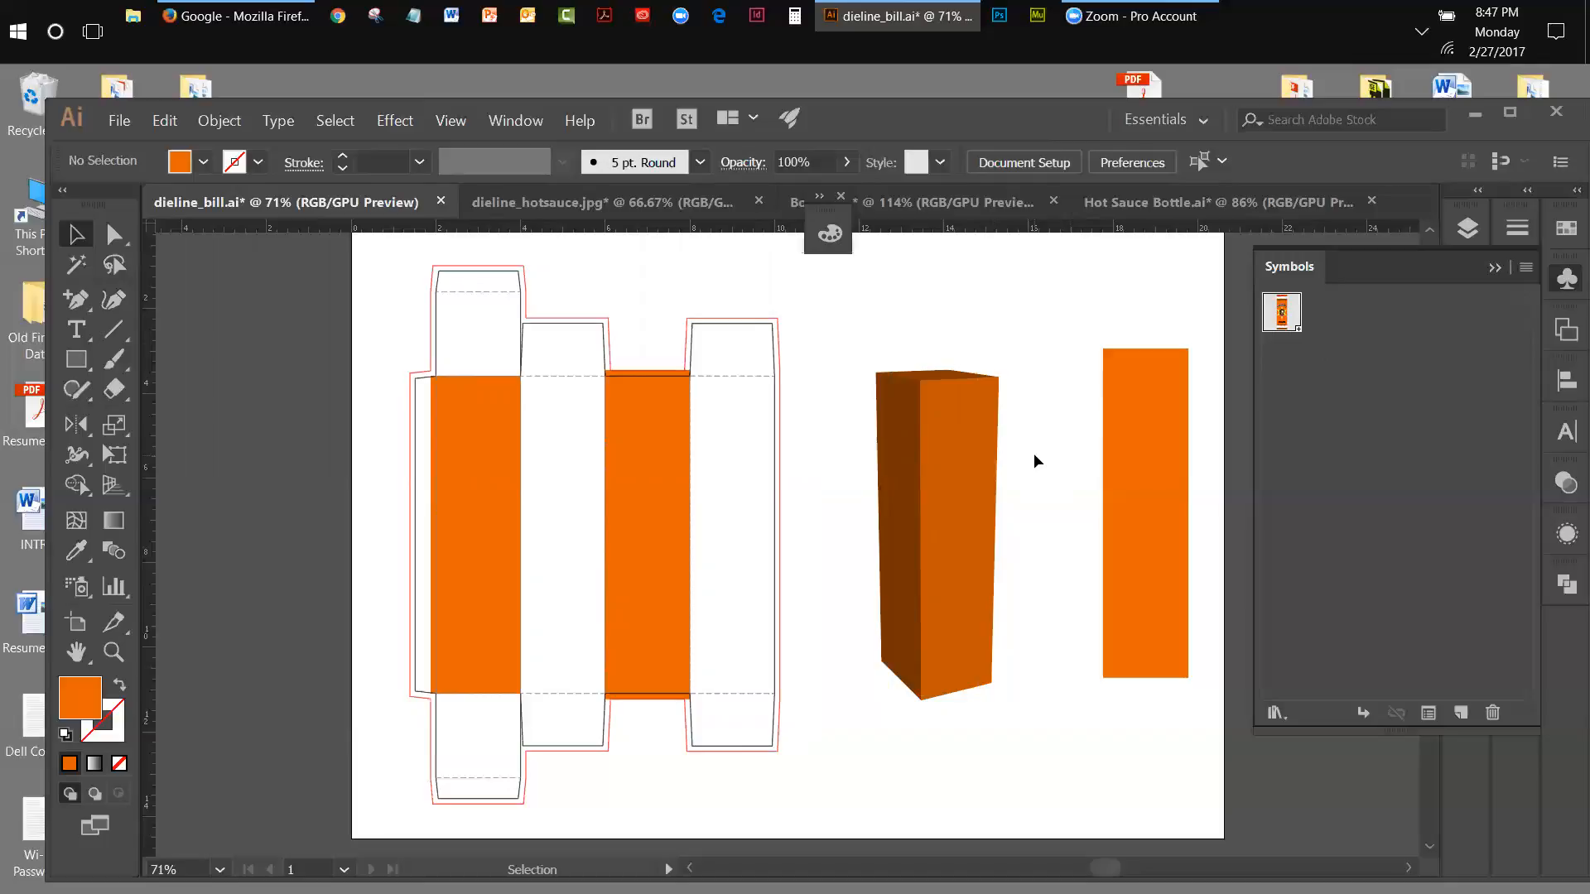
{"action": "left_click", "coordinate": [984, 434]}
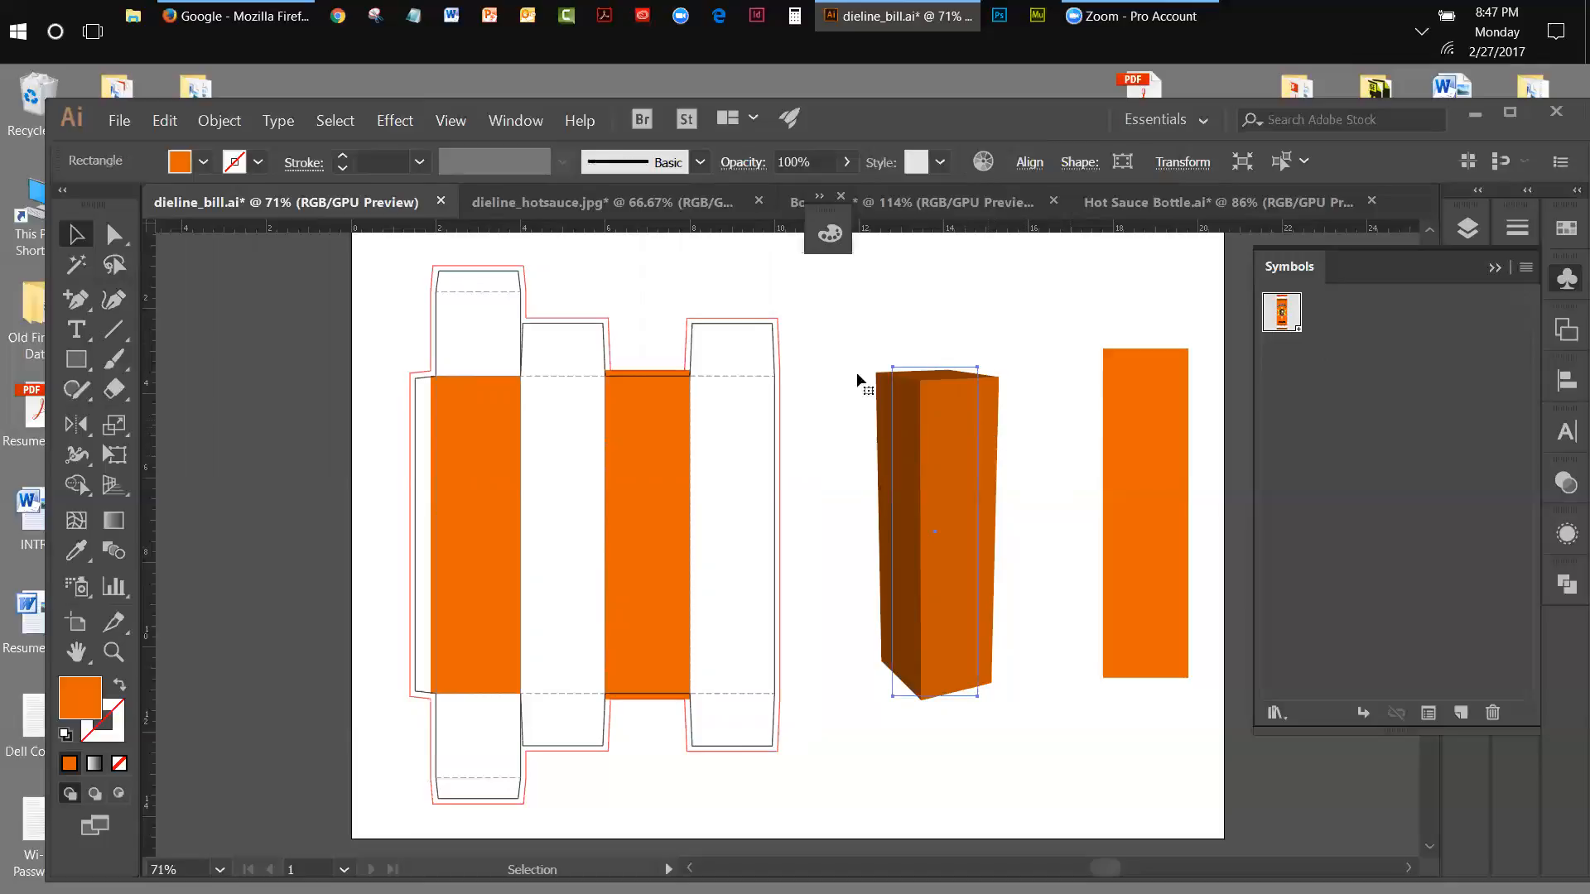
{"action": "left_click", "coordinate": [404, 126]}
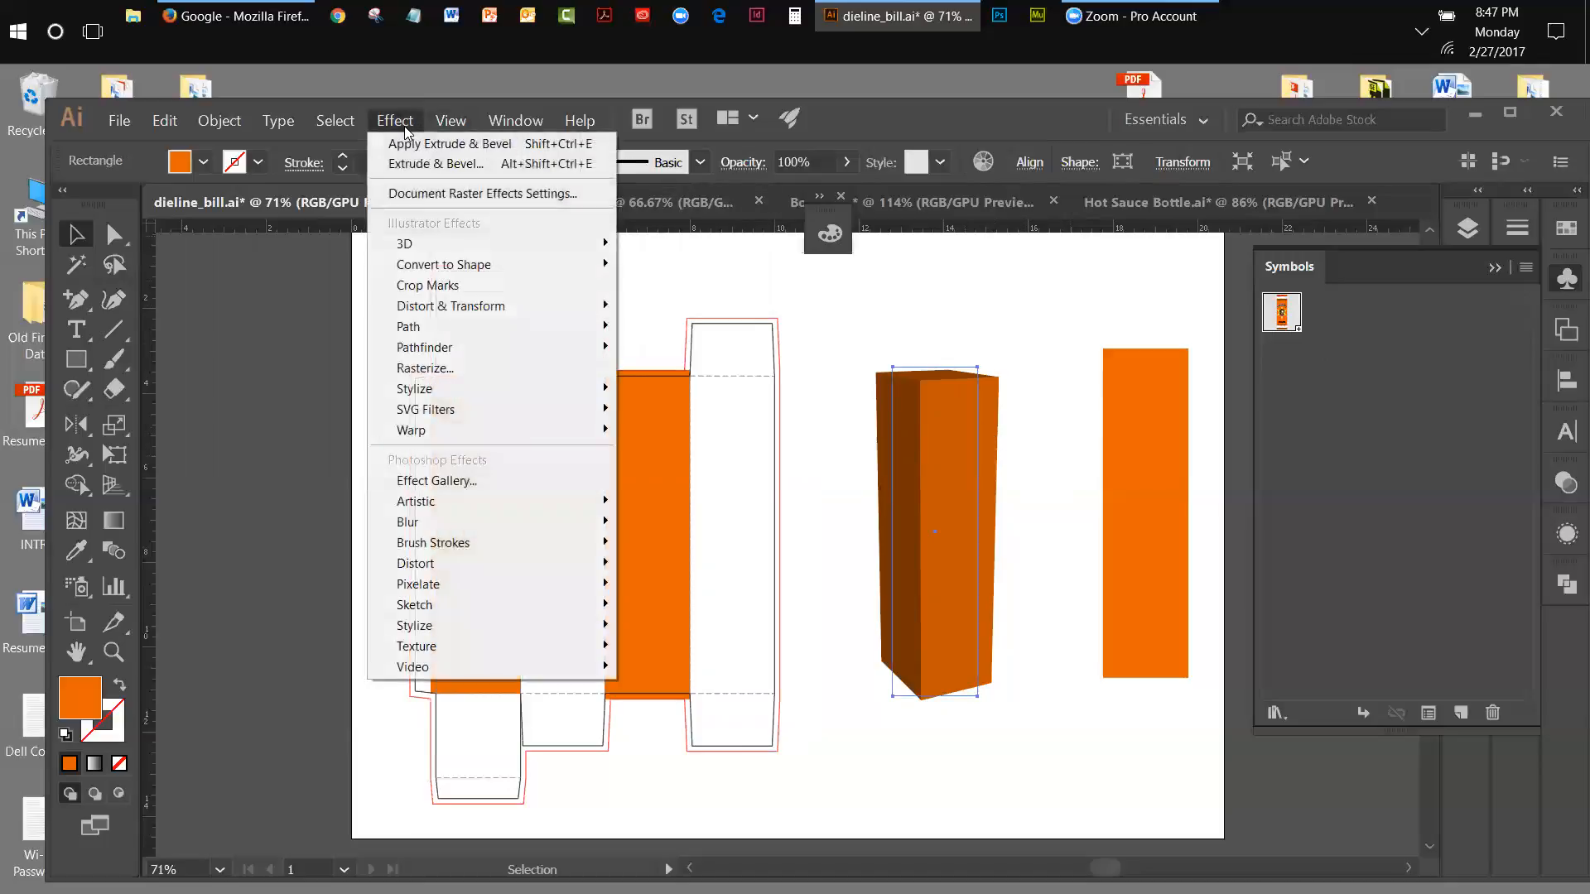
{"action": "mouse_move", "coordinate": [550, 247]}
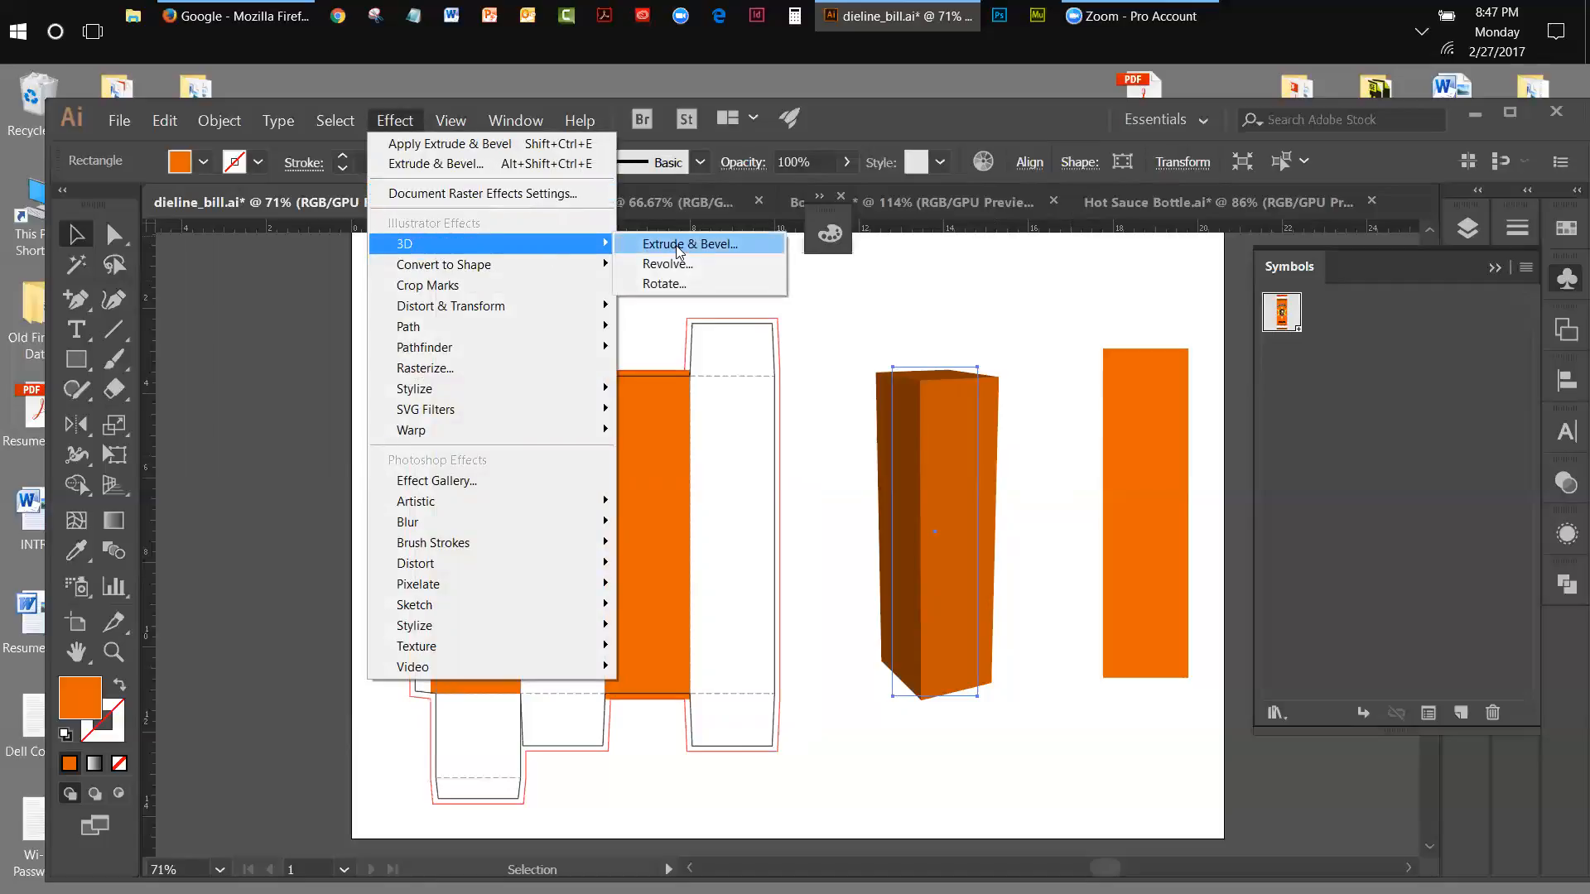
{"action": "left_click", "coordinate": [867, 279]}
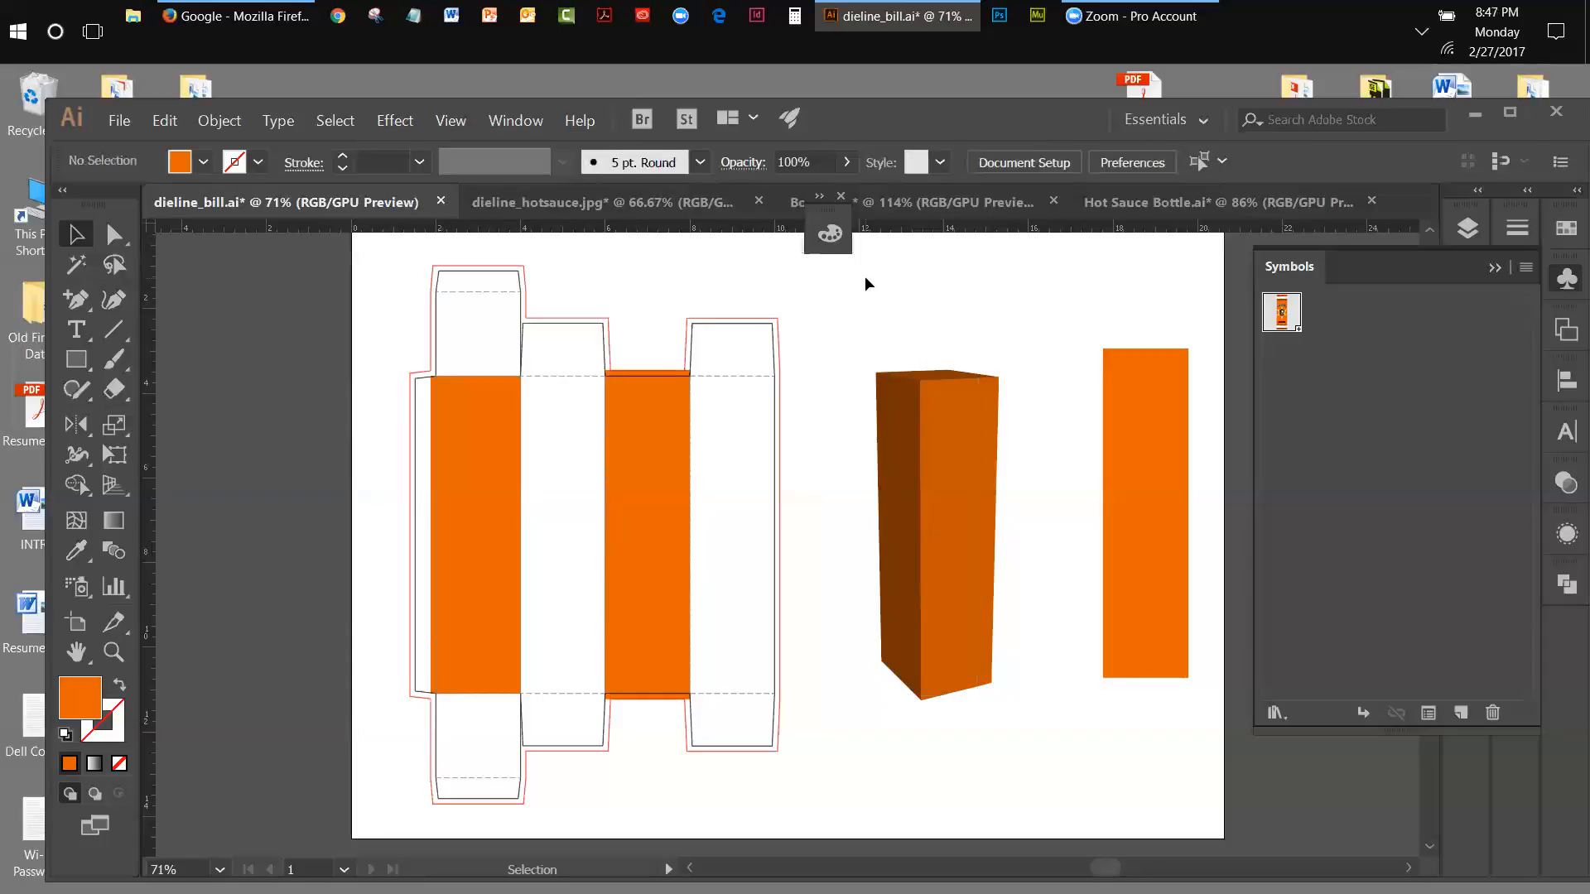
{"action": "left_click", "coordinate": [960, 413]}
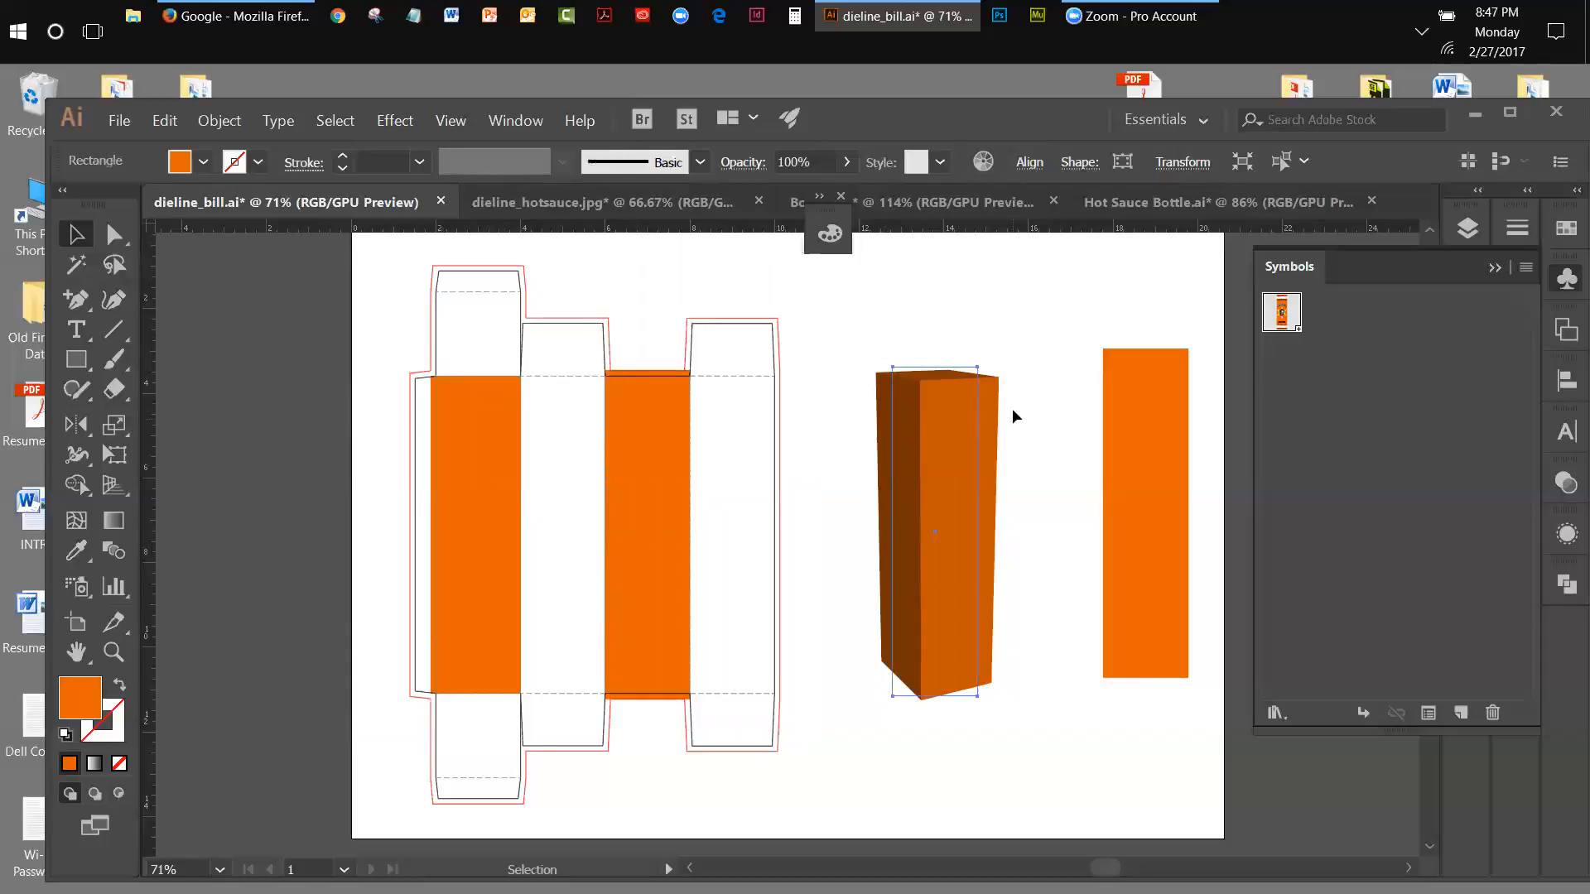
{"action": "left_click", "coordinate": [395, 121]}
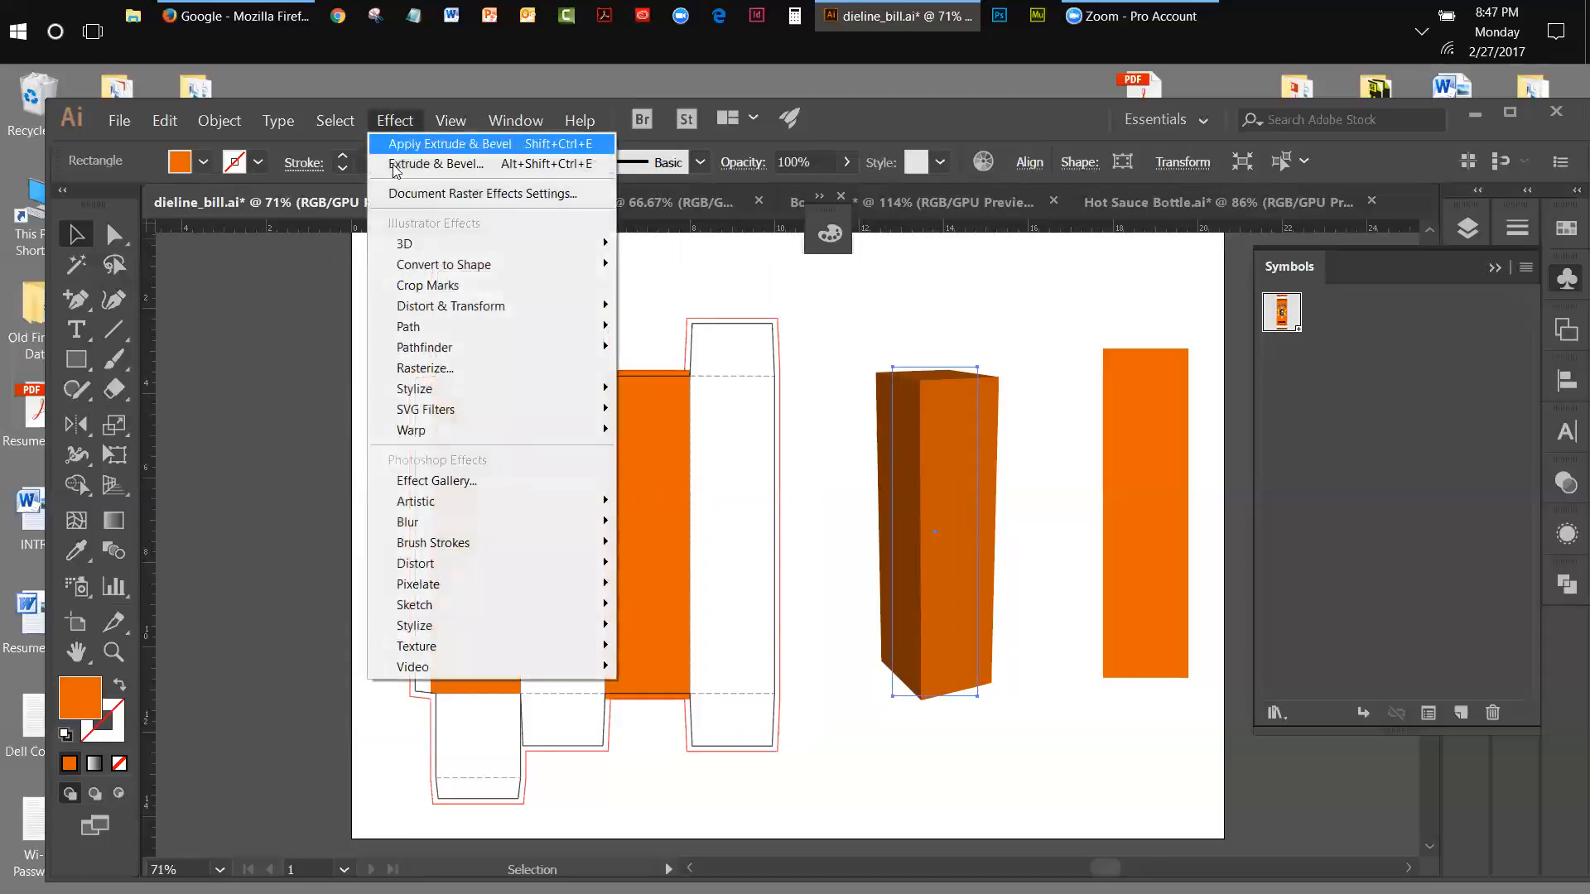
{"action": "mouse_move", "coordinate": [410, 244]}
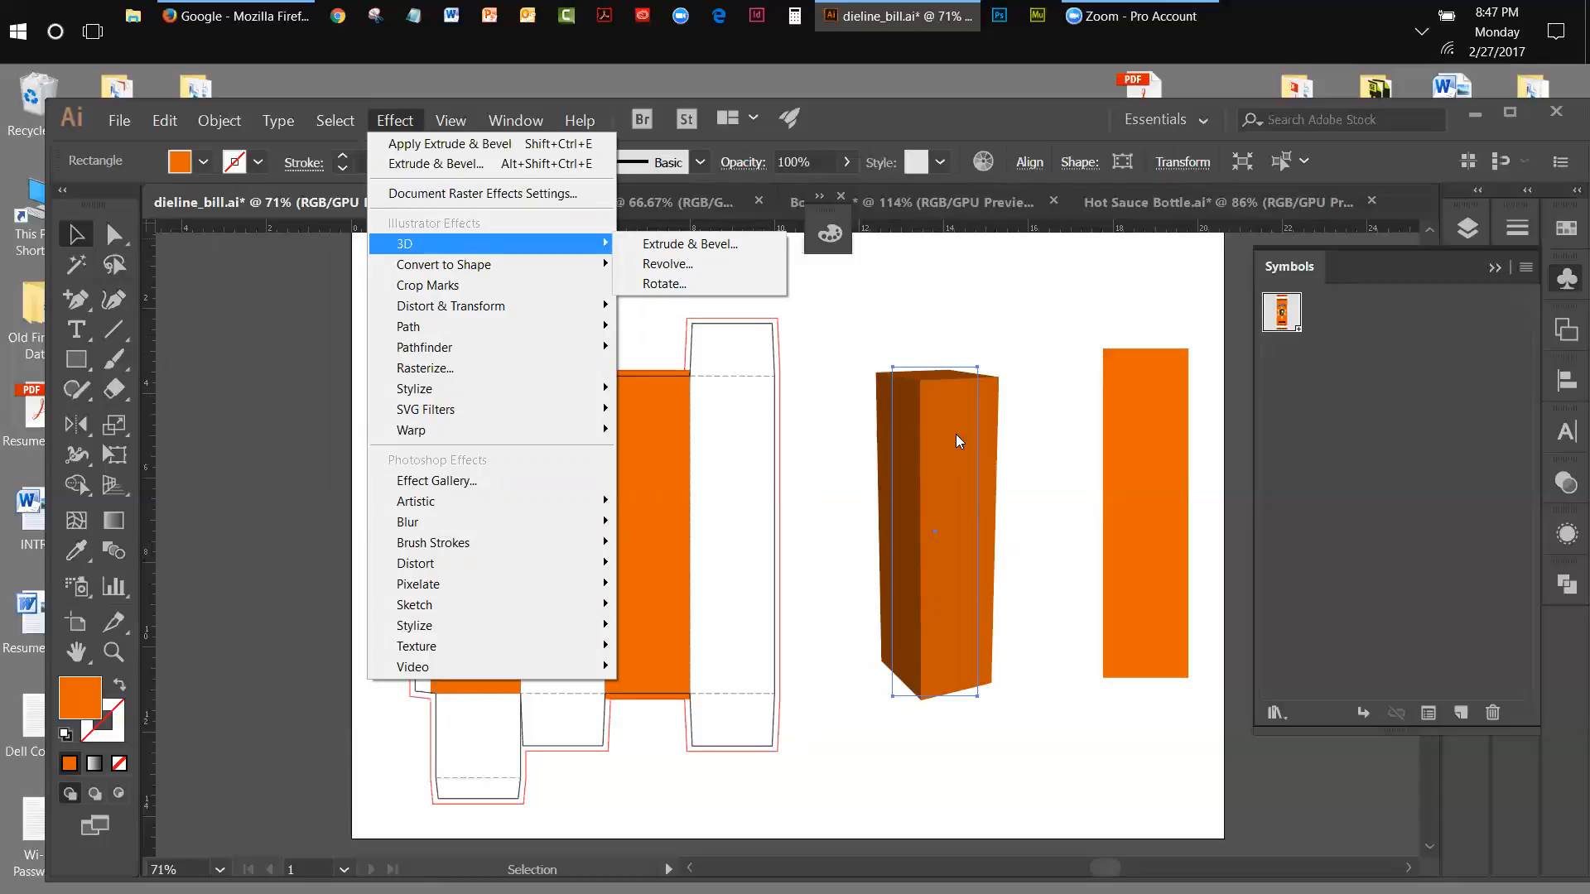
{"action": "left_click", "coordinate": [928, 300]}
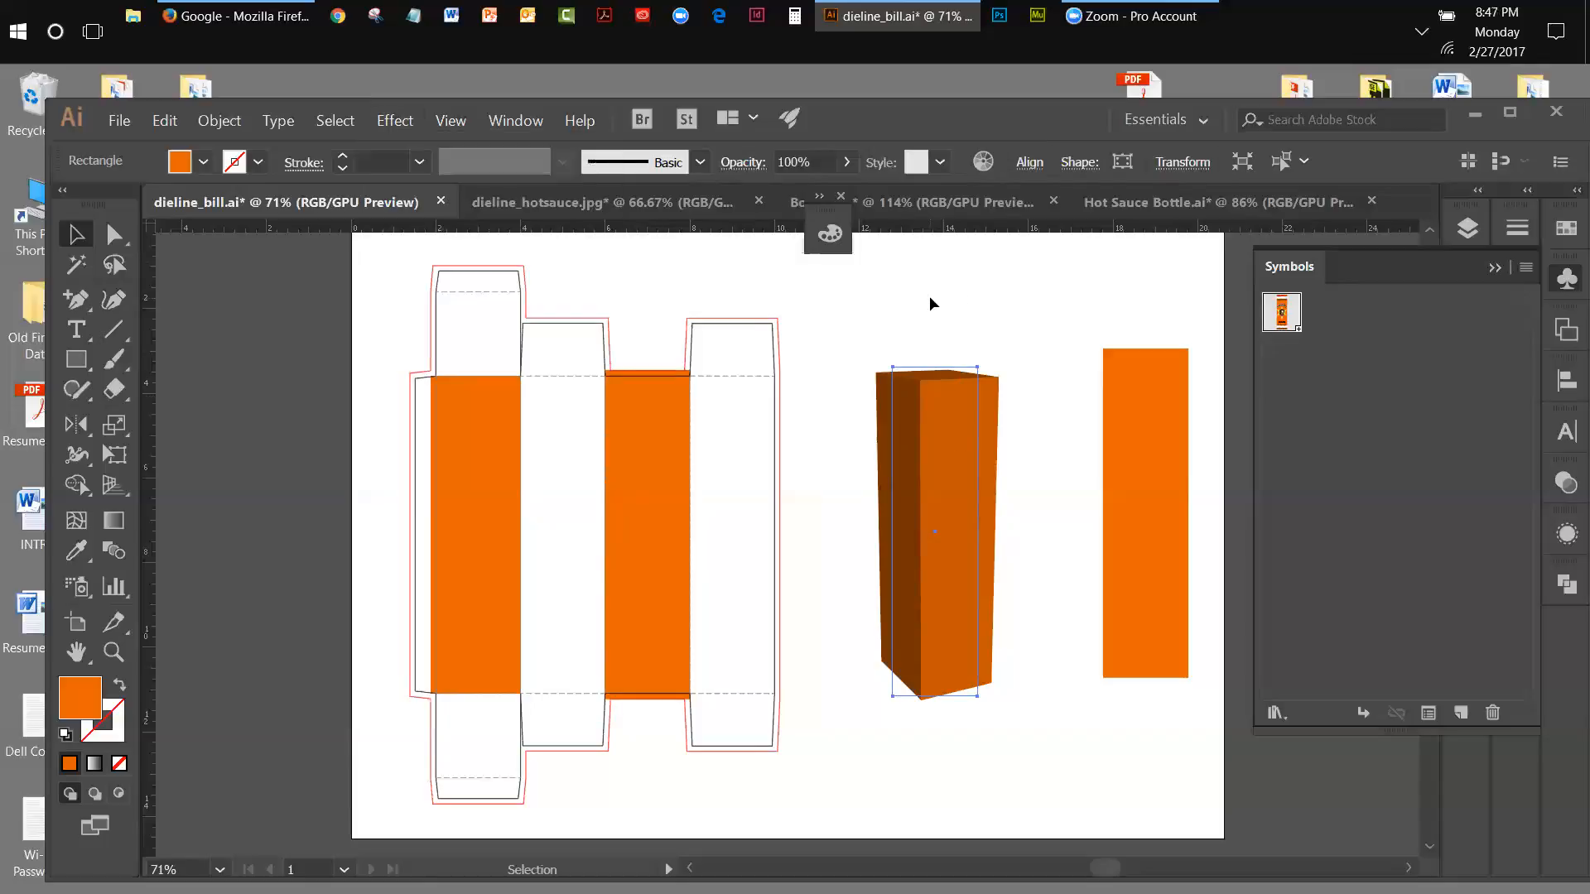
Reopen the box's applied 3D Extrude & Bevel effect from its appearance, enable the preview and open Map Art.
{"action": "left_click", "coordinate": [957, 373]}
{"action": "left_click", "coordinate": [515, 125]}
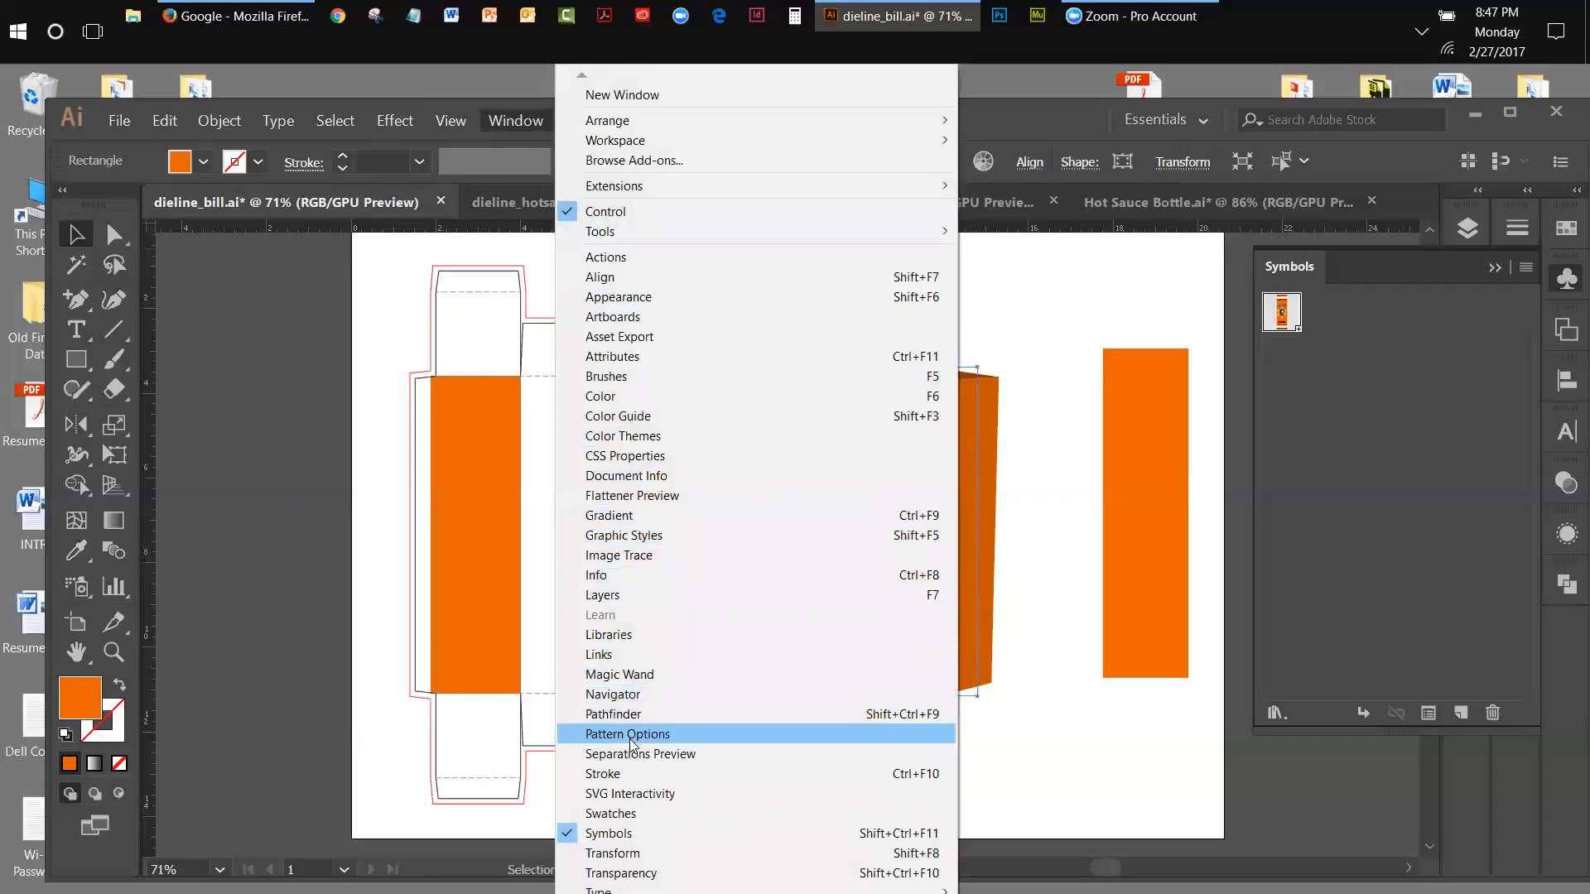
{"action": "left_click", "coordinate": [646, 297]}
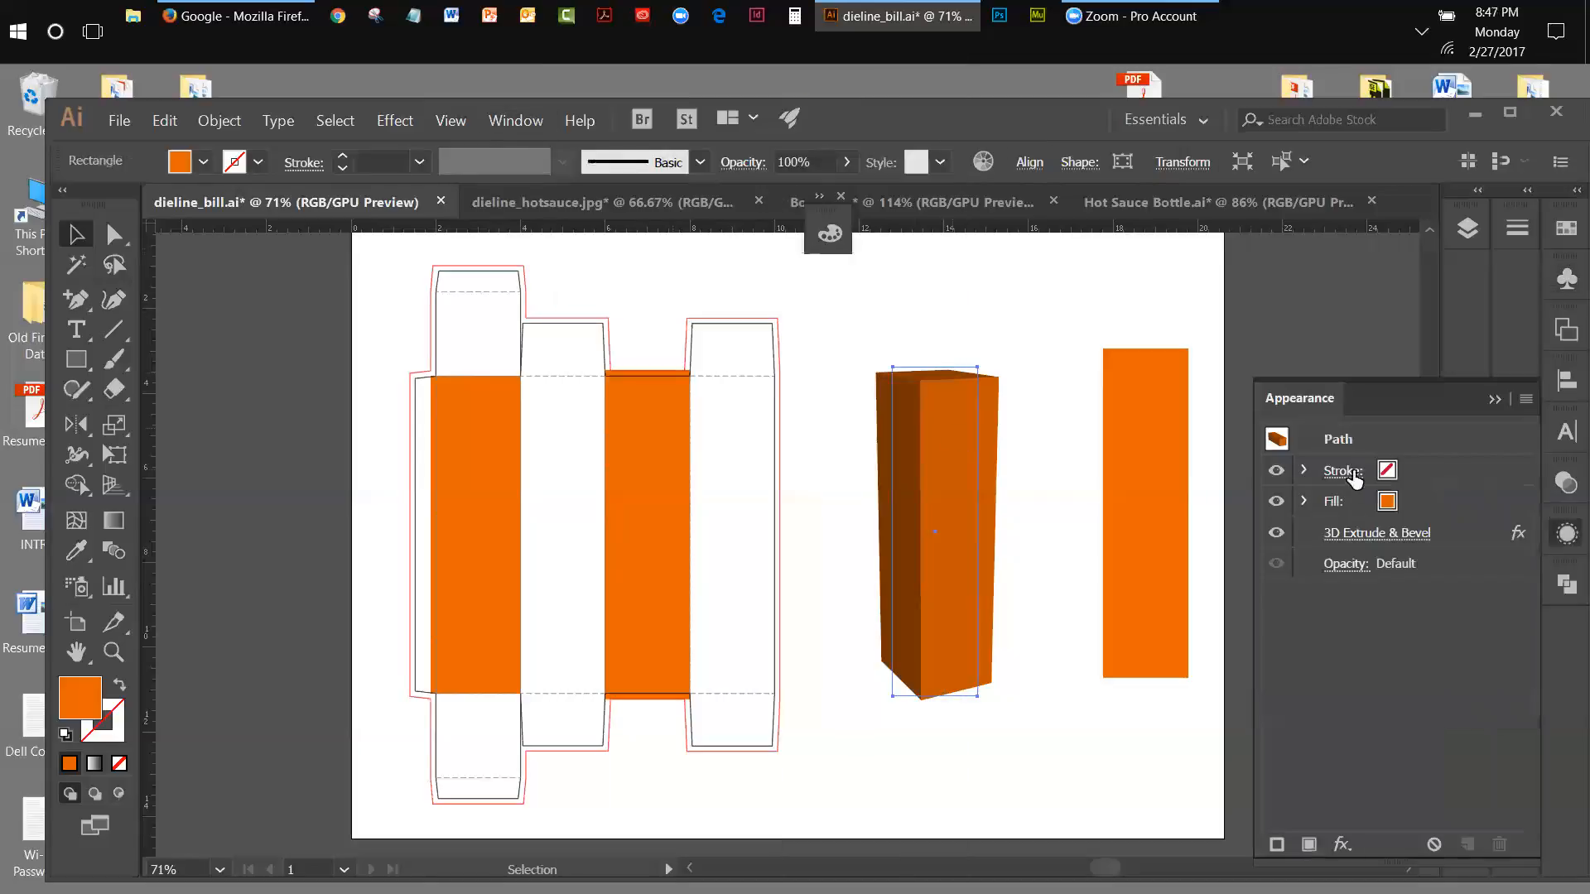
{"action": "left_click", "coordinate": [1377, 534]}
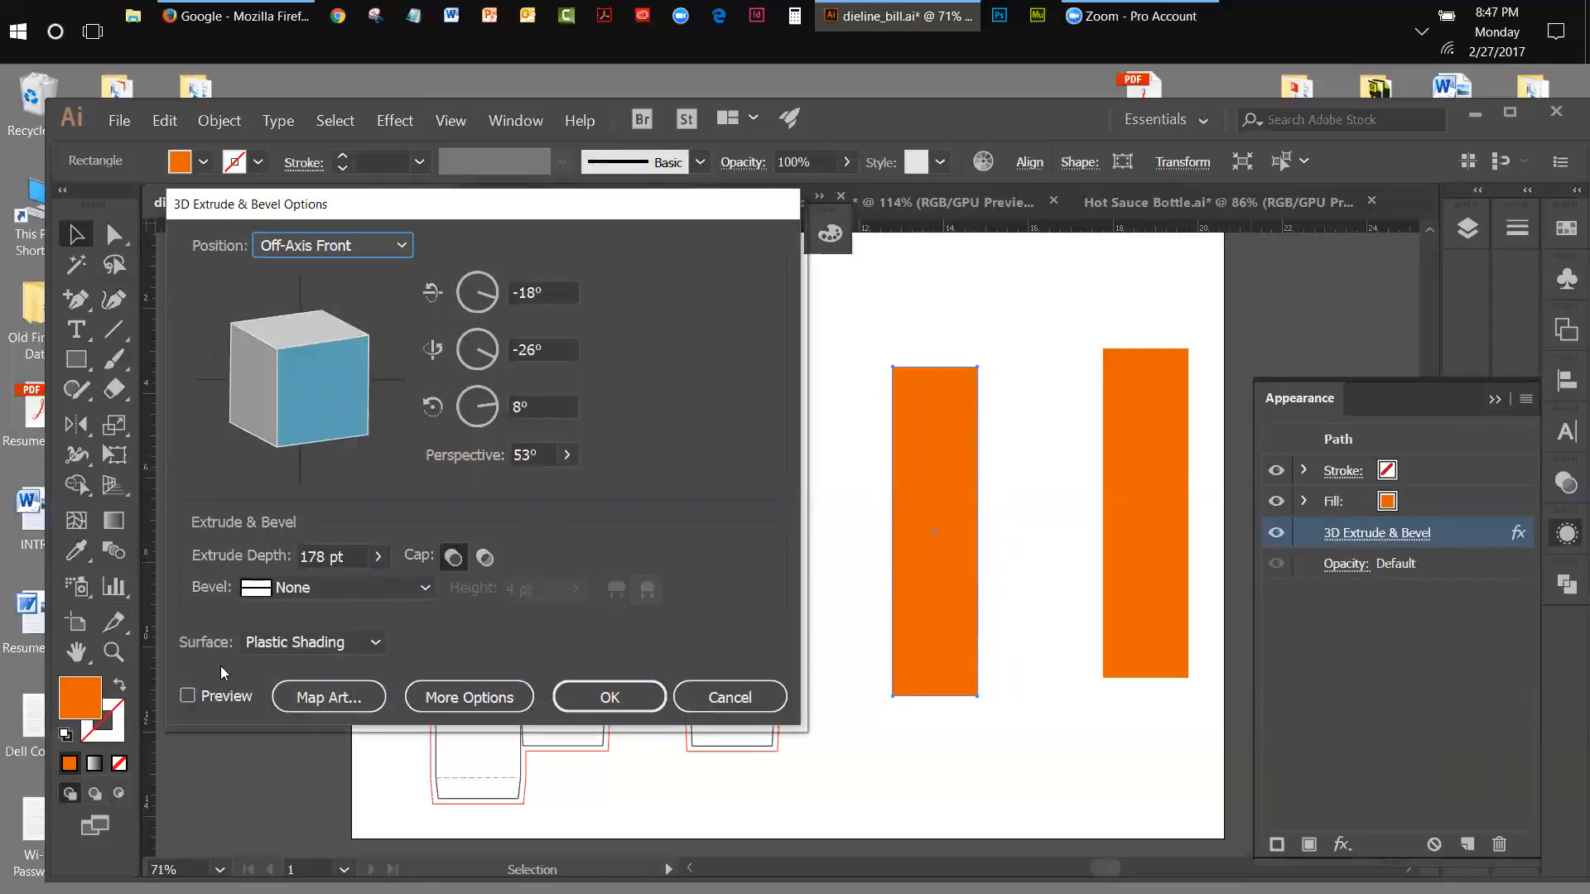
{"action": "left_click", "coordinate": [188, 695]}
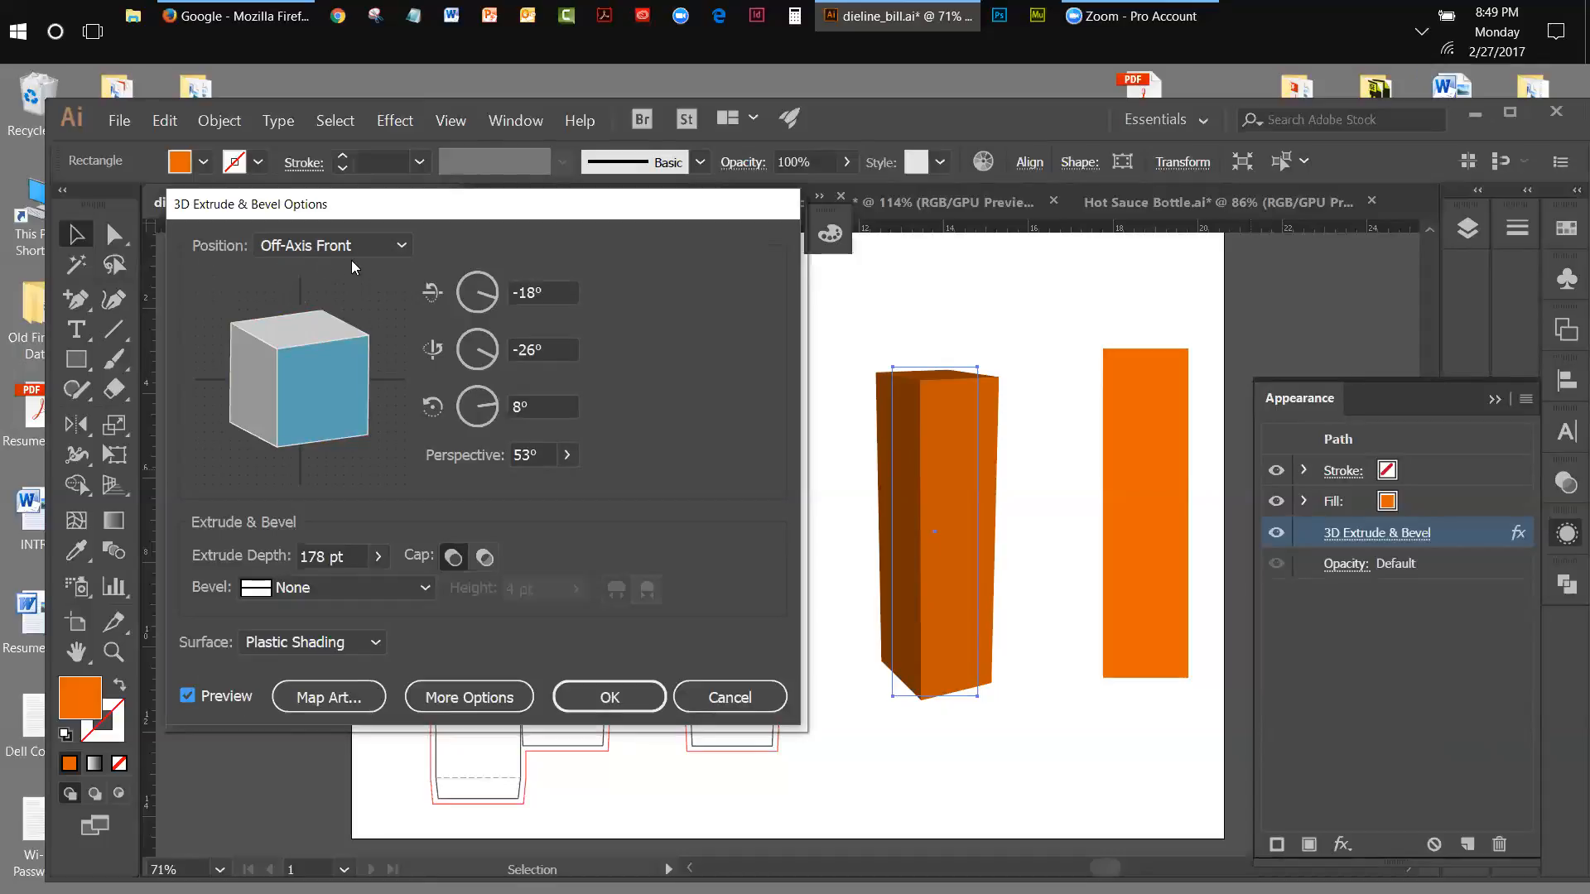
{"action": "left_click", "coordinate": [349, 694]}
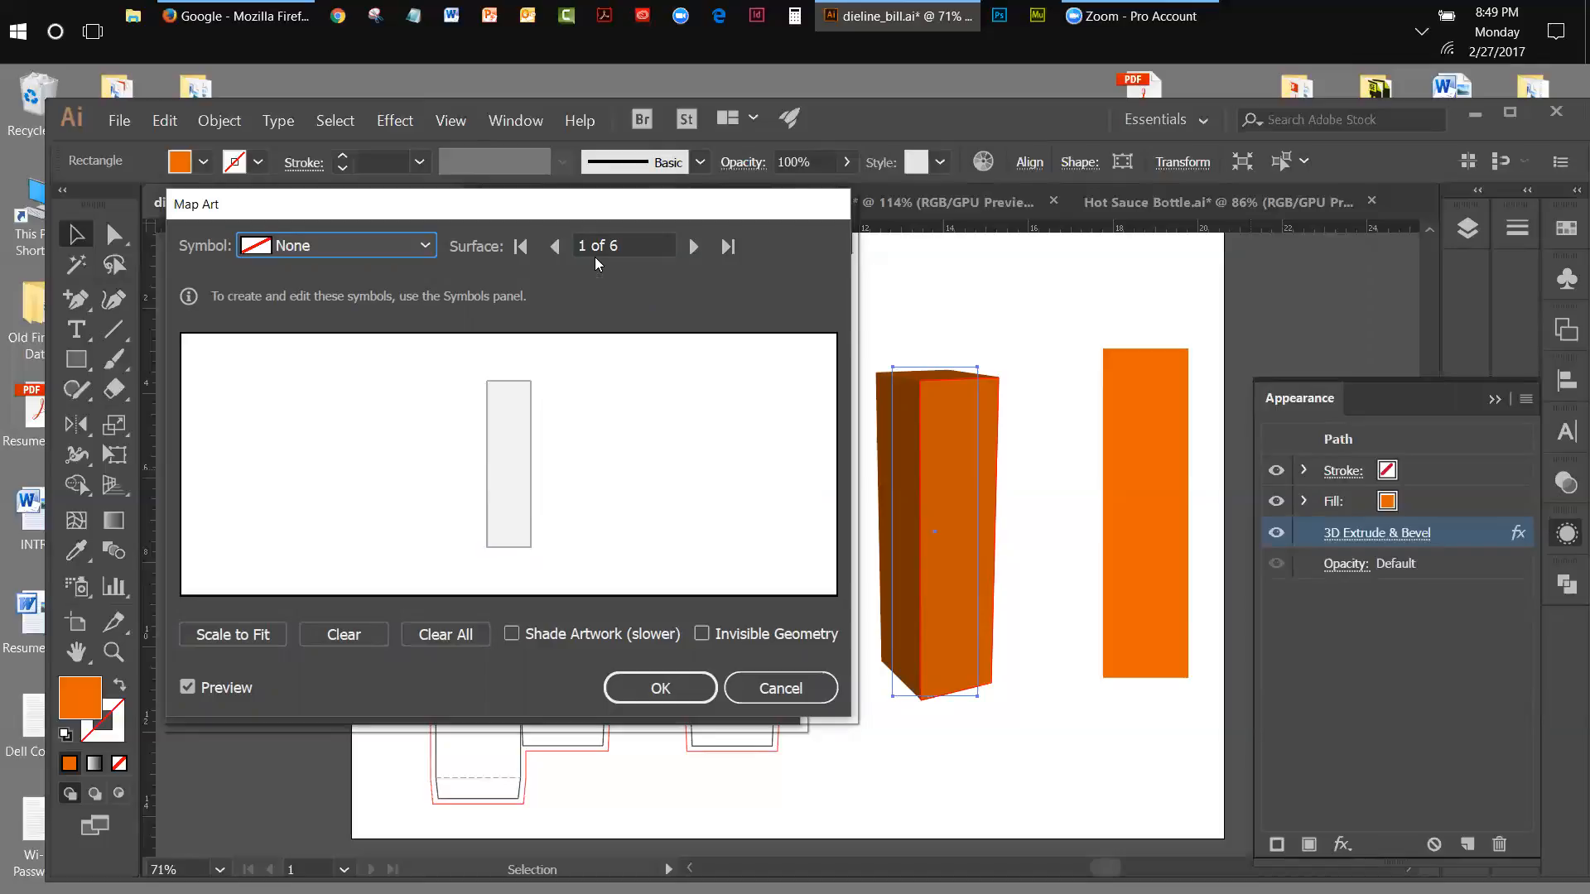
Cycle through all the Map Art surfaces to examine which box face each one outlines, returning to surface 1.
{"action": "left_click", "coordinate": [694, 246]}
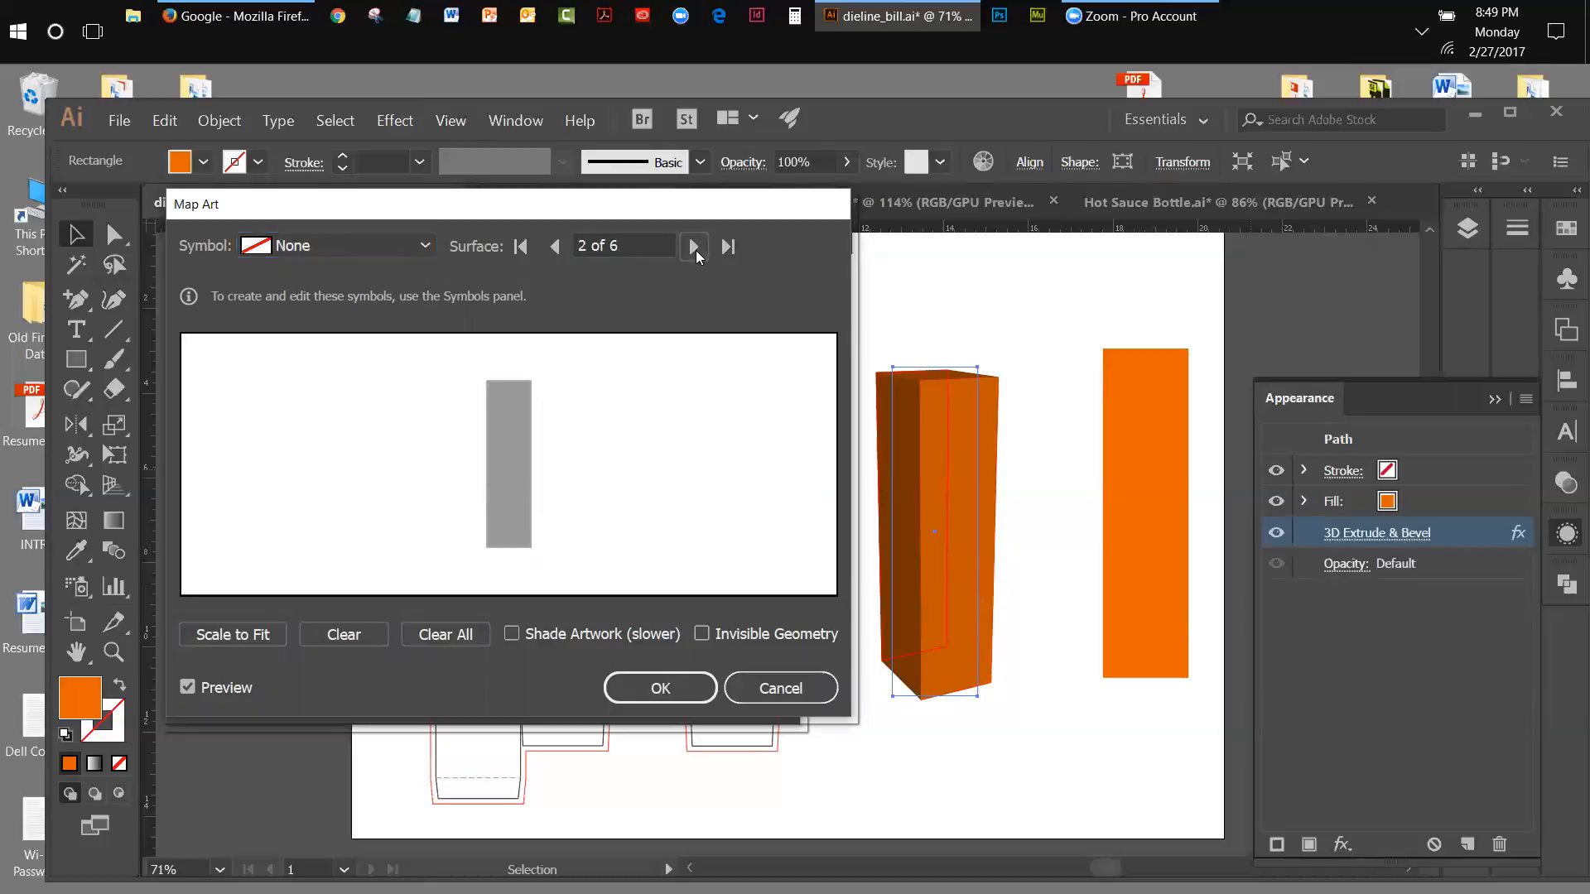
{"action": "left_click", "coordinate": [694, 246]}
{"action": "left_click", "coordinate": [694, 247]}
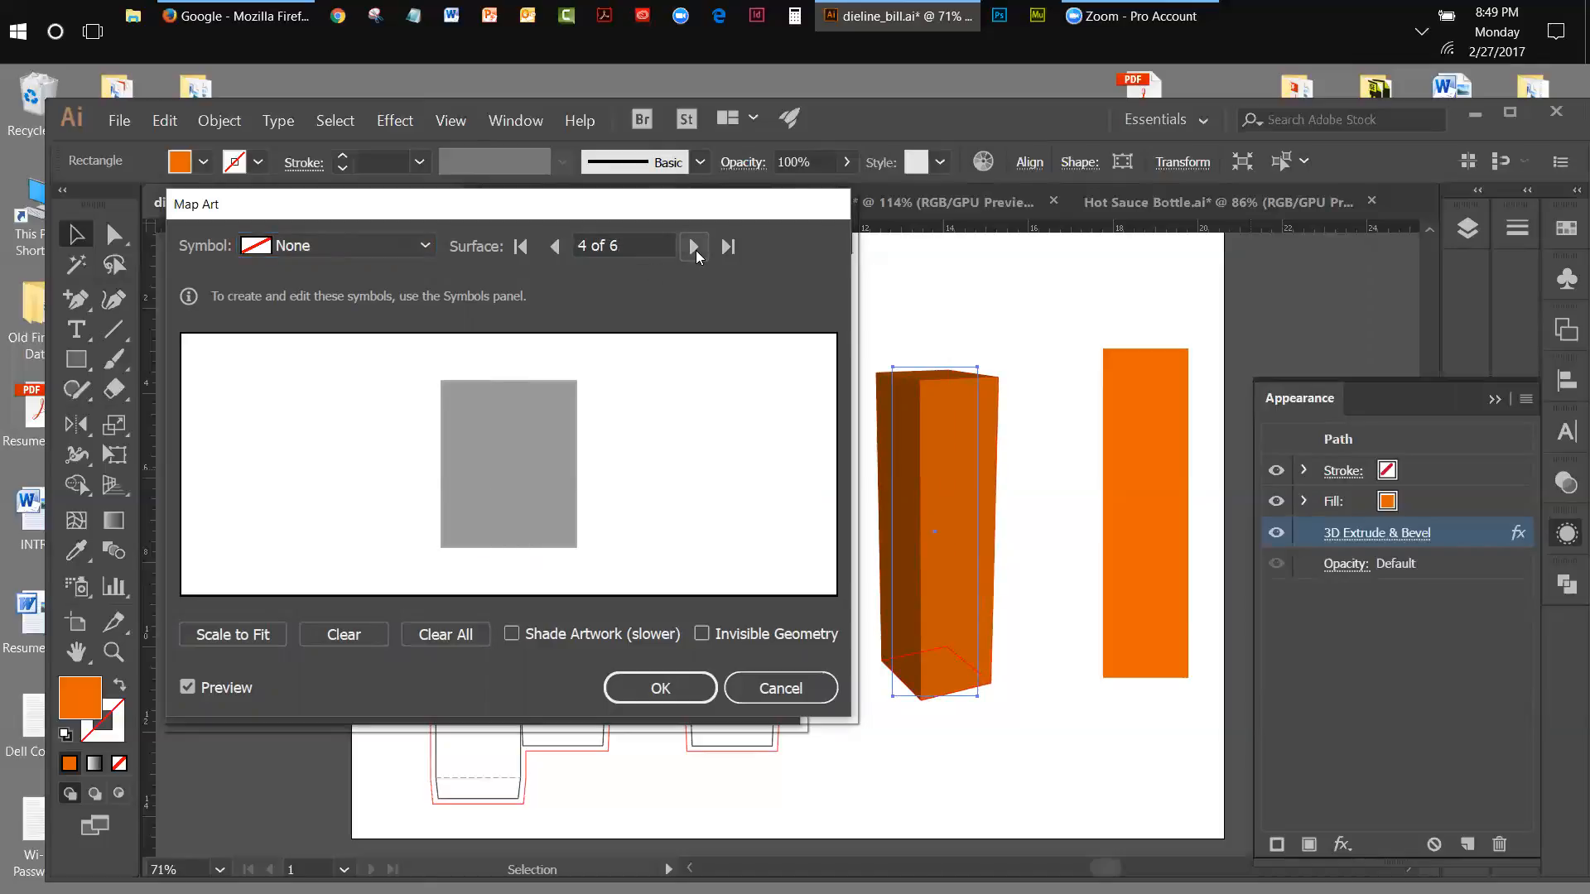
{"action": "left_click", "coordinate": [694, 247]}
{"action": "left_click", "coordinate": [694, 247]}
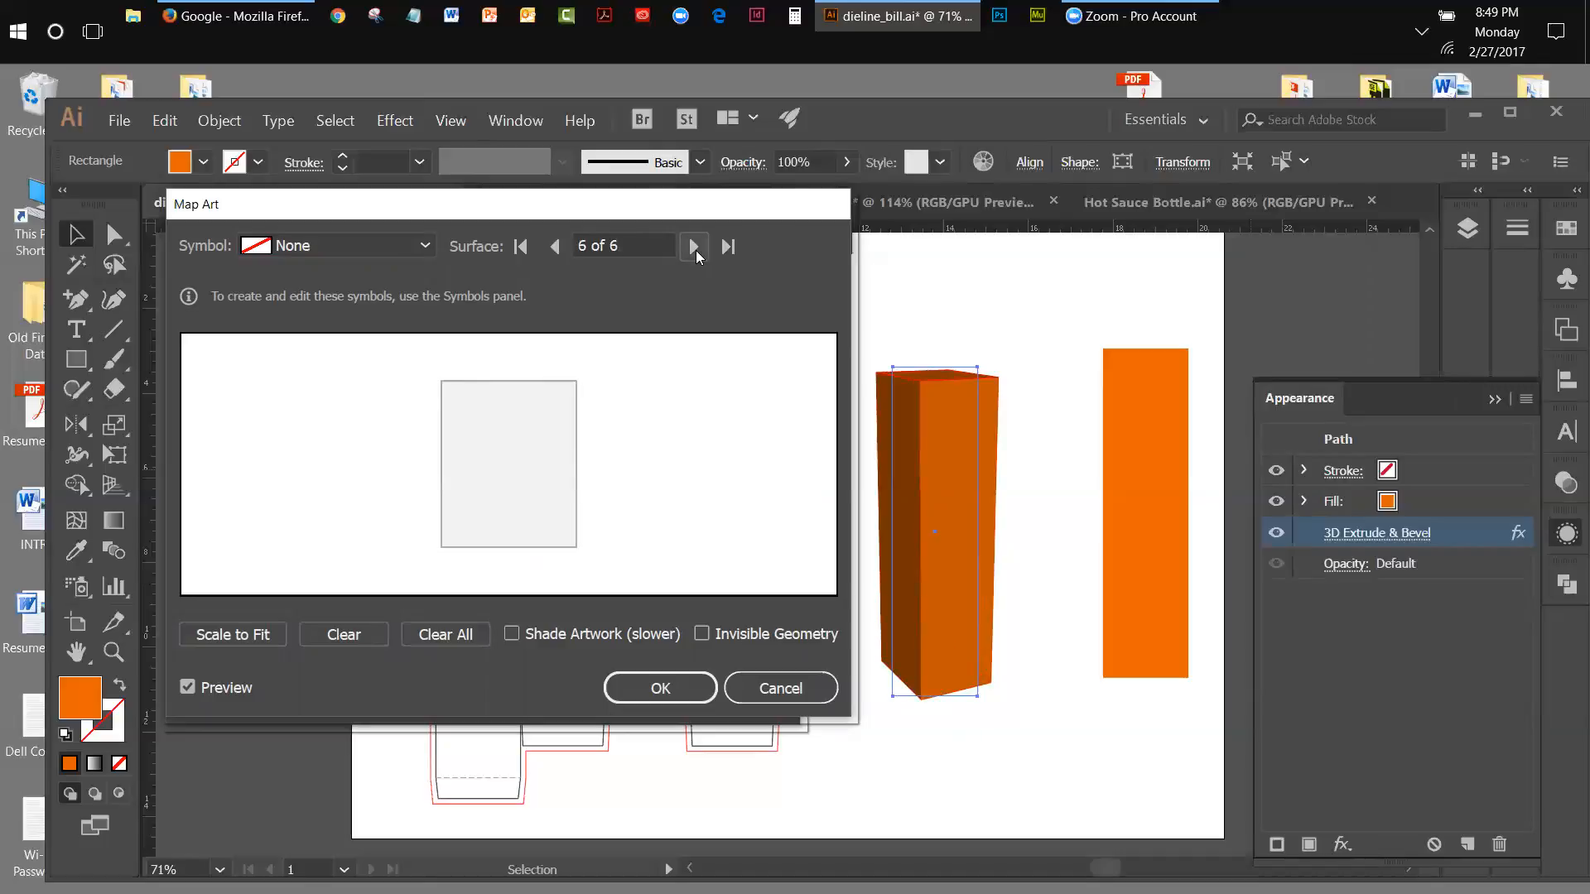
{"action": "left_click", "coordinate": [695, 247]}
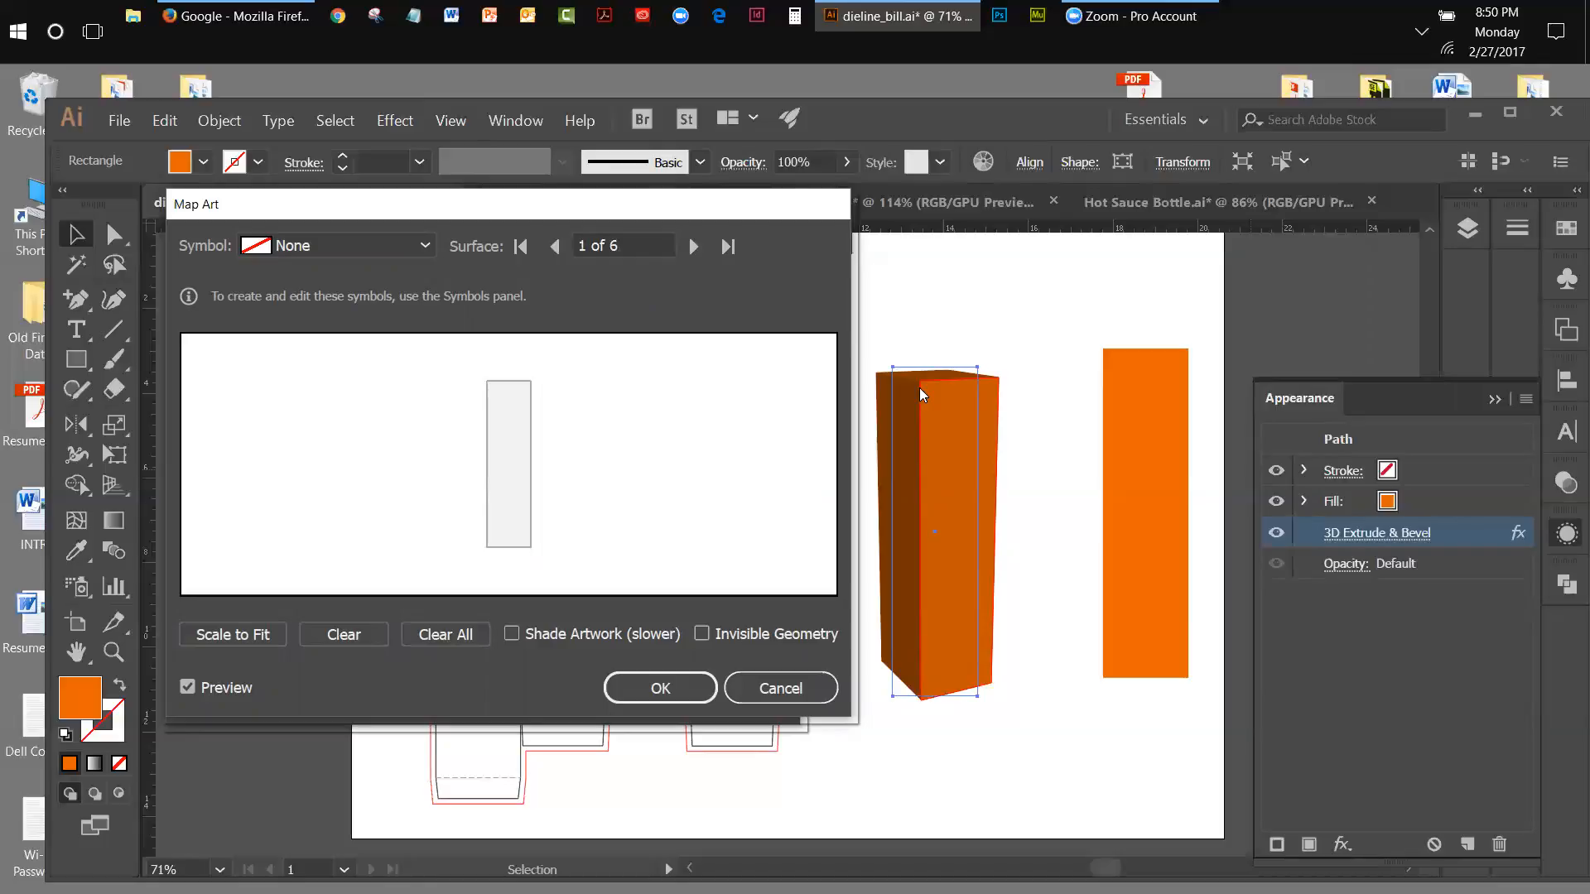
{"action": "left_click", "coordinate": [690, 255]}
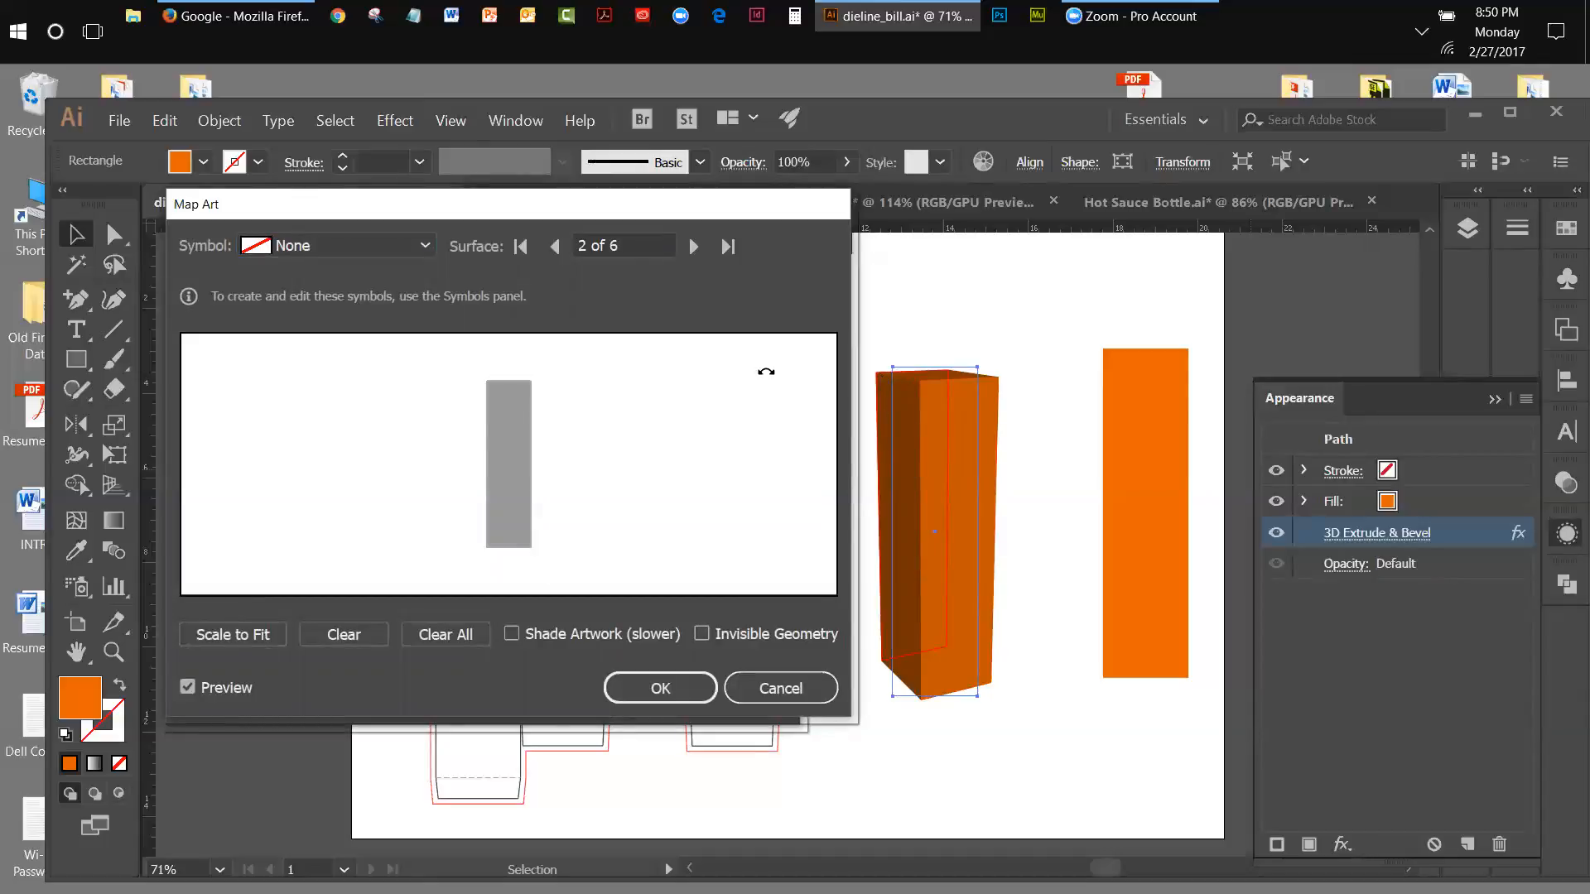
{"action": "left_click", "coordinate": [694, 246]}
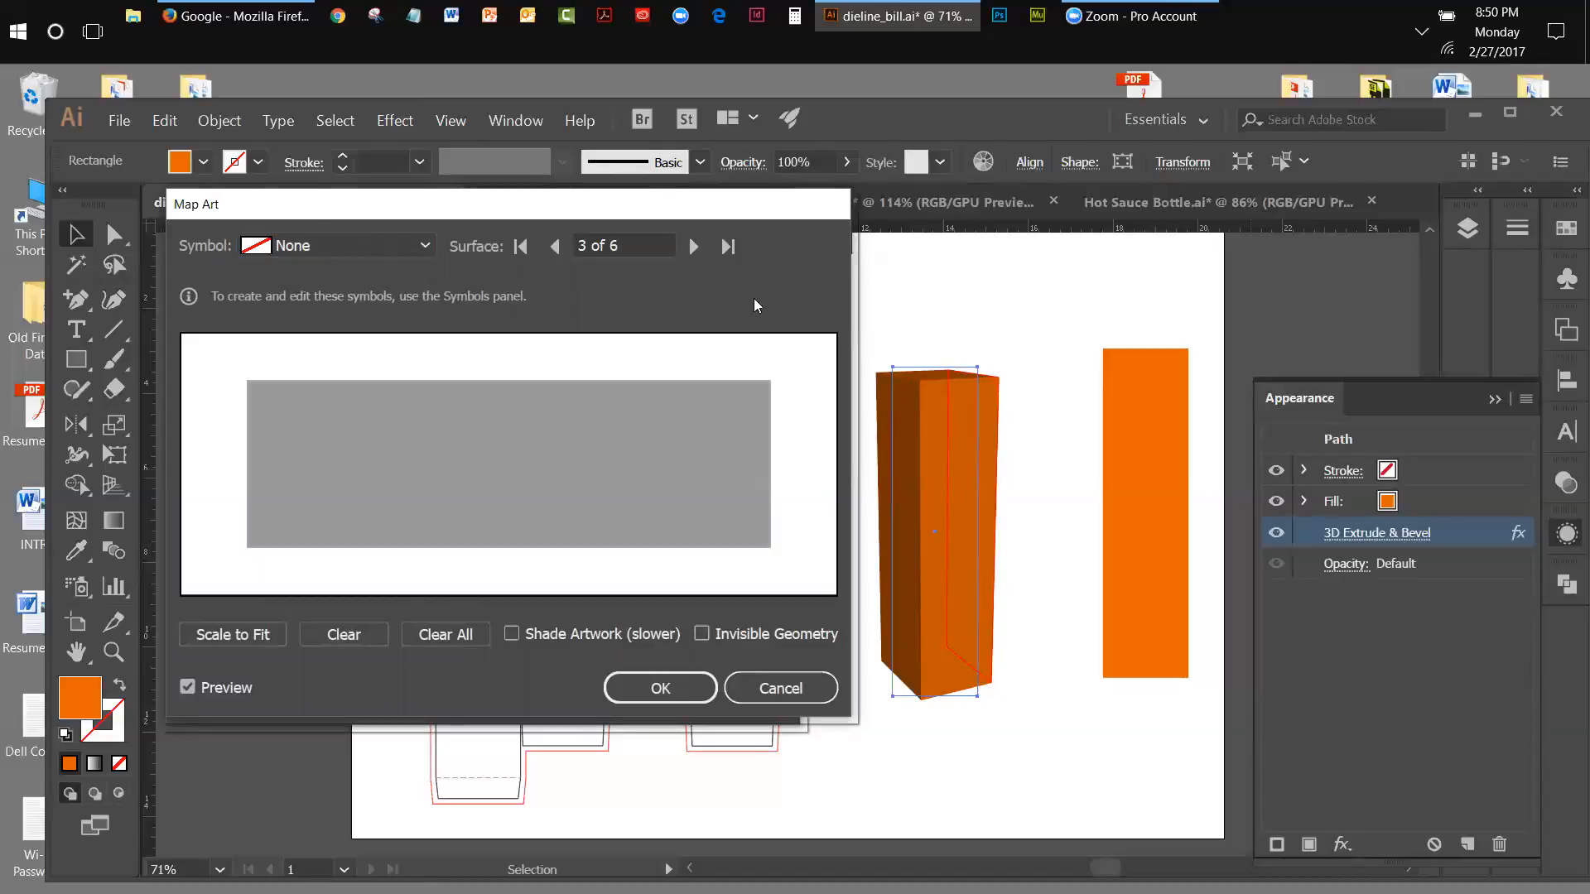
{"action": "left_click", "coordinate": [694, 246]}
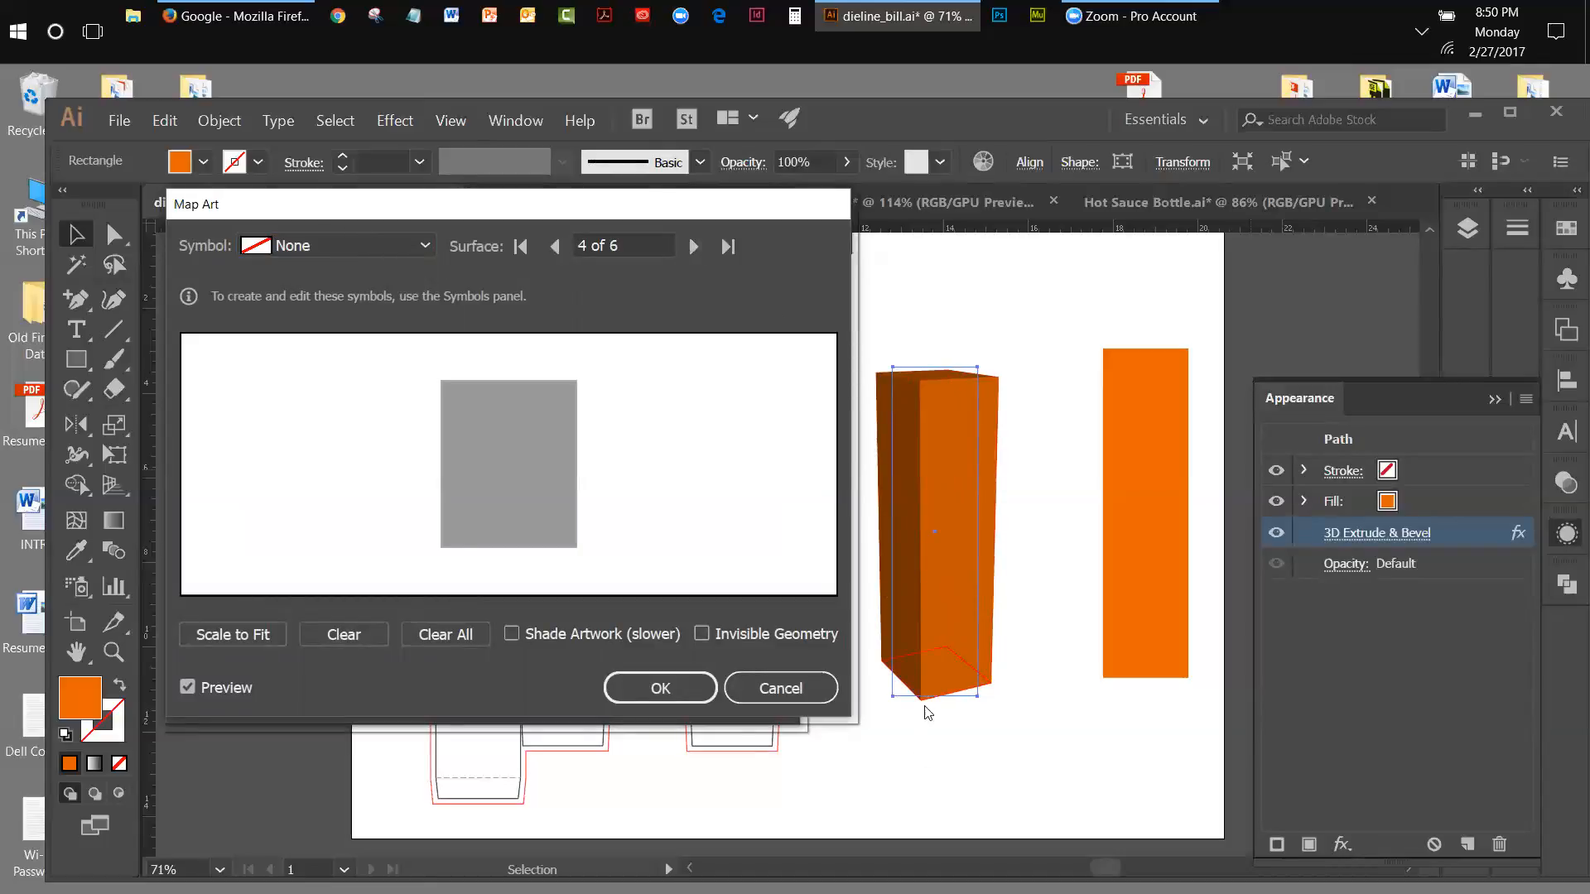
{"action": "left_click", "coordinate": [694, 246]}
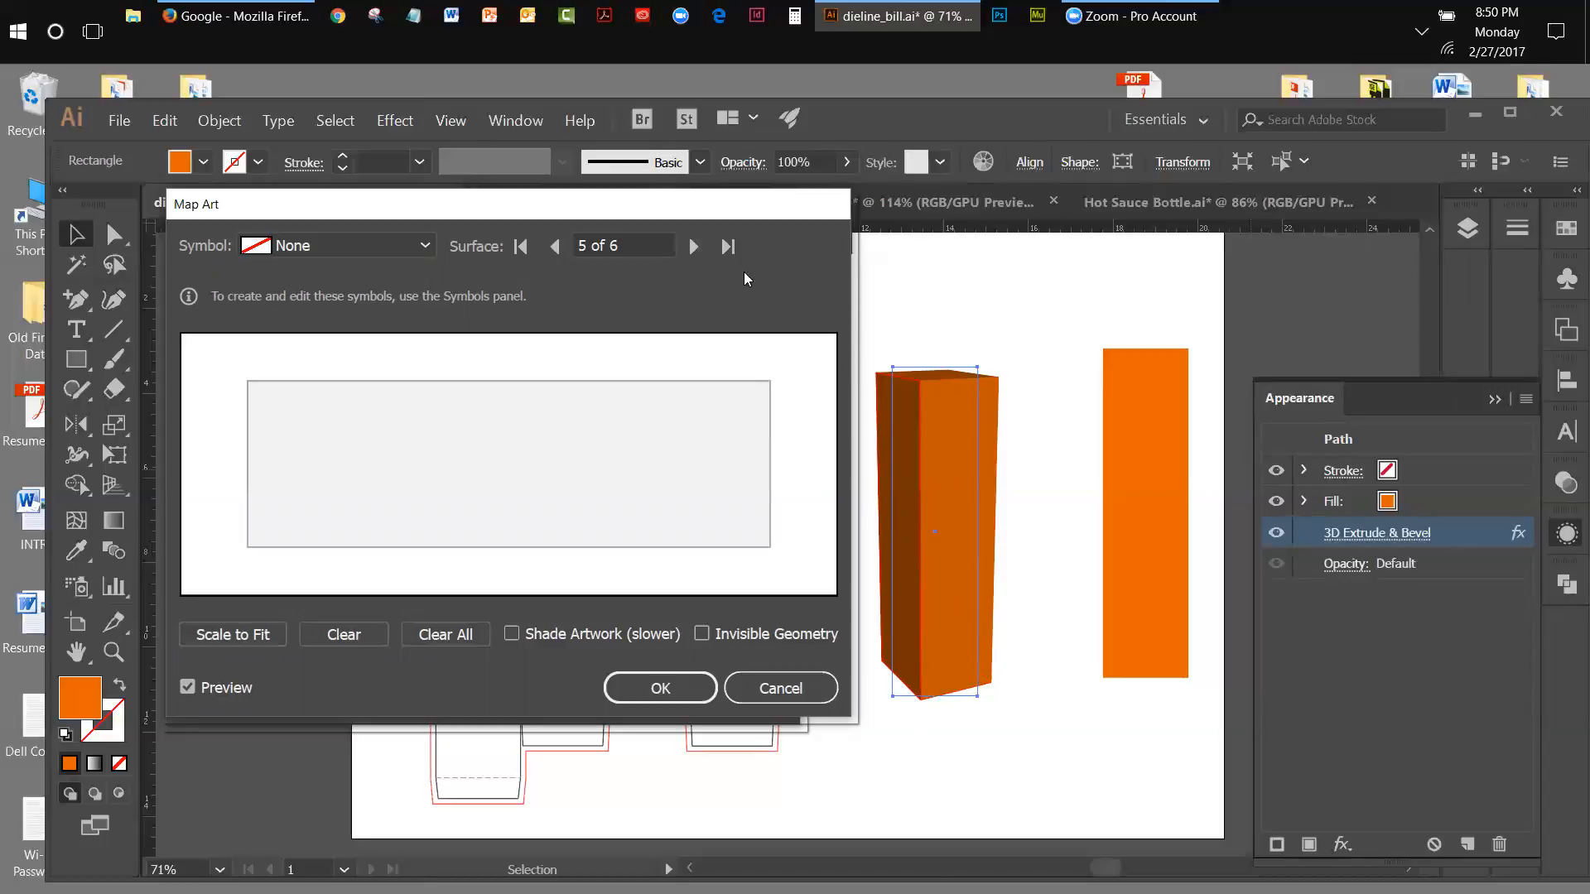
{"action": "left_click", "coordinate": [694, 246]}
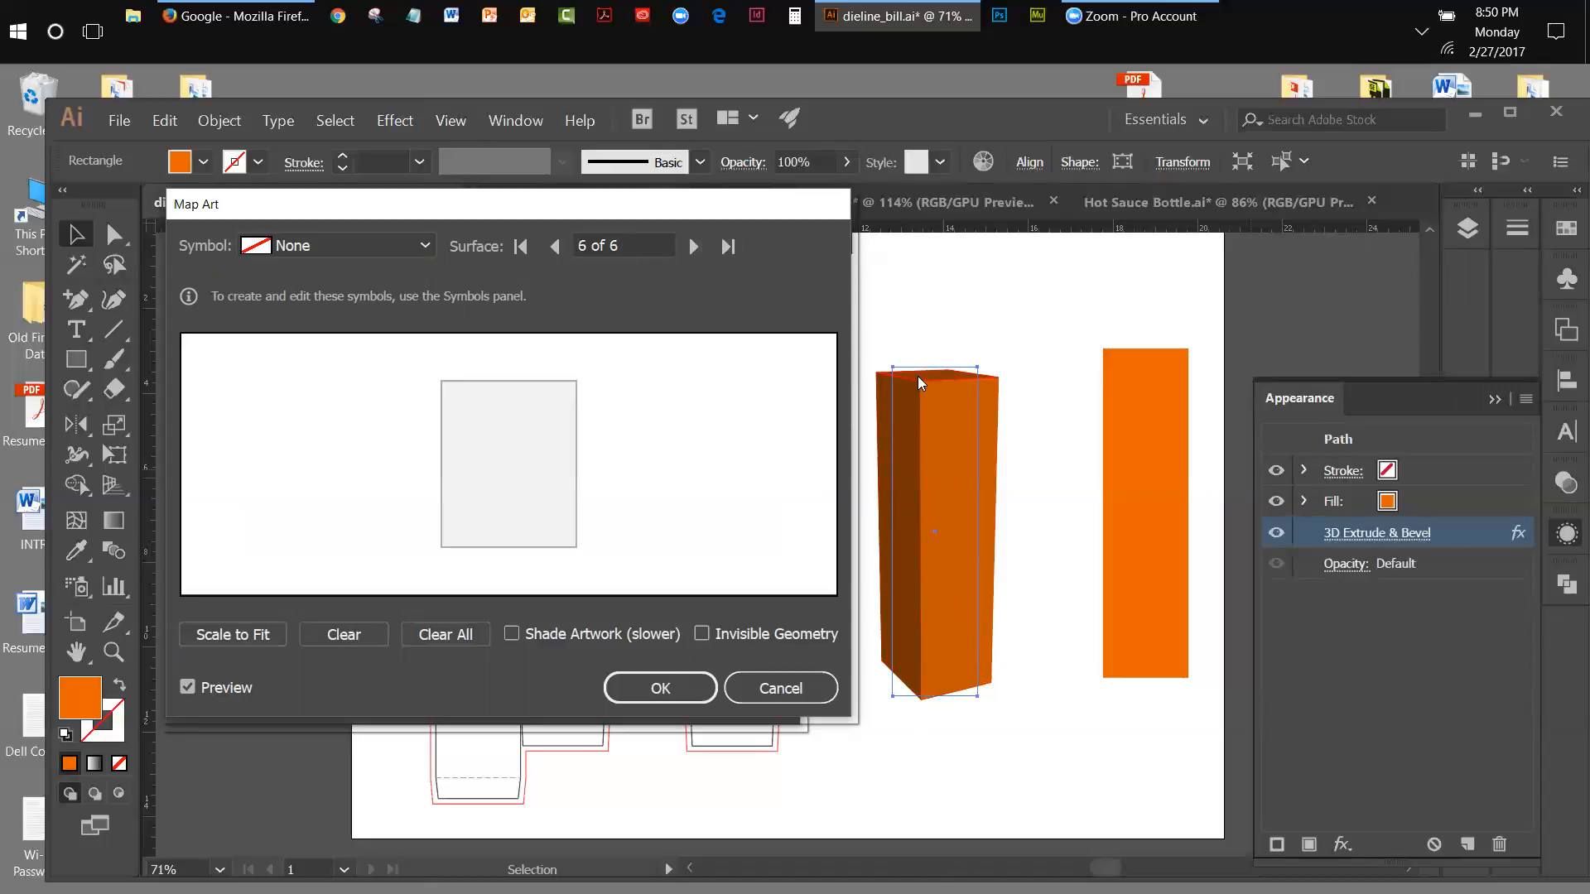
{"action": "left_click", "coordinate": [694, 246]}
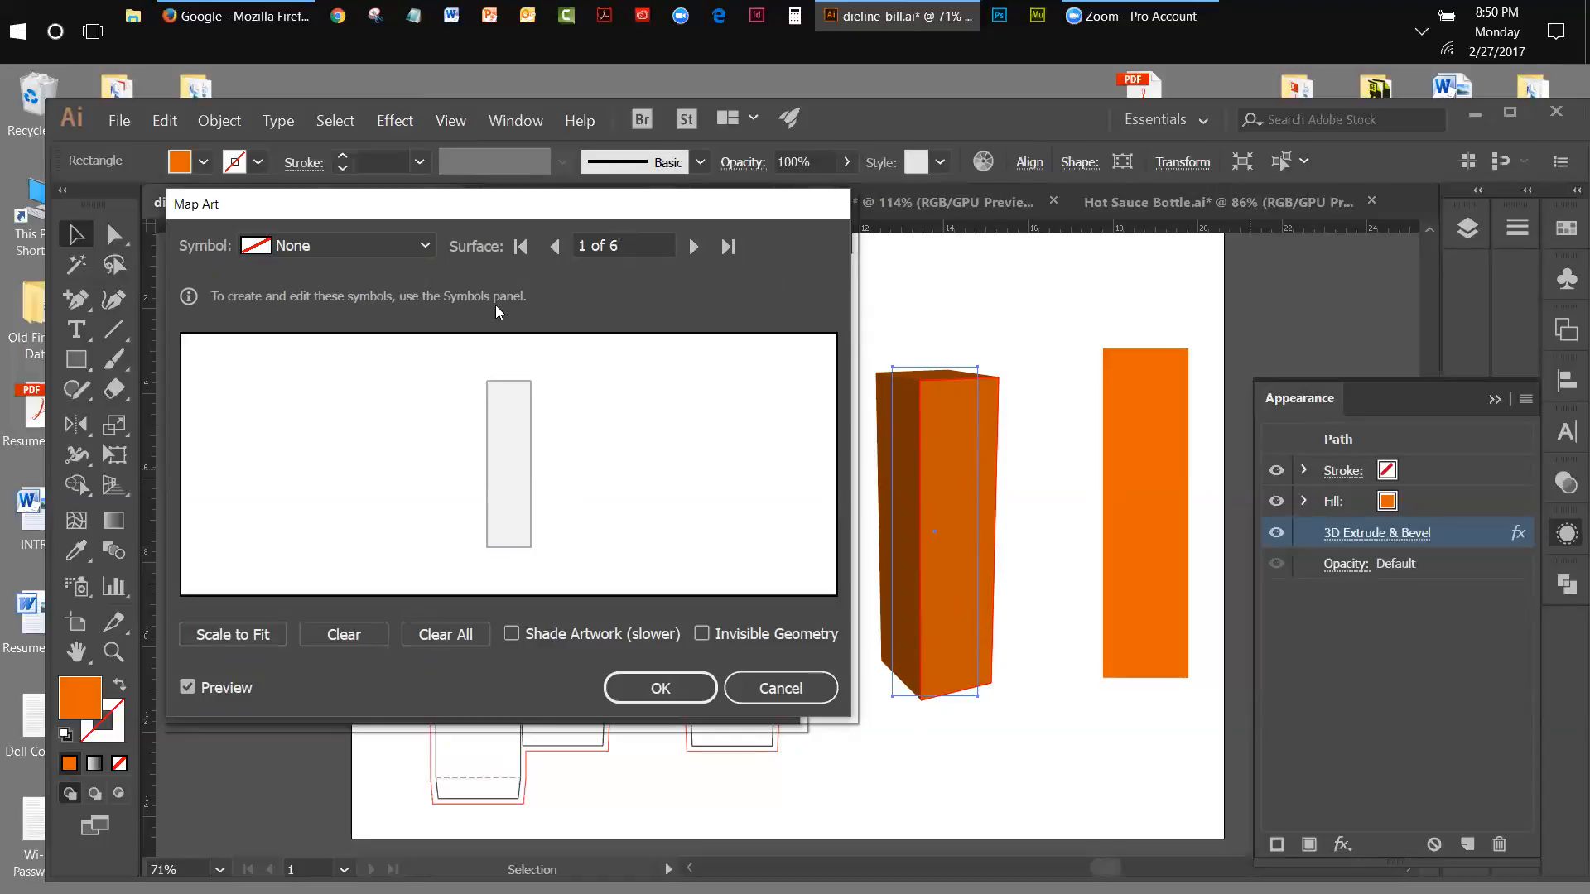
Map the front symbol onto surface 1 of the box and scale it to fit the face.
{"action": "left_click", "coordinate": [424, 247]}
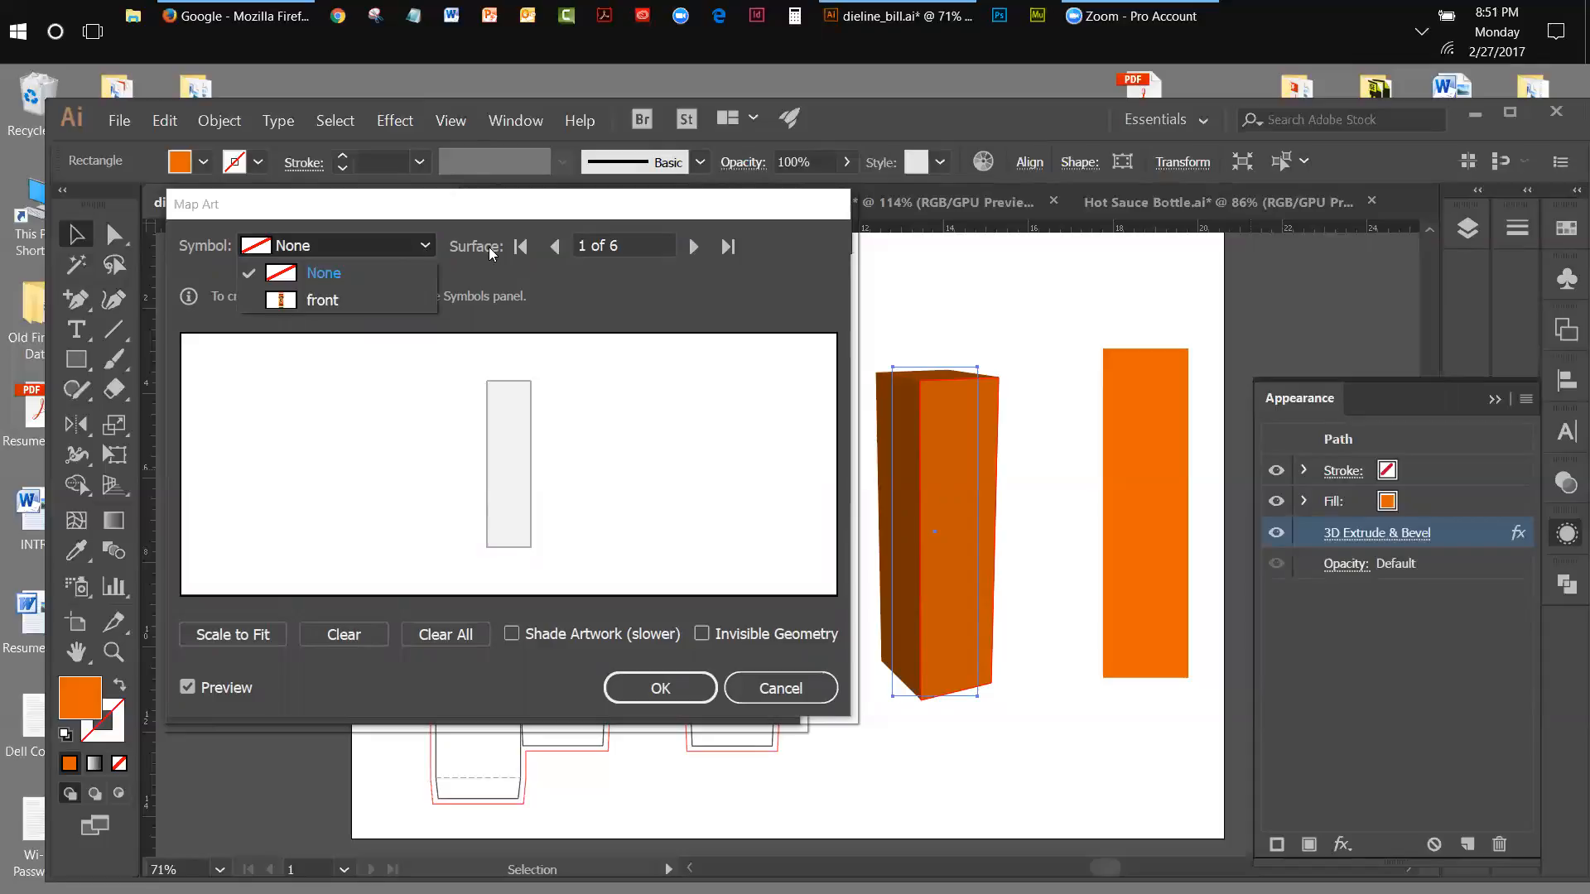
{"action": "left_click", "coordinate": [282, 300]}
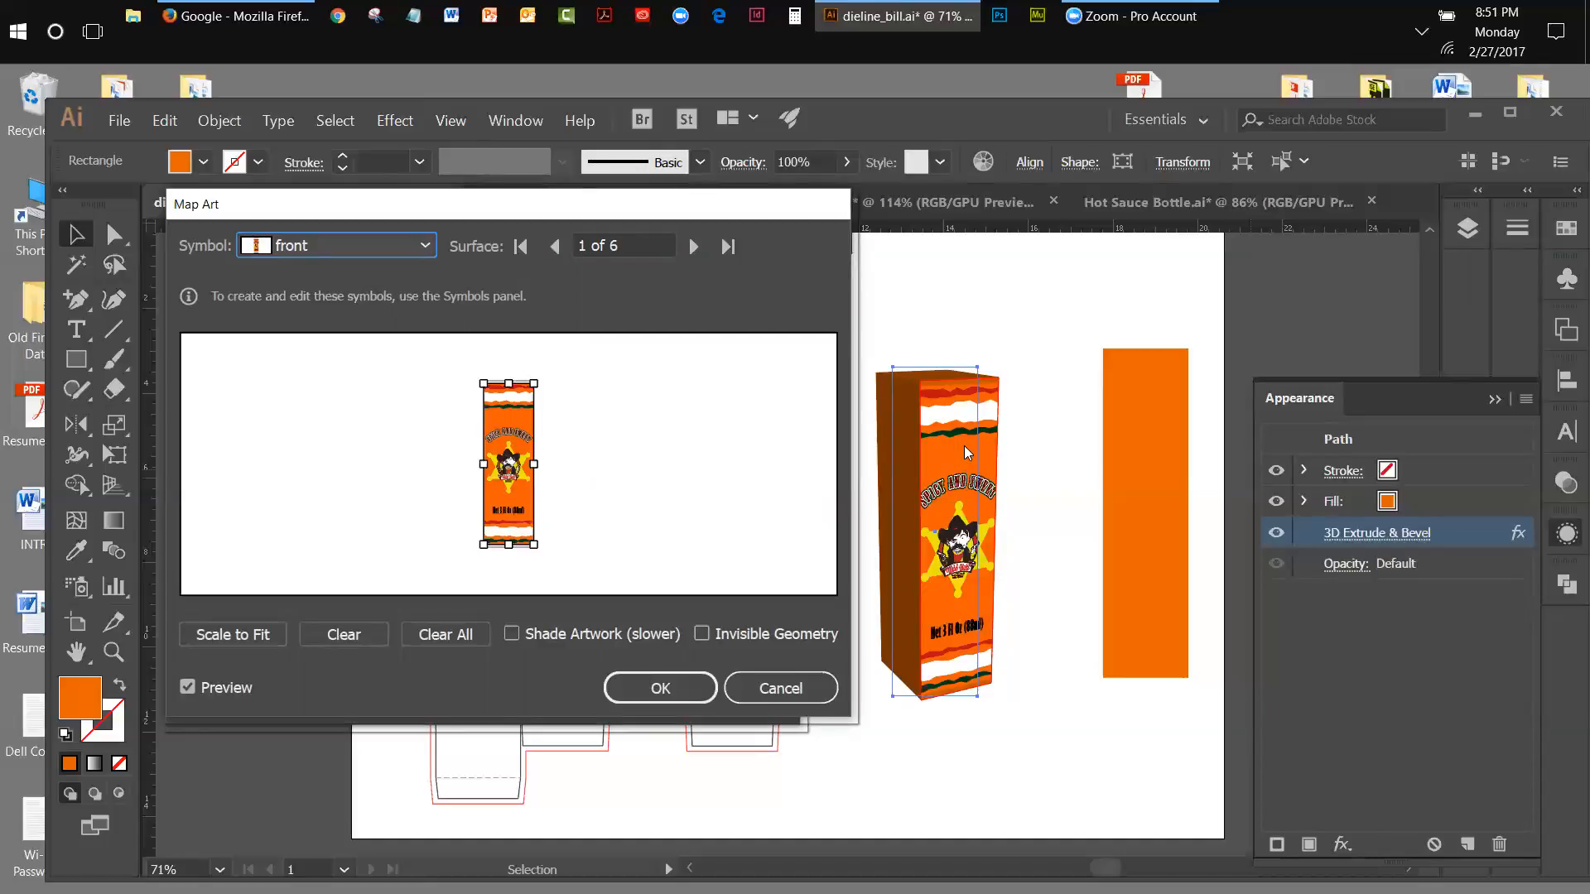
{"action": "left_click", "coordinate": [249, 635]}
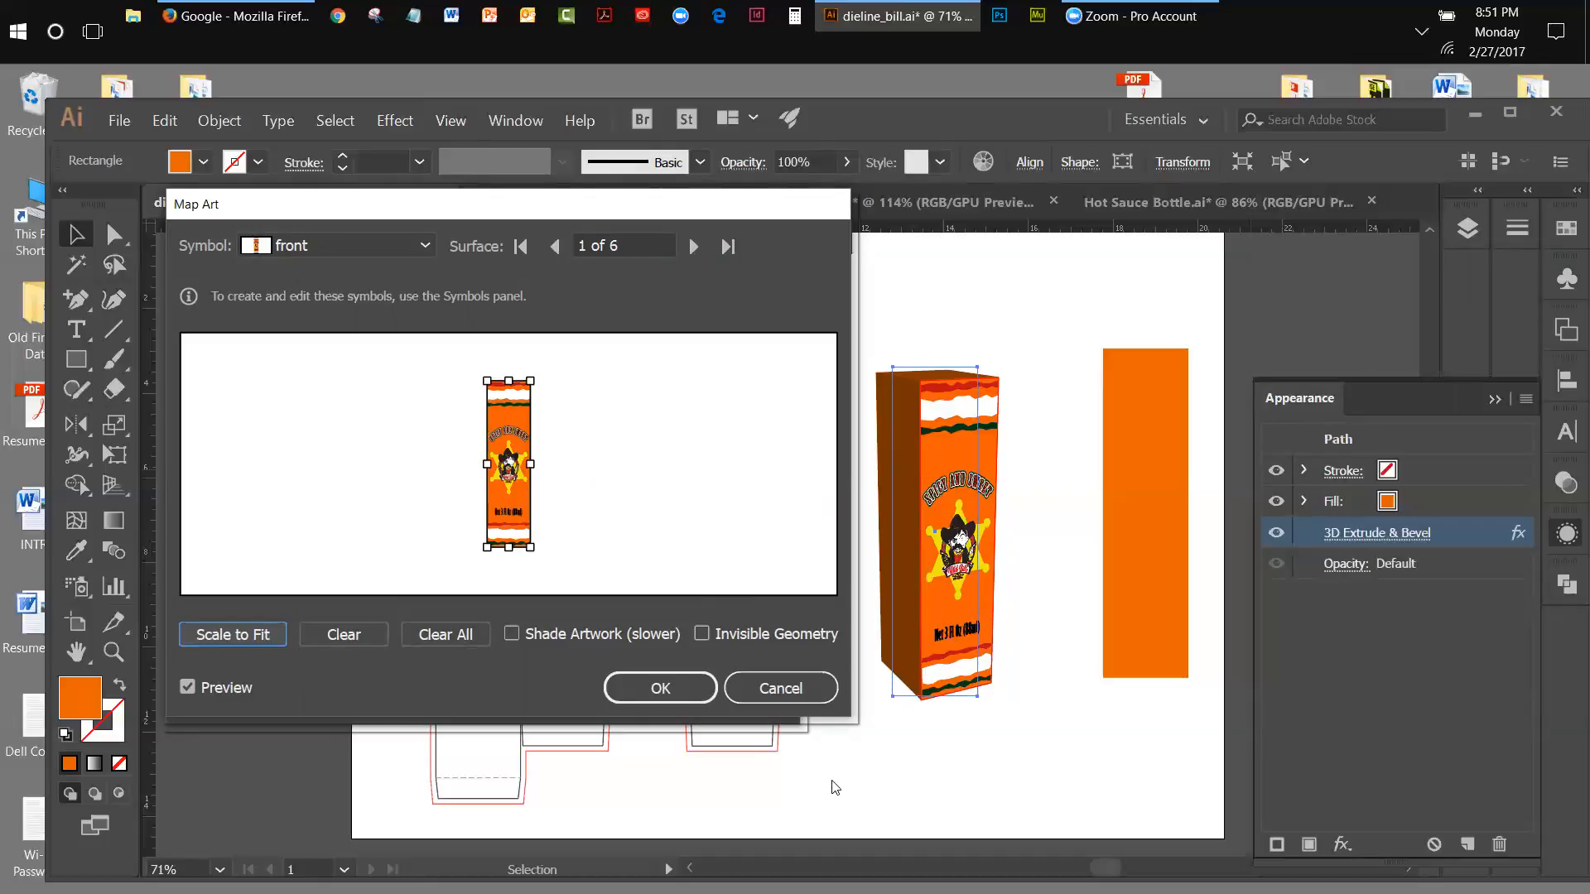
Try mapping the front symbol onto surface 5, the box's side face, rotating it sideways and resizing it so the label reads upright.
{"action": "left_click", "coordinate": [694, 247]}
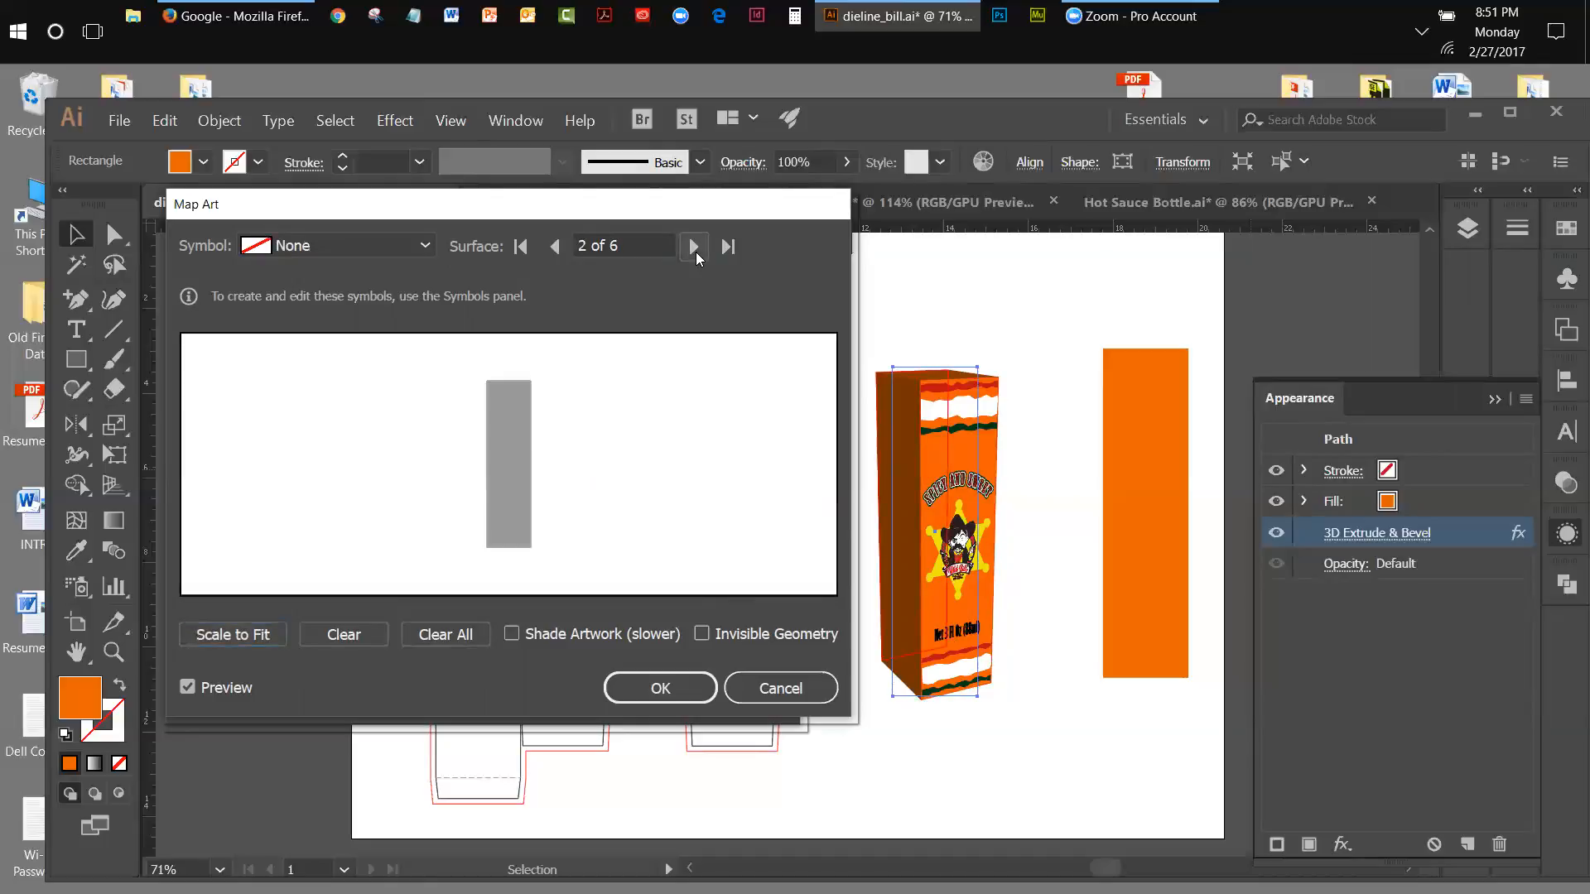
{"action": "left_click", "coordinate": [695, 251]}
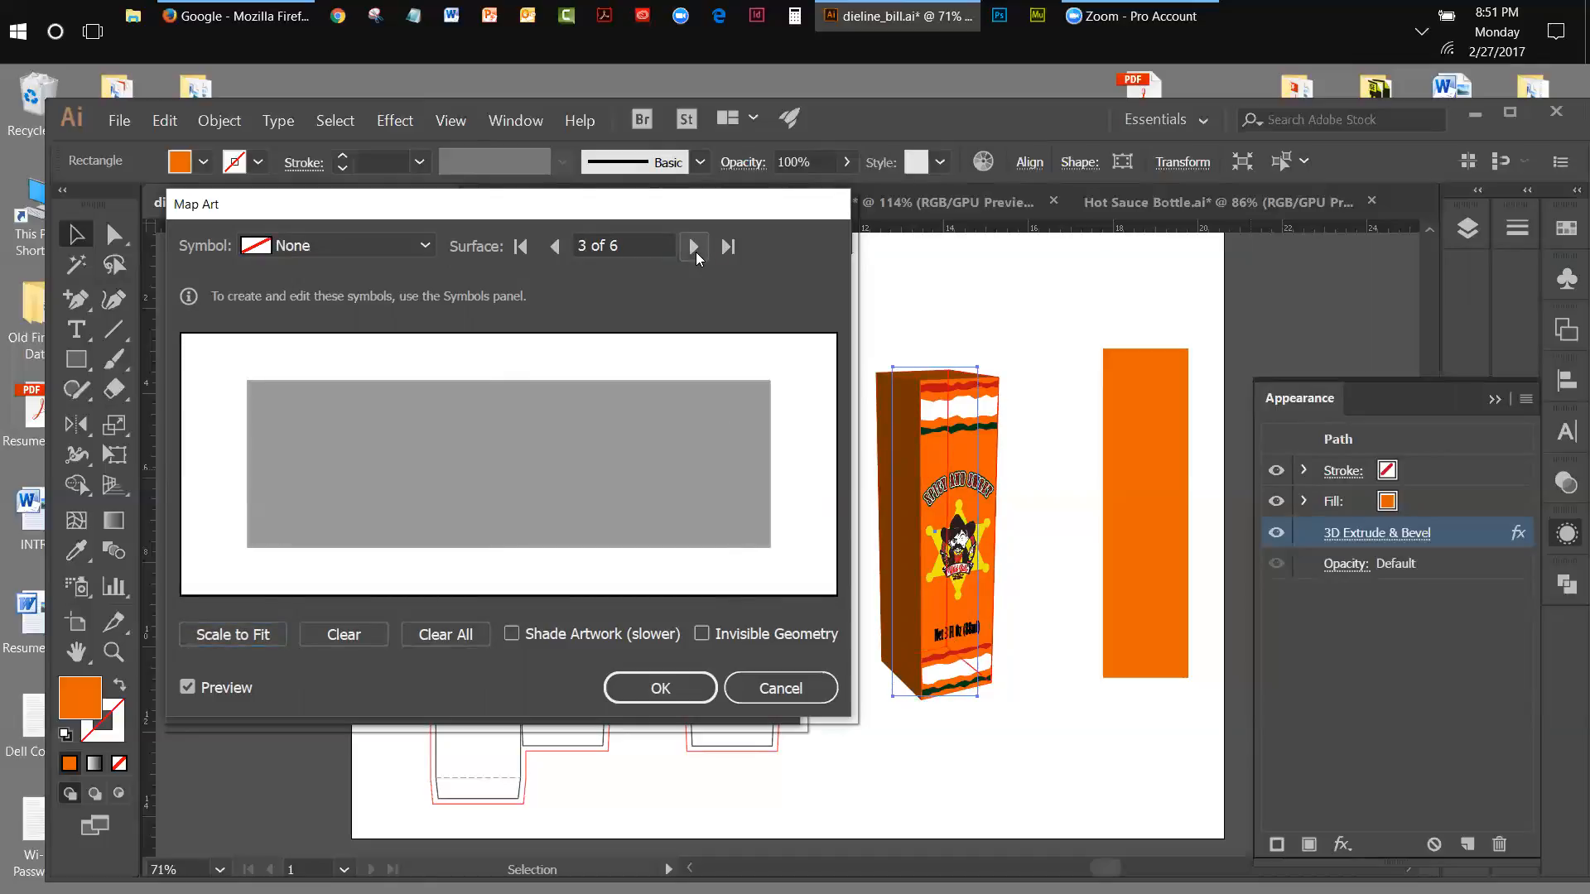
{"action": "left_click", "coordinate": [696, 252]}
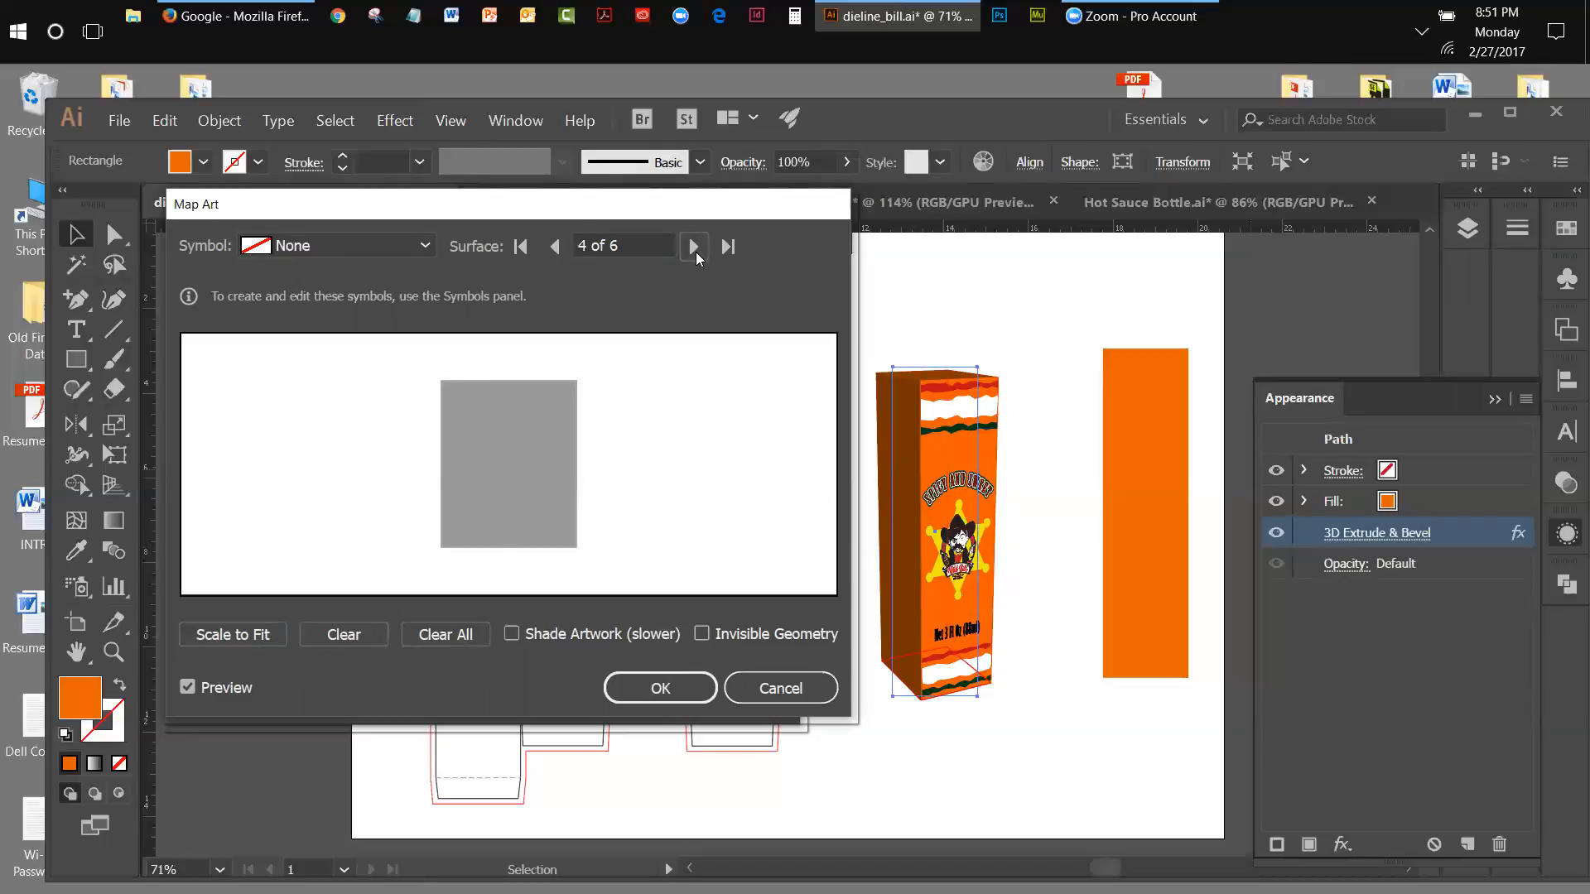
{"action": "left_click", "coordinate": [696, 252]}
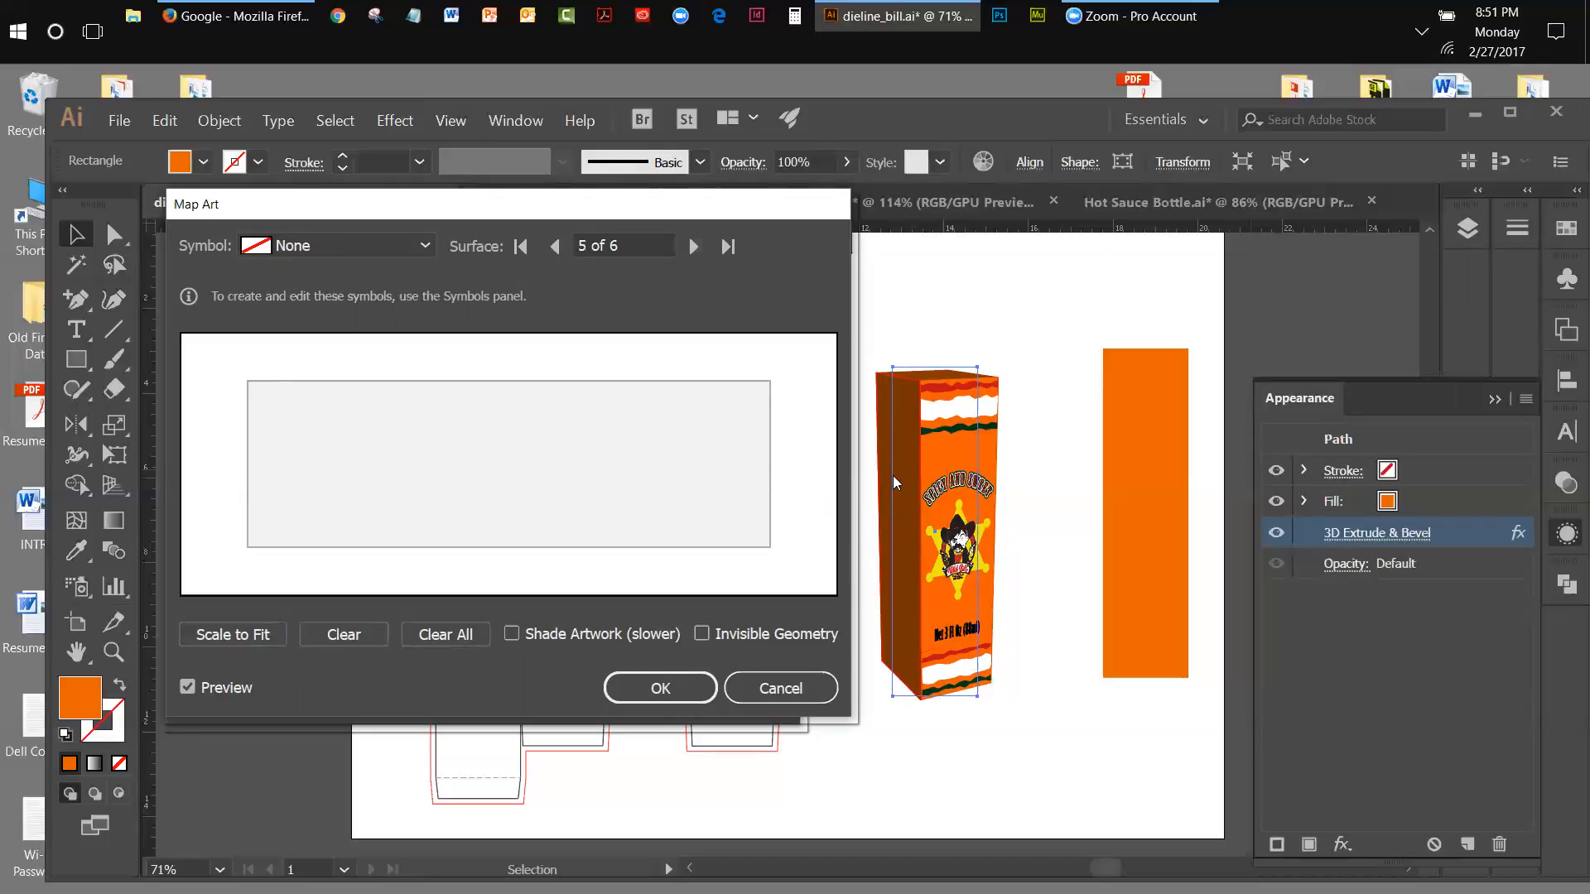
{"action": "left_click", "coordinate": [425, 243]}
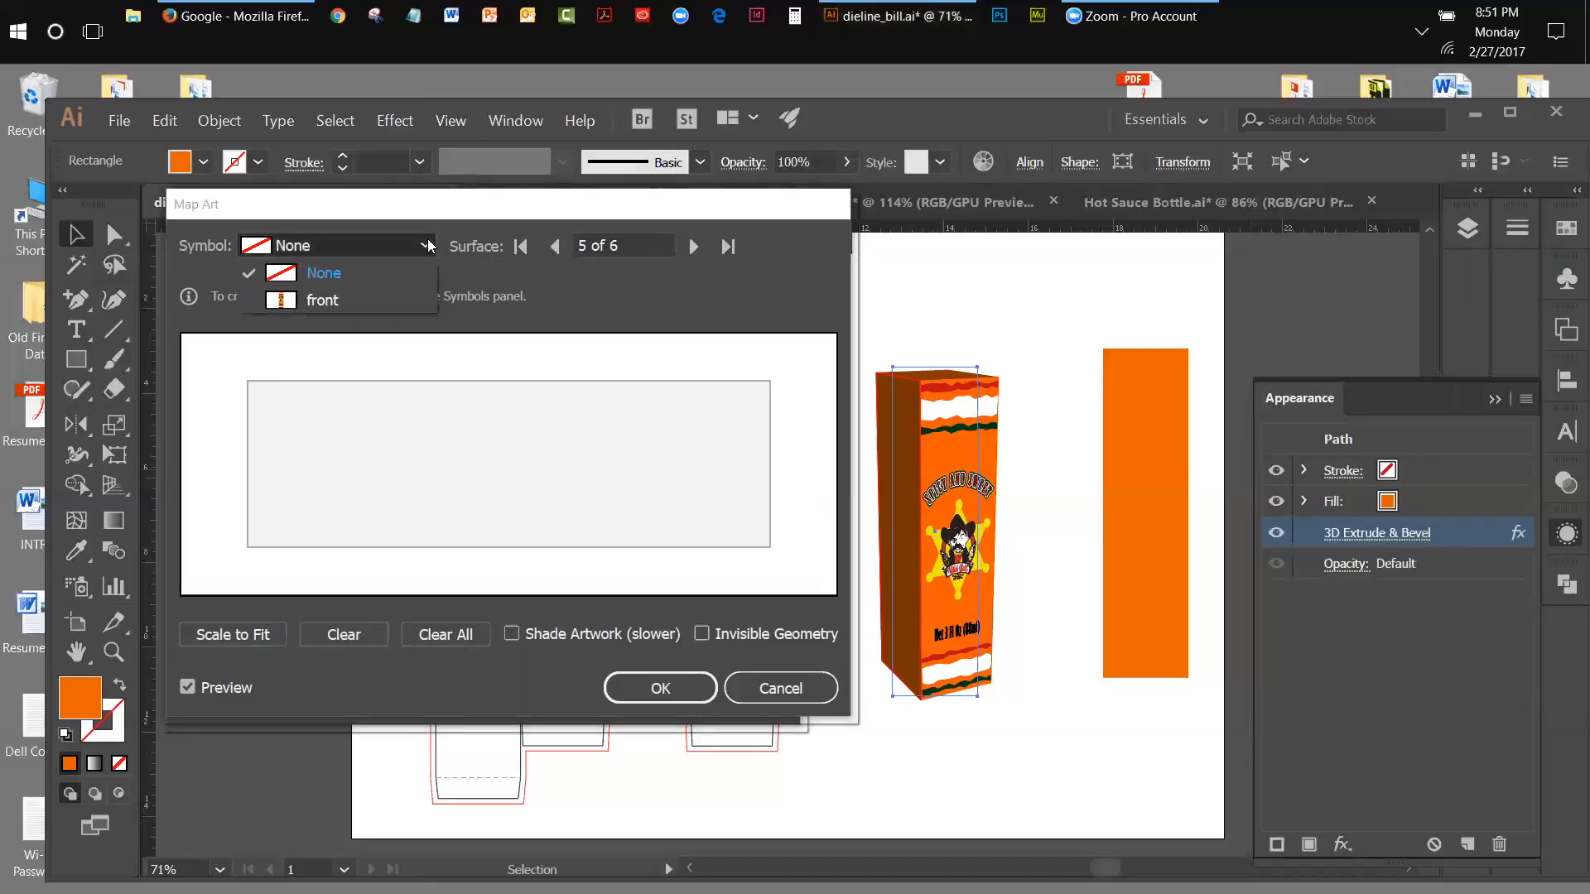
{"action": "left_click", "coordinate": [290, 302]}
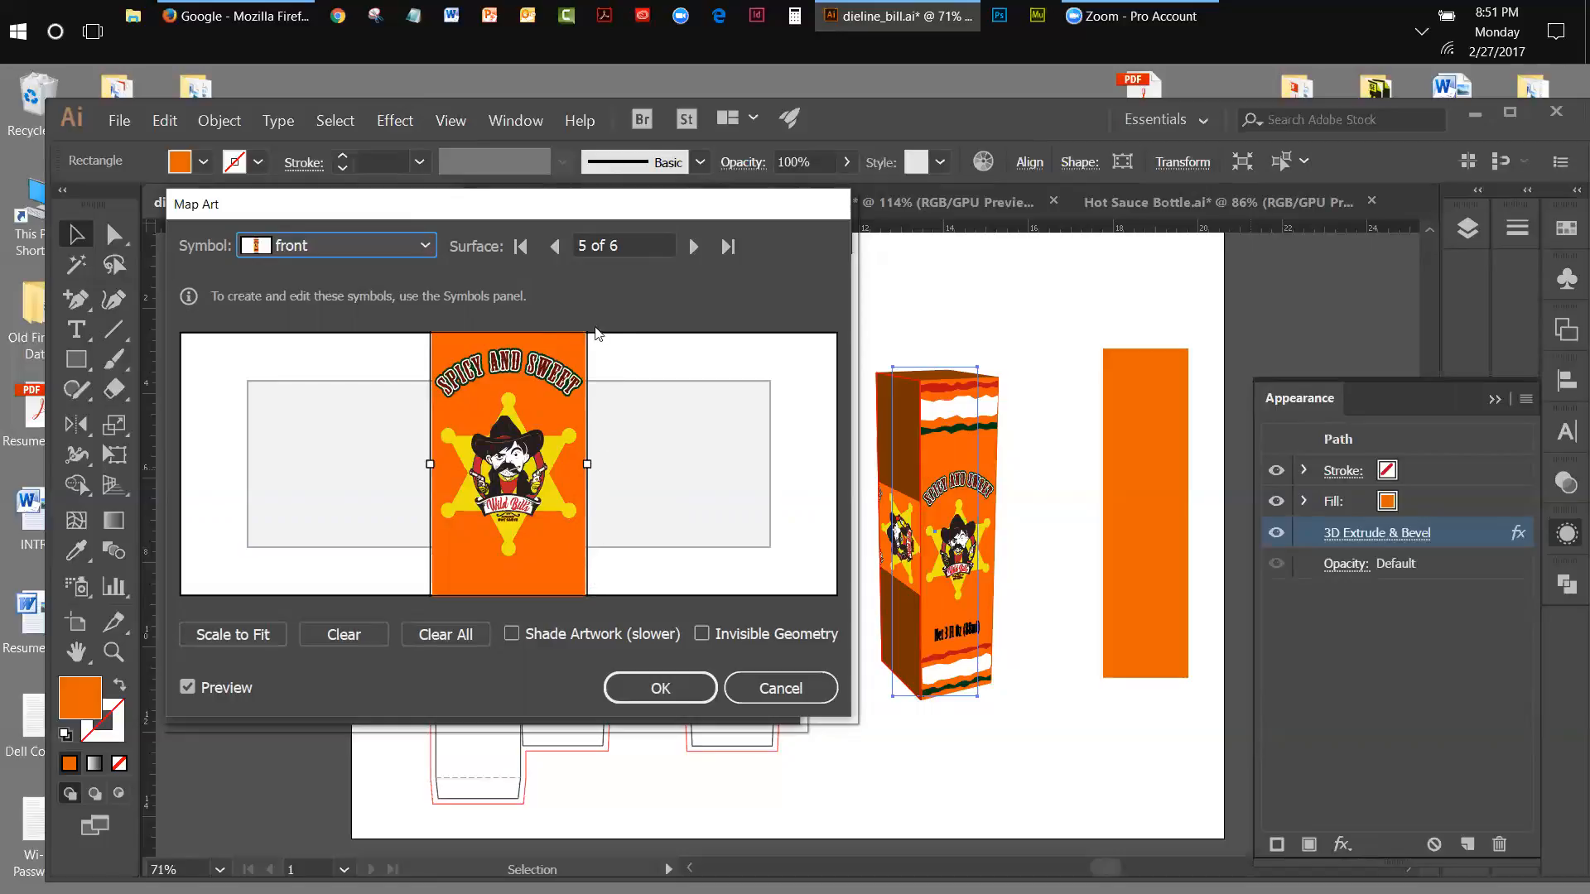
{"action": "mouse_move", "coordinate": [564, 339]}
{"action": "left_mouse_down"}
{"action": "mouse_move", "coordinate": [501, 344]}
{"action": "mouse_move", "coordinate": [508, 387]}
{"action": "mouse_move", "coordinate": [584, 366]}
{"action": "mouse_move", "coordinate": [571, 357]}
{"action": "mouse_move", "coordinate": [558, 423]}
{"action": "mouse_move", "coordinate": [587, 327]}
{"action": "mouse_move", "coordinate": [585, 348]}
{"action": "left_mouse_up"}
{"action": "left_click_drag", "start_coordinate": [595, 469], "coordinate": [524, 333]}
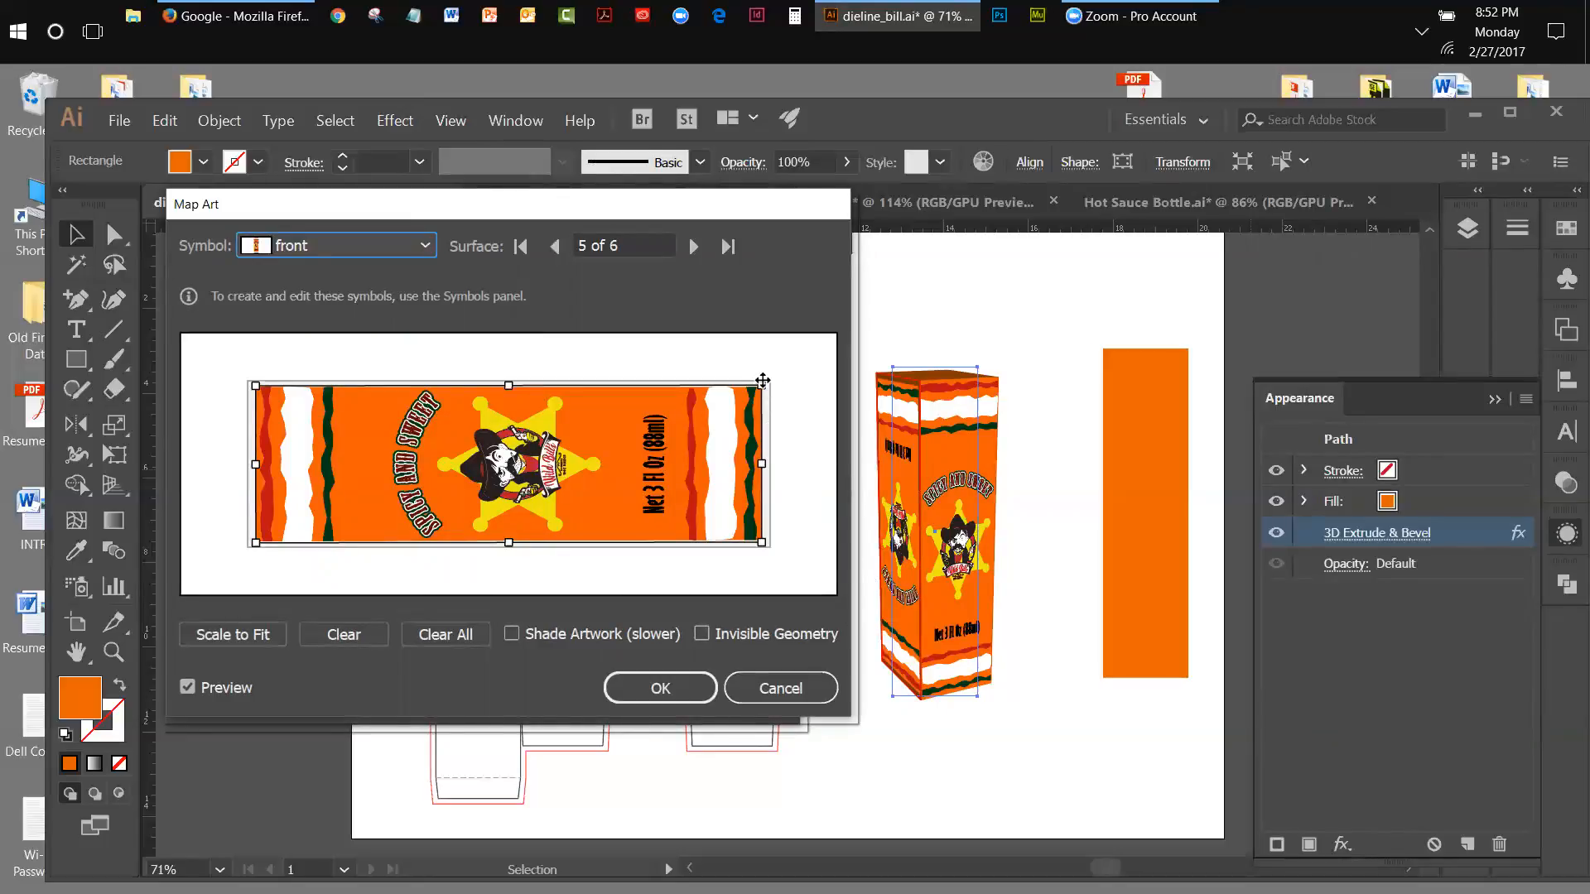
{"action": "left_click_drag", "start_coordinate": [765, 380], "coordinate": [373, 512]}
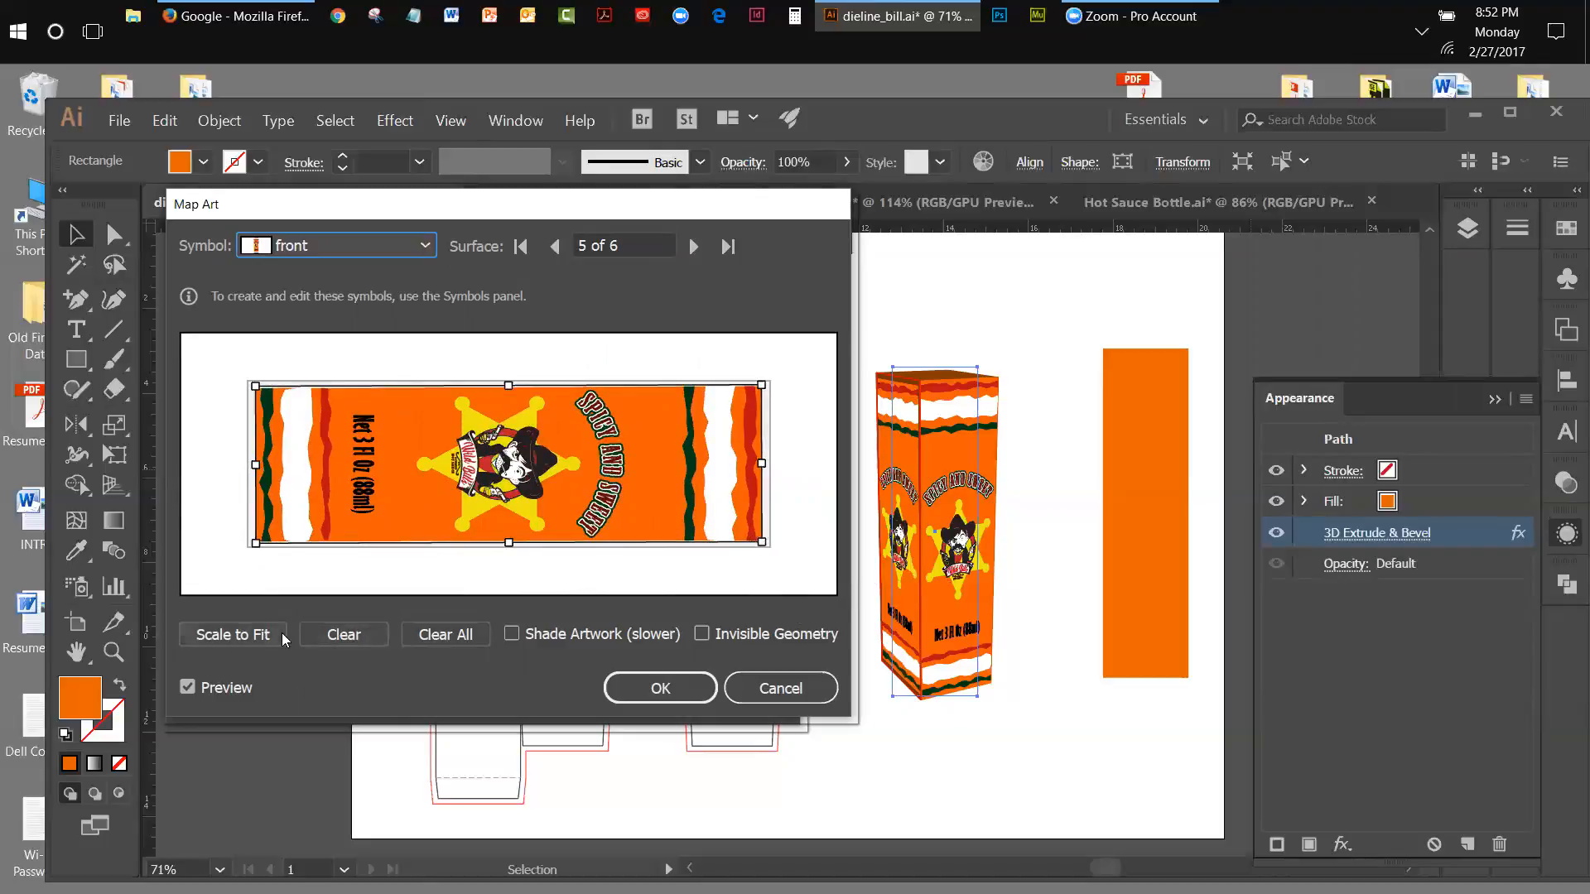
Try scaling the side face artwork on surface 5 to fit and leave Map Art.
{"action": "left_click", "coordinate": [260, 635]}
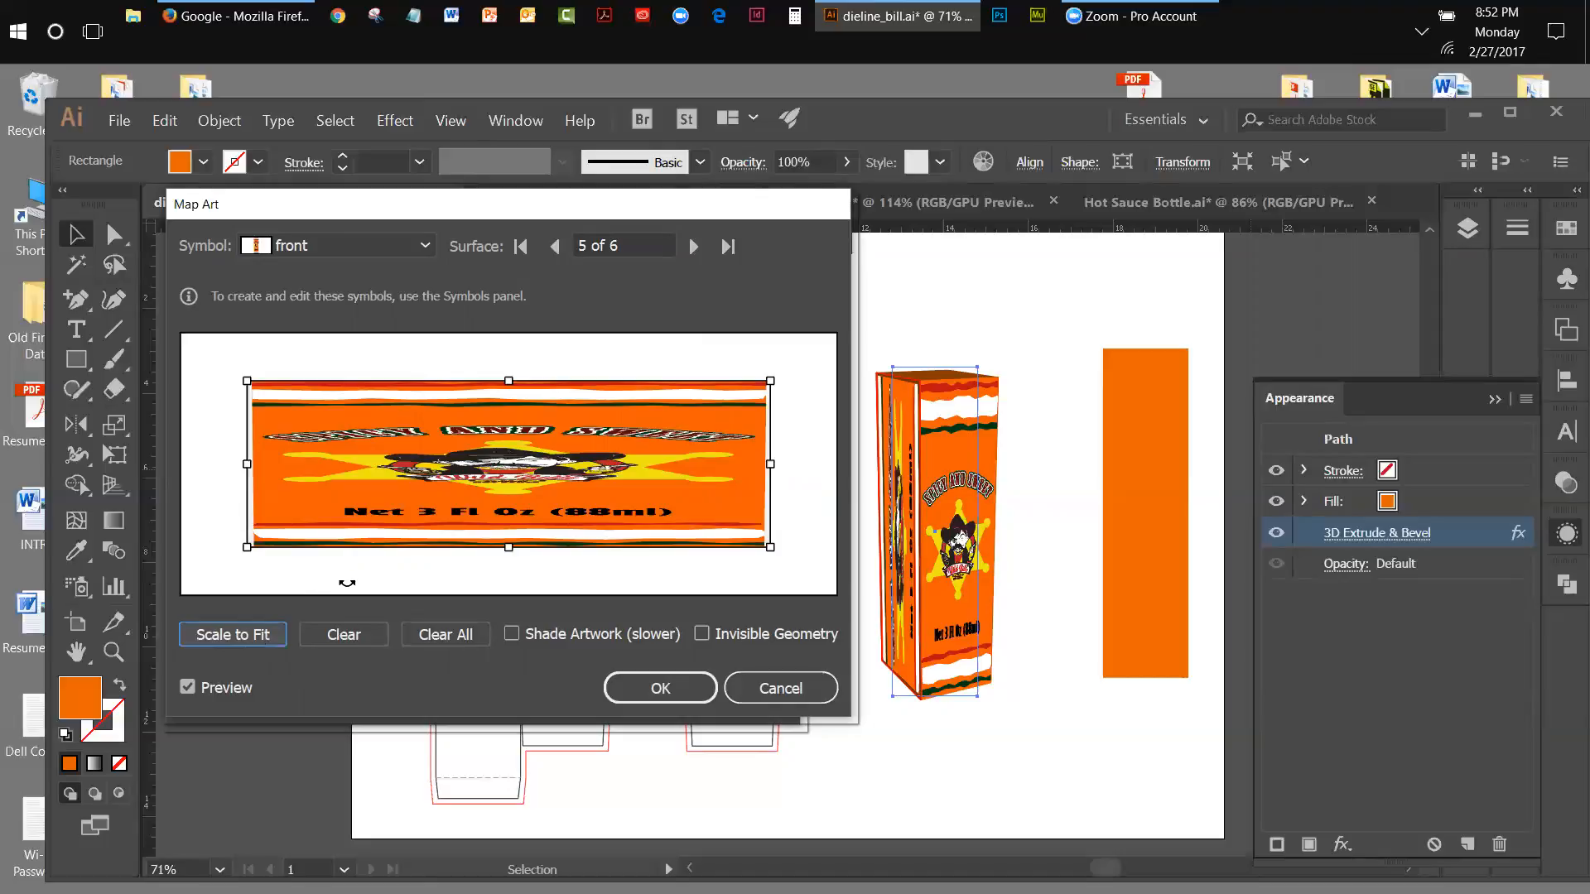
{"action": "left_click", "coordinate": [273, 635]}
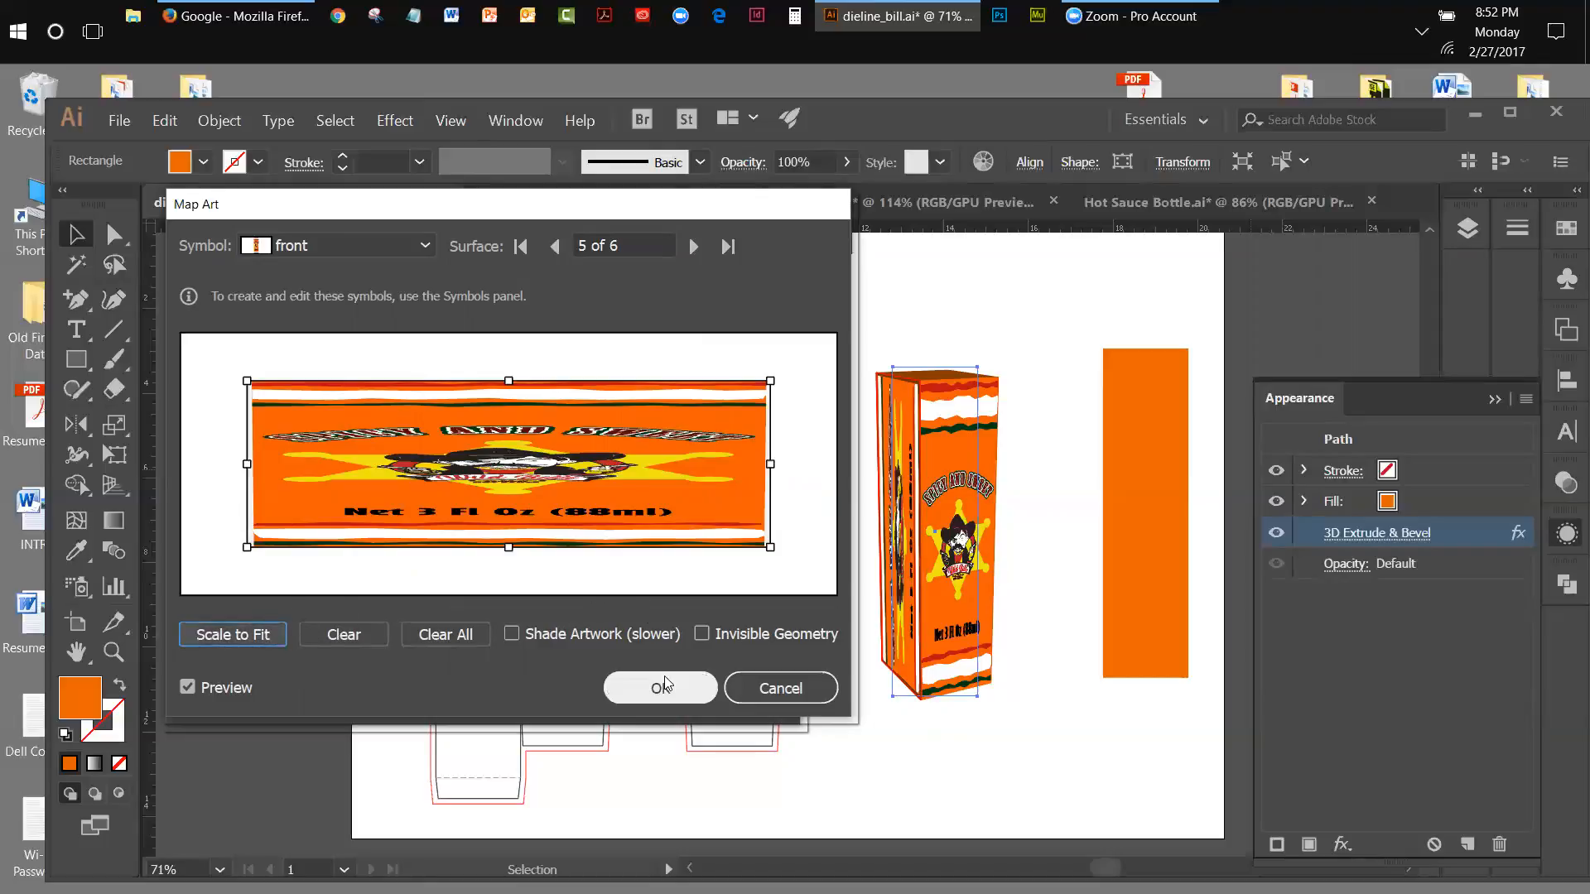
{"action": "left_click", "coordinate": [757, 699]}
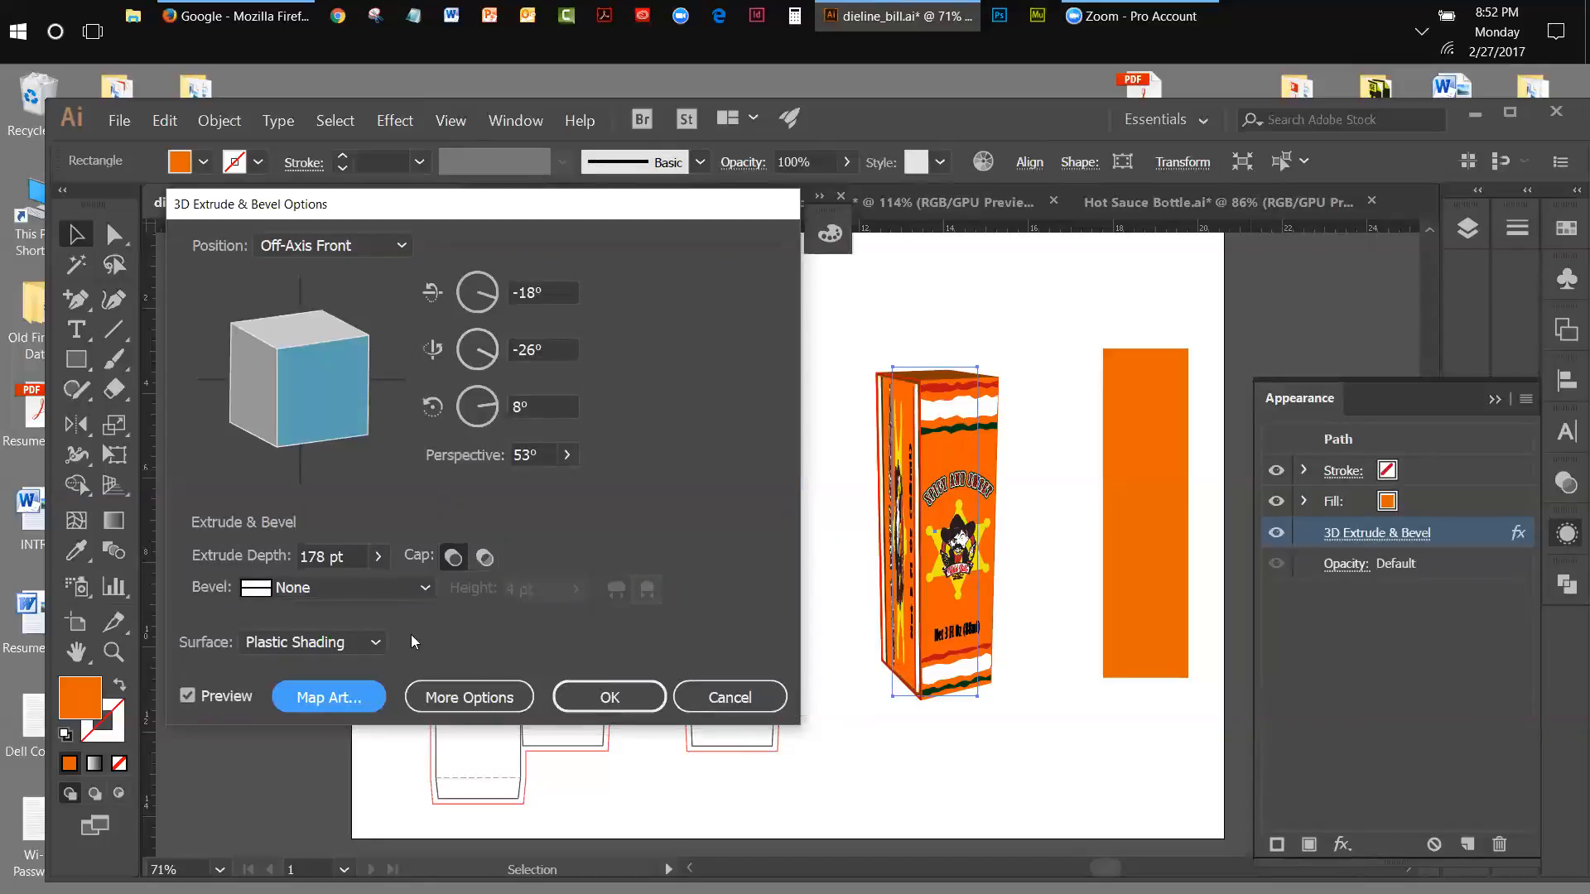
Reopen Map Art, step through the surfaces to surface 6, and cancel the changes to the box's 3D effect.
{"action": "left_click", "coordinate": [352, 700]}
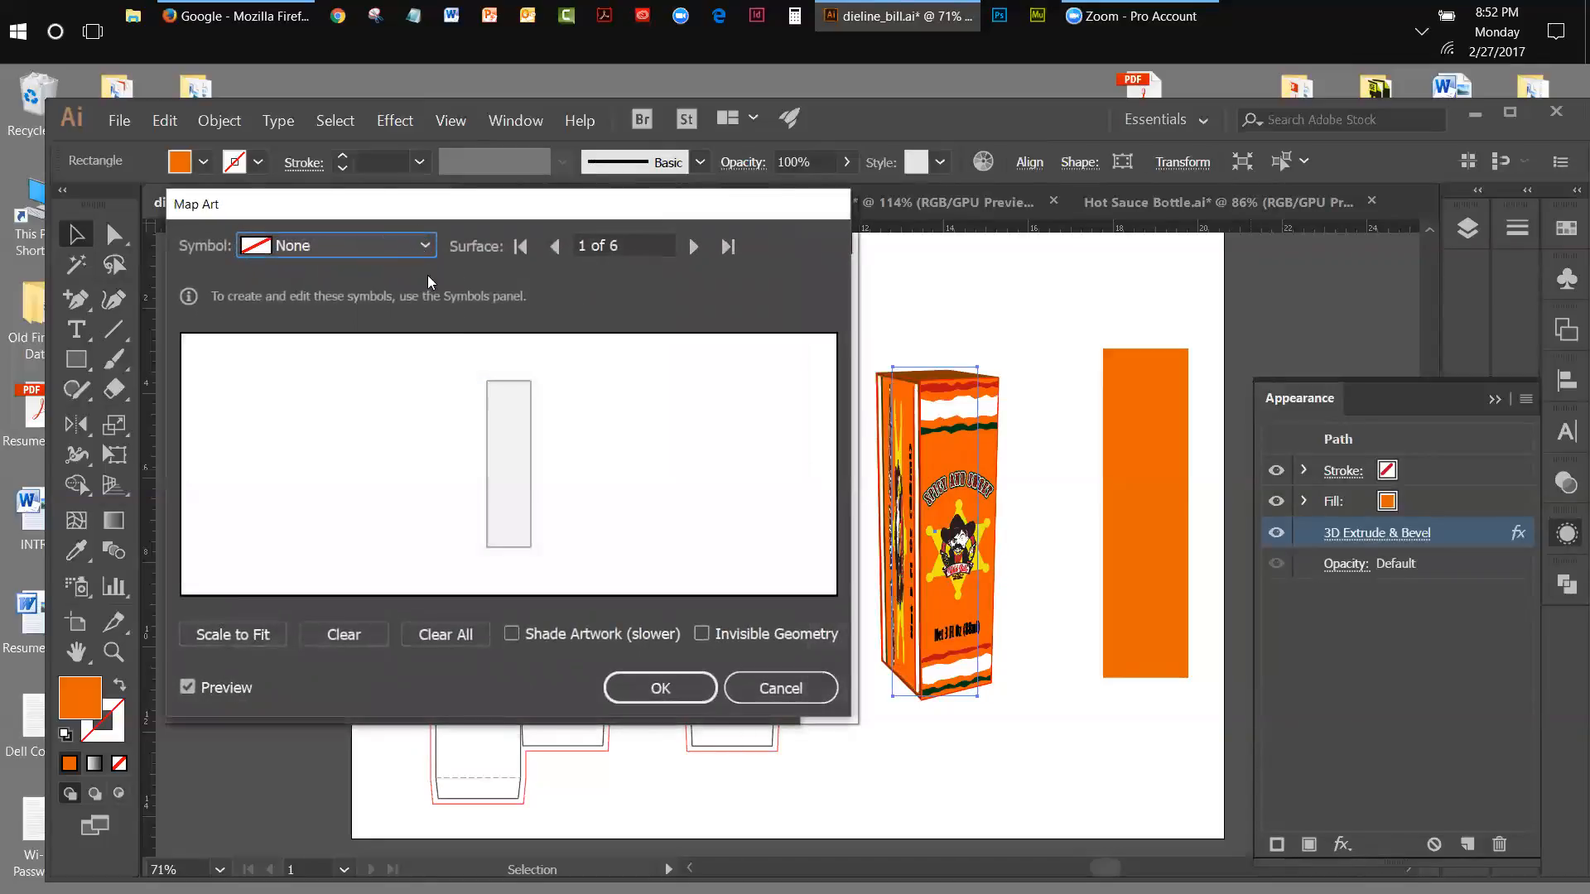
{"action": "left_click", "coordinate": [694, 246]}
{"action": "left_click", "coordinate": [694, 246]}
{"action": "left_click", "coordinate": [694, 246]}
{"action": "left_click", "coordinate": [694, 246]}
{"action": "left_click", "coordinate": [694, 246]}
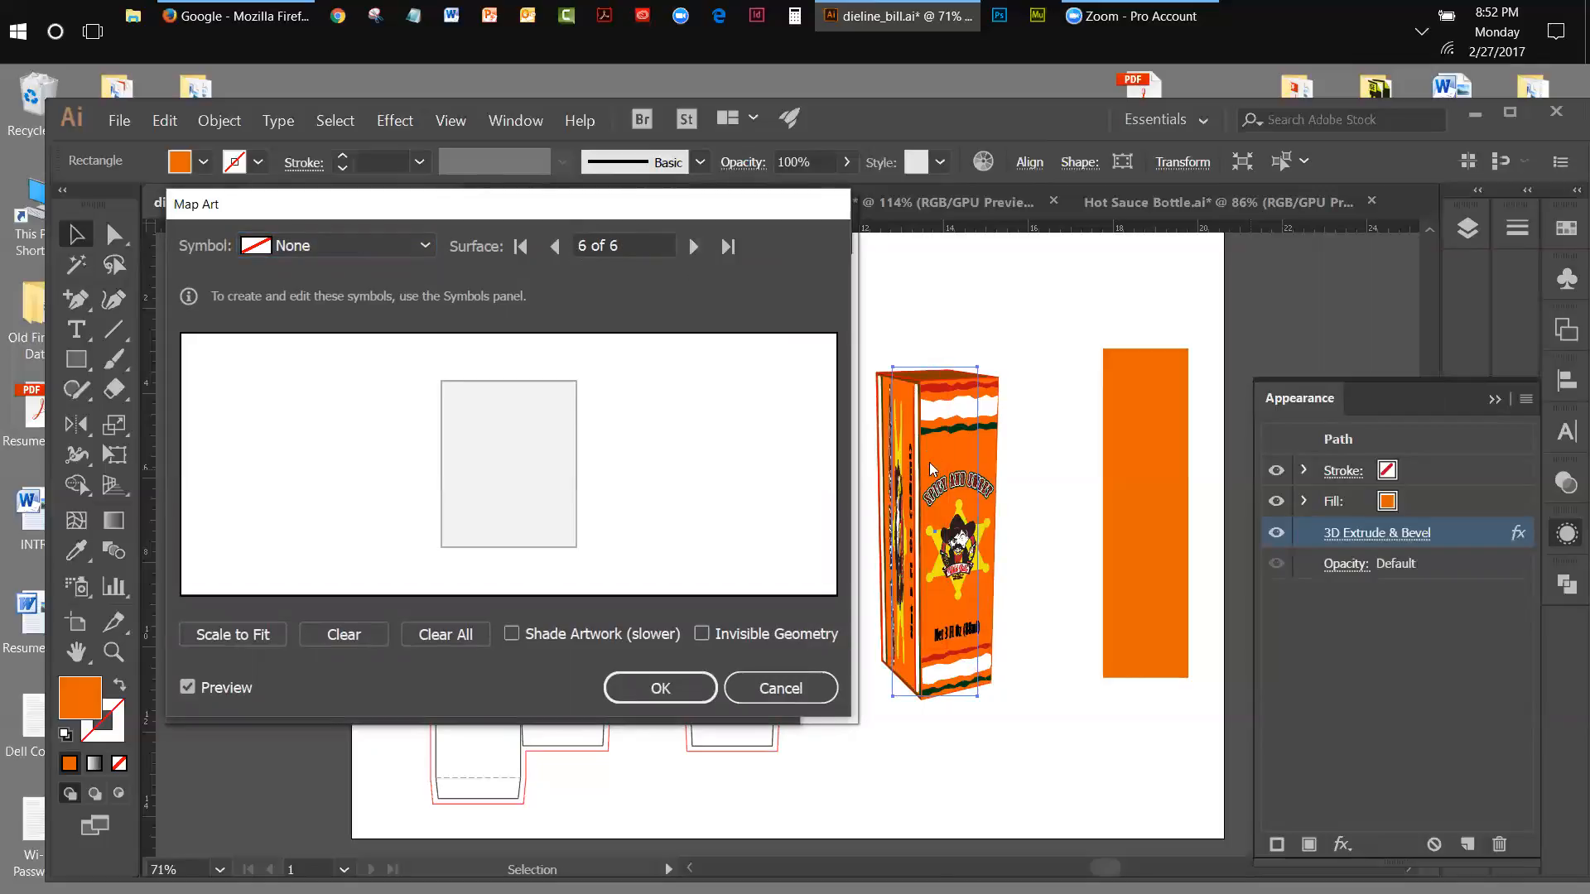
{"action": "left_click", "coordinate": [670, 702]}
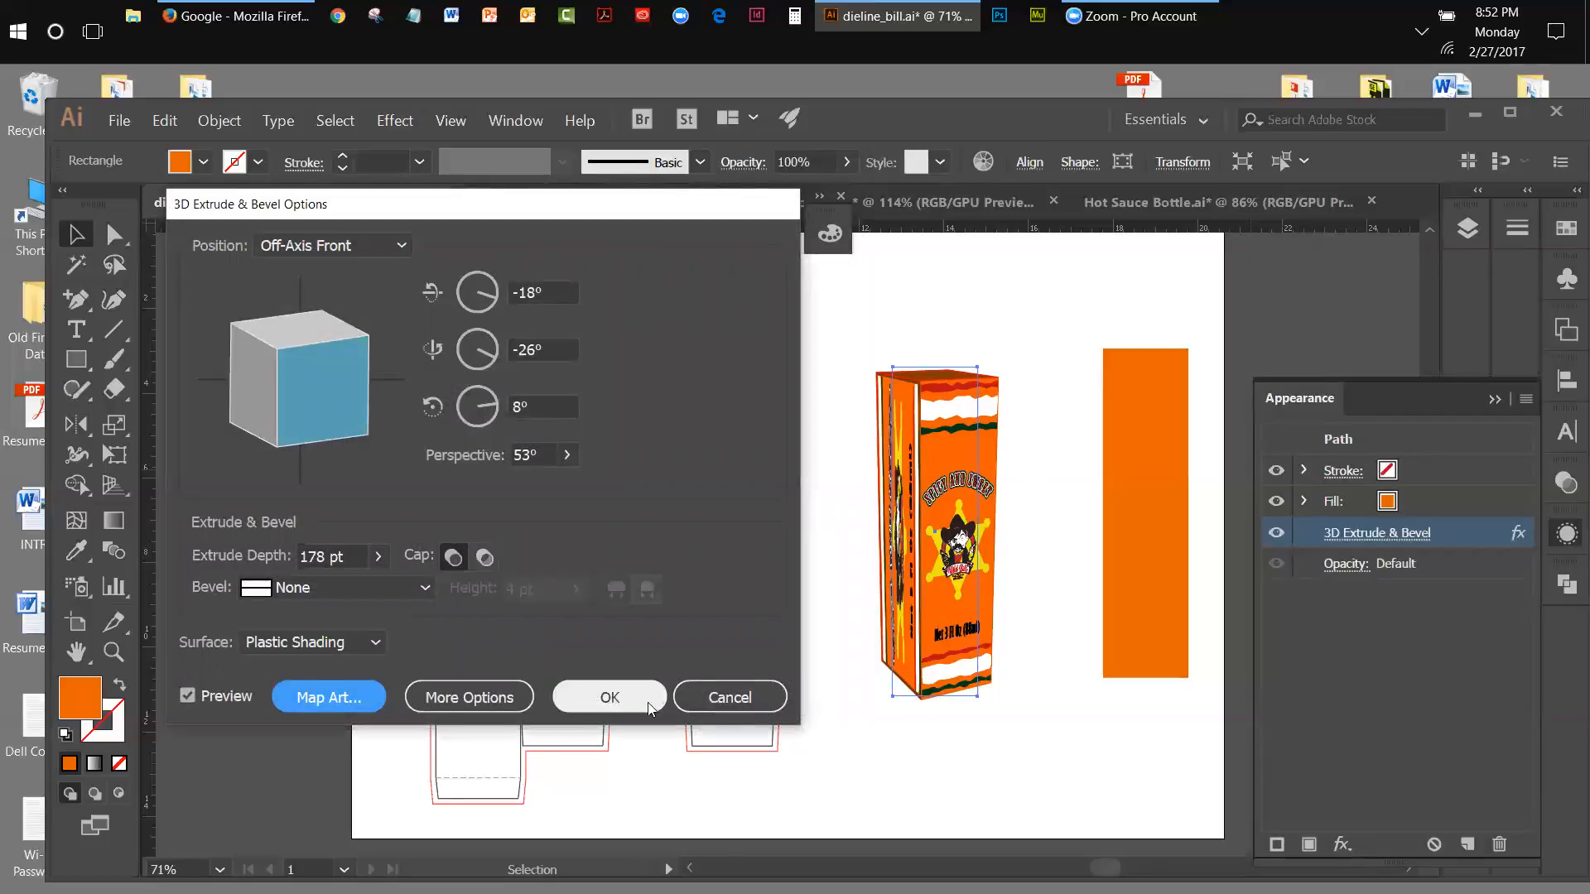
{"action": "left_click", "coordinate": [689, 703]}
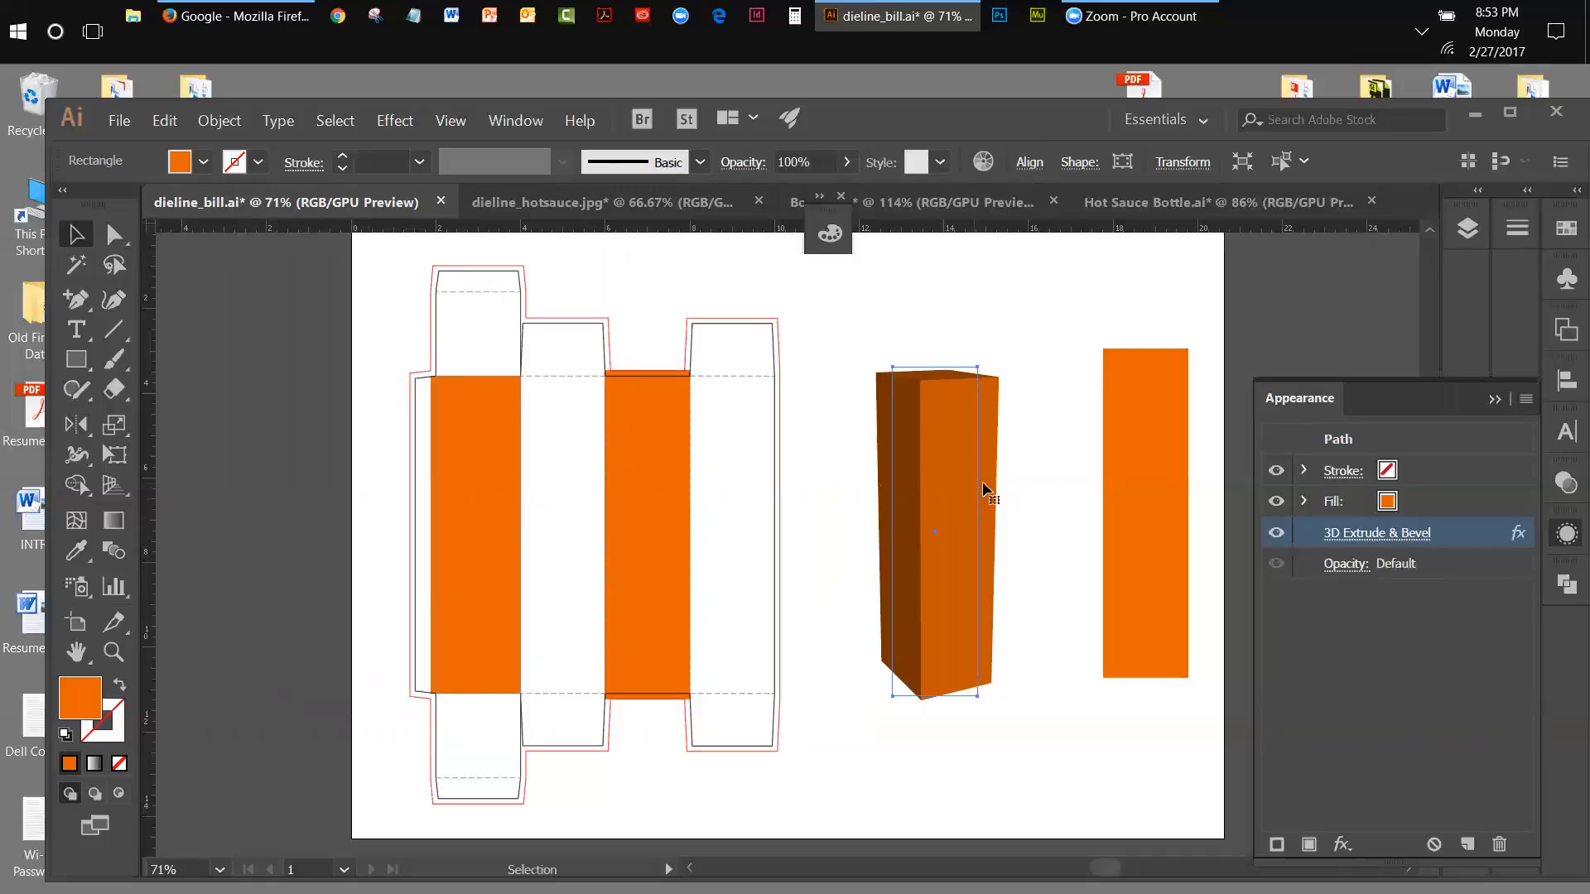
Reopen the box's 3D Extrude & Bevel effect with preview, map the front symbol onto surface 1 scaled to fit, and apply it.
{"action": "left_click", "coordinate": [1407, 534]}
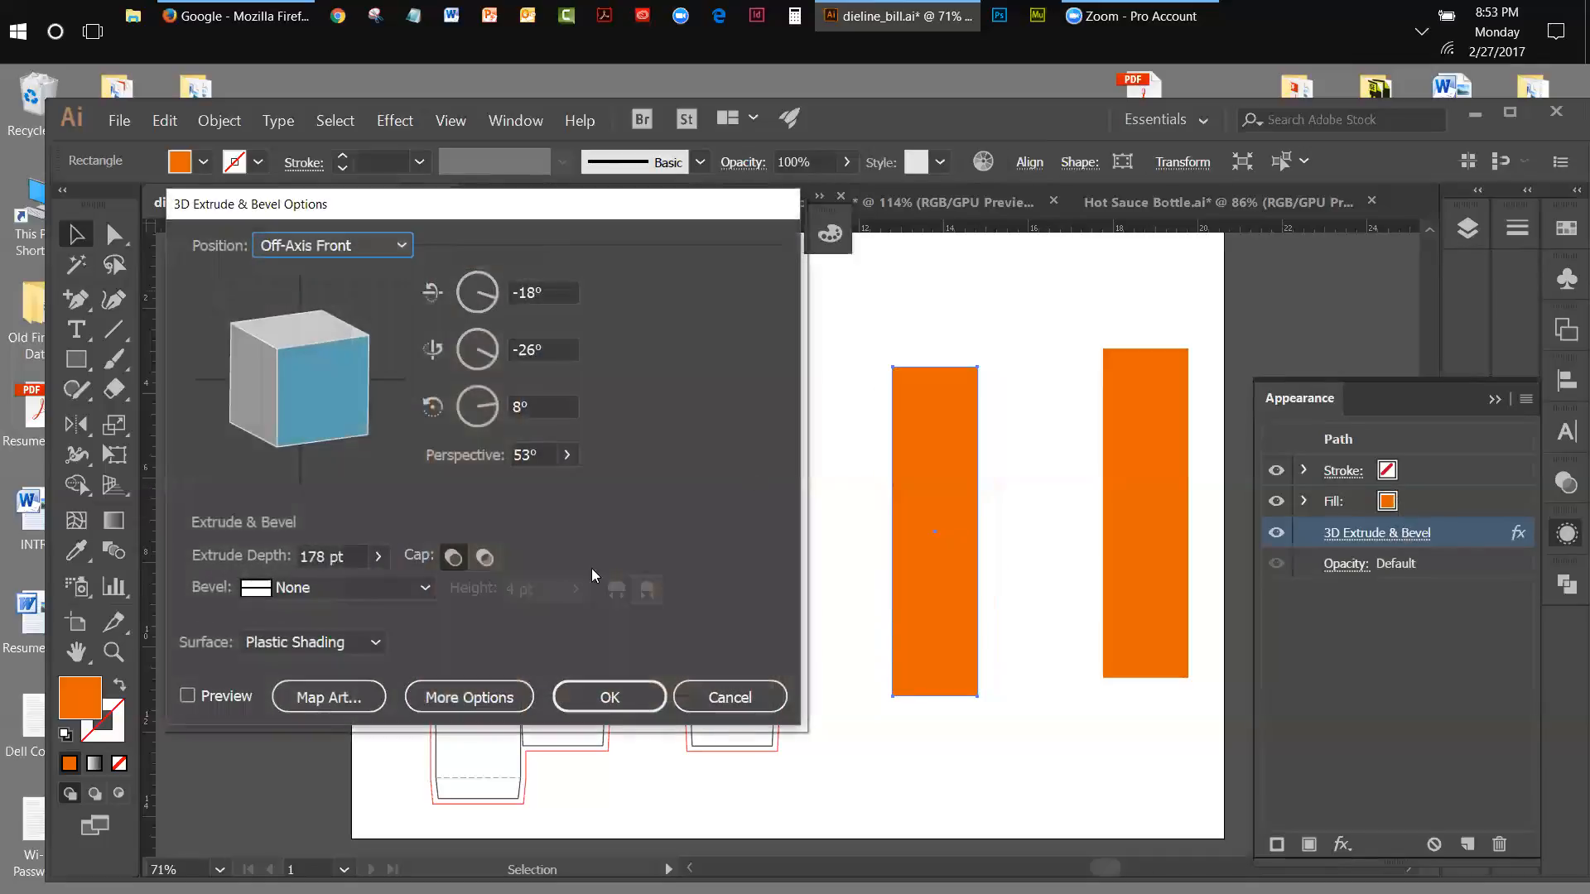
{"action": "left_click", "coordinate": [187, 696]}
{"action": "left_click", "coordinate": [328, 698]}
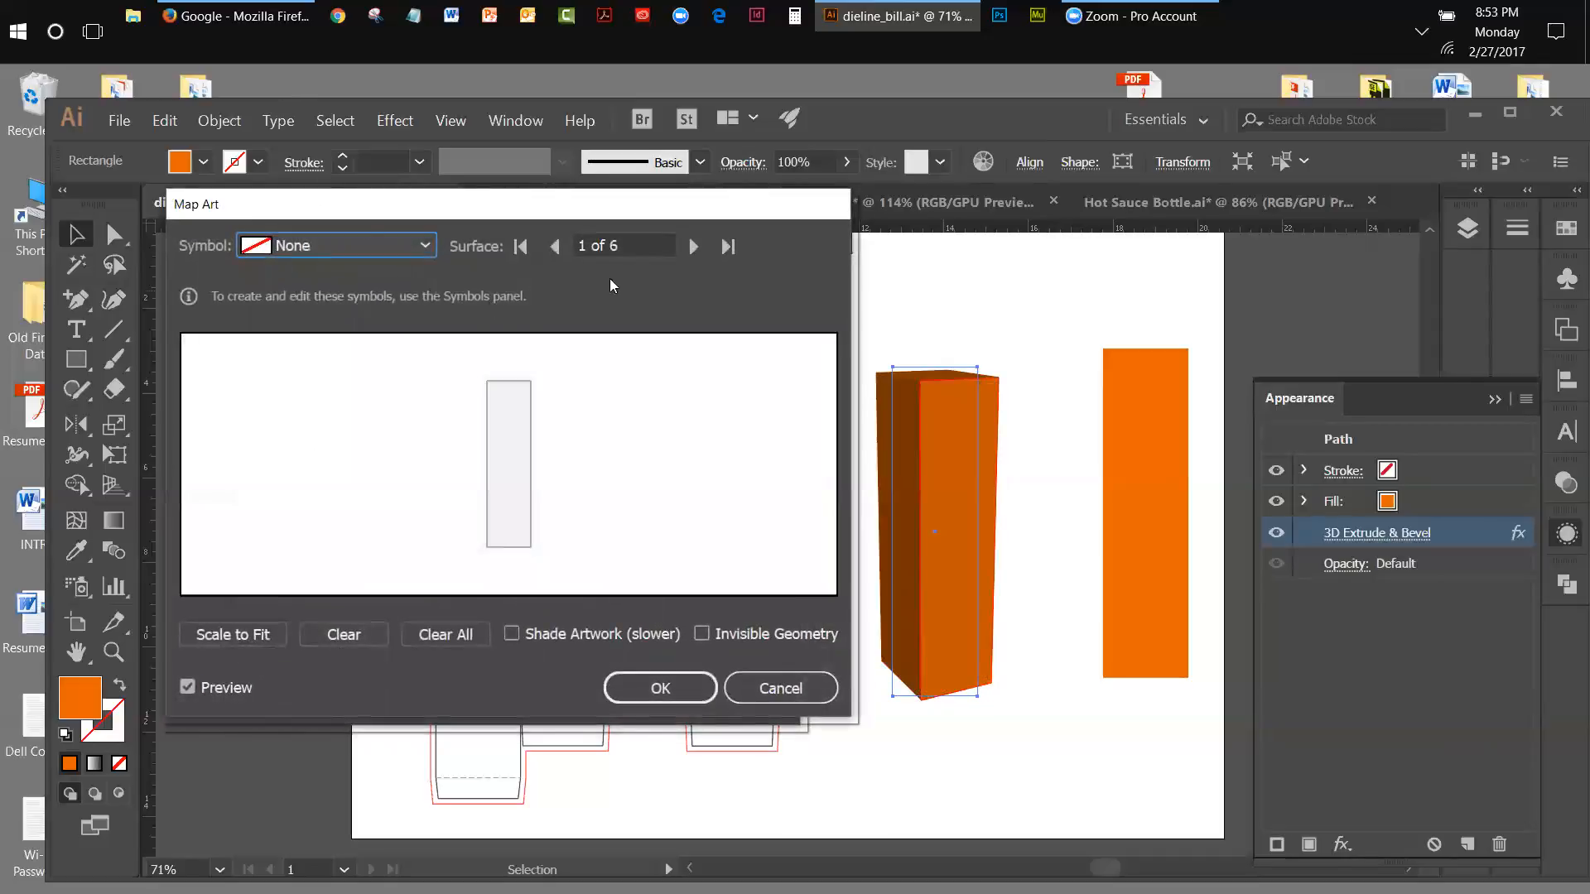
{"action": "left_click", "coordinate": [424, 245]}
{"action": "left_click", "coordinate": [286, 301]}
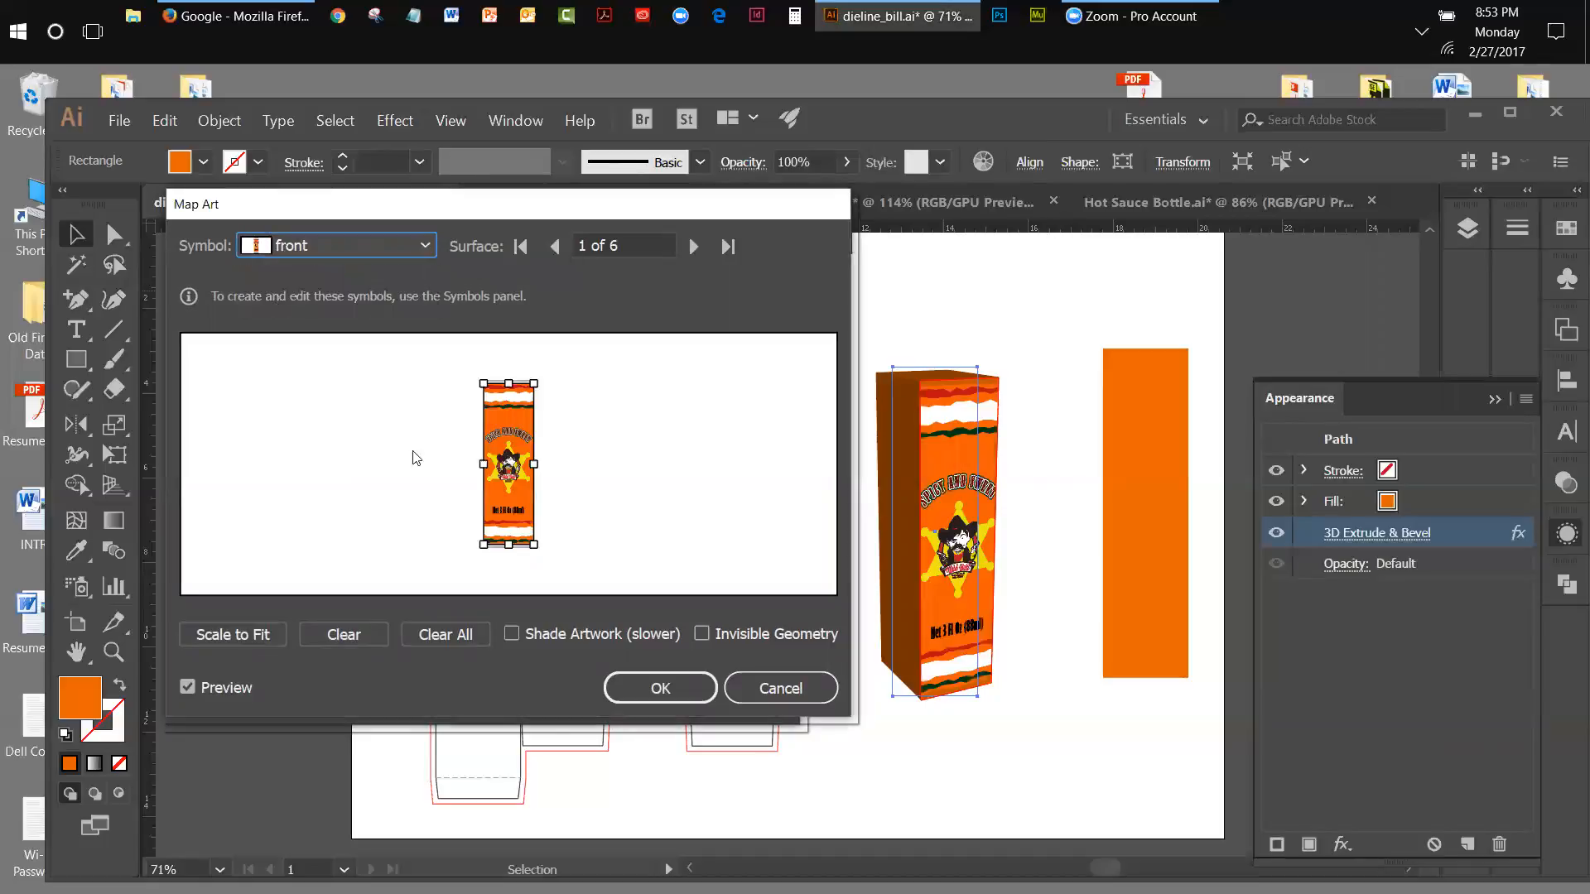
{"action": "left_click", "coordinate": [658, 690]}
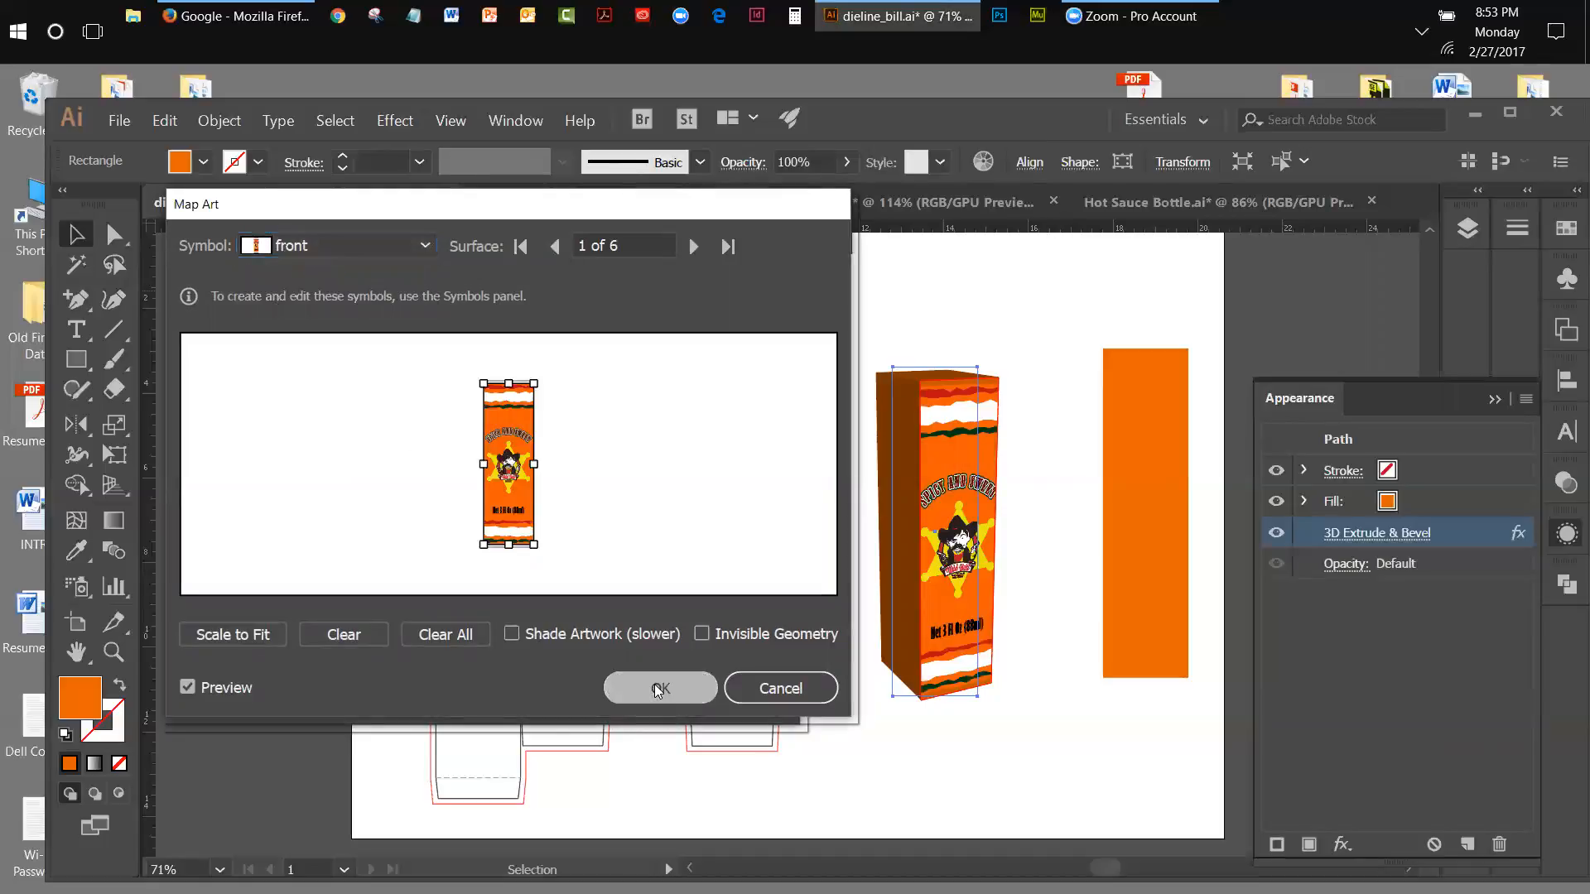
{"action": "left_click", "coordinate": [254, 634]}
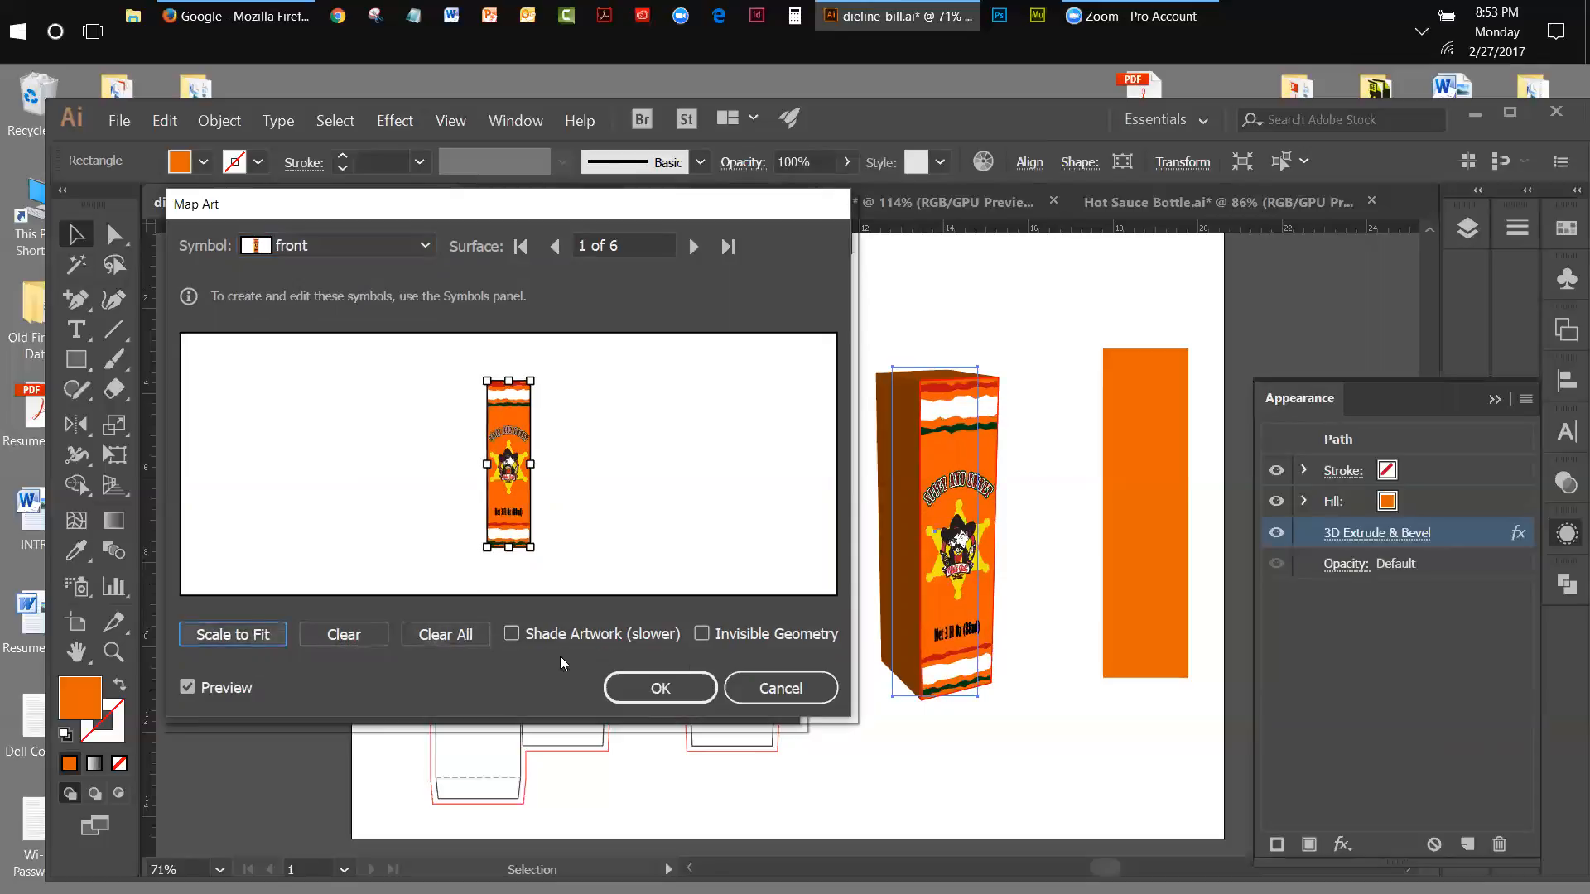
{"action": "left_click", "coordinate": [660, 688]}
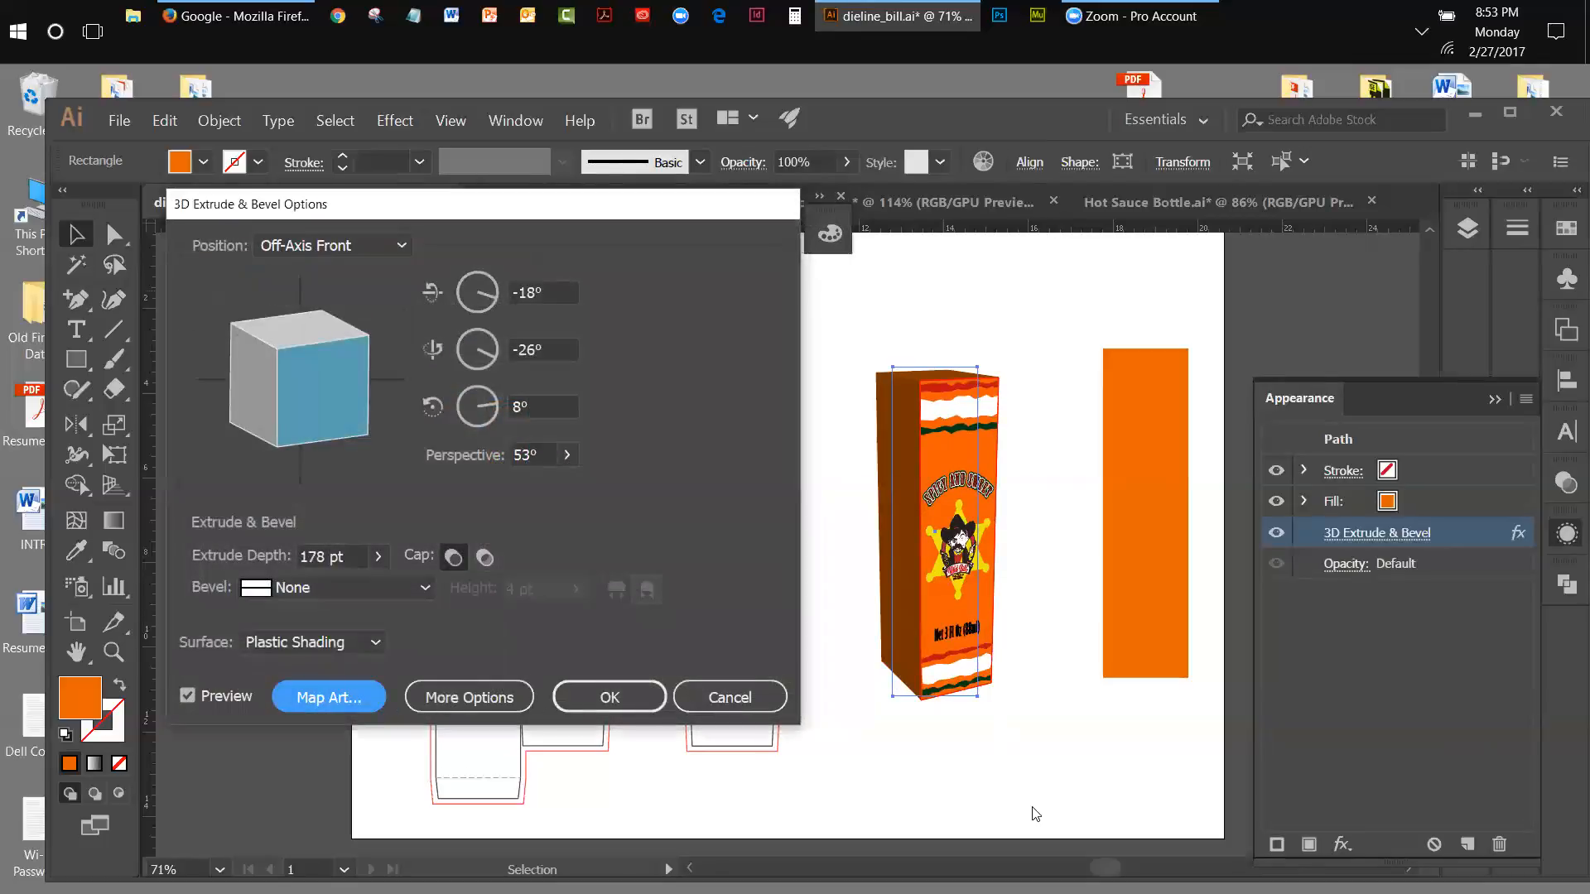
{"action": "key", "text": "Return"}
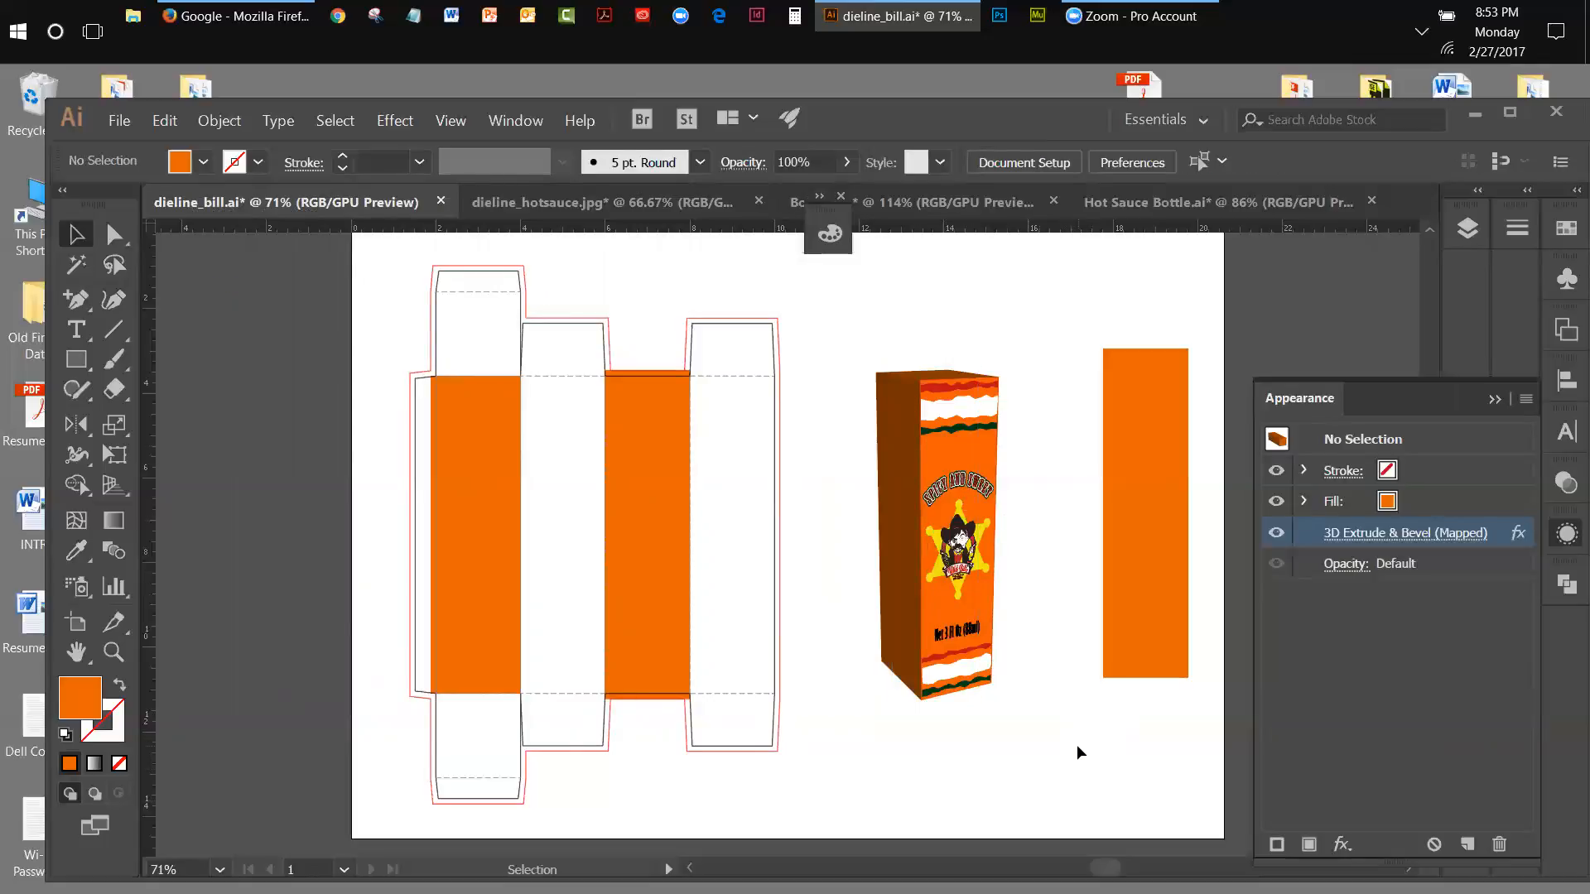
Try rotating the mapped box to about -28°, 27° and -7° in its 3D Extrude & Bevel effect, cancel the rotation and deselect the box.
{"action": "left_click", "coordinate": [988, 547]}
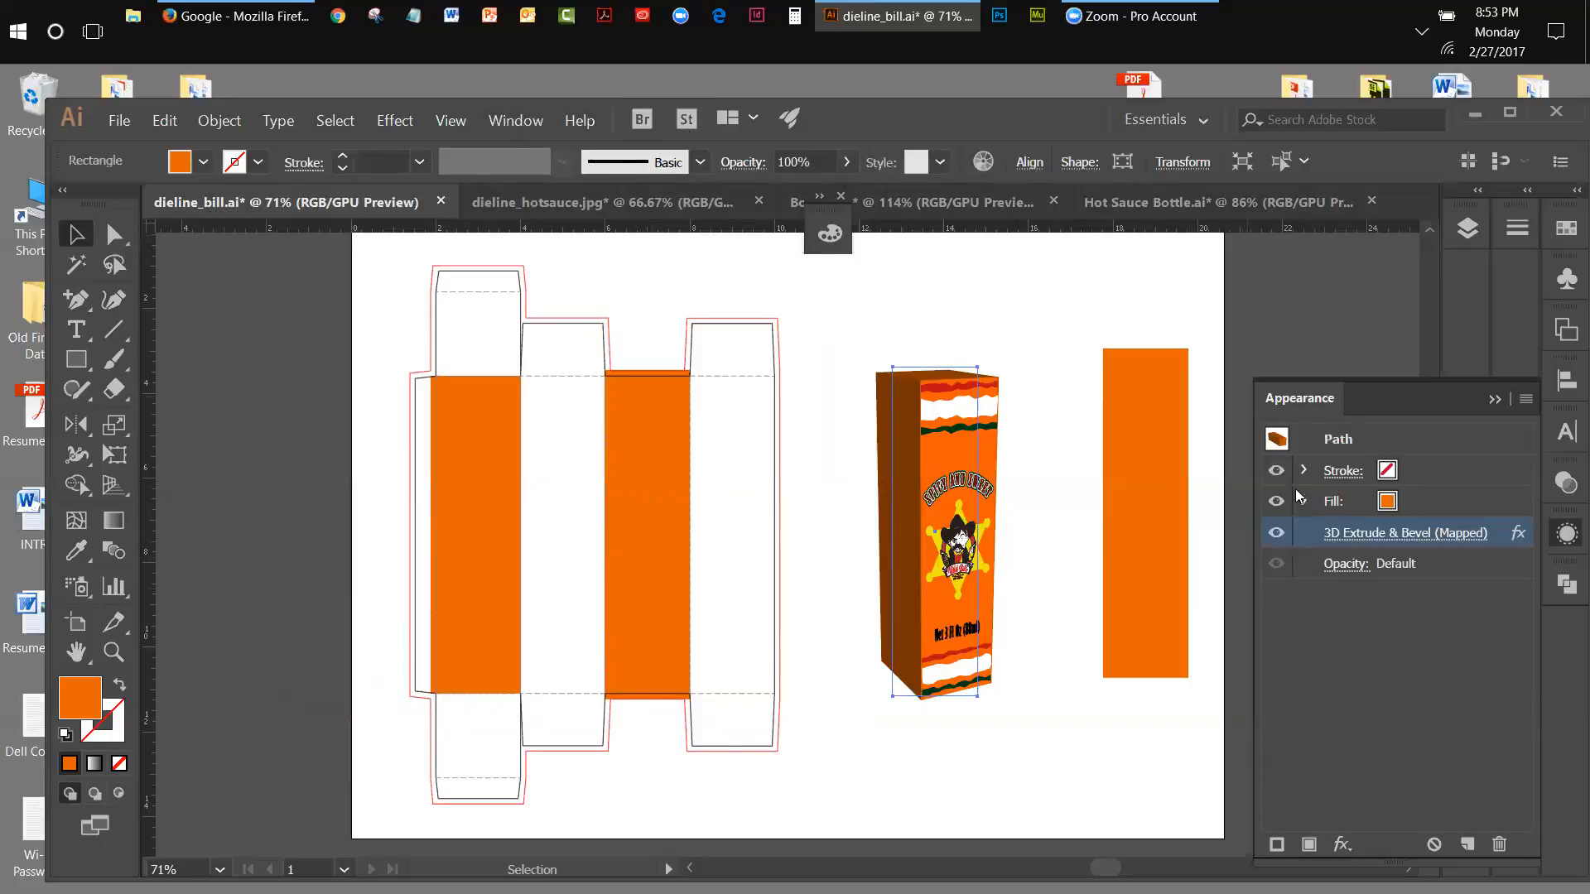
{"action": "left_click", "coordinate": [1323, 533]}
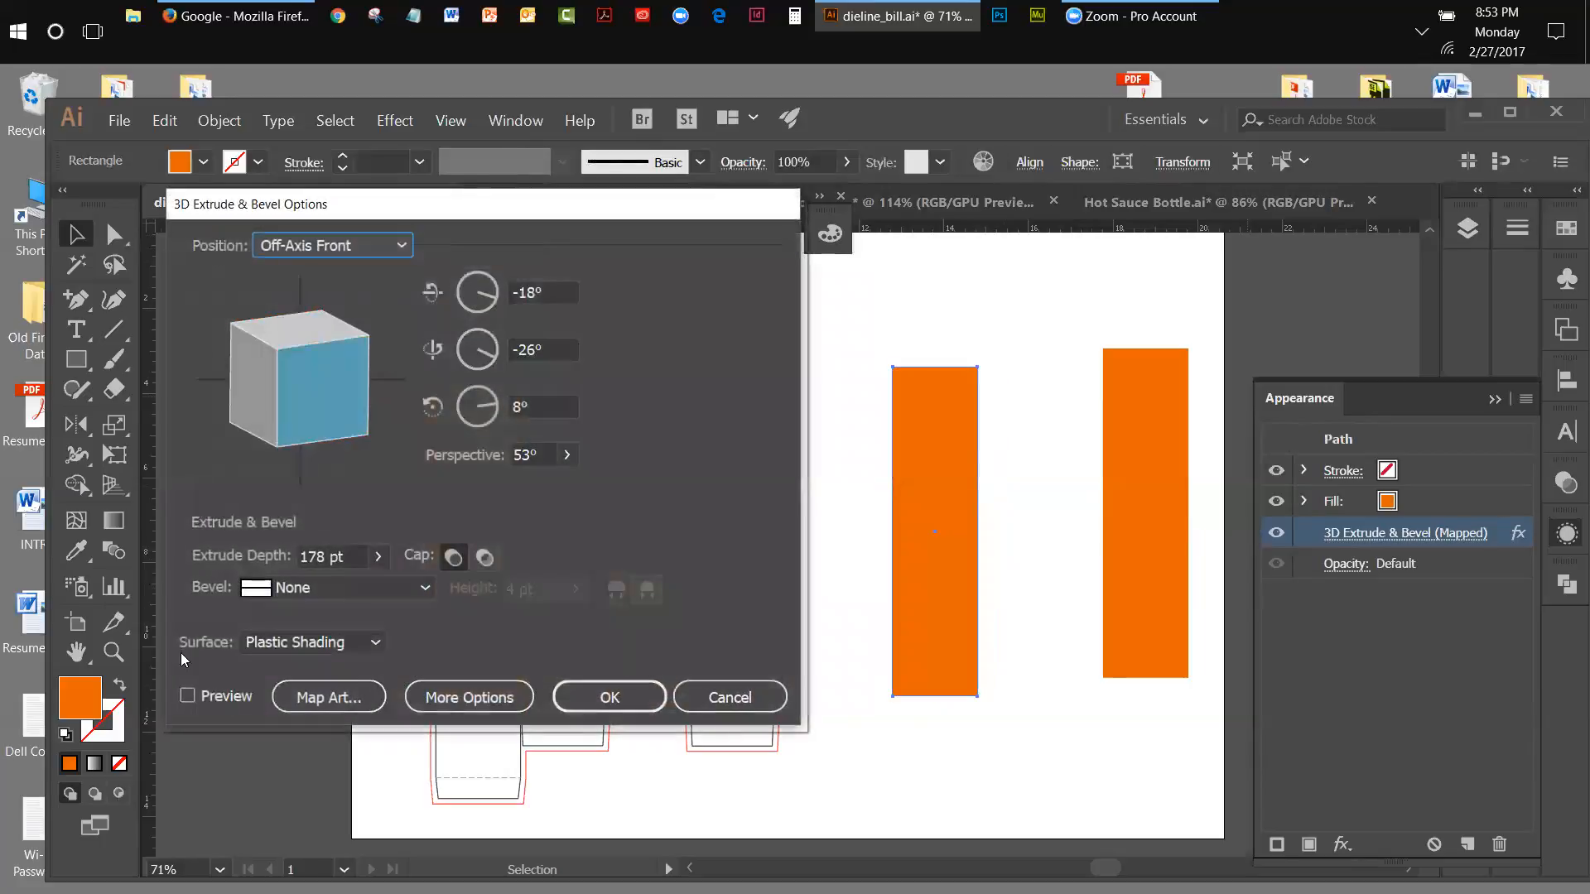
{"action": "left_click", "coordinate": [187, 696]}
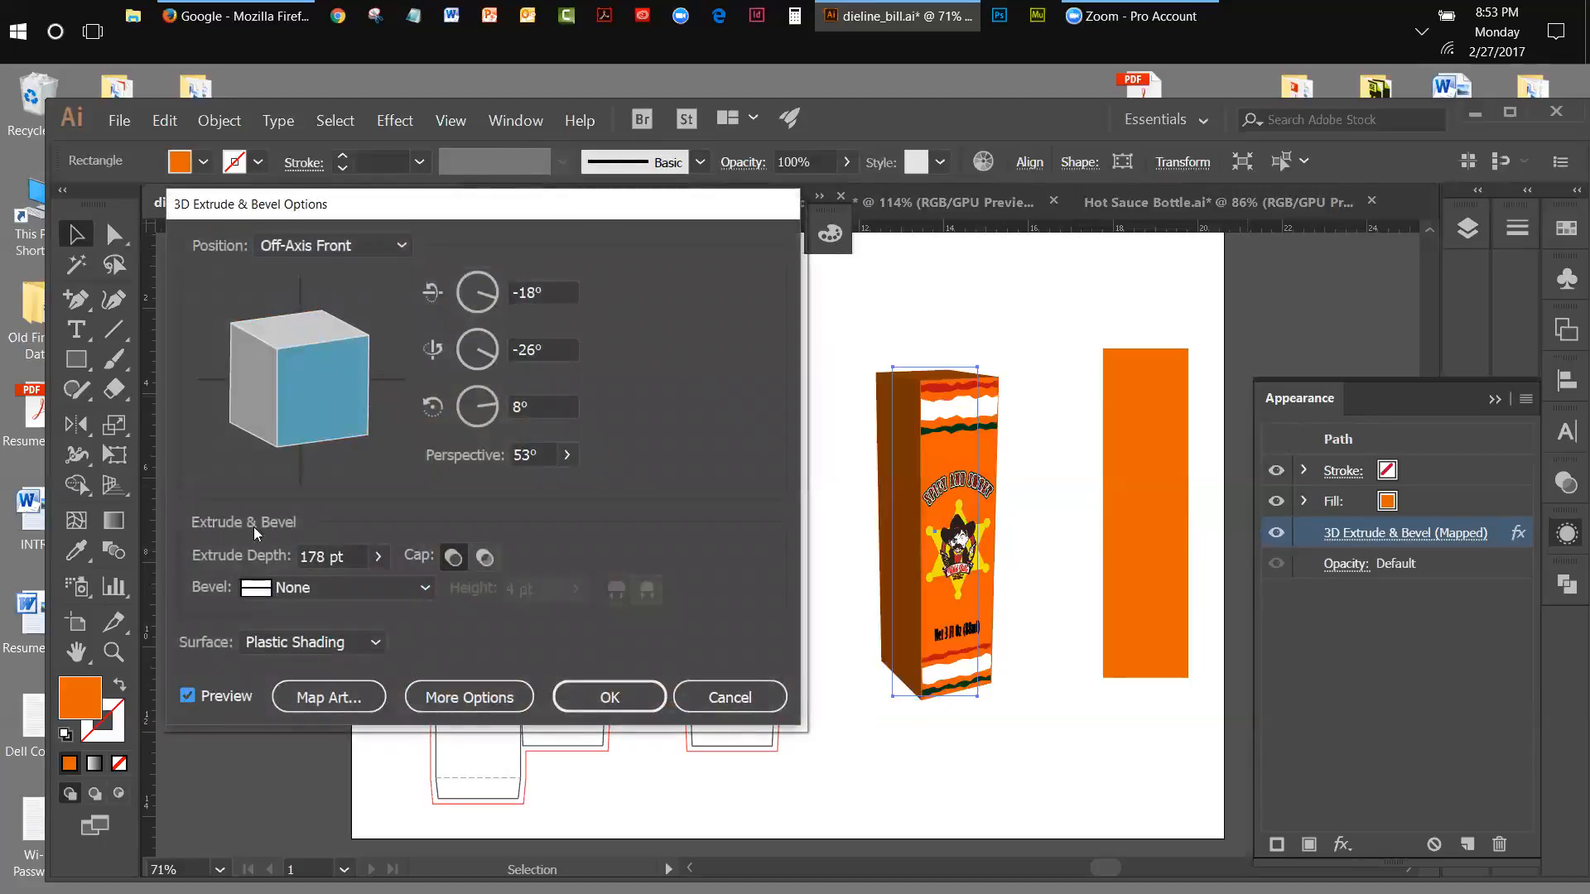
{"action": "left_click_drag", "start_coordinate": [300, 434], "coordinate": [294, 391]}
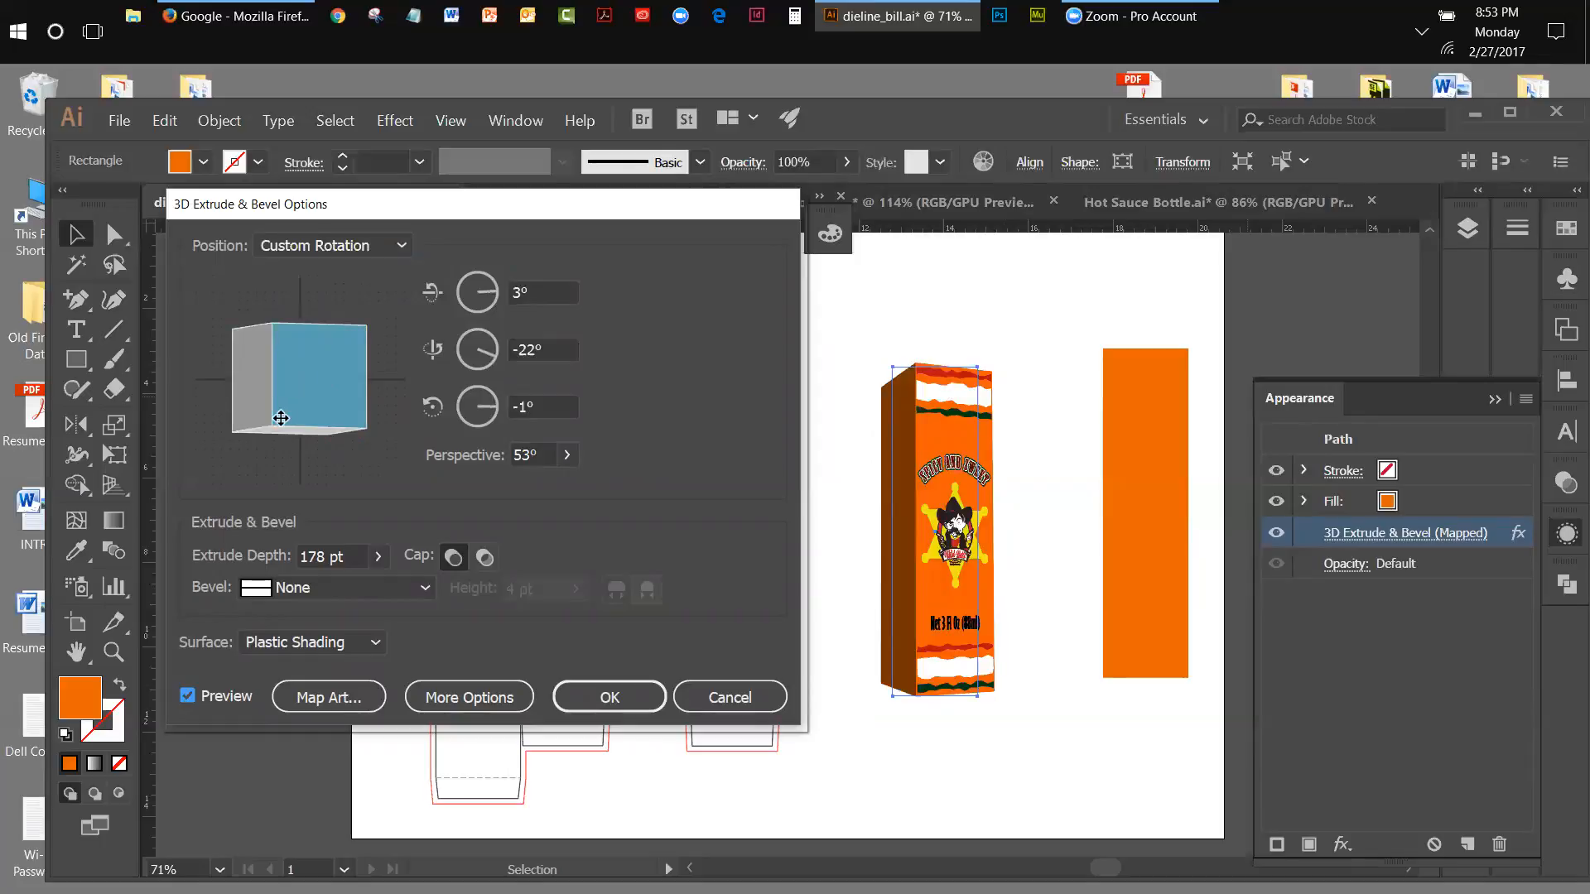
{"action": "left_click_drag", "start_coordinate": [356, 345], "coordinate": [340, 403]}
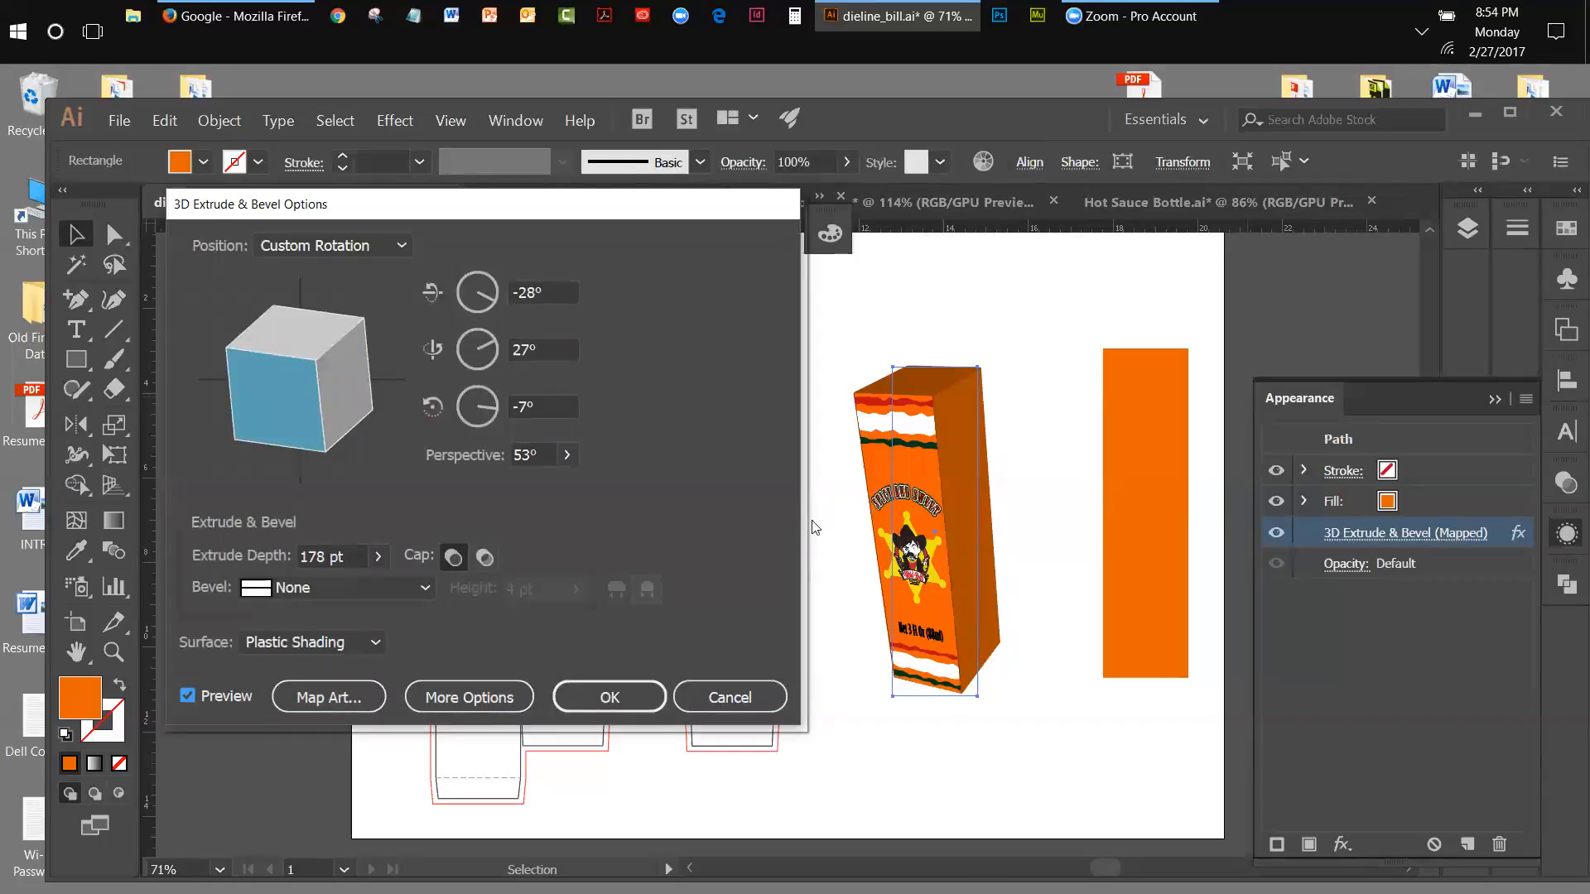
{"action": "left_click", "coordinate": [693, 704]}
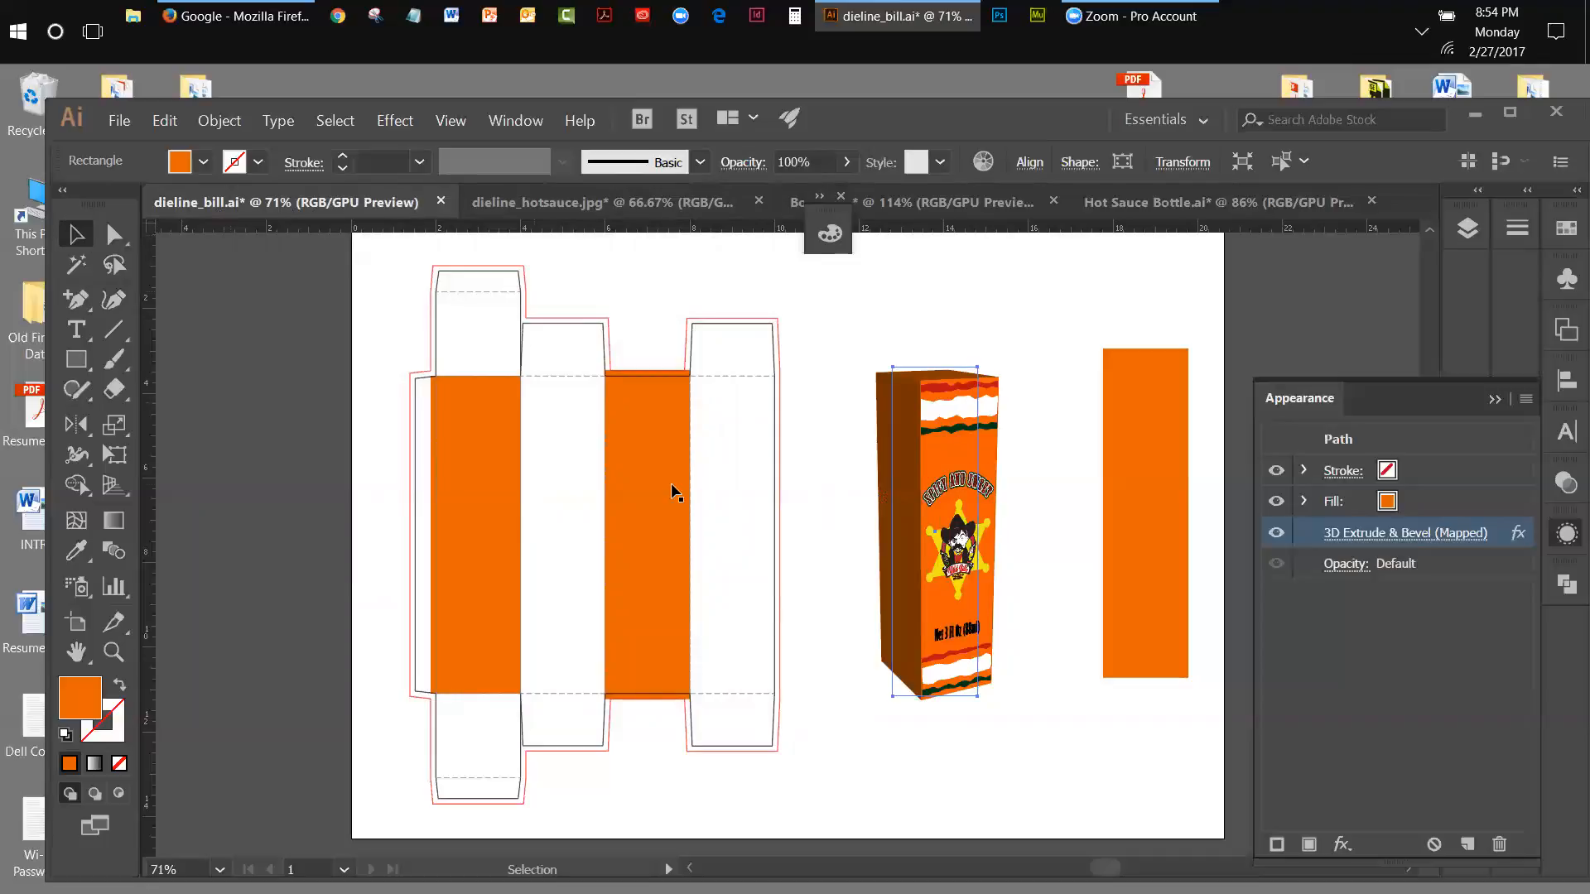
{"action": "left_click", "coordinate": [800, 701]}
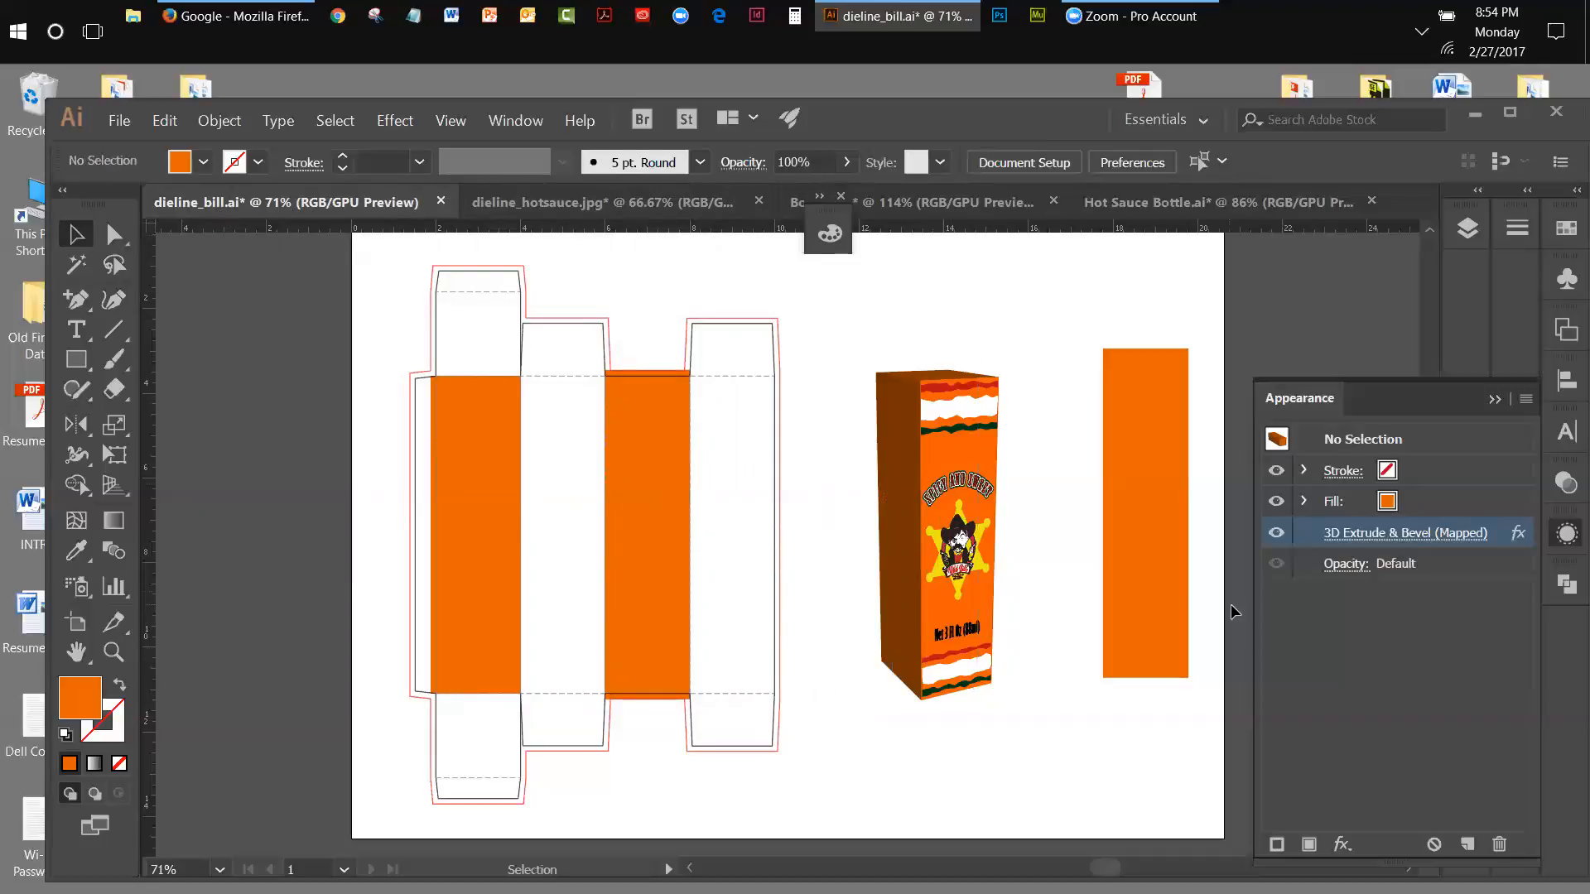
Extrude the spare orange rectangle with the 3D Extrude & Bevel effect at 178 pt depth and 52° perspective.
{"action": "left_click", "coordinate": [1495, 398]}
{"action": "left_click_drag", "start_coordinate": [1140, 439], "coordinate": [1092, 450]}
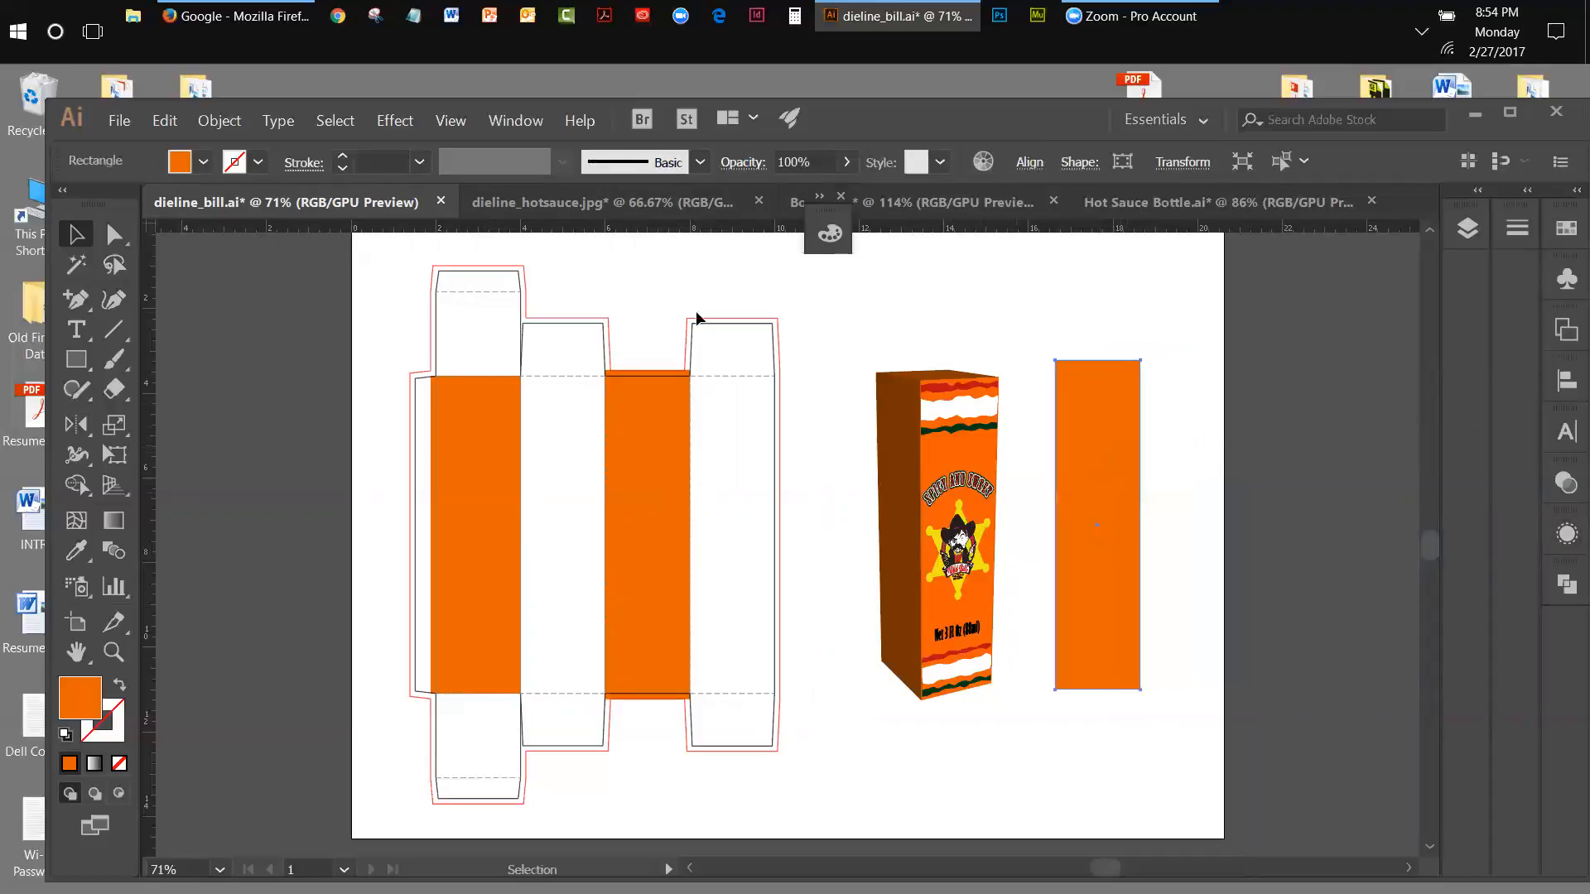
{"action": "left_click", "coordinate": [393, 120]}
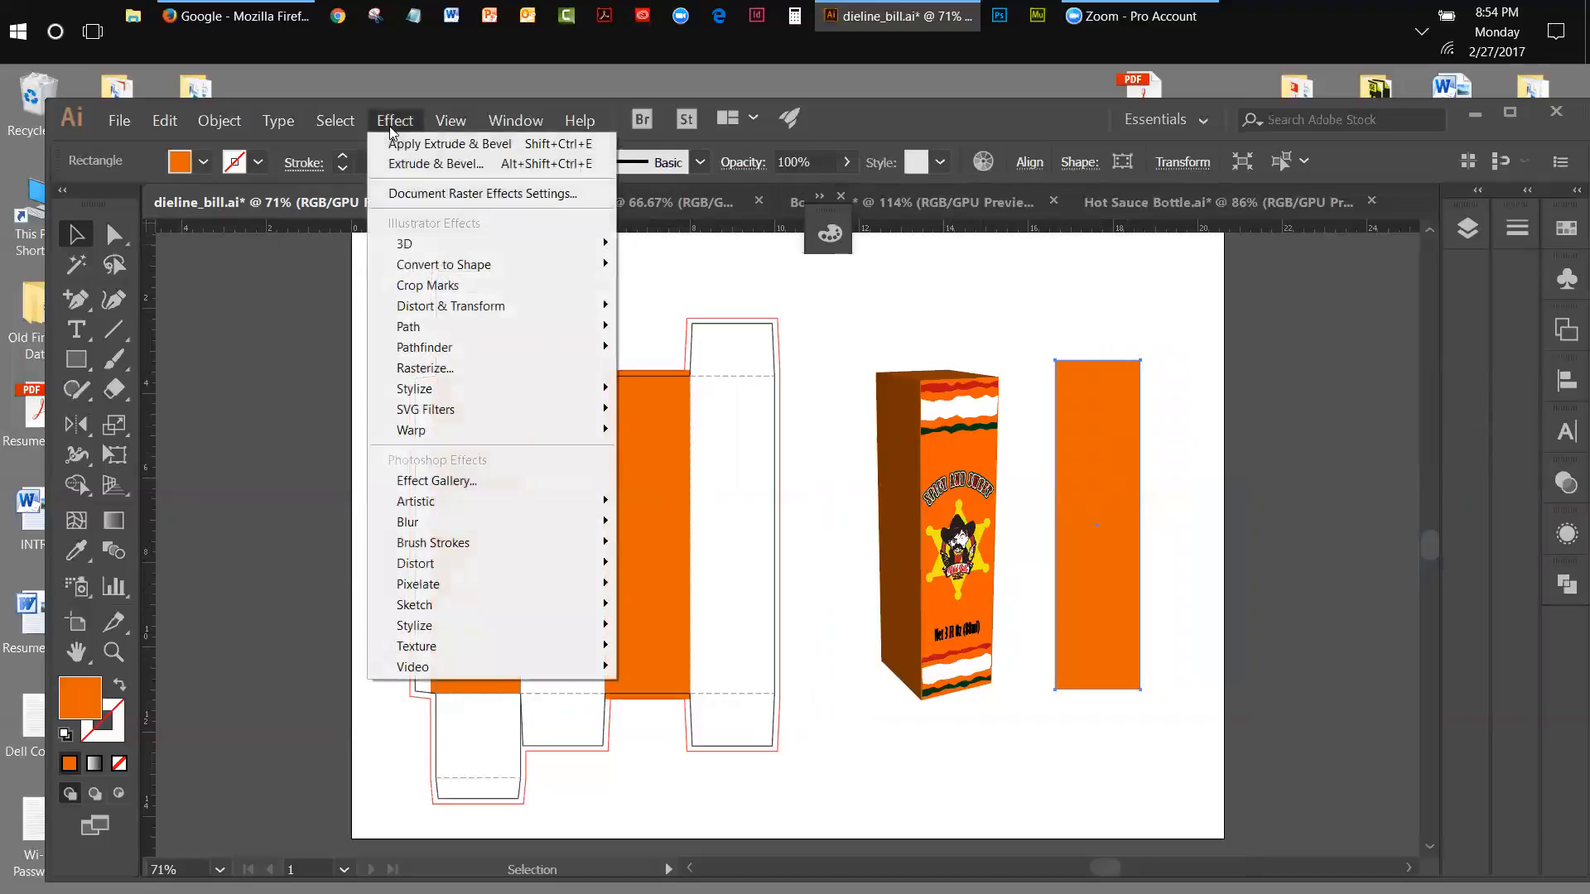
{"action": "mouse_move", "coordinate": [497, 243]}
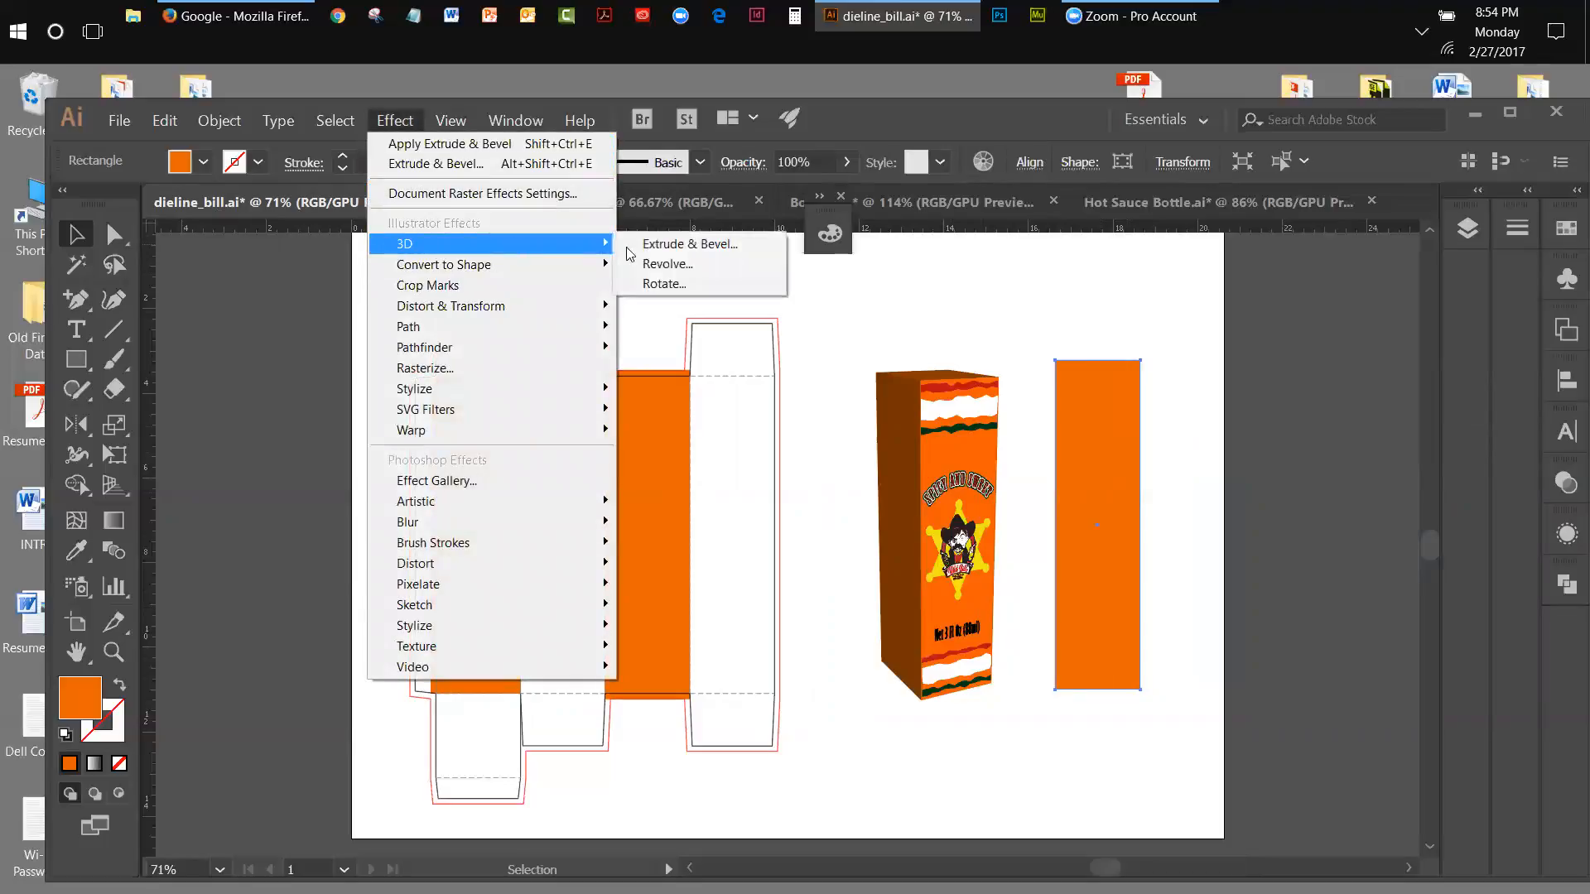
{"action": "left_click", "coordinate": [659, 247]}
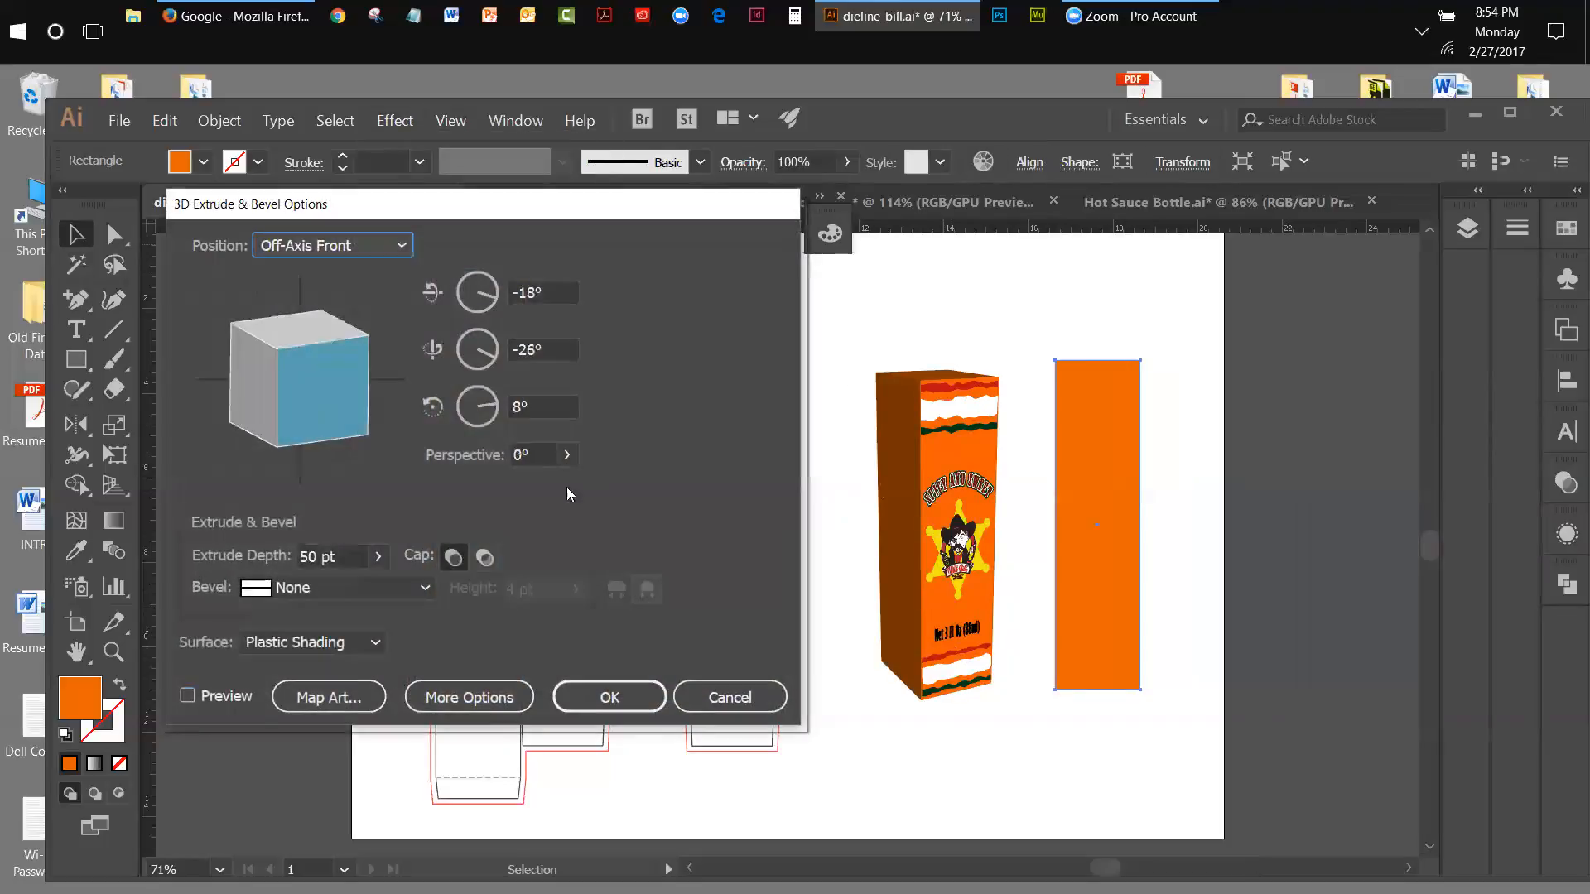
{"action": "double_click", "coordinate": [308, 556]}
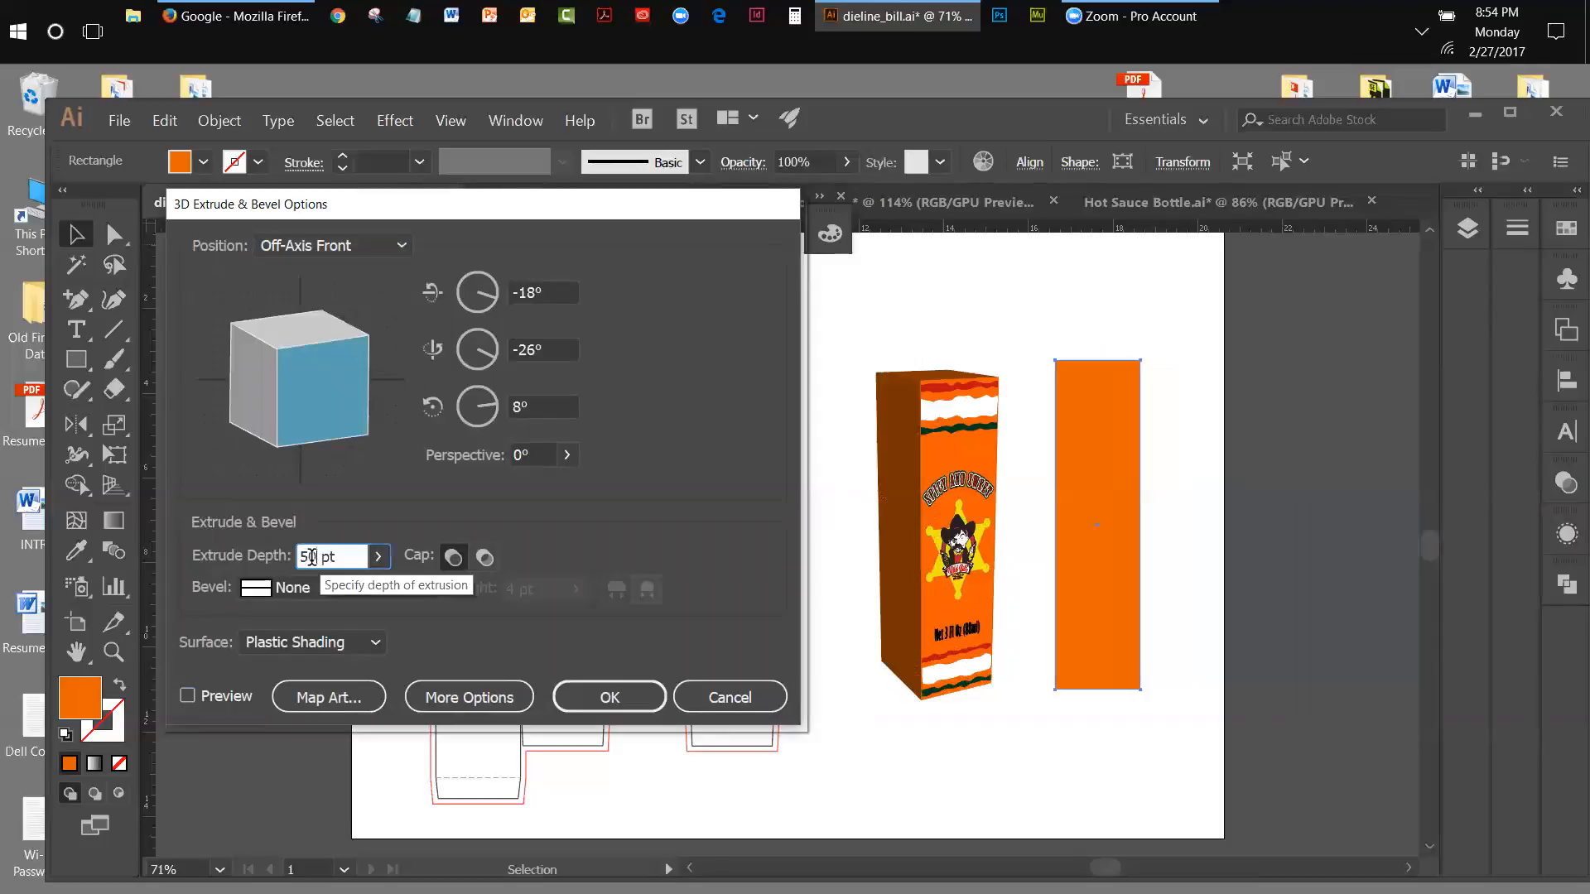
{"action": "type", "text": "178"}
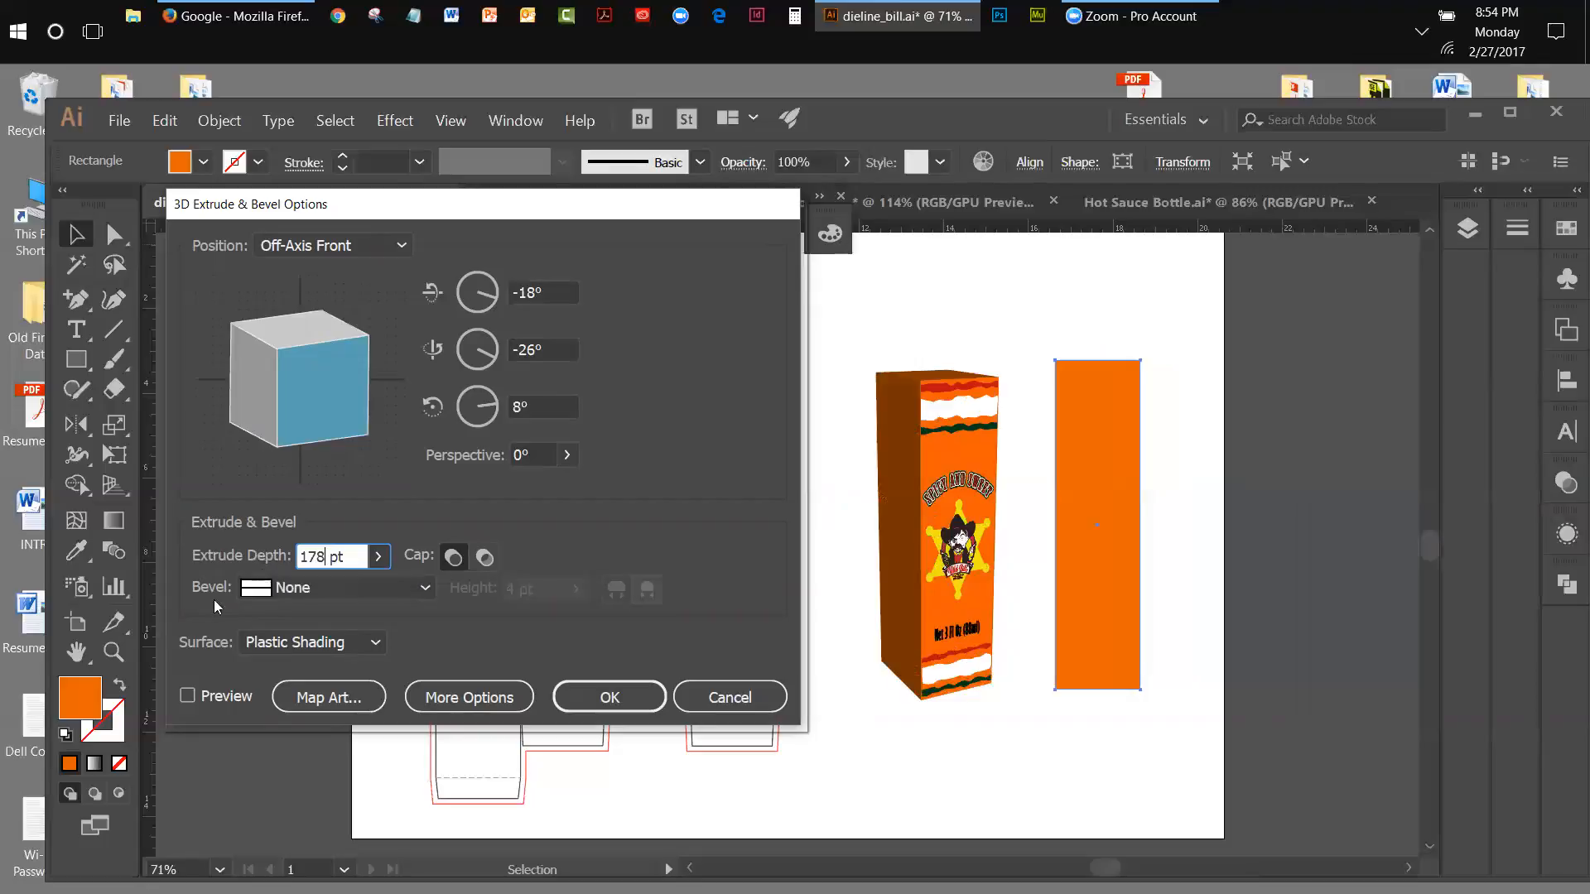
{"action": "left_click", "coordinate": [187, 696]}
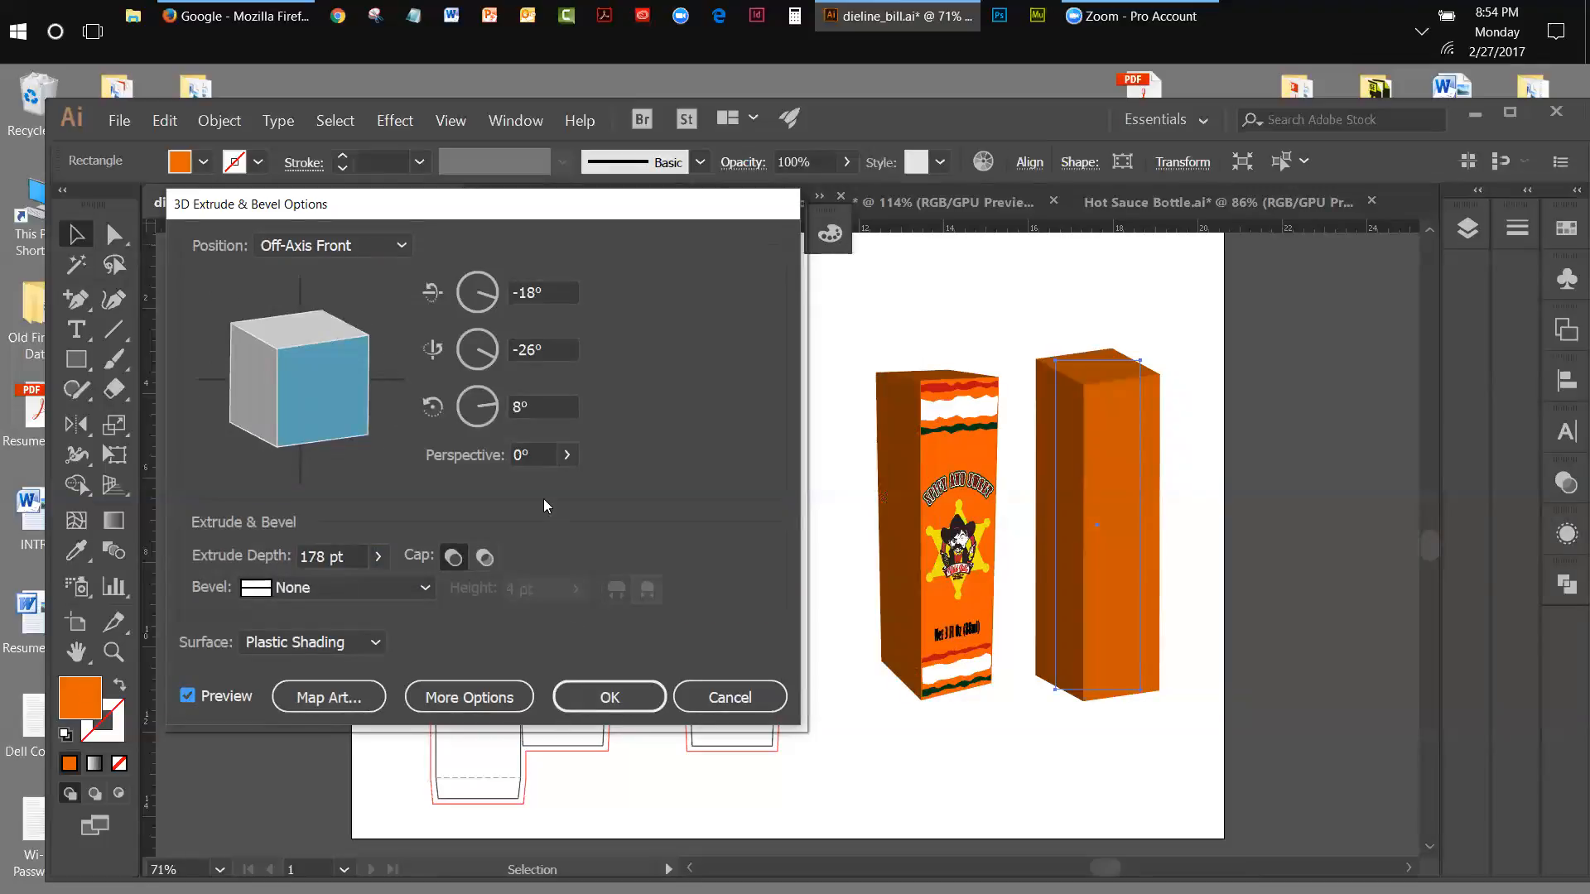
{"action": "left_click", "coordinate": [566, 455]}
{"action": "left_click_drag", "start_coordinate": [478, 485], "coordinate": [507, 489]}
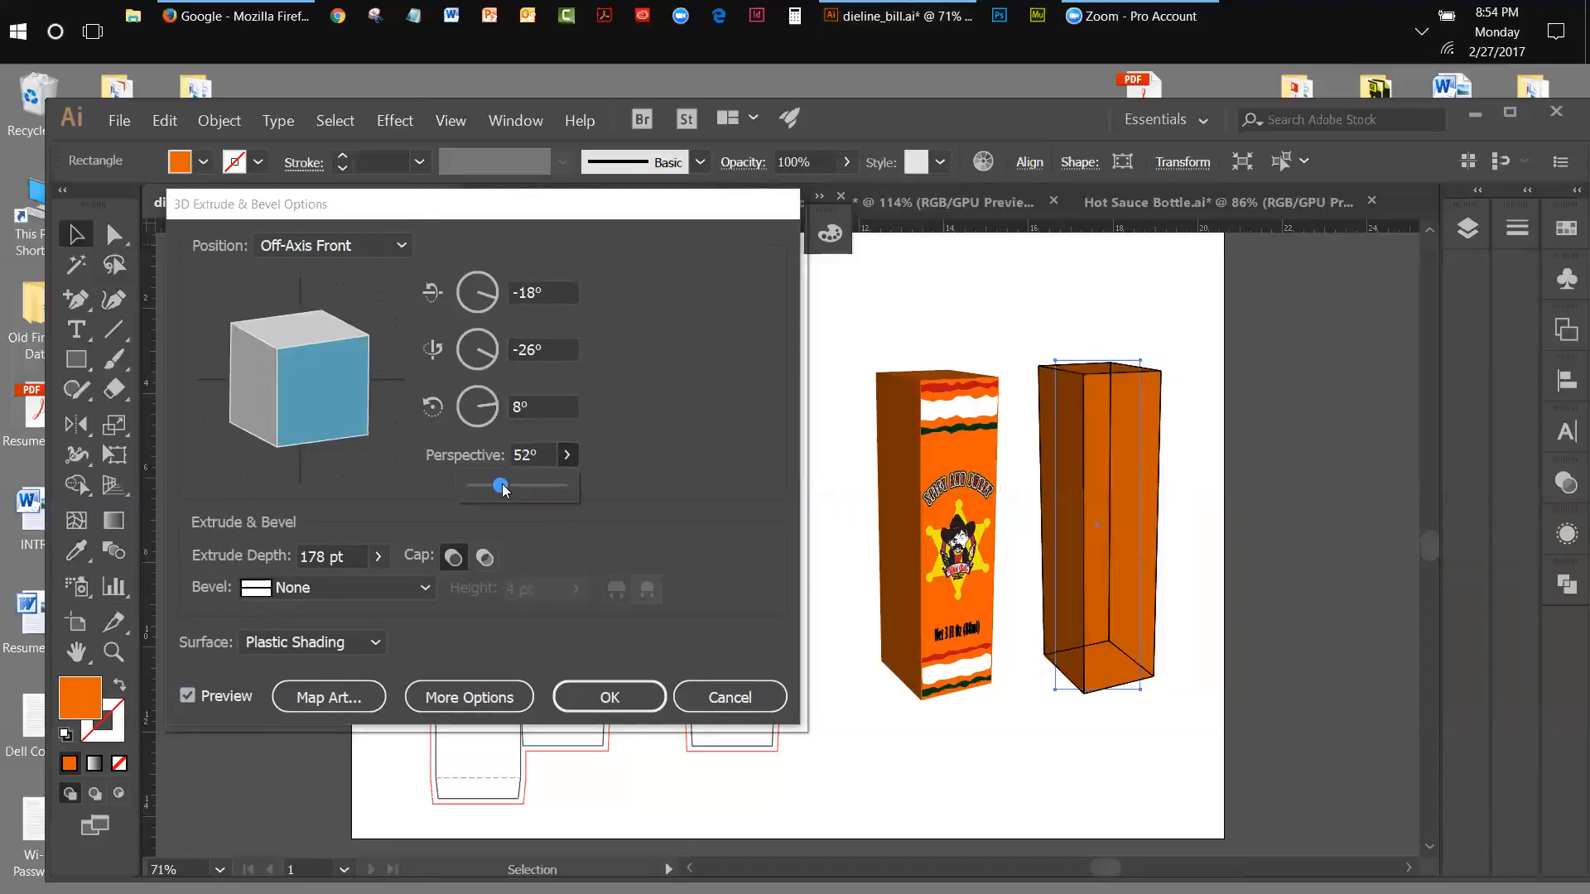
{"action": "left_click", "coordinate": [631, 701]}
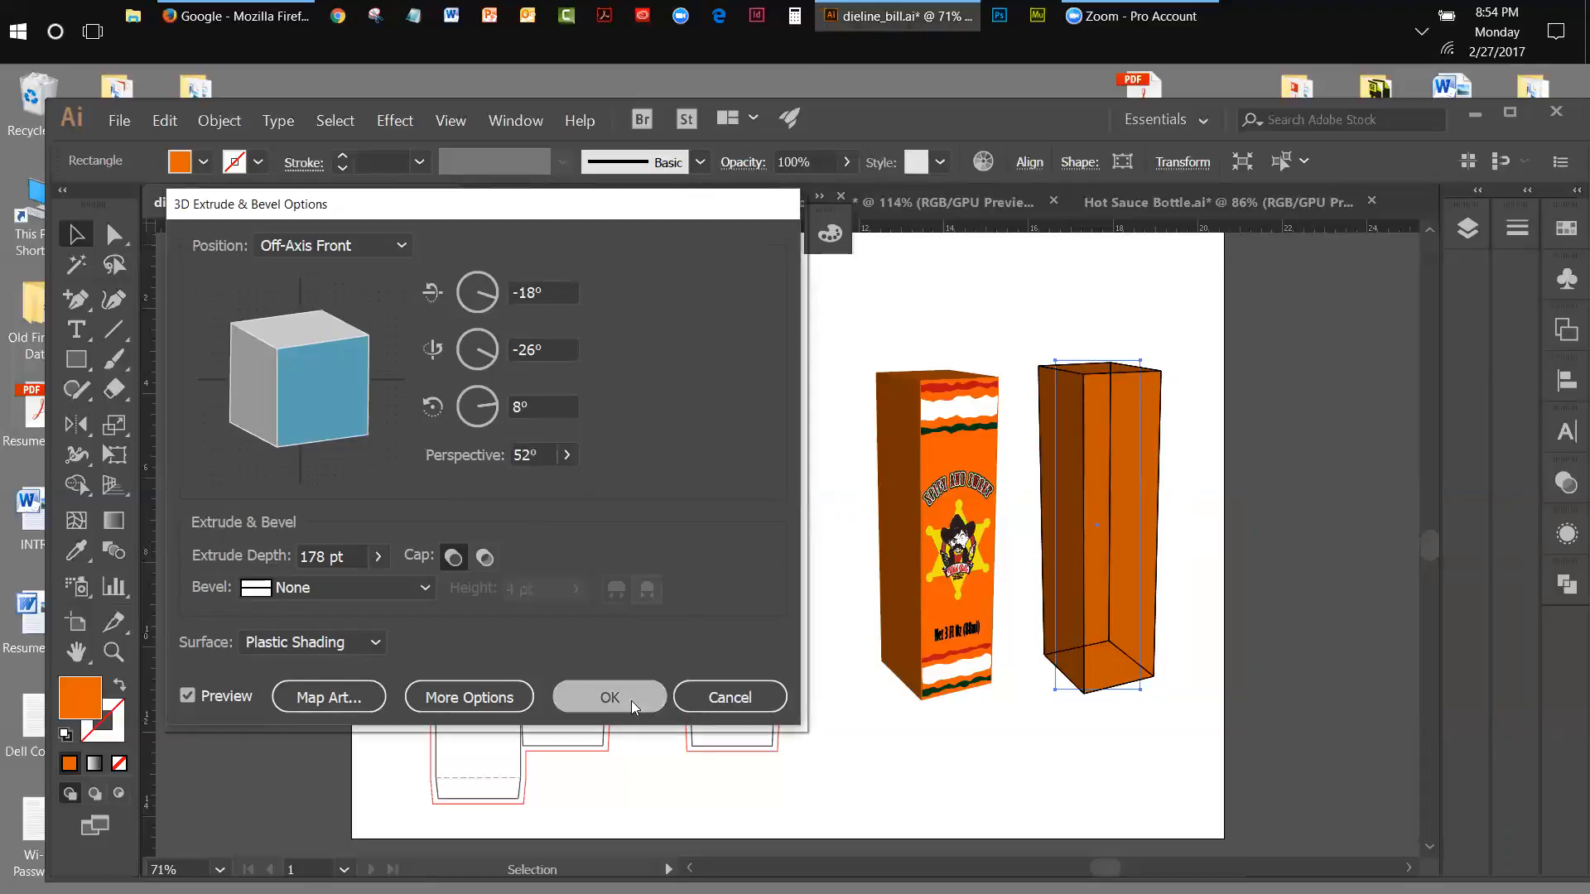
Move the mapped box over the dieline's last panel and shift the plain 3D box slightly down.
{"action": "left_click", "coordinate": [1086, 737]}
{"action": "left_click_drag", "start_coordinate": [853, 341], "coordinate": [776, 525]}
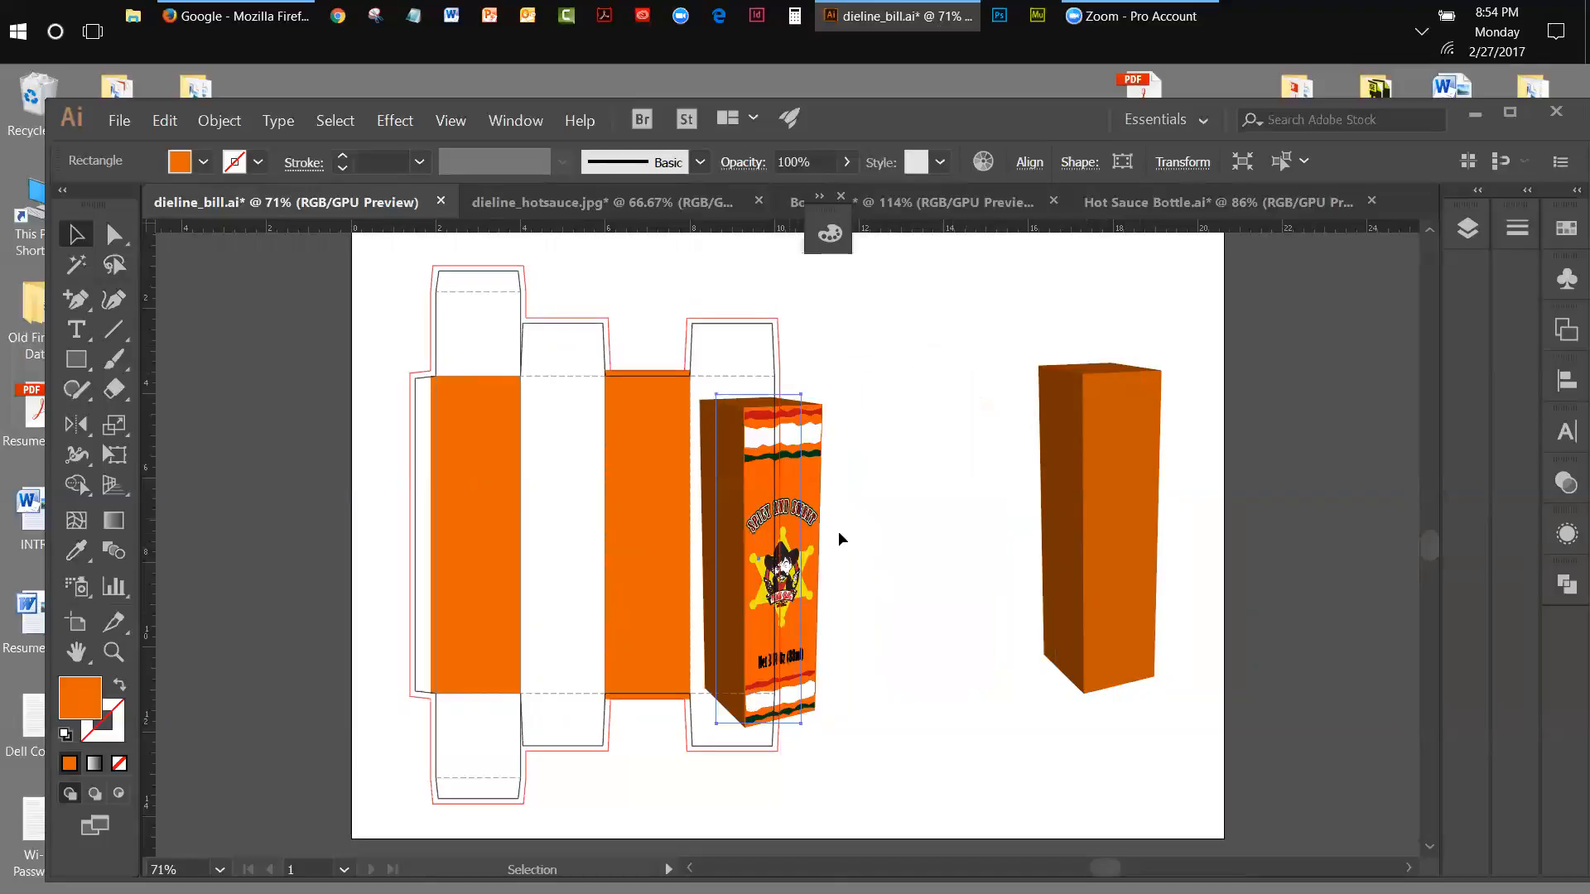
{"action": "left_click", "coordinate": [876, 541]}
{"action": "mouse_move", "coordinate": [1085, 510]}
{"action": "left_mouse_down"}
{"action": "mouse_move", "coordinate": [1059, 520]}
{"action": "mouse_move", "coordinate": [1087, 537]}
{"action": "left_mouse_up"}
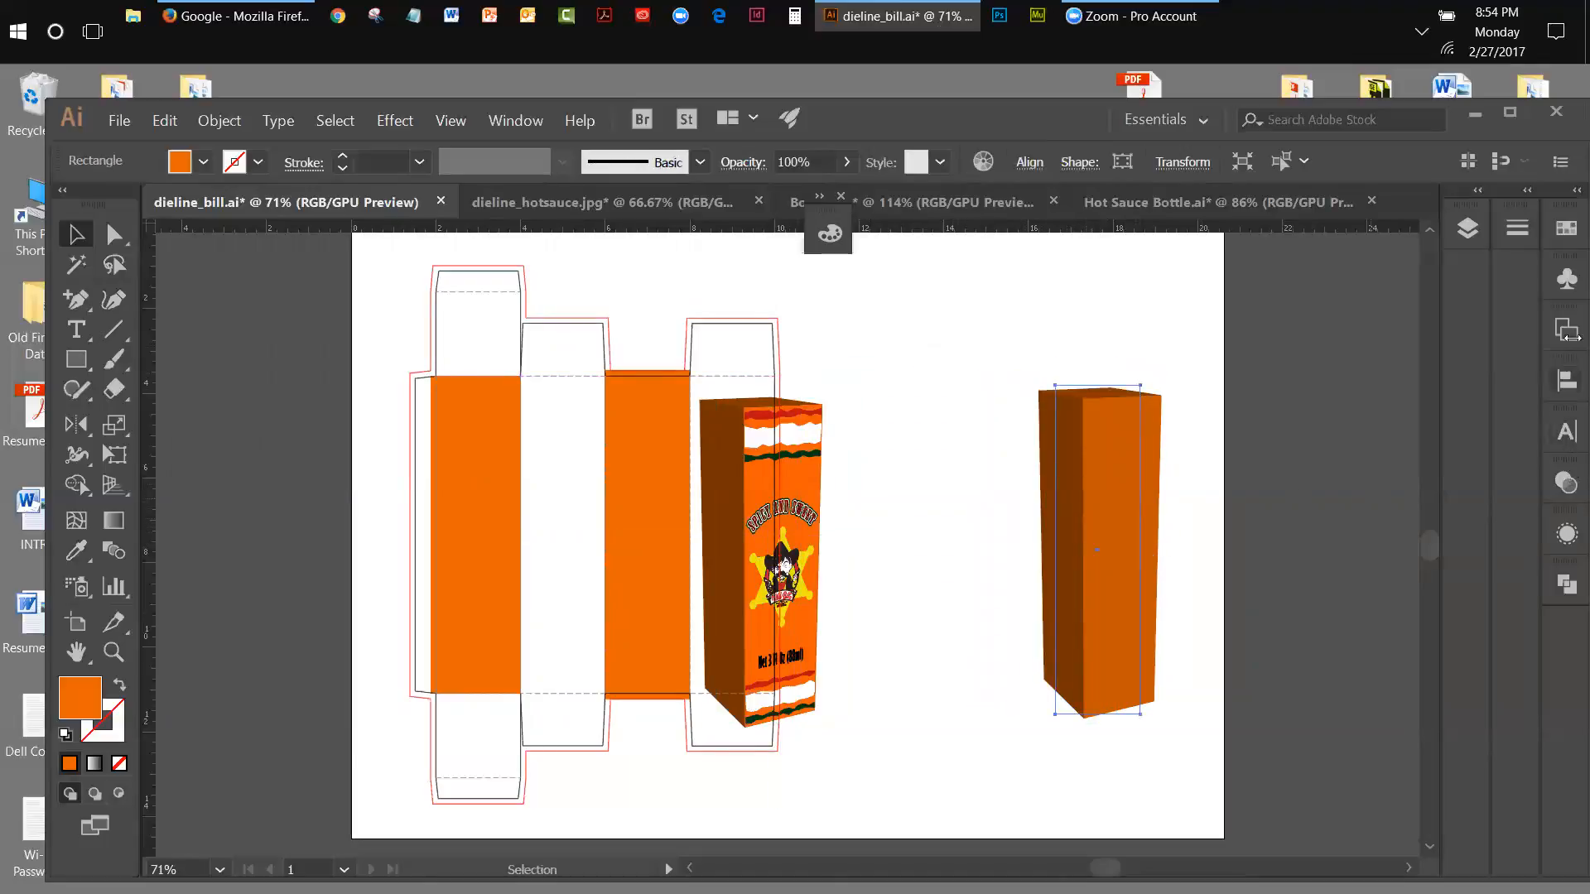
Place an instance of the front symbol on the artboard between the mapped box and the plain box.
{"action": "left_click", "coordinate": [1567, 280]}
{"action": "left_click_drag", "start_coordinate": [922, 428], "coordinate": [914, 425]}
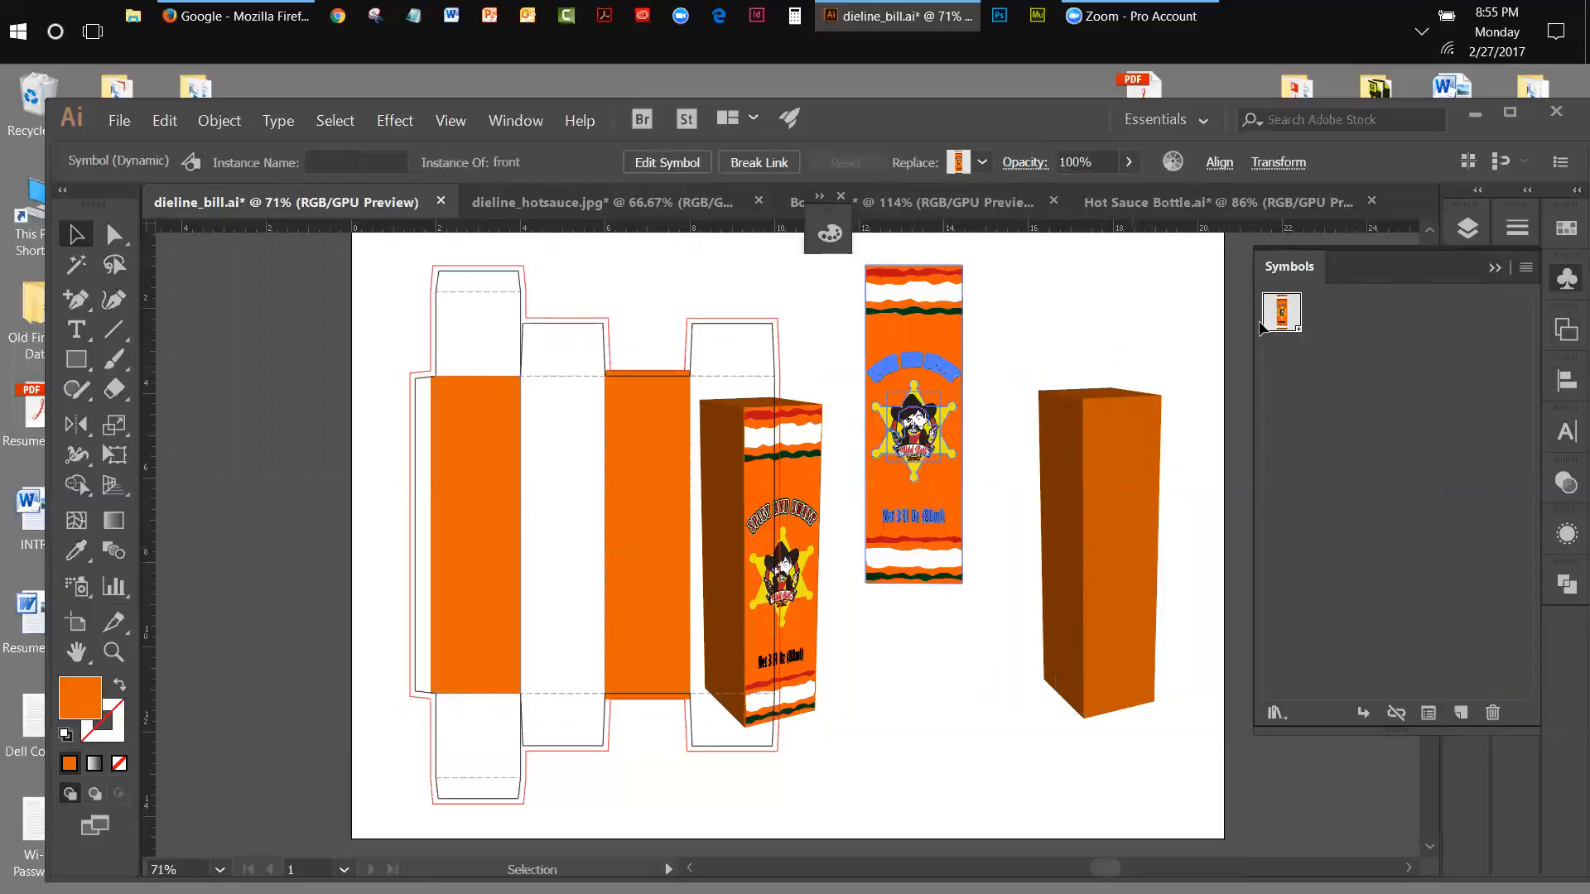
{"action": "left_click", "coordinate": [1494, 268]}
{"action": "left_click_drag", "start_coordinate": [907, 365], "coordinate": [946, 463]}
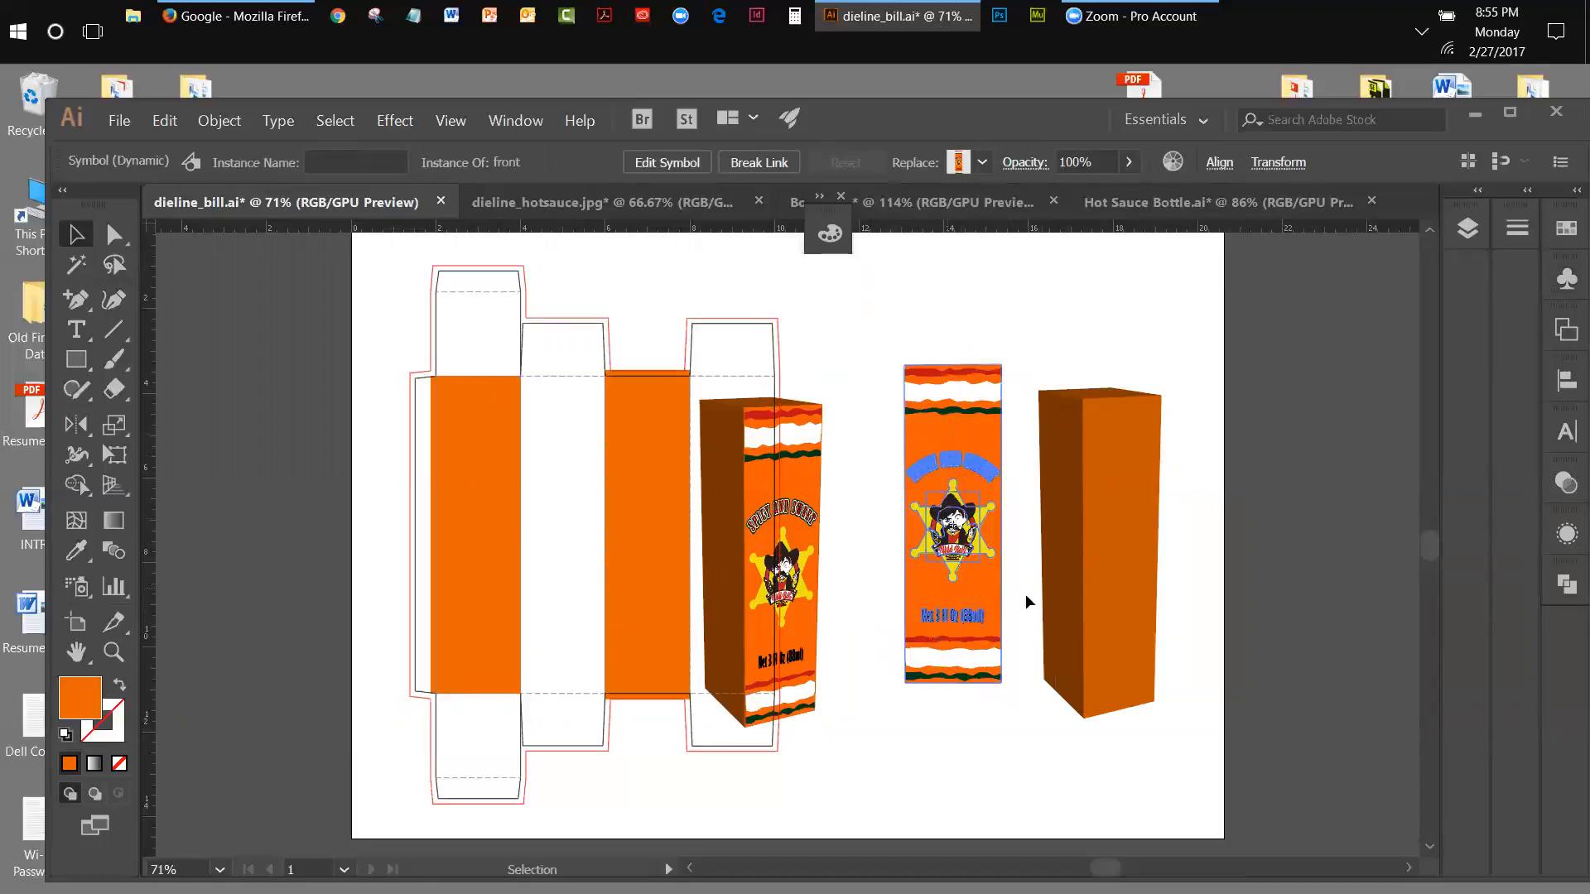
{"action": "left_click", "coordinate": [1014, 554]}
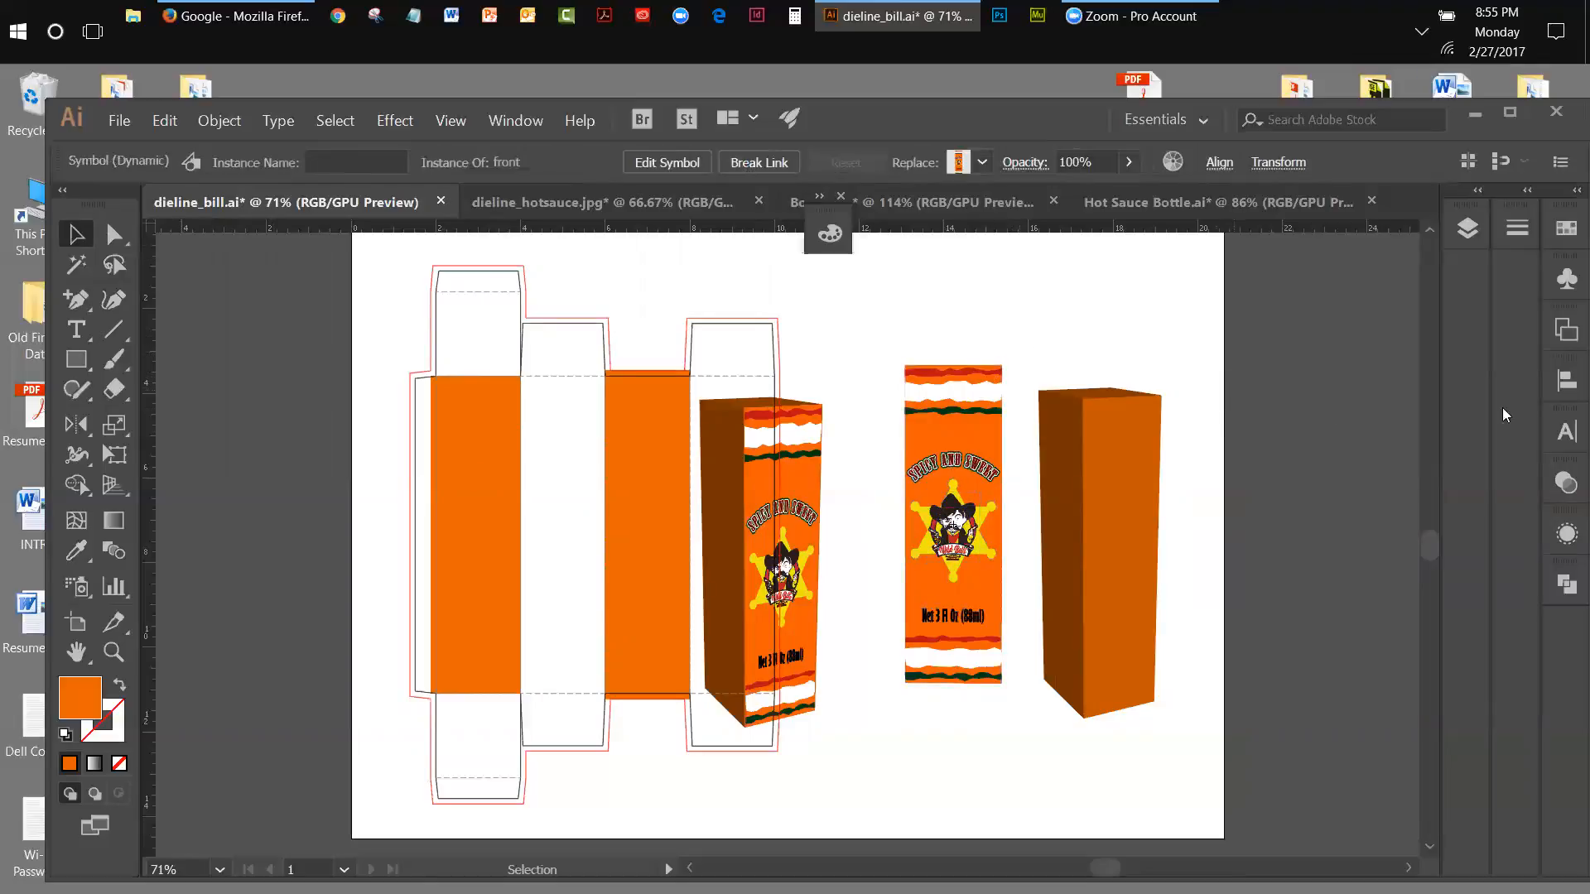
{"action": "left_click", "coordinate": [1468, 229]}
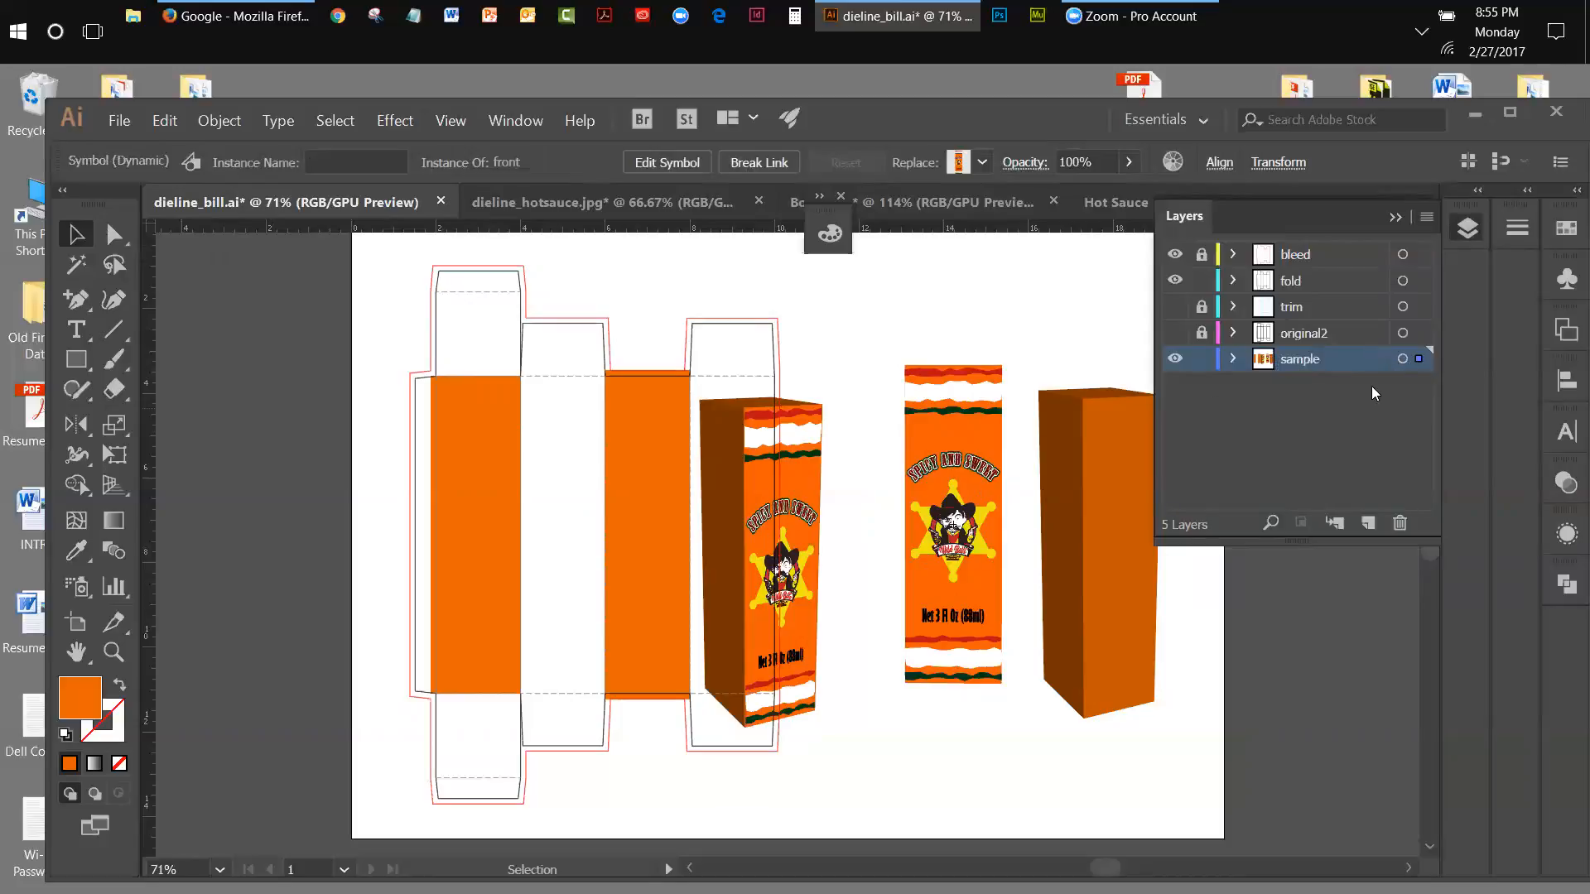
{"action": "double_click", "coordinate": [926, 450]}
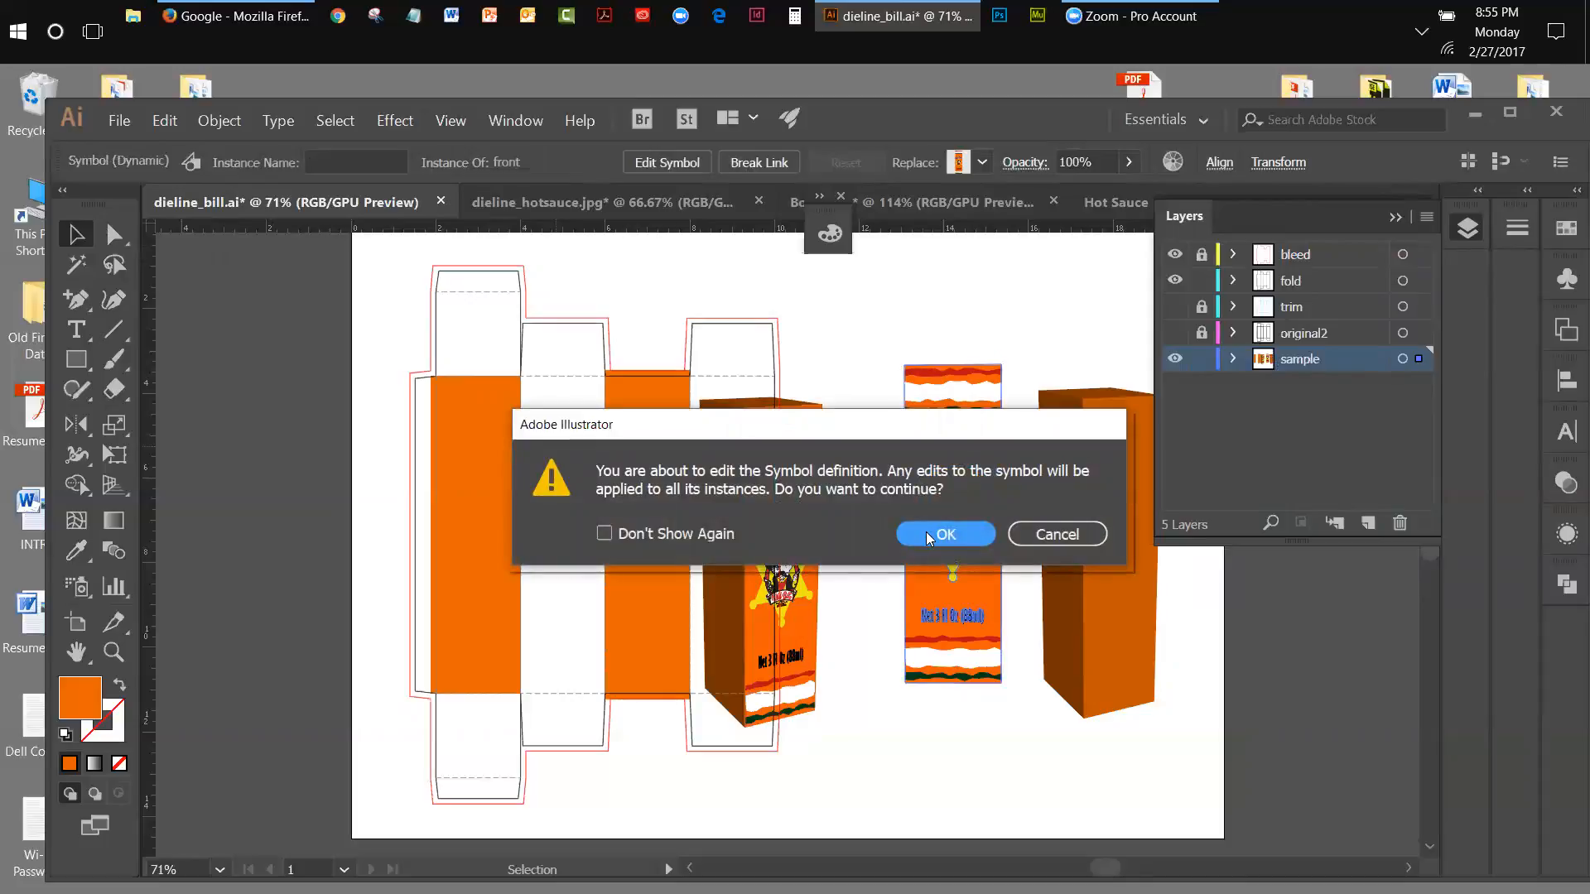
{"action": "left_click", "coordinate": [1064, 539]}
{"action": "right_click", "coordinate": [997, 490]}
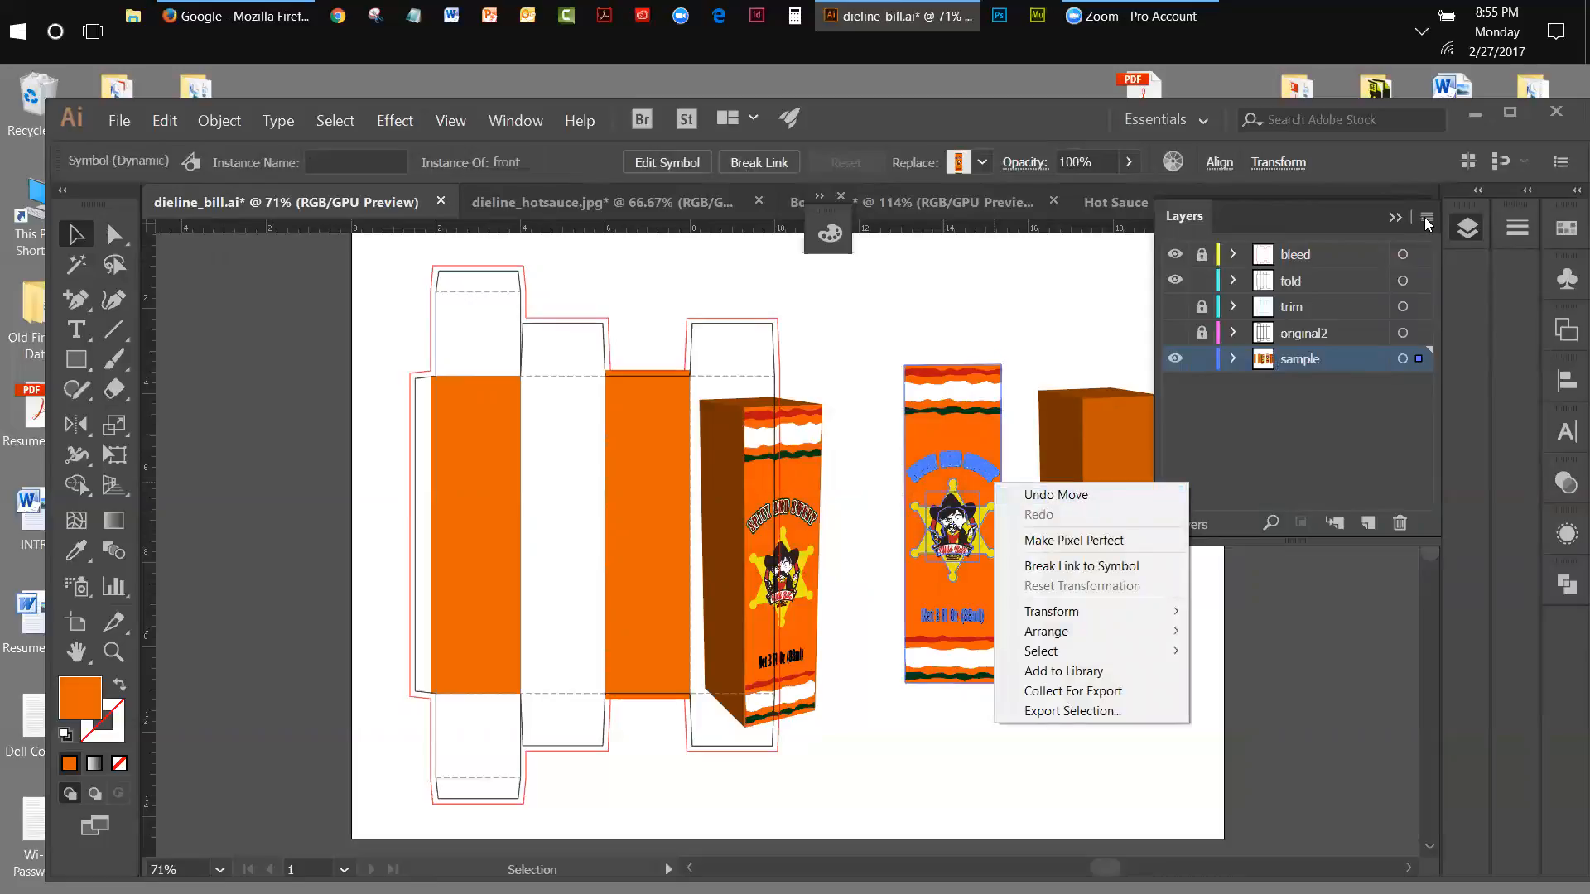
{"action": "left_click", "coordinate": [1398, 222]}
Break the placed front artwork's link to its symbol and deselect it.
{"action": "left_click", "coordinate": [1566, 280]}
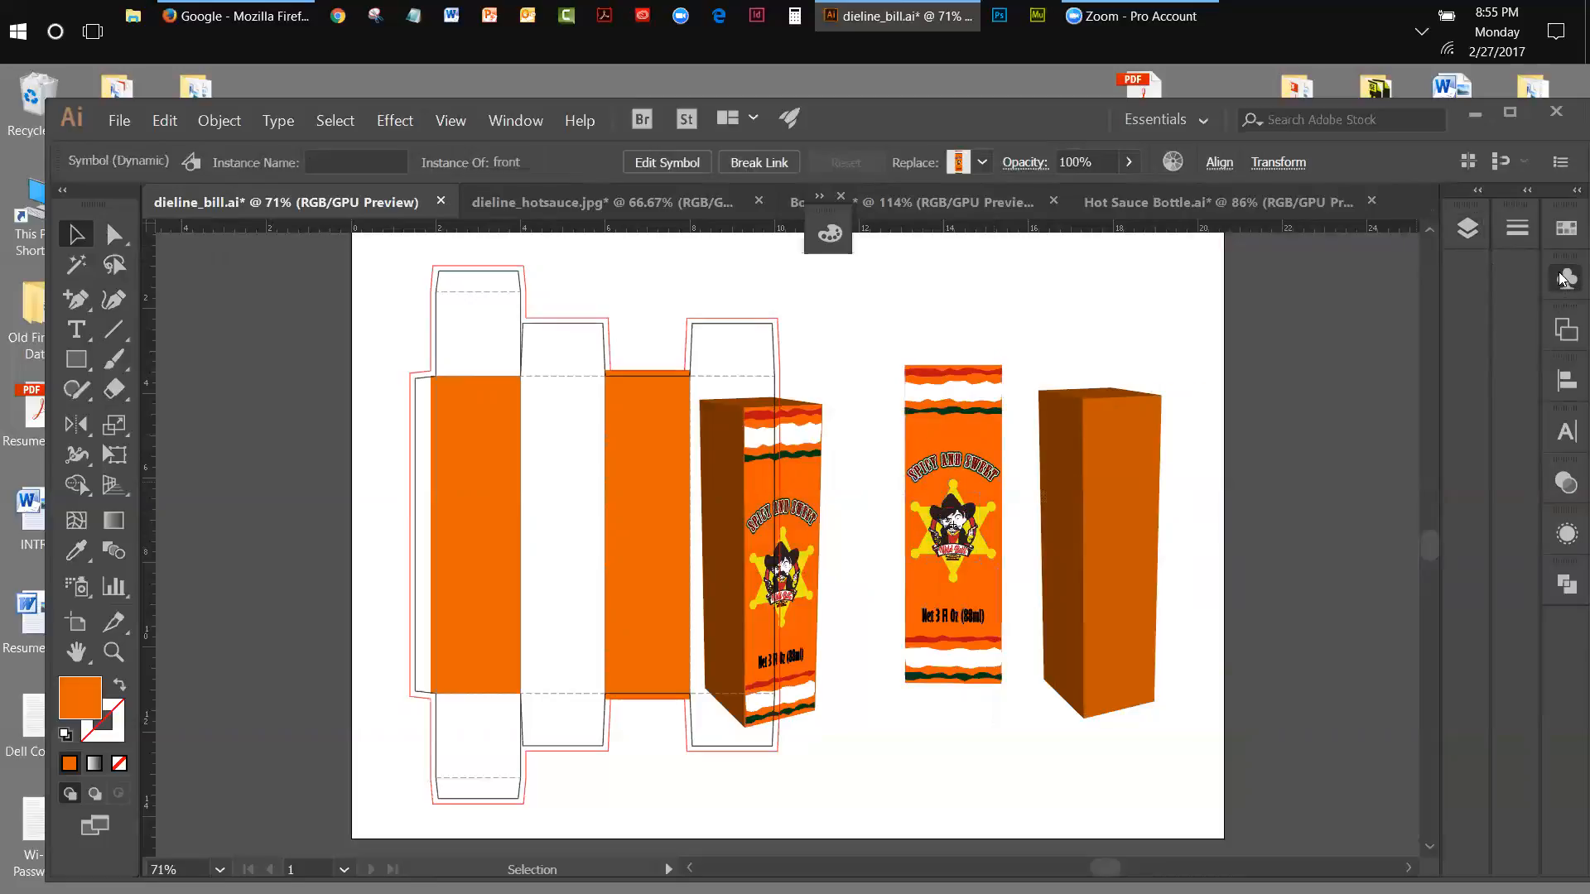
{"action": "left_click", "coordinate": [1524, 269]}
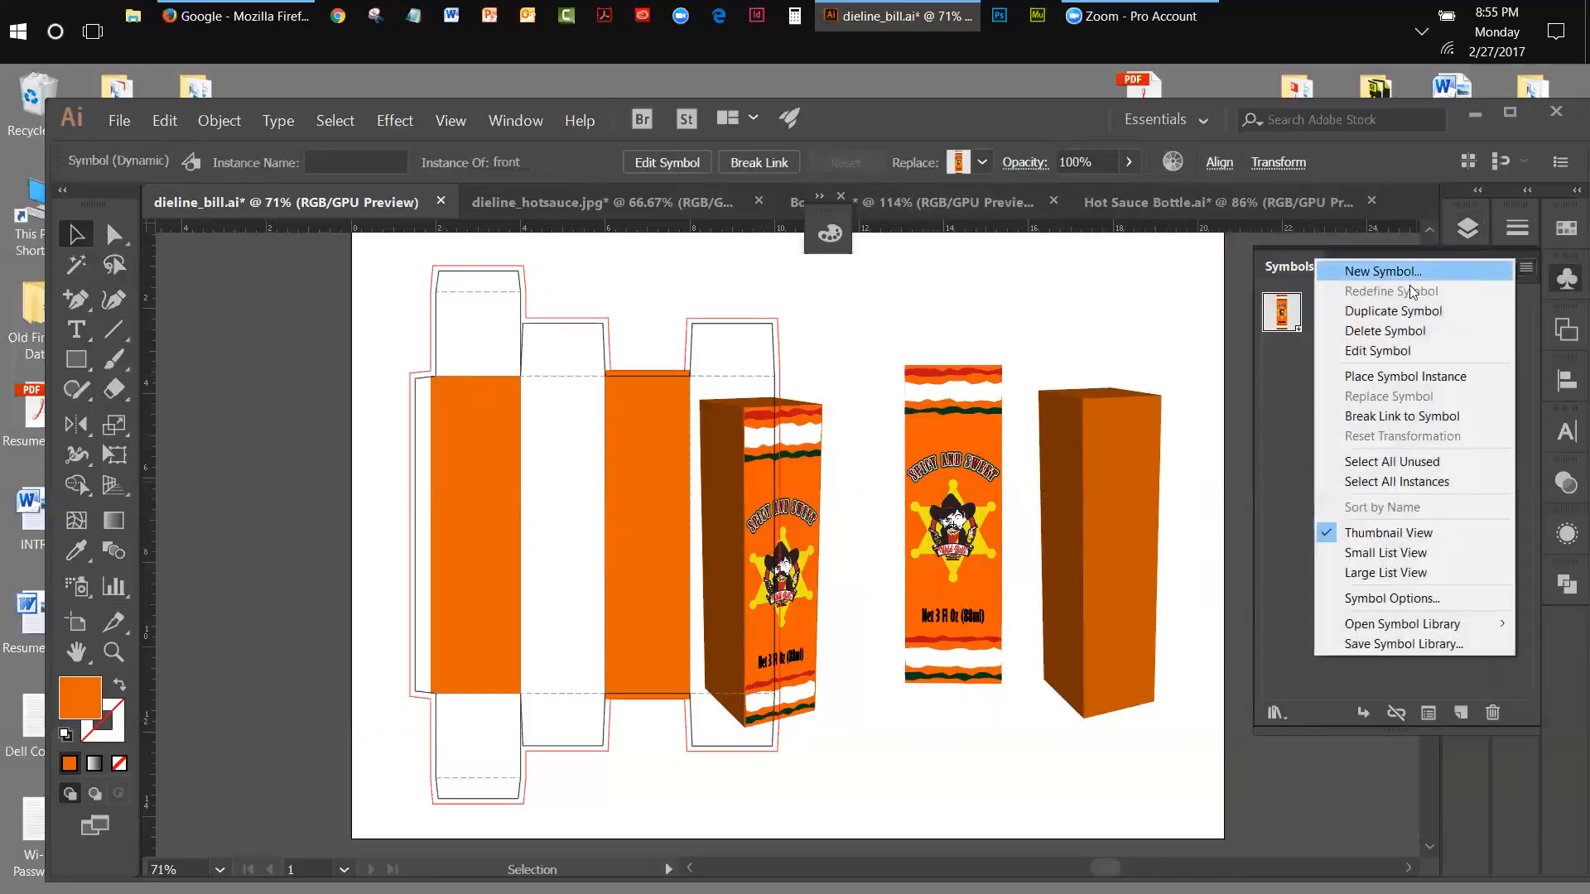
{"action": "left_click", "coordinate": [1379, 417]}
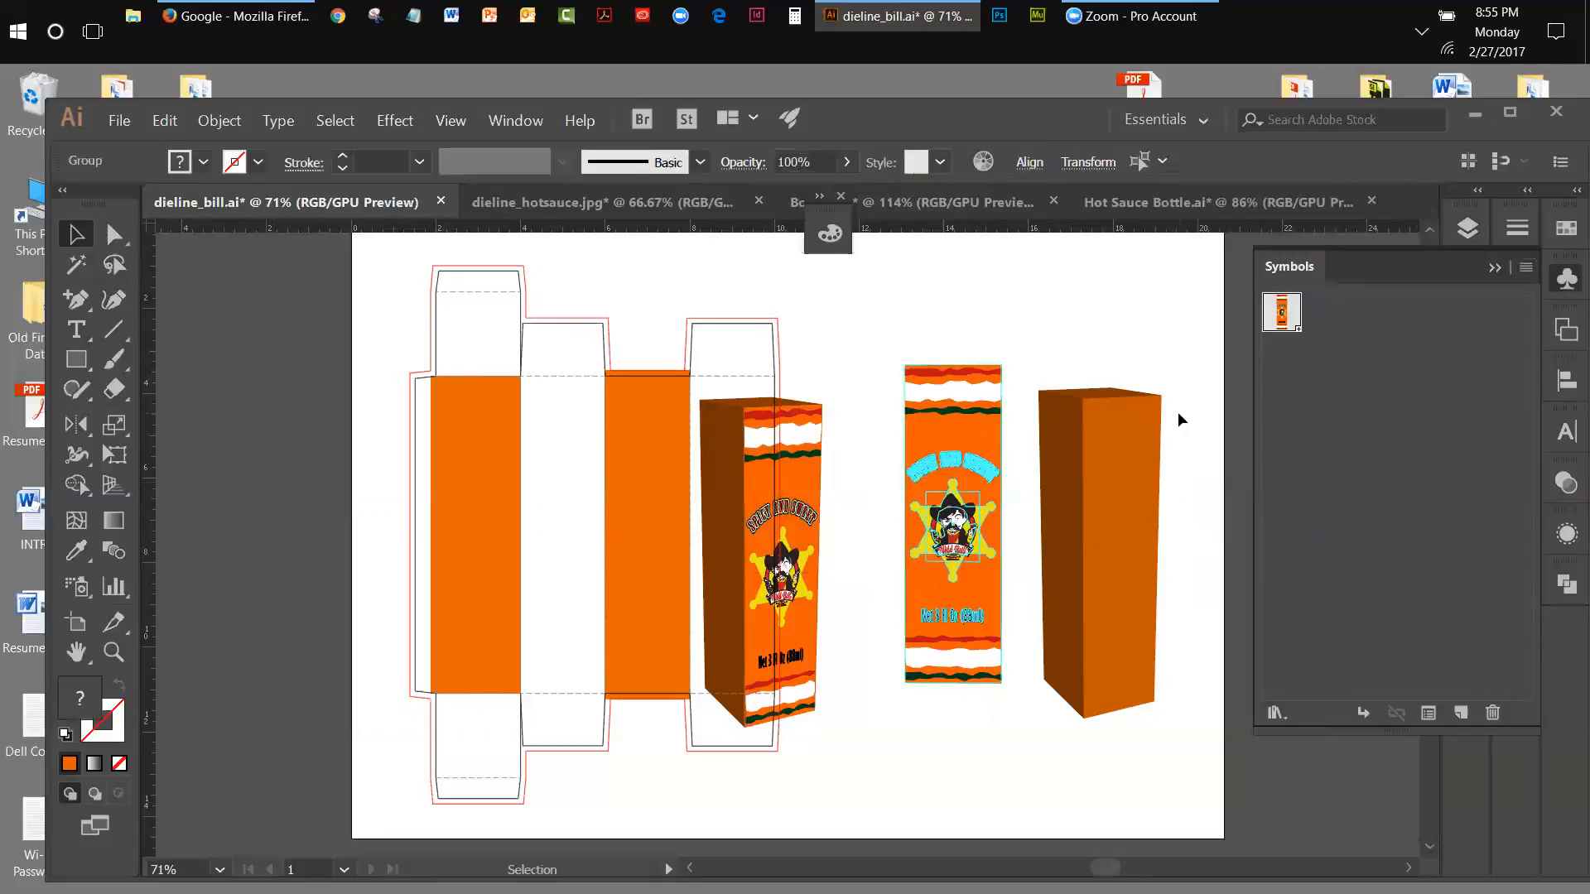
{"action": "left_click", "coordinate": [1101, 322]}
Examine the stripes and the clip group of the unlinked front artwork in isolation mode and exit.
{"action": "left_click", "coordinate": [960, 386]}
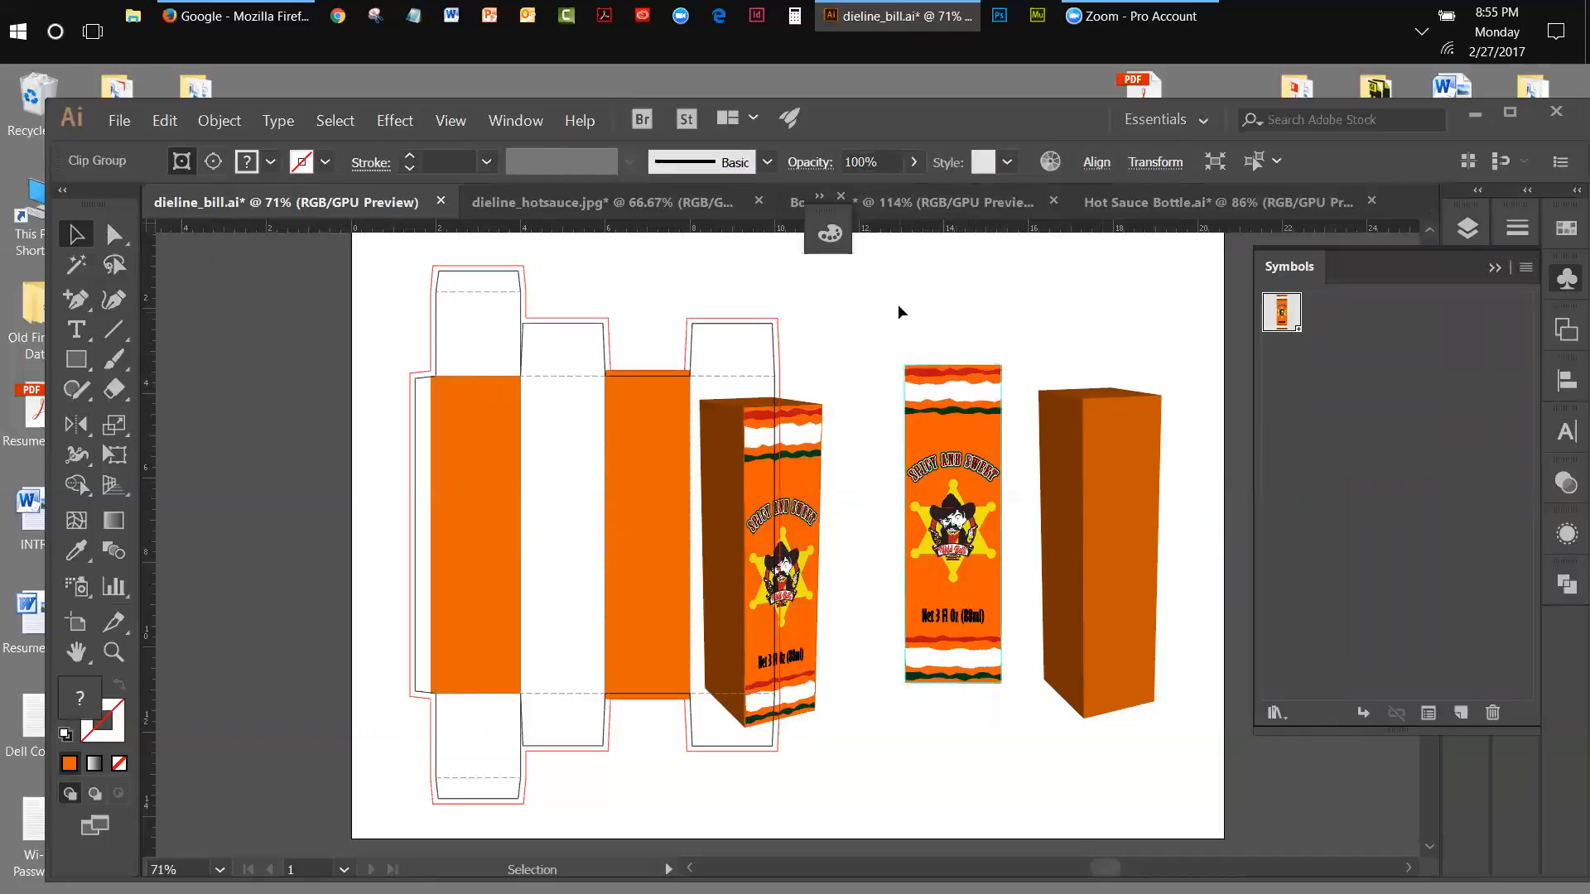
{"action": "left_click", "coordinate": [898, 304]}
{"action": "left_click", "coordinate": [957, 375]}
{"action": "double_click", "coordinate": [955, 380]}
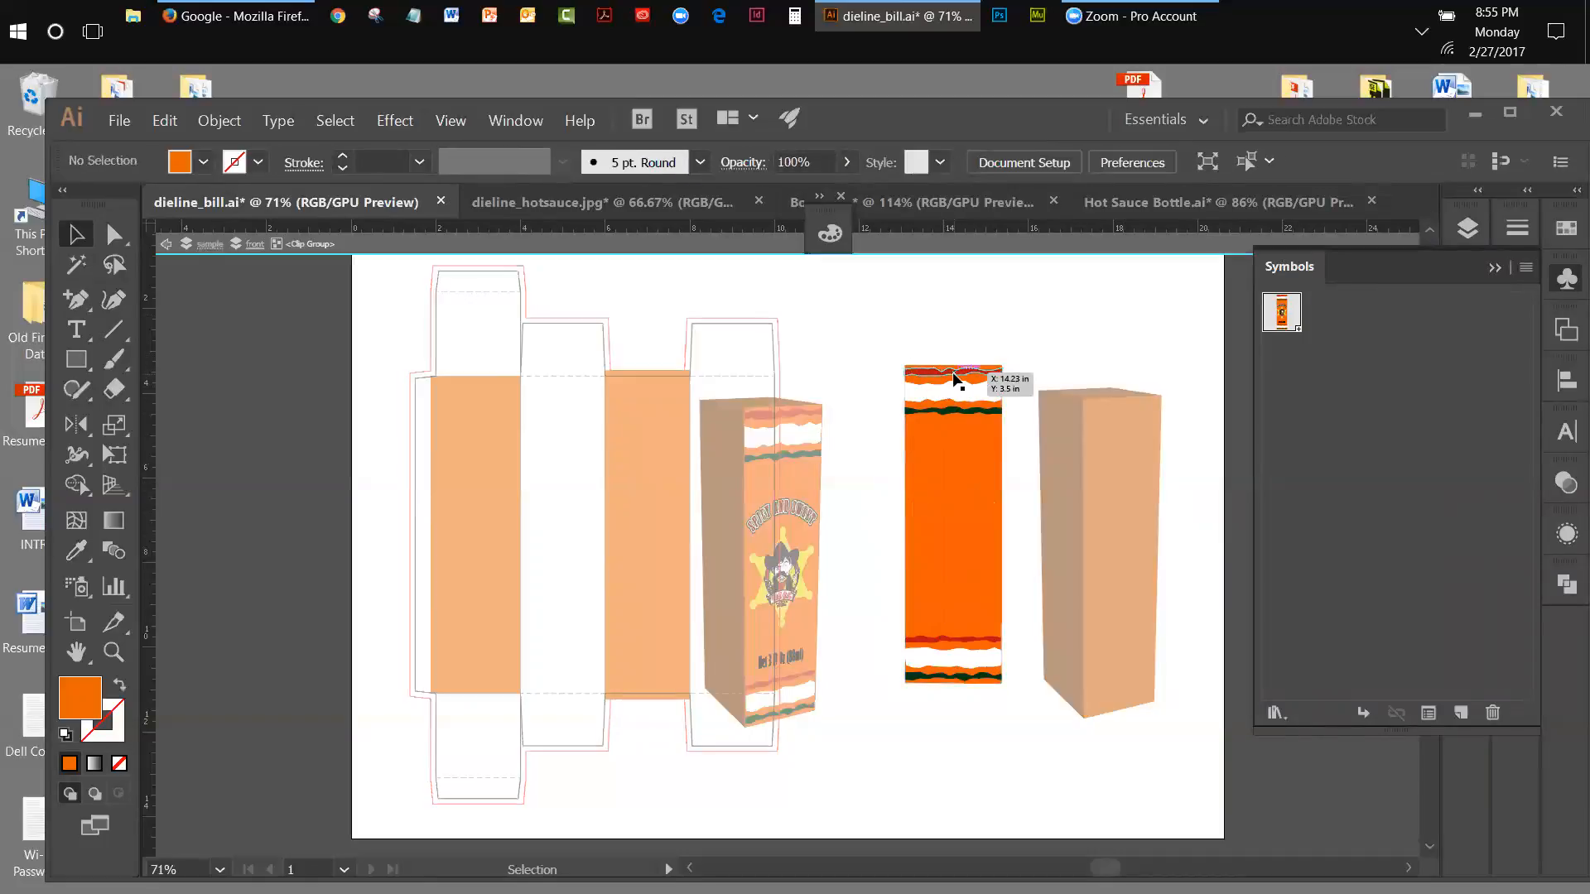
{"action": "left_click", "coordinate": [956, 375]}
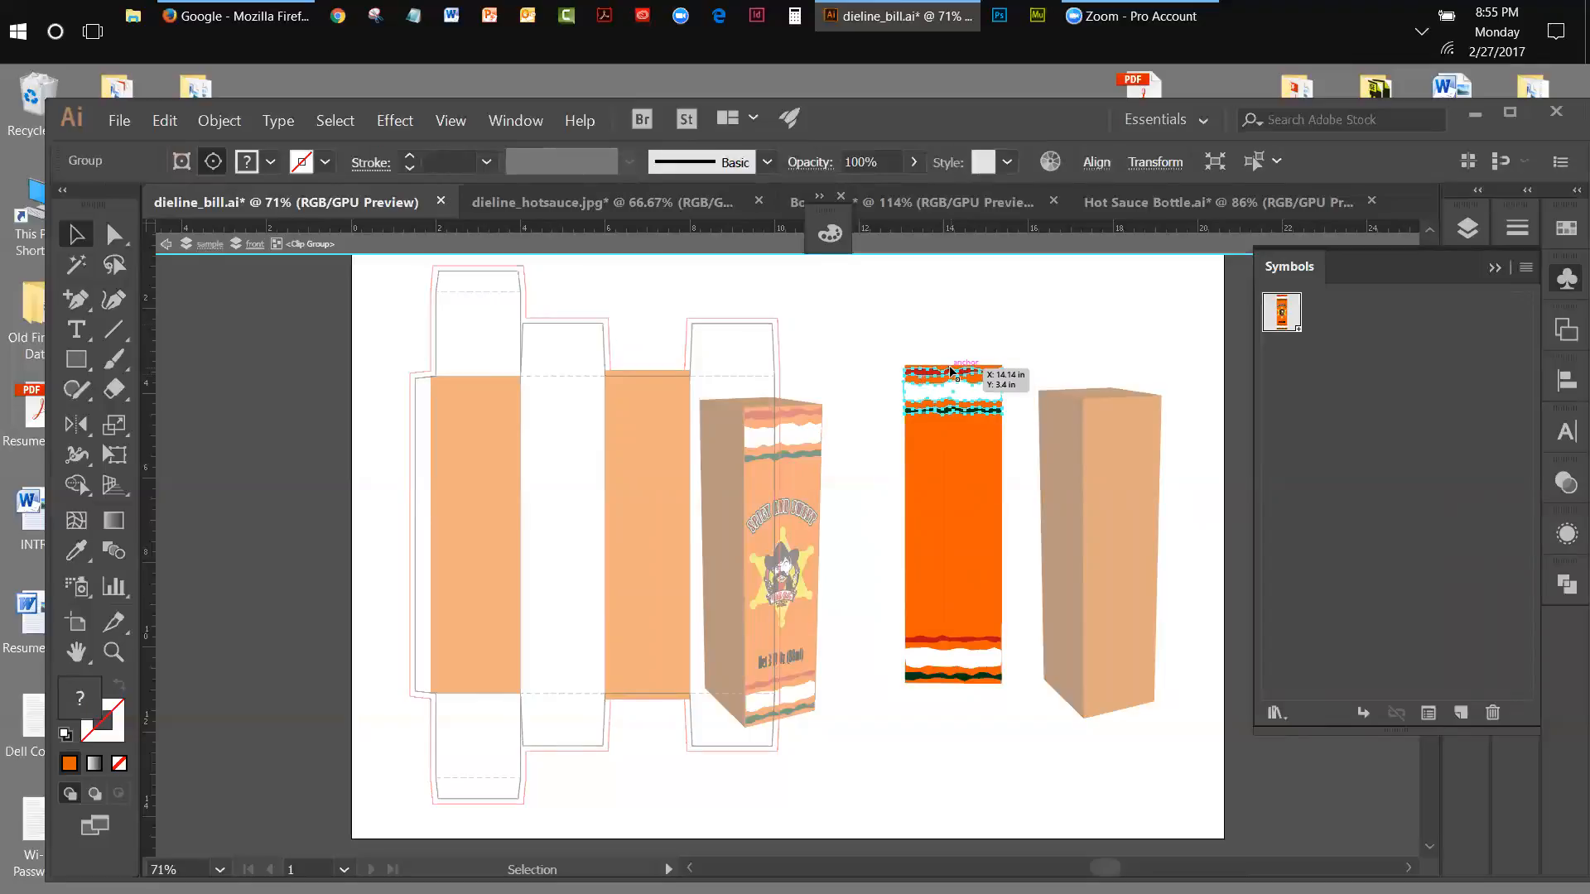
{"action": "left_click", "coordinate": [959, 340]}
{"action": "left_click", "coordinate": [164, 243]}
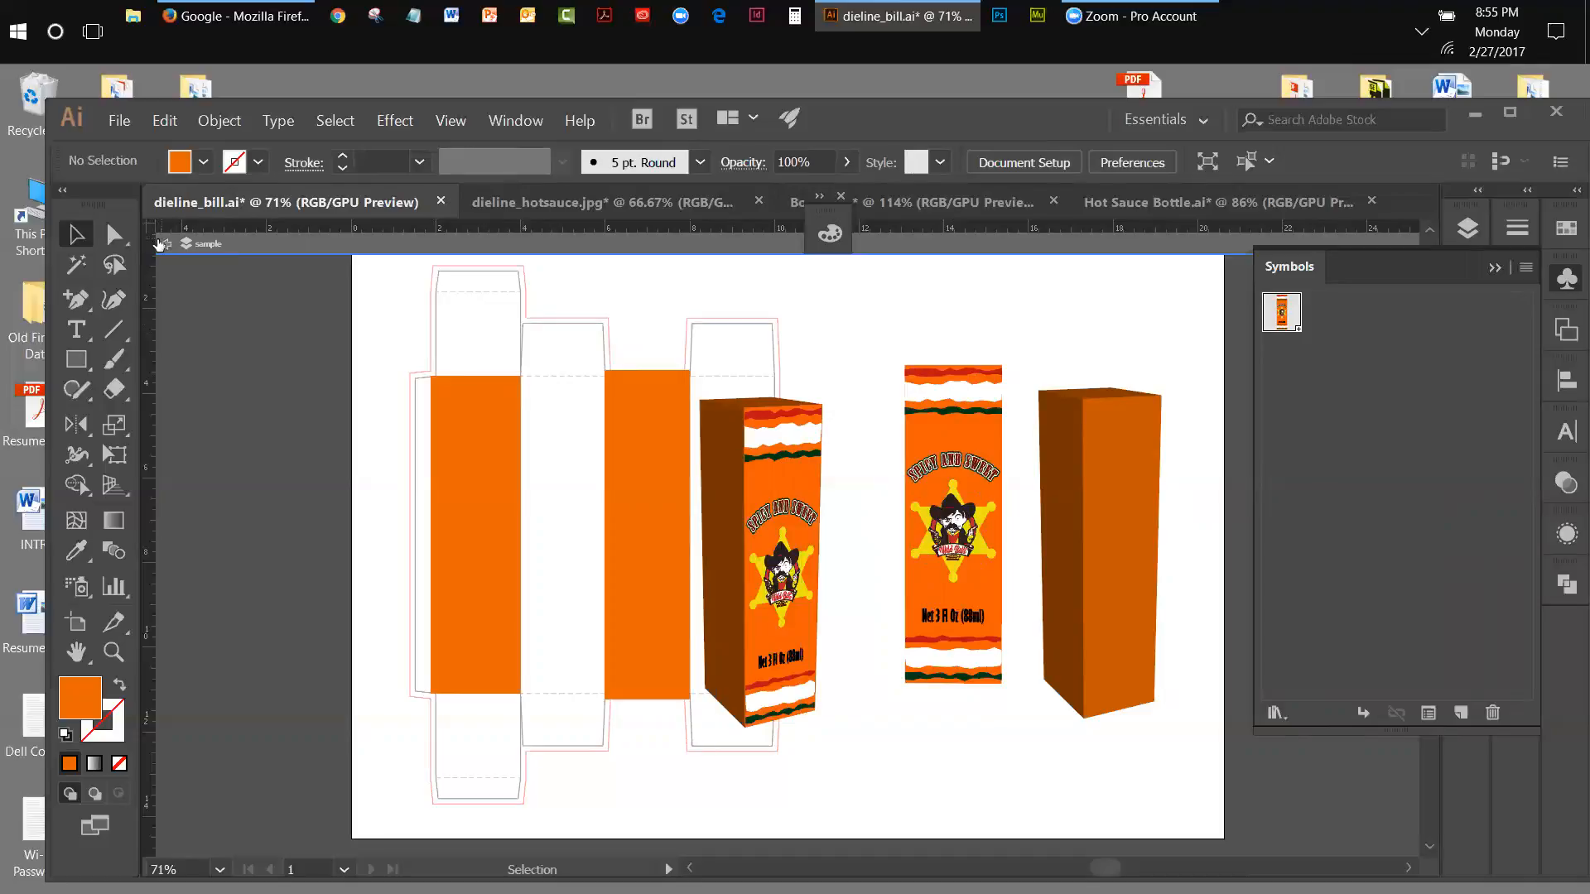
{"action": "left_click", "coordinate": [164, 243]}
{"action": "left_click", "coordinate": [932, 381]}
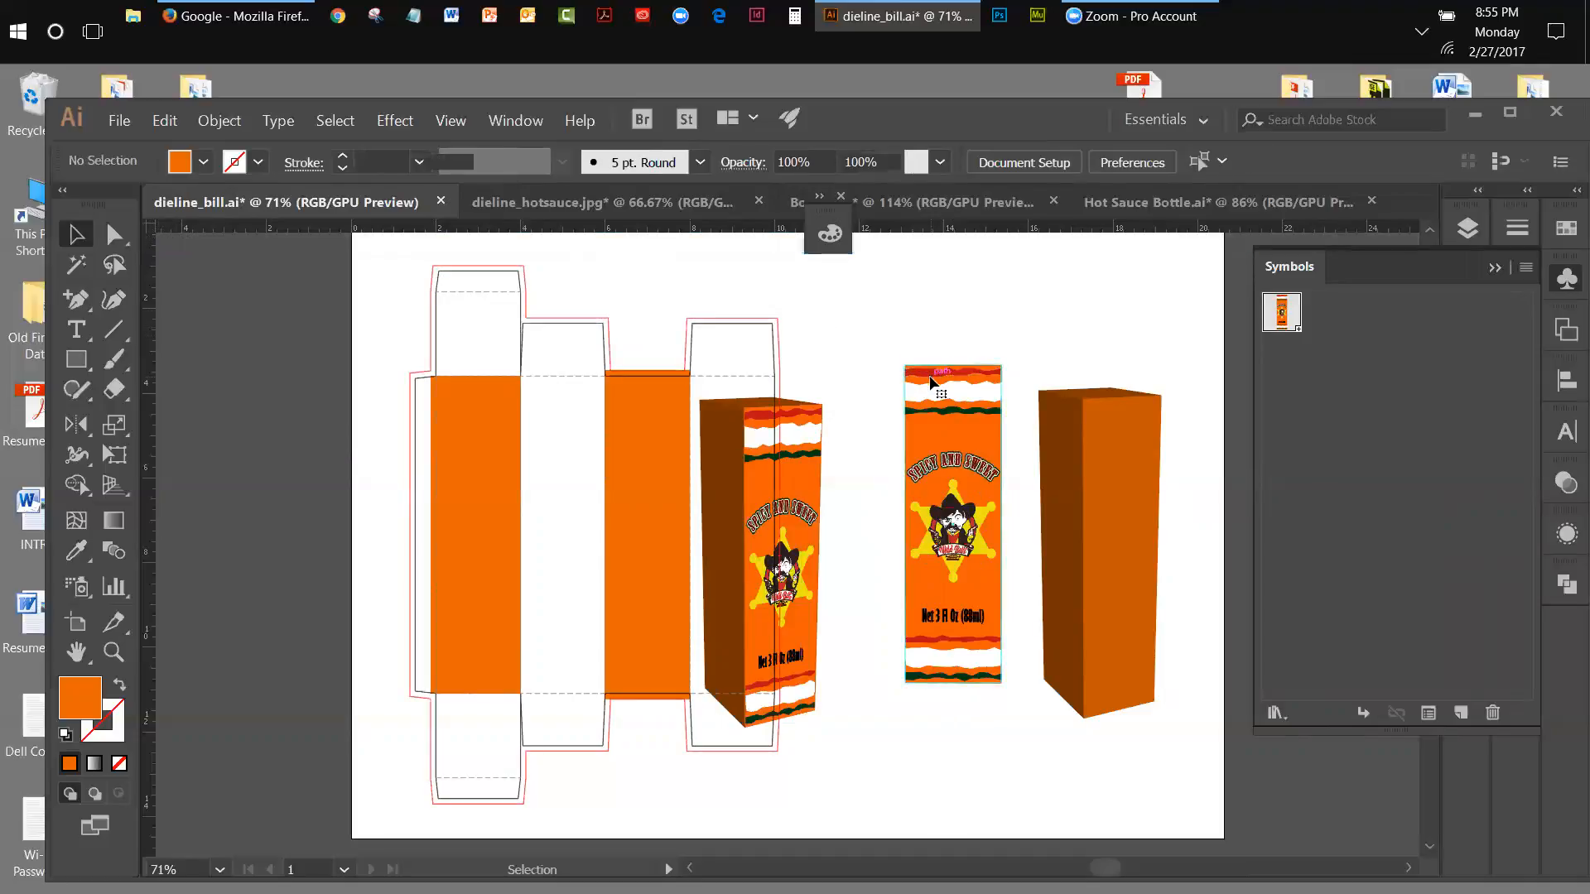
{"action": "left_click", "coordinate": [451, 121]}
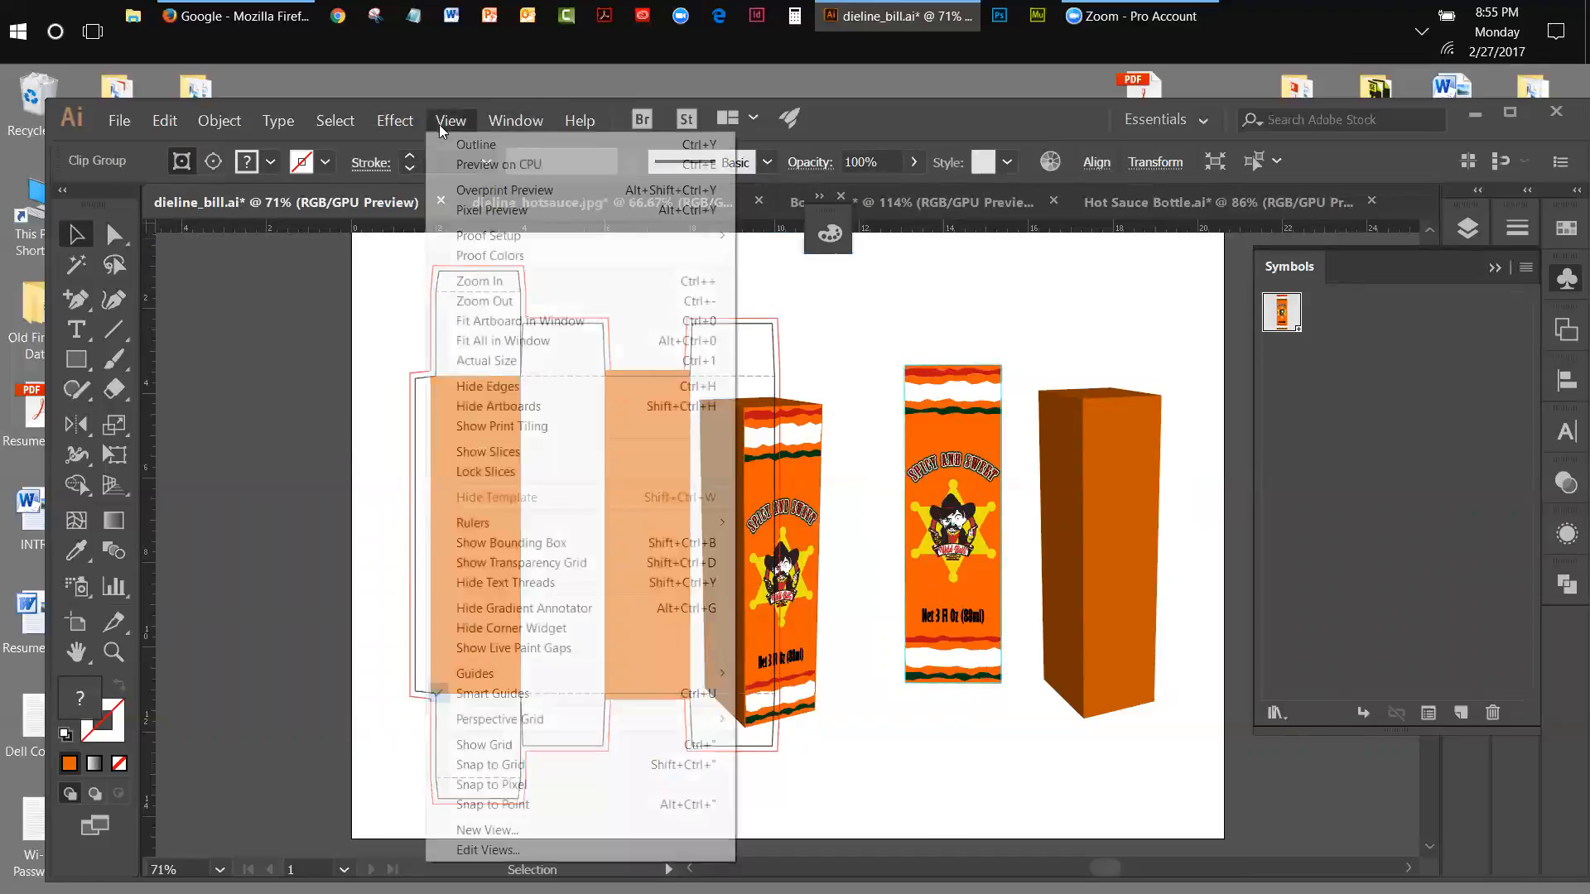
{"action": "left_click", "coordinate": [909, 300]}
Select all parts of the unlinked front artwork and group them.
{"action": "left_click_drag", "start_coordinate": [934, 404], "coordinate": [1017, 455]}
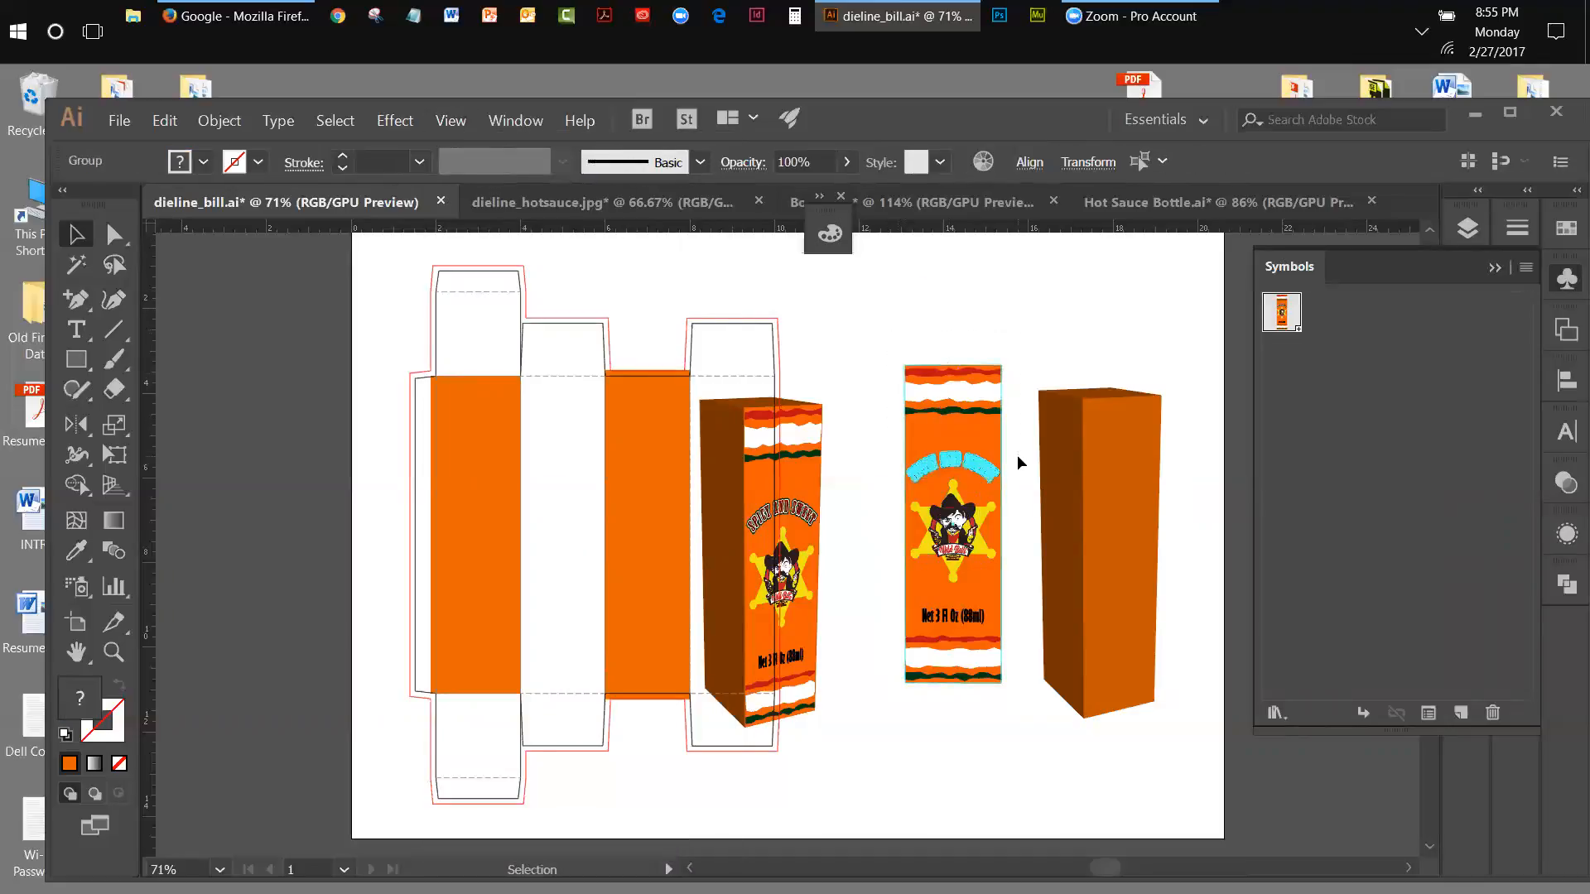
{"action": "left_click_drag", "start_coordinate": [864, 306], "coordinate": [1007, 688]}
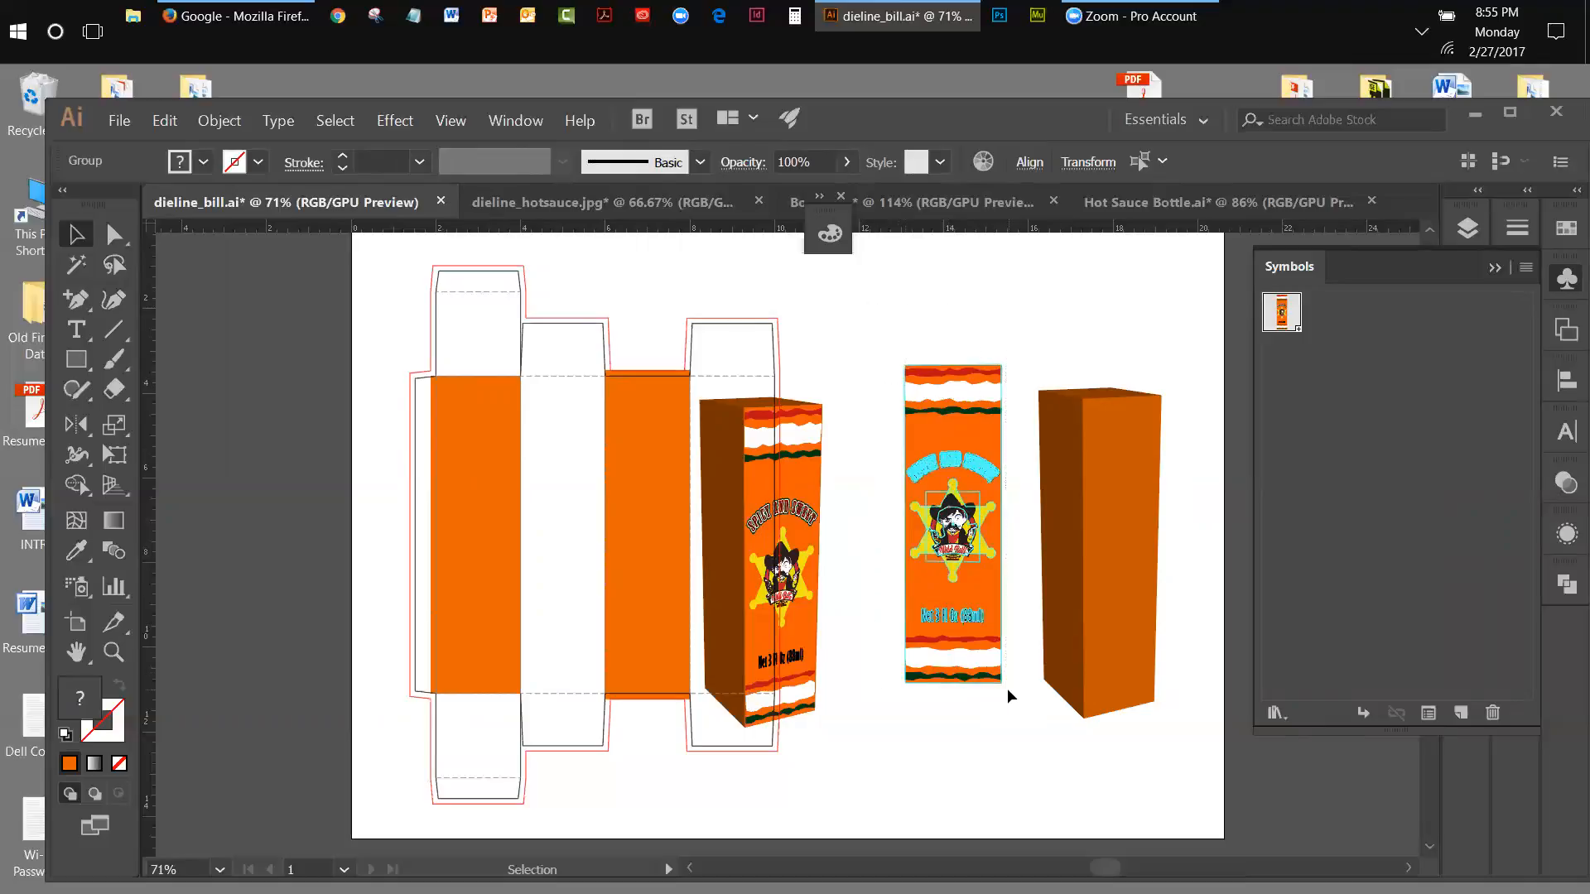
{"action": "left_click", "coordinate": [222, 121]}
{"action": "left_click", "coordinate": [235, 189]}
{"action": "left_click", "coordinate": [165, 120]}
{"action": "left_click", "coordinate": [182, 194]}
{"action": "left_click", "coordinate": [169, 124]}
{"action": "left_click", "coordinate": [175, 149]}
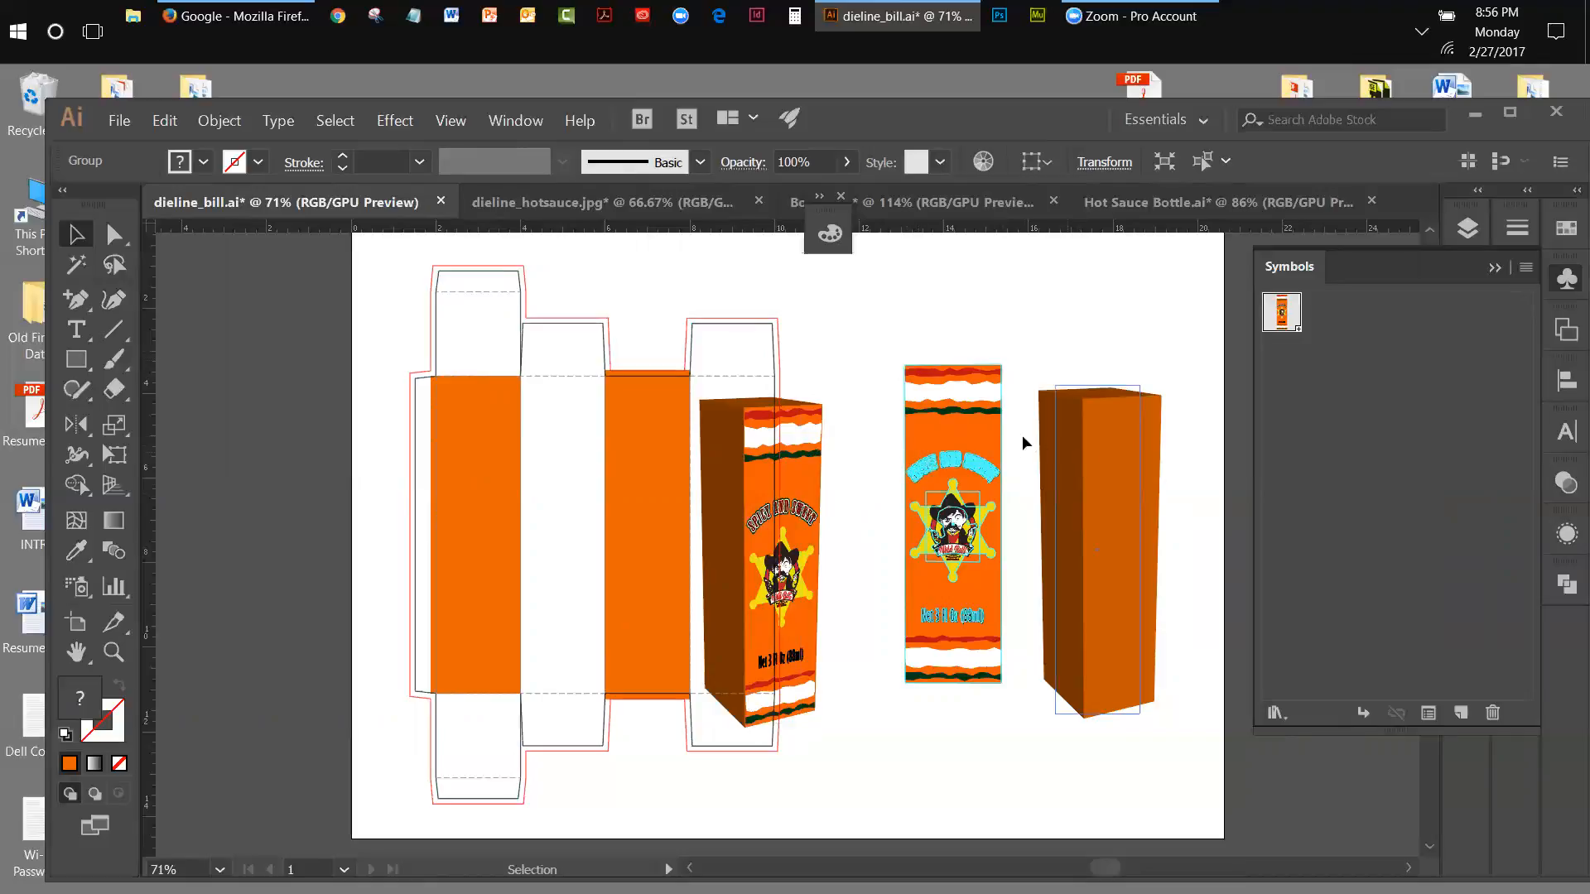
Move the plain 3D box beside the mapped one and align the grouped artwork over its front face at the vertical corner edge.
{"action": "left_click", "coordinate": [1090, 468]}
{"action": "left_click_drag", "start_coordinate": [1090, 468], "coordinate": [911, 462]}
{"action": "left_click_drag", "start_coordinate": [987, 406], "coordinate": [1095, 421]}
{"action": "left_click_drag", "start_coordinate": [927, 469], "coordinate": [957, 456]}
{"action": "left_click_drag", "start_coordinate": [1075, 450], "coordinate": [992, 449]}
{"action": "key", "text": "Right"}
{"action": "key", "text": "Right"}
{"action": "key", "text": "Right"}
{"action": "key", "text": "Up"}
{"action": "key", "text": "Up"}
{"action": "key", "text": "Up"}
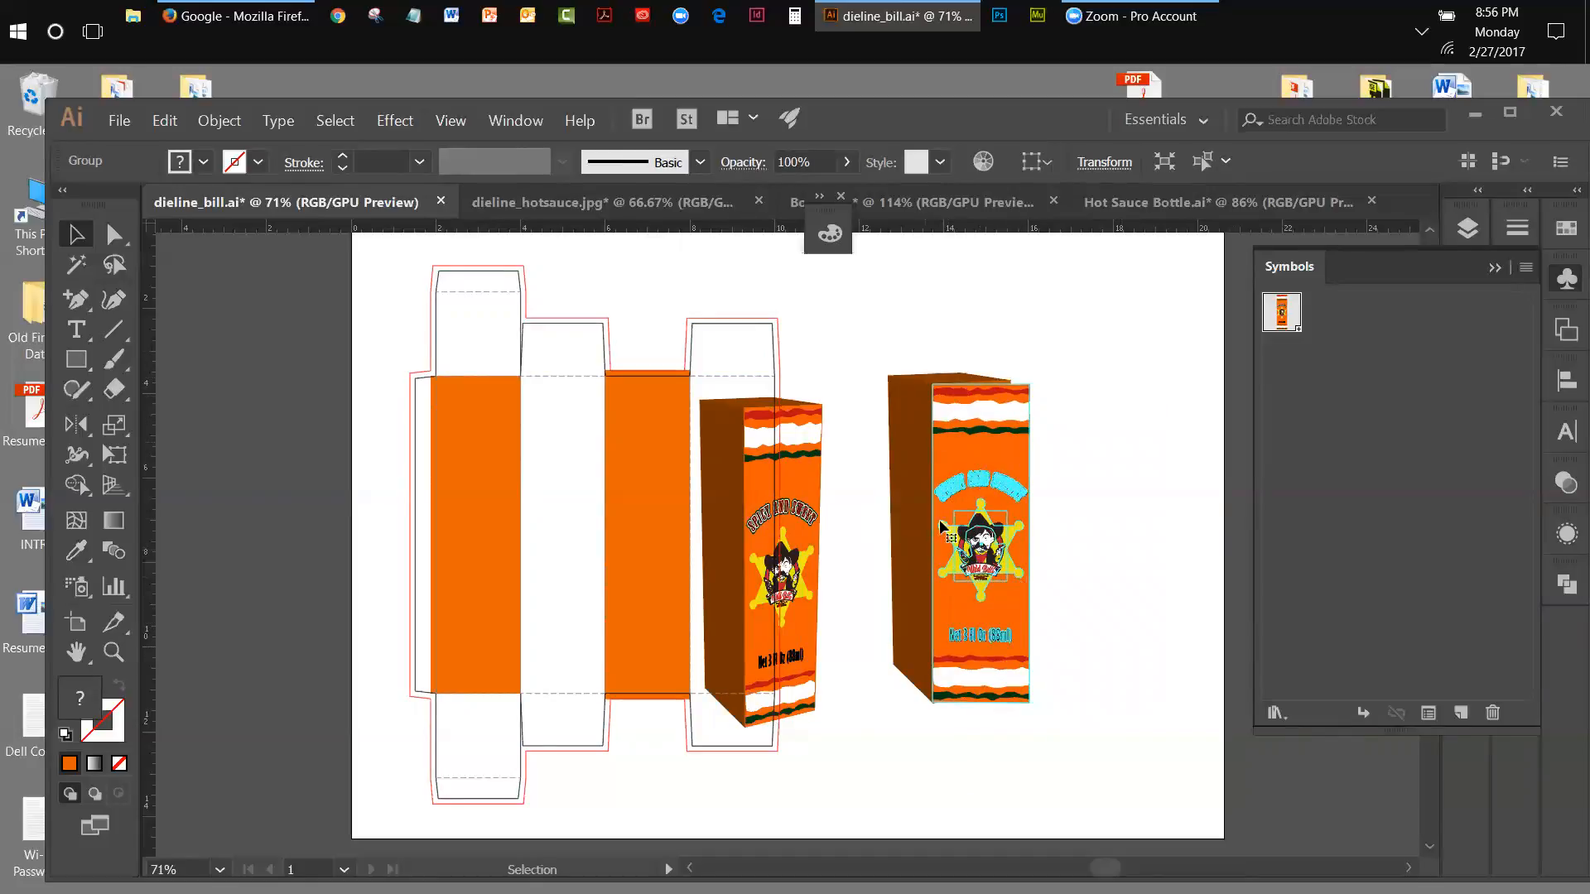
Free Distort the grouped front artwork so its upper outer corner meets the upper outer corner of the plain box's front face.
{"action": "left_click", "coordinate": [110, 656]}
{"action": "left_click", "coordinate": [911, 548]}
{"action": "left_click", "coordinate": [890, 539]}
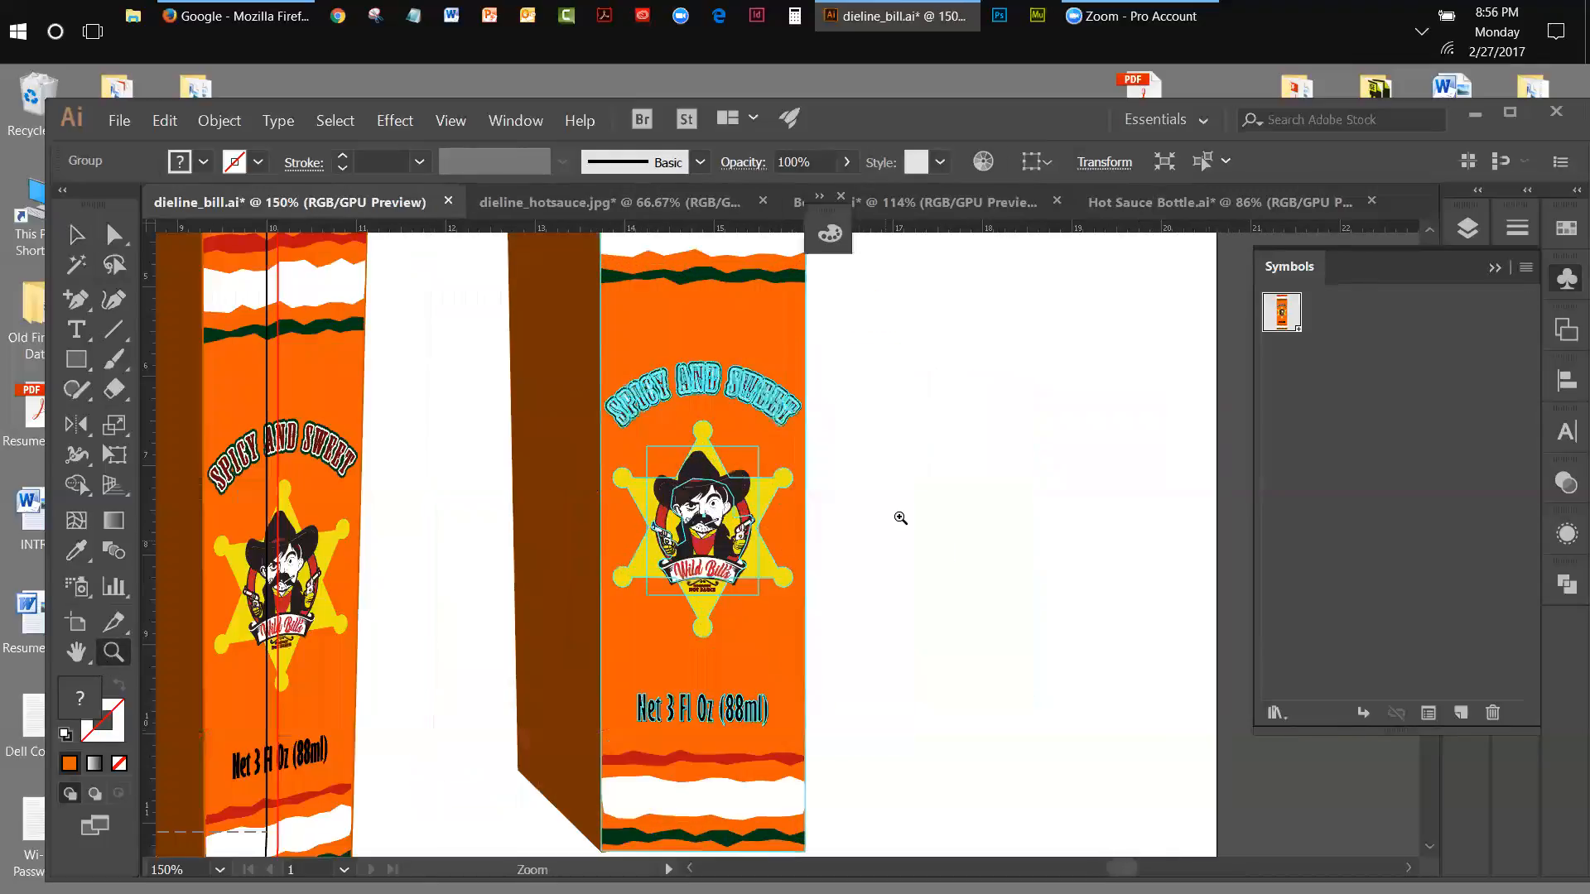
{"action": "left_click", "coordinate": [1495, 269]}
{"action": "left_click", "coordinate": [1432, 235]}
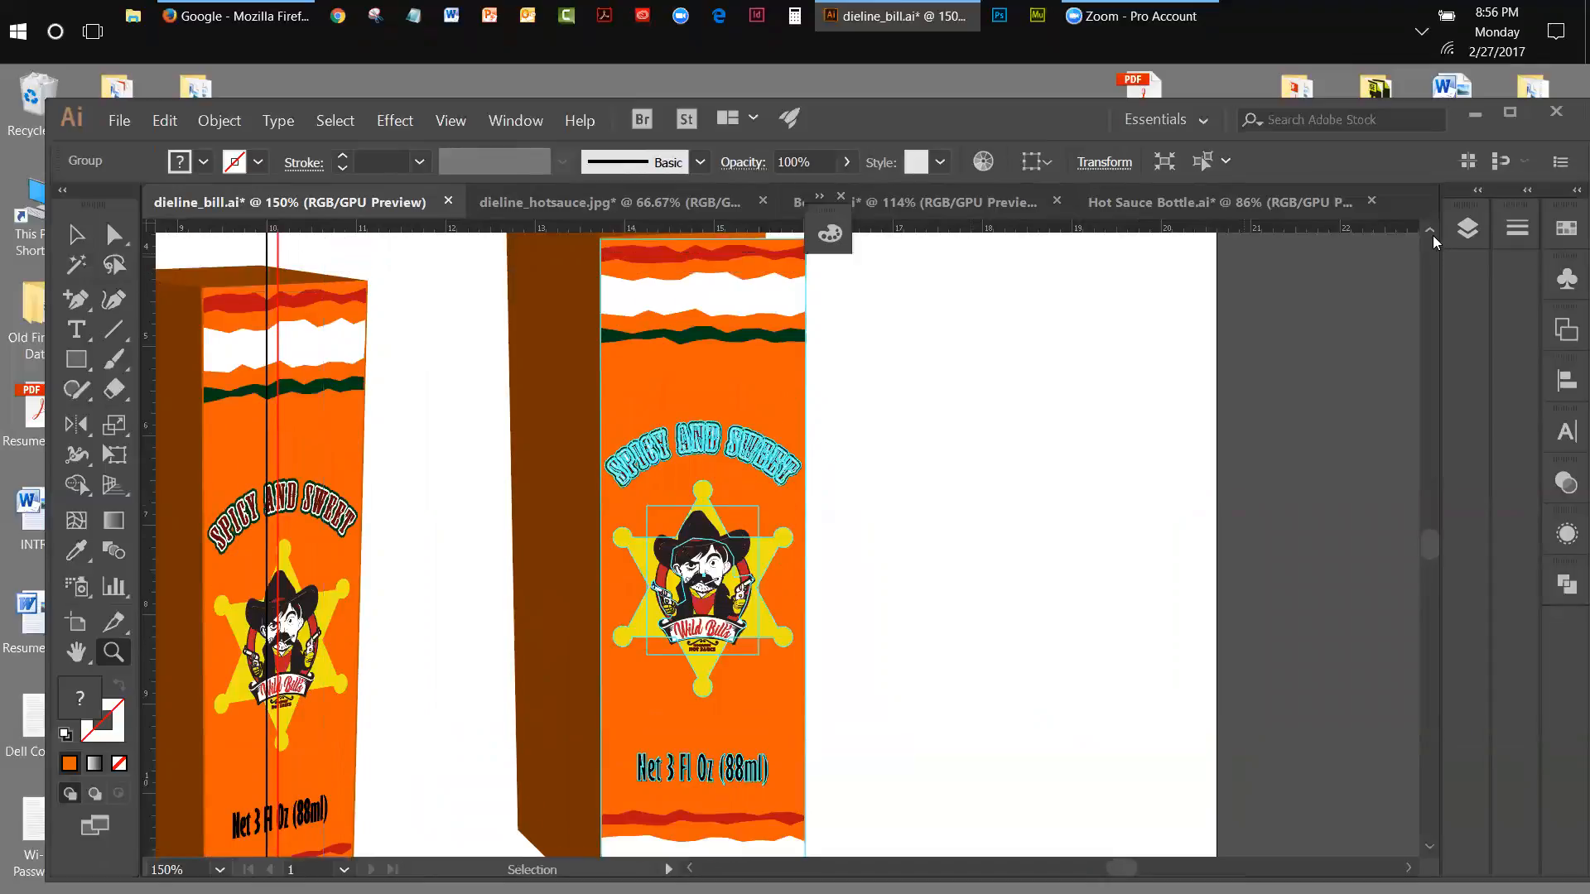
{"action": "left_click", "coordinate": [840, 197]}
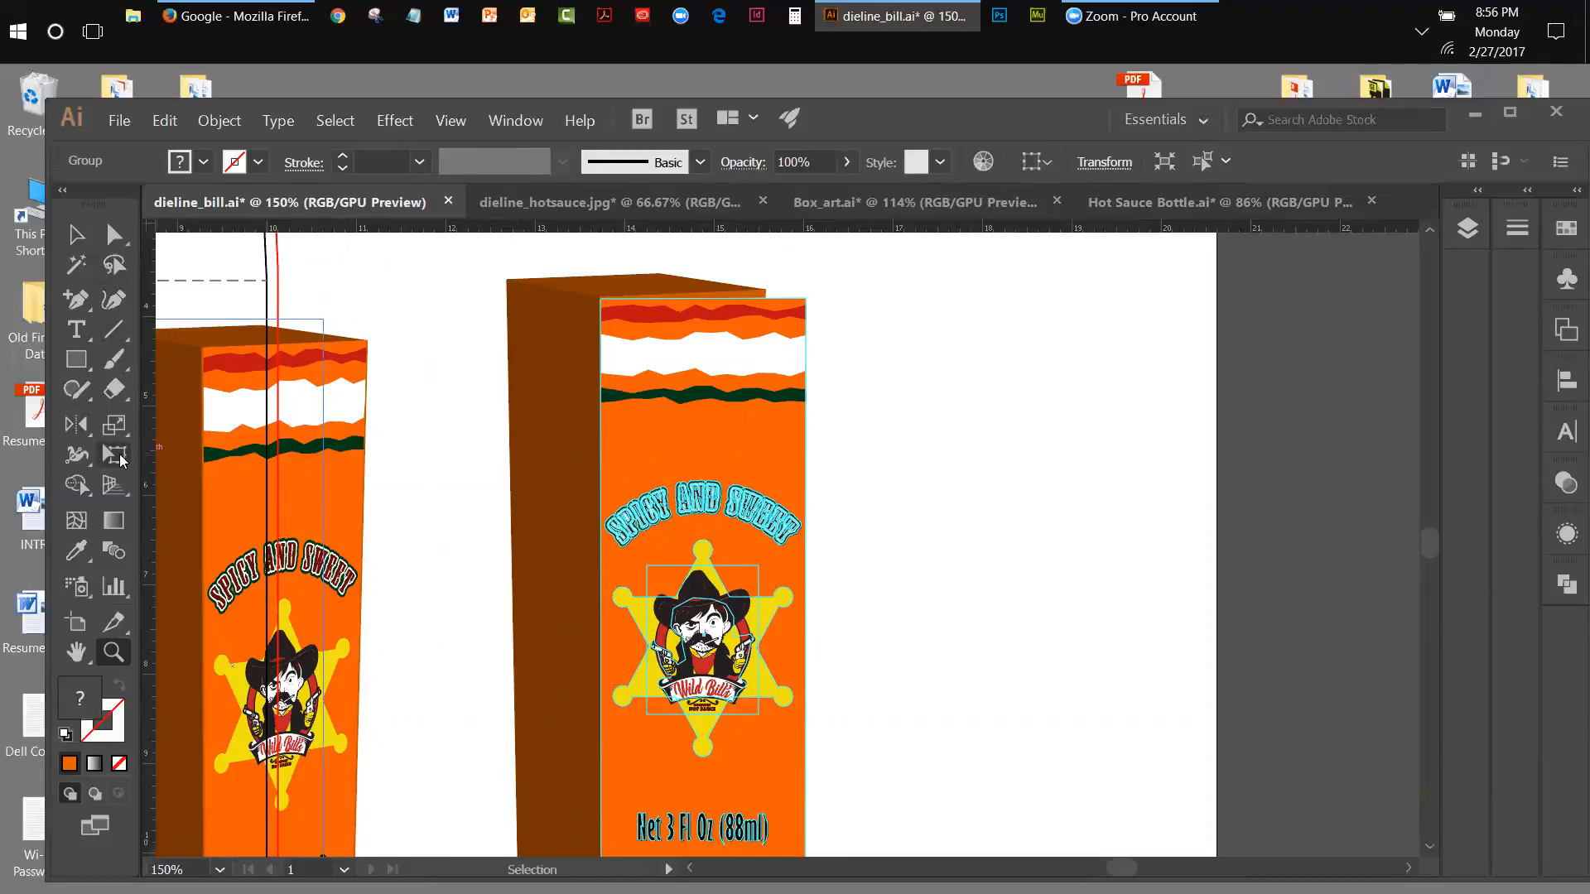
{"action": "left_click", "coordinate": [118, 464]}
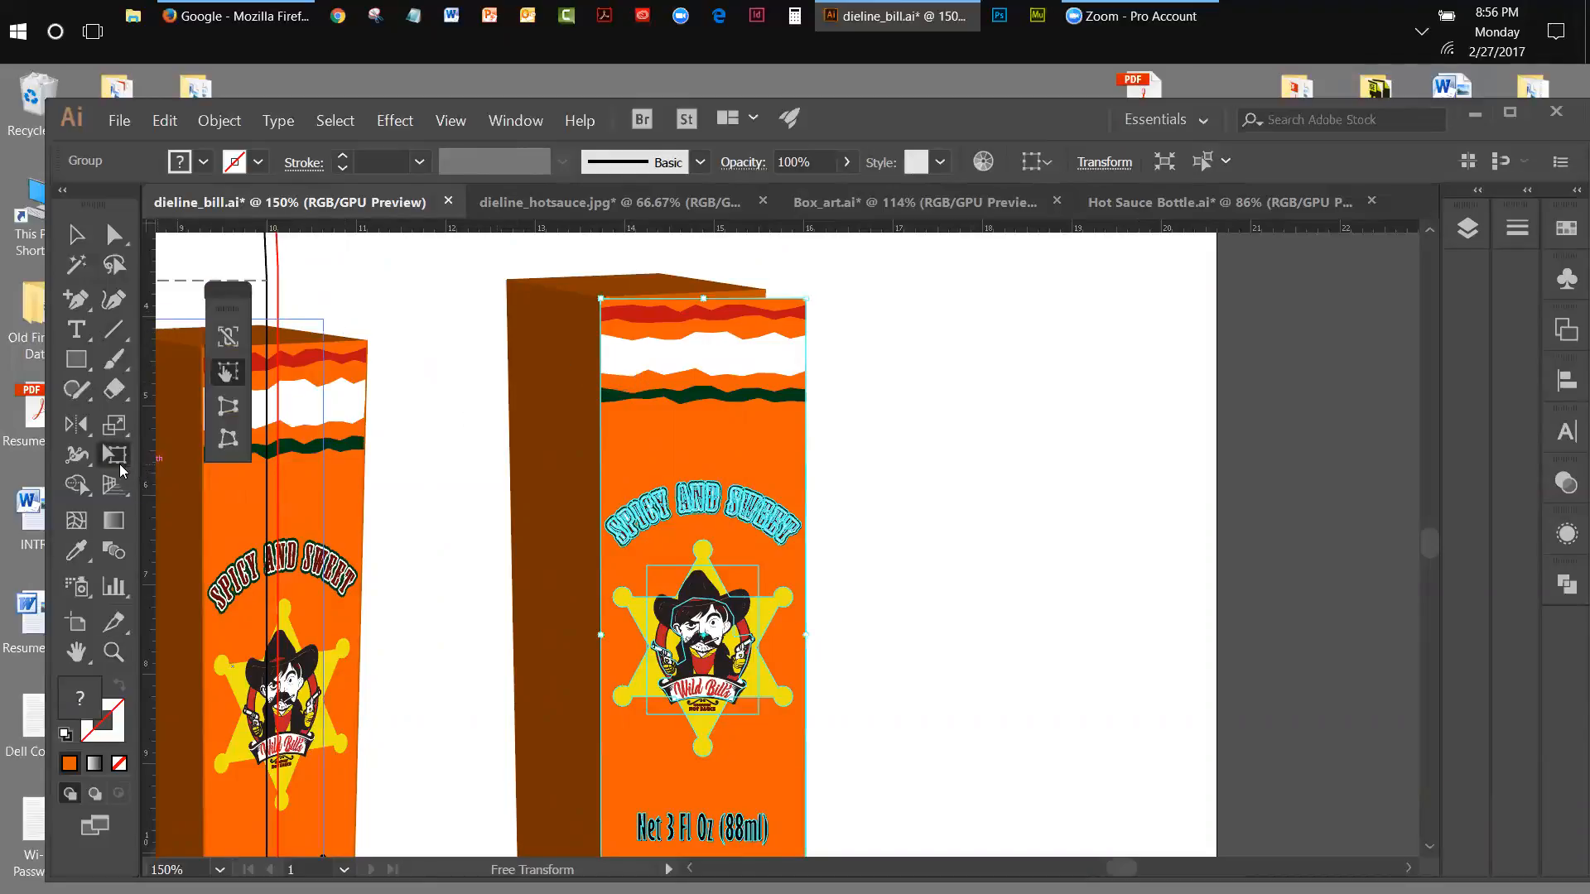
{"action": "left_click", "coordinate": [230, 443]}
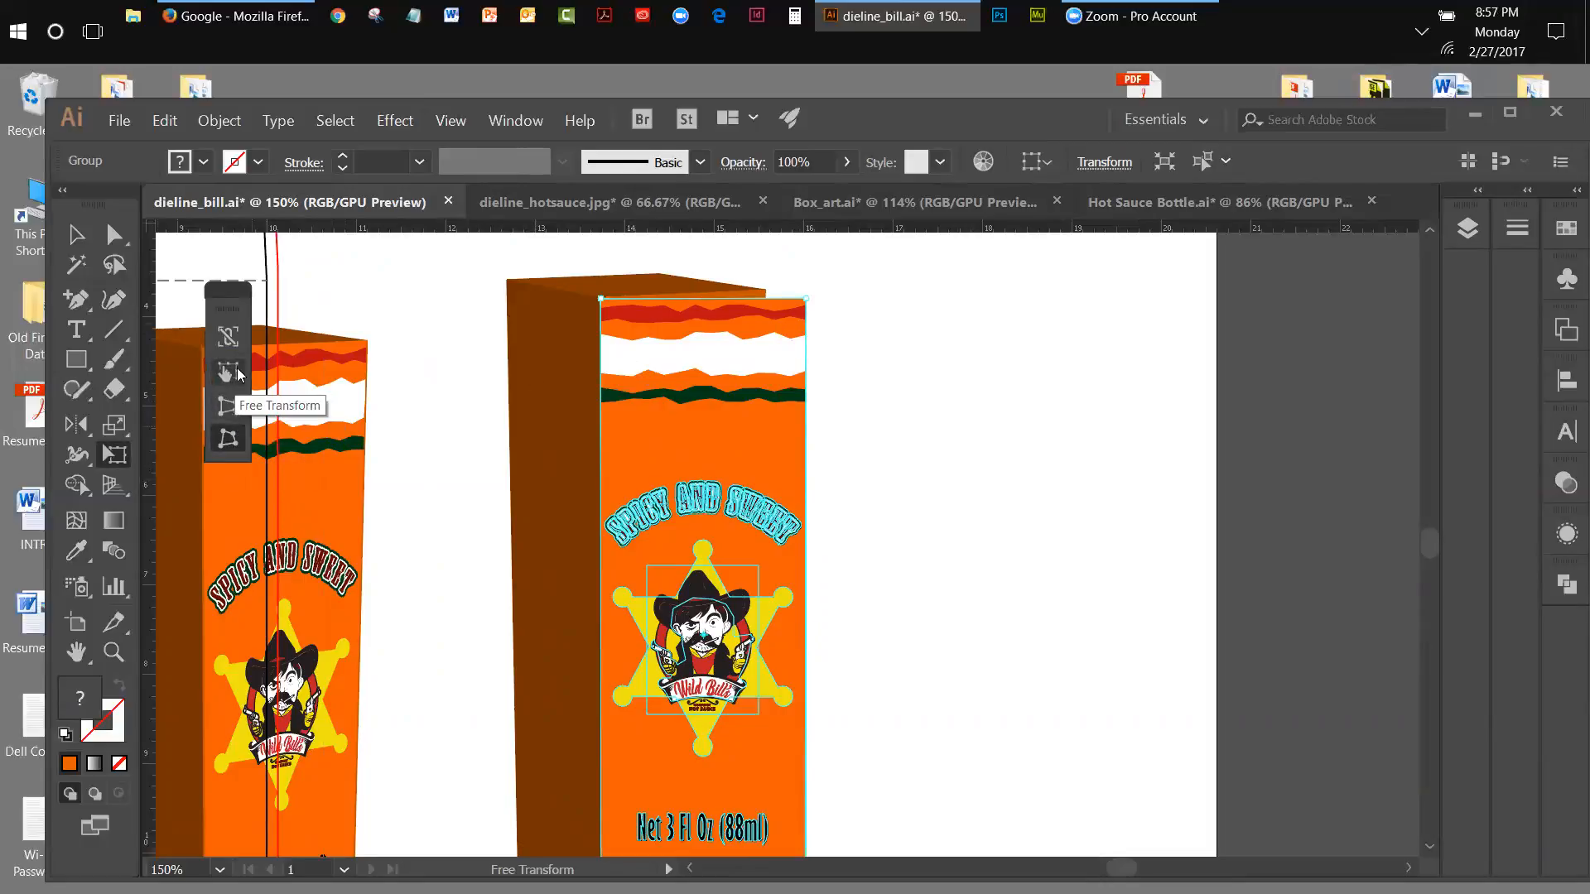
{"action": "left_click", "coordinate": [232, 438]}
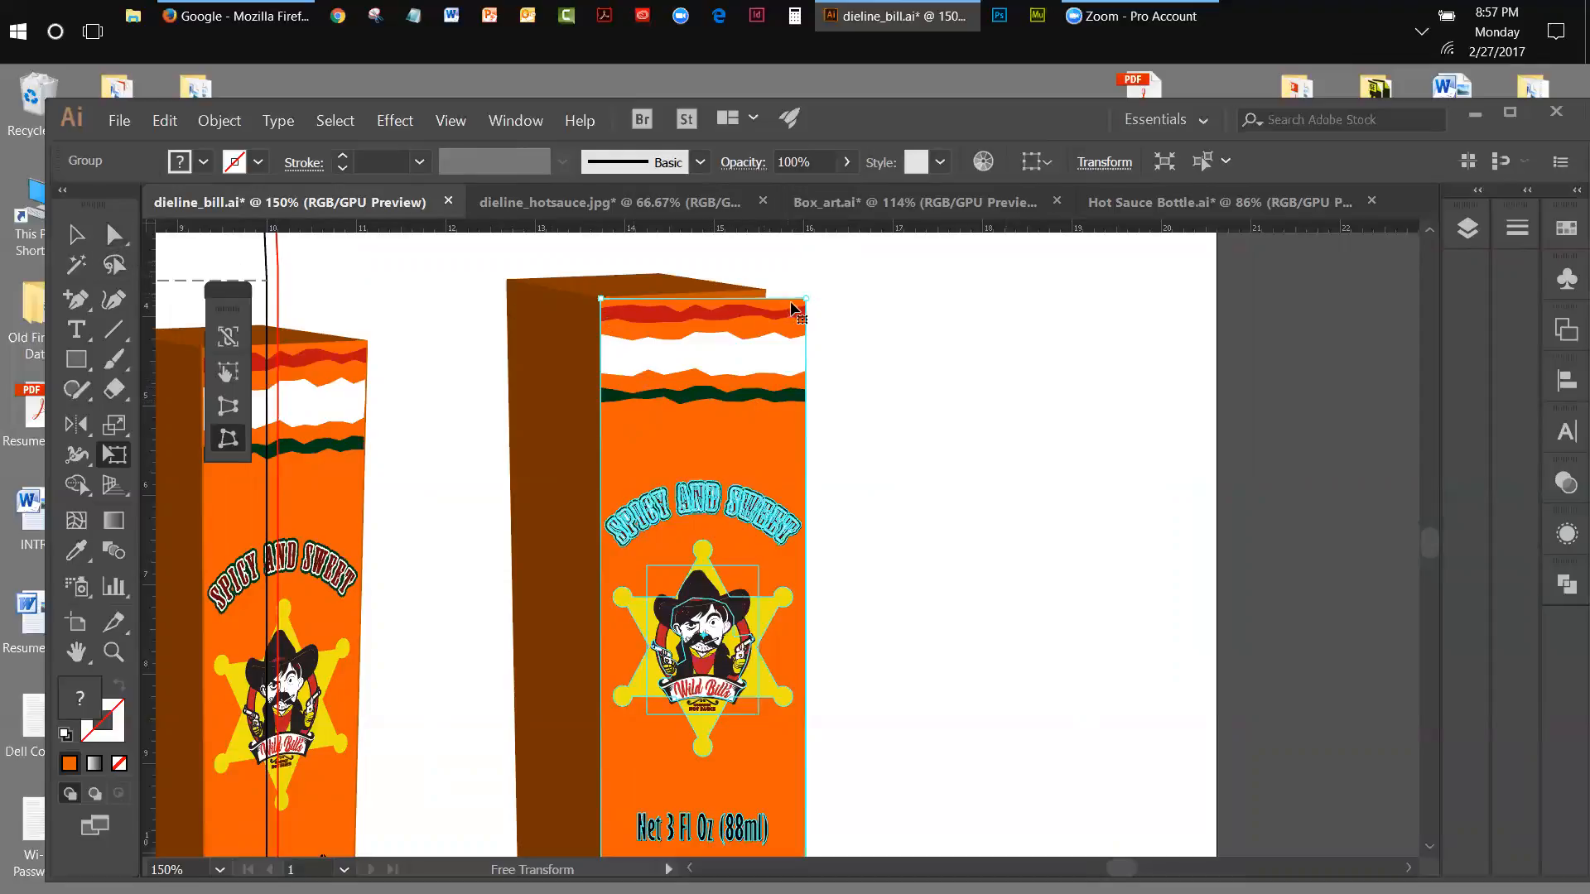
{"action": "left_click_drag", "start_coordinate": [807, 303], "coordinate": [765, 293]}
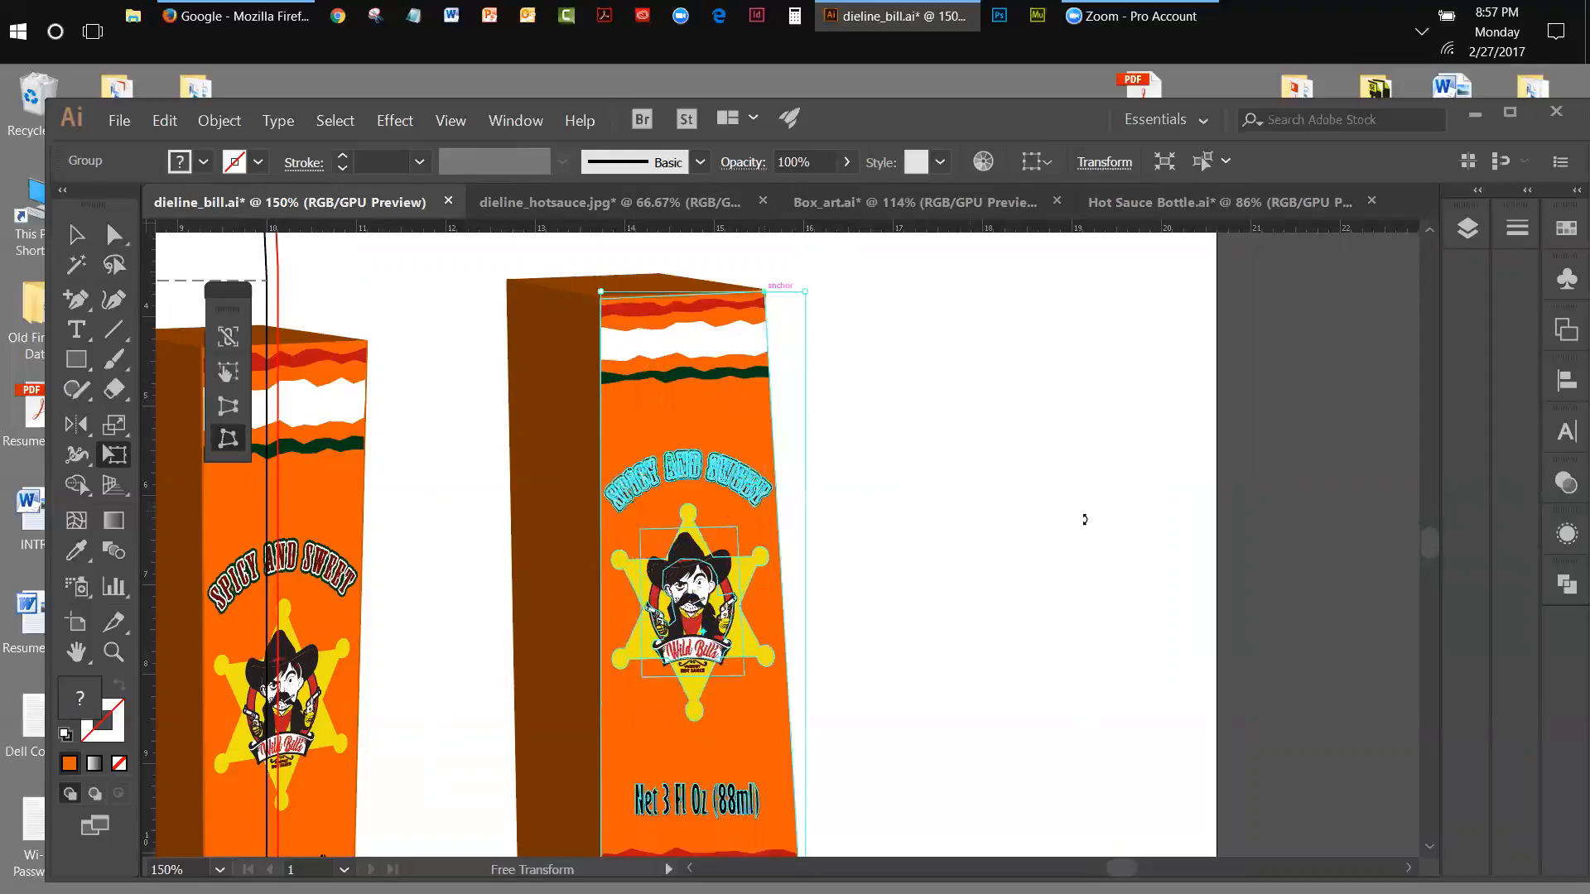
Fit the artwork's lower corners to the bottom edge of the box's front face with Free Distort, and deselect it.
{"action": "scroll", "coordinate": [1431, 557], "scroll_direction": "down", "scroll_amount": 3}
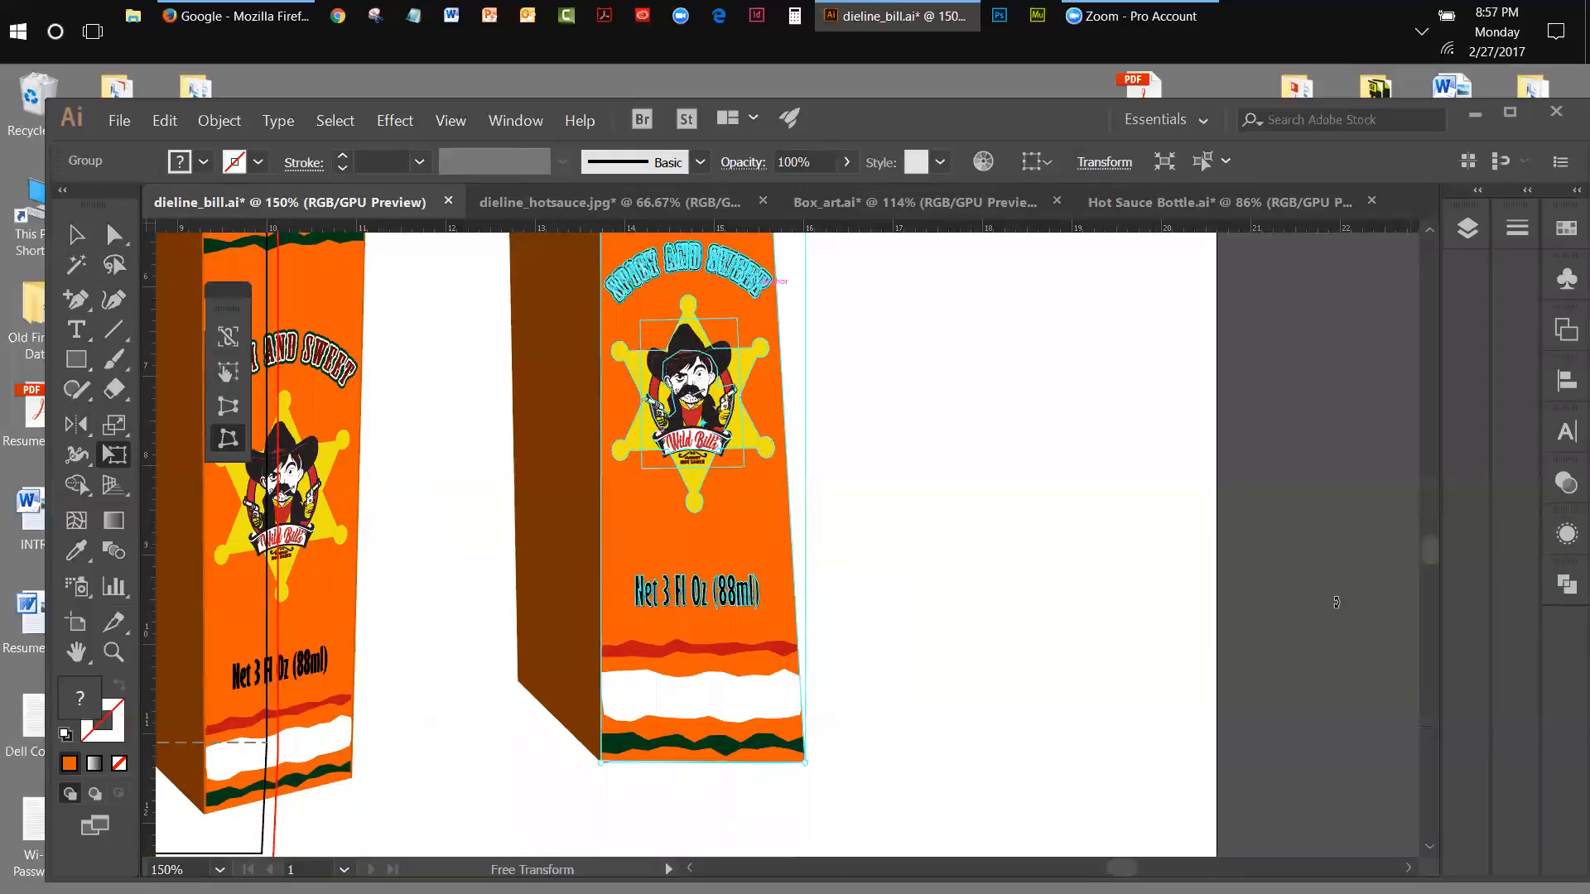
{"action": "left_click_drag", "start_coordinate": [603, 762], "coordinate": [603, 762]}
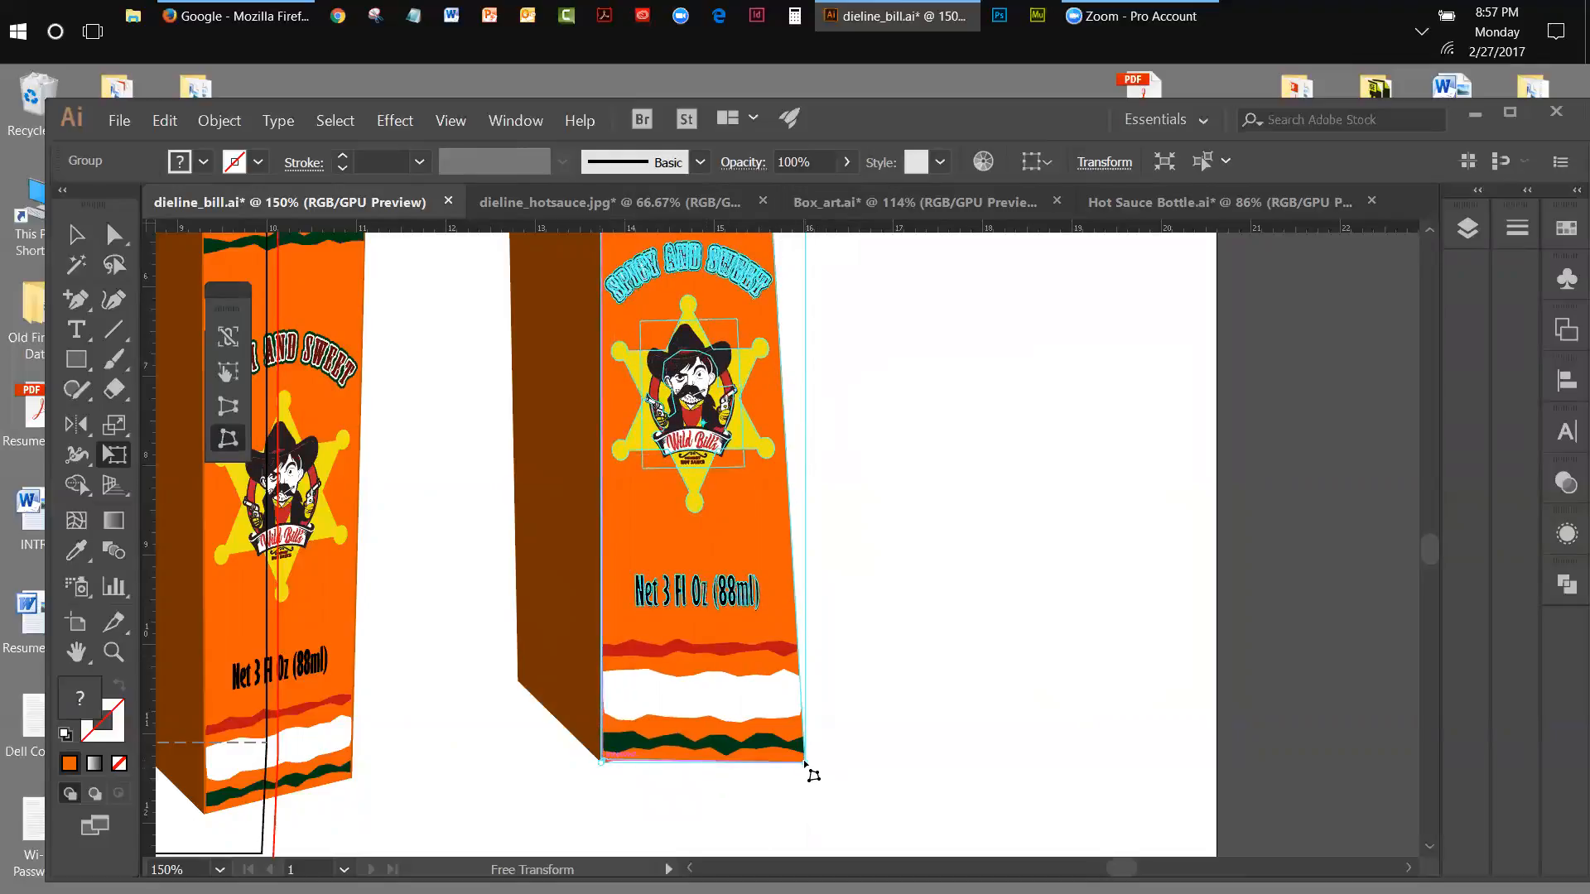
{"action": "left_click_drag", "start_coordinate": [804, 762], "coordinate": [751, 689]}
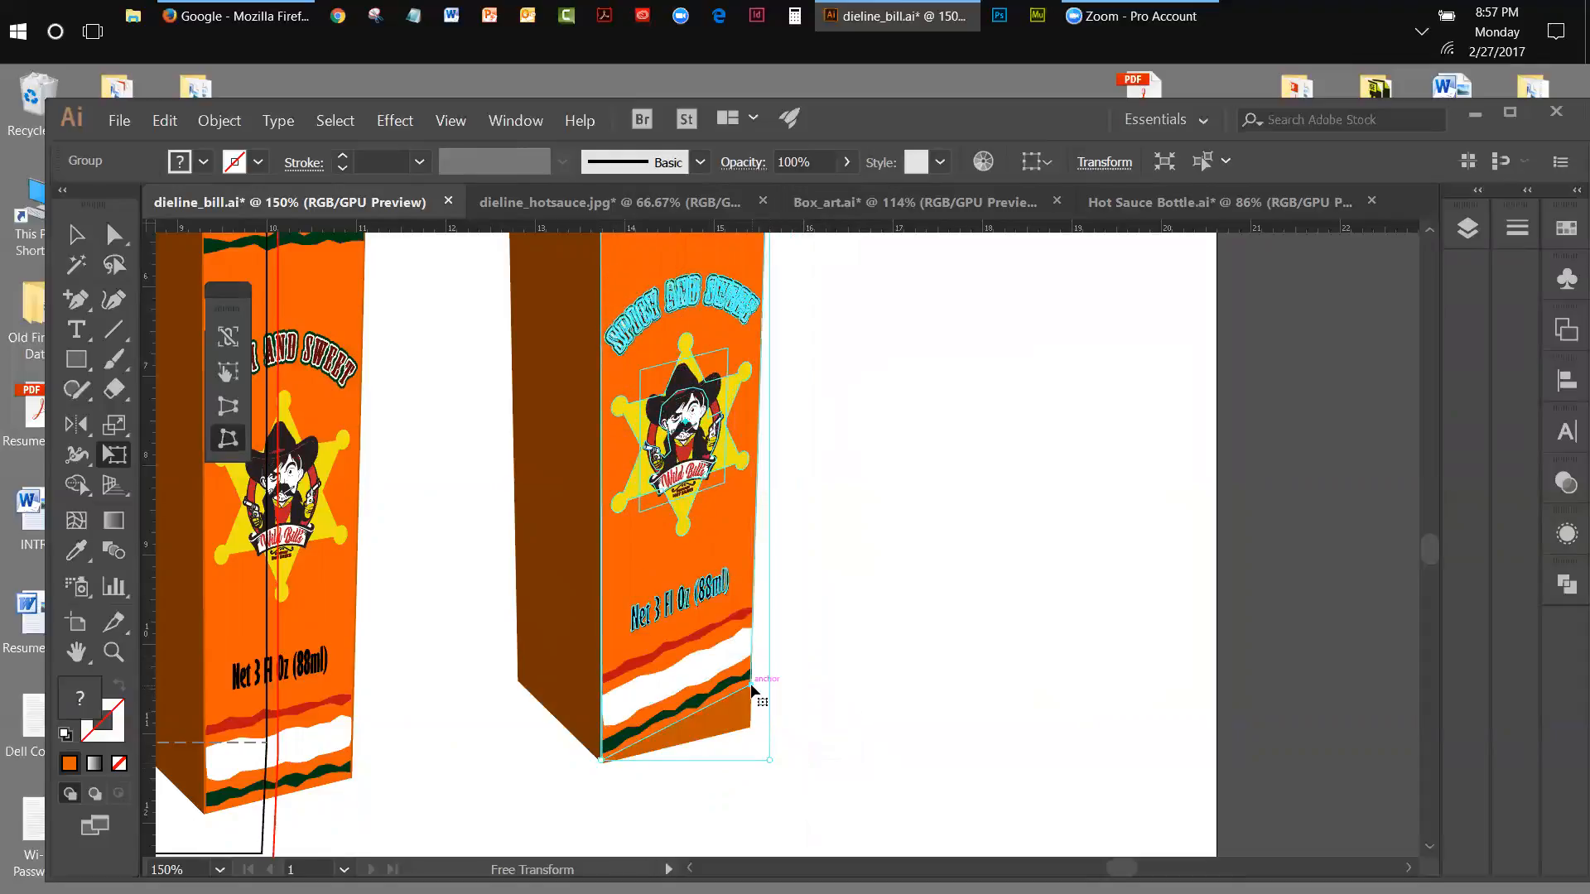
{"action": "left_click_drag", "start_coordinate": [769, 760], "coordinate": [770, 817]}
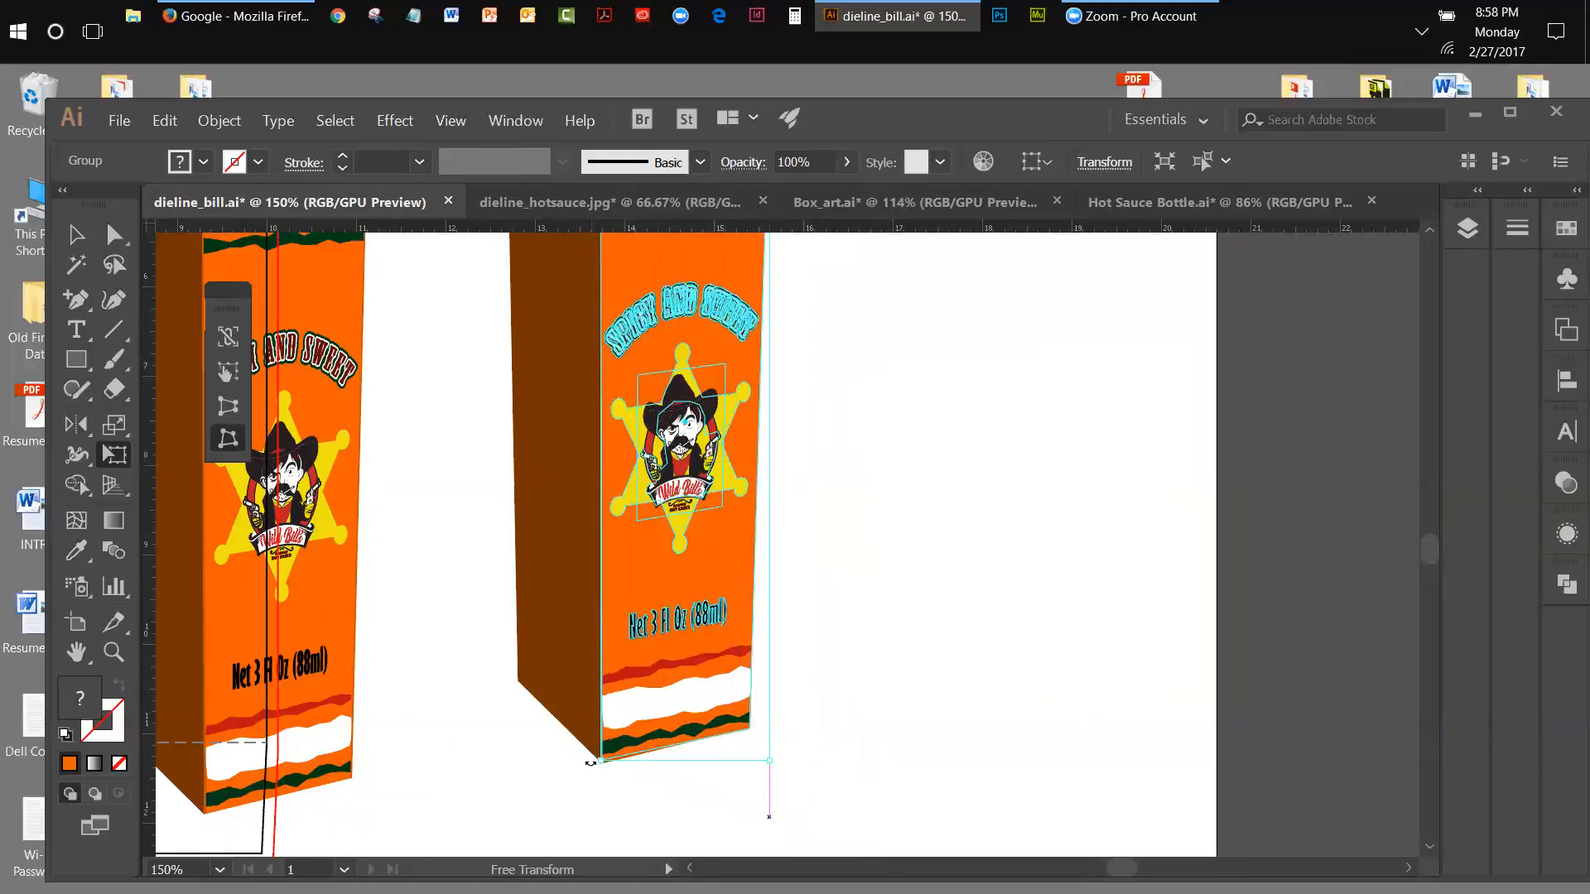
{"action": "left_click_drag", "start_coordinate": [600, 761], "coordinate": [601, 762]}
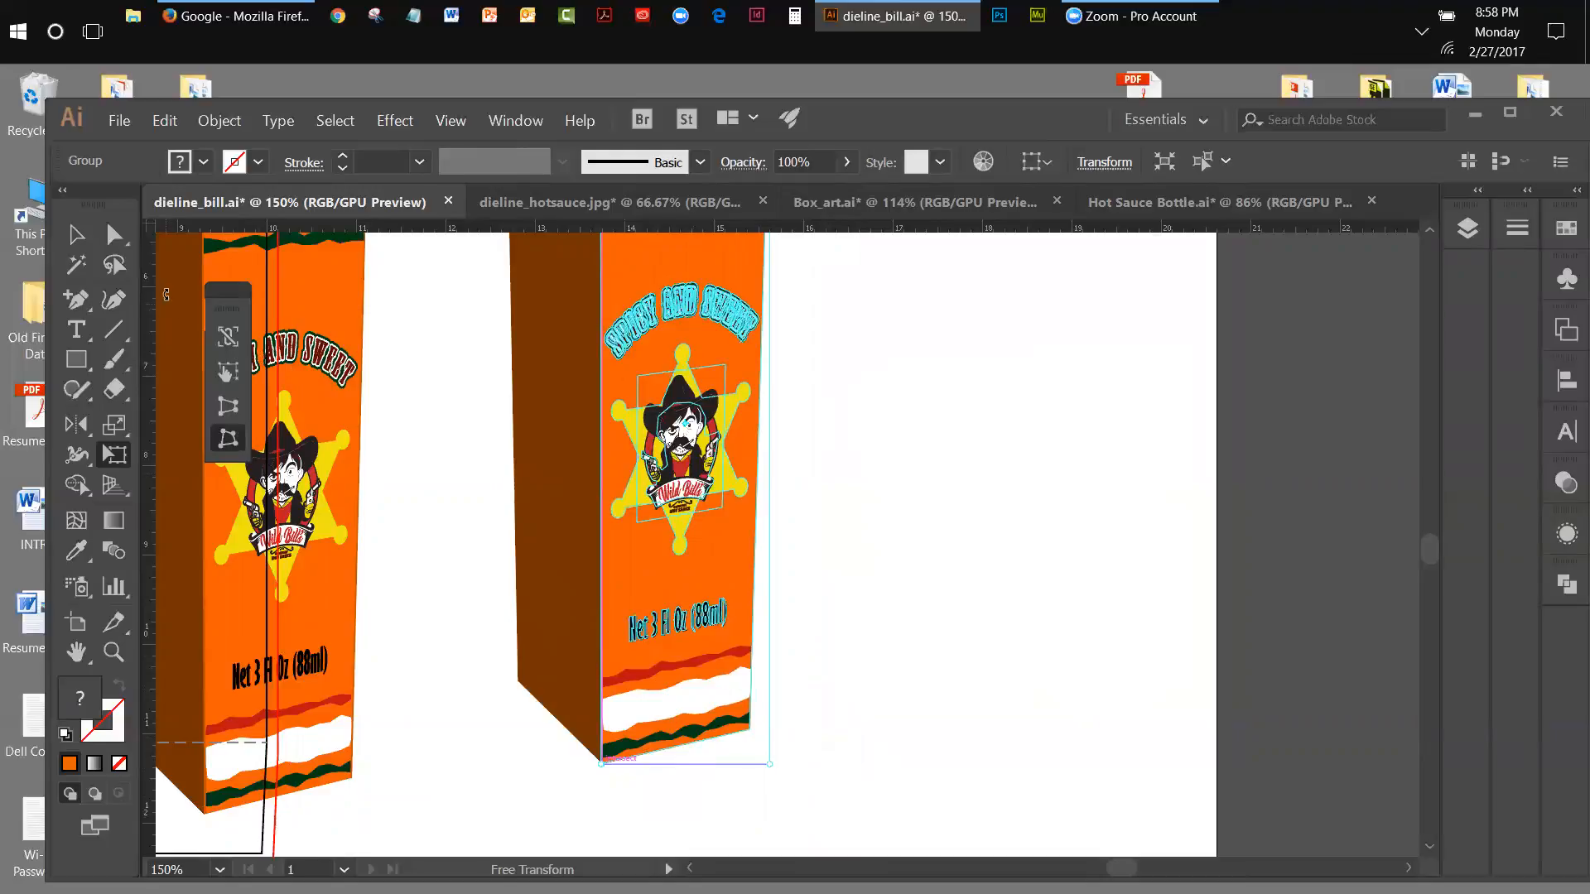
{"action": "left_click", "coordinate": [76, 234]}
{"action": "left_click", "coordinate": [864, 377]}
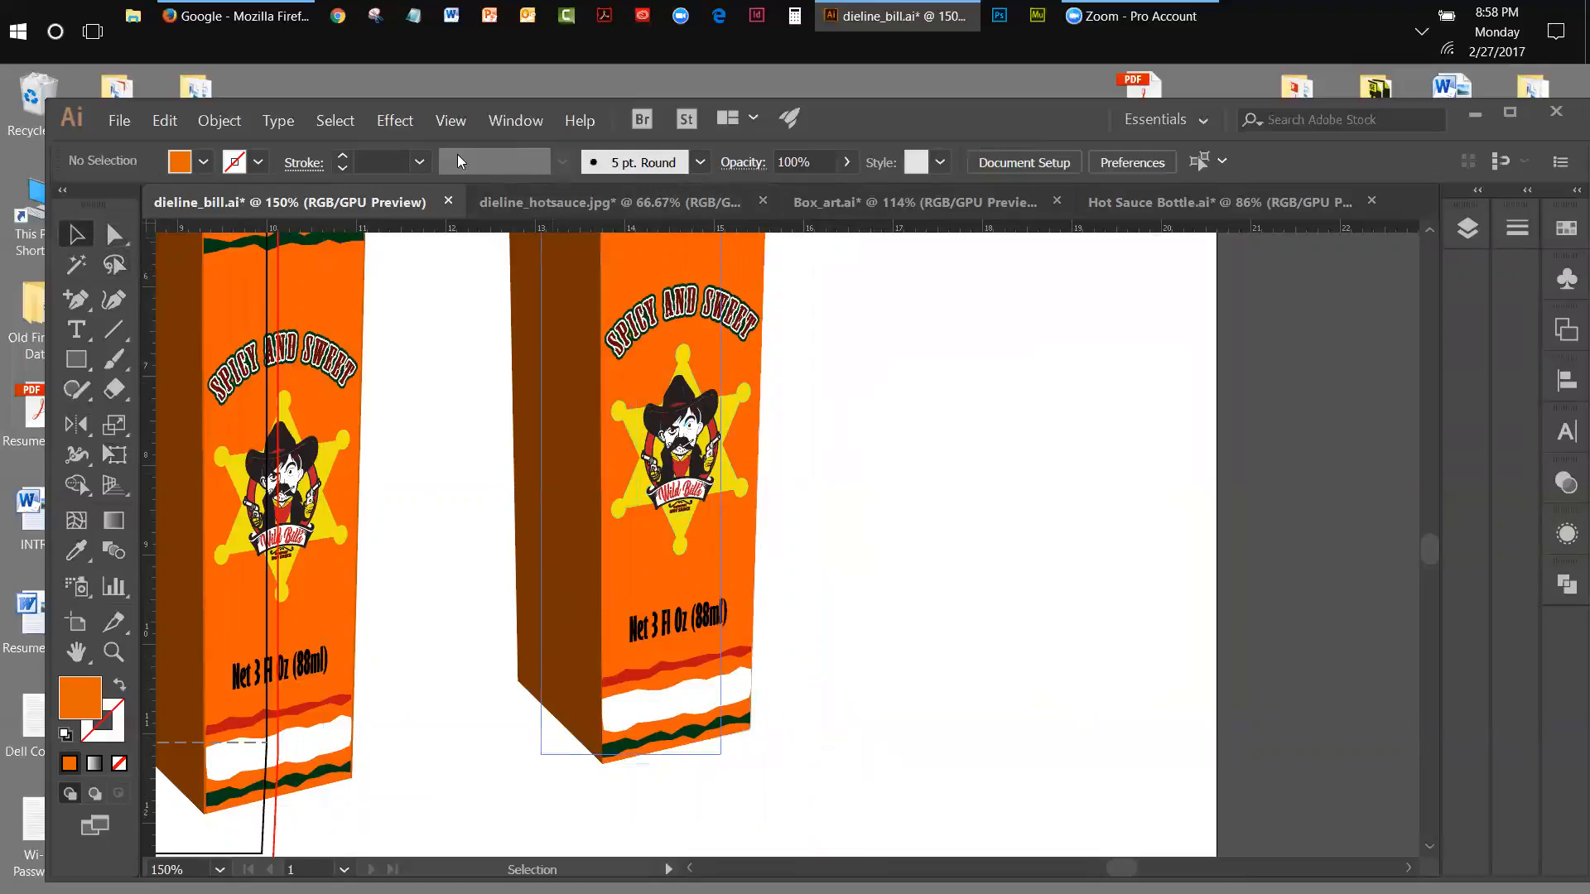
Move both finished 3D boxes side by side into the empty artboard area clear of the dieline, and save the document.
{"action": "left_click", "coordinate": [452, 122]}
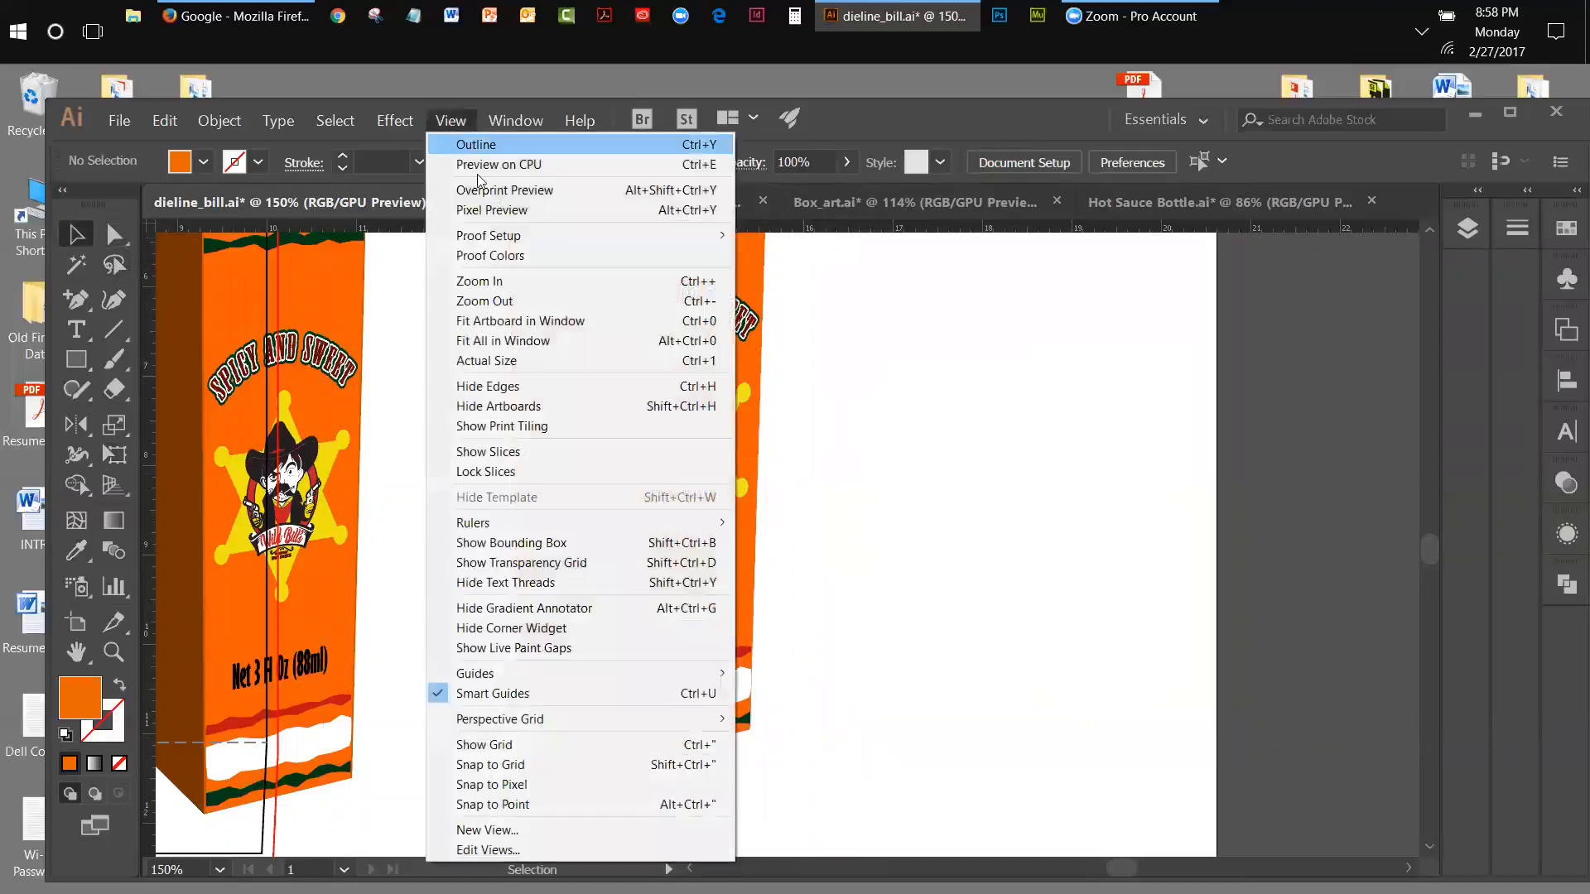
{"action": "left_click", "coordinate": [506, 317]}
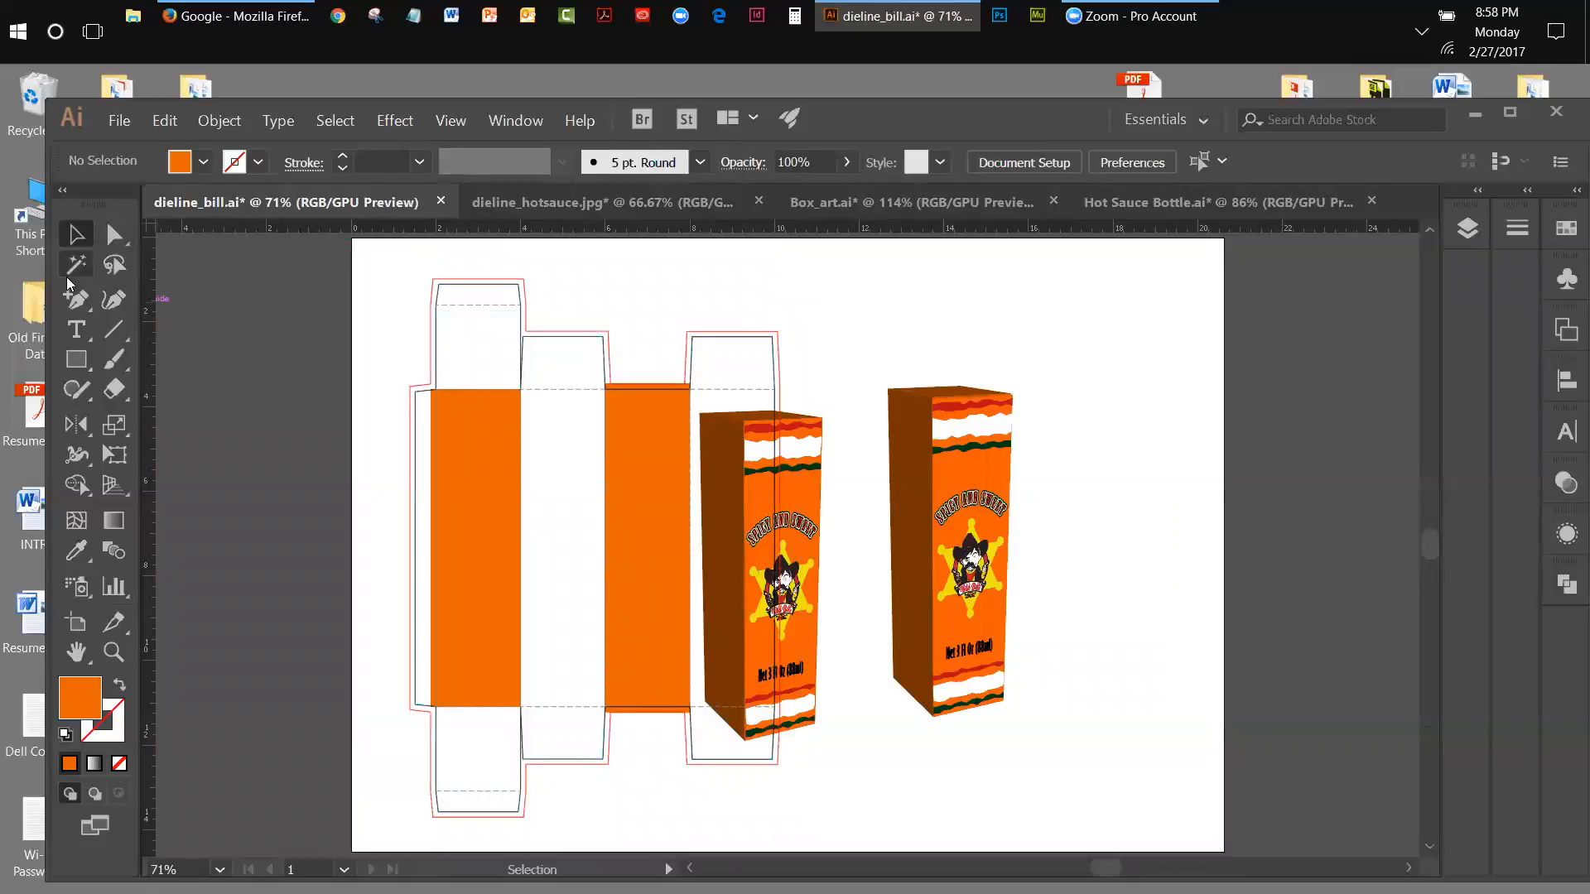
{"action": "left_click_drag", "start_coordinate": [945, 442], "coordinate": [1107, 437]}
{"action": "left_click", "coordinate": [993, 369]}
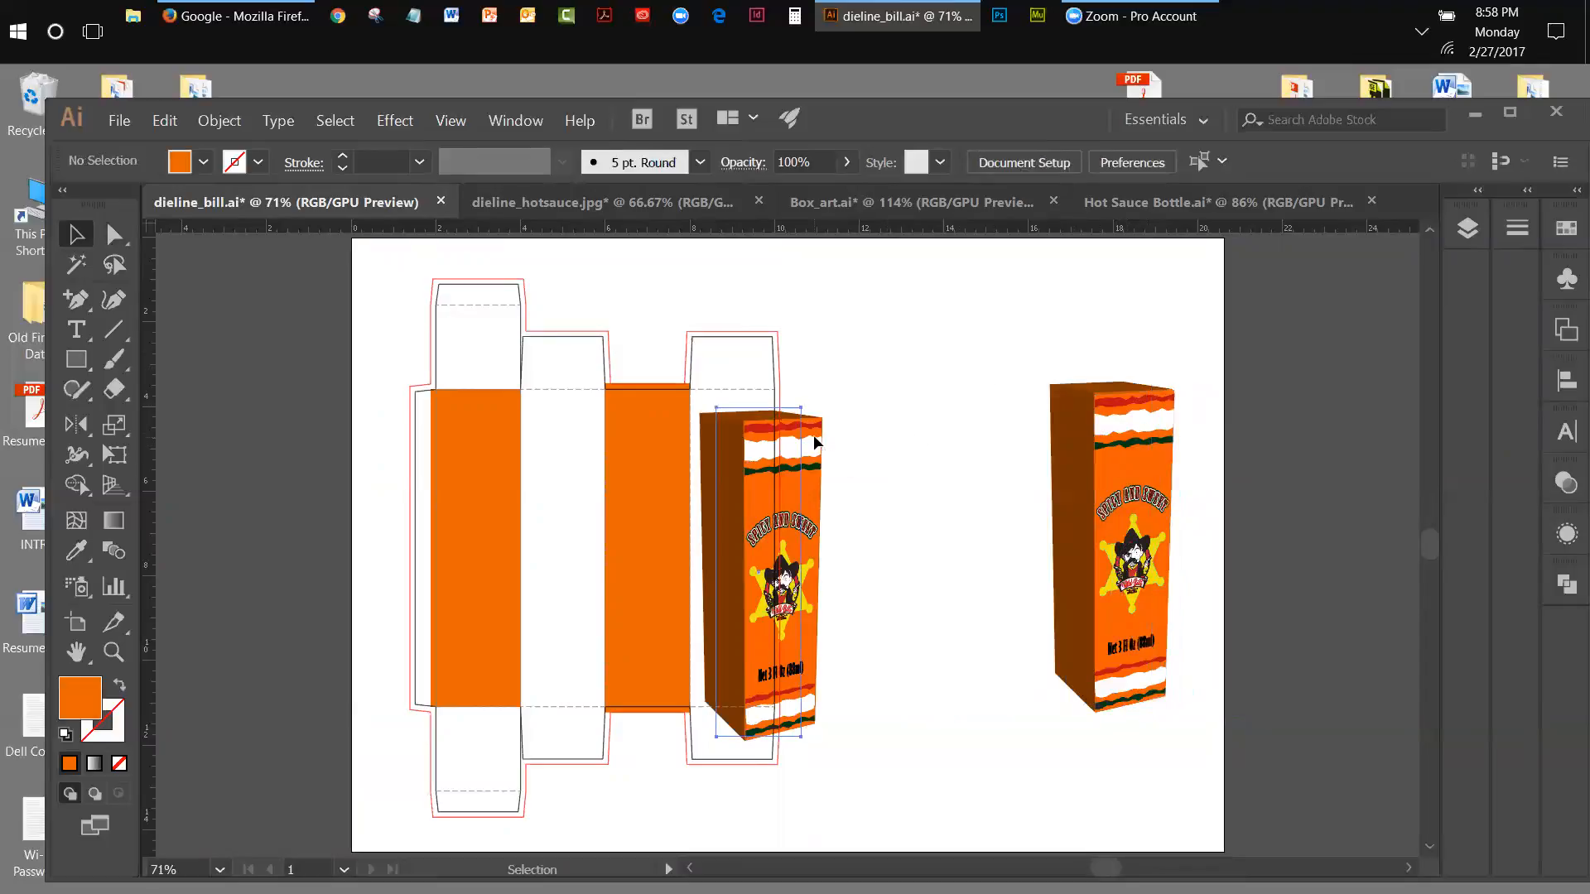
{"action": "left_click_drag", "start_coordinate": [825, 435], "coordinate": [980, 420]}
{"action": "left_click", "coordinate": [1332, 411]}
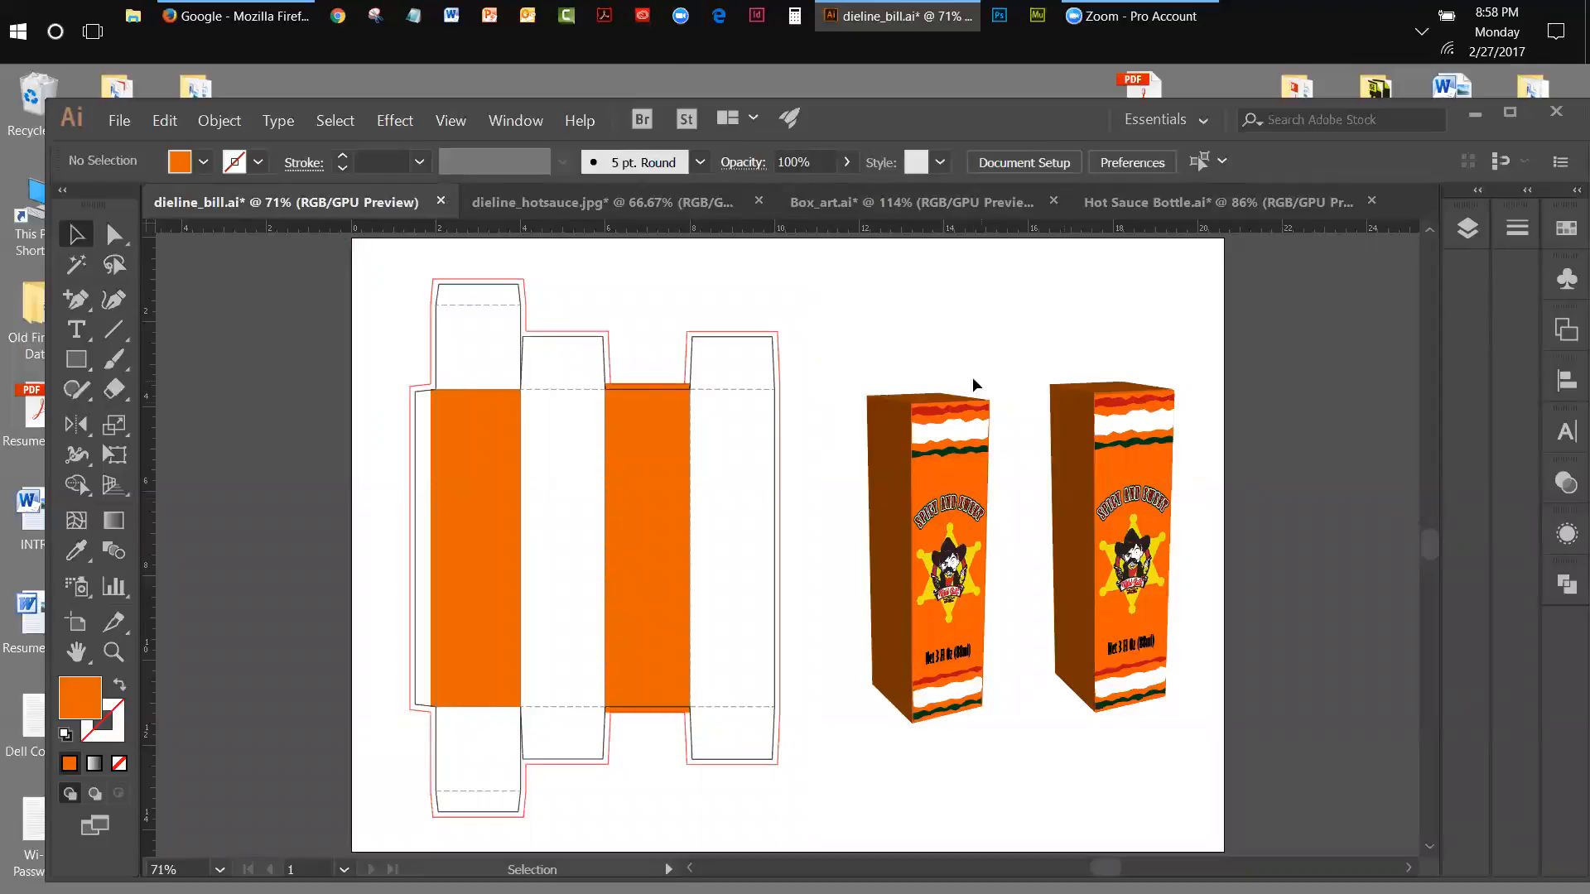
{"action": "left_click", "coordinate": [119, 120]}
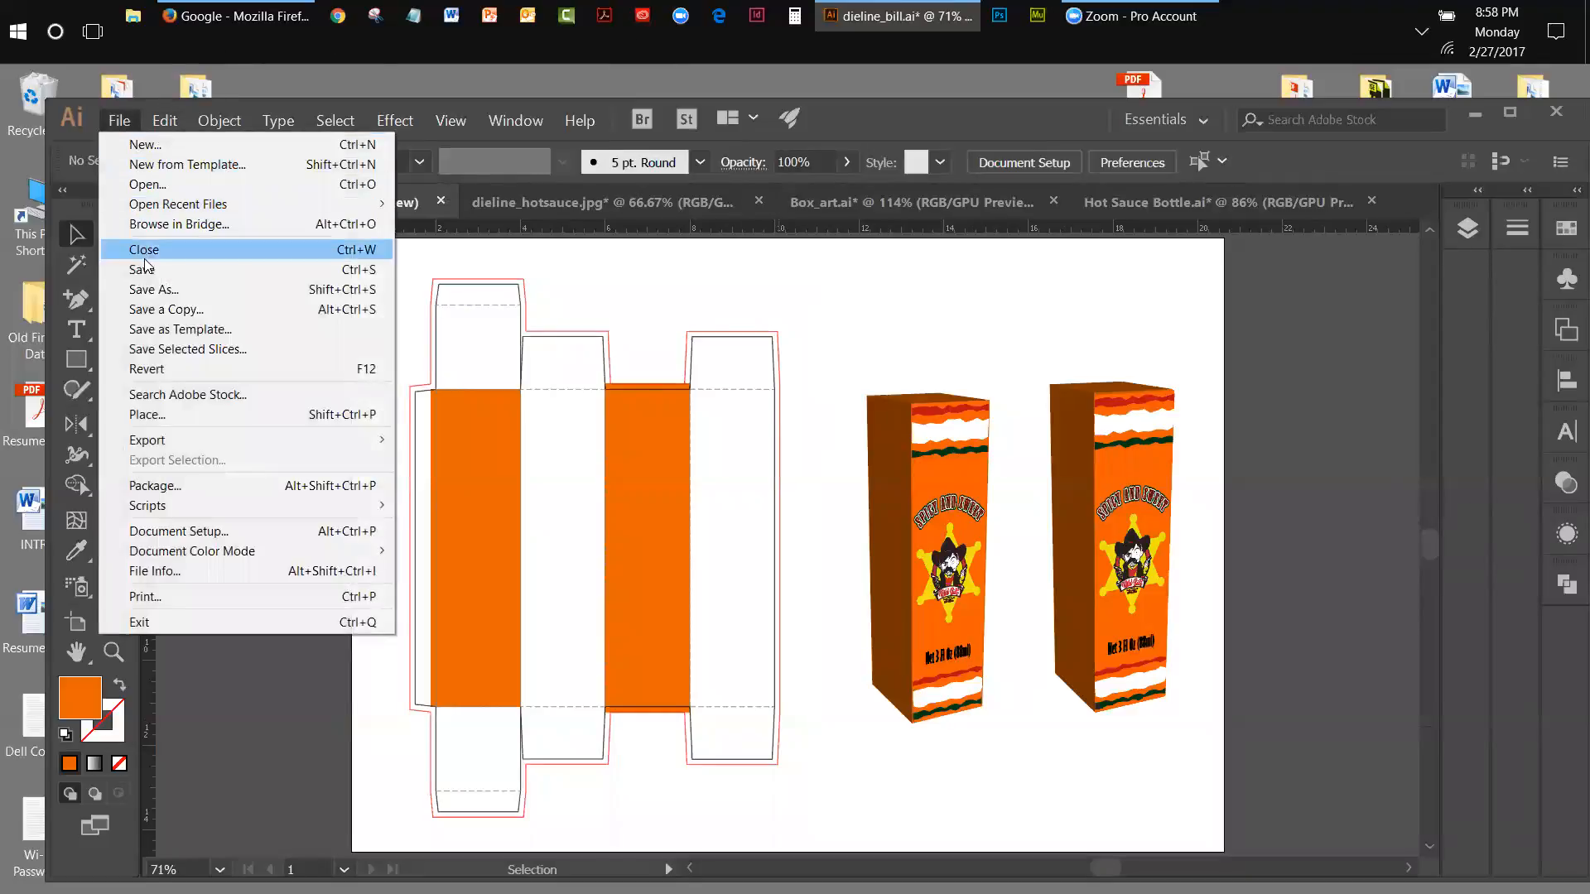
{"action": "left_click", "coordinate": [372, 272]}
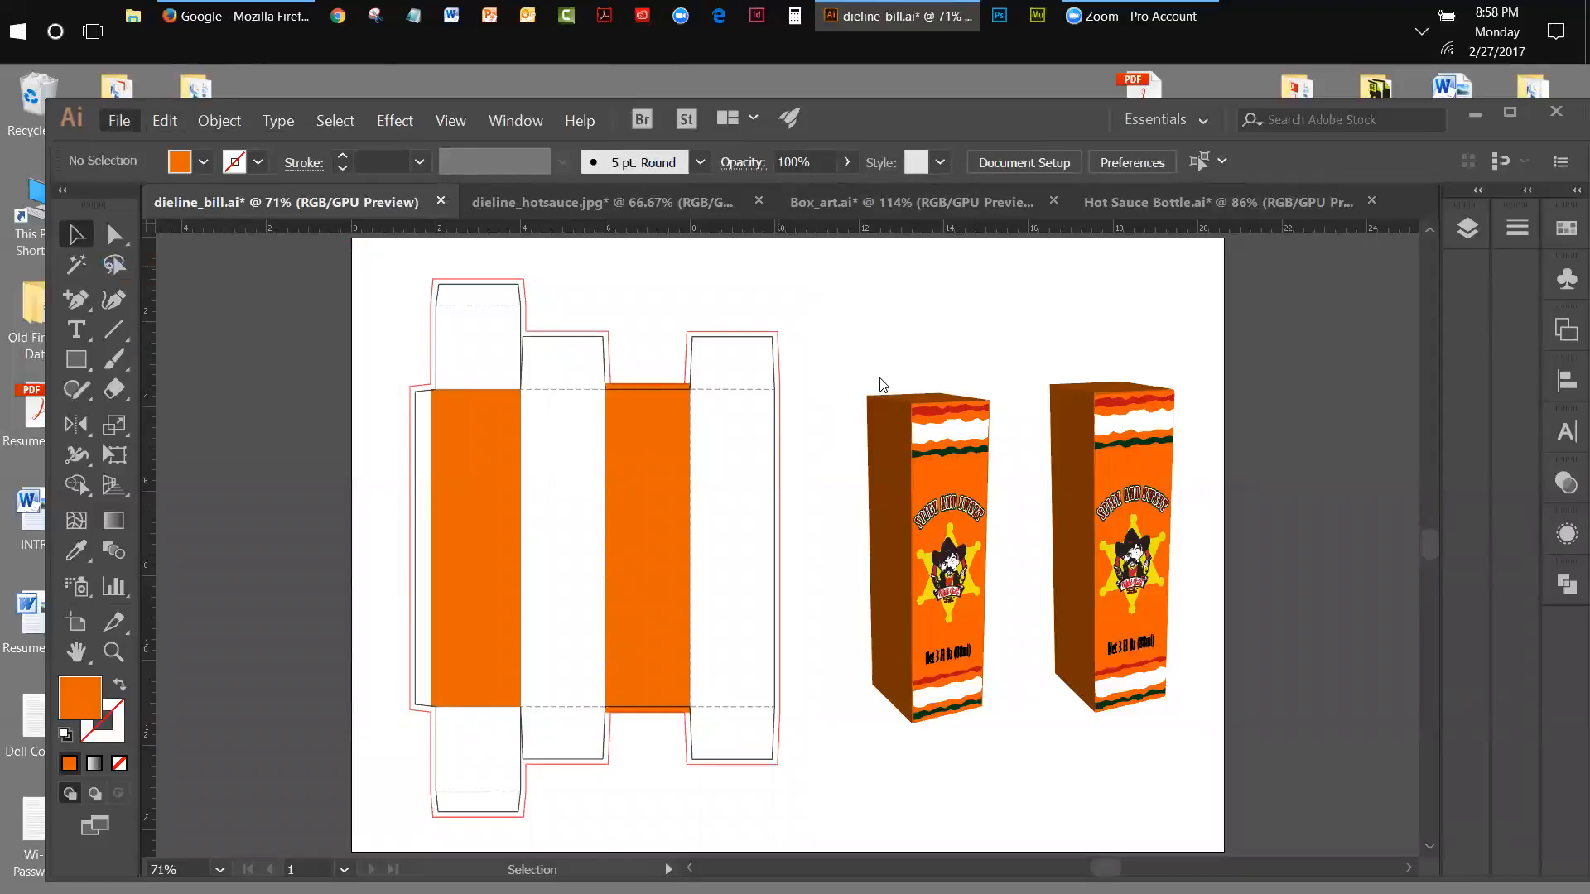